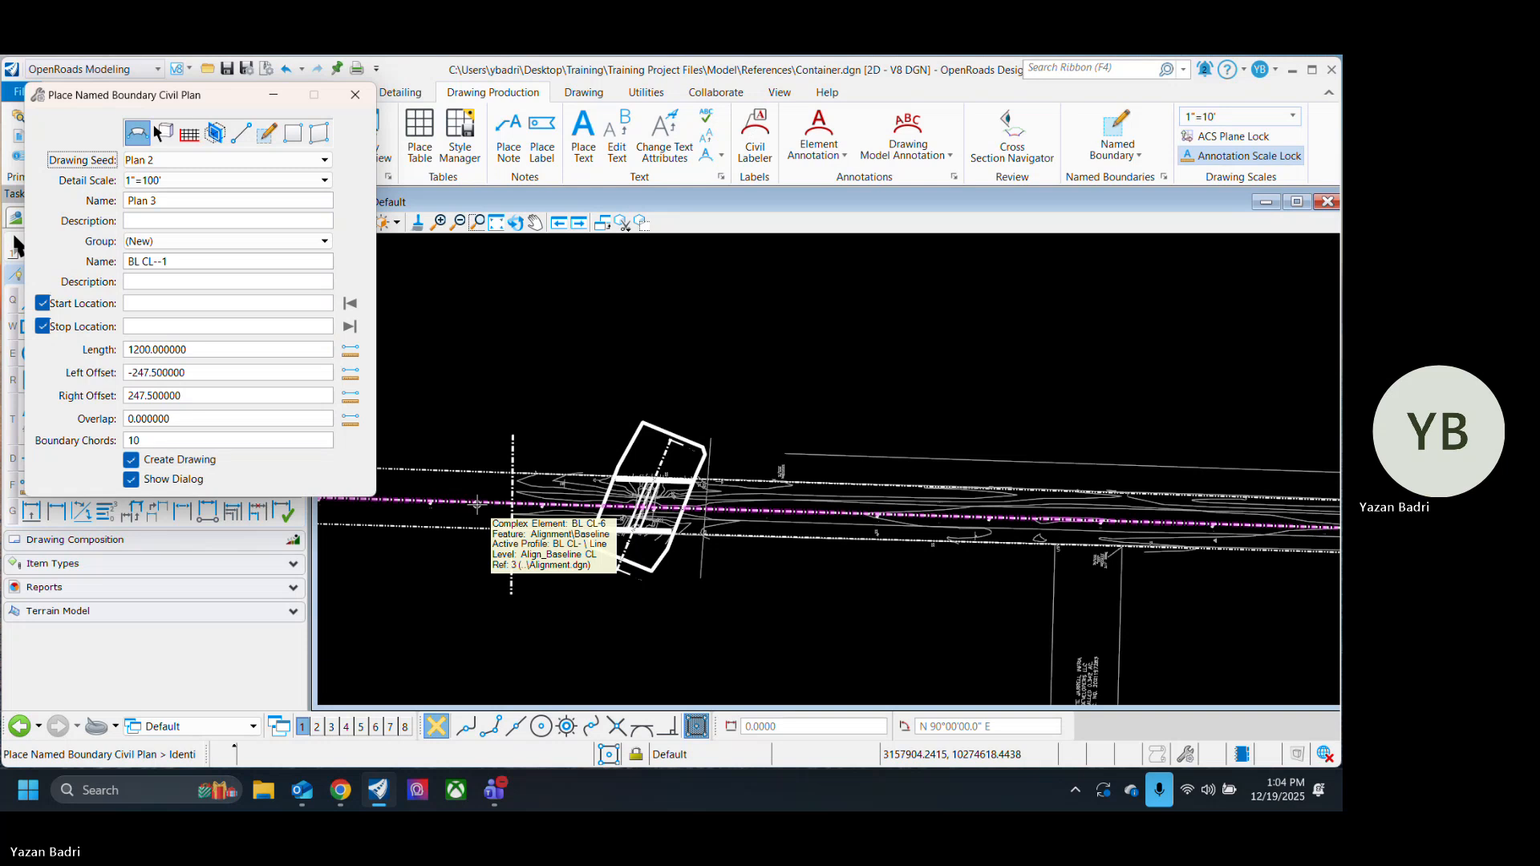
Step: Choose baseline BL CL-6 as the boundary alignment and unlock its start and stop locations
click(478, 504)
scroll(592, 544, down, 2)
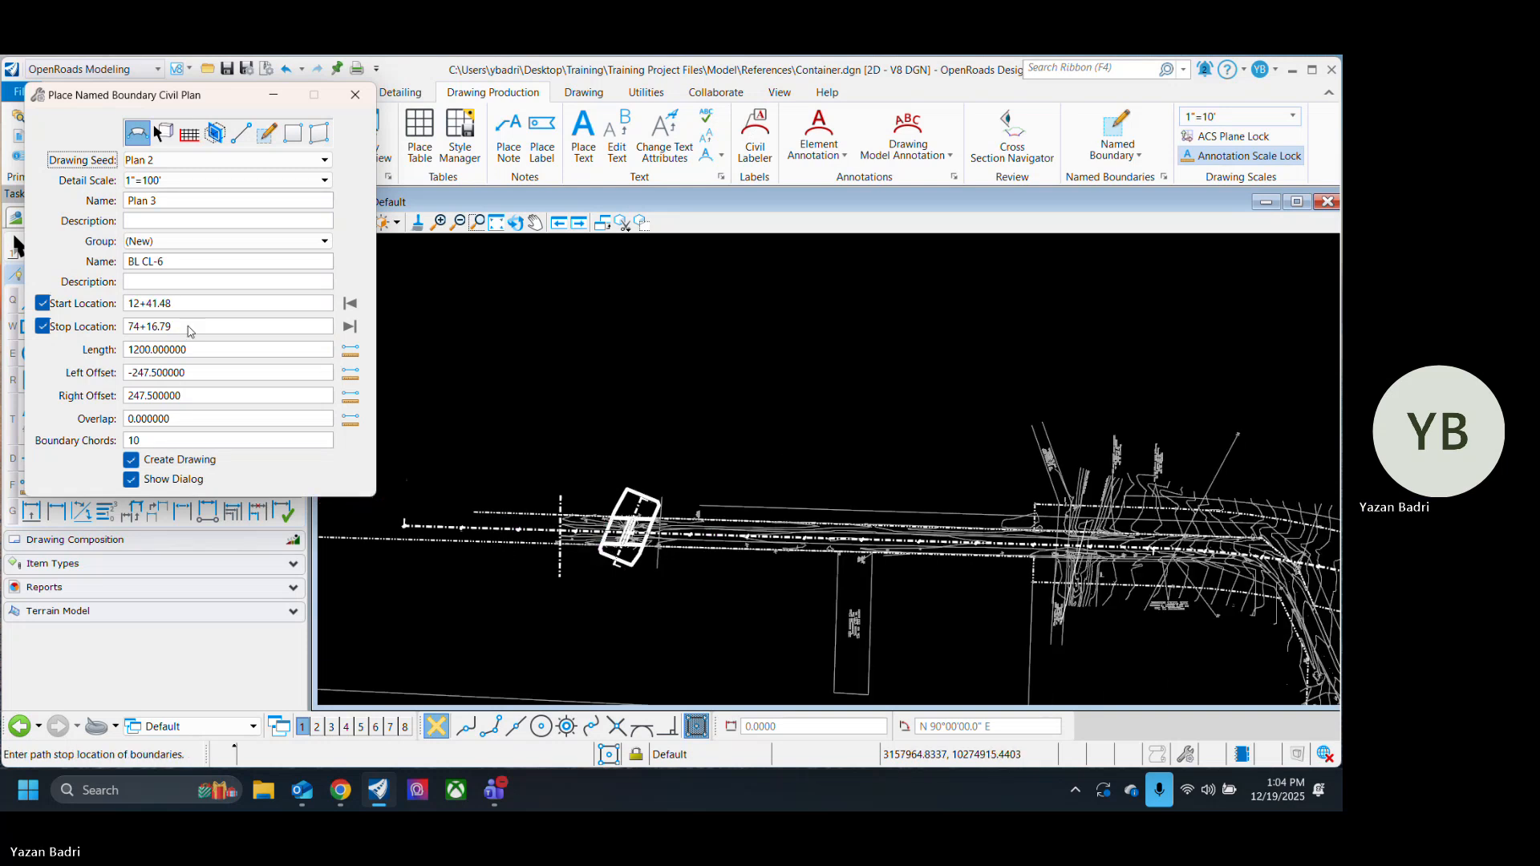
click(42, 303)
click(43, 326)
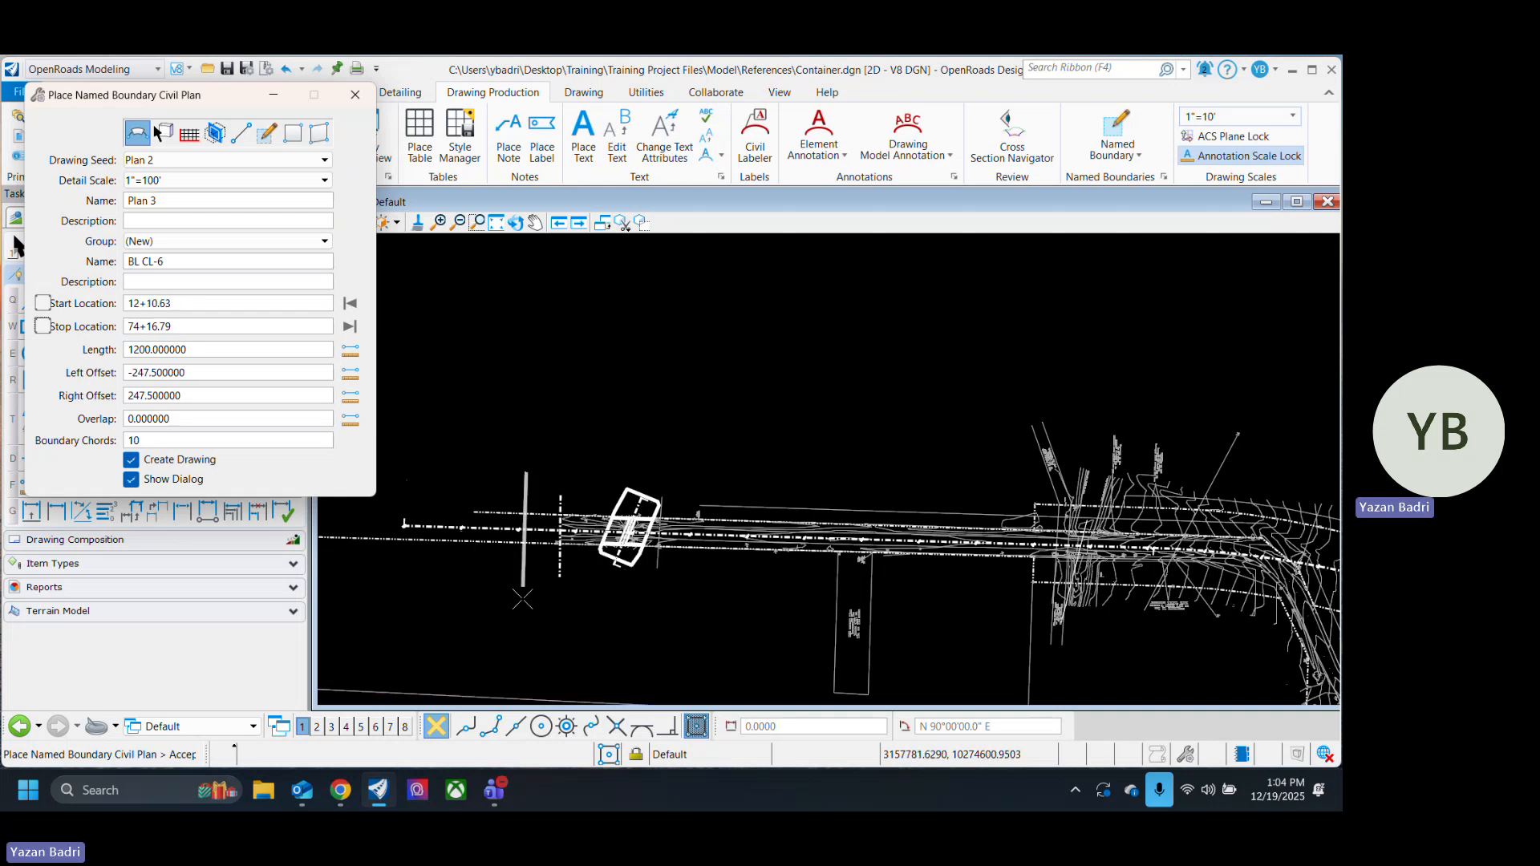
Step: Place 1200-ft plan boundaries along BL CL-6 from about station 12+10 to 47+15
click(522, 599)
scroll(522, 599, down, 3)
middle_drag(1033, 655, 915, 586)
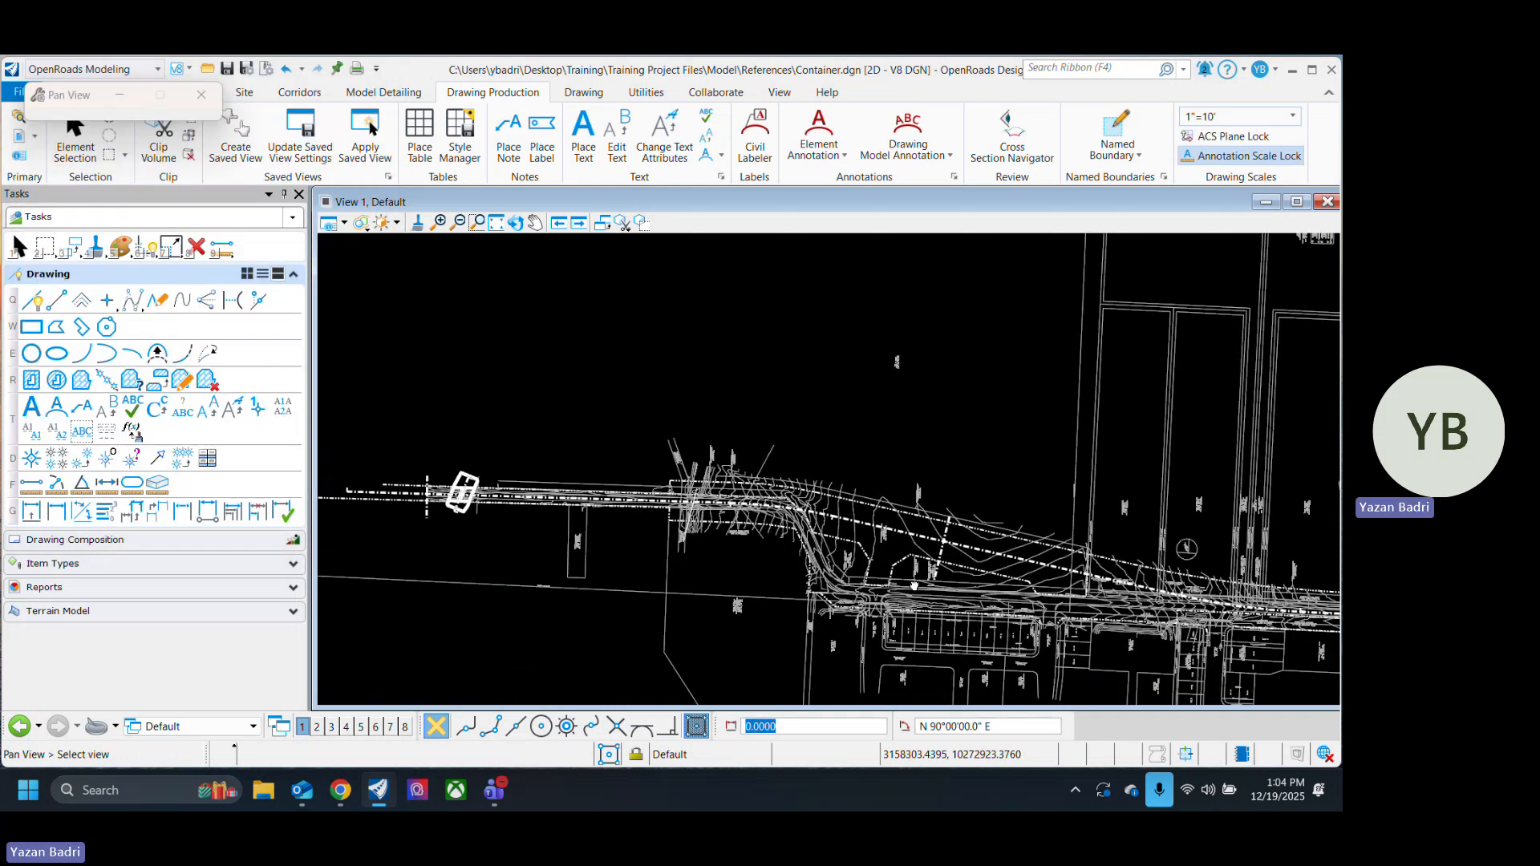
scroll(915, 586, down, 2)
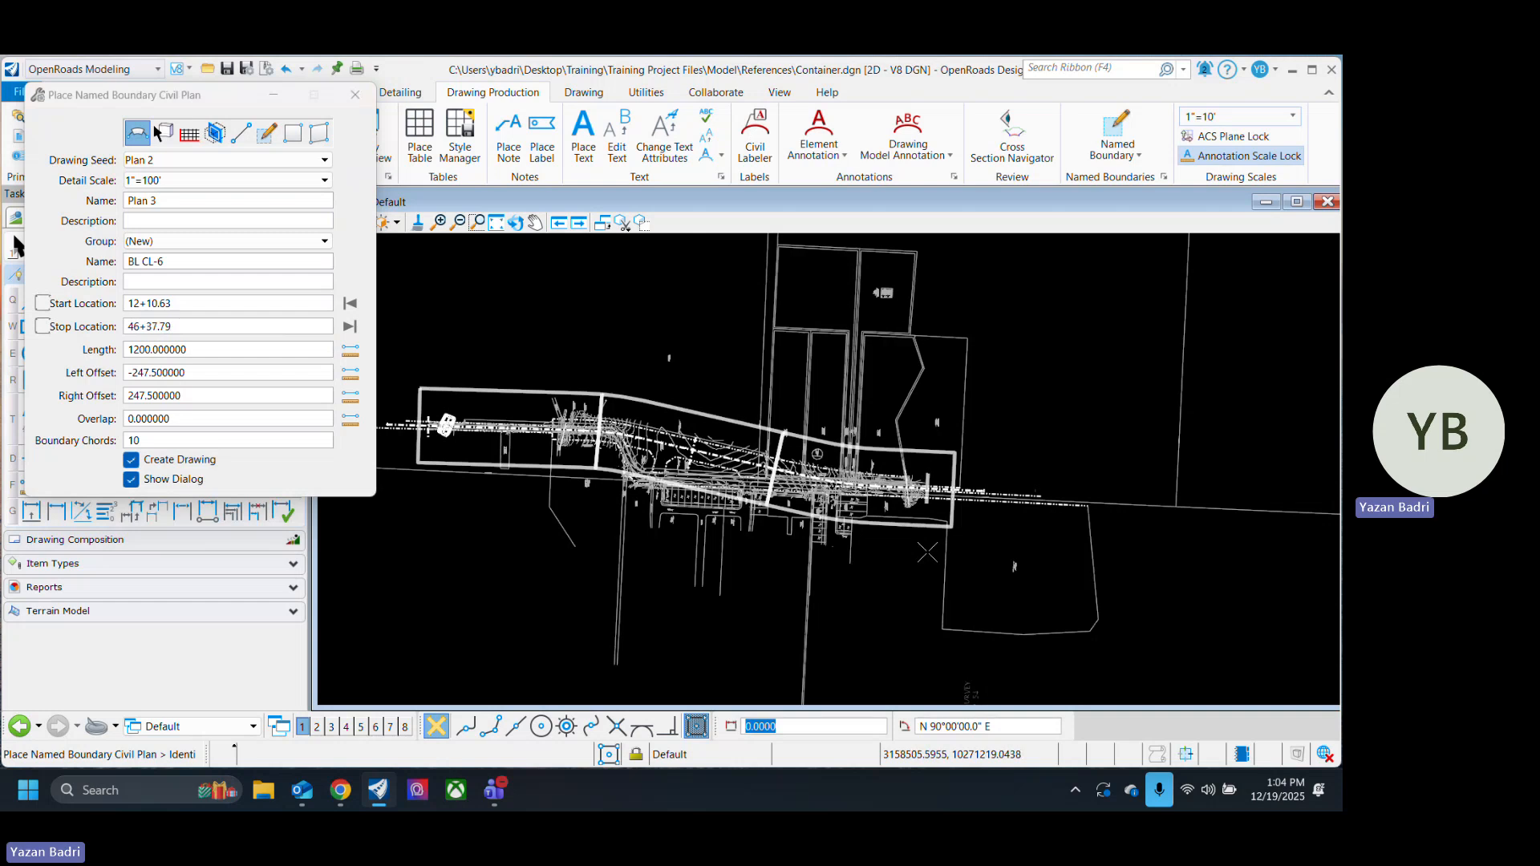
scroll(928, 552, up, 3)
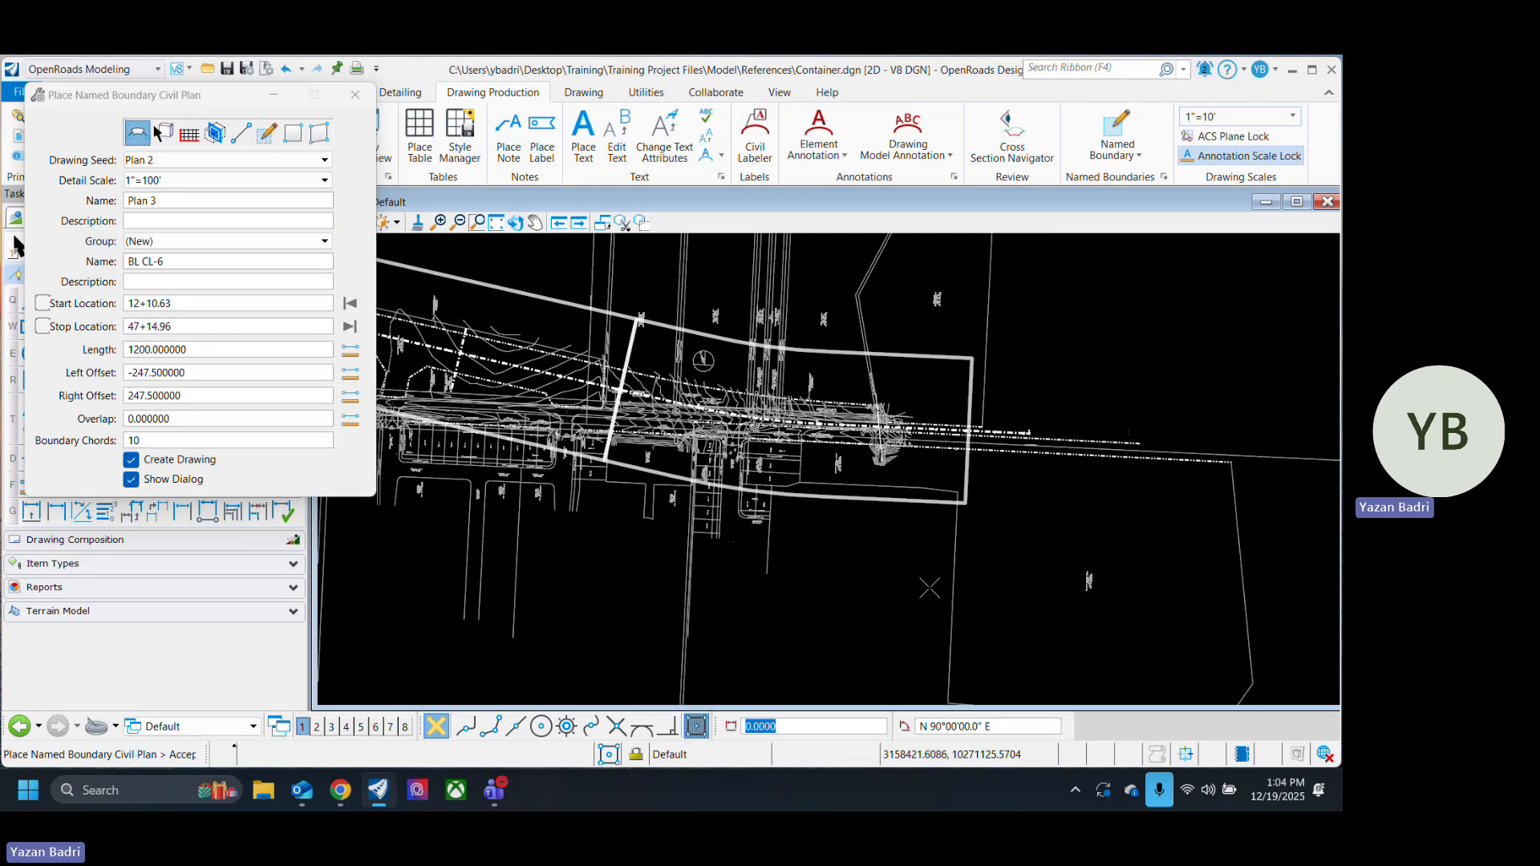
click(929, 586)
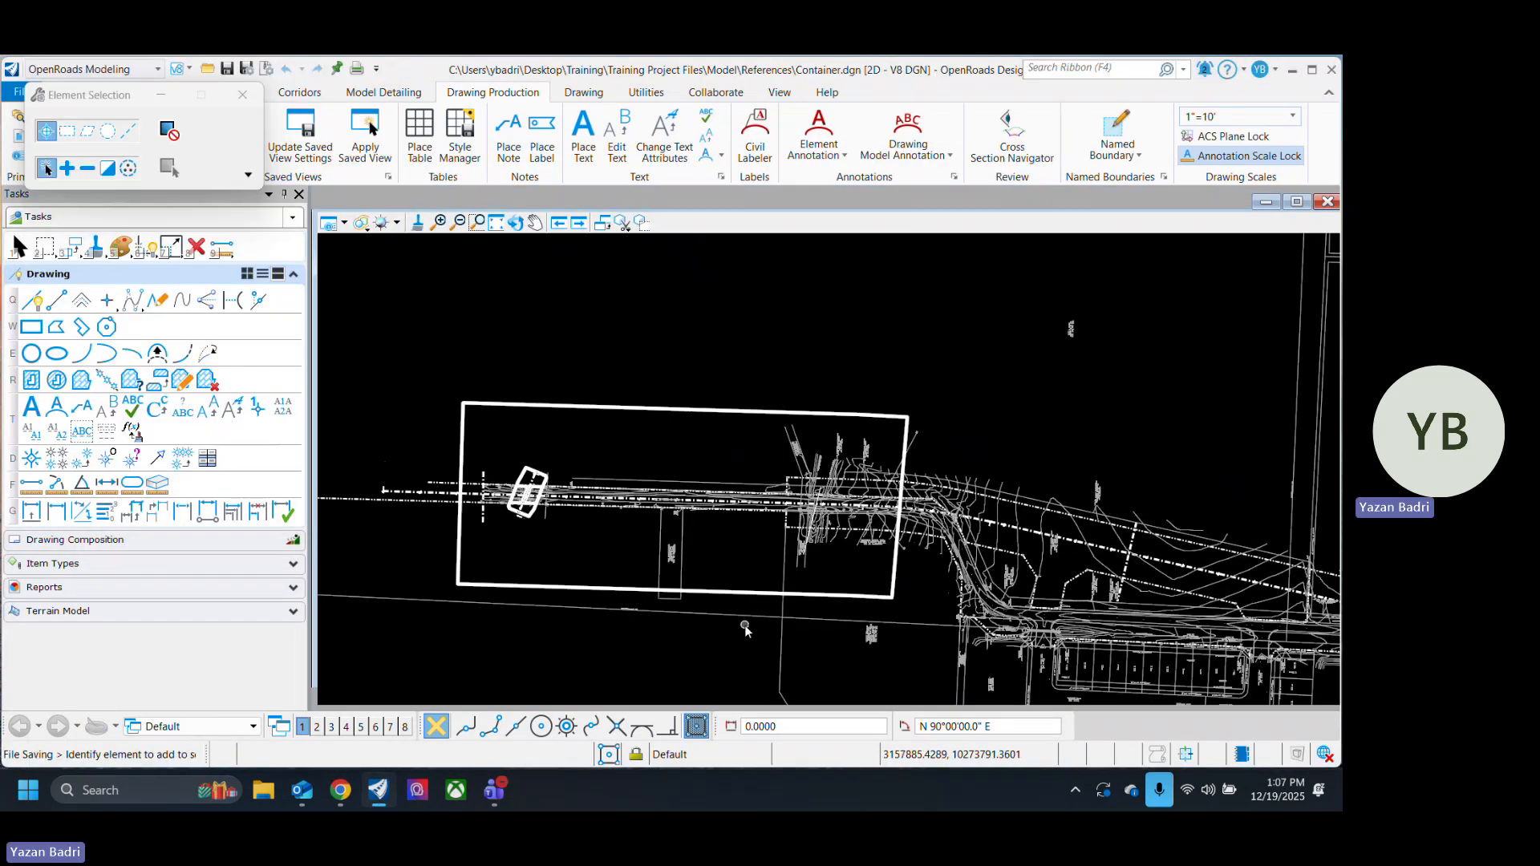
Step: Delete the named boundary shape around the beginning of the alignment and close the named boundaries manager
click(740, 417)
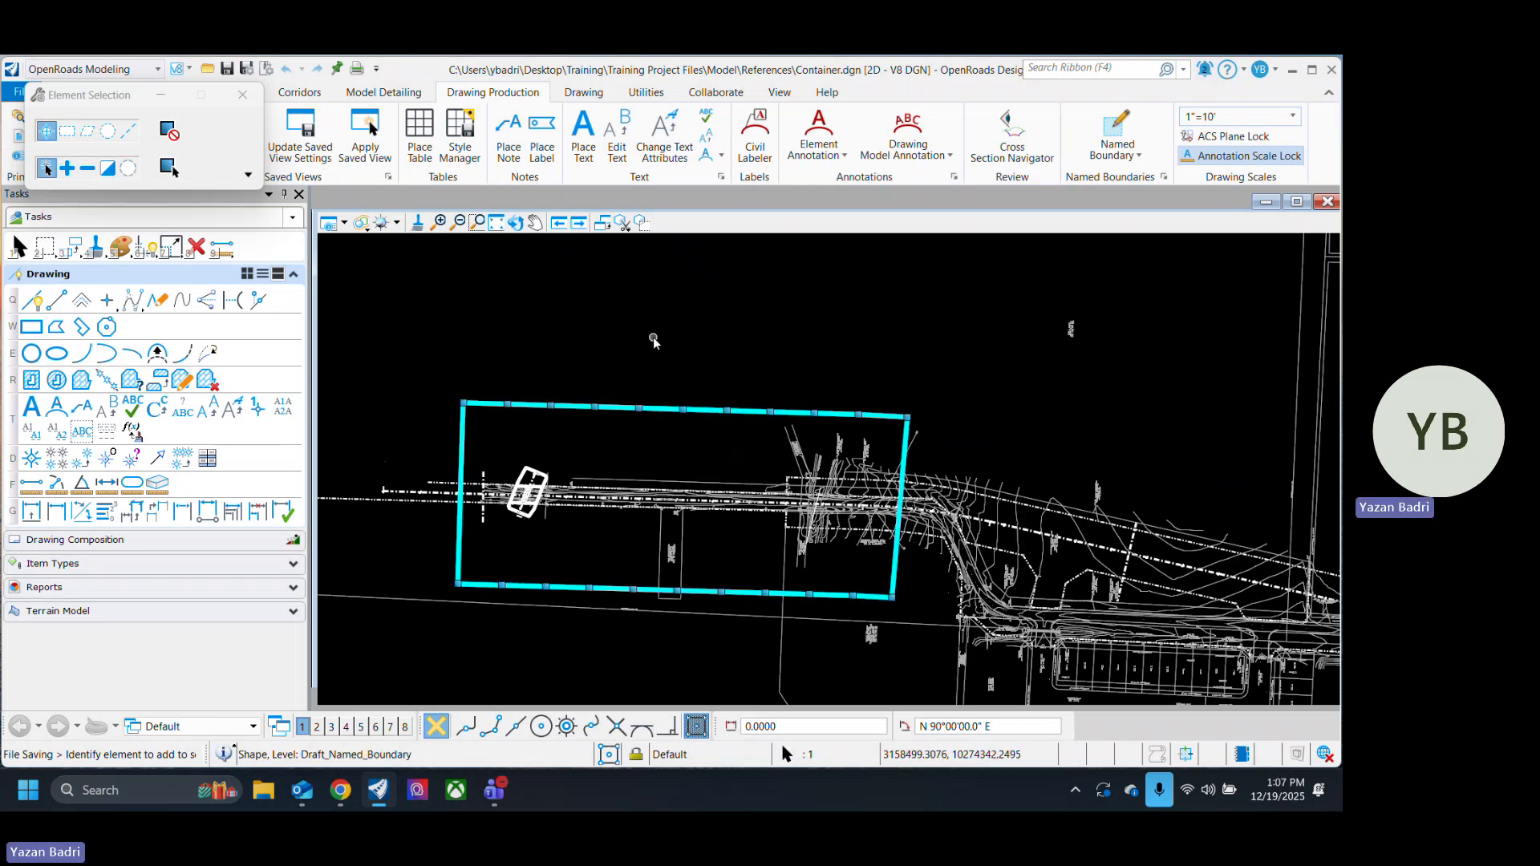
key(Delete)
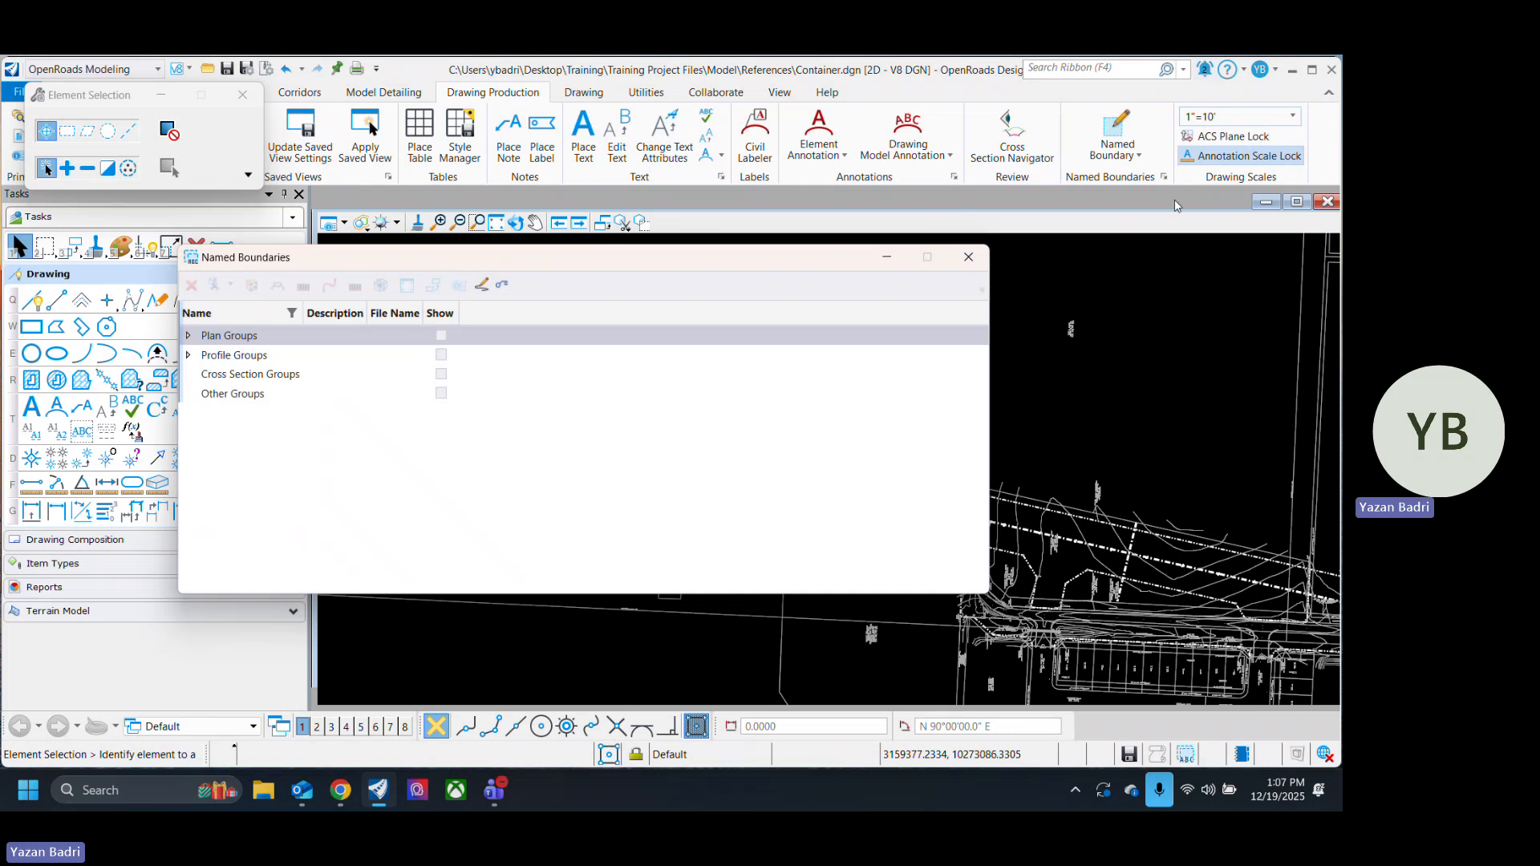
click(971, 258)
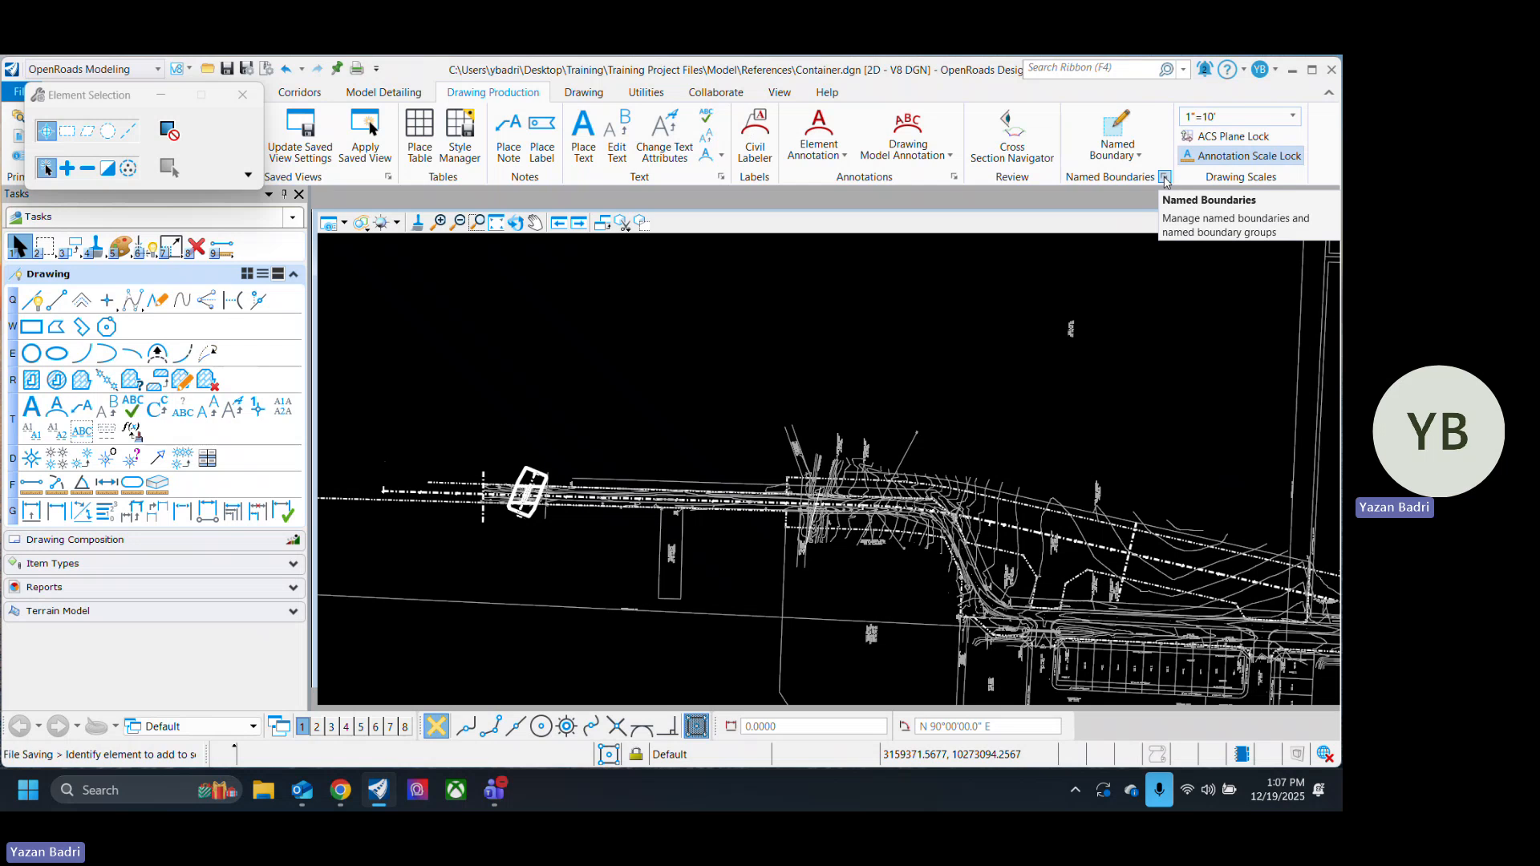
Step: Examine the plan and profile groups in the named boundaries manager, including the contents of the Plan- profile group
click(1166, 178)
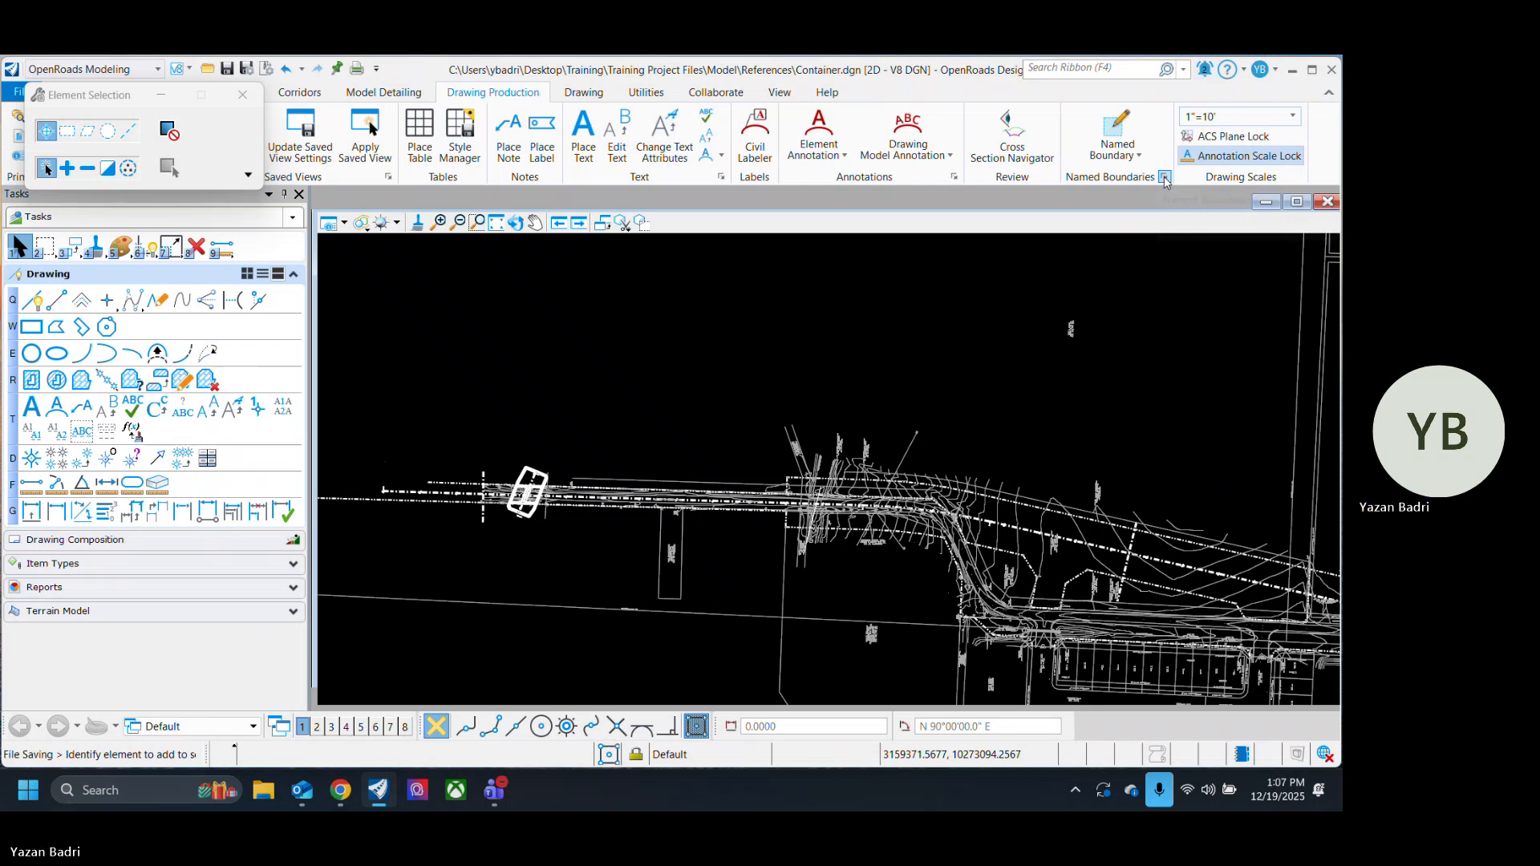
click(190, 338)
click(189, 336)
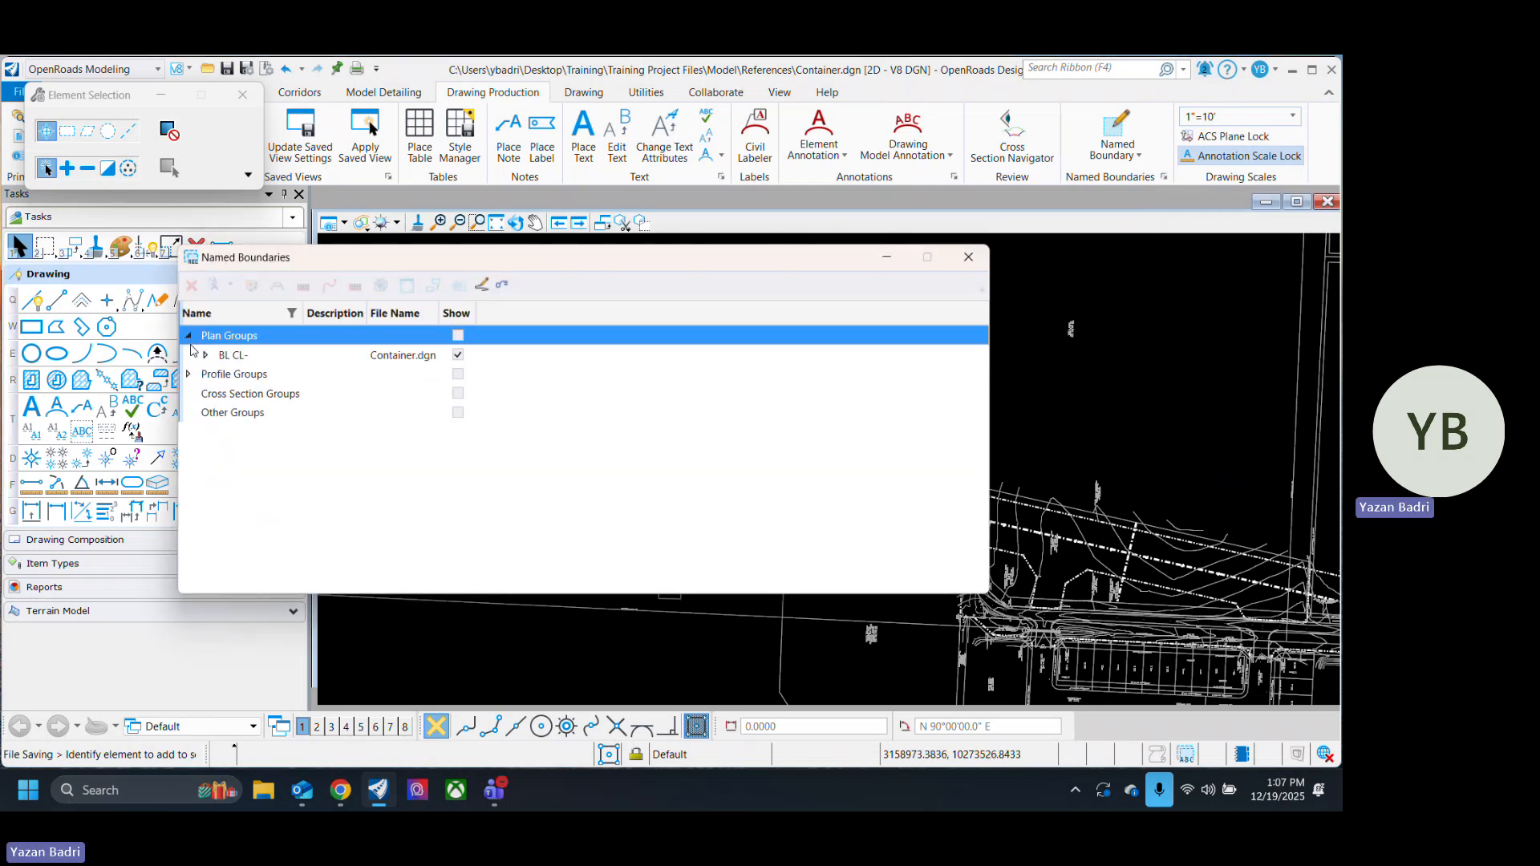
click(188, 374)
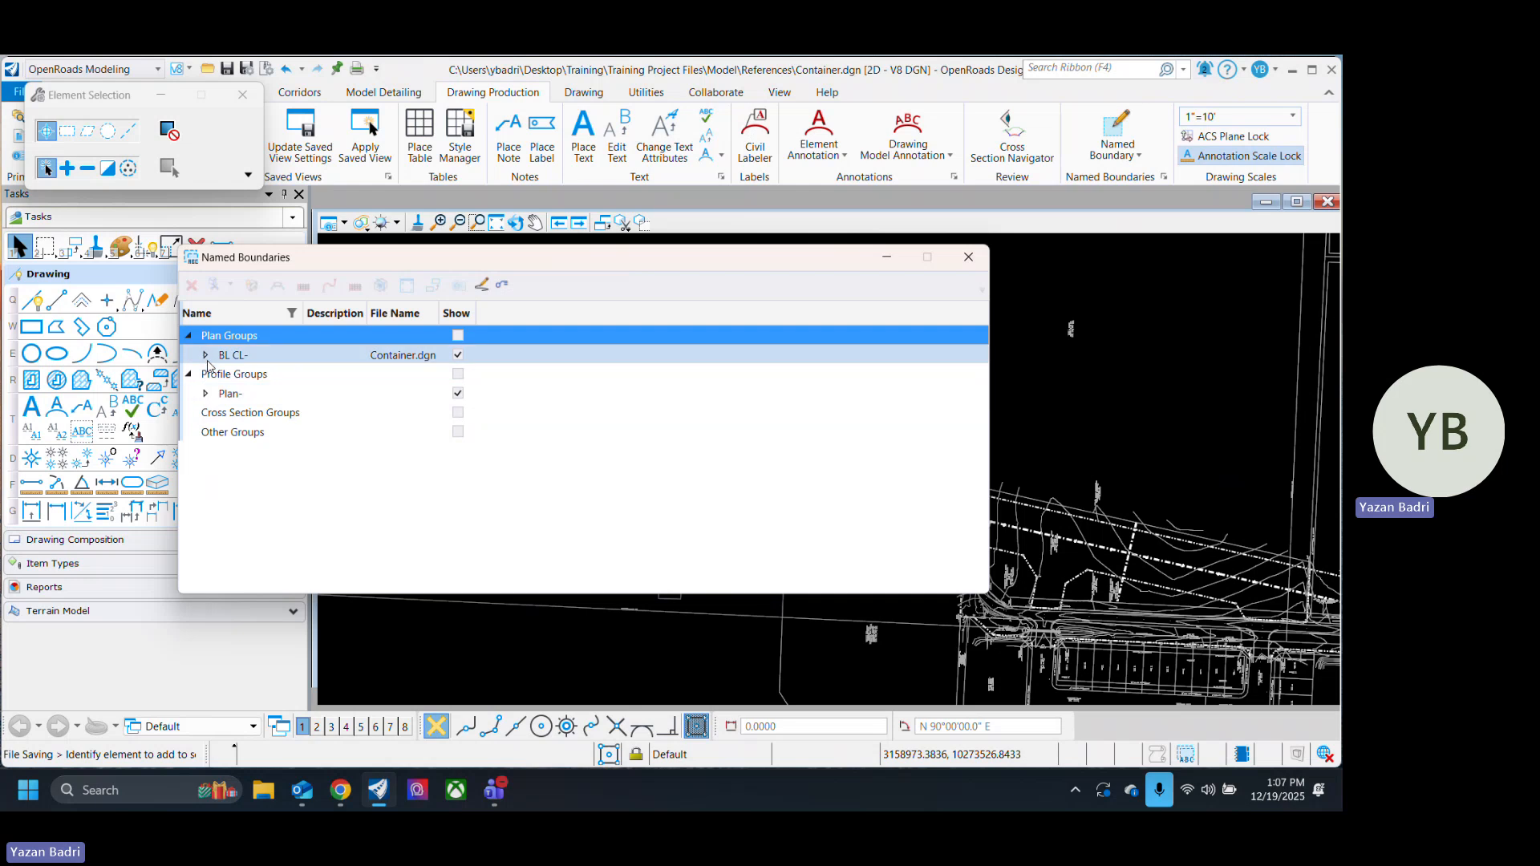
click(206, 358)
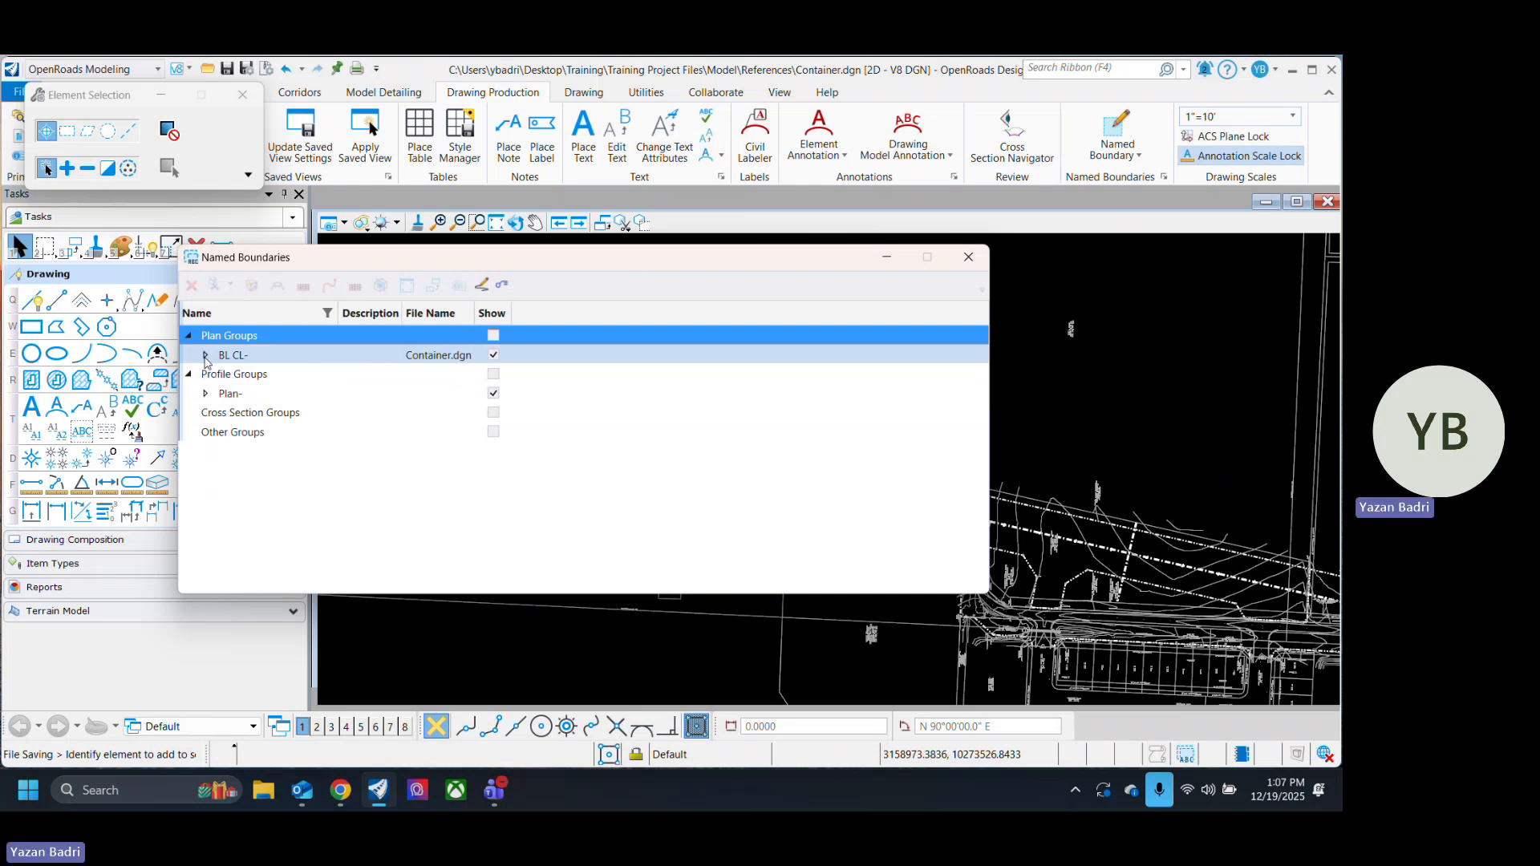
click(207, 358)
click(207, 394)
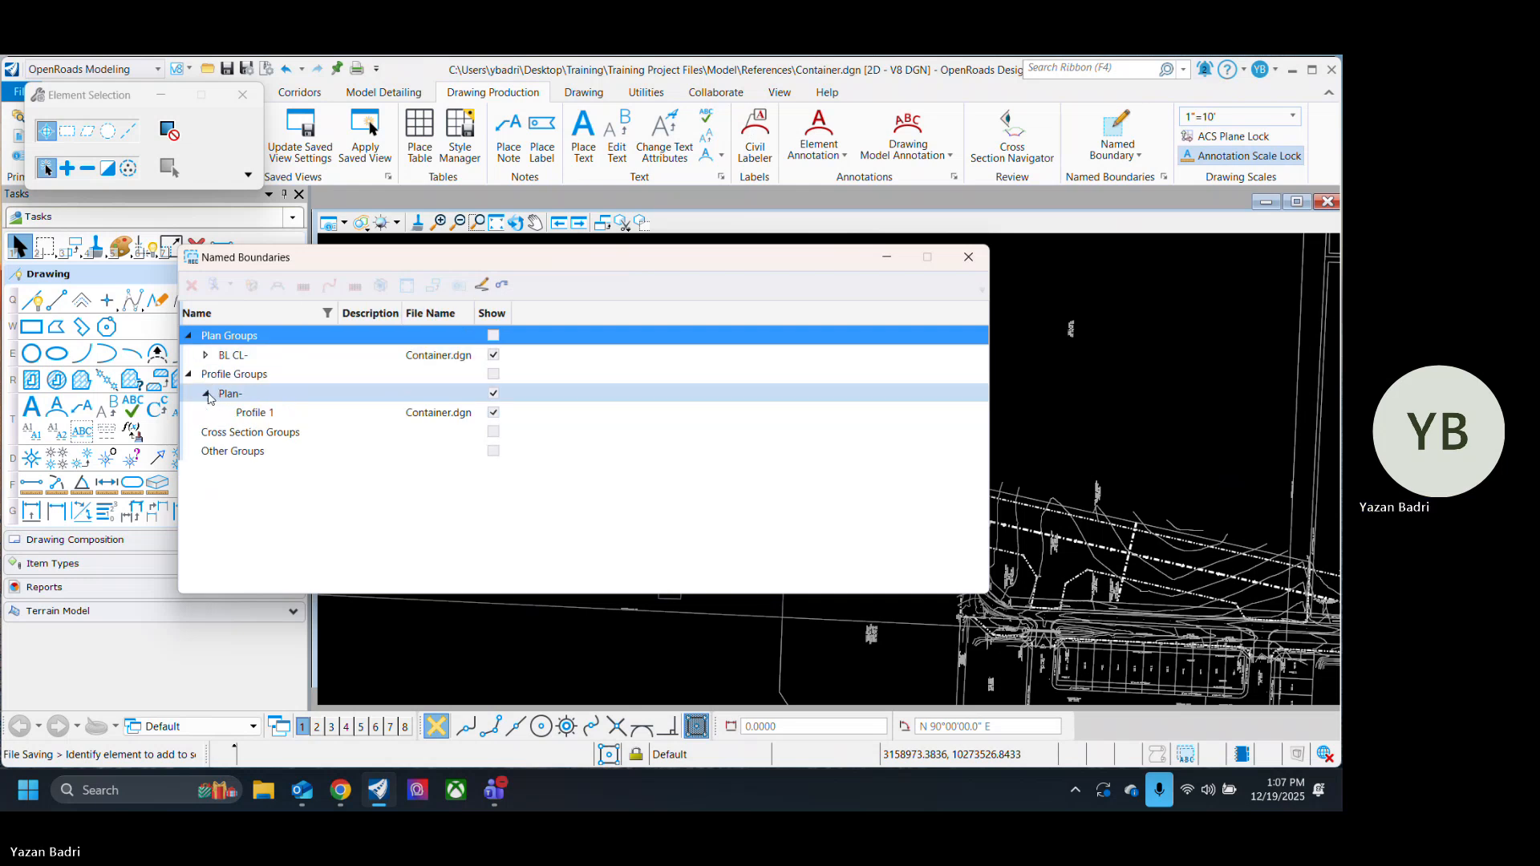
click(207, 395)
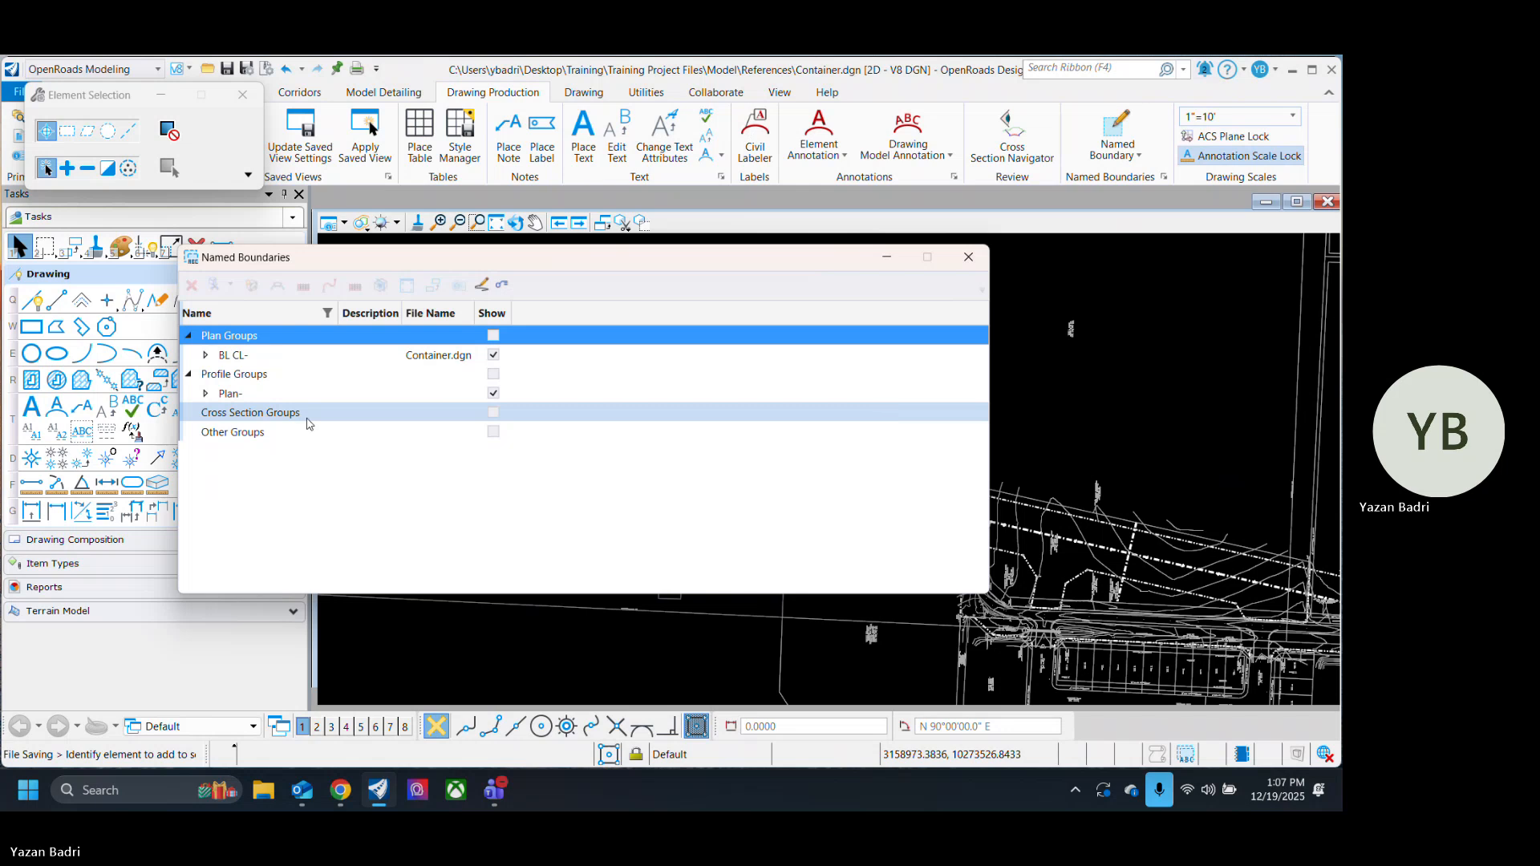
click(968, 257)
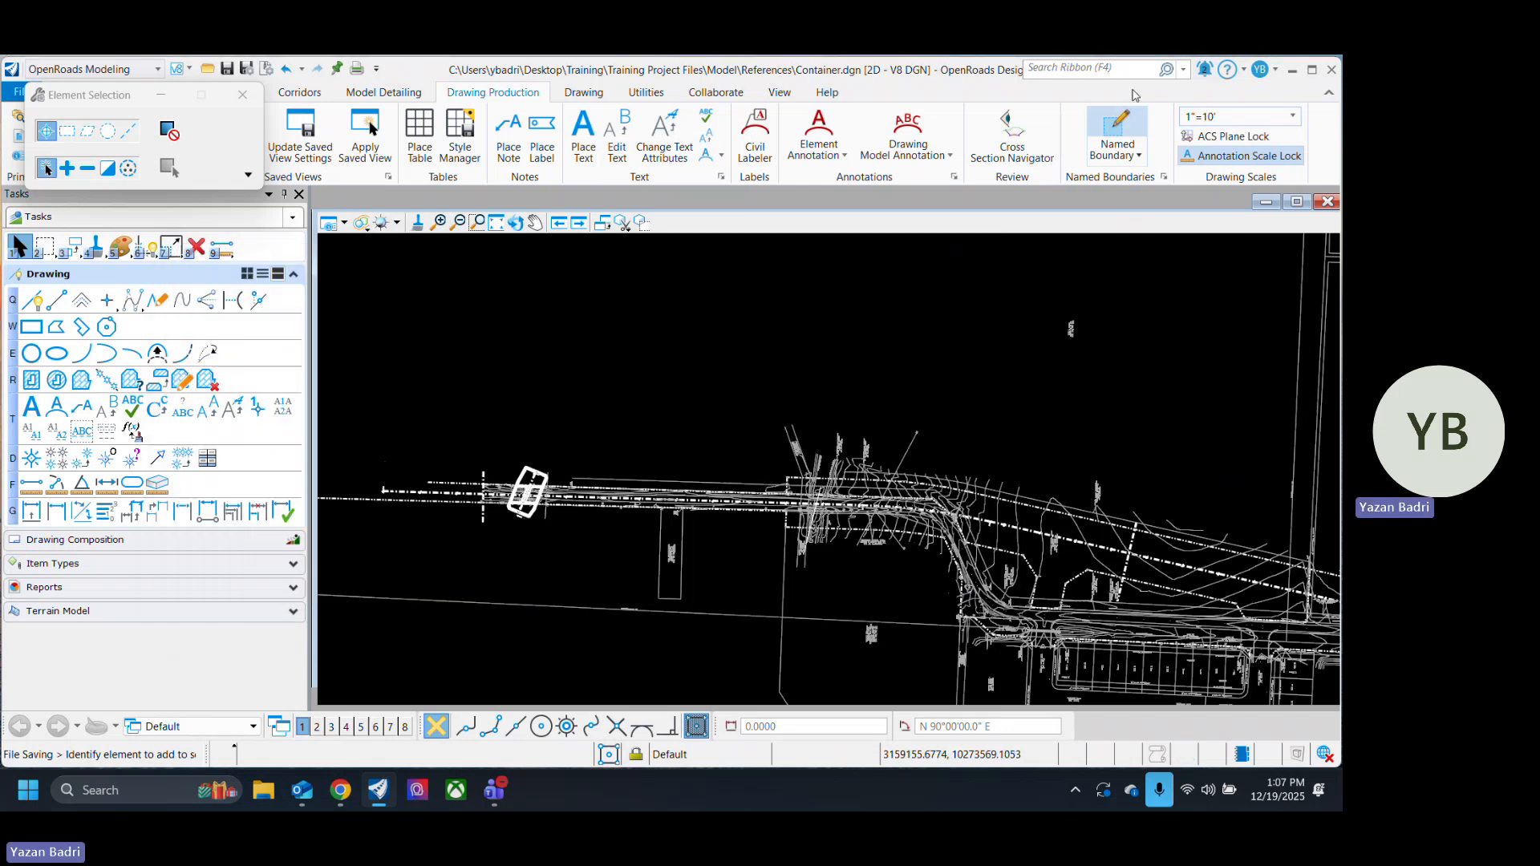
Step: Set up a civil plan named boundary with drawing seed Plan 2 and a detail scale of 1"=100'
click(1118, 129)
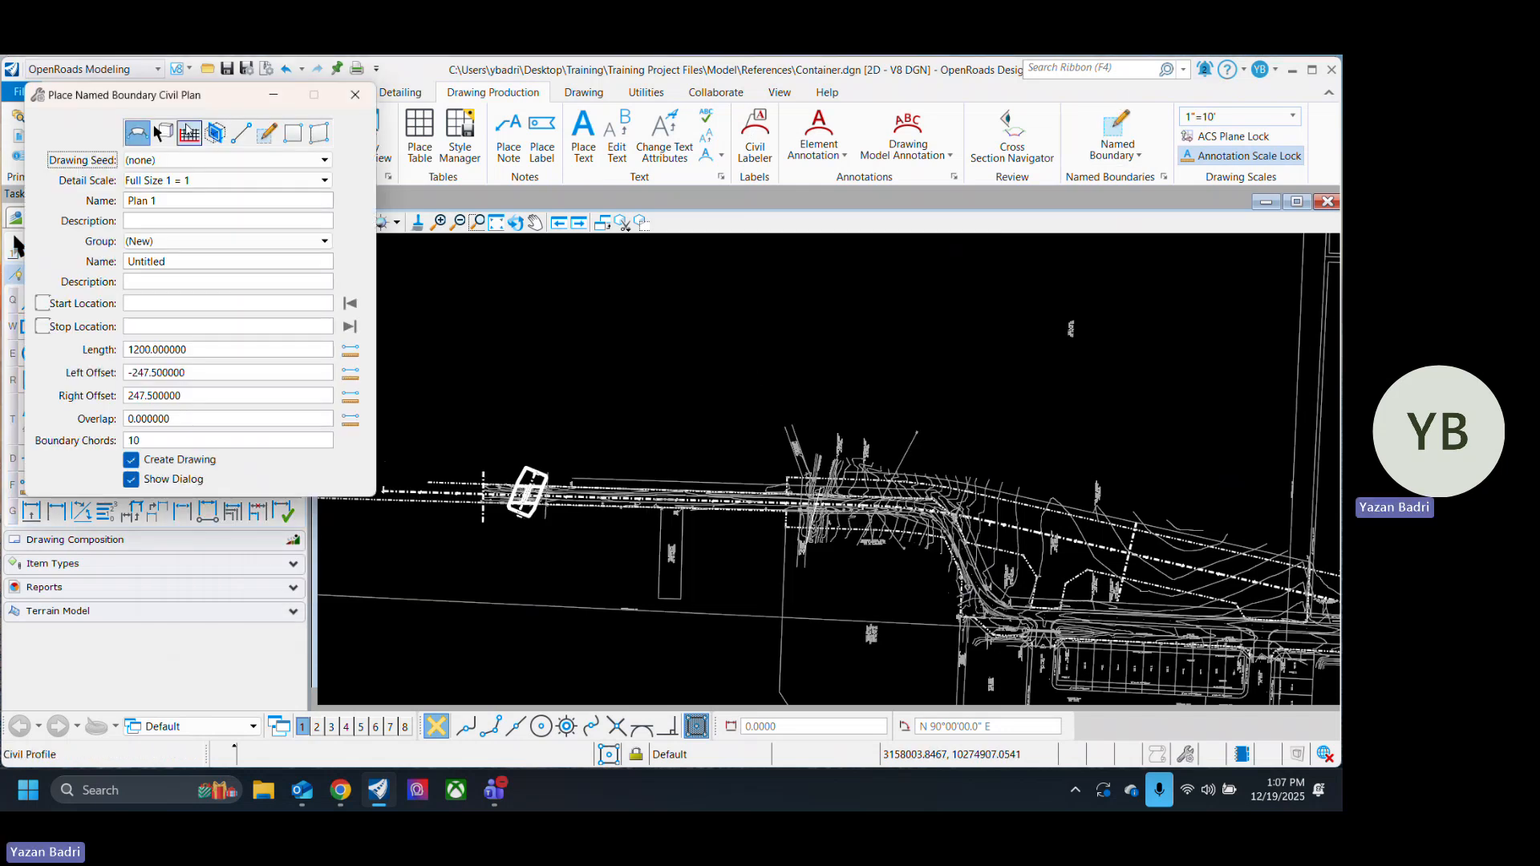
click(184, 160)
click(177, 228)
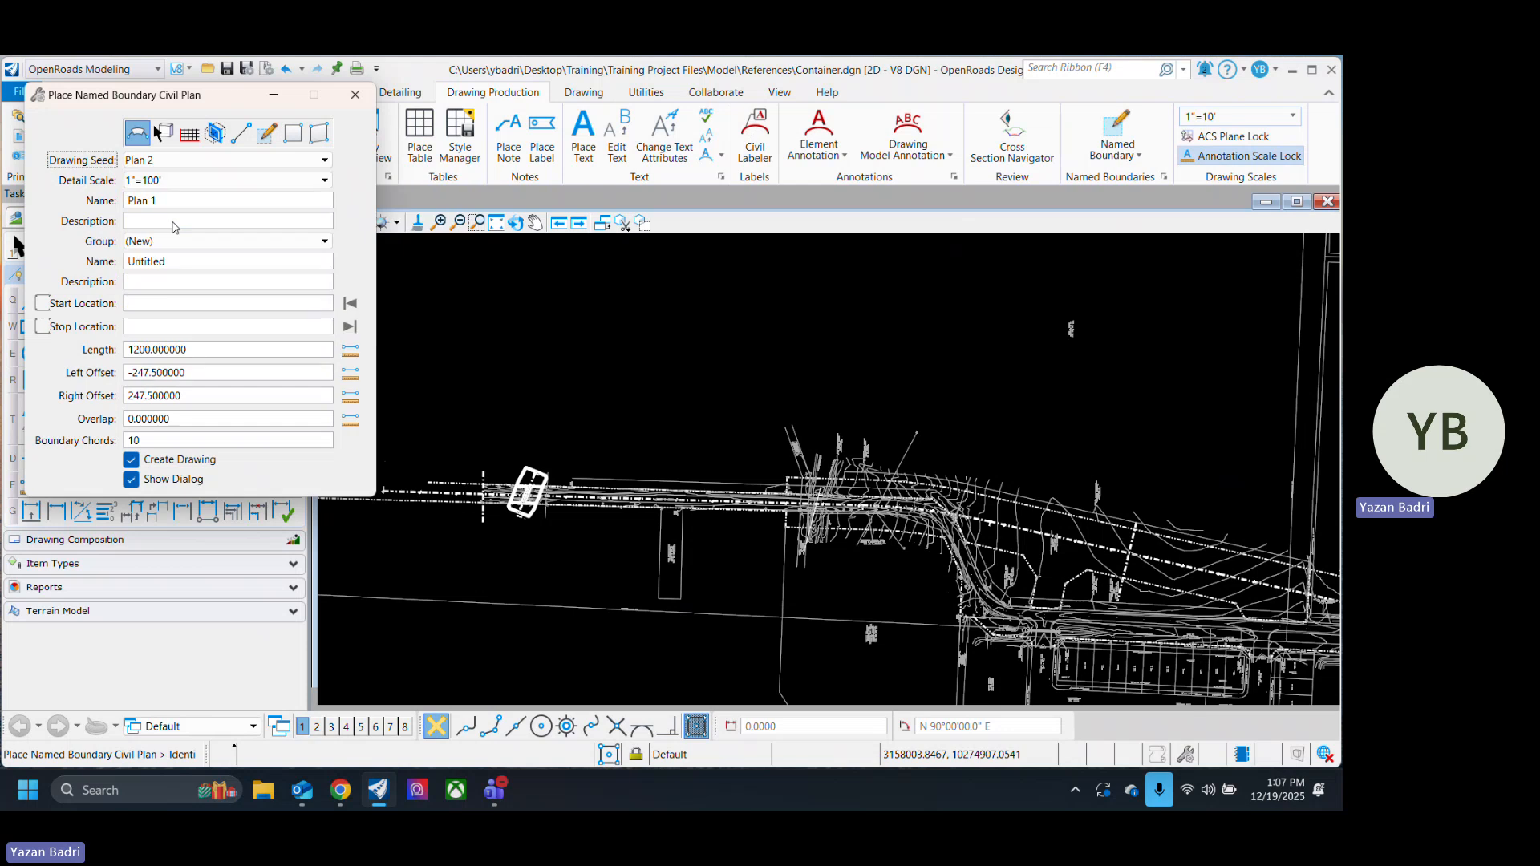
click(193, 181)
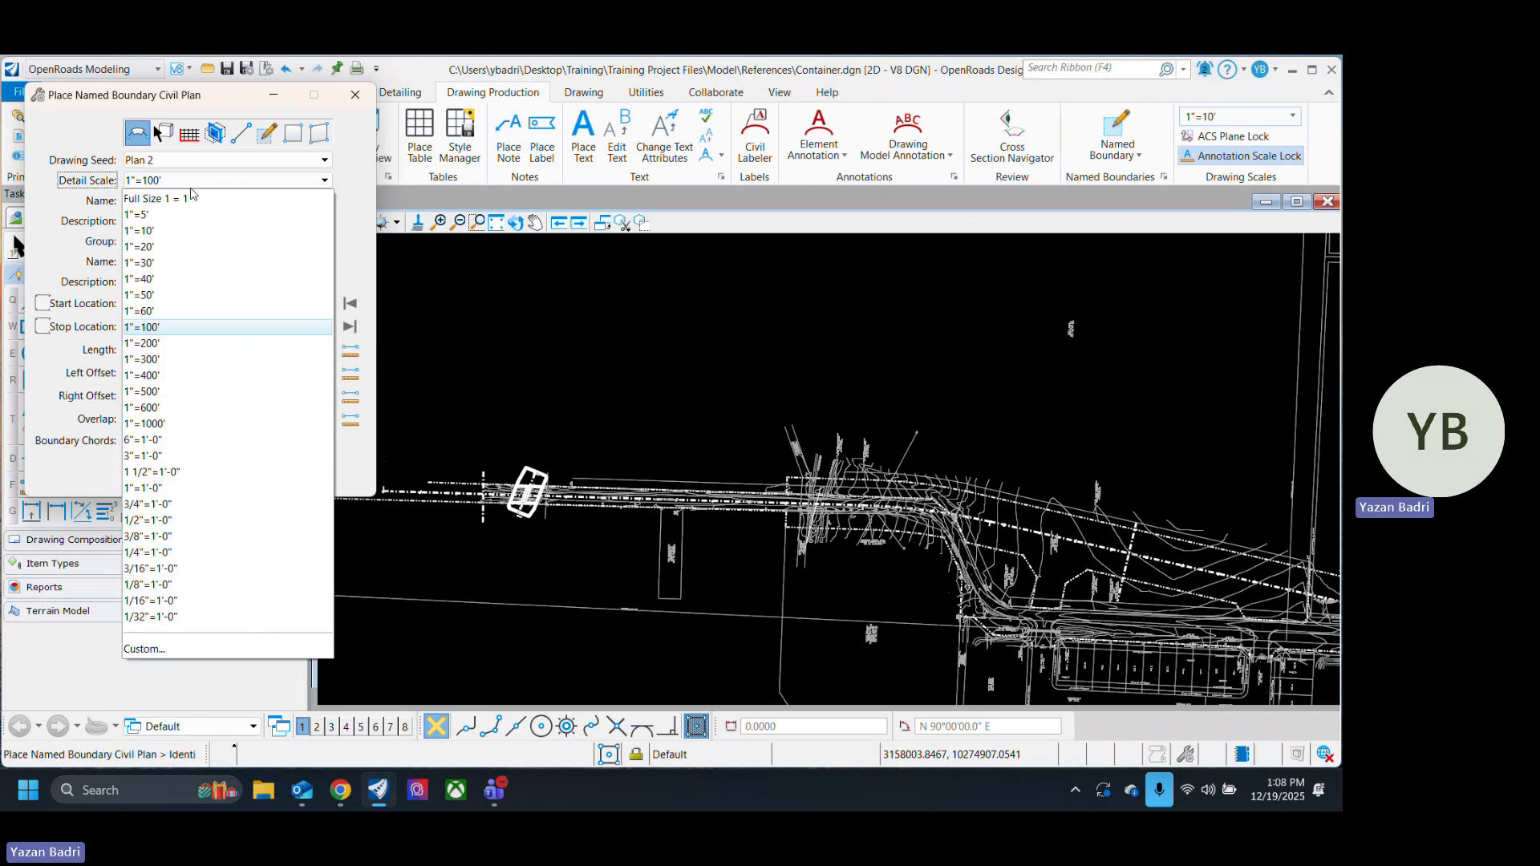
click(168, 326)
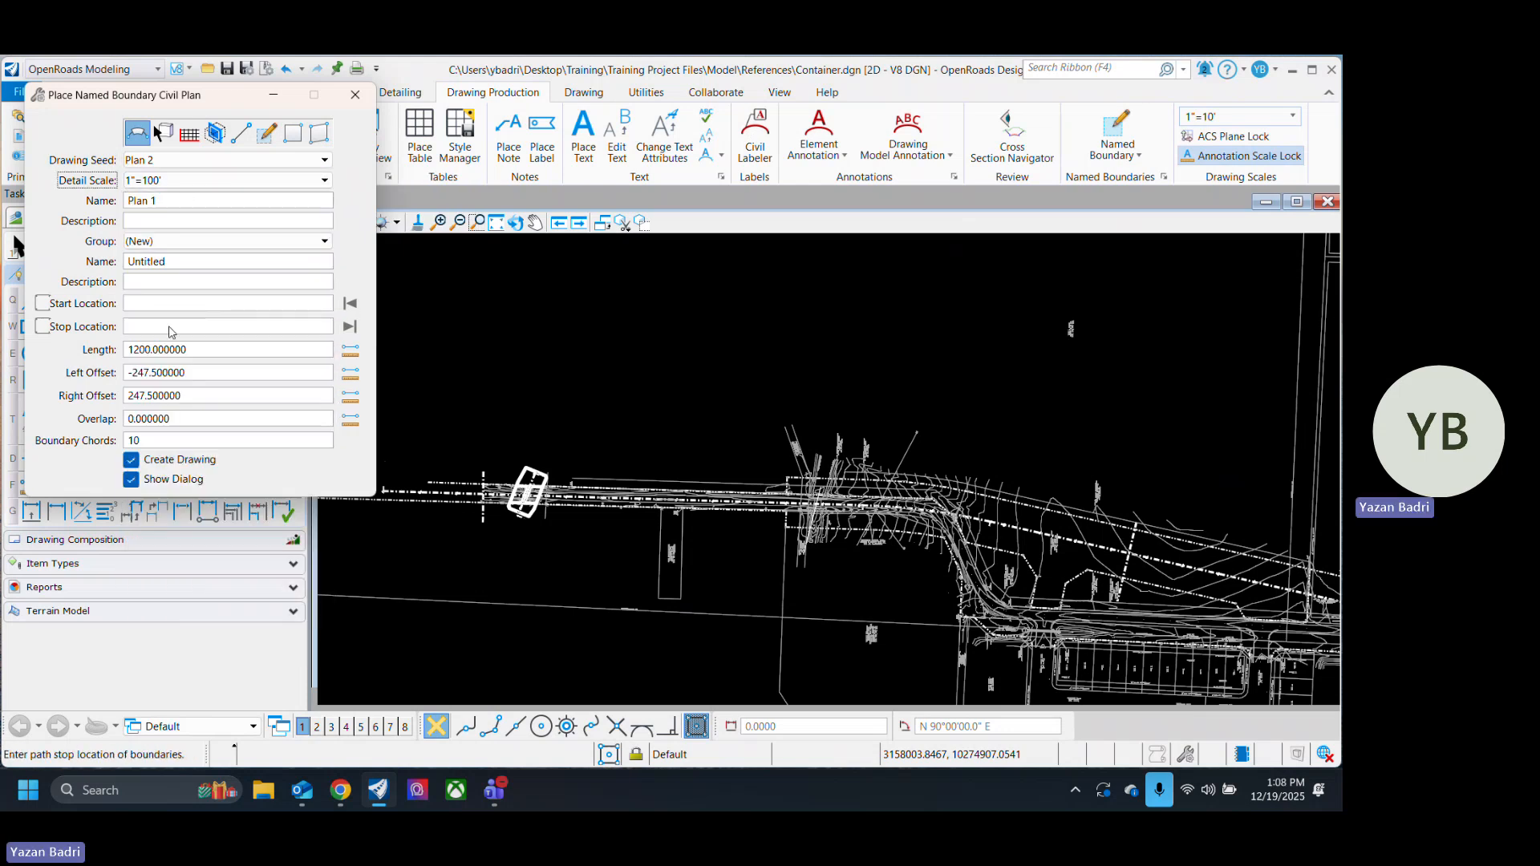
Step: Place three consecutive plan boundaries along baseline BL CL-6 from station 10+00 to about 44+83
scroll(790, 518, down, 2)
scroll(631, 506, up, 5)
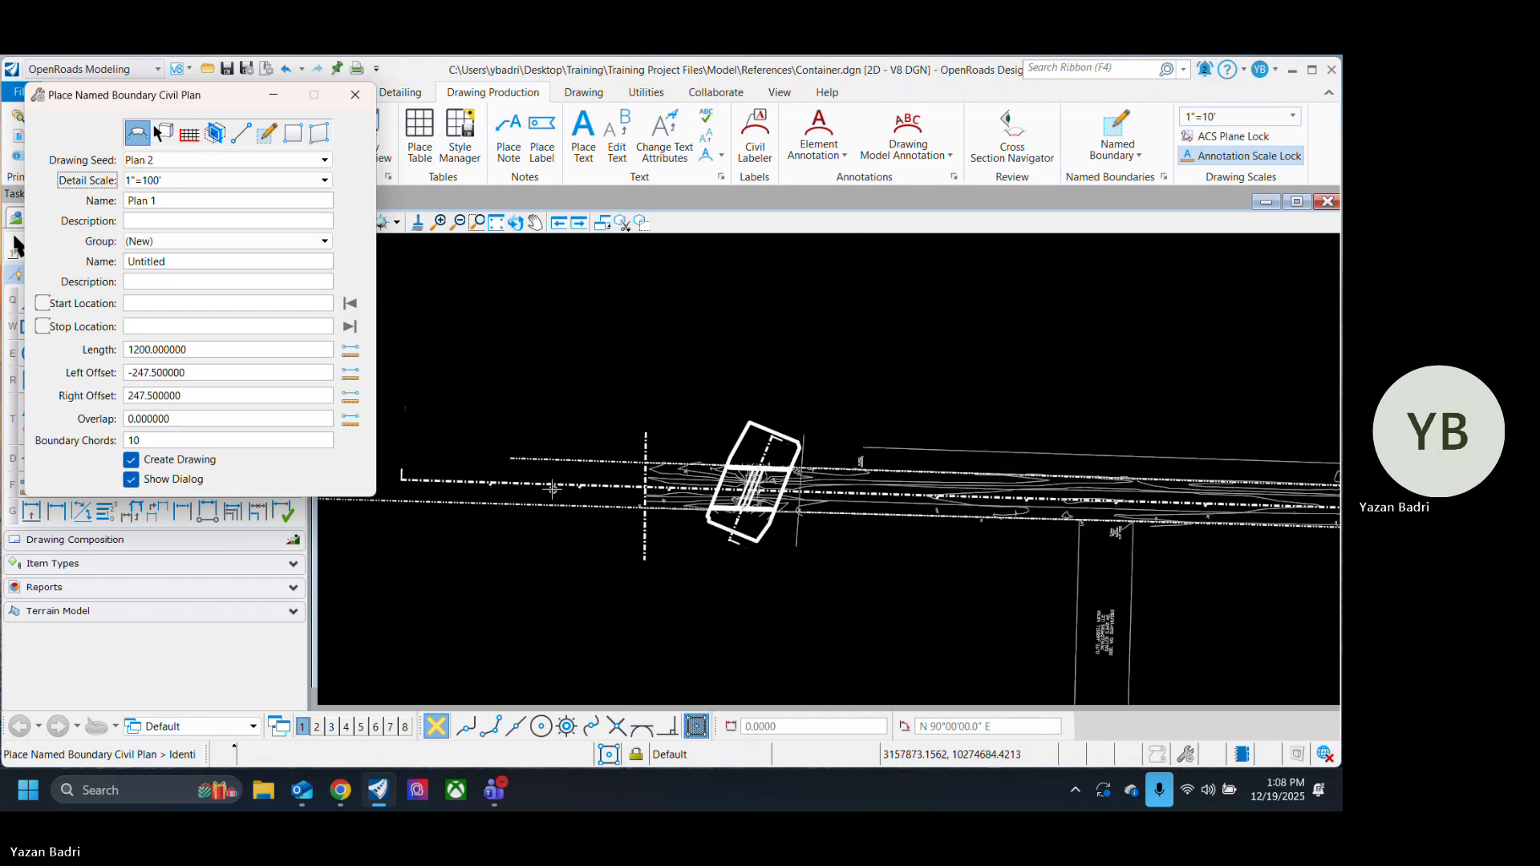
click(553, 486)
scroll(549, 554, down, 3)
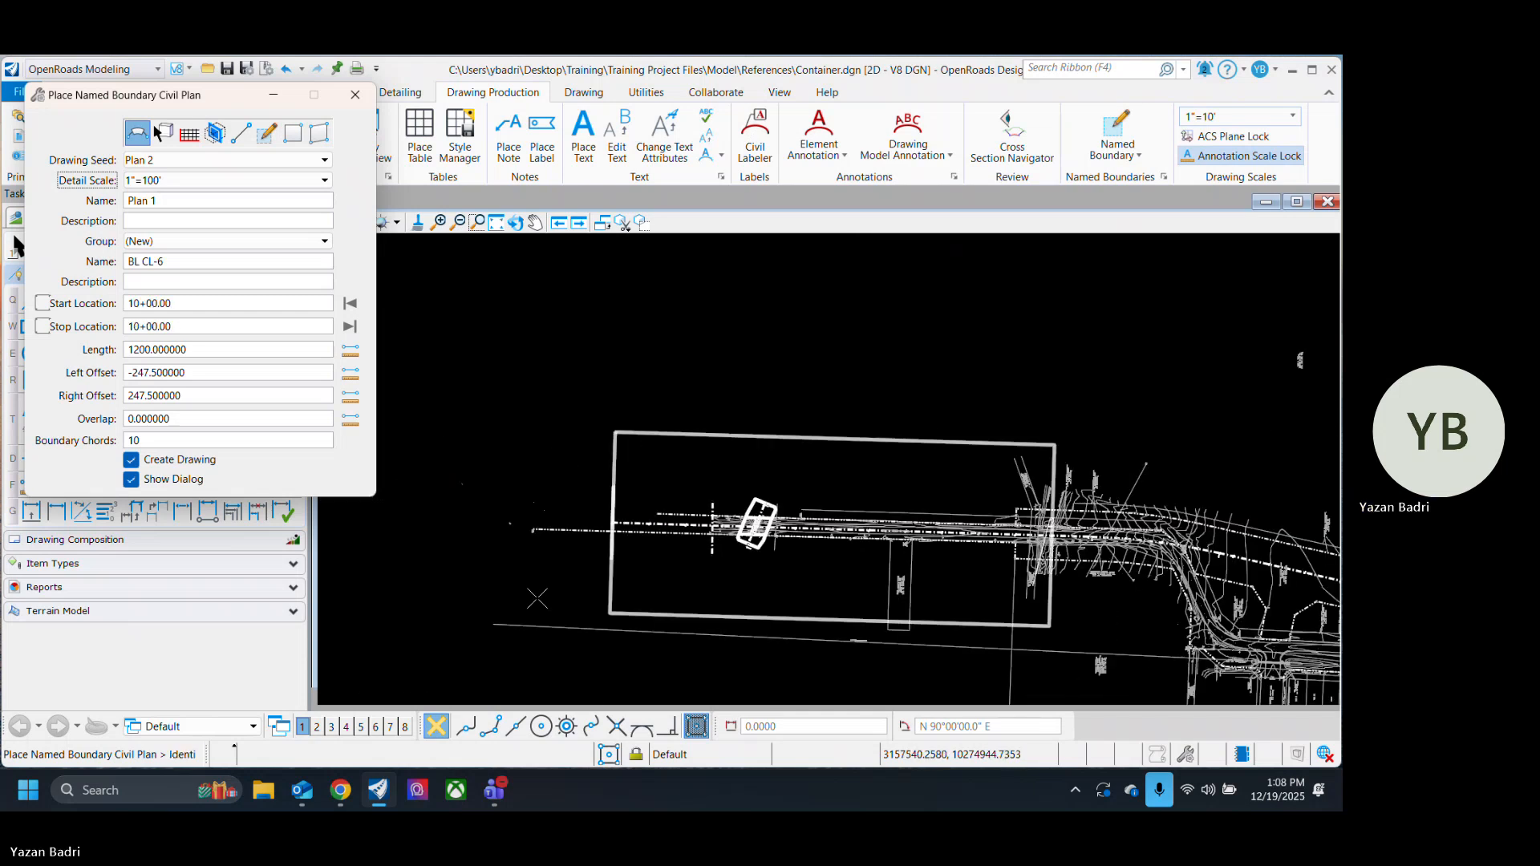
scroll(547, 599, down, 4)
scroll(1043, 678, up, 4)
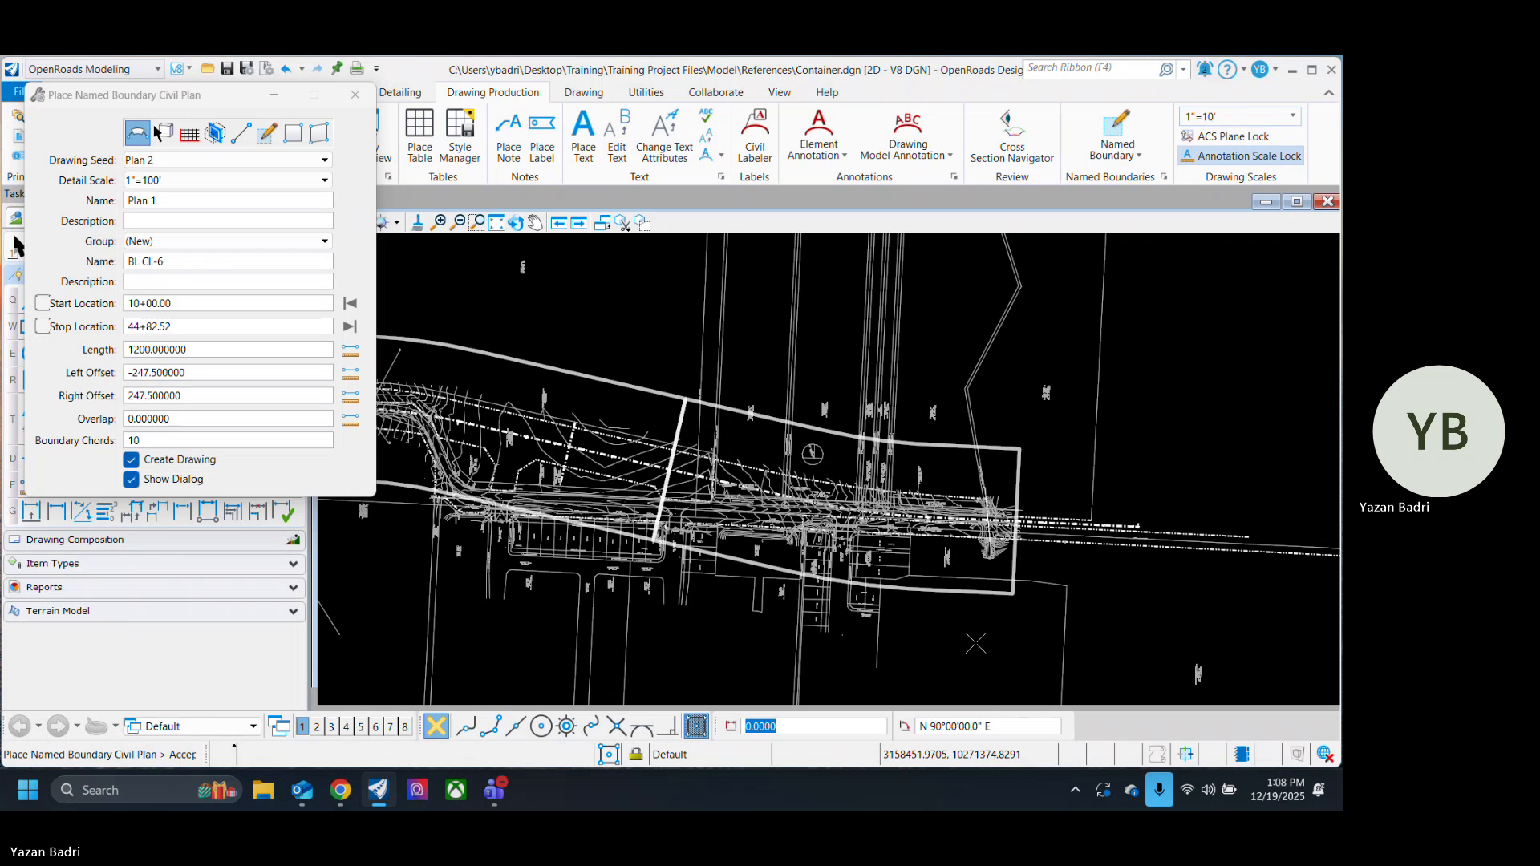
click(975, 642)
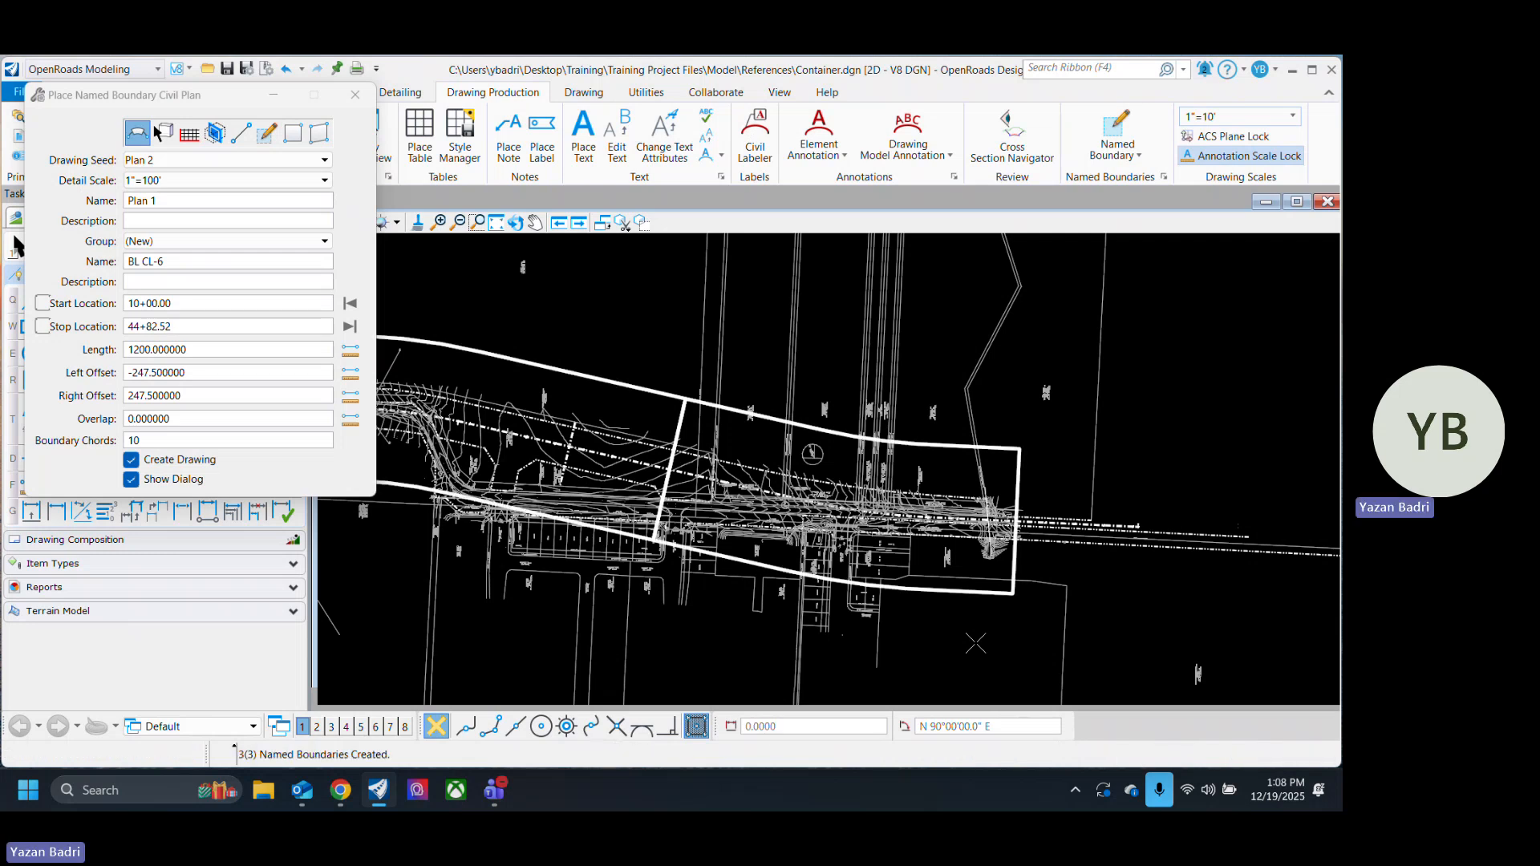
Step: Create the plan drawings and sheets with one sheet per DGN, stored in the project's Model\Sheets folder
click(299, 245)
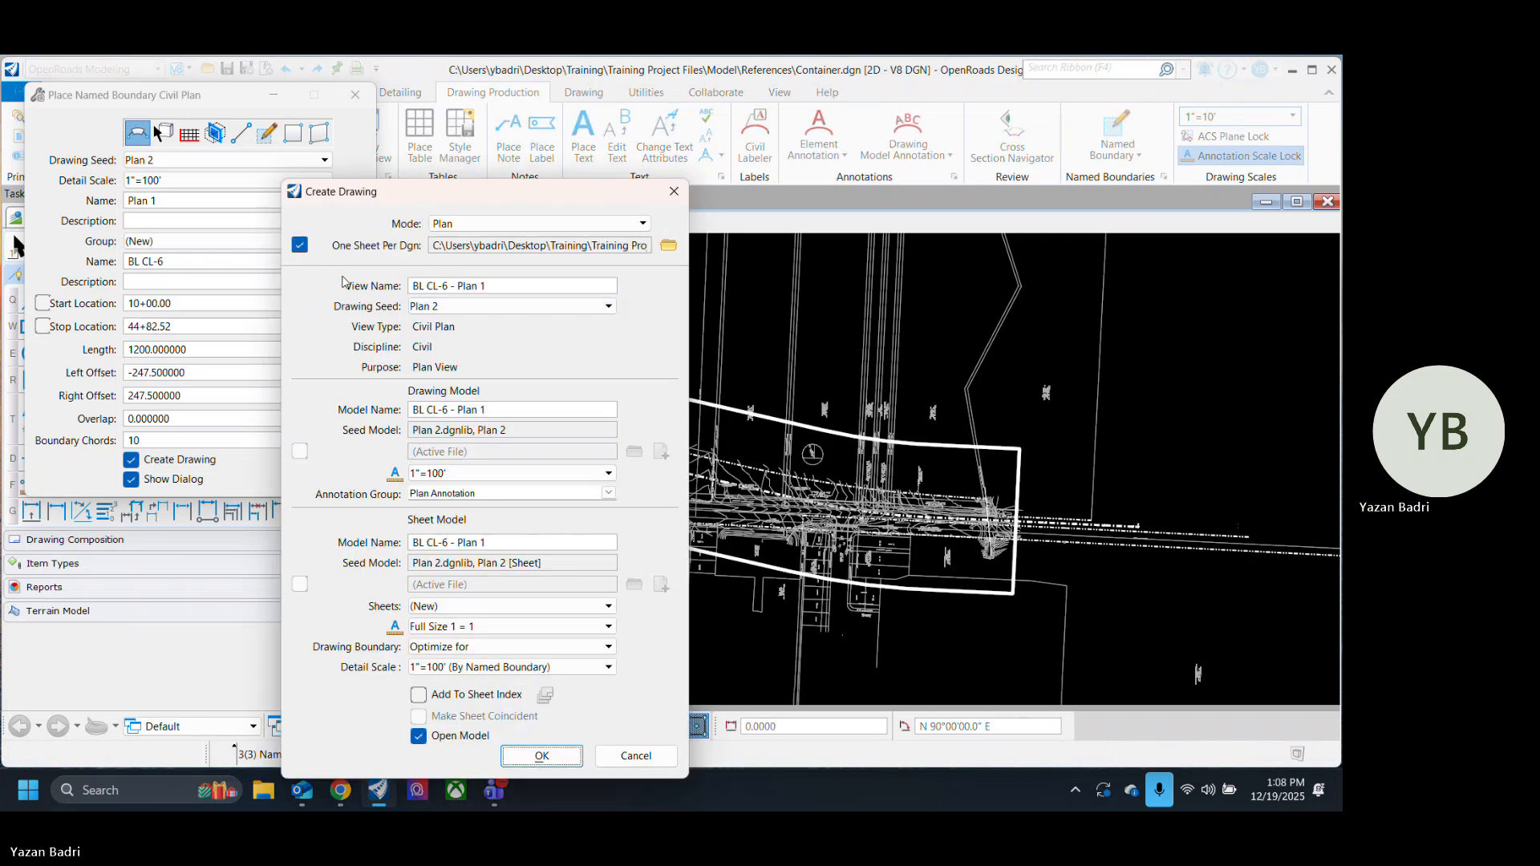
click(669, 245)
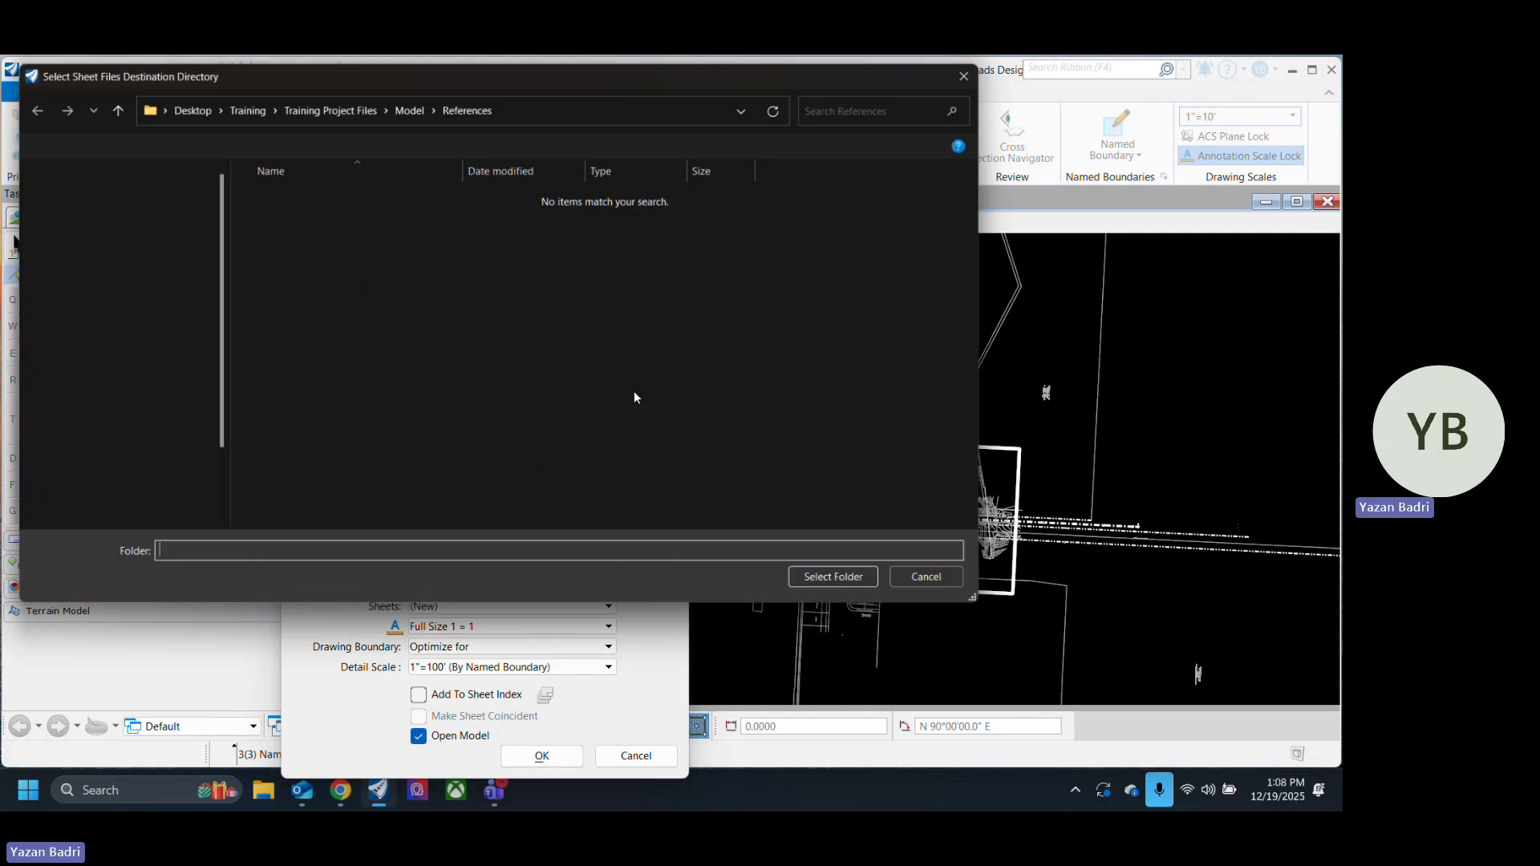
click(416, 113)
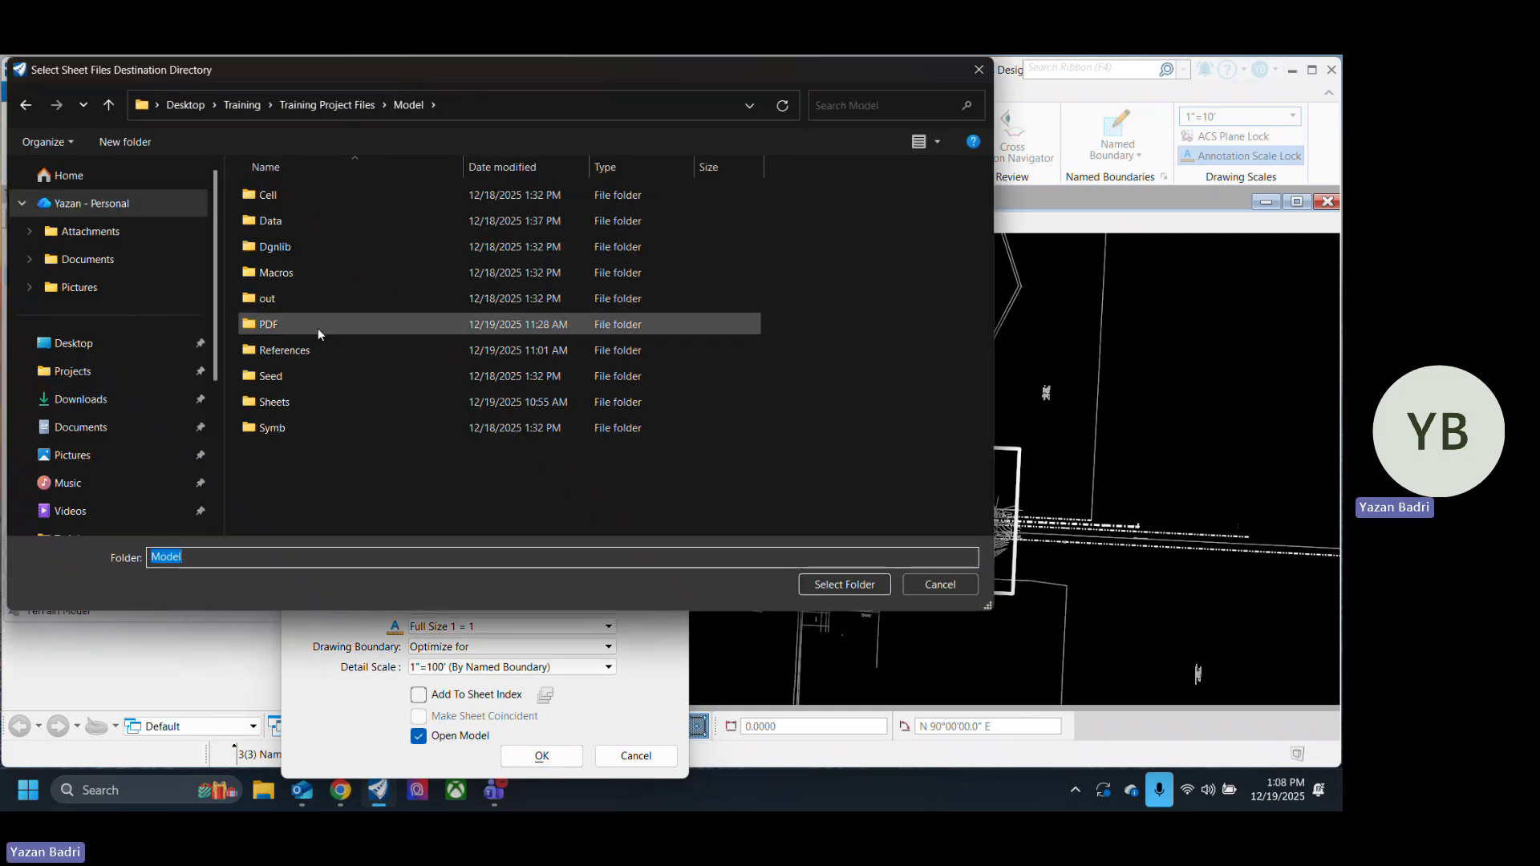
double_click(303, 402)
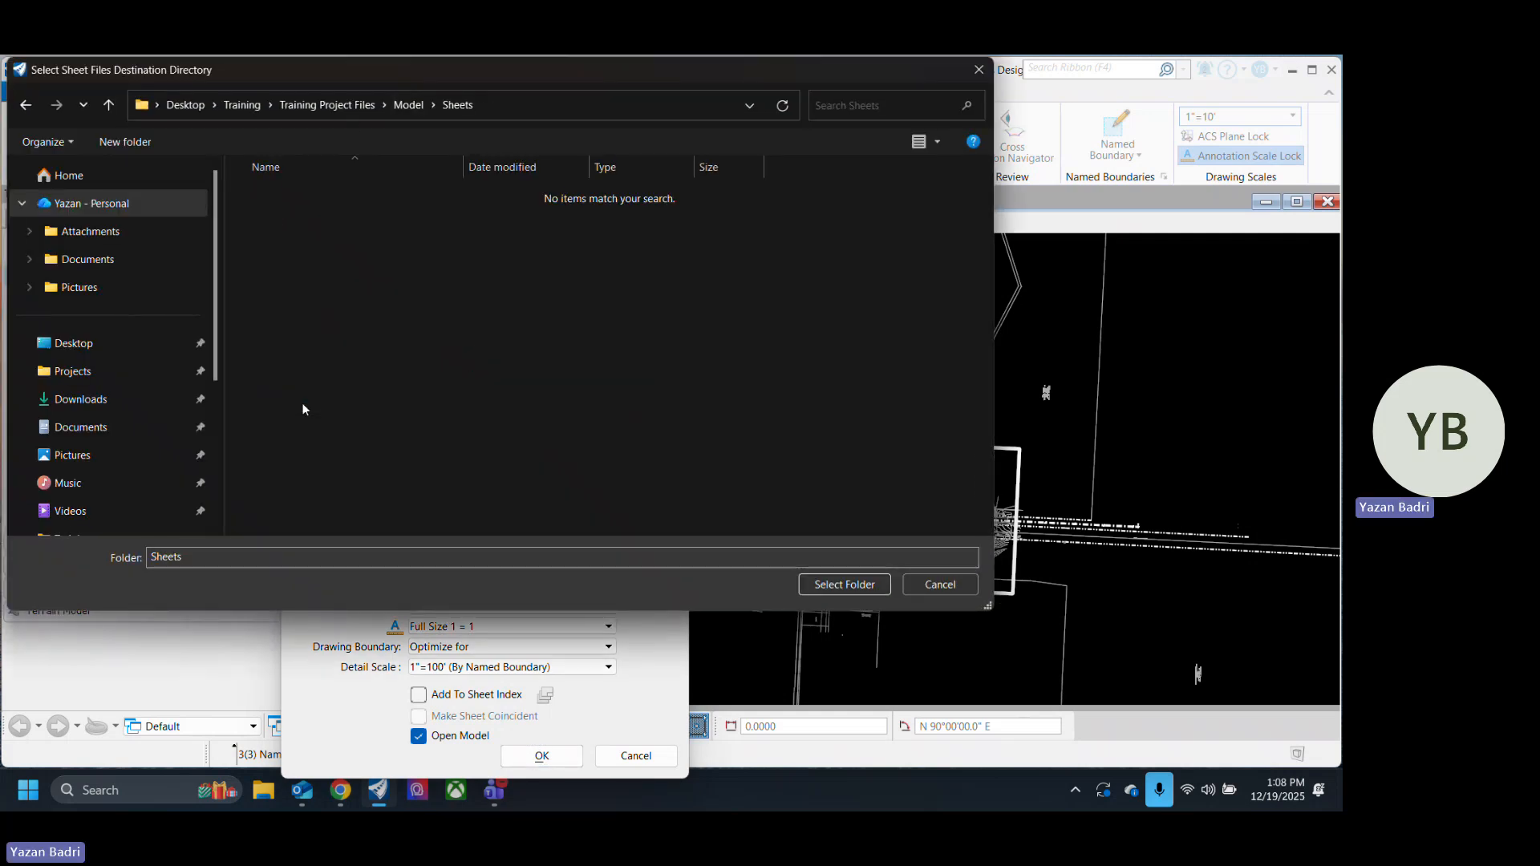
click(842, 585)
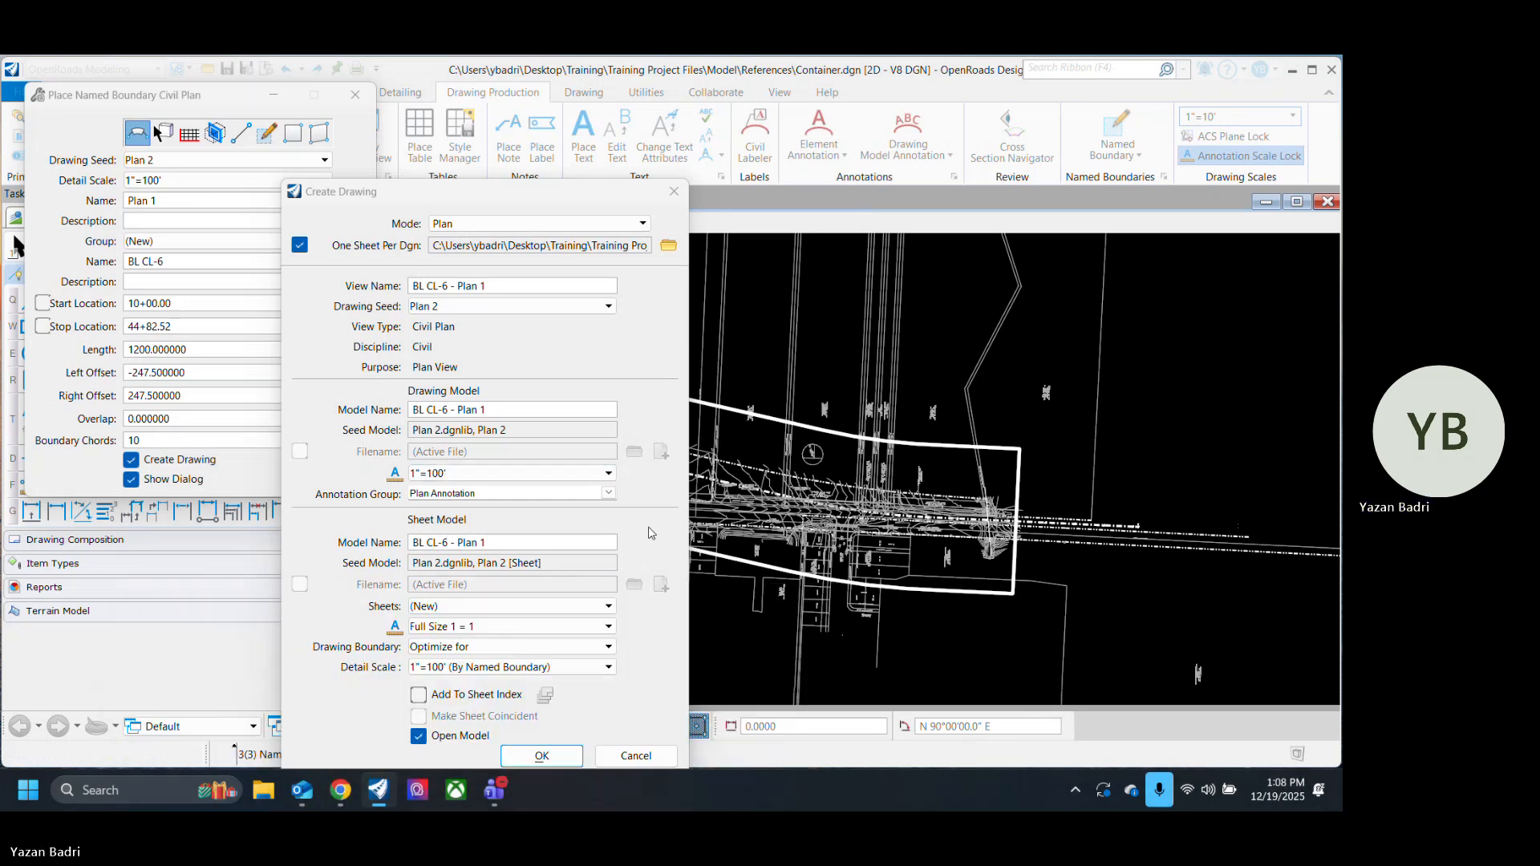
click(533, 754)
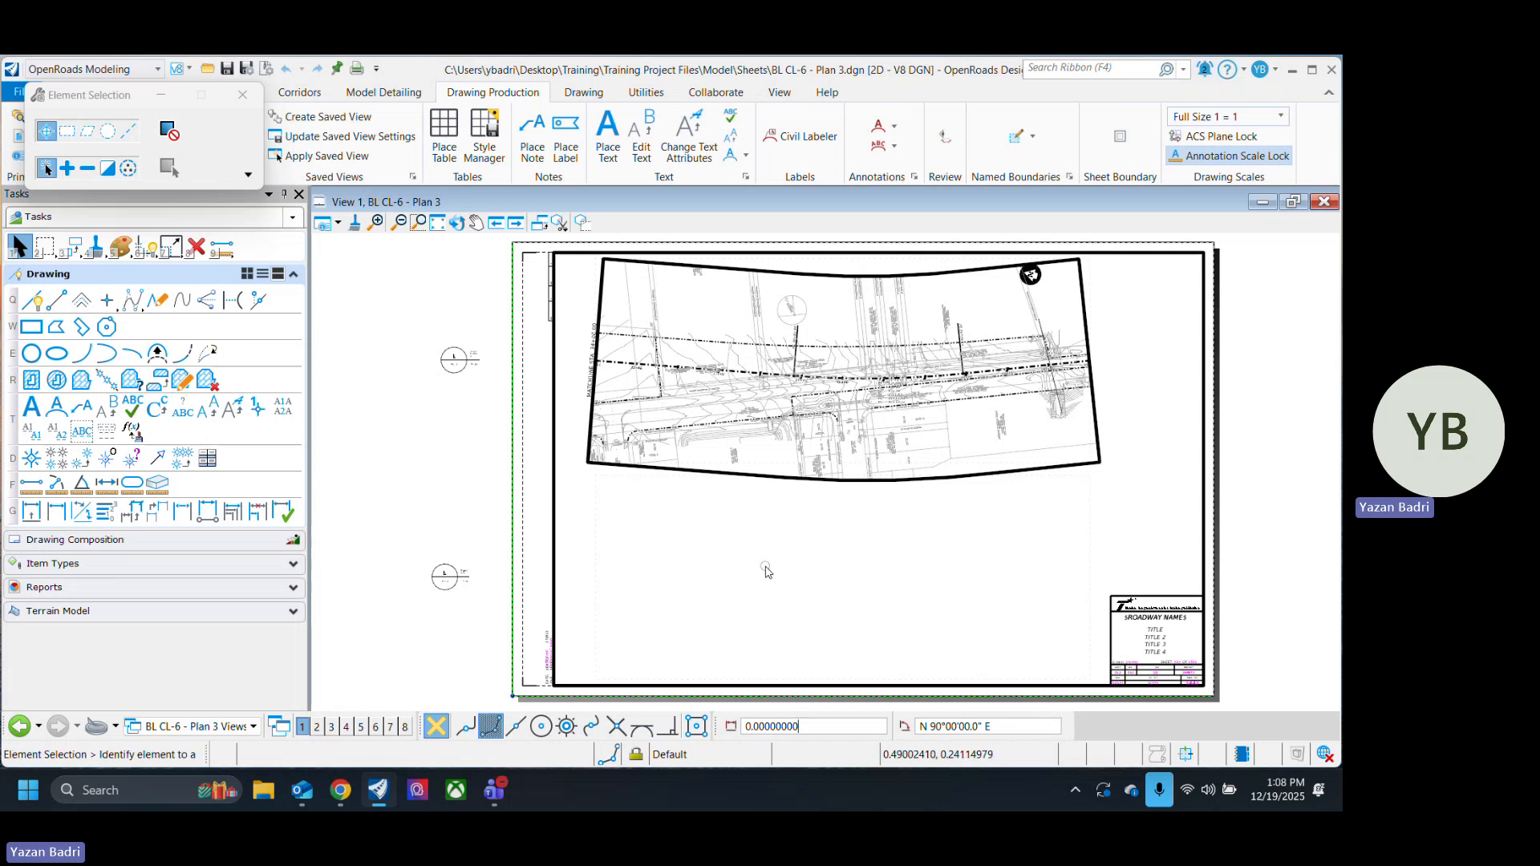
Step: Open the sheet file BL CL-6 - Plan 1 from the Sheets folder and inspect its two plan views
middle_drag(802, 540, 729, 571)
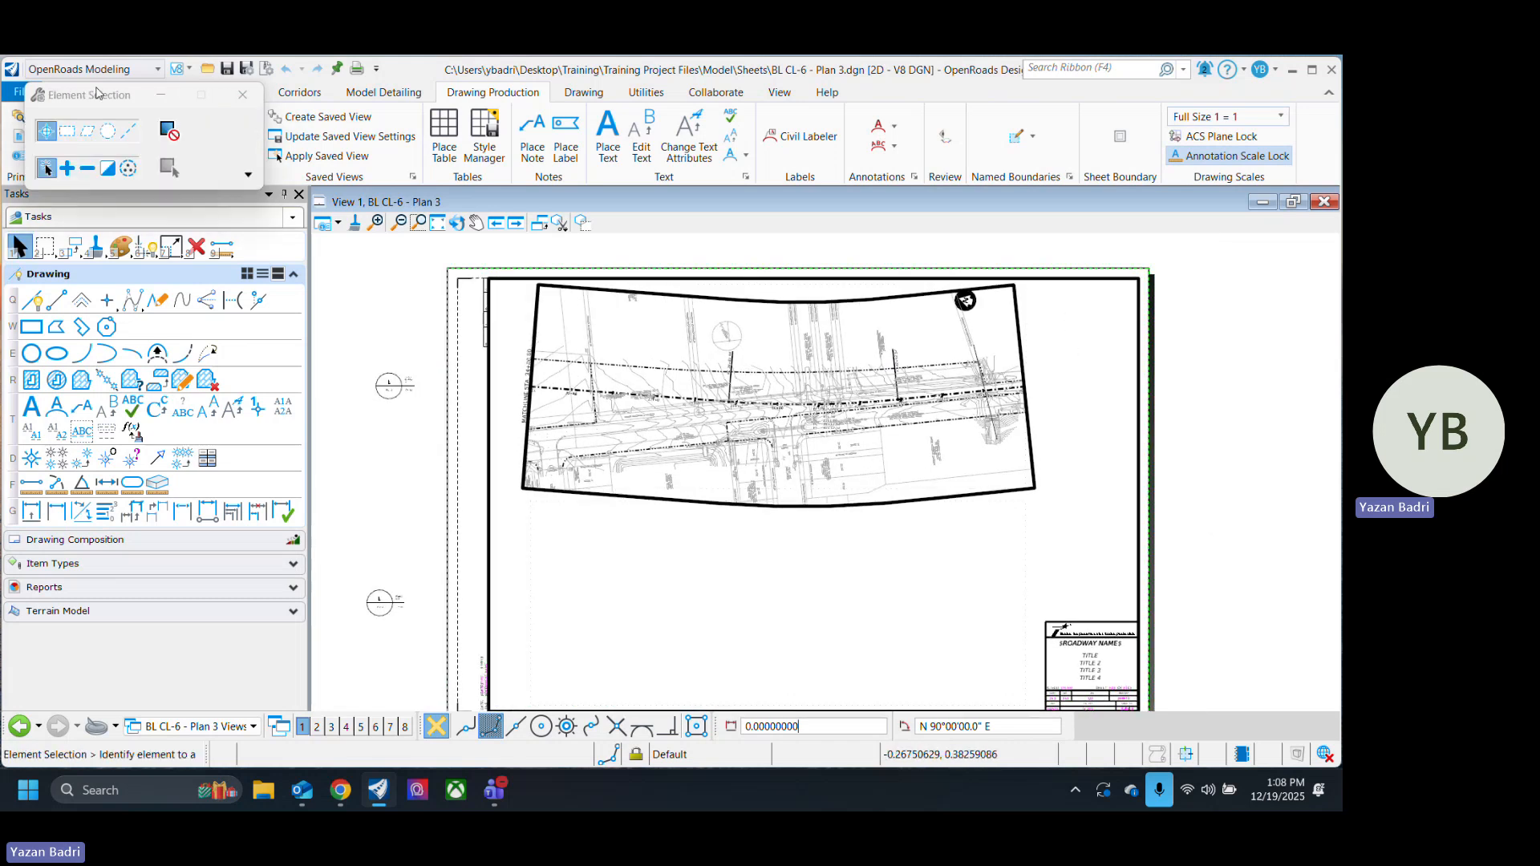
drag(97, 93, 101, 361)
click(207, 68)
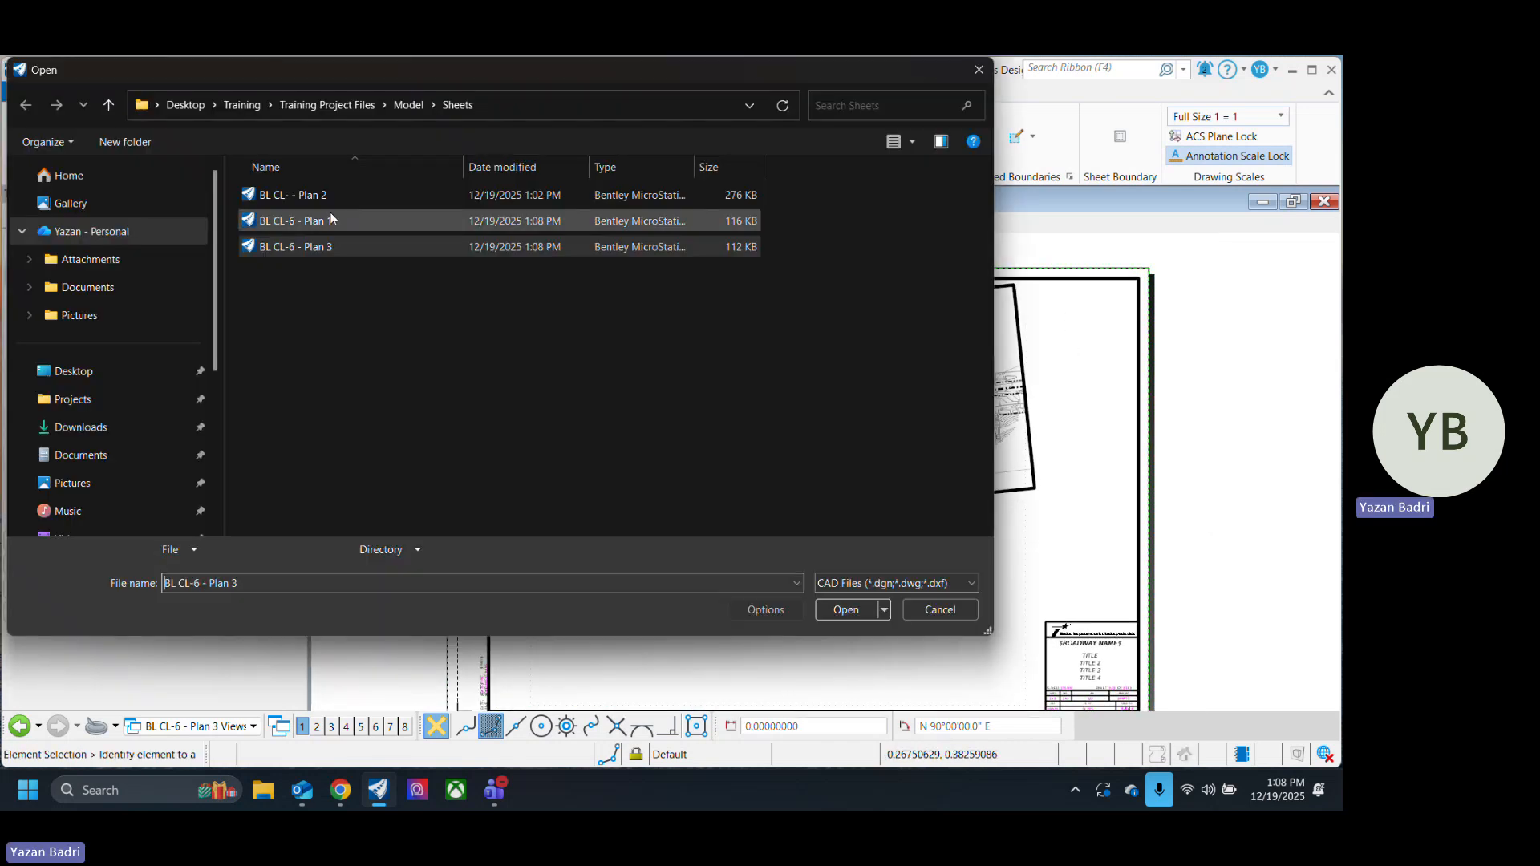
click(332, 220)
click(847, 611)
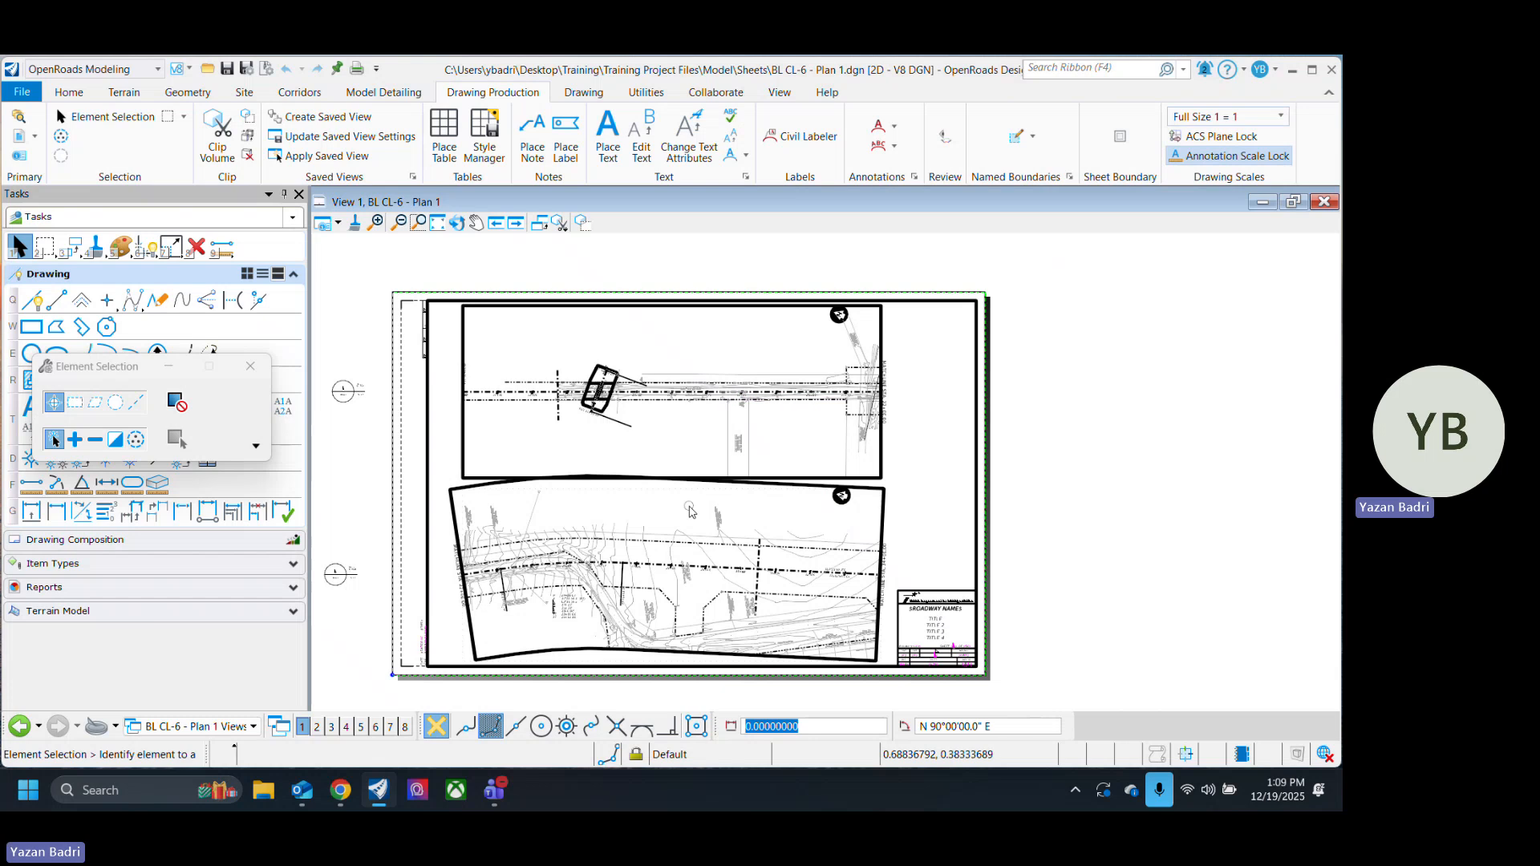
scroll(722, 486, up, 5)
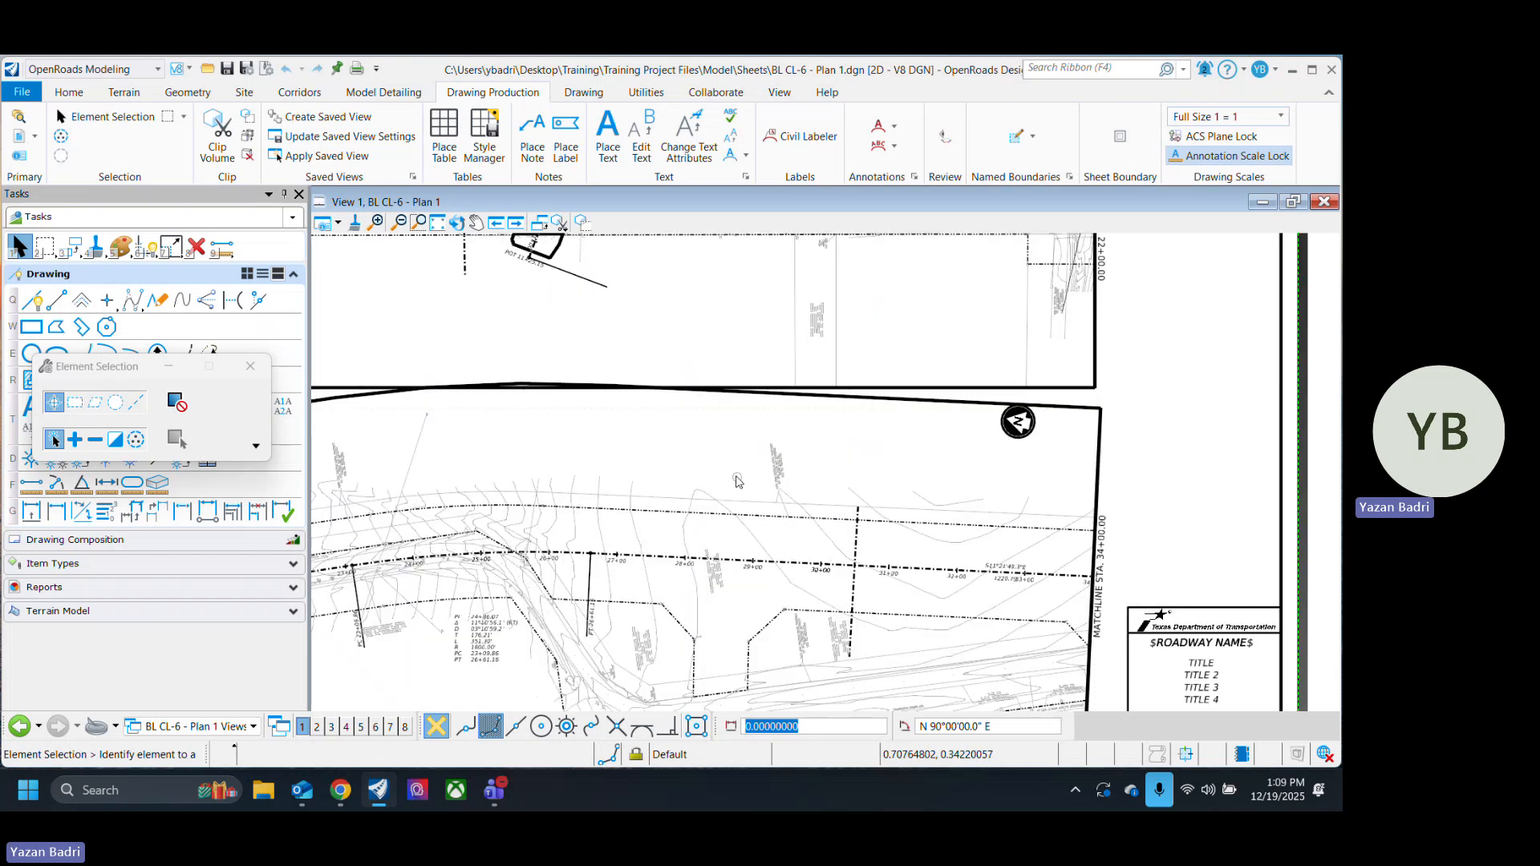
scroll(731, 479, down, 4)
middle_drag(730, 474, 771, 538)
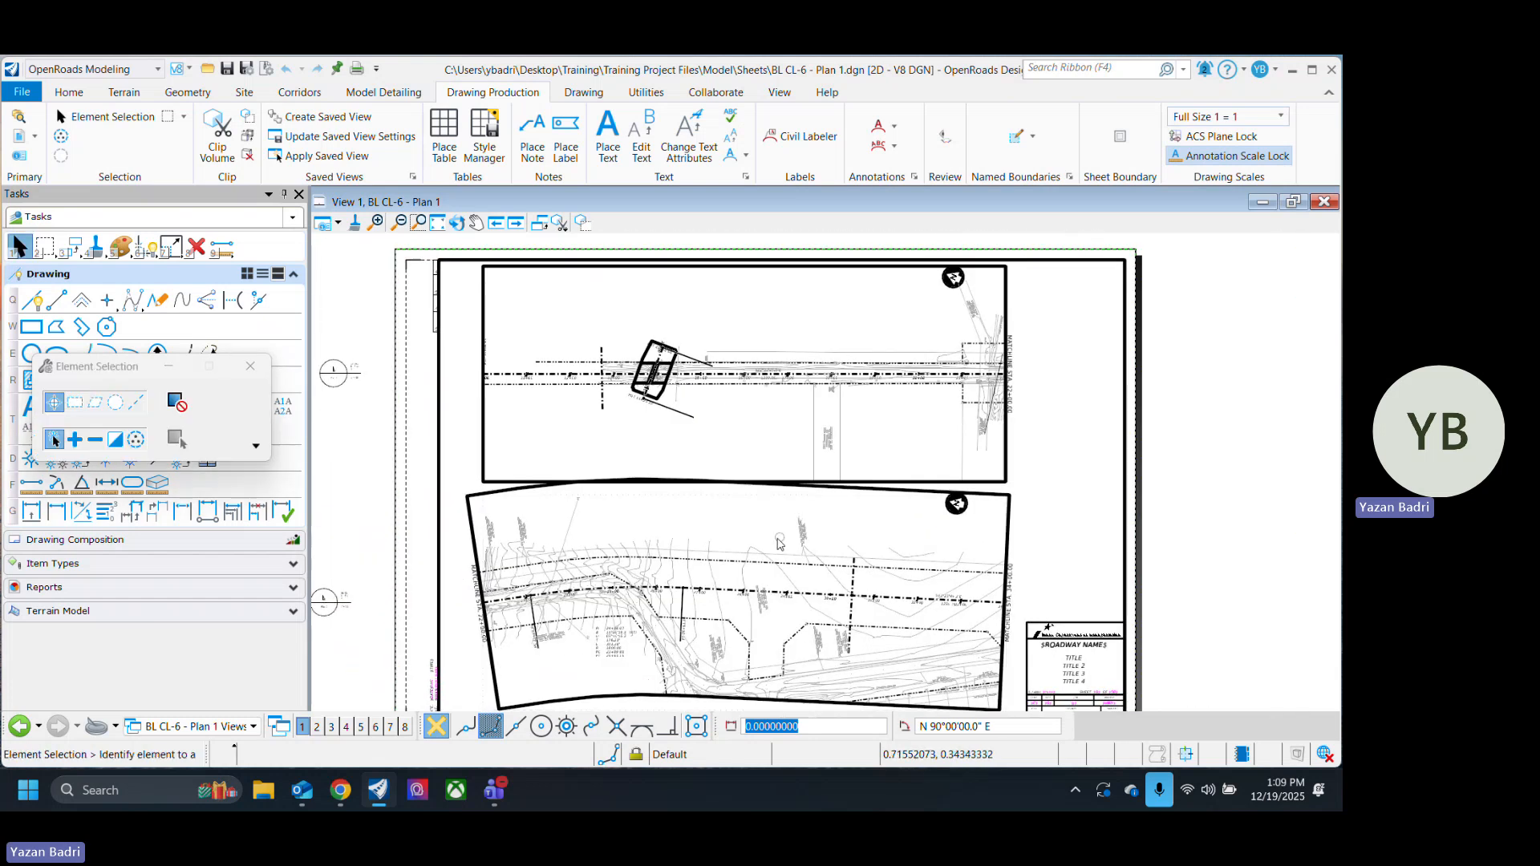
Step: Examine the station labels, matchlines, curve data and title block on the two plan views of the Plan 1 sheet
scroll(605, 378, up, 3)
scroll(613, 381, up, 2)
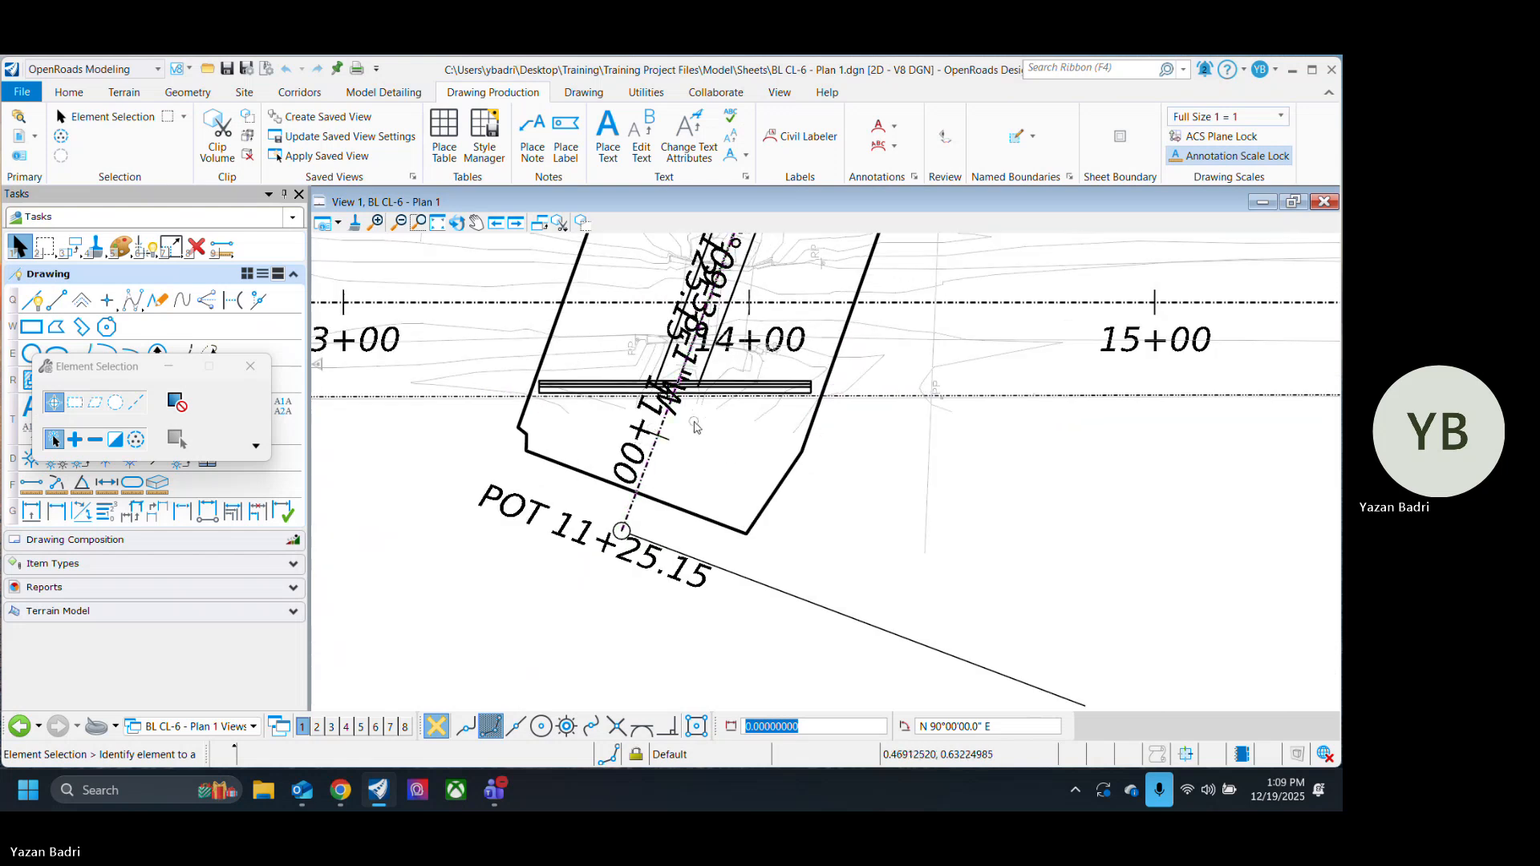
scroll(616, 383, down, 2)
scroll(642, 401, down, 4)
scroll(853, 406, up, 3)
scroll(798, 522, down, 3)
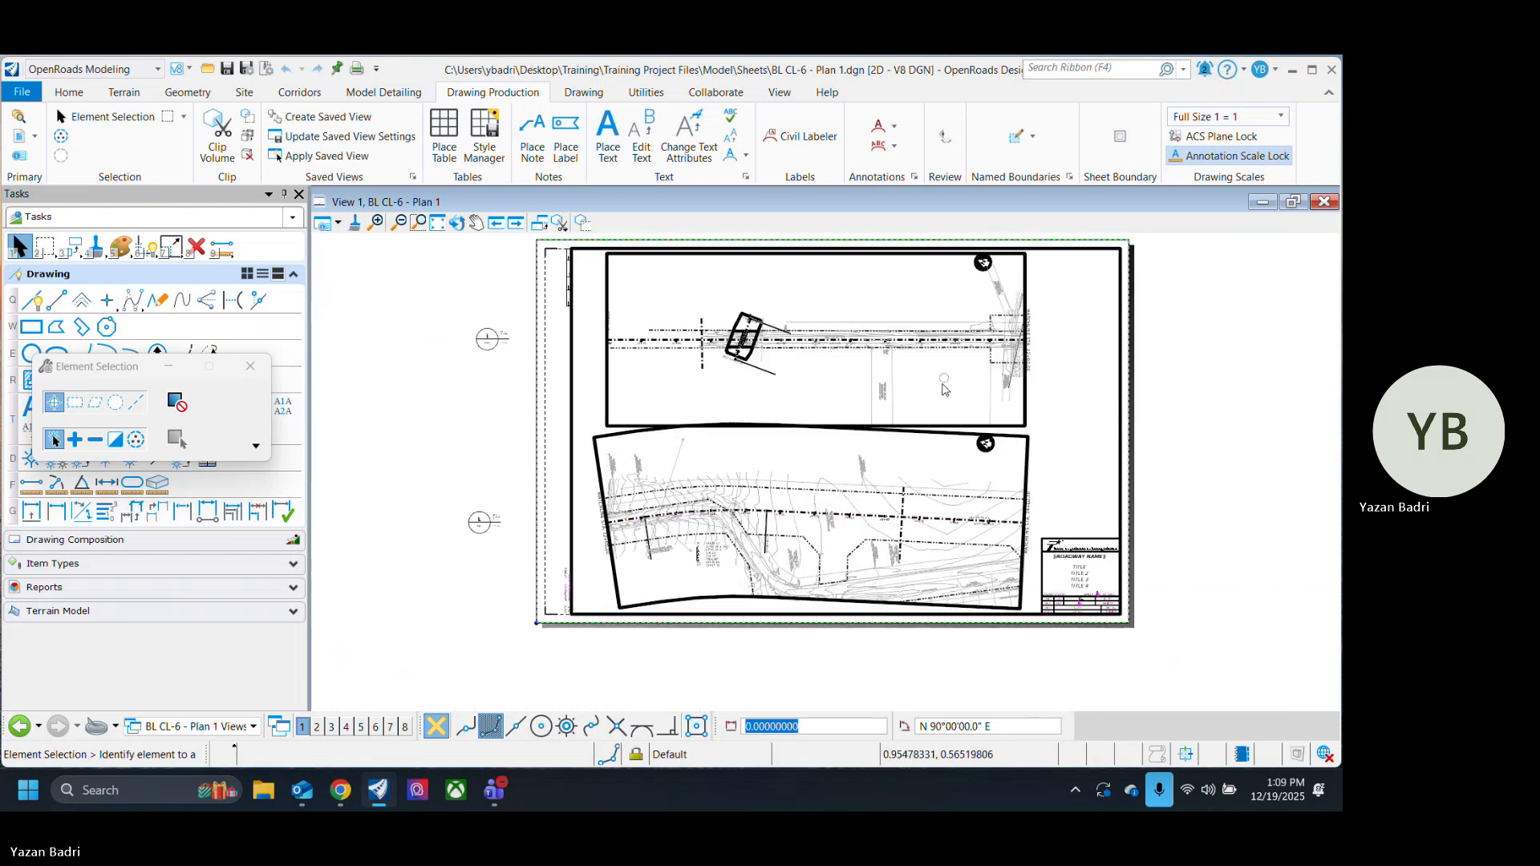
scroll(798, 521, up, 4)
scroll(923, 513, down, 3)
scroll(1043, 510, up, 3)
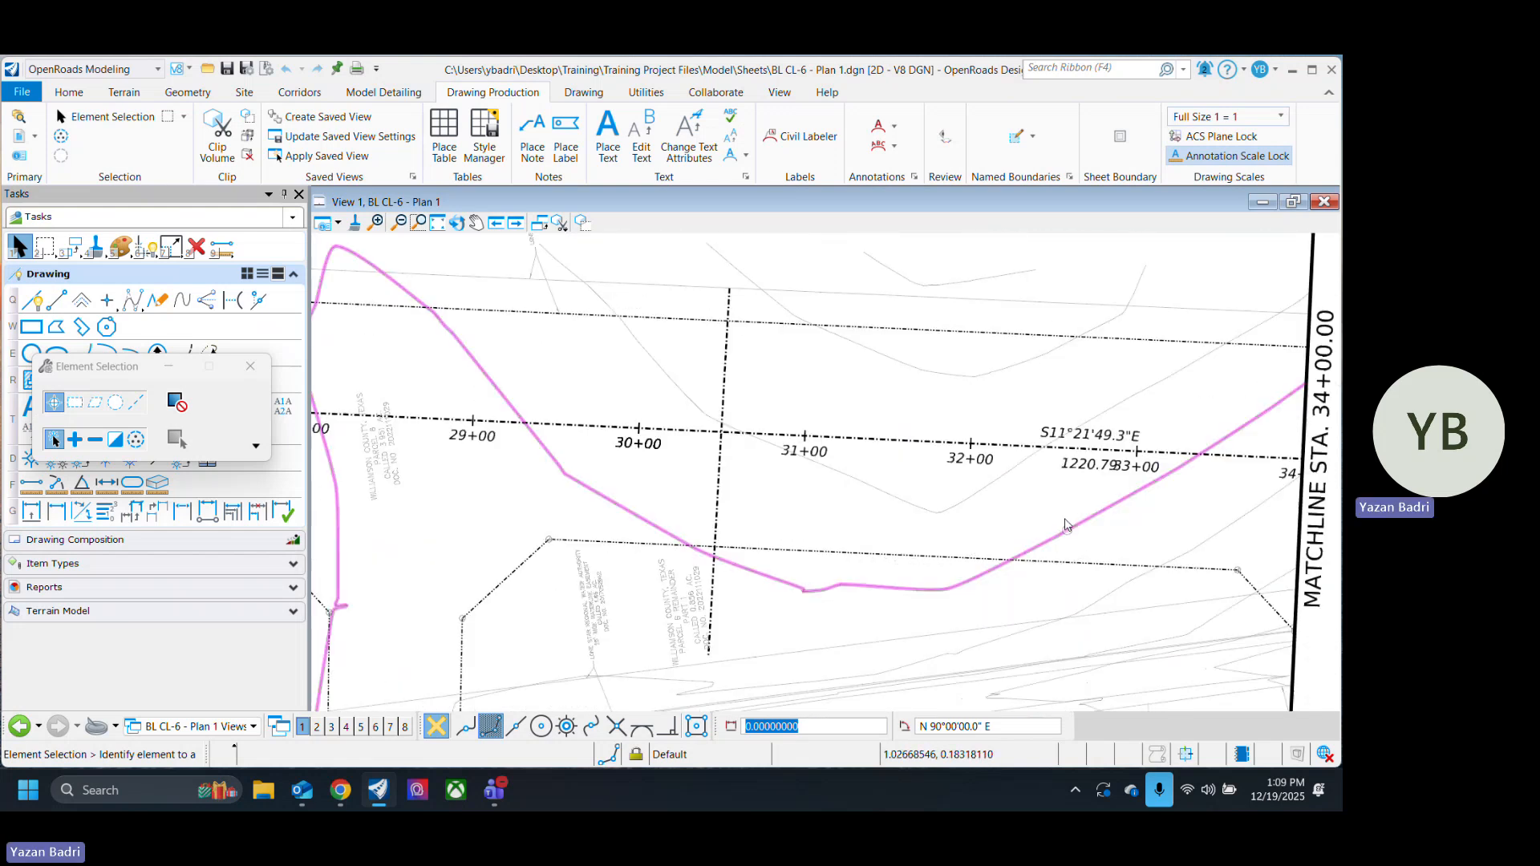
scroll(1042, 441, down, 4)
scroll(1252, 310, up, 2)
scroll(555, 474, up, 4)
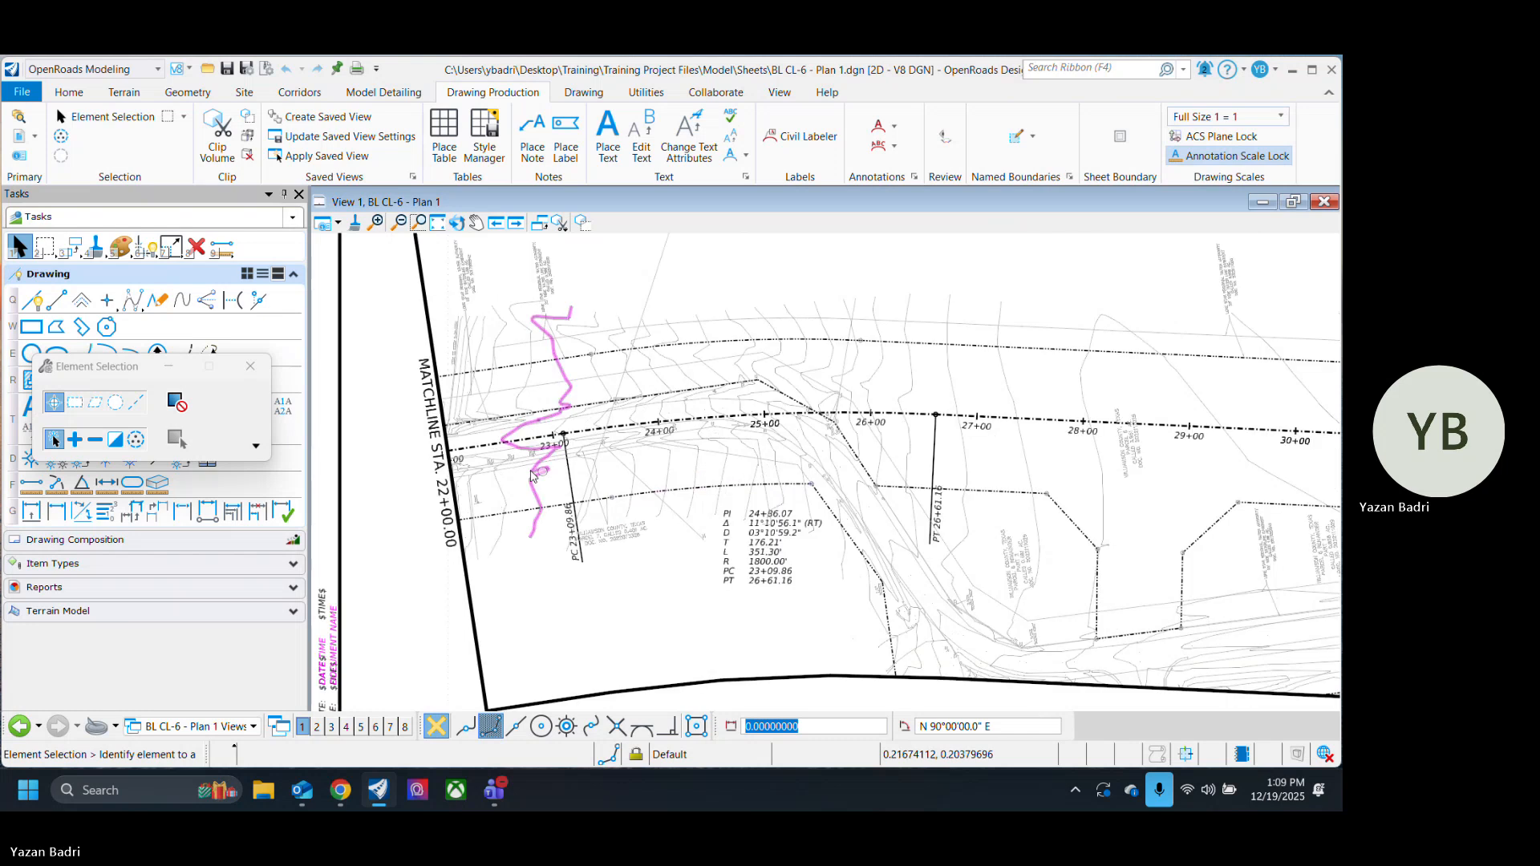
scroll(555, 475, down, 4)
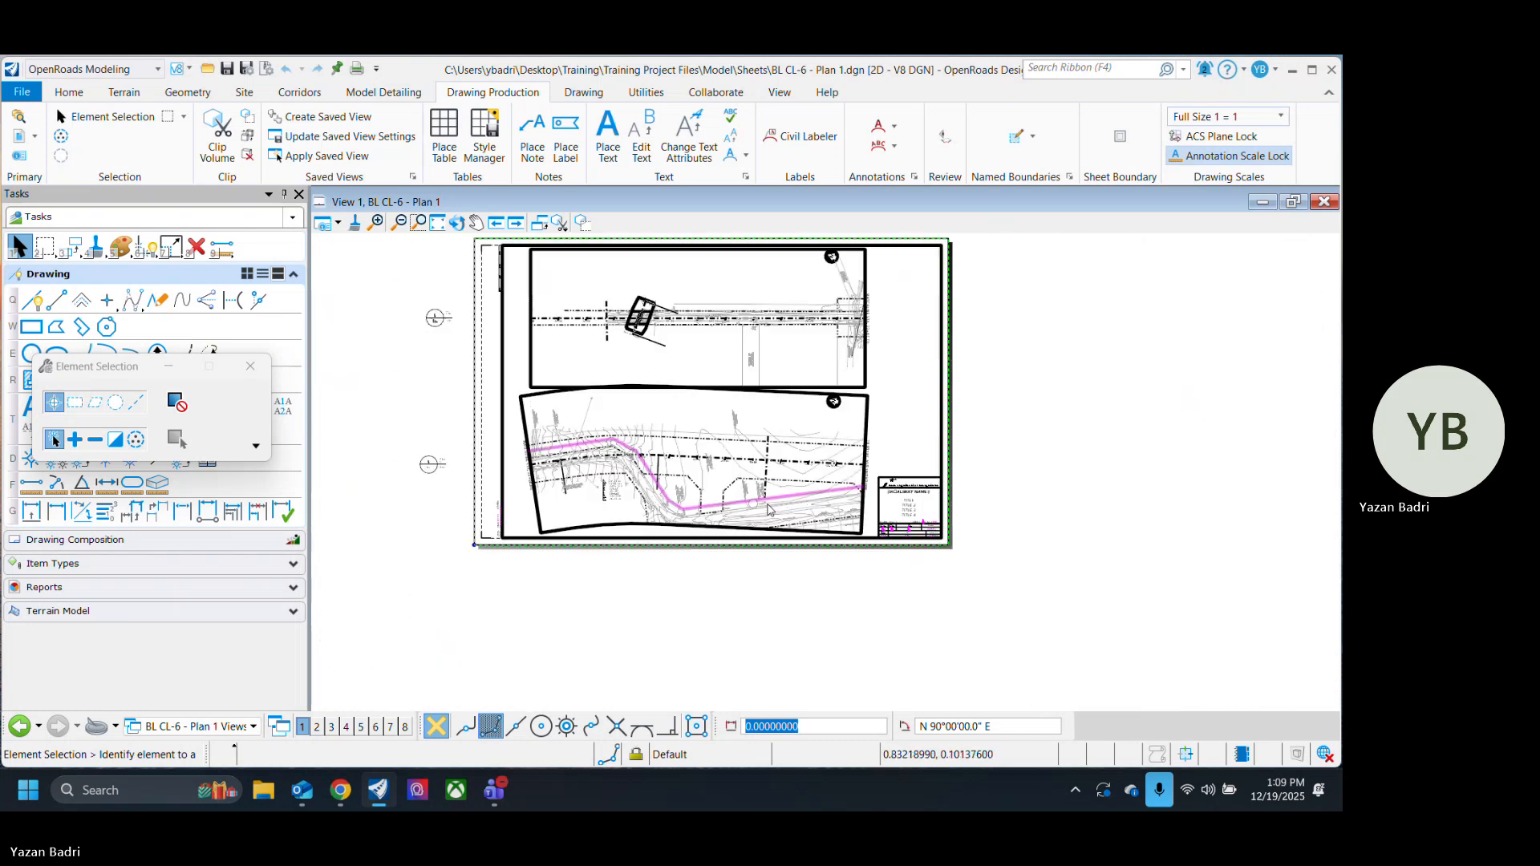
scroll(1153, 402, up, 2)
scroll(1153, 402, down, 1)
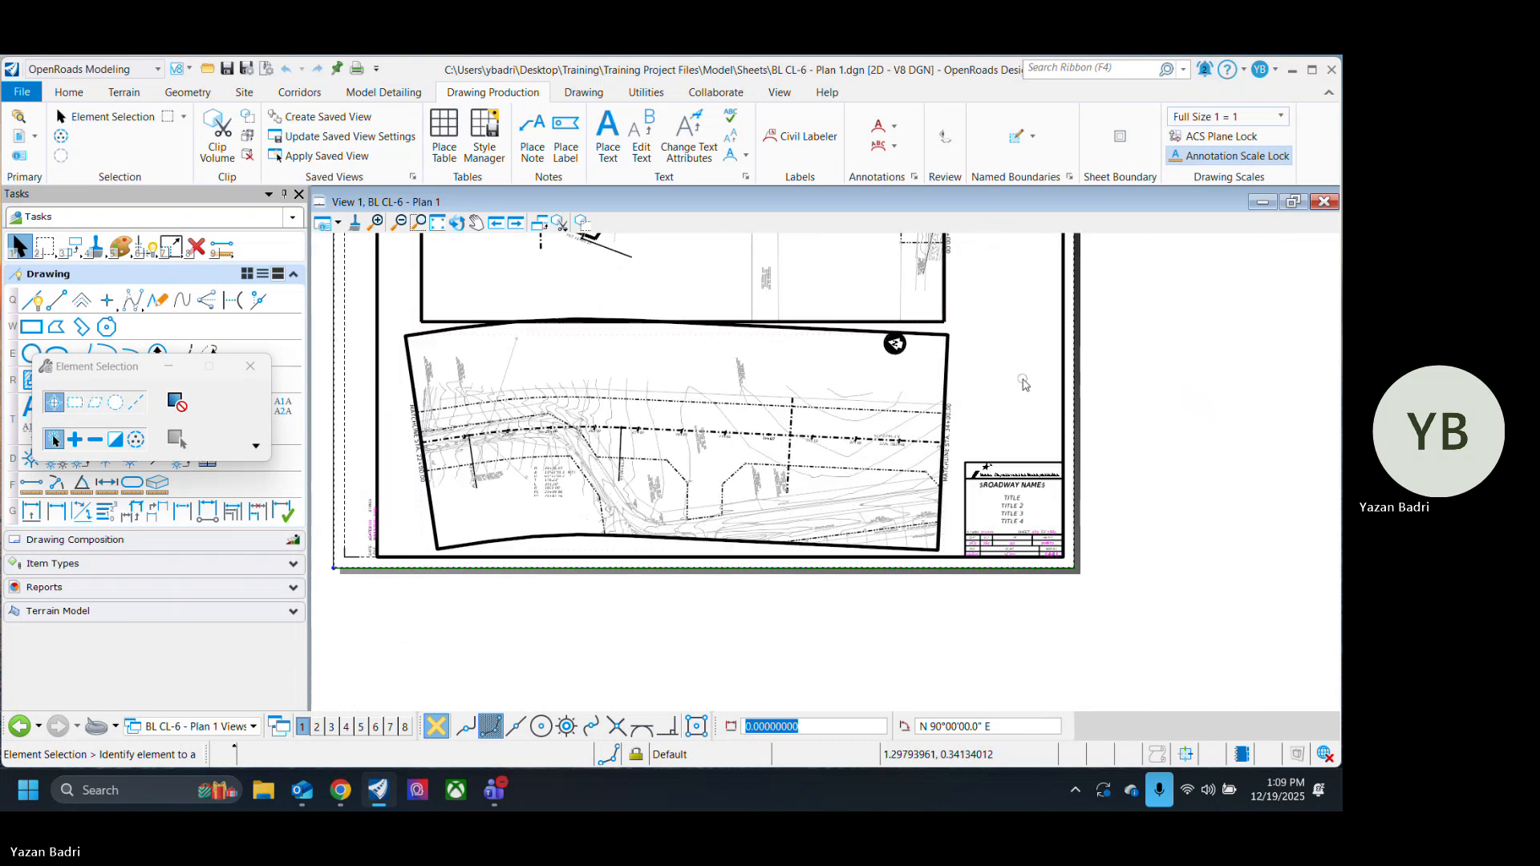
scroll(696, 587, down, 3)
scroll(669, 497, up, 3)
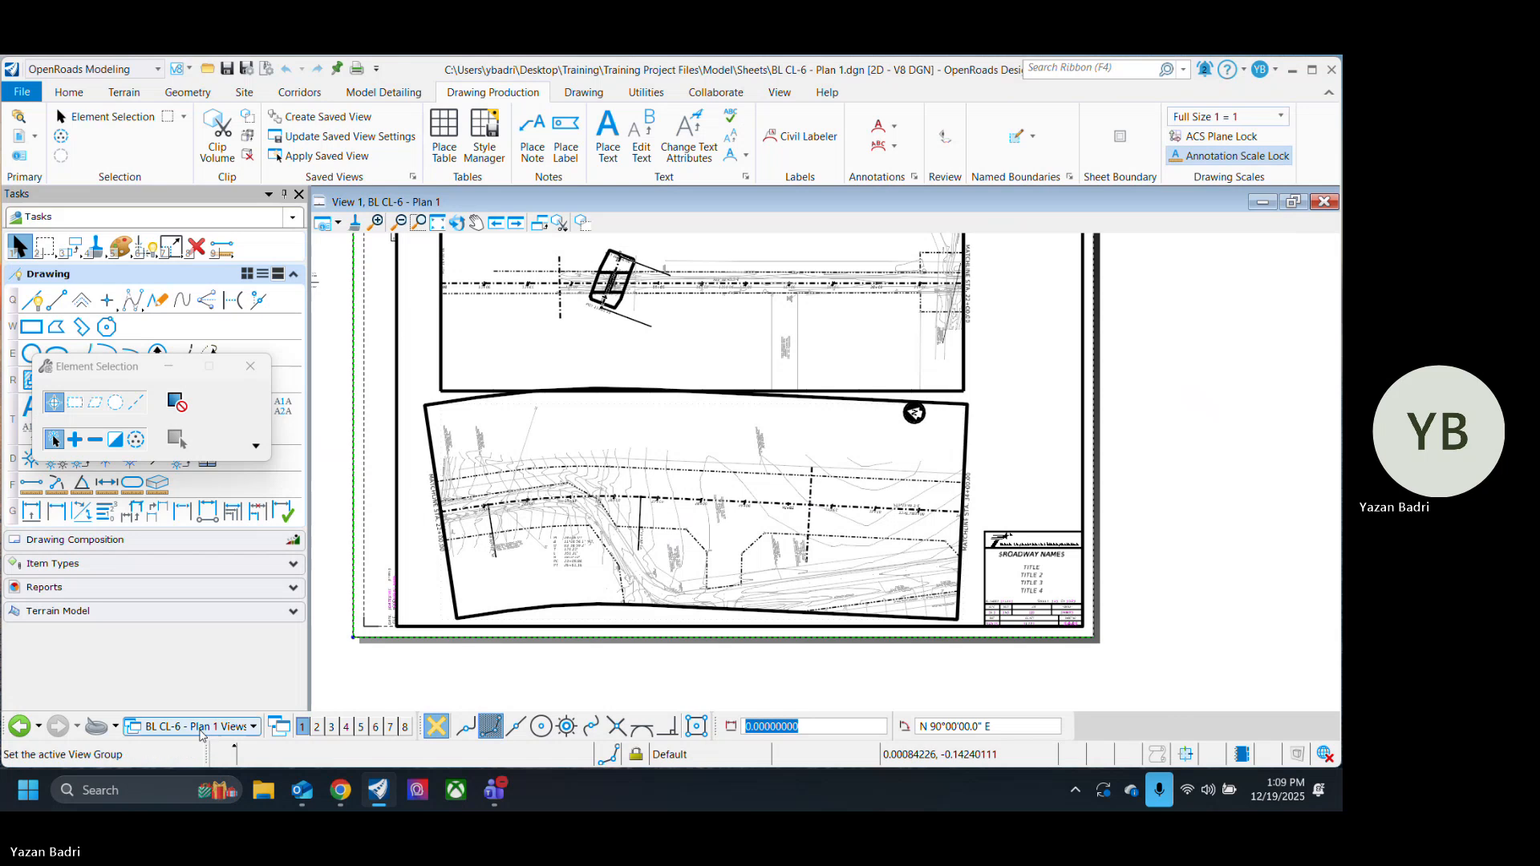
Step: In the BL CL-6 - Plan 1 drawing model, place a Station-Offset label at about station 19+02, about 10.5 feet left of the baseline
click(212, 726)
click(160, 651)
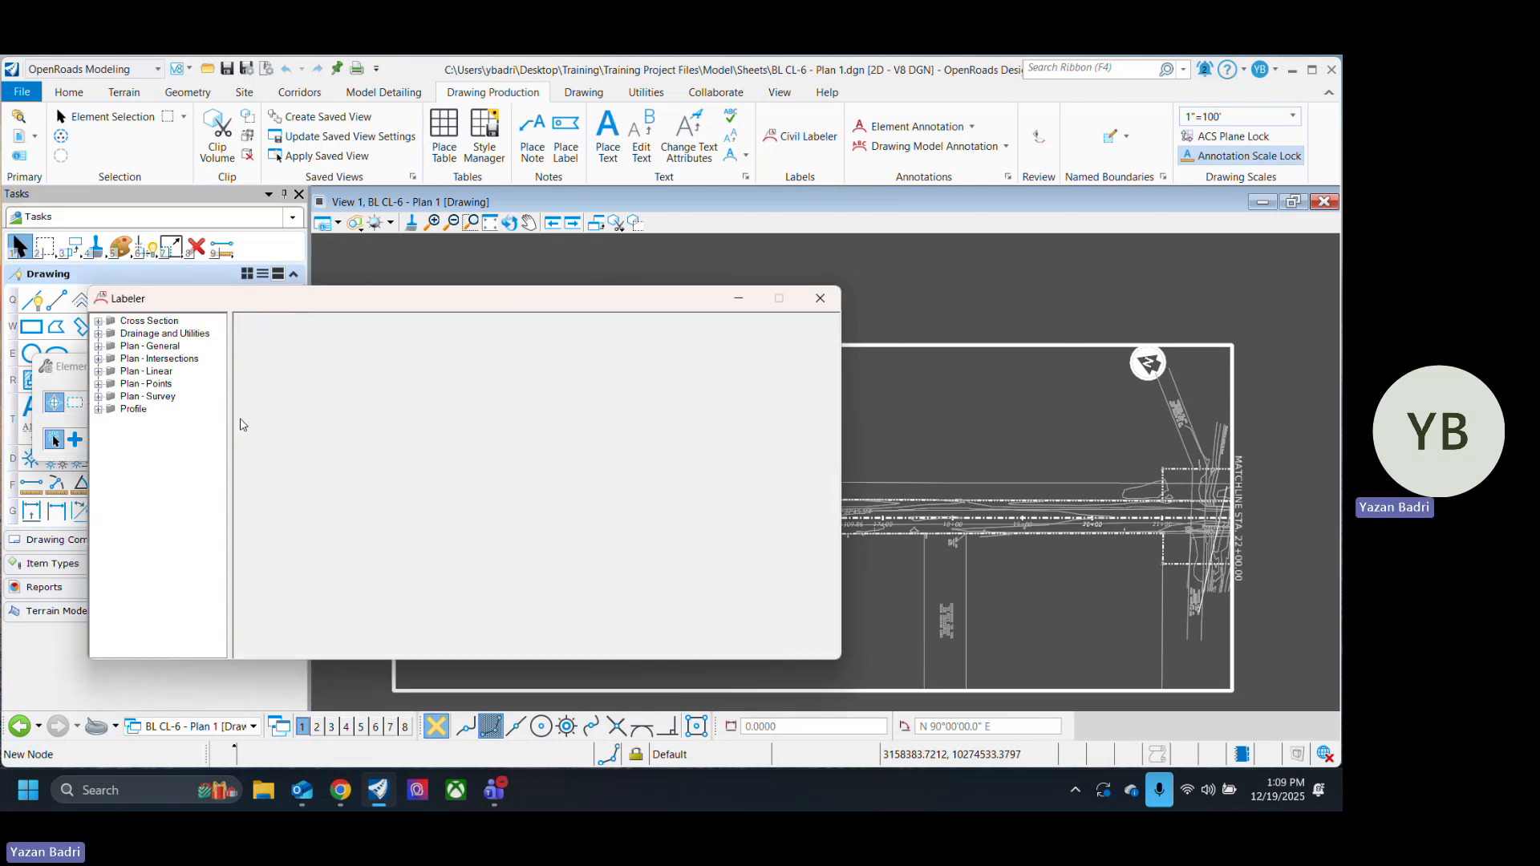
double_click(145, 384)
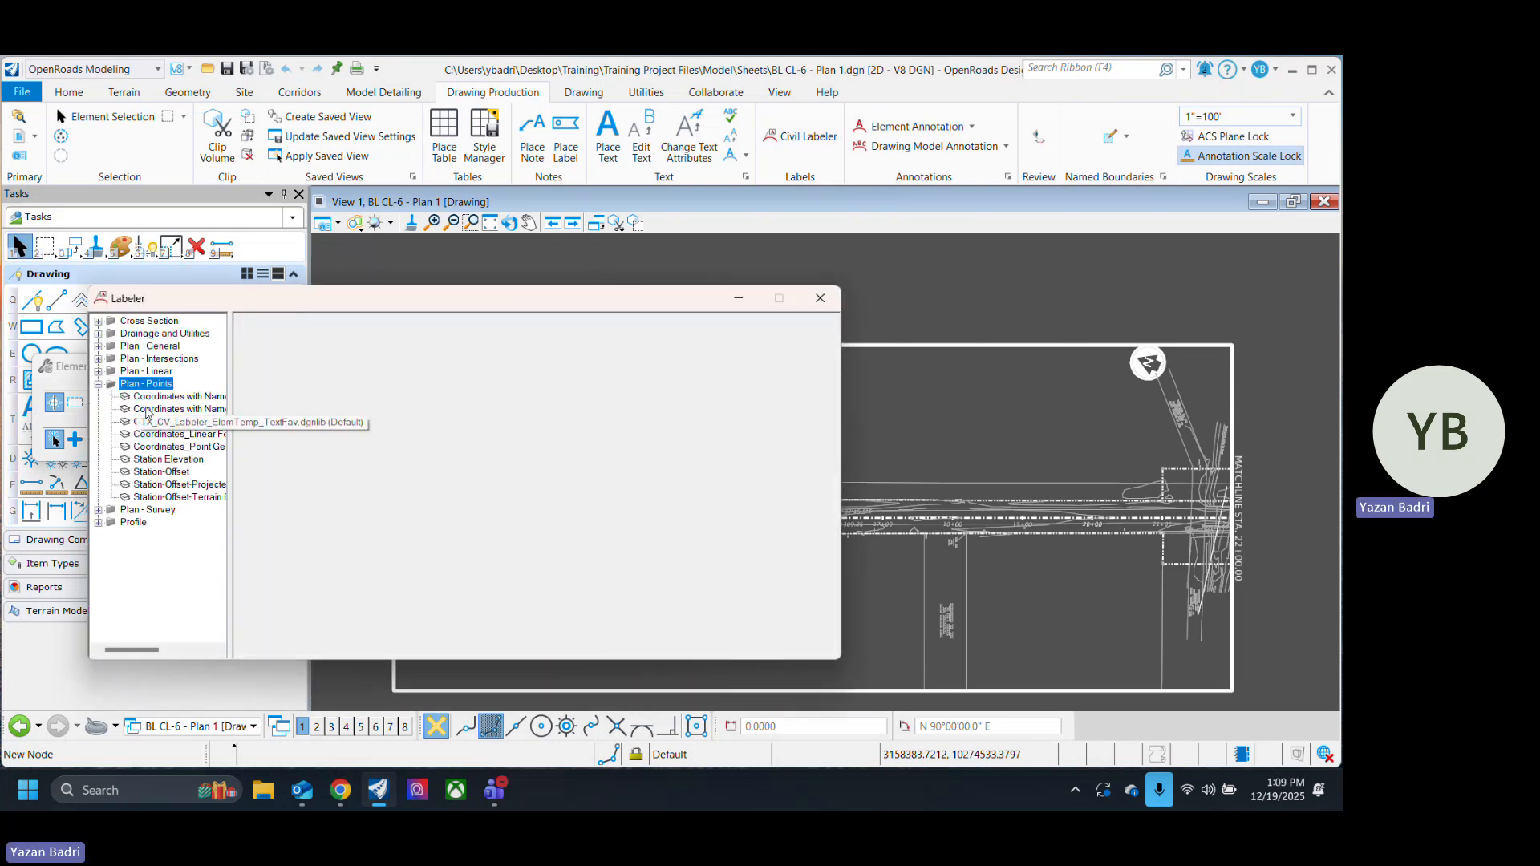
click(164, 472)
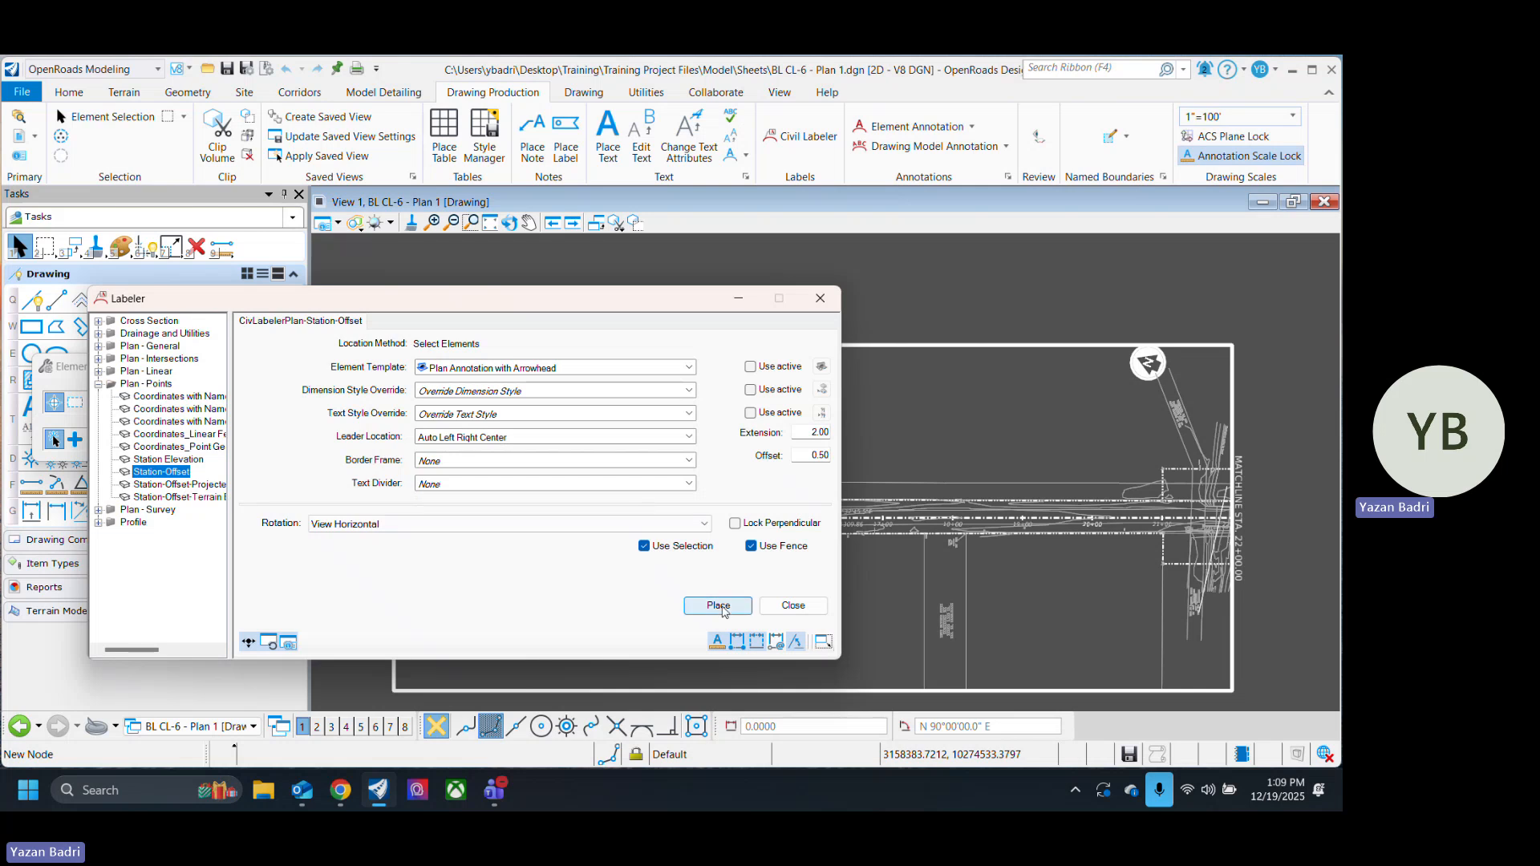
click(718, 606)
scroll(1147, 482, up, 5)
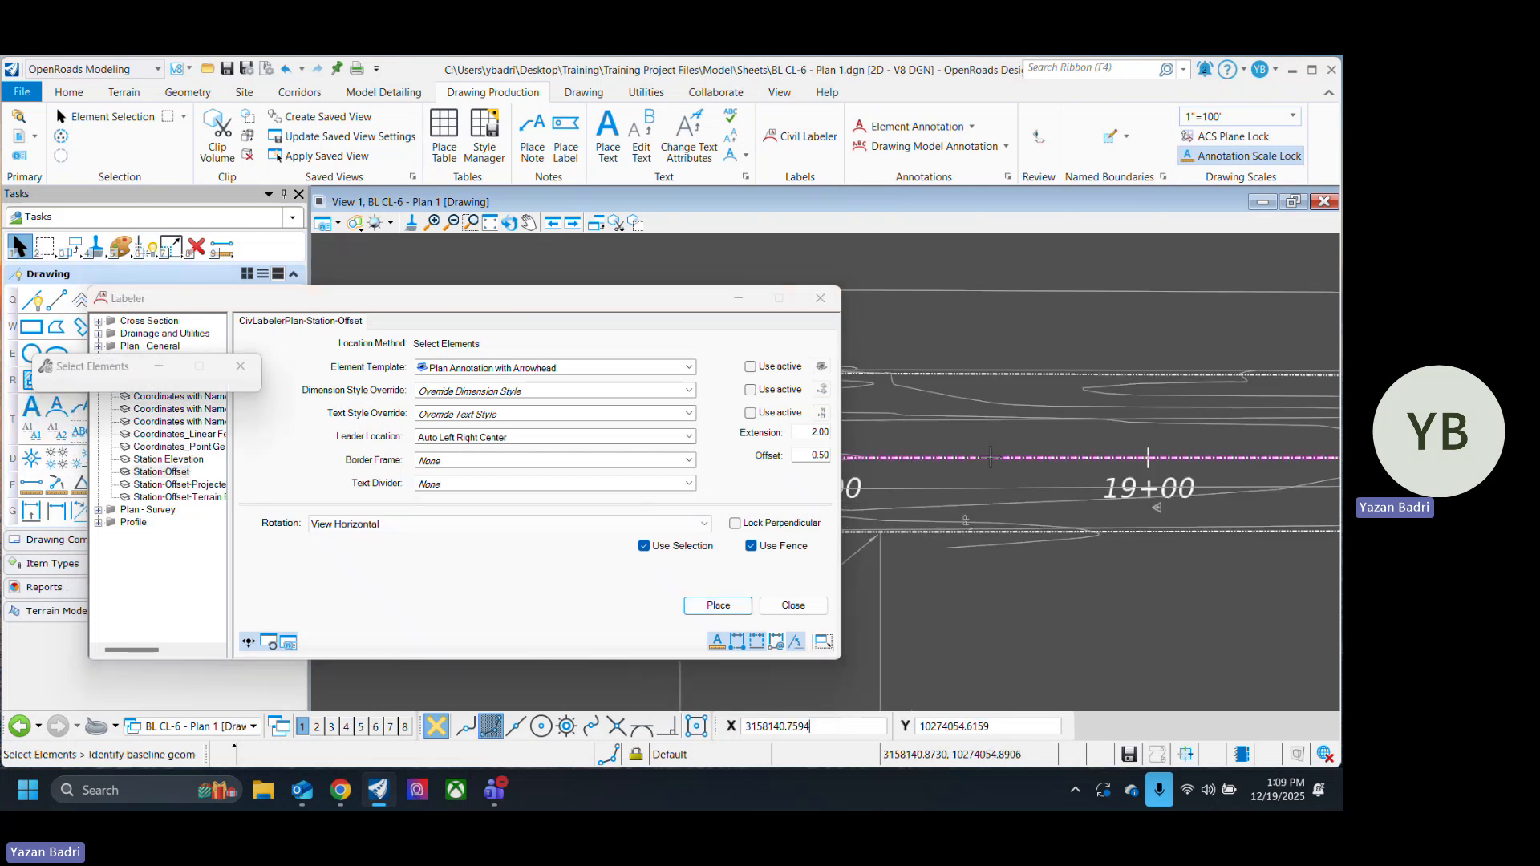
click(1164, 420)
scroll(1075, 401, down, 5)
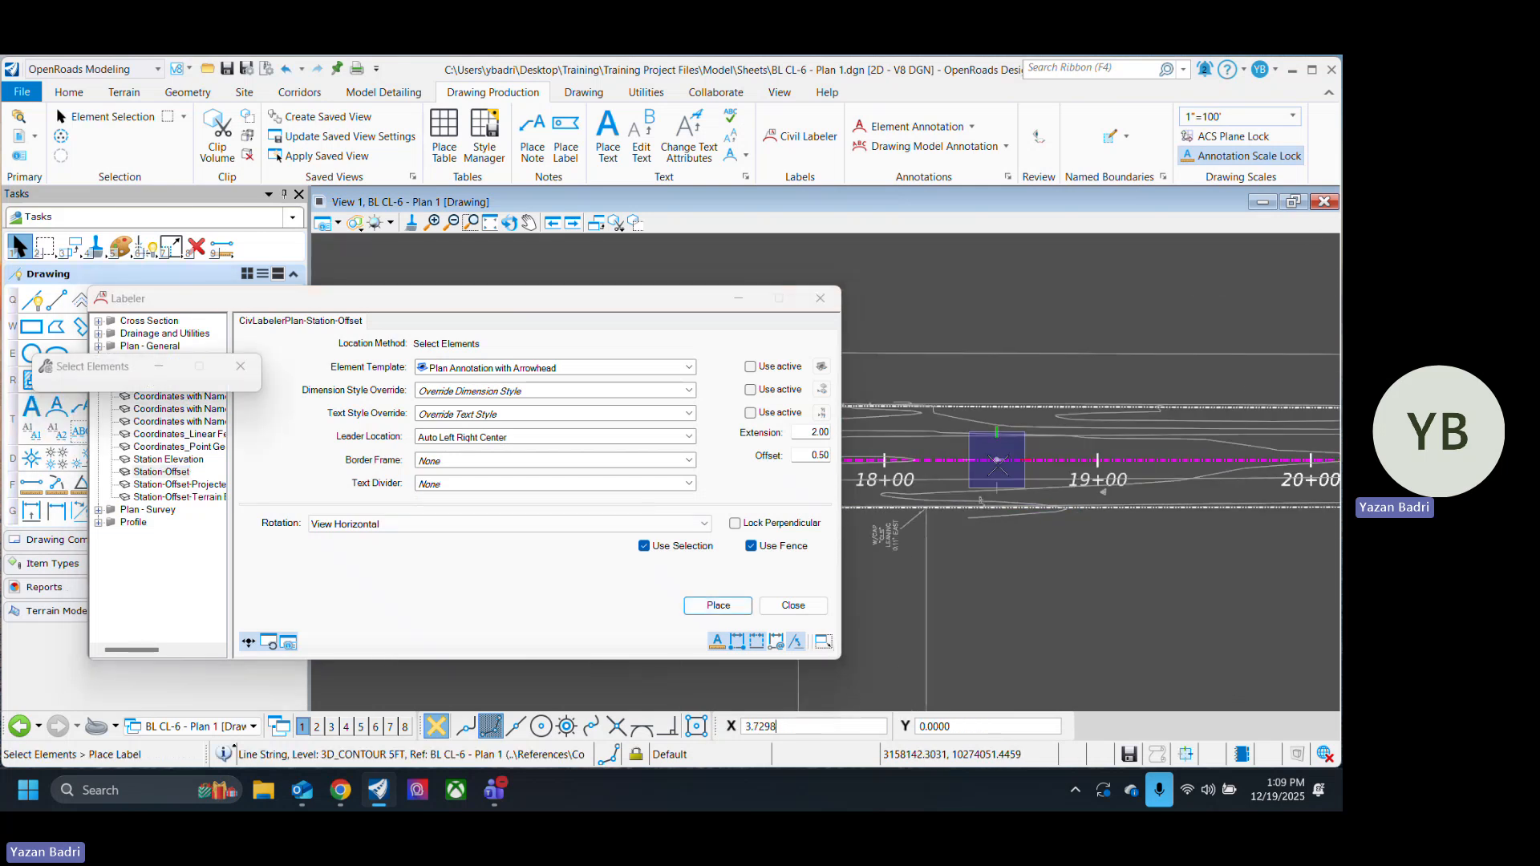
scroll(1080, 395, up, 3)
click(1059, 395)
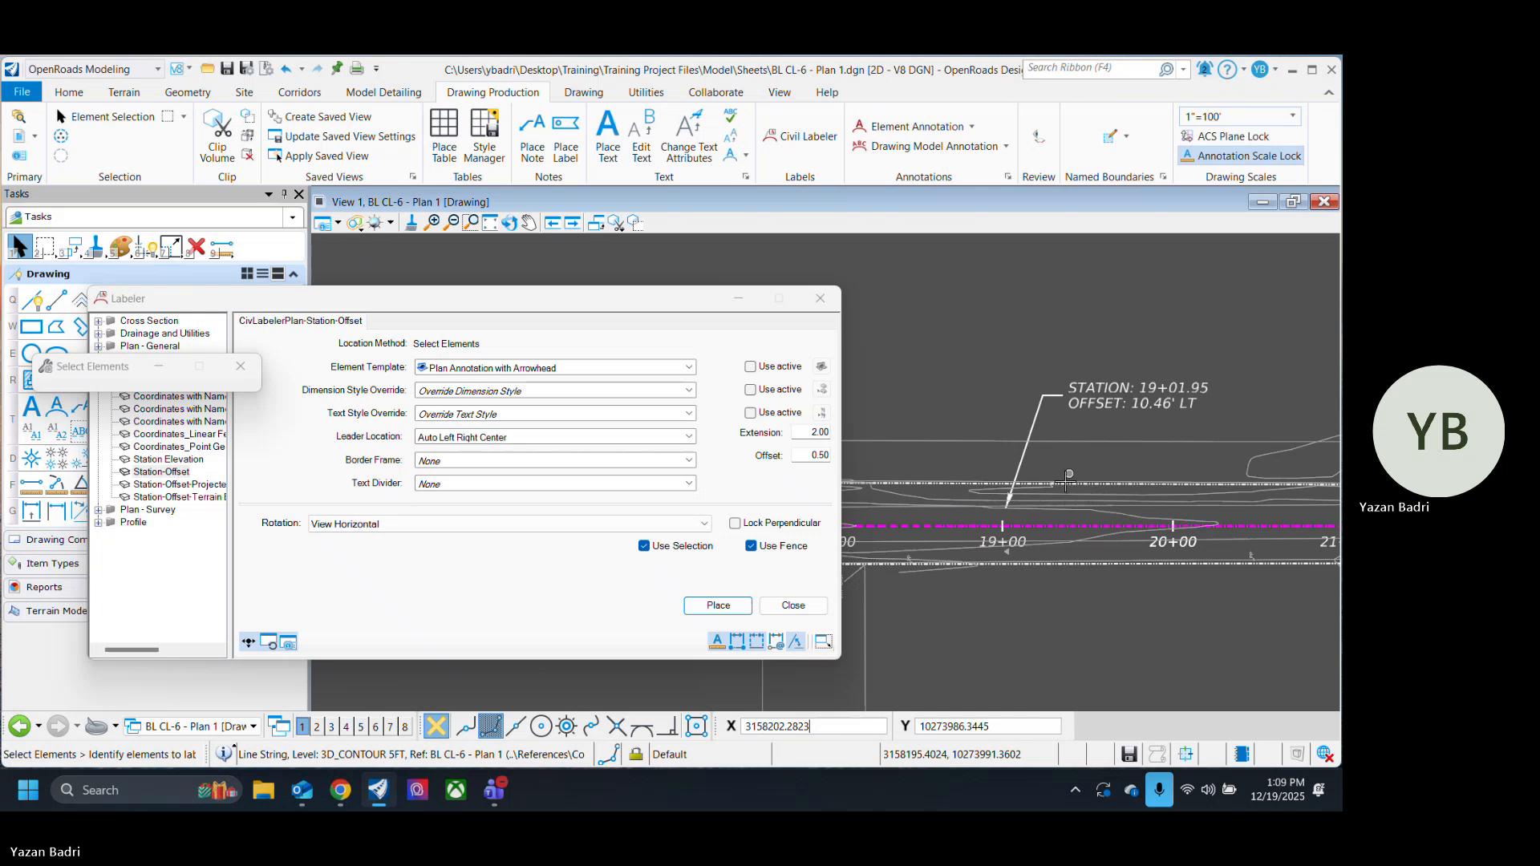
click(820, 298)
Step: Save the BL CL-6 - Plan 1 file with the new station-offset label
scroll(907, 474, down, 3)
scroll(890, 486, up, 1)
scroll(889, 487, down, 1)
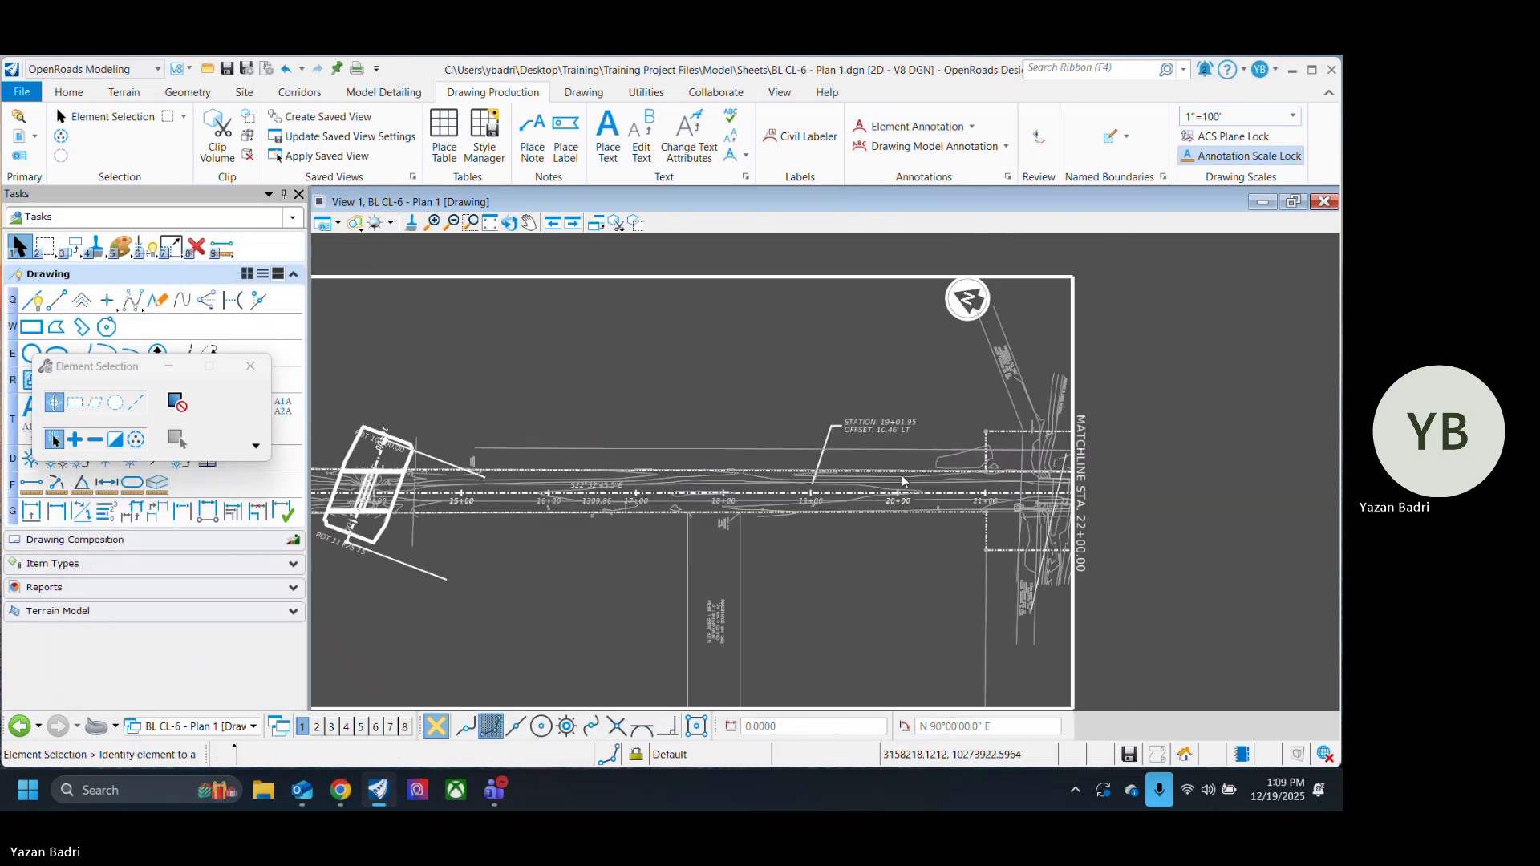
middle_drag(872, 531, 935, 553)
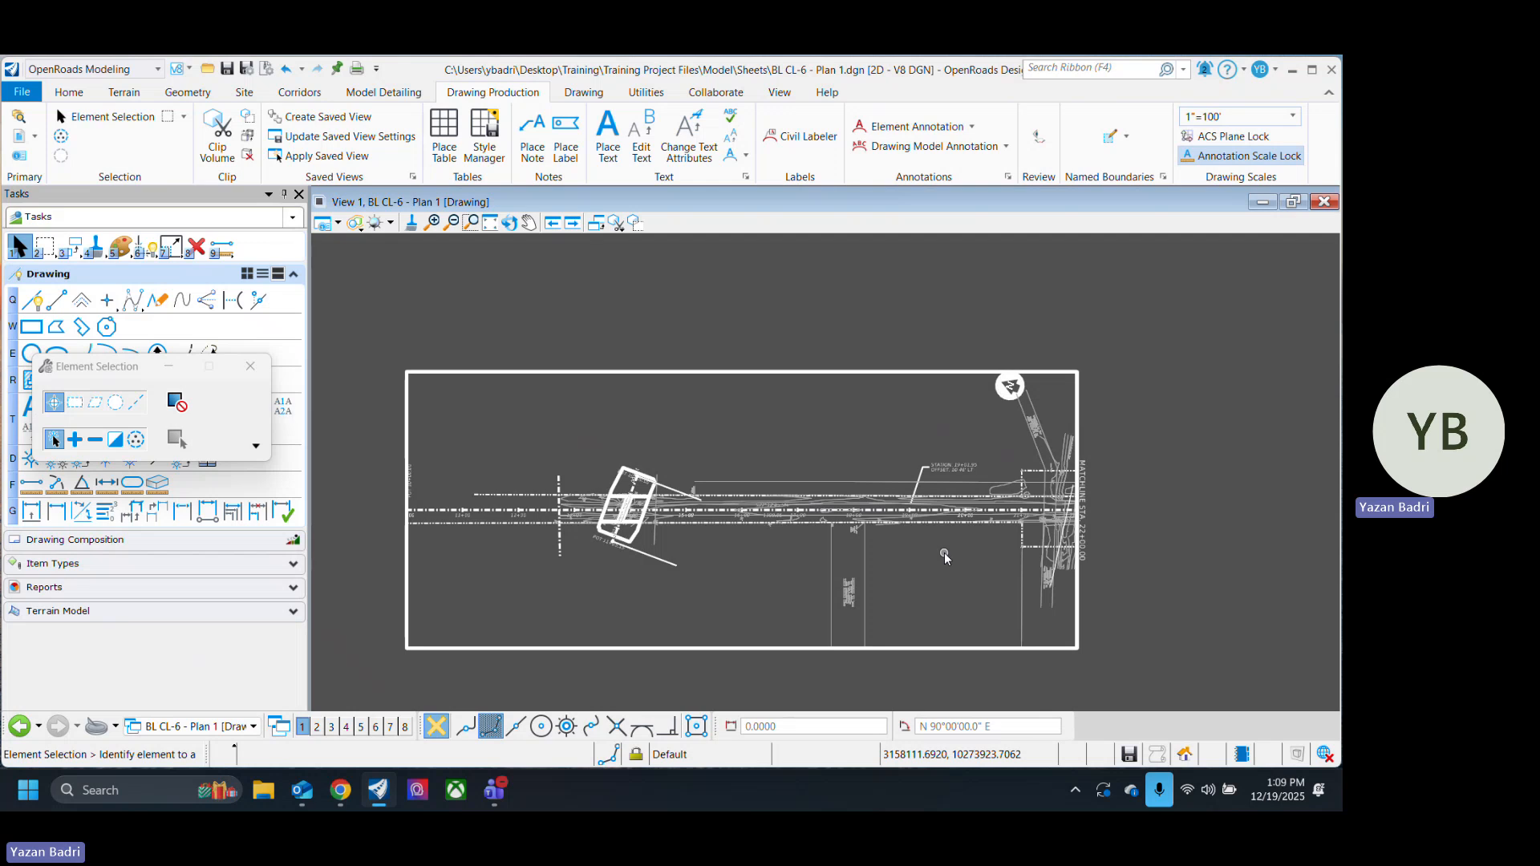
key(ctrl+s)
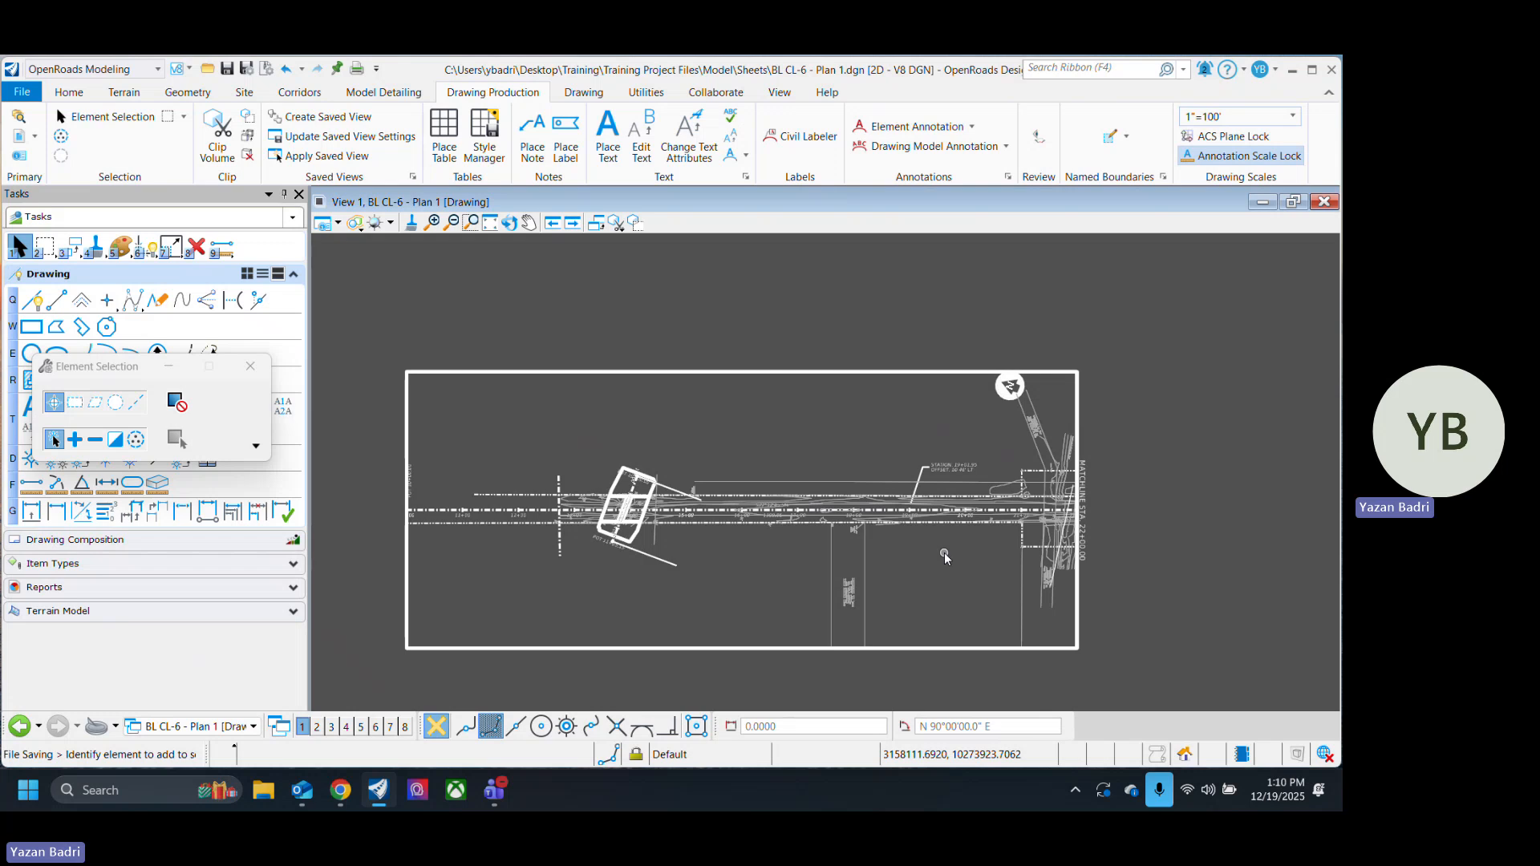
Step: Examine the station-offset label and the alignment annotations along the baseline in the drawing model
scroll(987, 457, up, 6)
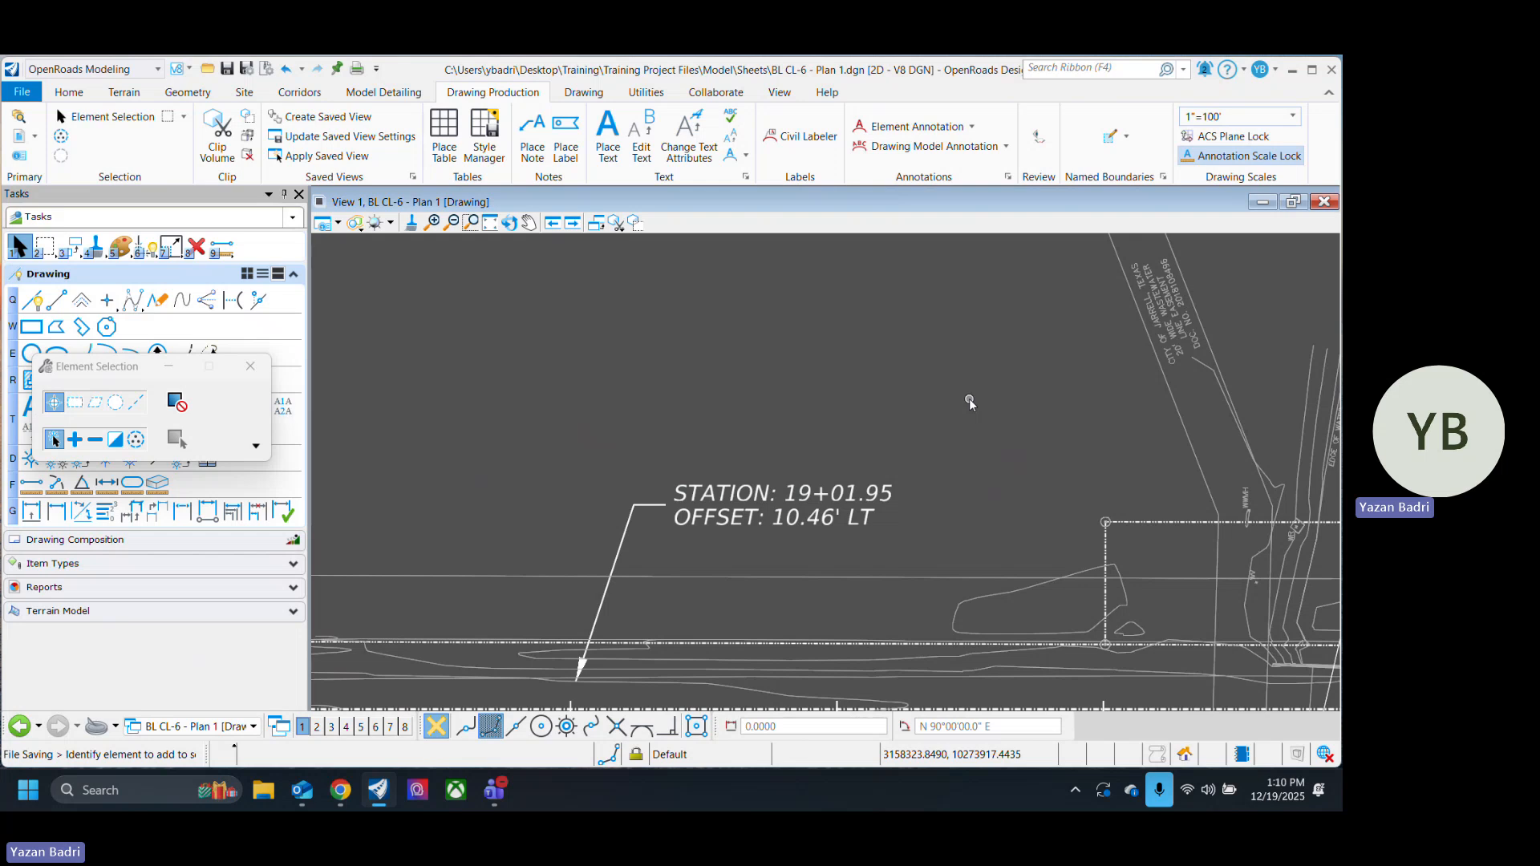
scroll(965, 402, down, 6)
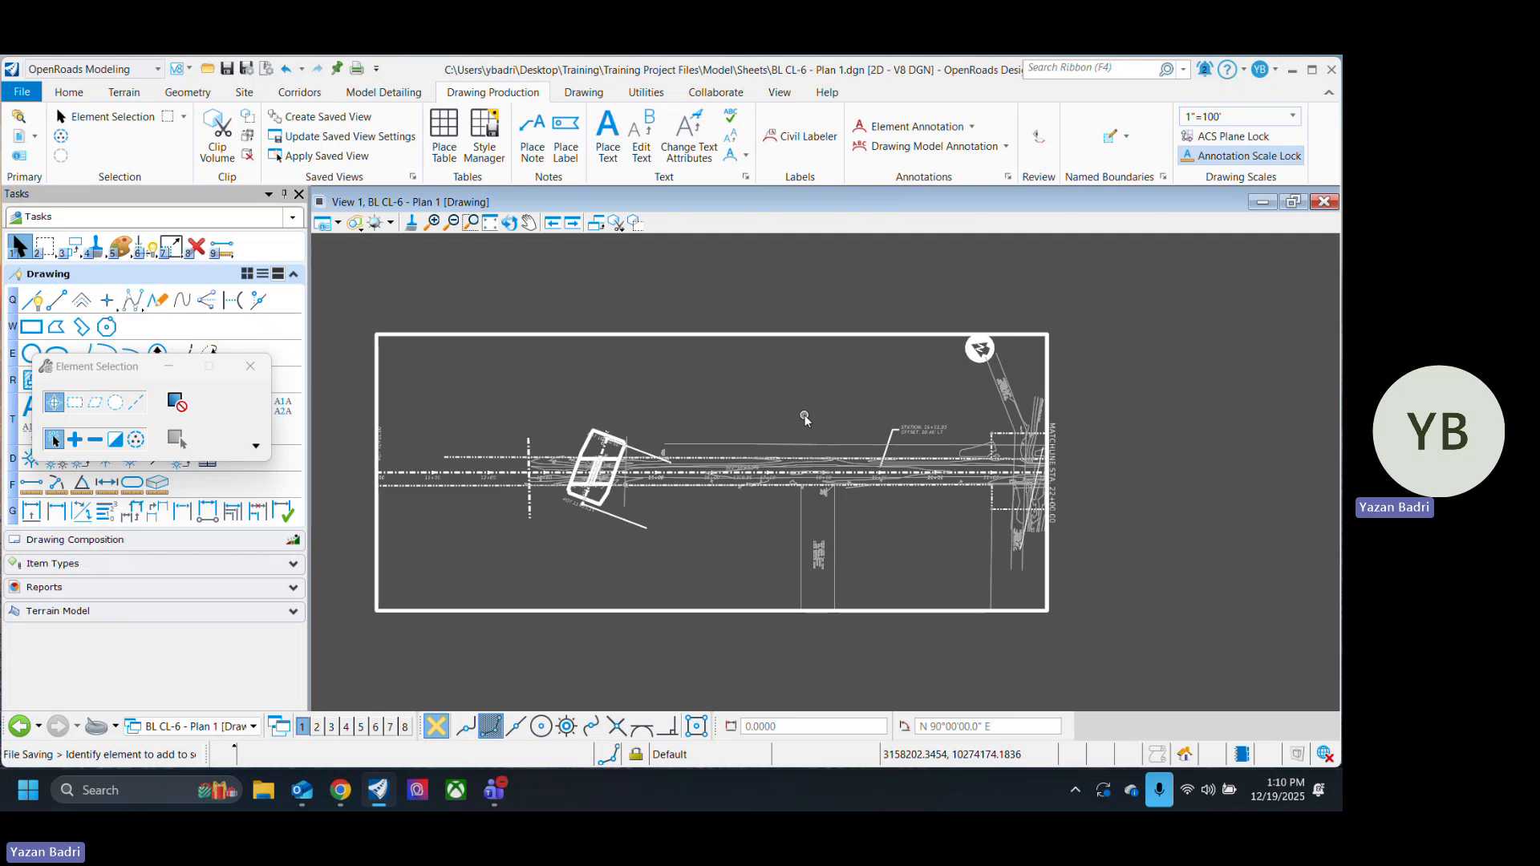
scroll(729, 567, up, 2)
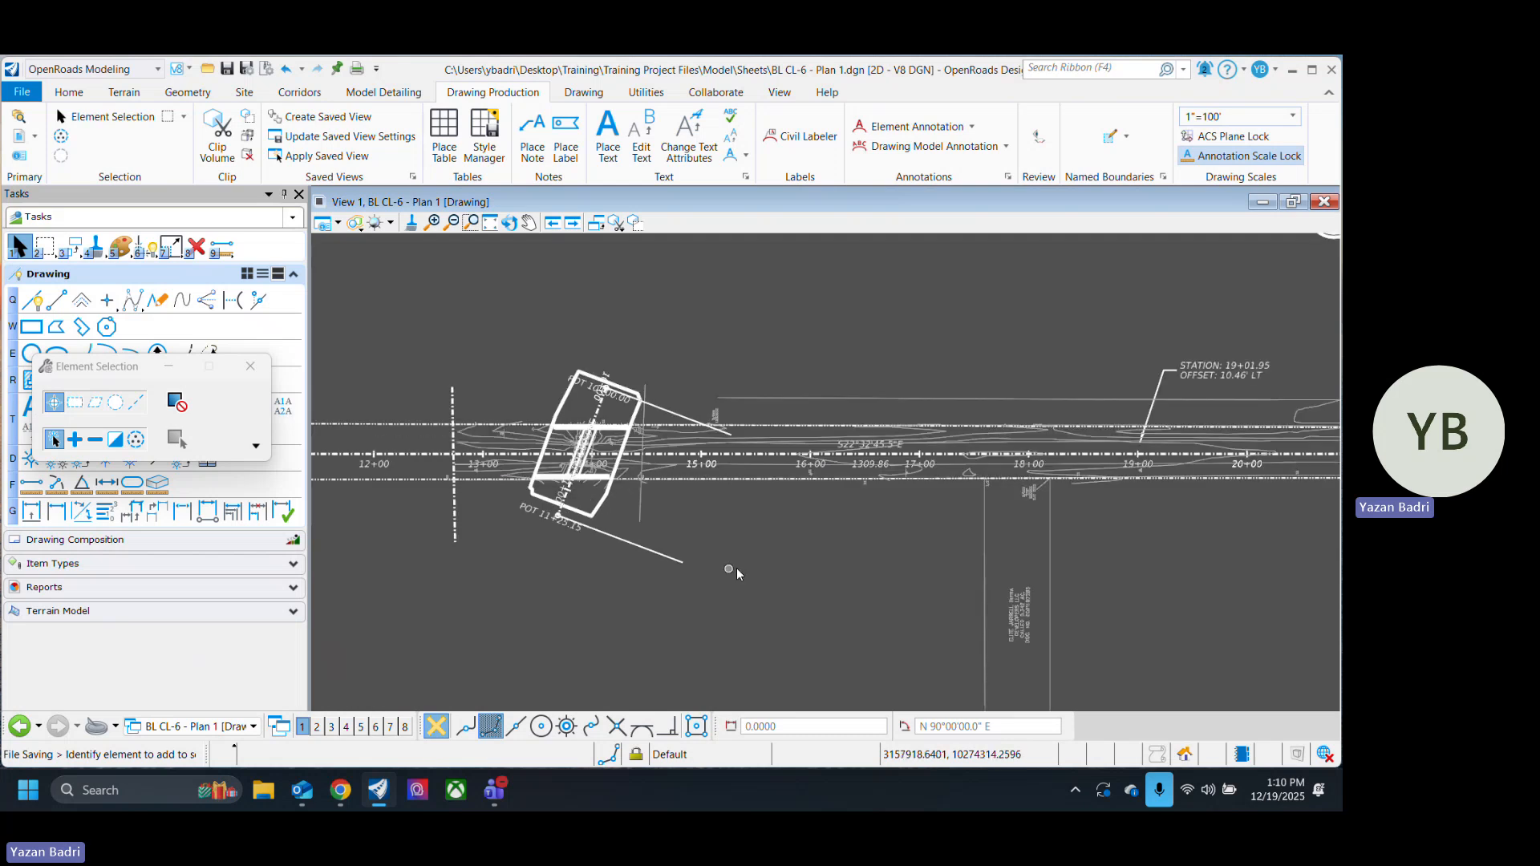
scroll(877, 597, up, 1)
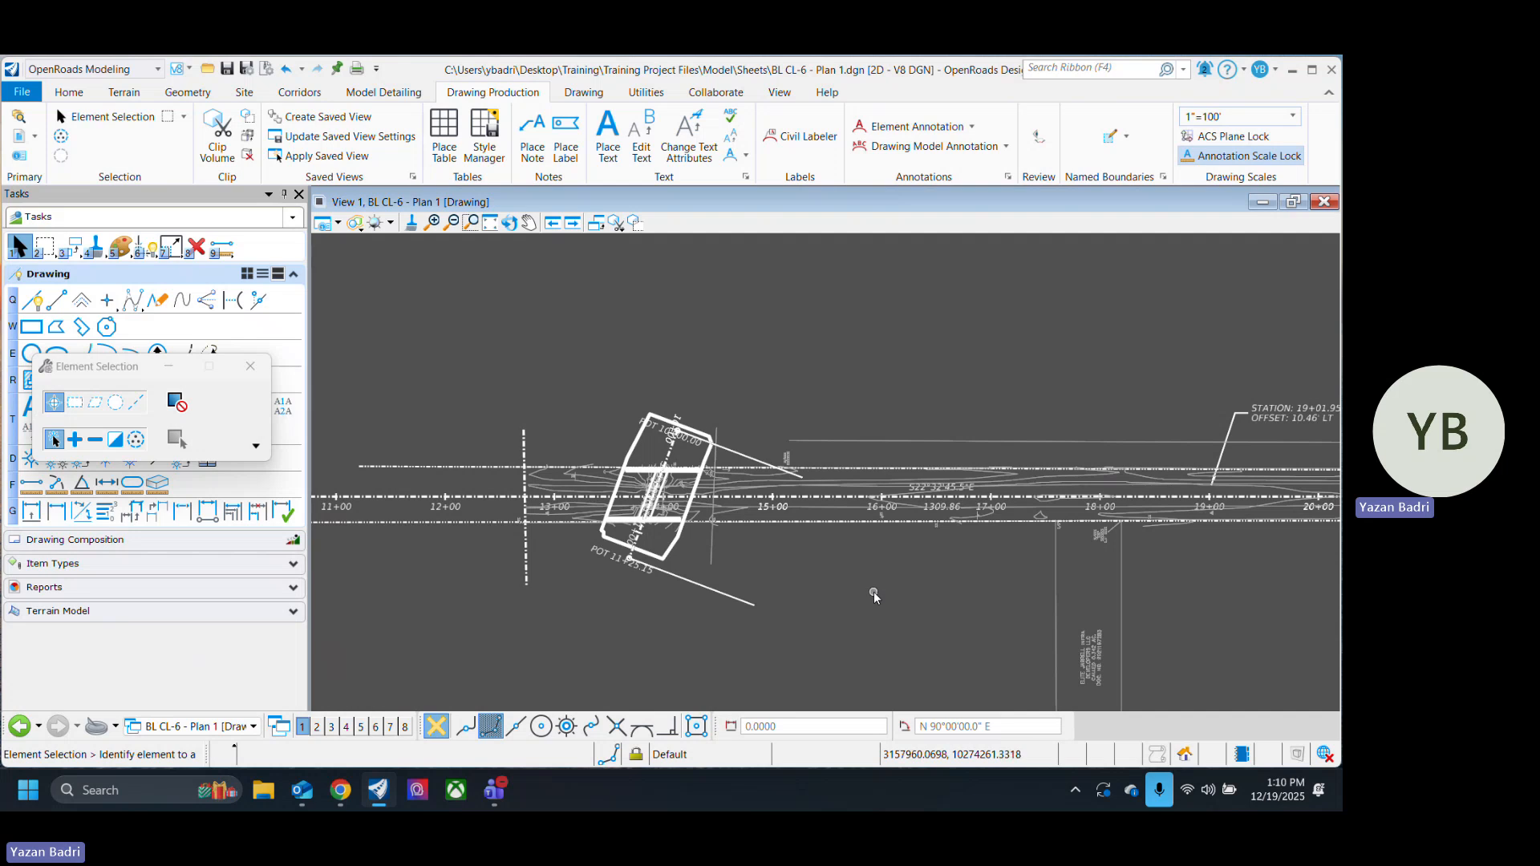
scroll(732, 540, up, 2)
scroll(558, 495, down, 4)
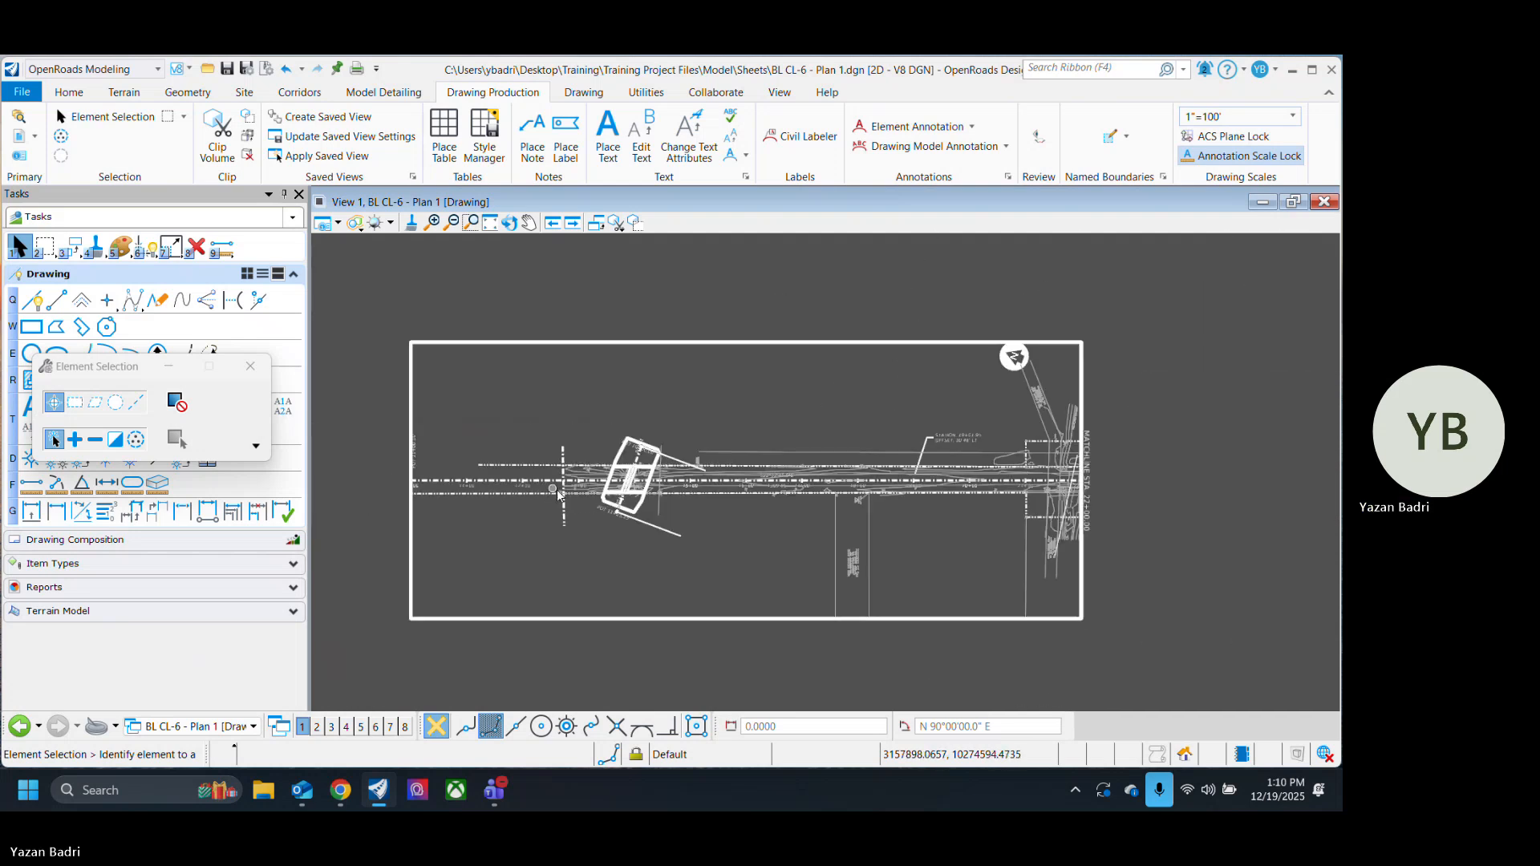
scroll(951, 486, up, 3)
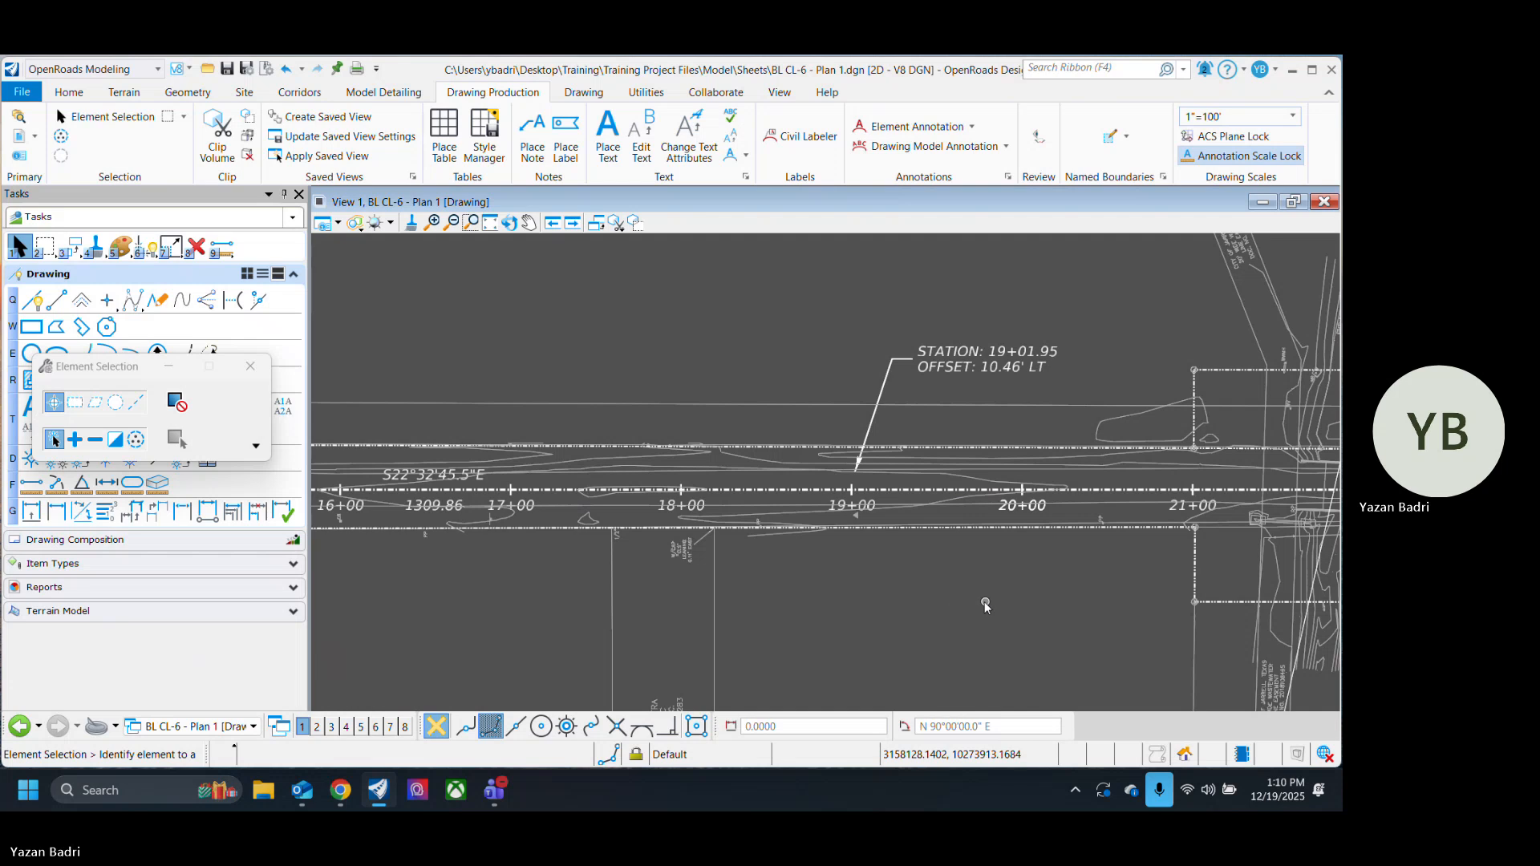
middle_click(589, 377)
middle_click(589, 377)
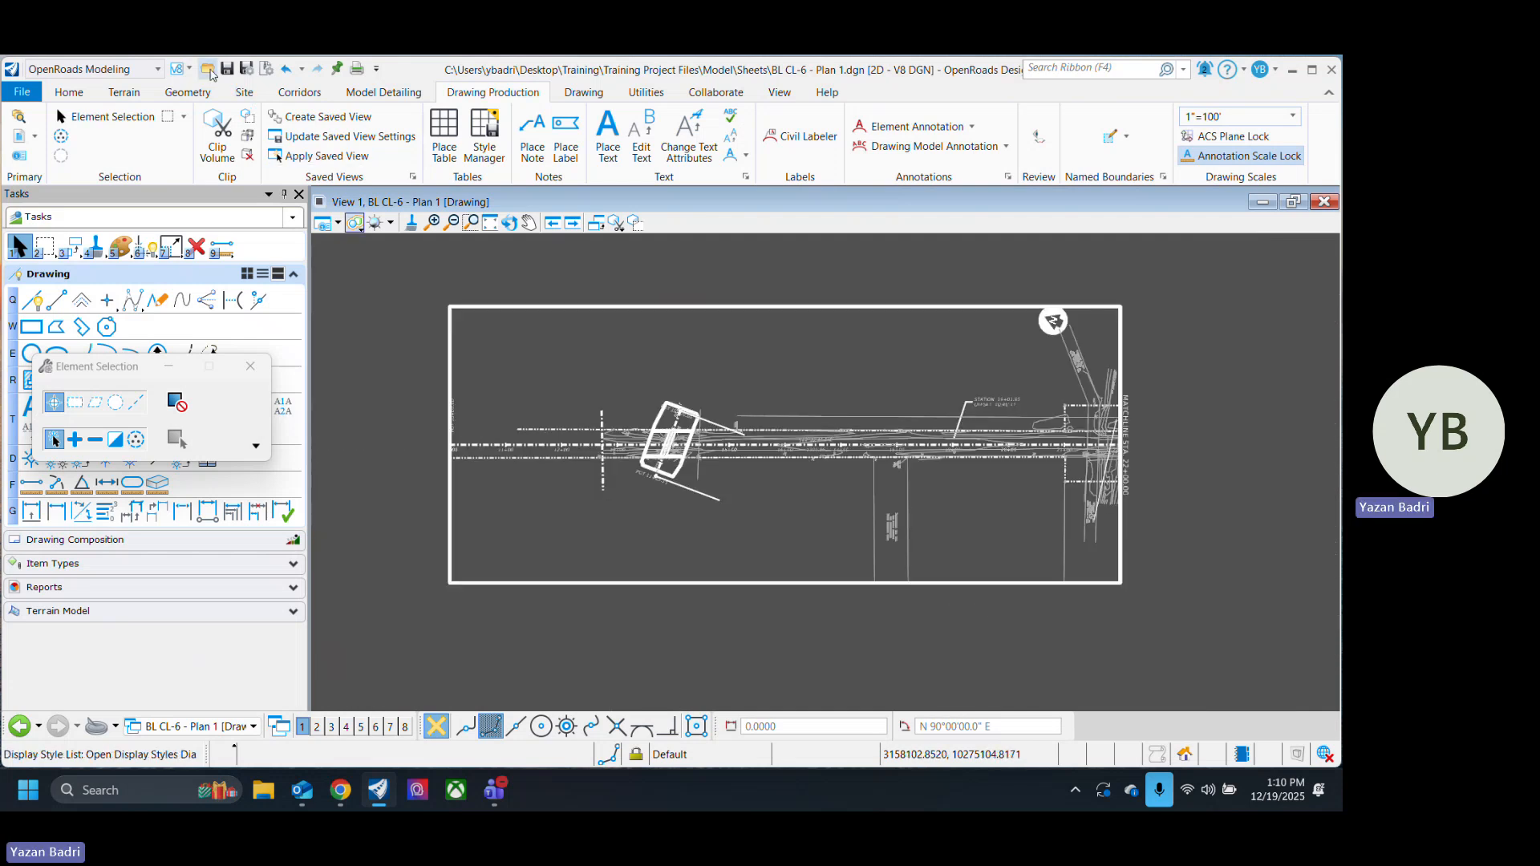
click(208, 71)
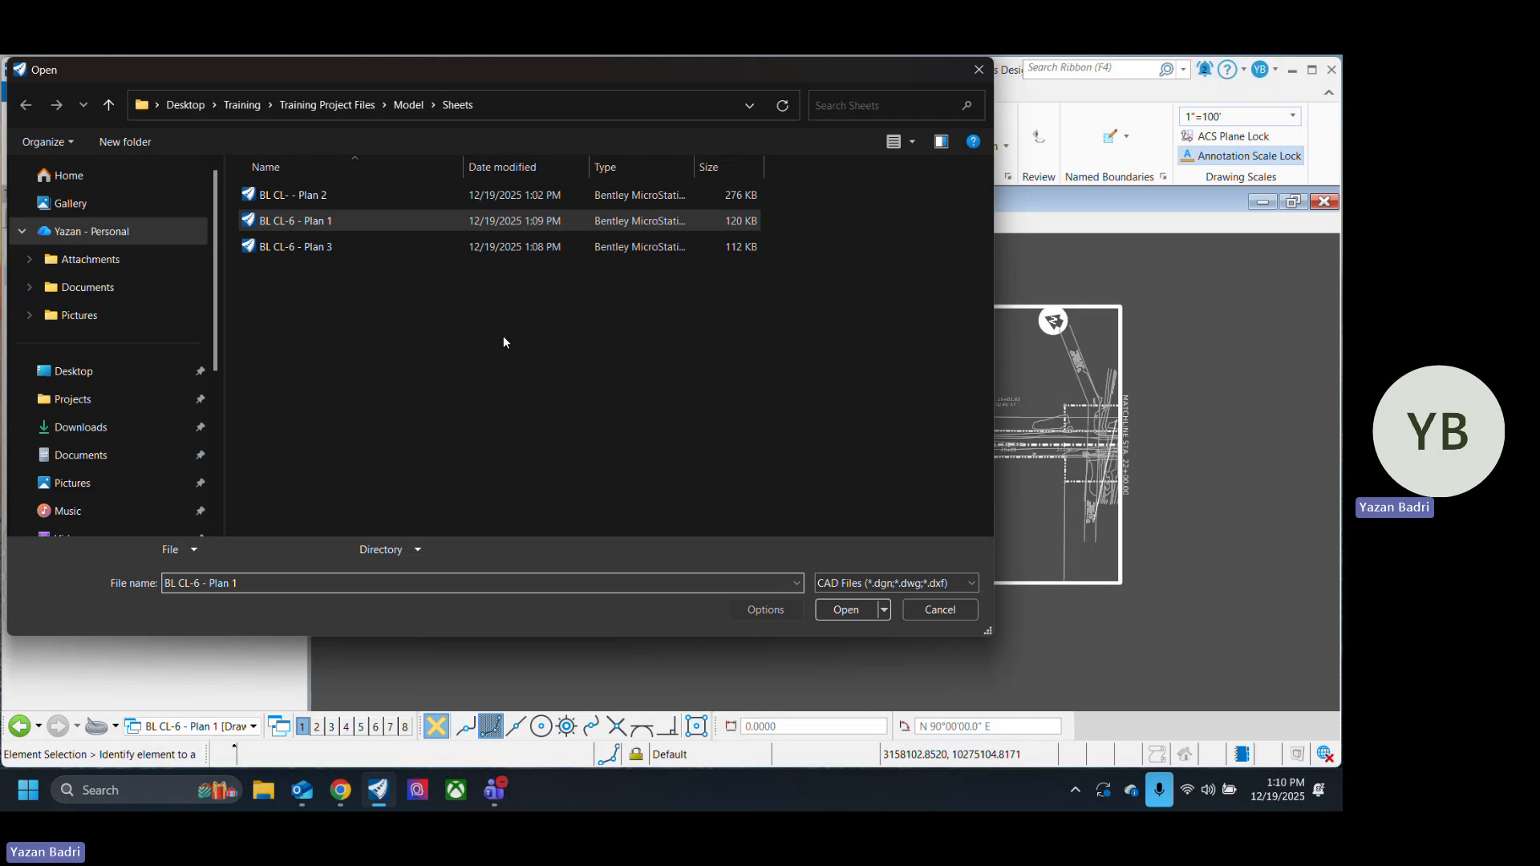
click(241, 105)
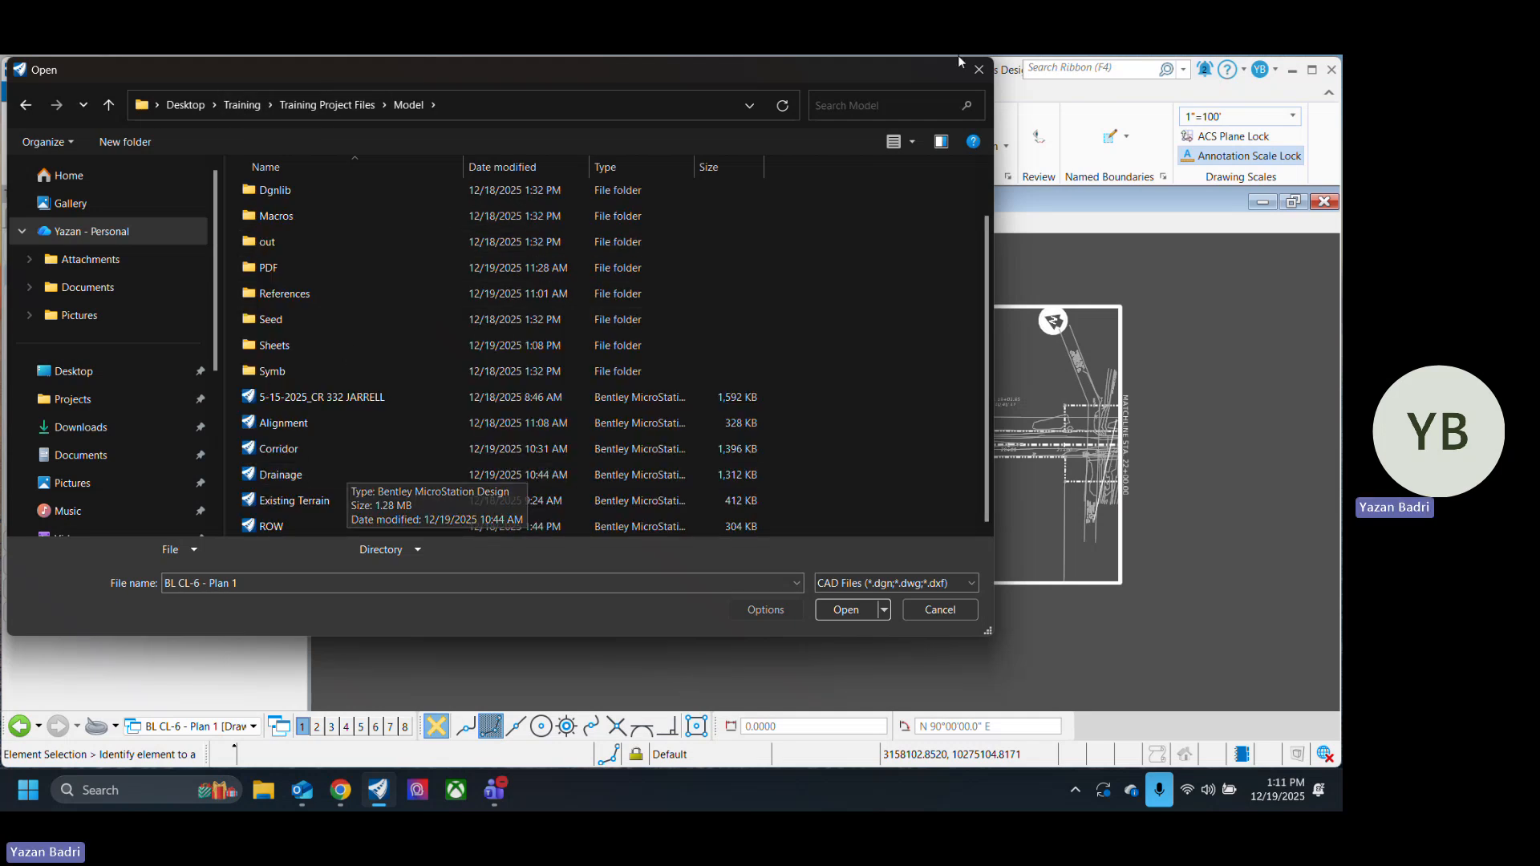
click(983, 74)
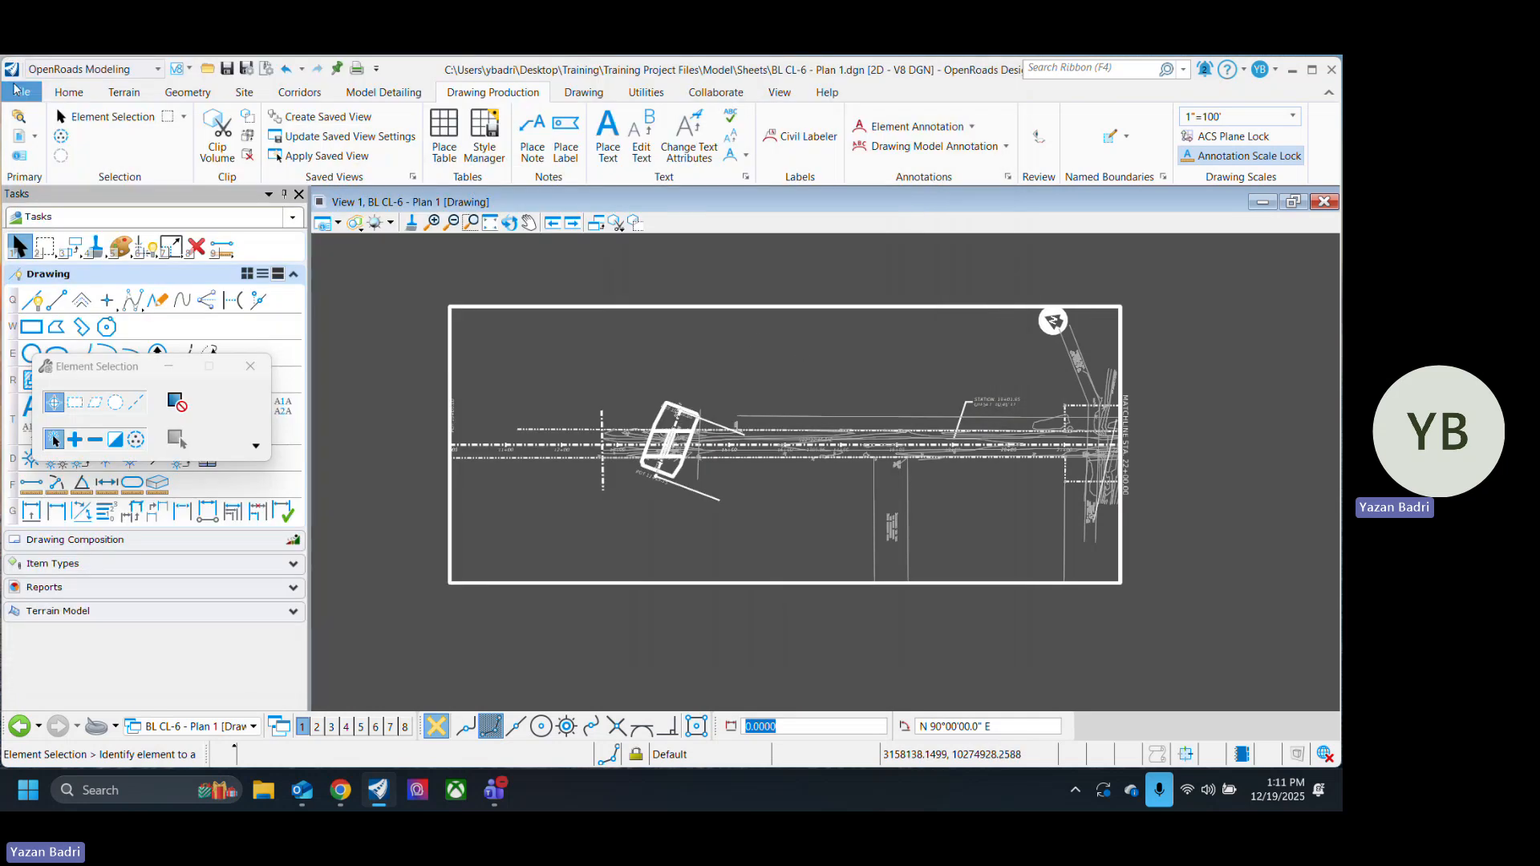
Step: Create a new DGN file named Hatches in the Model\References folder, using the TxDOT_DesignSeed2d seed
click(22, 92)
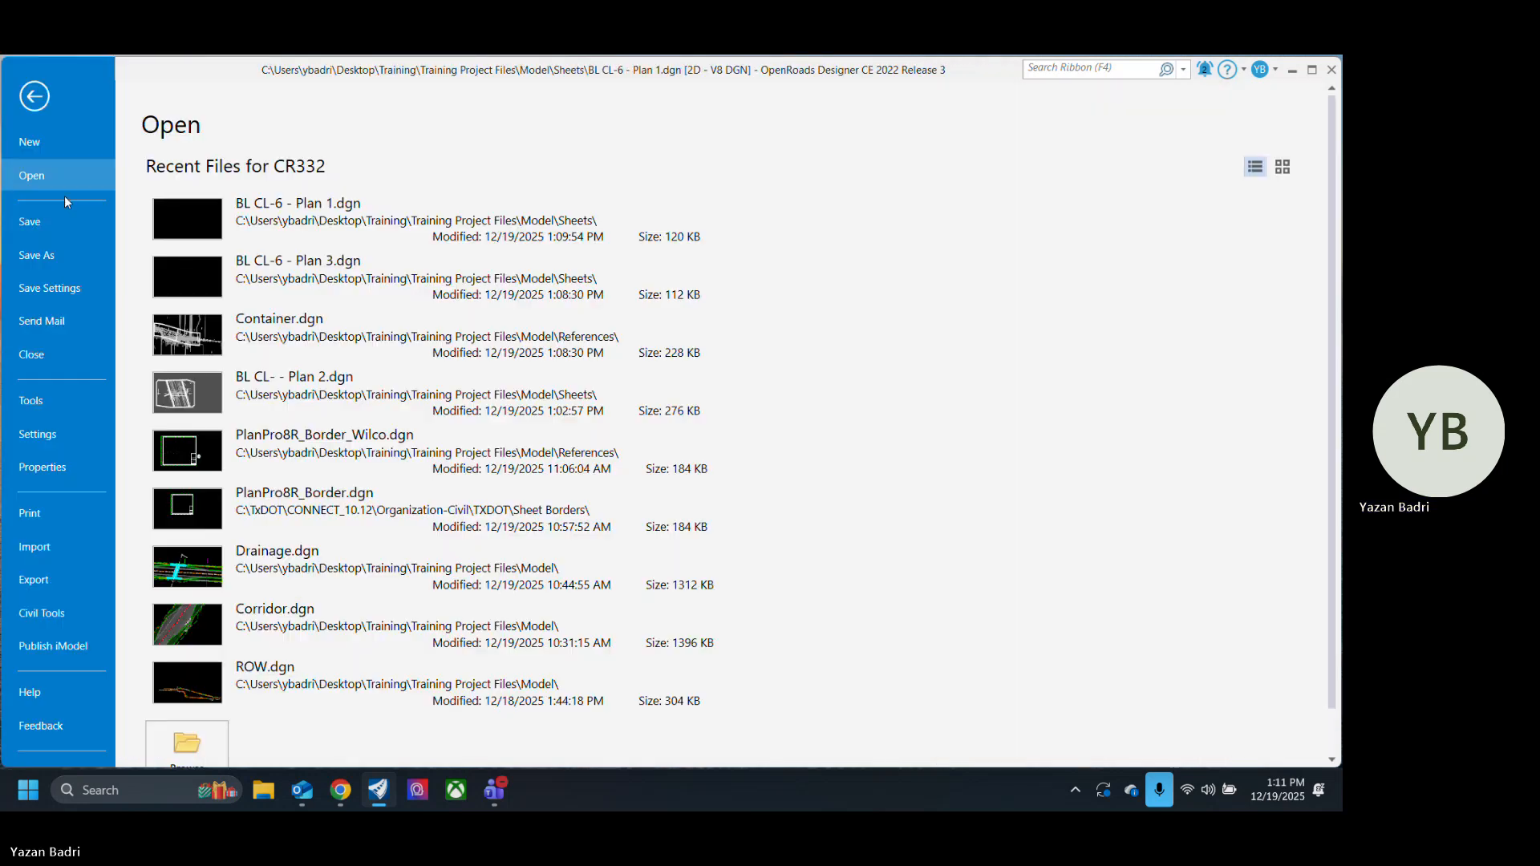
click(65, 146)
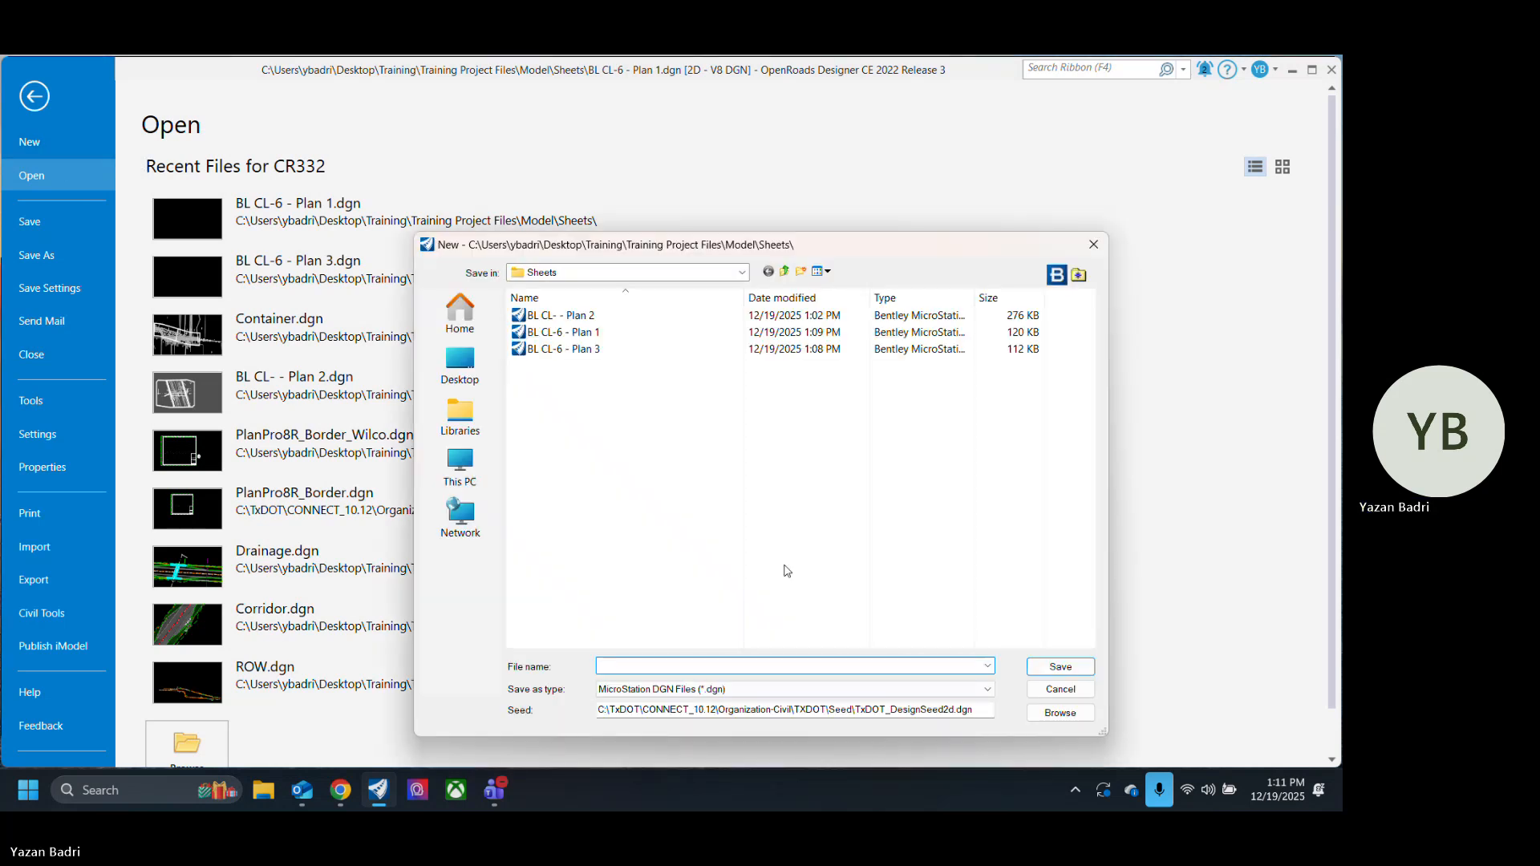
click(784, 271)
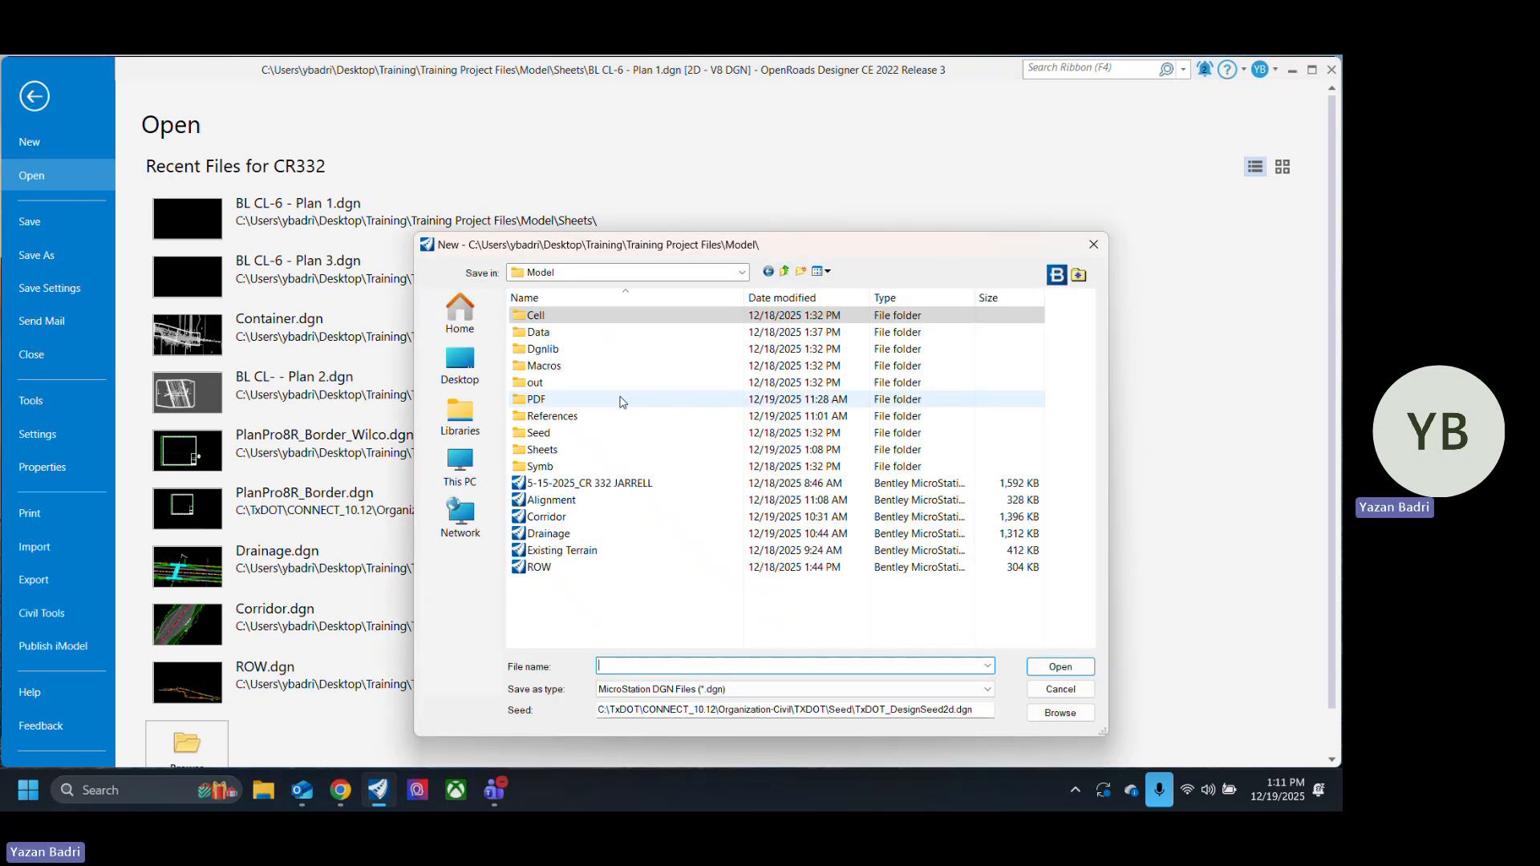
double_click(592, 421)
click(684, 666)
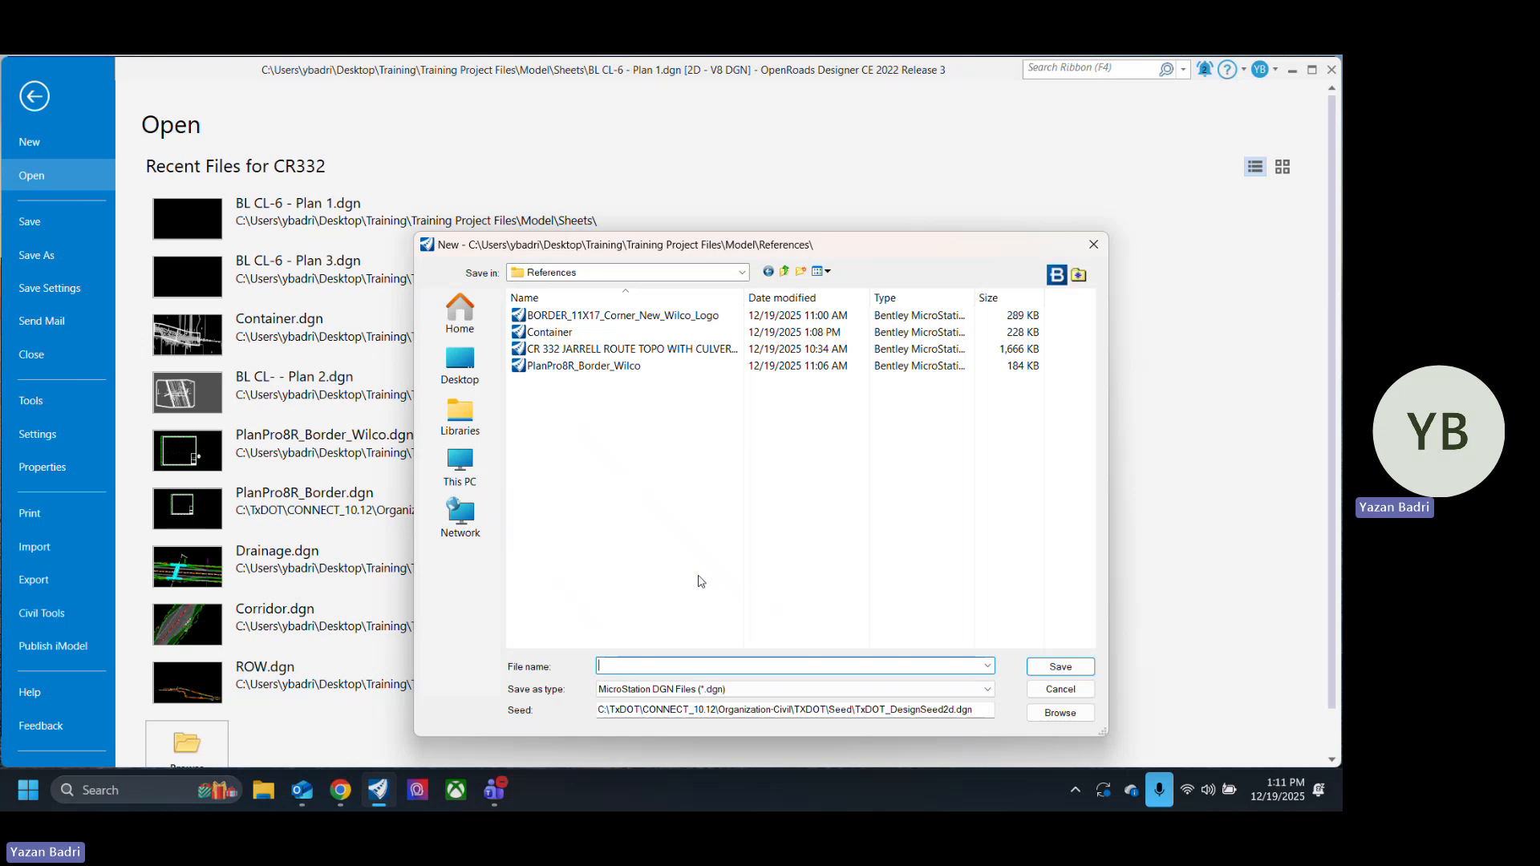
text(Ha)
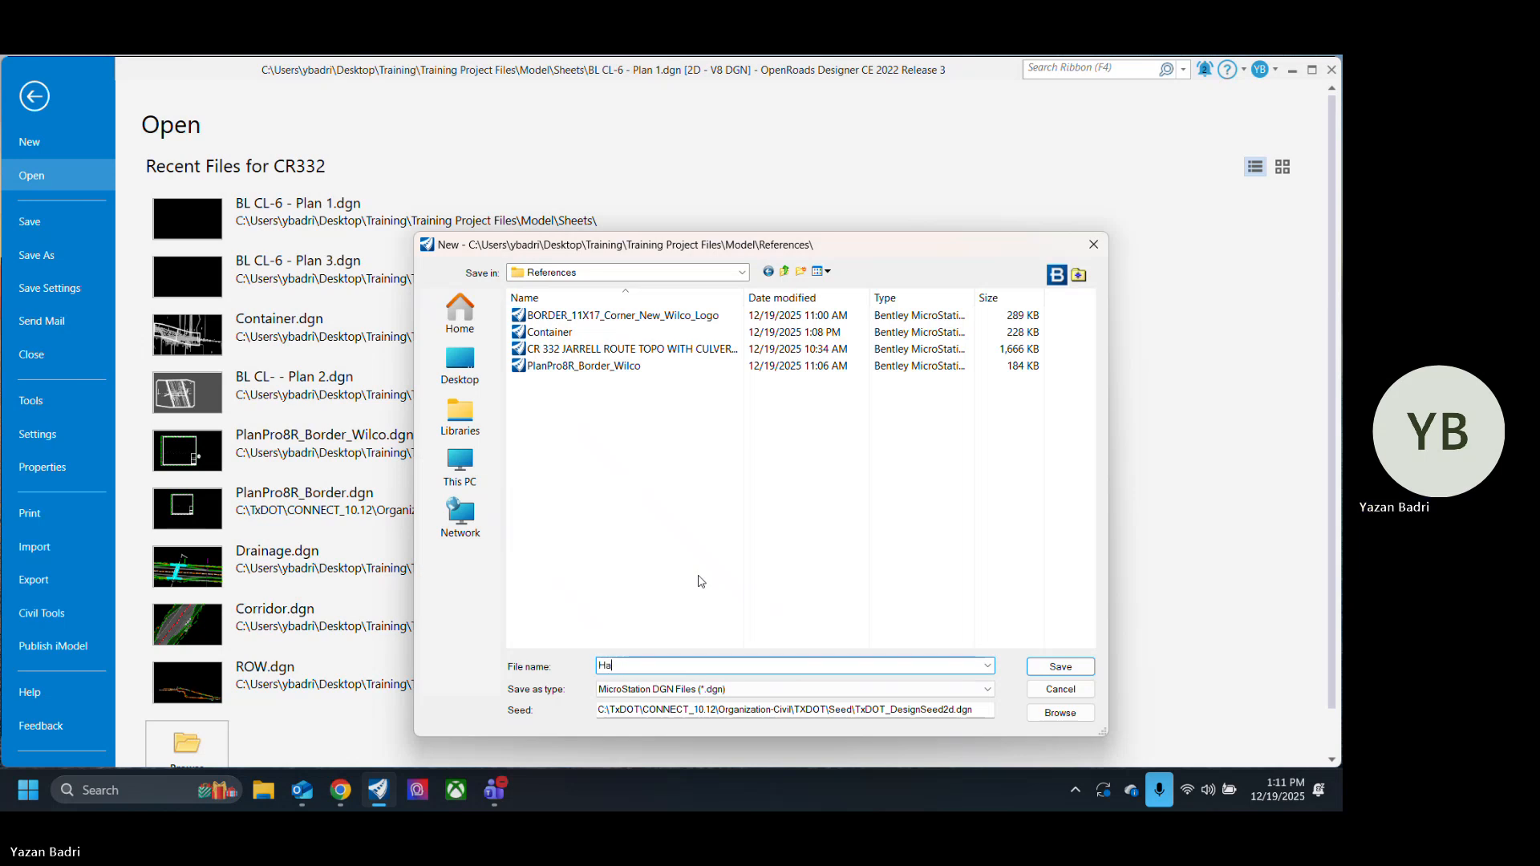
text(tches)
click(1080, 674)
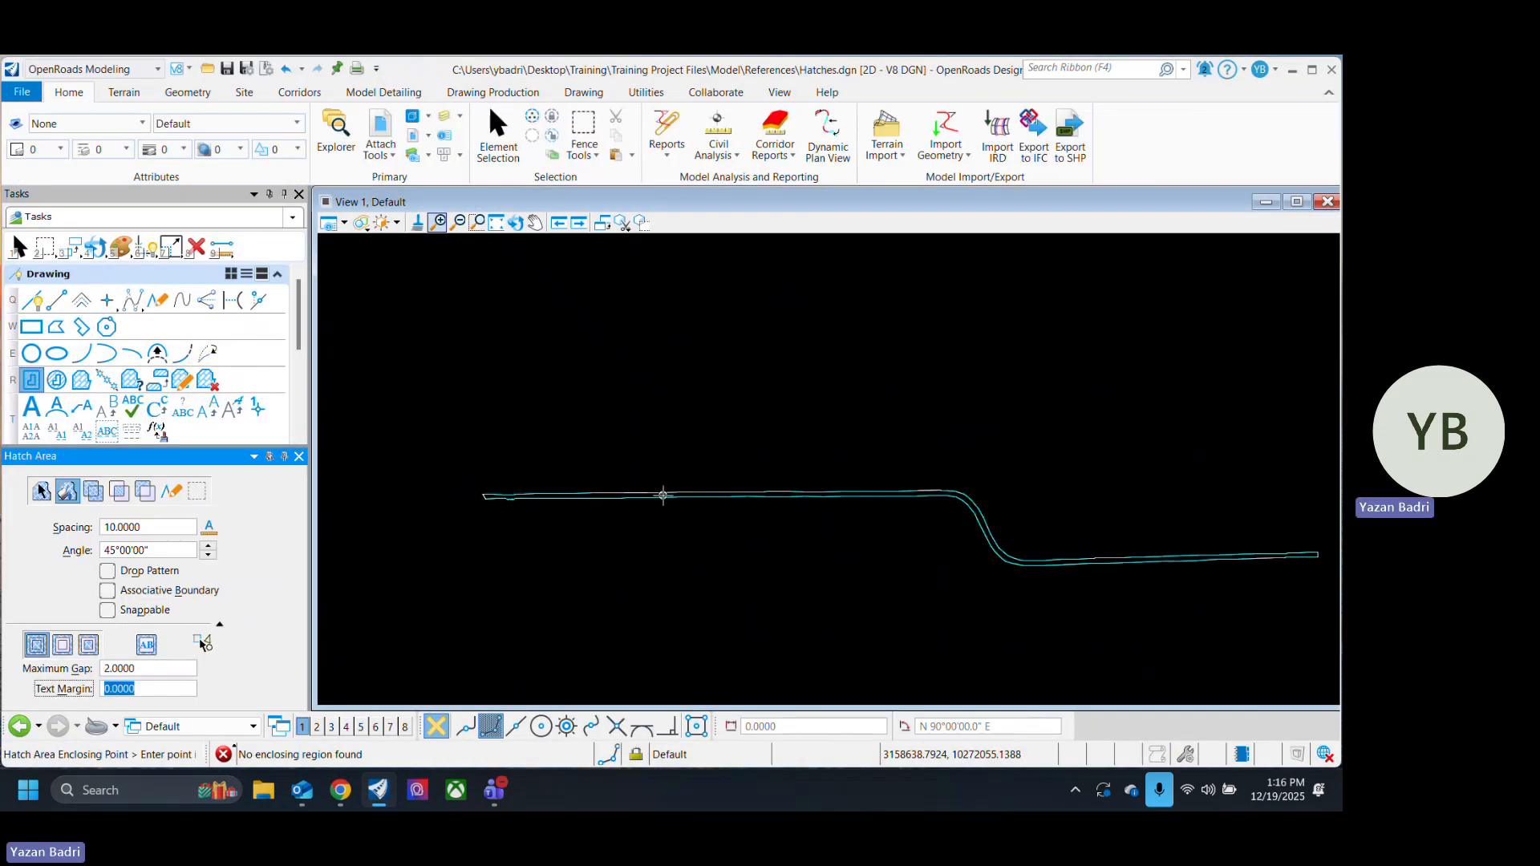
Step: Create a complex shape from the edge-of-pavement outline of the road, using the Automatic method with a maximum gap of 2
click(20, 246)
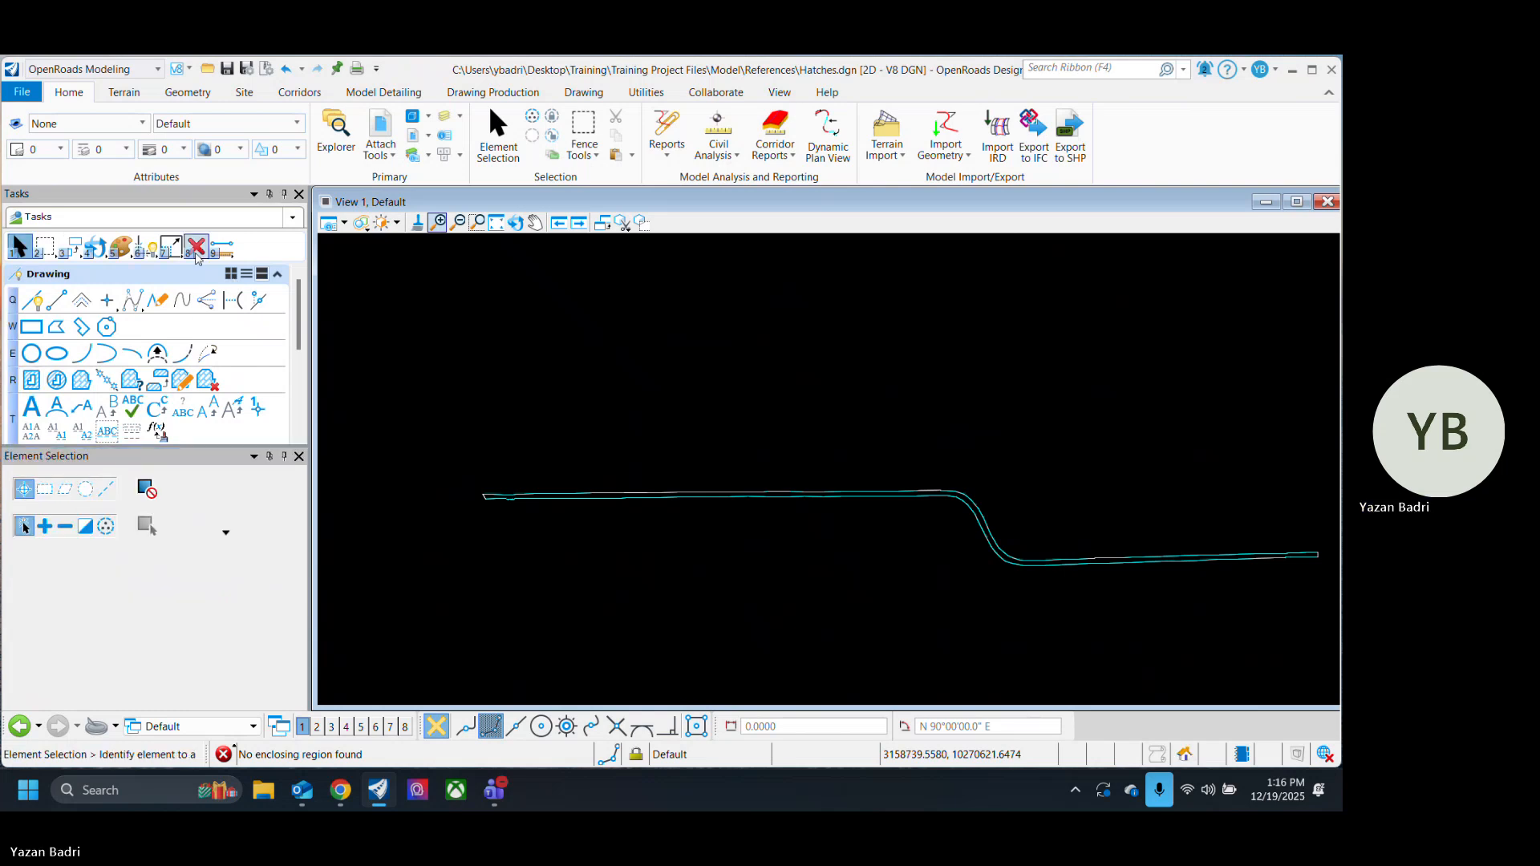
click(147, 248)
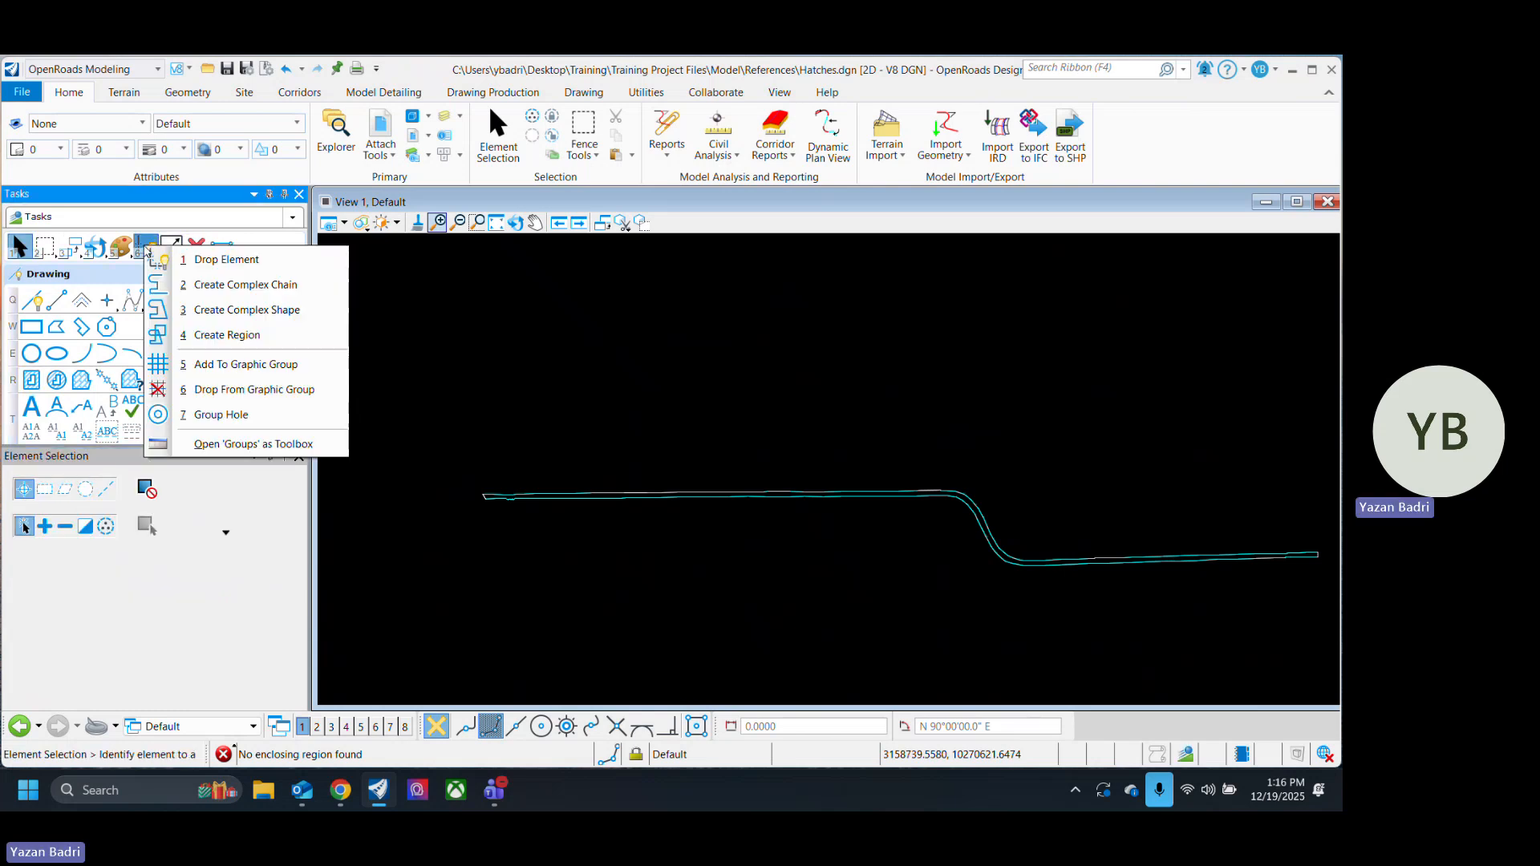
click(246, 310)
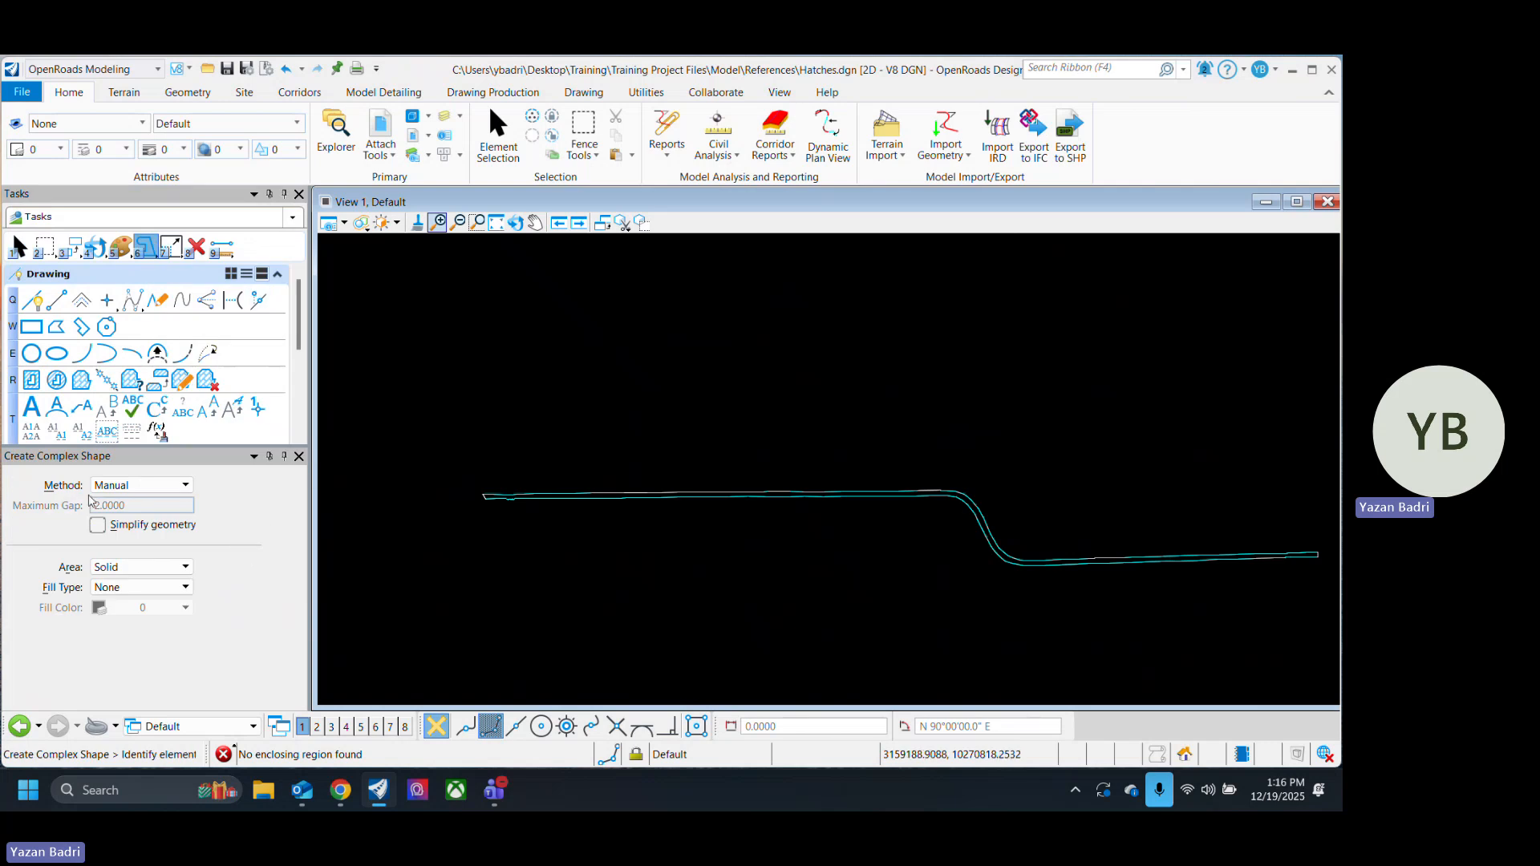
click(140, 485)
click(121, 506)
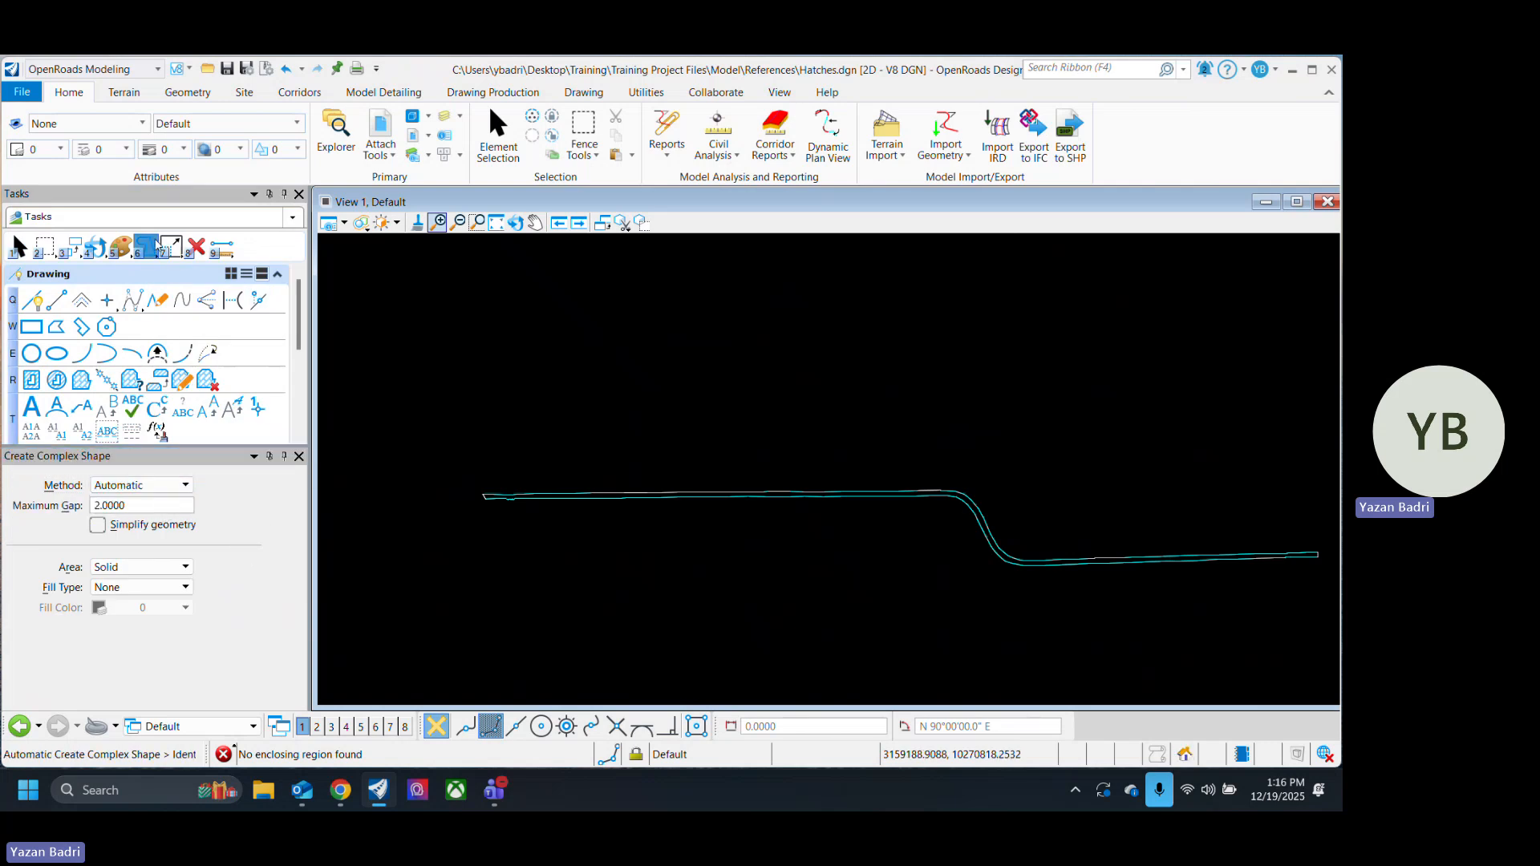
click(154, 250)
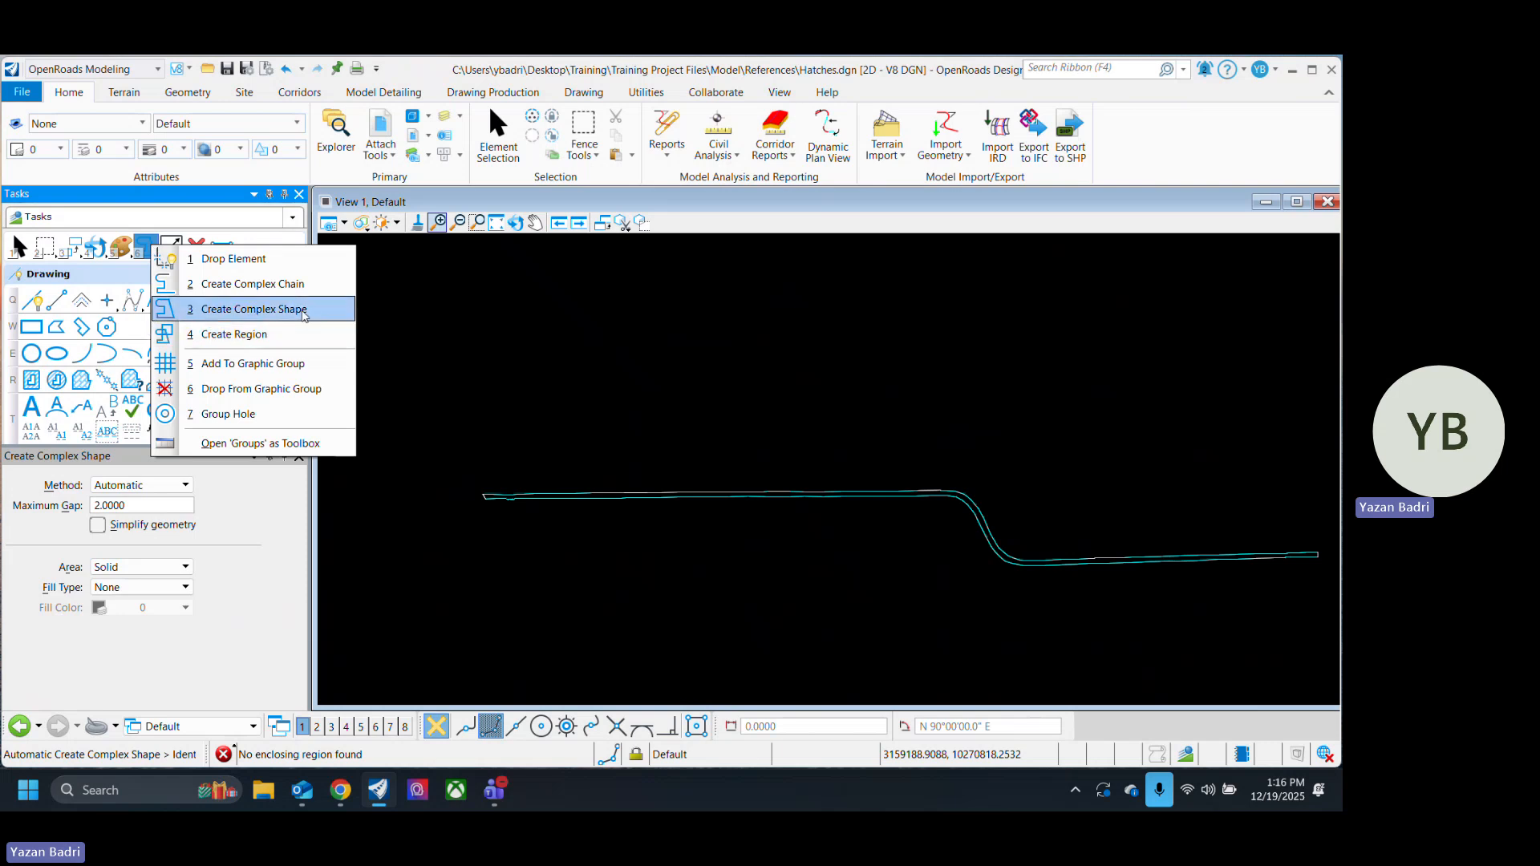
click(292, 314)
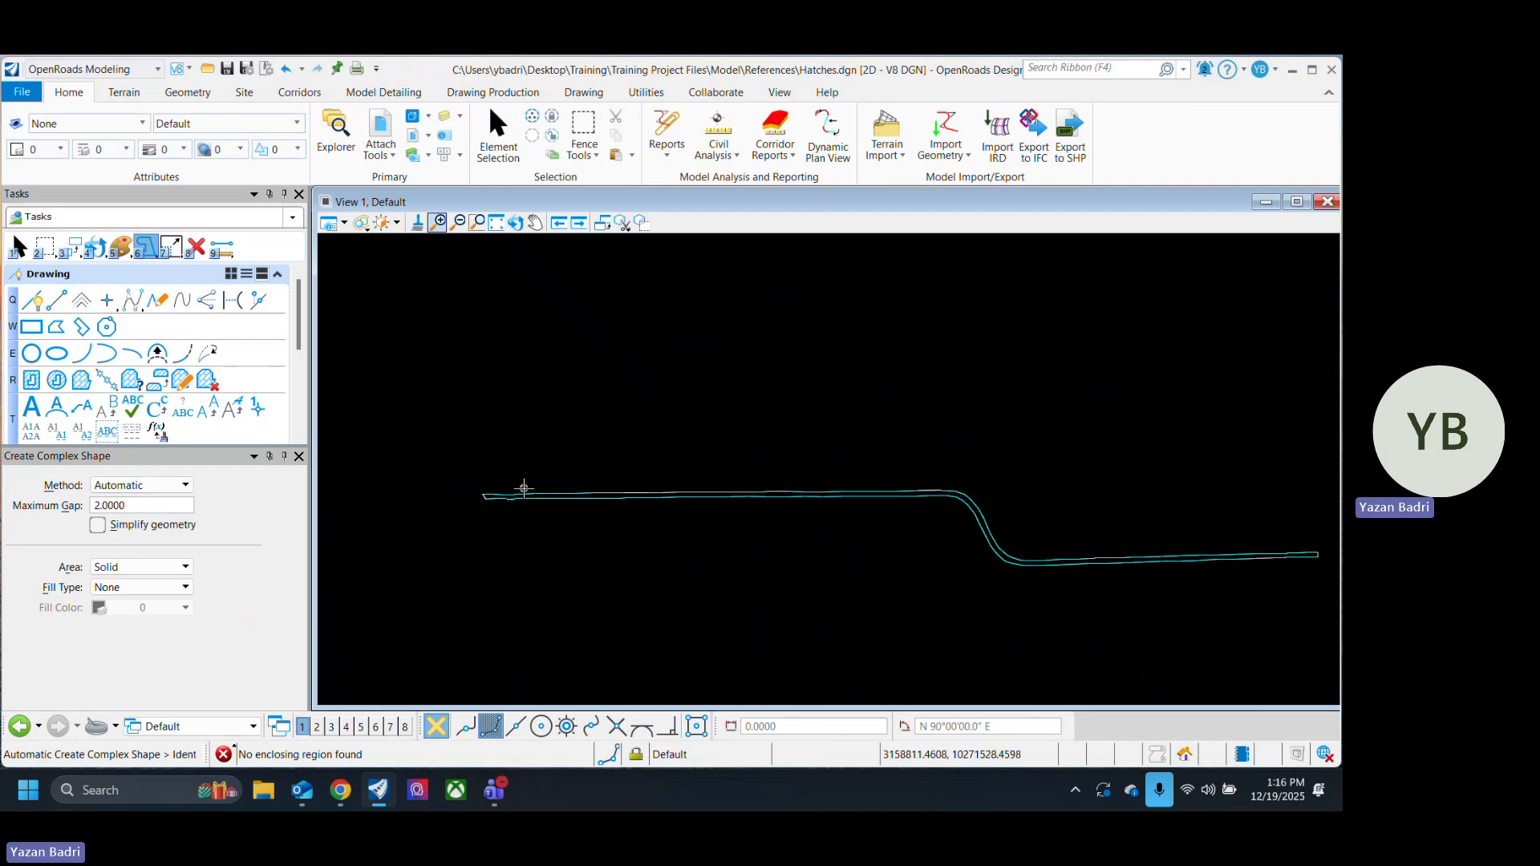
scroll(492, 499, up, 3)
click(459, 483)
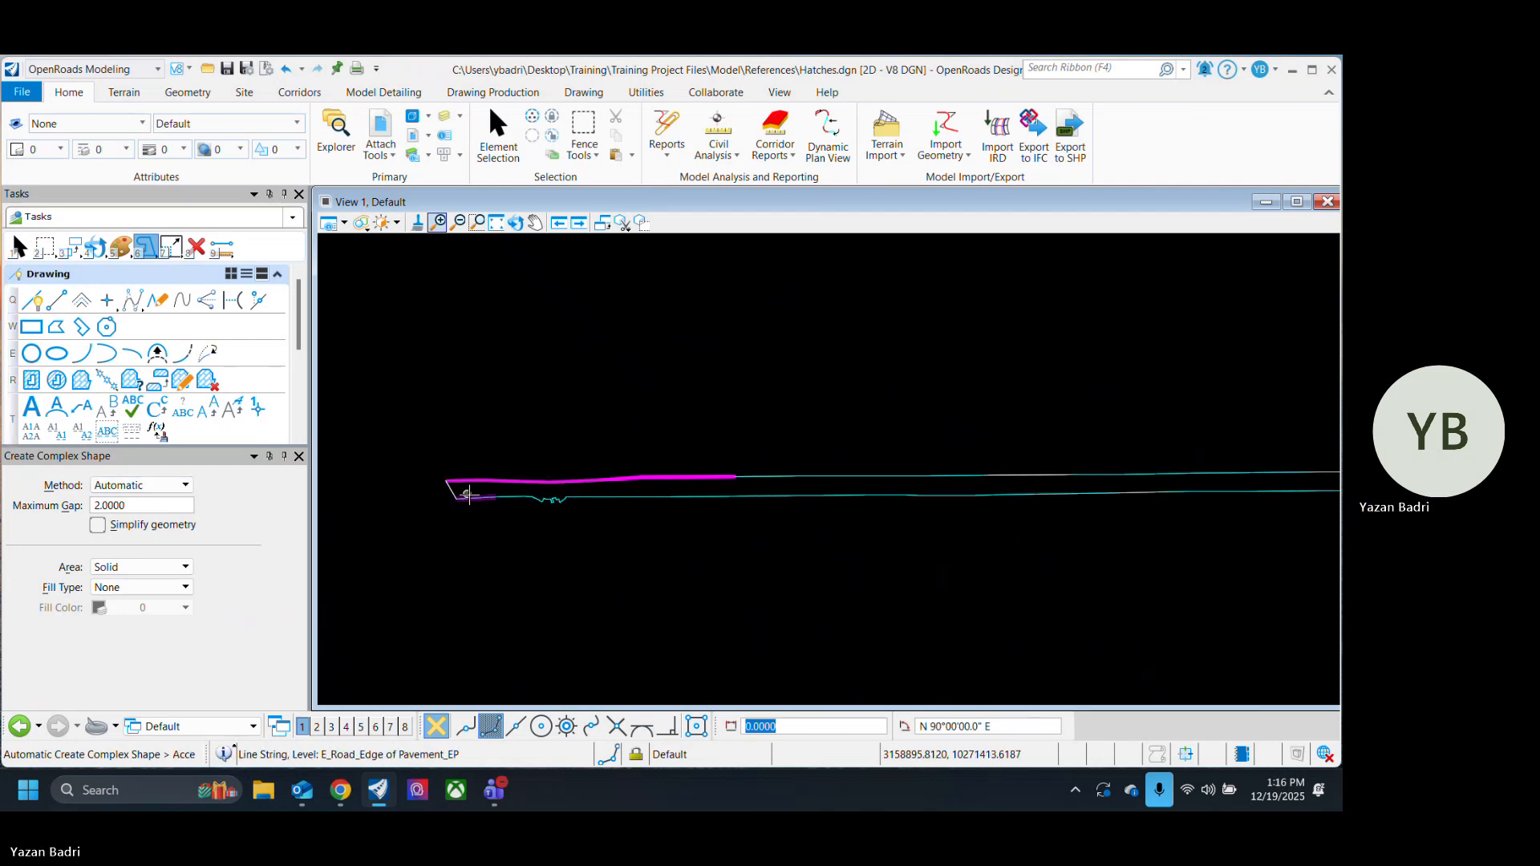
scroll(657, 475, up, 4)
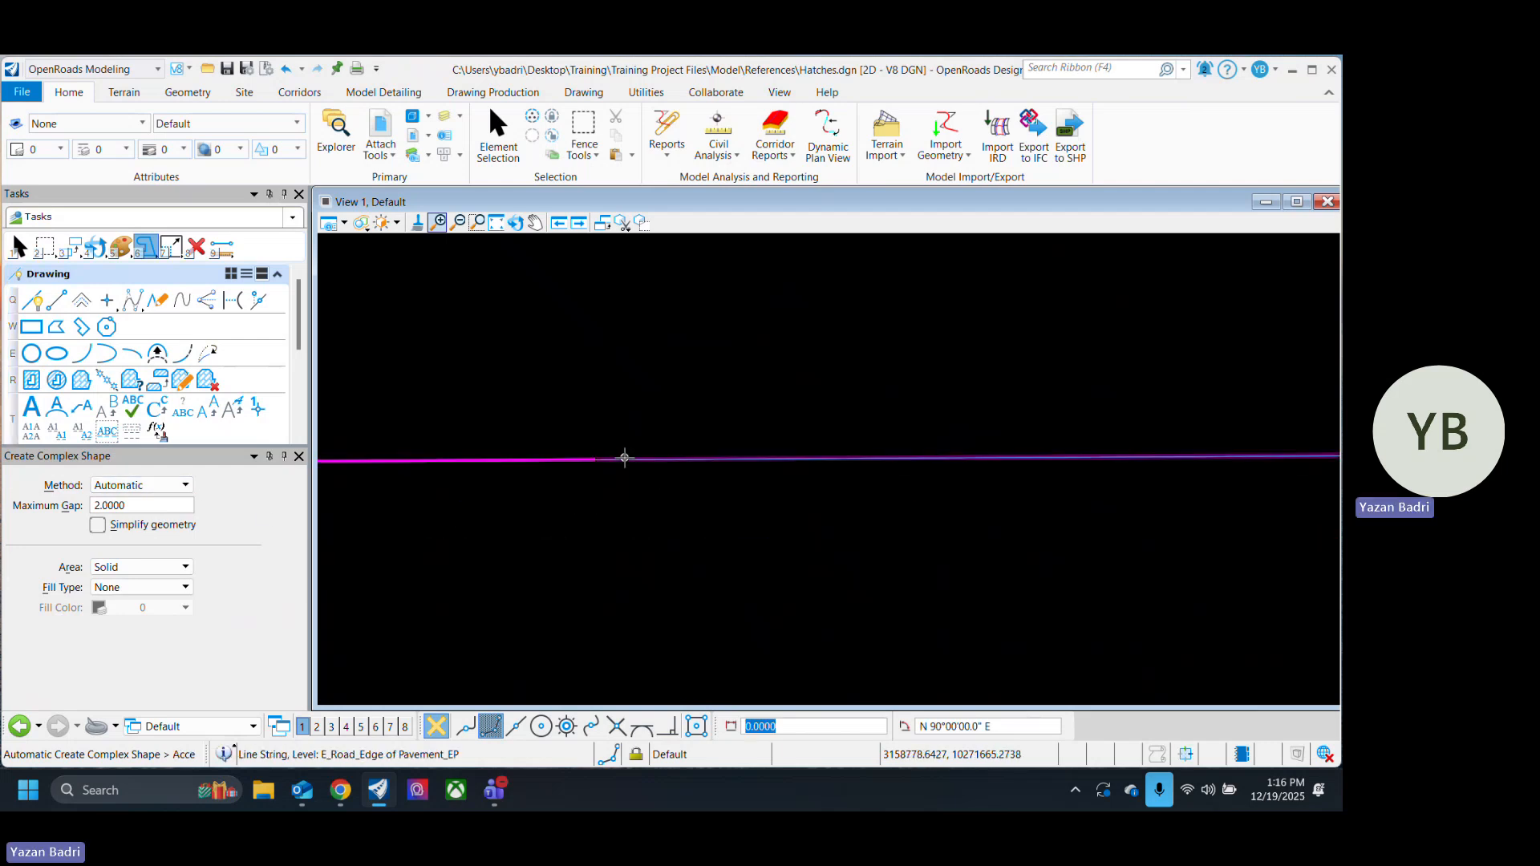
scroll(478, 494, down, 5)
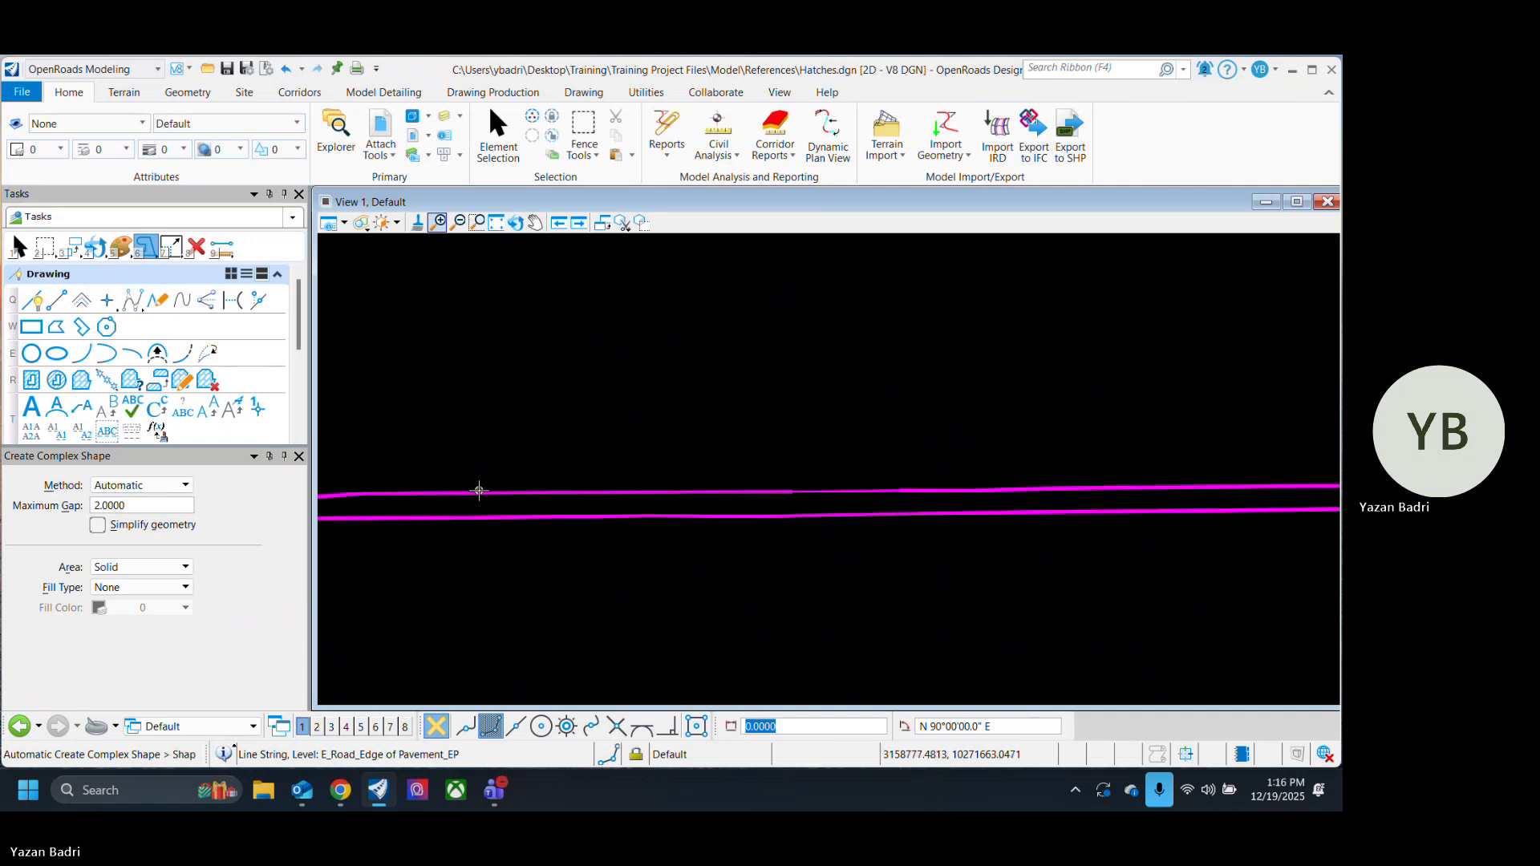
right_click(634, 574)
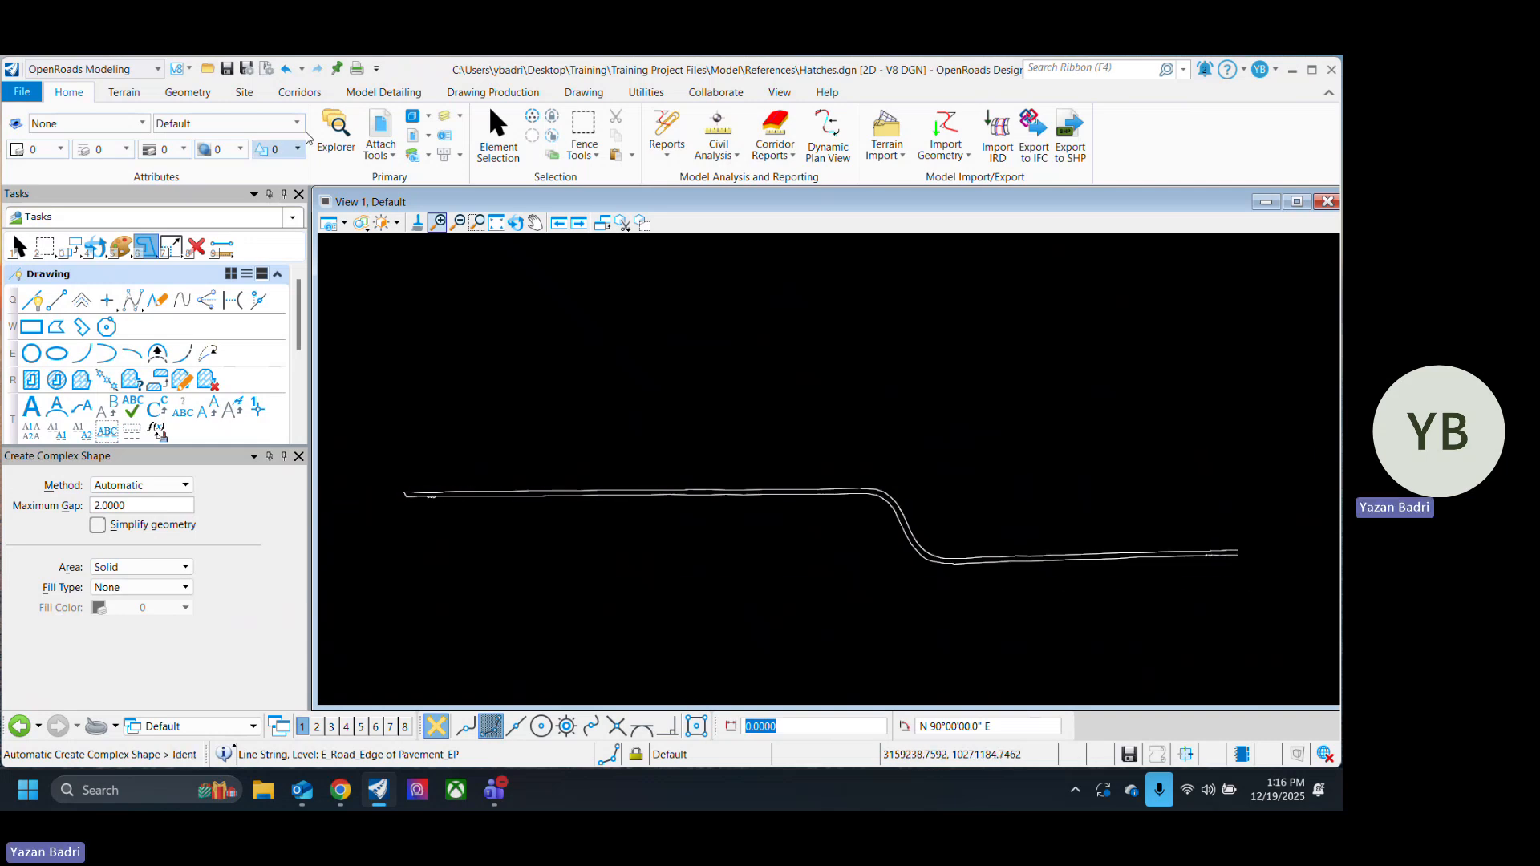
Step: Hatch the inside of the closed road shape with spacing 10 at a 45° angle, and save the file
click(506, 143)
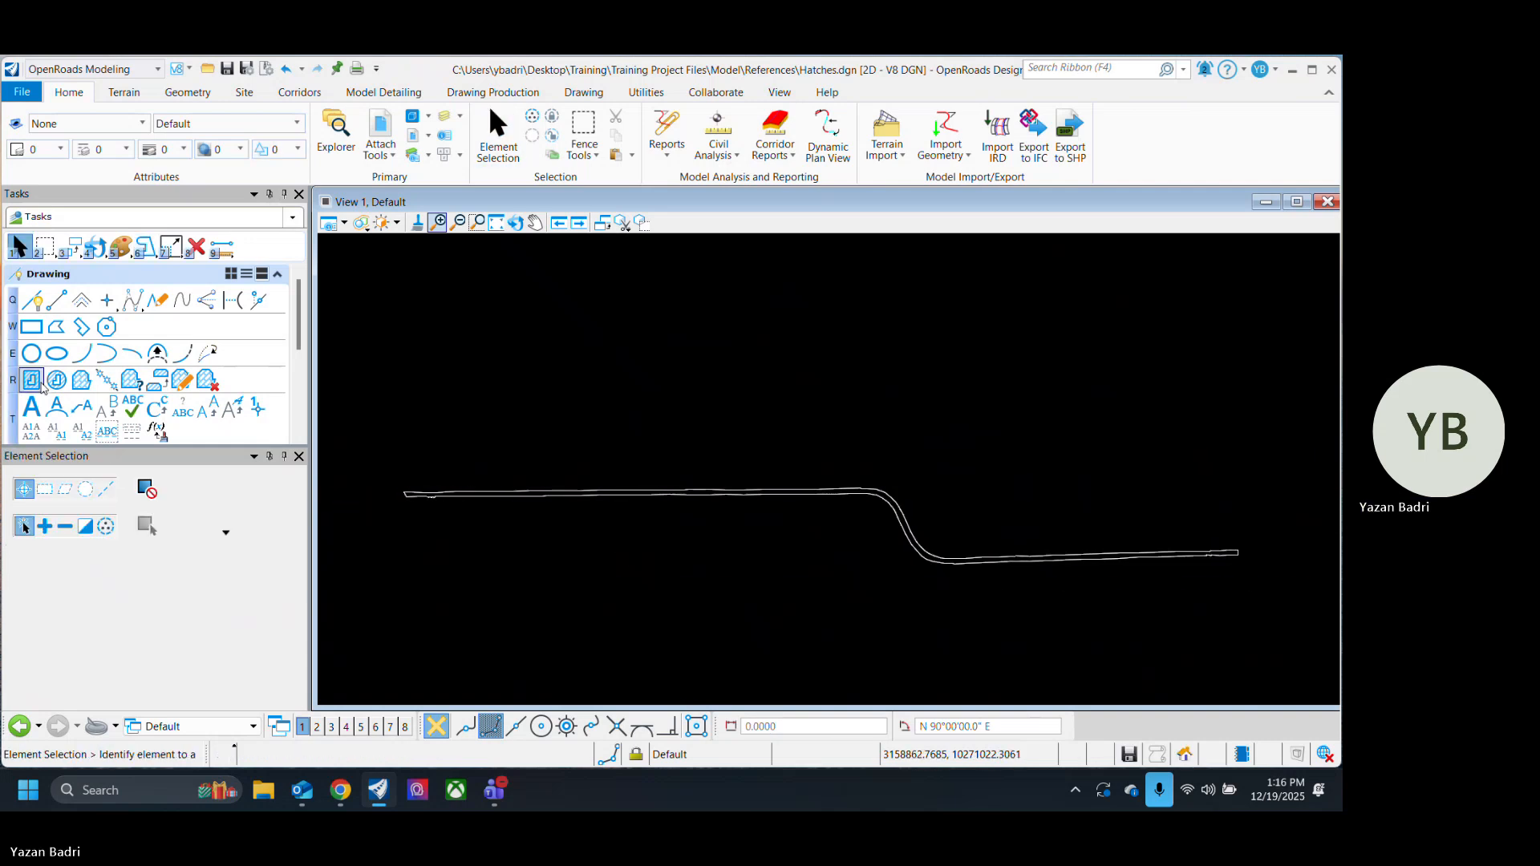
click(33, 382)
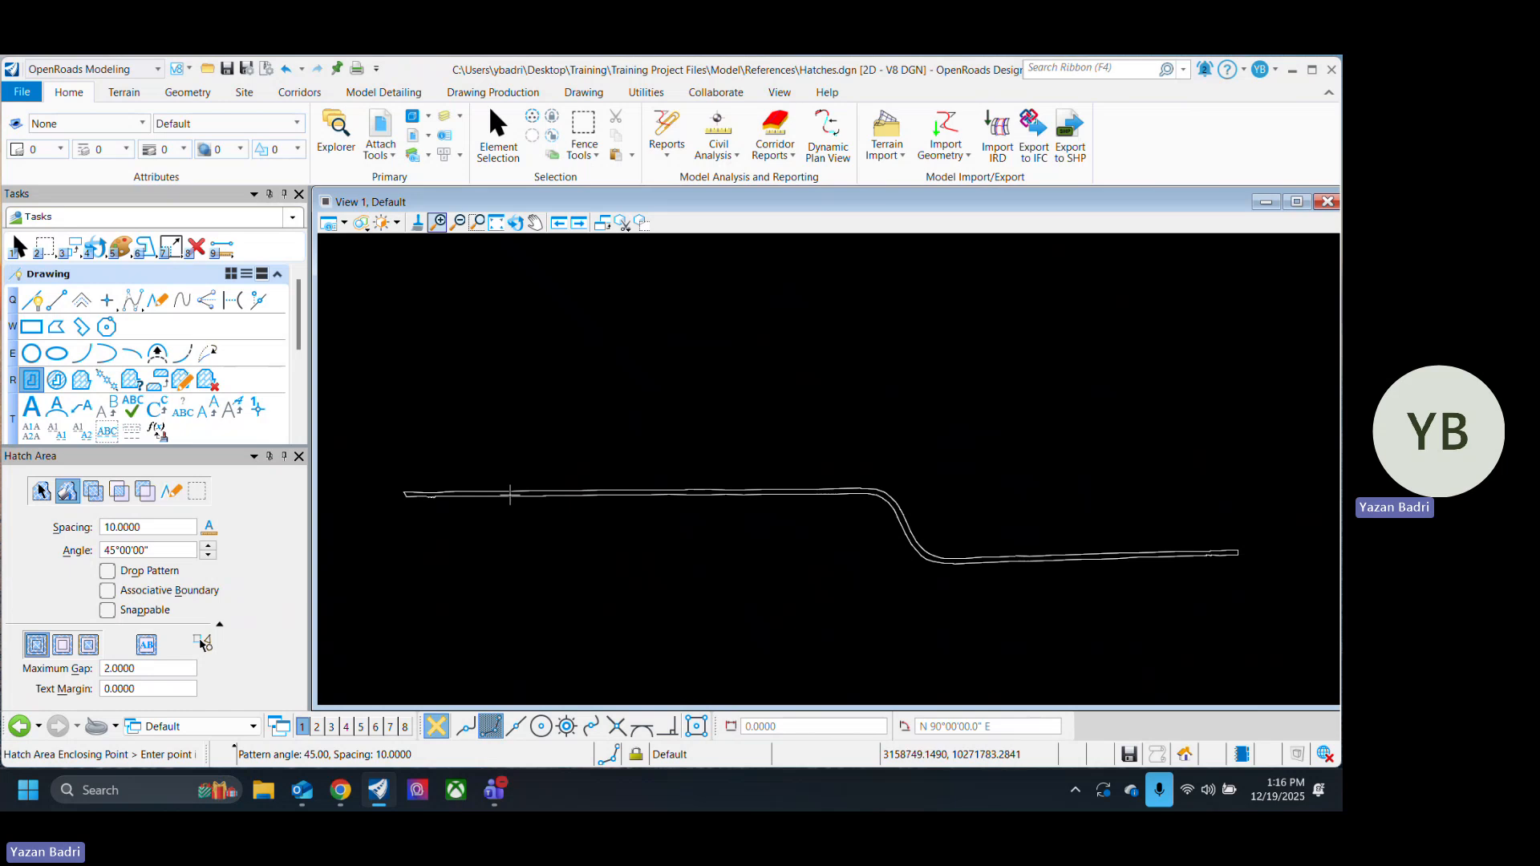
click(513, 493)
click(516, 492)
scroll(580, 504, up, 4)
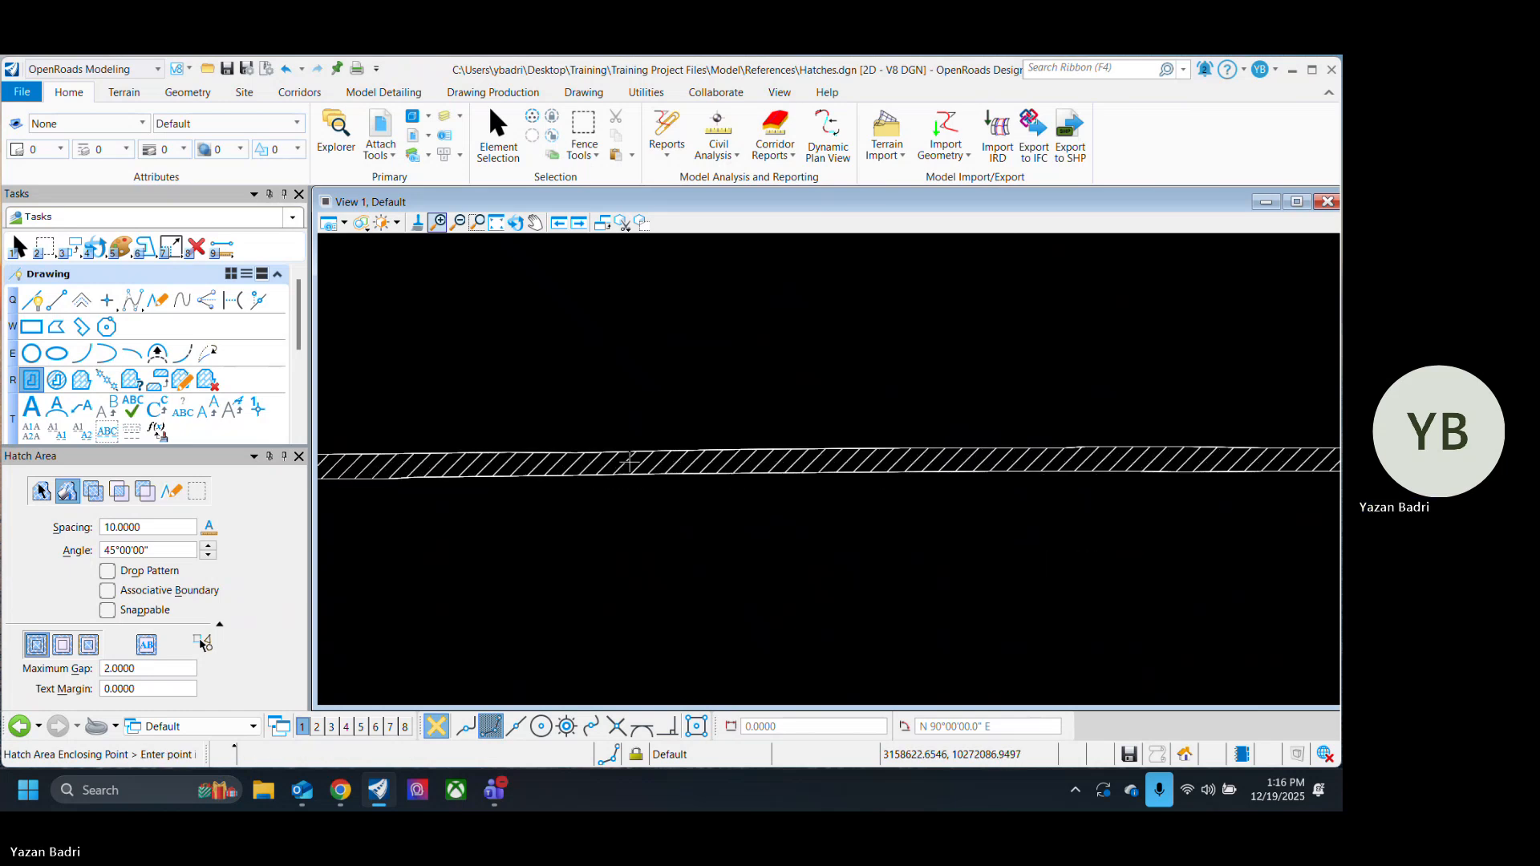
scroll(722, 505, down, 3)
scroll(725, 522, up, 5)
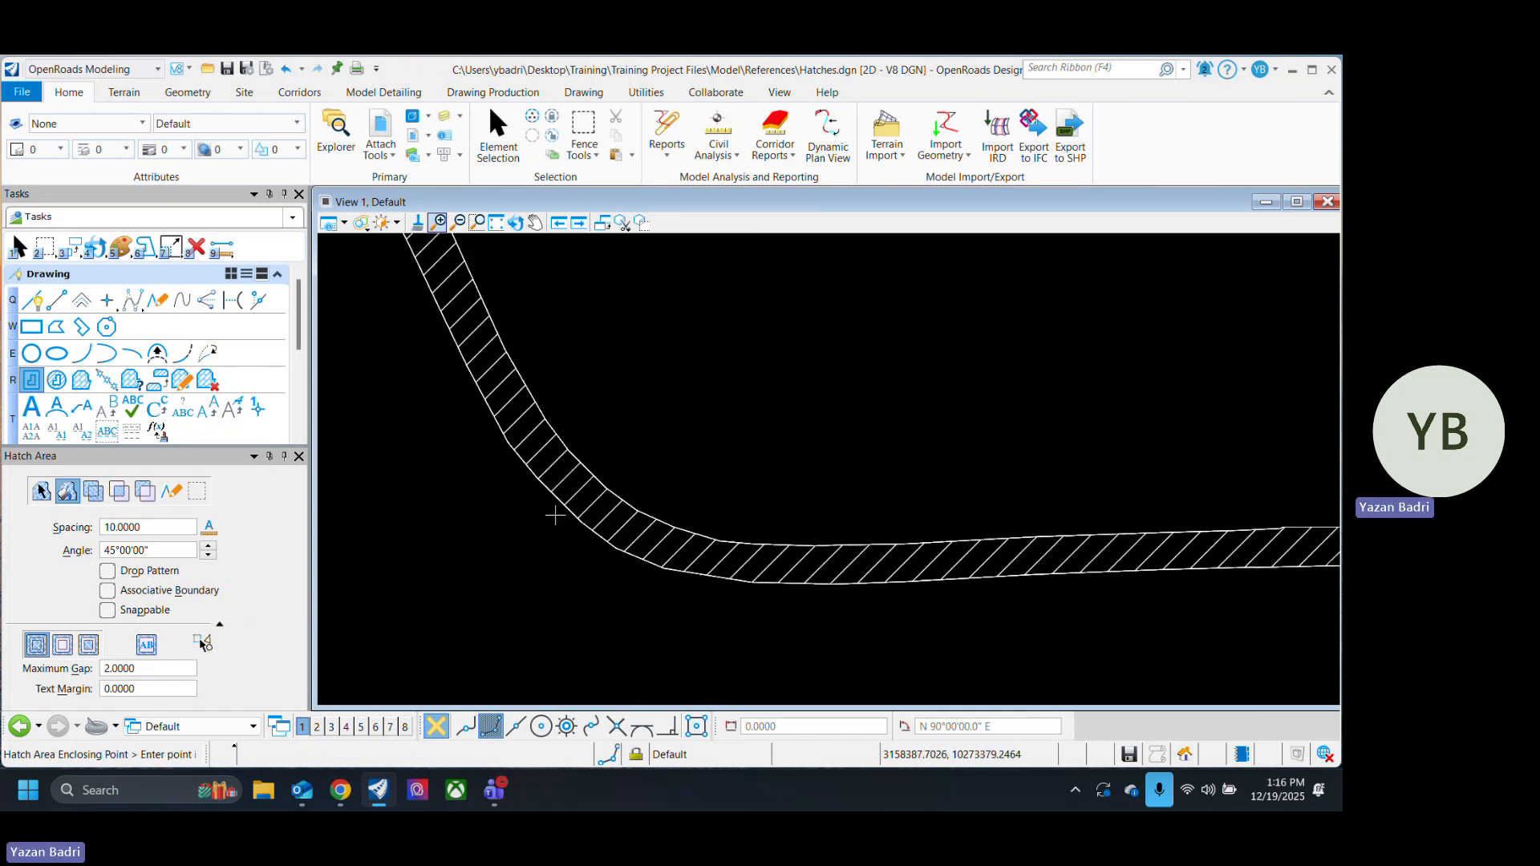
scroll(920, 572, down, 3)
scroll(924, 574, down, 2)
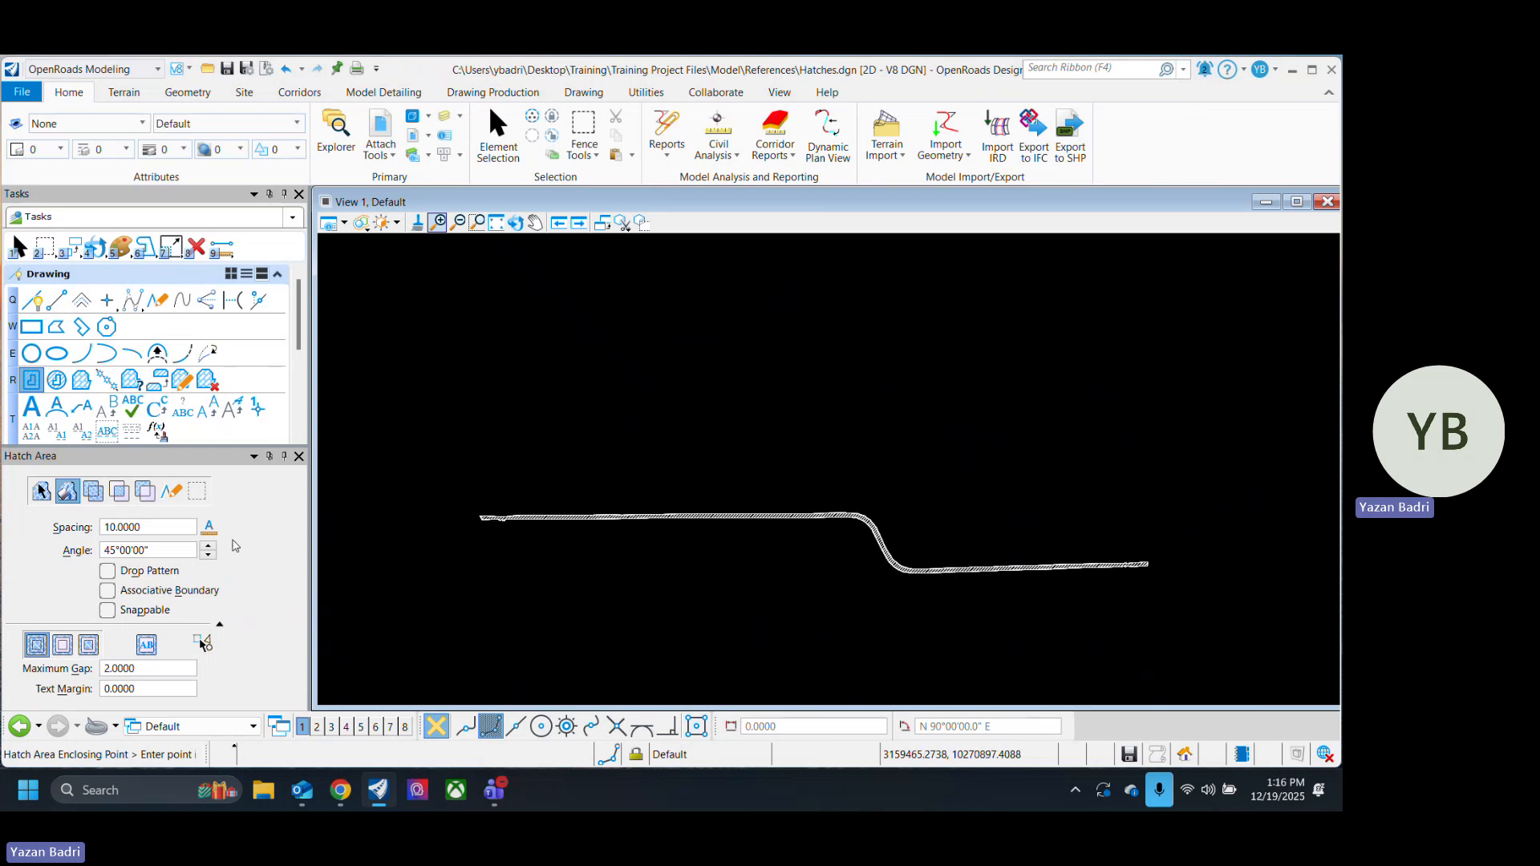
scroll(471, 532, up, 2)
scroll(416, 560, up, 3)
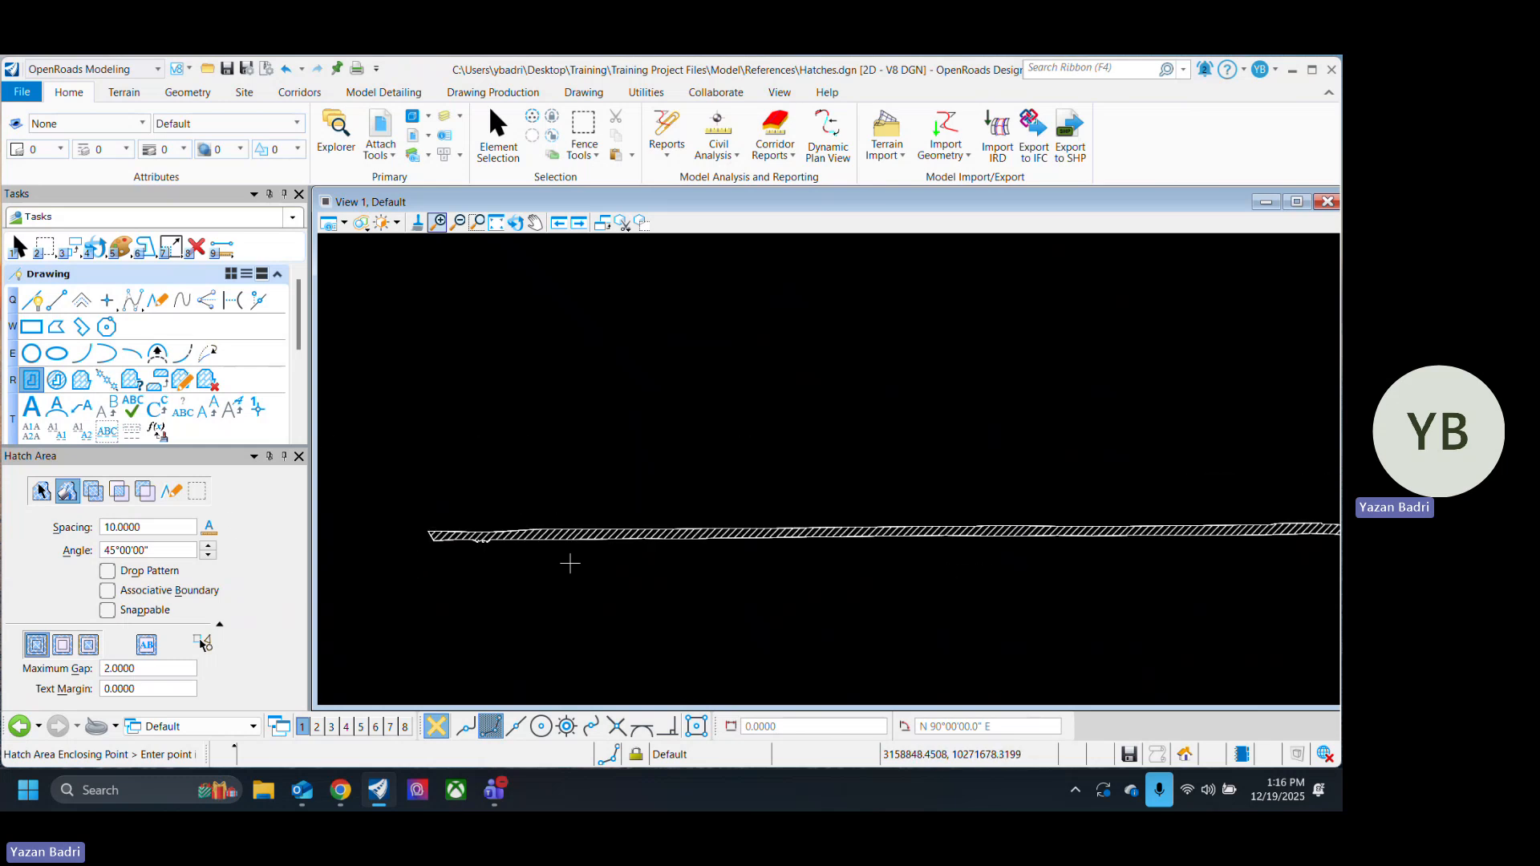
key(ctrl+s)
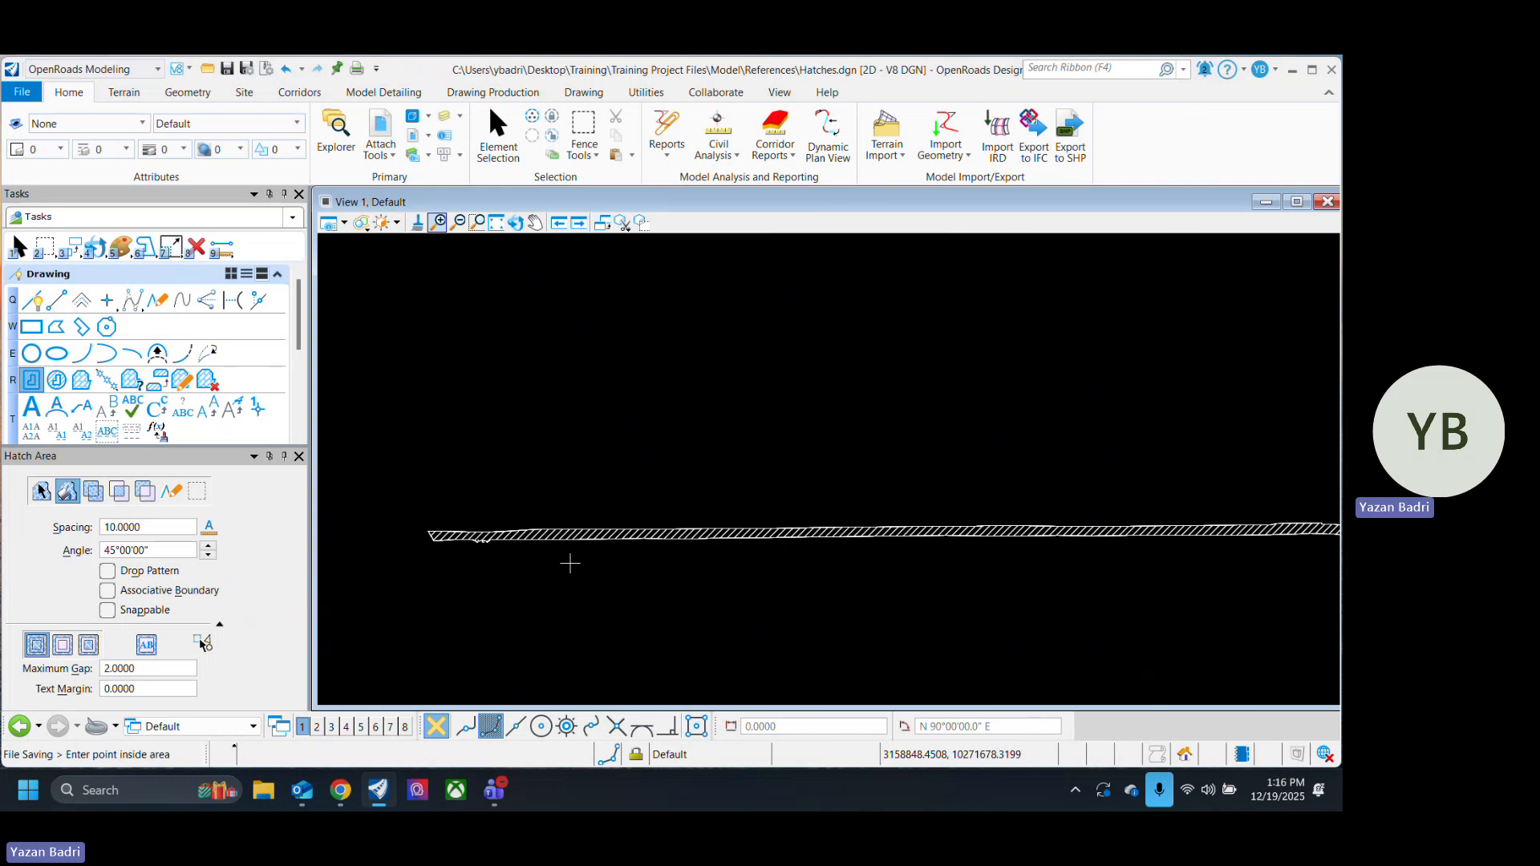
scroll(610, 555, up, 2)
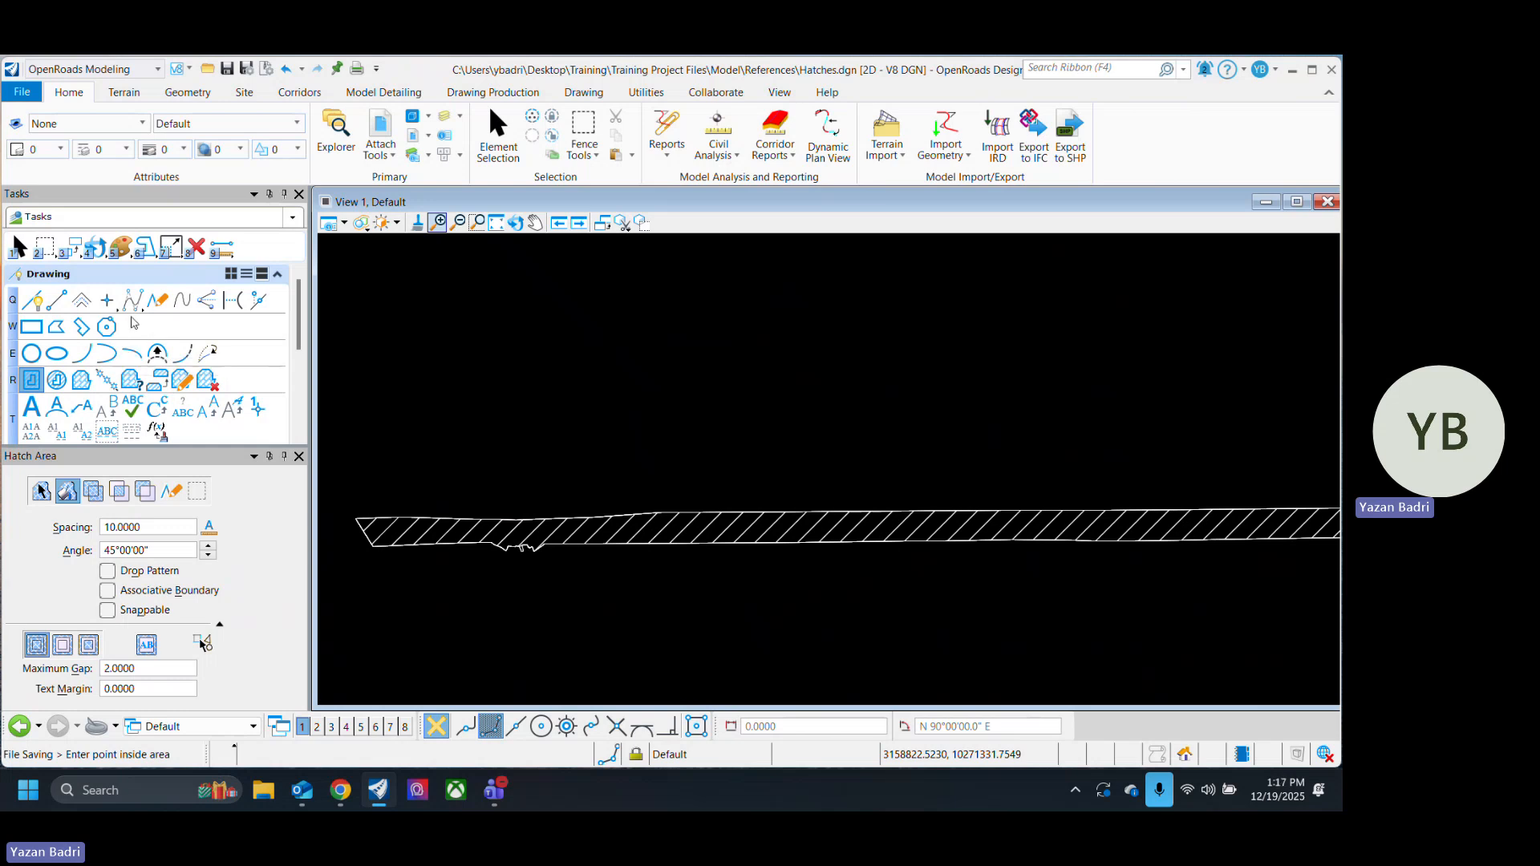
Step: Delete the hatch pattern from the closed road shape with the Delete Pattern tool
click(20, 245)
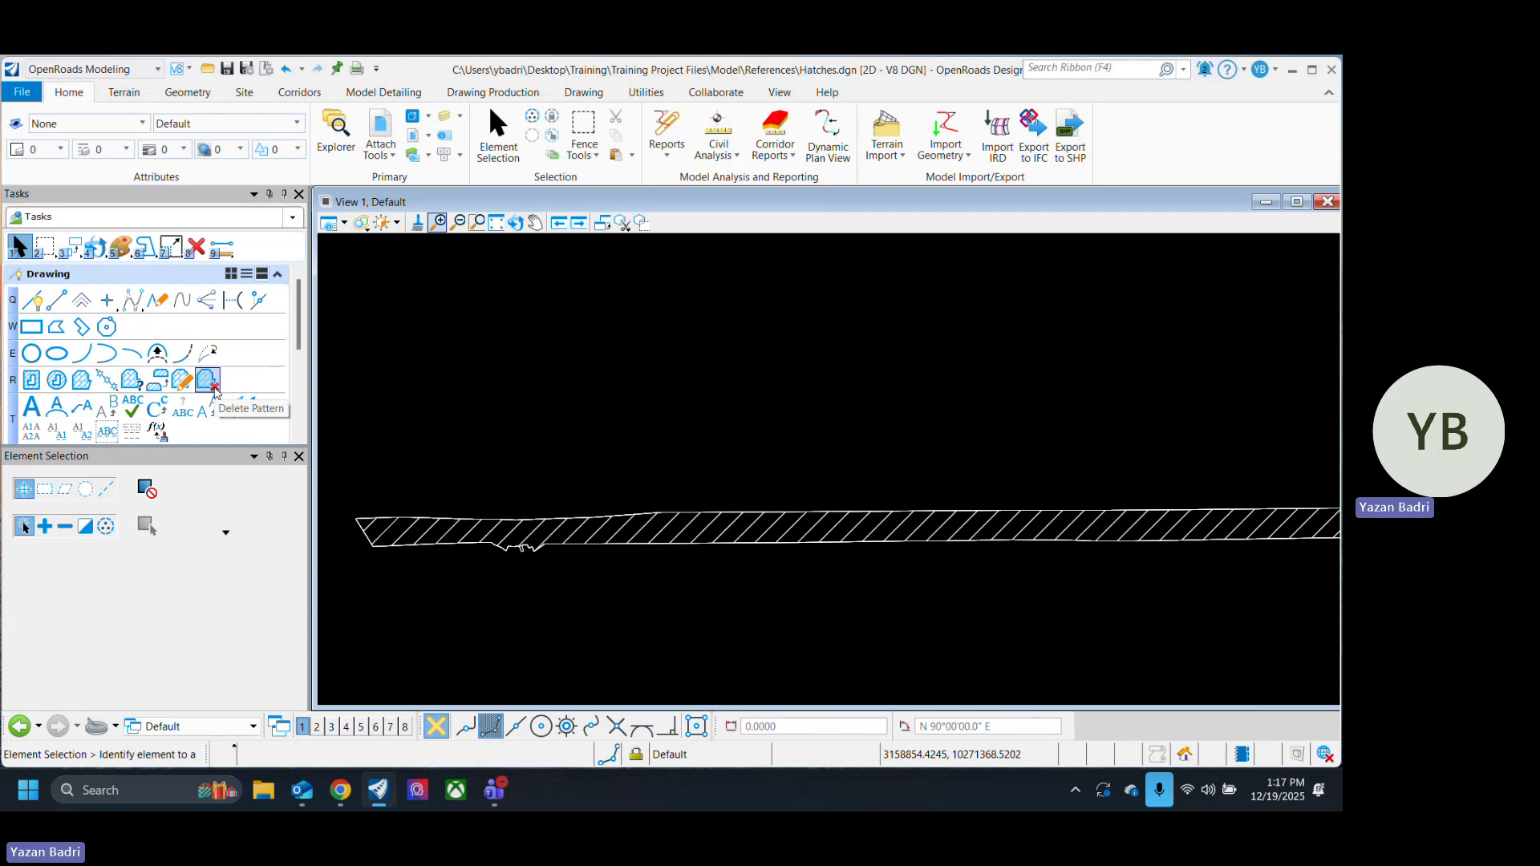
click(208, 380)
click(687, 647)
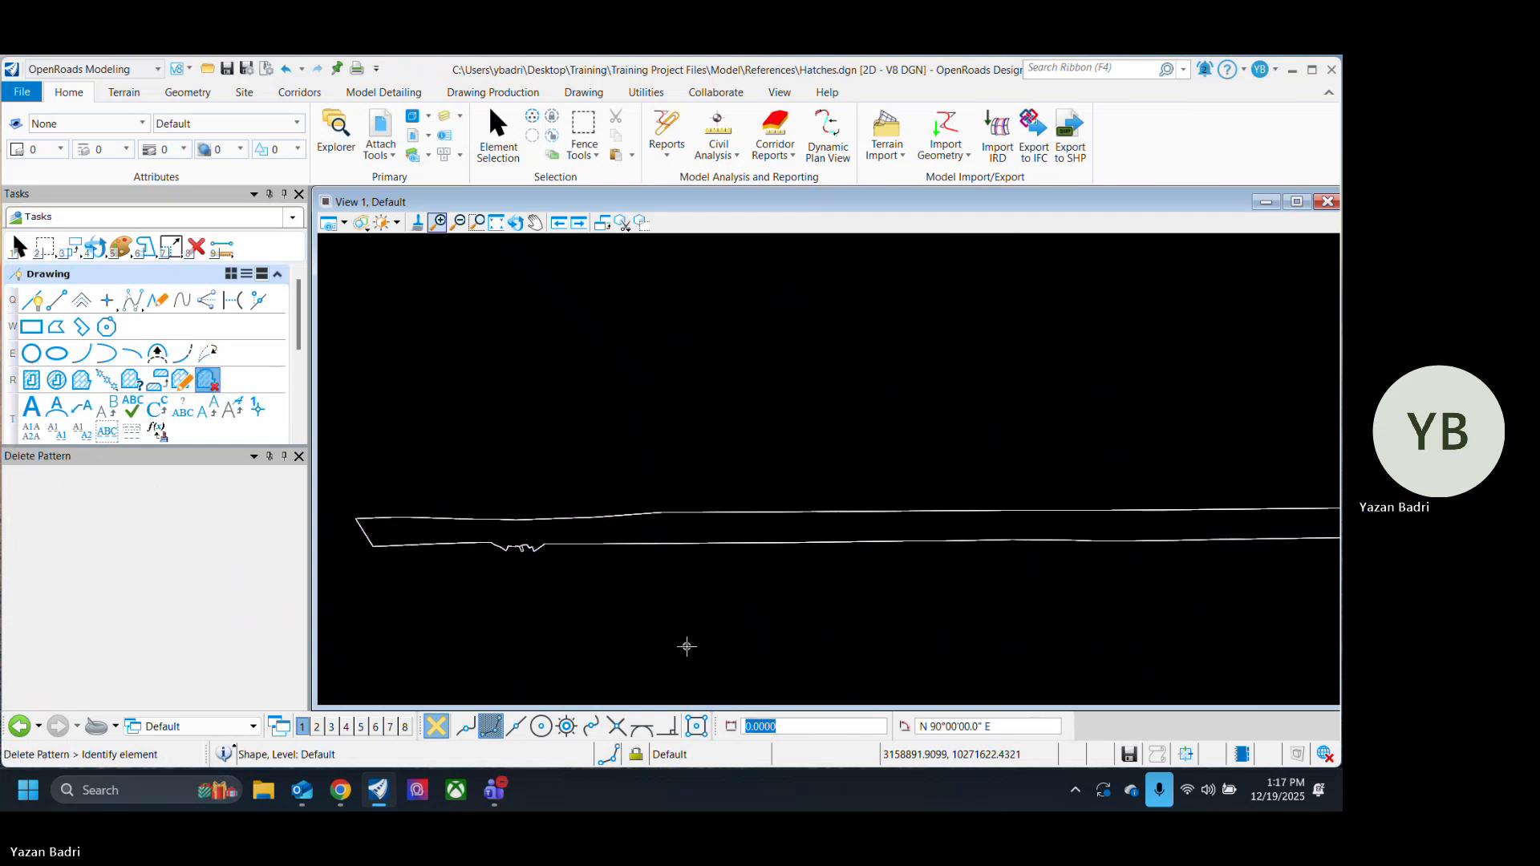
click(498, 138)
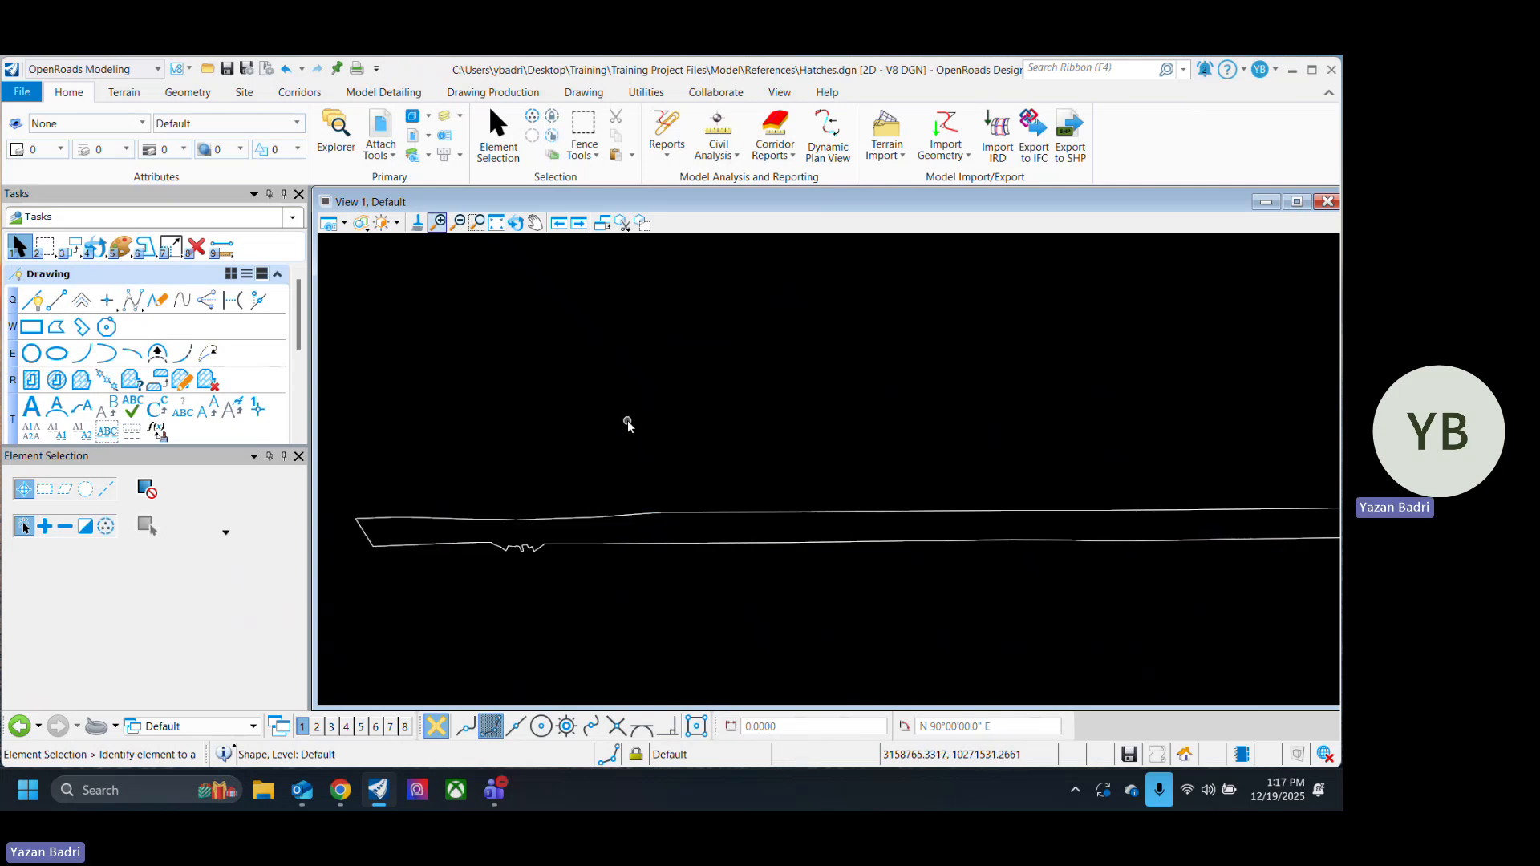
Step: Try a crosshatch inside the closed road shape with spacing 10 at 45° and -45°, and undo it
click(56, 379)
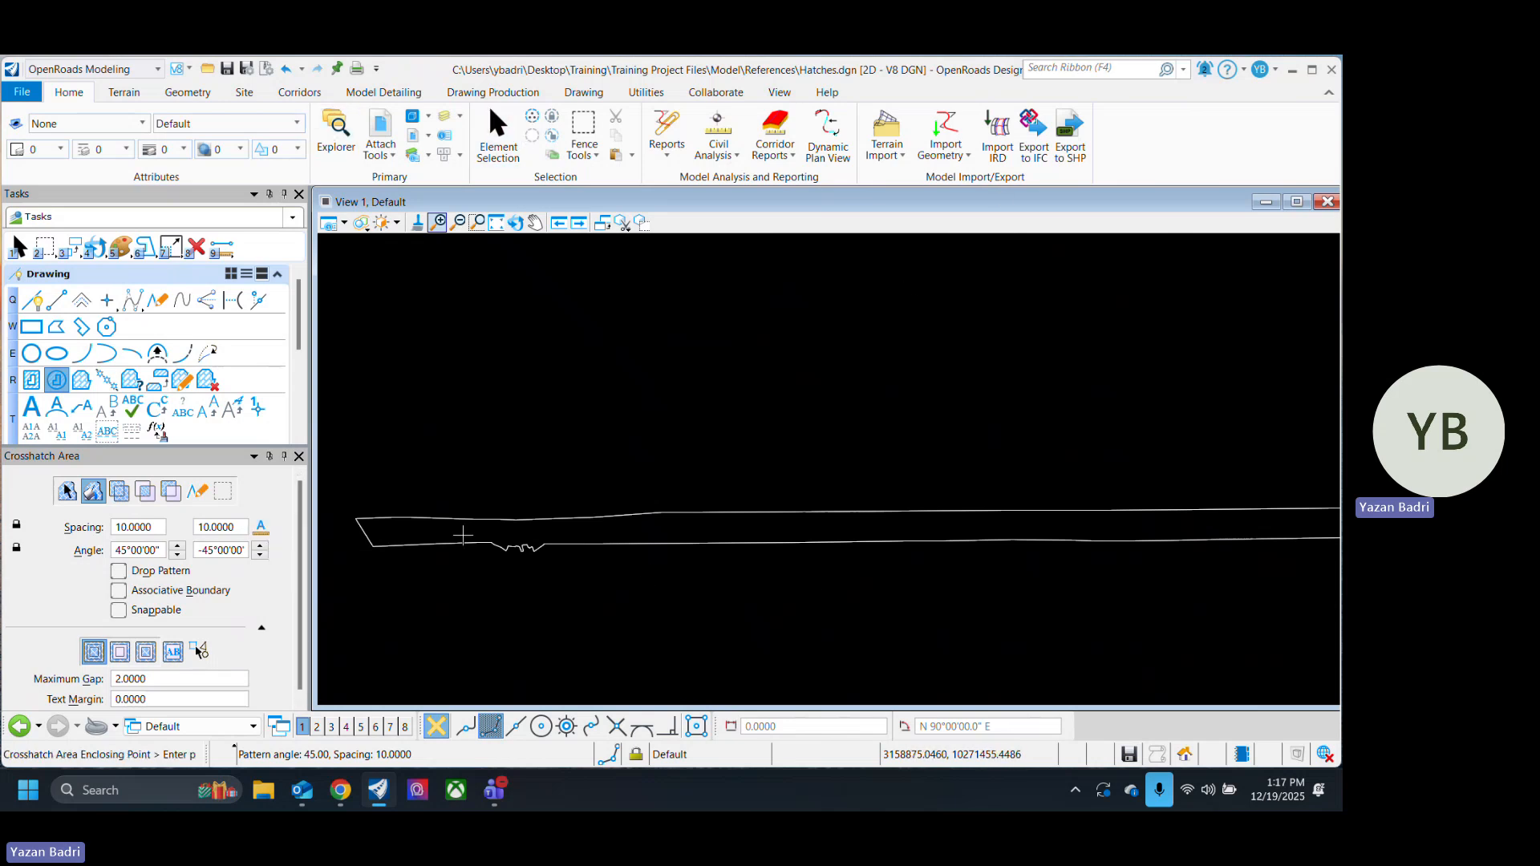
scroll(505, 538, down, 3)
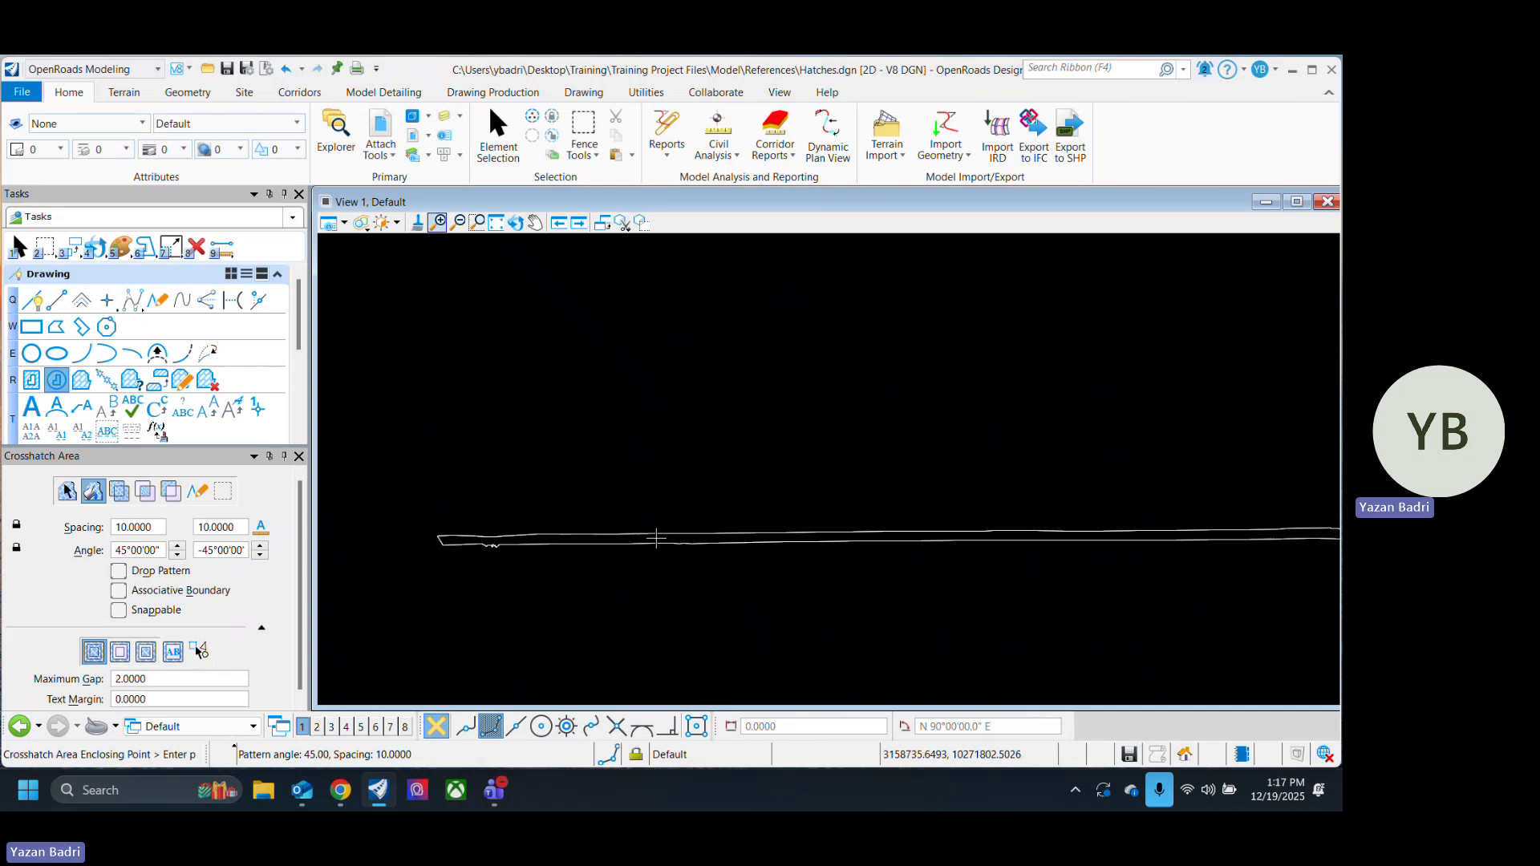
key(ctrl+s)
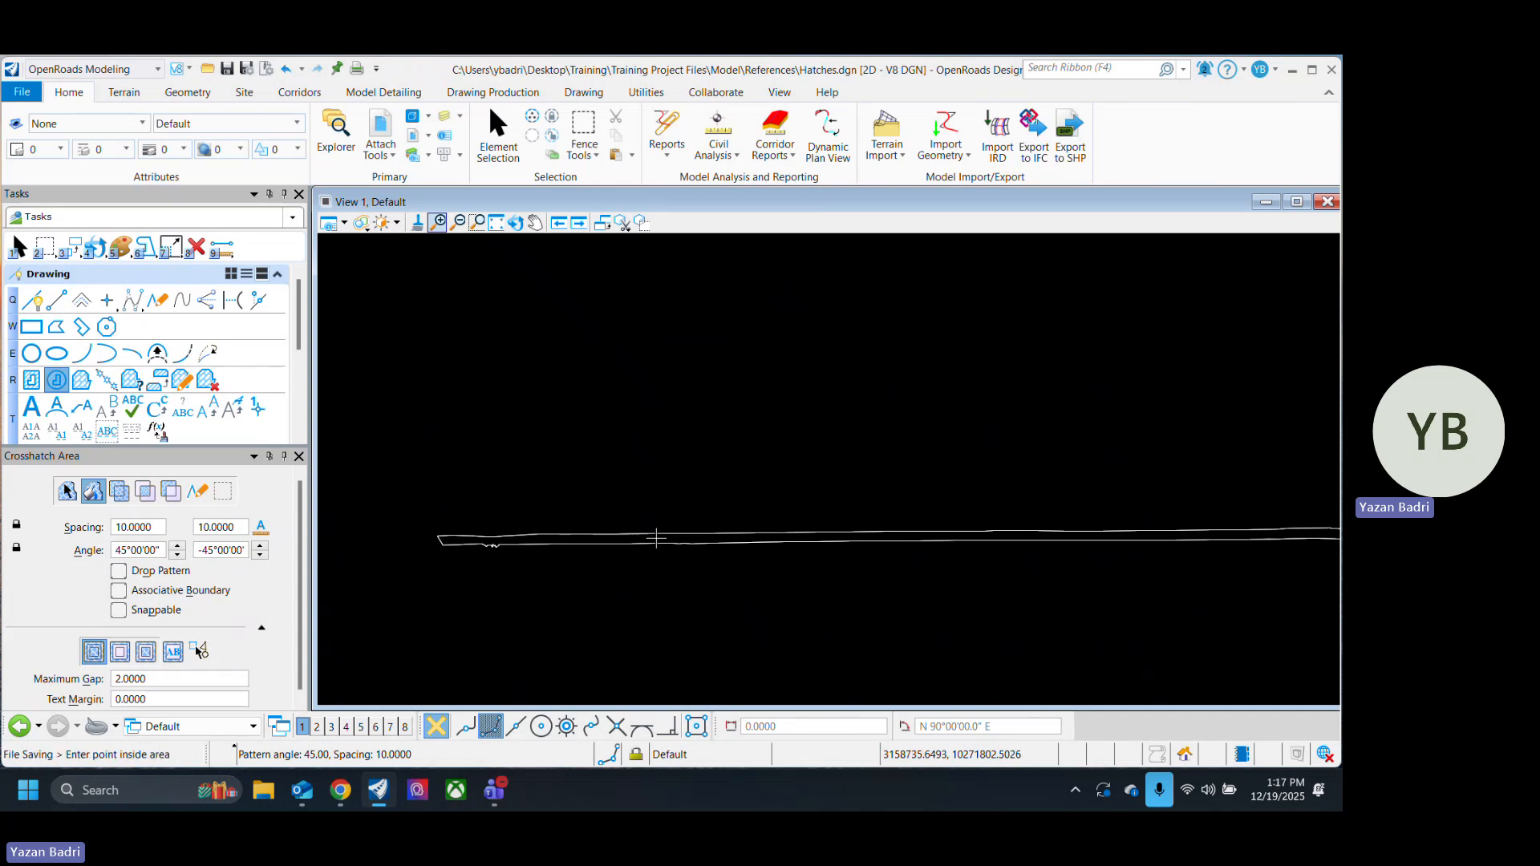
scroll(656, 538, down, 3)
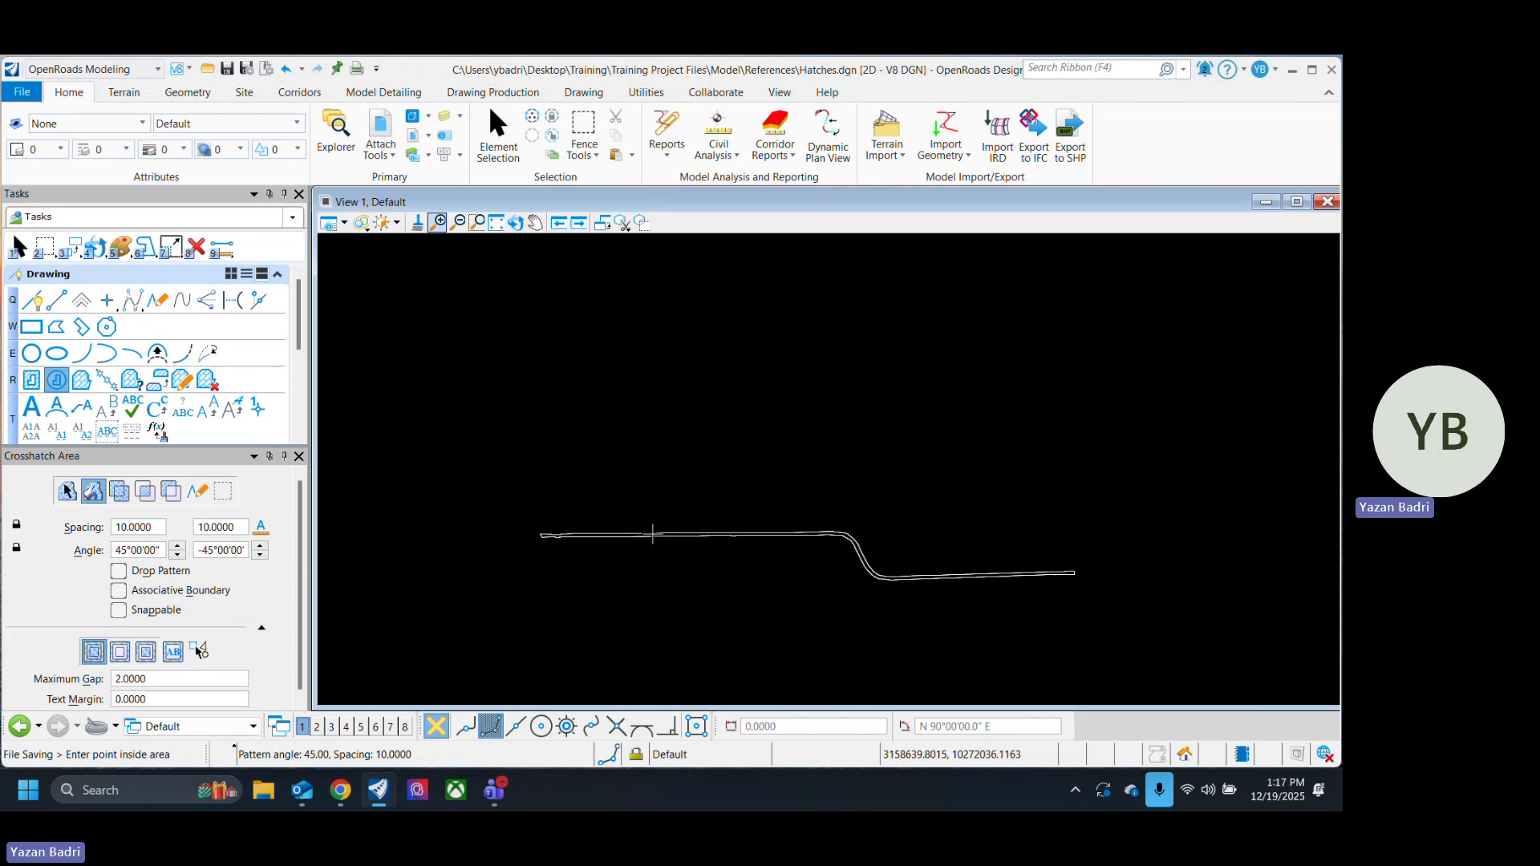
click(653, 535)
click(617, 545)
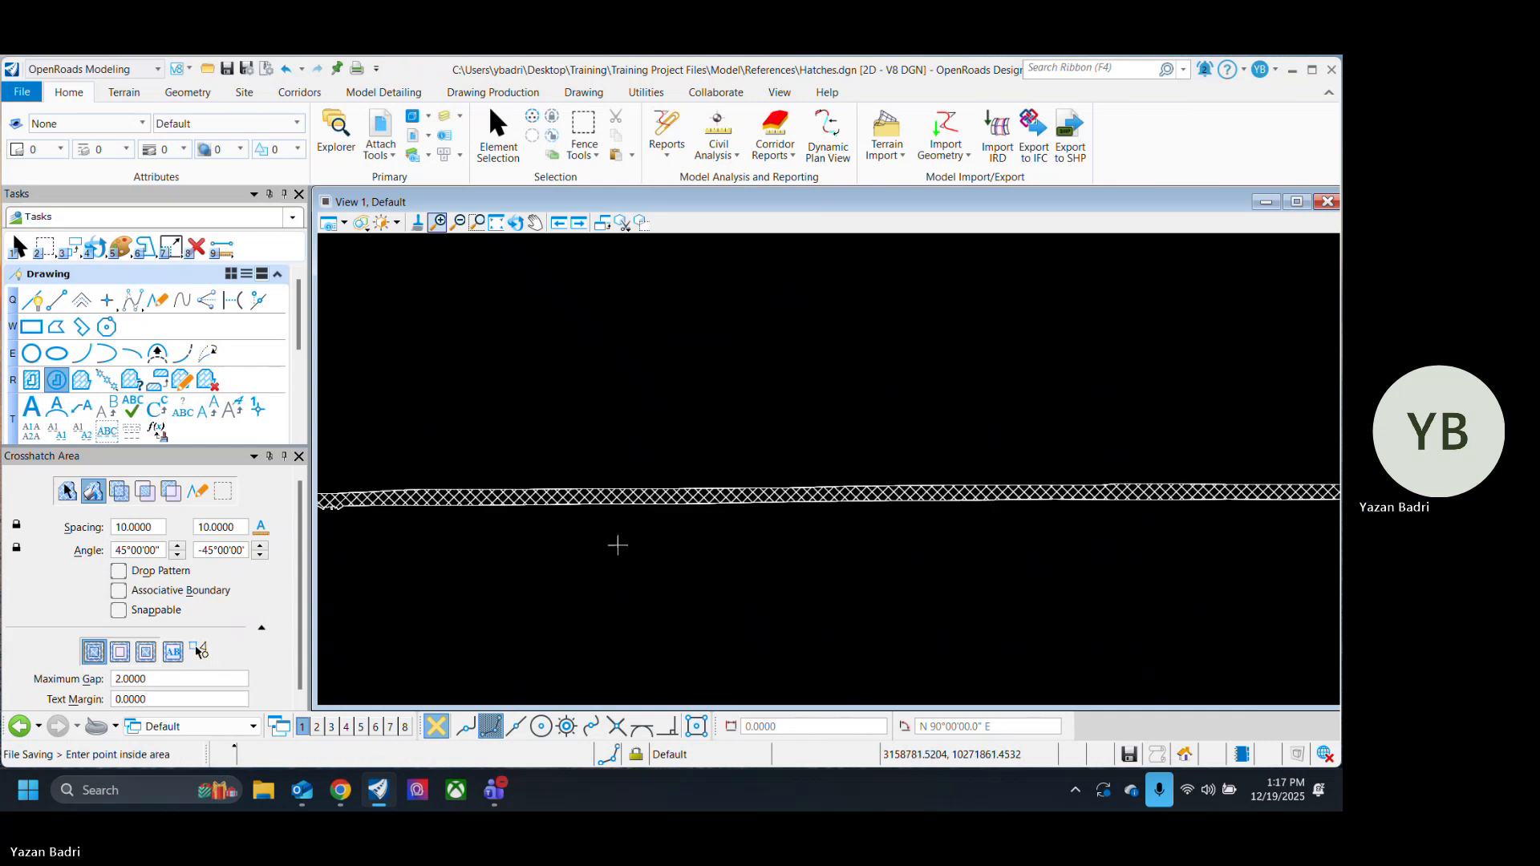
scroll(600, 490, up, 4)
scroll(581, 524, down, 5)
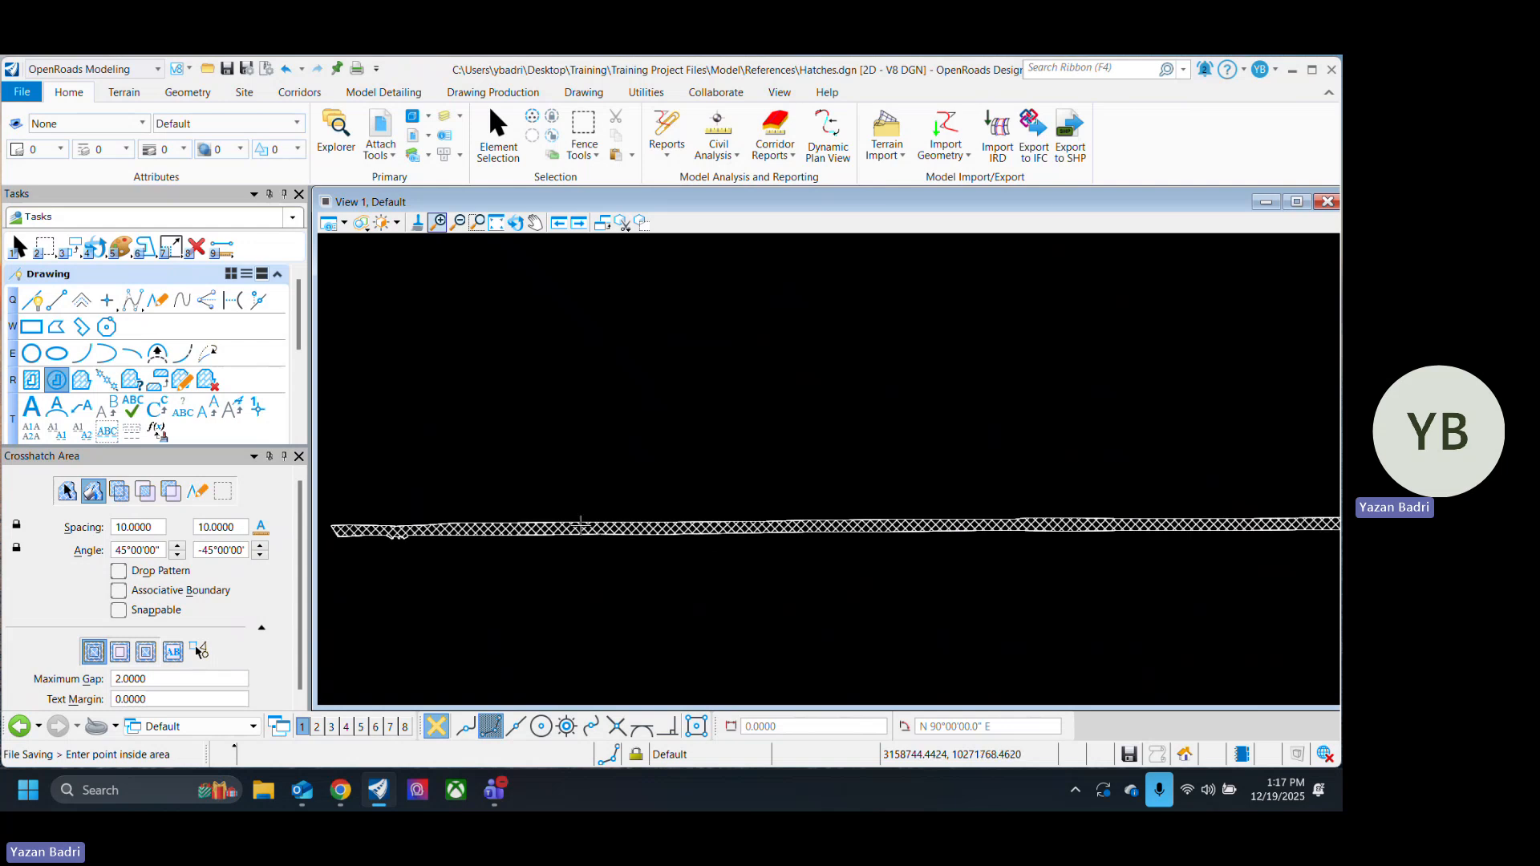
scroll(580, 525, down, 3)
scroll(873, 540, up, 4)
scroll(931, 550, down, 4)
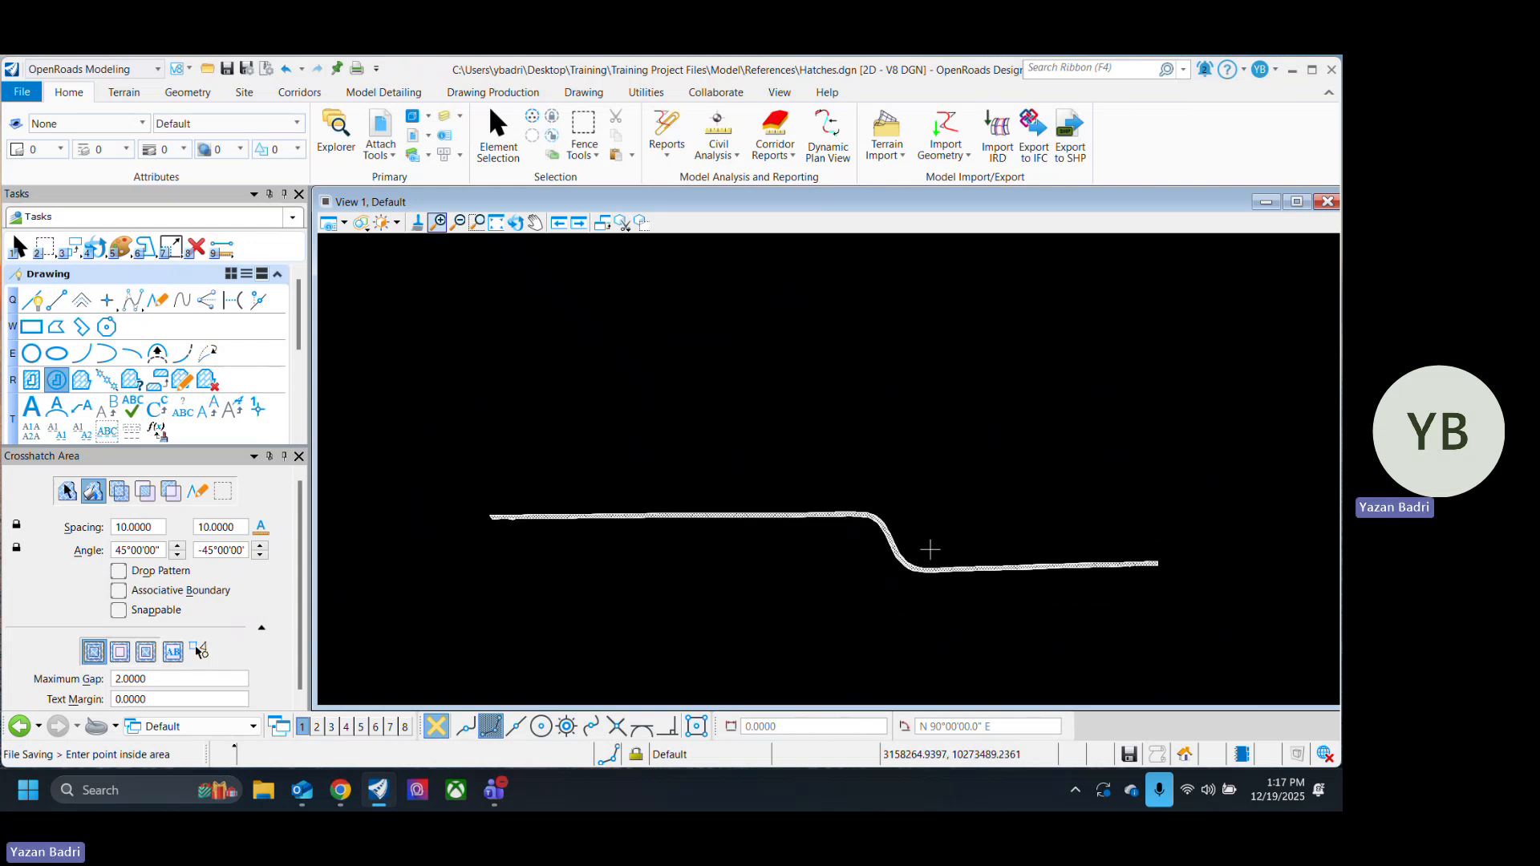
key(ctrl+z)
scroll(496, 537, up, 4)
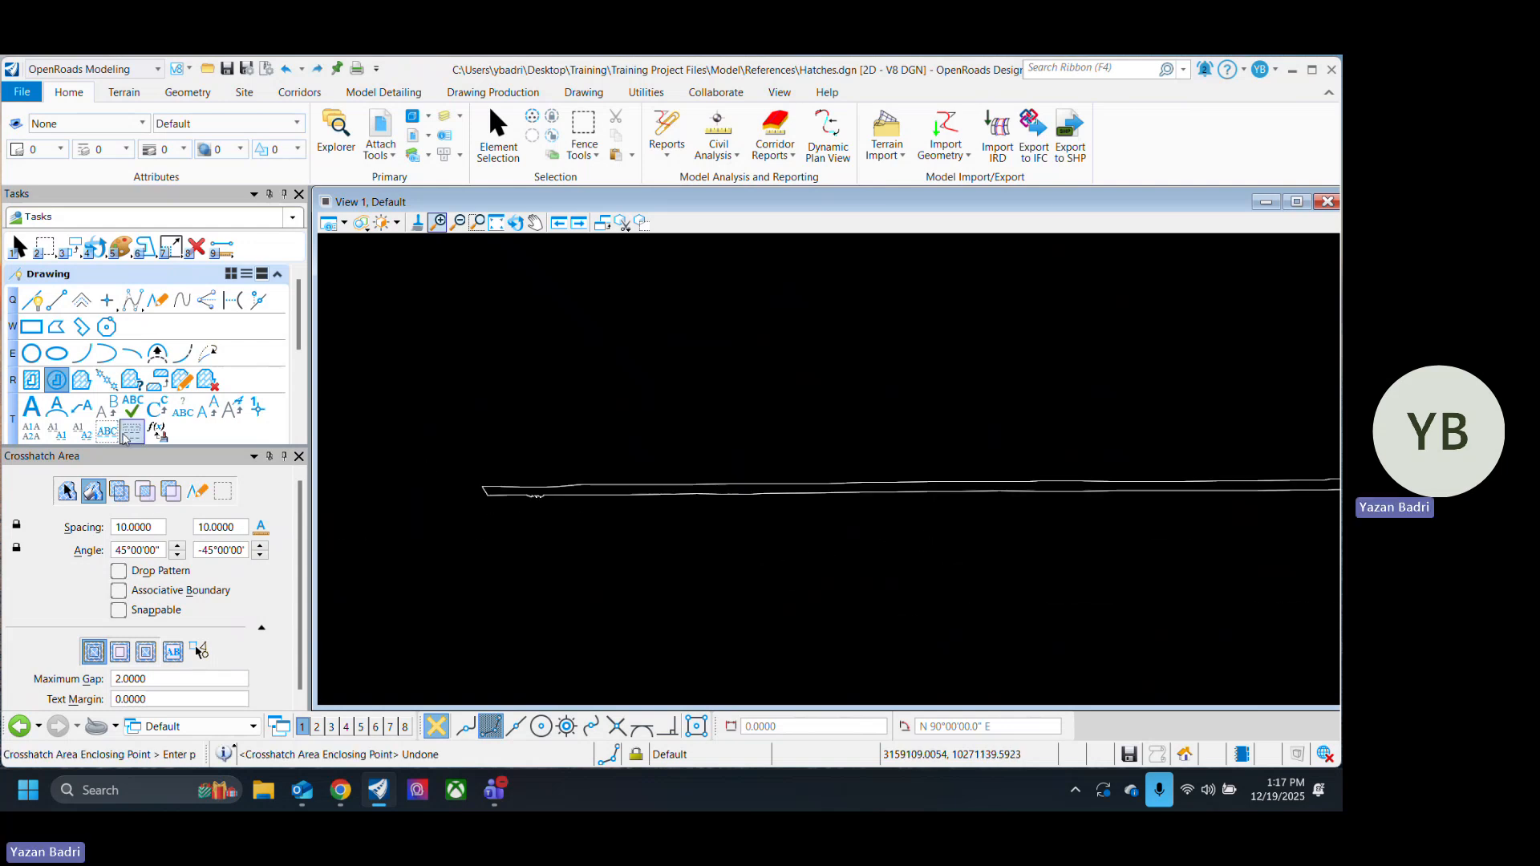
Step: Start an area pattern defined from a cell and open the file selection for attaching a cell library
click(80, 381)
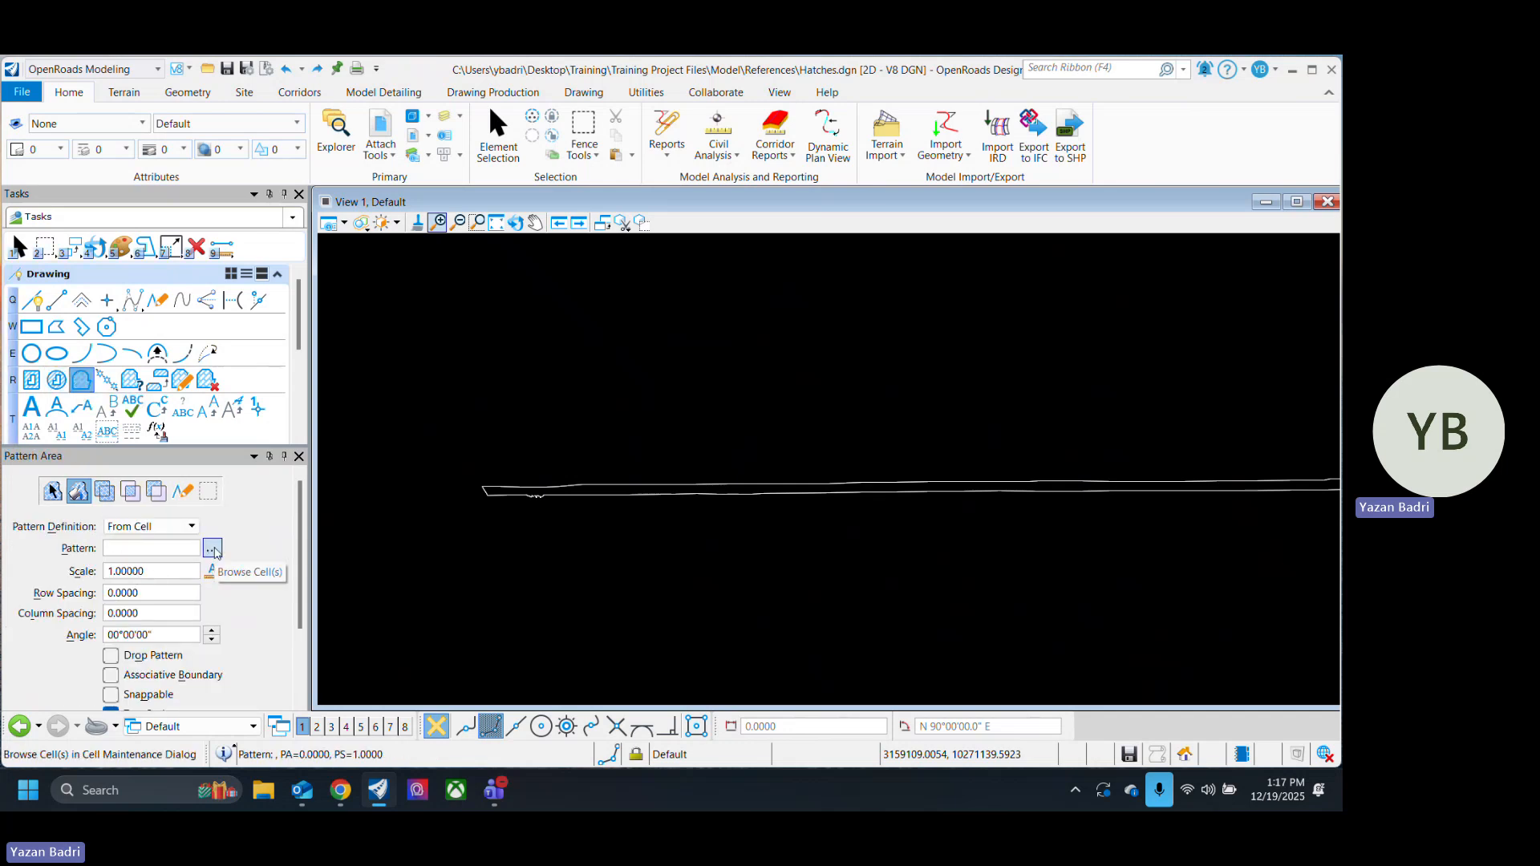
click(212, 550)
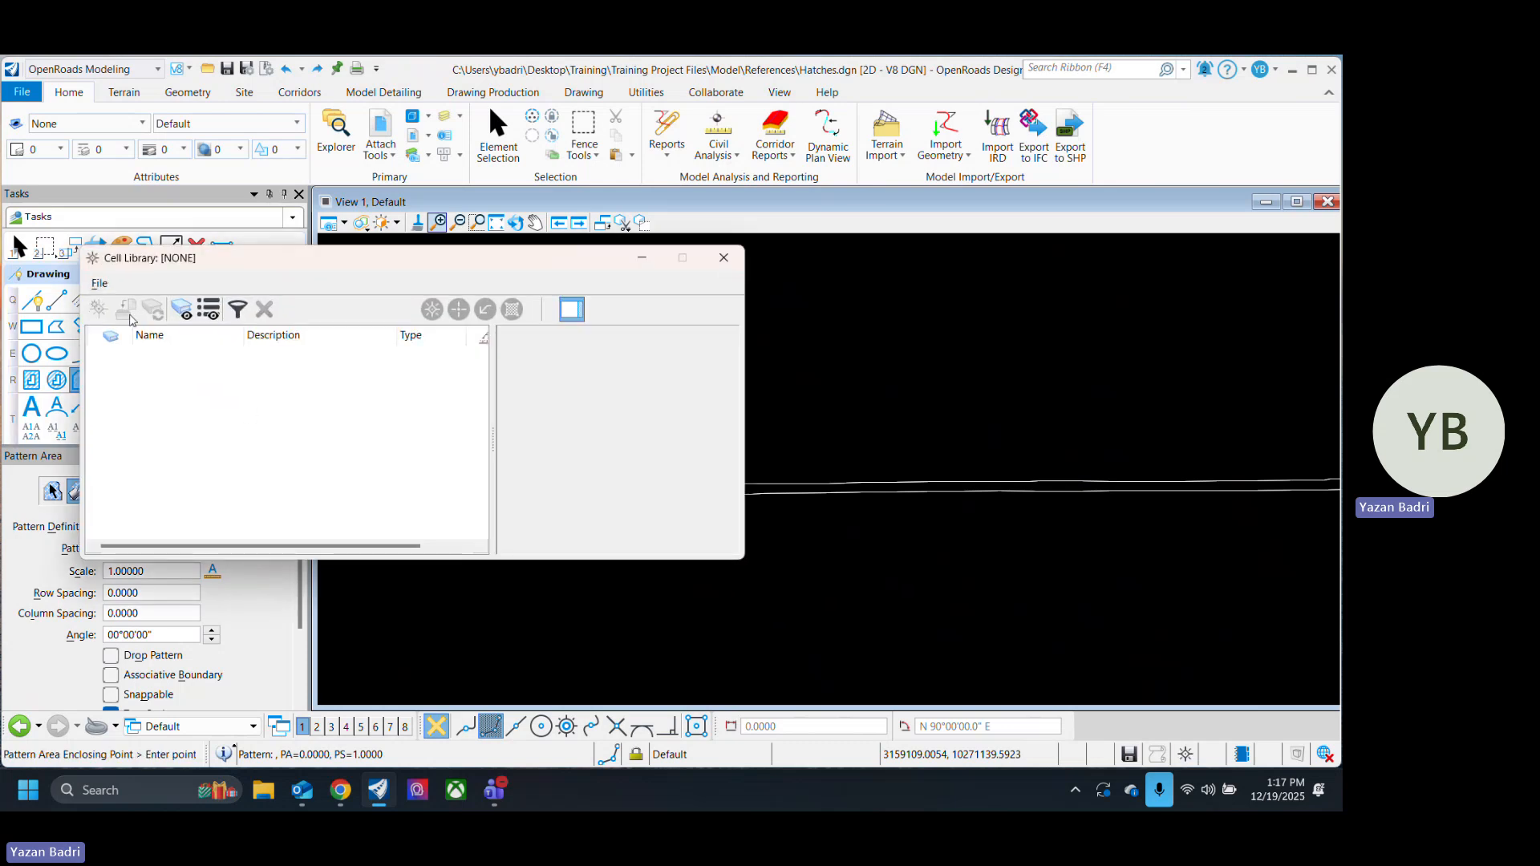
click(99, 283)
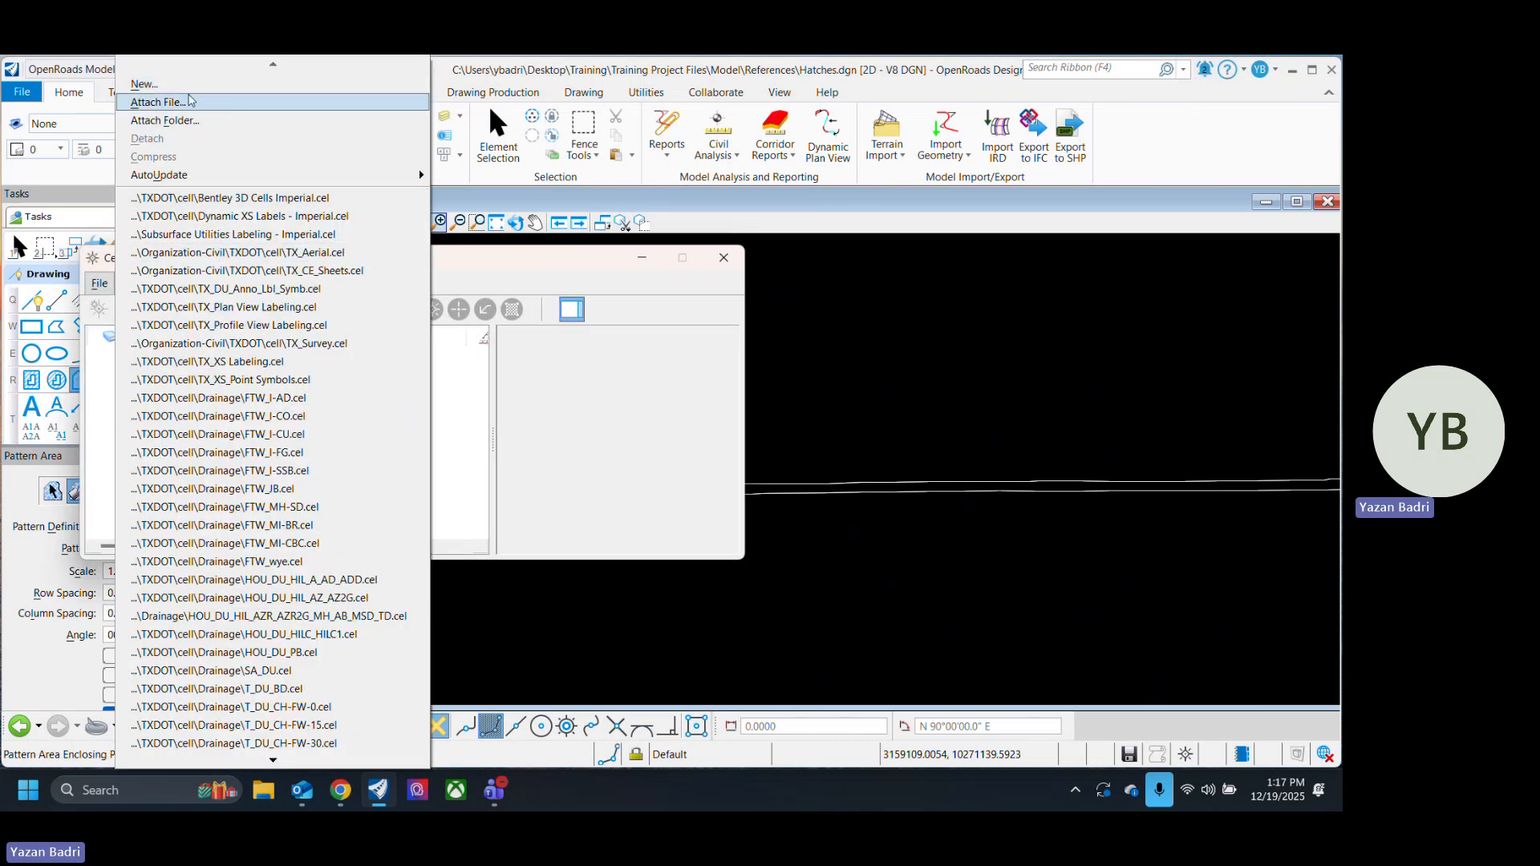
click(192, 102)
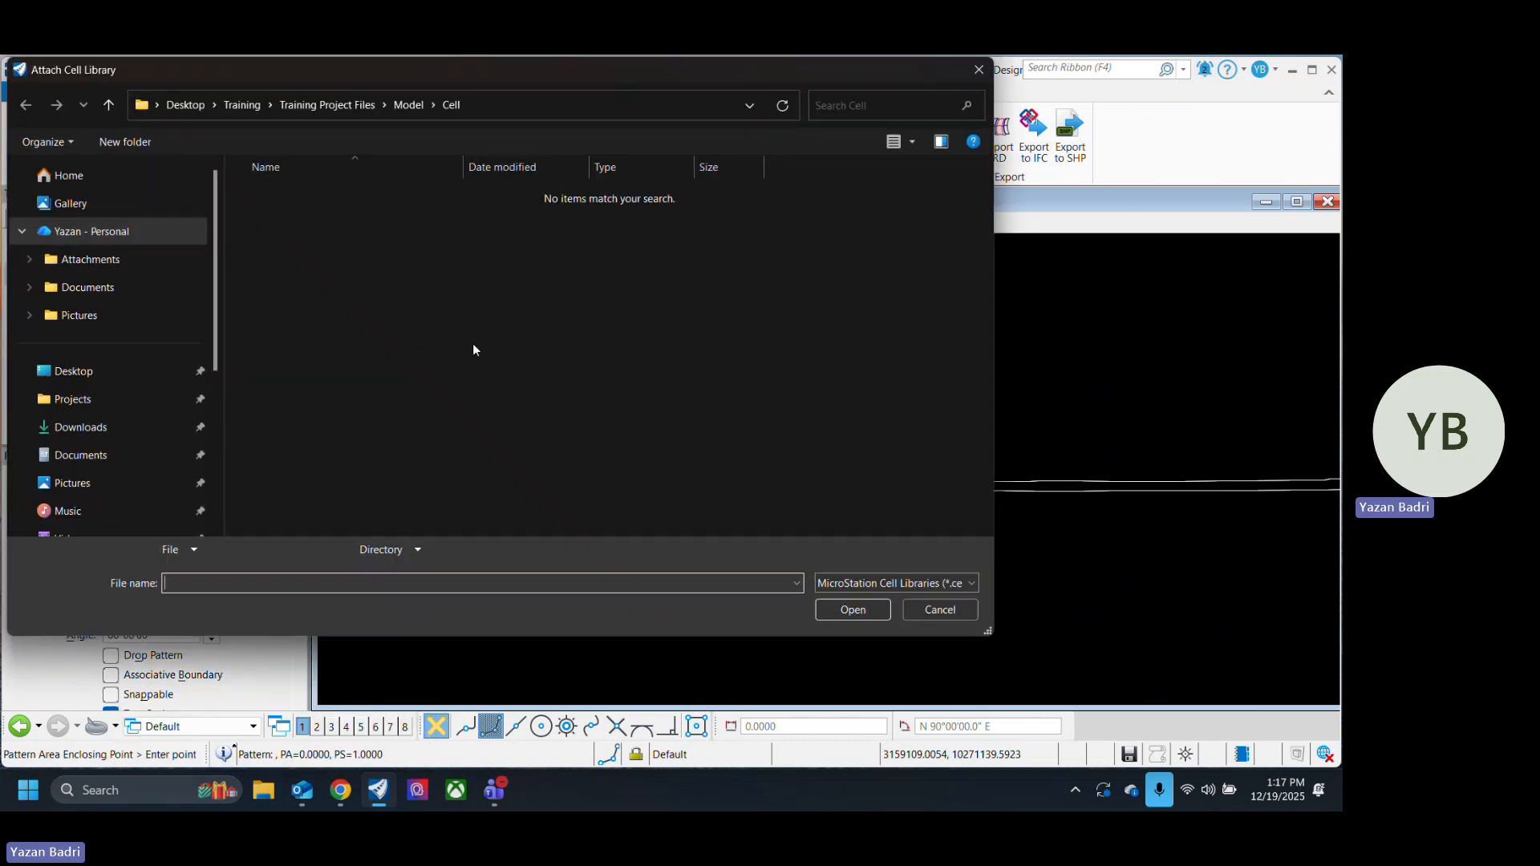
Step: Browse for a cell library in the Cell folder under C:\TxDOT\CONNECT_10.12\Organization-Civil\TXDOT
scroll(113, 457, down, 3)
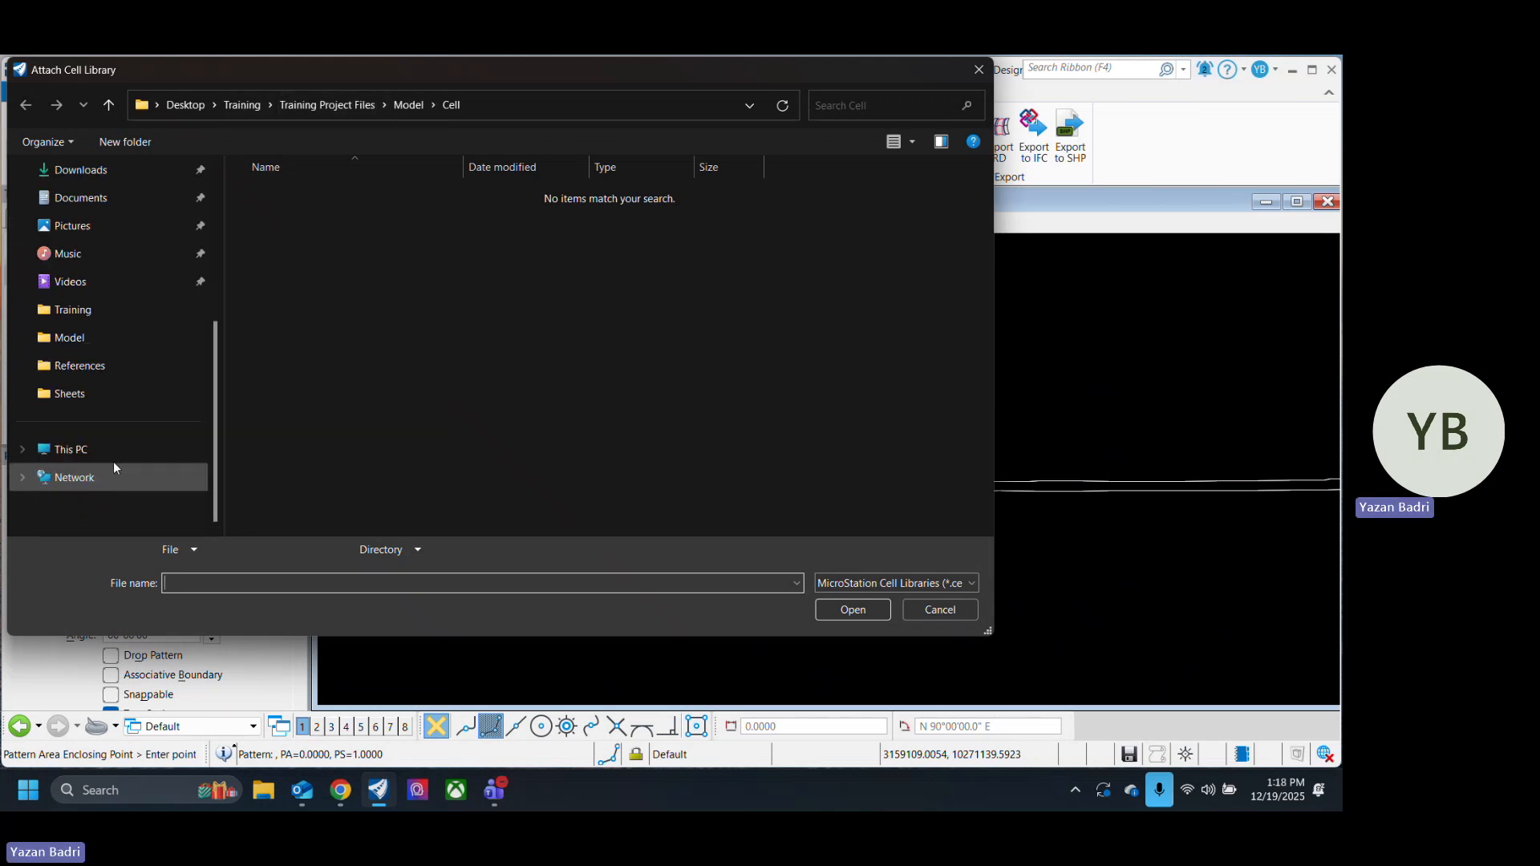
click(124, 447)
double_click(313, 210)
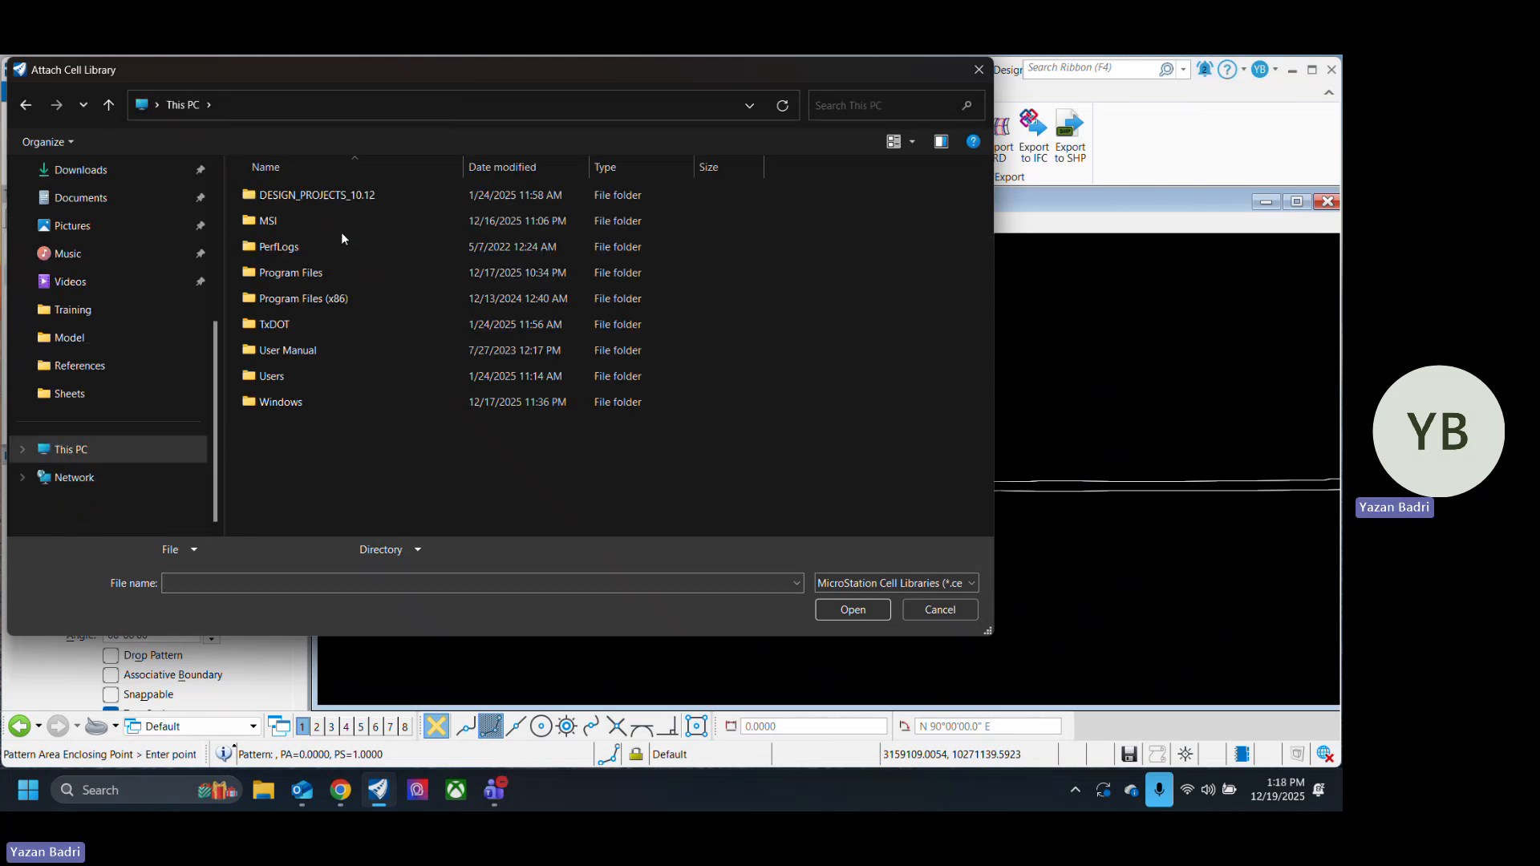
double_click(306, 327)
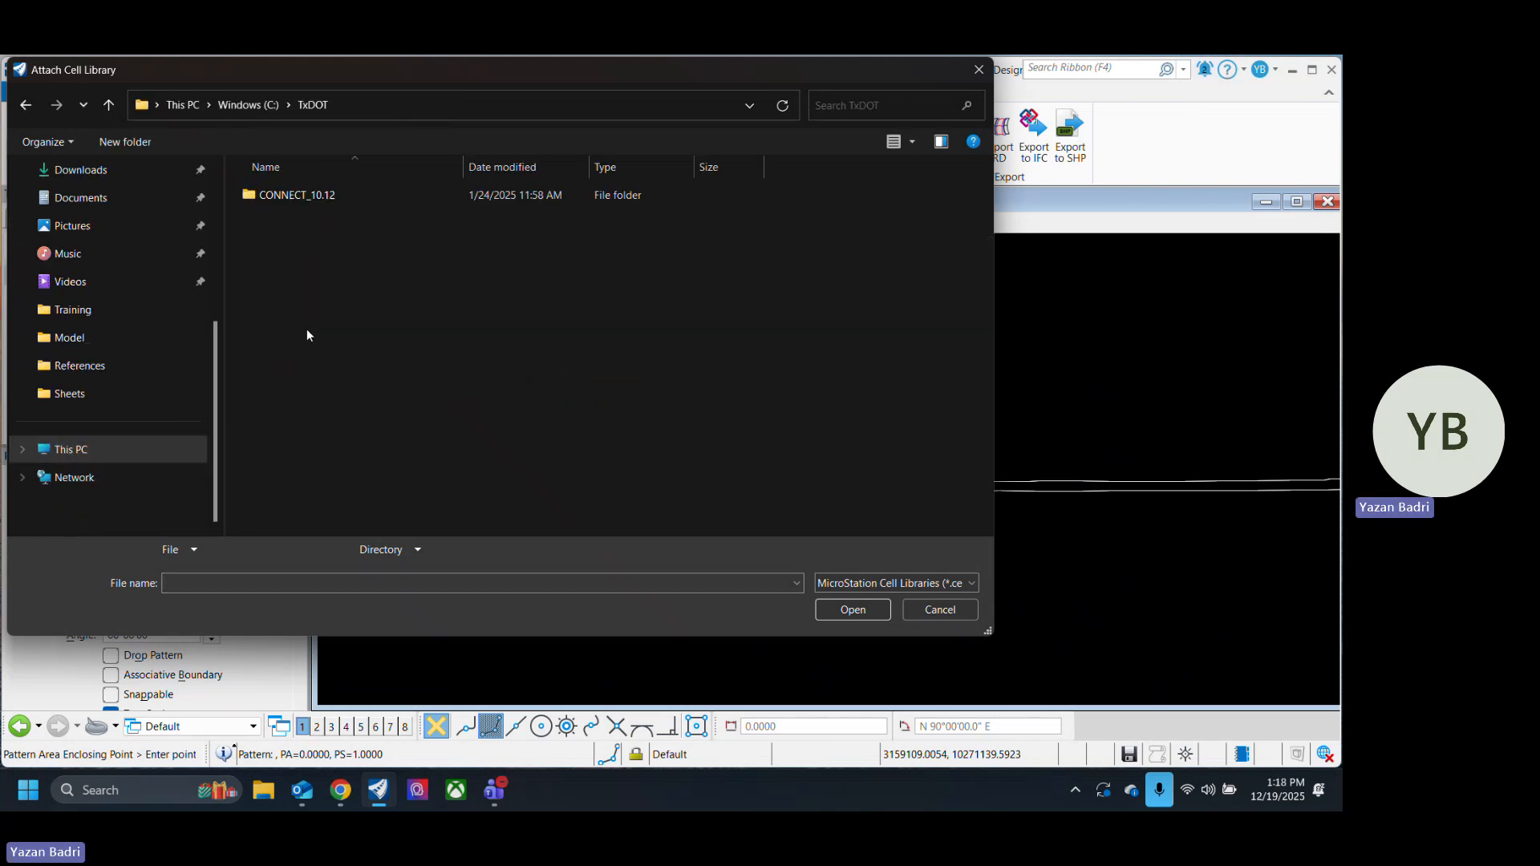
double_click(317, 197)
double_click(328, 196)
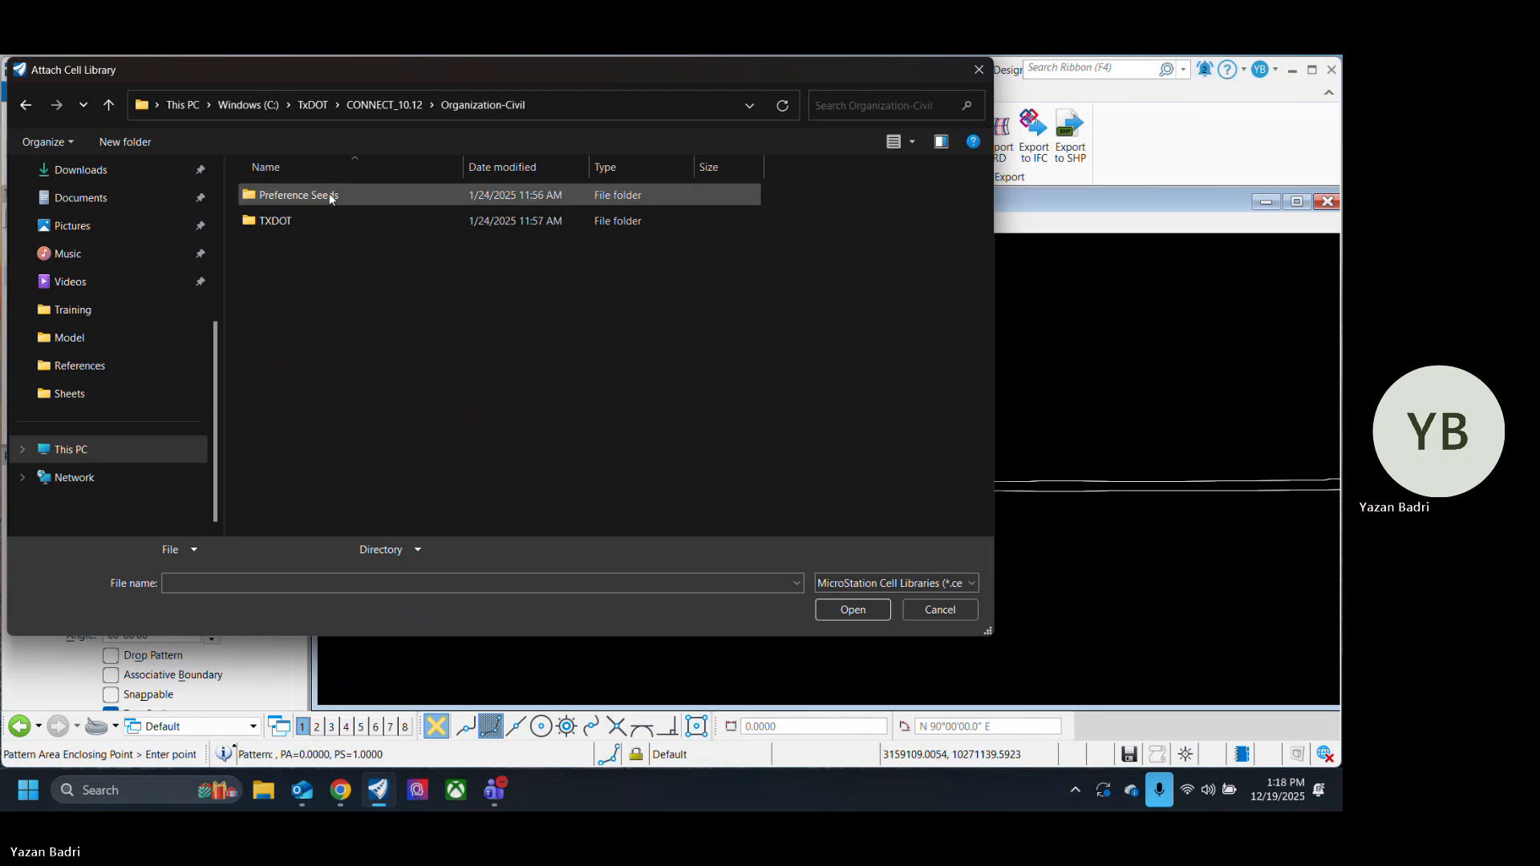
double_click(317, 218)
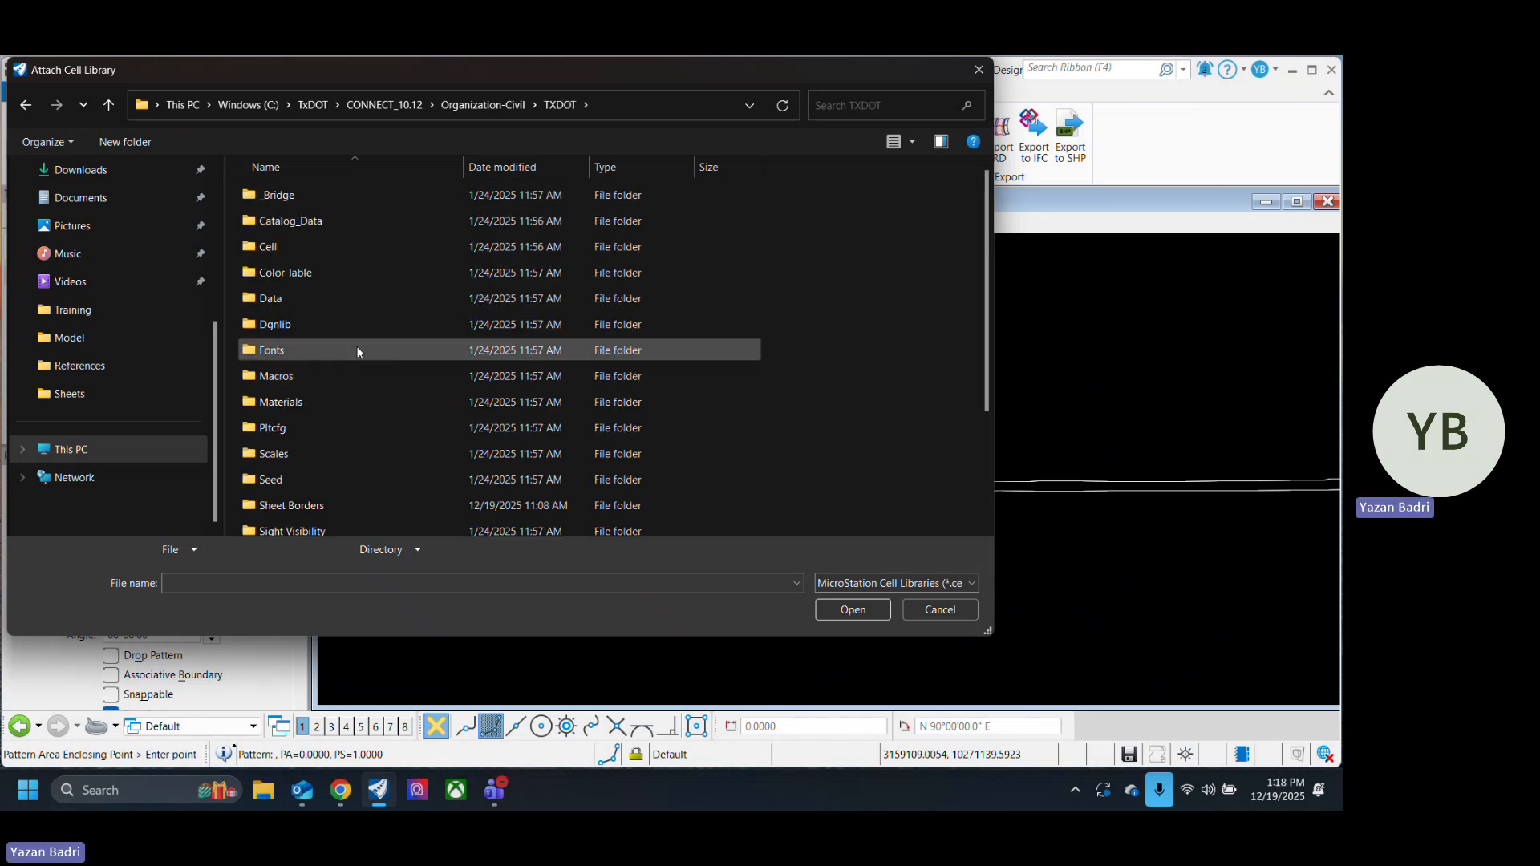
double_click(301, 247)
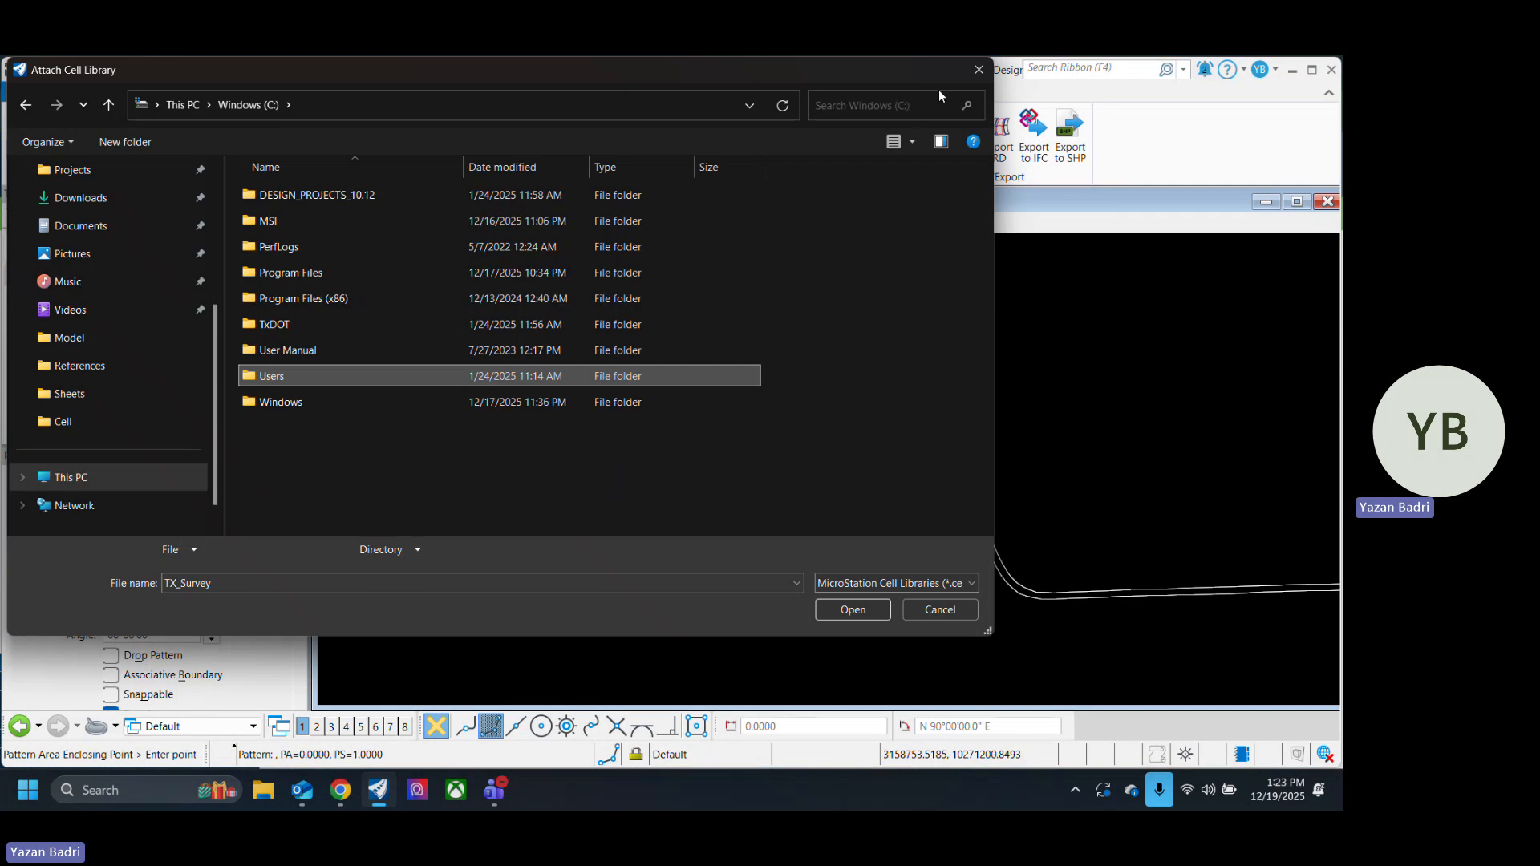
key(Return)
Step: Switch to the Chrome browser and search Google for "microstation pattern cell library download"
click(344, 798)
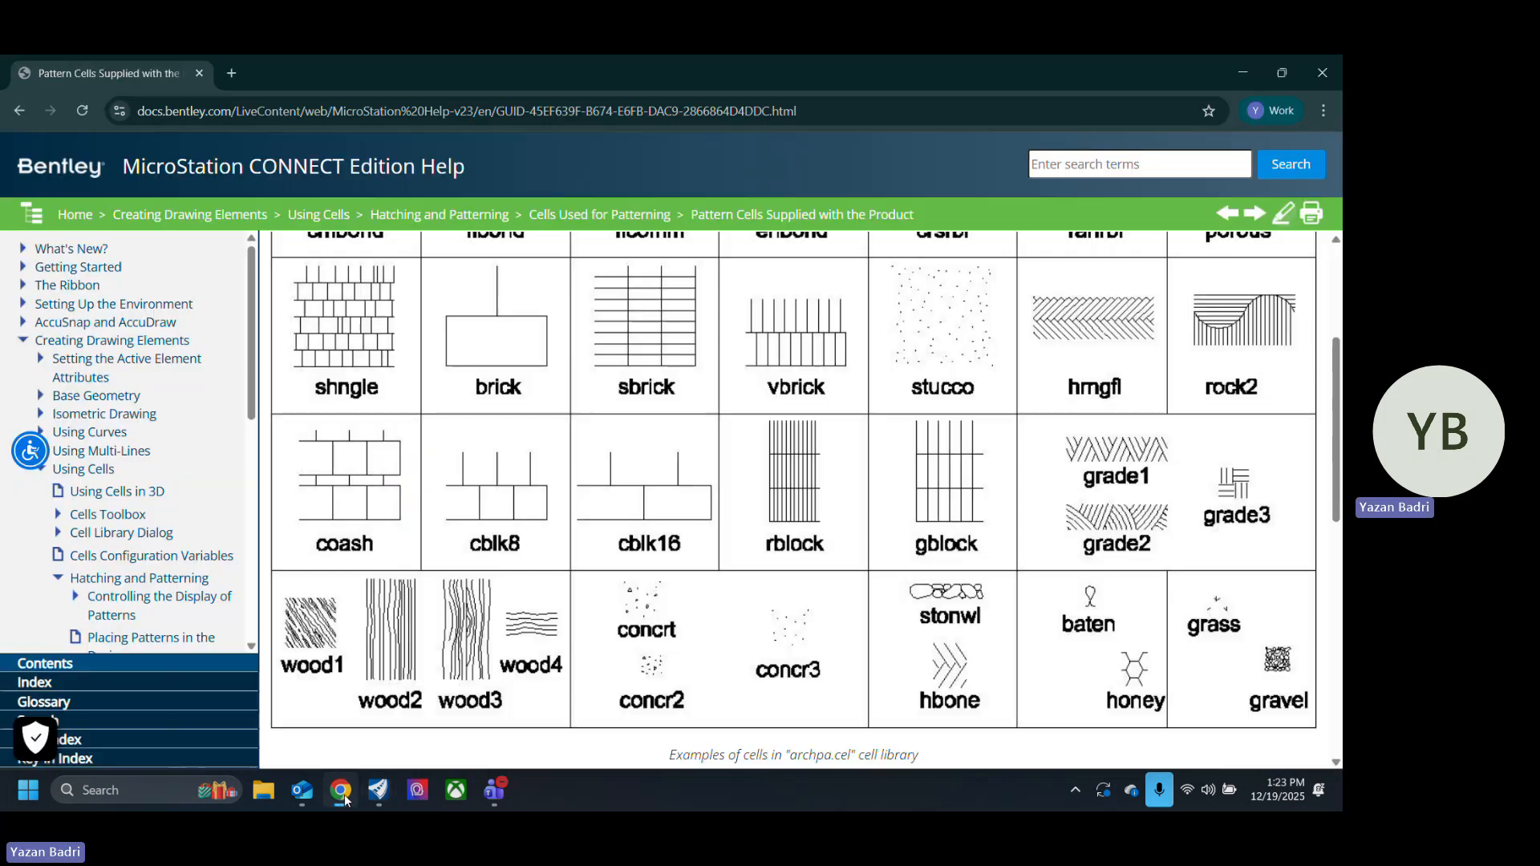
click(18, 113)
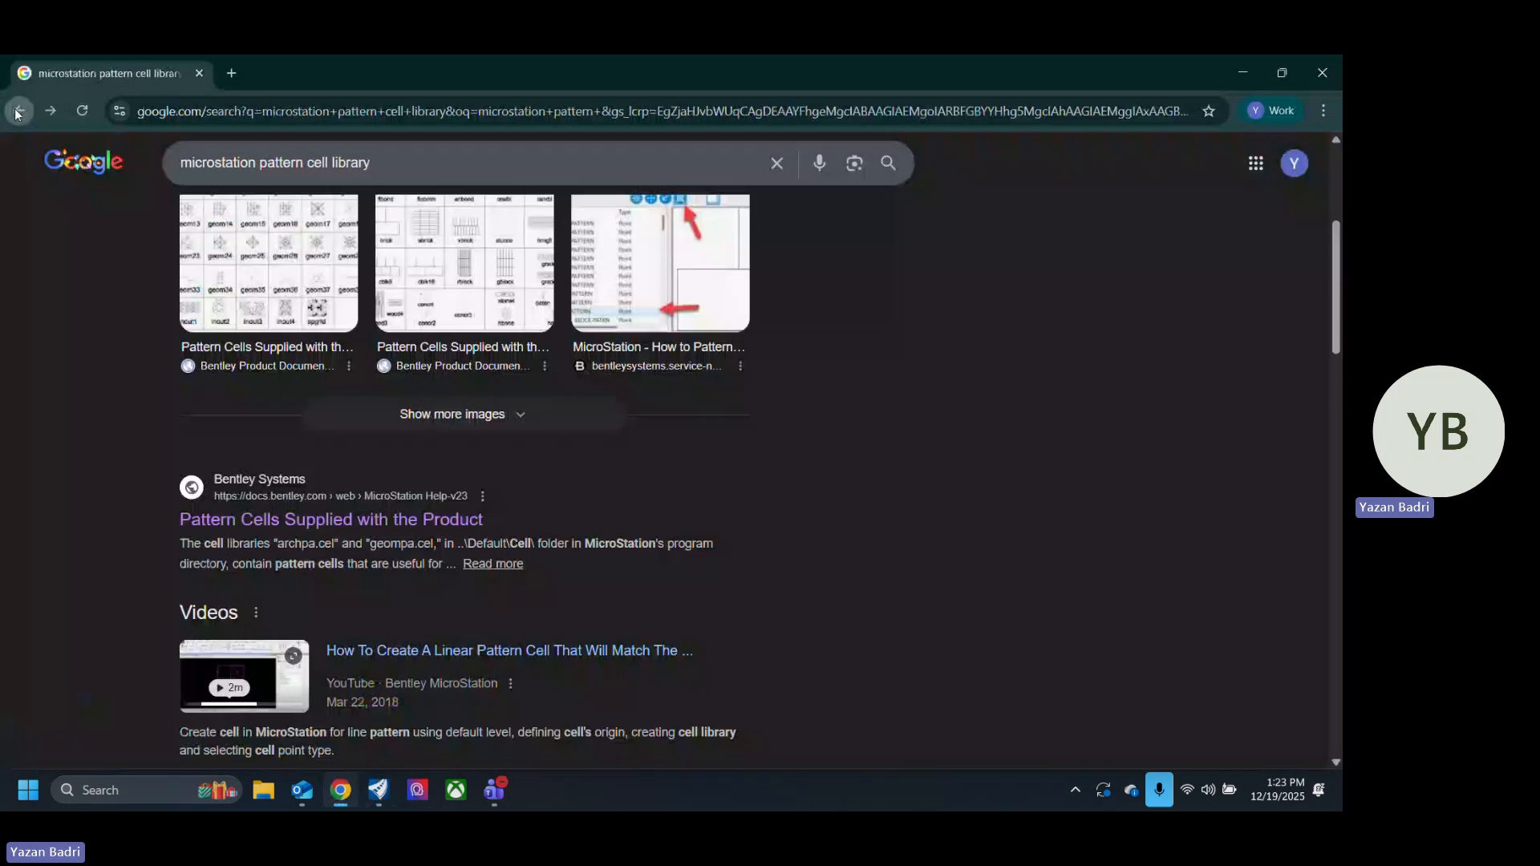
click(403, 163)
text(downl)
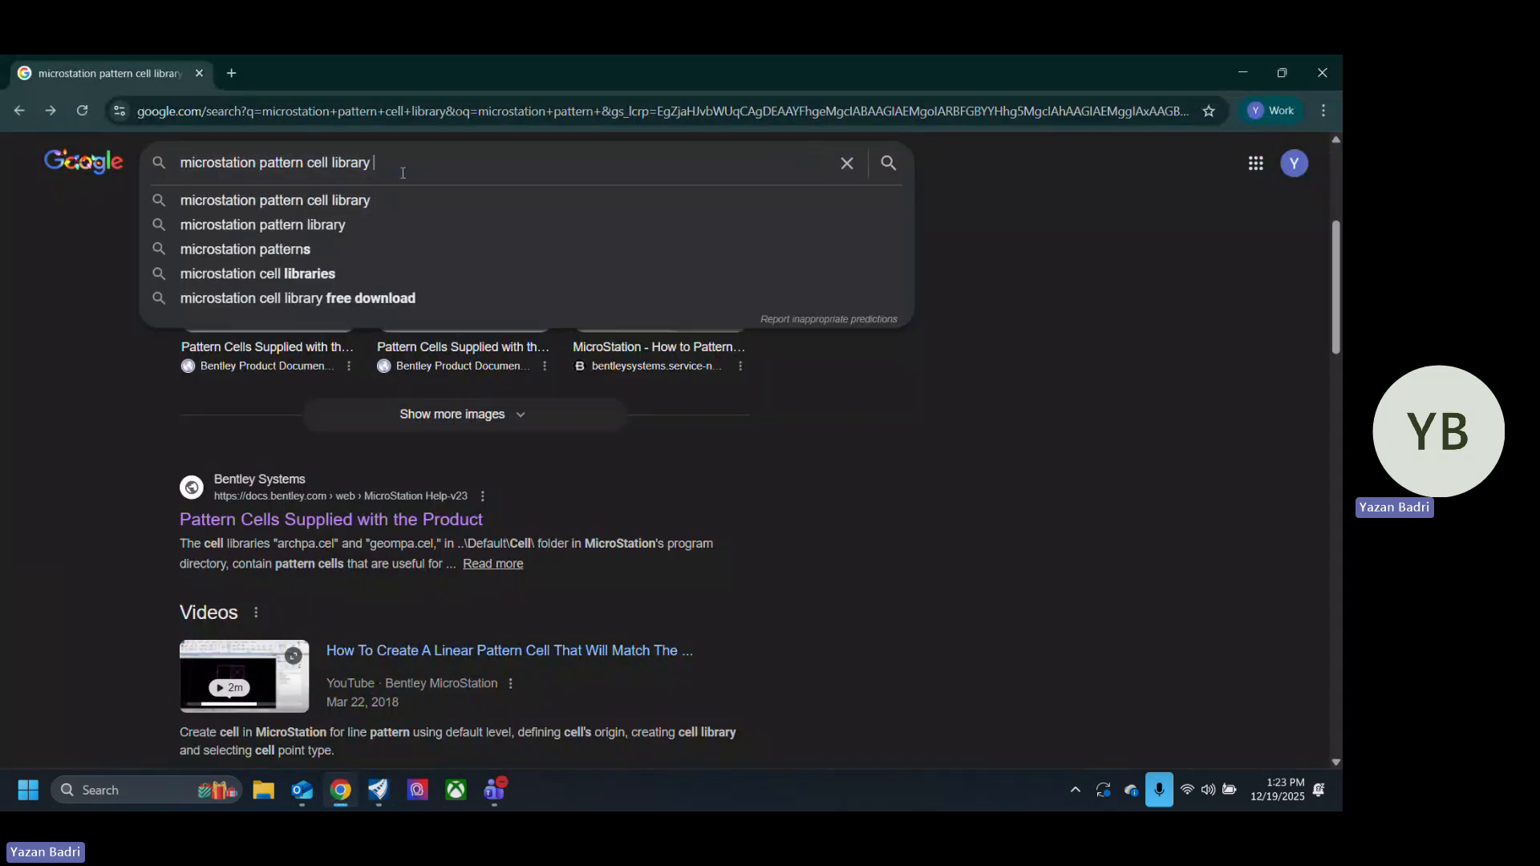
text(oad)
key(Return)
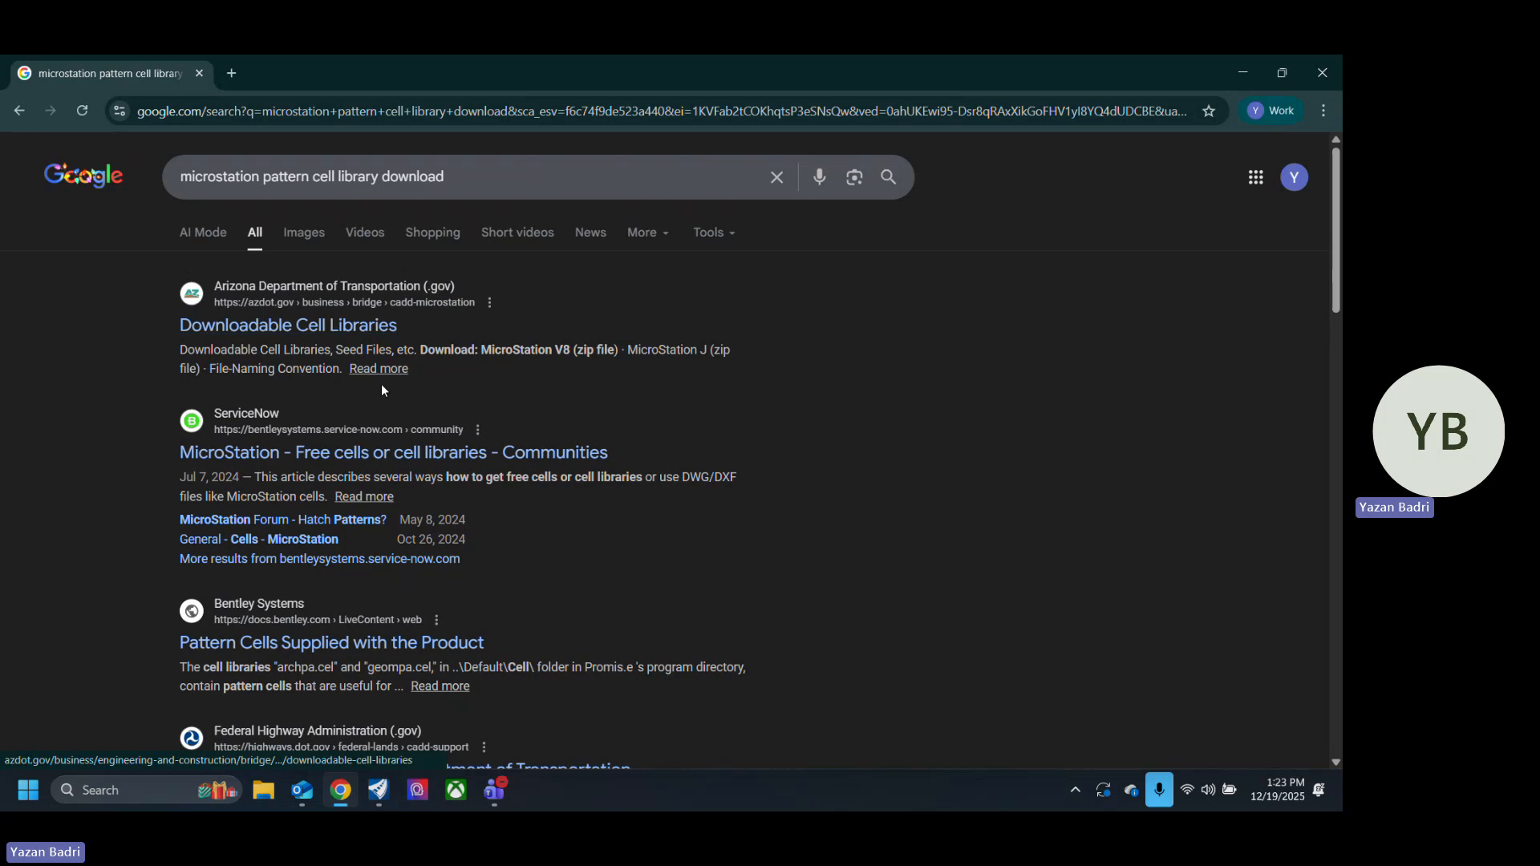
Step: Open the MicroStation article on free cells or cell libraries and read through its download options
click(474, 454)
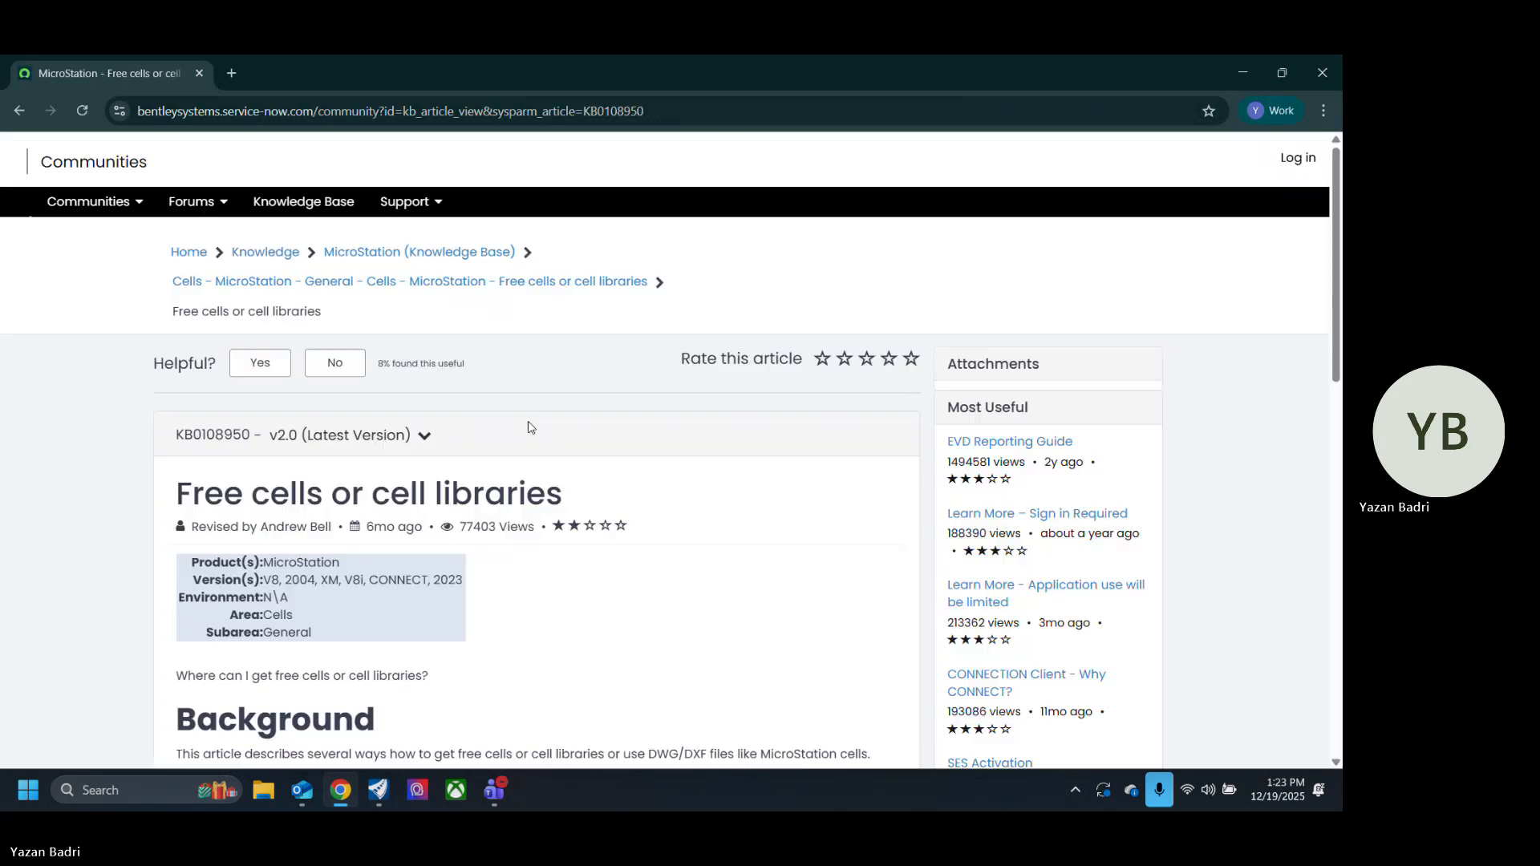
scroll(68, 590, down, 12)
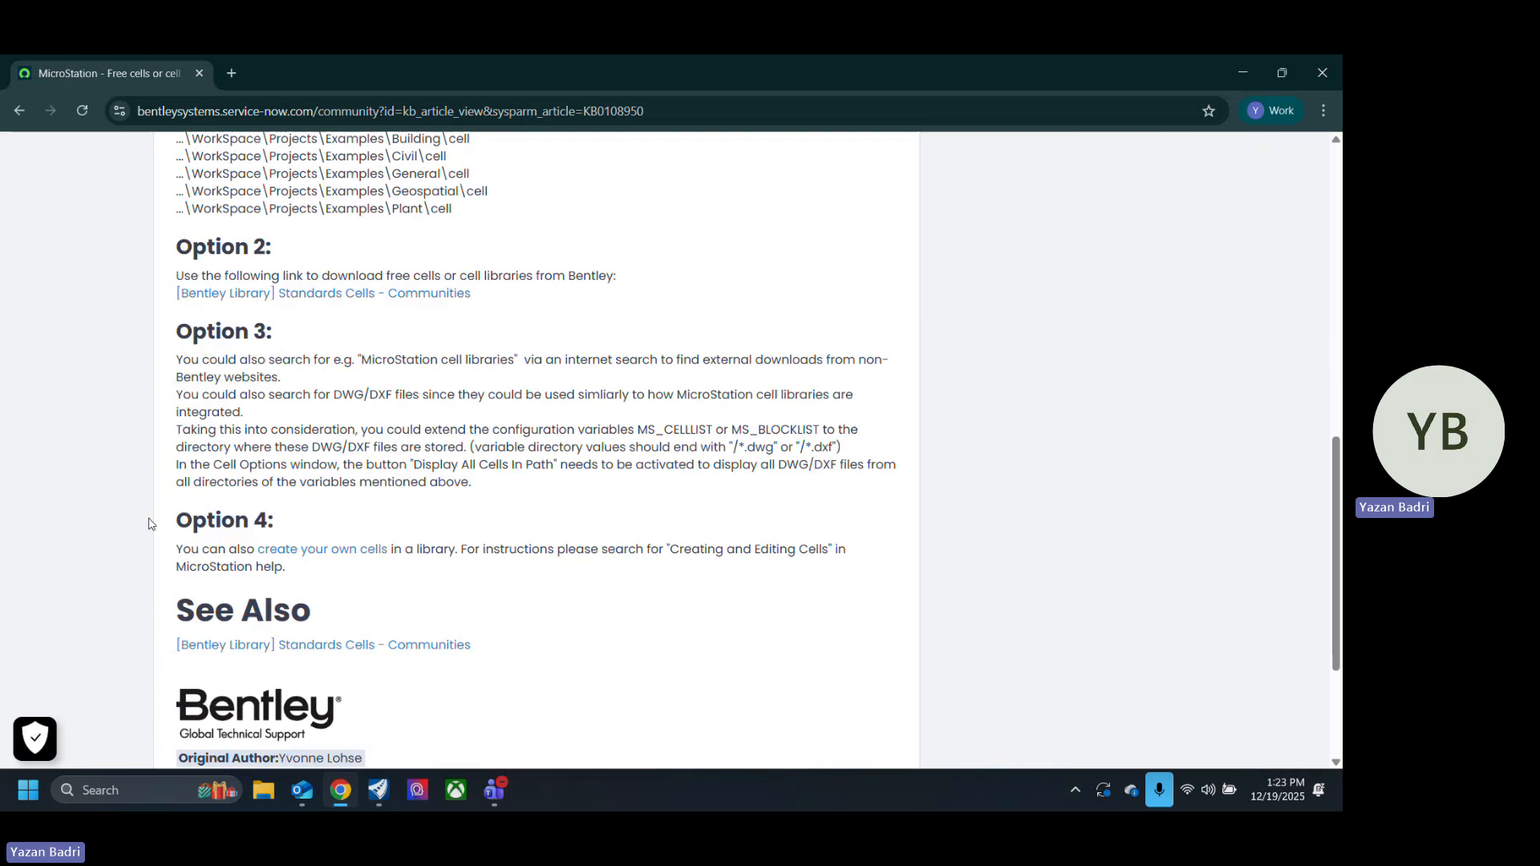
scroll(165, 528, down, 3)
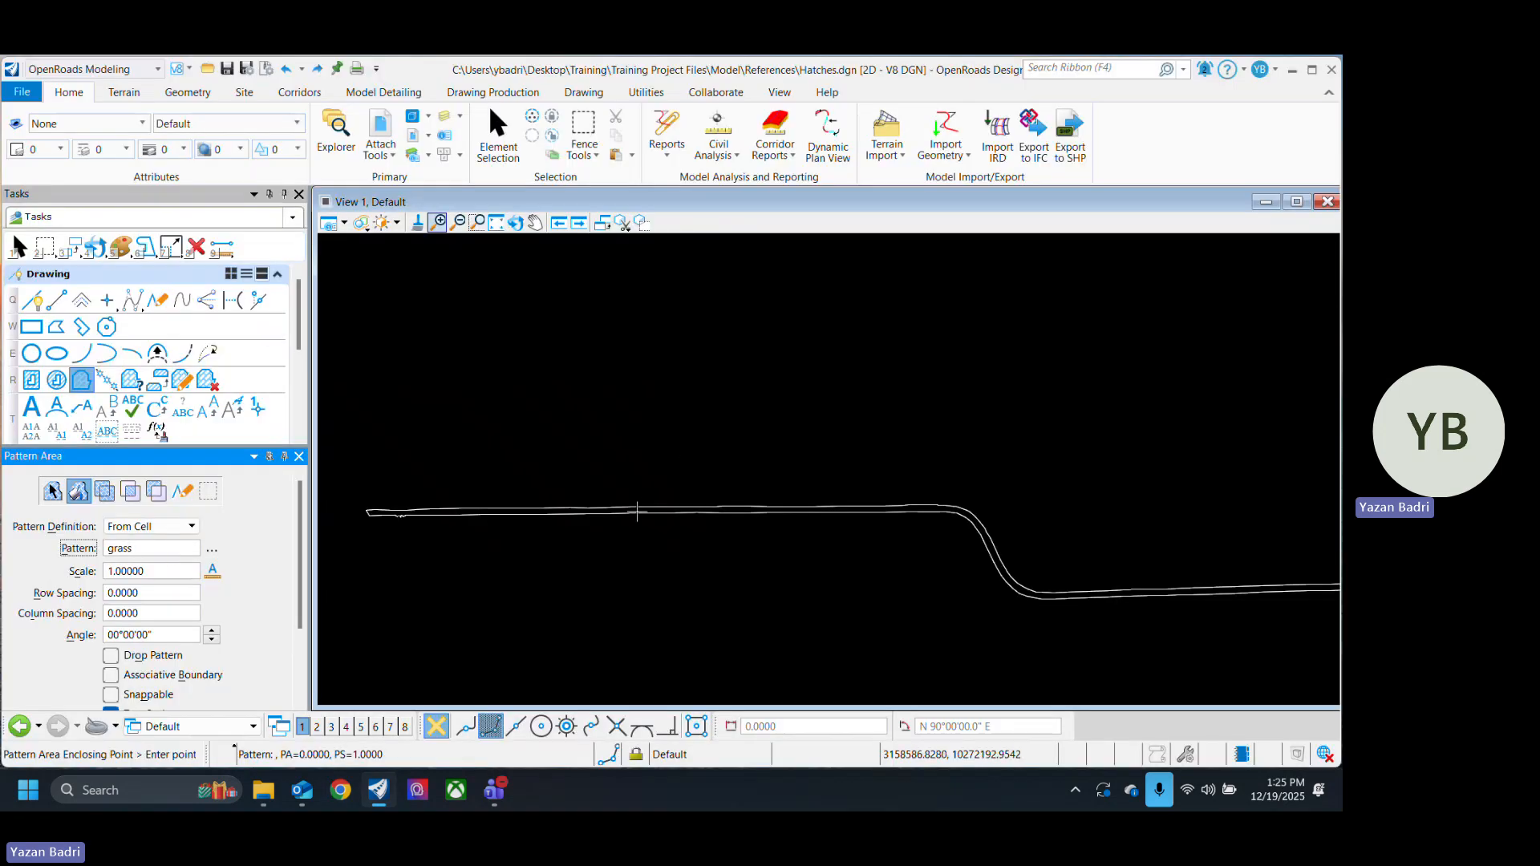
Step: Try to fill the closed road shape with the grass cell pattern at scale 1
click(644, 511)
click(643, 511)
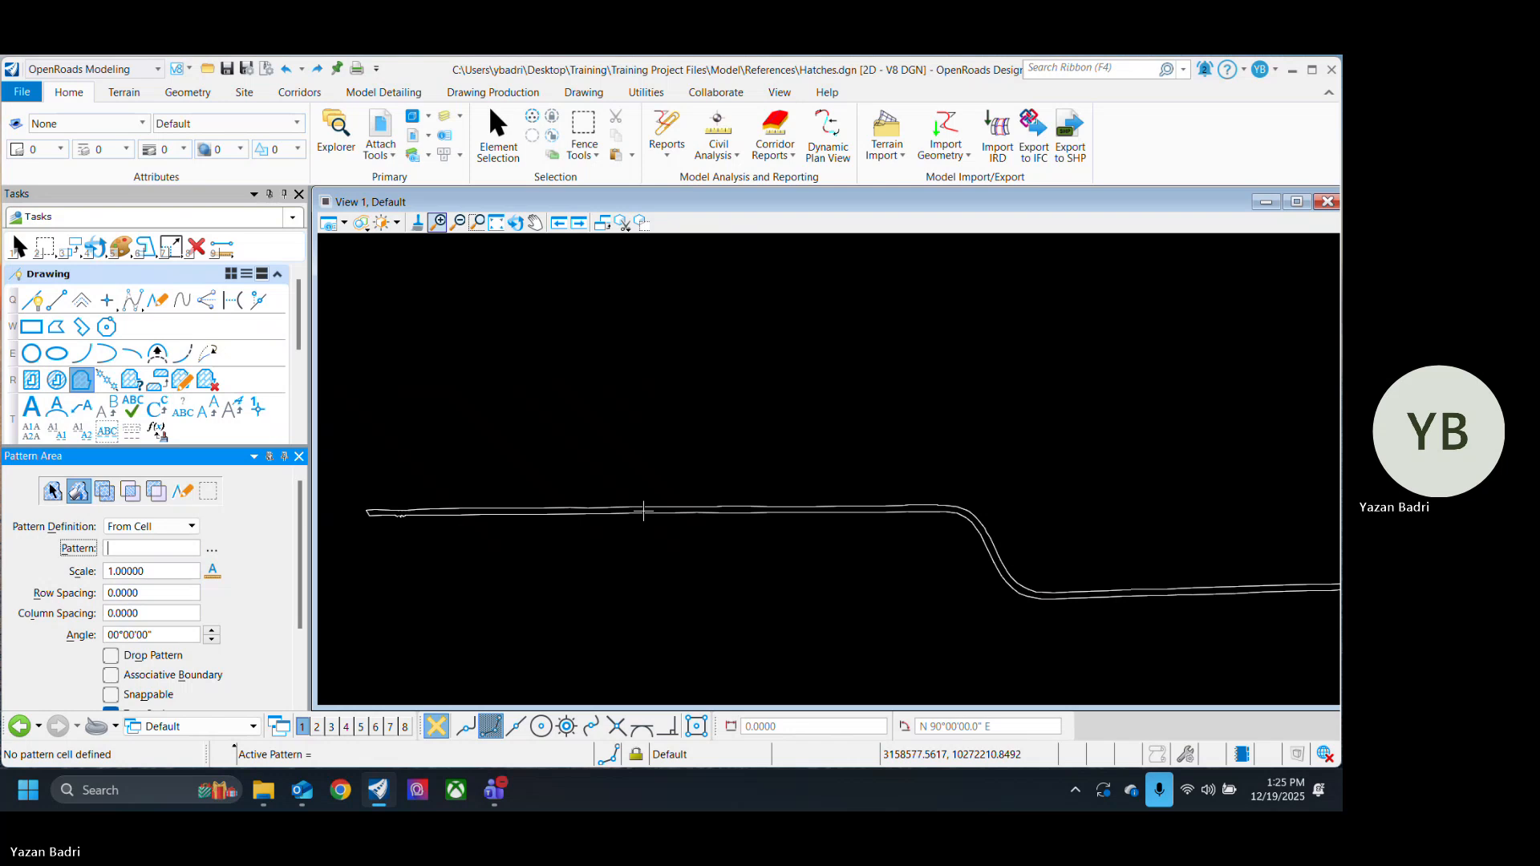
scroll(643, 511, up, 4)
click(144, 528)
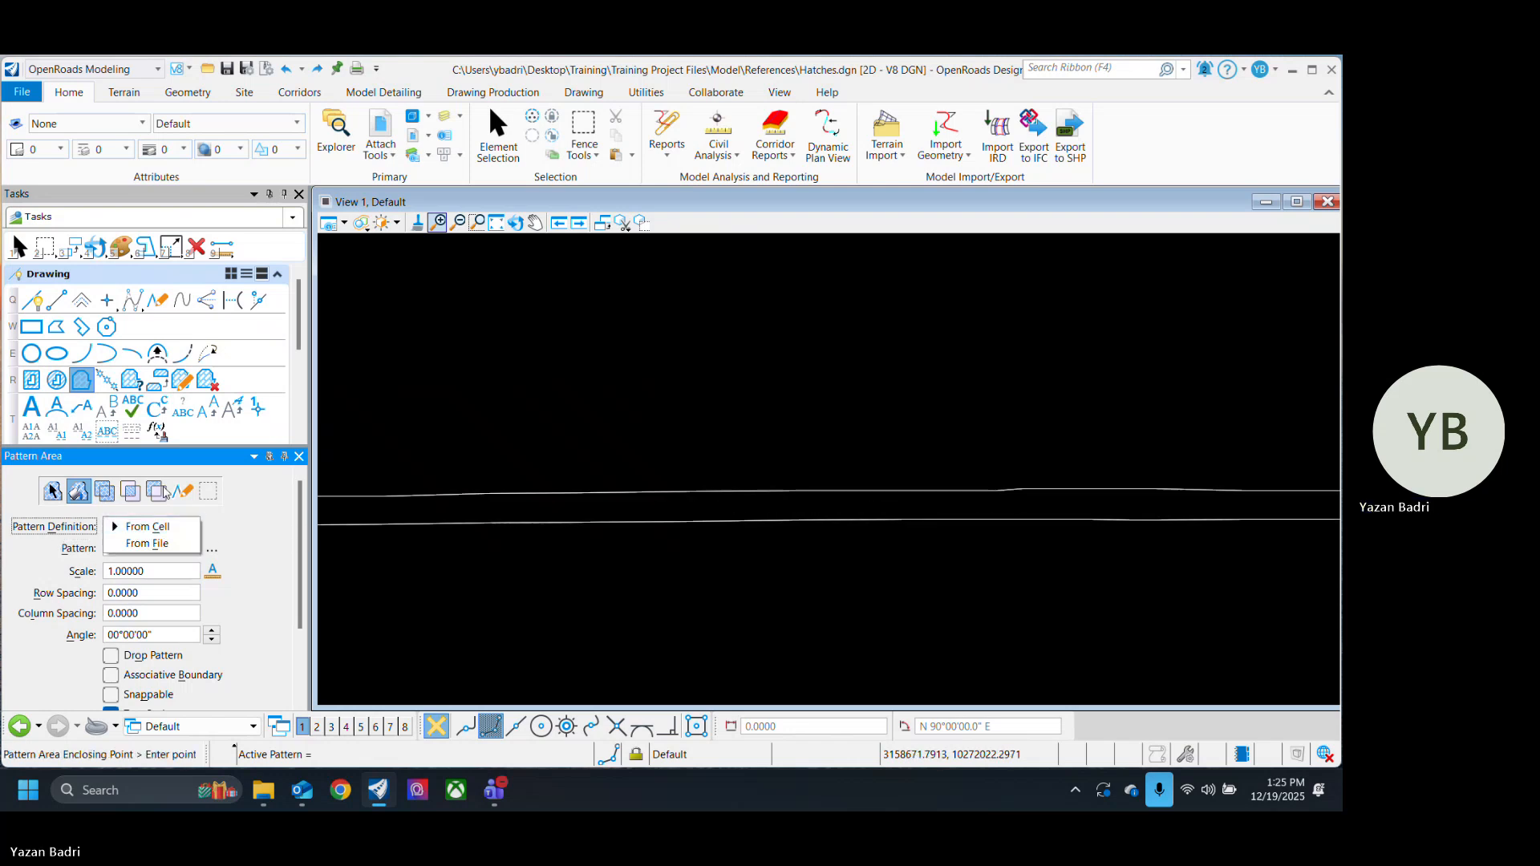
click(148, 543)
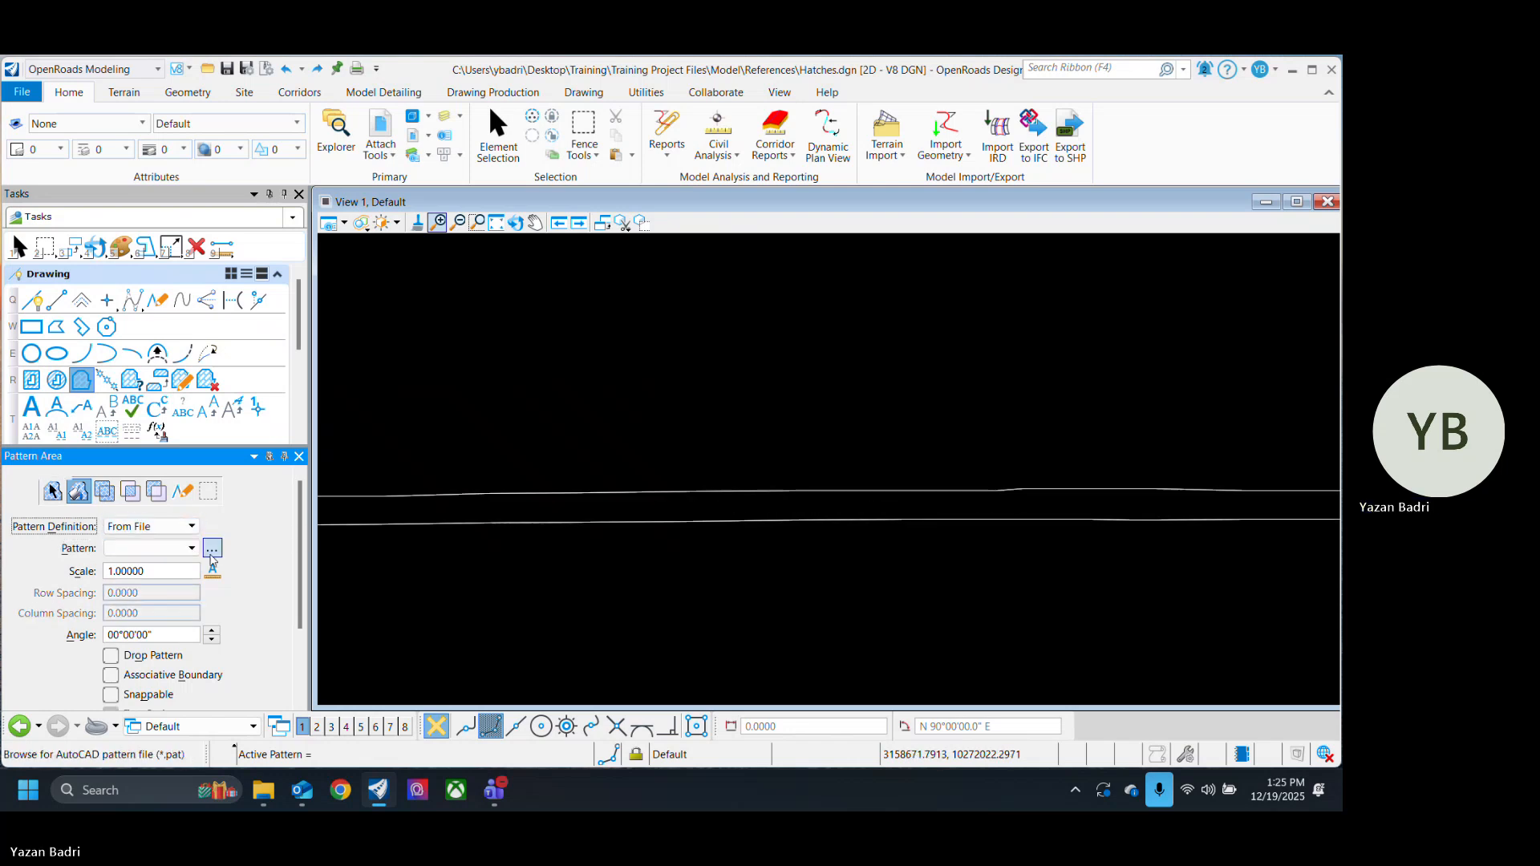
click(186, 549)
click(264, 545)
click(176, 530)
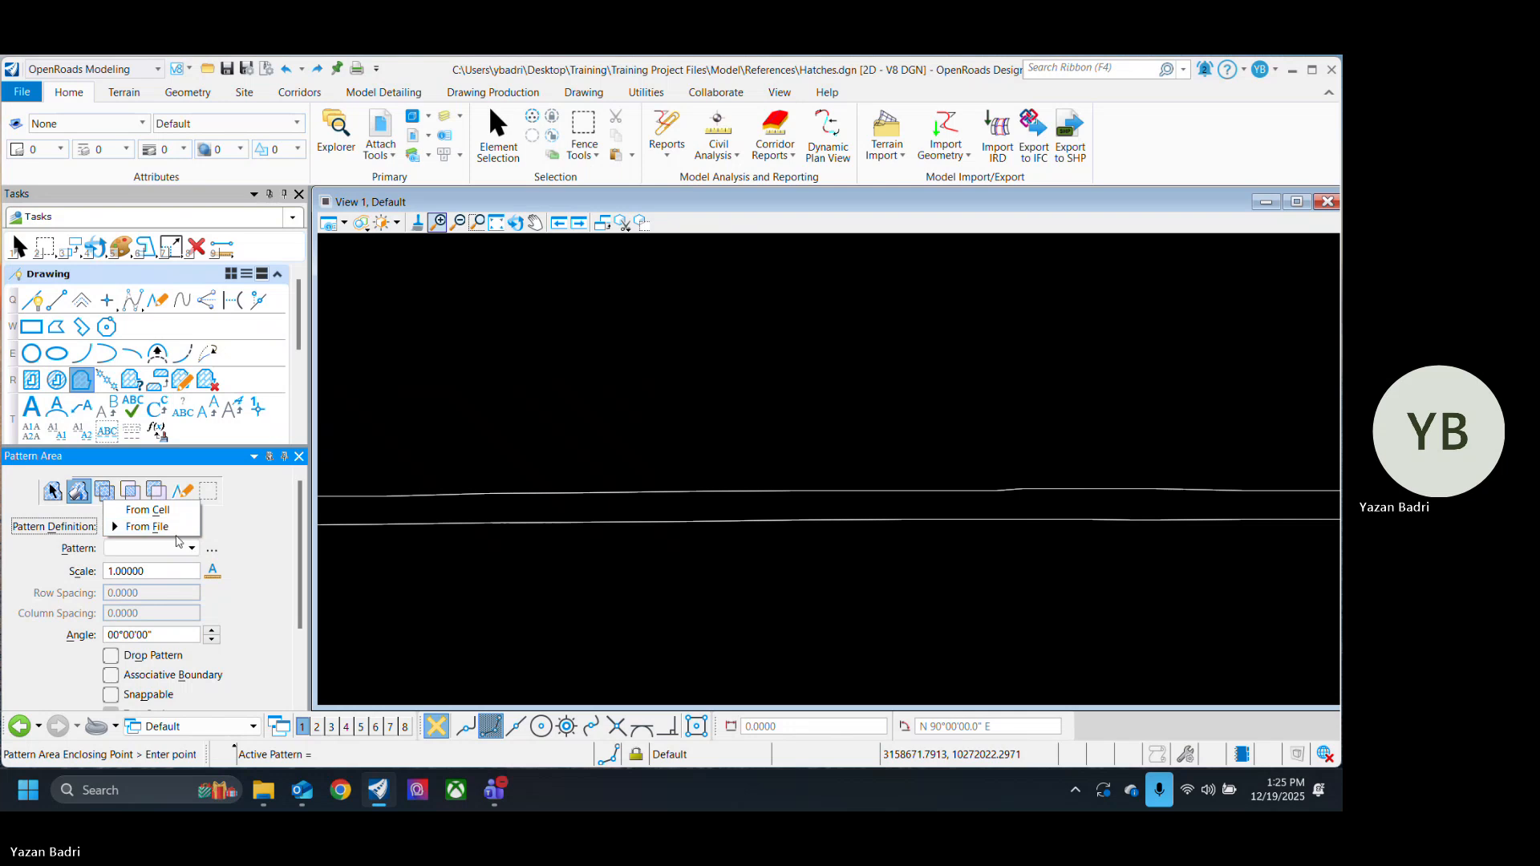
click(147, 510)
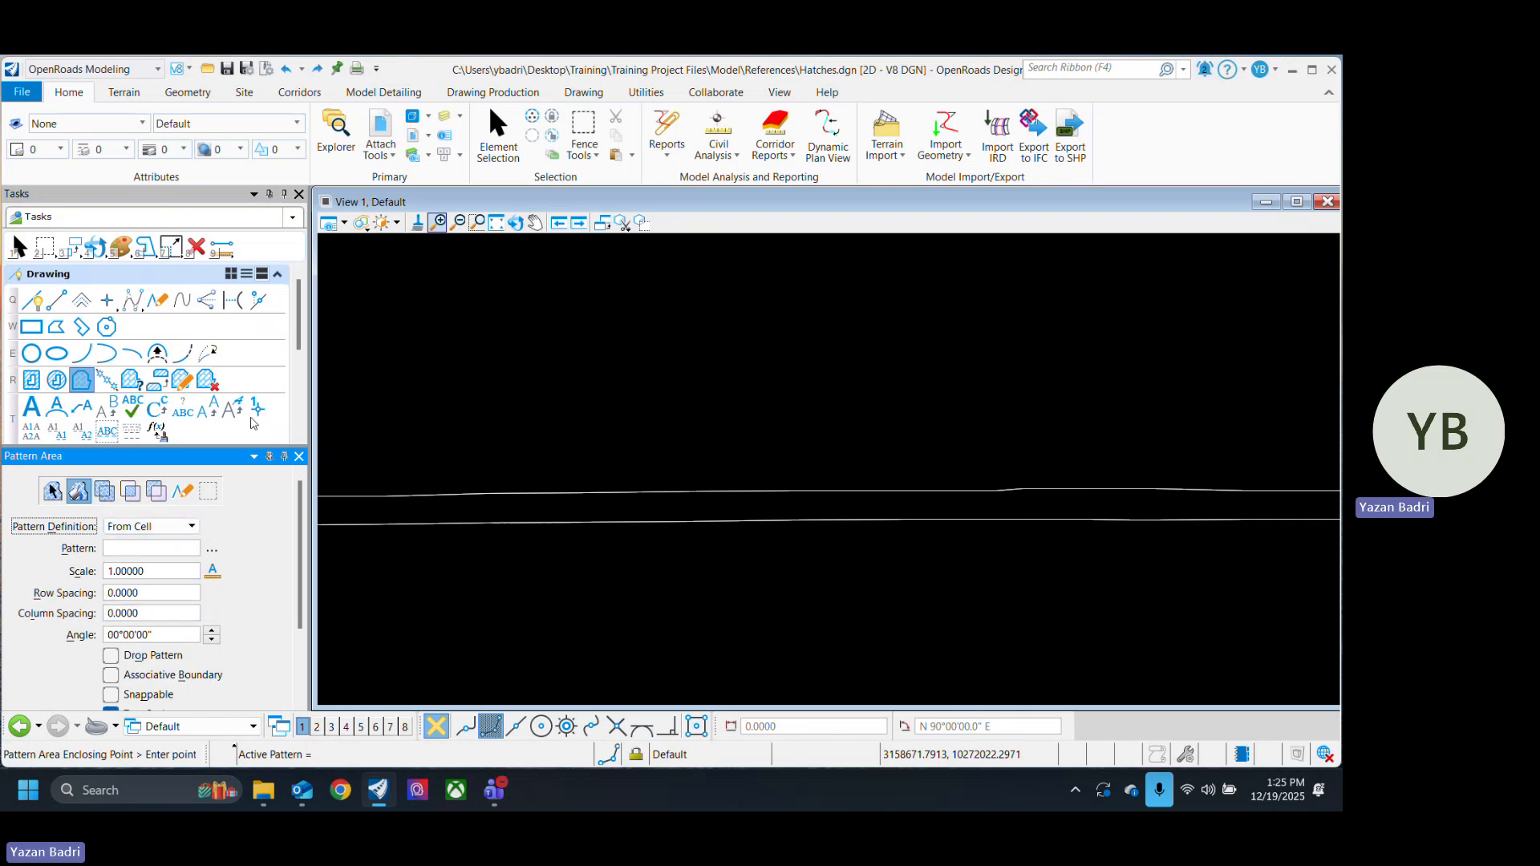
click(21, 248)
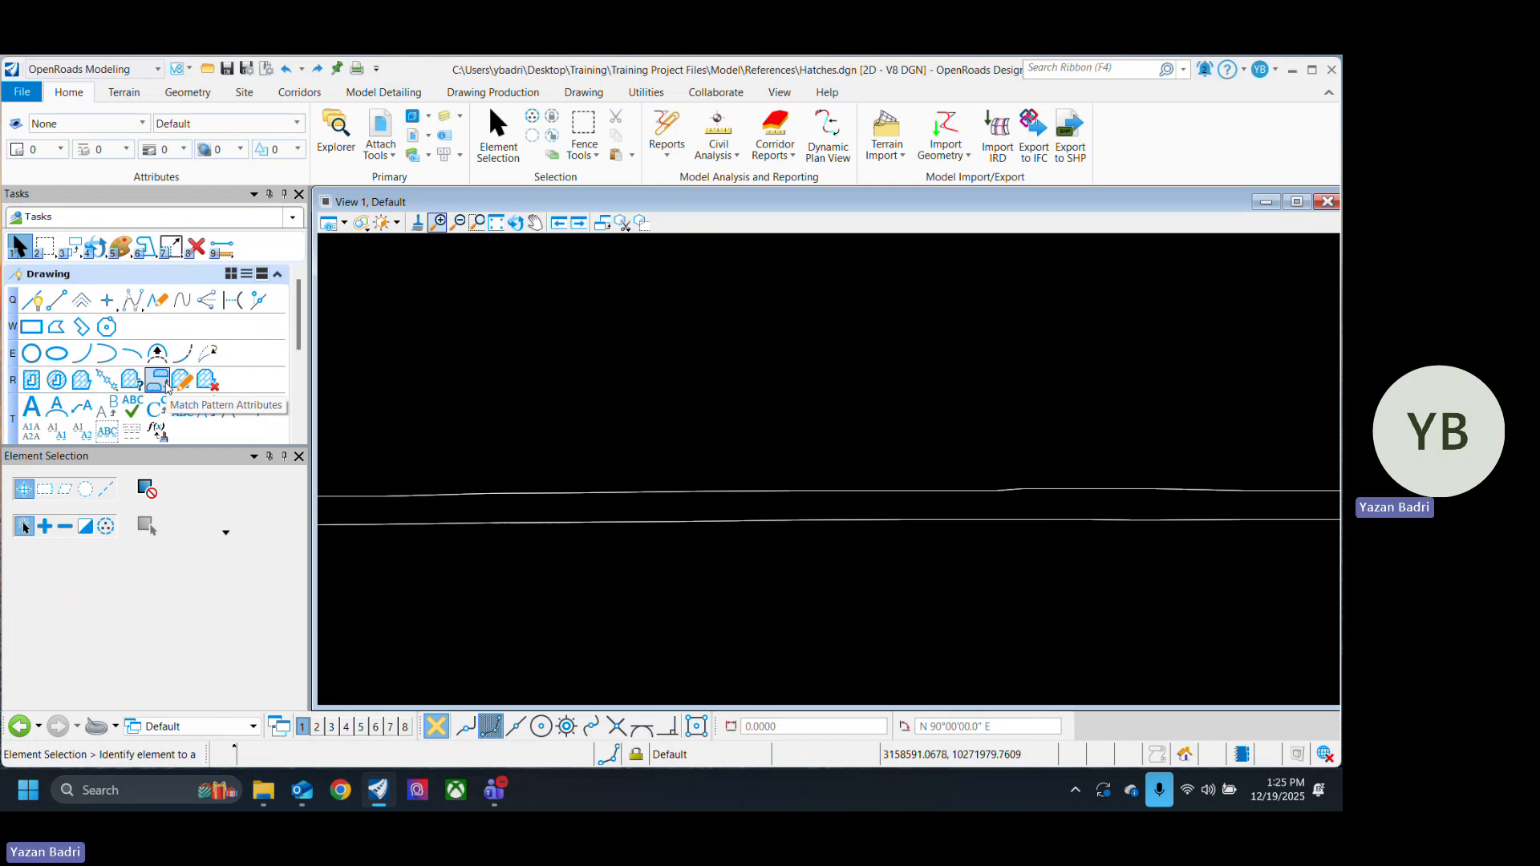
Step: Hatch the inside of the closed road shape with spacing 10 at a 45° angle and maximum gap 2
click(32, 379)
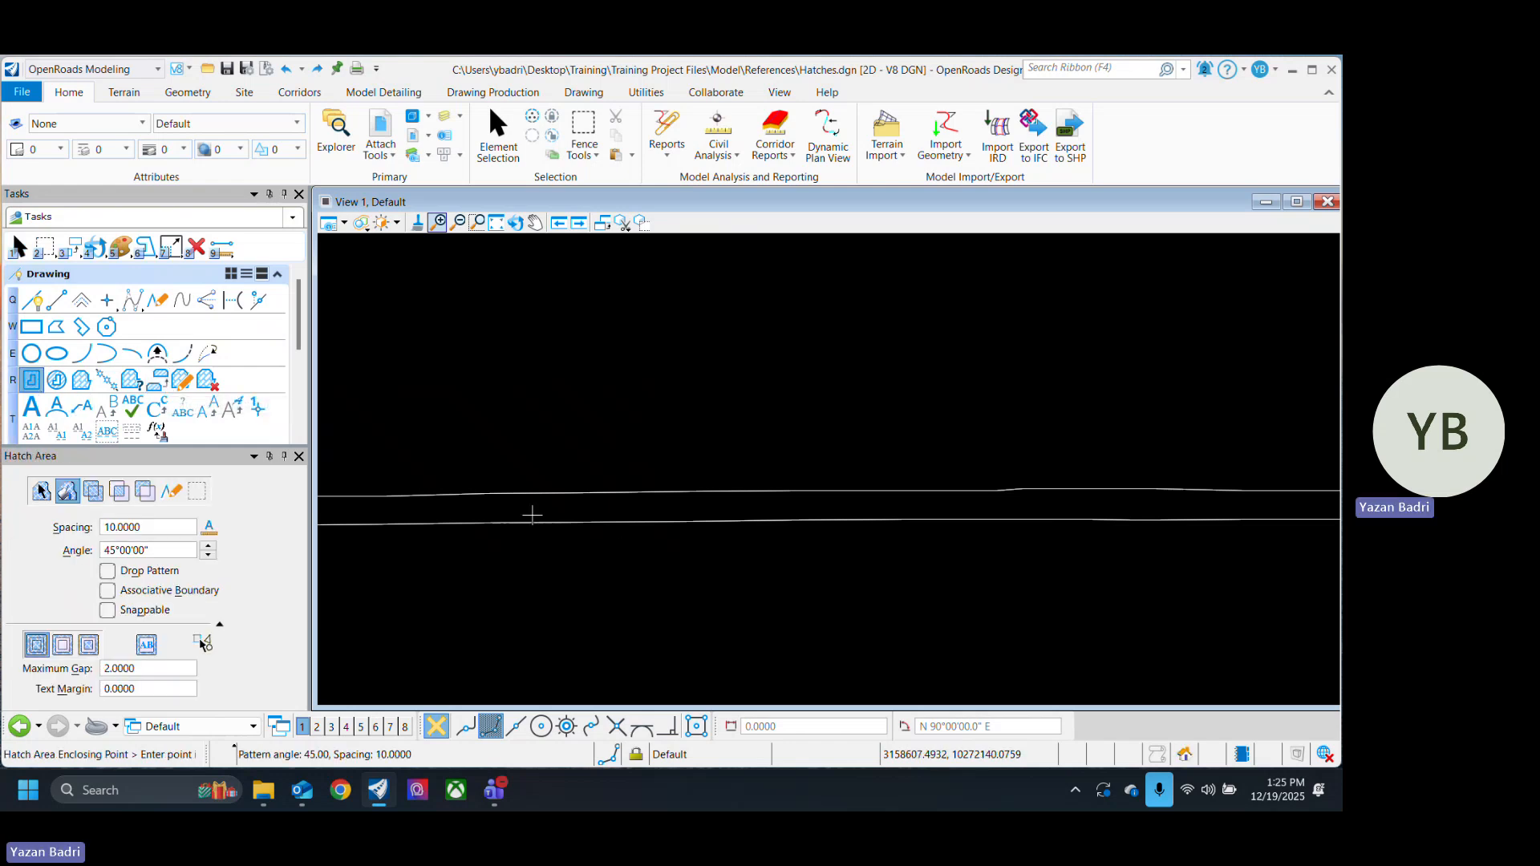
scroll(577, 512, down, 3)
click(581, 511)
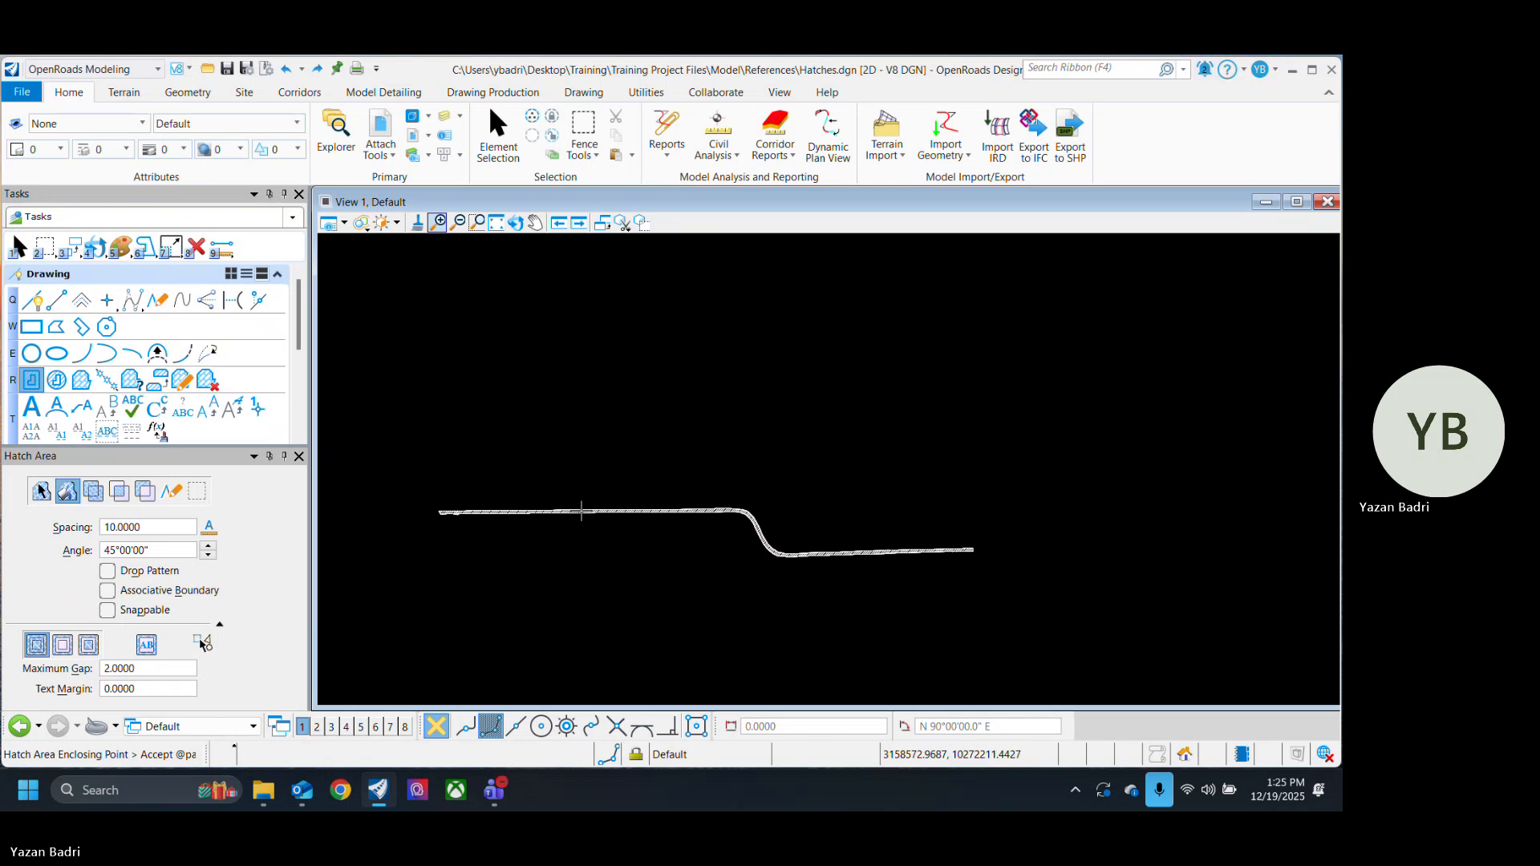
scroll(417, 512, up, 5)
Step: Draw an orthogonal rectangular block about 208 by 62 just above the start of the hatched road
key(w)
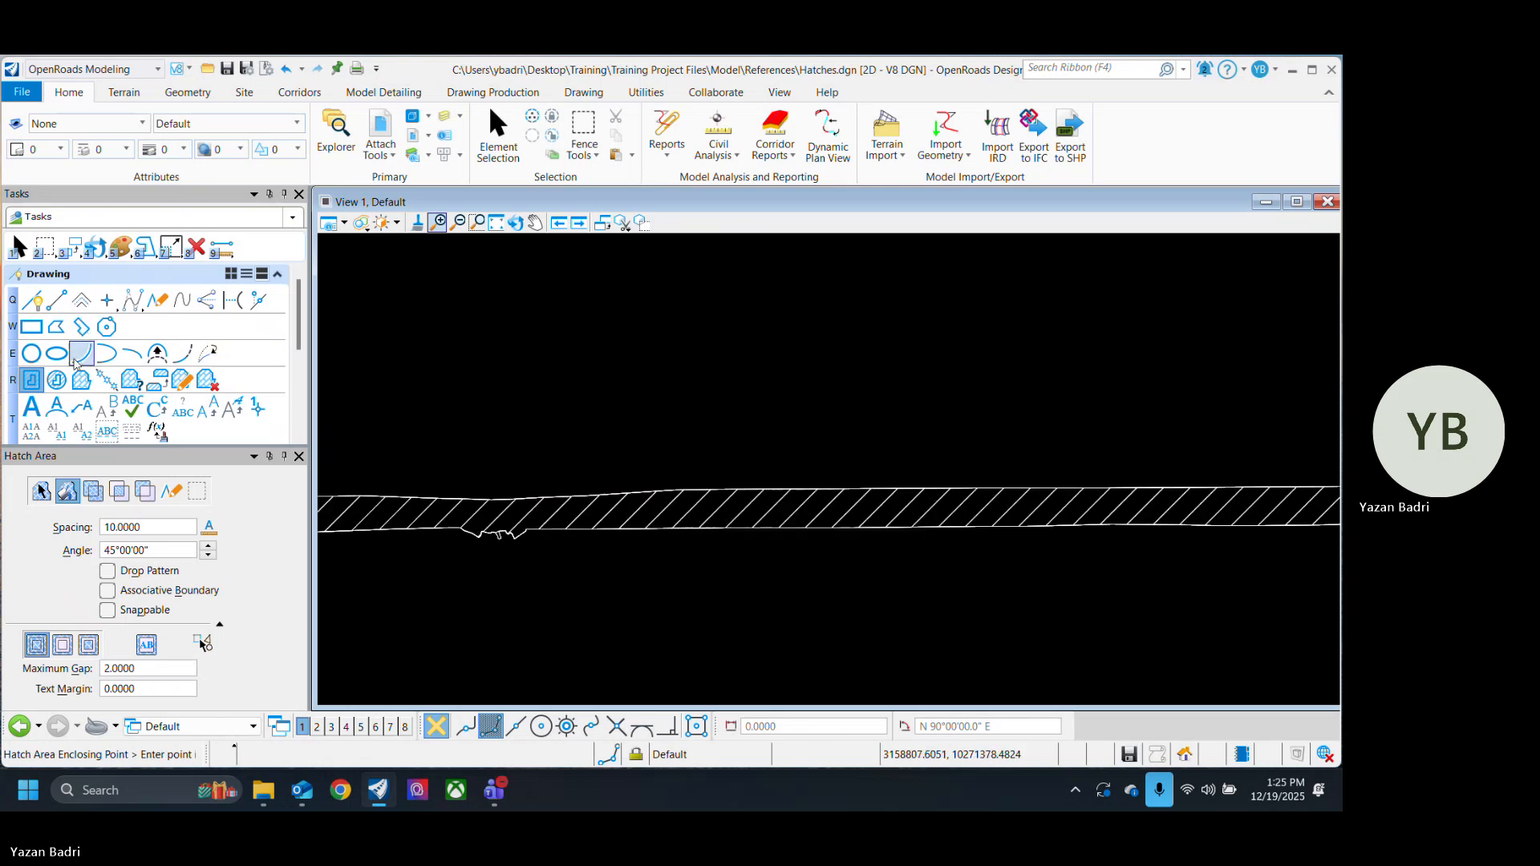
key(1)
click(503, 324)
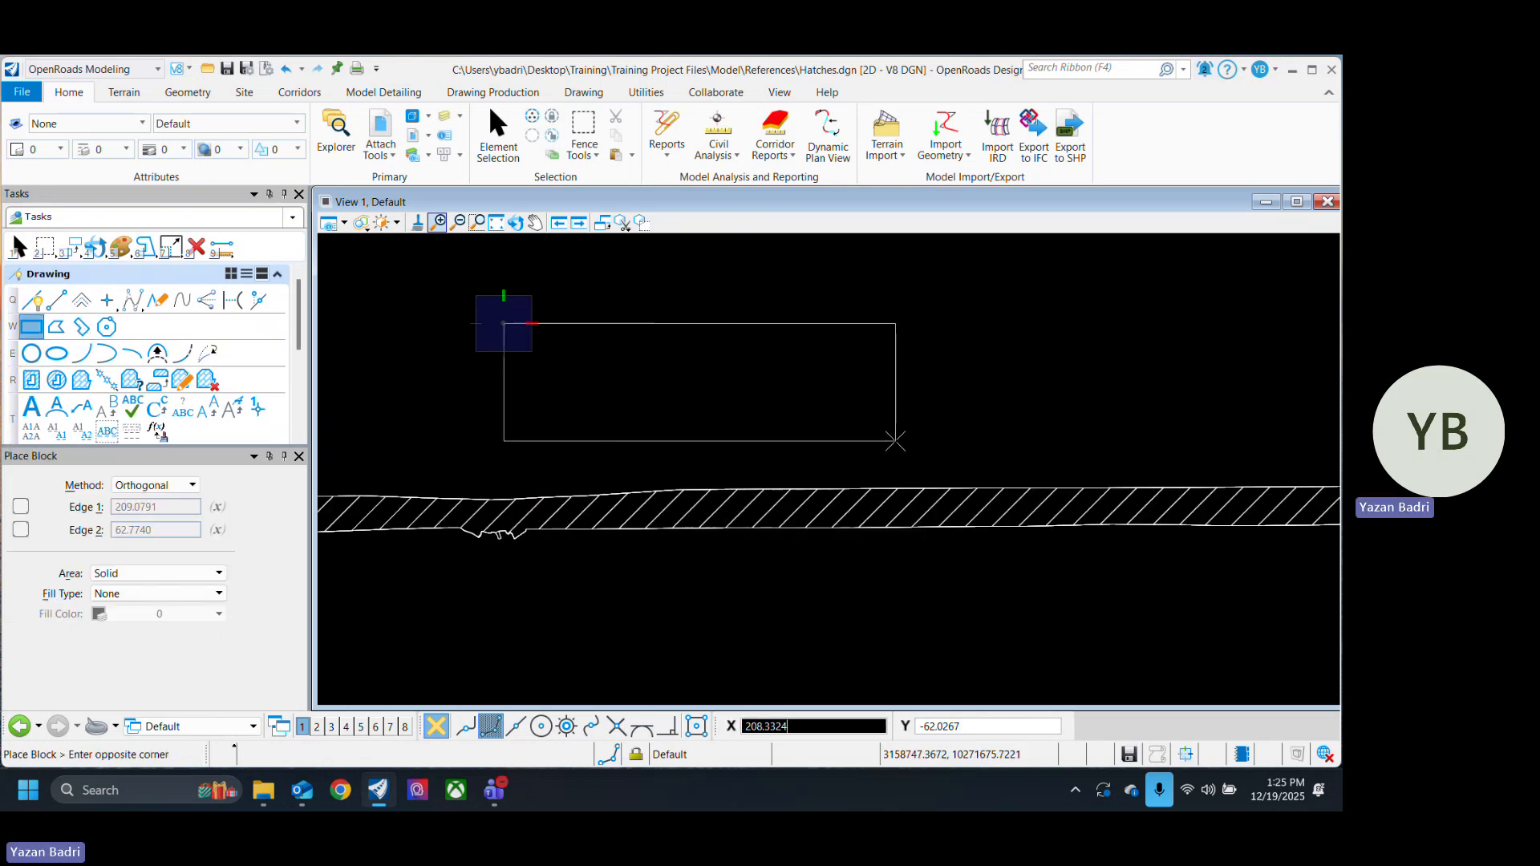
click(896, 440)
click(498, 132)
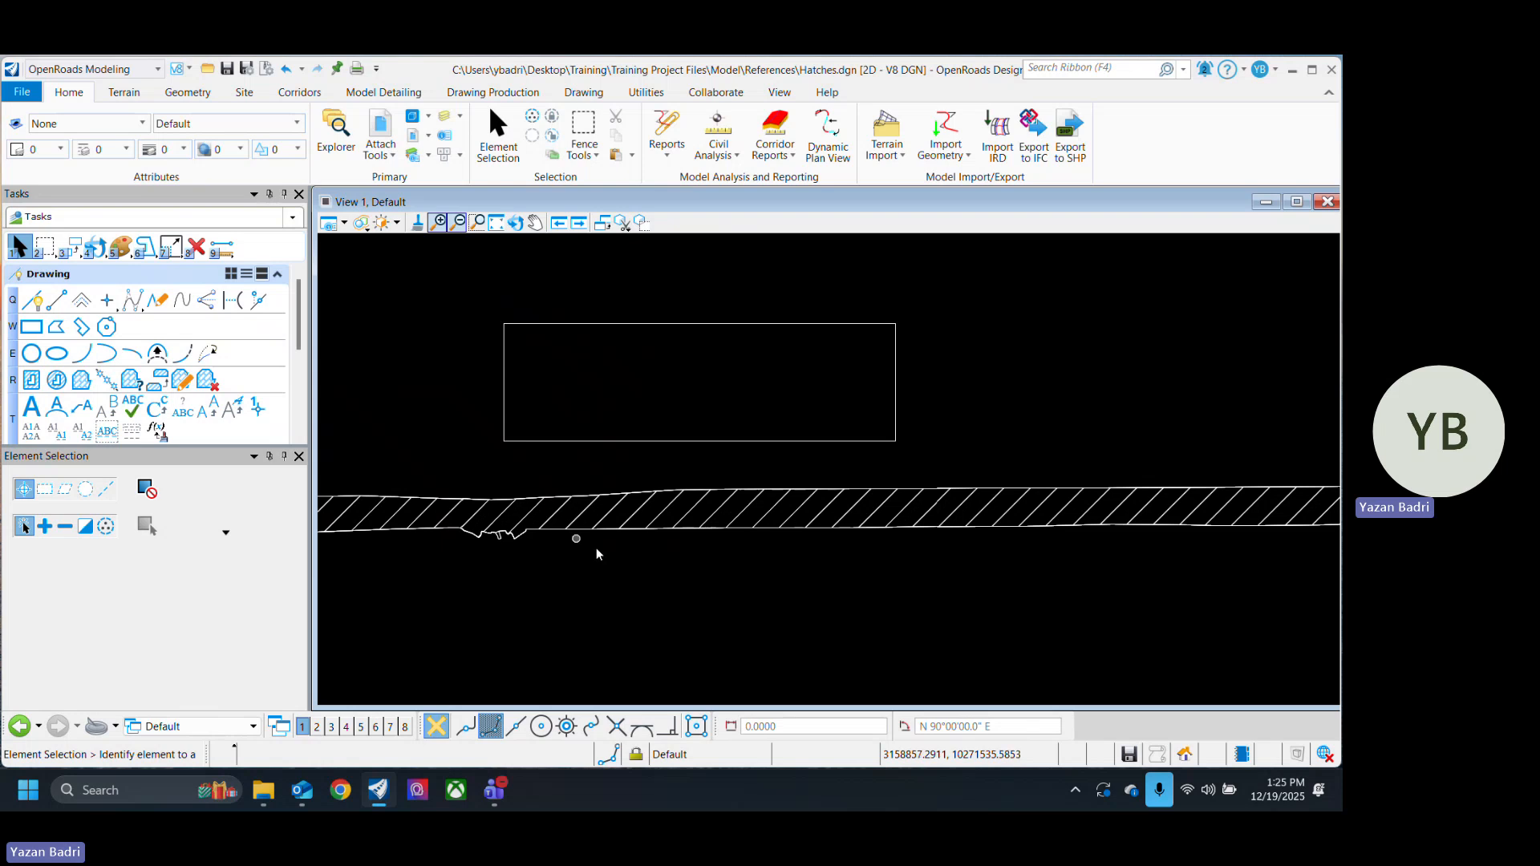
Step: Match the pattern attributes of the road hatch and hatch the rectangle above the road with spacing 10 at 45°
click(158, 380)
click(671, 506)
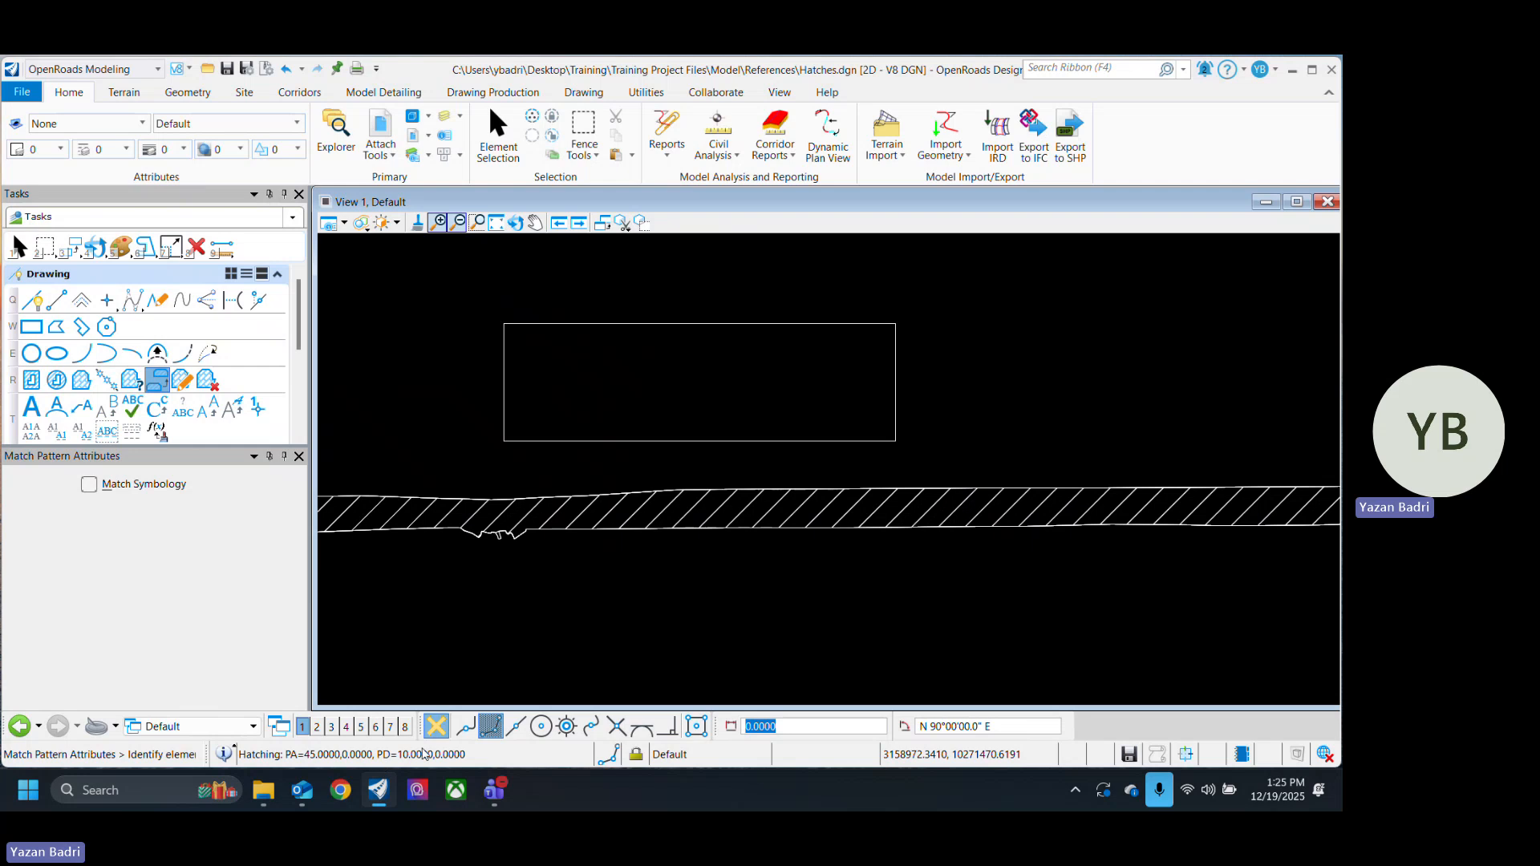
click(520, 375)
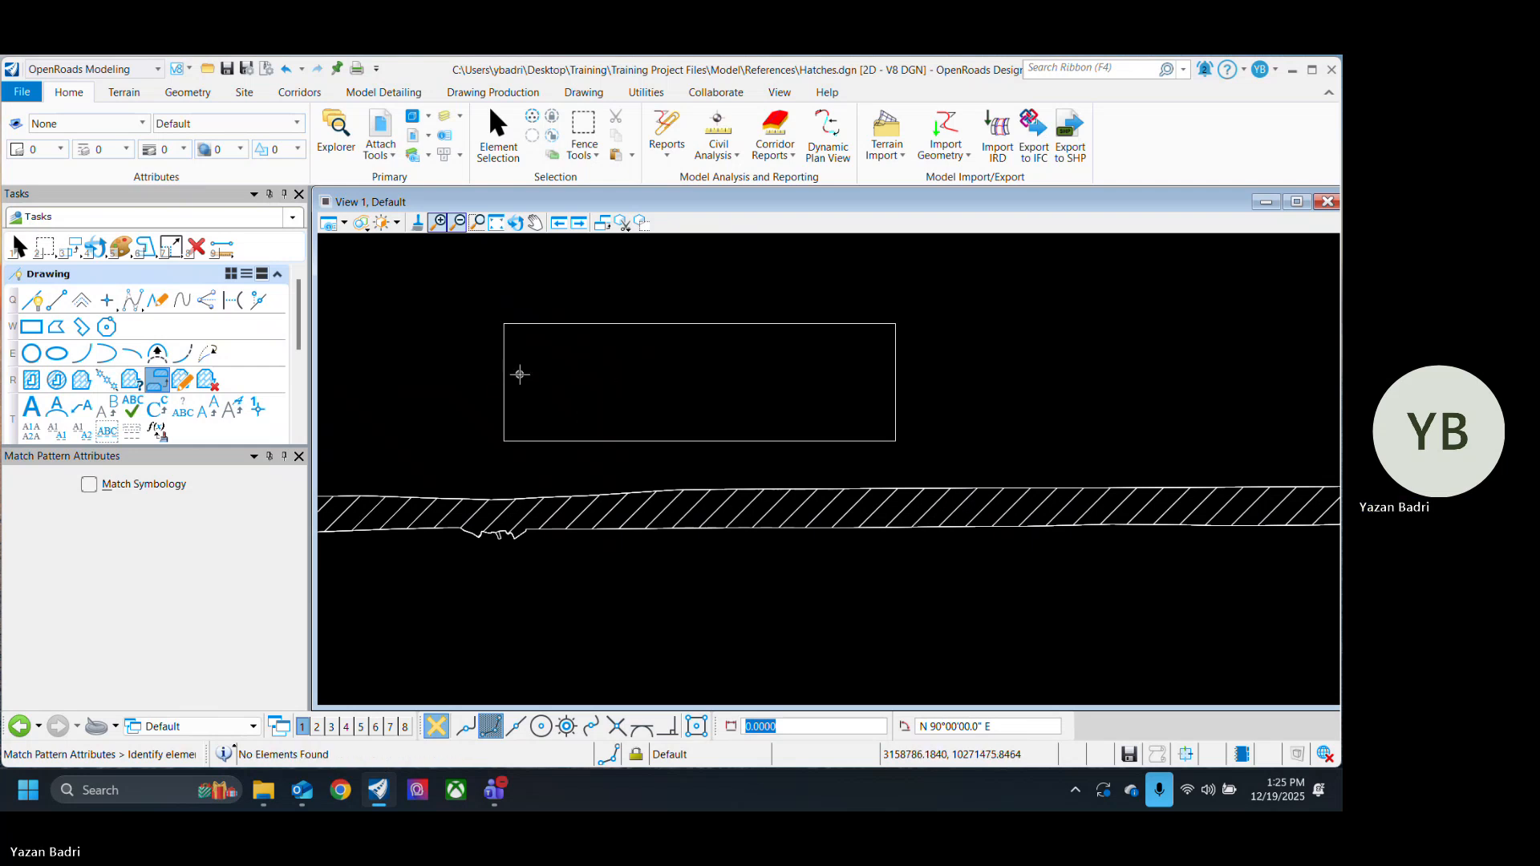
click(36, 384)
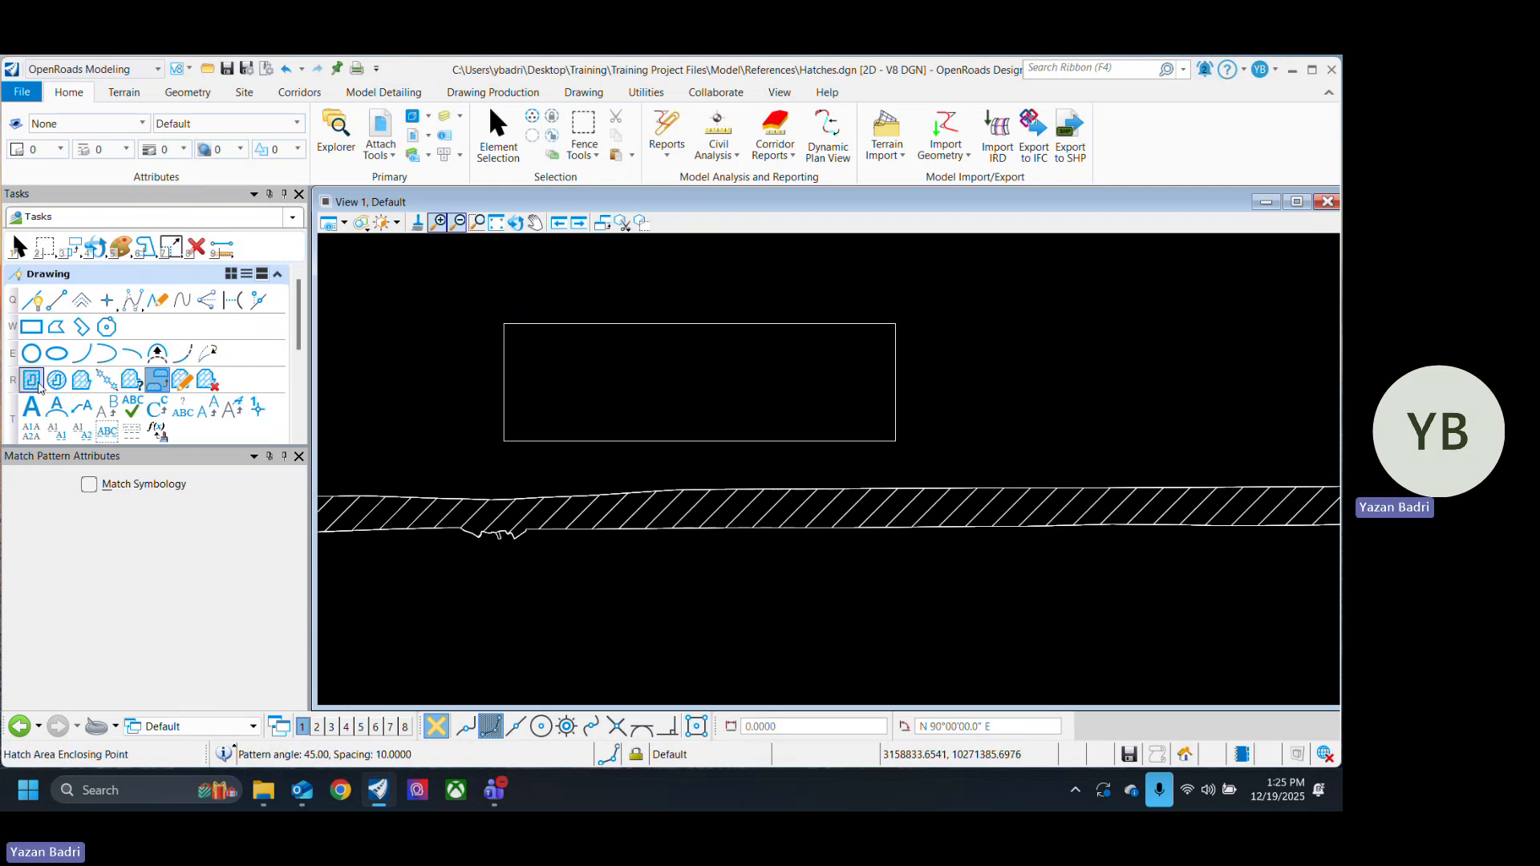
click(713, 388)
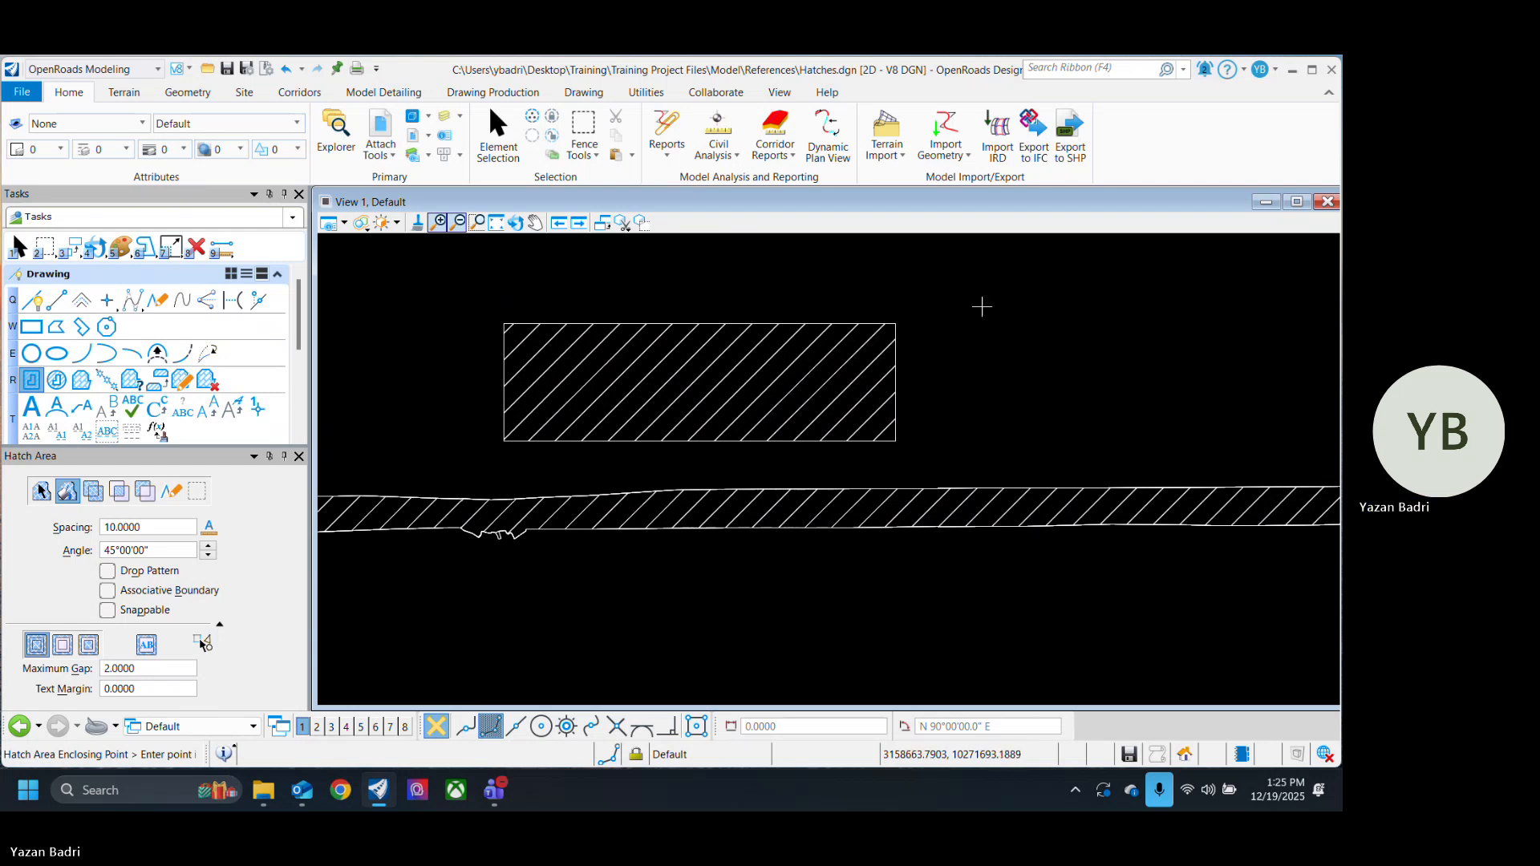
click(498, 132)
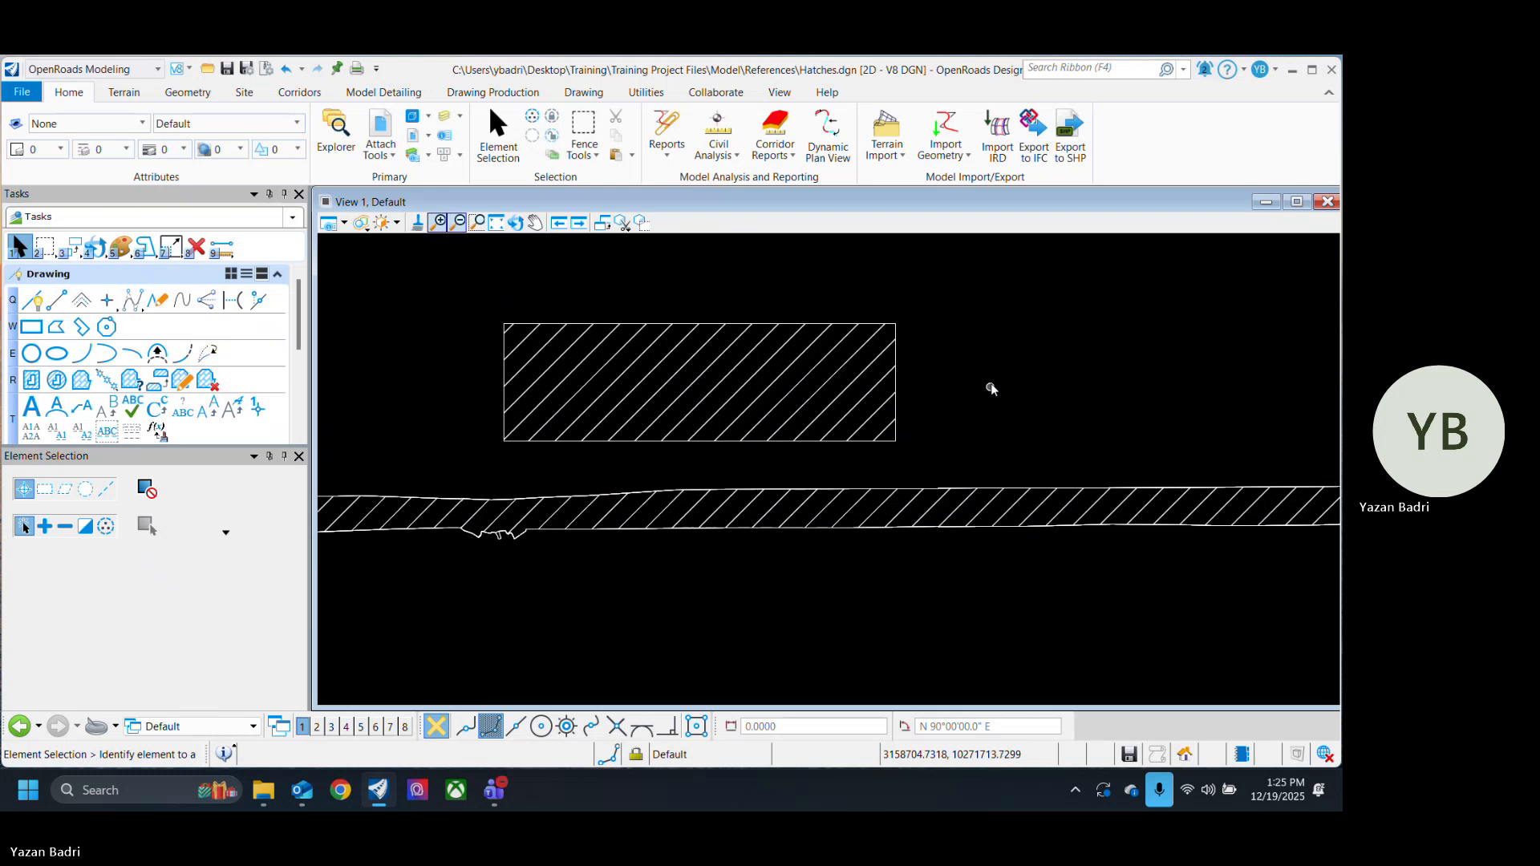
scroll(797, 585, down, 5)
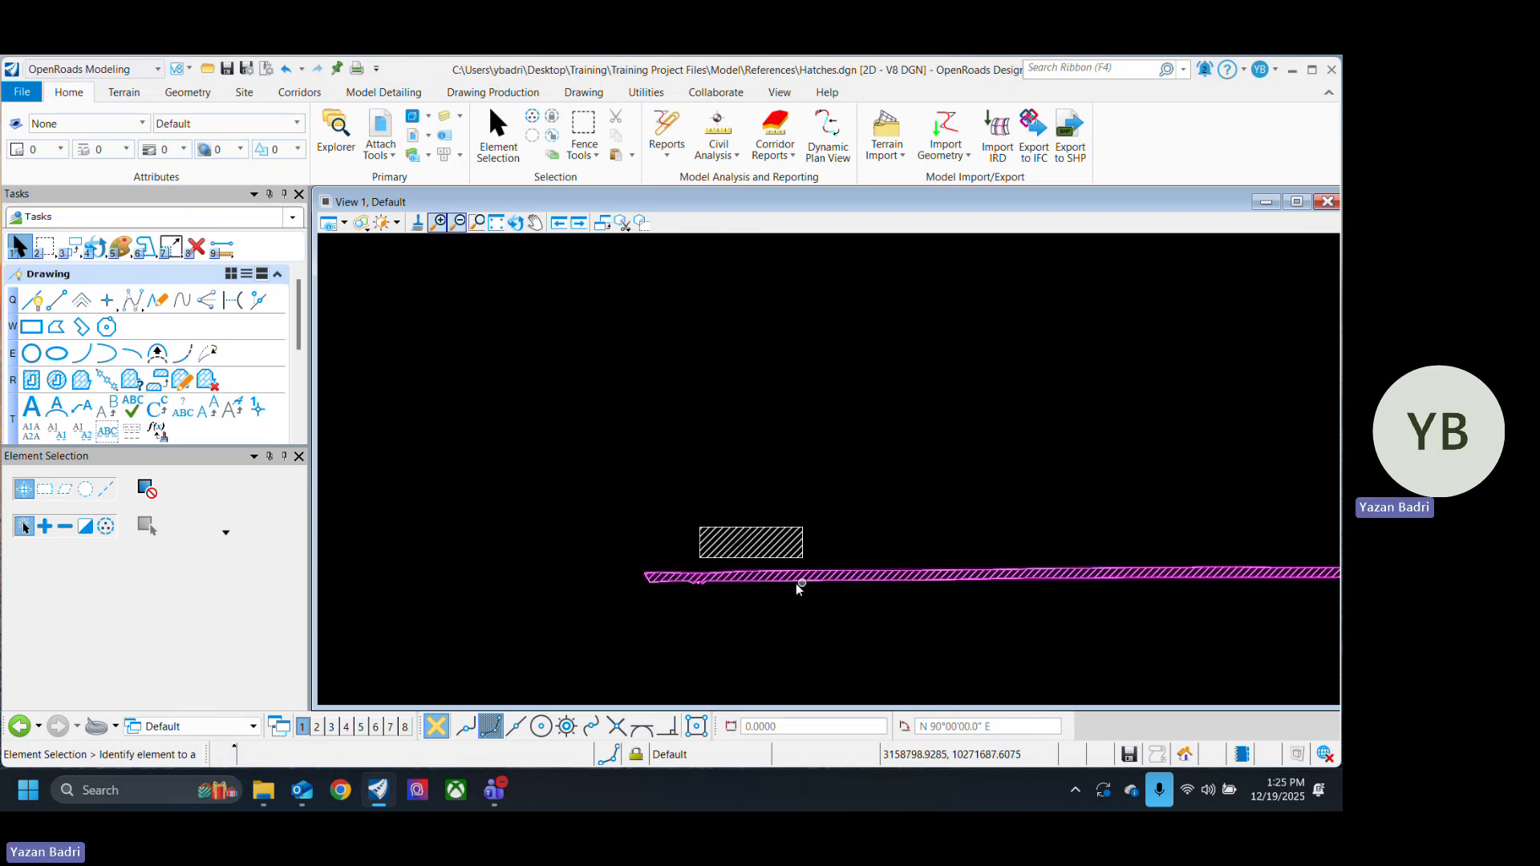
scroll(929, 593, up, 2)
scroll(750, 485, up, 3)
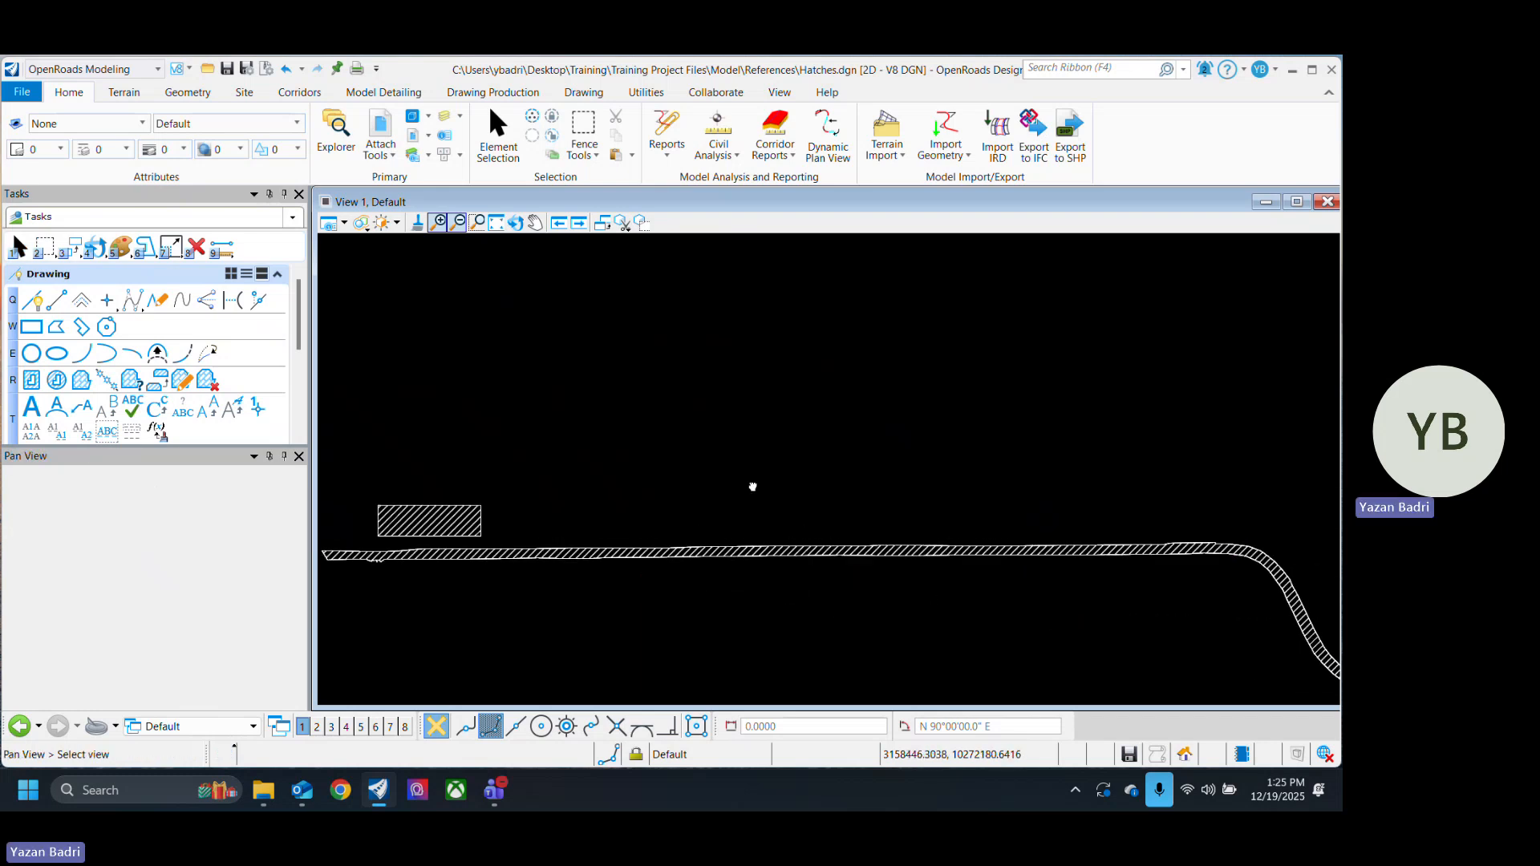
Step: Measure the area of the hatched road shape with Measure Area
scroll(722, 529, down, 4)
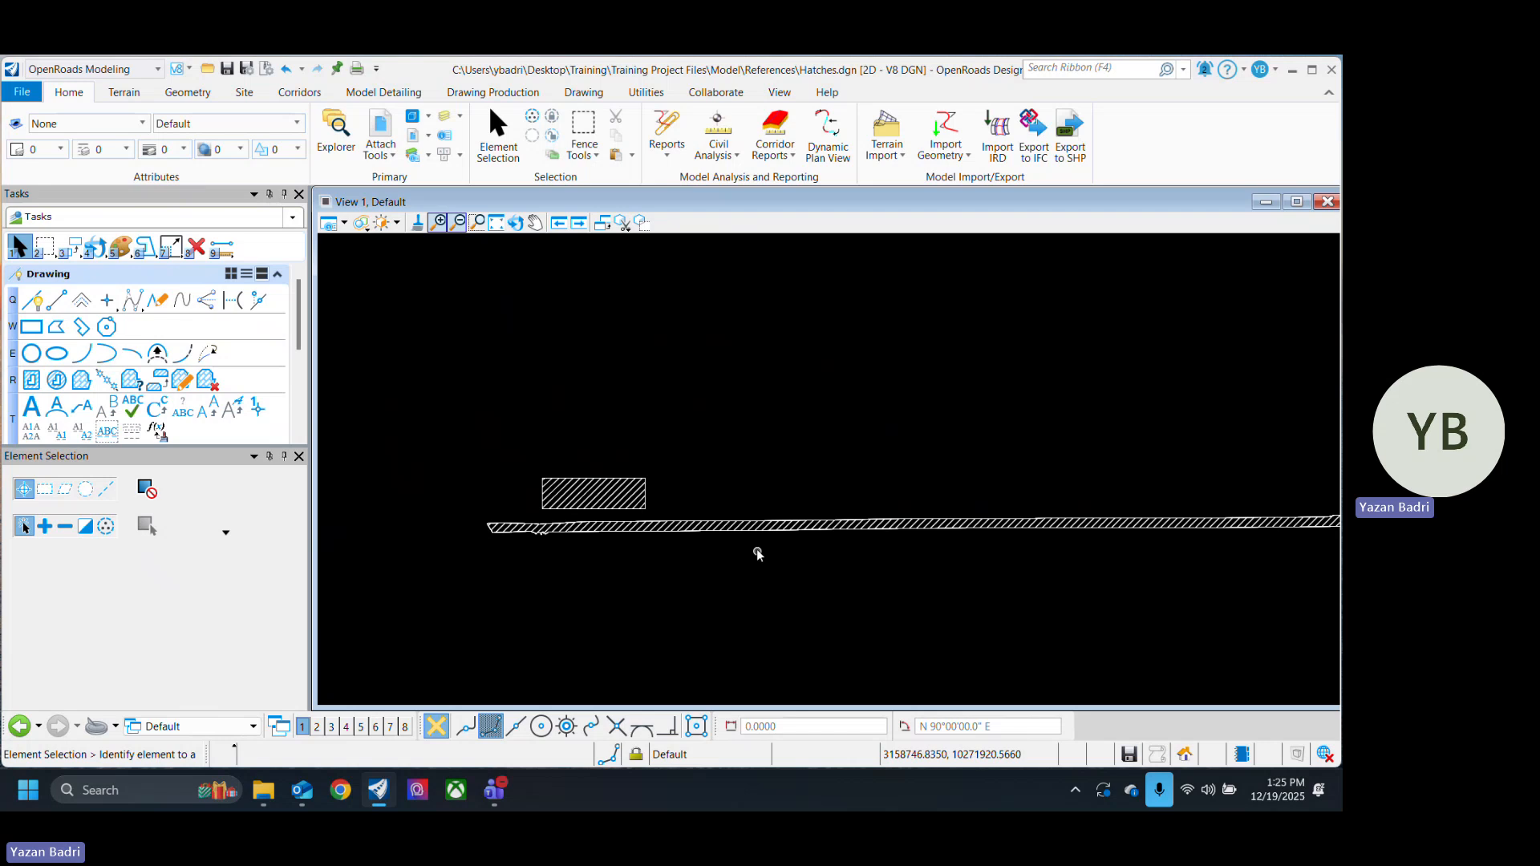
scroll(746, 533, up, 2)
click(740, 521)
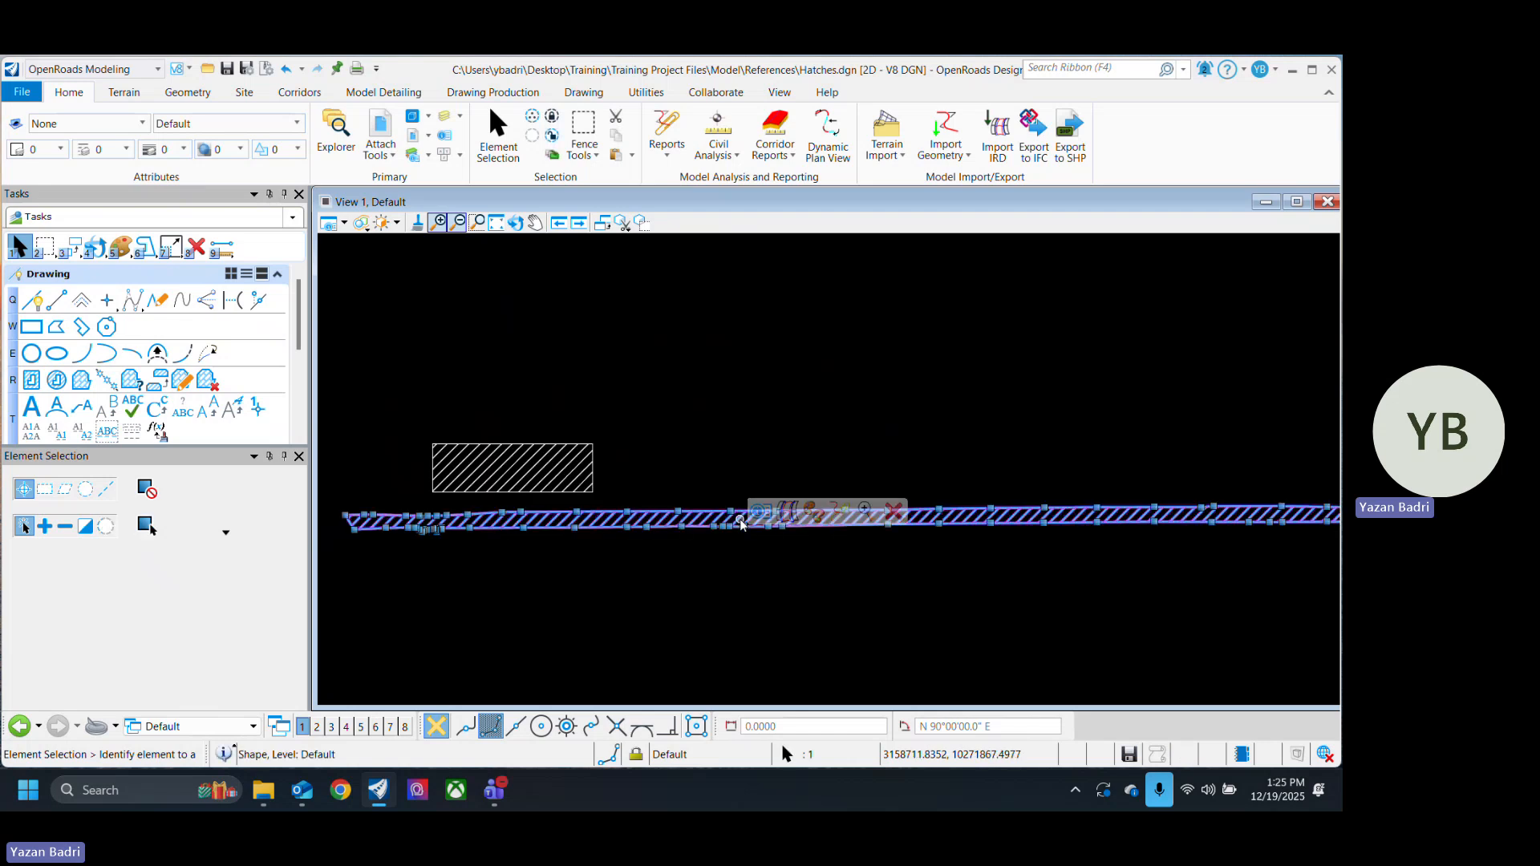
click(226, 249)
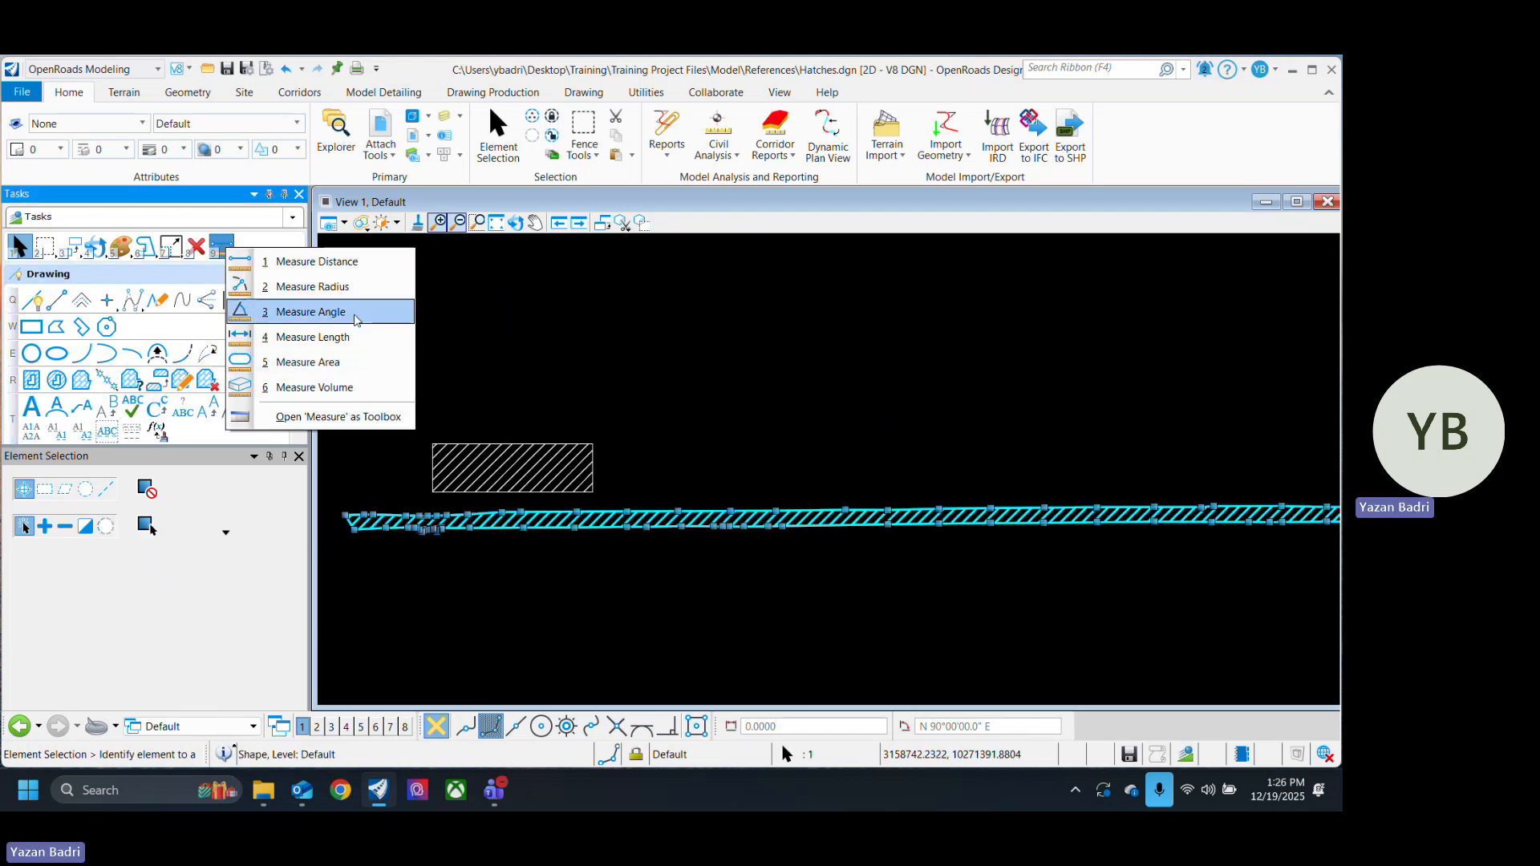
click(382, 363)
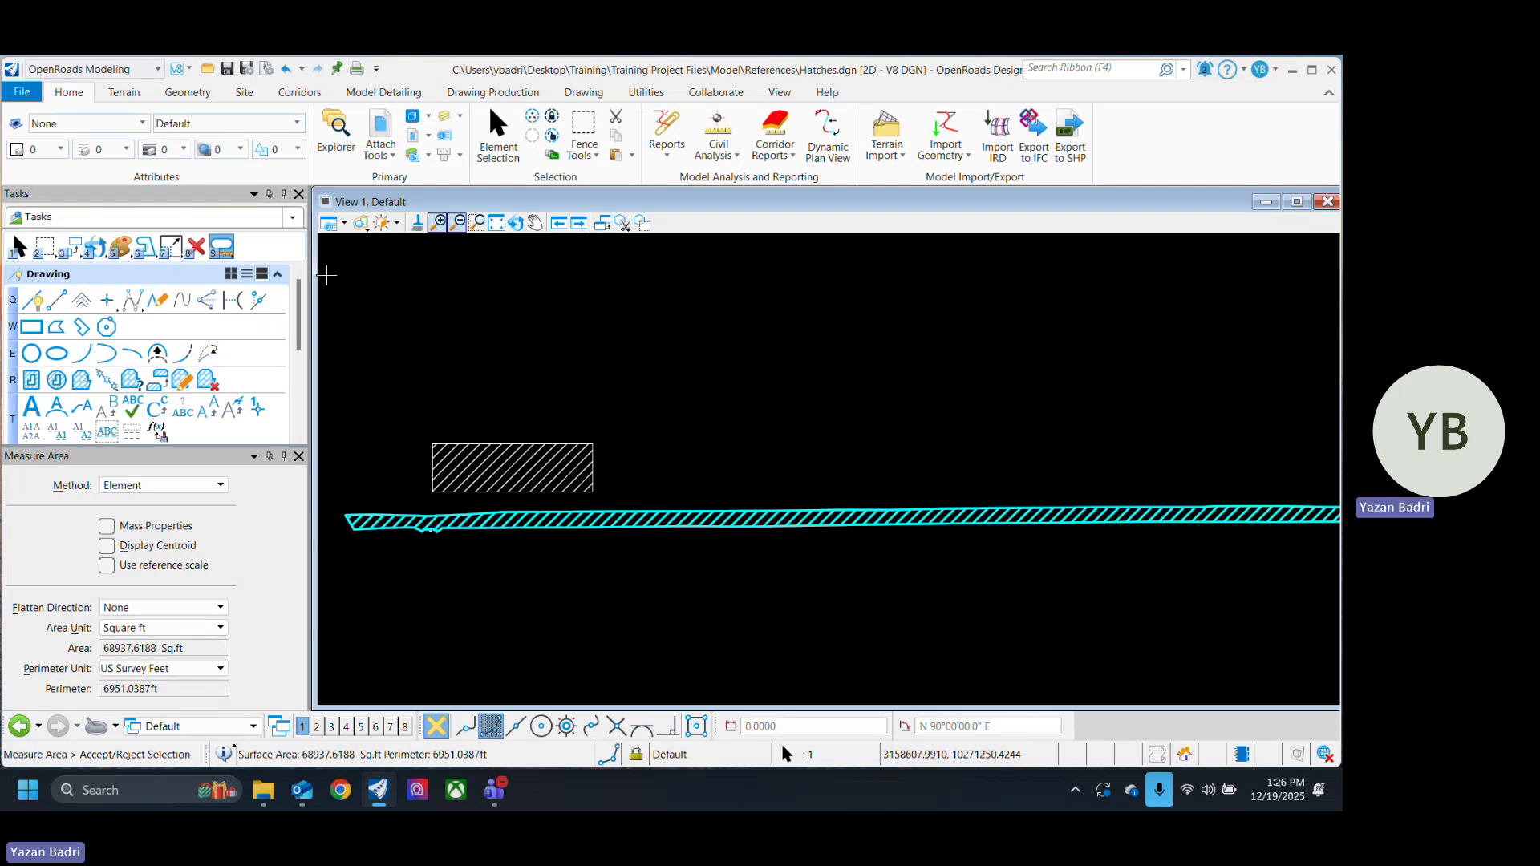
key(Escape)
Step: Measure the combined area of the hatched rectangle and the hatched road shape
click(573, 478)
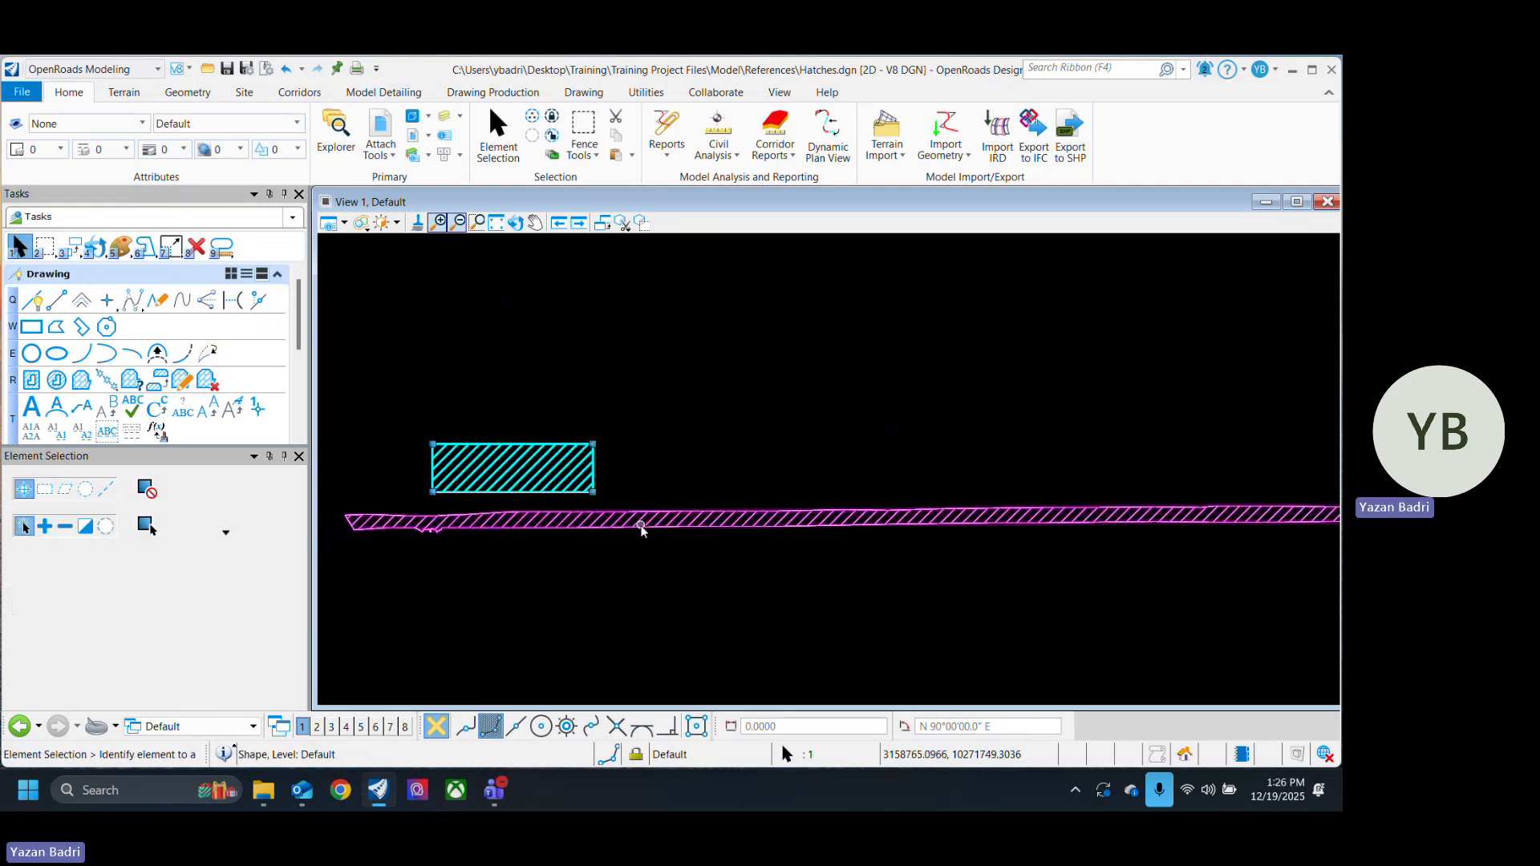
ctrl+click(648, 523)
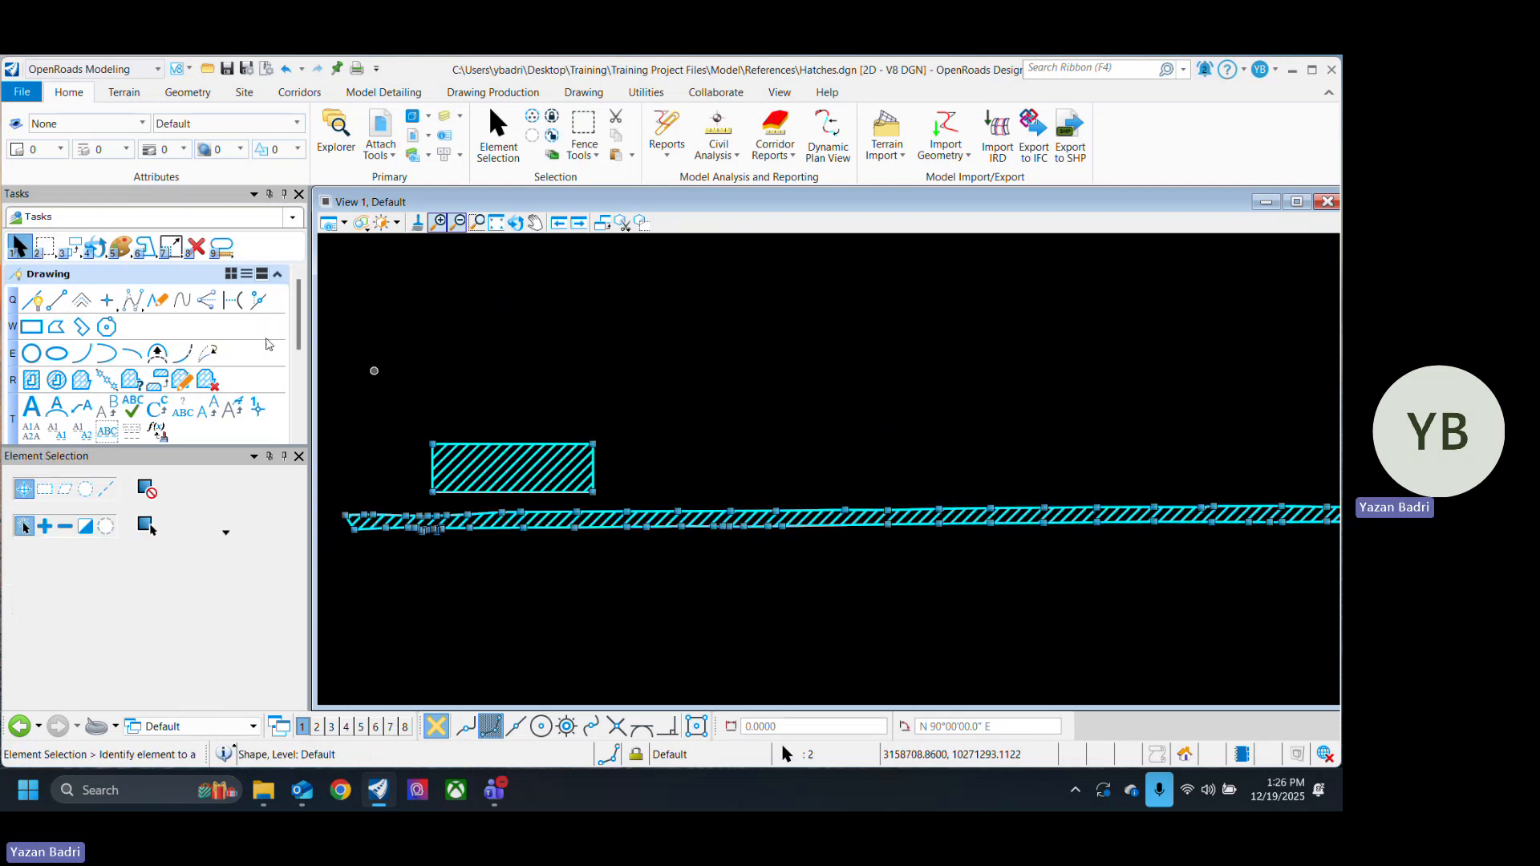
click(221, 247)
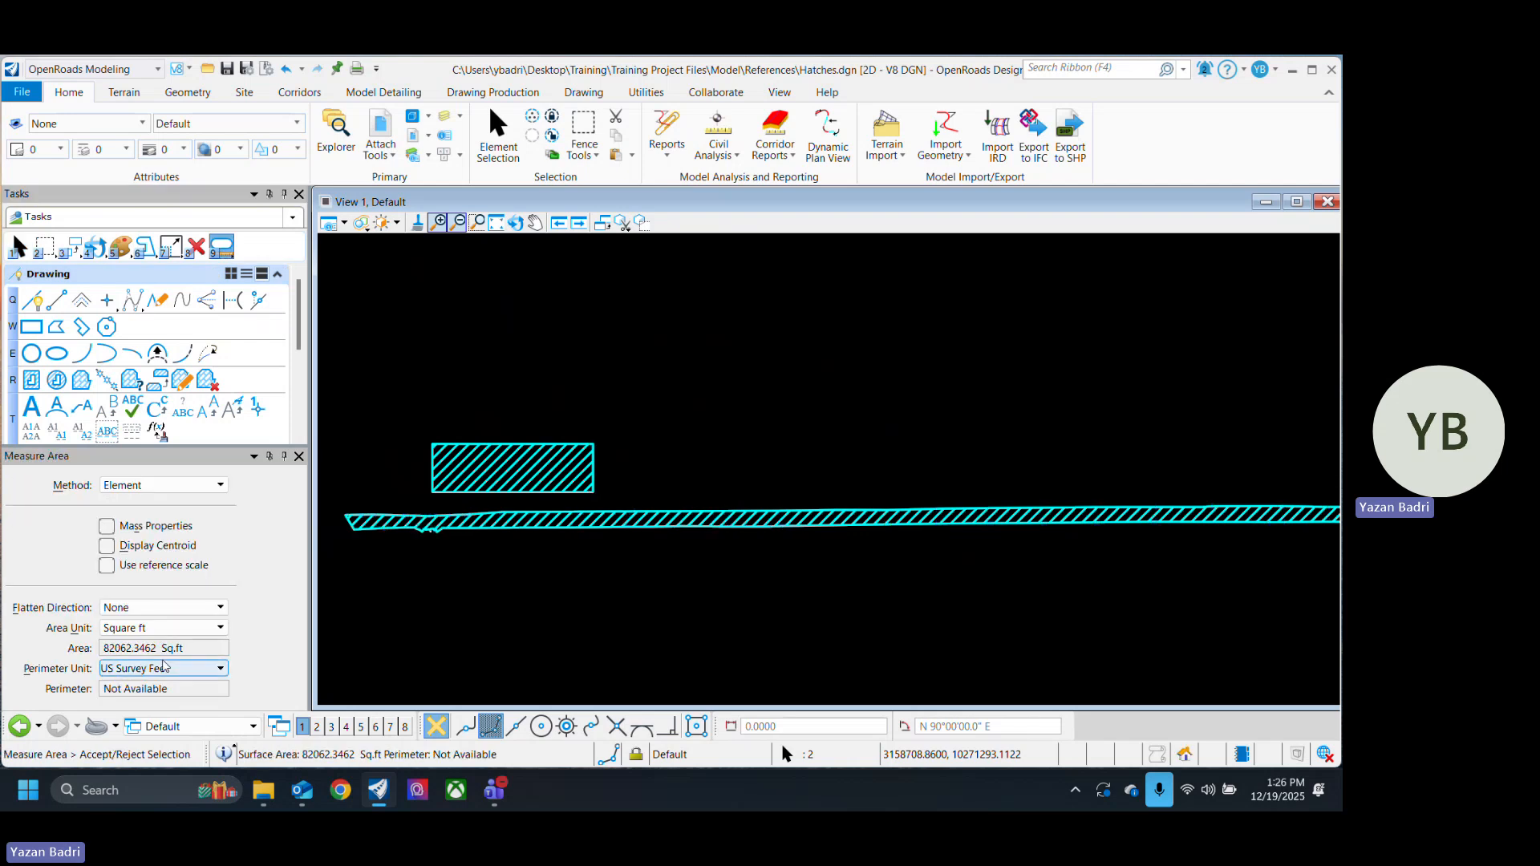
click(20, 247)
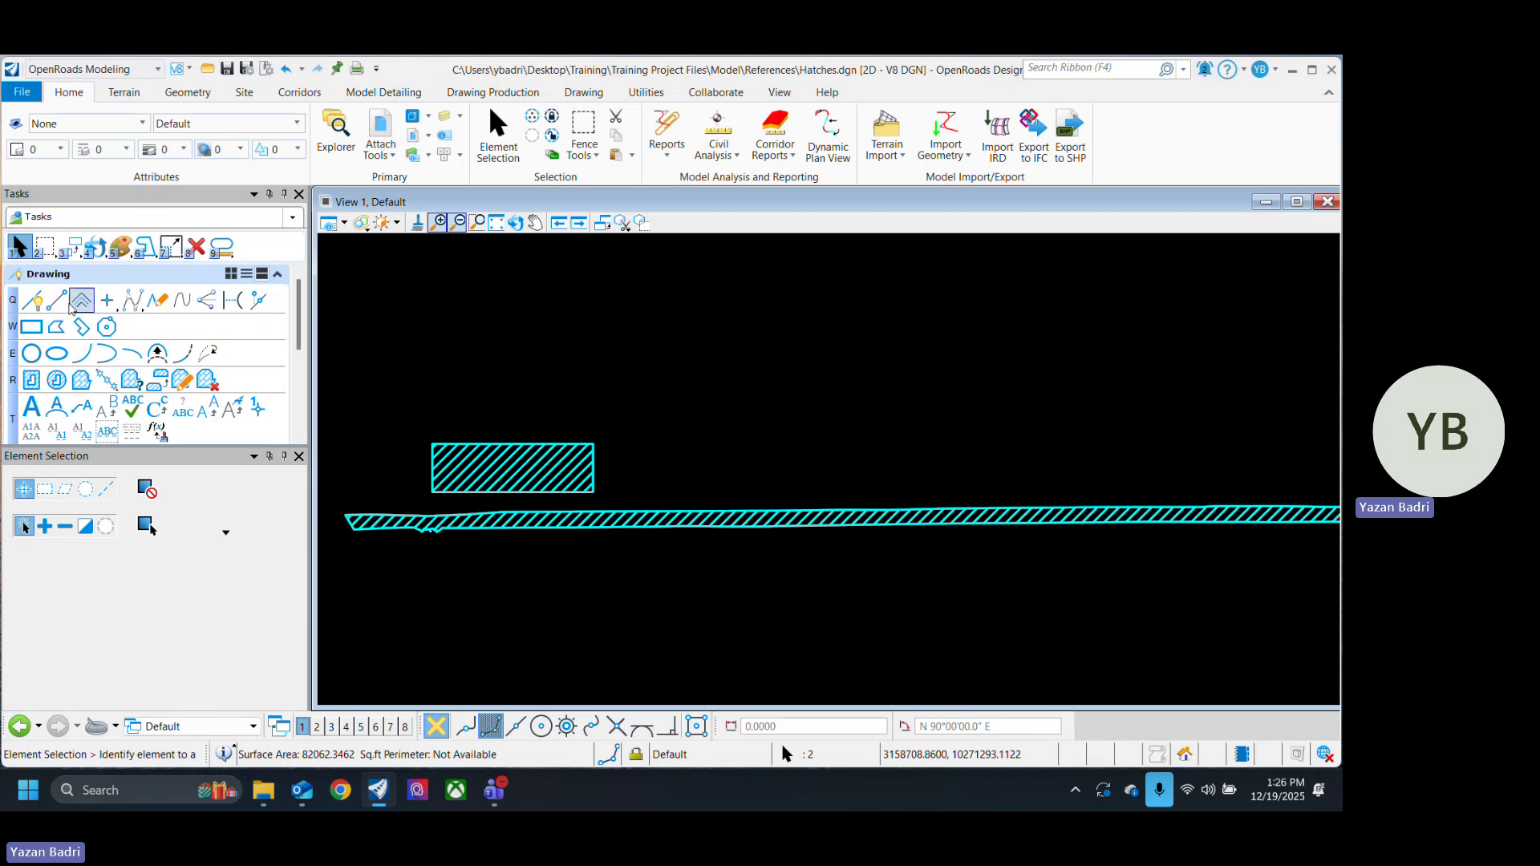
Step: Draw three separate horizontal lines, about 1988 ft in combined length, one above another over the hatched rectangle
click(520, 337)
click(56, 301)
click(527, 369)
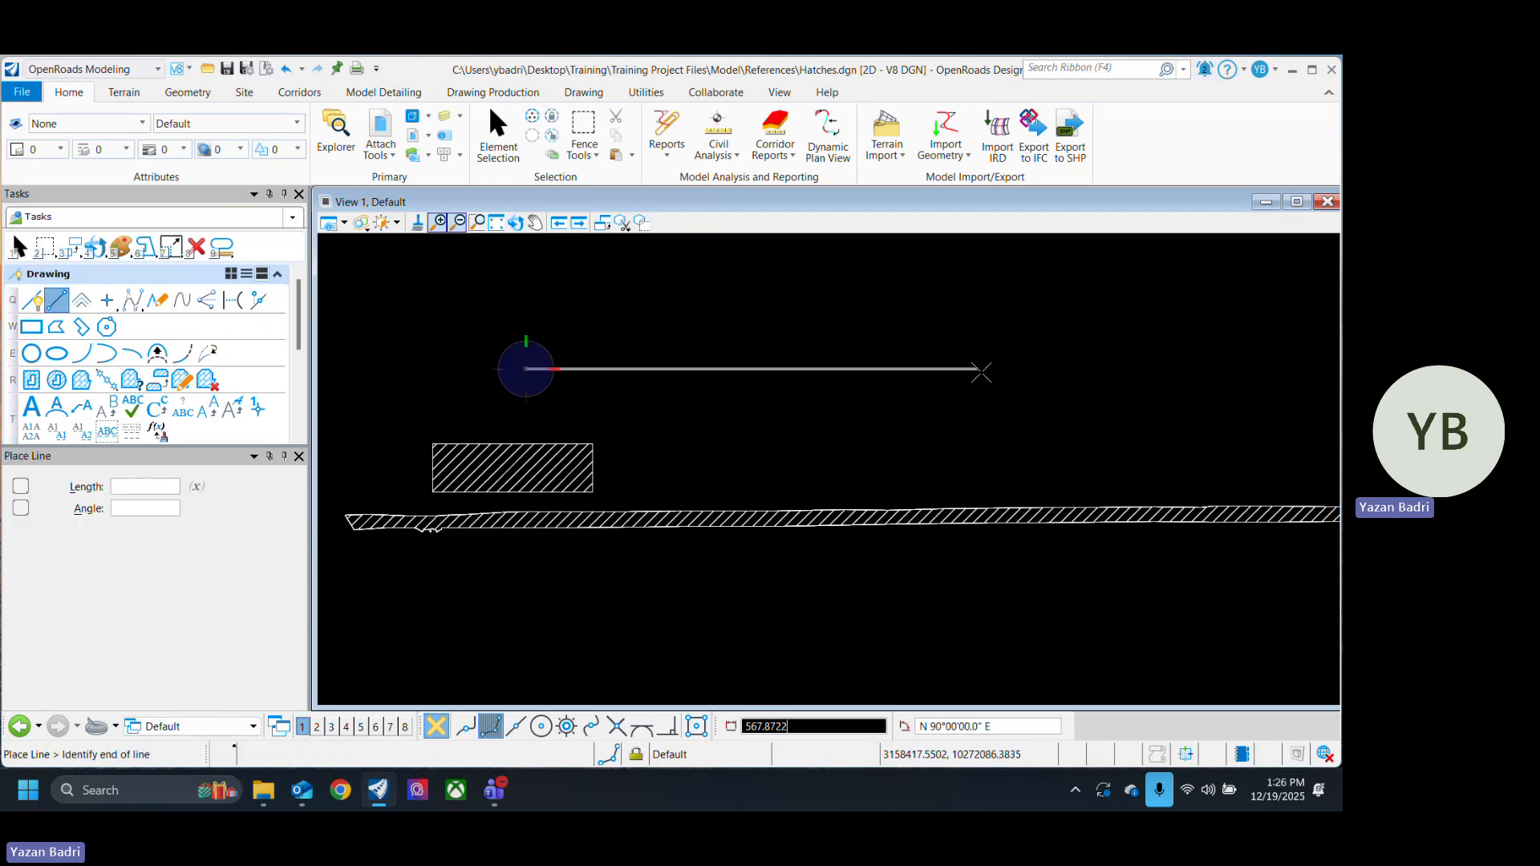
click(1013, 369)
right_click(1013, 369)
click(518, 350)
click(1005, 350)
right_click(1005, 350)
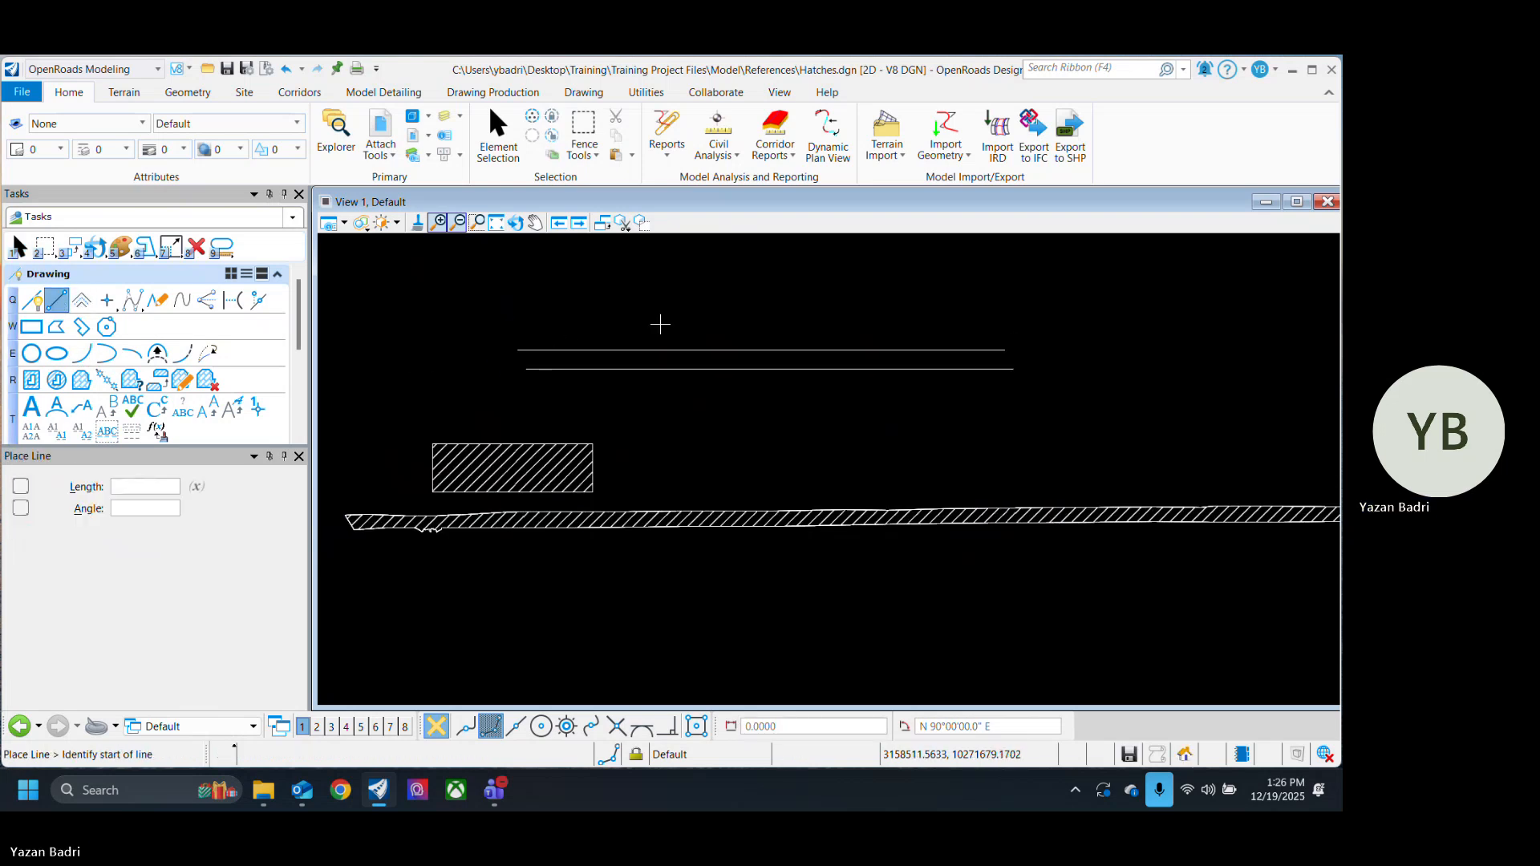
click(524, 324)
click(1076, 324)
right_click(1076, 324)
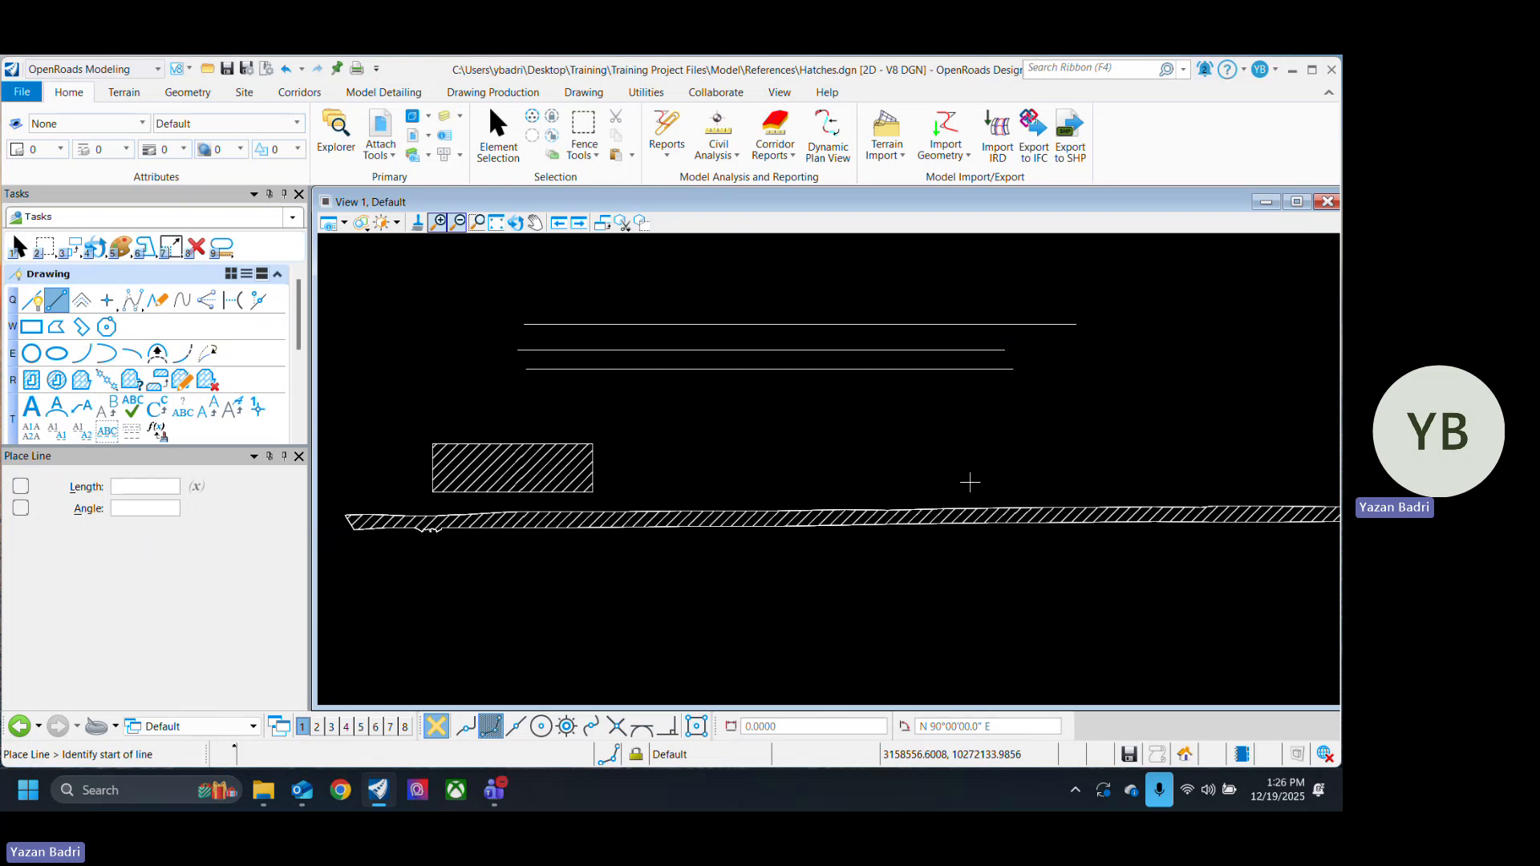
Step: Measure the combined length of the three horizontal lines above the rectangle with Measure Length
click(498, 133)
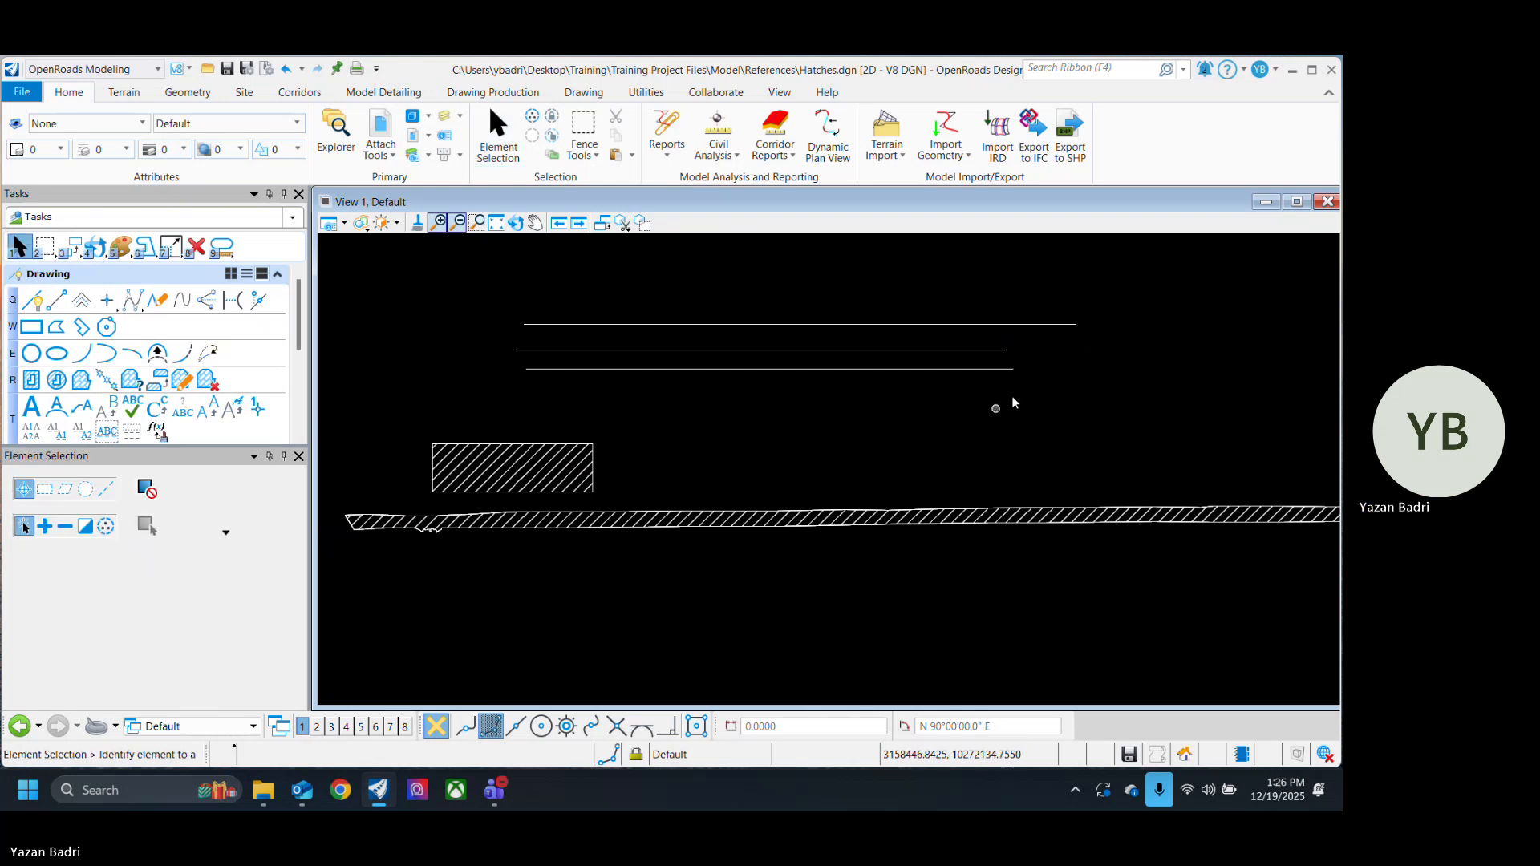
drag(1090, 295, 918, 390)
click(223, 246)
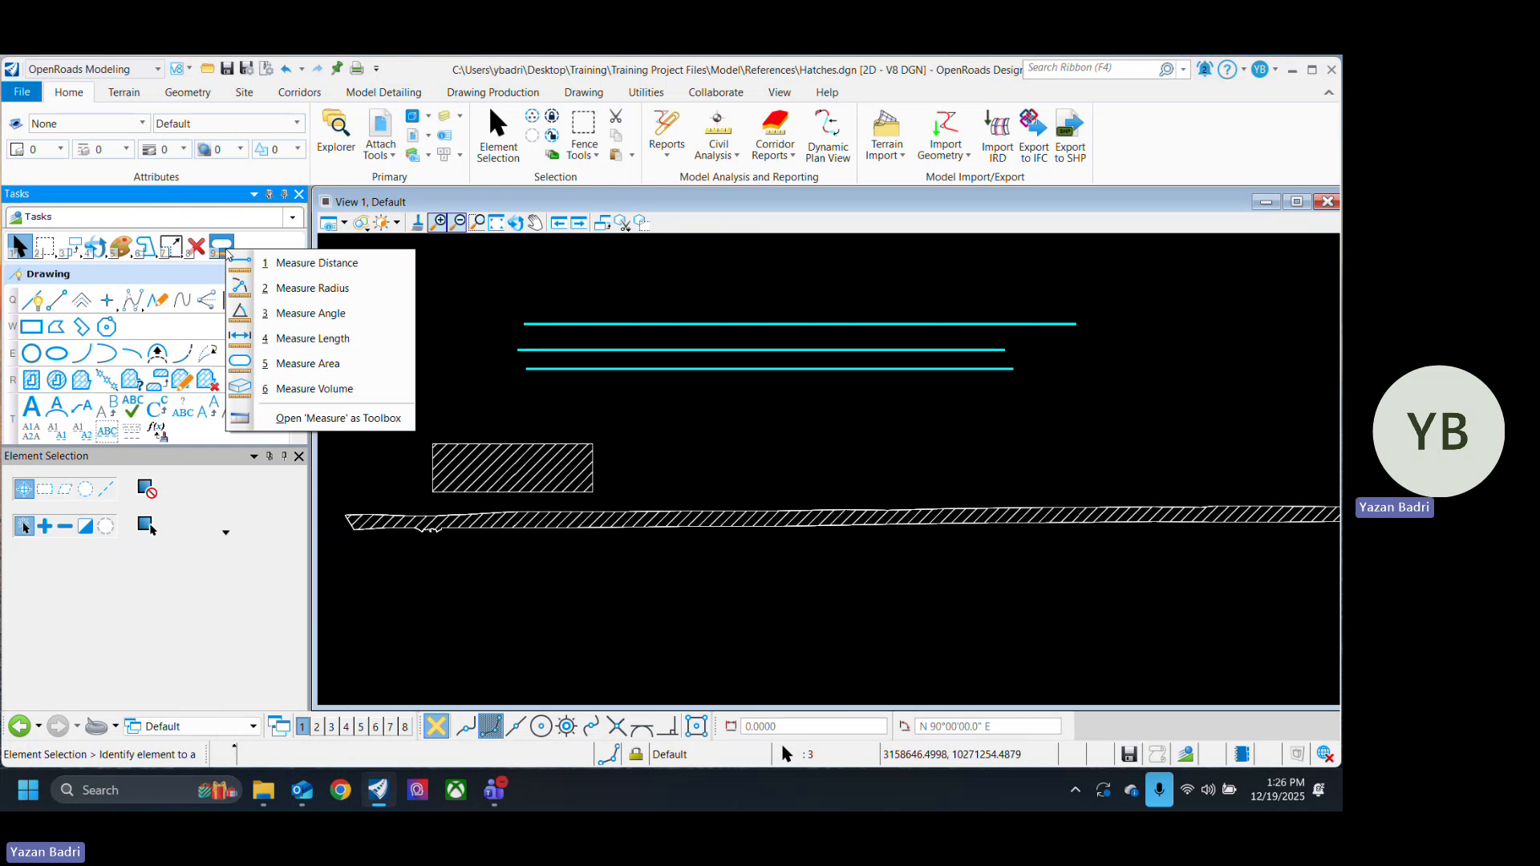
click(351, 340)
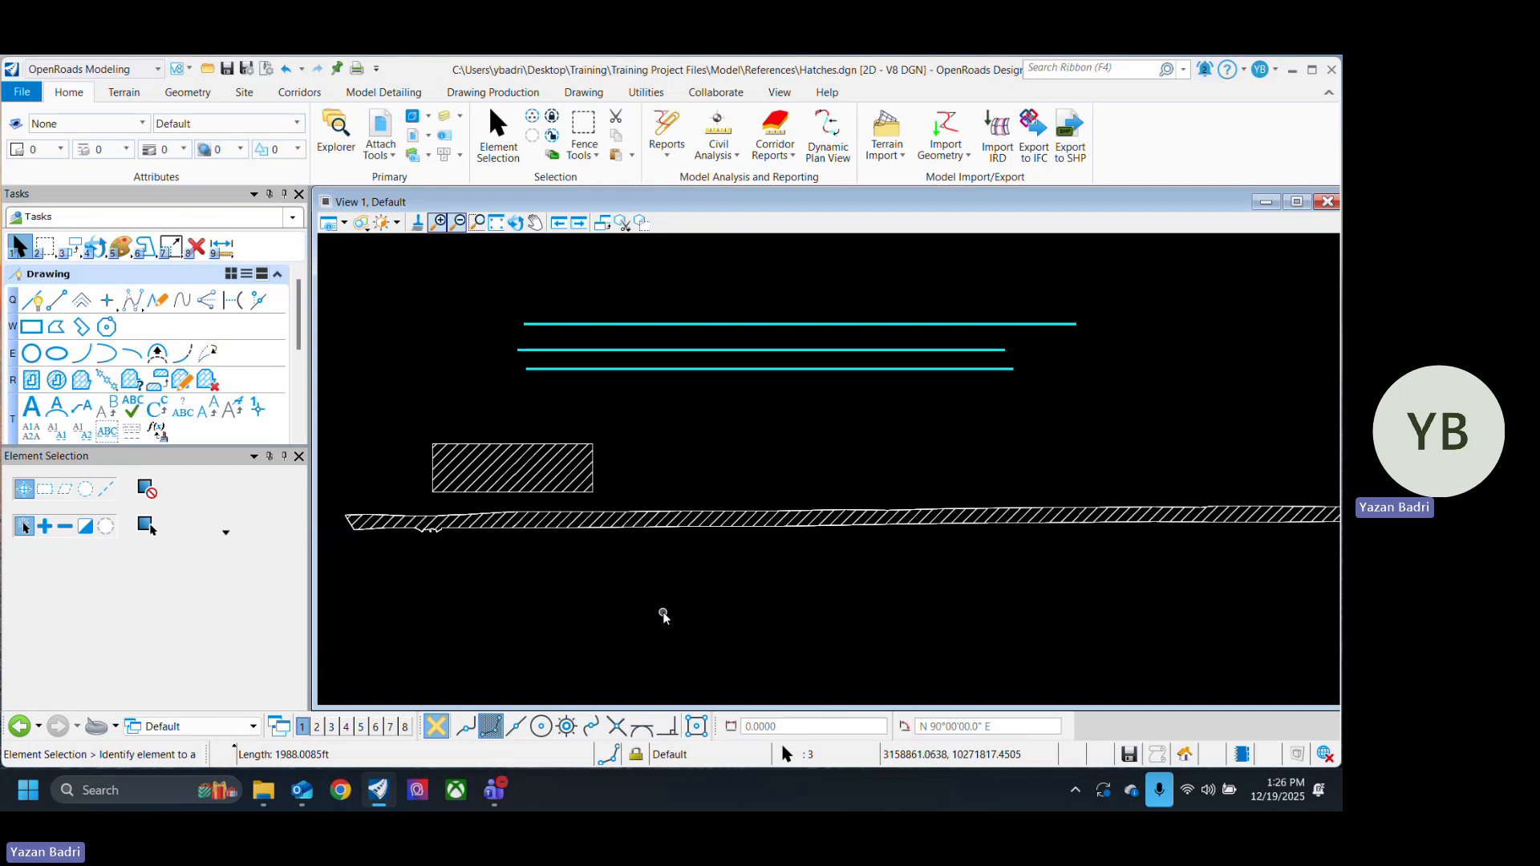
click(710, 611)
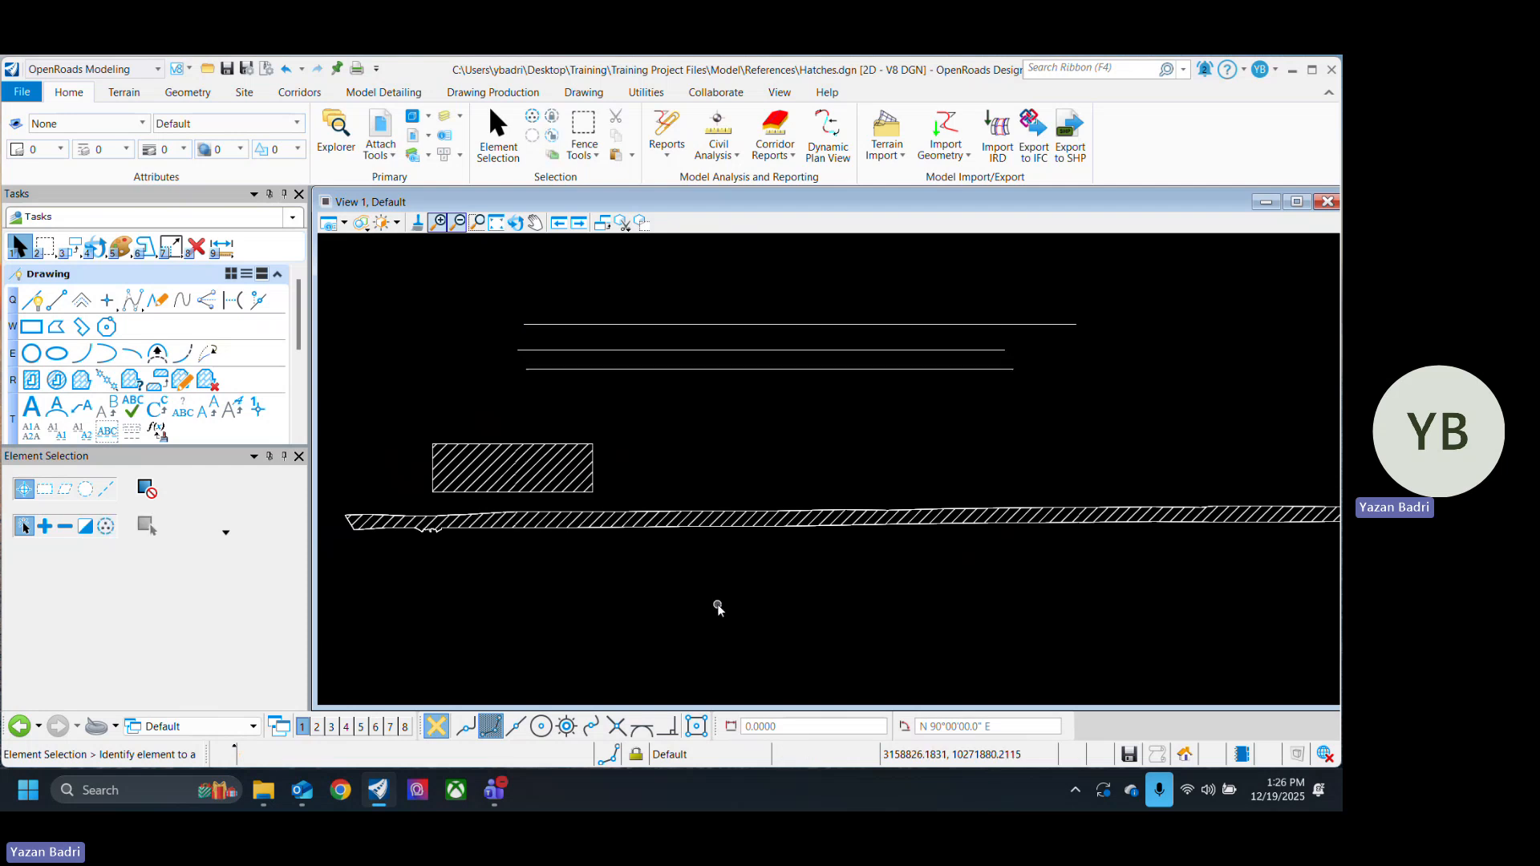
click(229, 250)
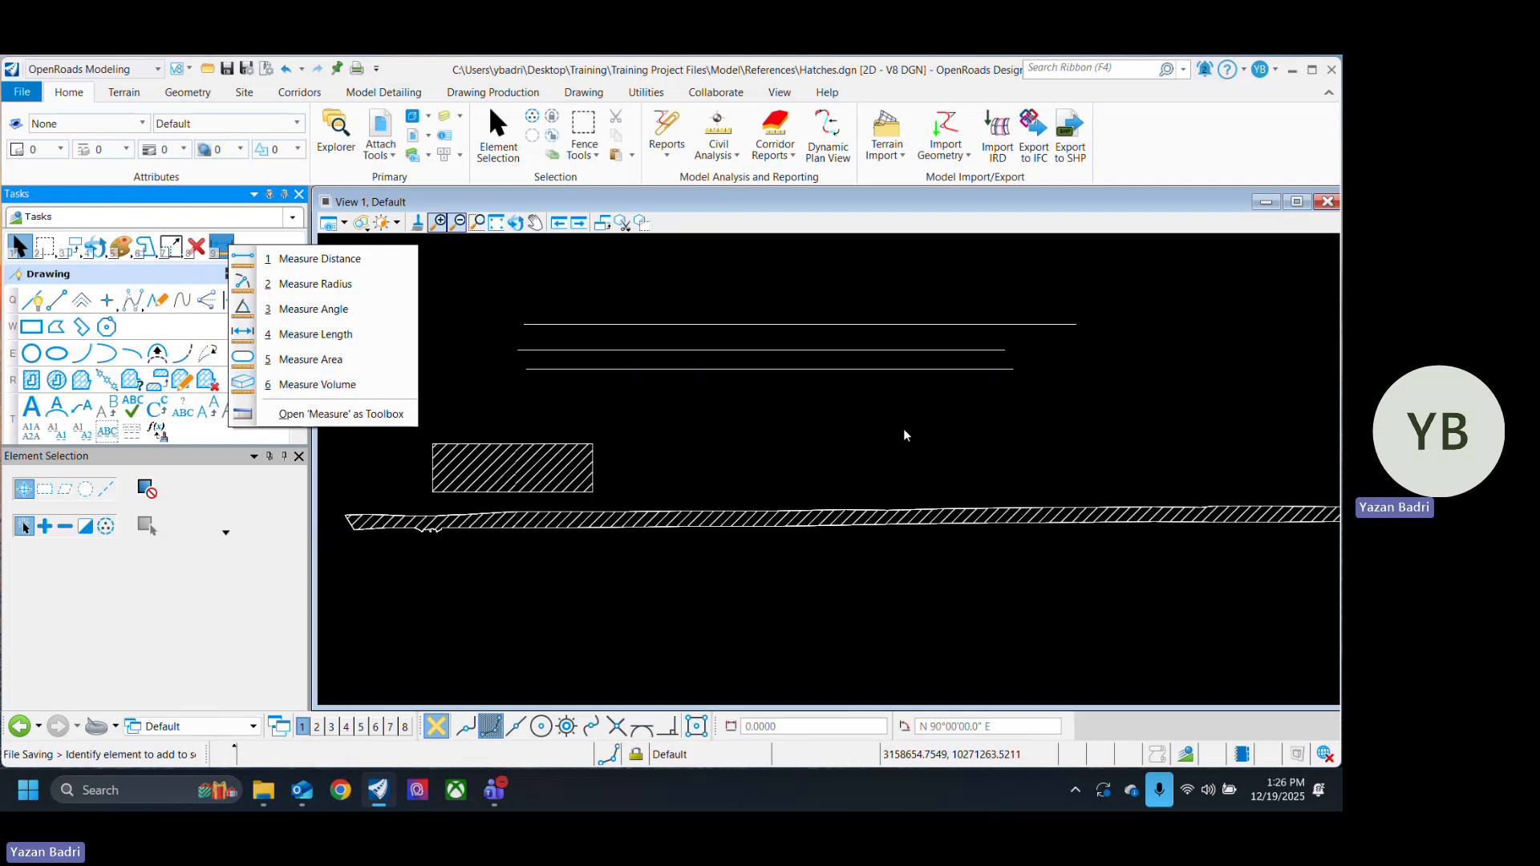
click(876, 427)
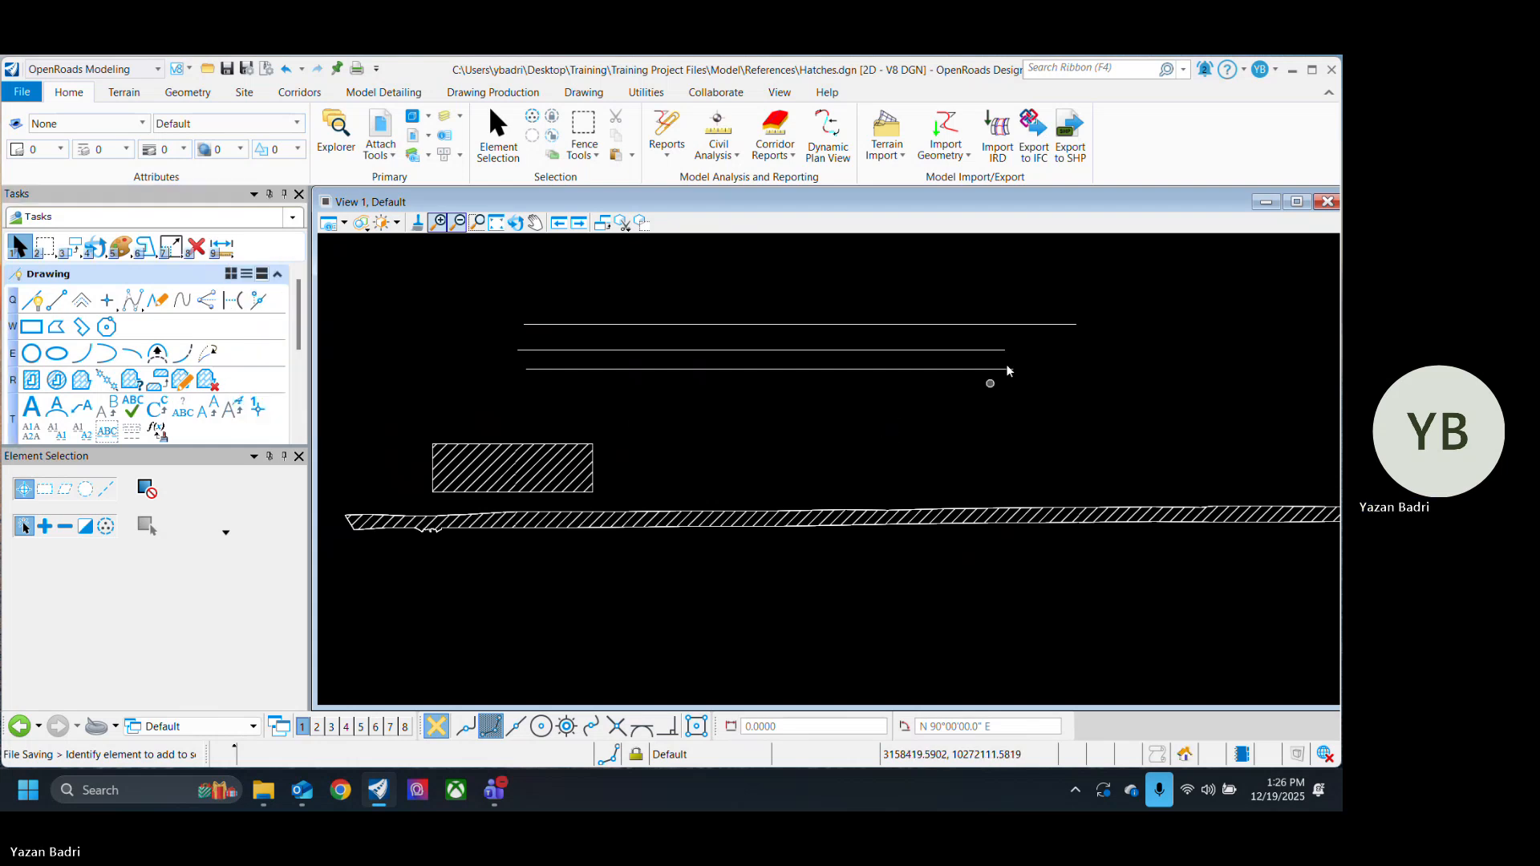
Step: Delete the three horizontal lines above the hatched rectangle and save the file
drag(1096, 304, 796, 451)
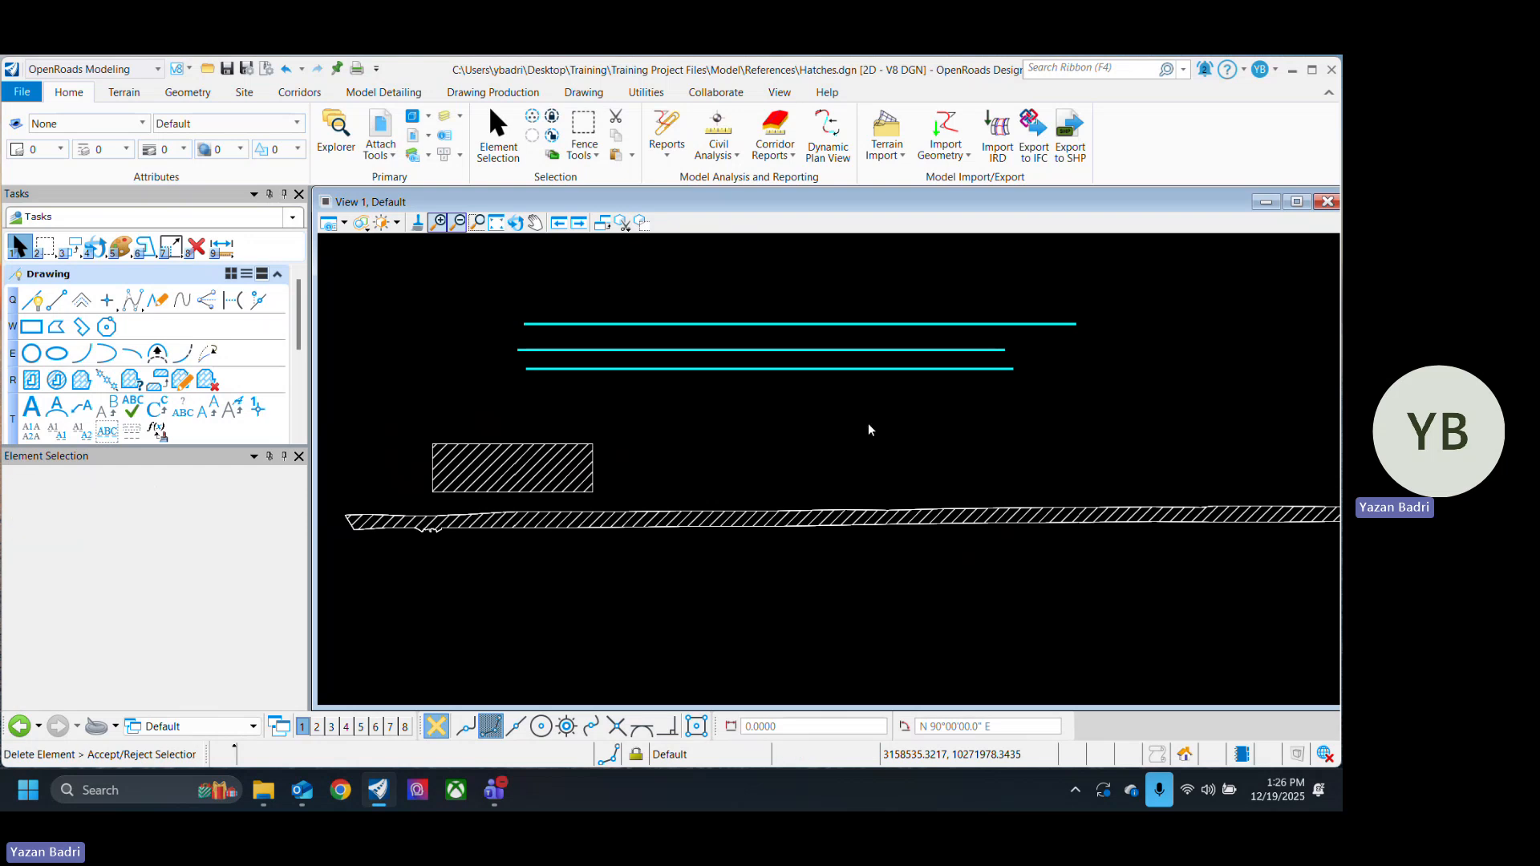
key(Delete)
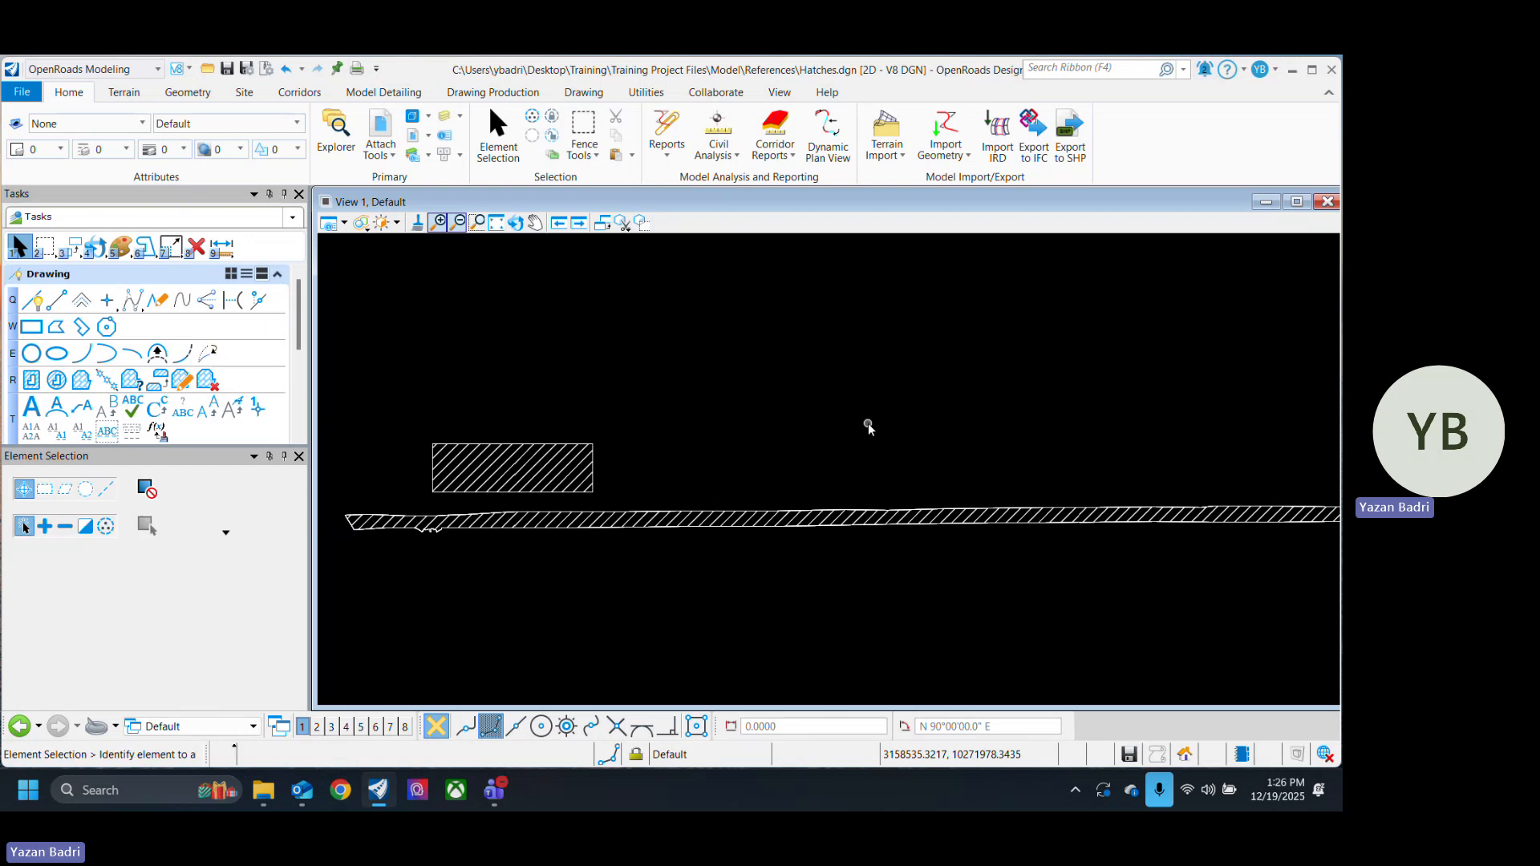
key(ctrl+s)
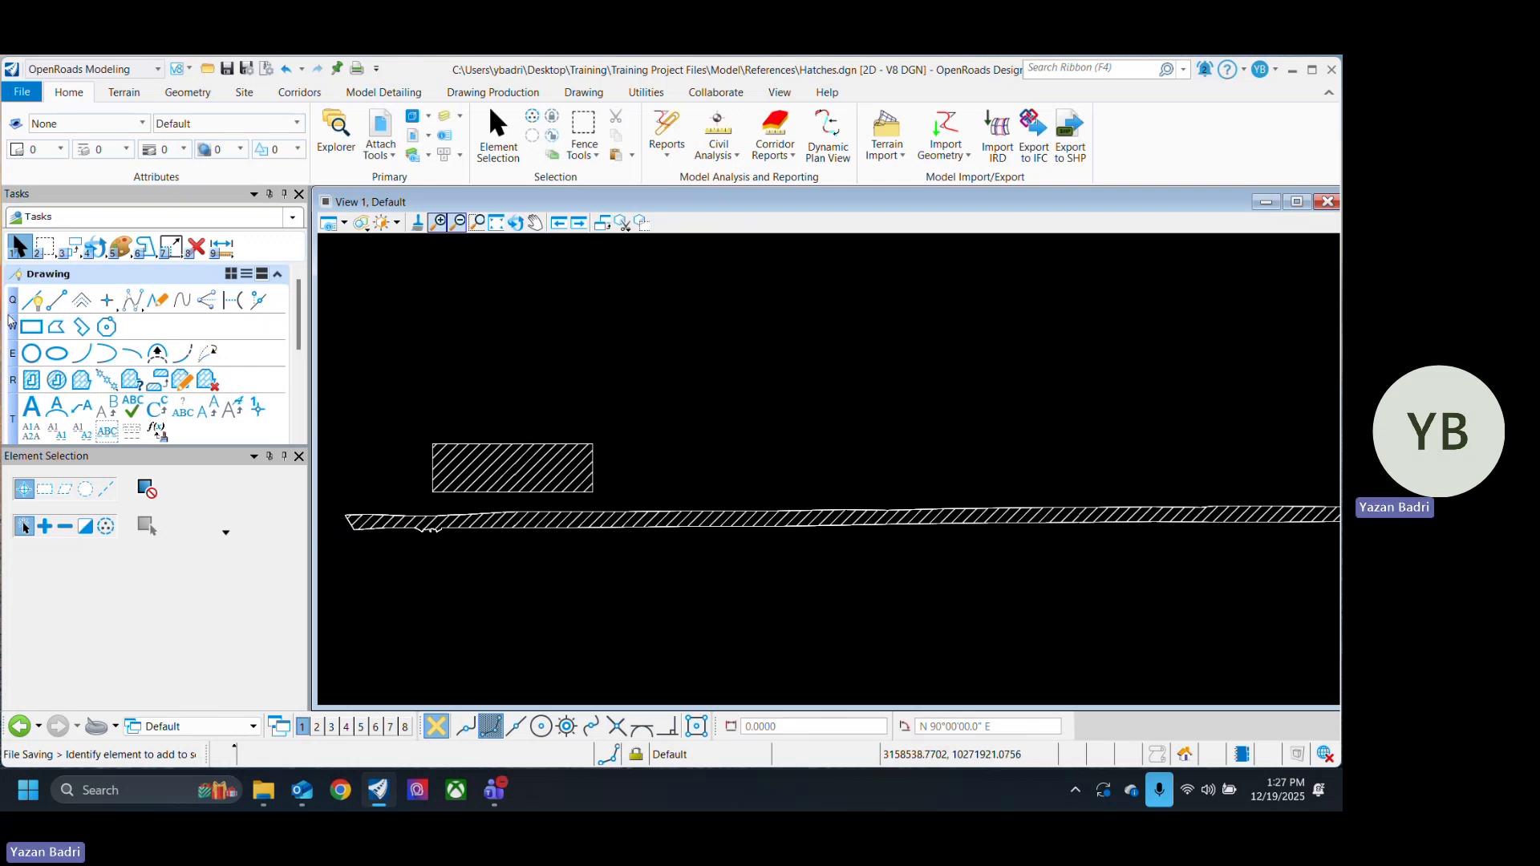
Step: Place the text "gfgdfhdgh" in the empty area above the road, using the 1_Normal_Engr Reg Lt Top style at height 0.0050
click(31, 407)
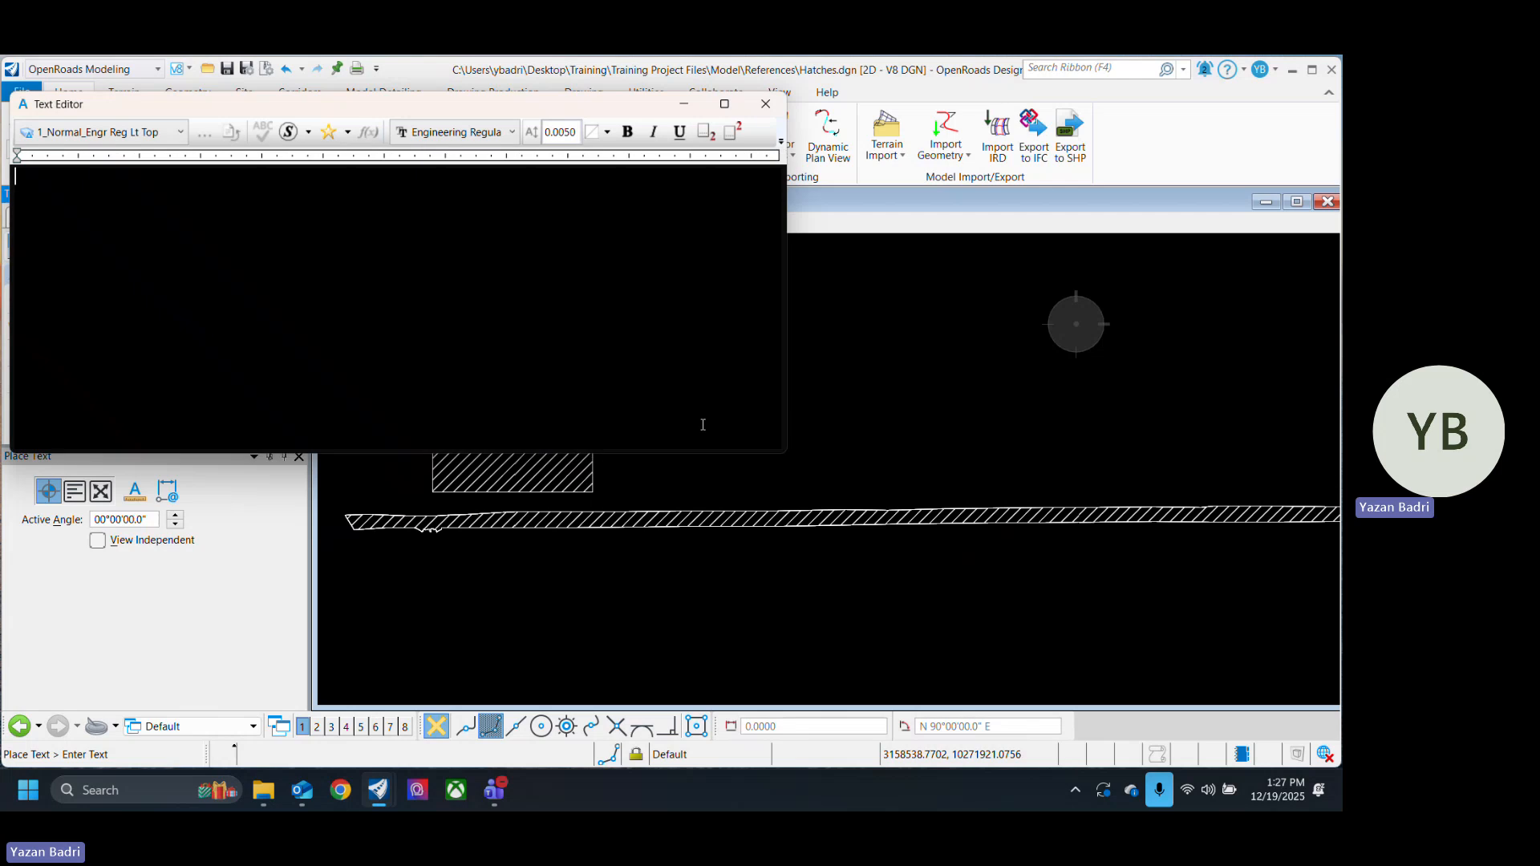
text(gfgdfhdgh)
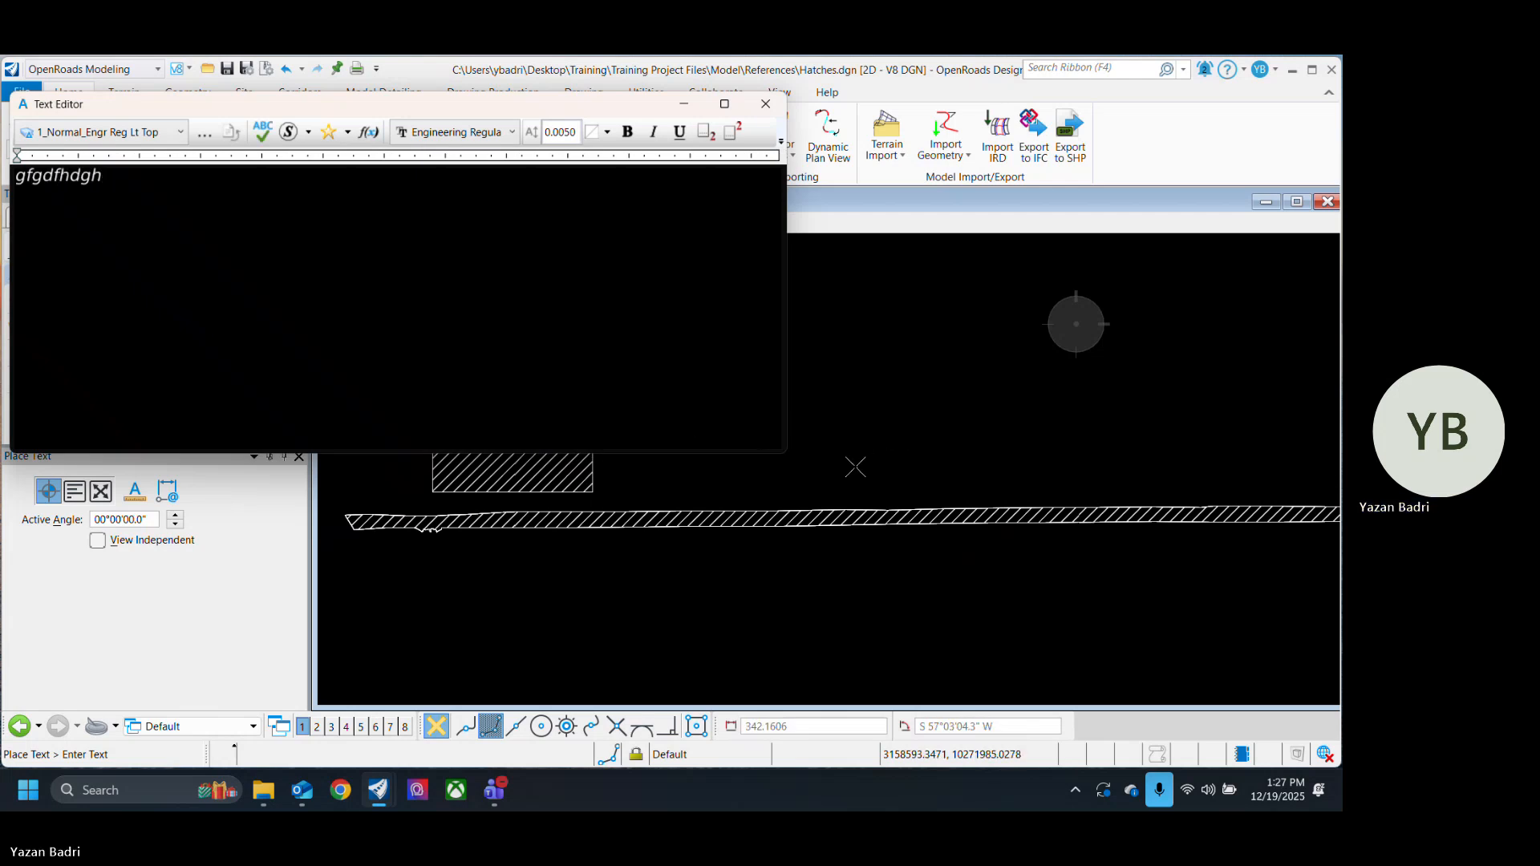
scroll(847, 469, up, 4)
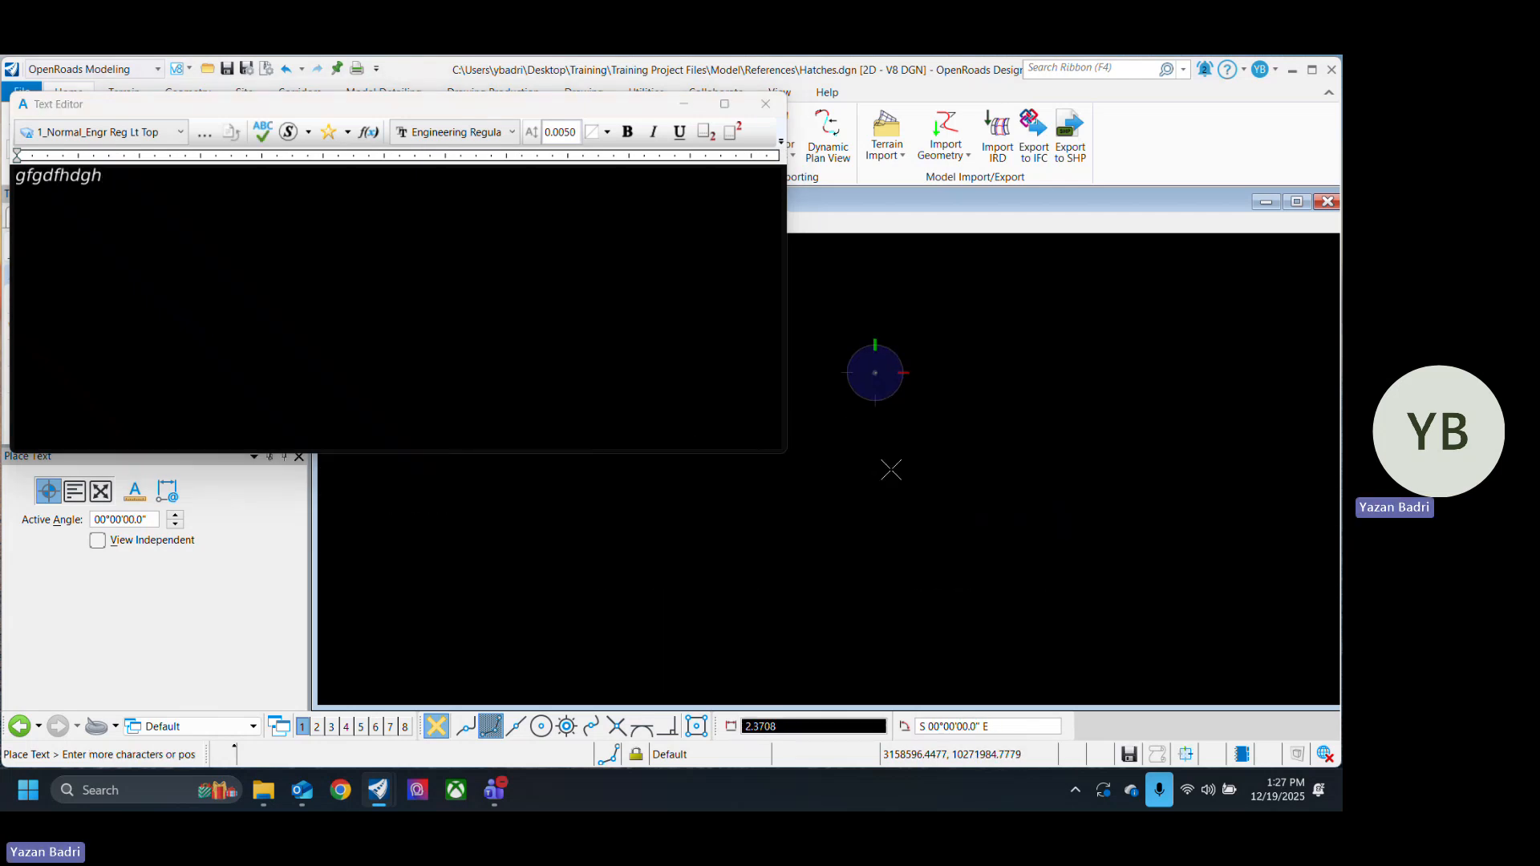
scroll(875, 517, down, 4)
scroll(873, 524, up, 5)
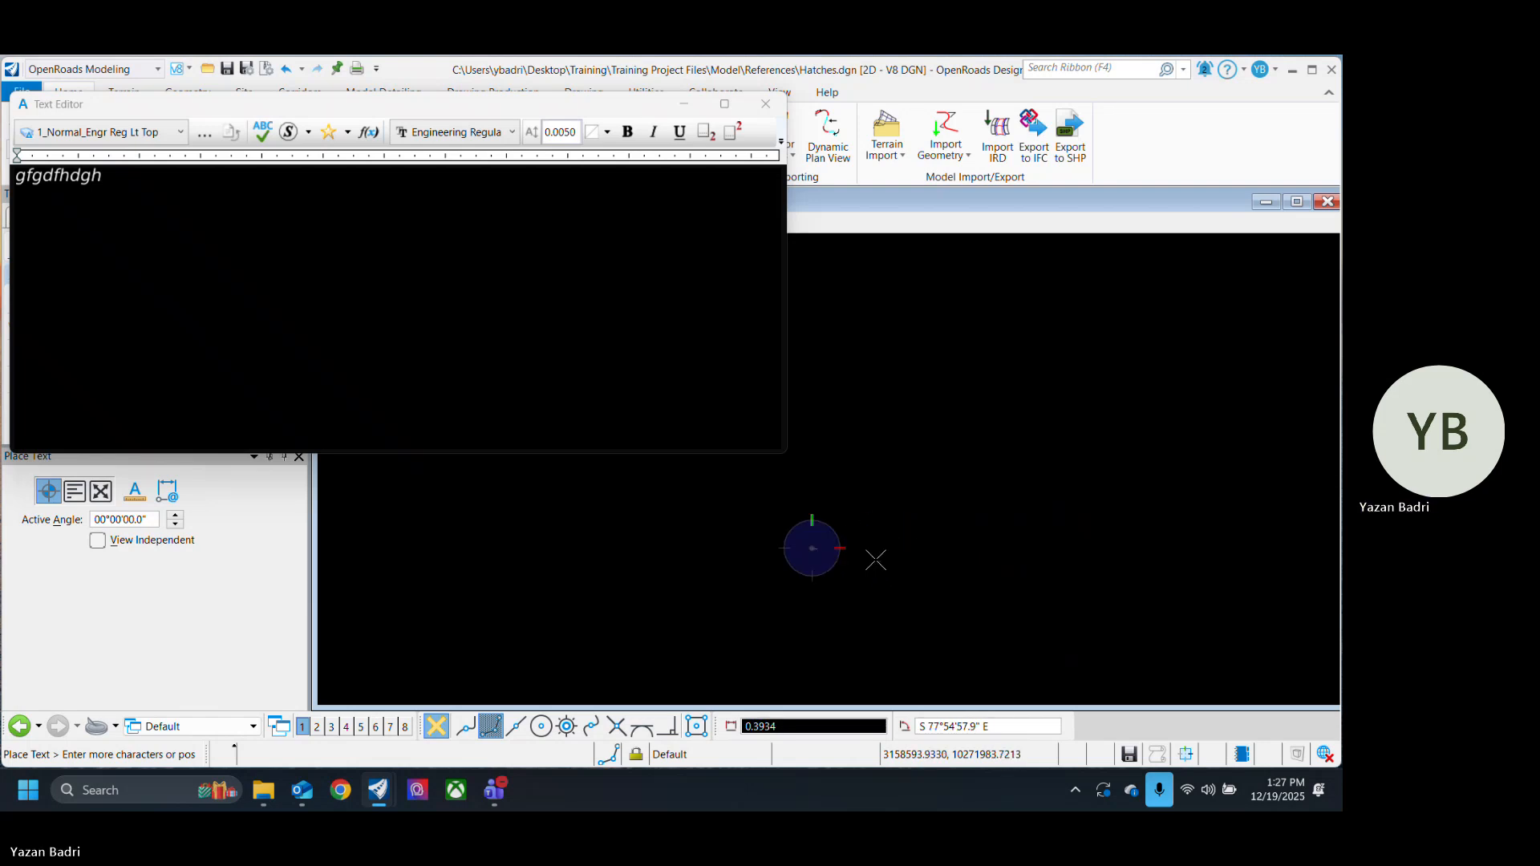
click(853, 463)
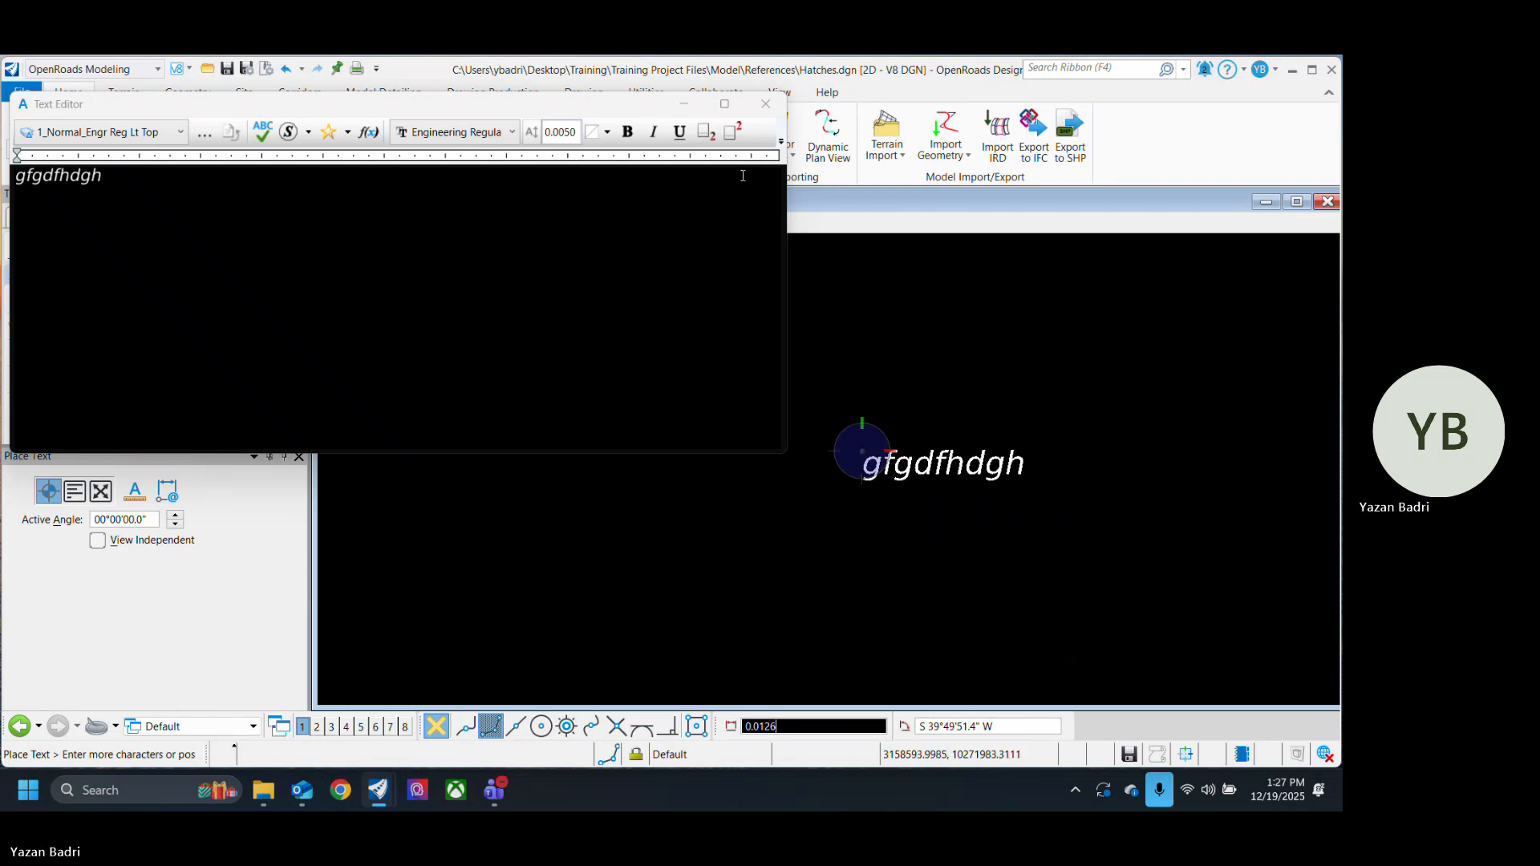
click(765, 103)
Step: Convert the placed text "gfgdfhdgh" to Upper Case with Change Text Case
middle_drag(1004, 518, 852, 530)
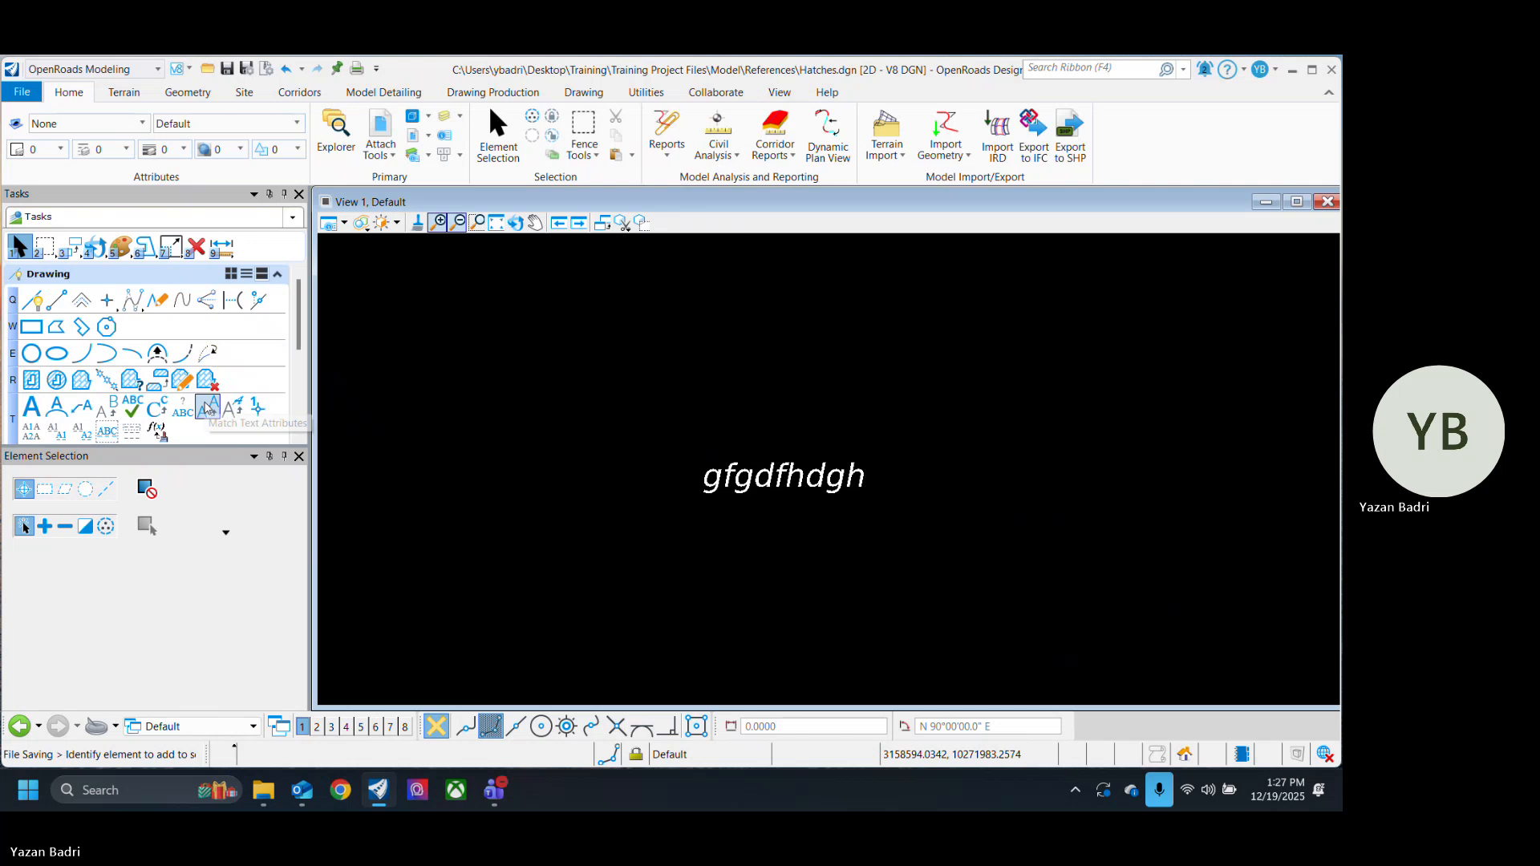
click(158, 409)
click(754, 478)
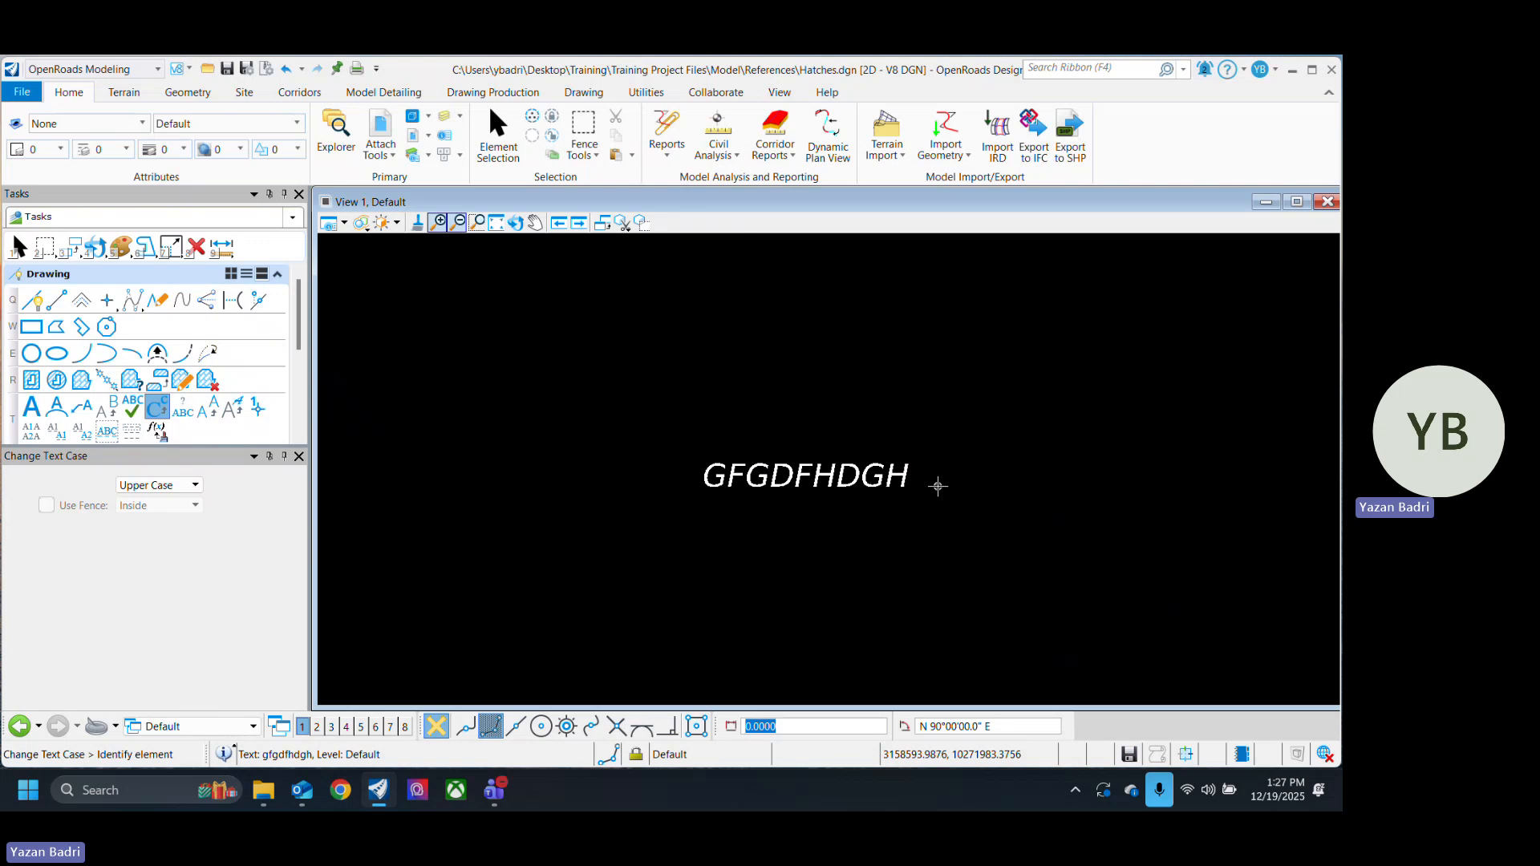
Step: Delete the uppercase sample text and save the file
click(498, 133)
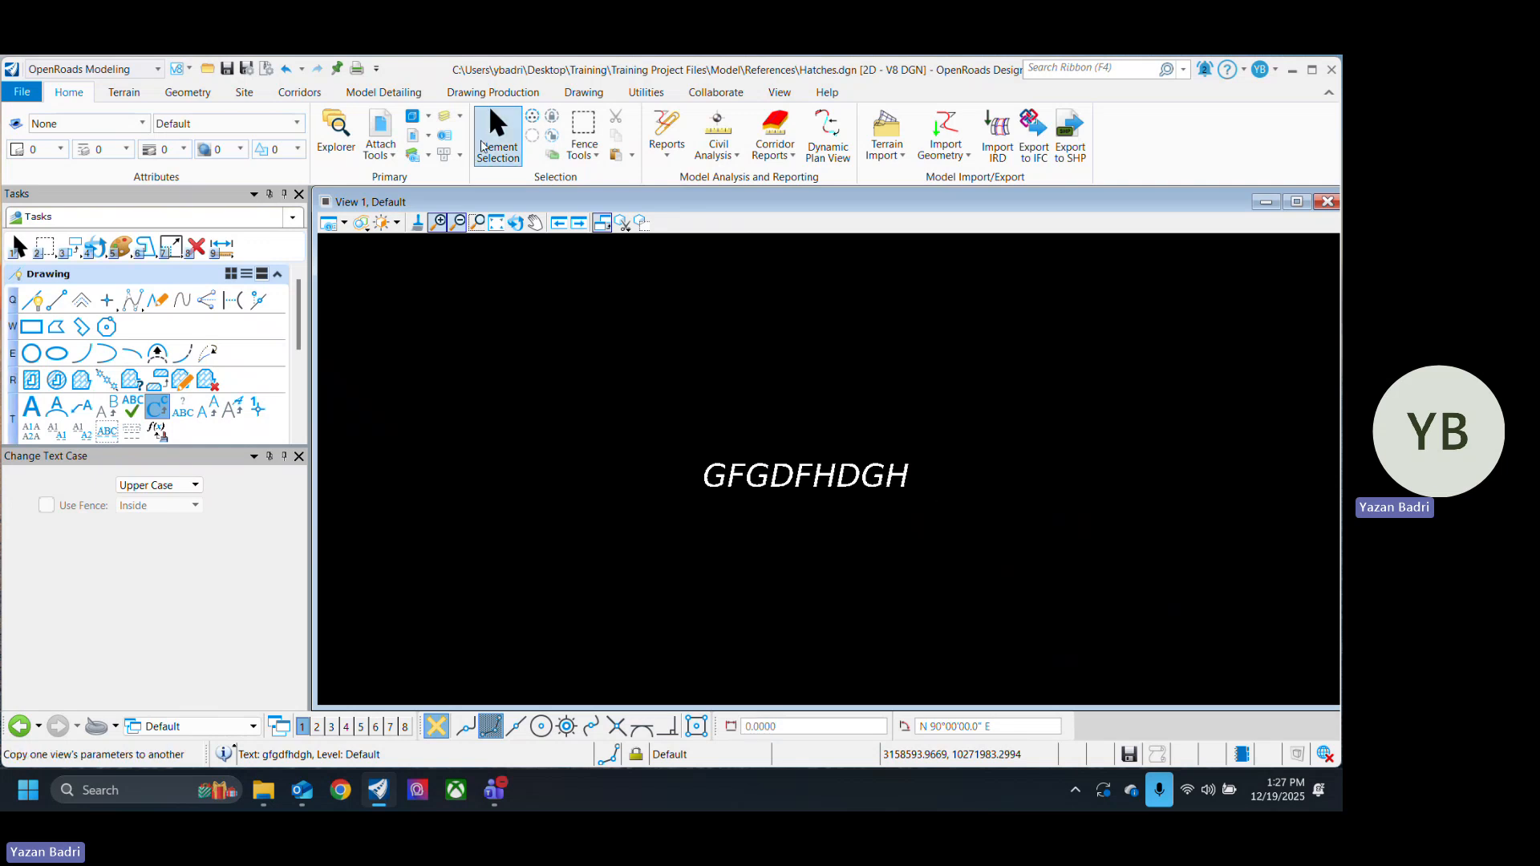
click(735, 485)
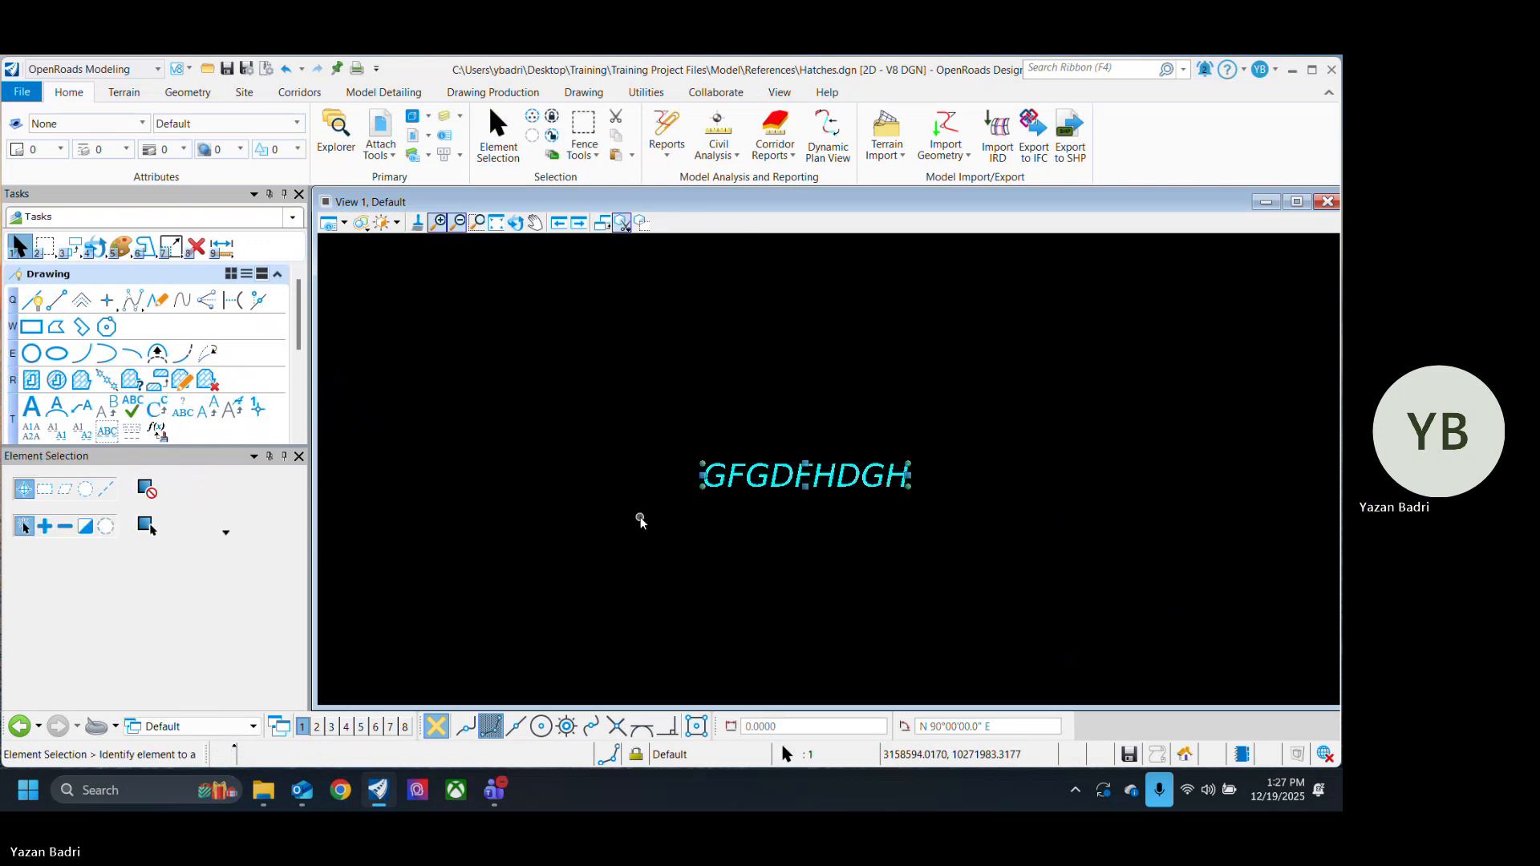
key(Delete)
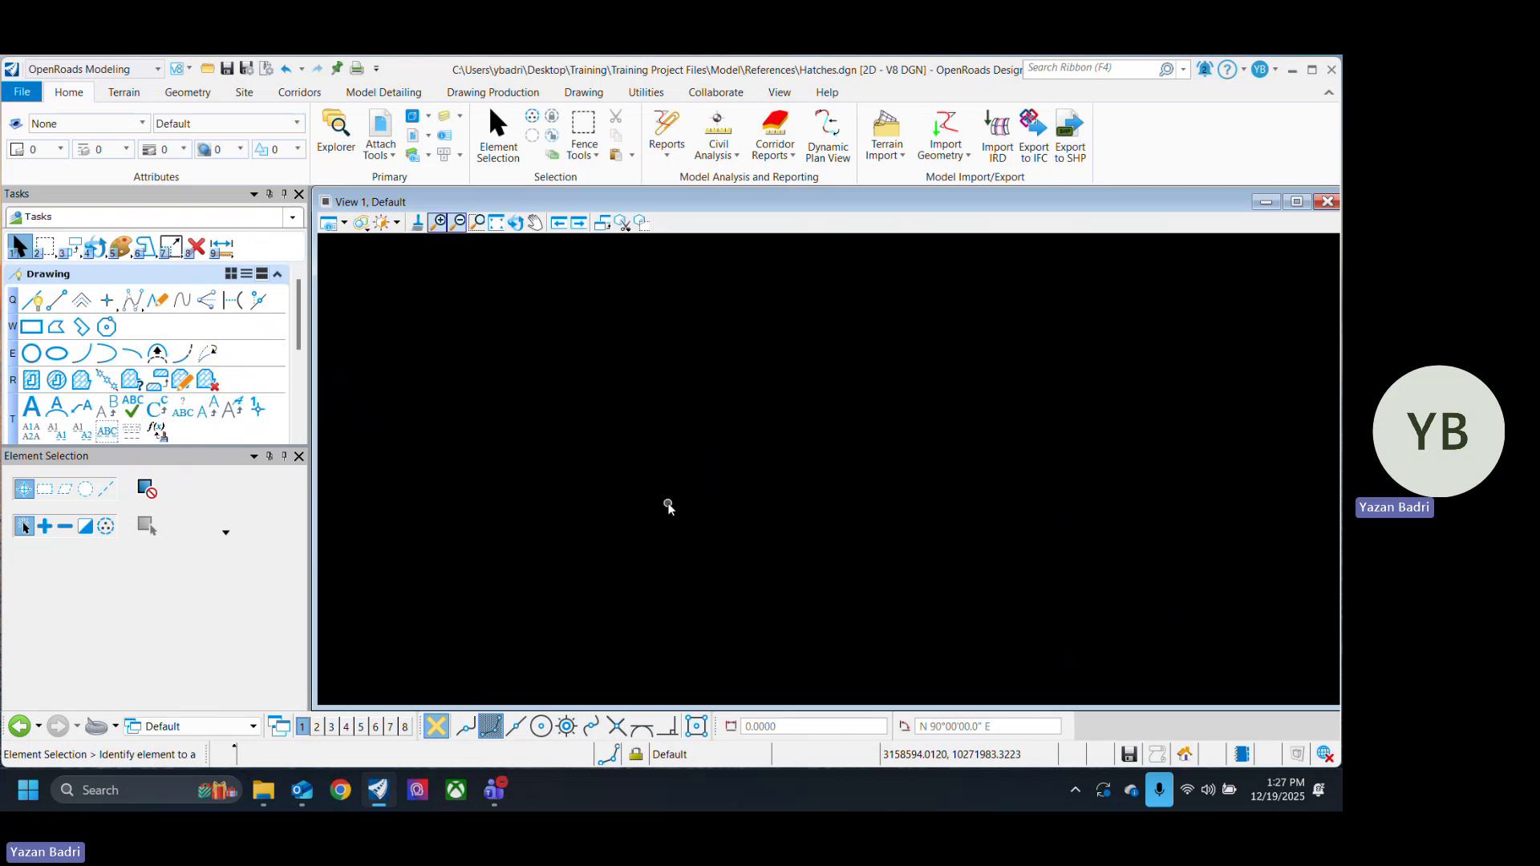
key(ctrl+s)
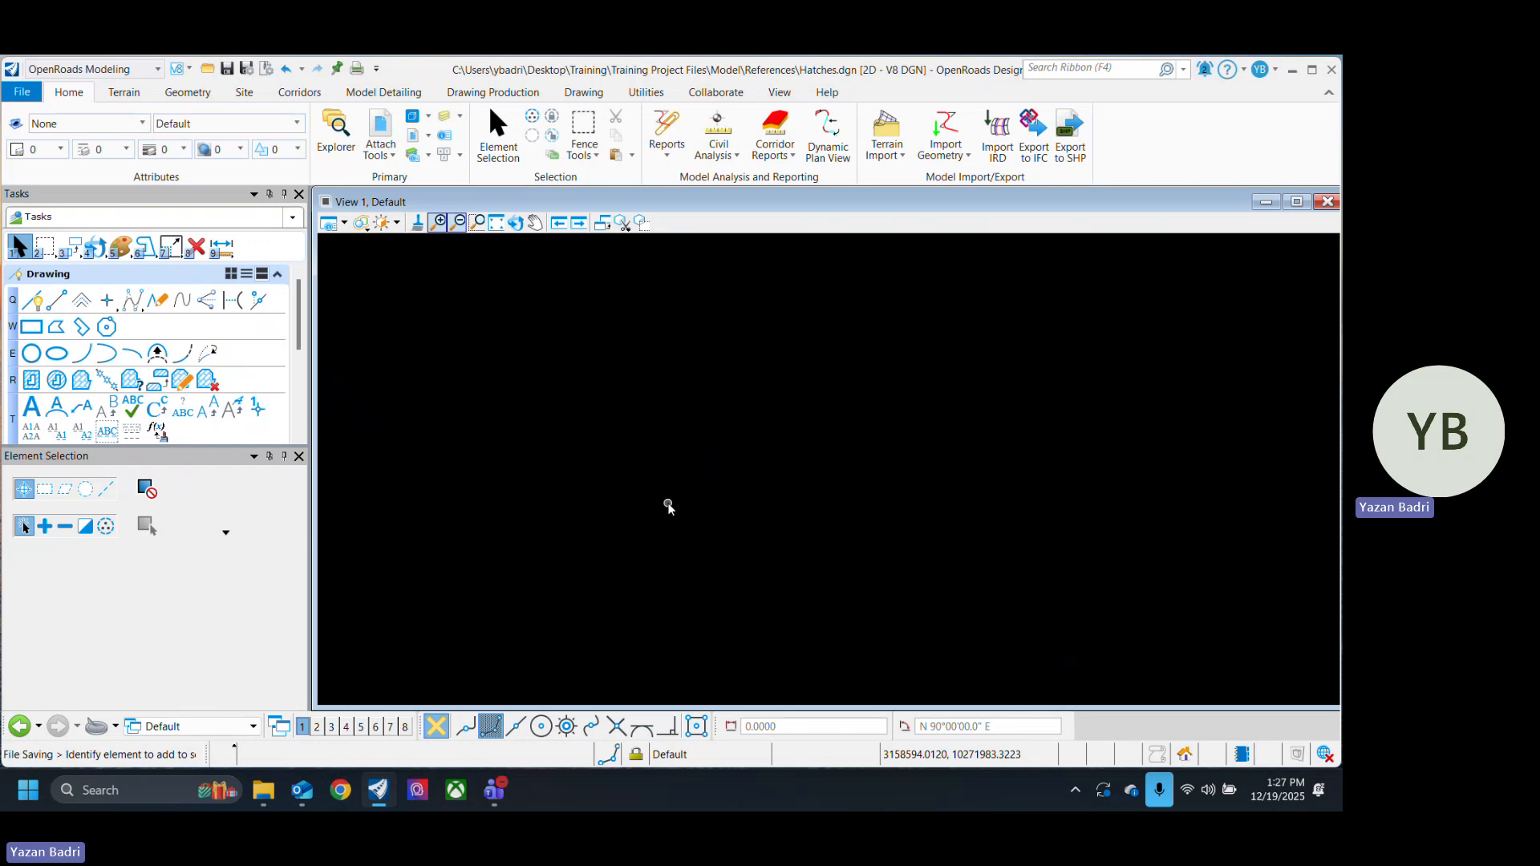
Step: Place a text containing the FL favorite symbol in the empty drawing area
click(31, 407)
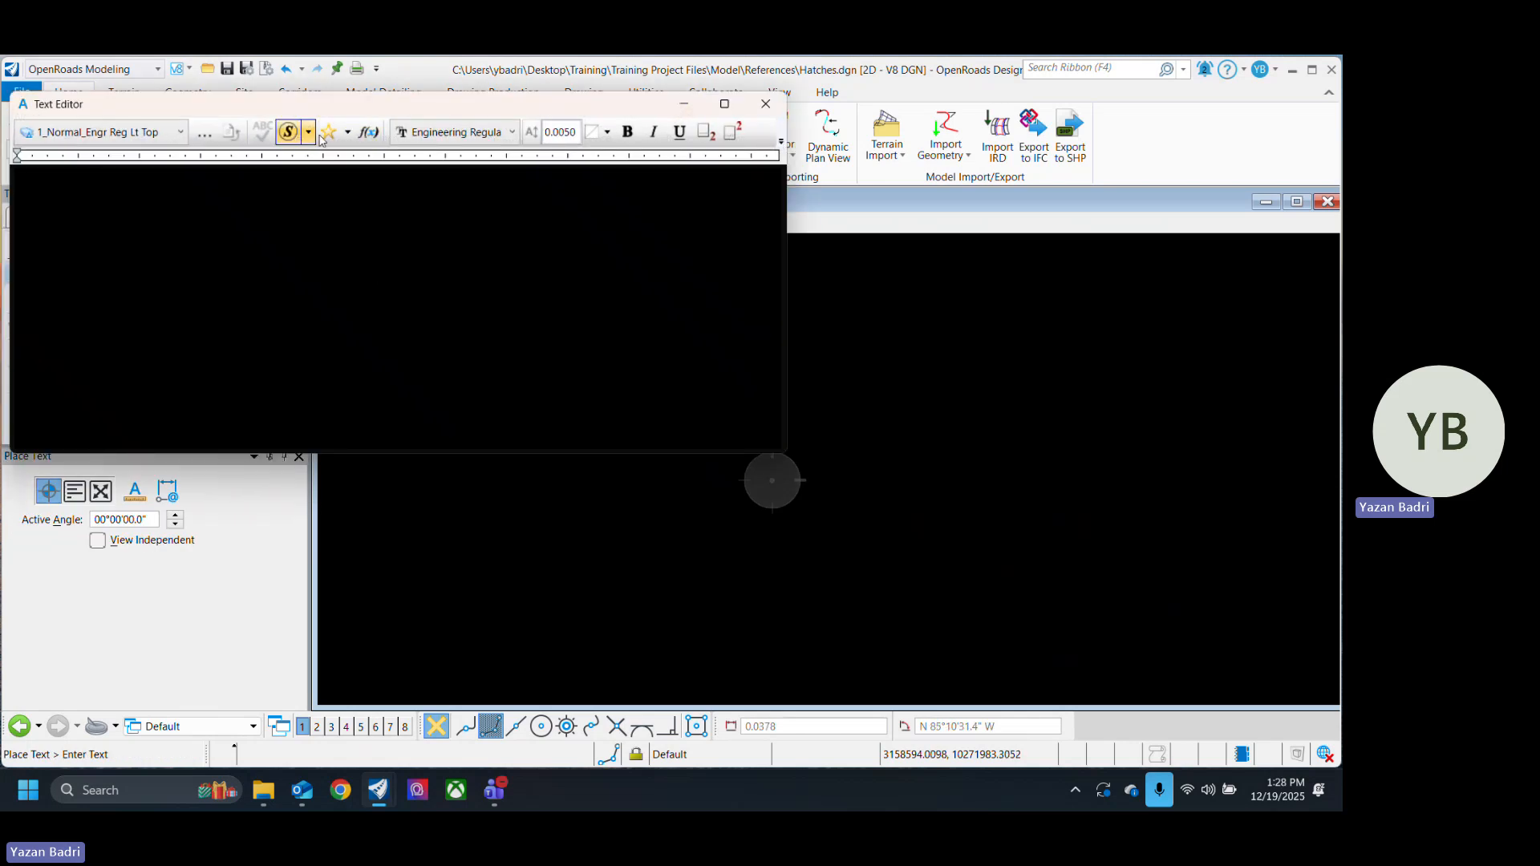
click(310, 136)
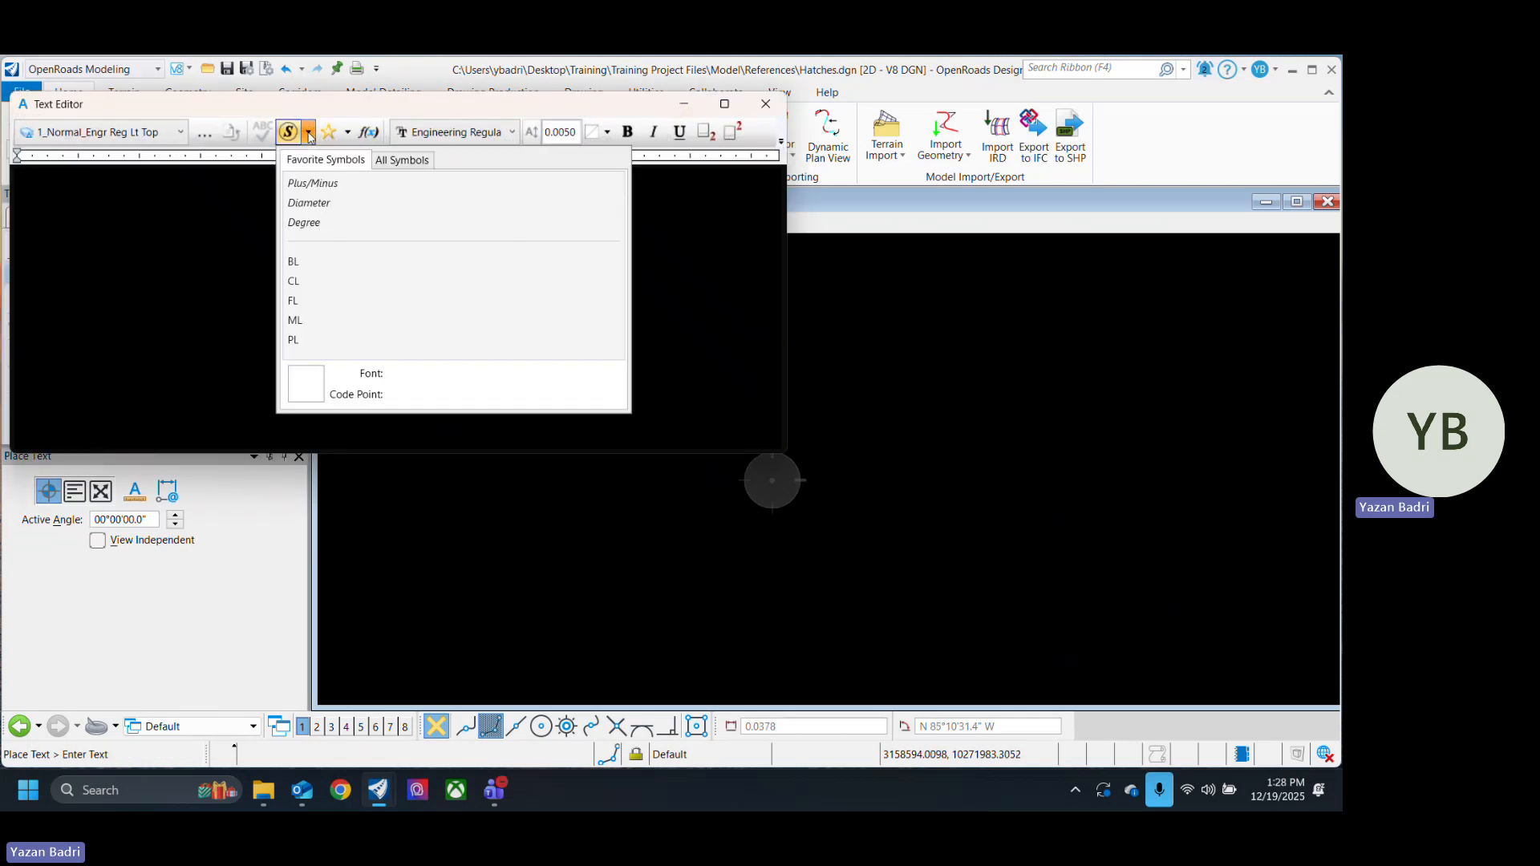
click(337, 300)
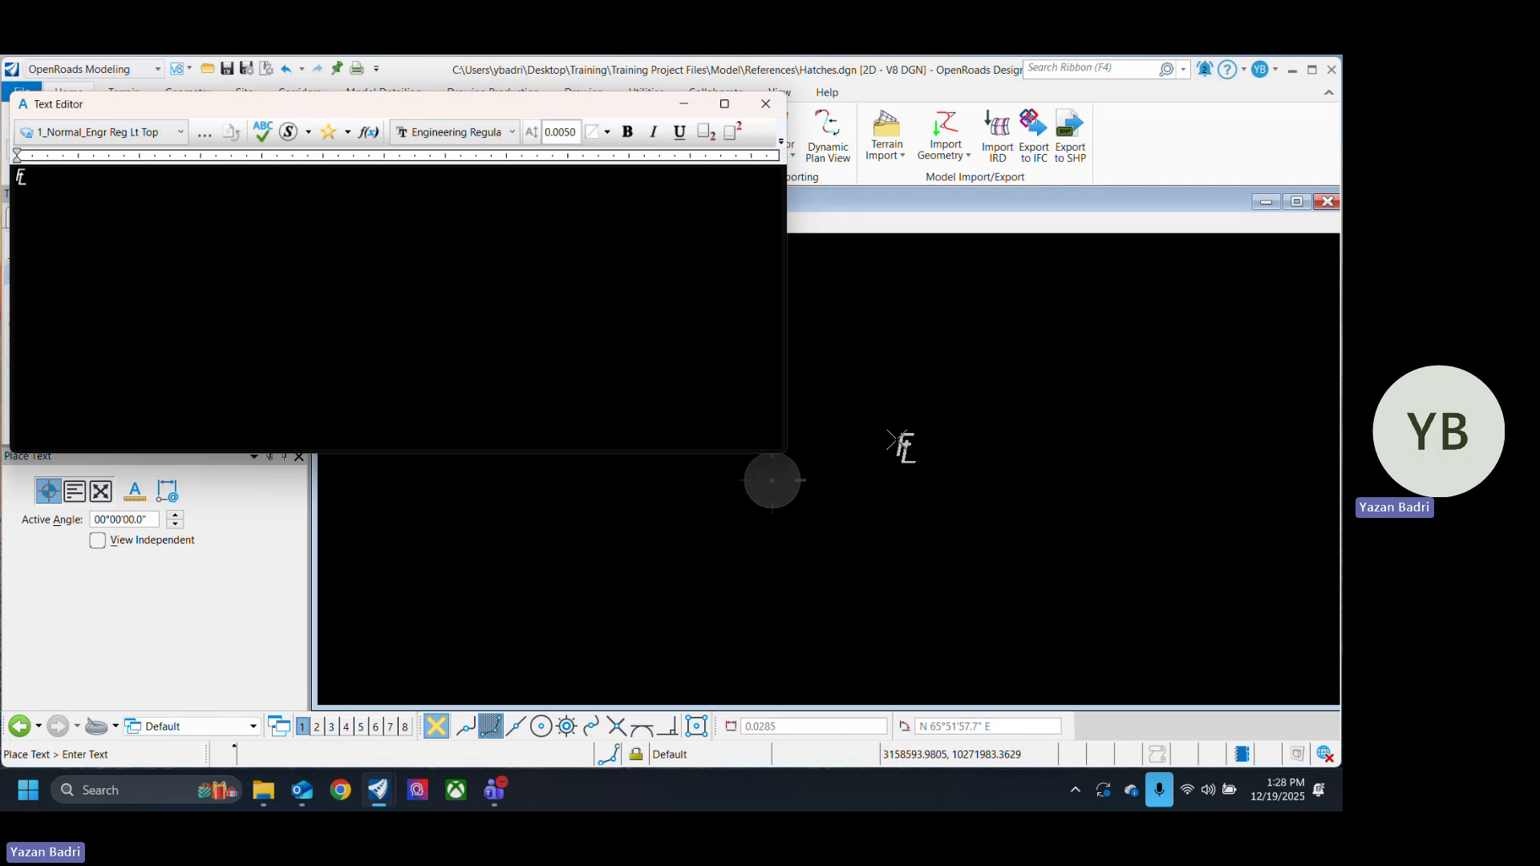
click(895, 459)
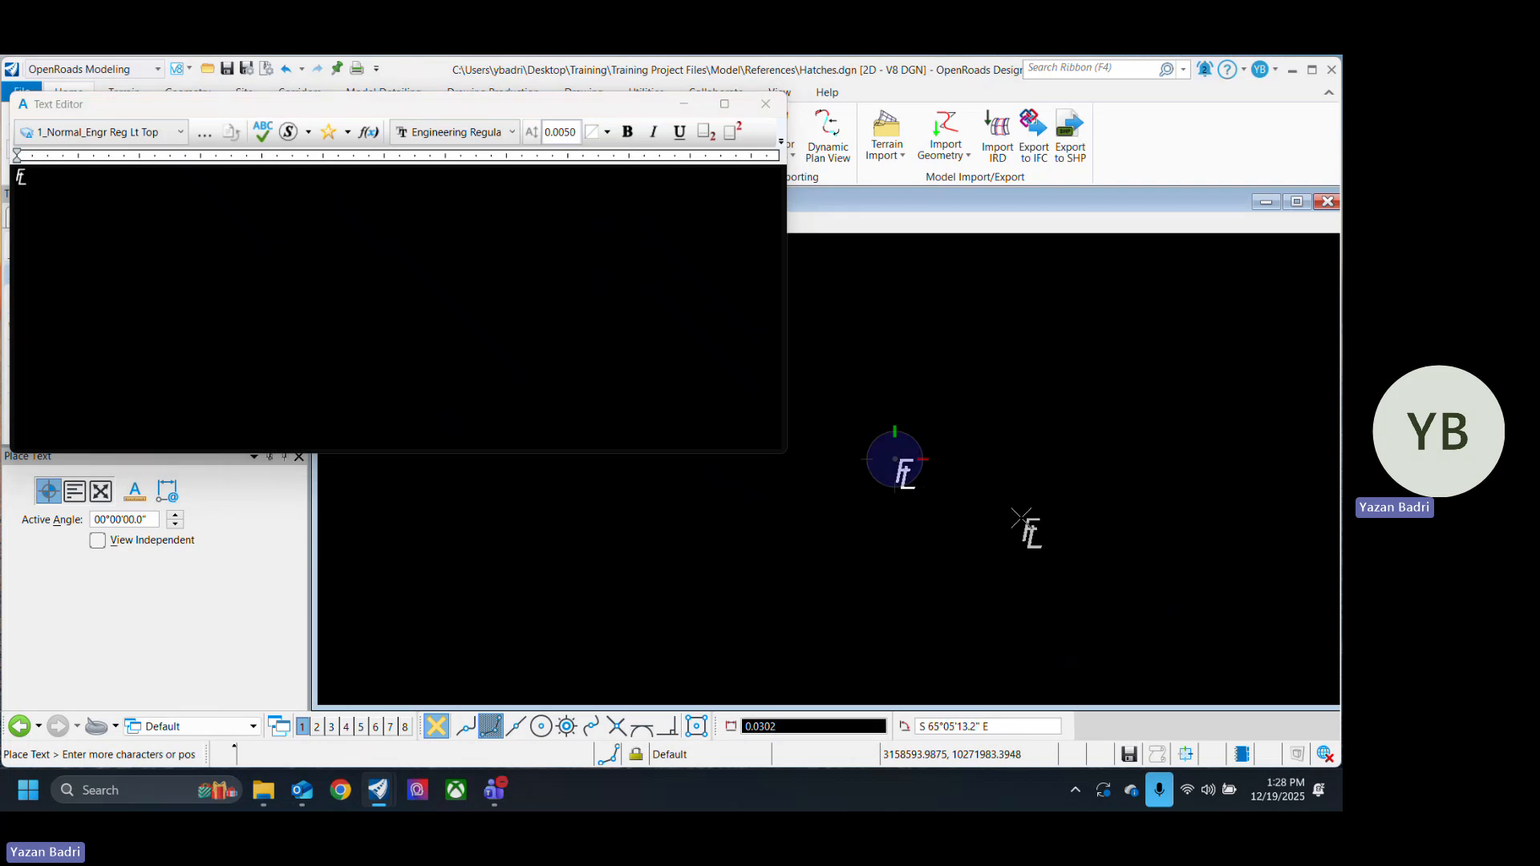
Step: Stop placing text and delete the FL symbol text from the drawing area
click(309, 132)
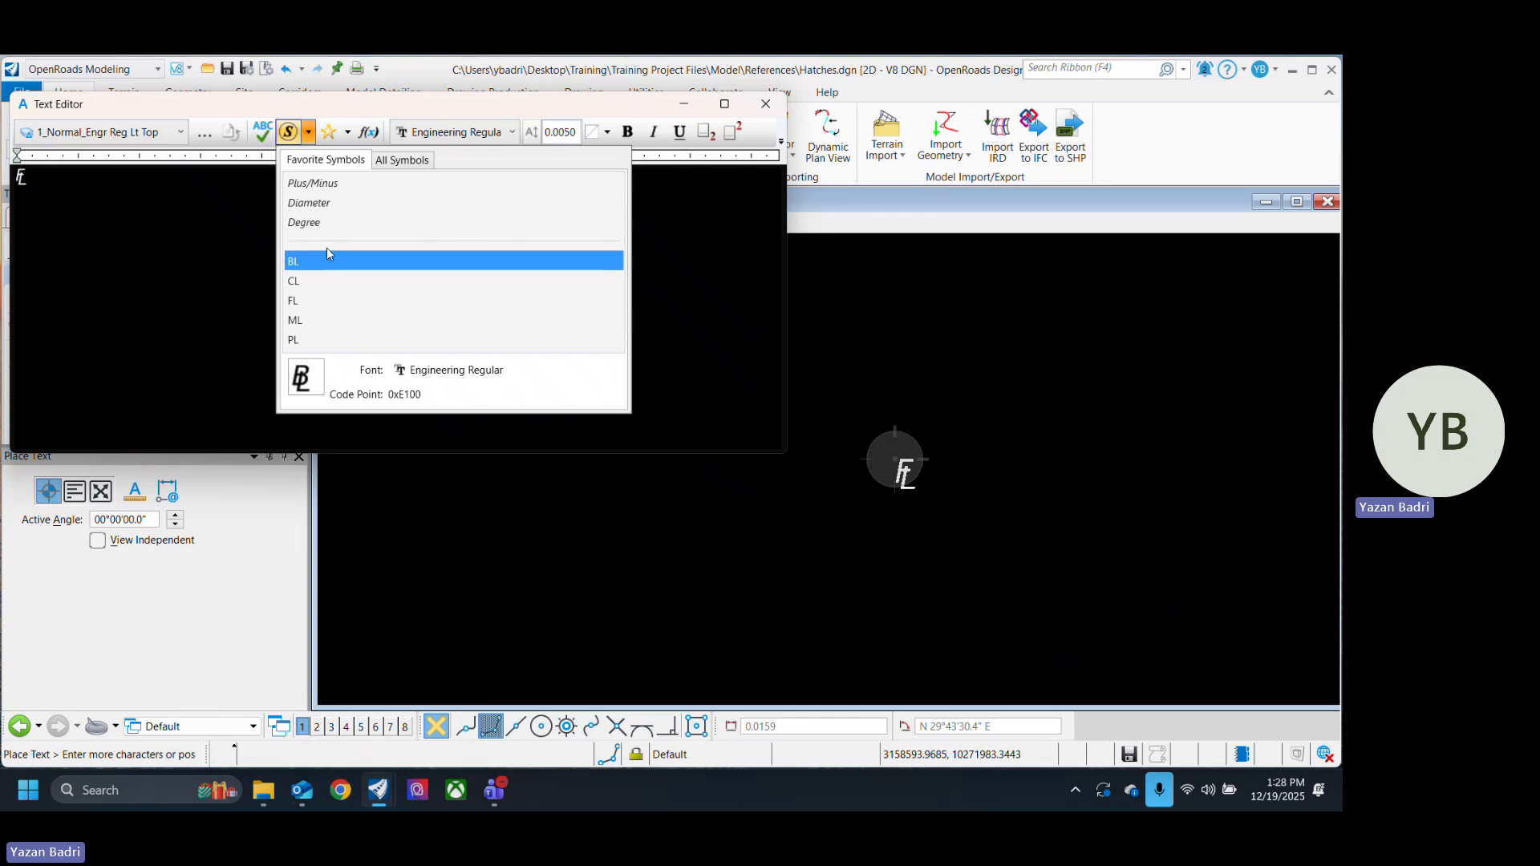
click(174, 268)
click(765, 104)
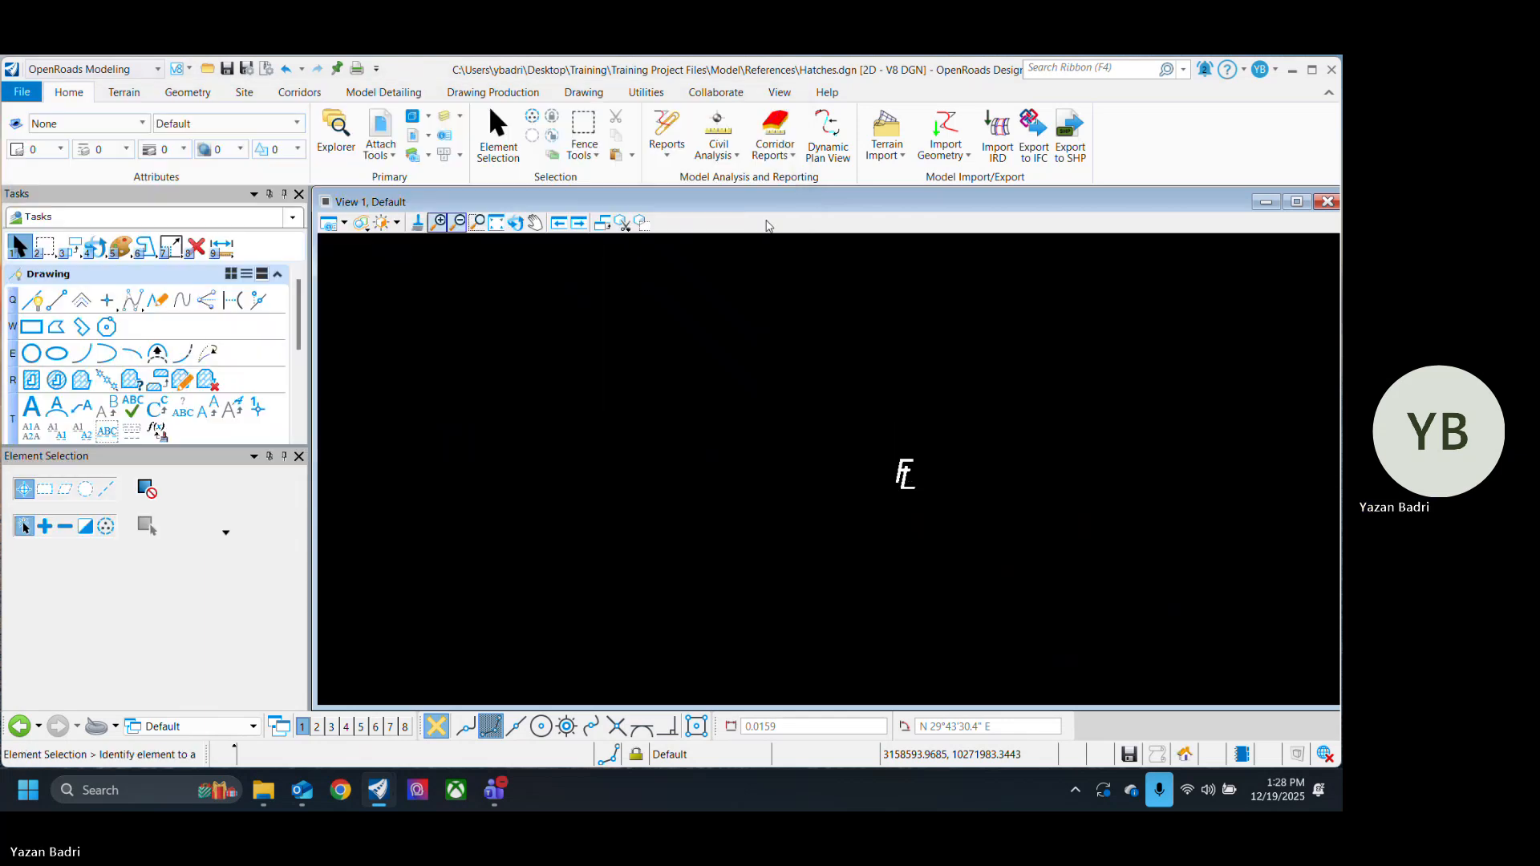
click(906, 475)
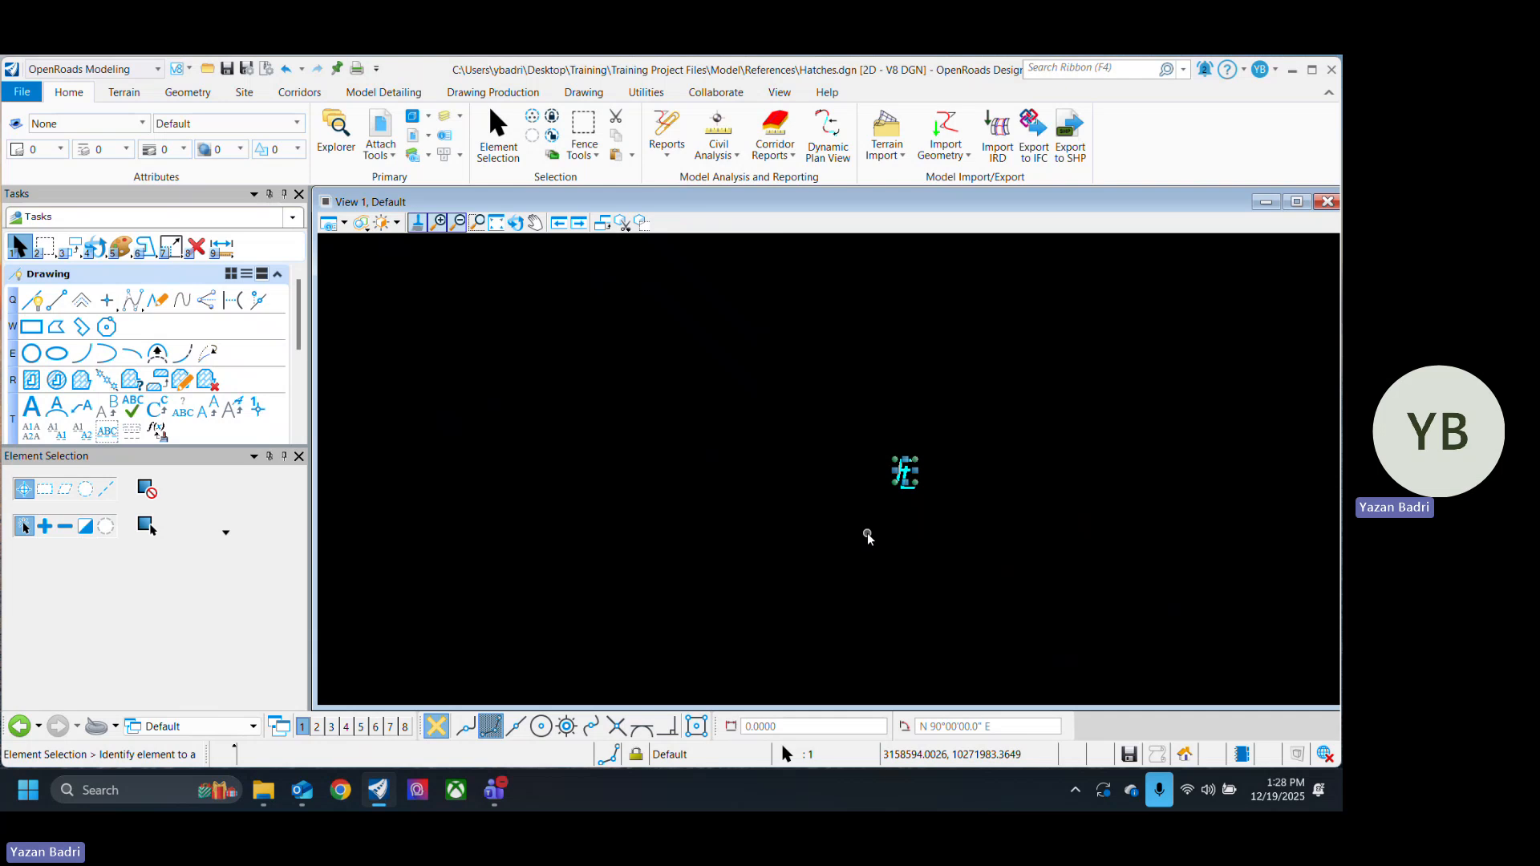
key(Delete)
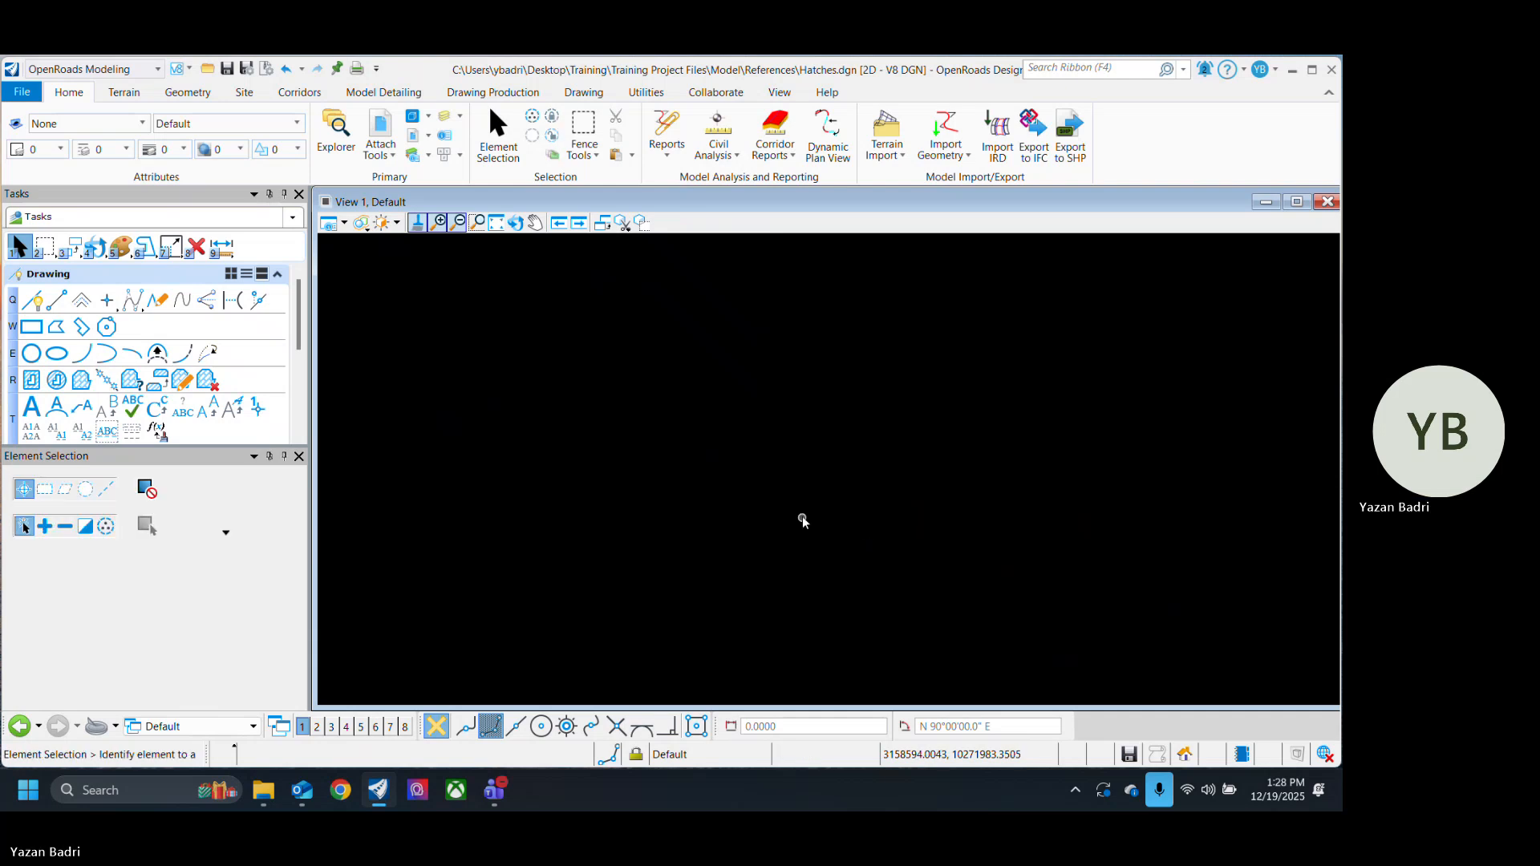
Step: Place the text "±5" in the empty area, using the plus/minus sign from the full Engineering Regular symbol set, and delete it again
click(31, 406)
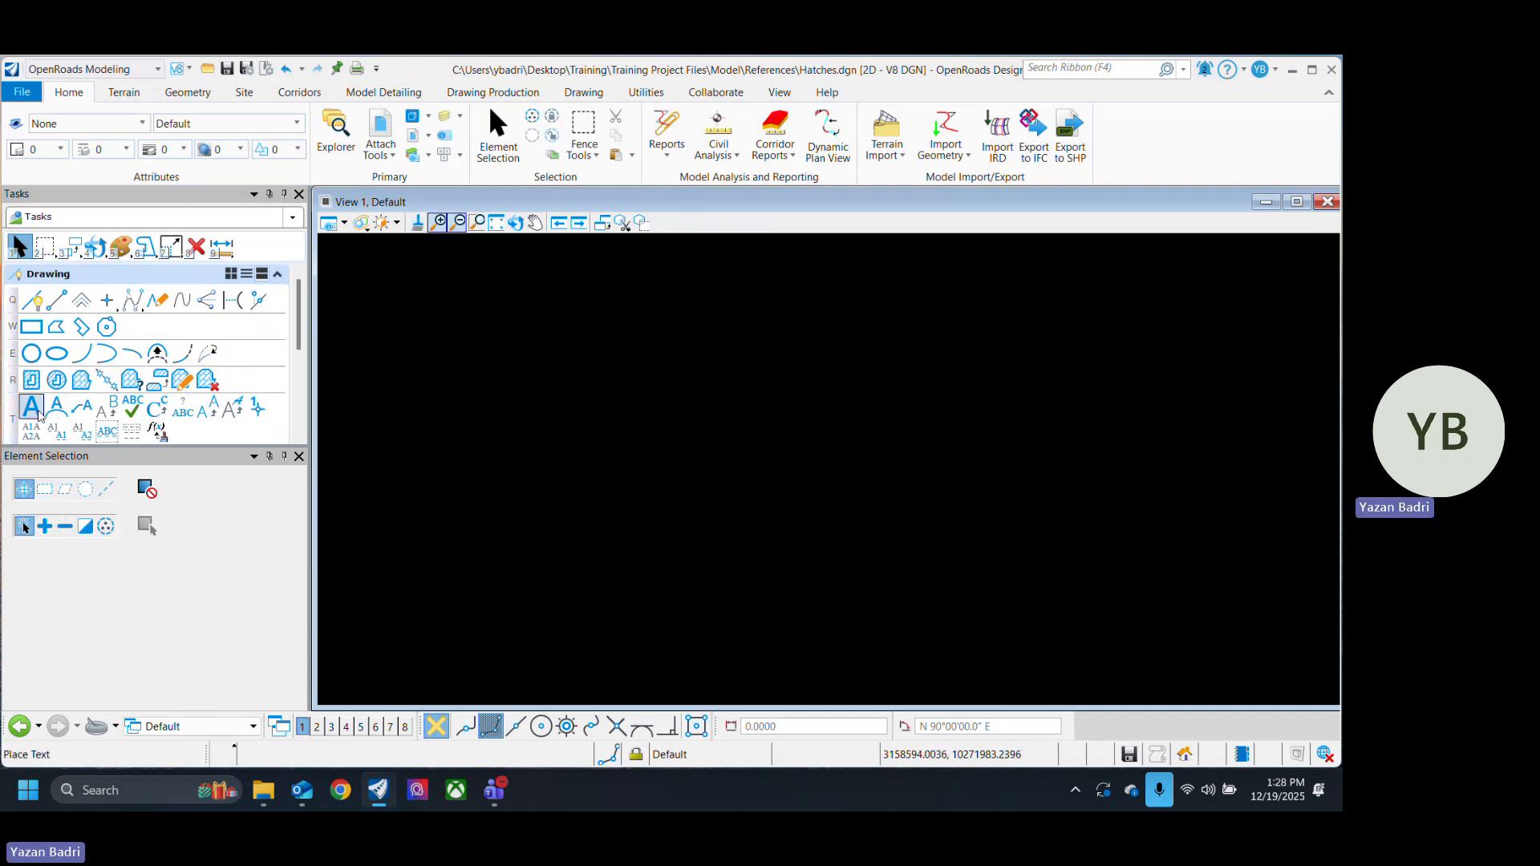
click(308, 132)
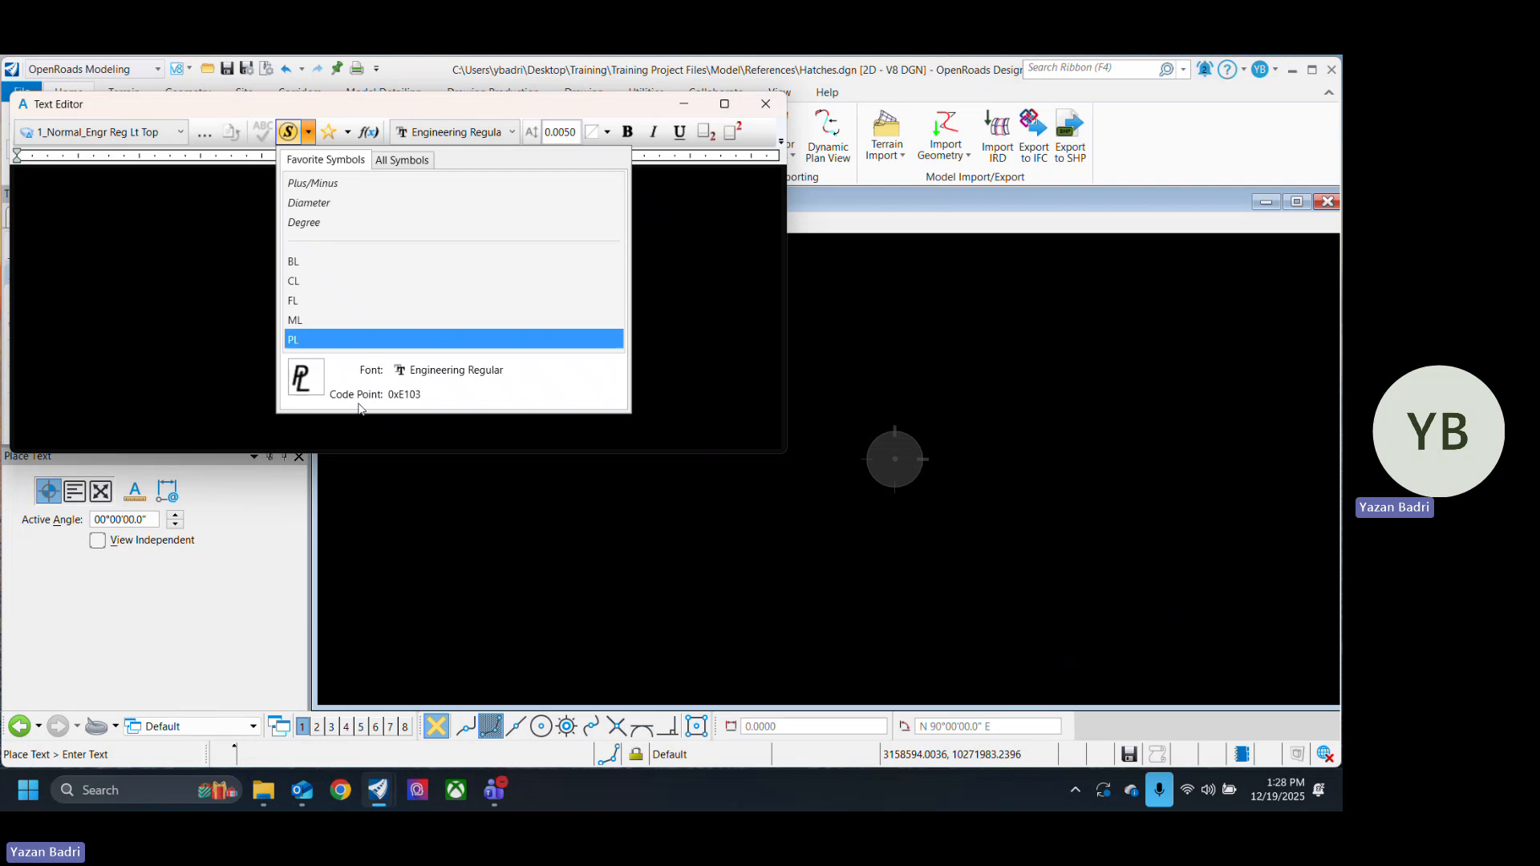
click(412, 158)
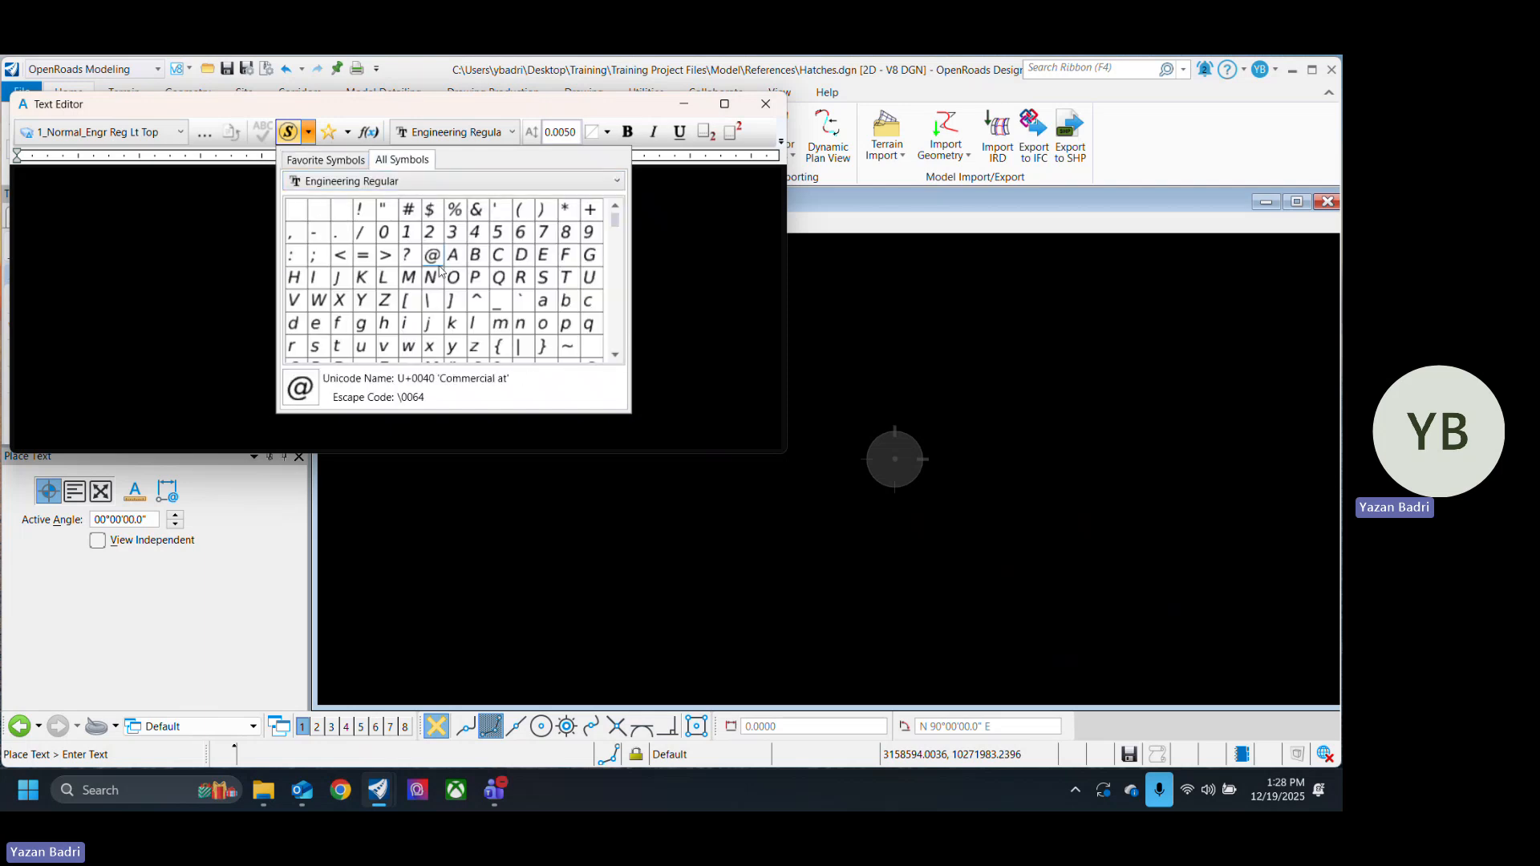
scroll(613, 321, down, 10)
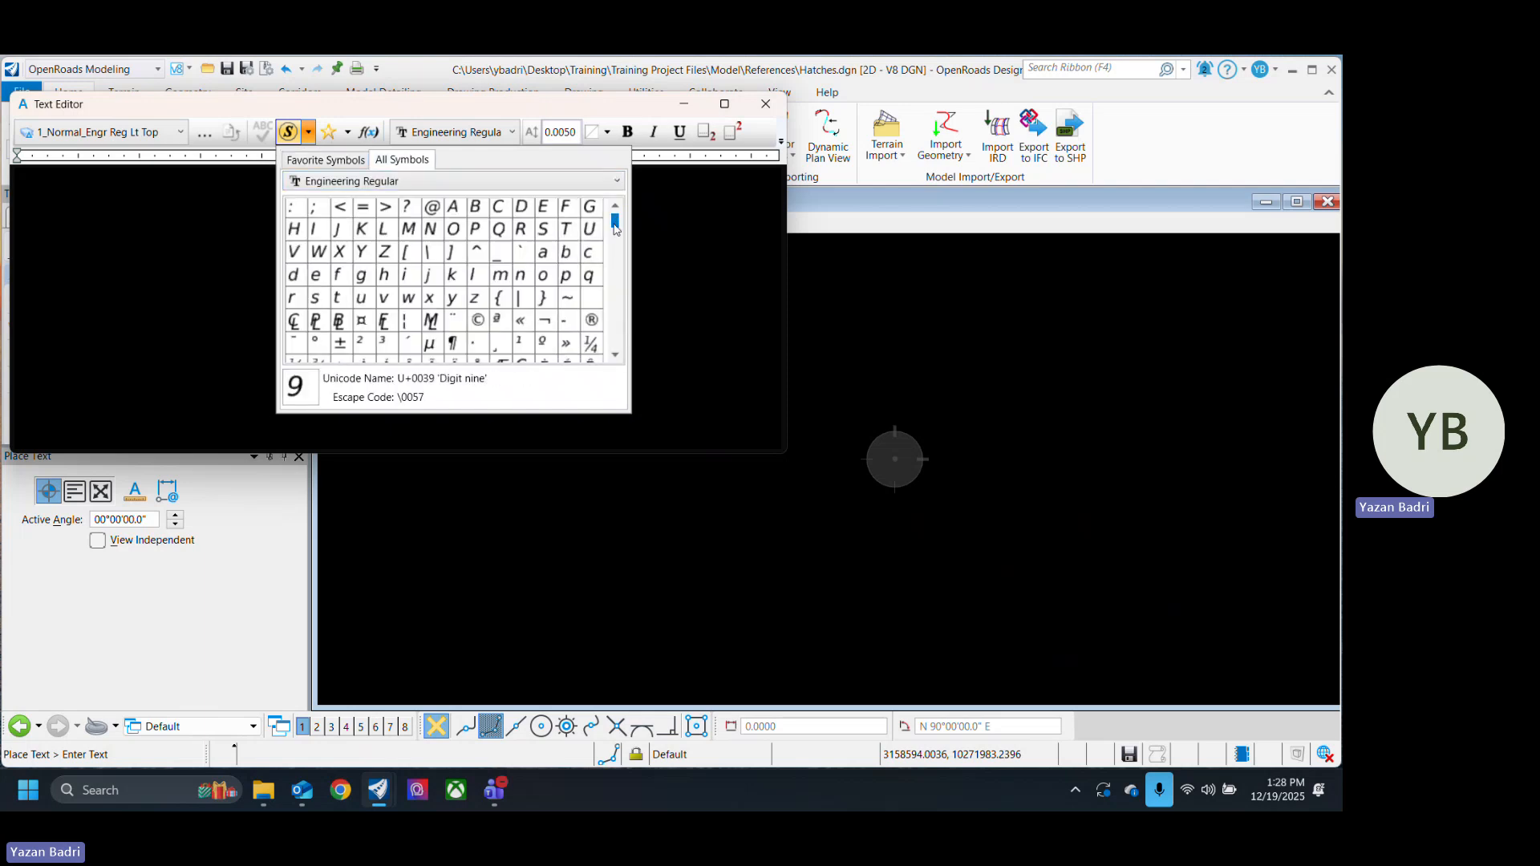
drag(612, 316, 615, 221)
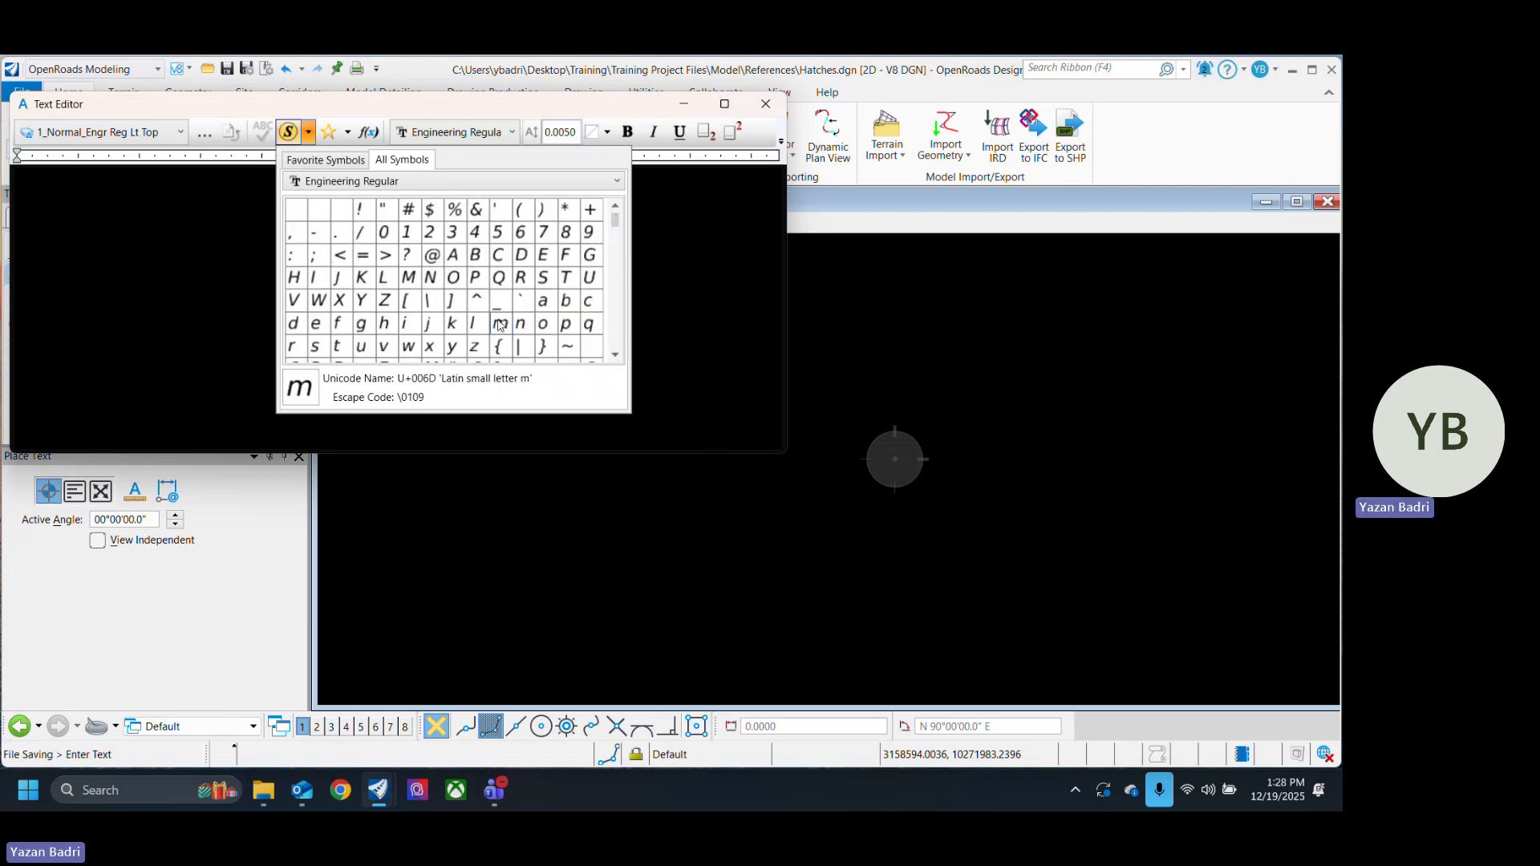
scroll(561, 305, down, 1)
scroll(561, 305, down, 2)
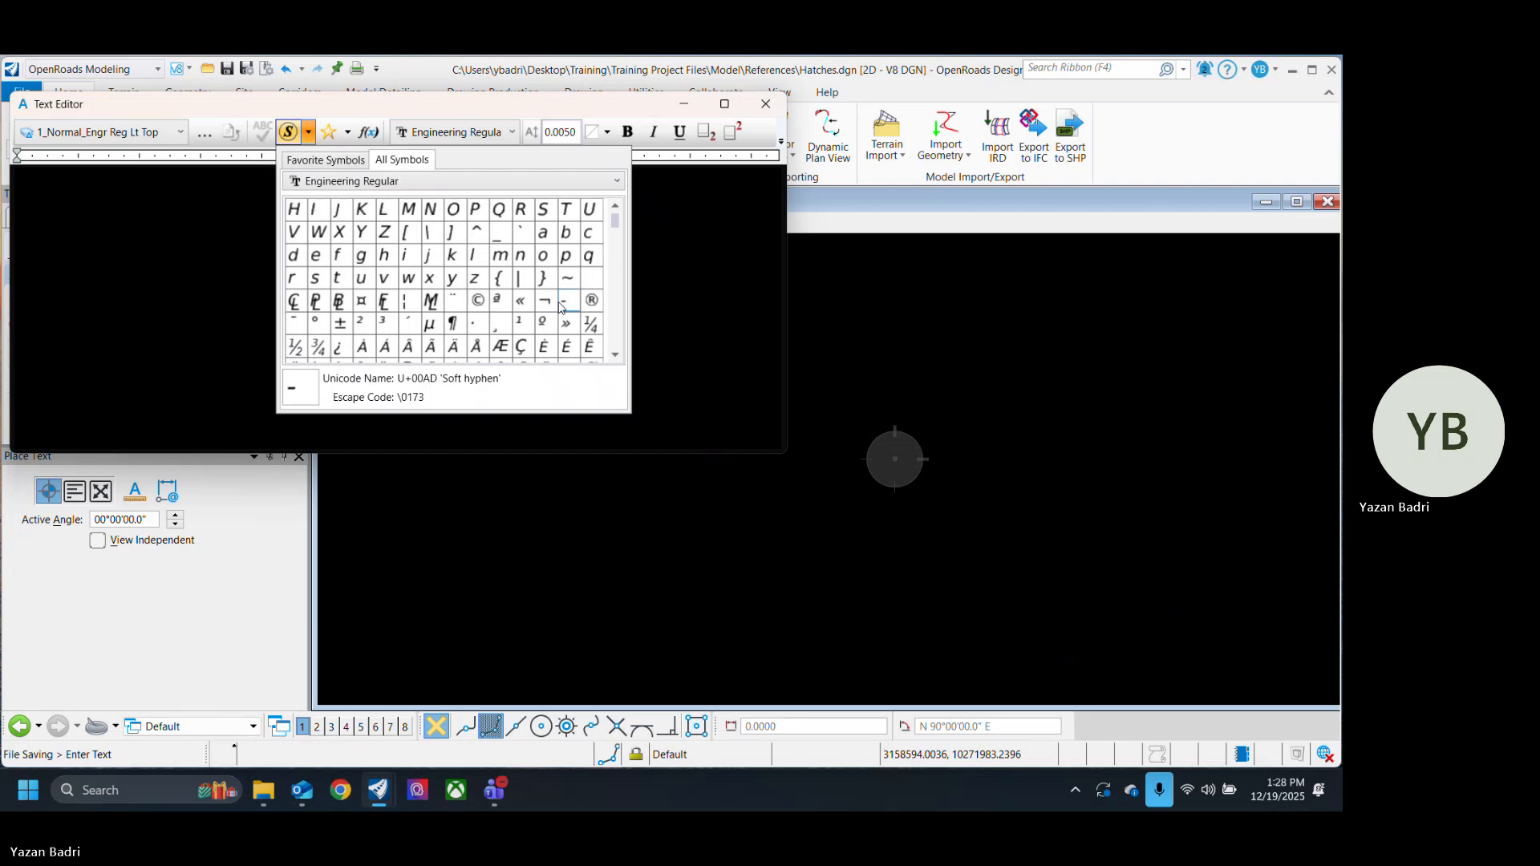
click(341, 322)
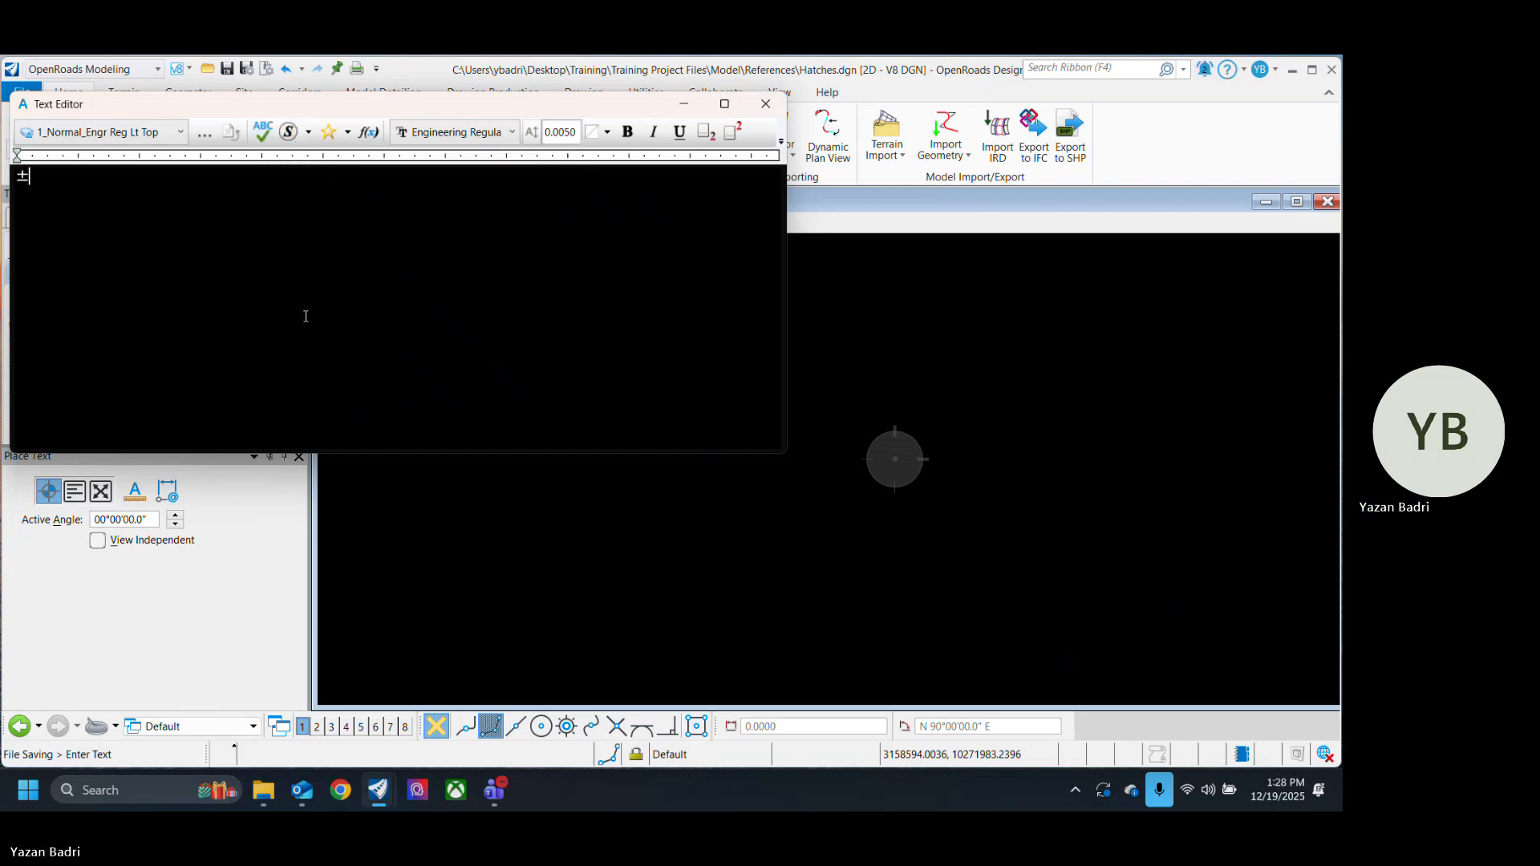
click(866, 347)
click(765, 104)
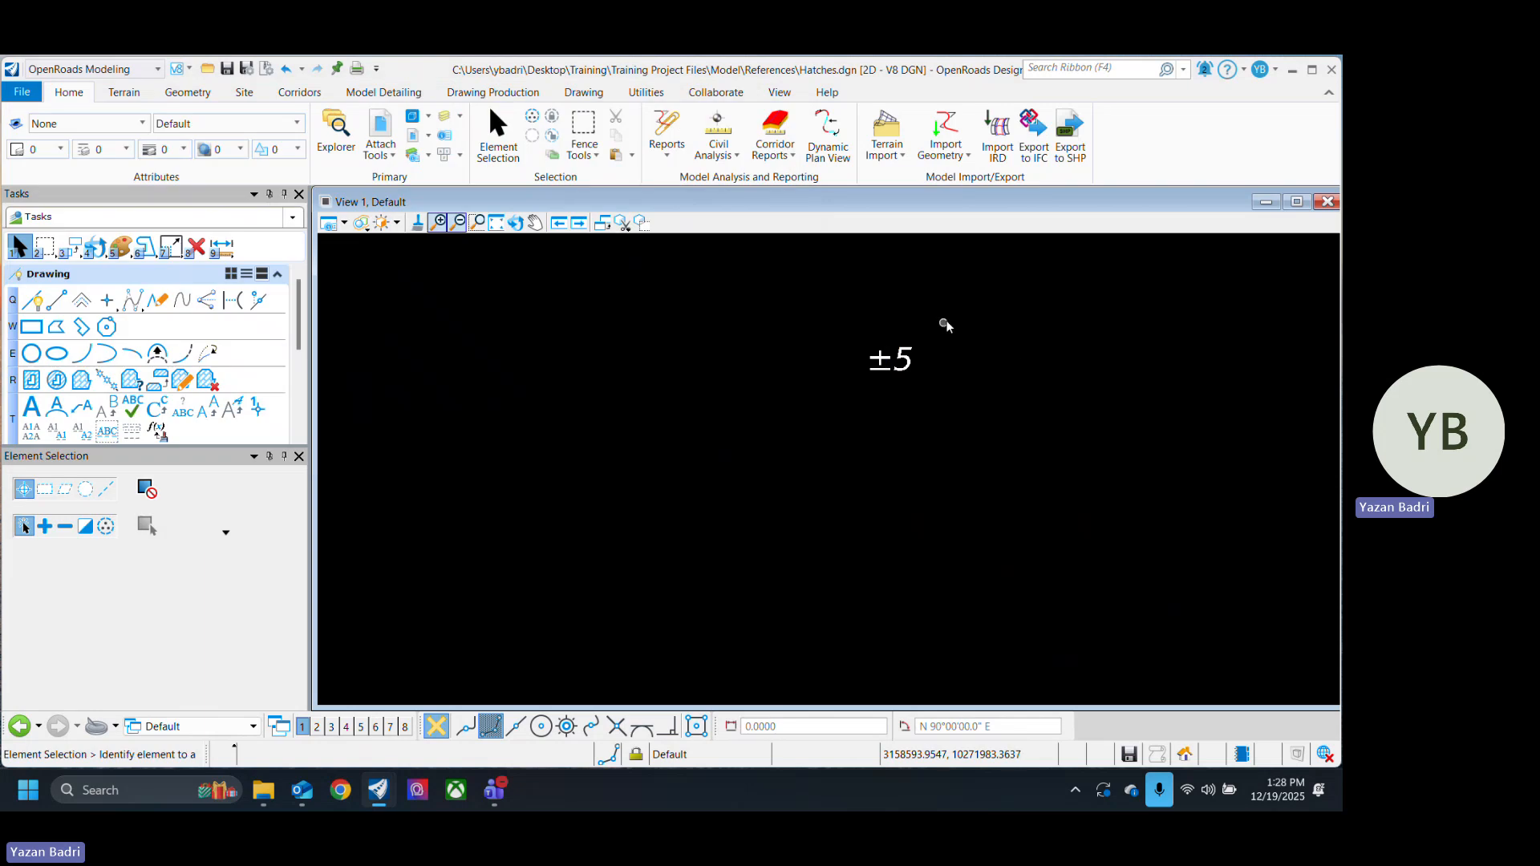
click(891, 359)
key(Delete)
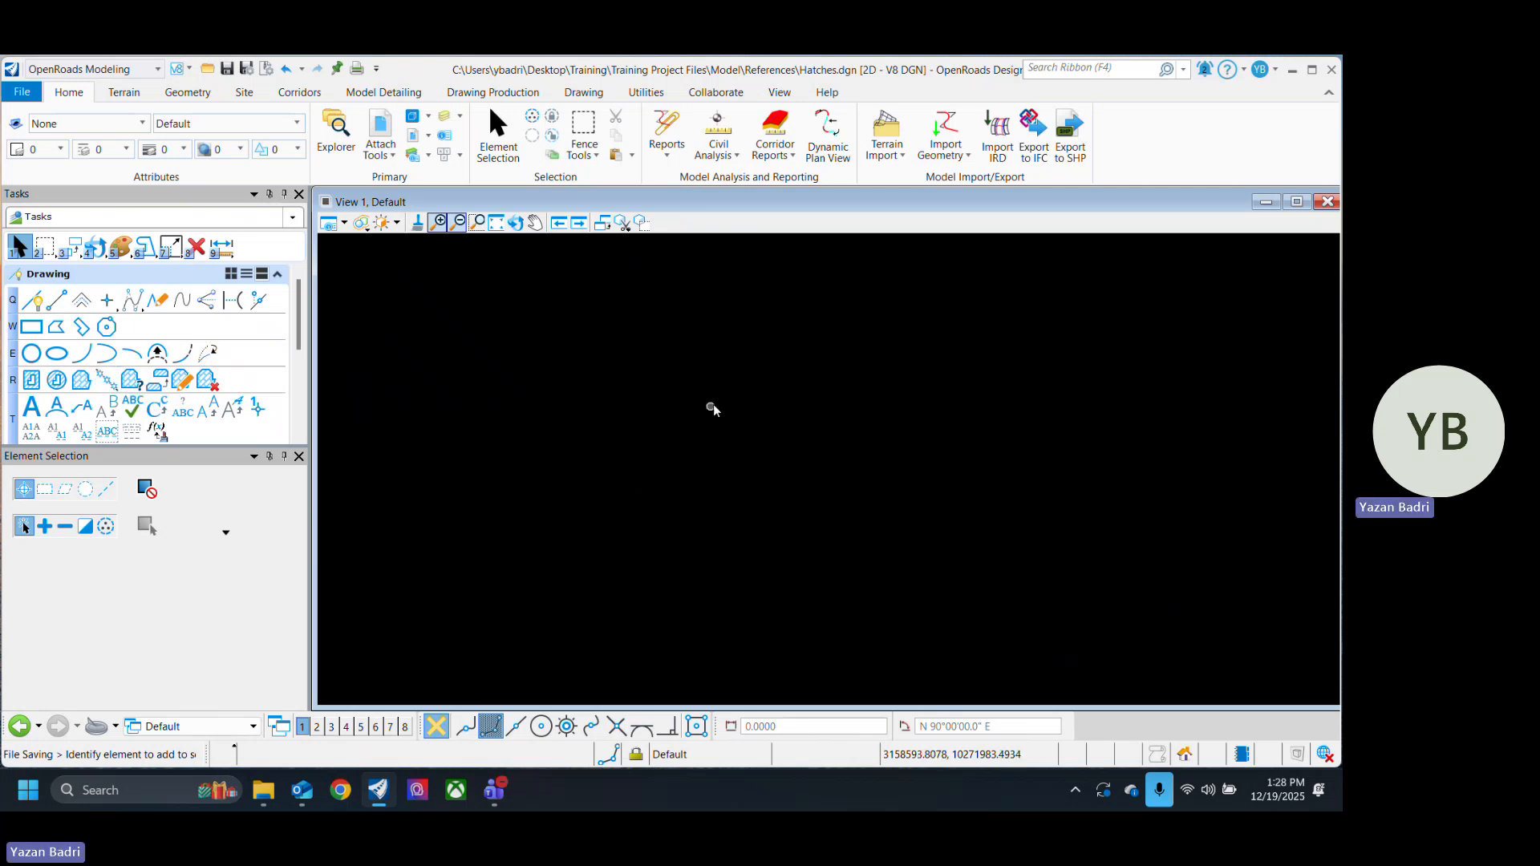
Step: Try to fill the road strip with the cell pattern "conc" at scale 1.00000 using Pattern Area
scroll(773, 413, down, 10)
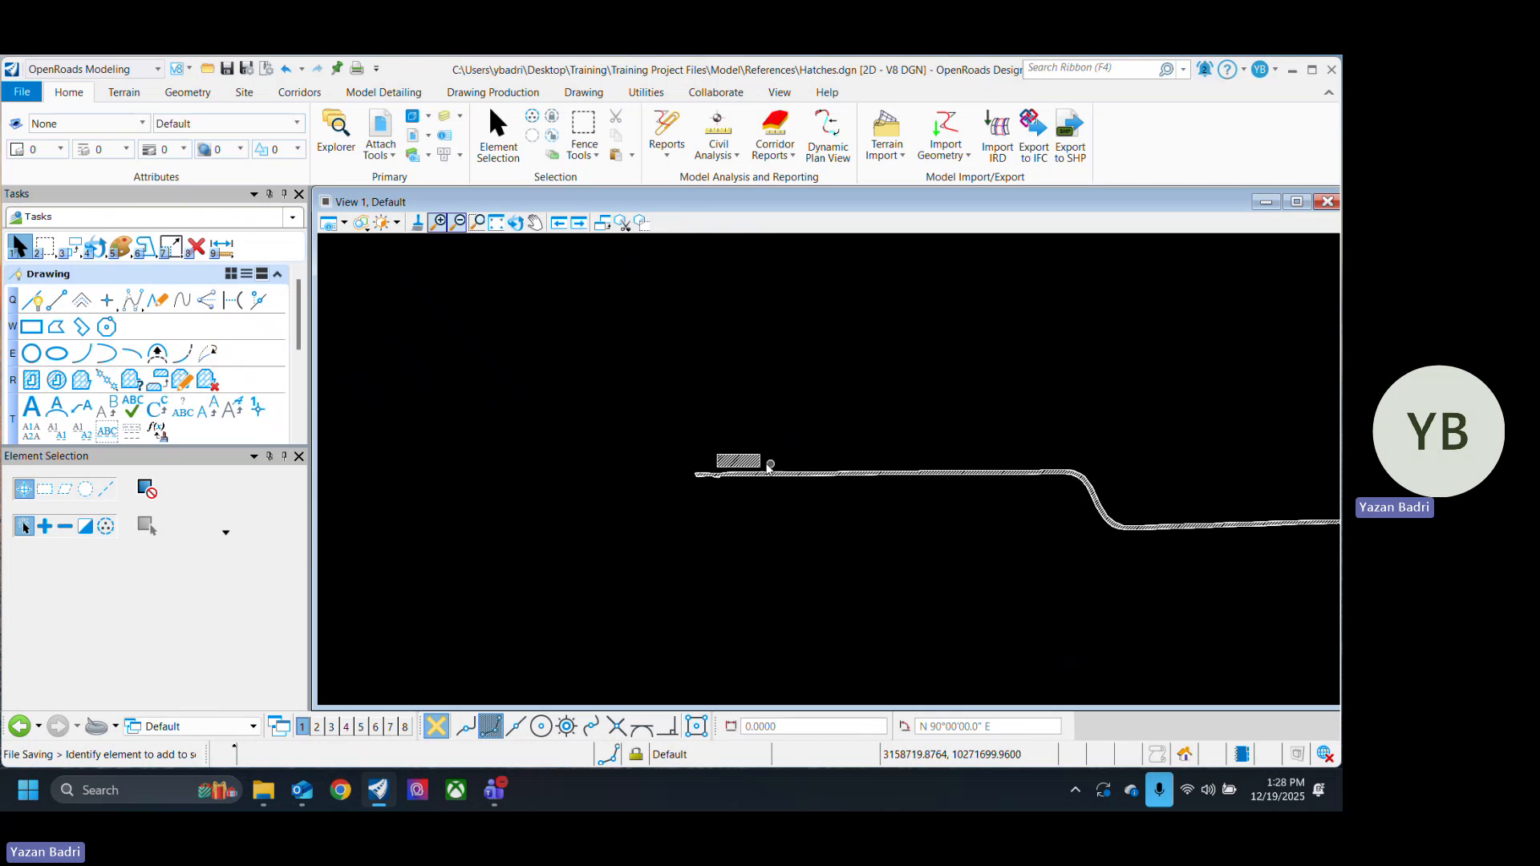
scroll(763, 464, up, 2)
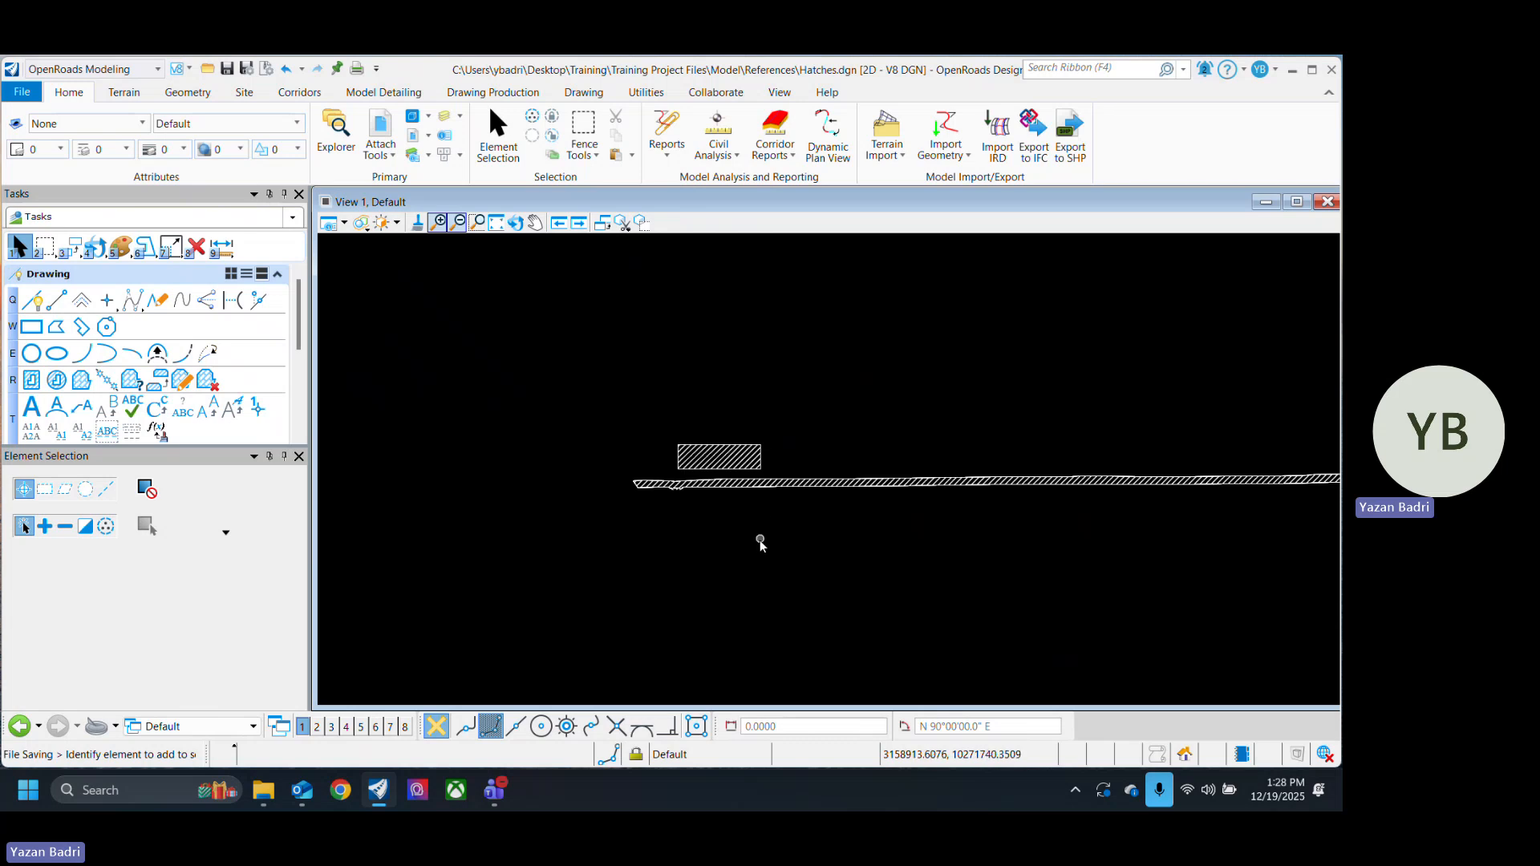
click(81, 380)
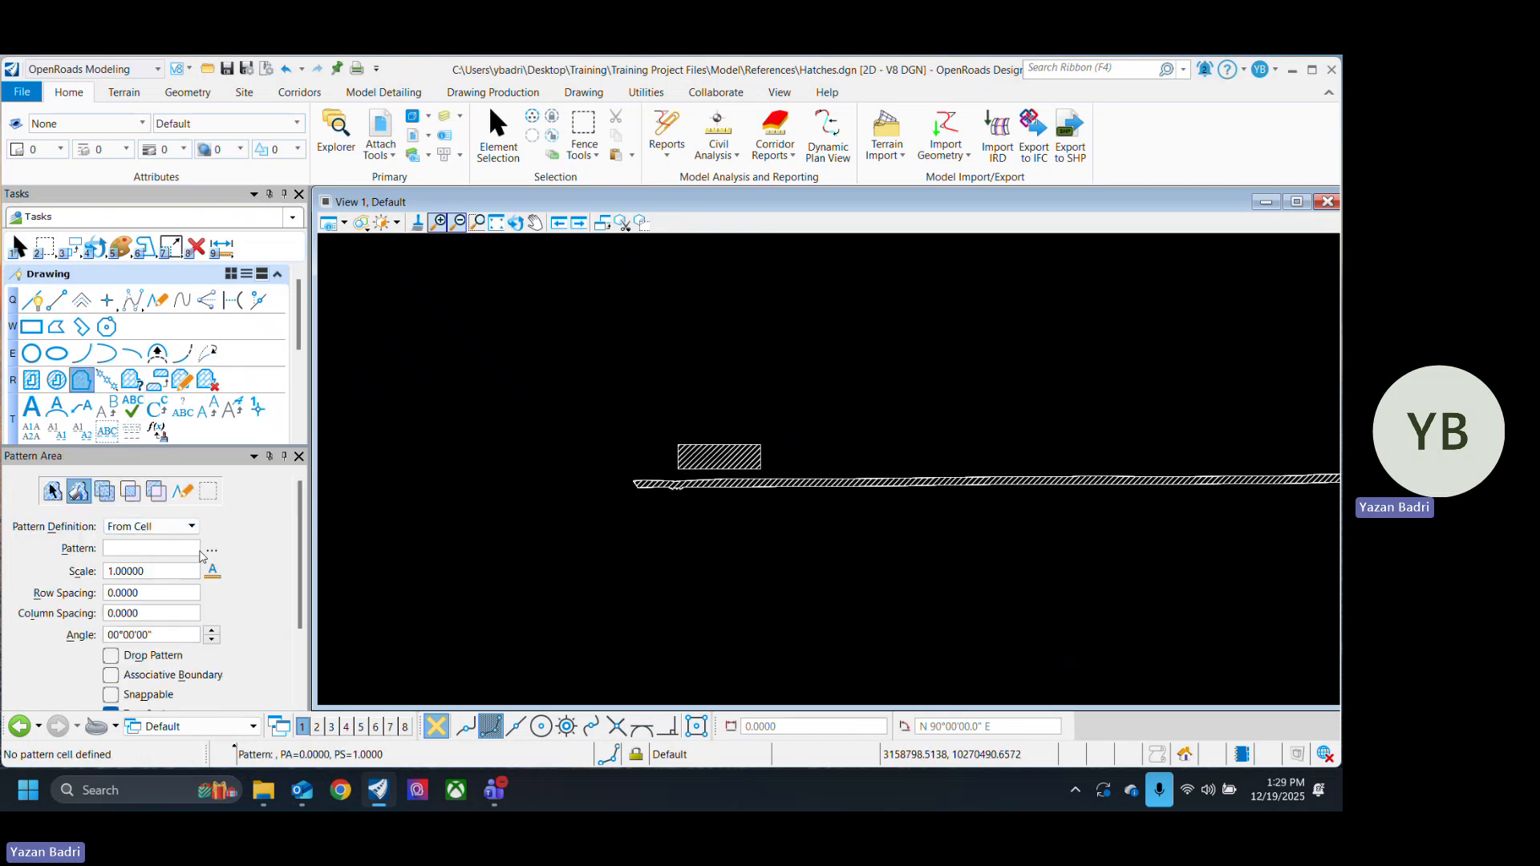
click(171, 550)
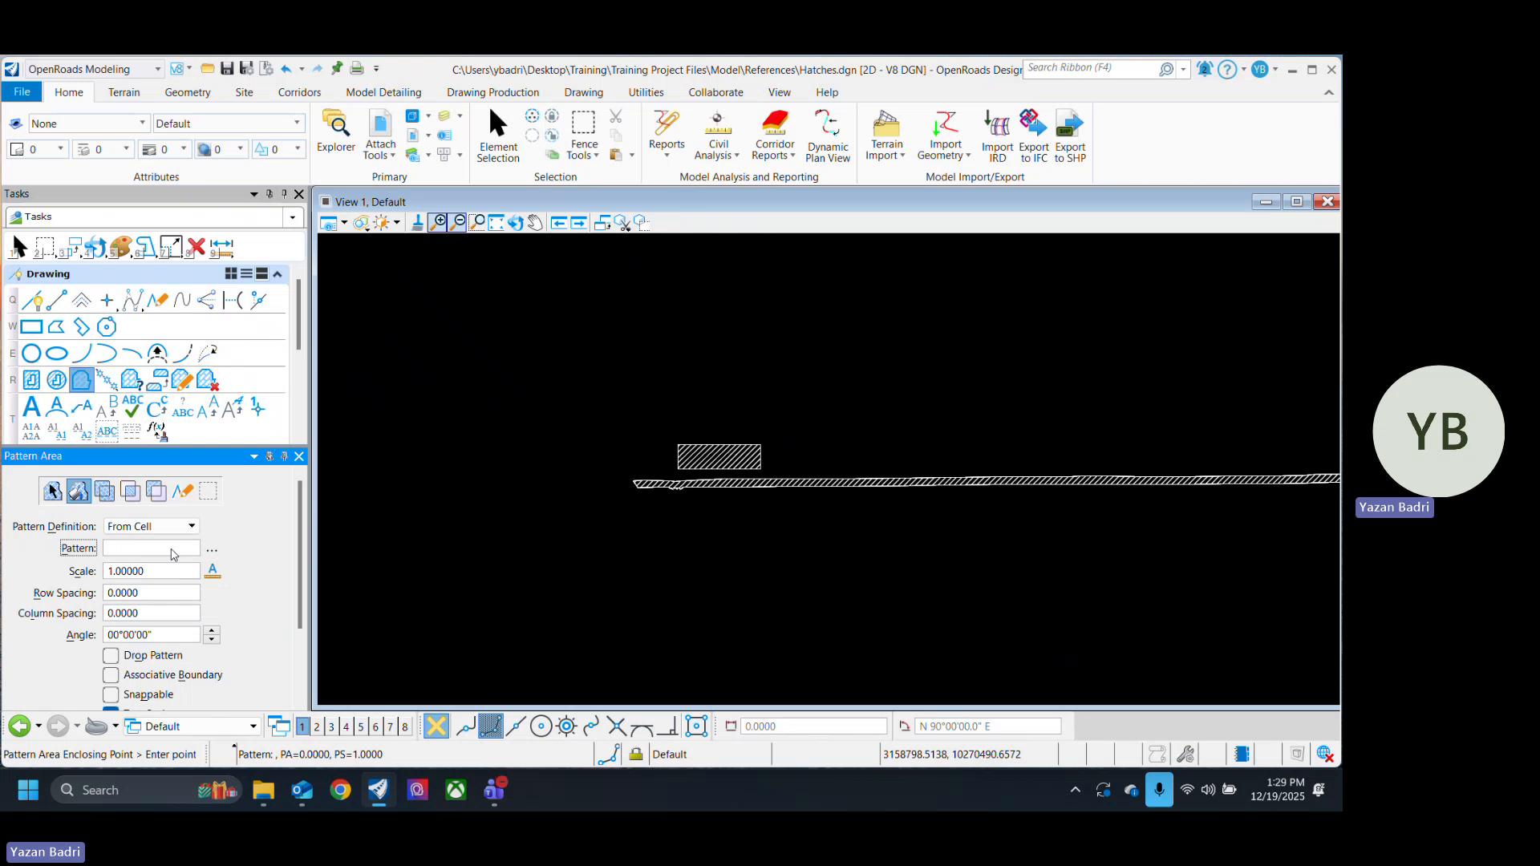
scroll(843, 482, up, 4)
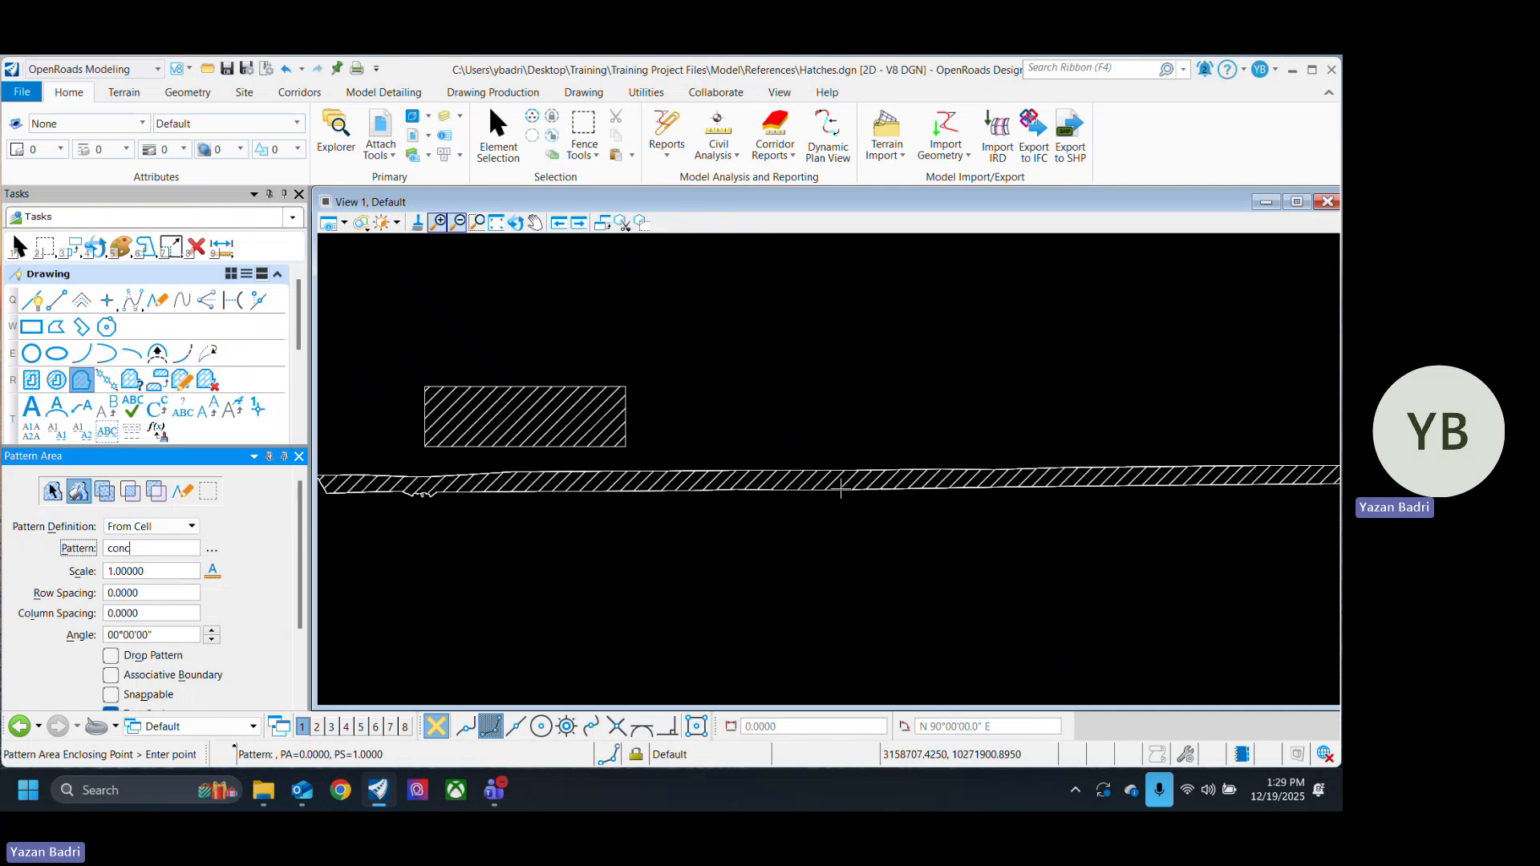
click(841, 480)
scroll(802, 494, up, 3)
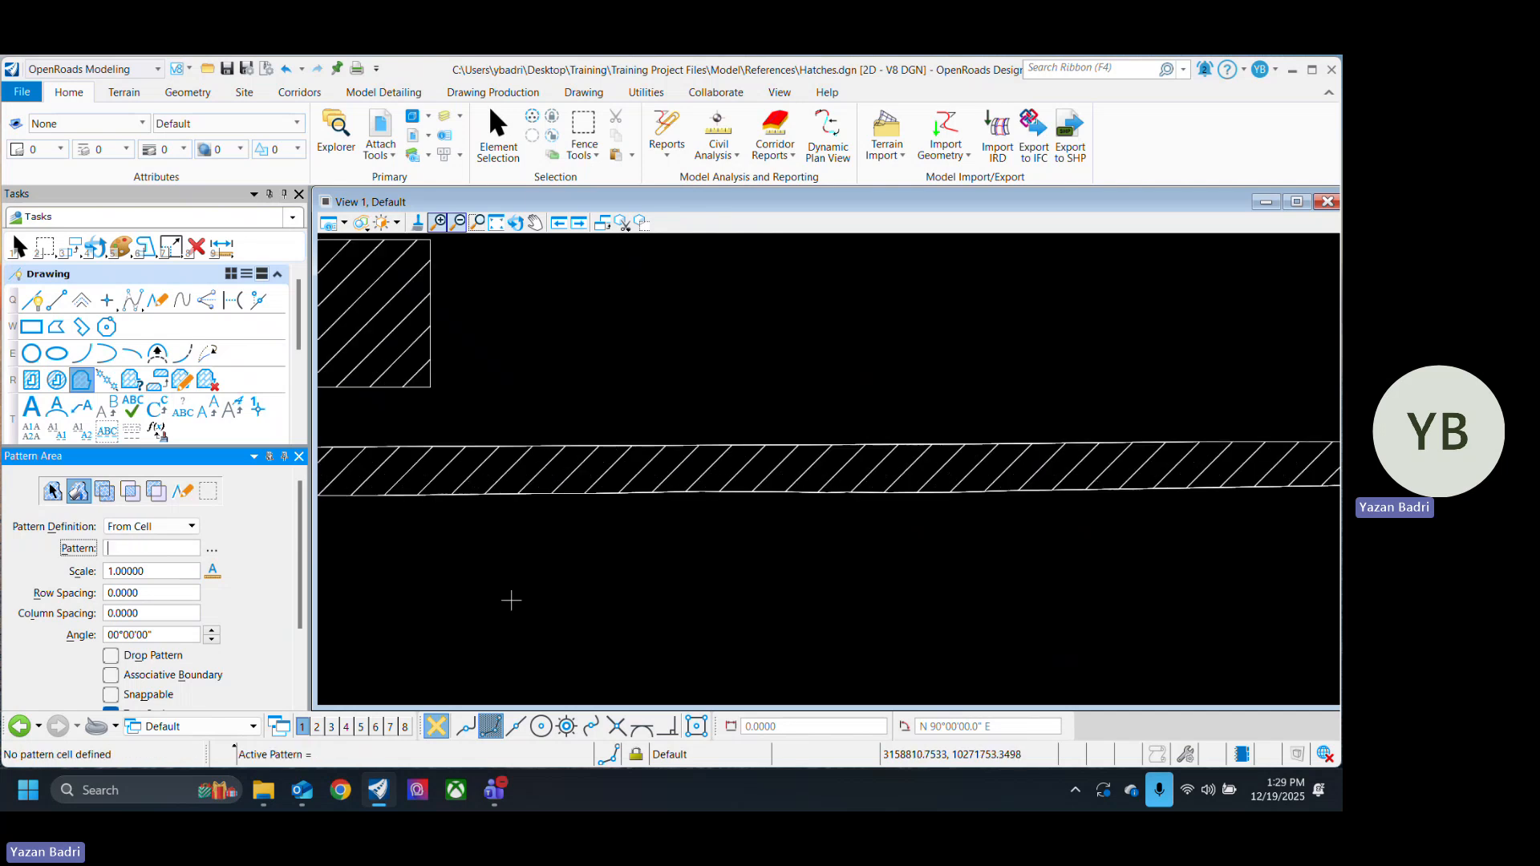
click(496, 144)
Step: Delete the existing hatch in the road strip and the hatched rectangle above it
scroll(695, 547, down, 3)
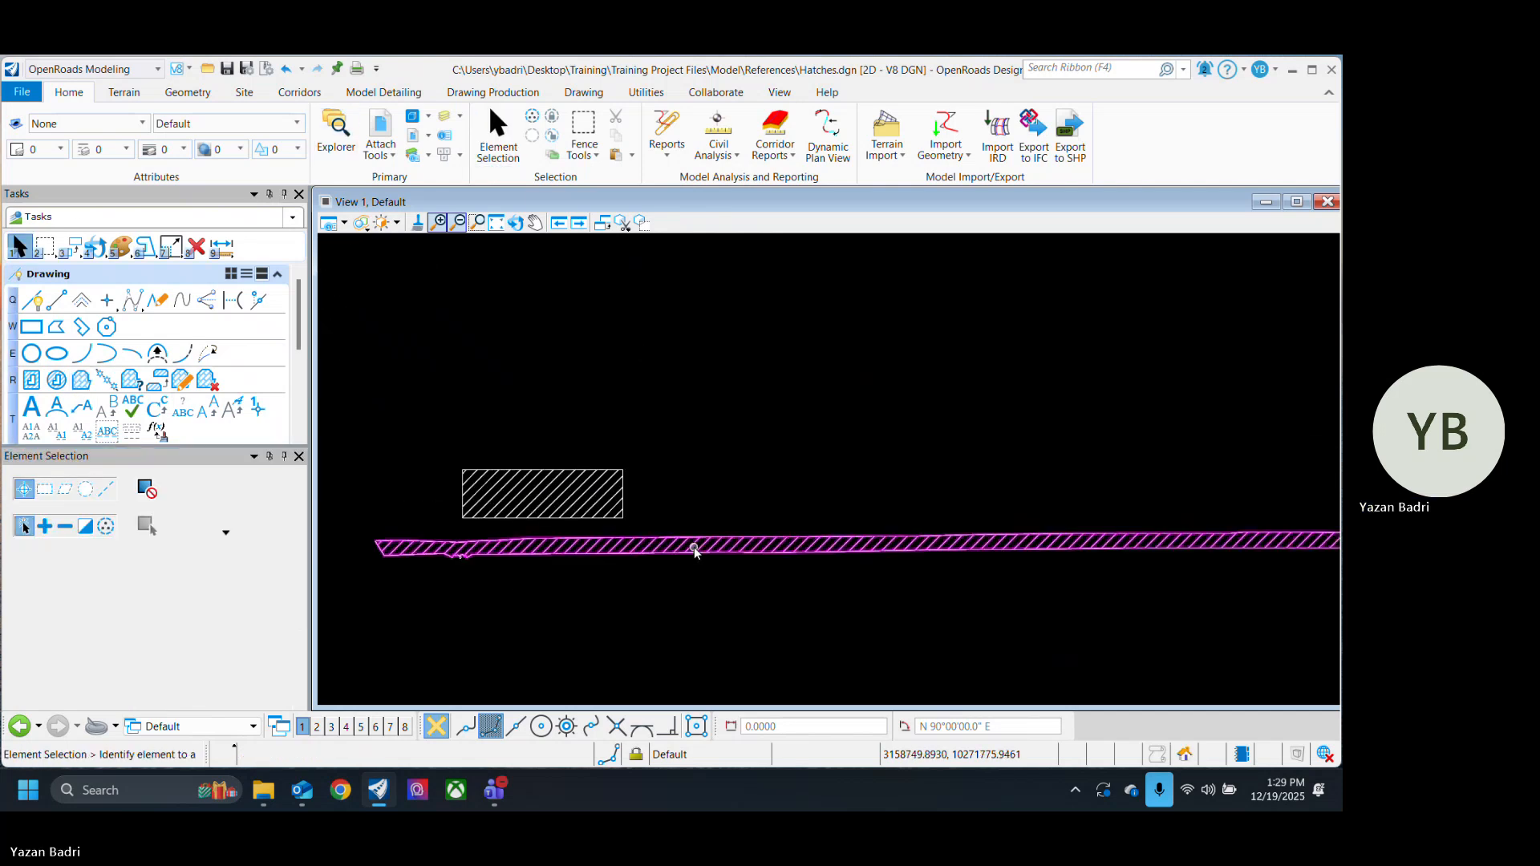
scroll(717, 551, up, 1)
click(719, 549)
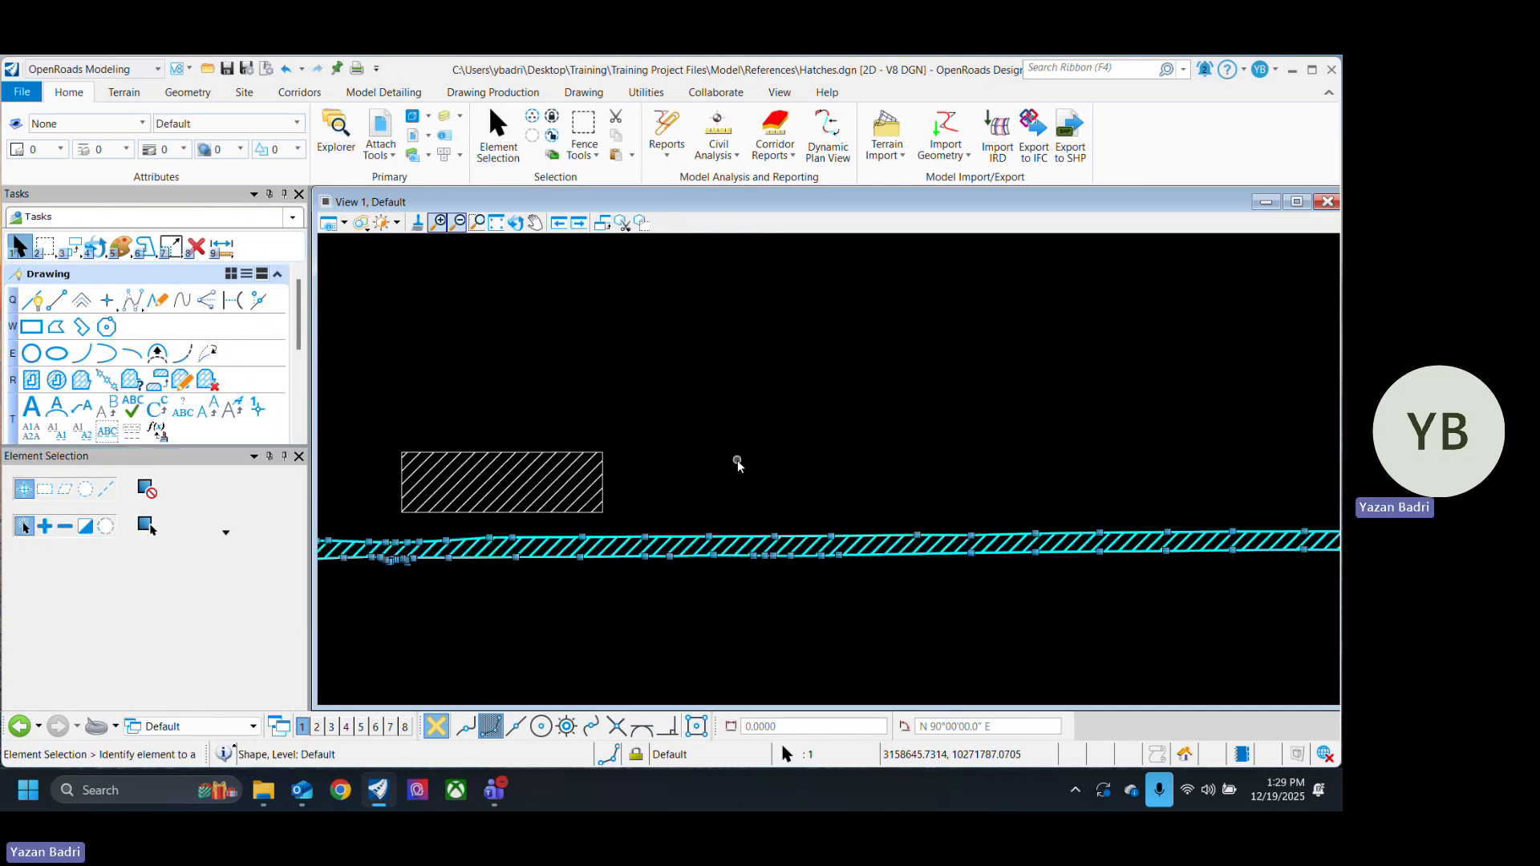
click(695, 470)
click(718, 552)
click(759, 481)
click(550, 502)
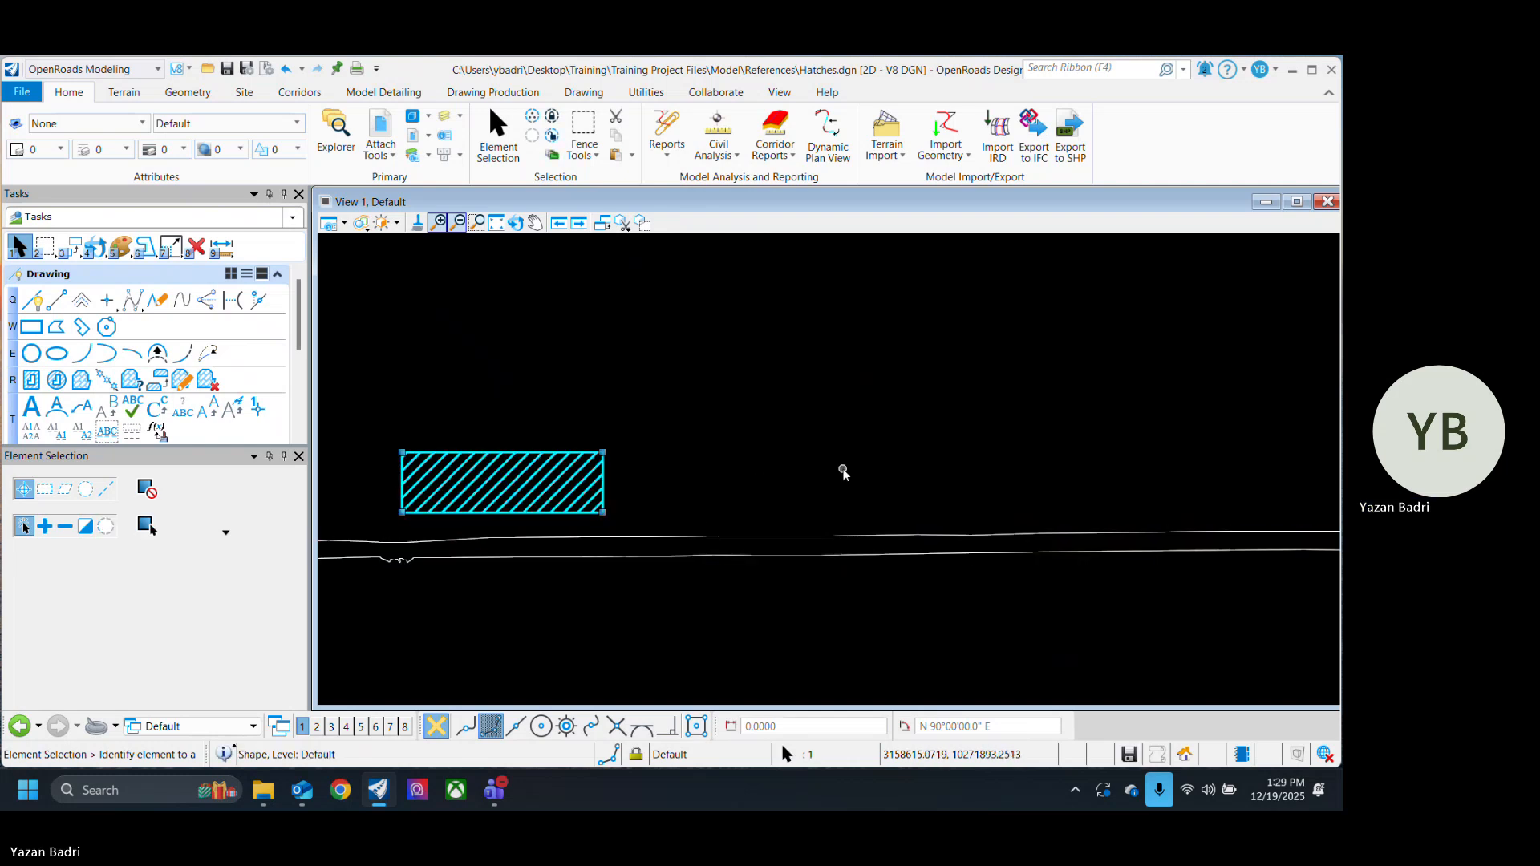
key(Delete)
click(592, 490)
key(Delete)
Step: Hatch the road strip by enclosing point with spacing 10.0000 and angle 45°
scroll(760, 521, down, 4)
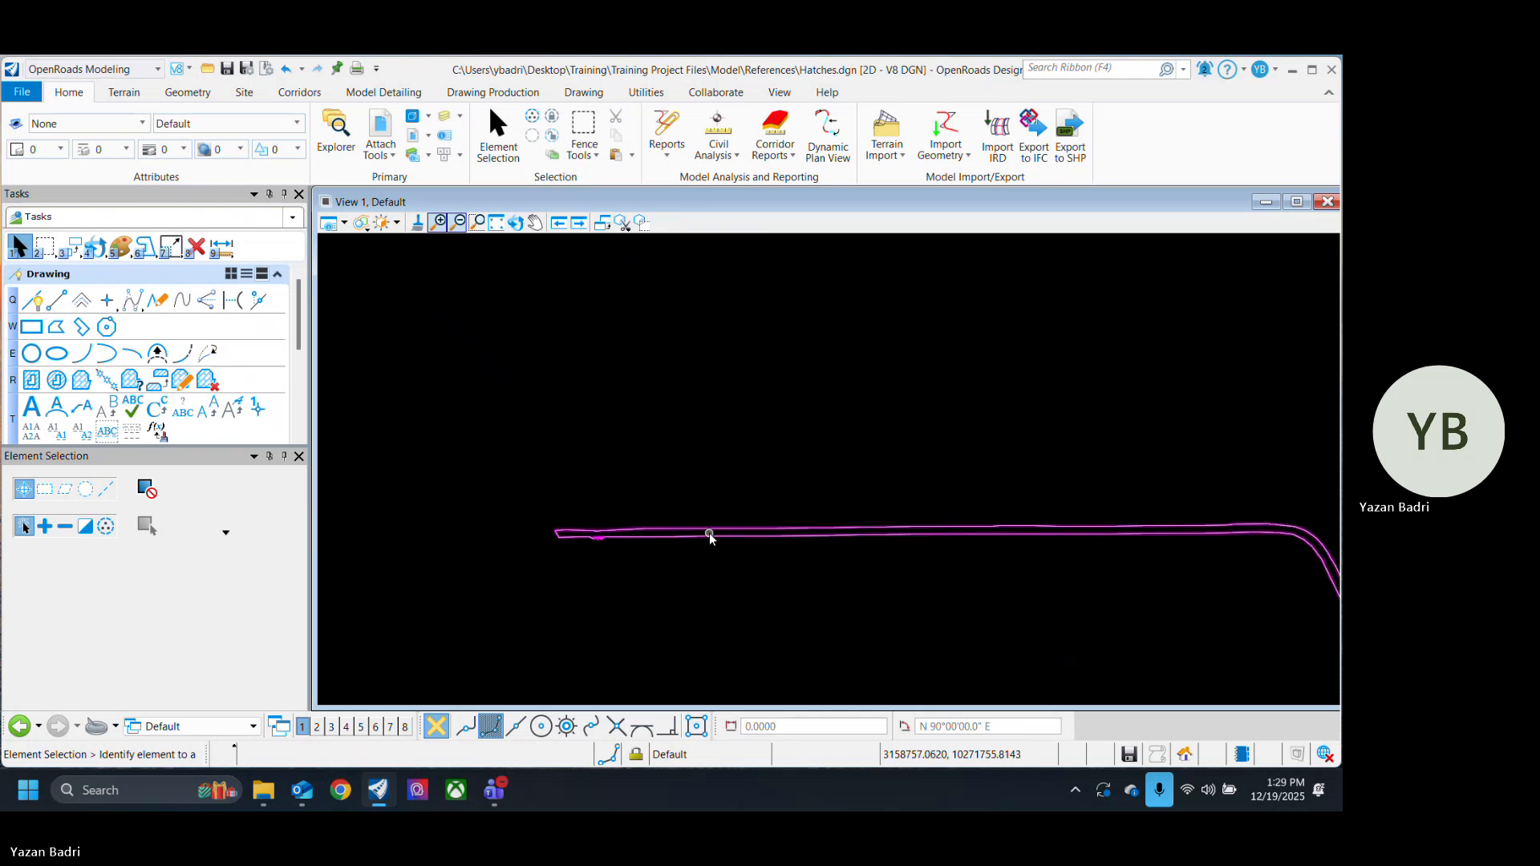
middle_drag(796, 560, 633, 540)
scroll(633, 540, down, 3)
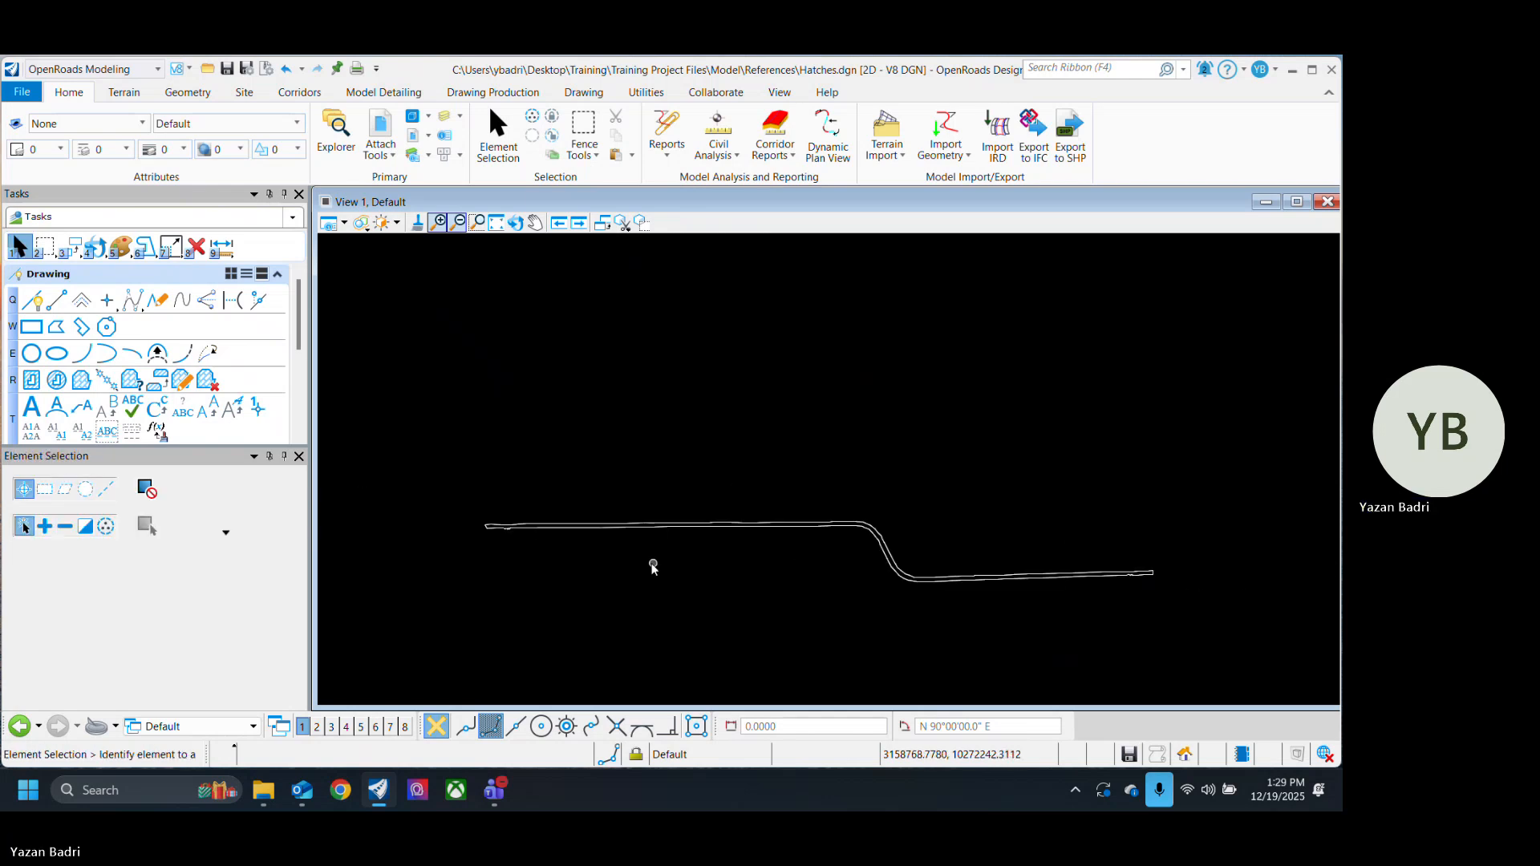
scroll(654, 567, up, 3)
click(31, 380)
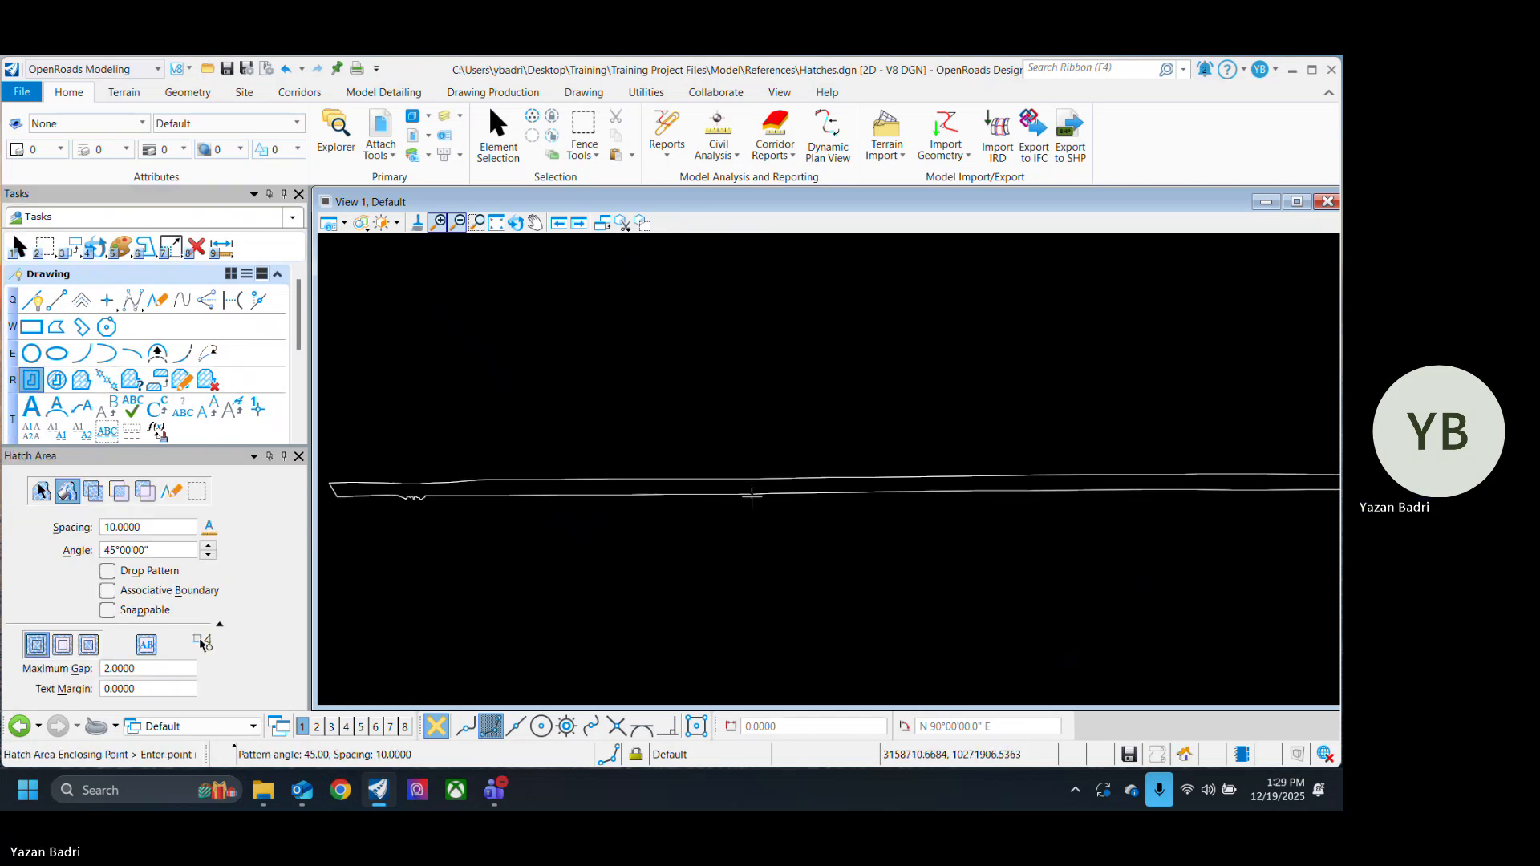
click(752, 491)
key(Escape)
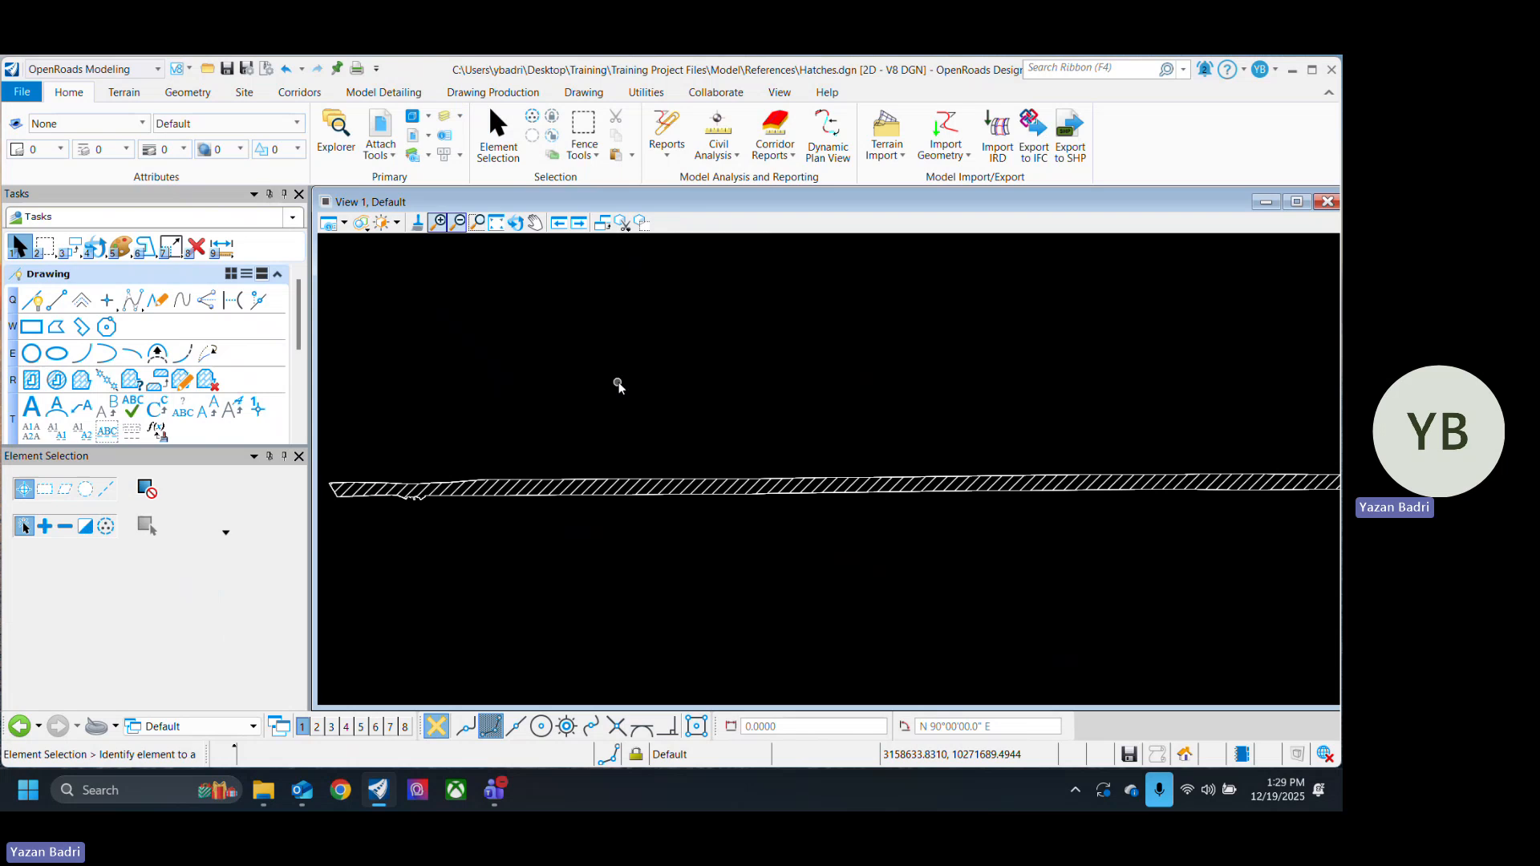
Step: Open the Container file from the project's Model/References folder
click(207, 69)
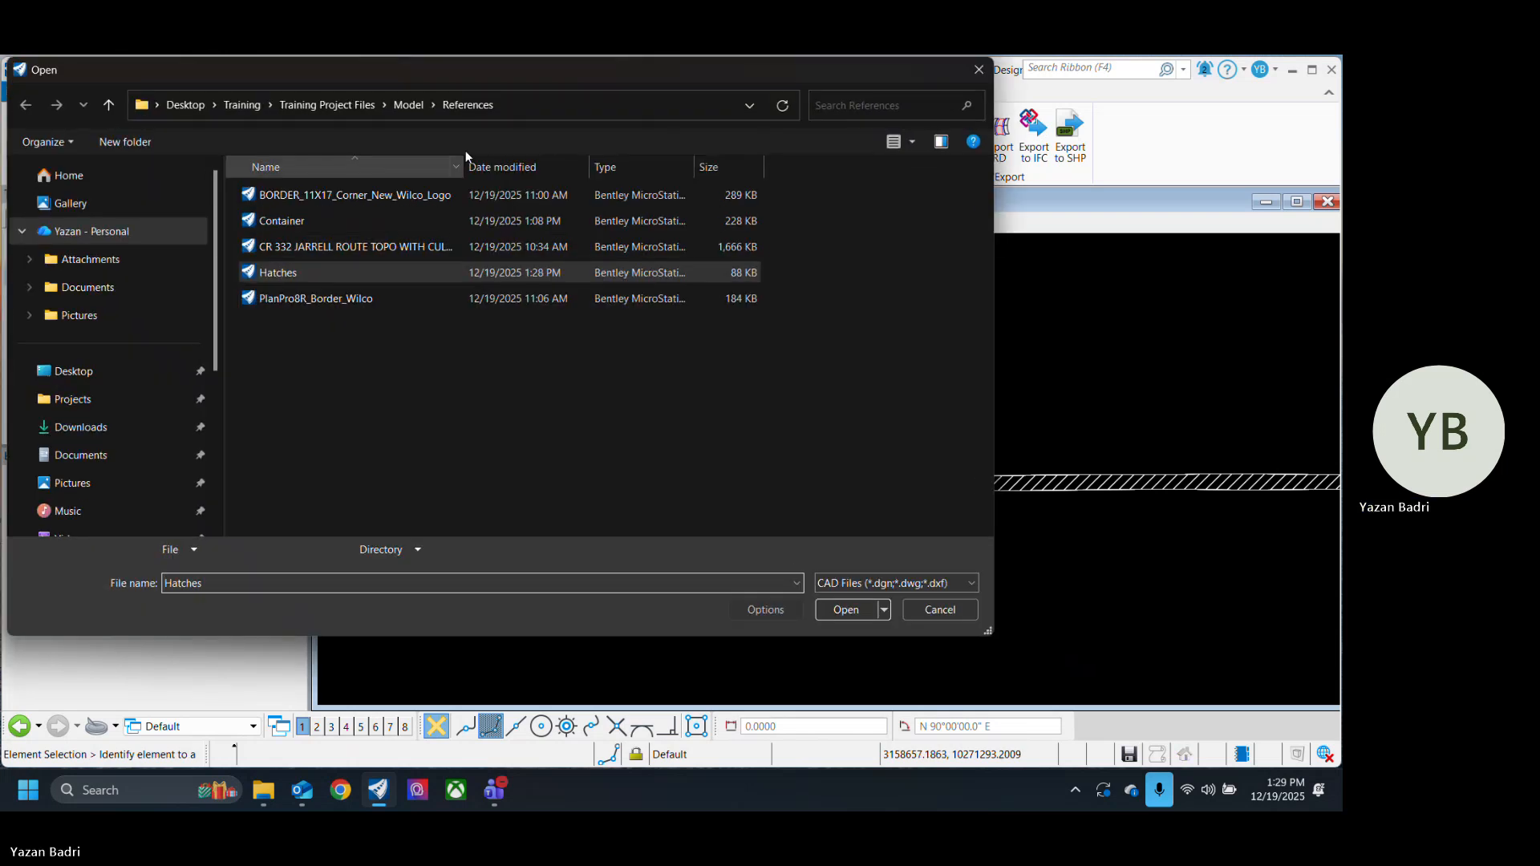
click(408, 104)
double_click(313, 351)
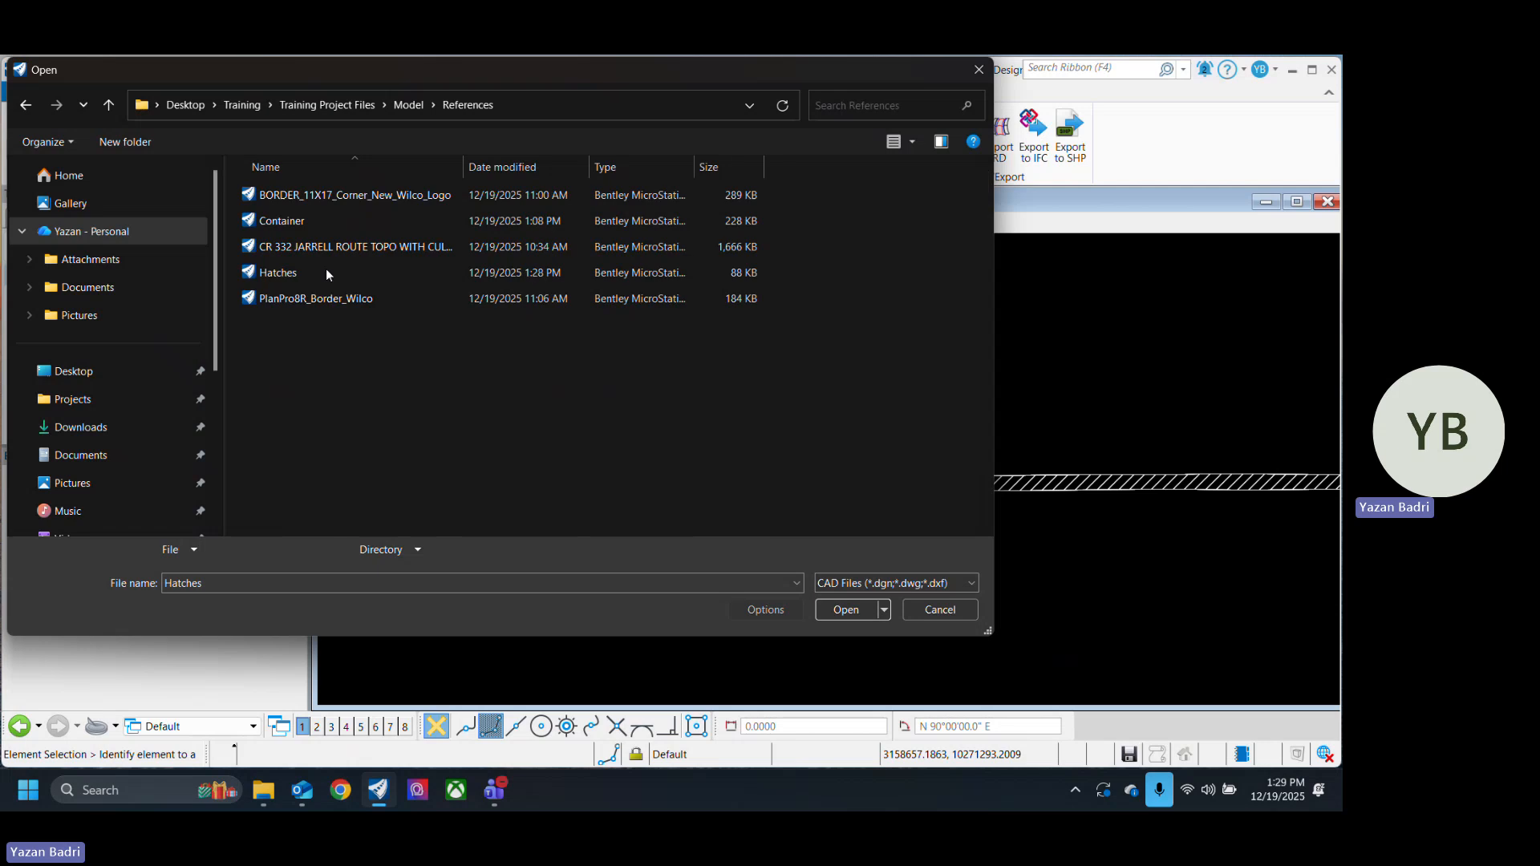
click(289, 221)
click(835, 607)
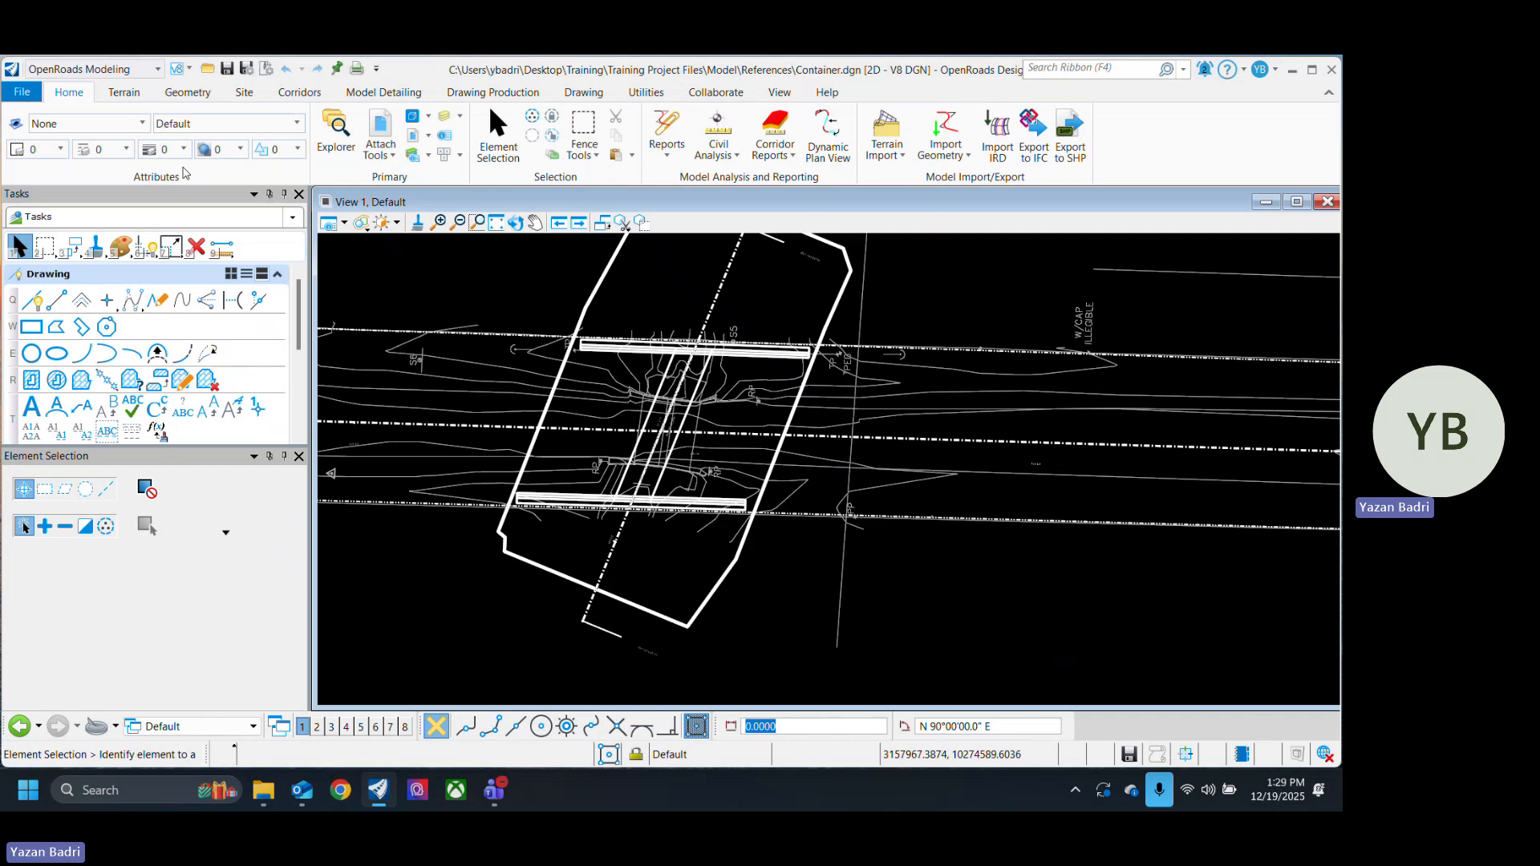
Step: Attach Hatches.dgn as a reference using Coincident World with a saved relative path, and save the Container file
click(380, 126)
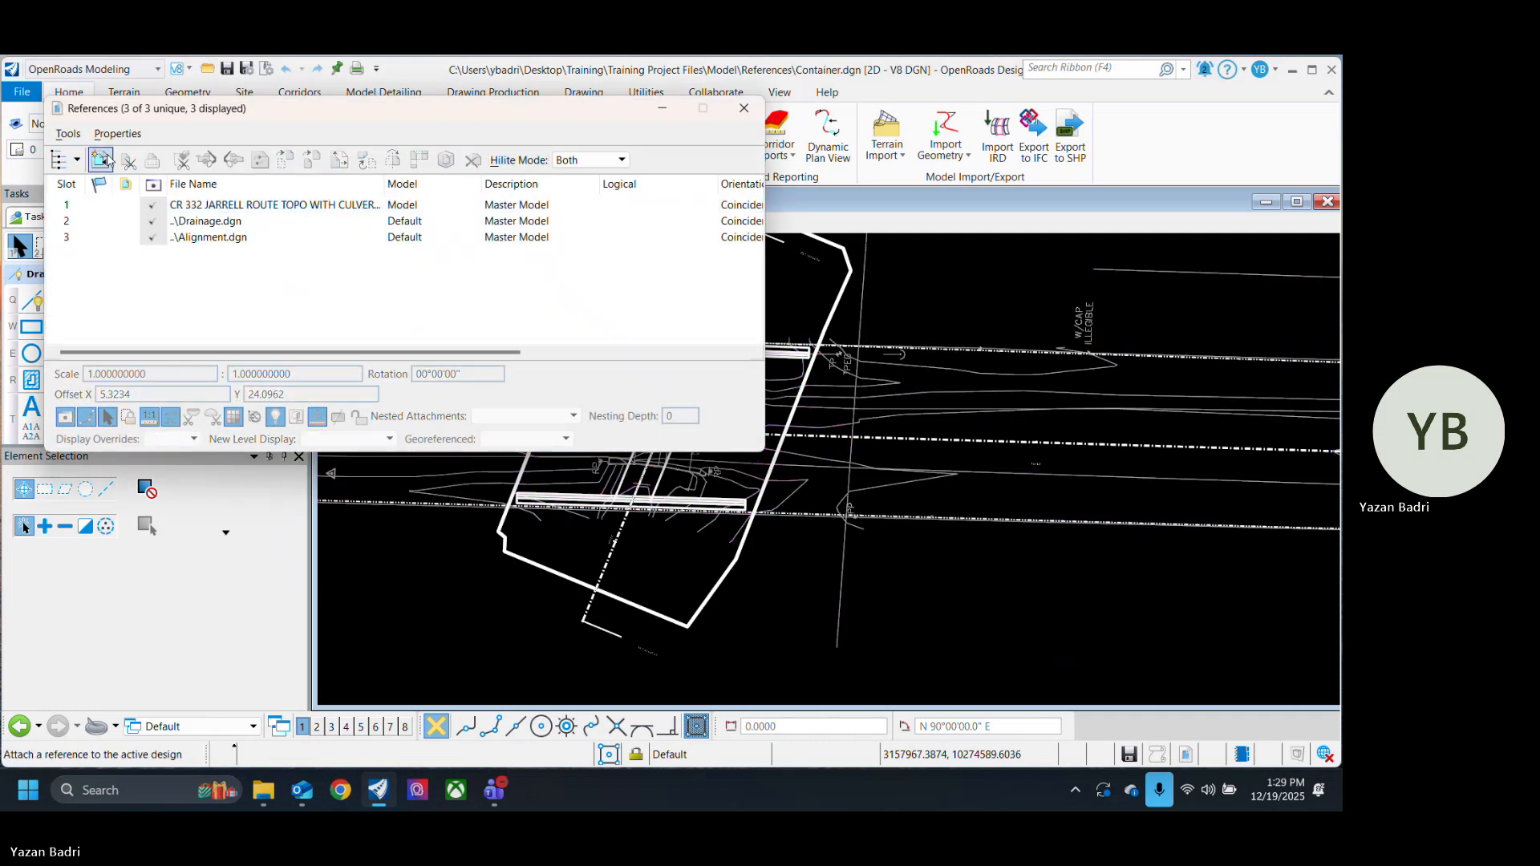
click(68, 134)
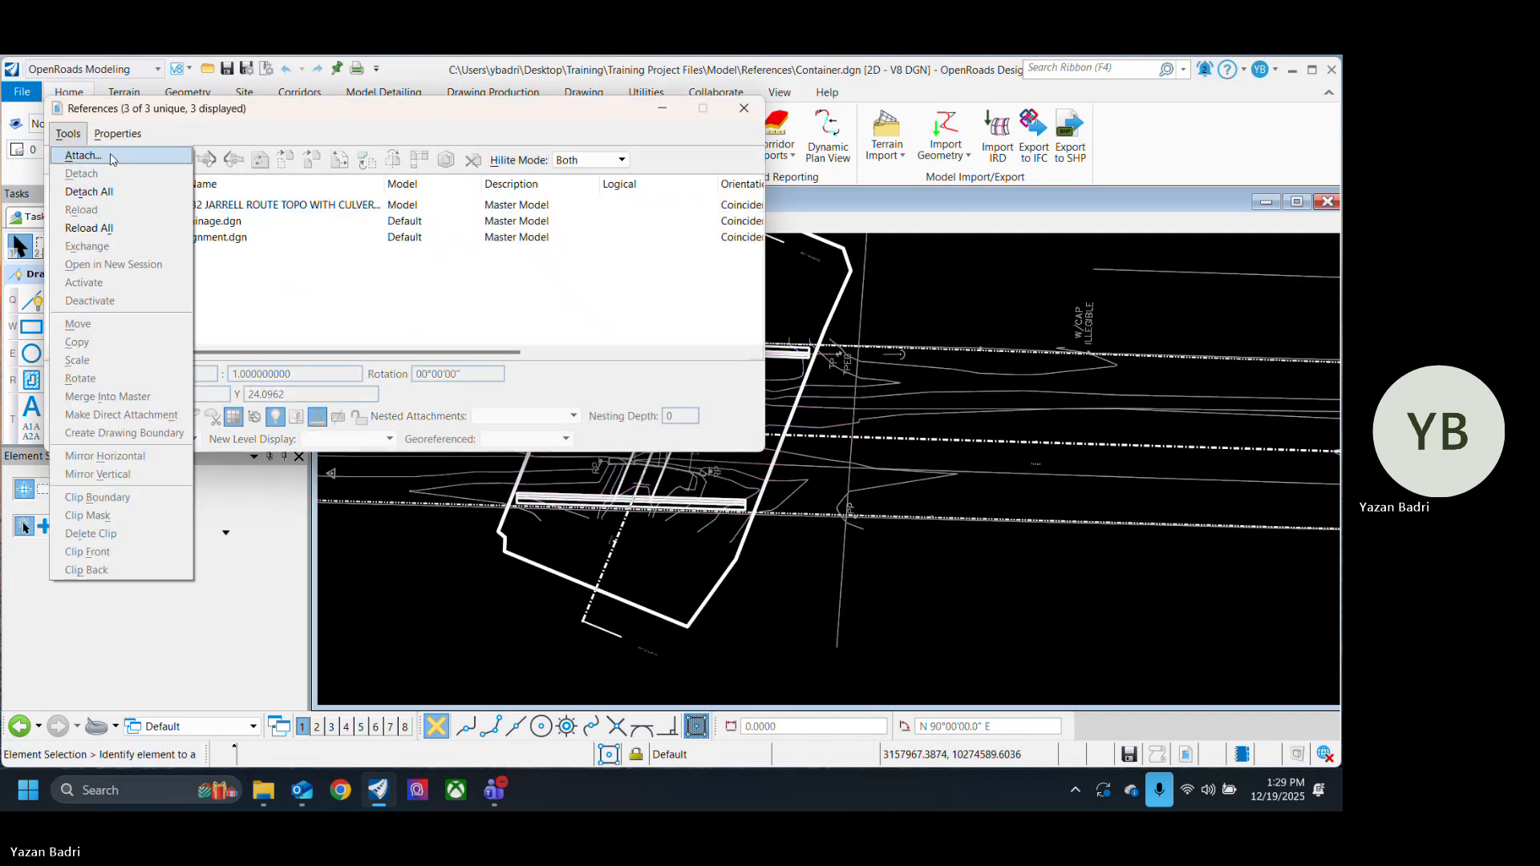
click(111, 158)
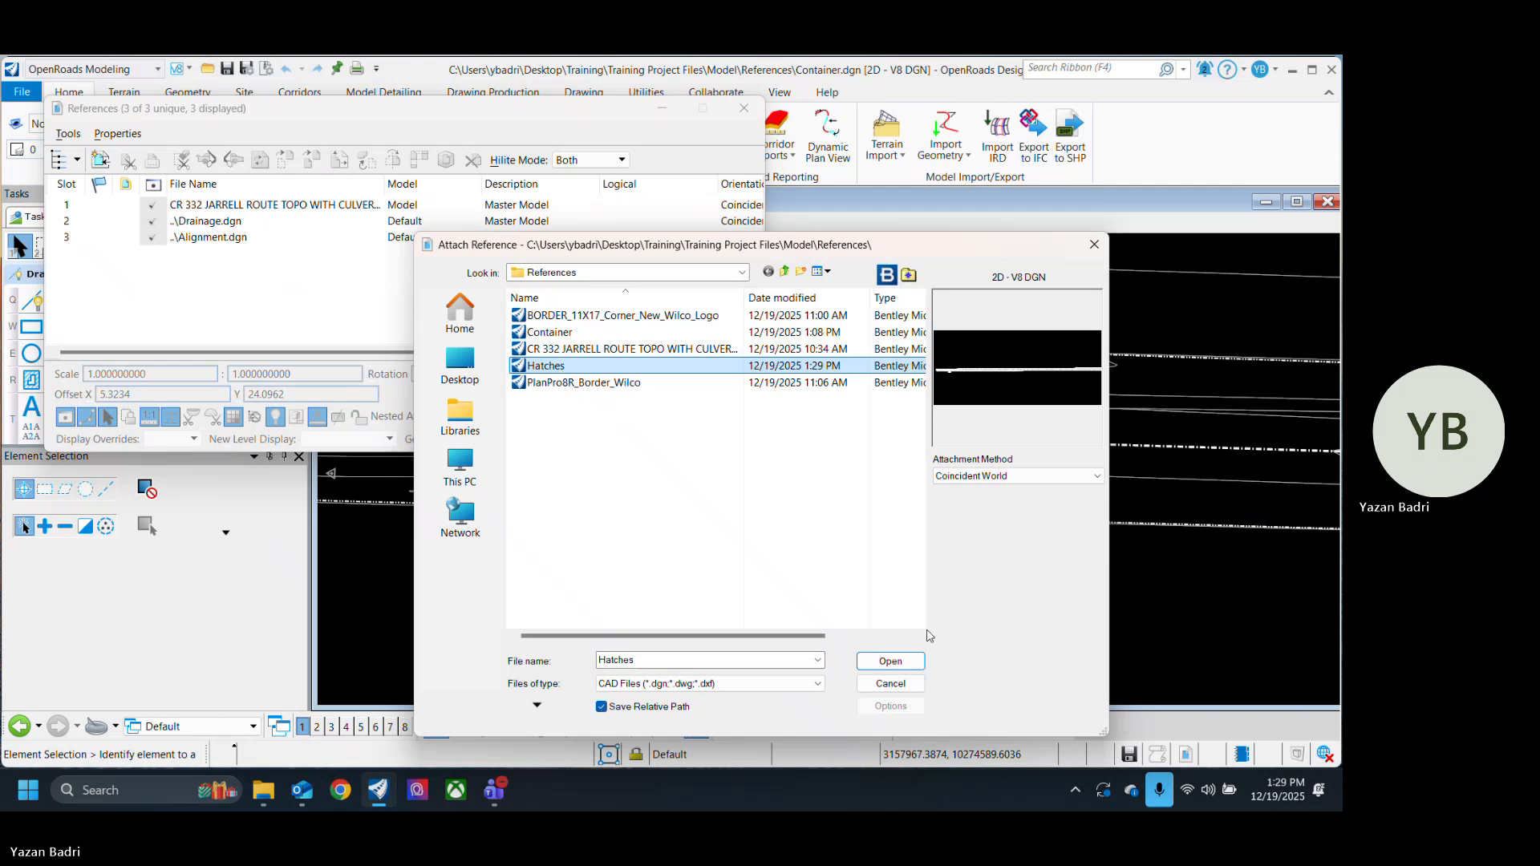
click(898, 663)
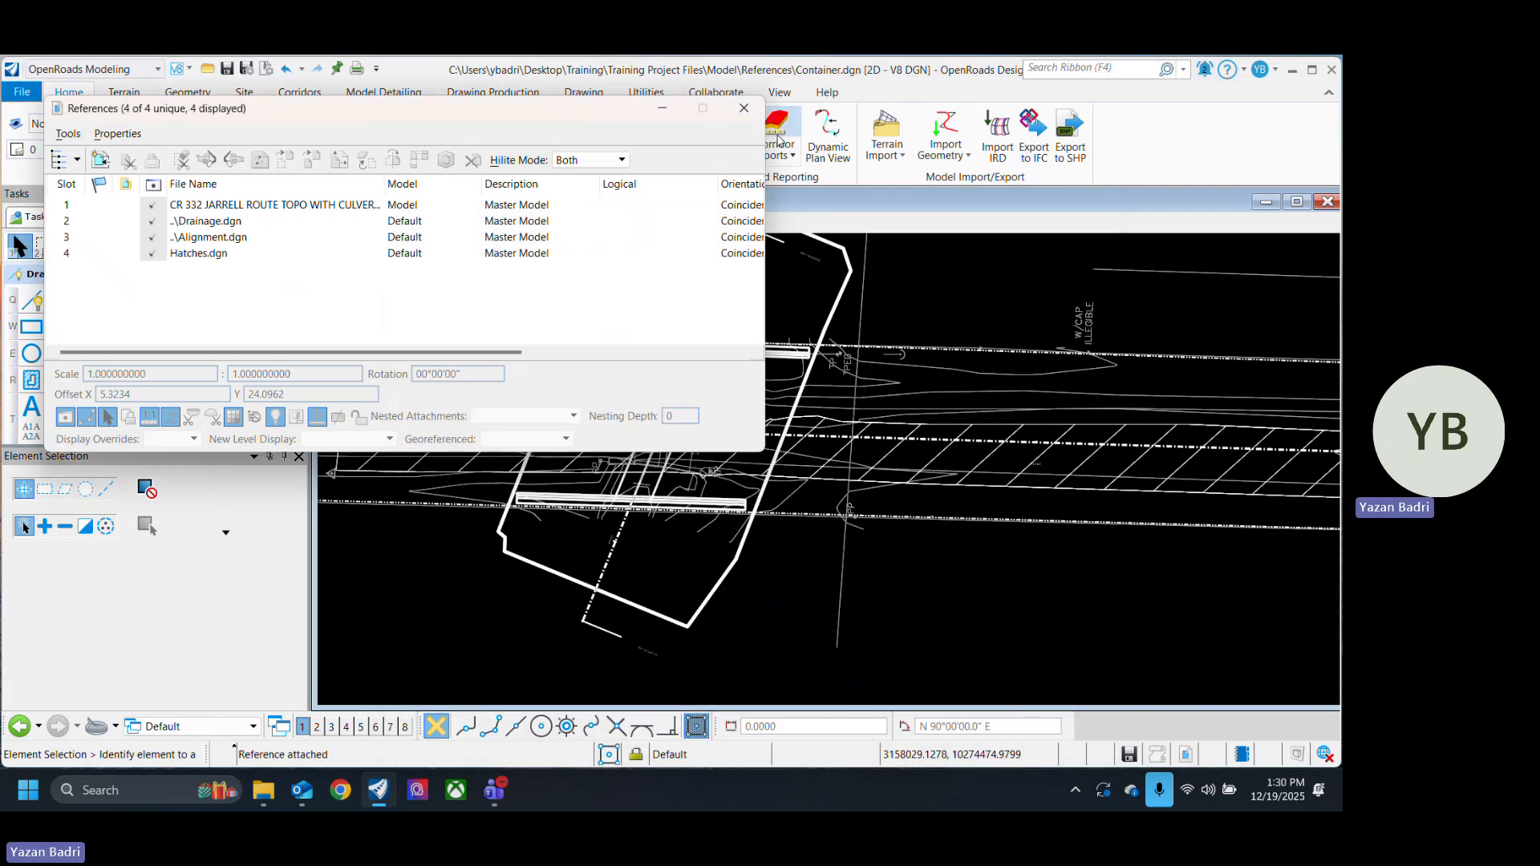
click(743, 108)
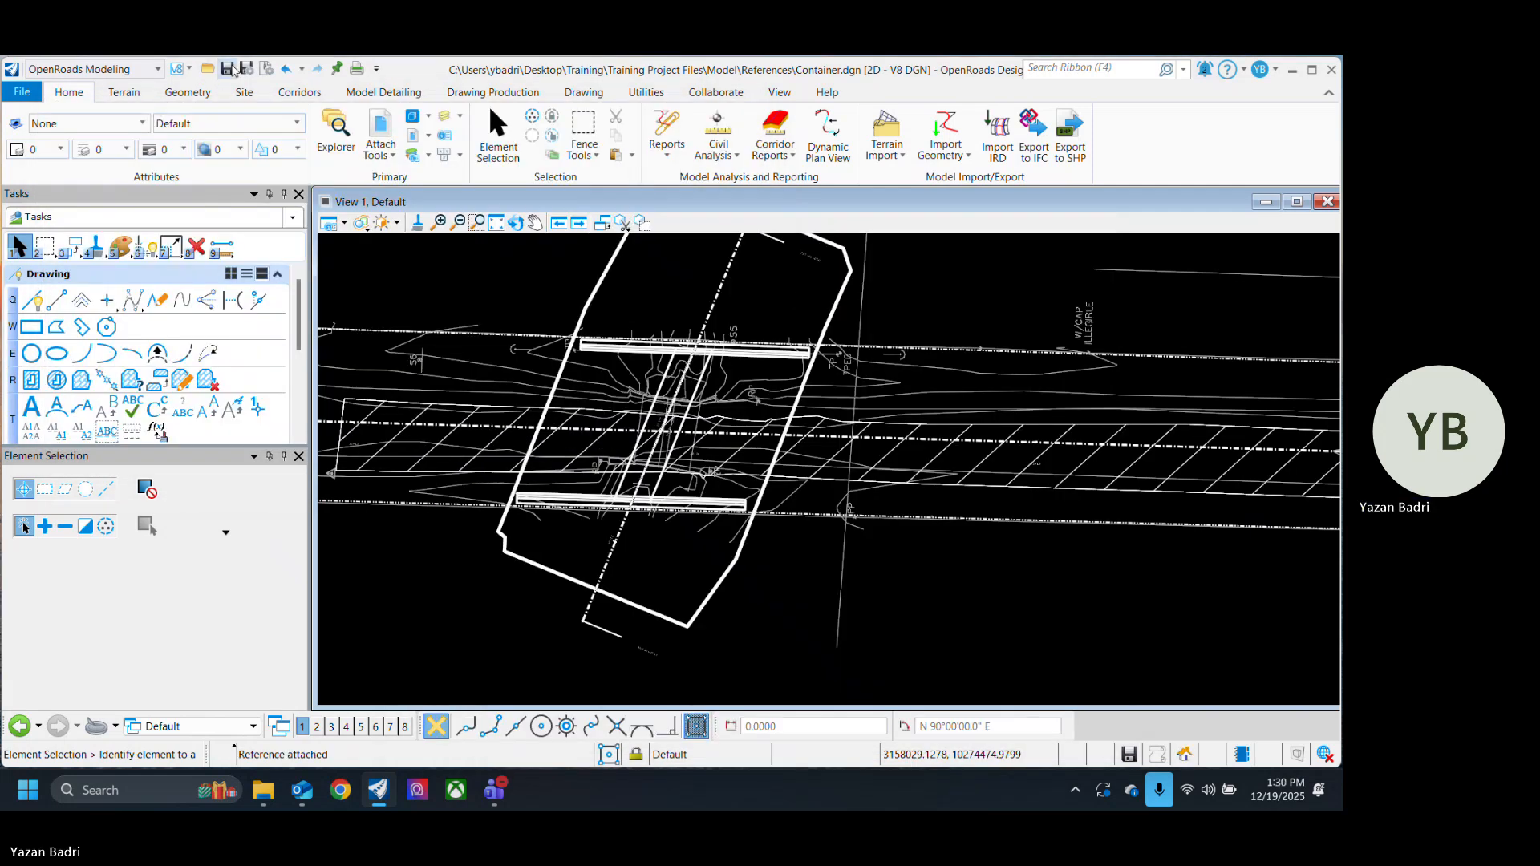
click(228, 70)
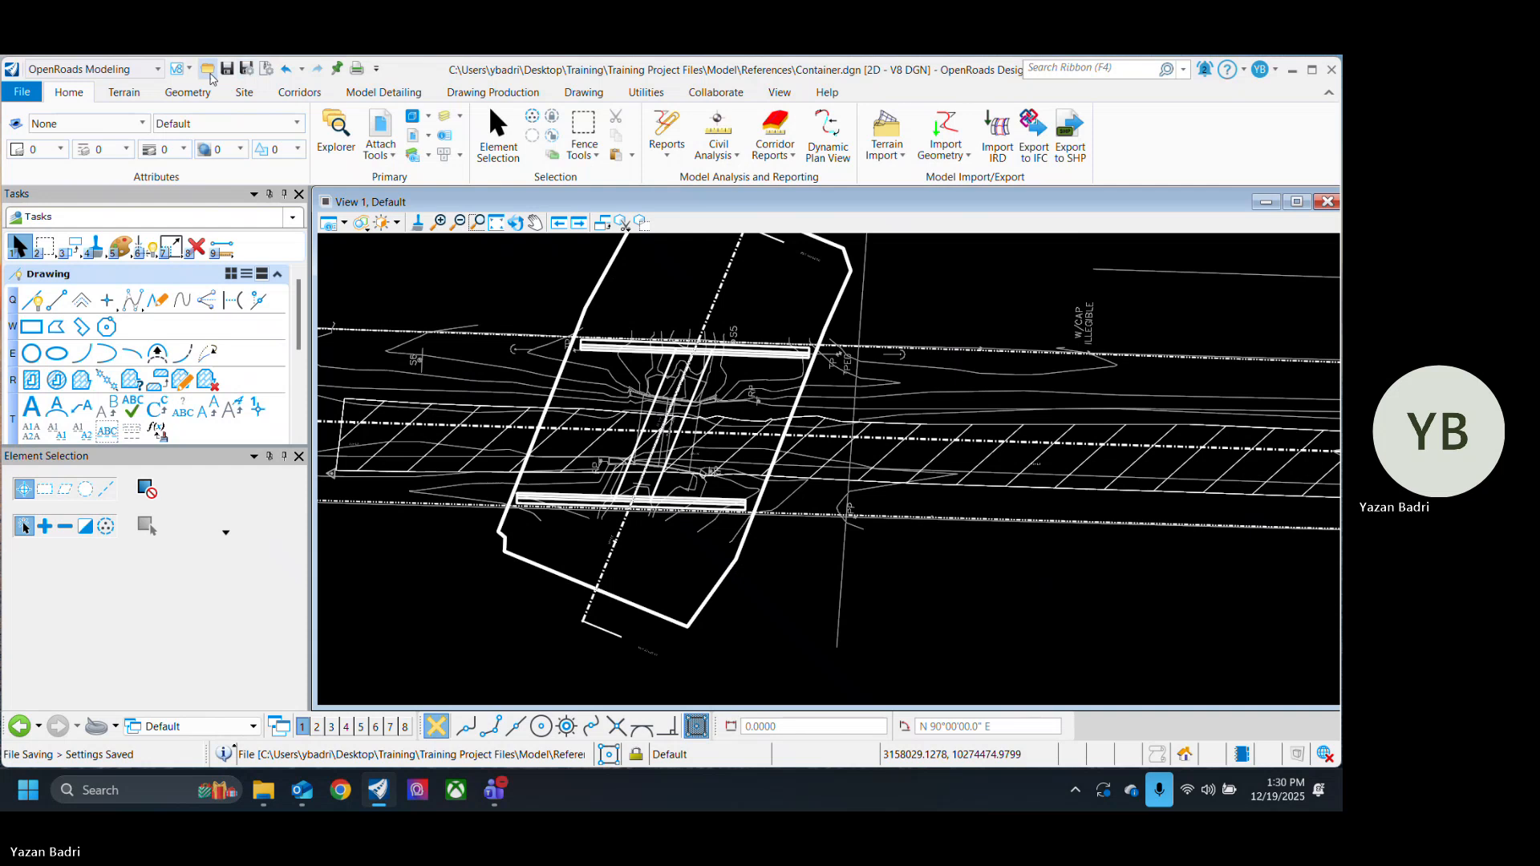
Step: Open the sheet file BL CL-6 - Plan 1 from the project's Model/Sheets folder
click(208, 71)
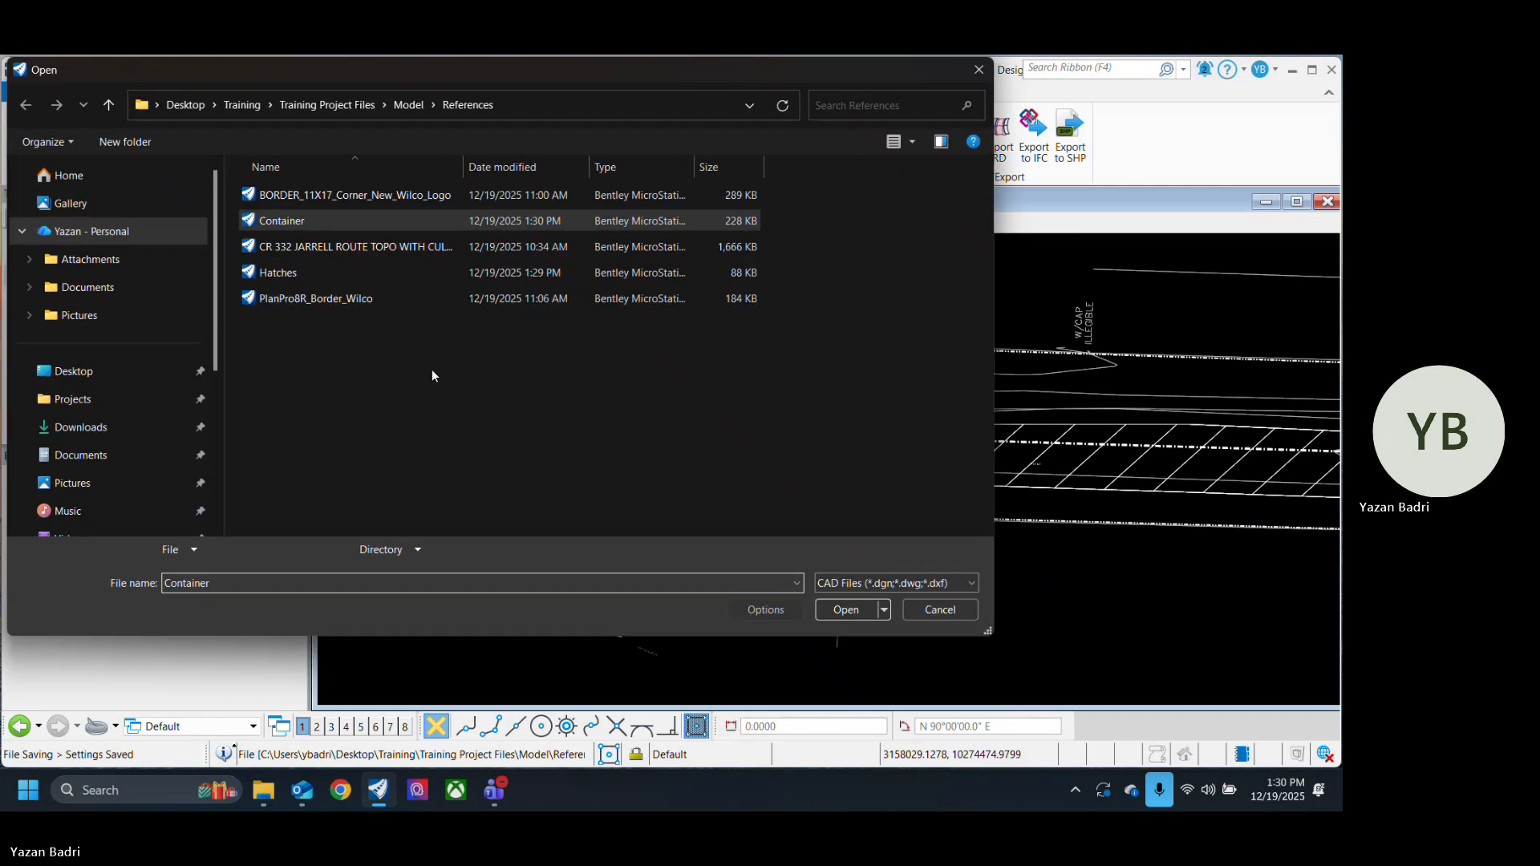
click(413, 105)
double_click(304, 401)
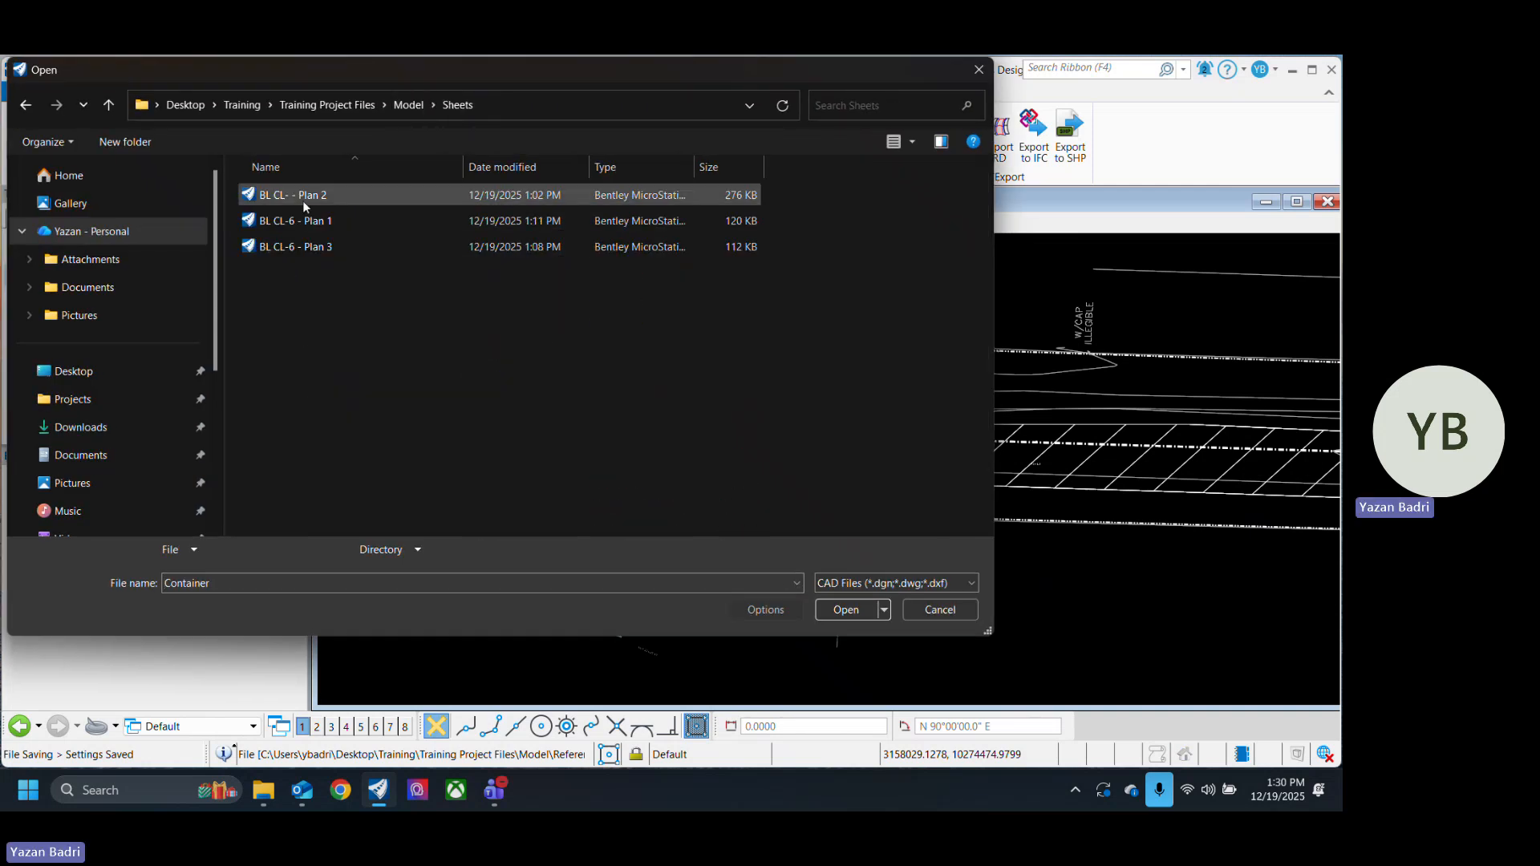
click(323, 222)
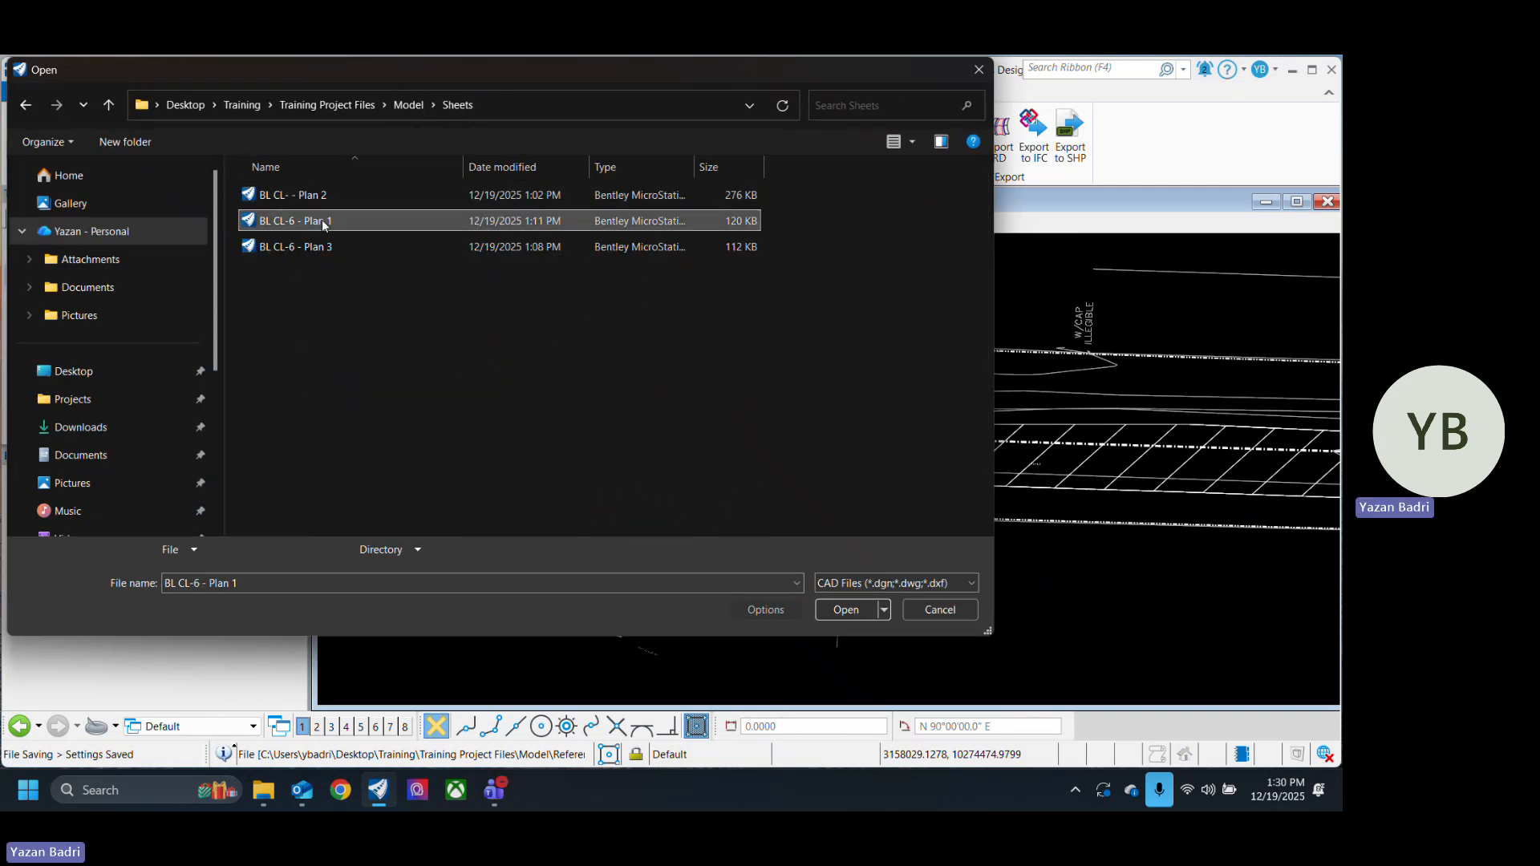
click(851, 613)
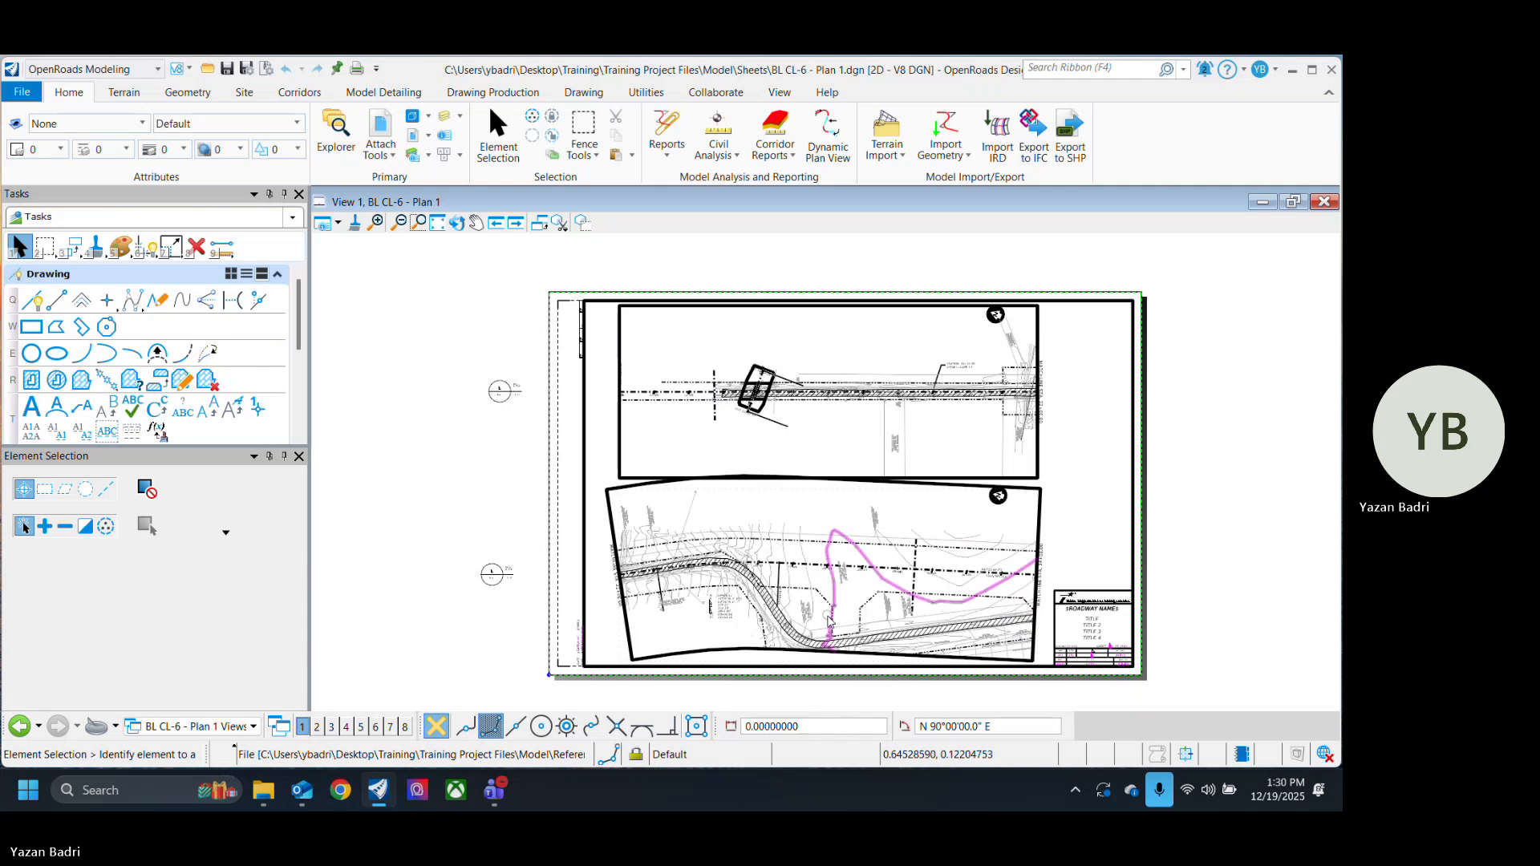
Step: Examine how the hatched road strip displays in the upper and lower plan views of the BL CL-6 - Plan 1 sheet
scroll(787, 622, up, 5)
scroll(787, 622, up, 1)
scroll(882, 580, down, 2)
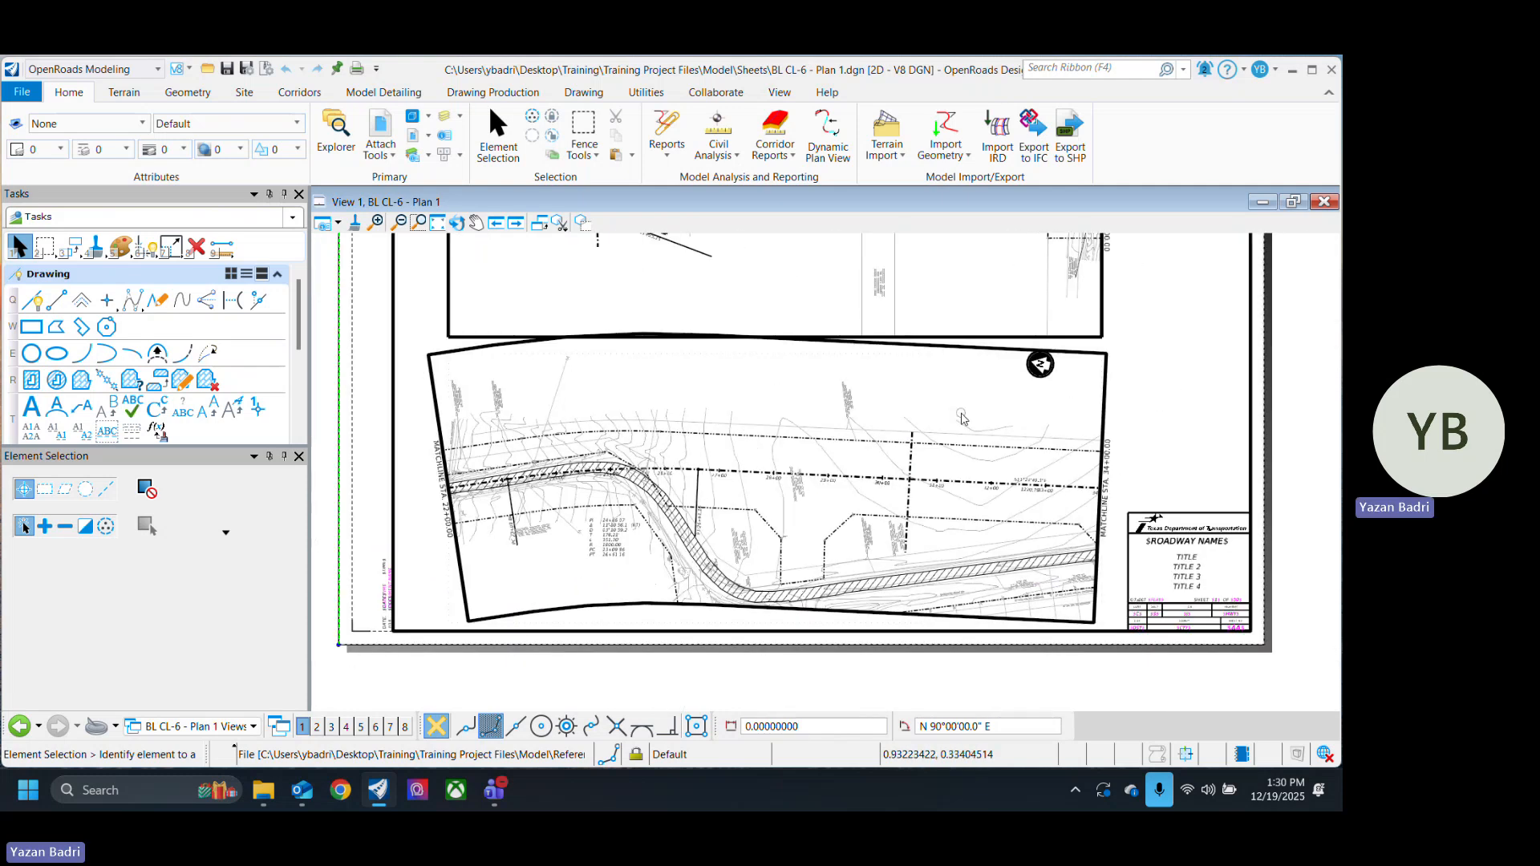
middle_drag(963, 426, 976, 643)
scroll(907, 413, up, 9)
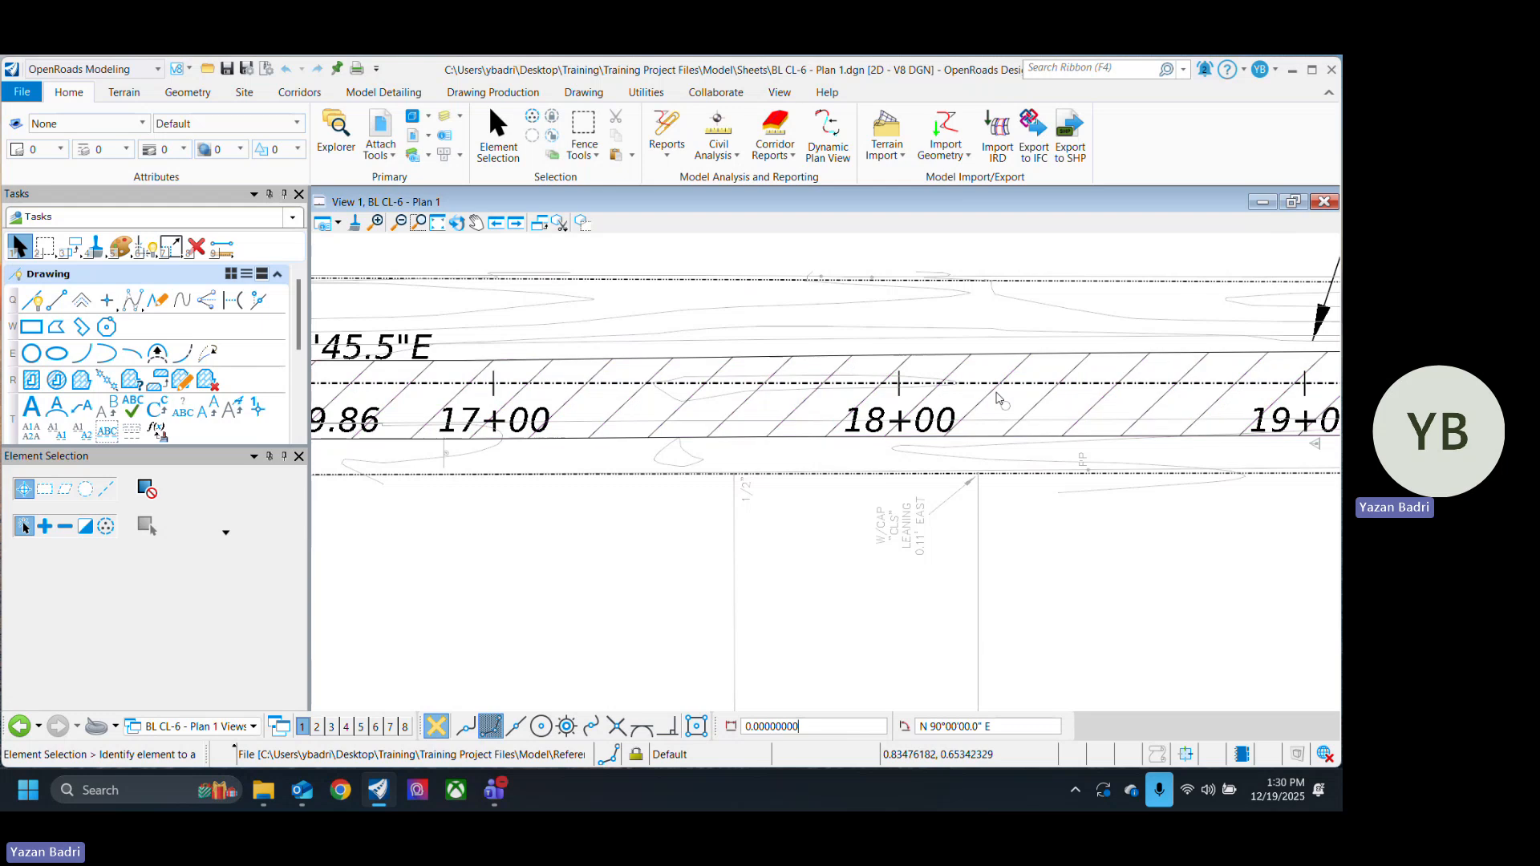
scroll(955, 385, down, 4)
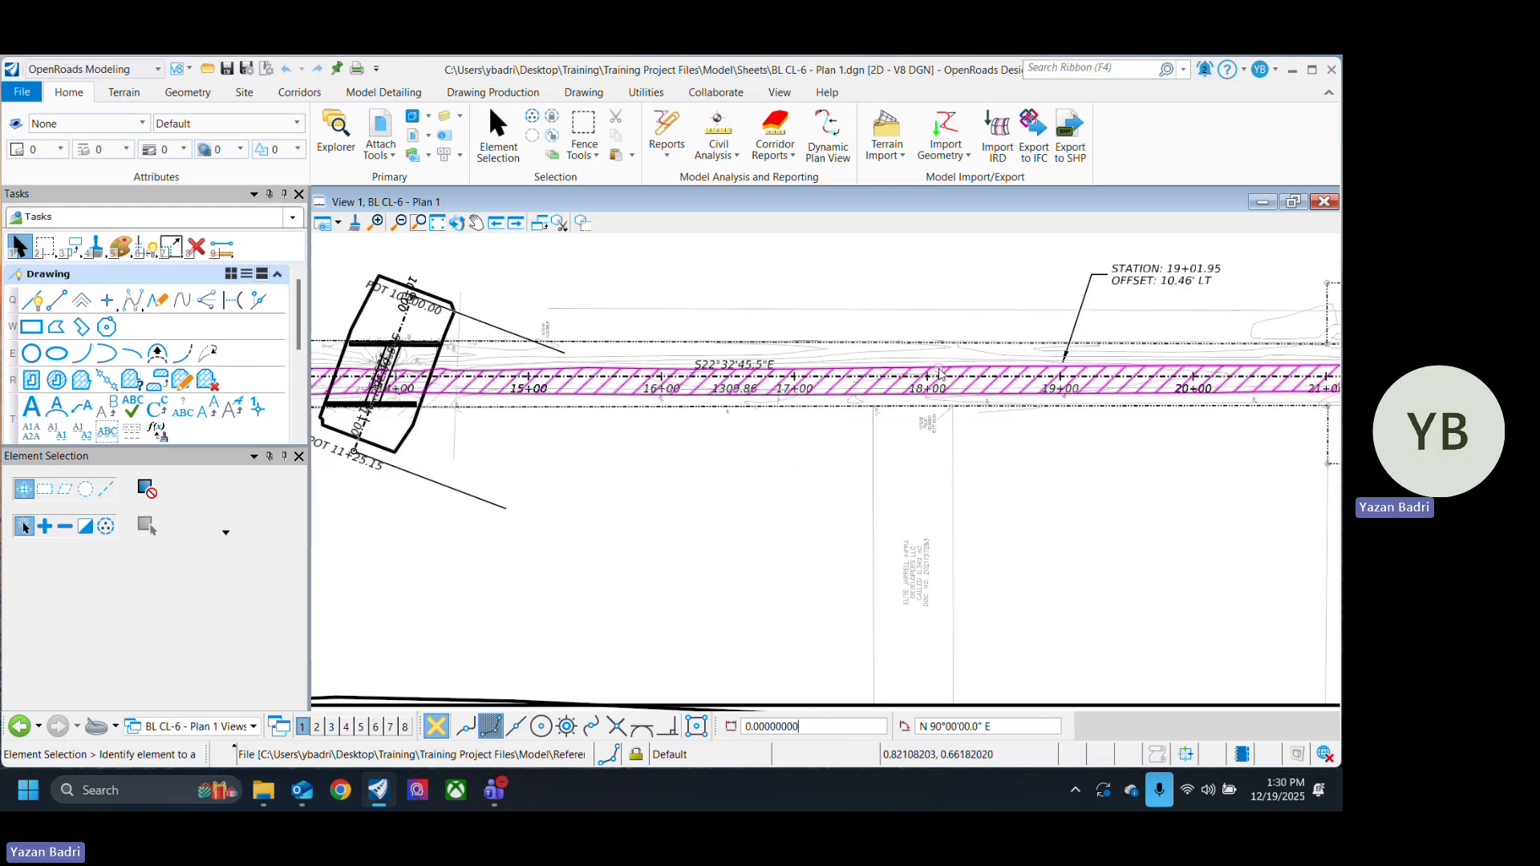
middle_drag(905, 460, 1028, 433)
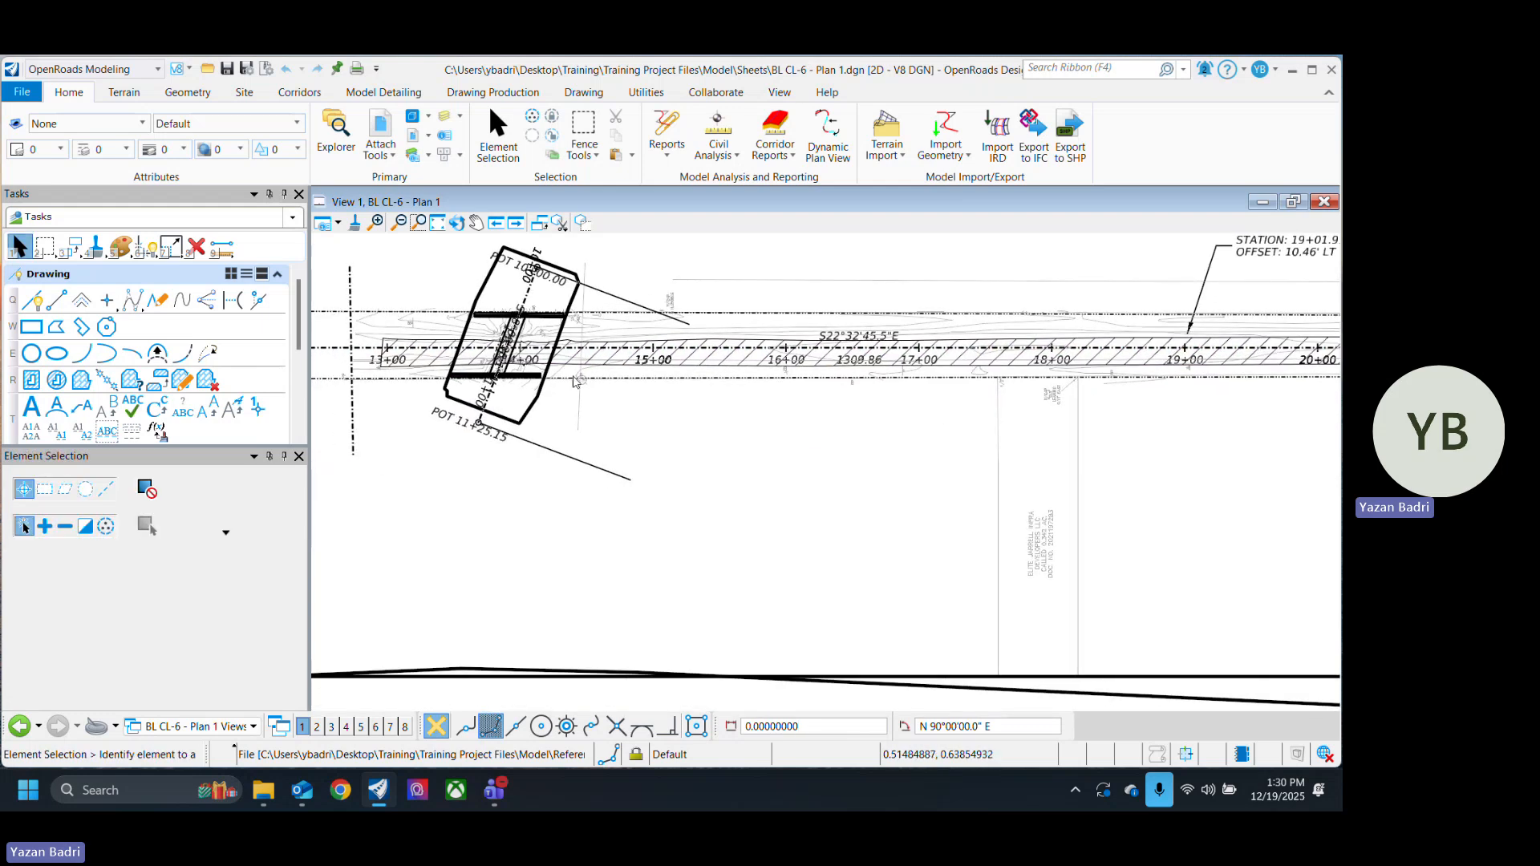
scroll(519, 366, up, 5)
scroll(717, 382, down, 5)
scroll(735, 419, up, 5)
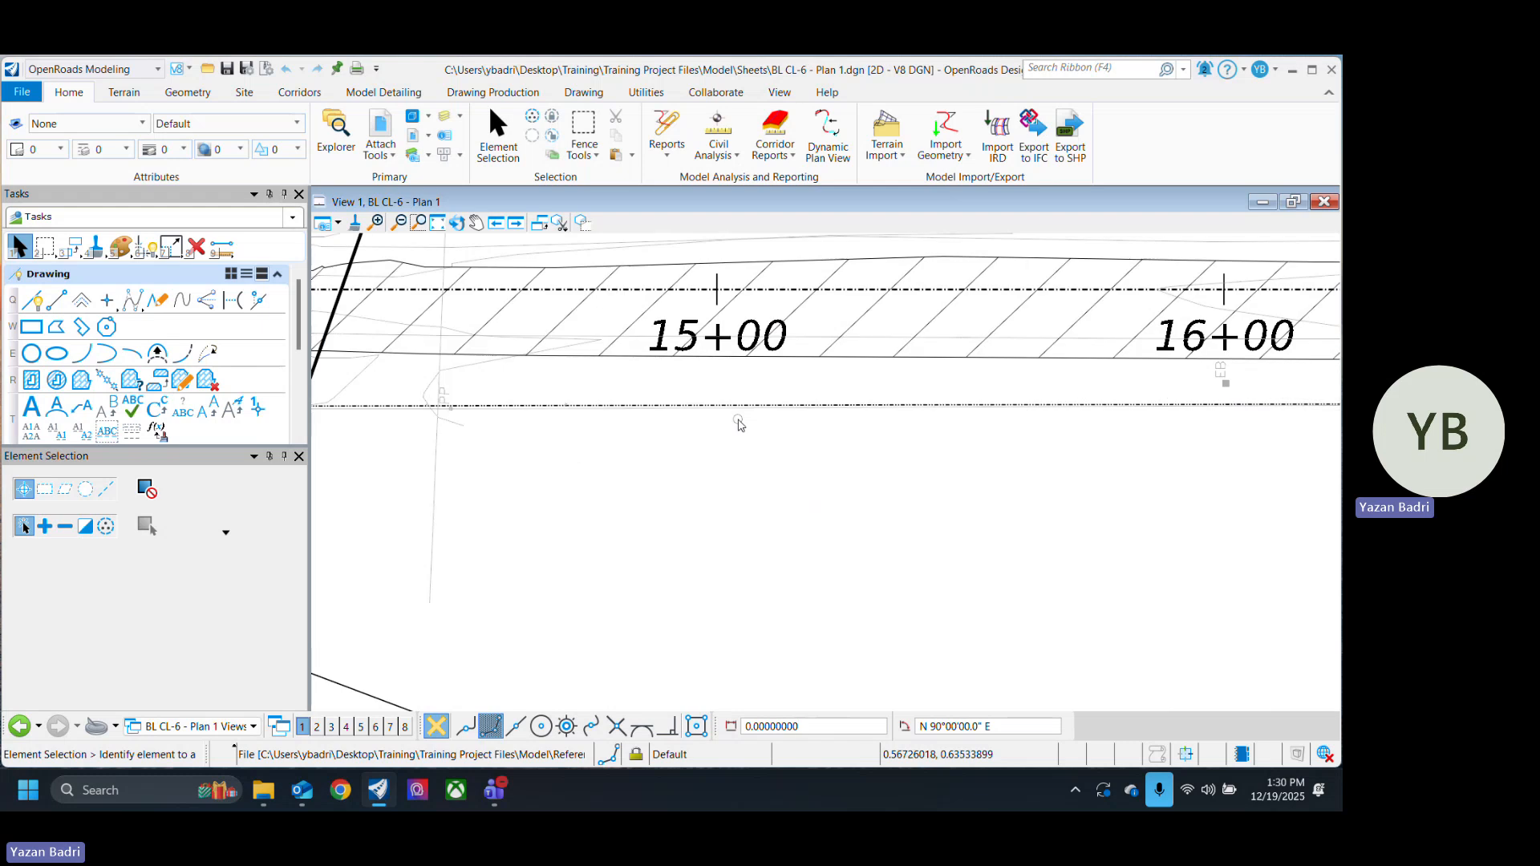
scroll(694, 431, down, 5)
scroll(693, 432, down, 5)
scroll(948, 433, up, 8)
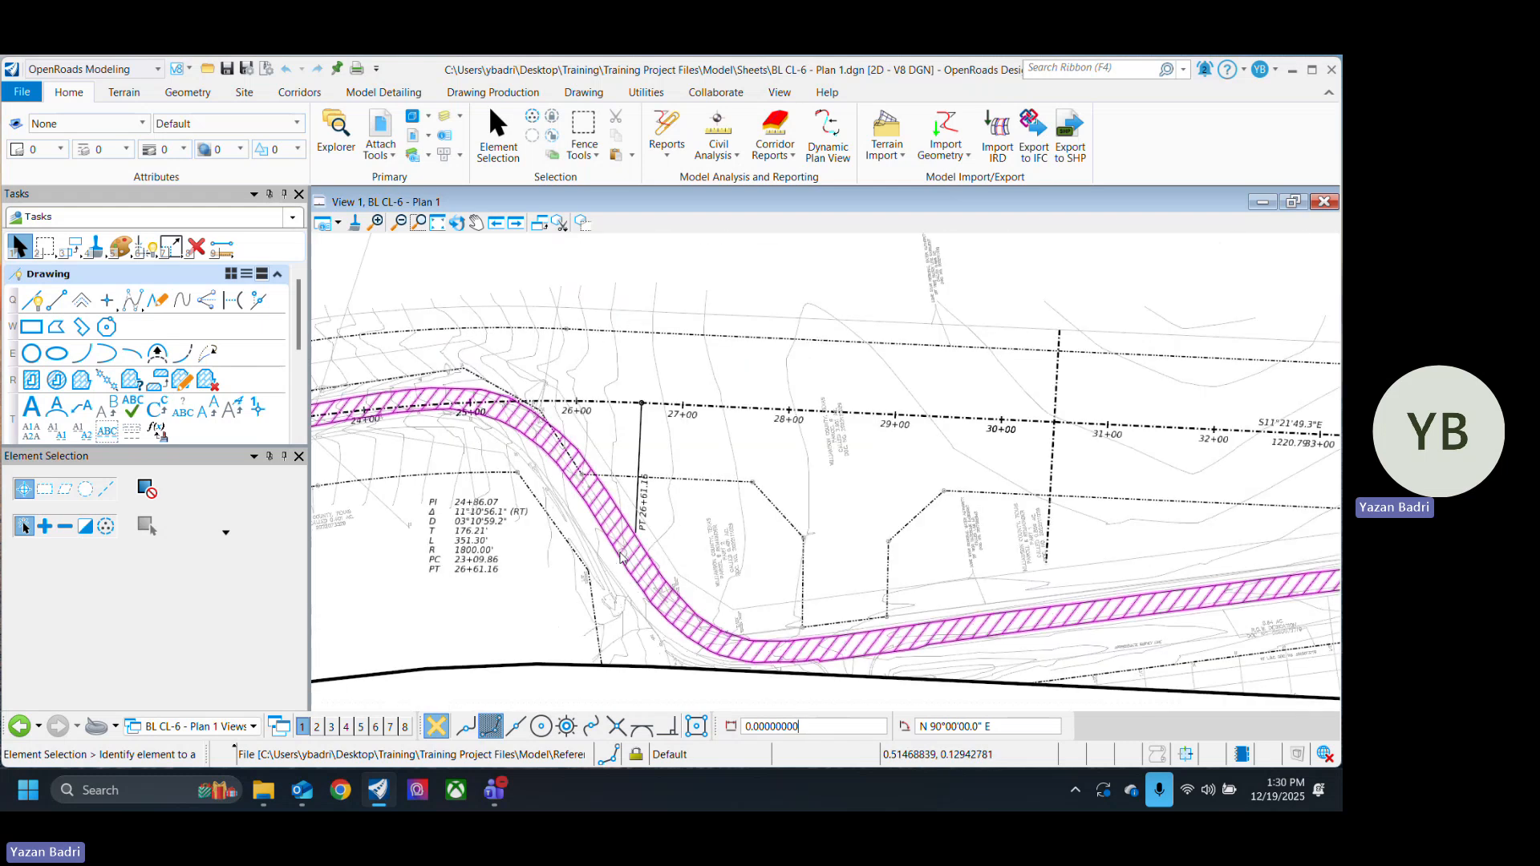
scroll(948, 434, down, 5)
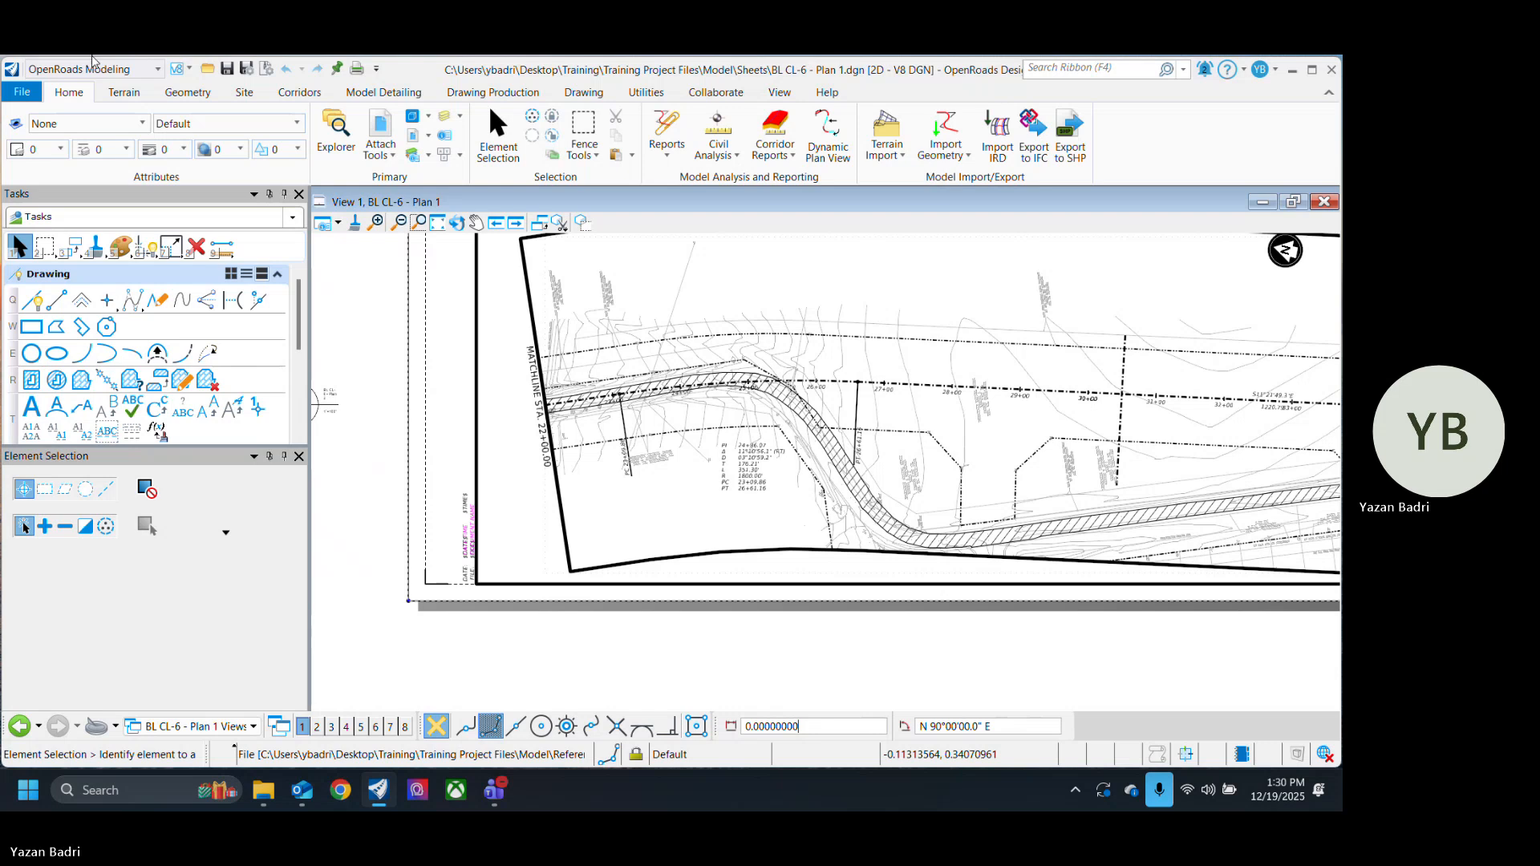
Step: Return to the Container file and move the CR 332 JARRELL ROUTE TOPO reference to the start of the reference update sequence
click(39, 727)
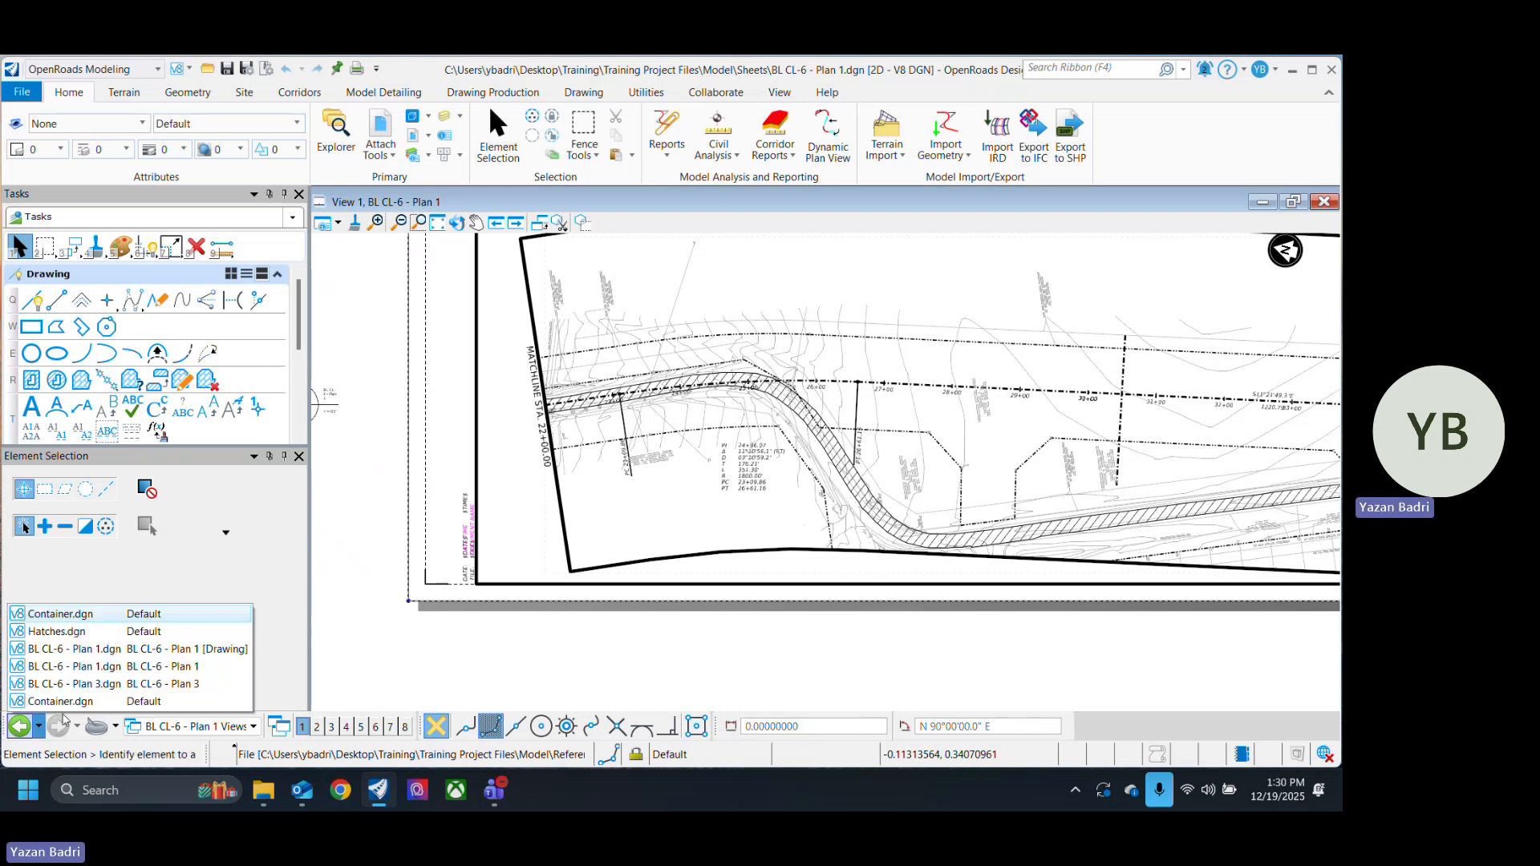
click(152, 616)
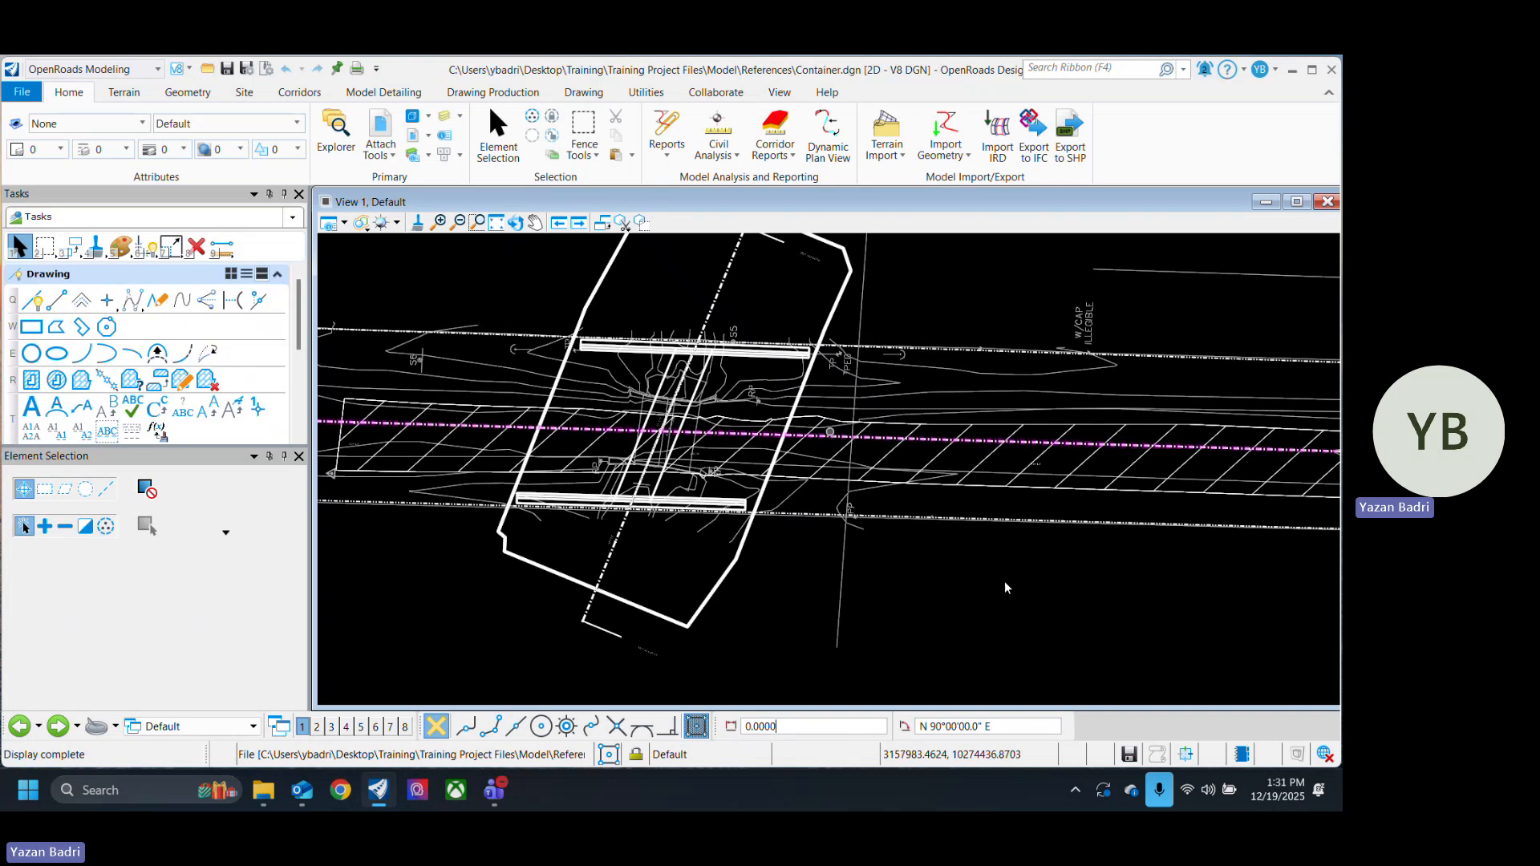
click(380, 132)
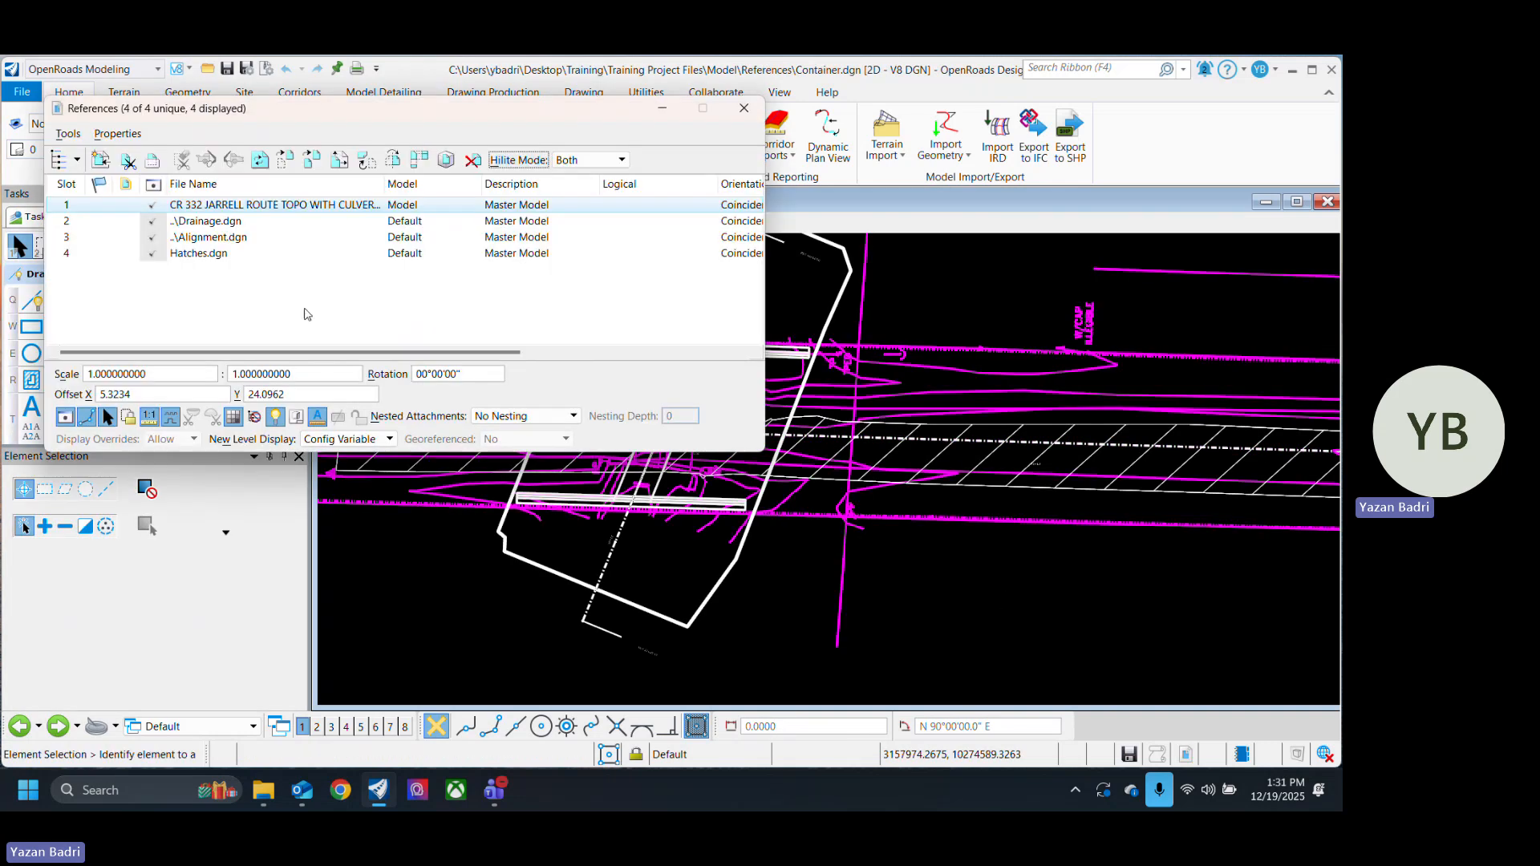
click(118, 133)
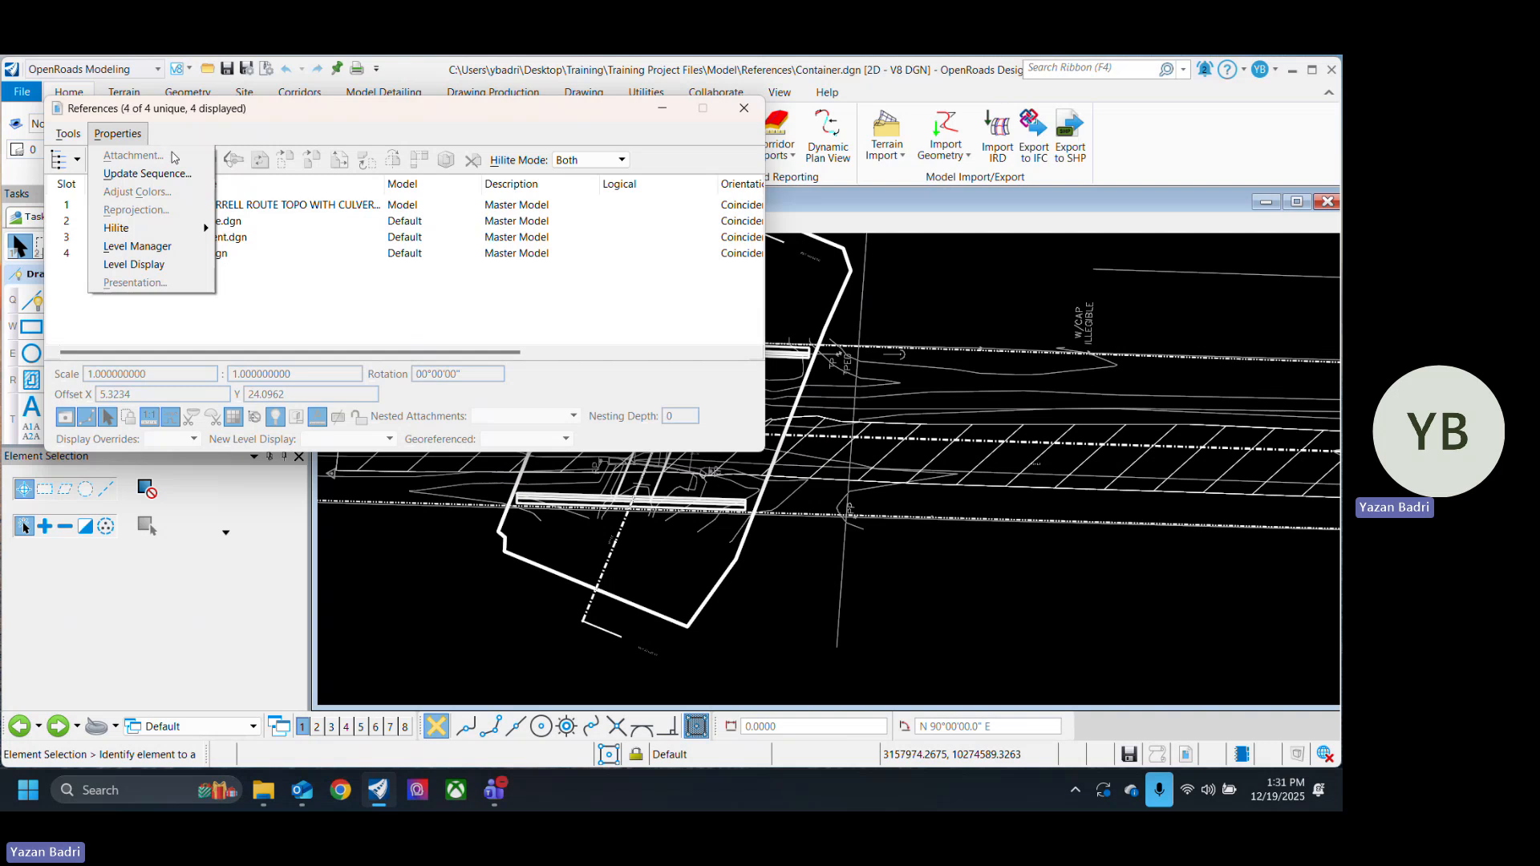
click(172, 174)
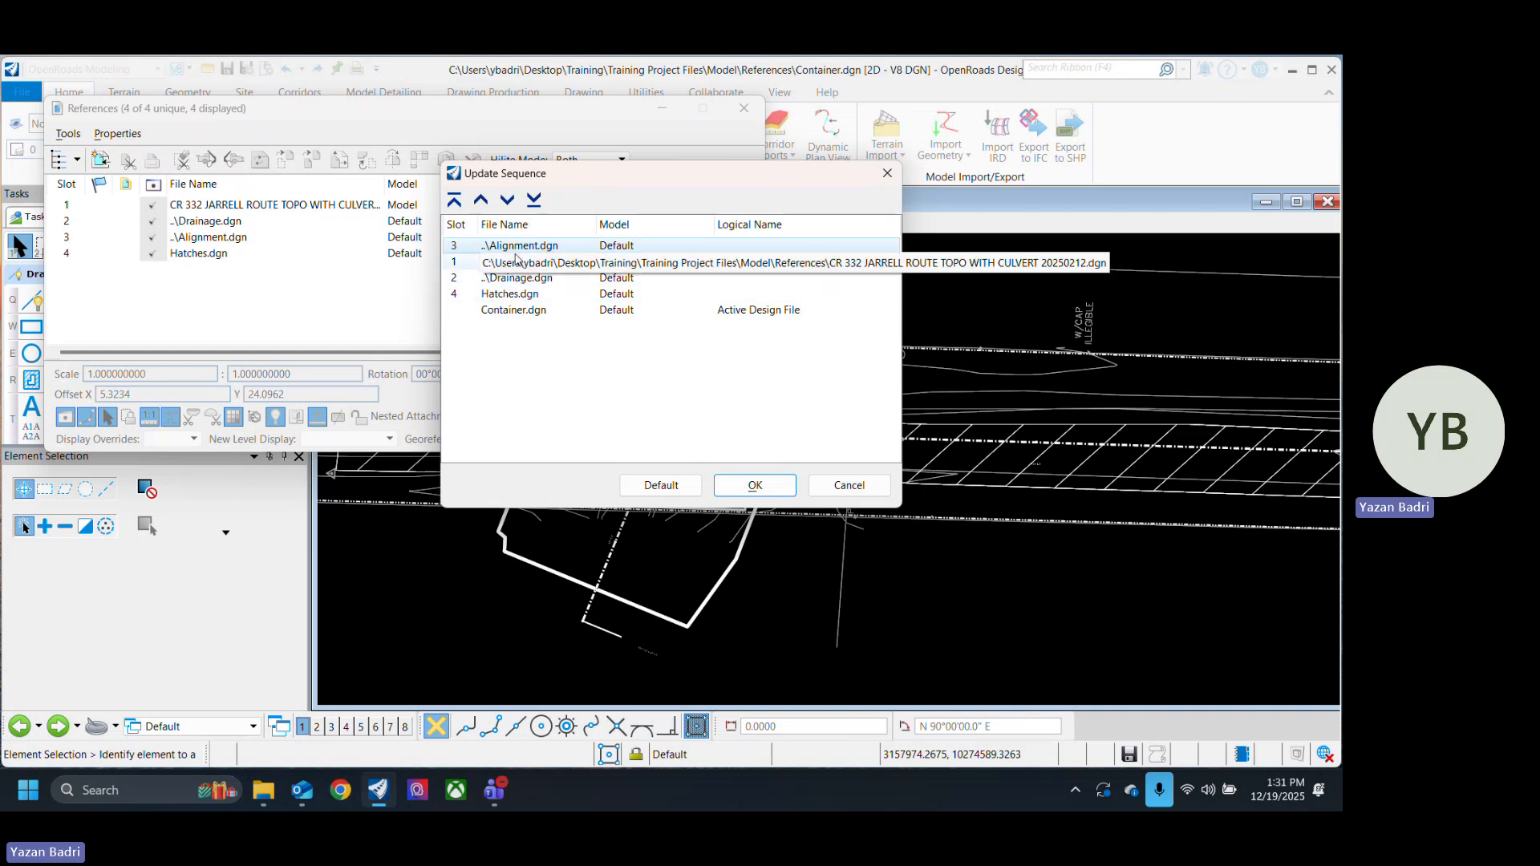
click(564, 265)
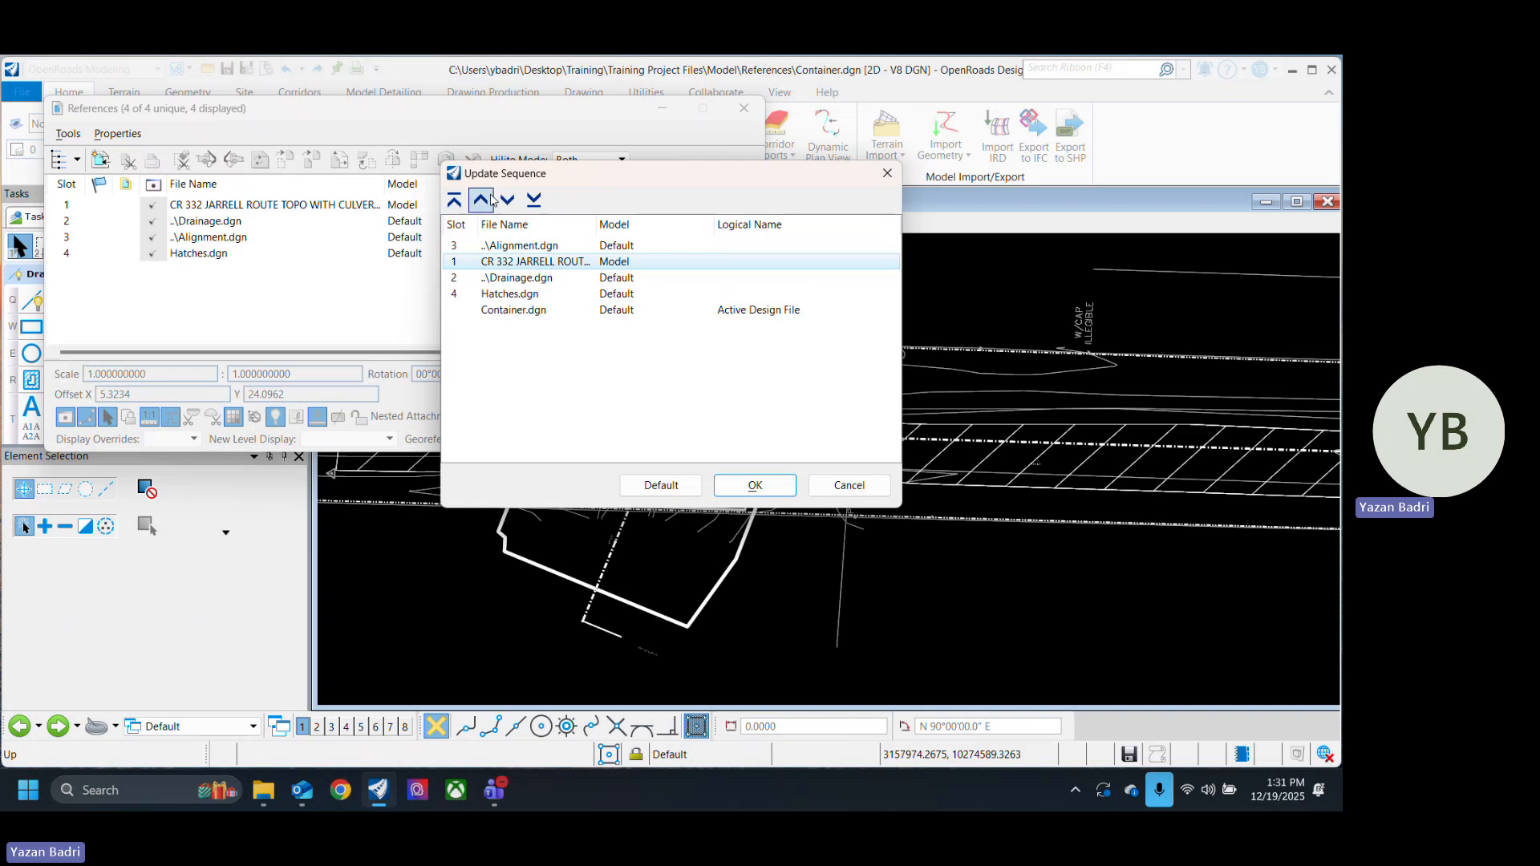
click(481, 200)
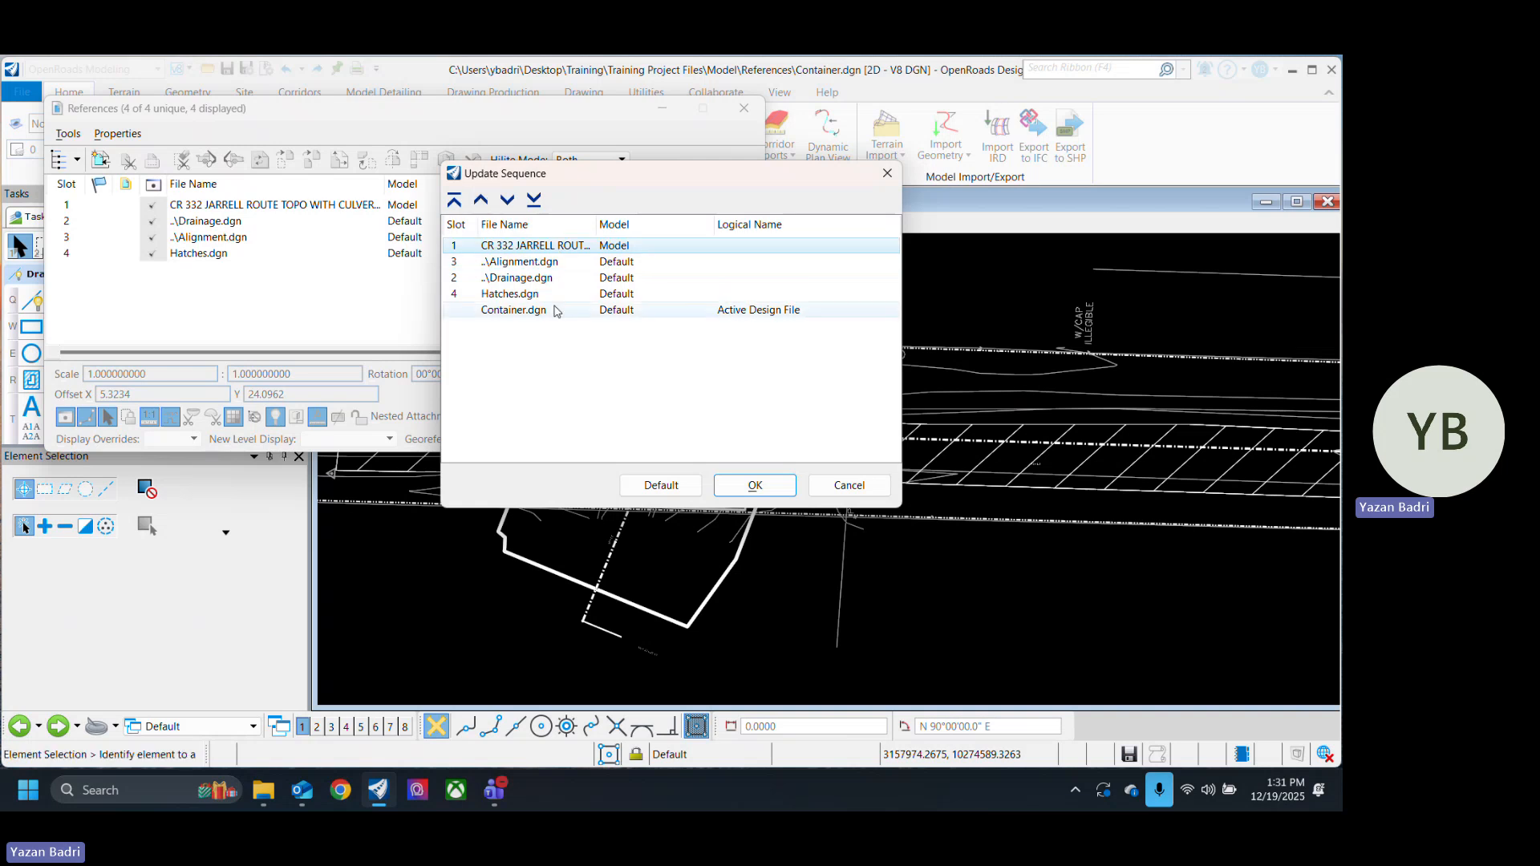
Step: Move Alignment.dgn to the end of the update sequence and Drainage.dgn directly after Hatches.dgn, and apply the new order
click(550, 265)
click(534, 200)
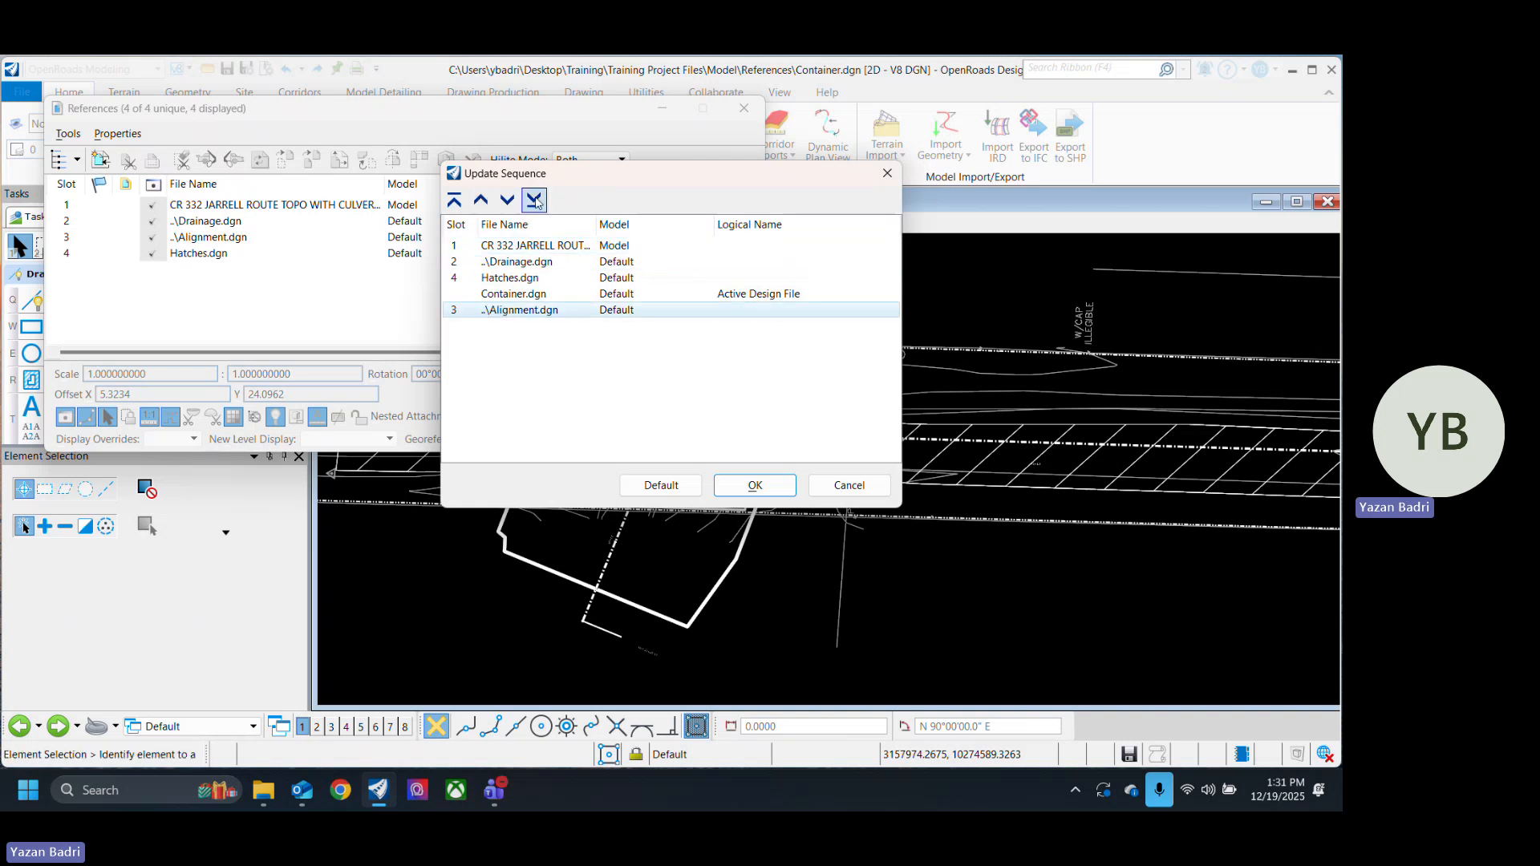
click(534, 278)
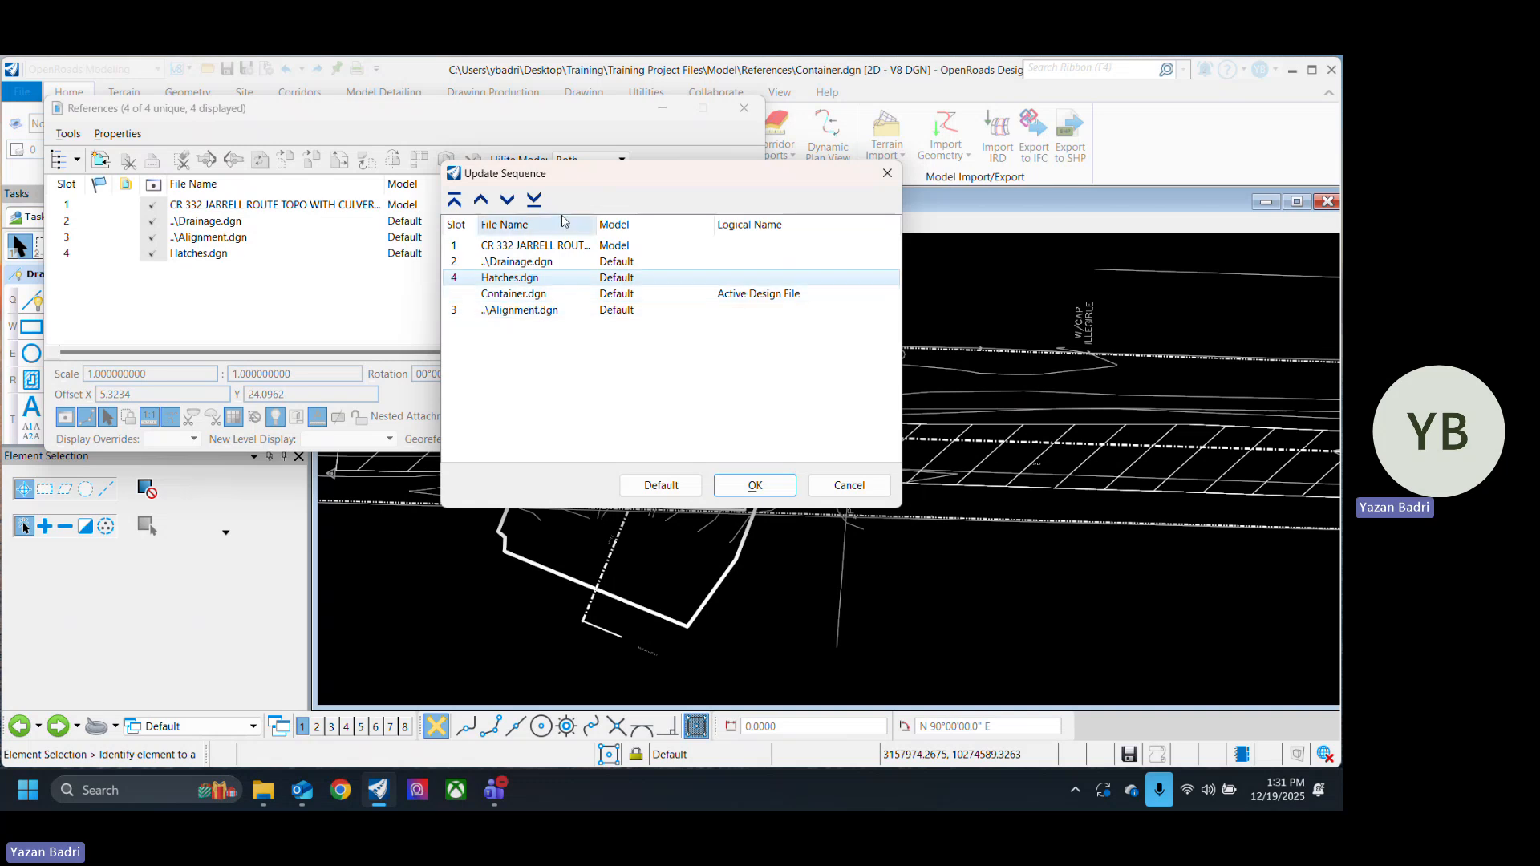
click(550, 263)
click(508, 200)
click(752, 484)
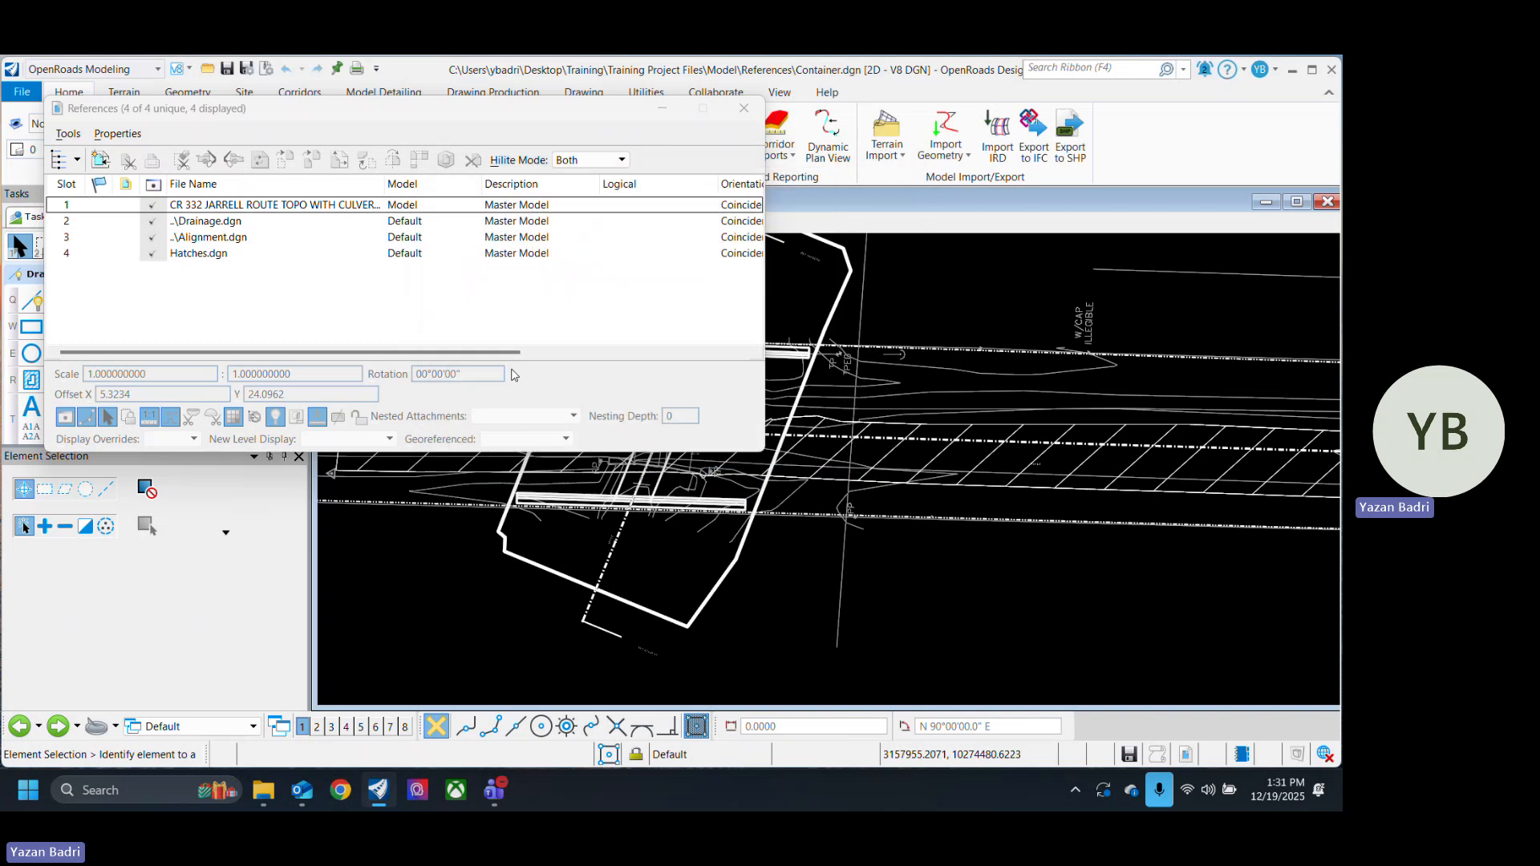
click(743, 108)
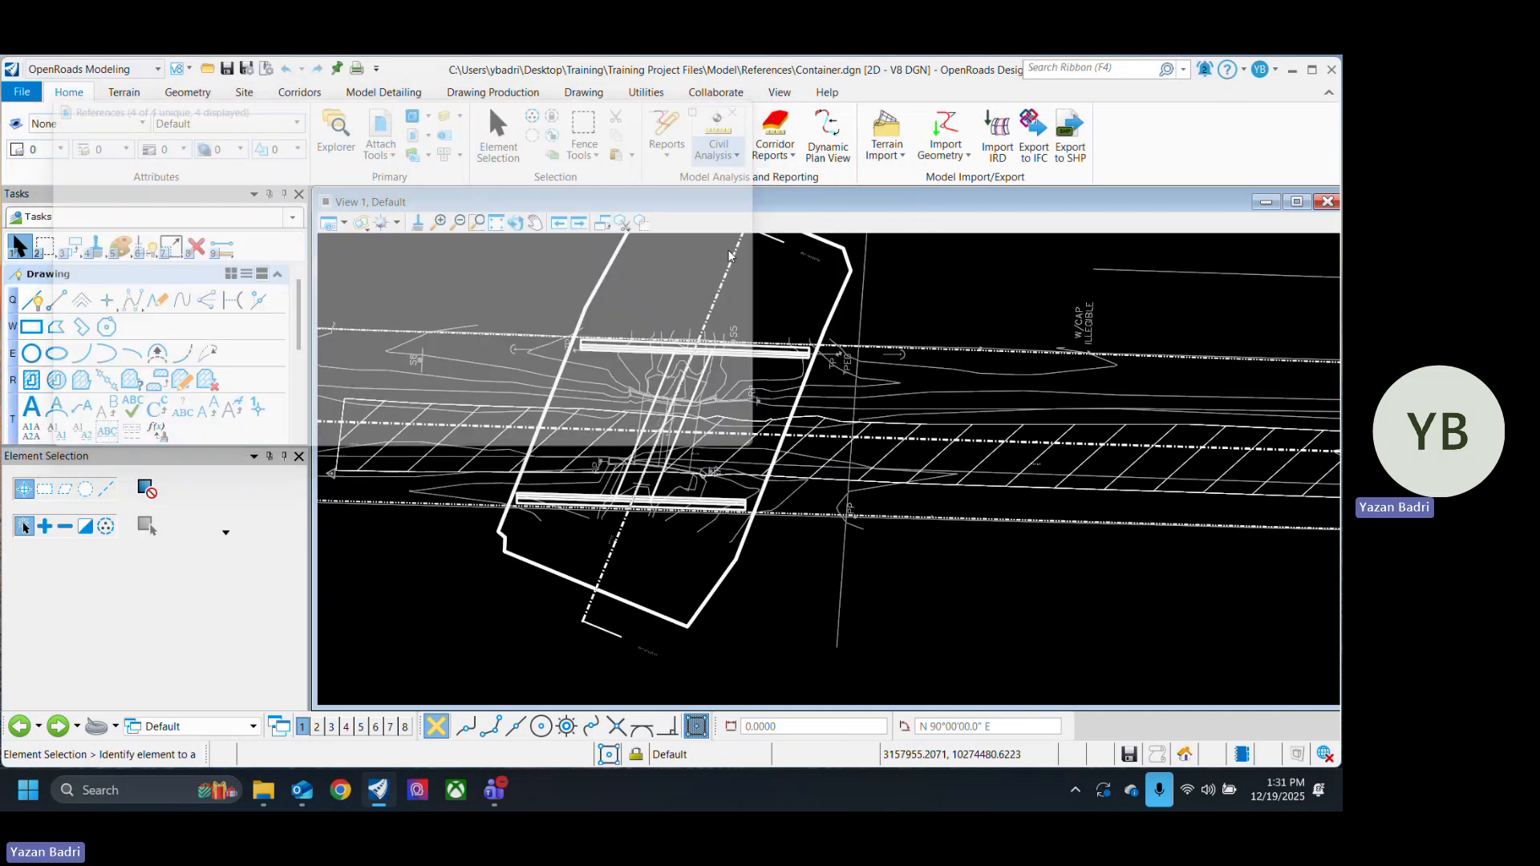
Step: Override the line weight of the Default level in the Hatches.dgn reference to 2
scroll(748, 524, down, 3)
scroll(748, 523, up, 6)
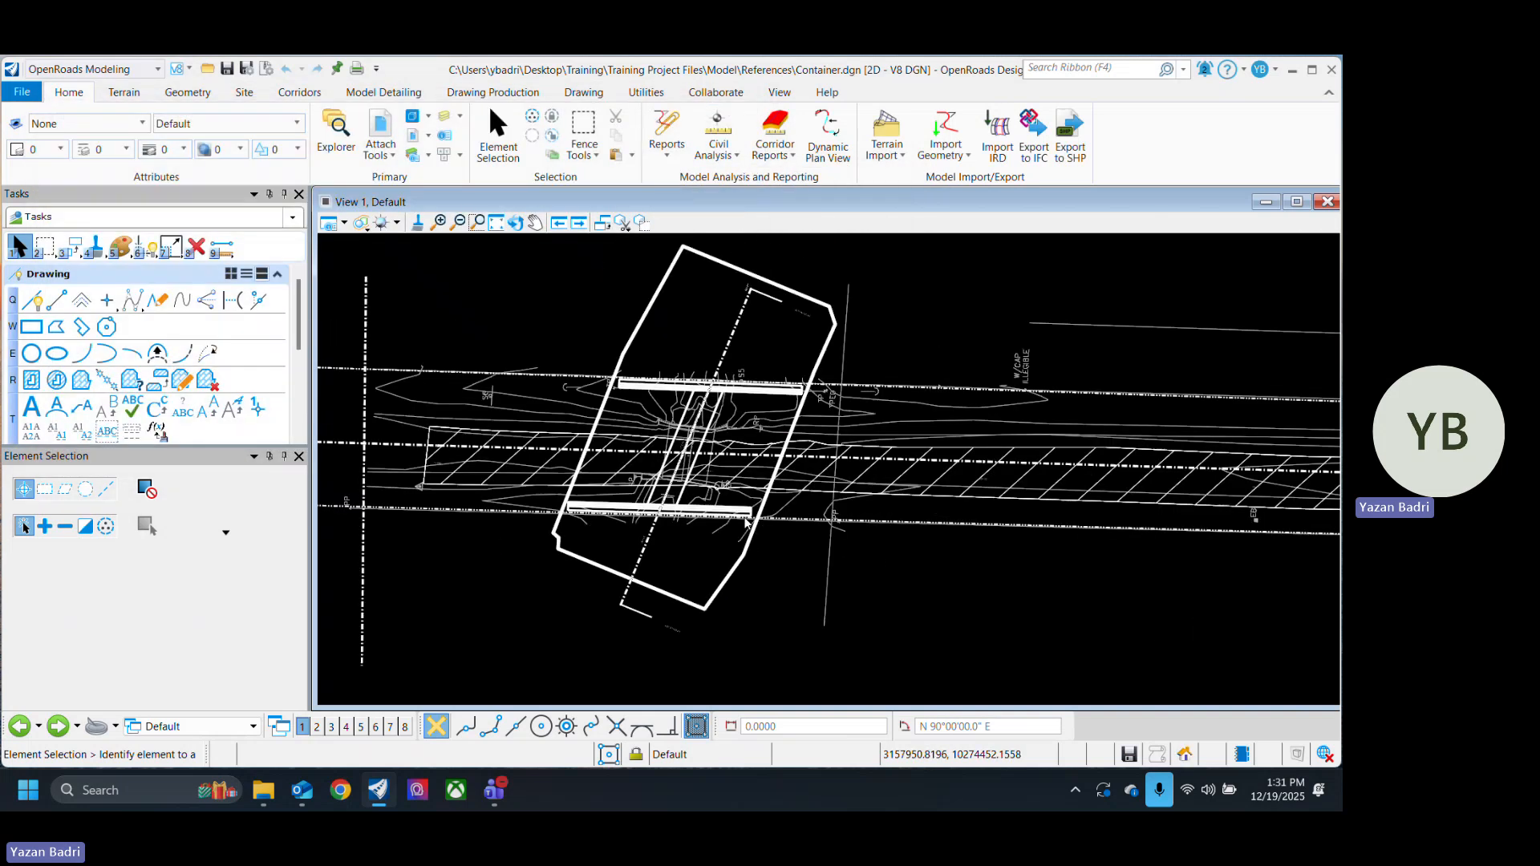
scroll(827, 417, up, 2)
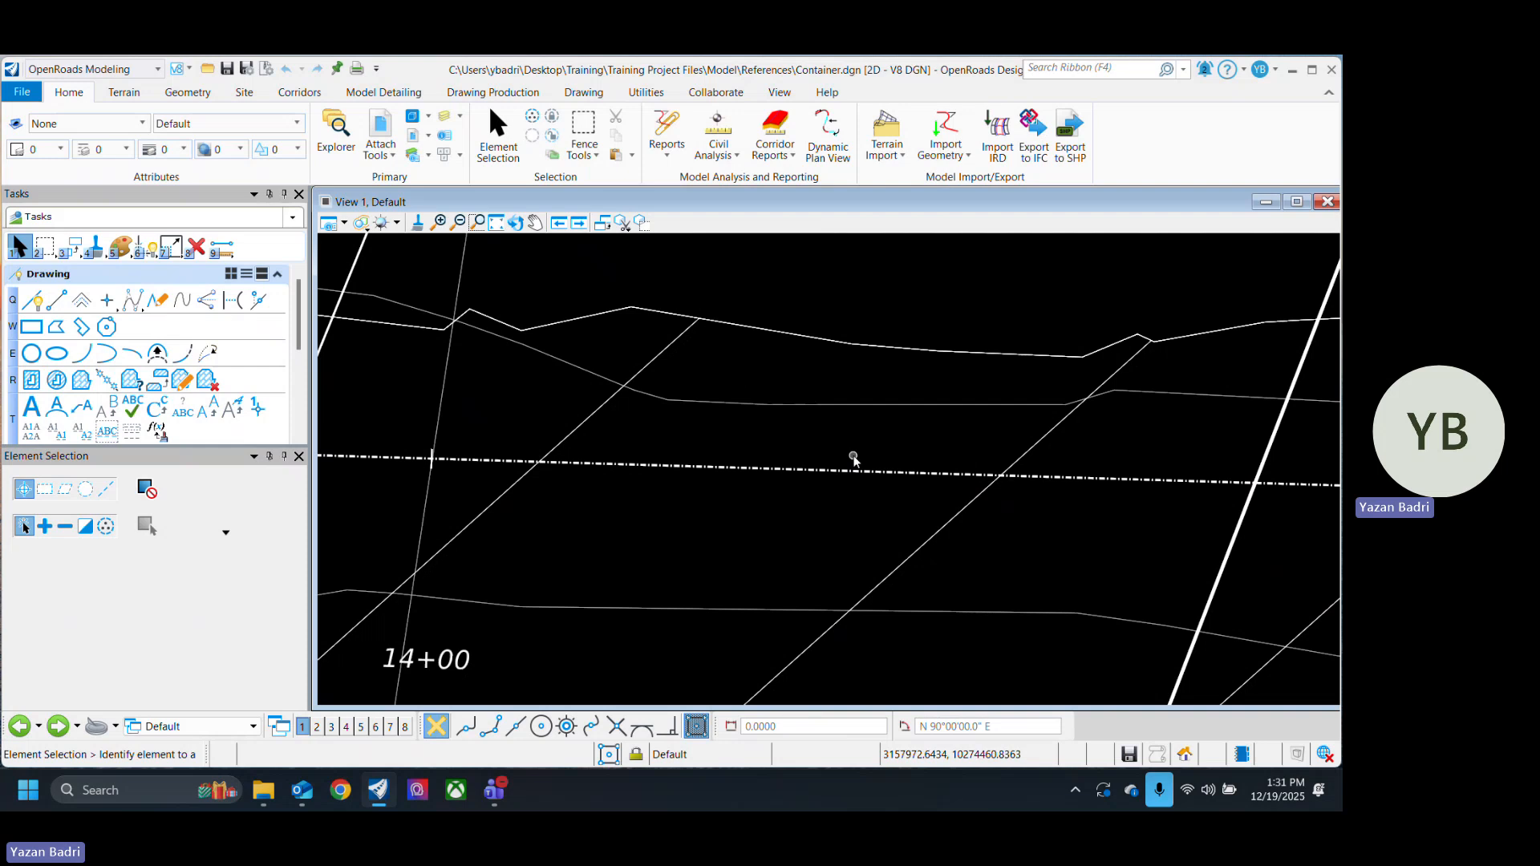
scroll(850, 457, down, 5)
scroll(1104, 495, up, 3)
scroll(1104, 495, up, 3)
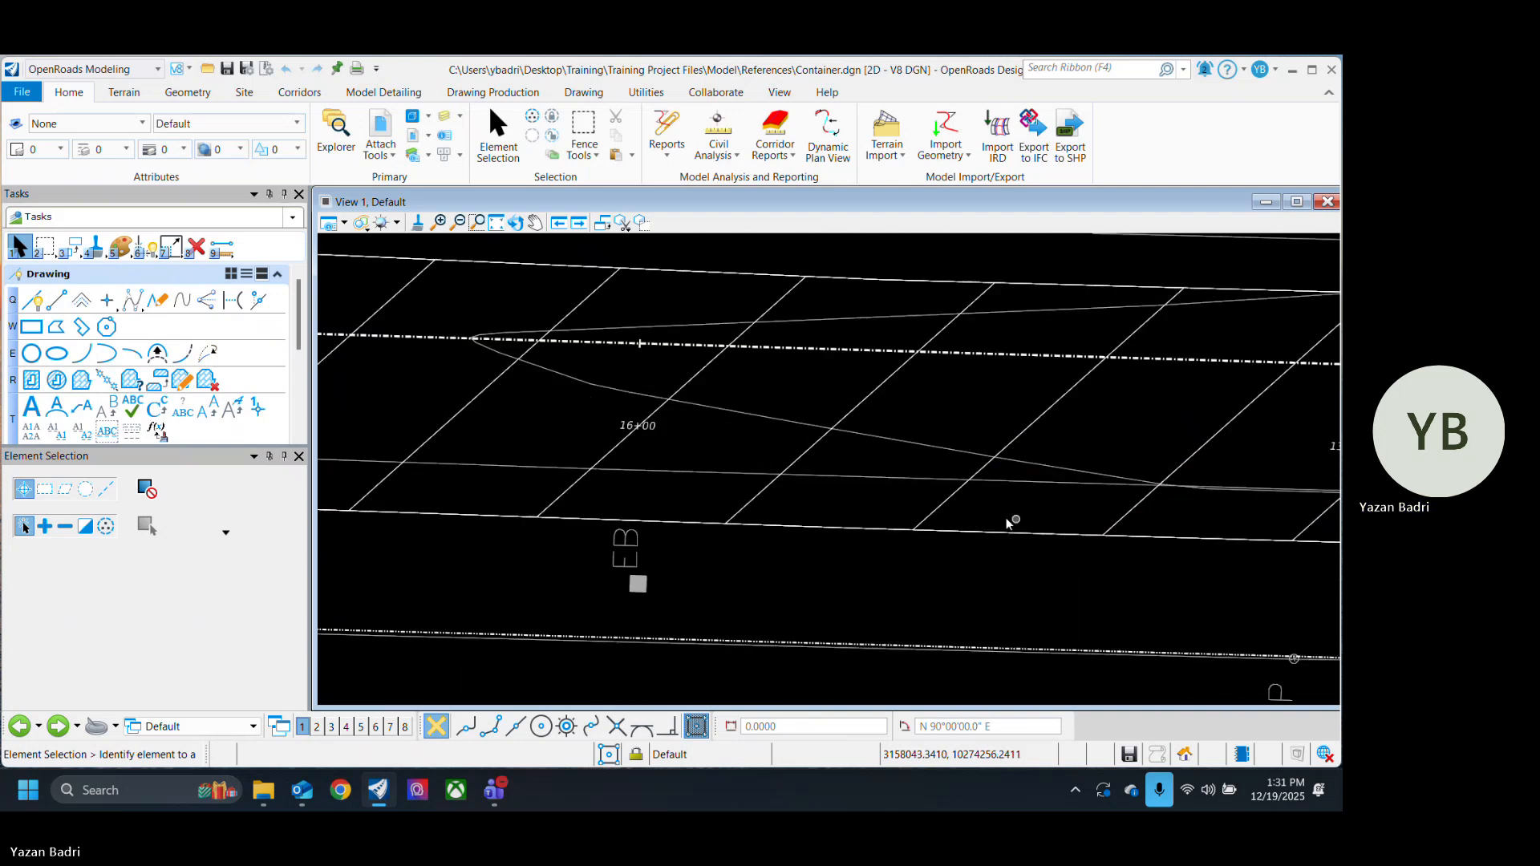
click(559, 222)
click(419, 157)
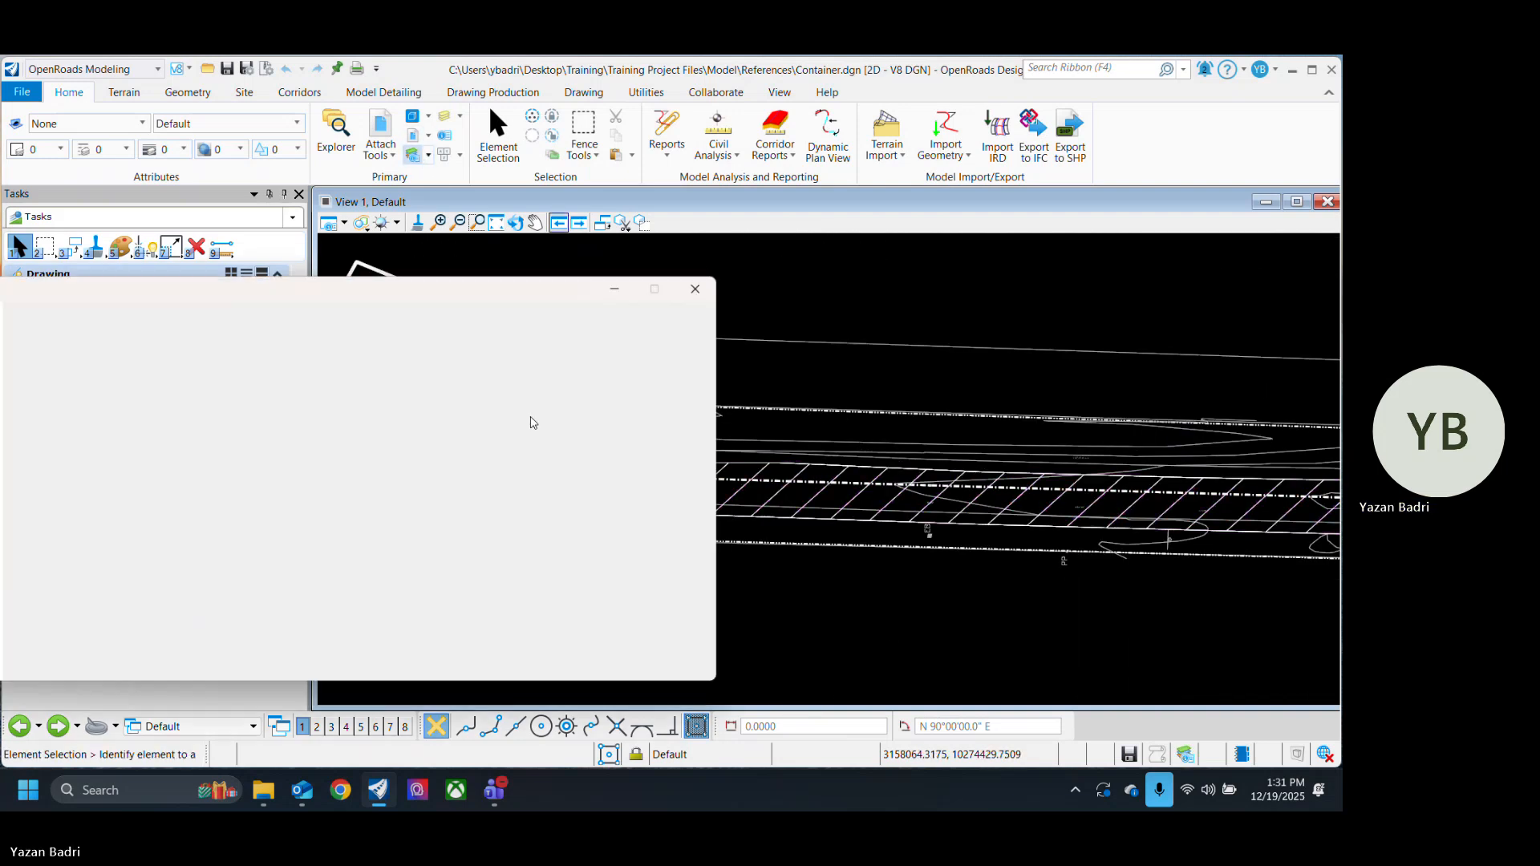
drag(181, 293, 687, 344)
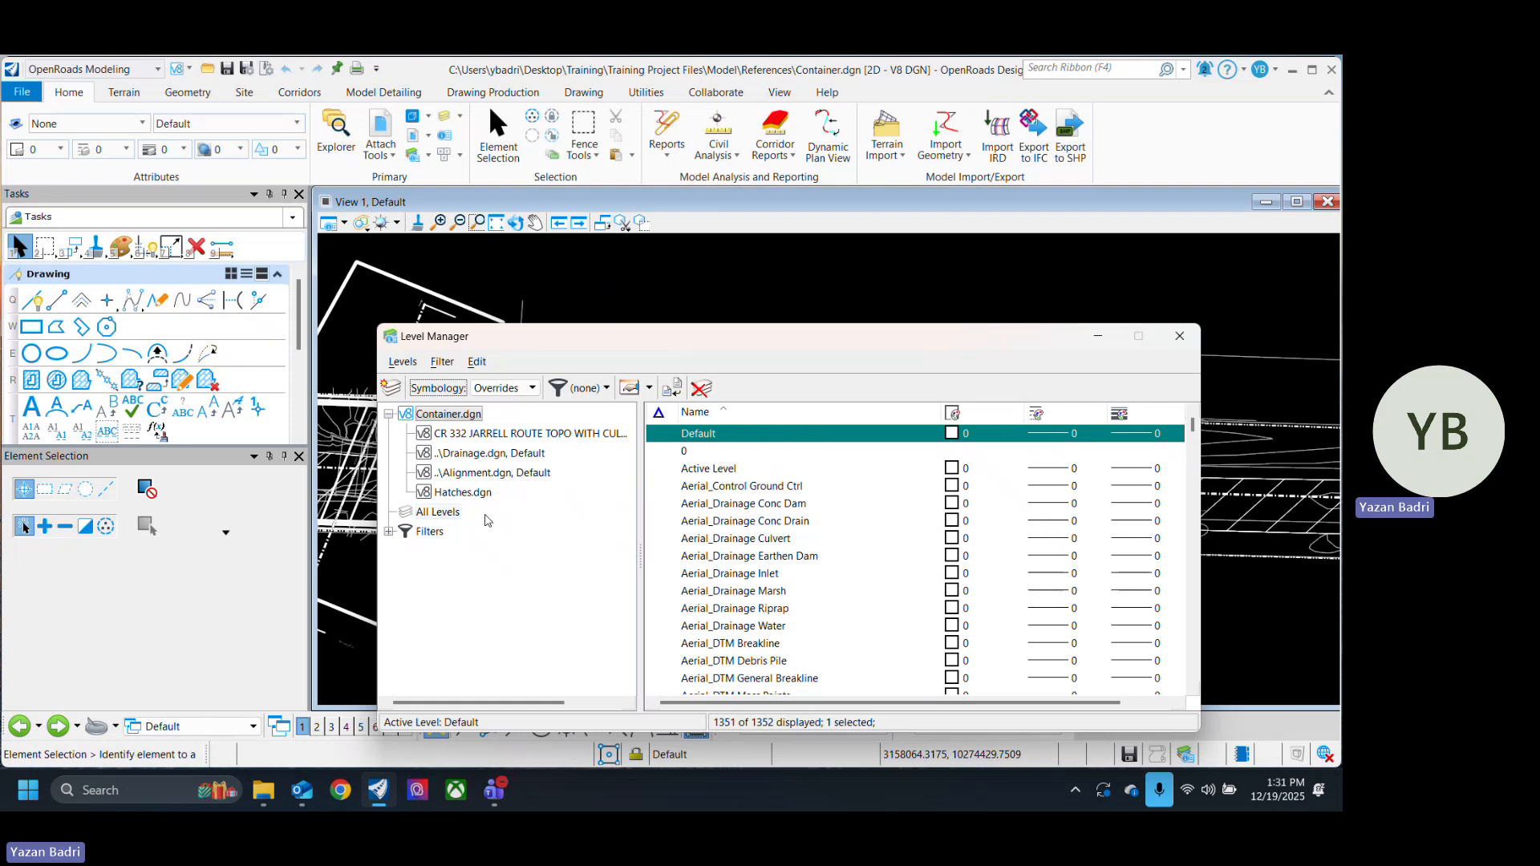
click(465, 492)
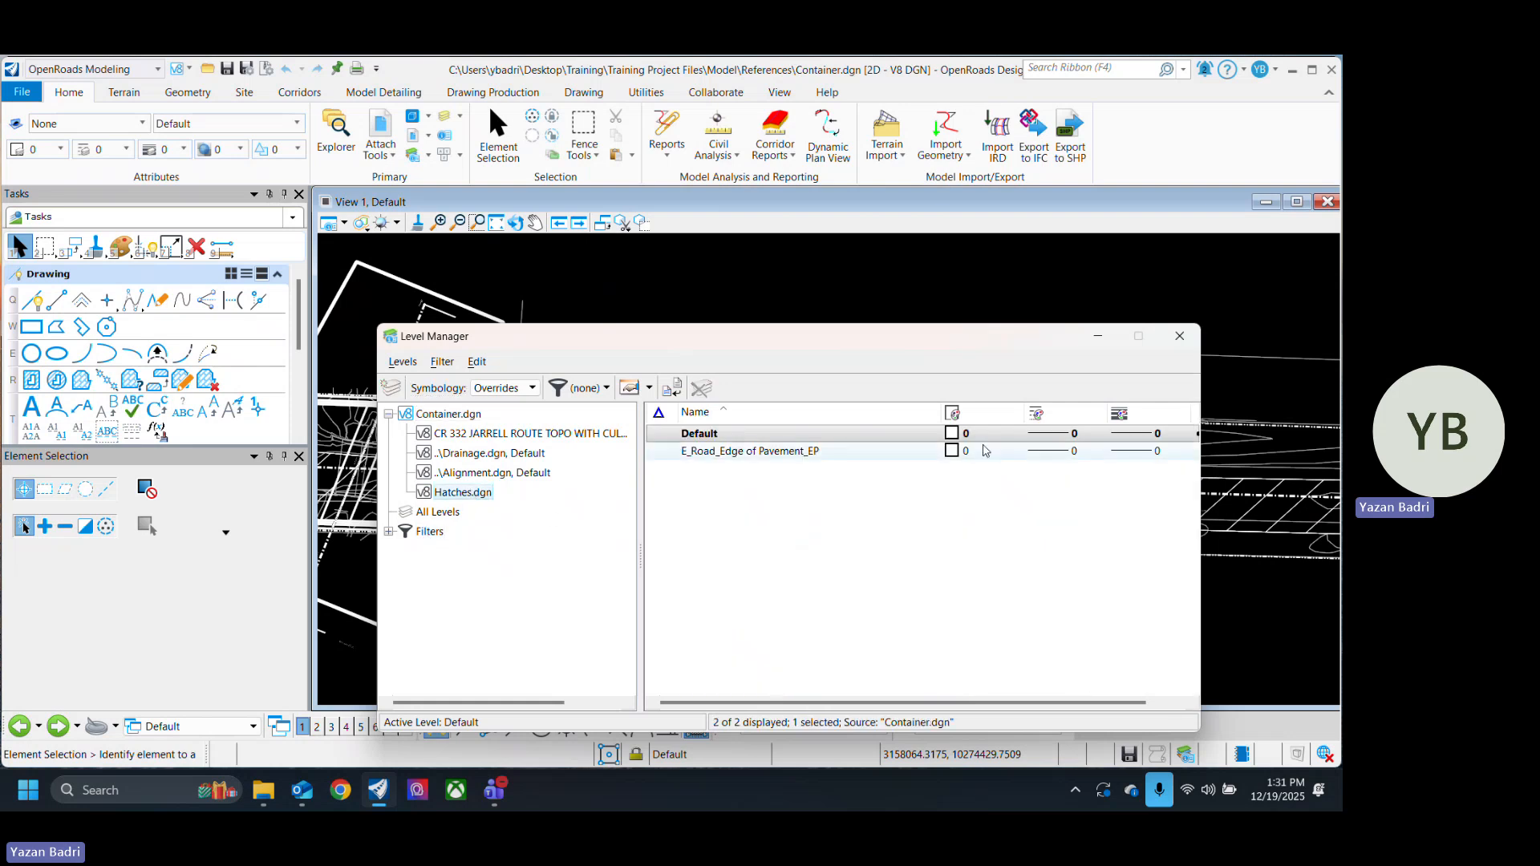
click(1148, 434)
click(1189, 519)
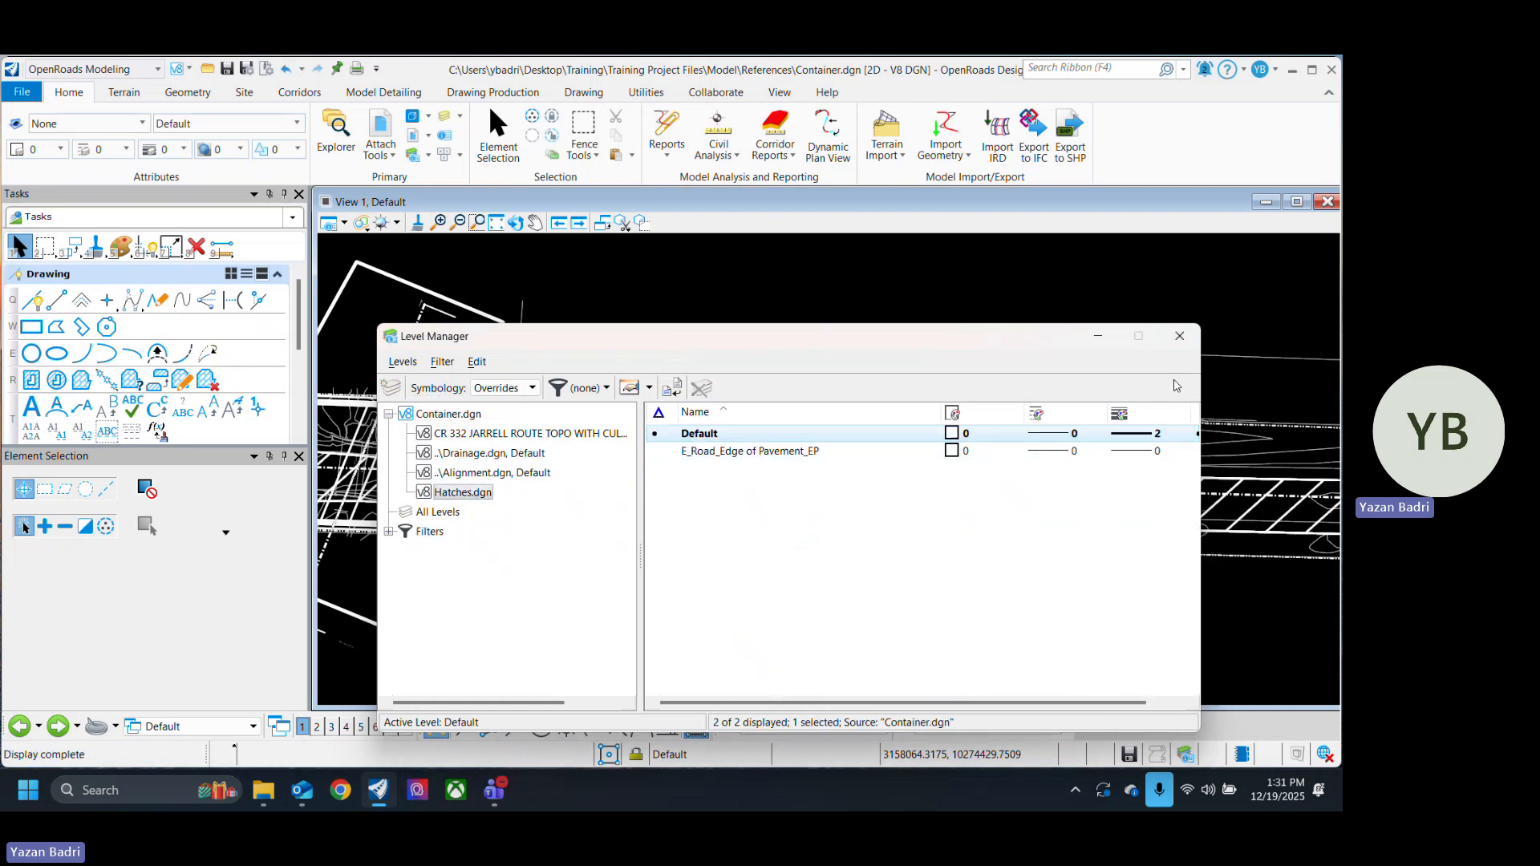
click(1180, 337)
Step: Check the hatch line weight along the road strip and save the Container file
scroll(798, 527, up, 3)
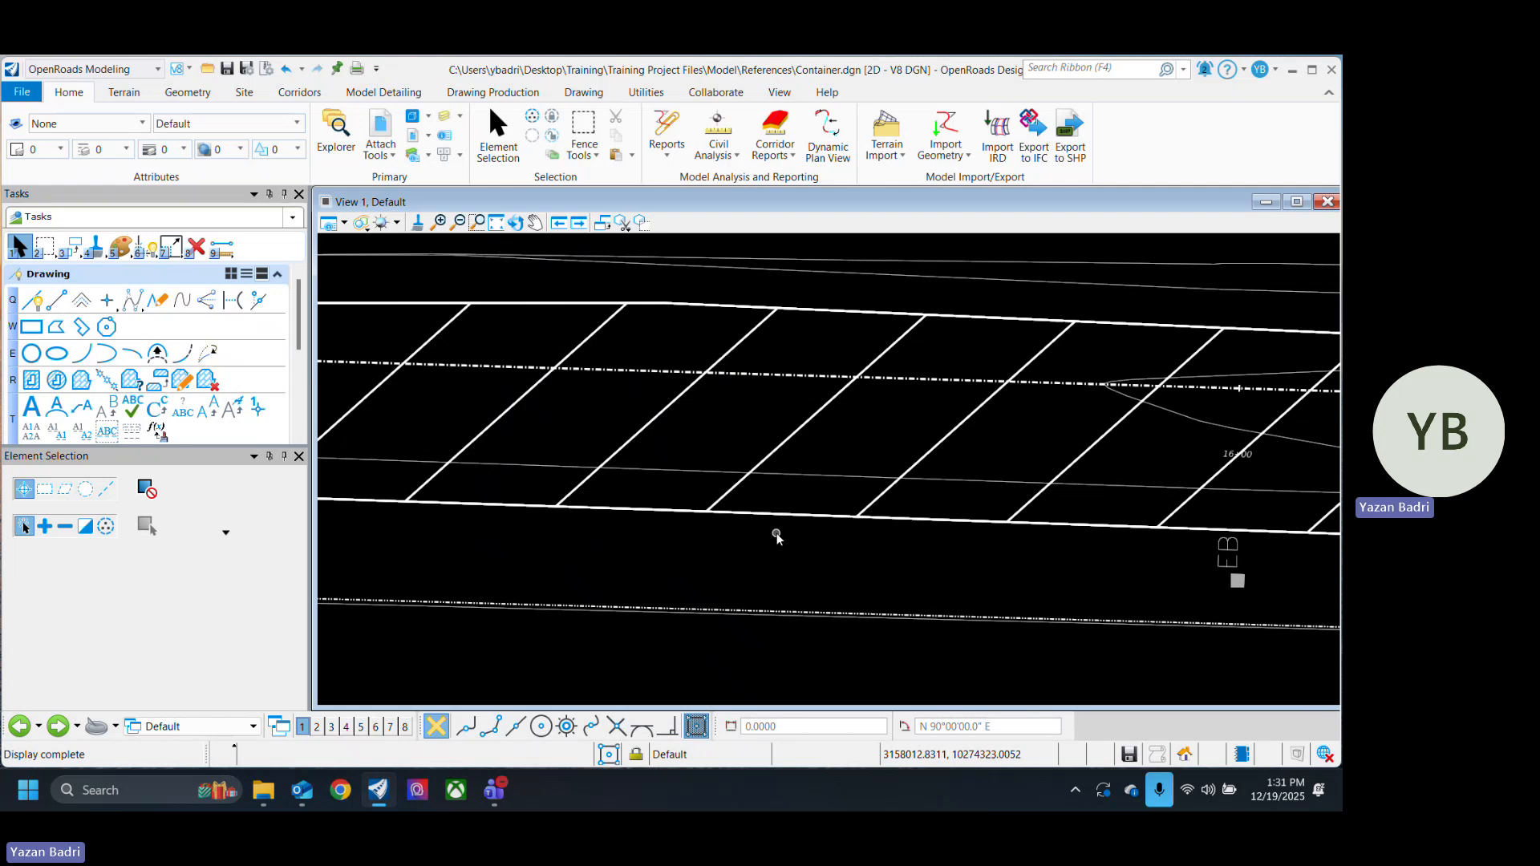
scroll(773, 533, down, 6)
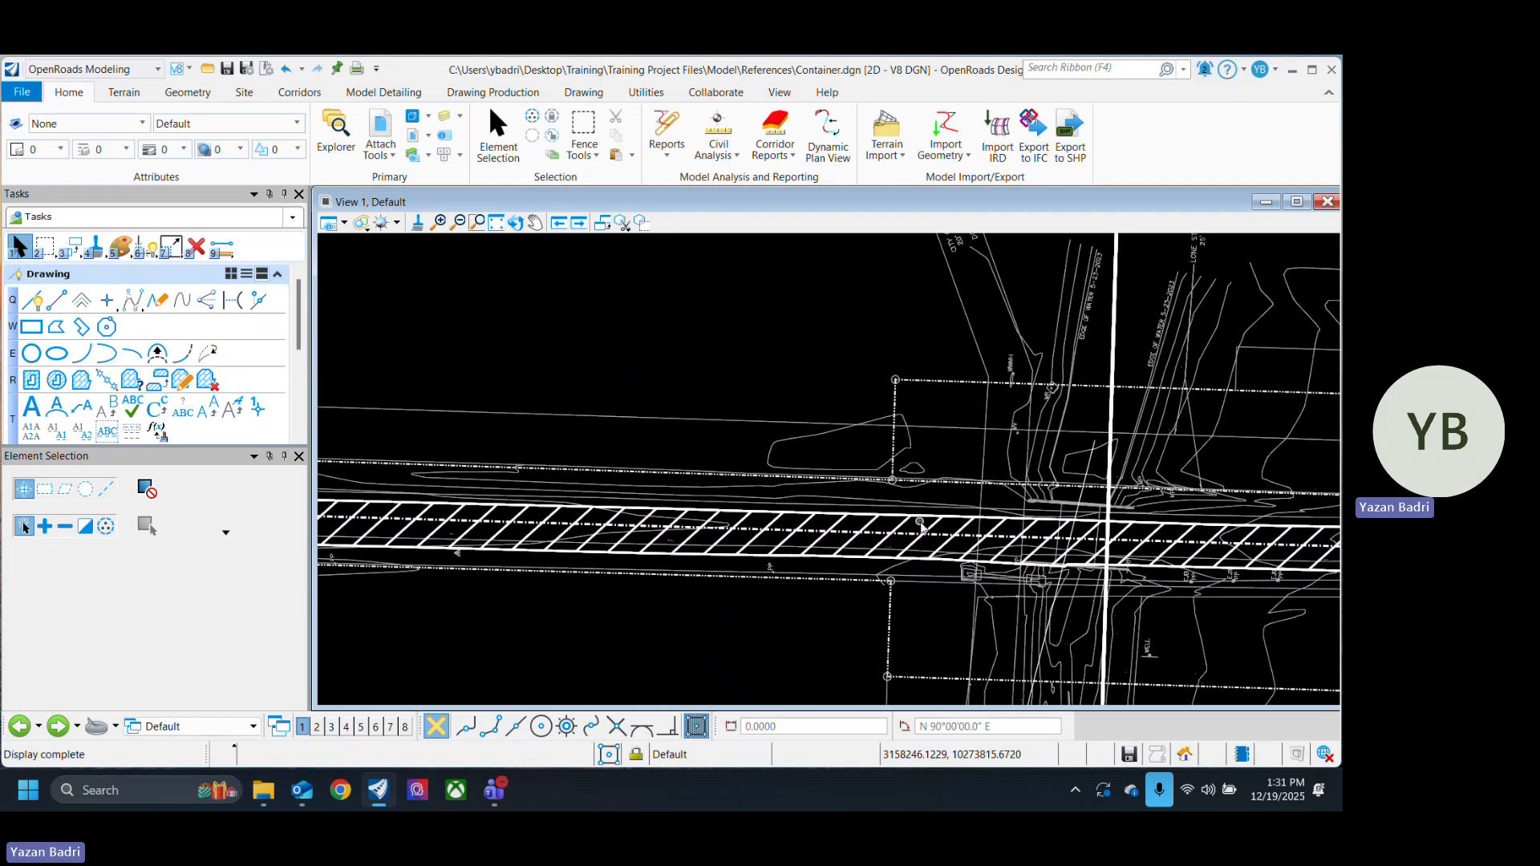
scroll(1135, 554, down, 5)
scroll(1123, 481, down, 4)
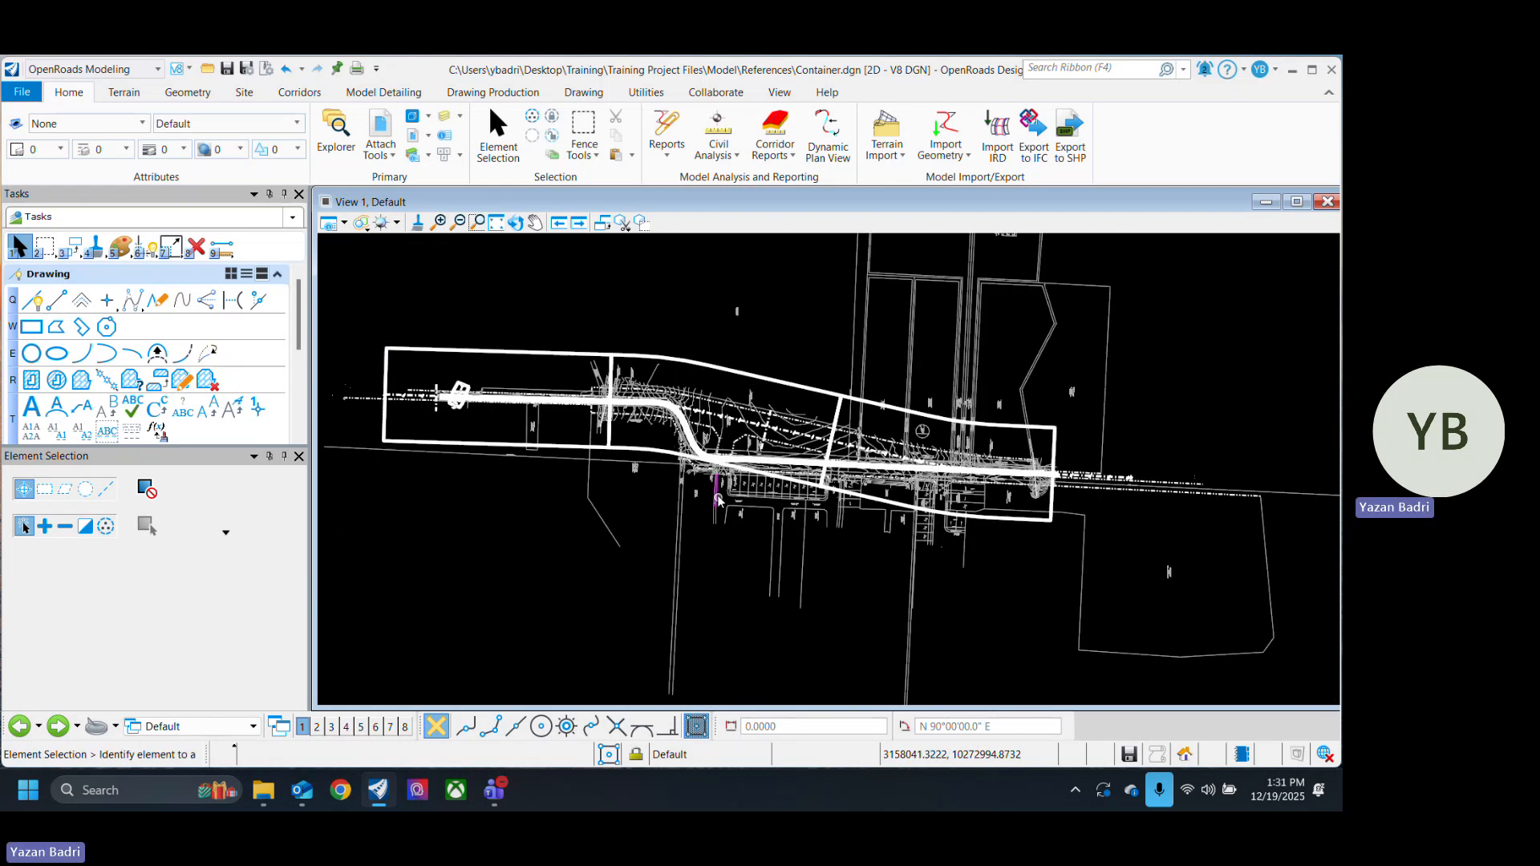
scroll(1182, 541, up, 3)
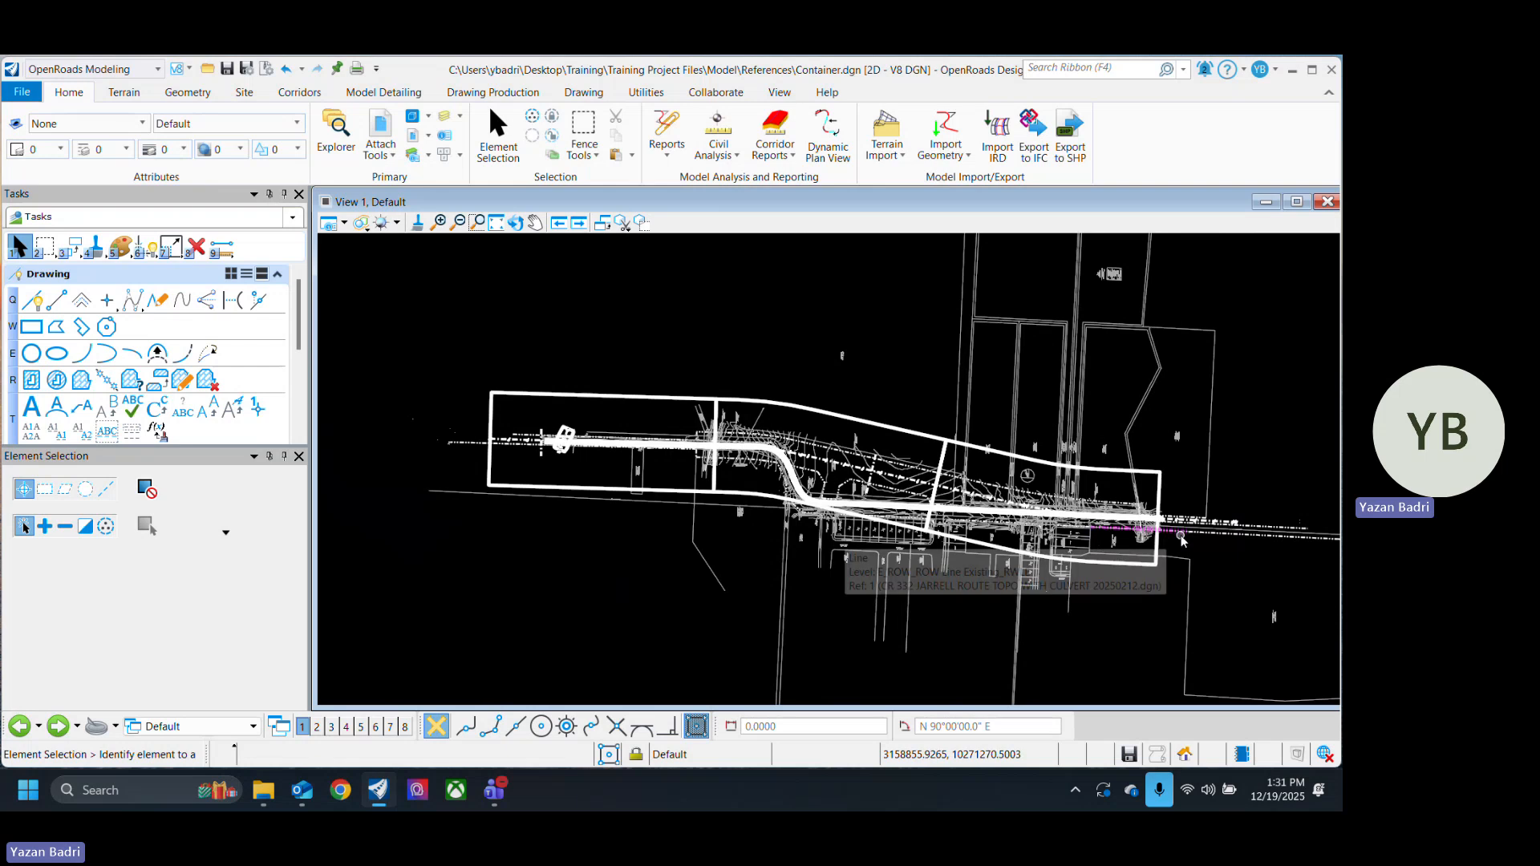
key(ctrl+s)
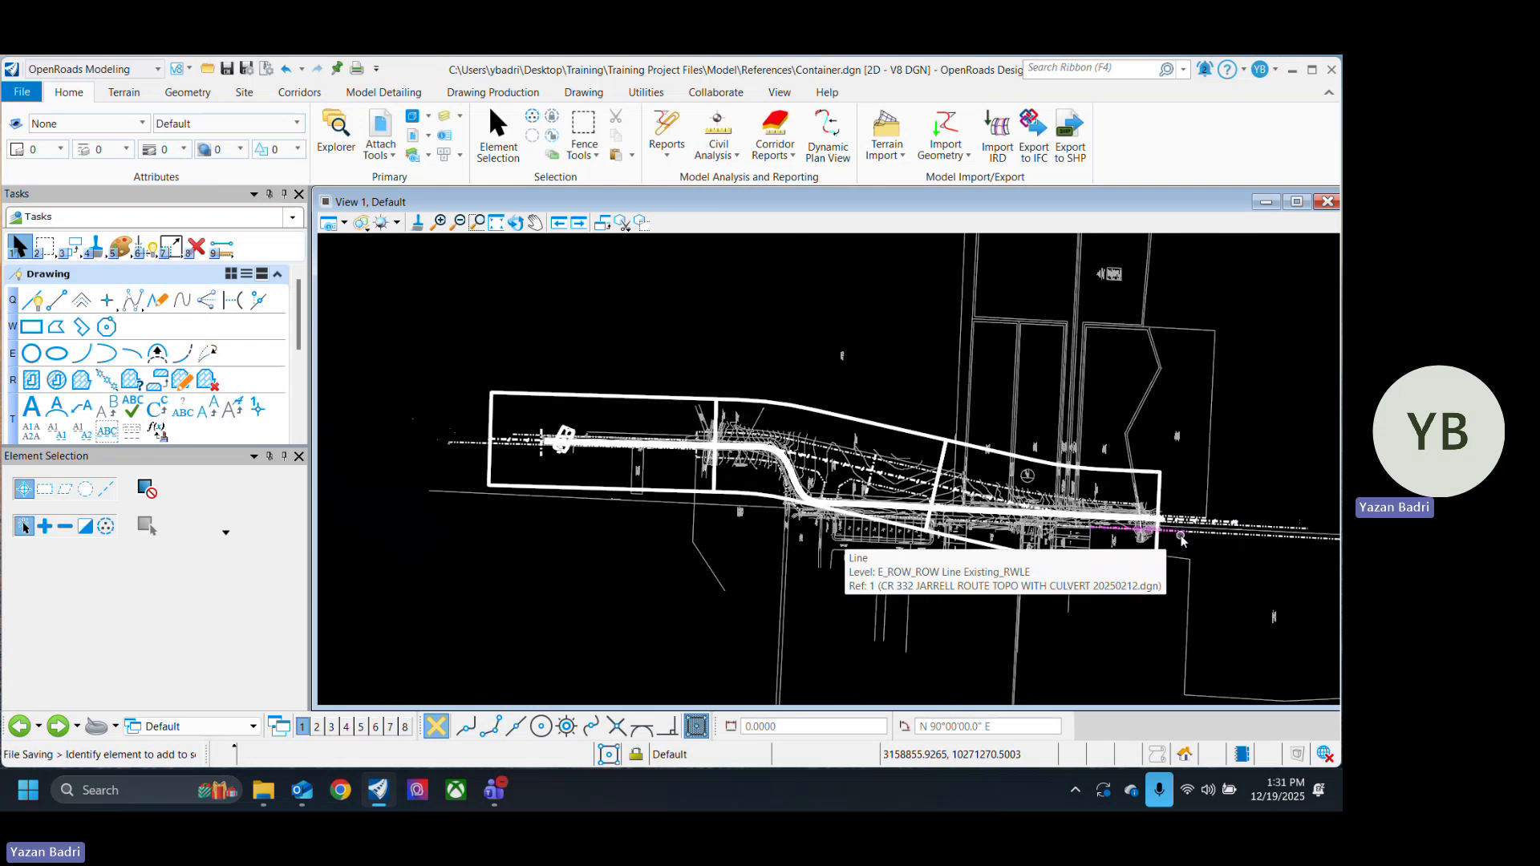
scroll(748, 578, up, 8)
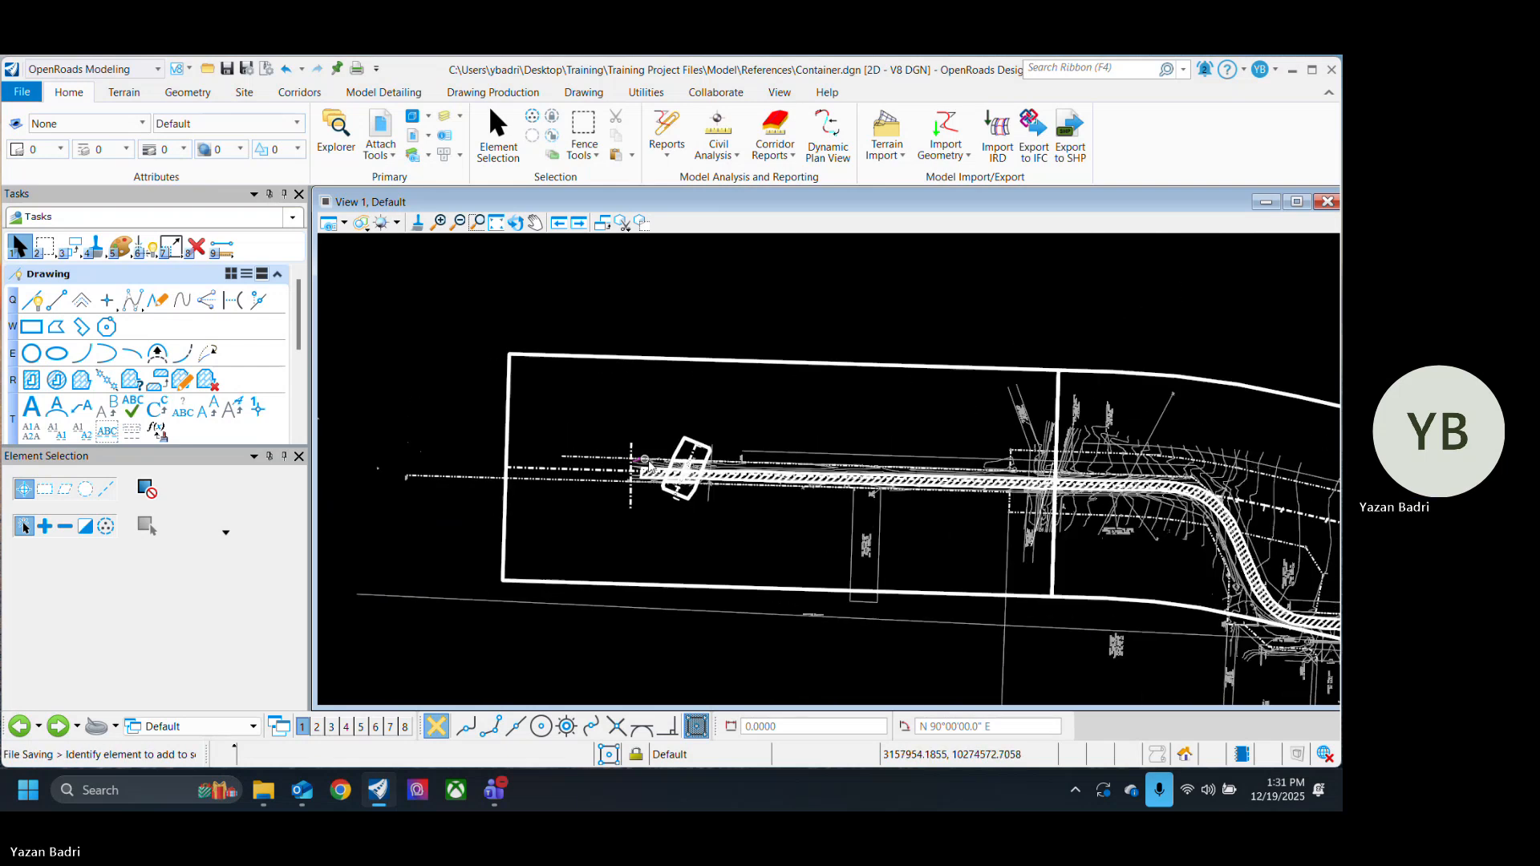
Step: Return to the BL CL-6 - Plan 1 sheet file and check the road hatch in both plan views
scroll(635, 650, up, 3)
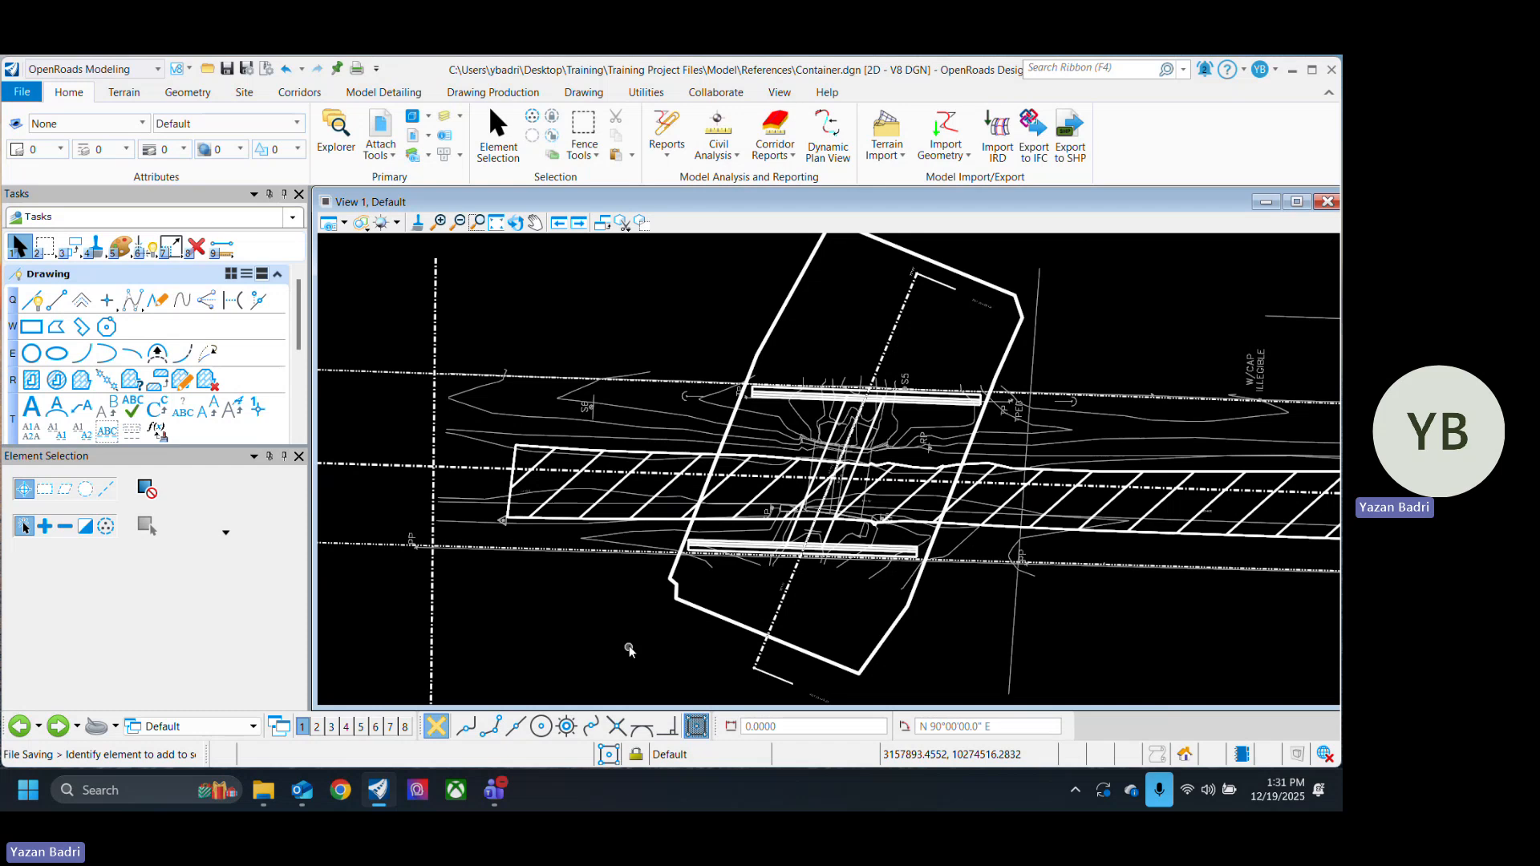
scroll(626, 646, down, 4)
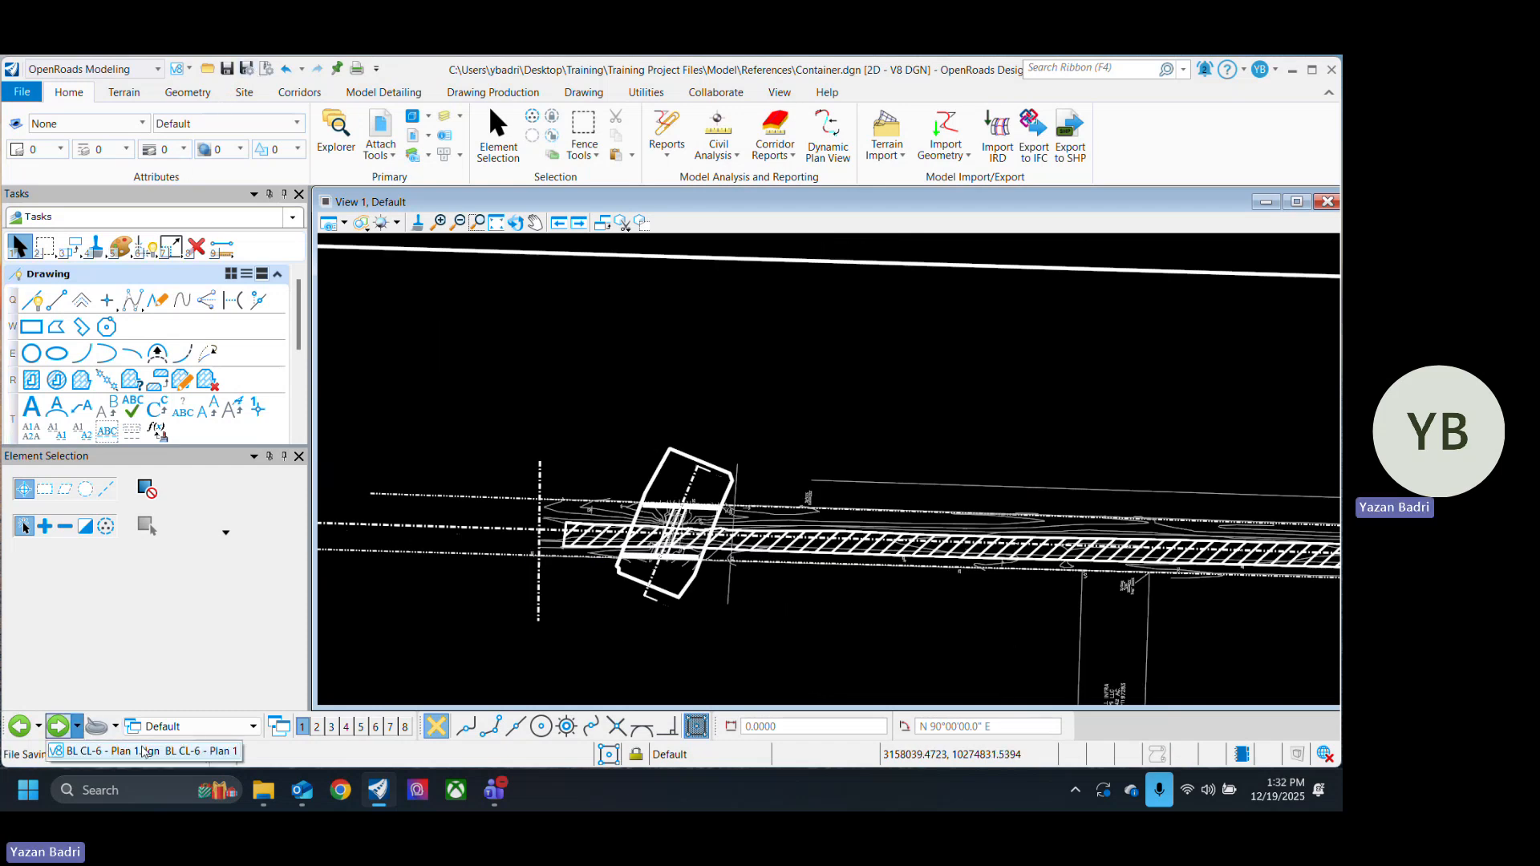
click(77, 728)
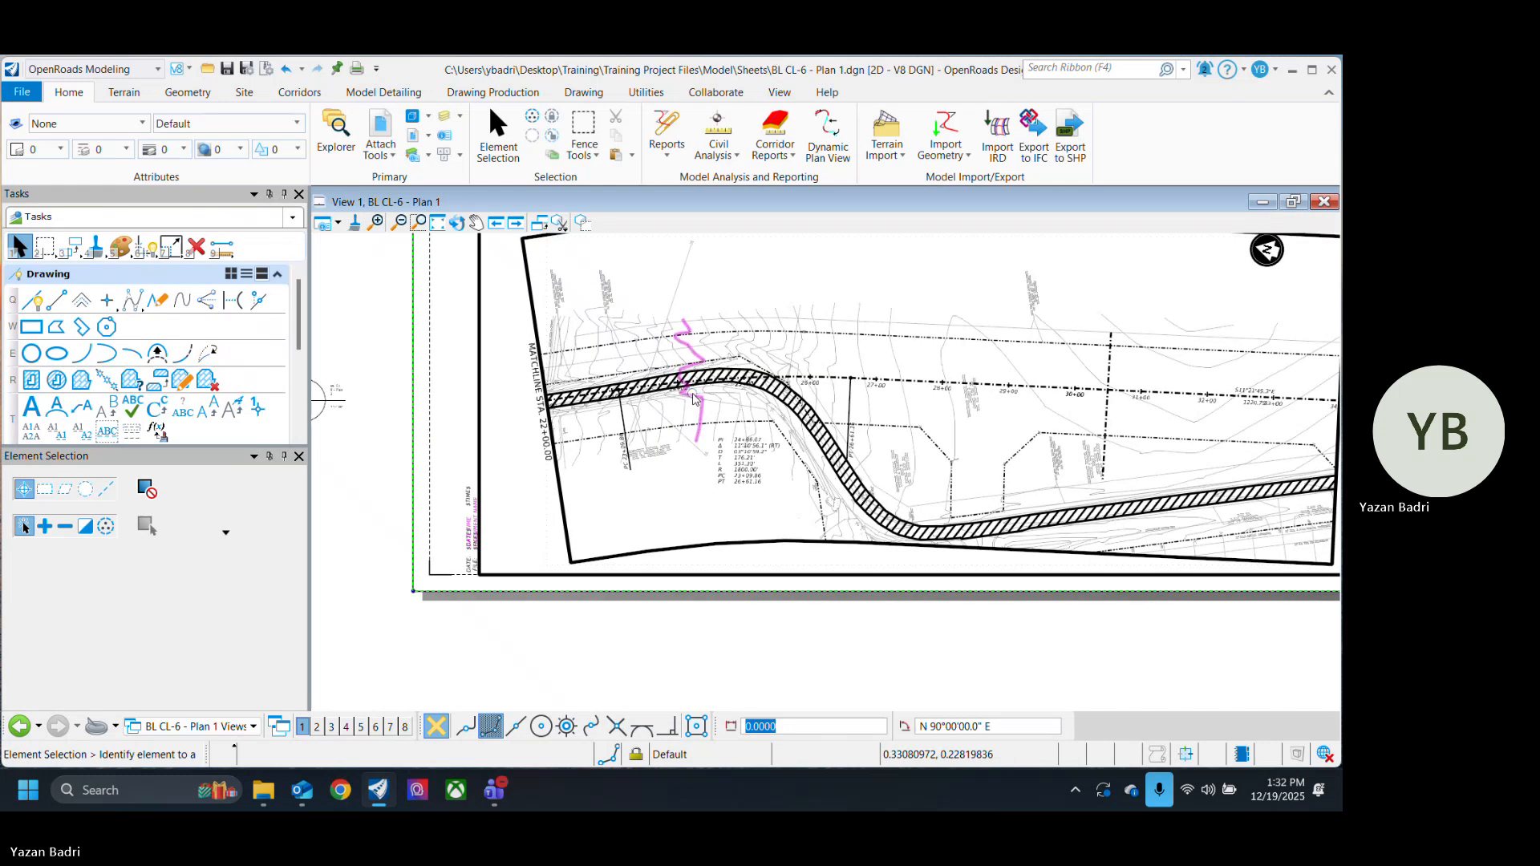
scroll(740, 499, down, 2)
scroll(775, 377, up, 8)
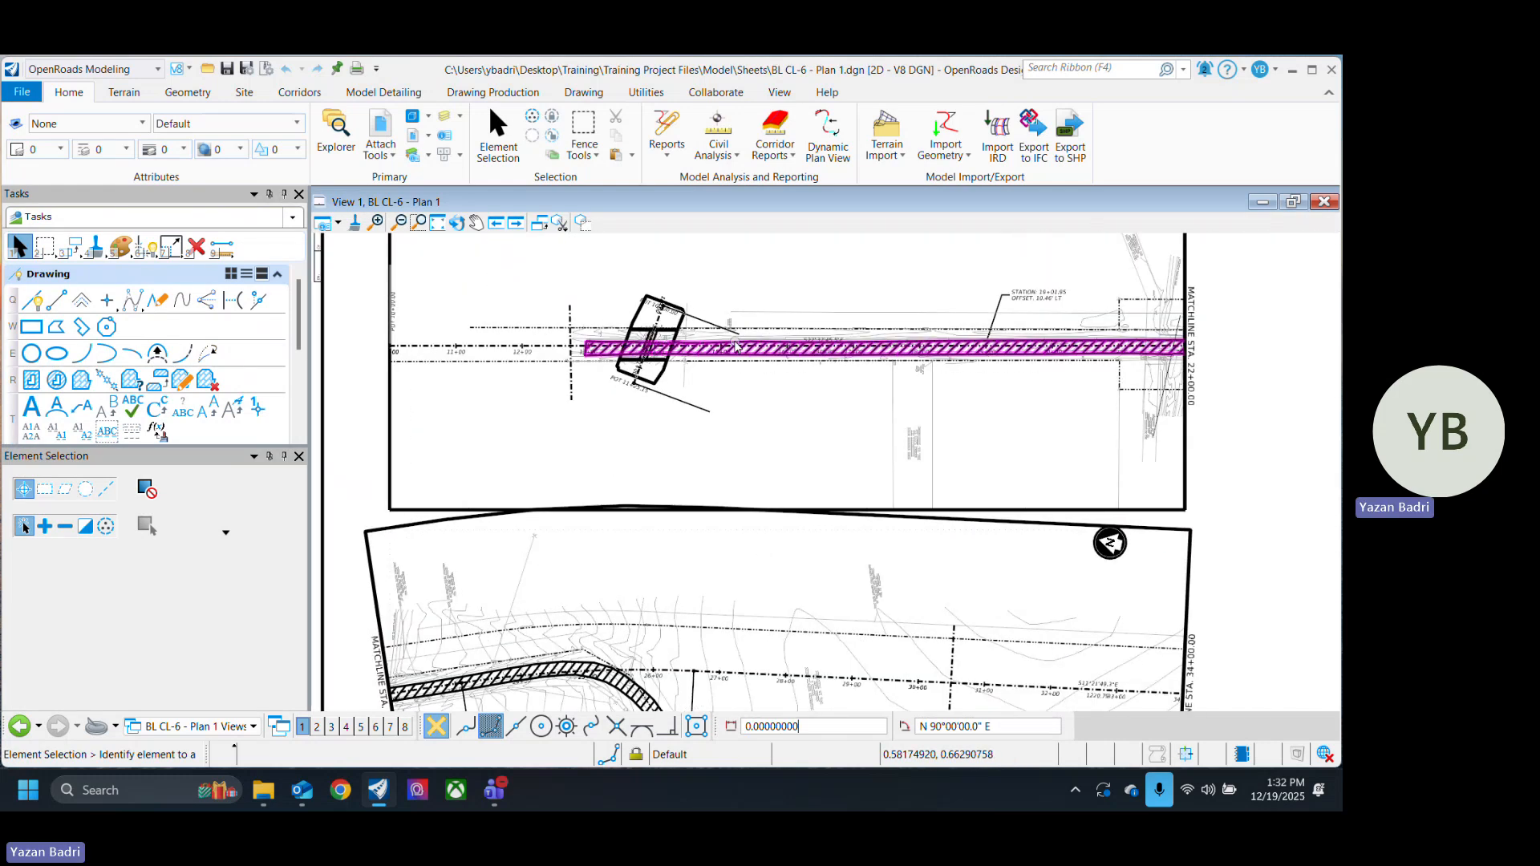
scroll(775, 377, up, 4)
scroll(923, 408, down, 12)
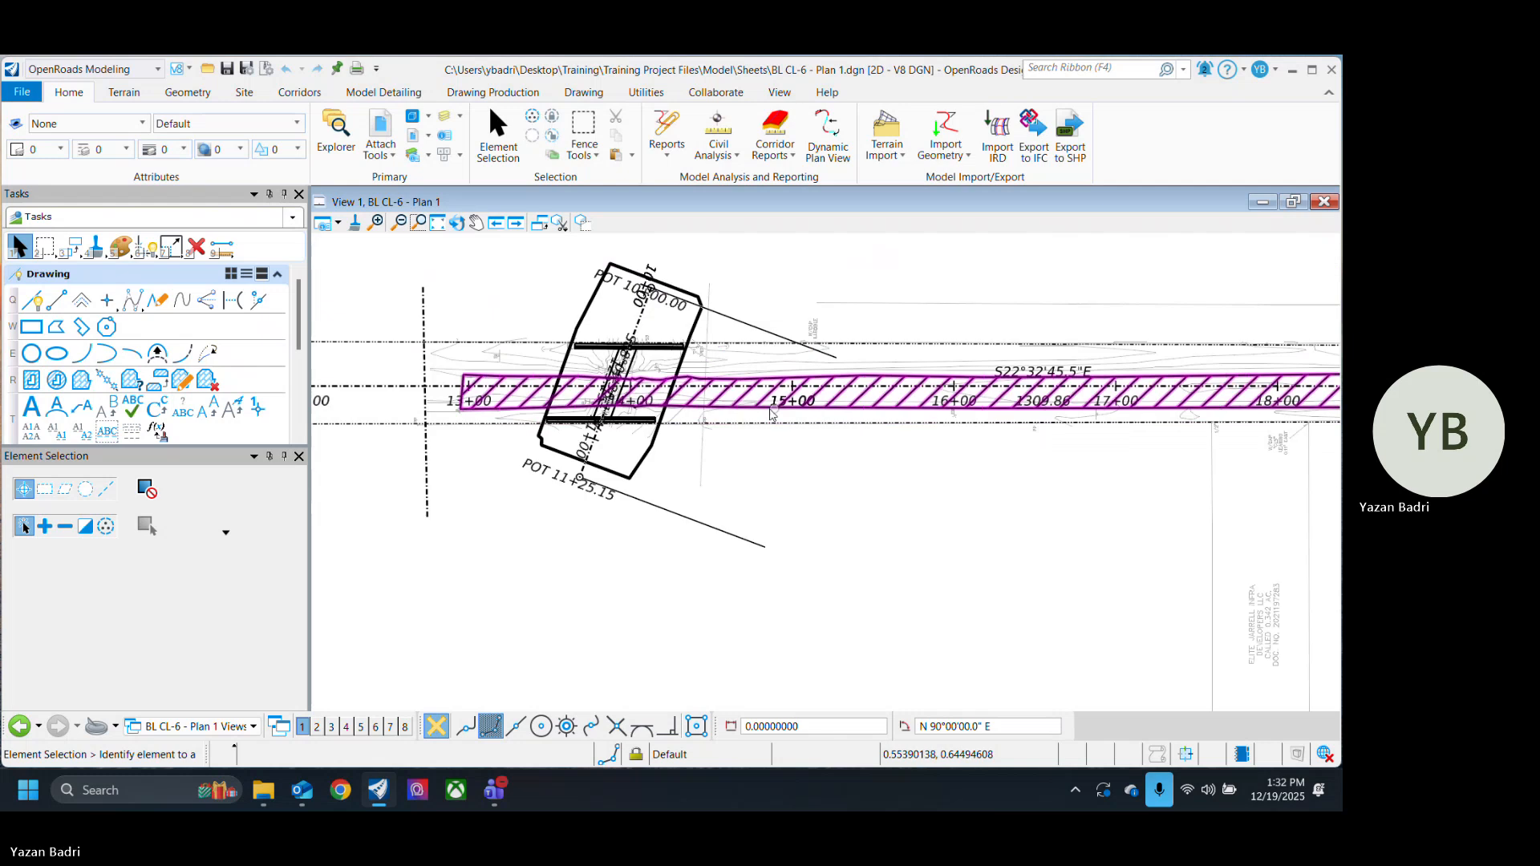
middle_drag(859, 481, 797, 414)
scroll(797, 416, down, 2)
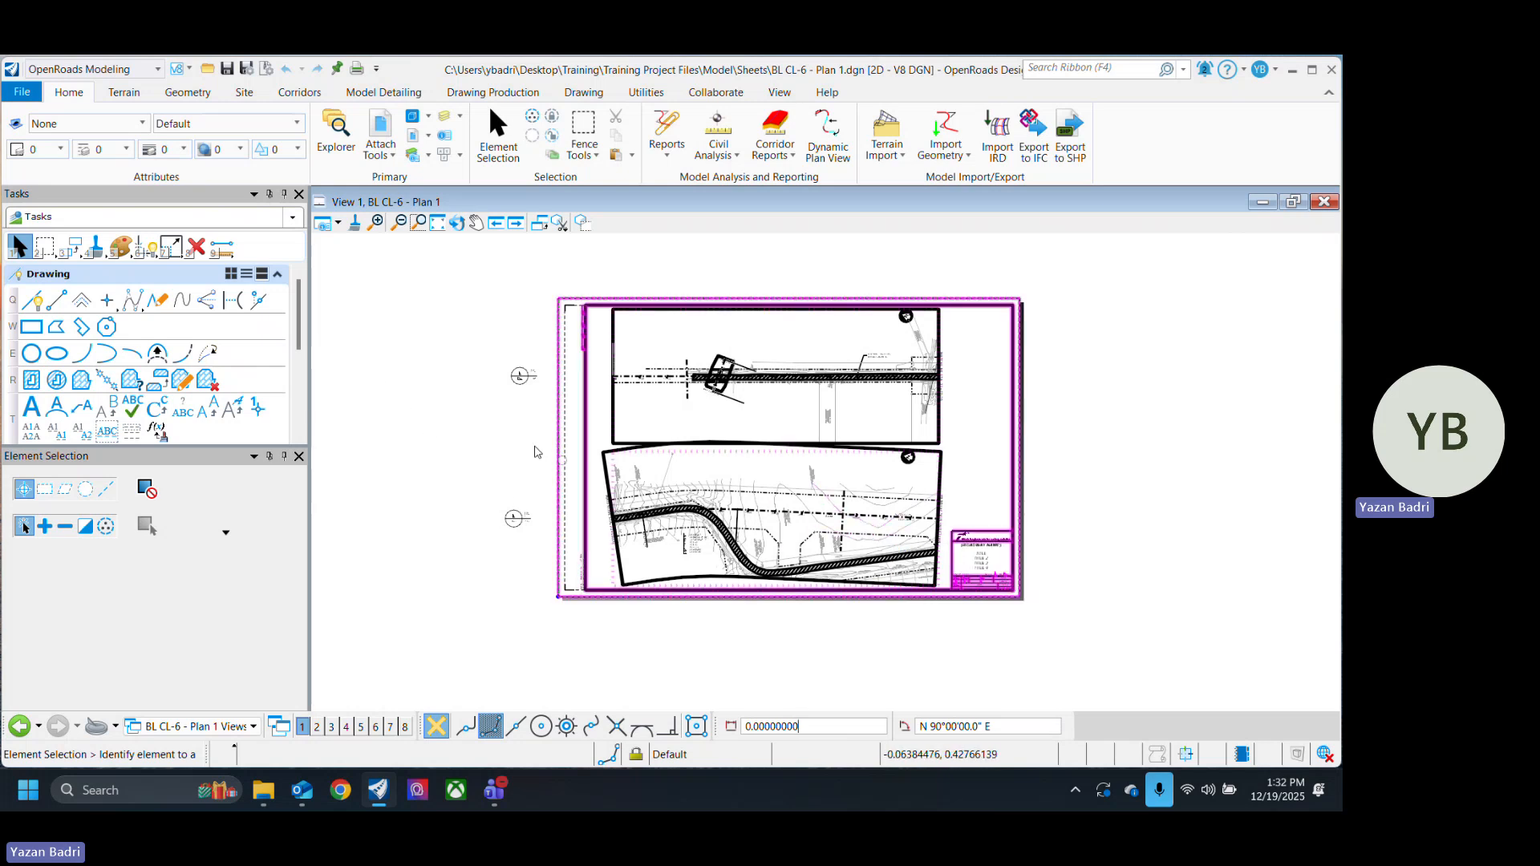
Step: Open Print Organizer and add all three plan sheets from the Sheets folder as input files for new print definitions
click(23, 92)
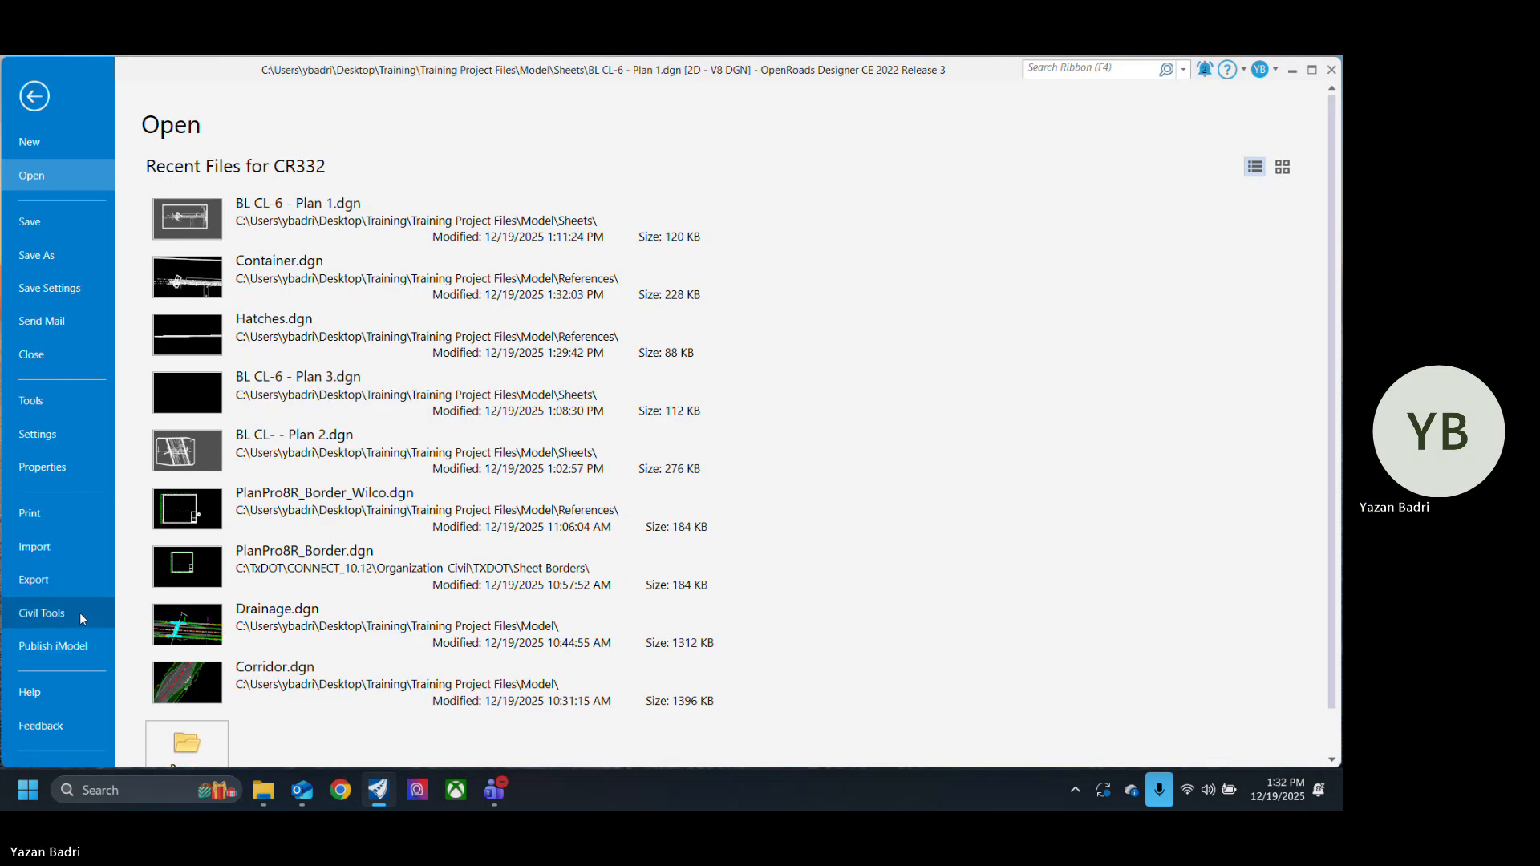
click(55, 517)
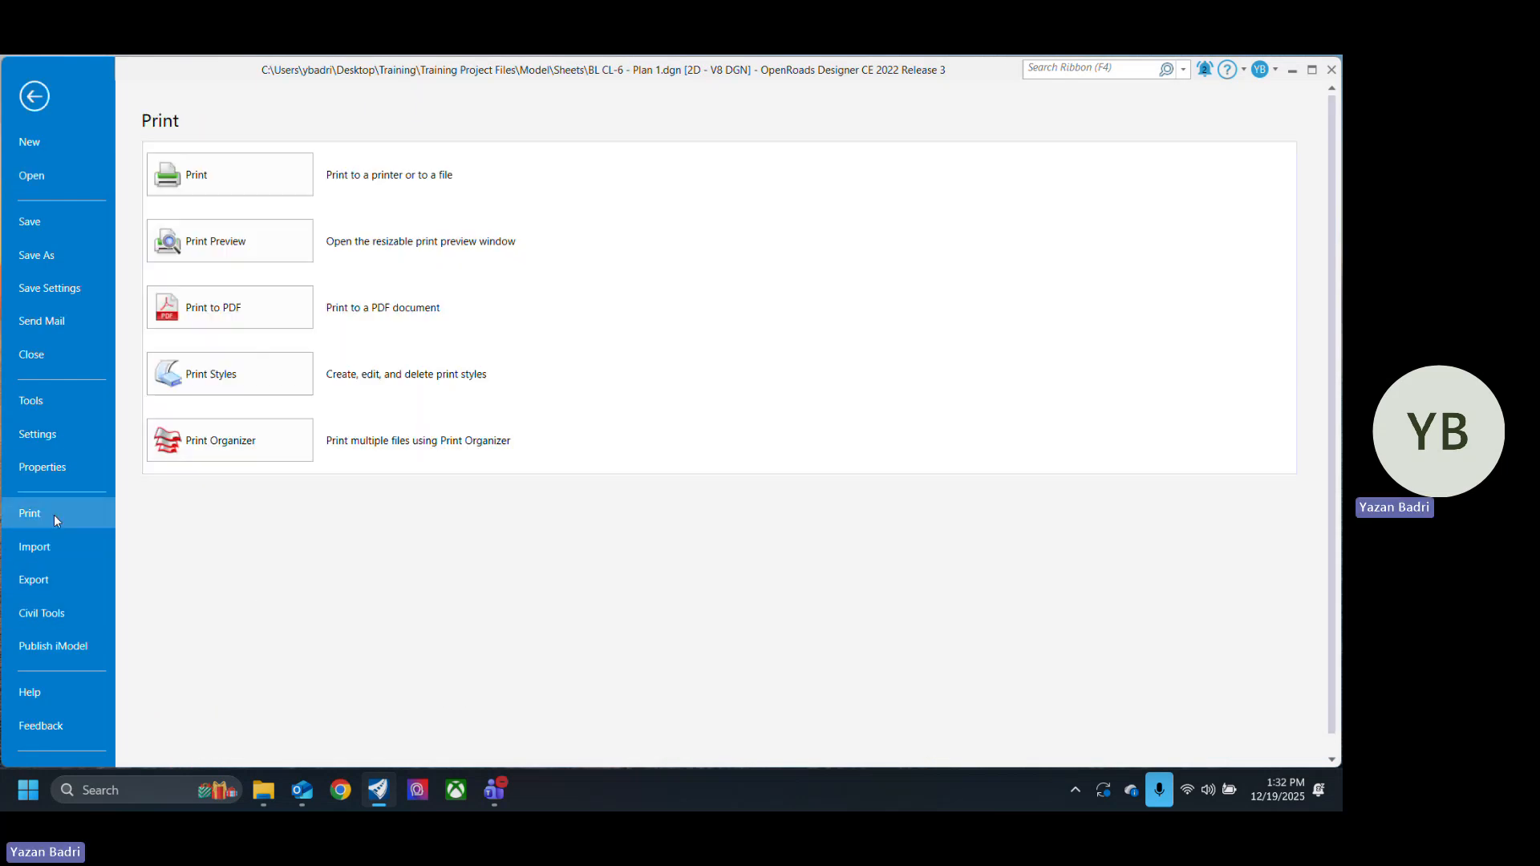
click(255, 444)
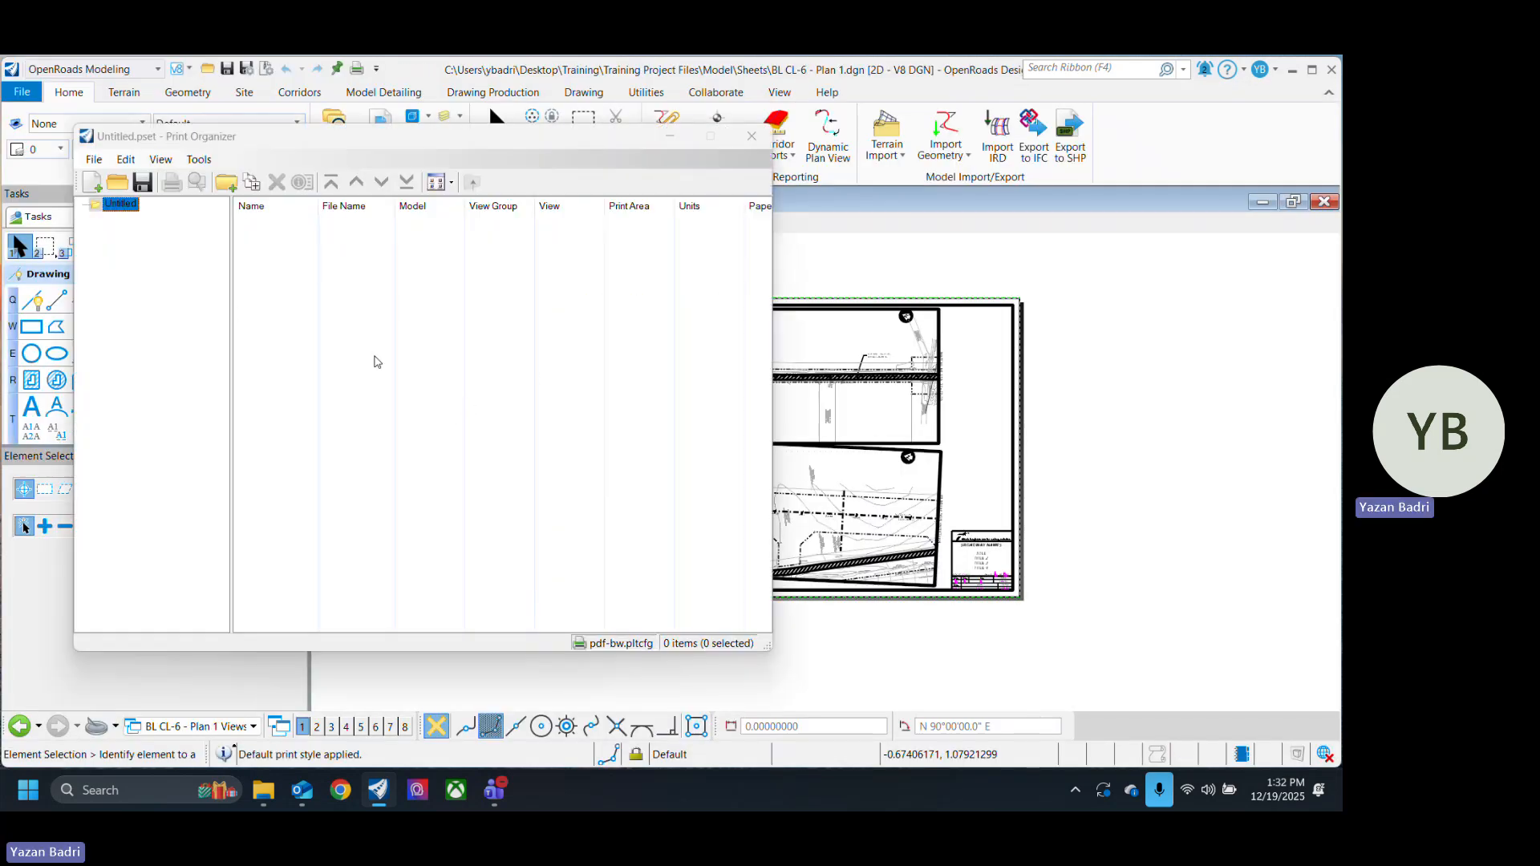
click(251, 184)
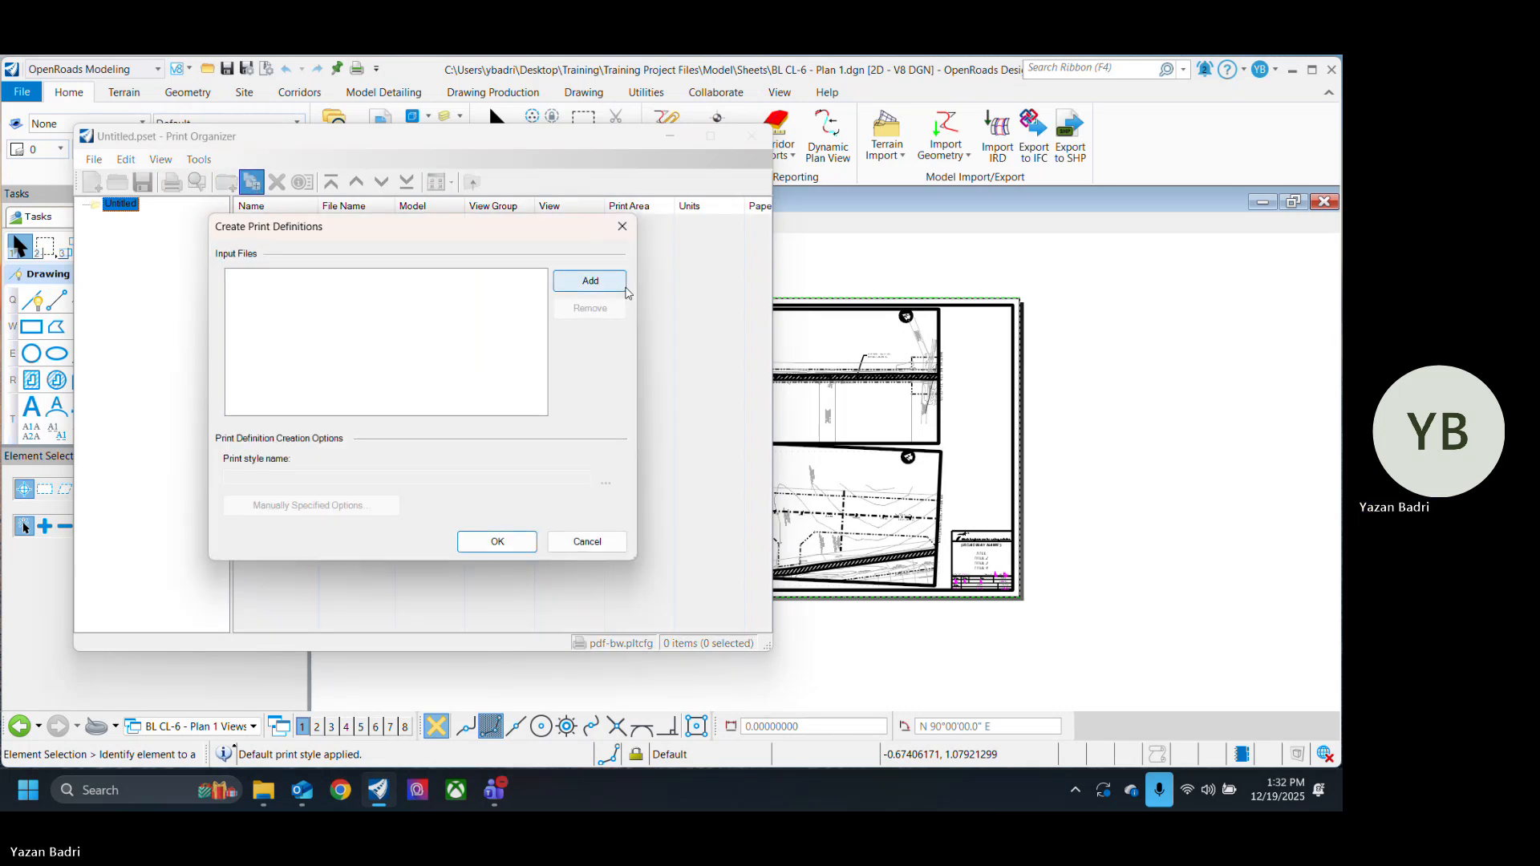
click(591, 281)
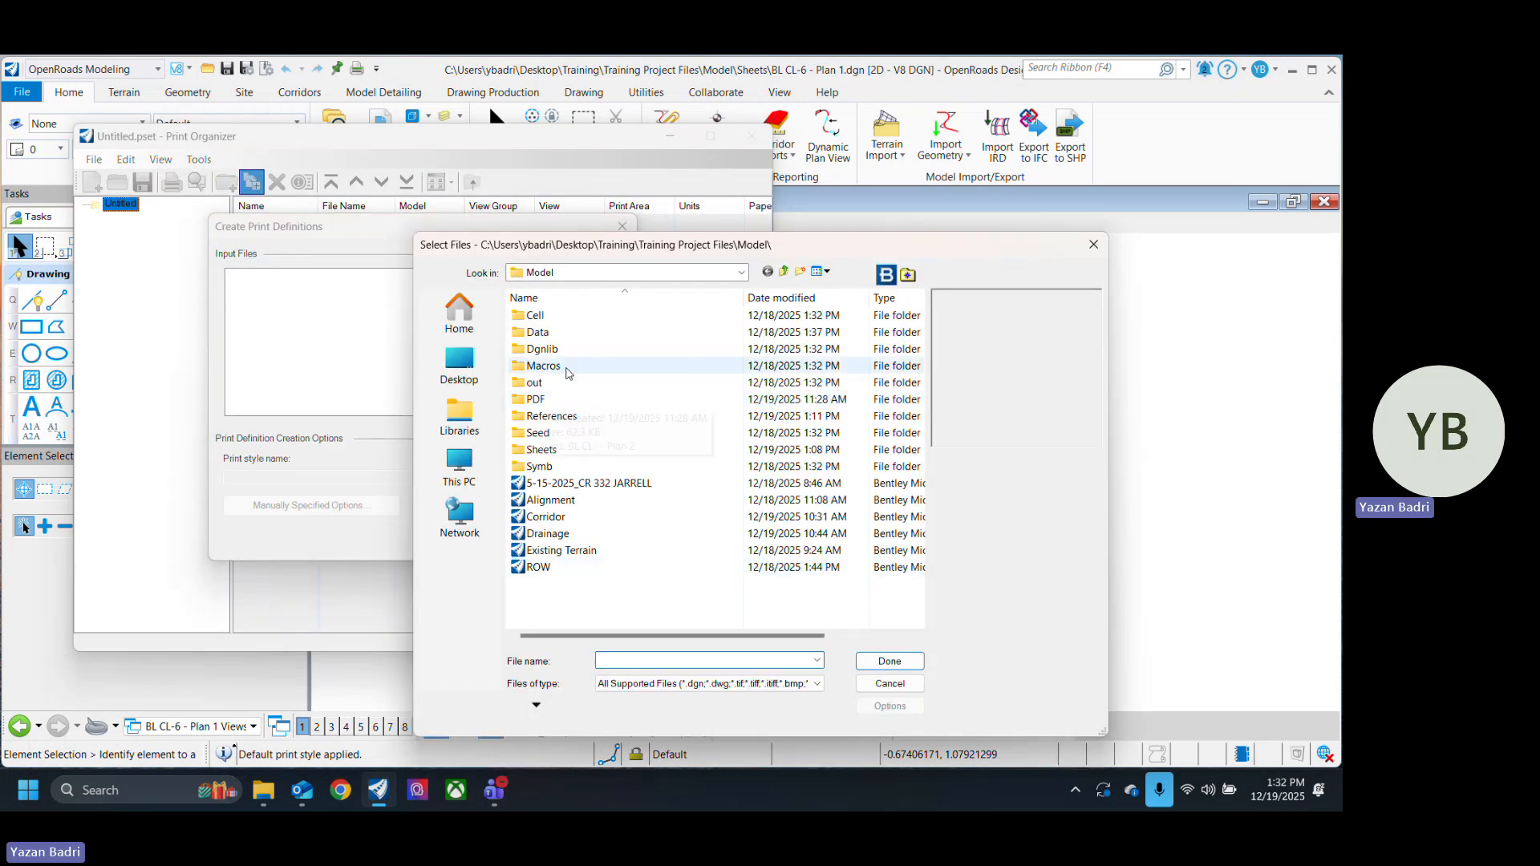
double_click(578, 449)
click(598, 332)
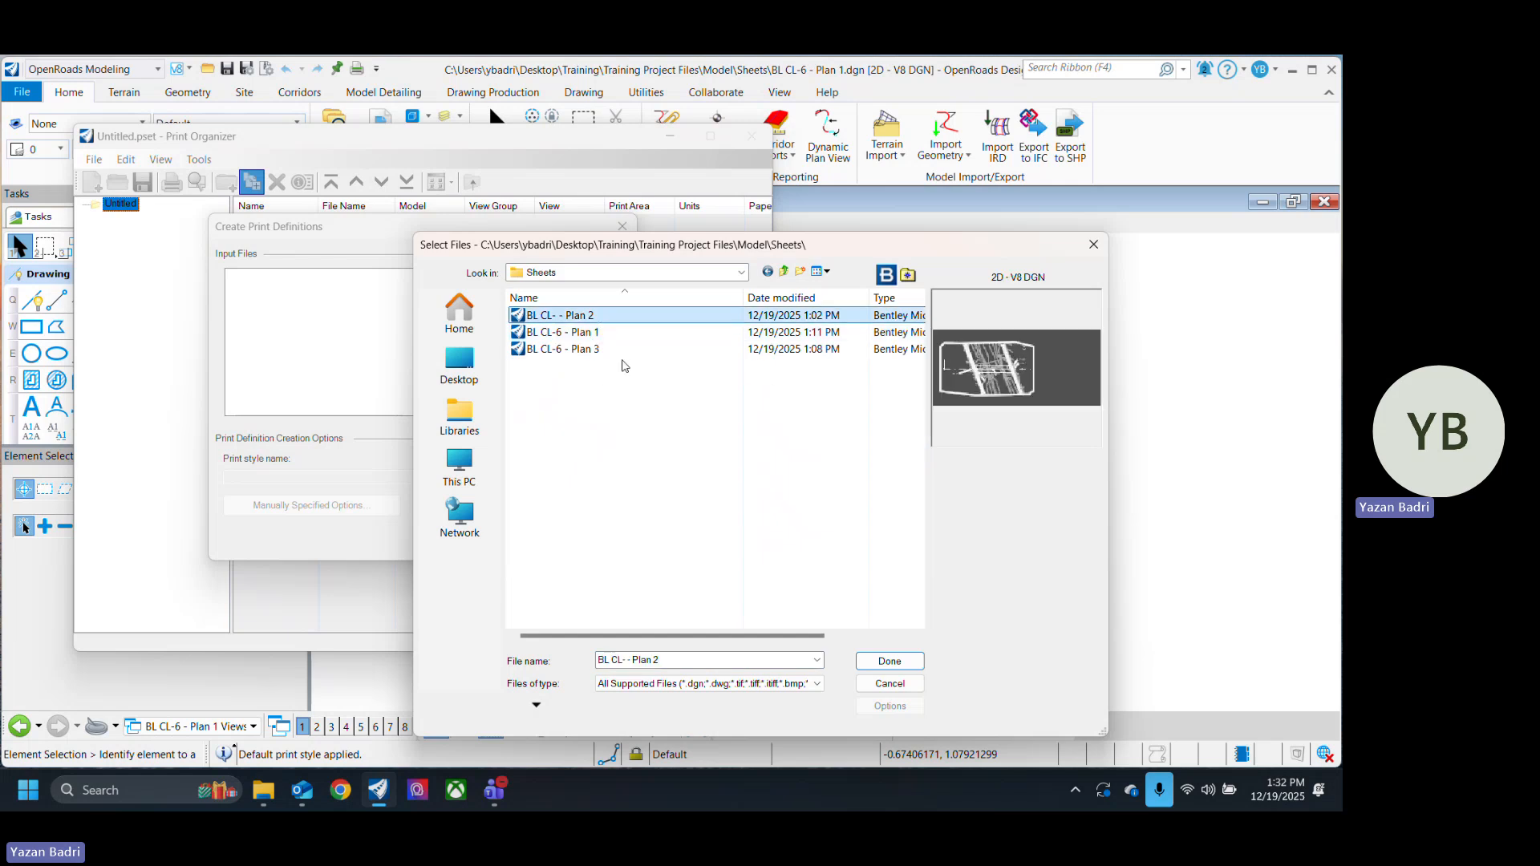
key(ctrl+a)
click(890, 661)
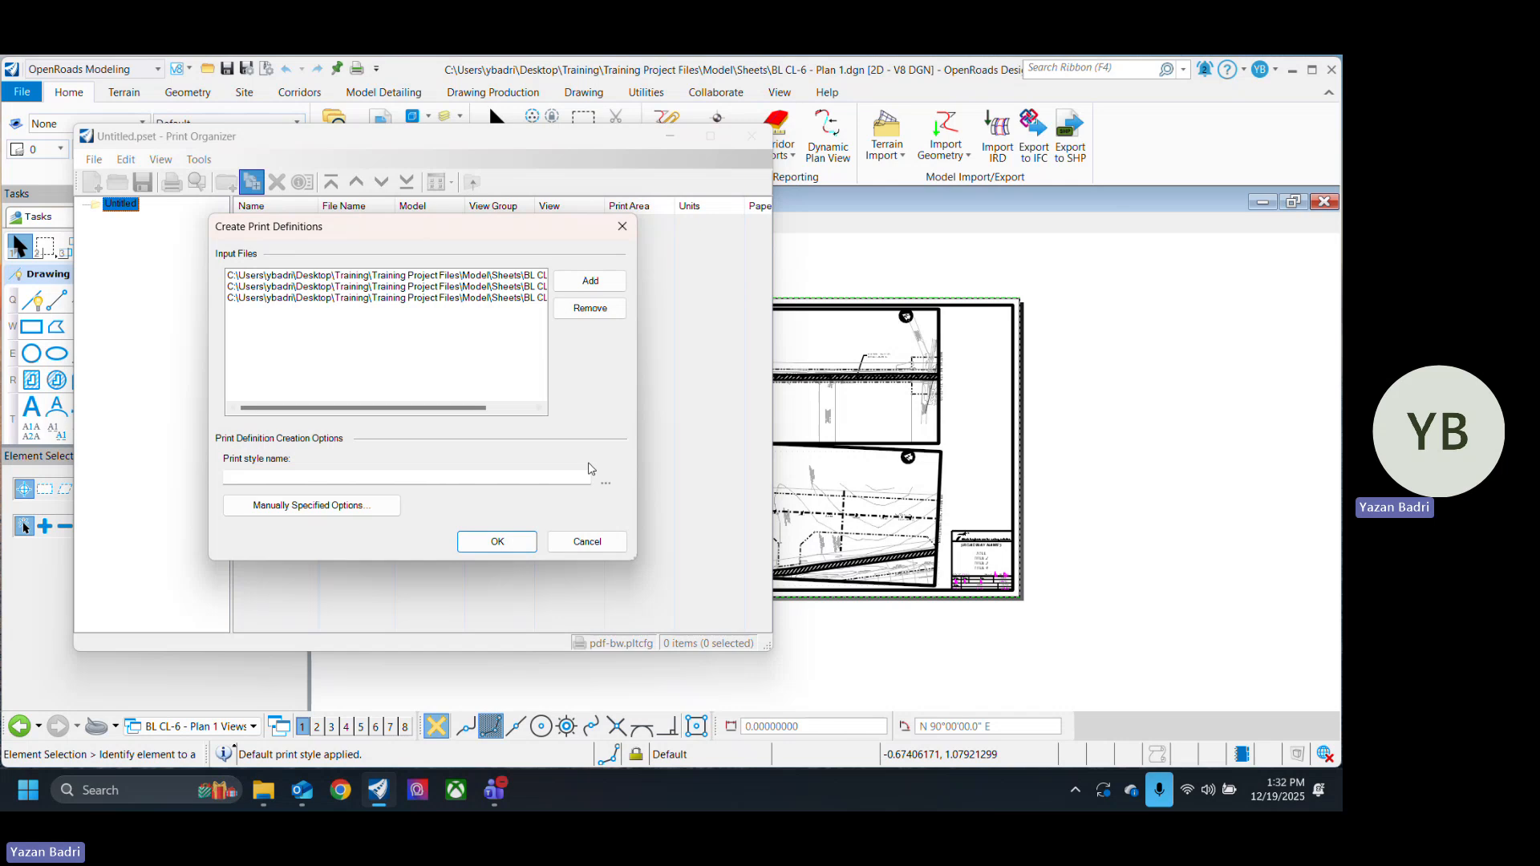
Step: Assign the TX_Pen pen table in the manually specified print definition options
click(365, 502)
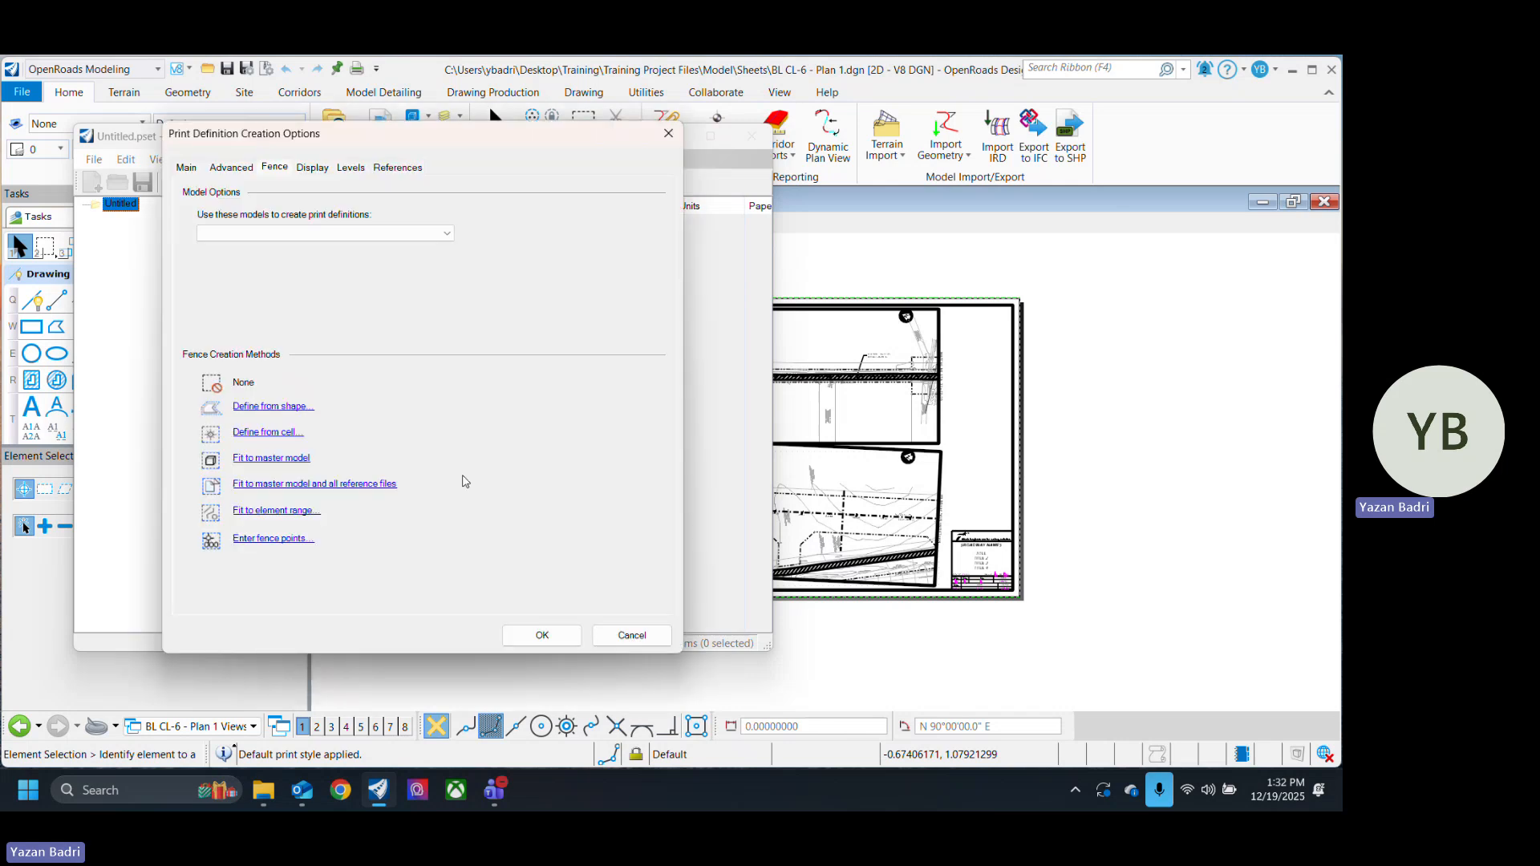
click(187, 168)
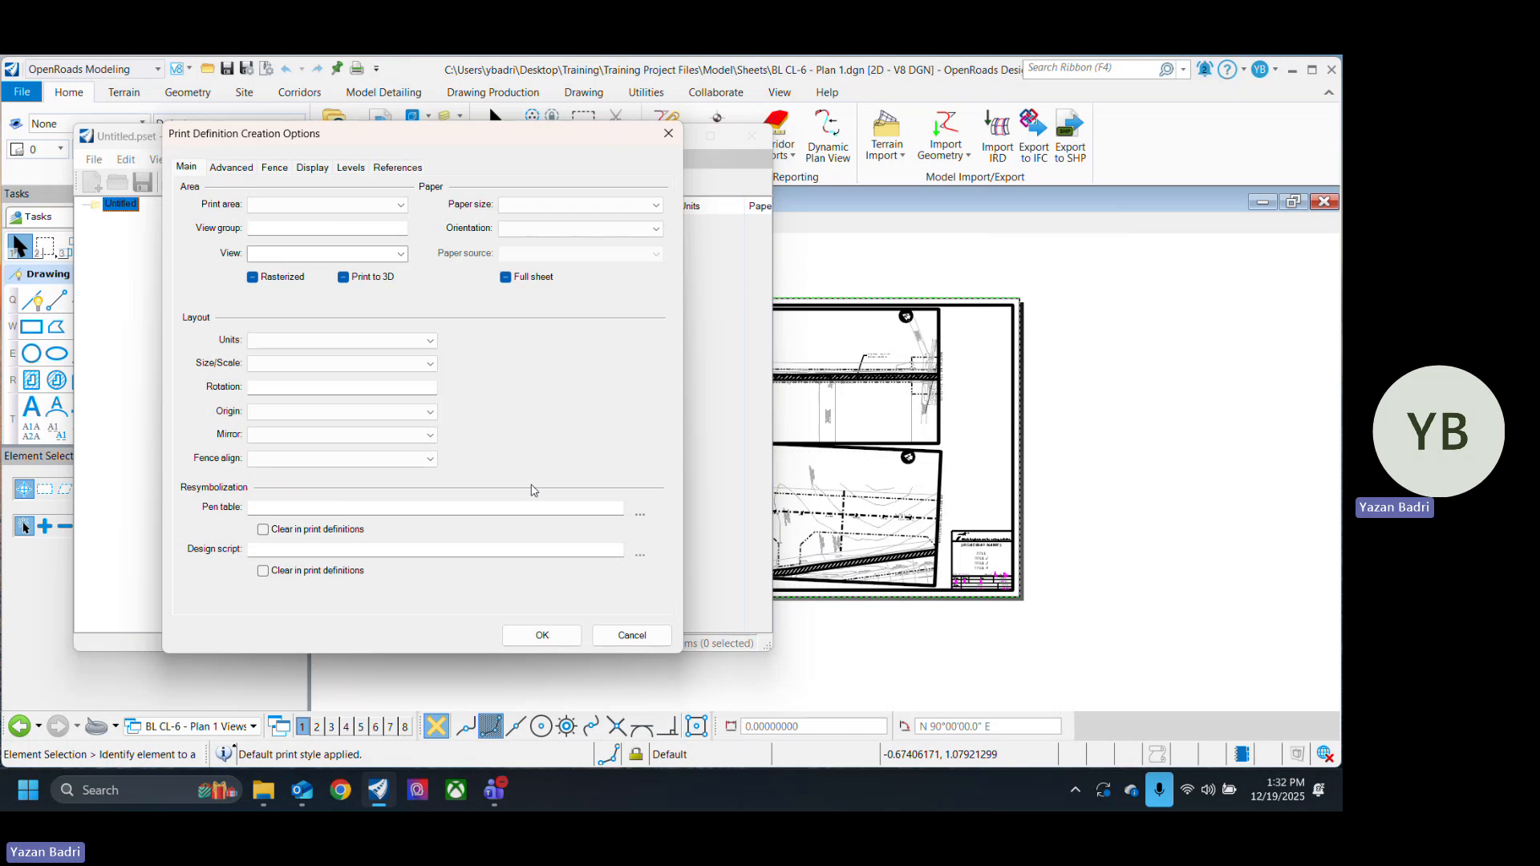
click(640, 515)
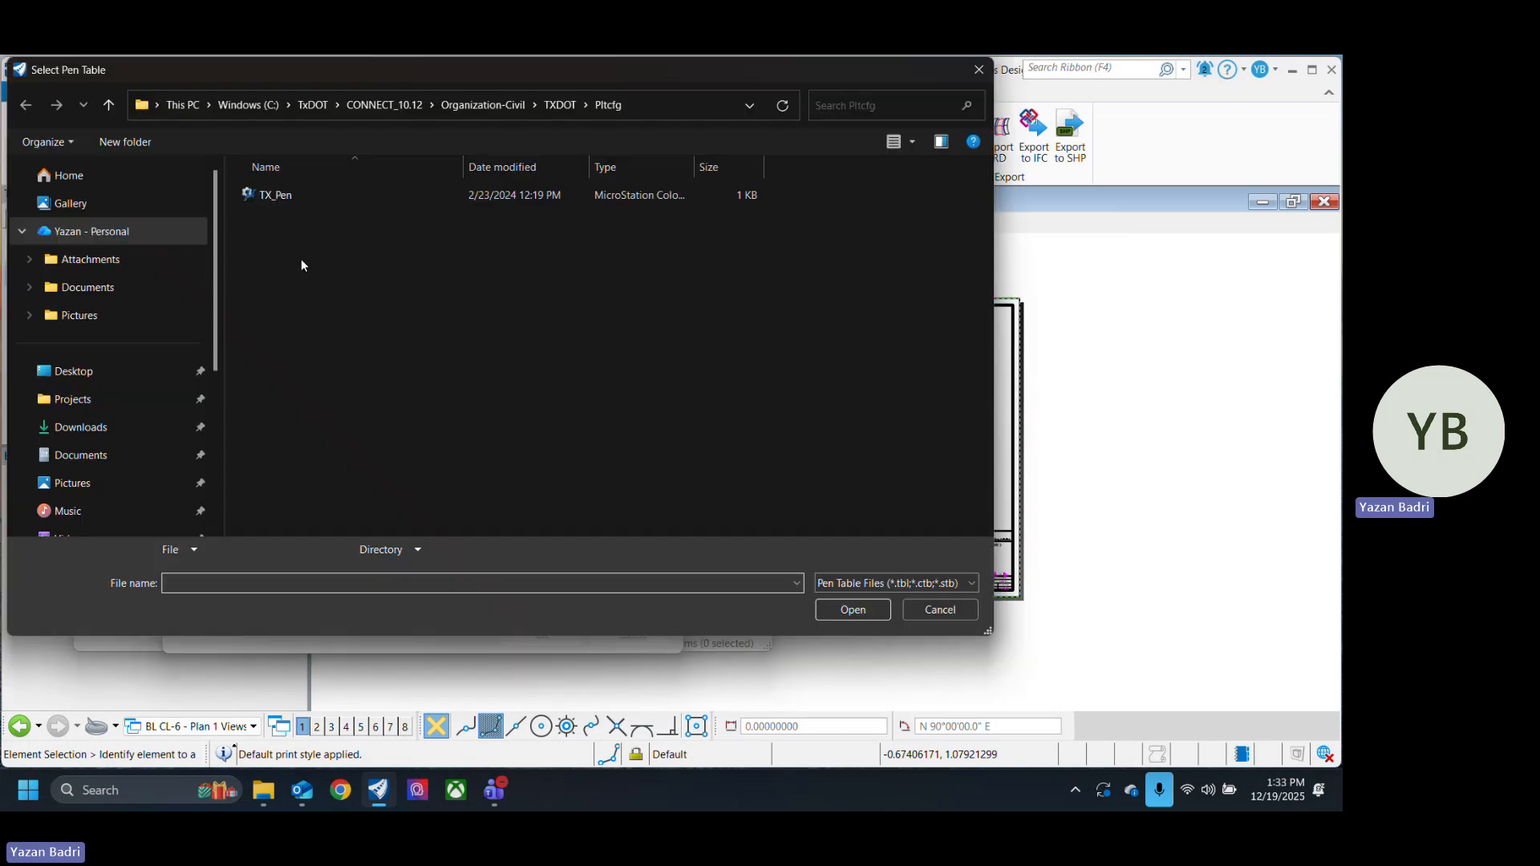
click(296, 198)
click(873, 612)
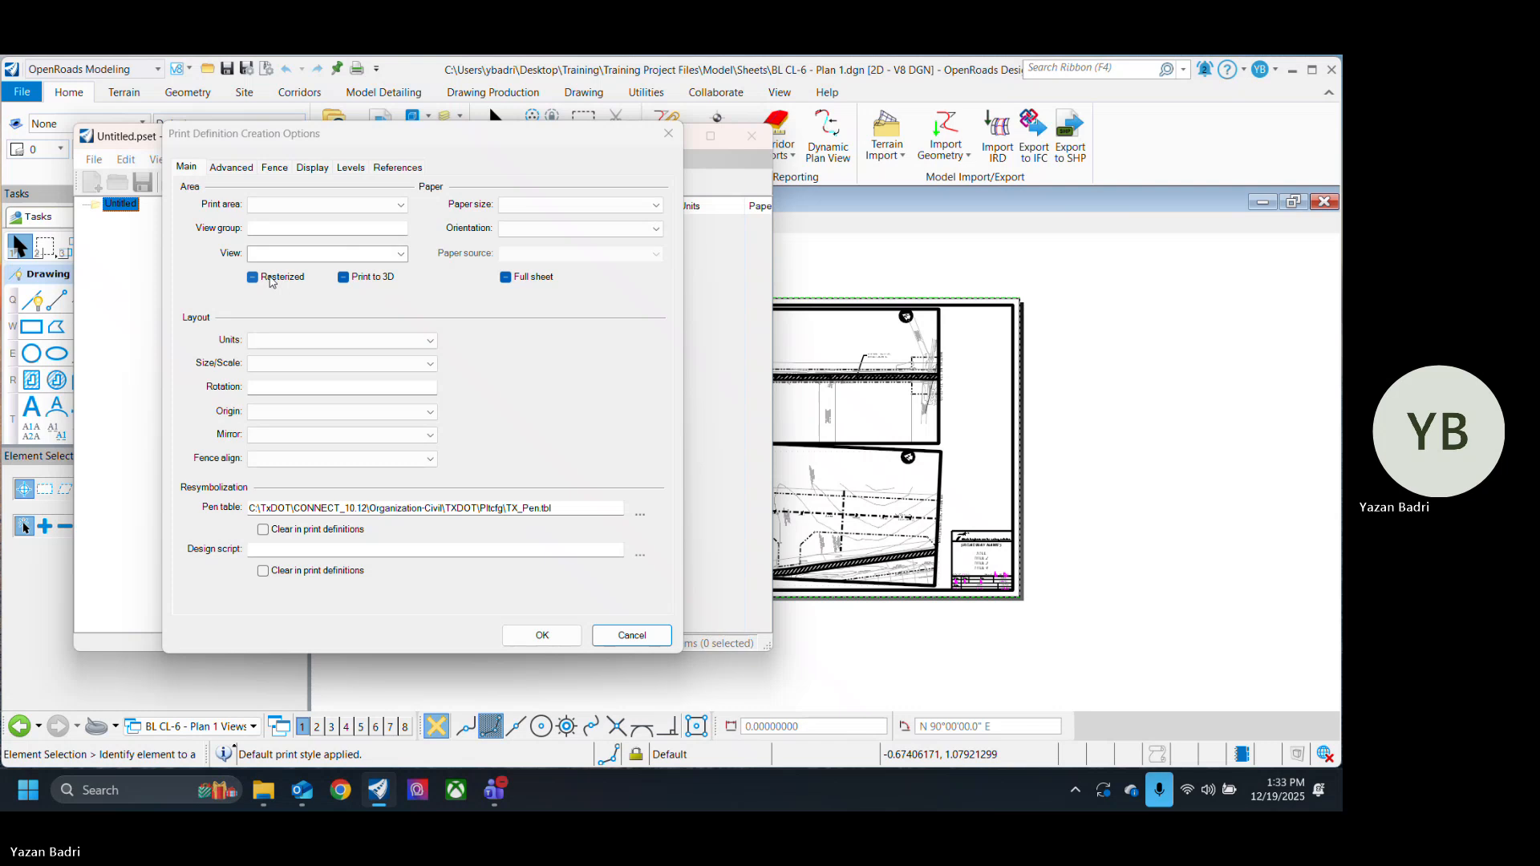
Step: Turn off Rasterized printing, choose B paper in Landscape orientation, and set Size/Scale to Maximize
click(271, 279)
click(561, 204)
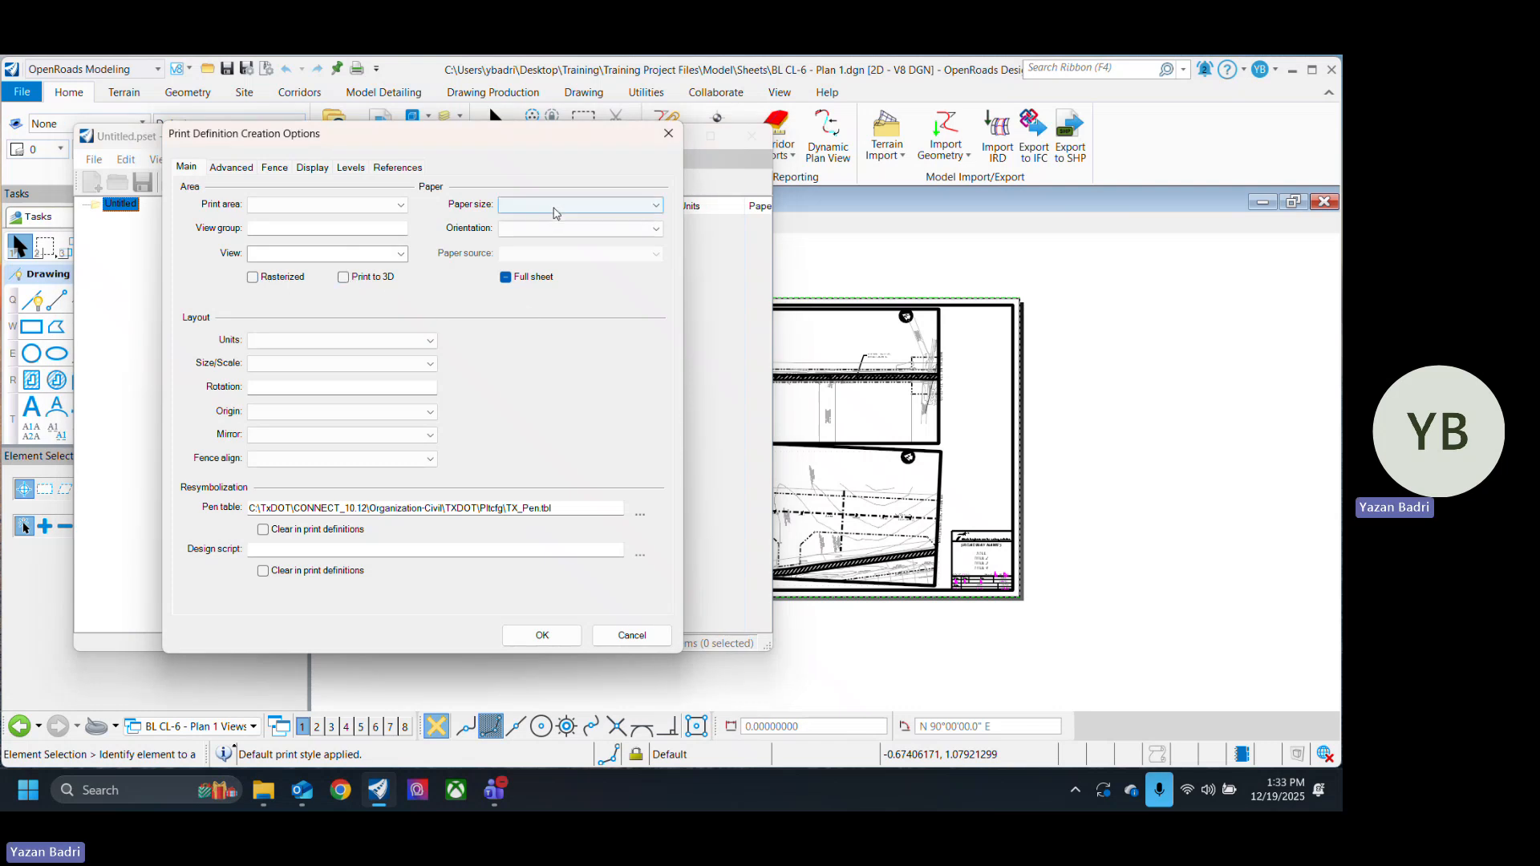
click(564, 243)
click(557, 230)
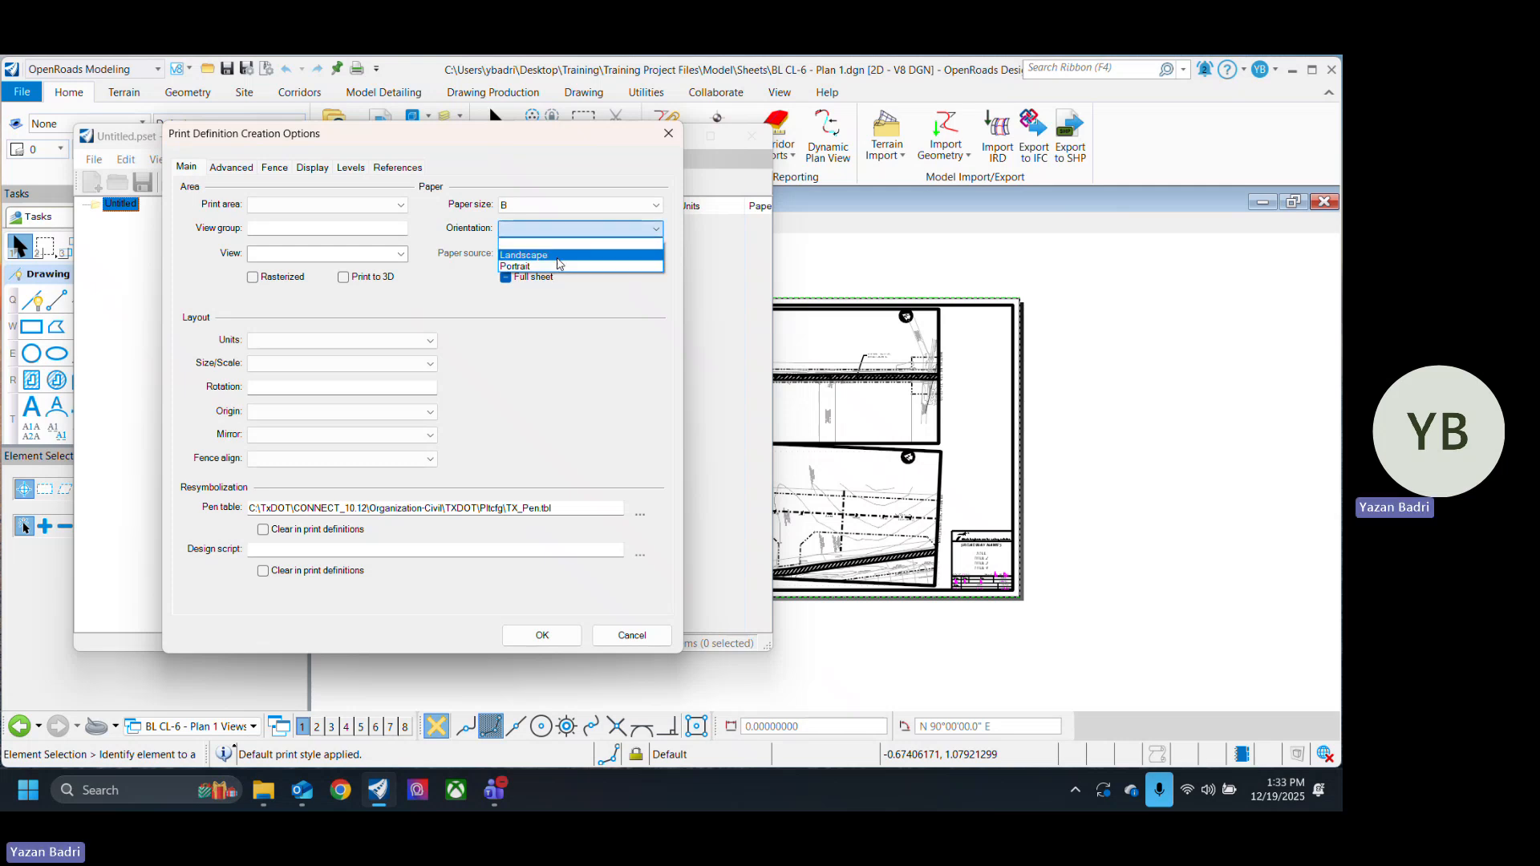
click(538, 255)
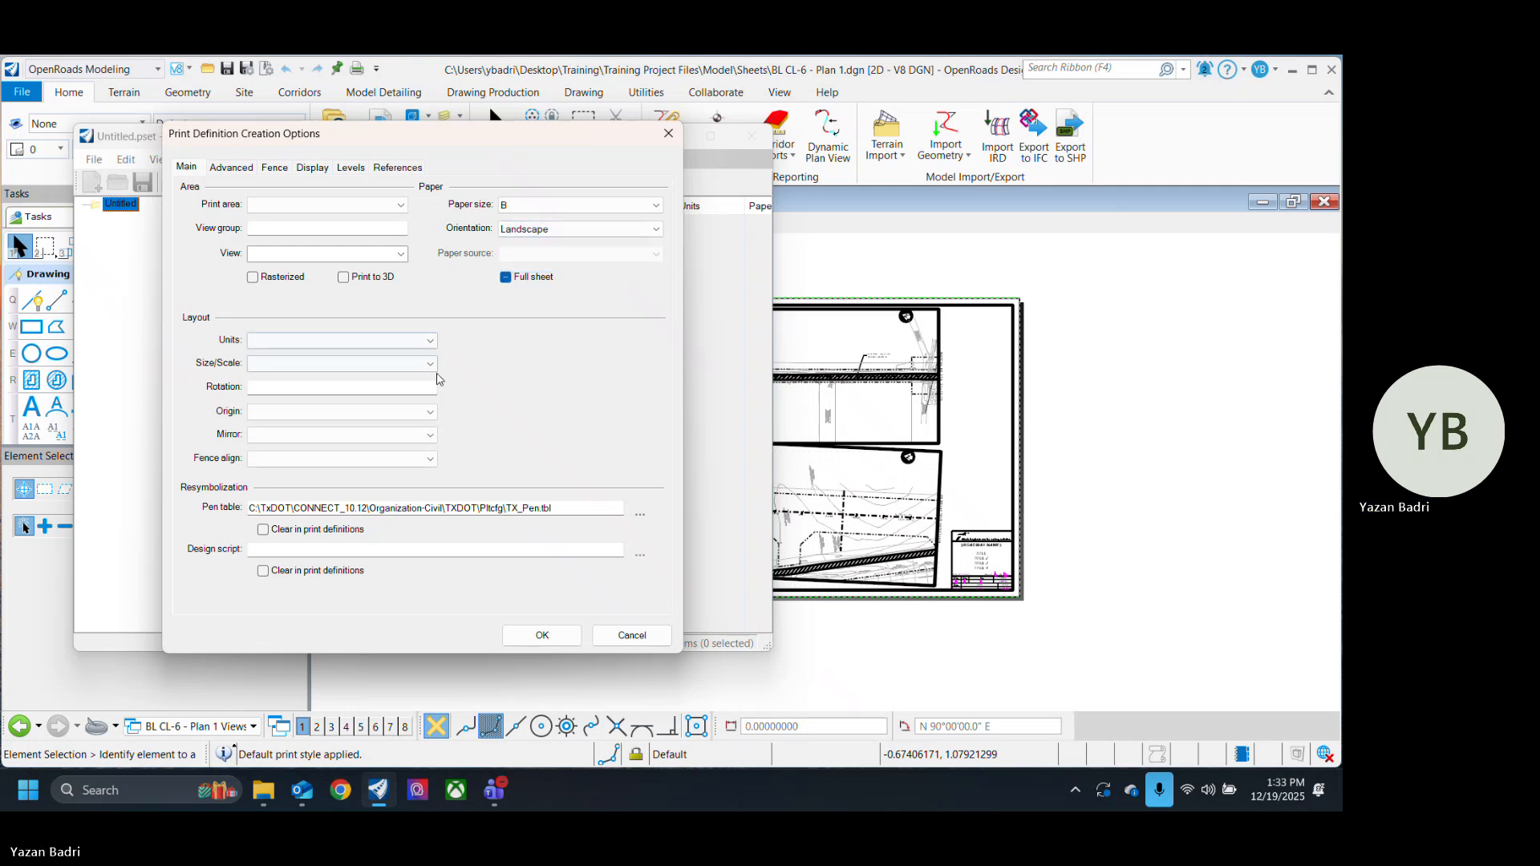
click(324, 365)
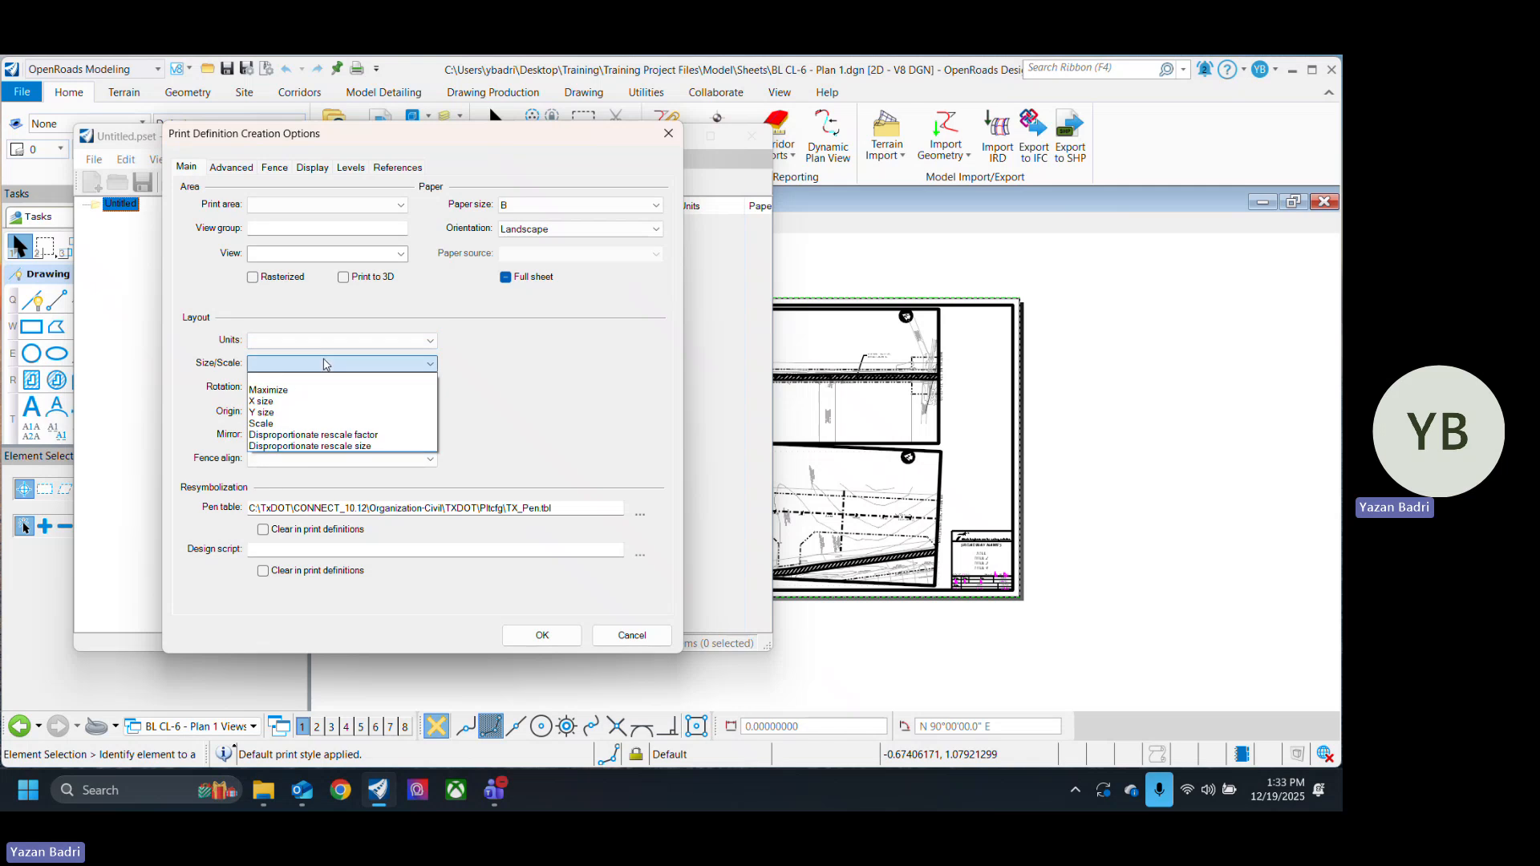
click(330, 390)
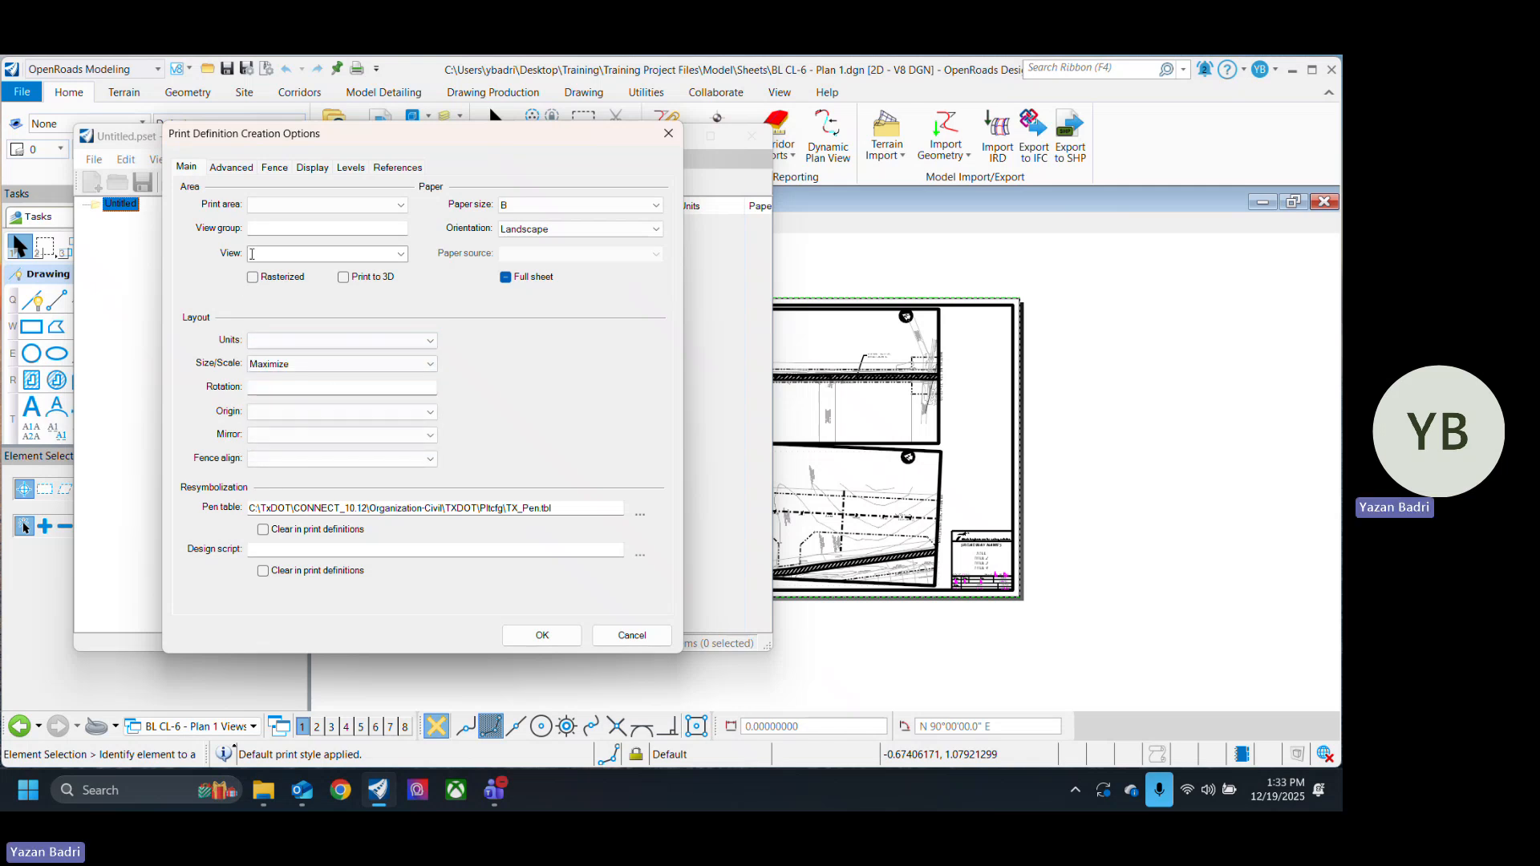
Step: In the print display options, turn Constructions off and turn Fill and Level overrides on
click(241, 170)
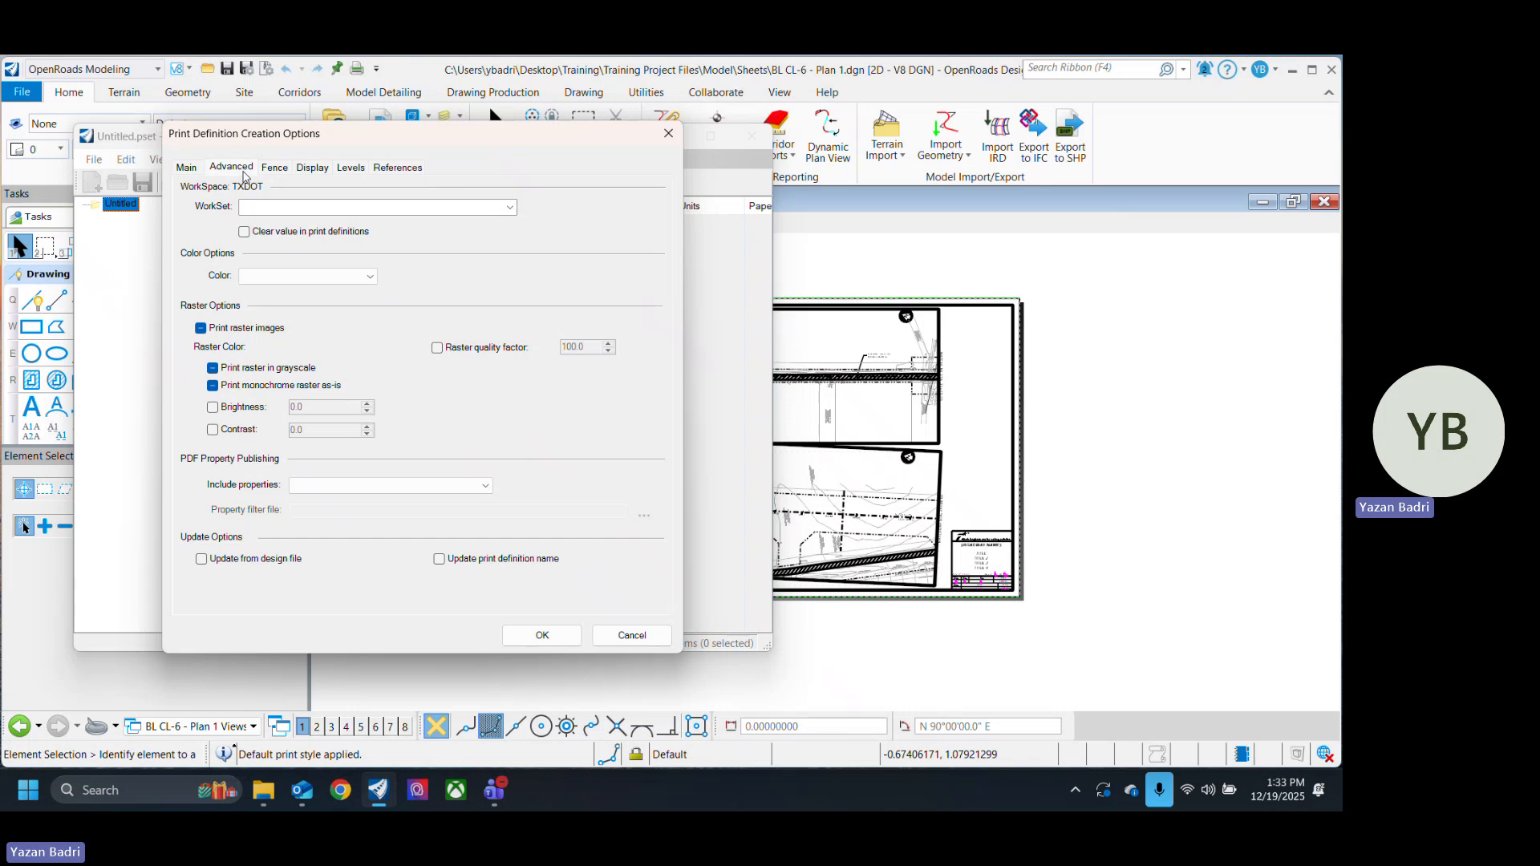
click(274, 169)
click(310, 170)
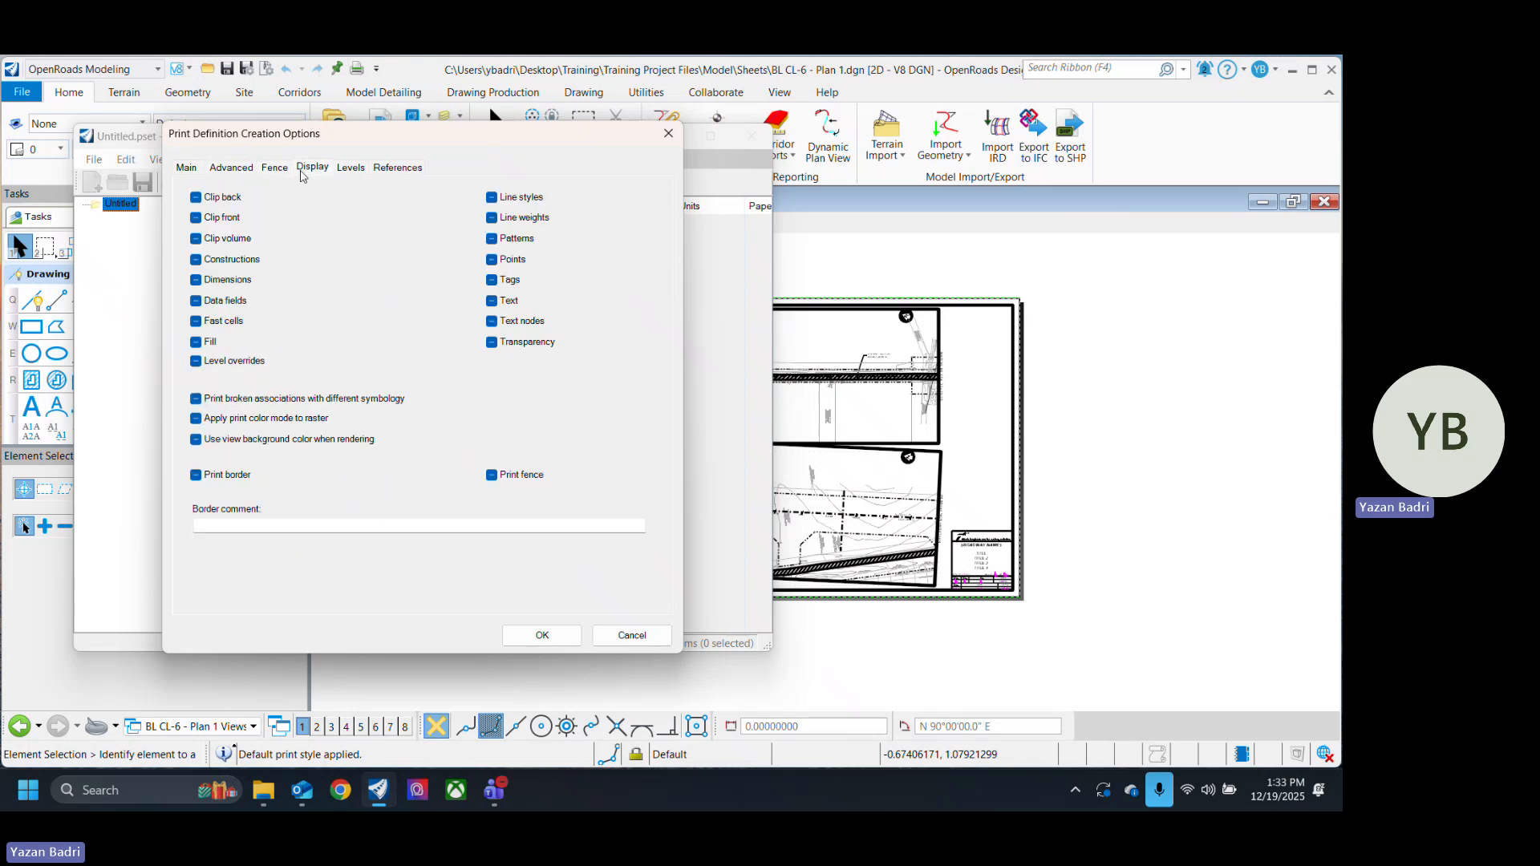
click(228, 259)
double_click(206, 343)
click(236, 362)
click(237, 362)
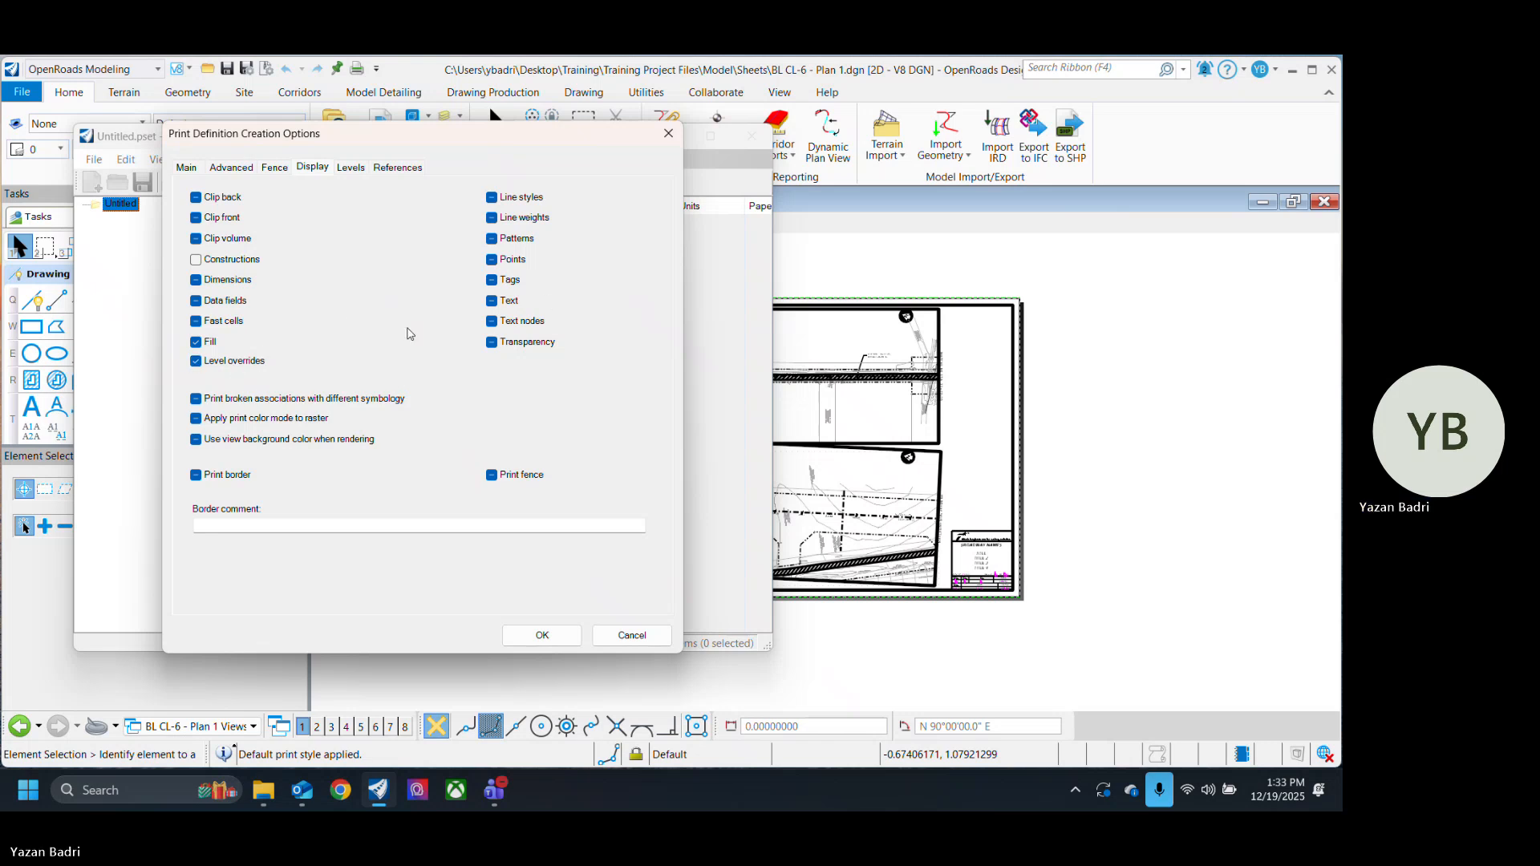
Step: Turn on Line styles, Line weights and Transparency for printing and accept the print definition options
double_click(514, 199)
click(517, 220)
click(518, 220)
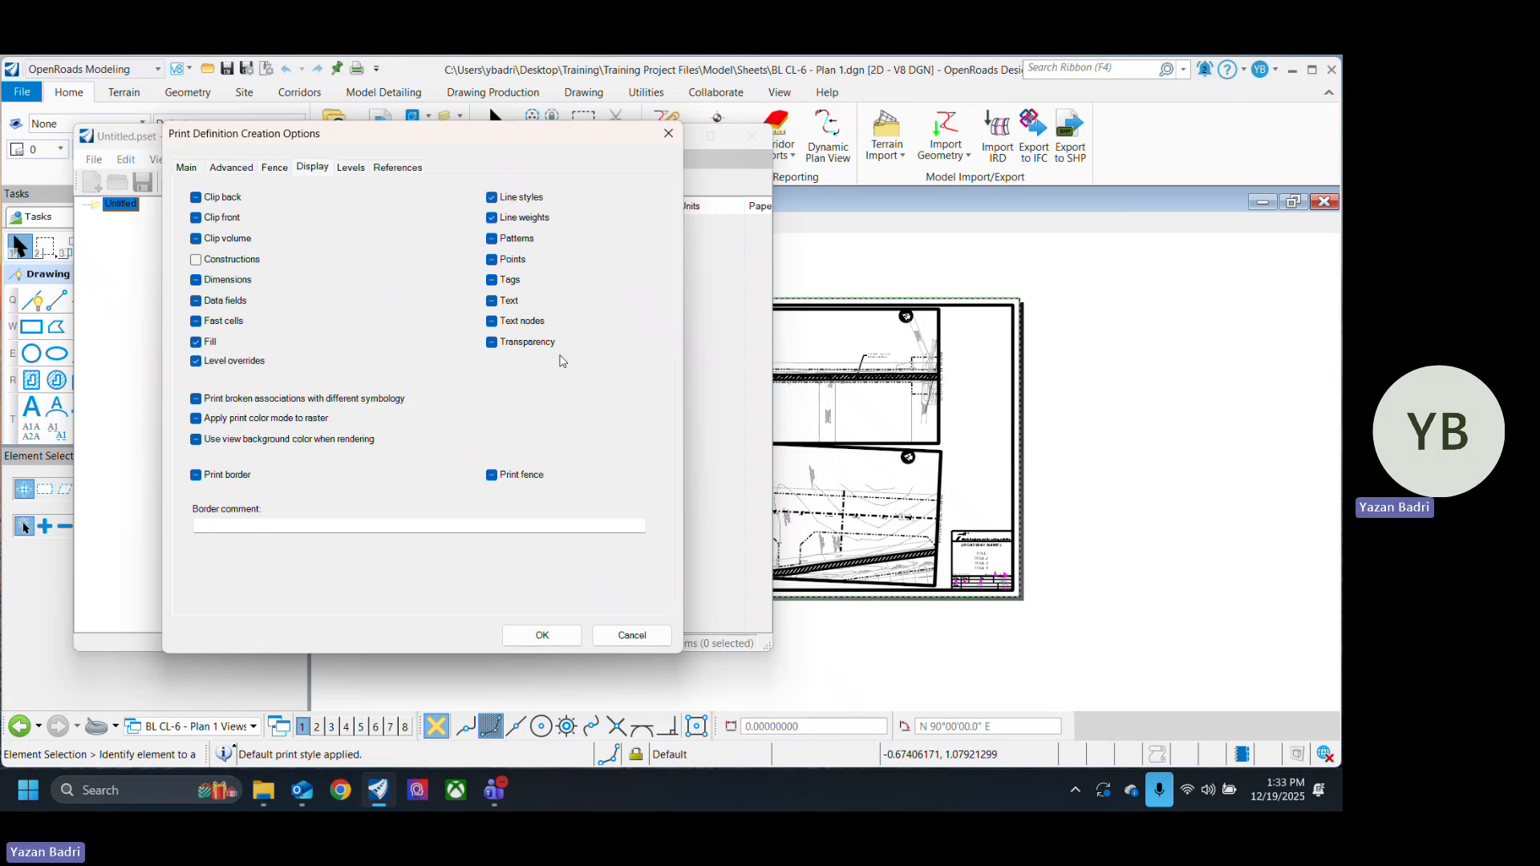
click(521, 344)
click(521, 343)
click(544, 634)
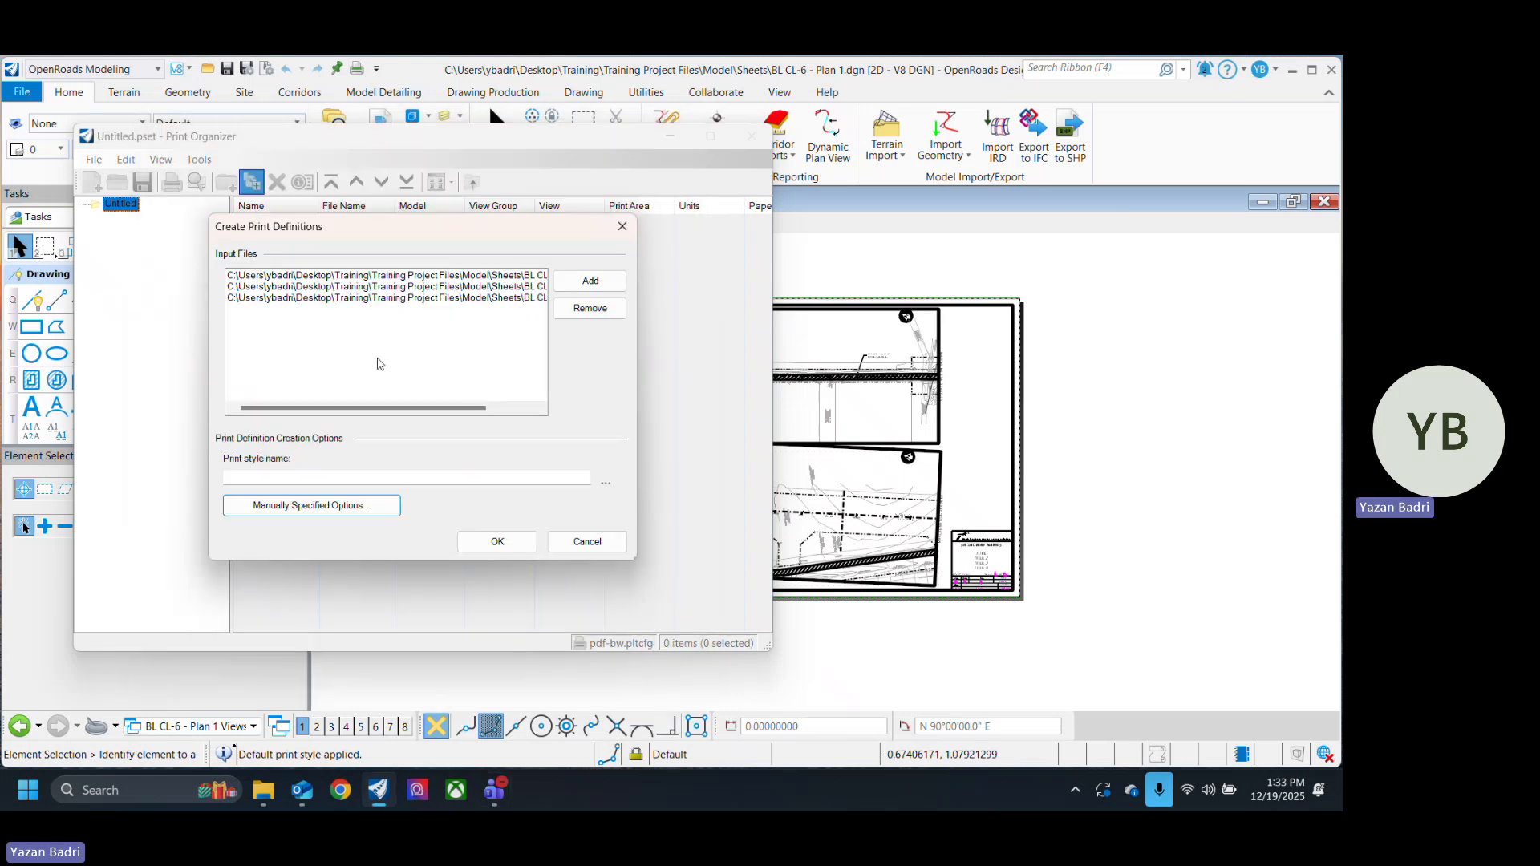
Step: Create the print definitions from the three sheet files and widen the Name column in the resulting list
click(497, 542)
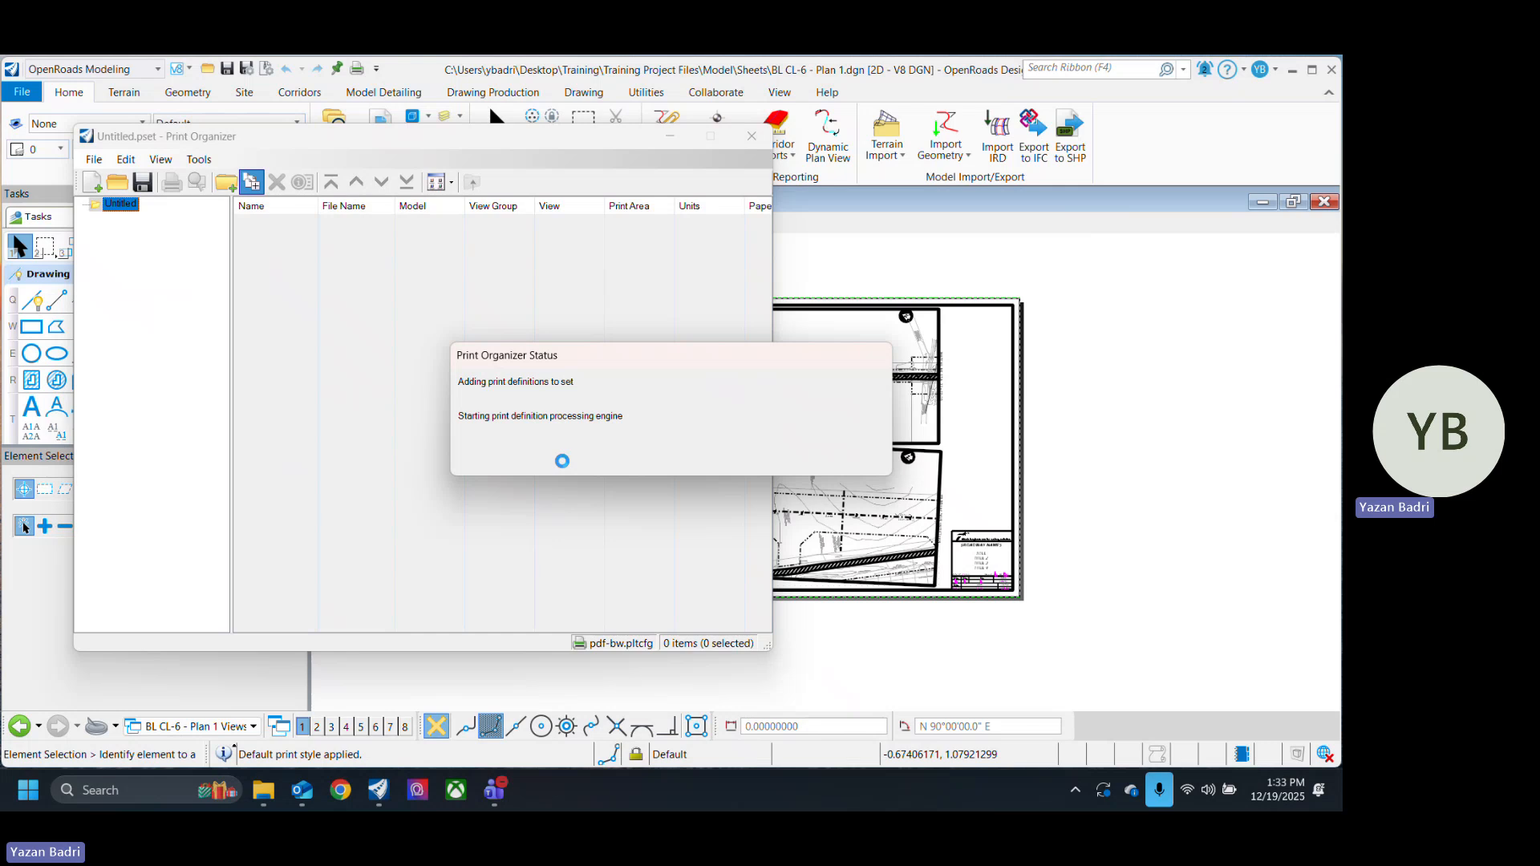
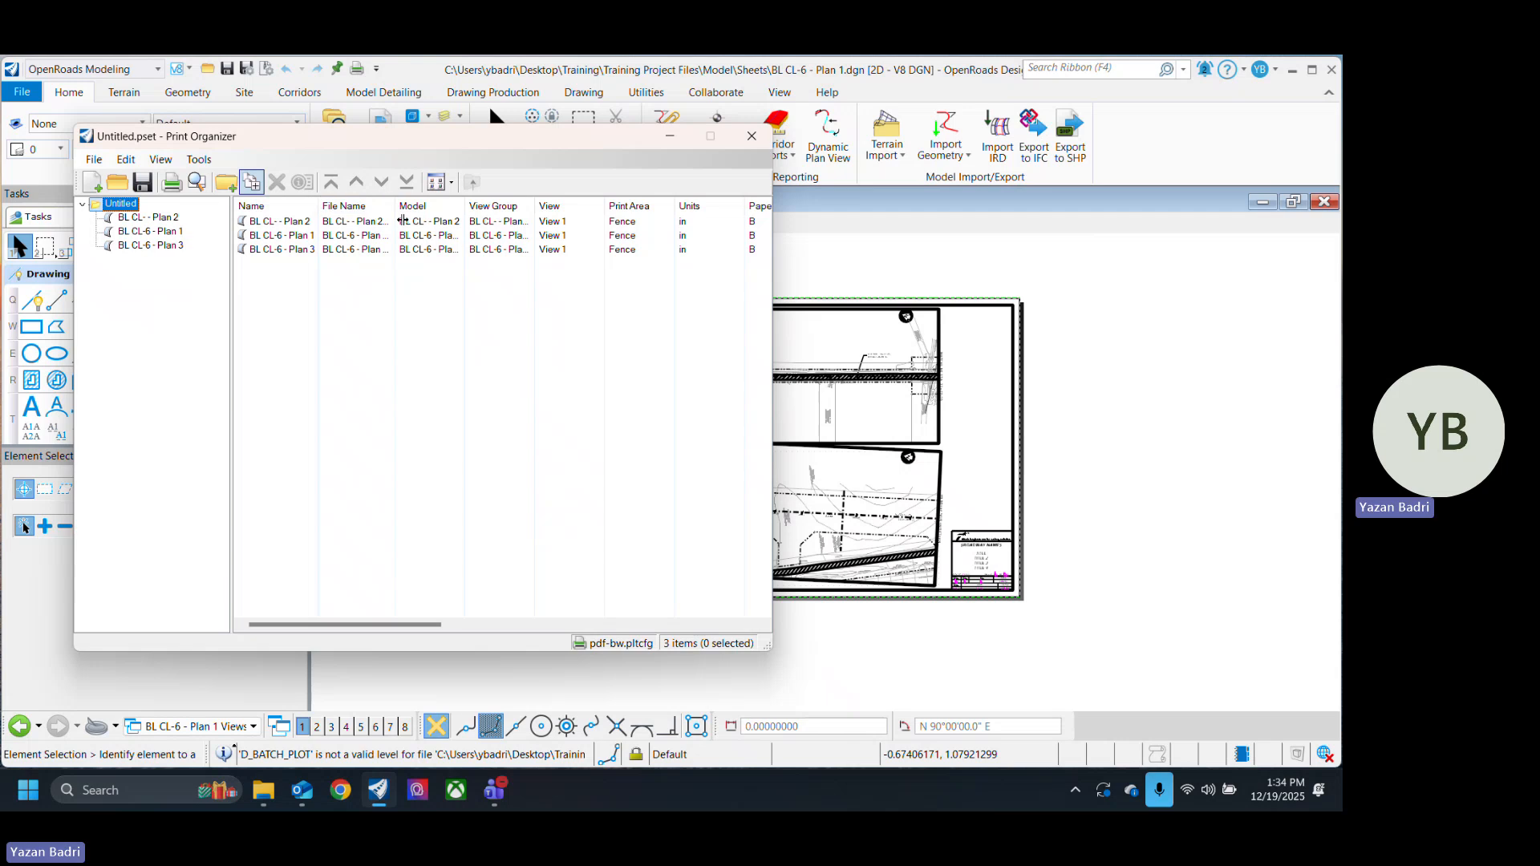
drag(318, 206, 514, 205)
click(309, 221)
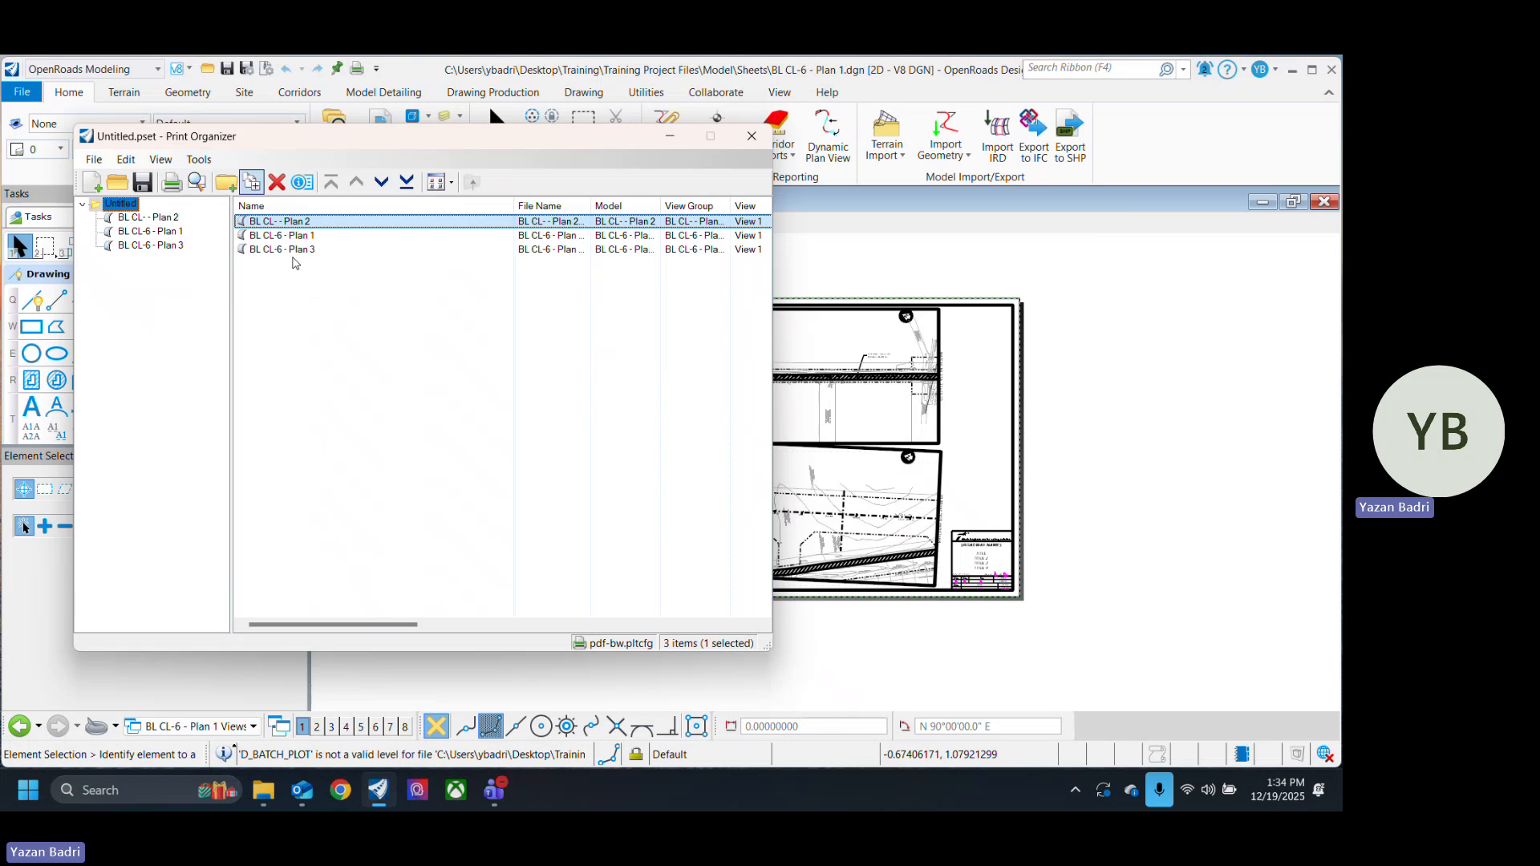
shift+click(291, 250)
right_click(313, 230)
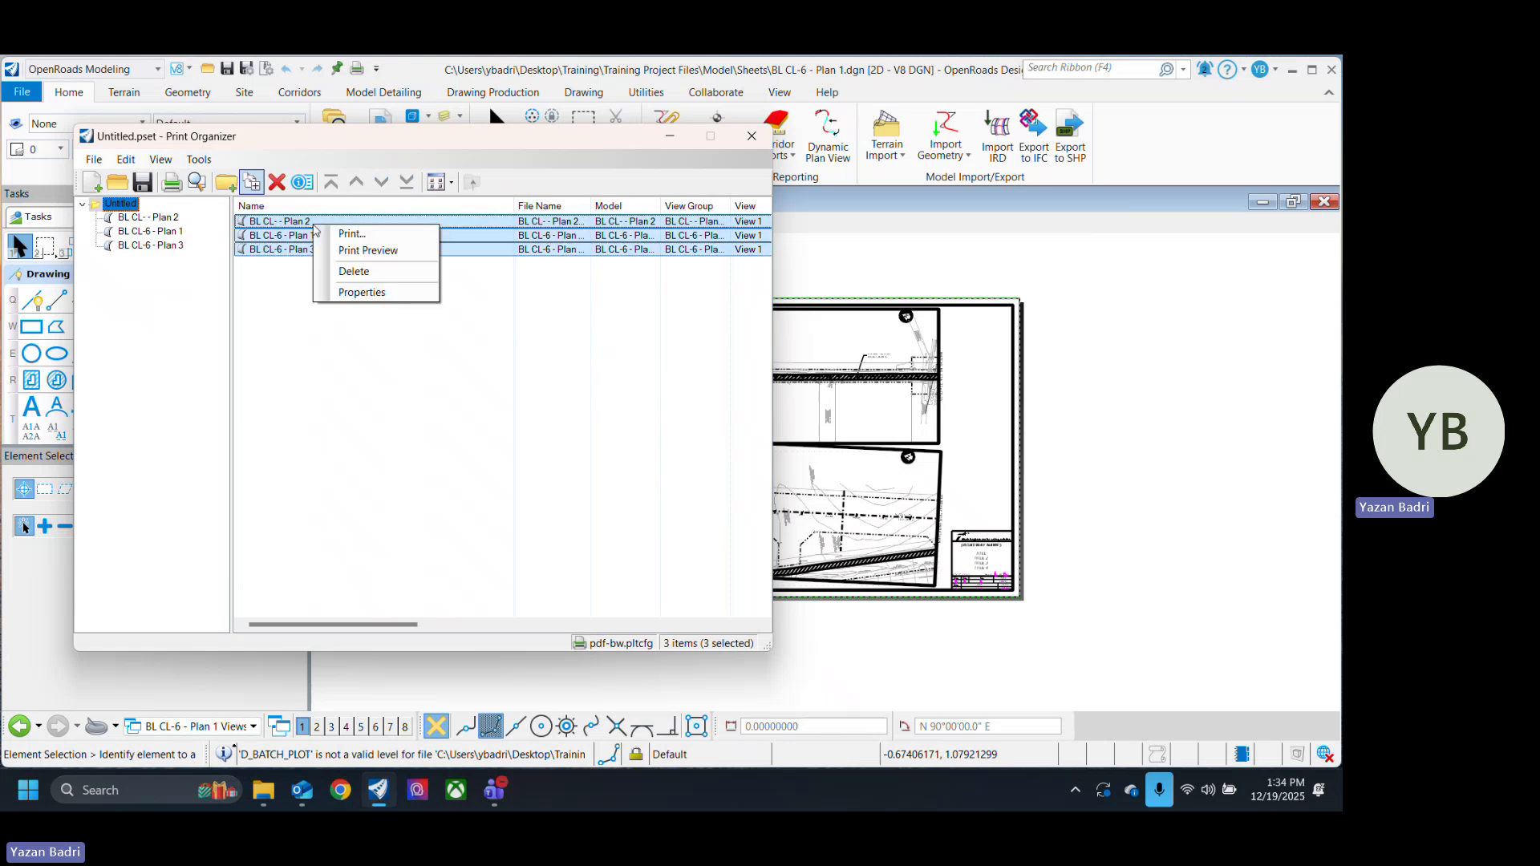
click(350, 233)
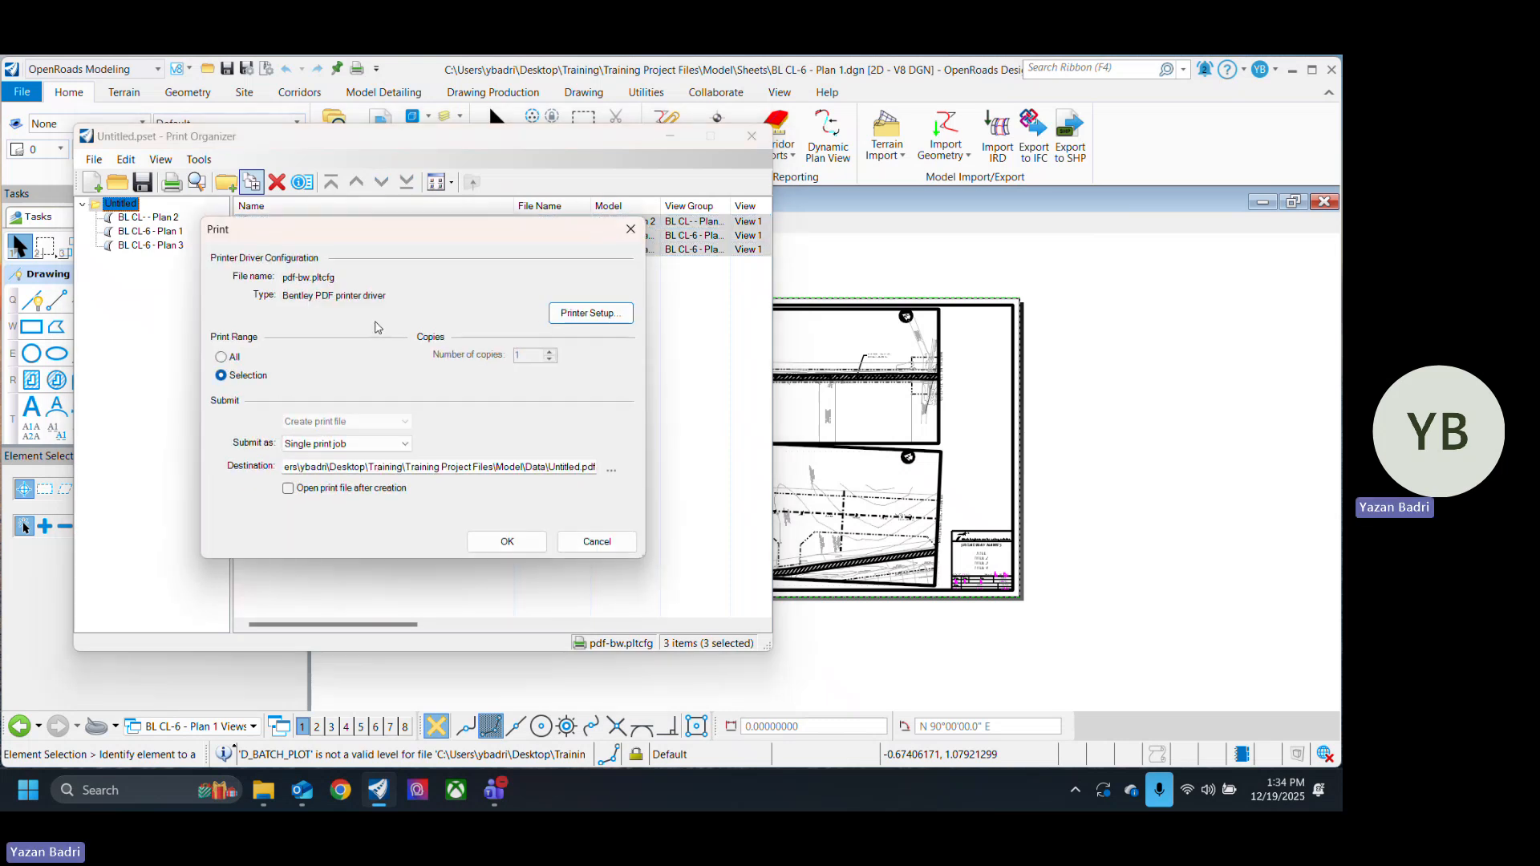
click(597, 544)
click(356, 335)
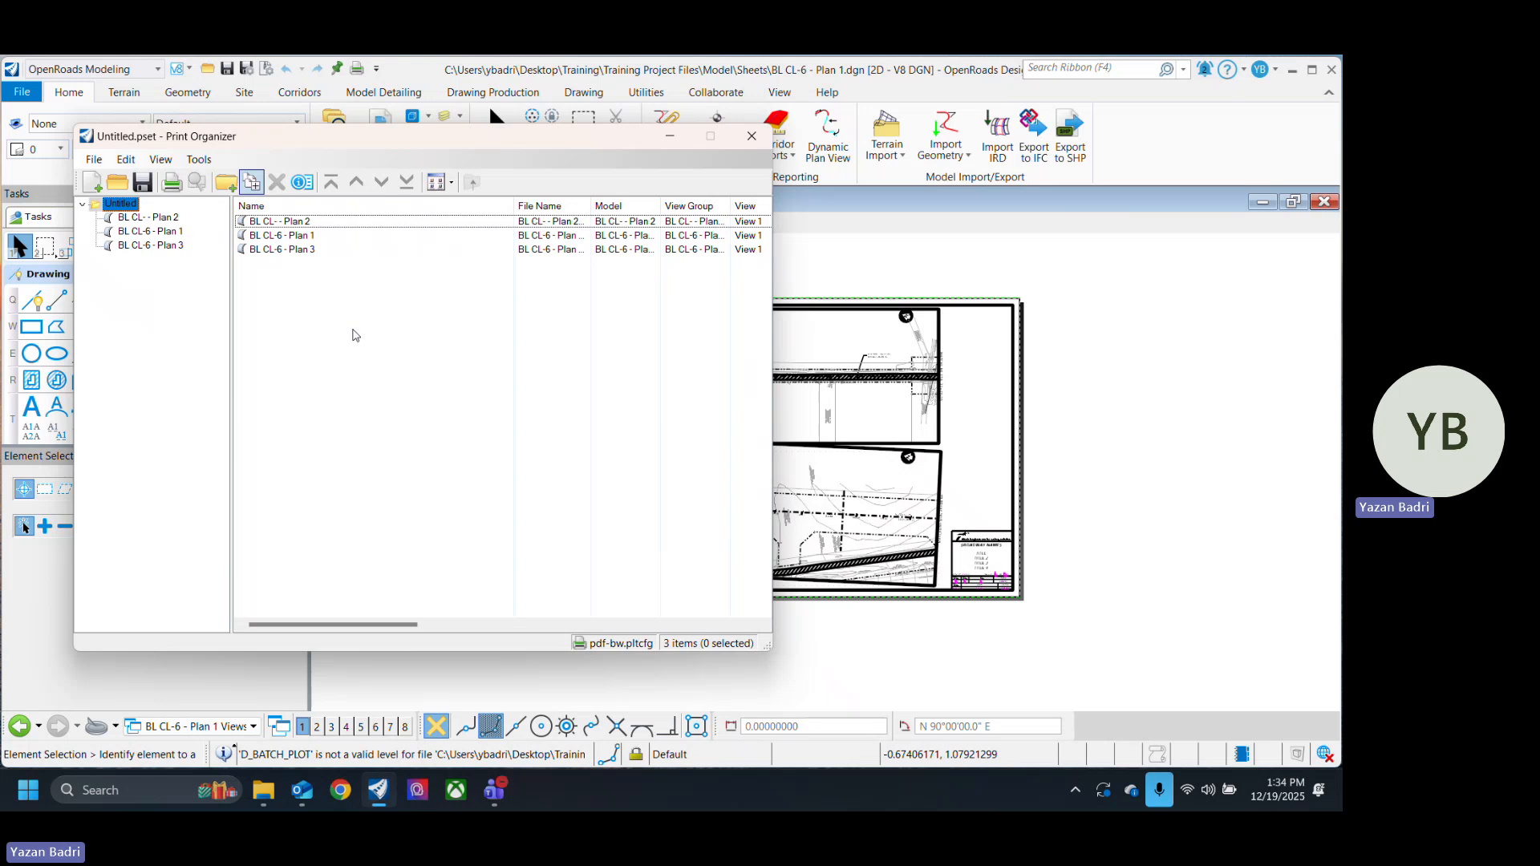
Step: Add a folder named Removals to the Untitled print set
right_click(130, 207)
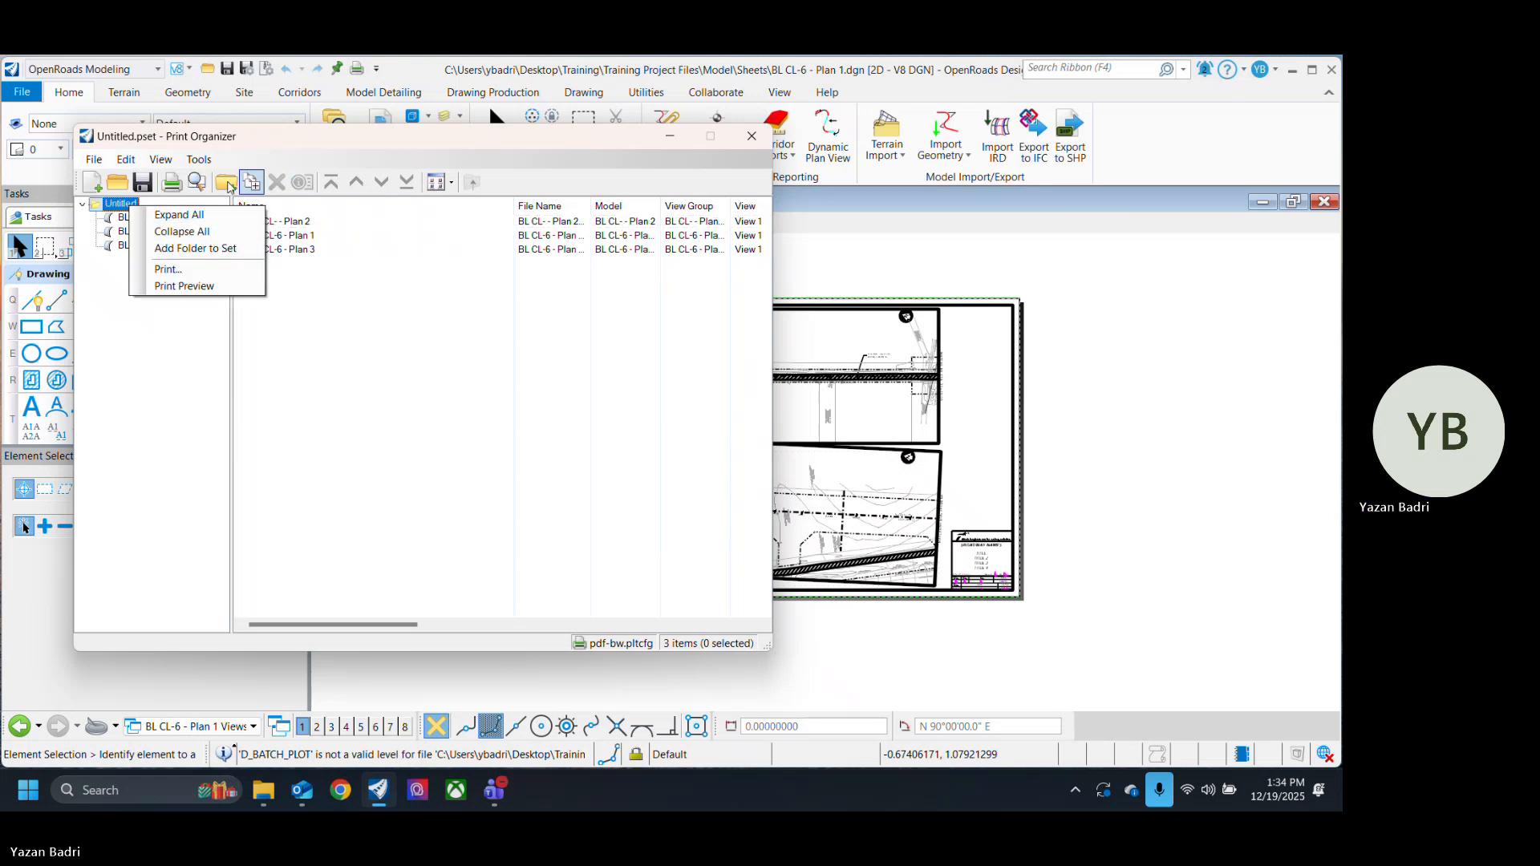
click(195, 248)
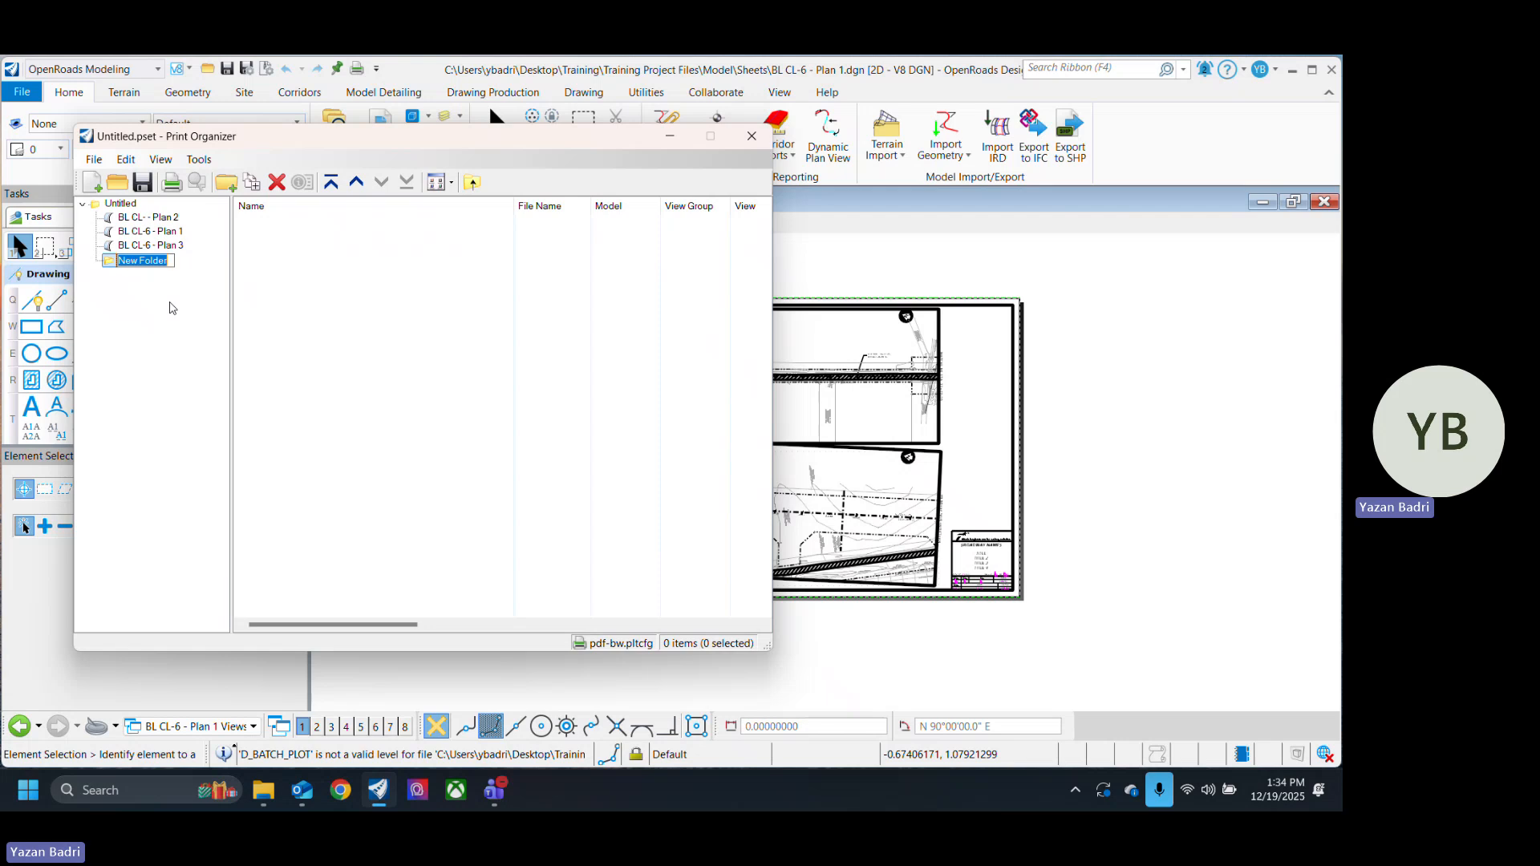
text(Remov)
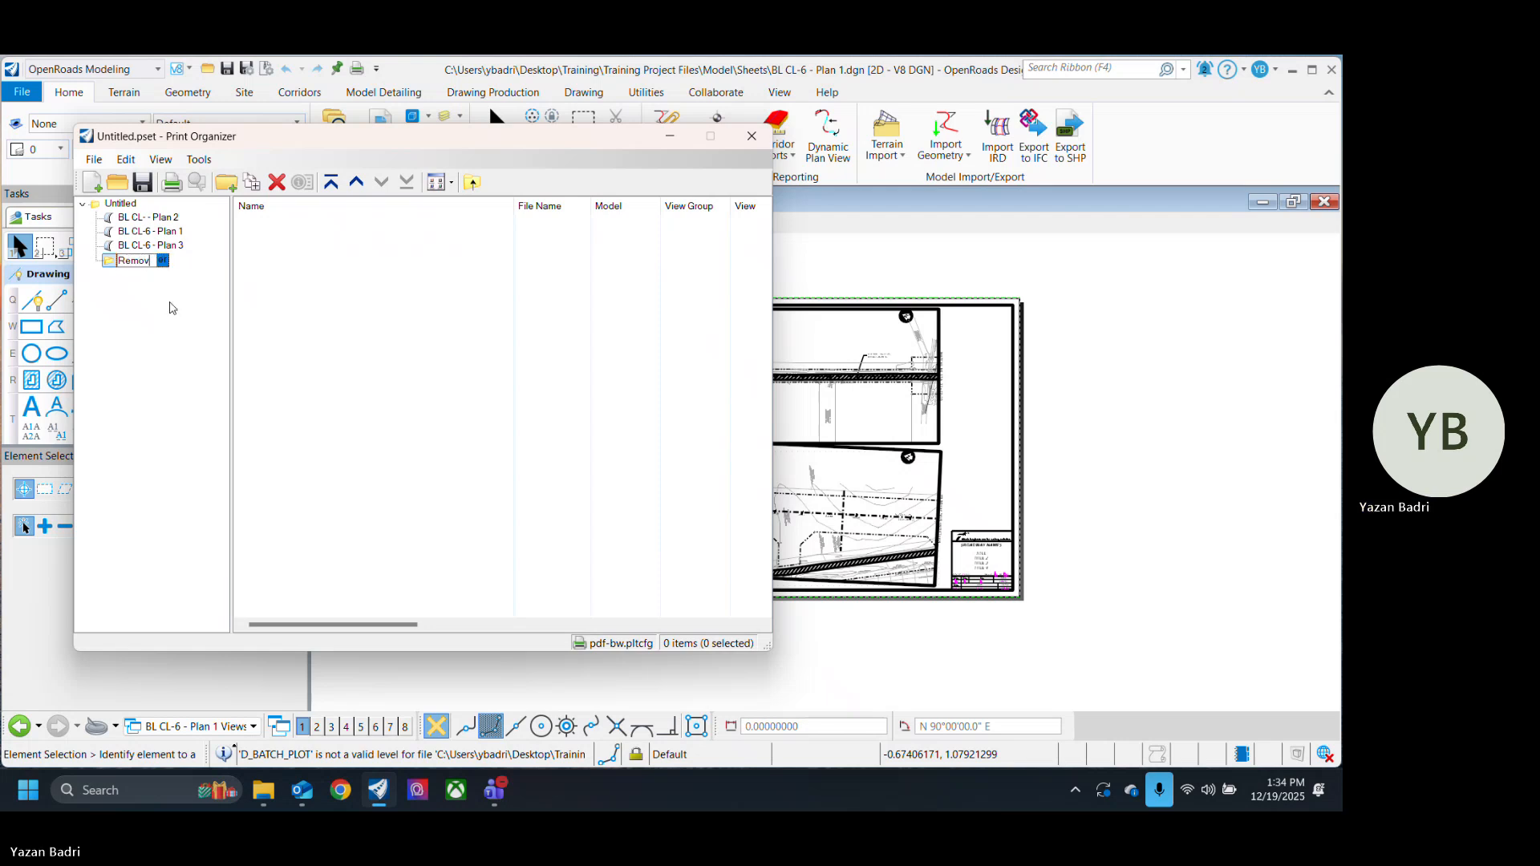
text(als)
key(Return)
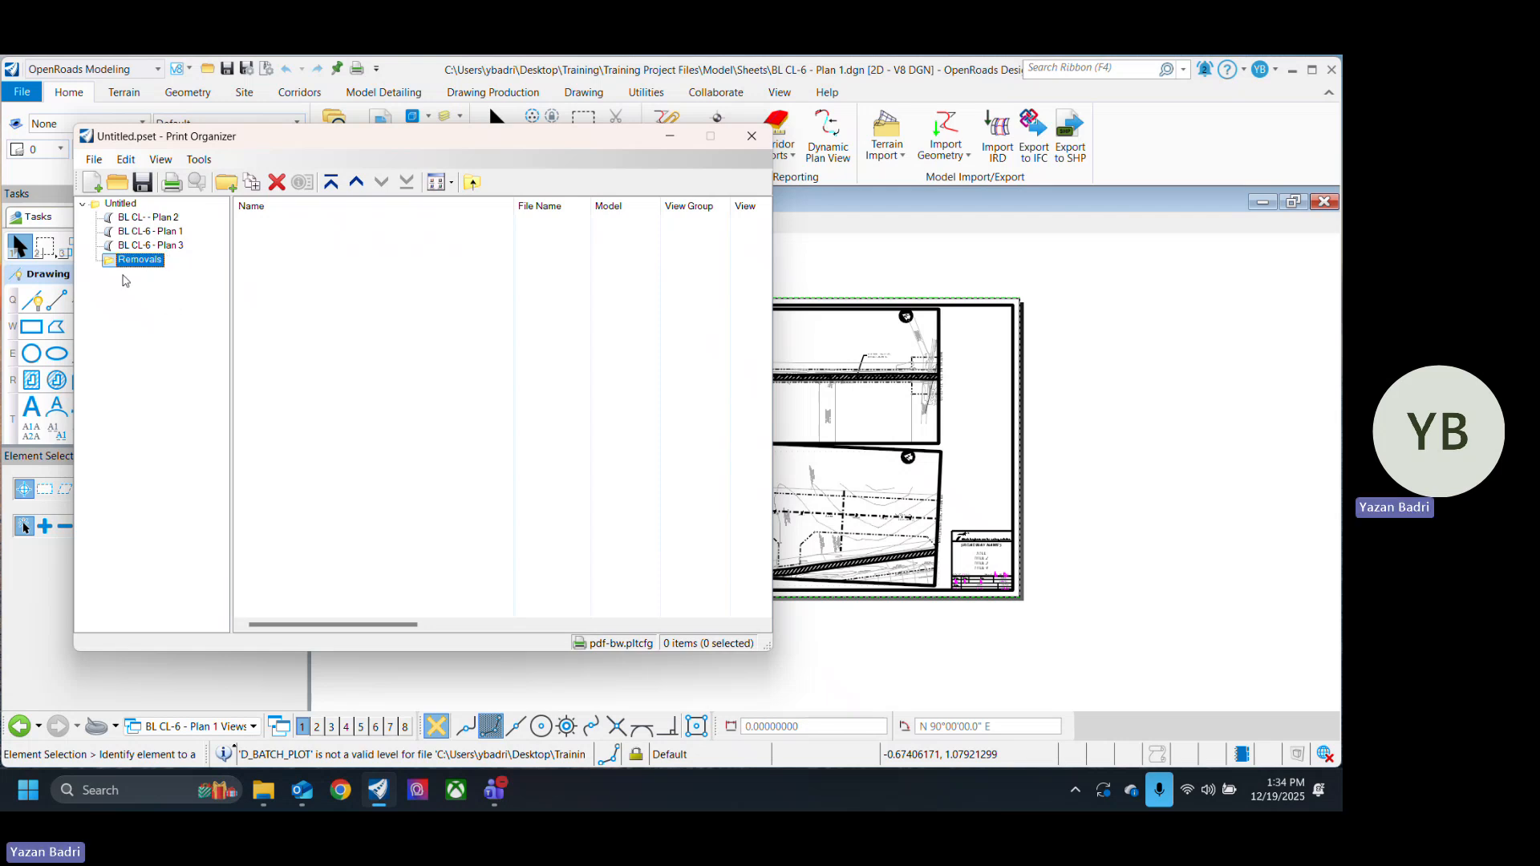
Step: Add a second folder named Standards to the Untitled print set
right_click(115, 205)
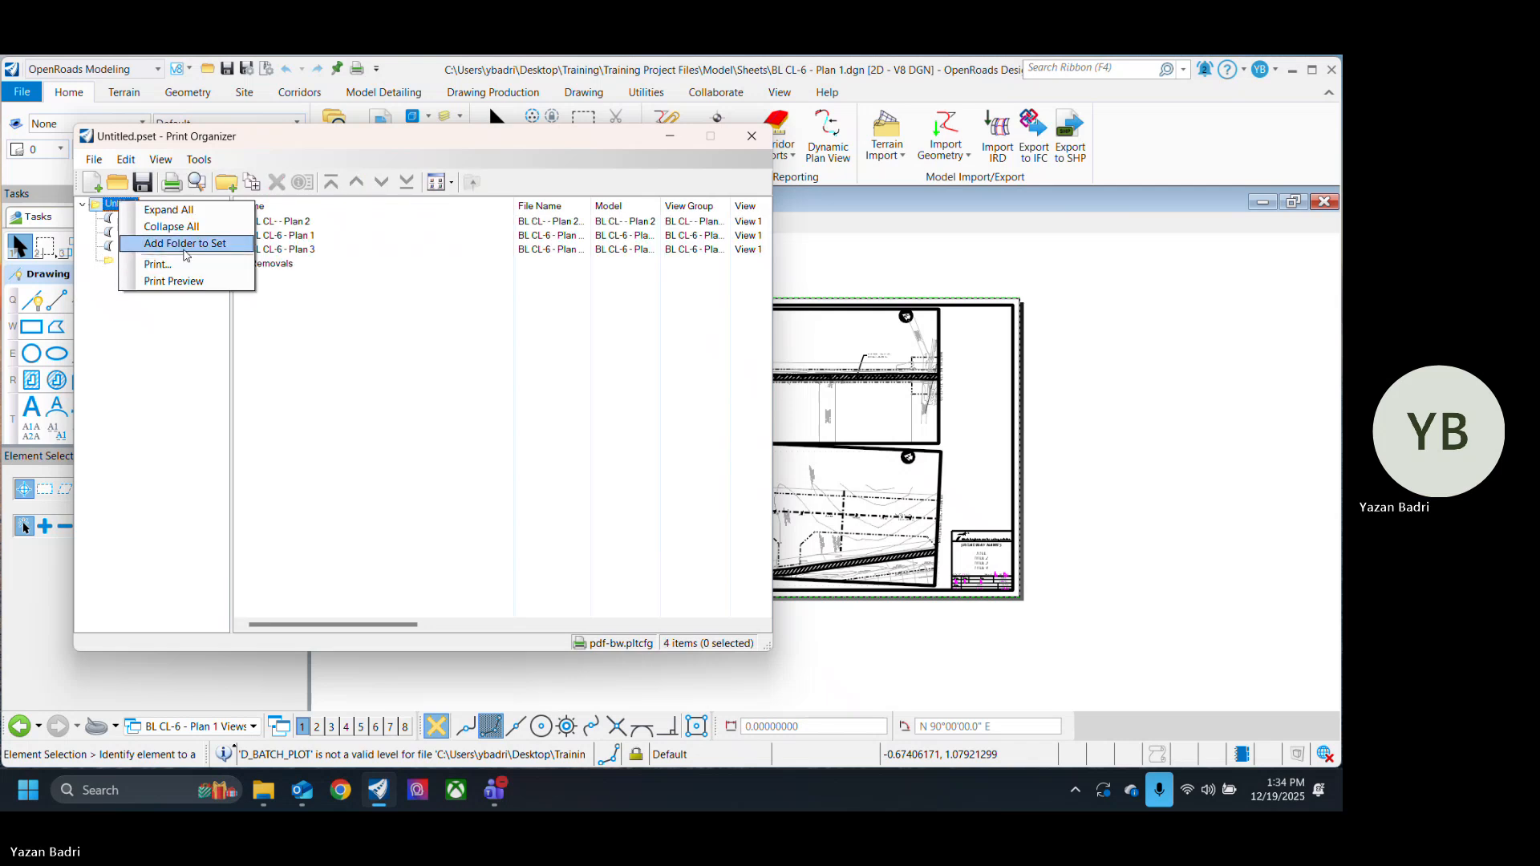
click(171, 243)
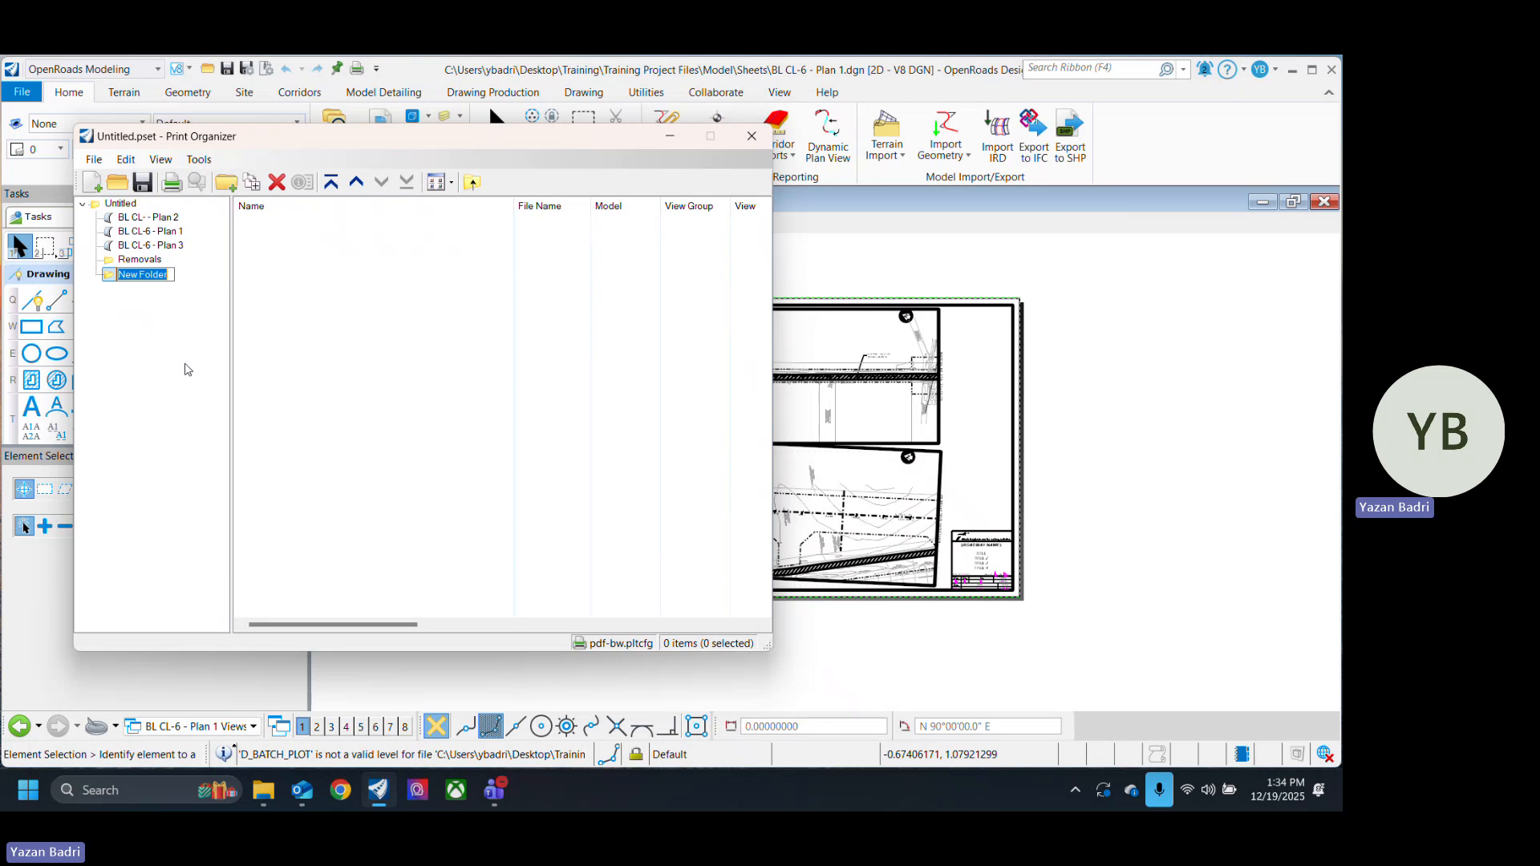
text(St)
text(andards)
key(Return)
key(Up)
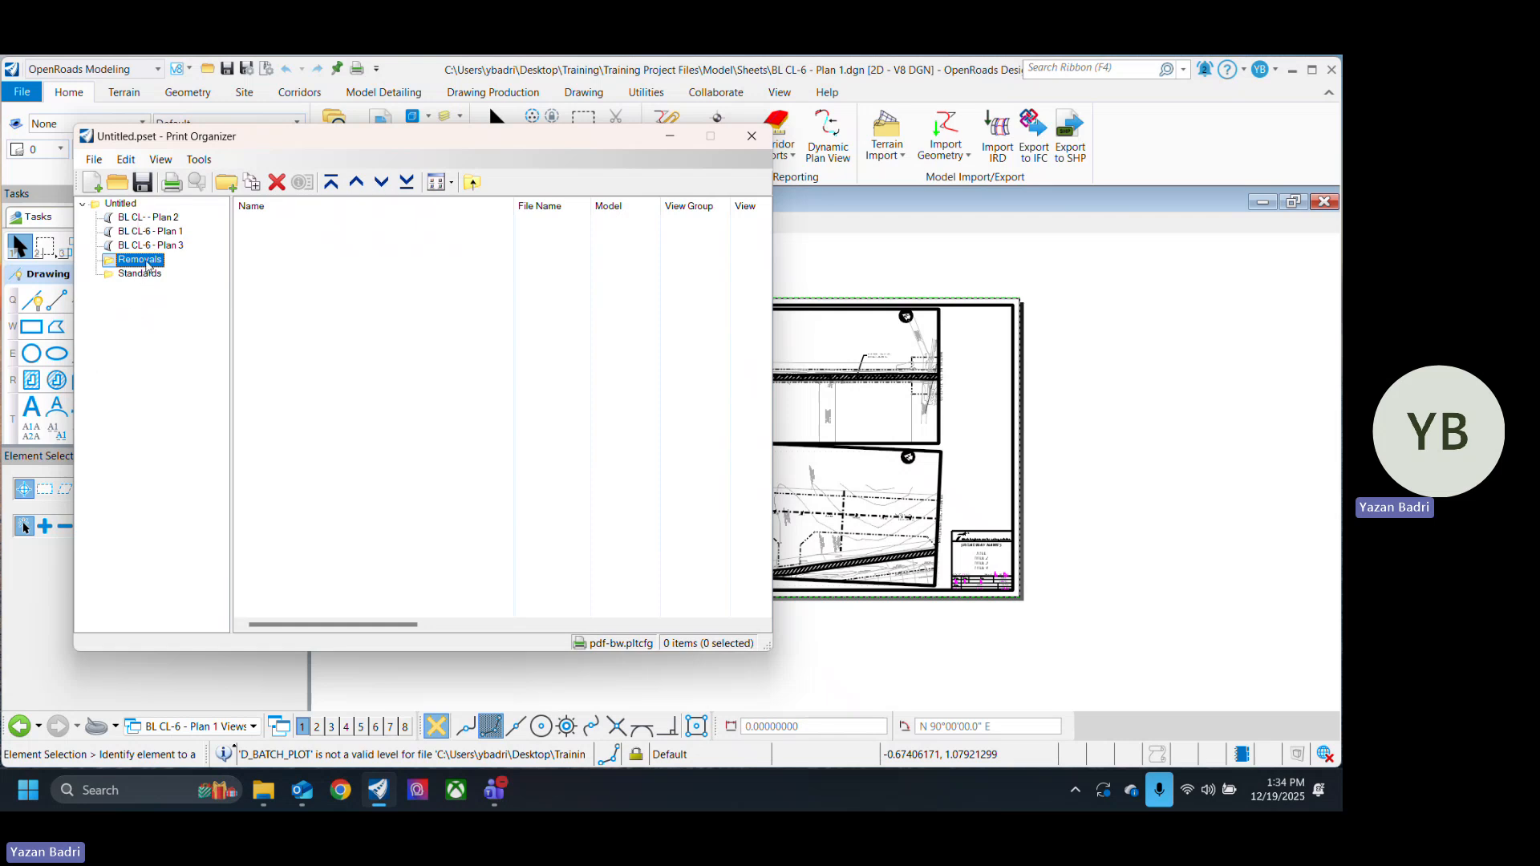
Step: Select the three plan sheets in the print set and set up printing for that selection, keeping Single print job as the submission type
click(155, 218)
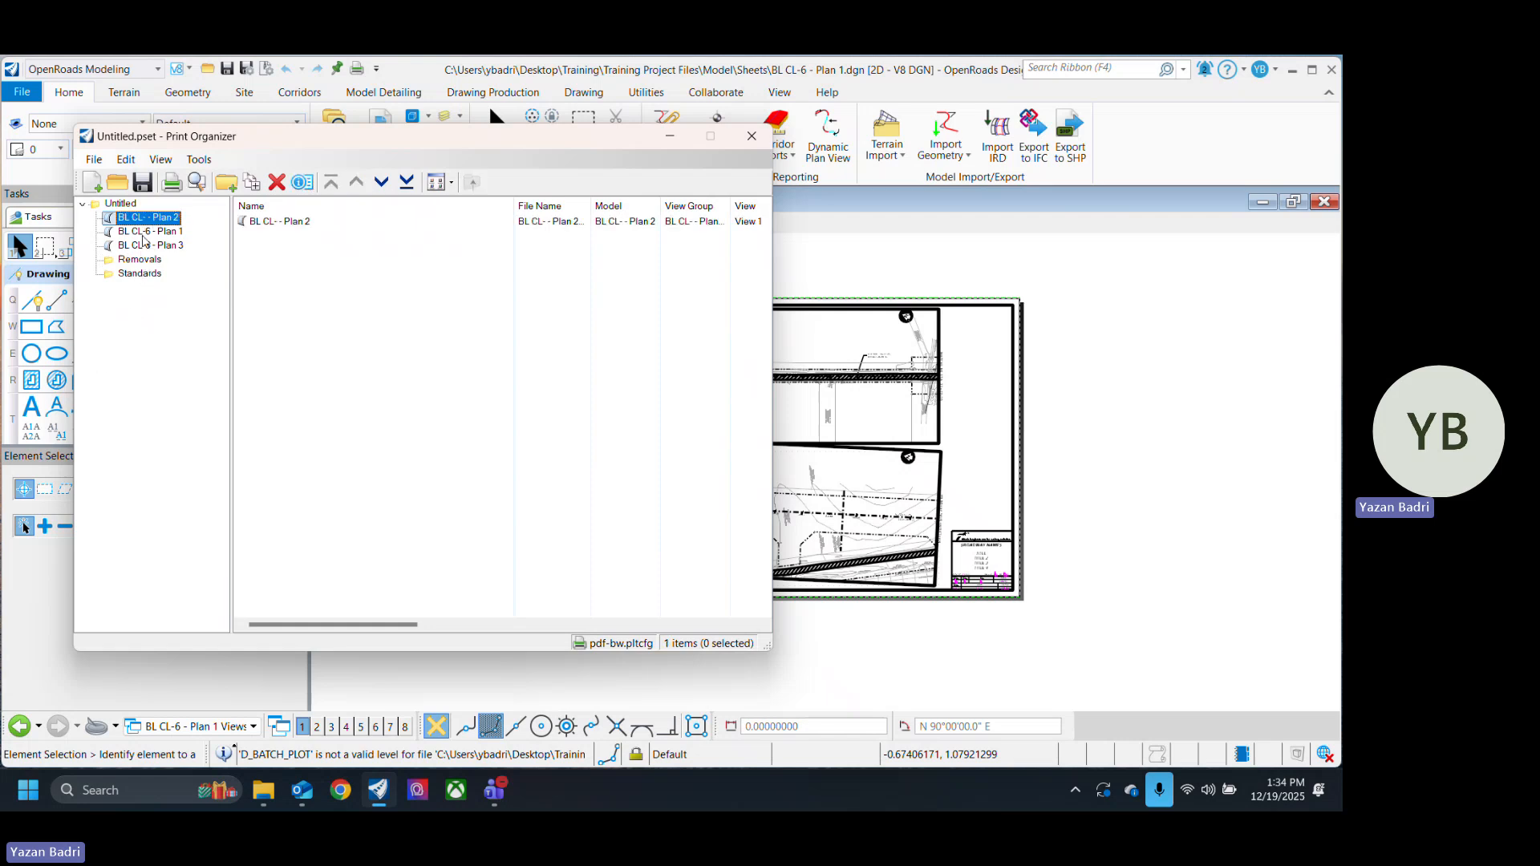
click(121, 205)
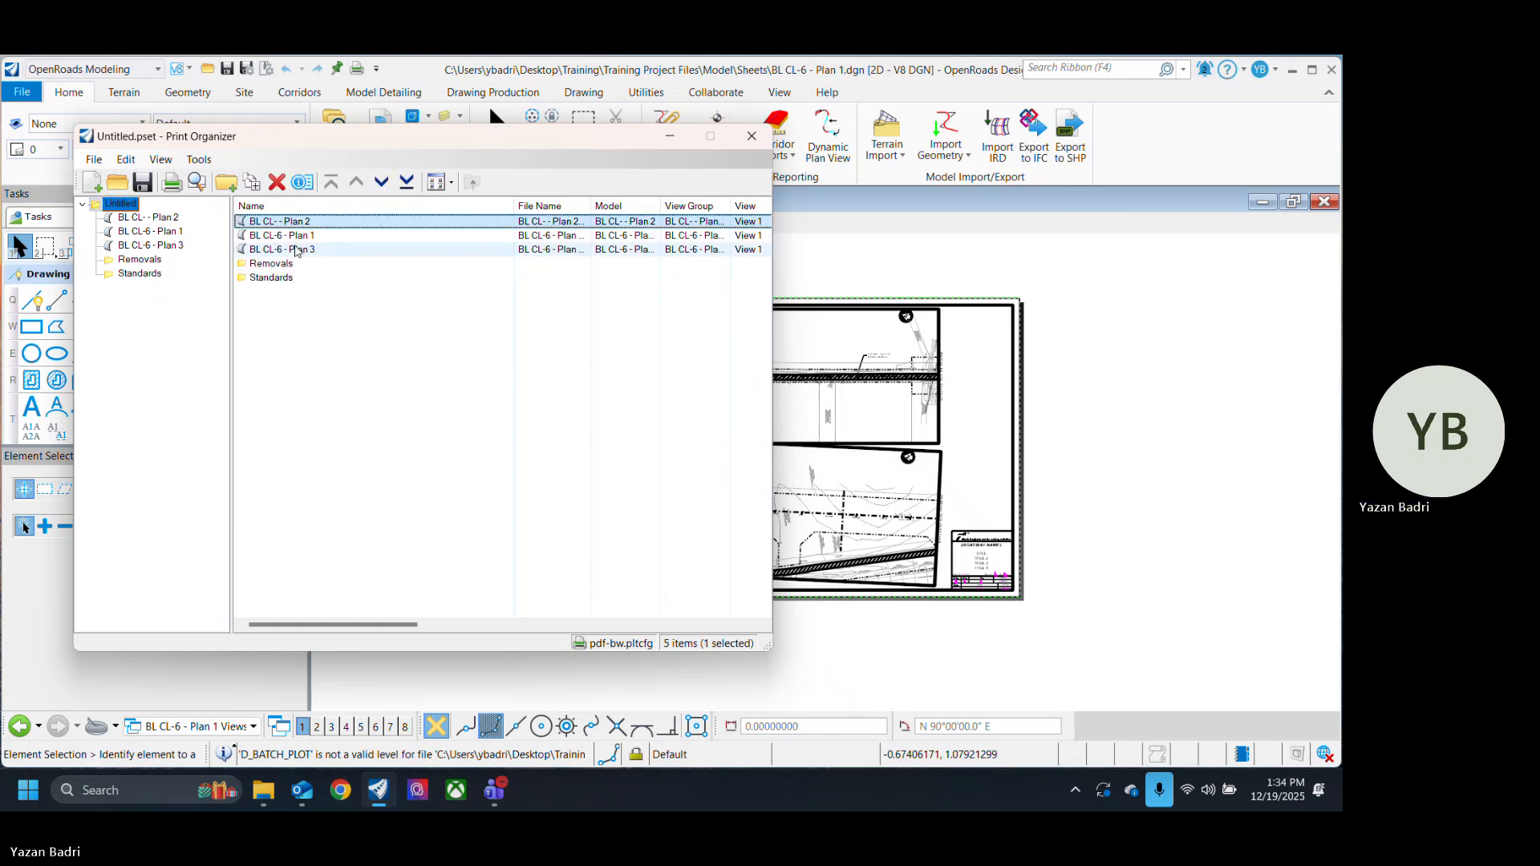
shift+click(296, 251)
right_click(296, 222)
click(354, 241)
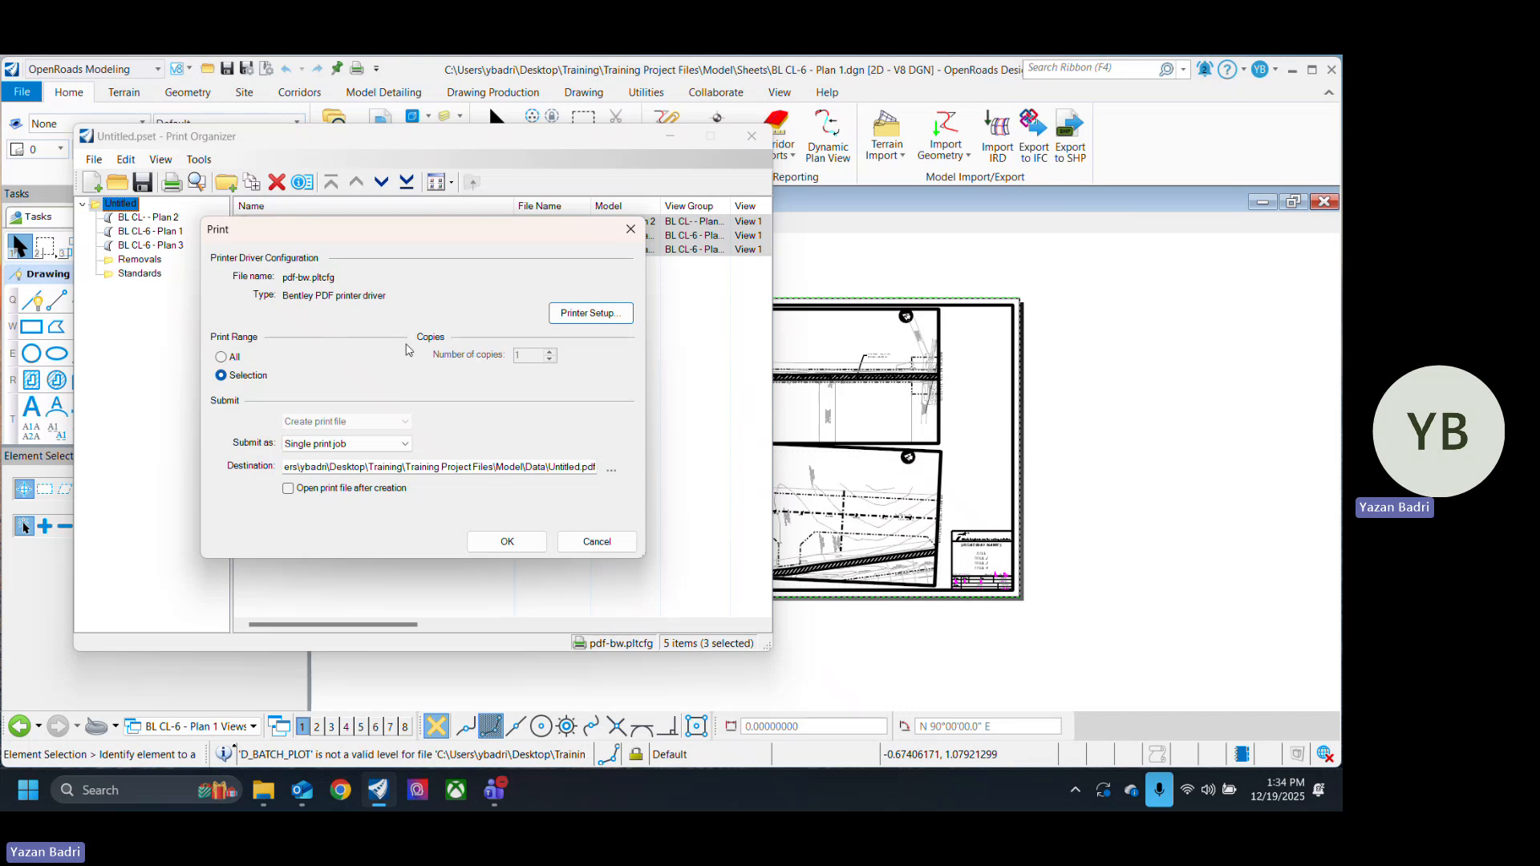
click(344, 444)
click(366, 446)
click(366, 447)
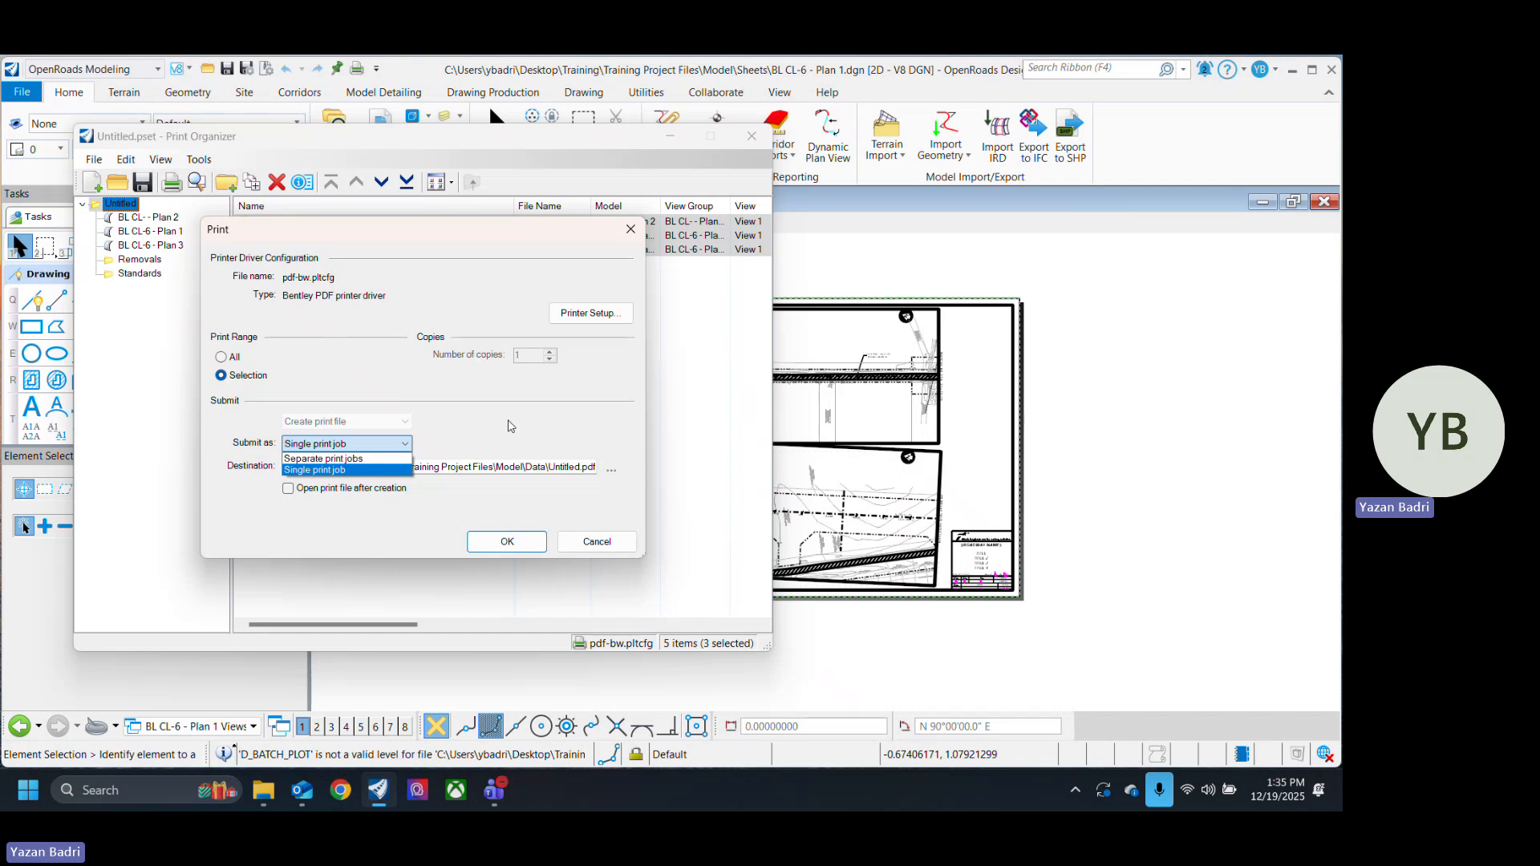
click(511, 426)
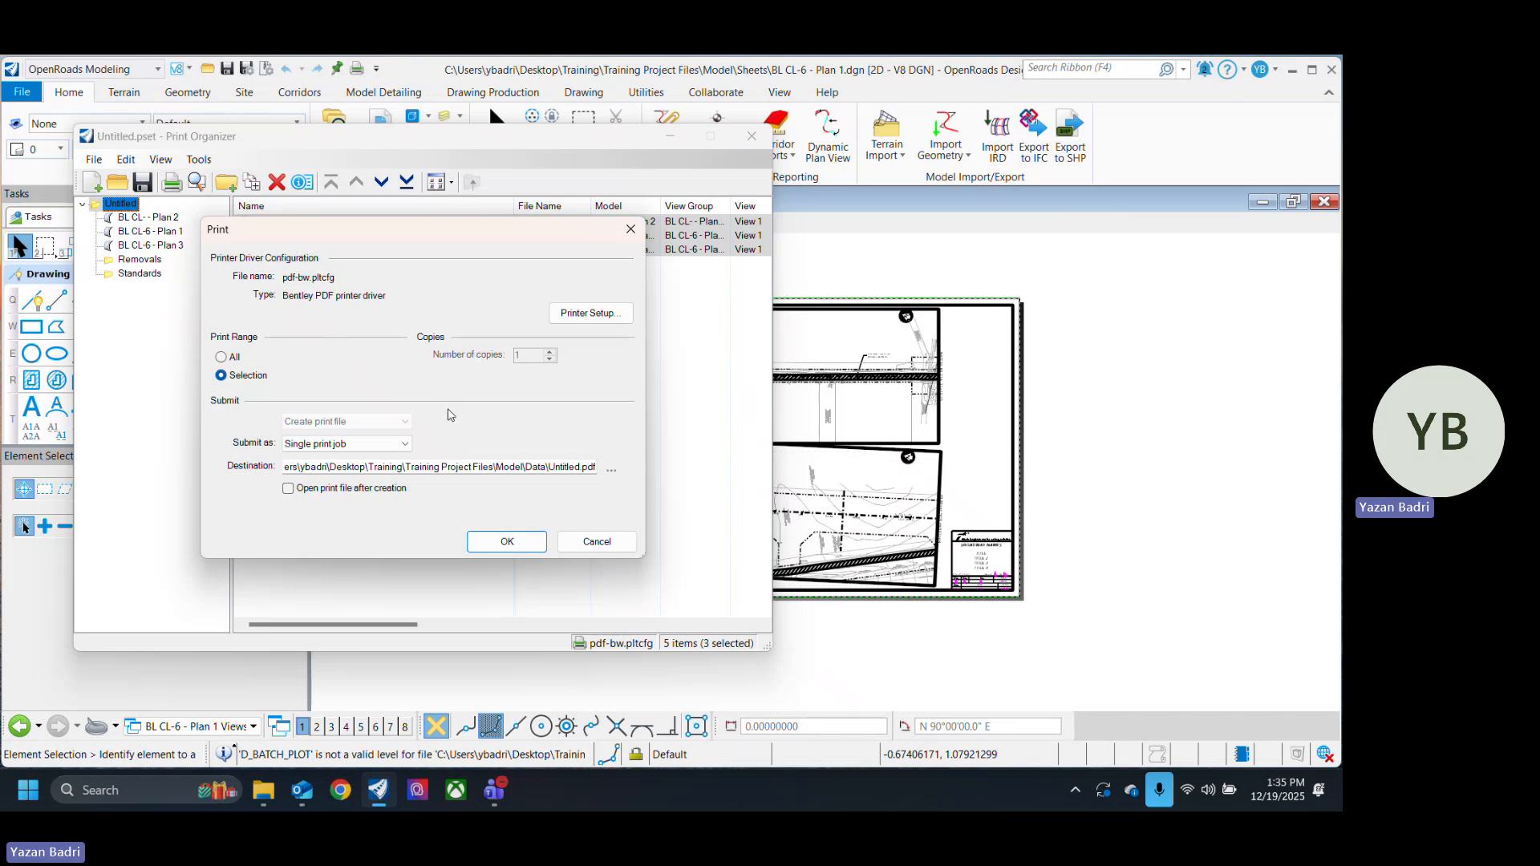
Step: Set the print destination to the PDF folder under Desktop, Training, Training Project Files, Model
click(613, 470)
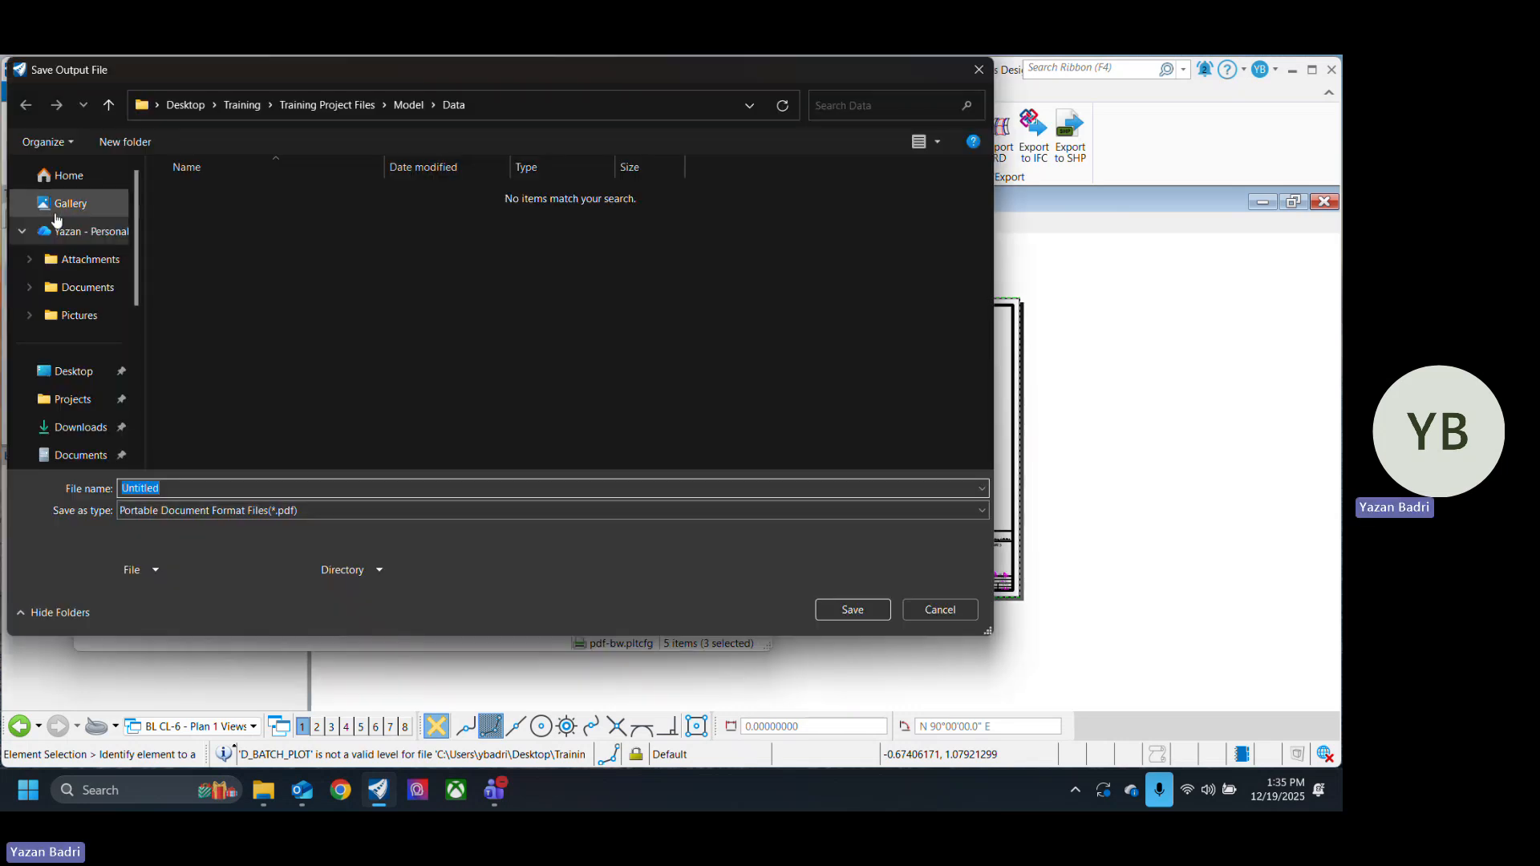
click(67, 377)
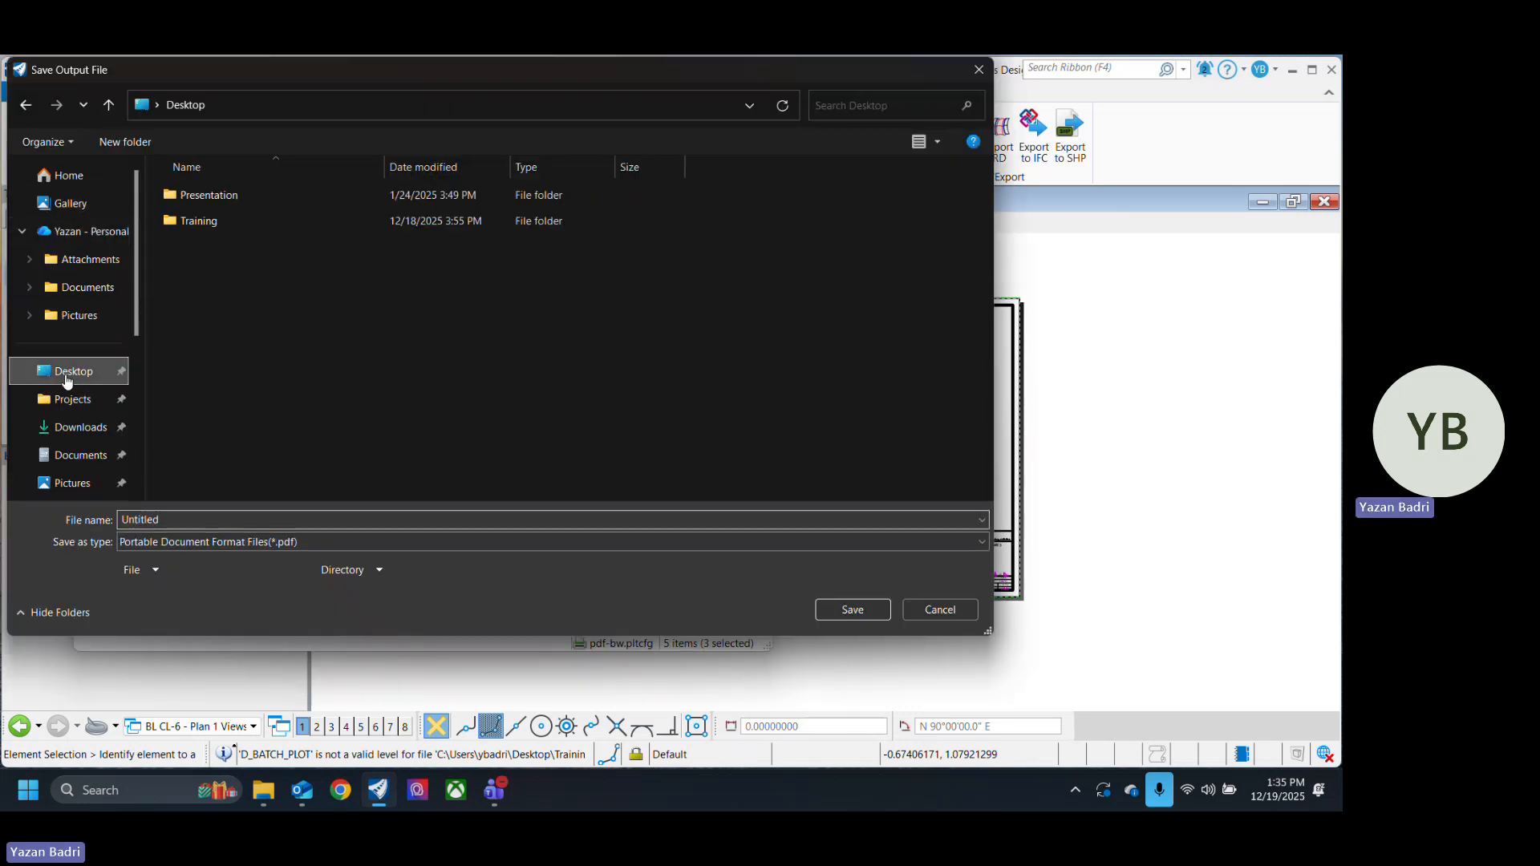
double_click(233, 222)
click(248, 249)
double_click(249, 254)
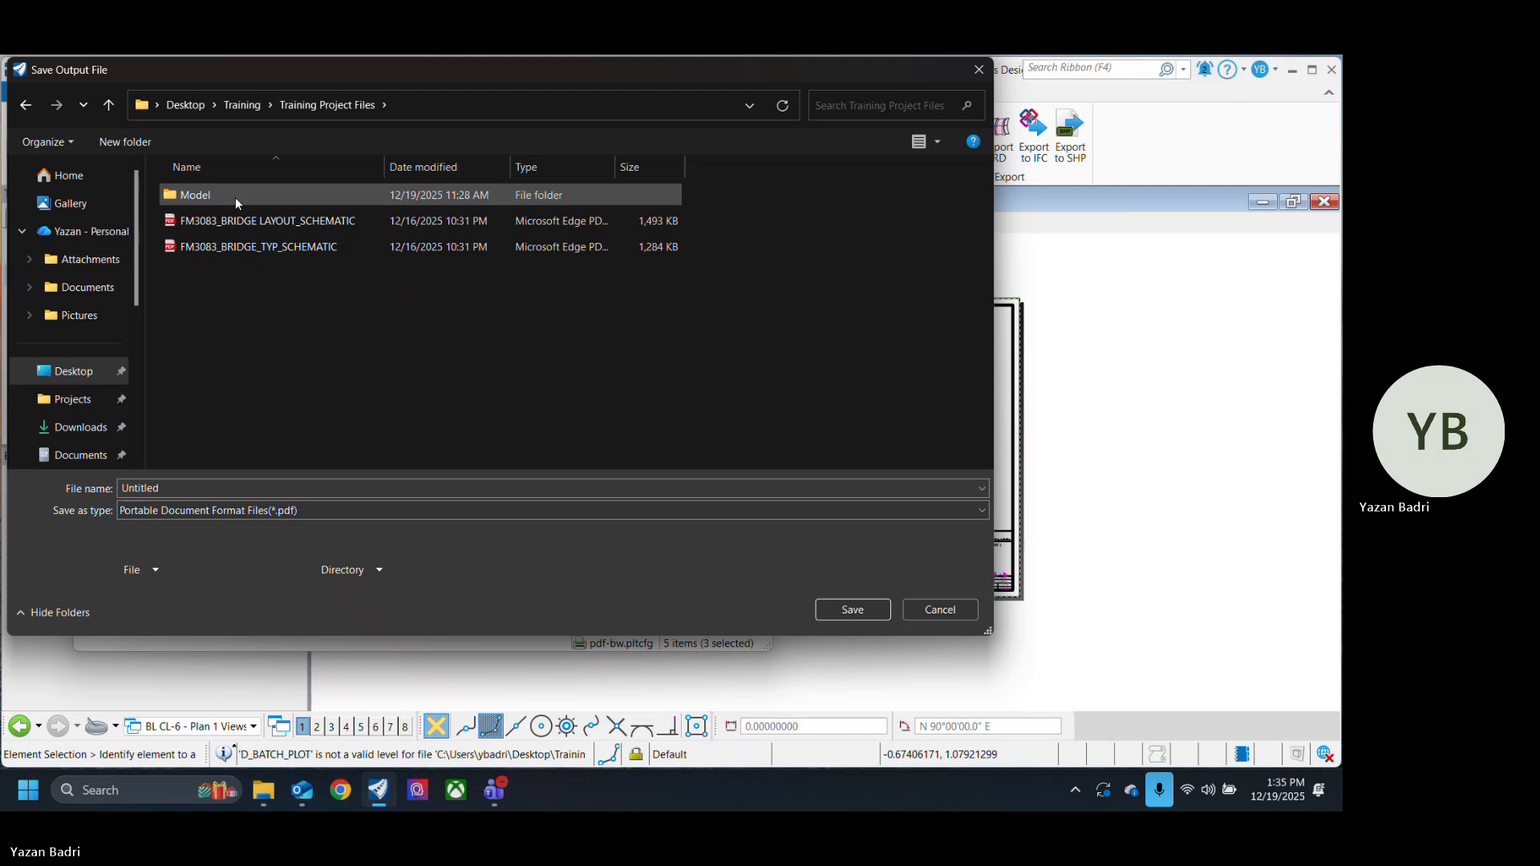
double_click(248, 197)
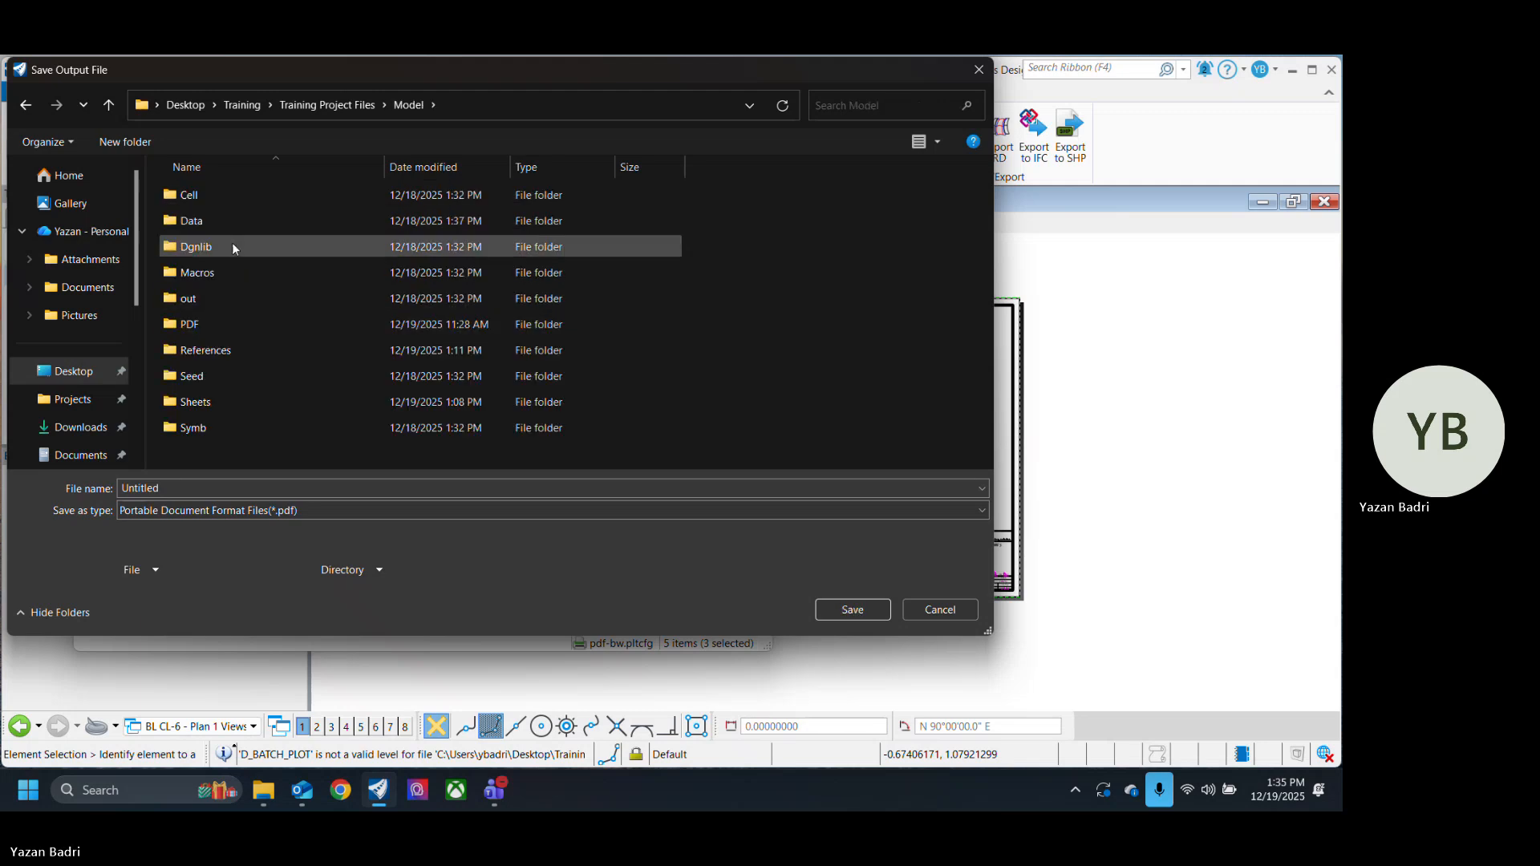
double_click(224, 328)
Step: Name the output file All Sheets, turn on Open print file after creation, and print the selected sheets
click(306, 489)
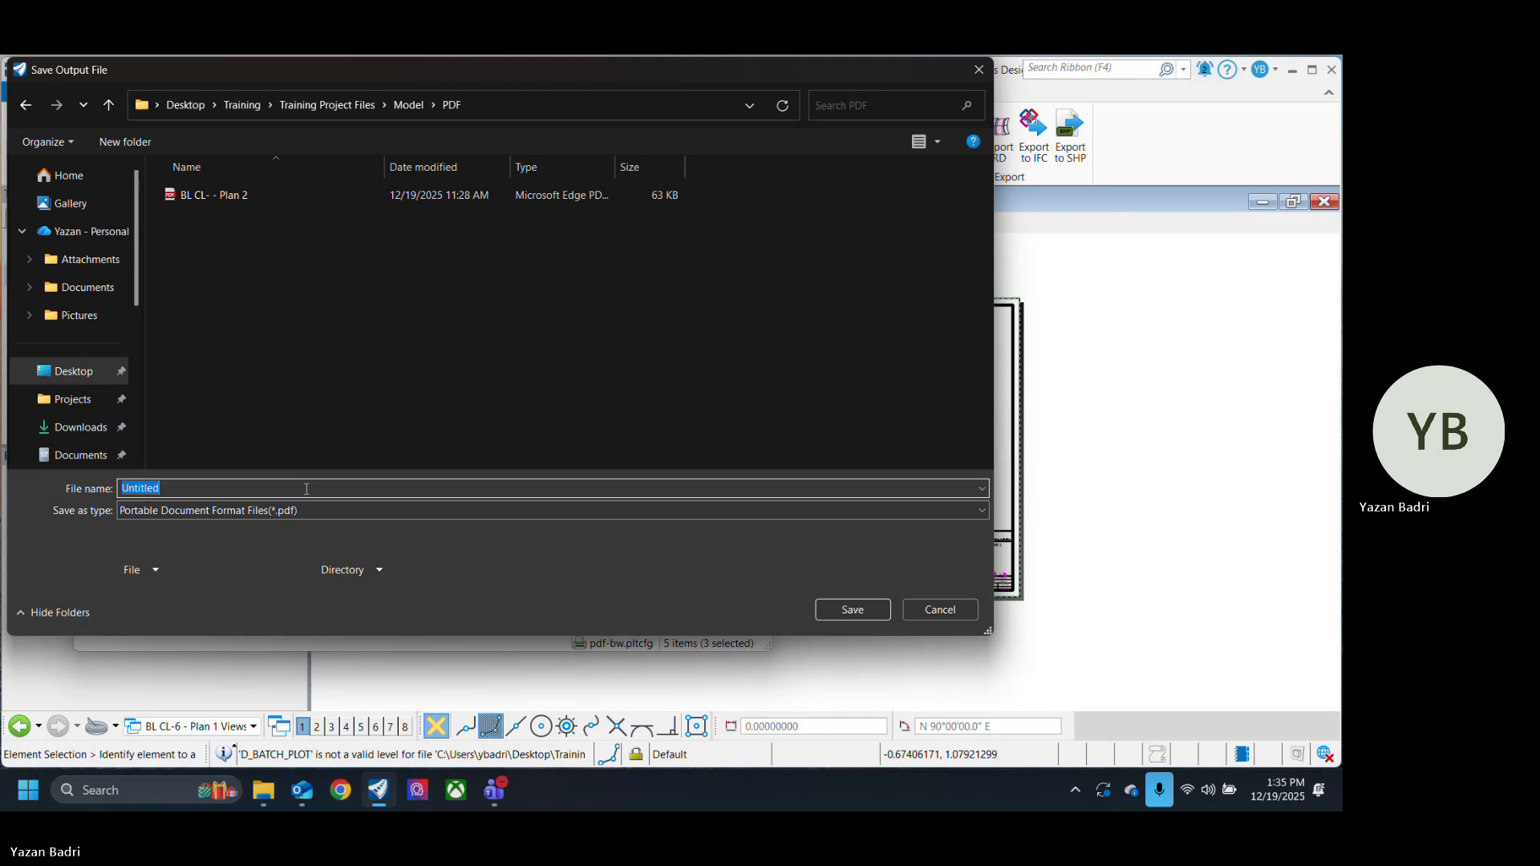
text(All Sheets)
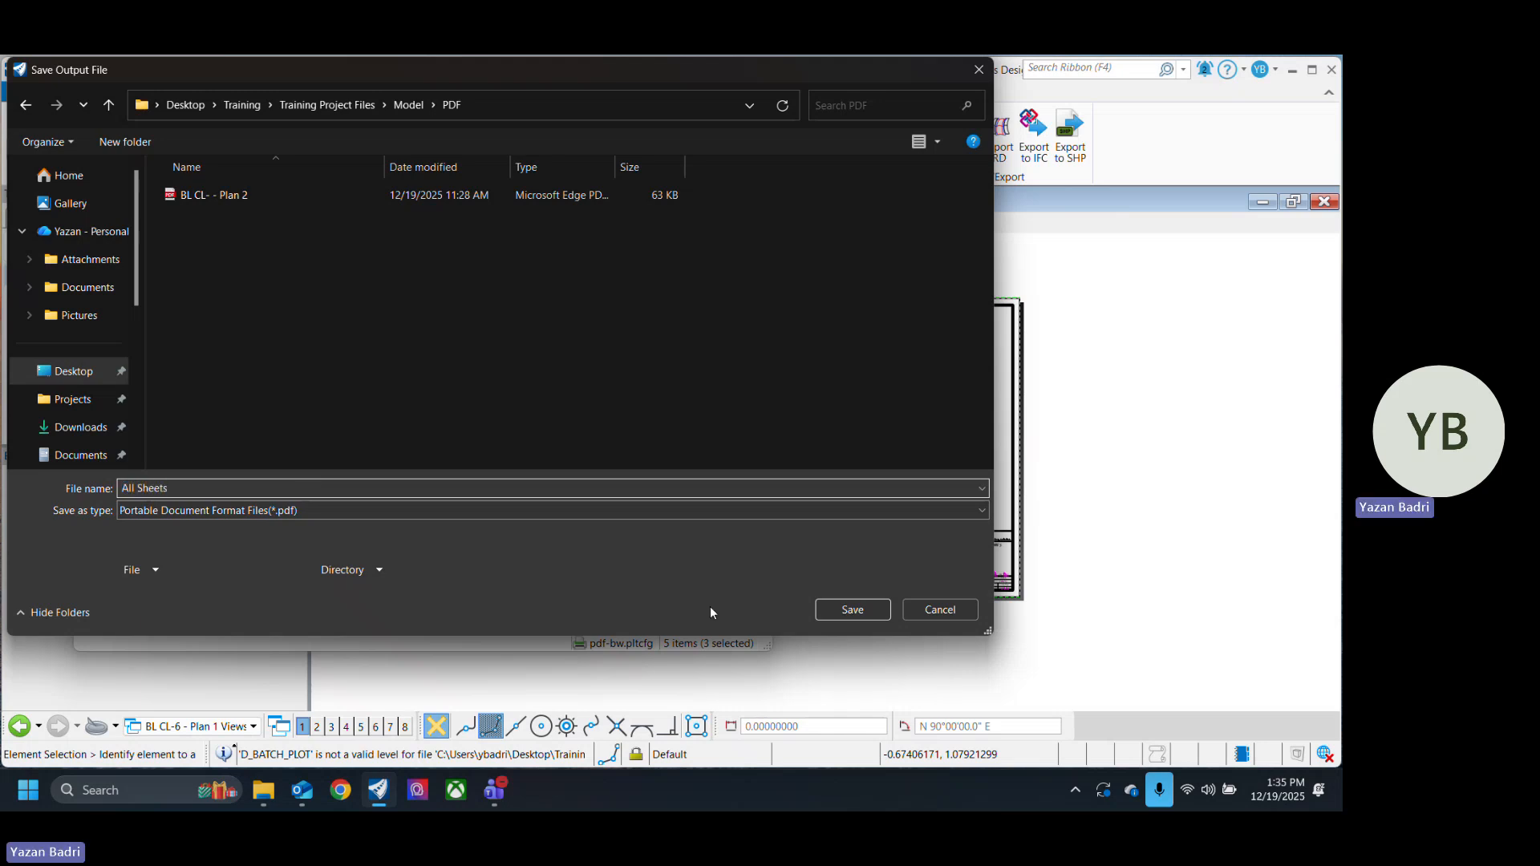
click(855, 610)
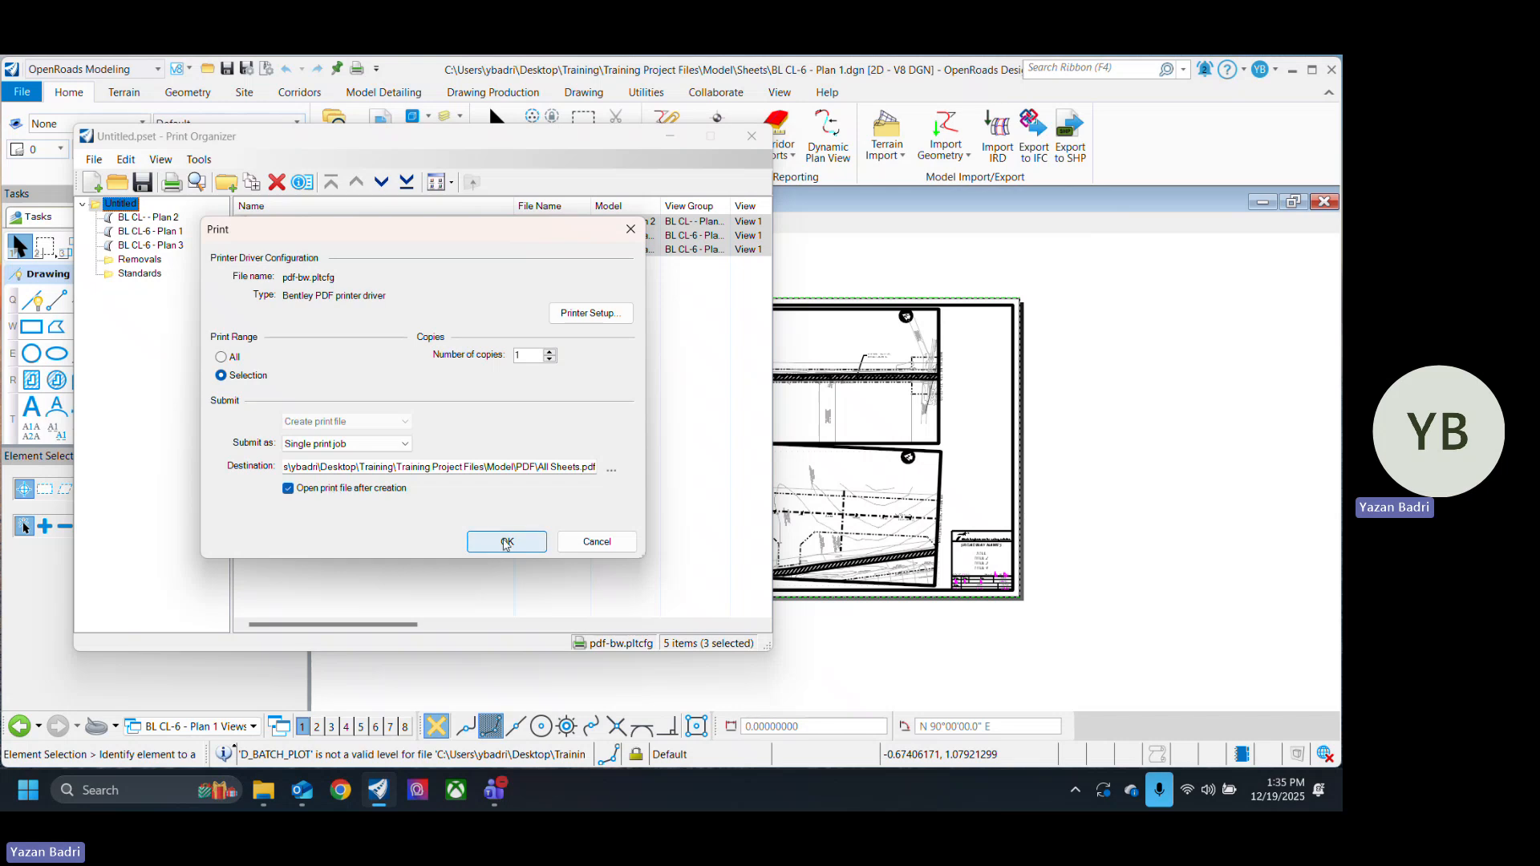
click(506, 542)
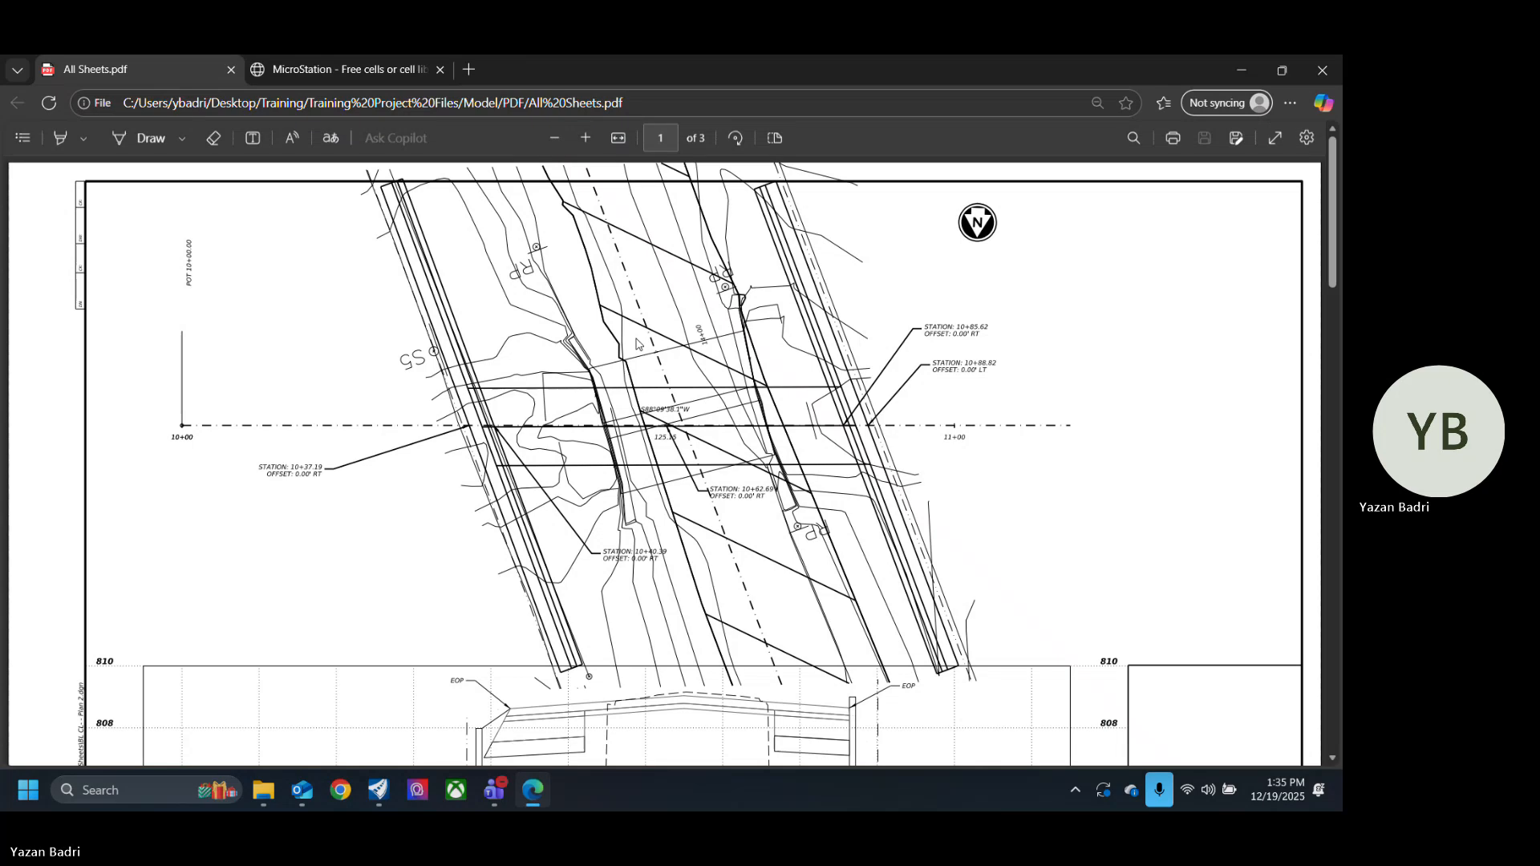
Step: Look through all three pages of the All Sheets PDF to check the printed layouts
ctrl+scroll(686, 520, down, 3)
scroll(793, 502, down, 5)
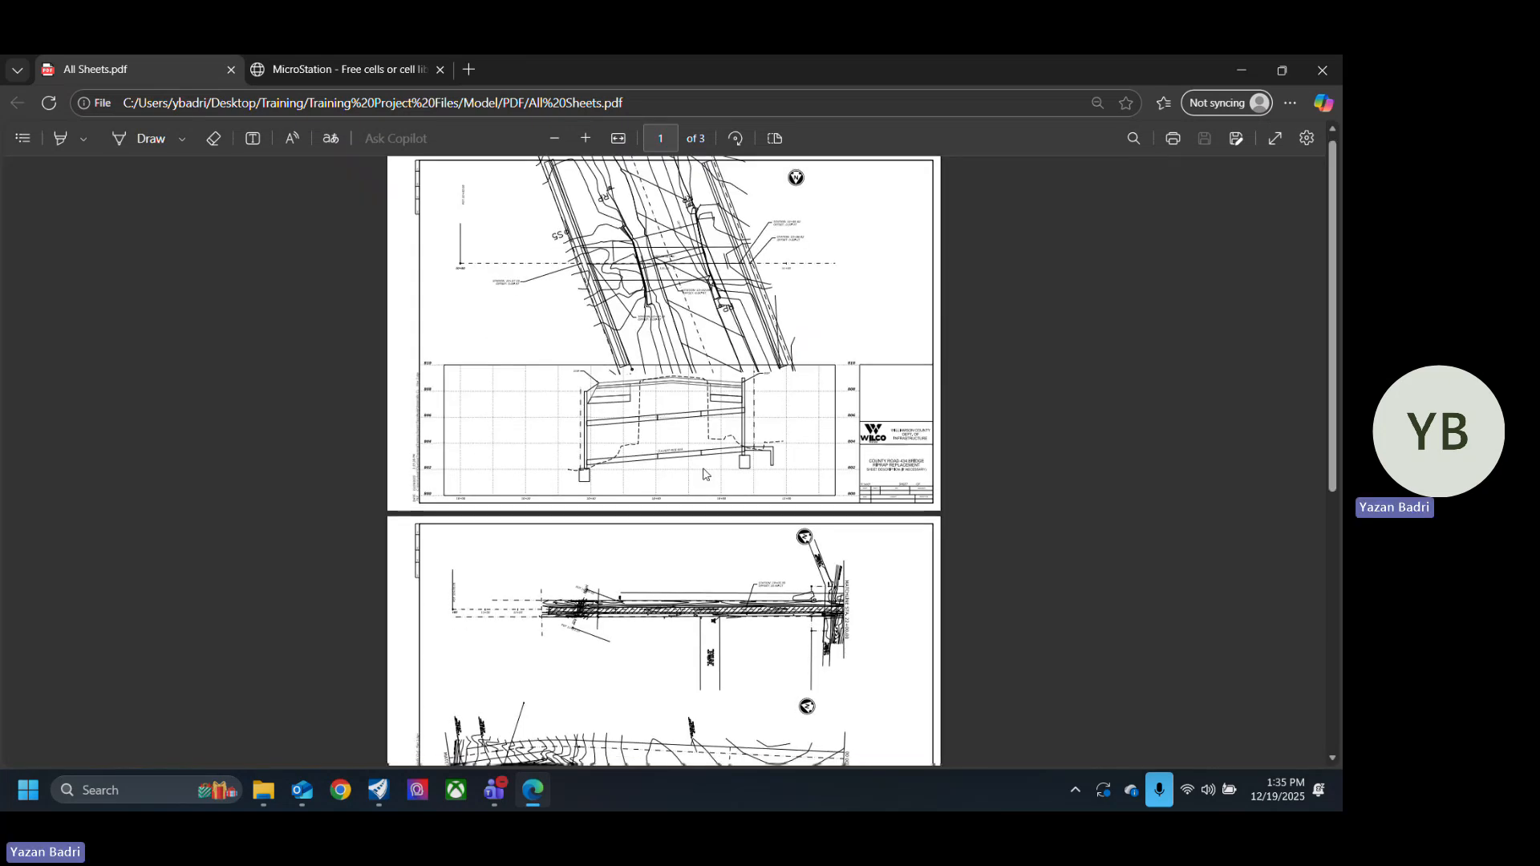
scroll(792, 502, up, 4)
ctrl+scroll(786, 513, up, 3)
ctrl+scroll(733, 520, down, 4)
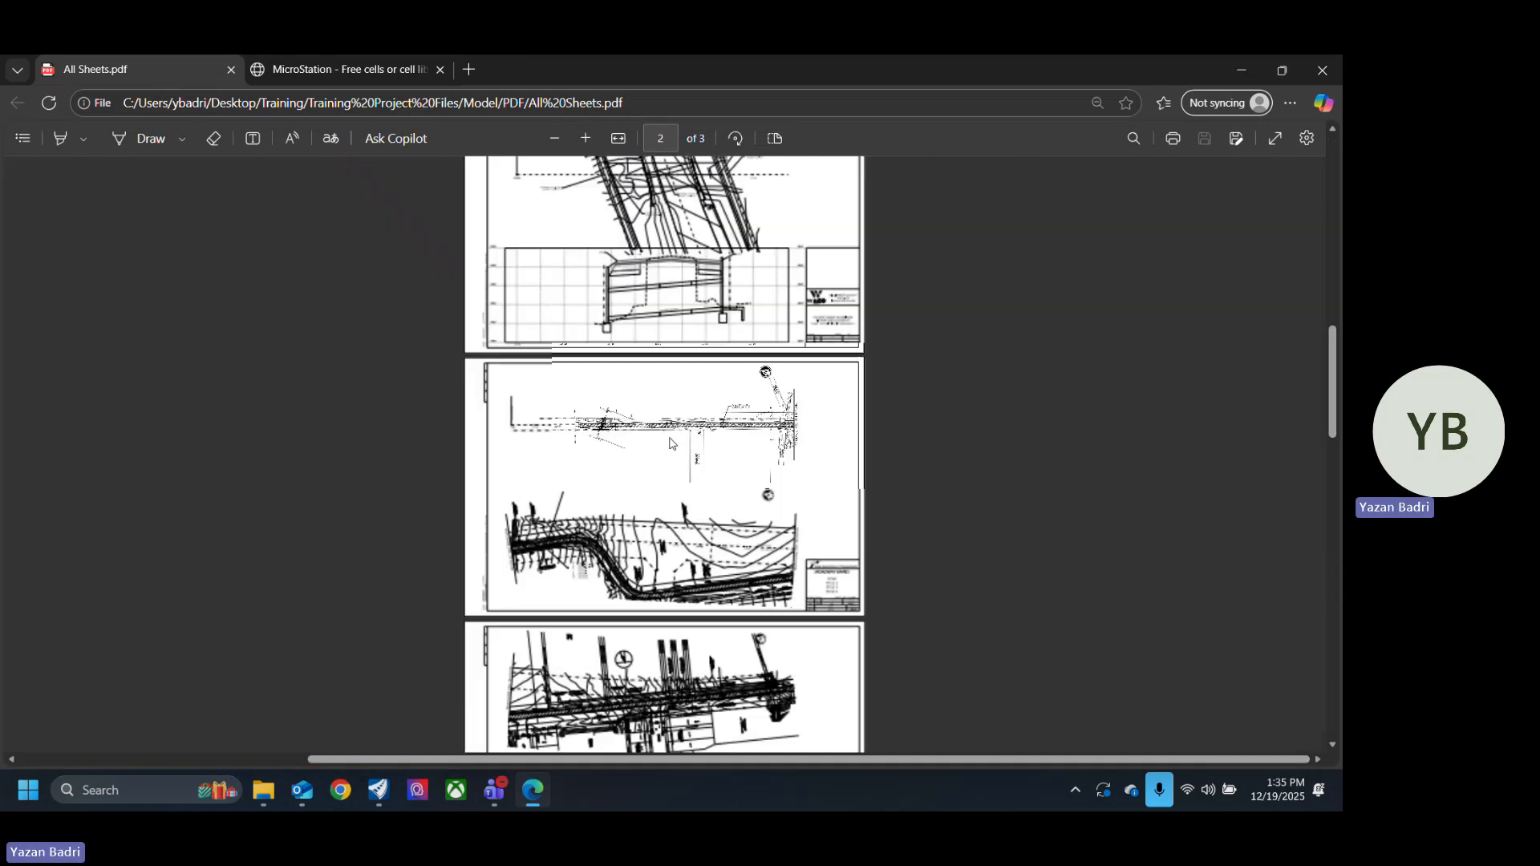
scroll(733, 520, down, 2)
ctrl+scroll(722, 529, up, 3)
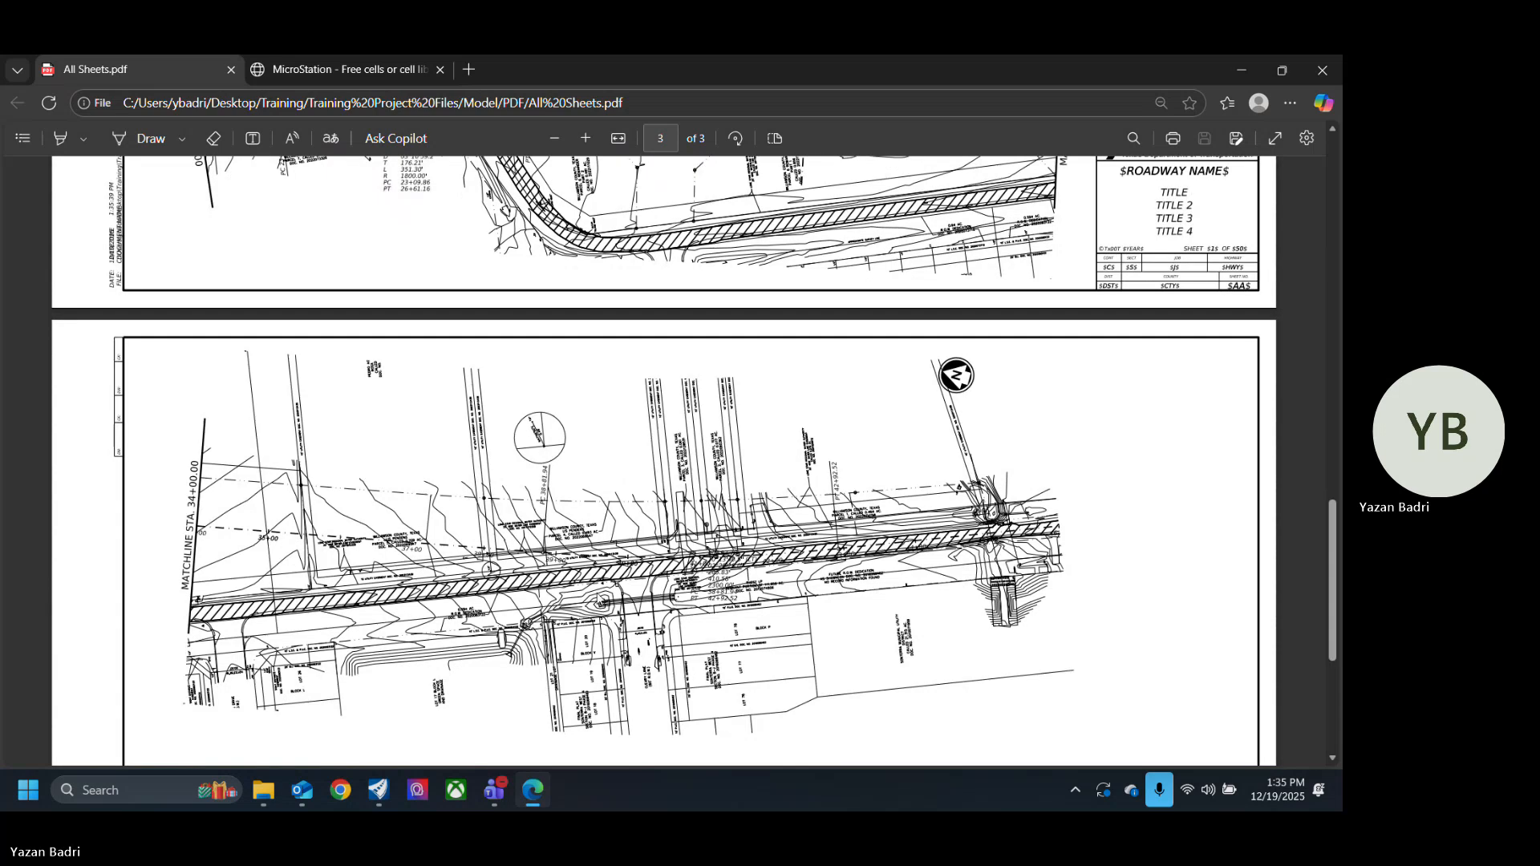
ctrl+scroll(695, 552, down, 4)
scroll(695, 553, up, 1)
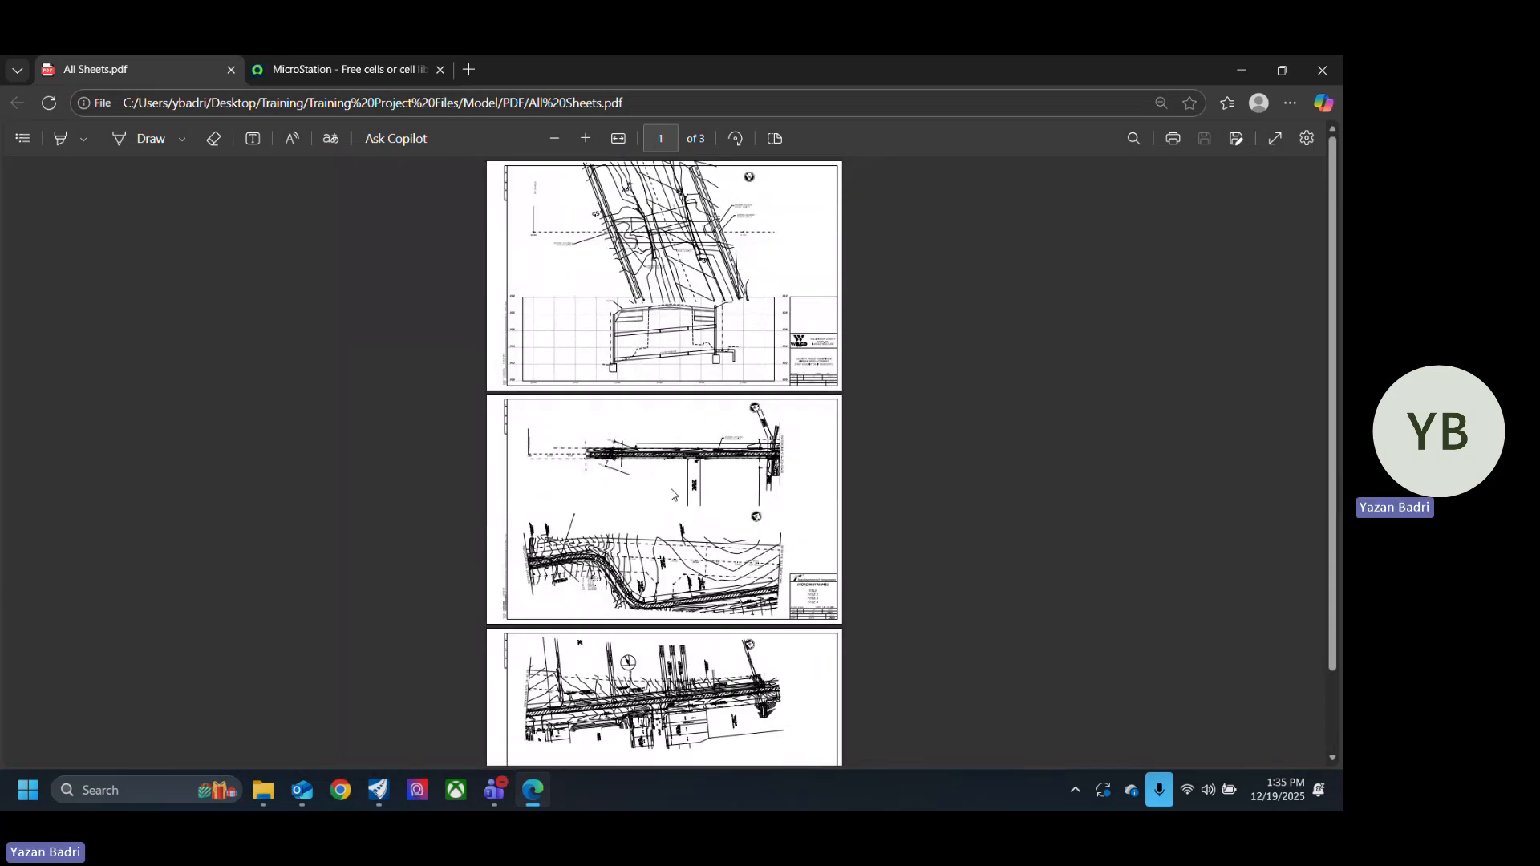
scroll(673, 495, down, 1)
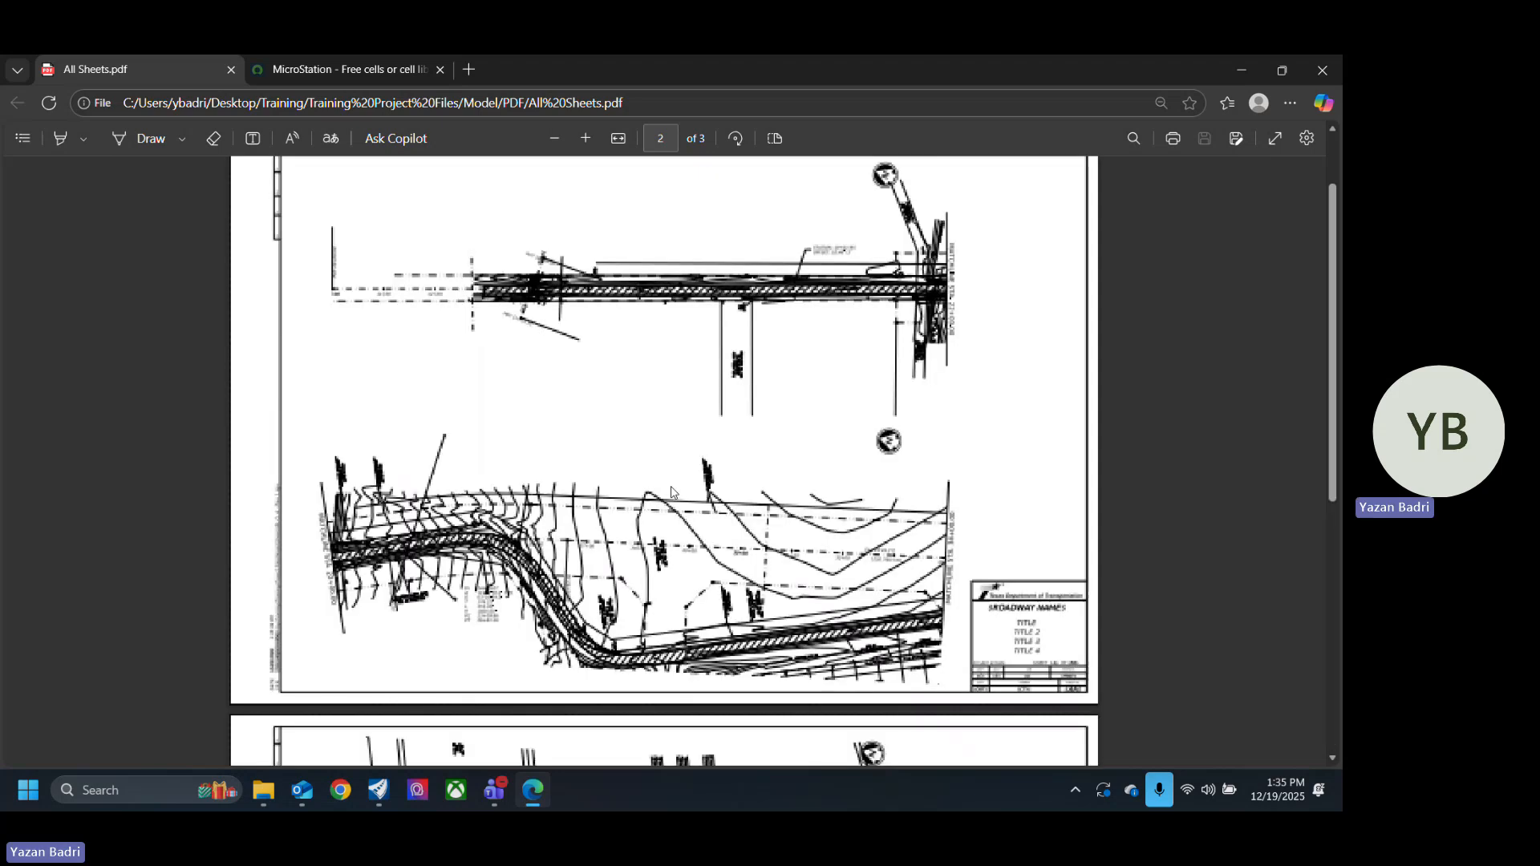
Step: Examine the roadway hatching, stationing and linework up close on pages 2 and 3, then review page 1
ctrl+scroll(693, 467, up, 4)
scroll(693, 467, up, 2)
ctrl+scroll(693, 467, up, 2)
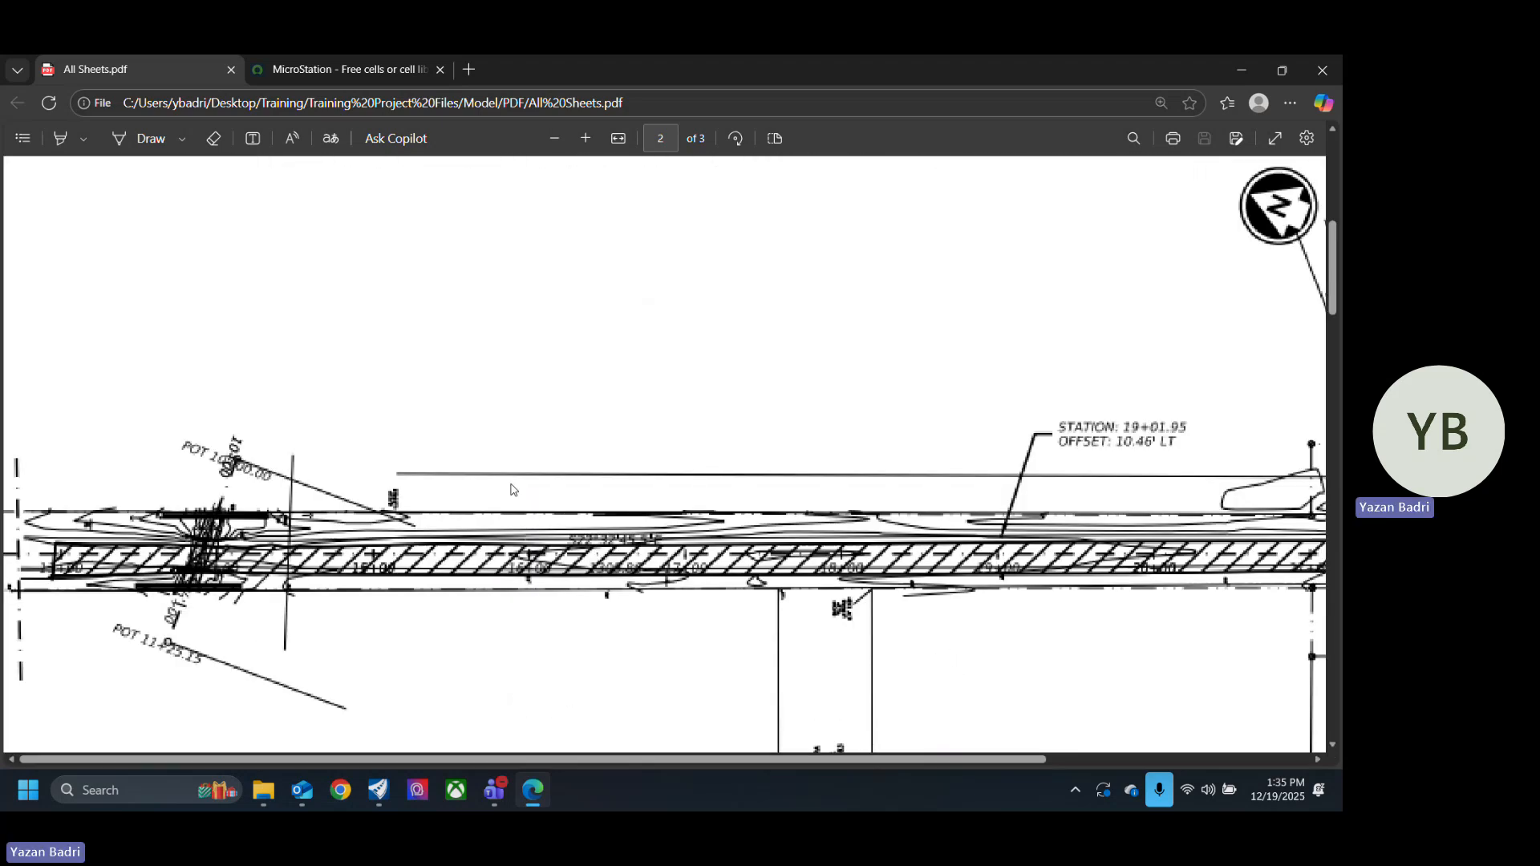
ctrl+scroll(694, 467, down, 6)
scroll(693, 467, down, 3)
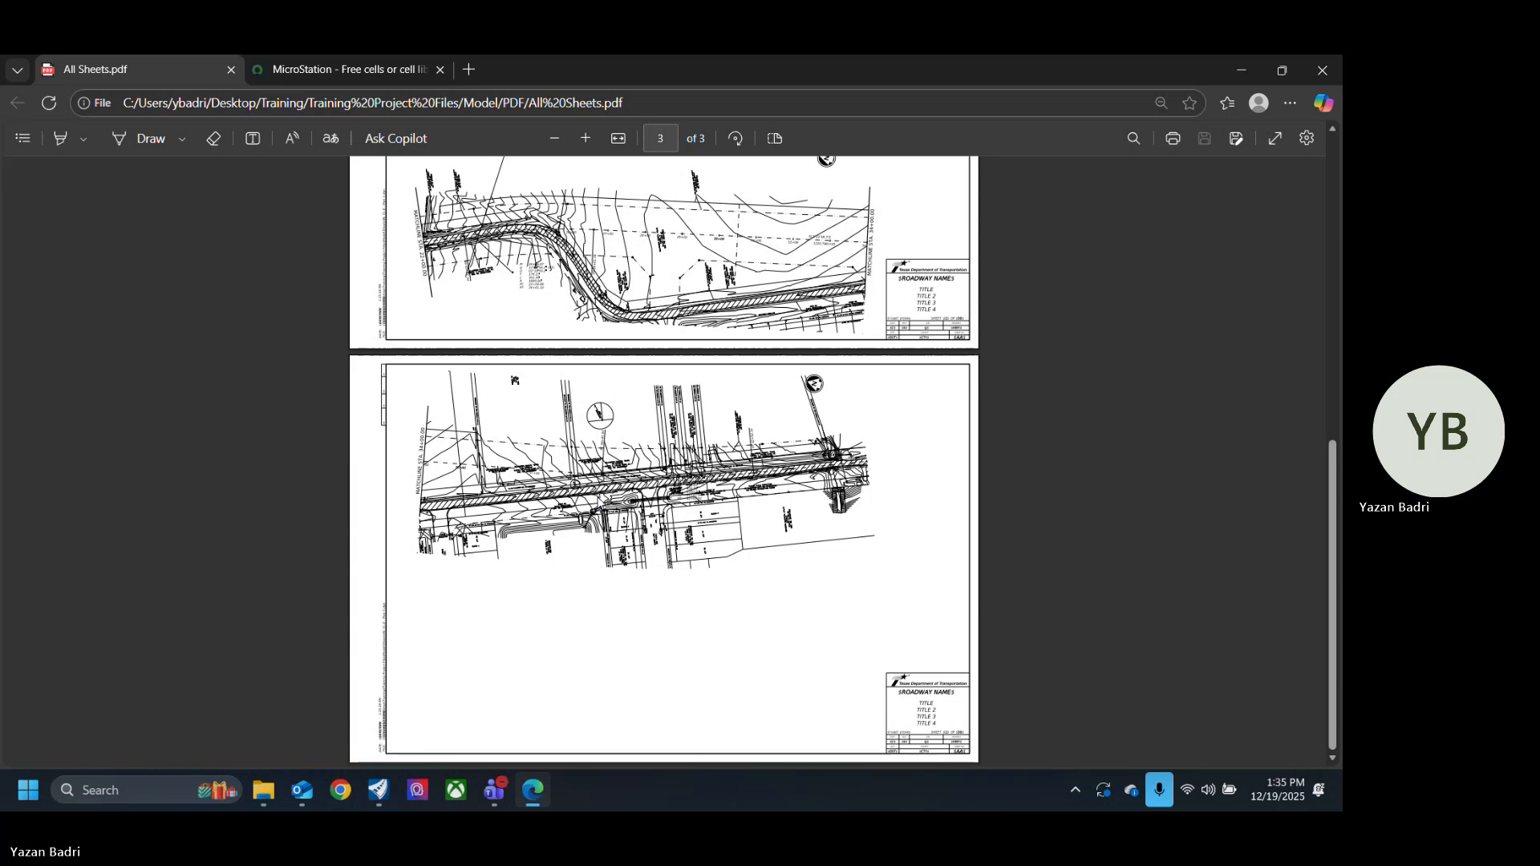
ctrl+scroll(562, 583, up, 9)
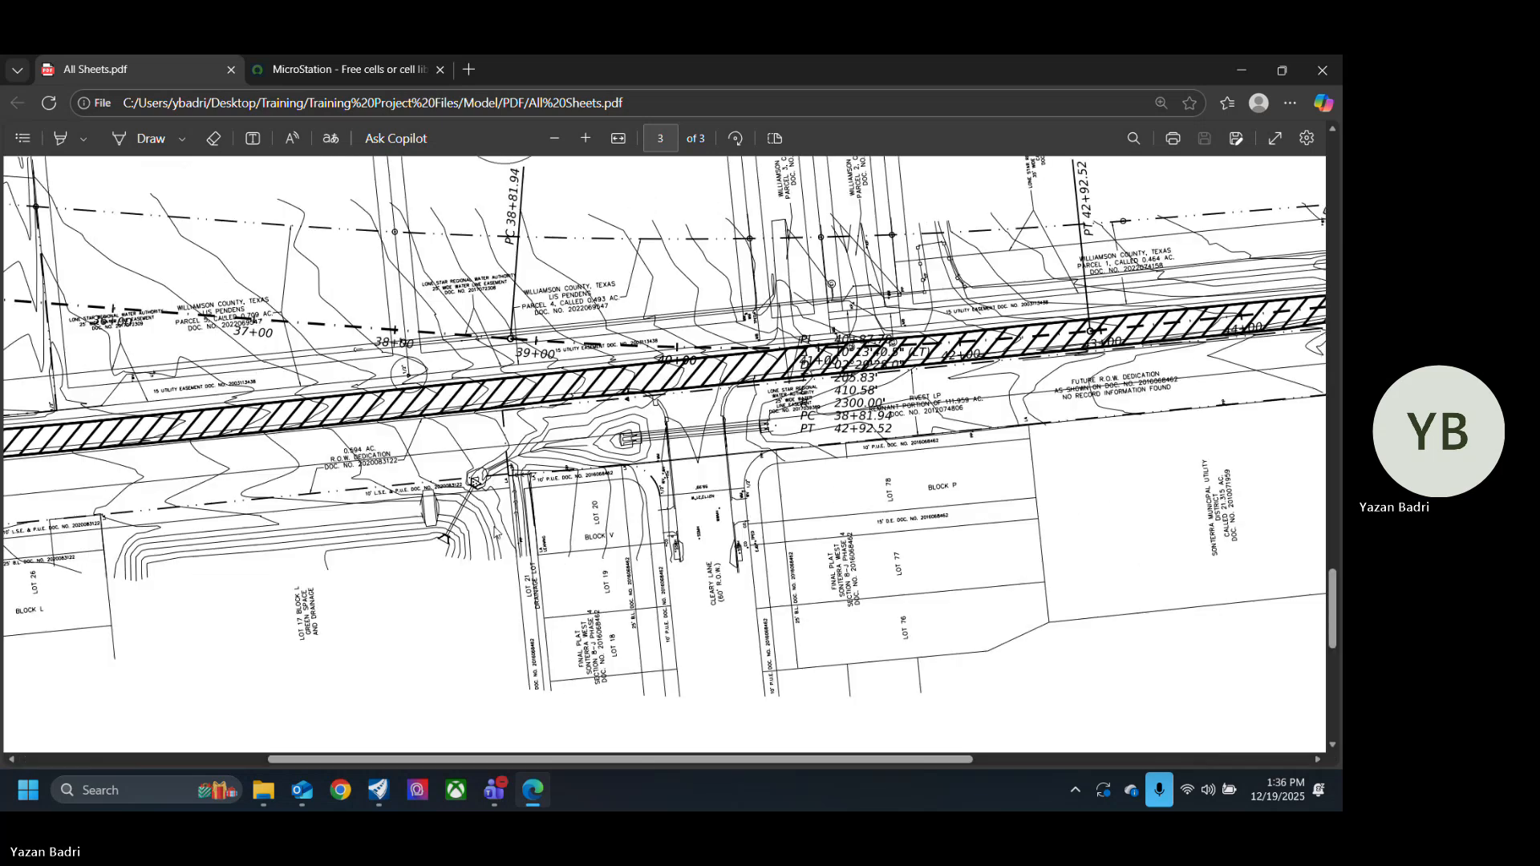
ctrl+scroll(652, 529, down, 8)
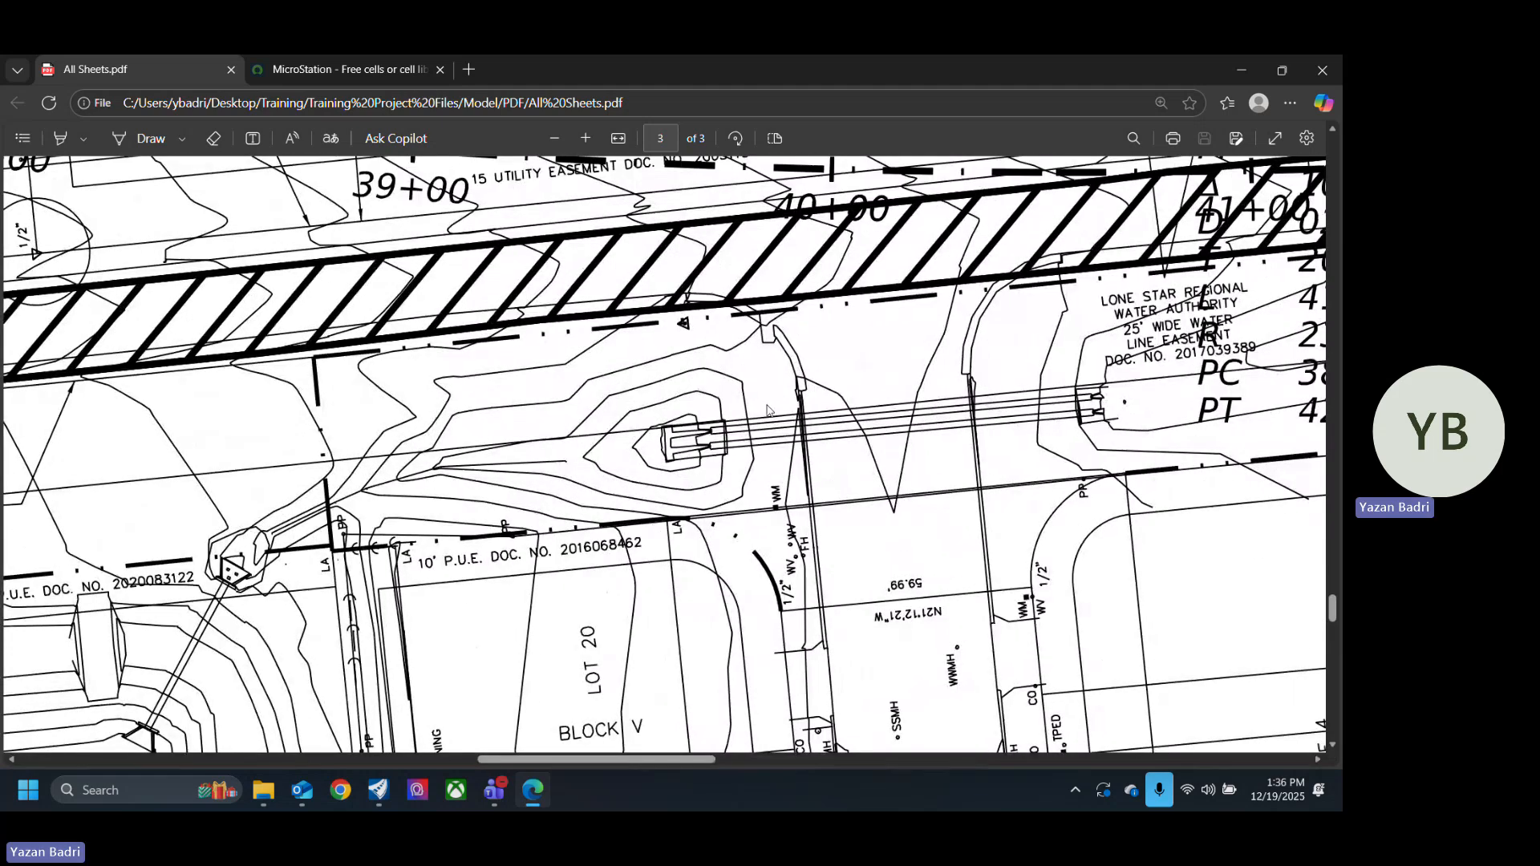
scroll(646, 566, up, 1)
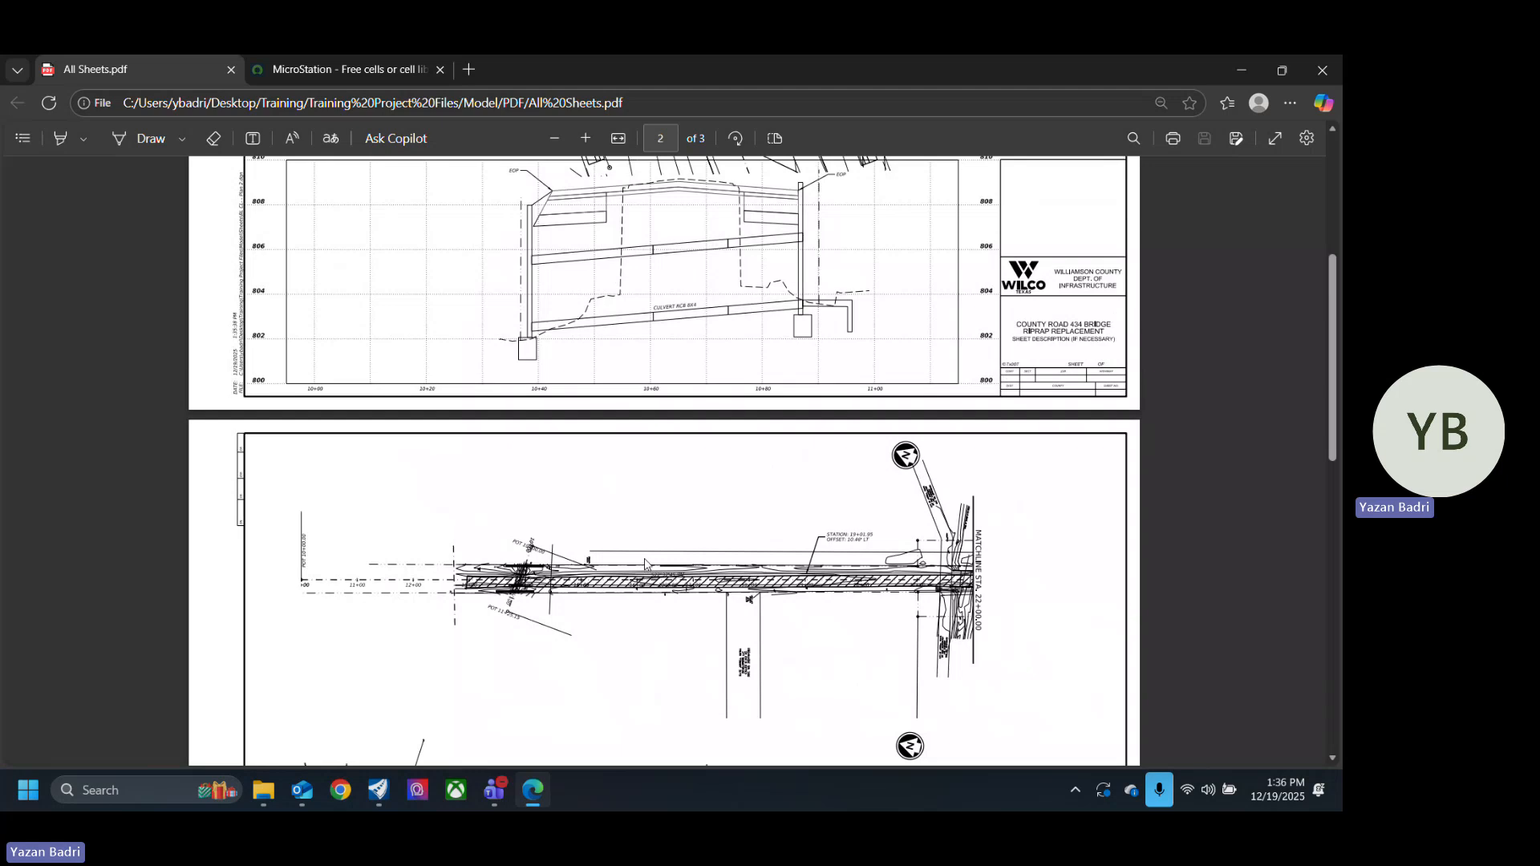
ctrl+scroll(644, 564, up, 4)
ctrl+scroll(646, 546, down, 5)
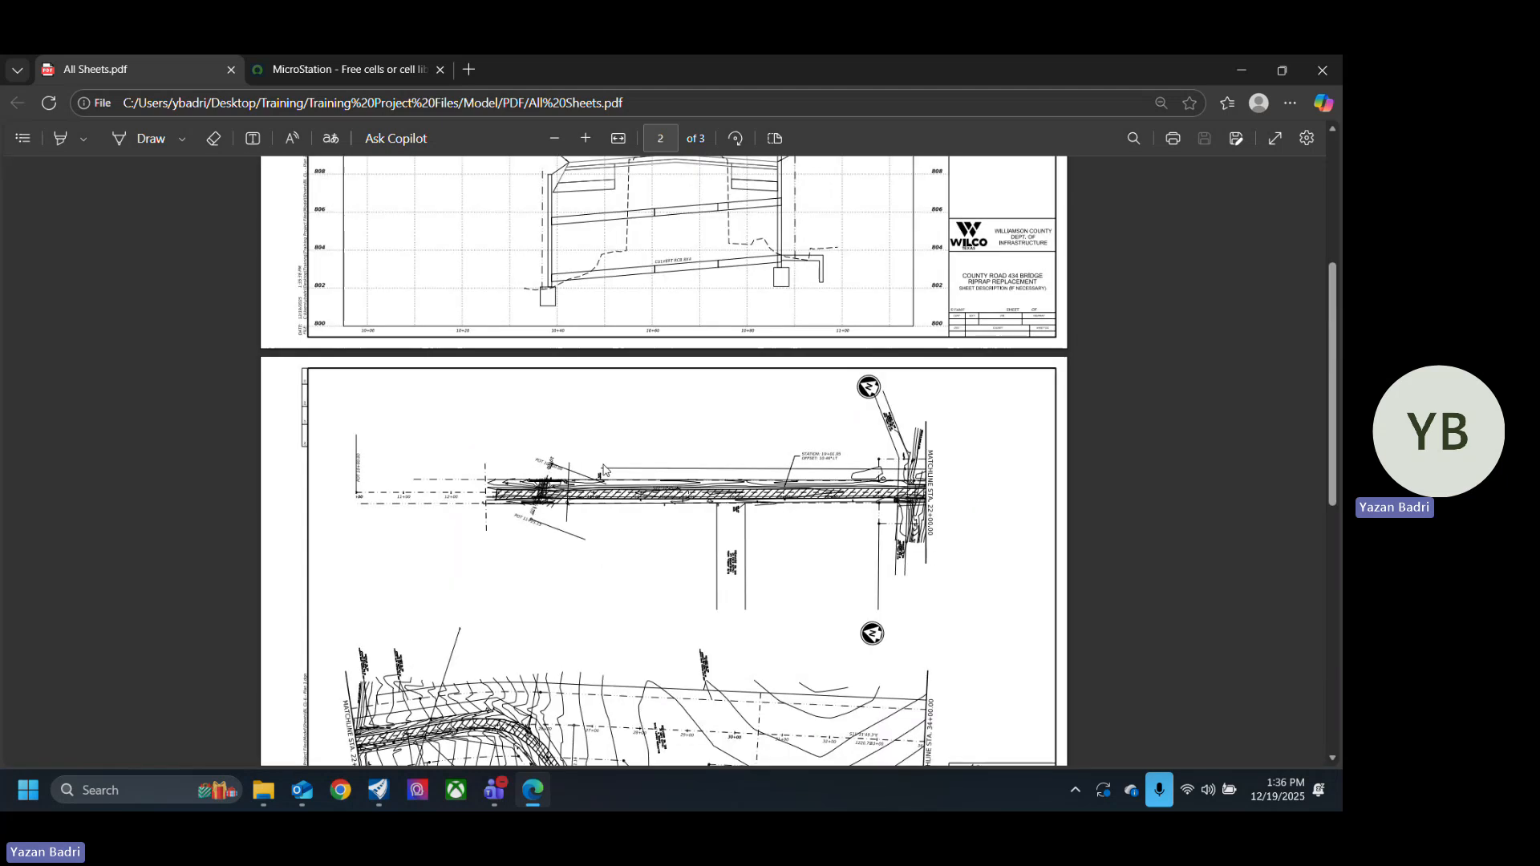
scroll(656, 478, up, 4)
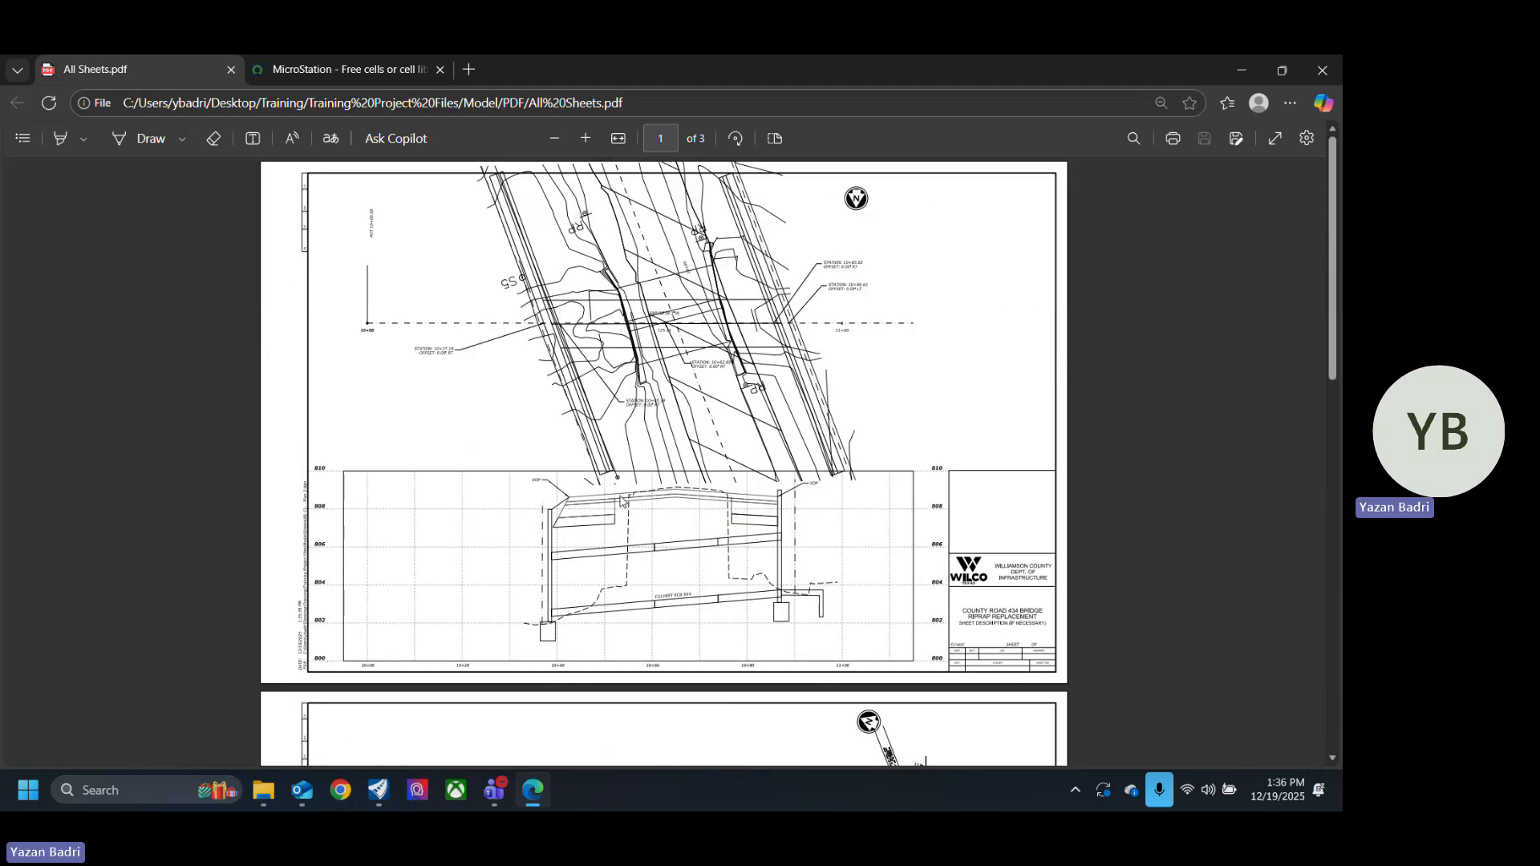
Step: Close the PDF and Print Organizer without saving the Untitled print set
click(1323, 70)
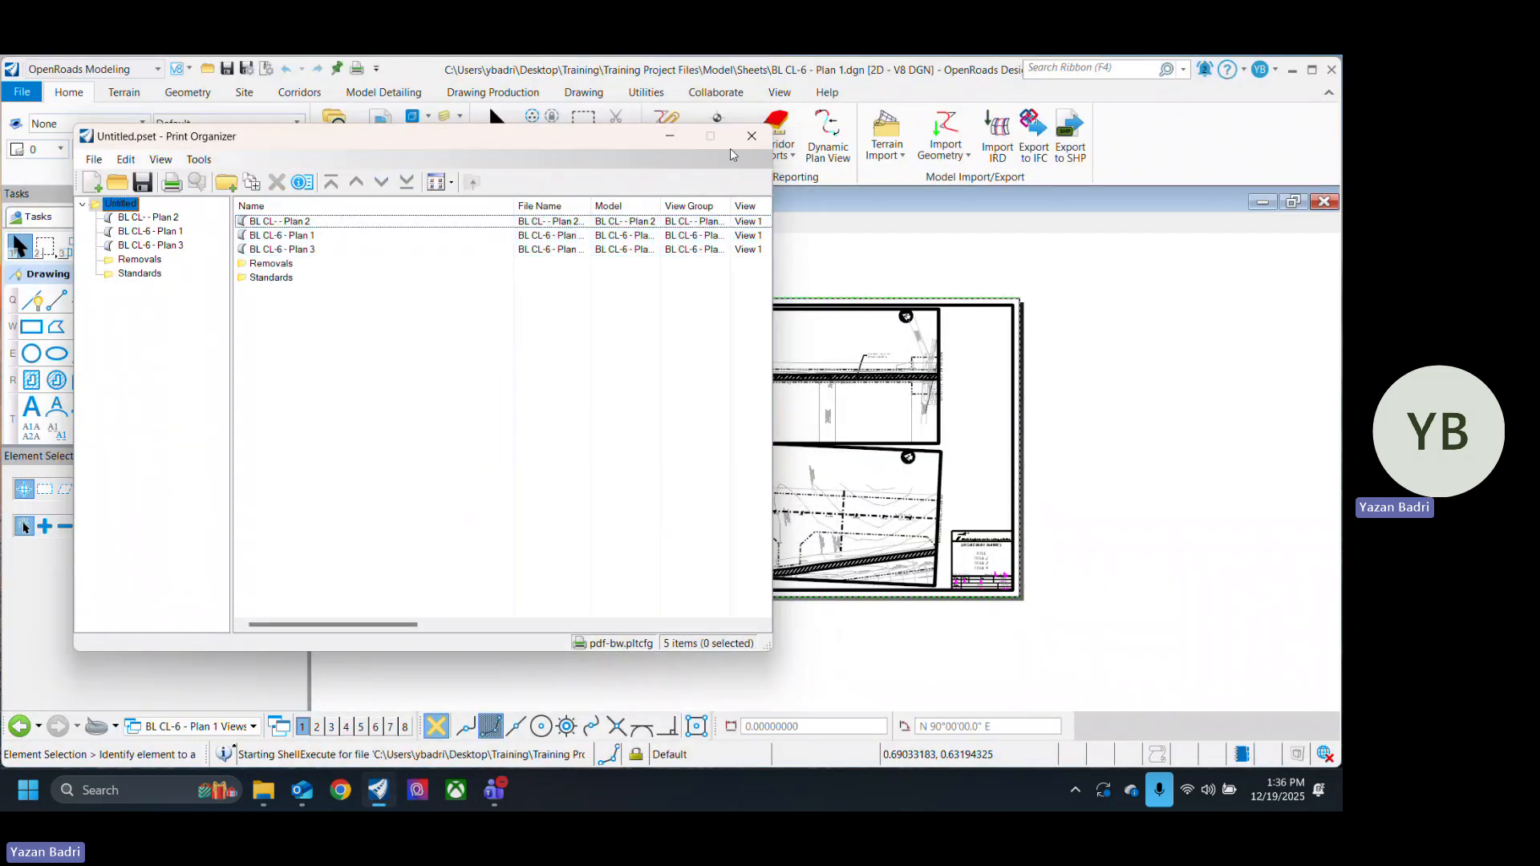
click(751, 136)
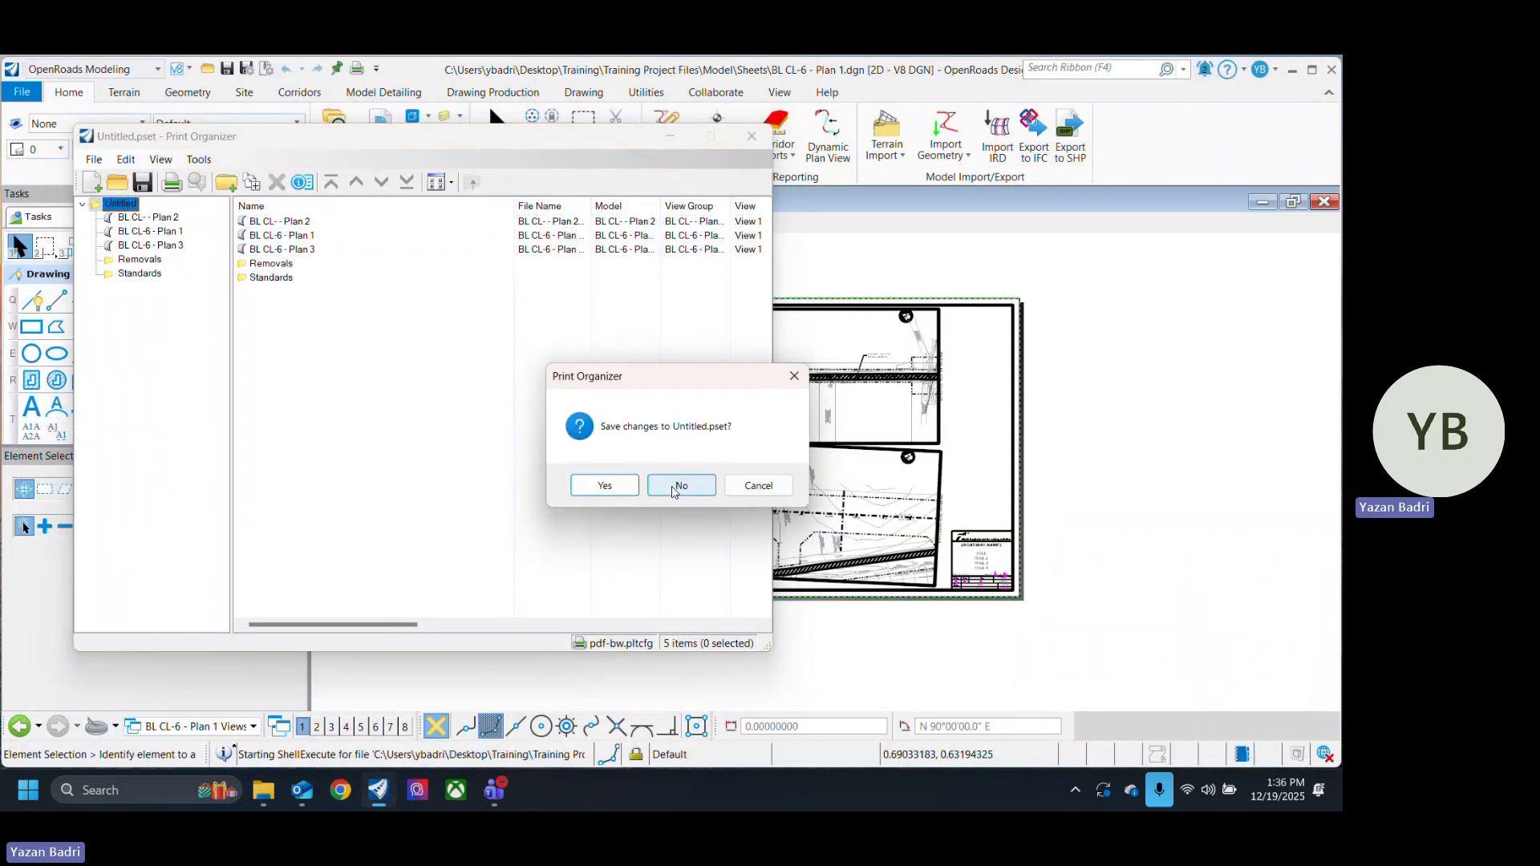
click(758, 485)
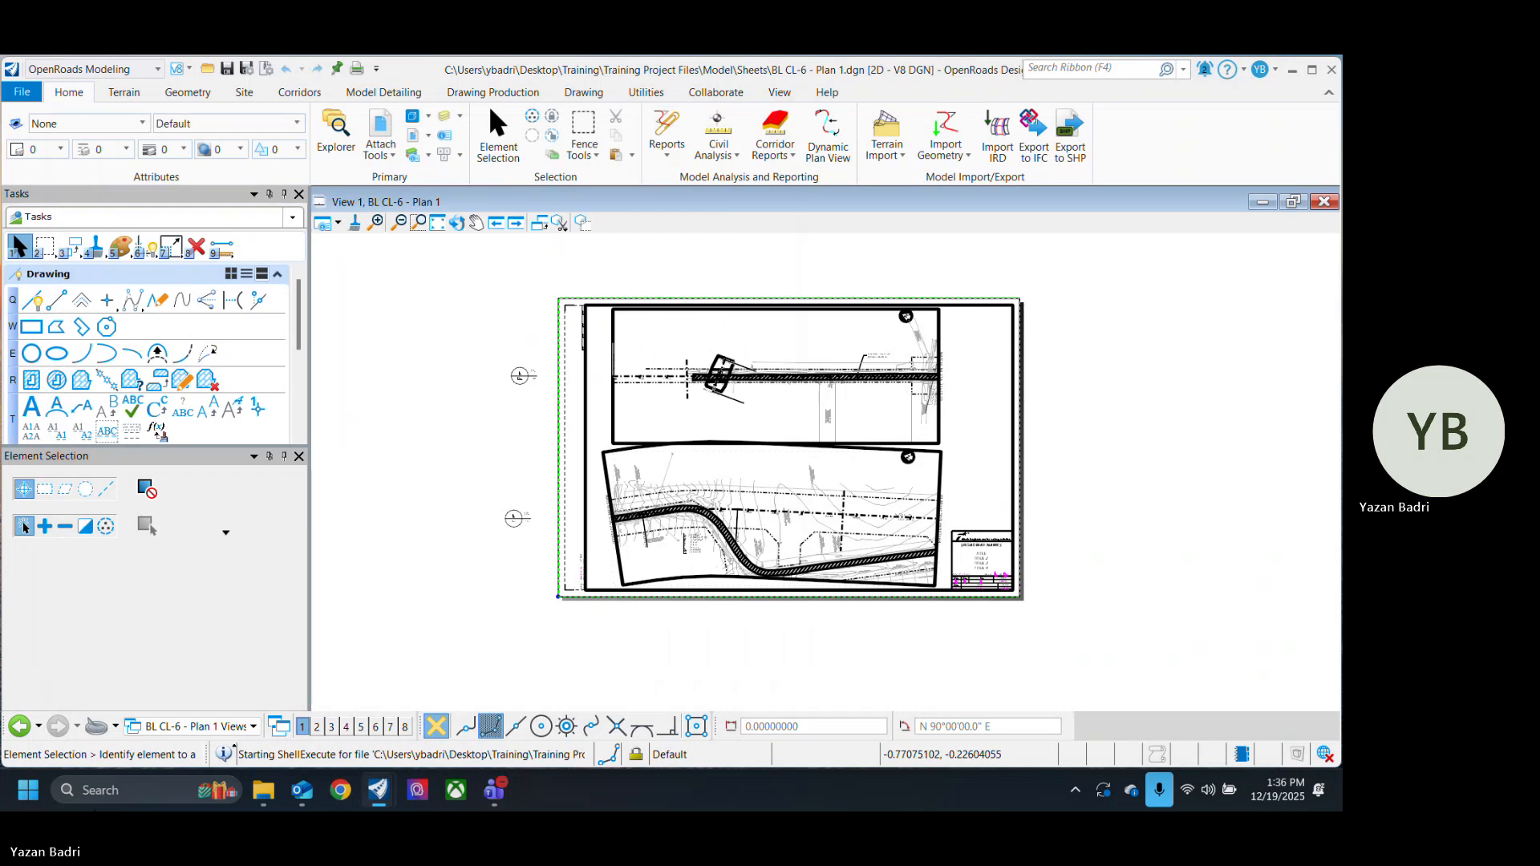
Step: Return to Container.dgn and list the levels of the CR 332 JARRELL ROUTE TOPO reference in Level Manager
click(38, 727)
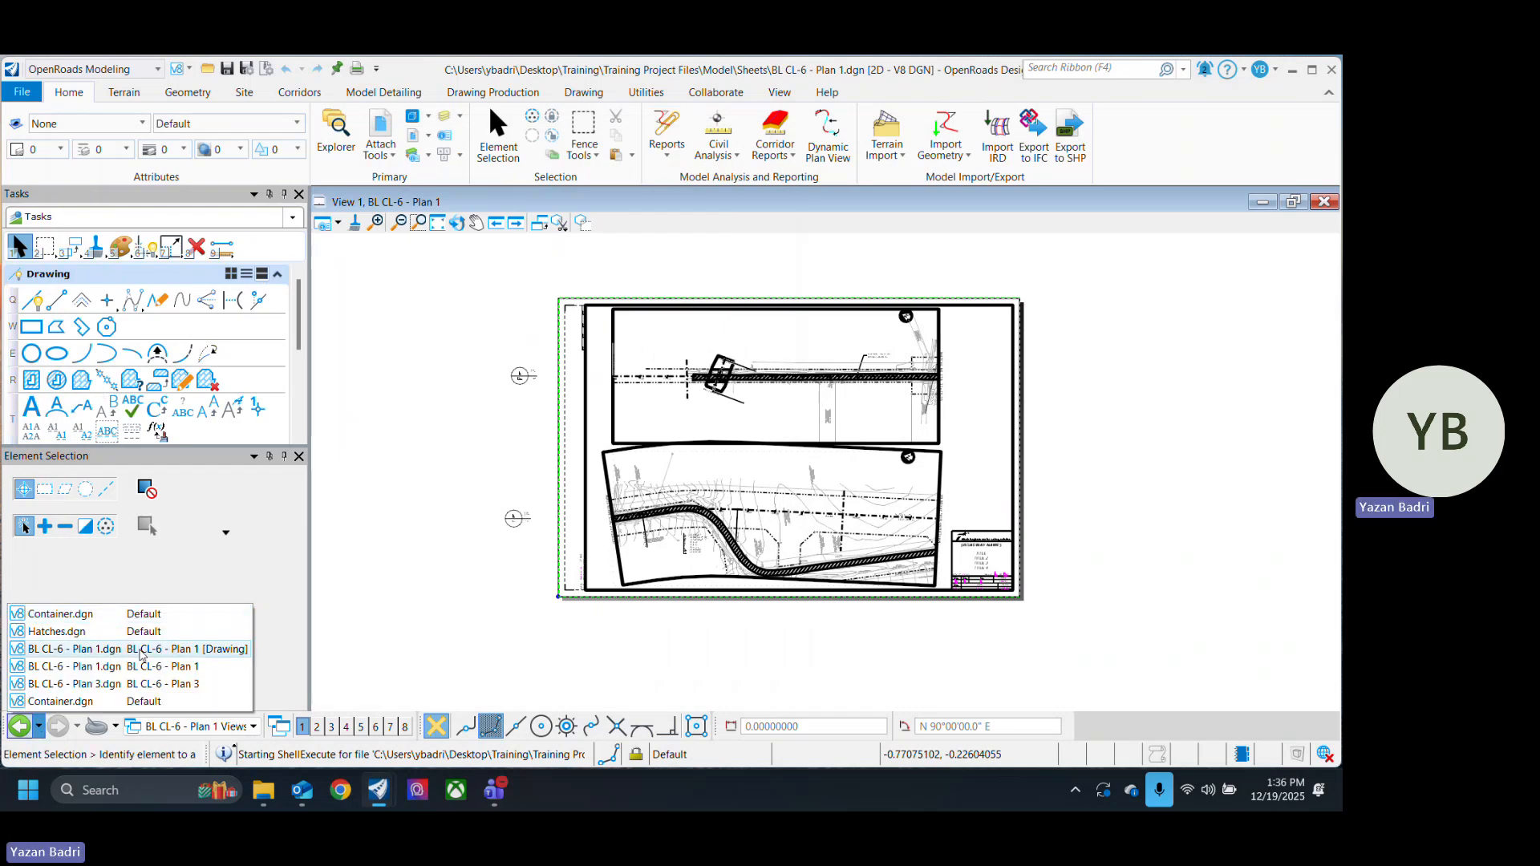
click(60, 614)
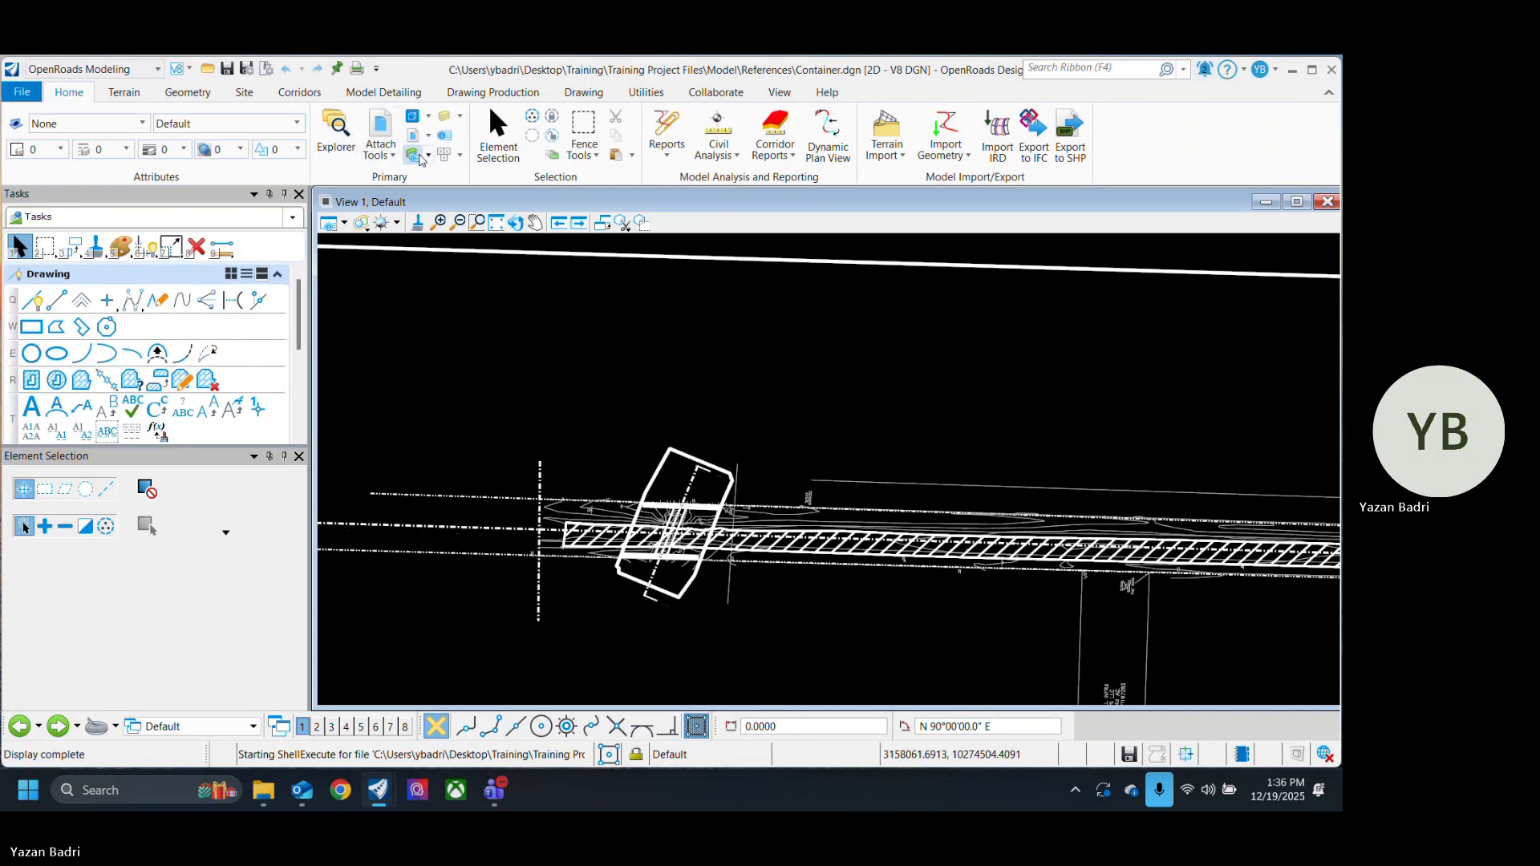
click(431, 152)
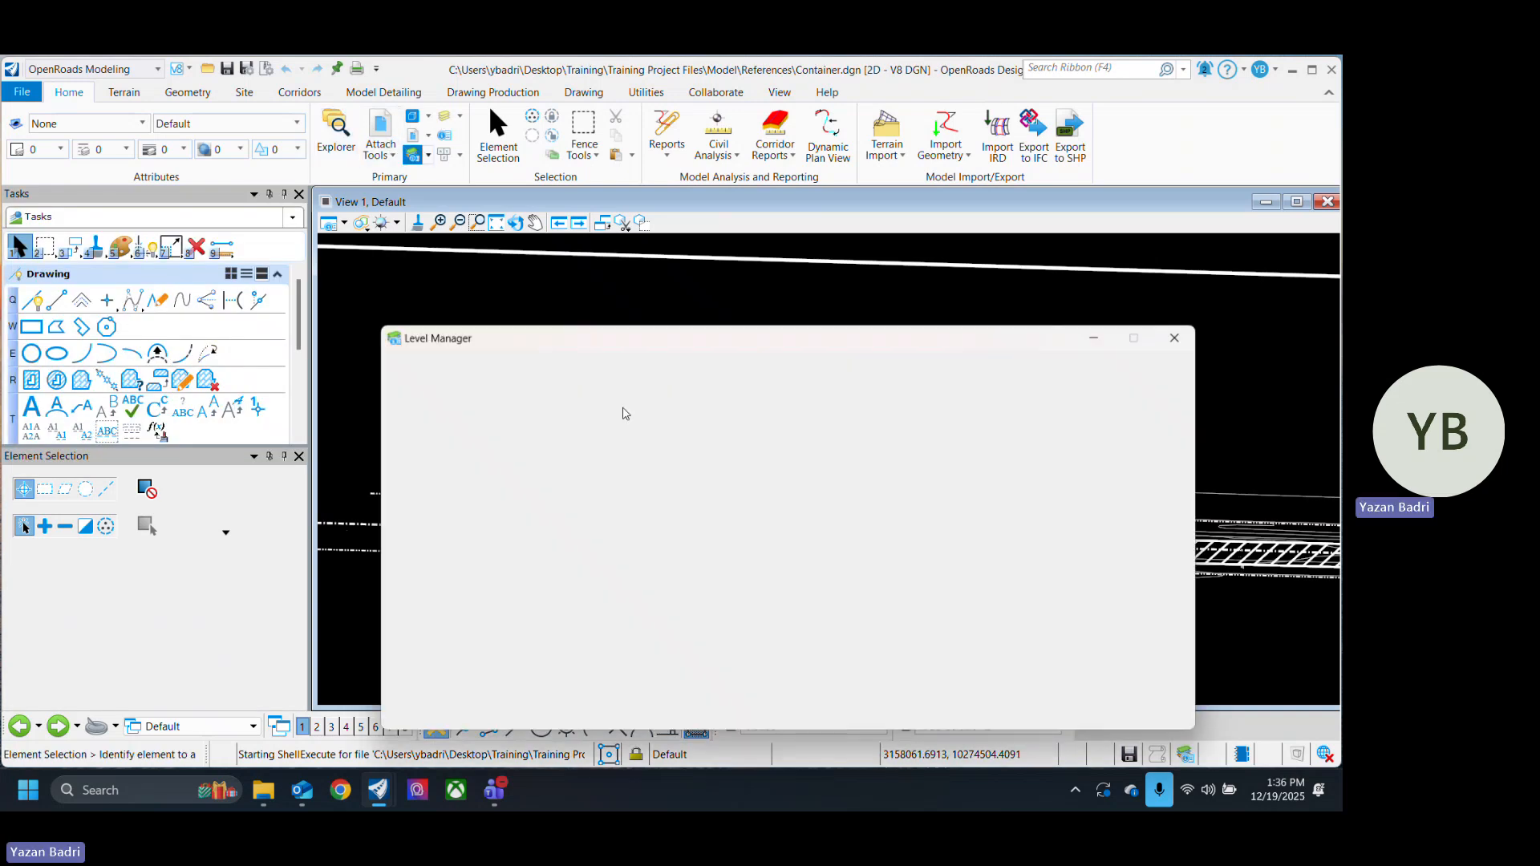
click(530, 433)
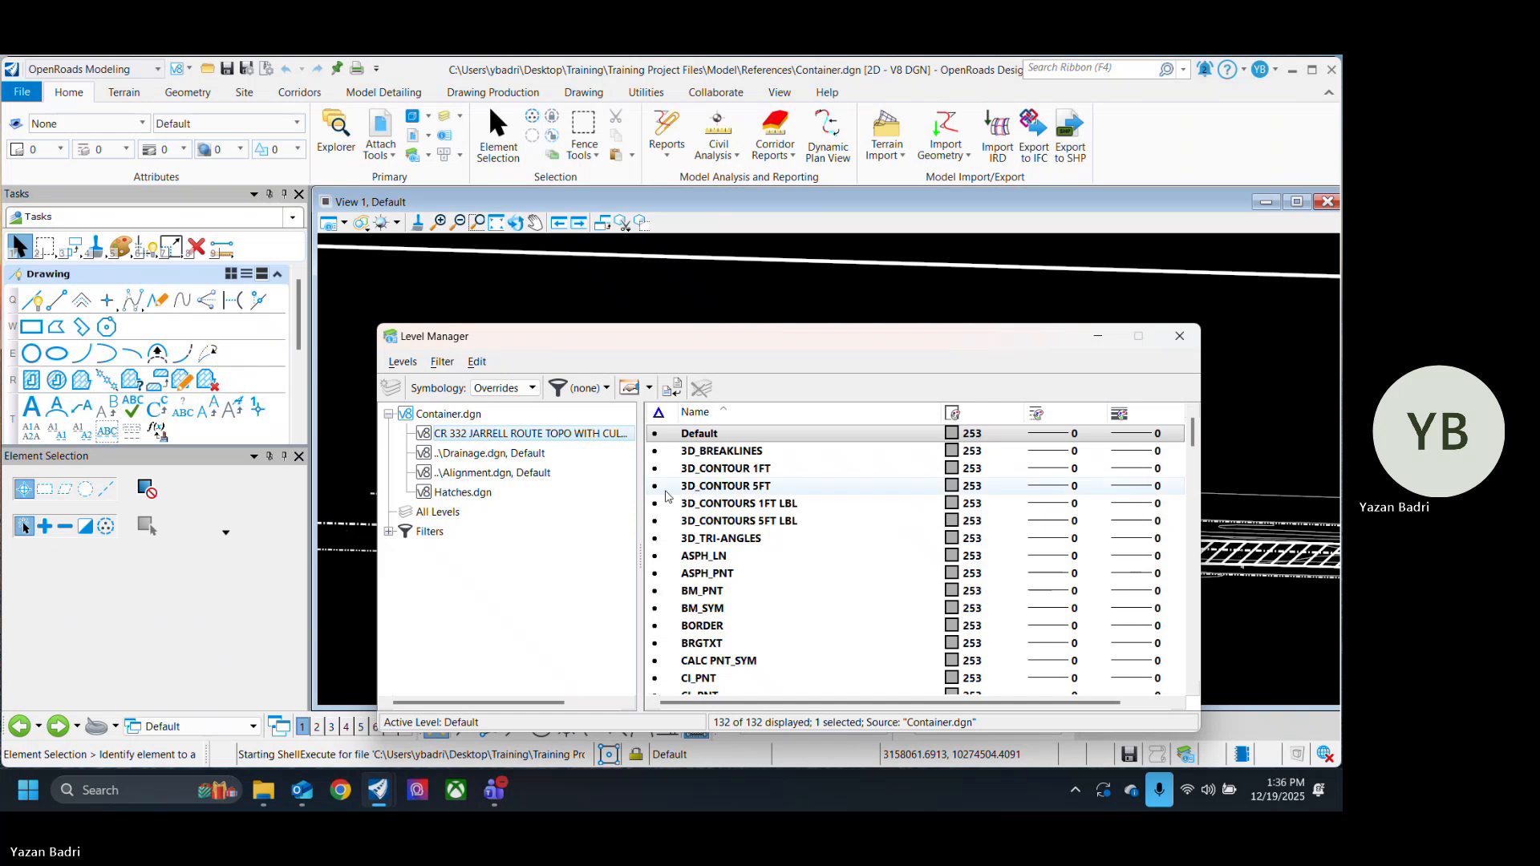
Step: Override the color of all the topo reference's levels to 112 and save the file
key(ctrl+a)
click(954, 435)
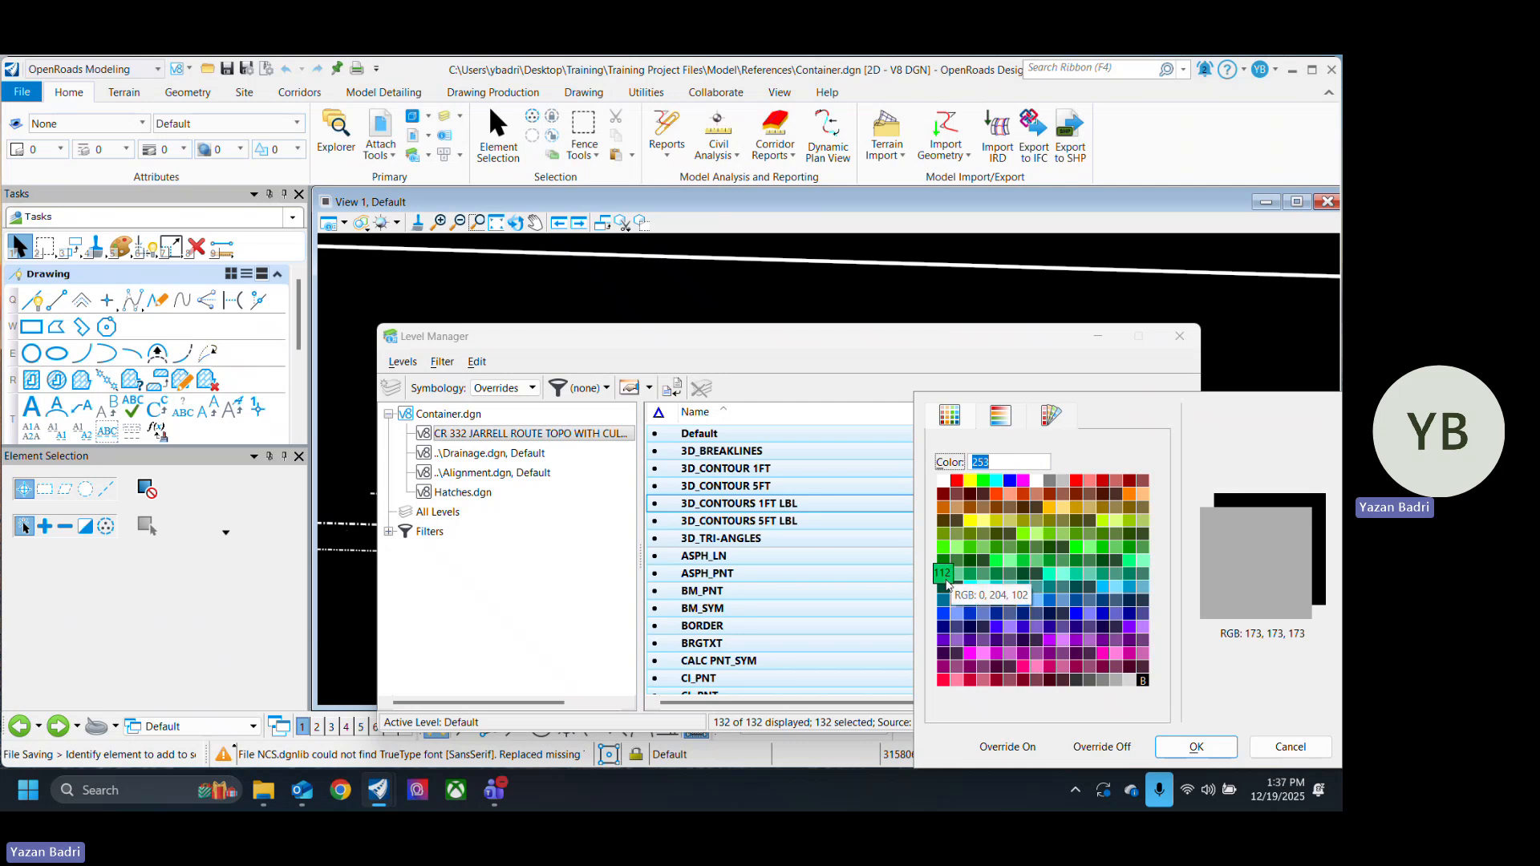
double_click(945, 576)
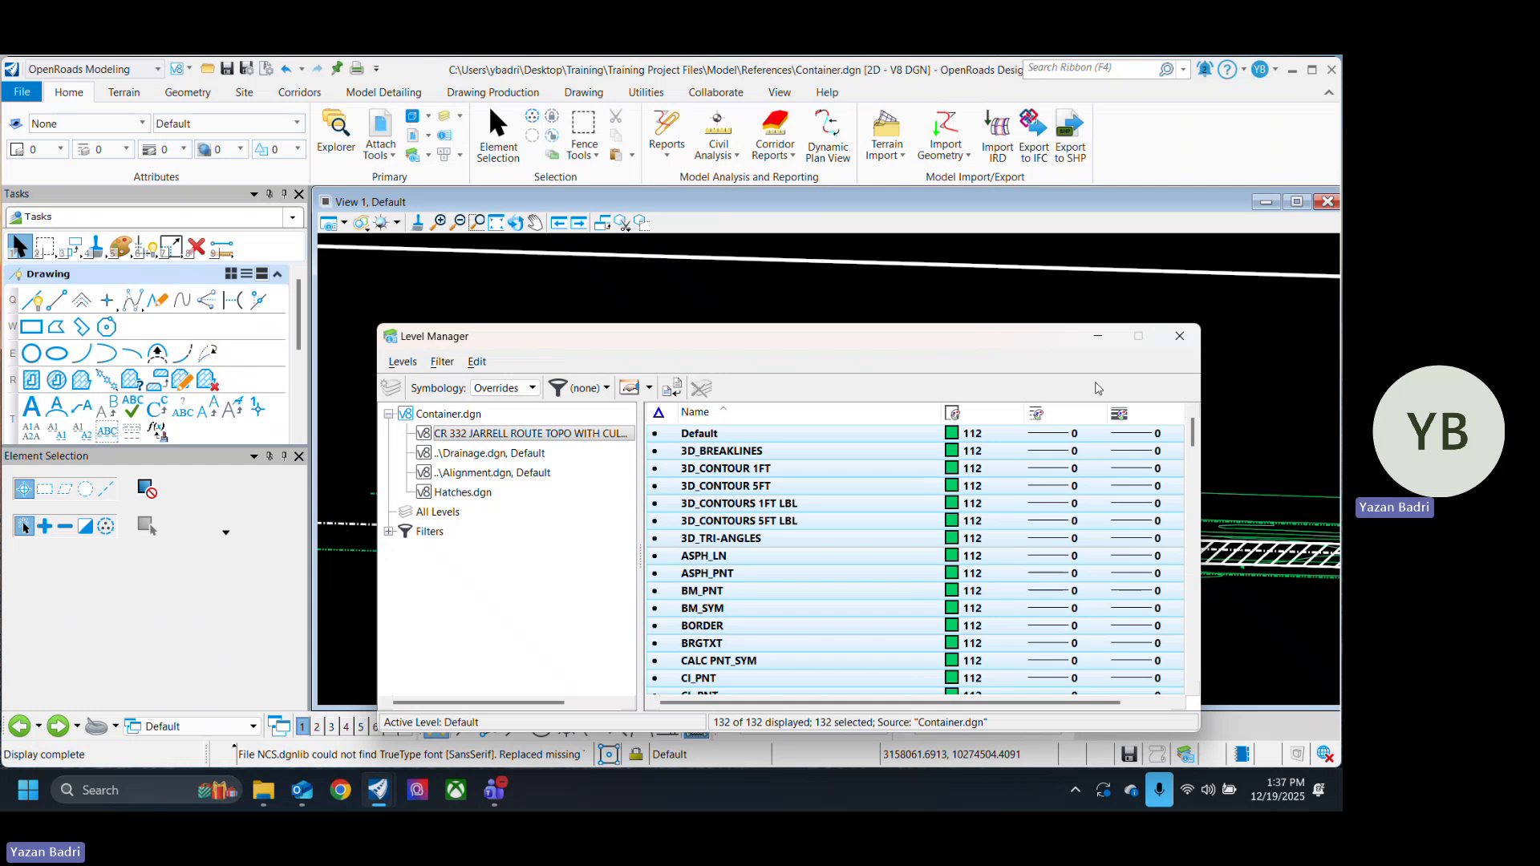
click(1177, 340)
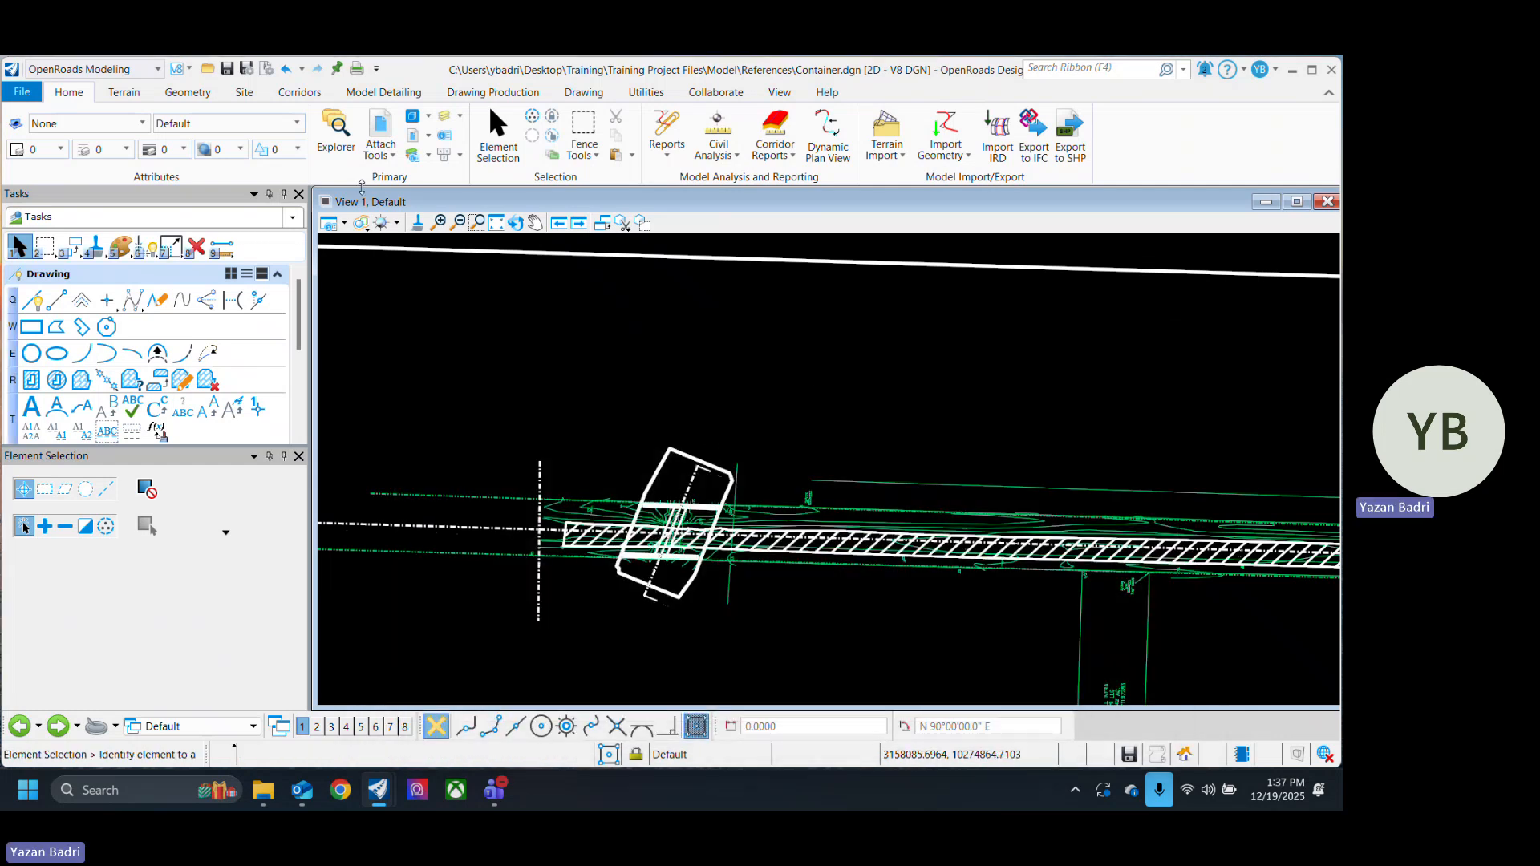
click(228, 70)
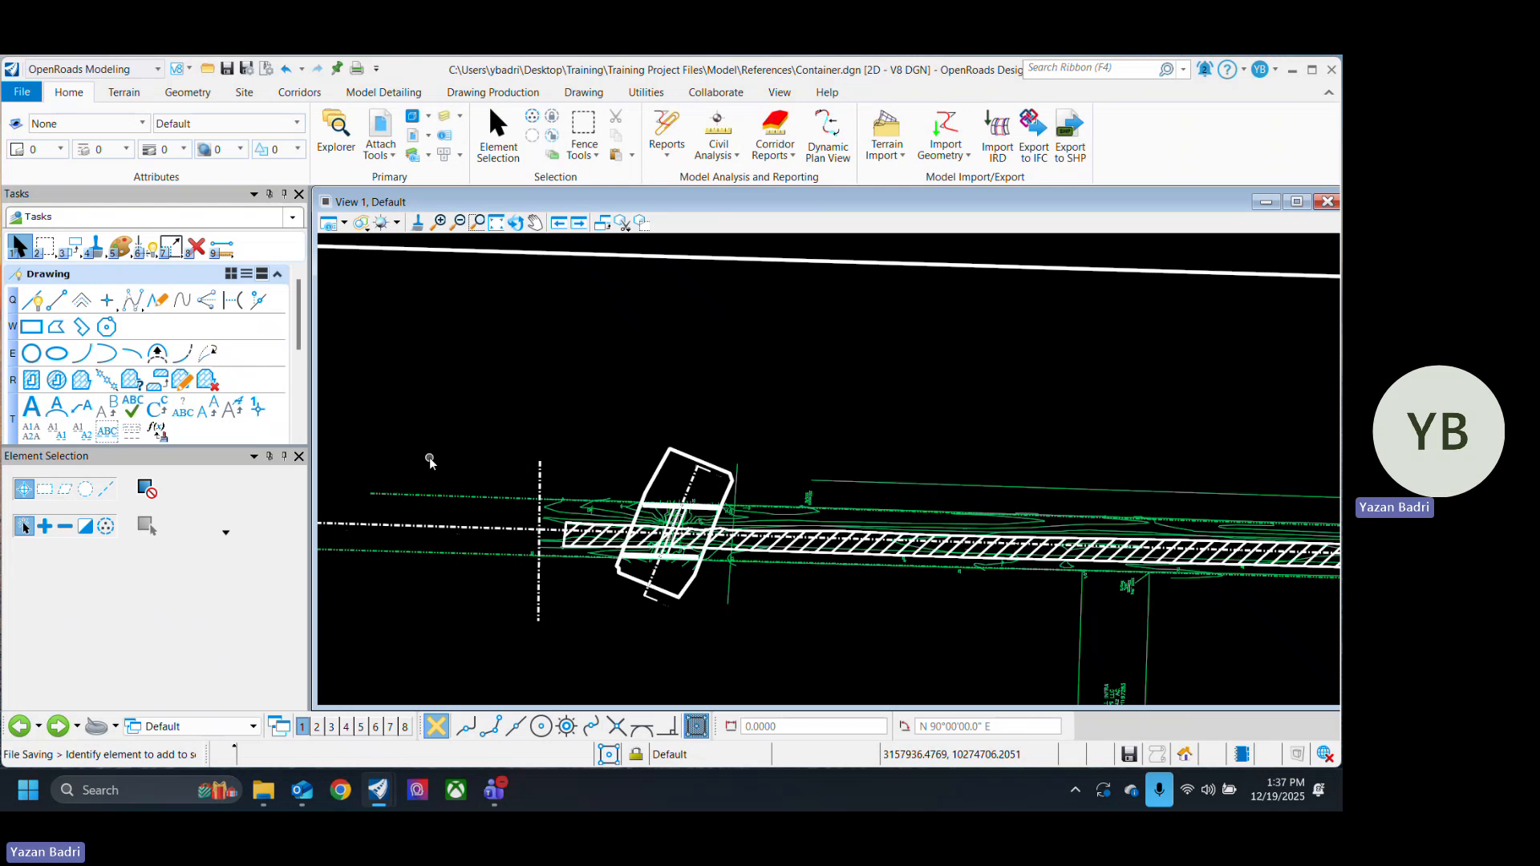
Step: Switch to Print Organizer and start a print of BL CL-- Plan 2, BL CL-6 - Plan 1 and BL CL-6 - Plan 3
mouse_move(379, 791)
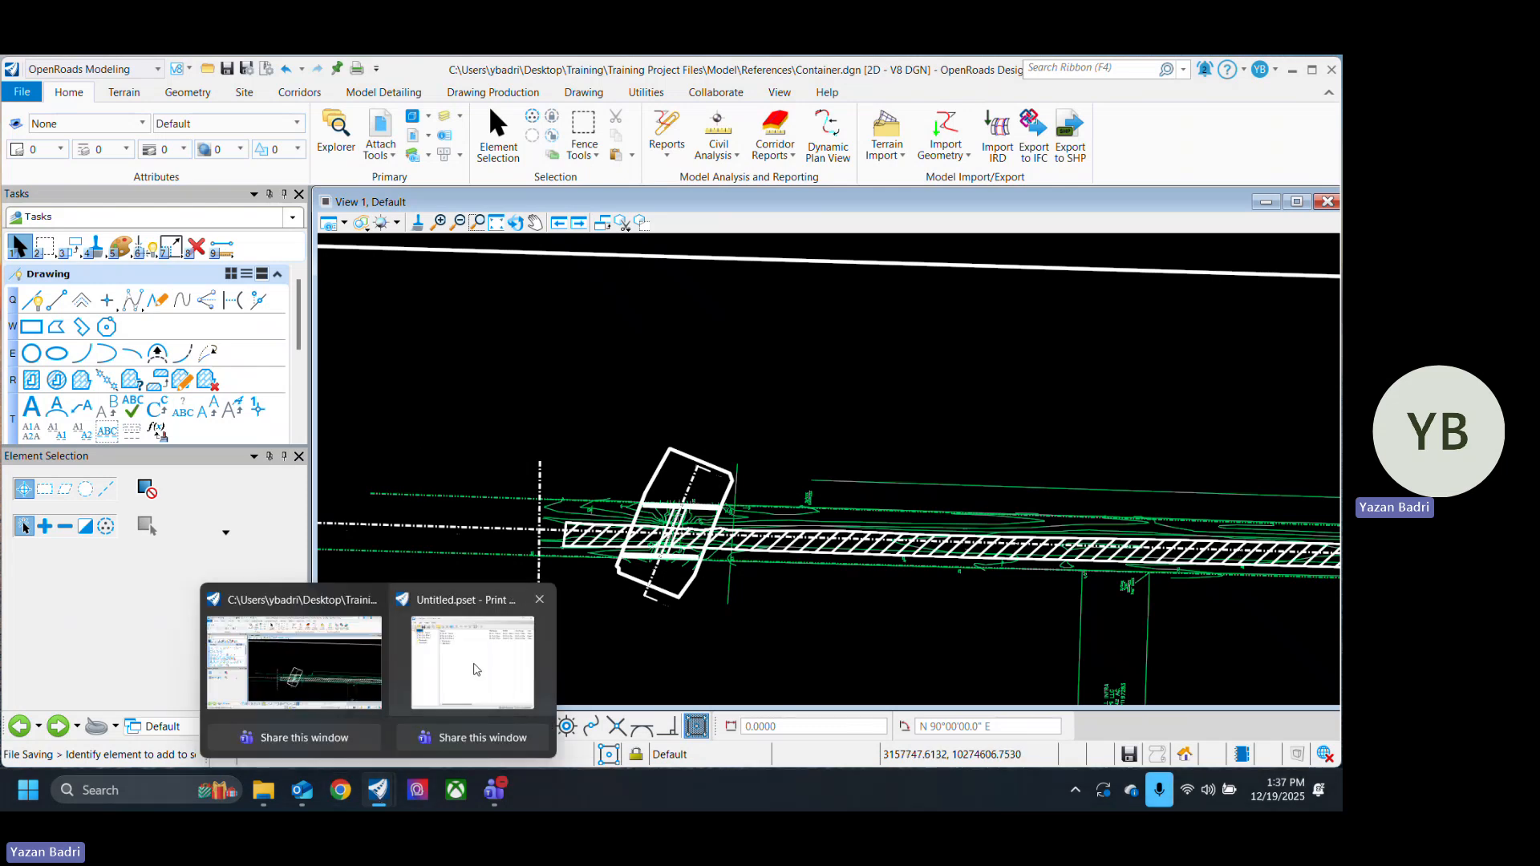
click(477, 670)
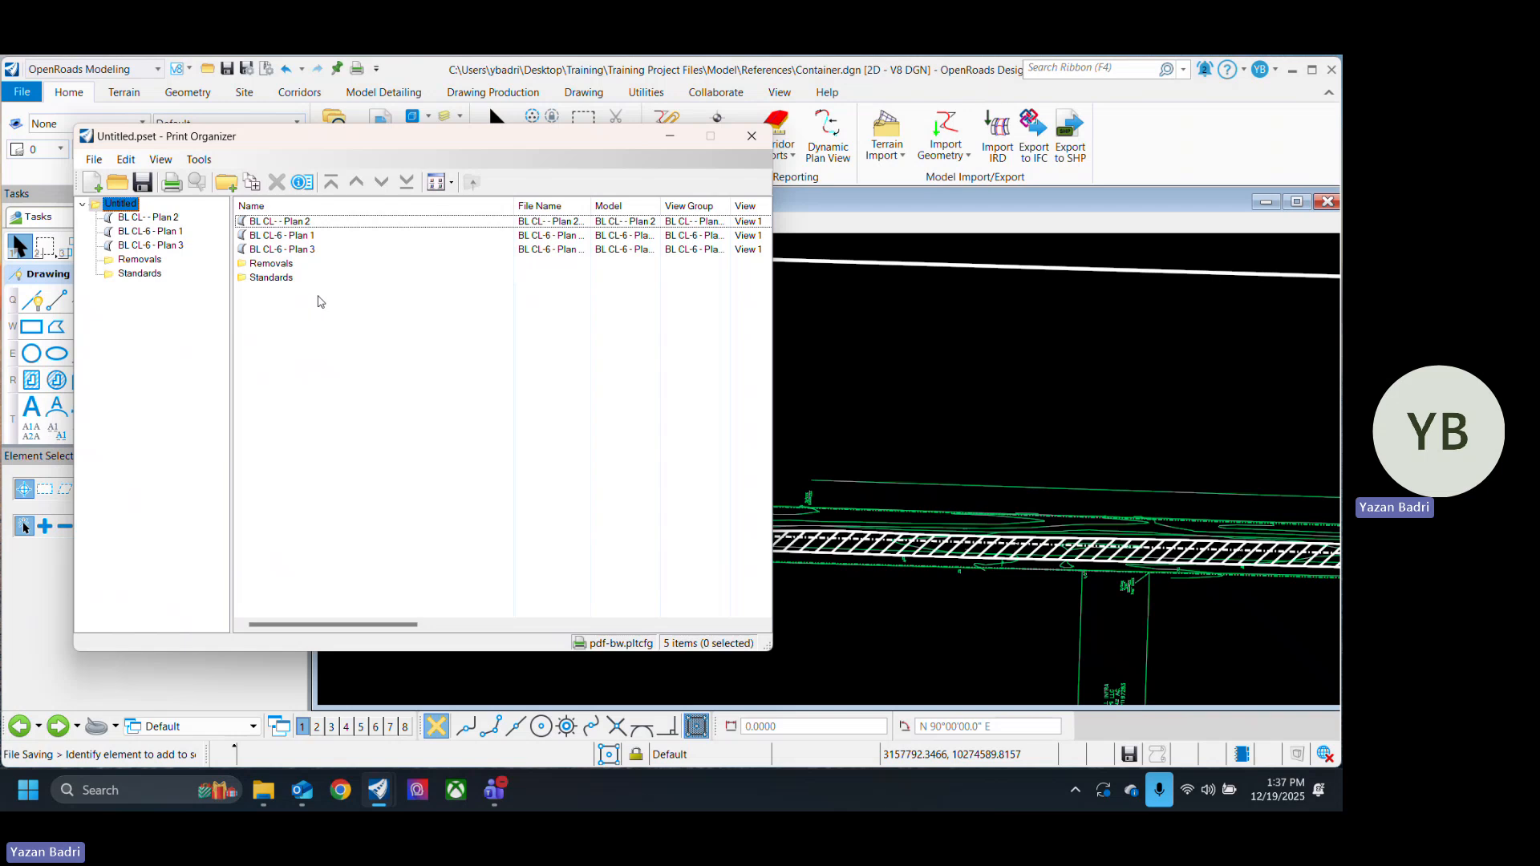
click(324, 222)
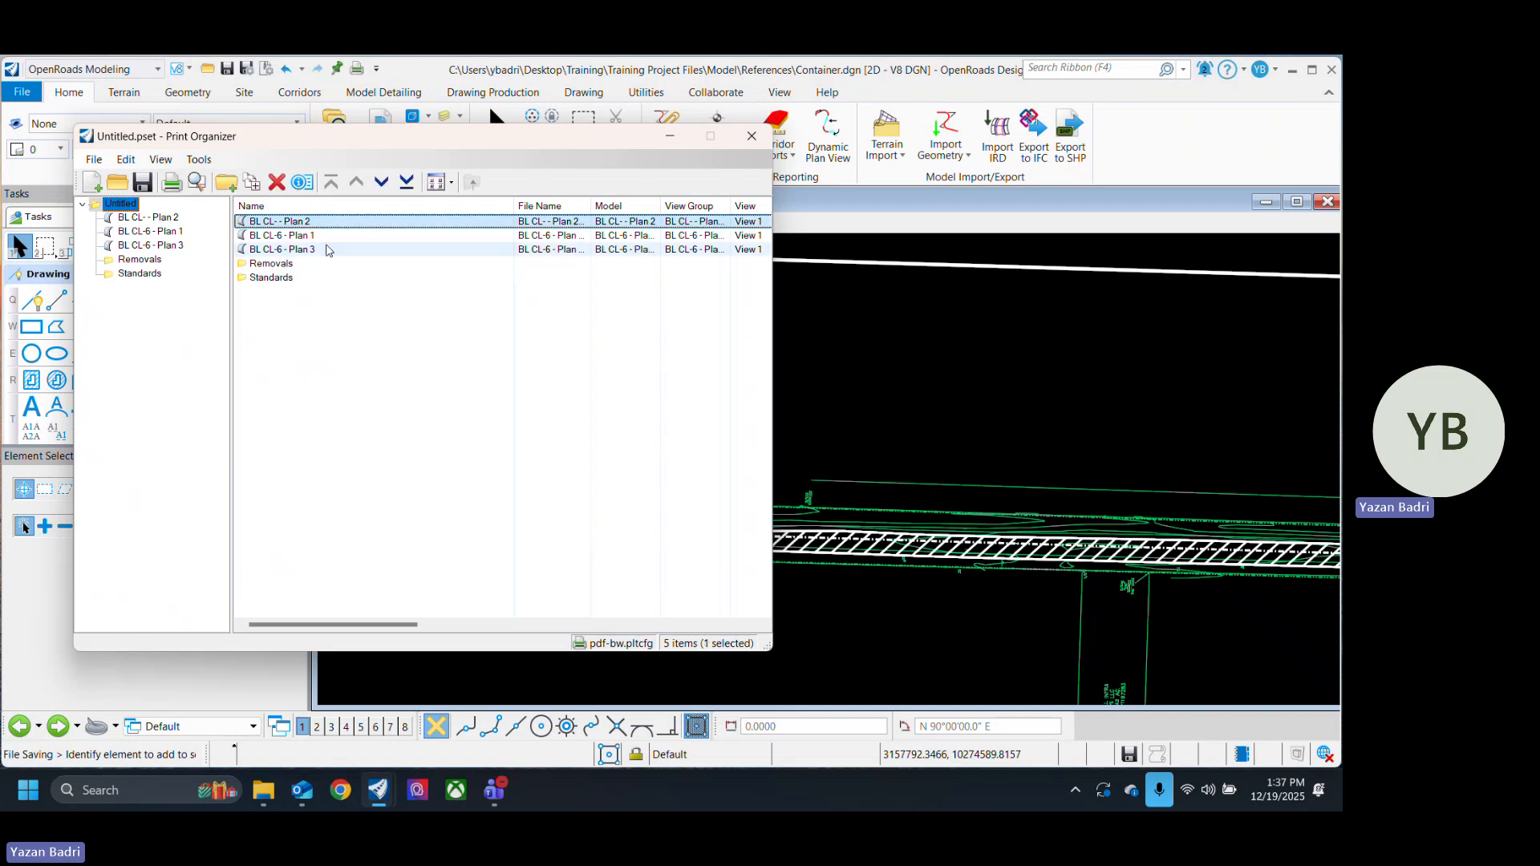
shift+click(327, 251)
right_click(323, 224)
click(357, 237)
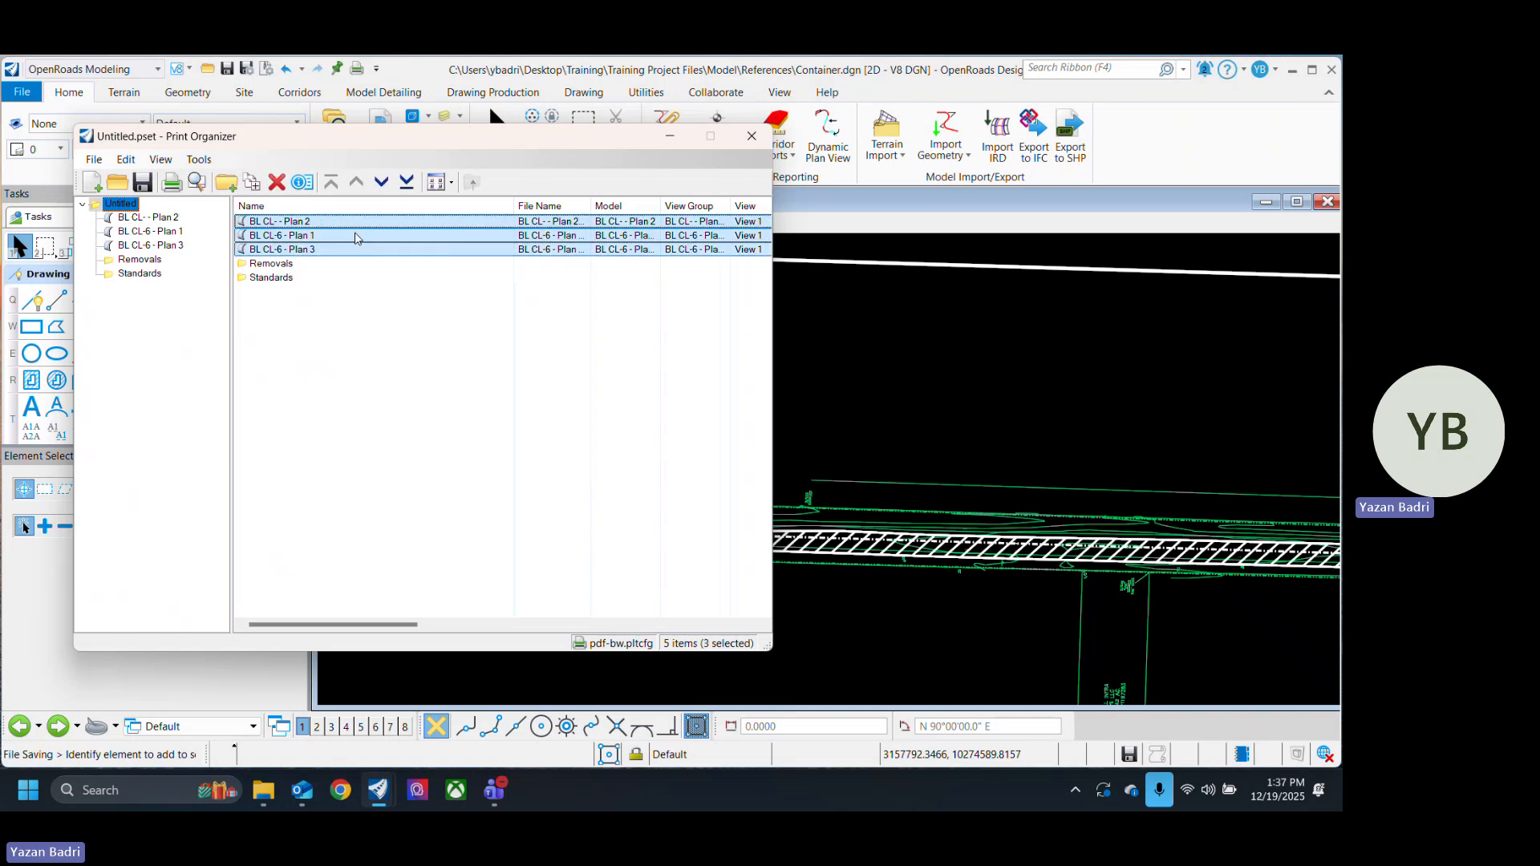
Step: Set the print destination to Untitled.pdf in the Model\PDF folder and print the selected sheets
click(614, 470)
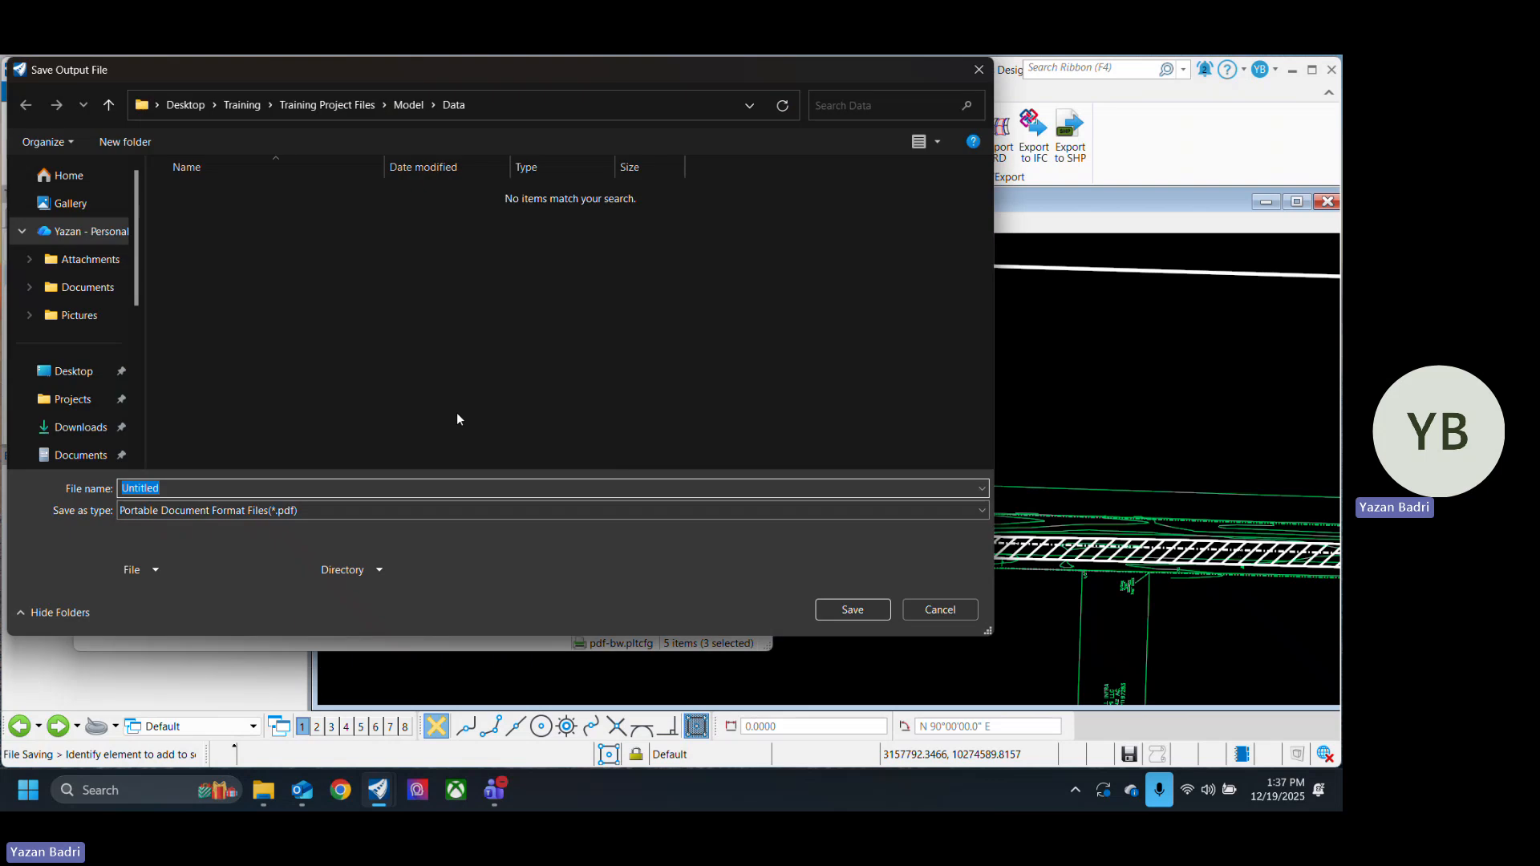
click(409, 105)
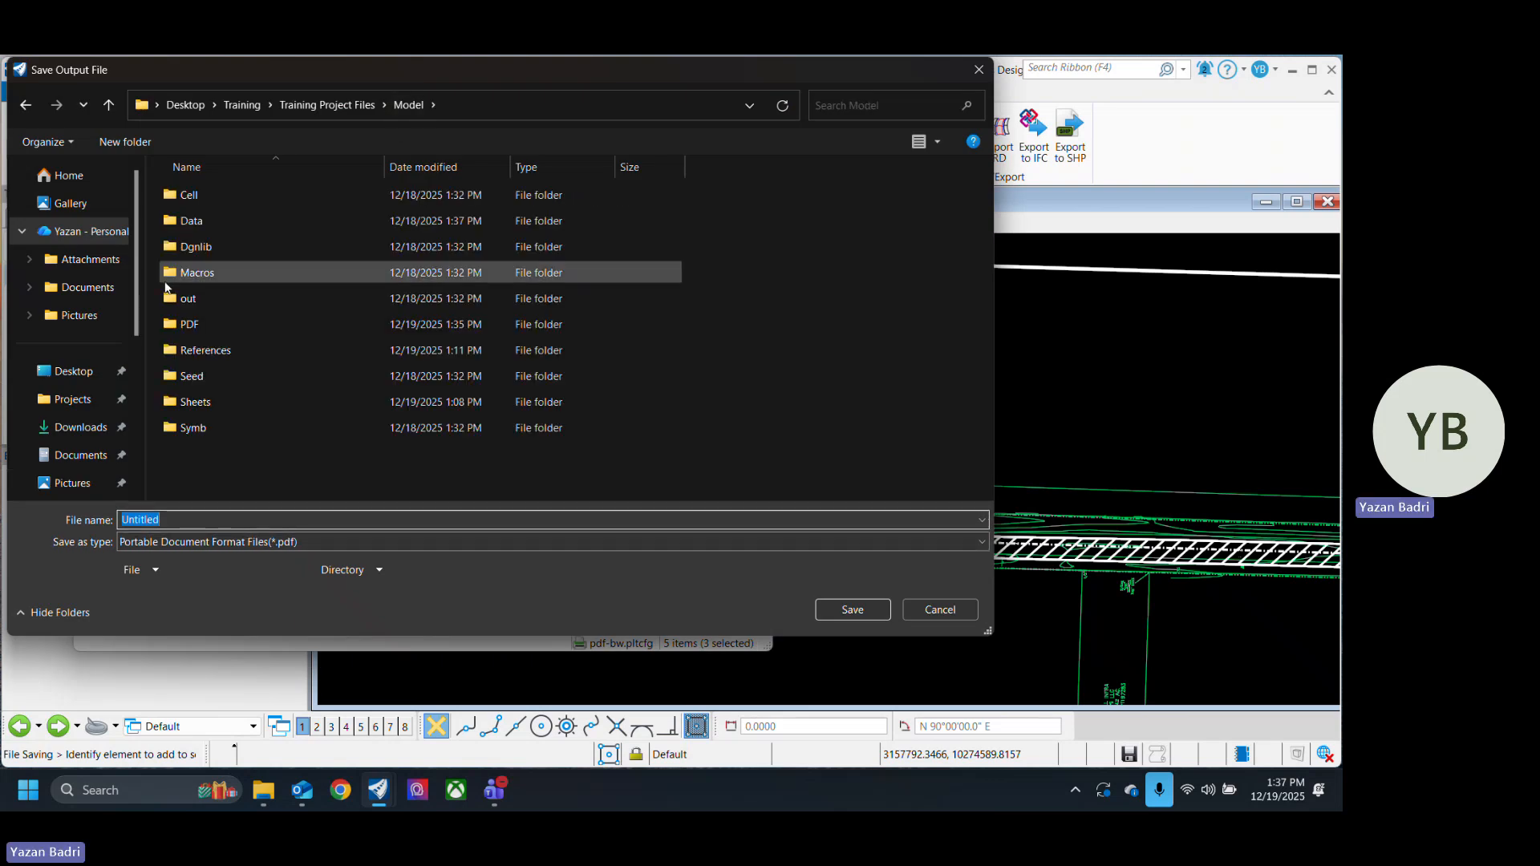
double_click(208, 325)
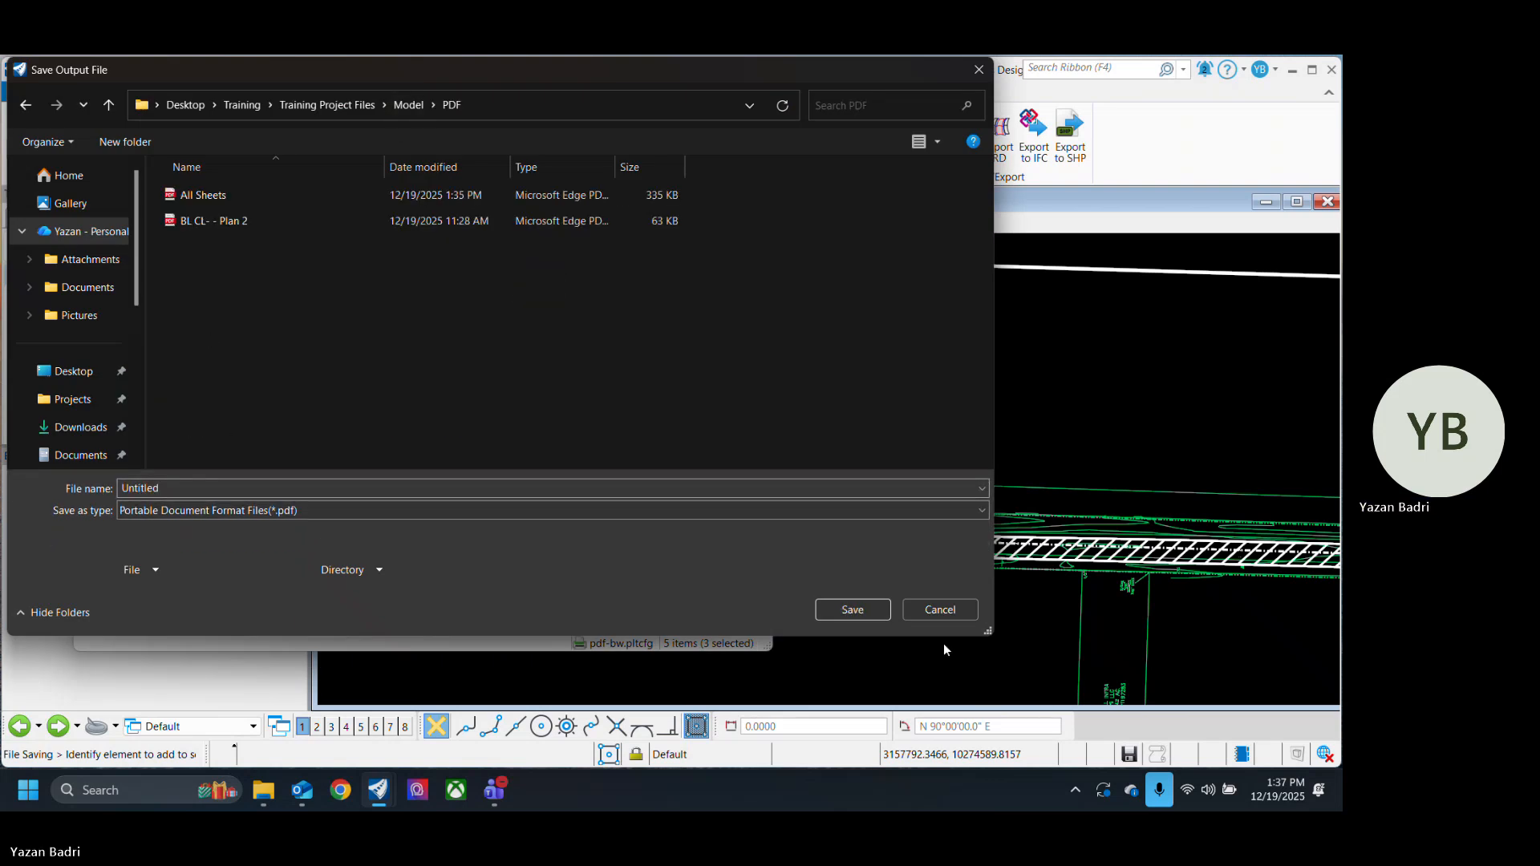
click(851, 609)
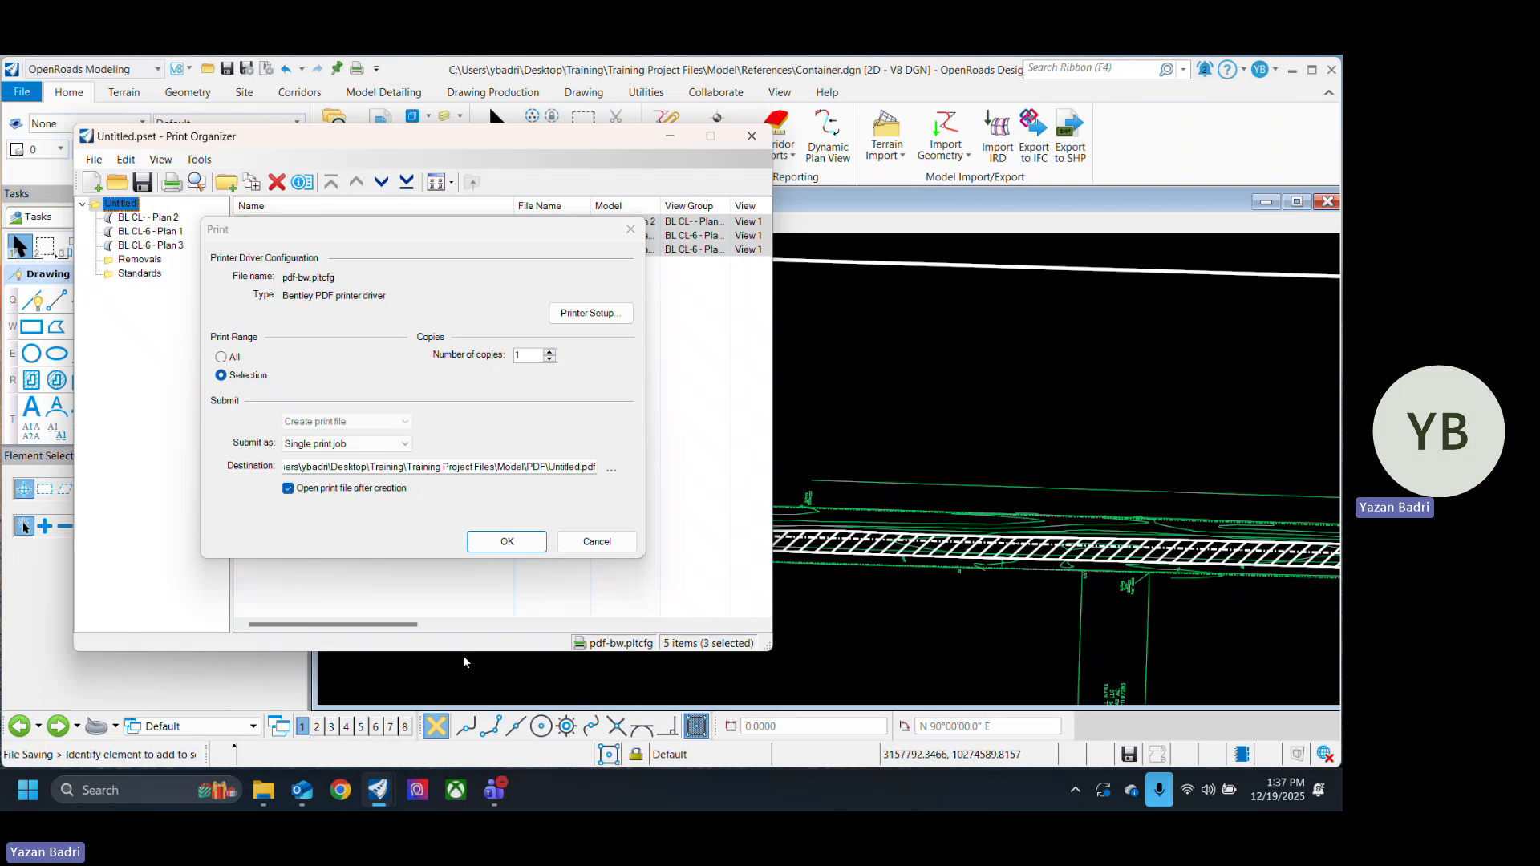
click(506, 541)
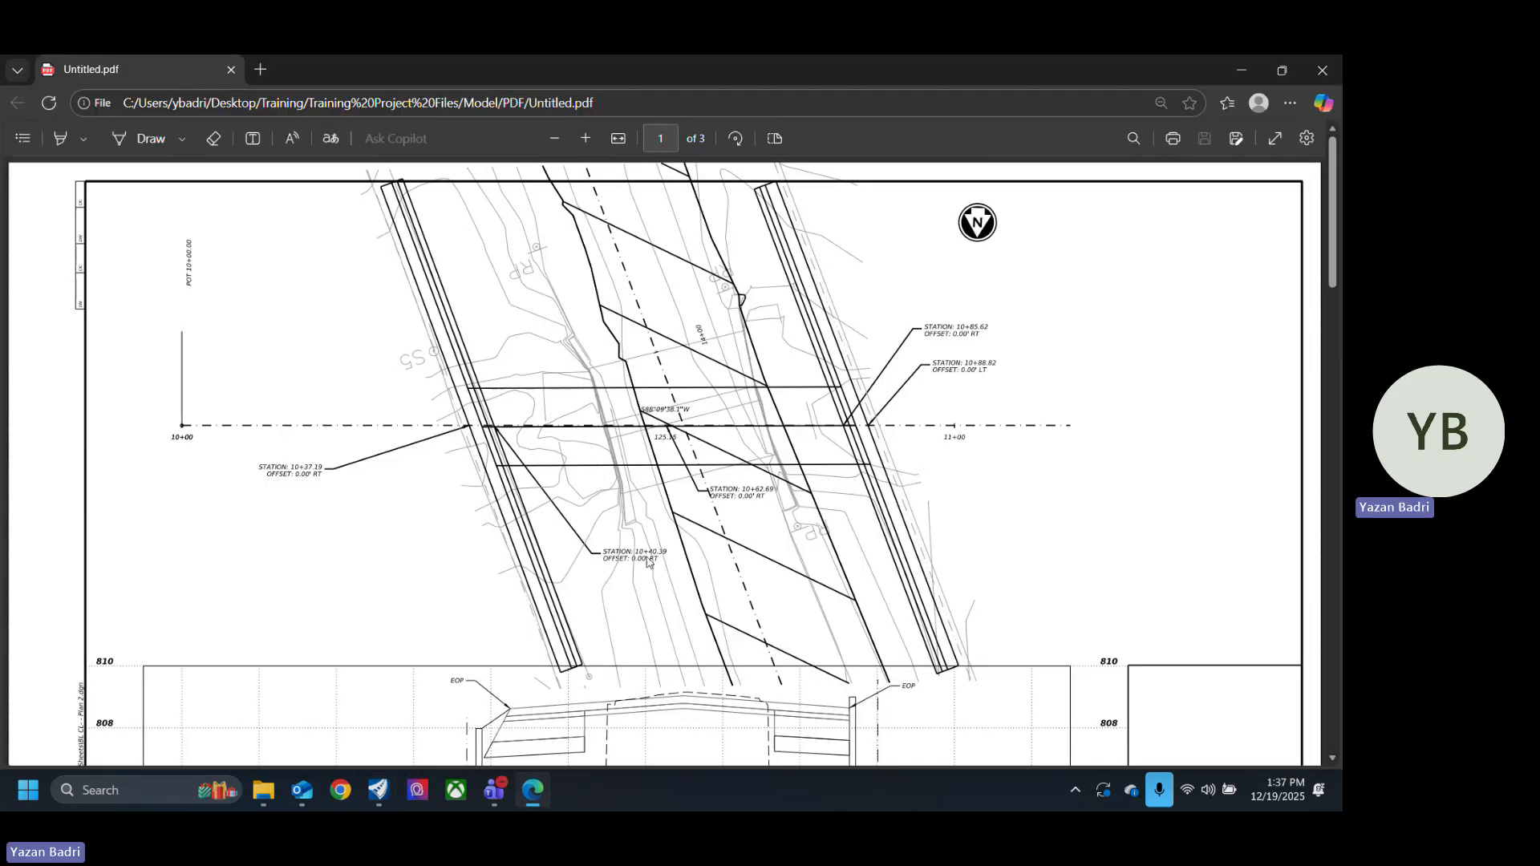
Step: Examine the topo linework shading on pages 1 and 2 of the Untitled PDF, up close and as full sheets
ctrl+scroll(653, 442, up, 5)
ctrl+scroll(593, 459, up, 3)
ctrl+scroll(457, 511, down, 8)
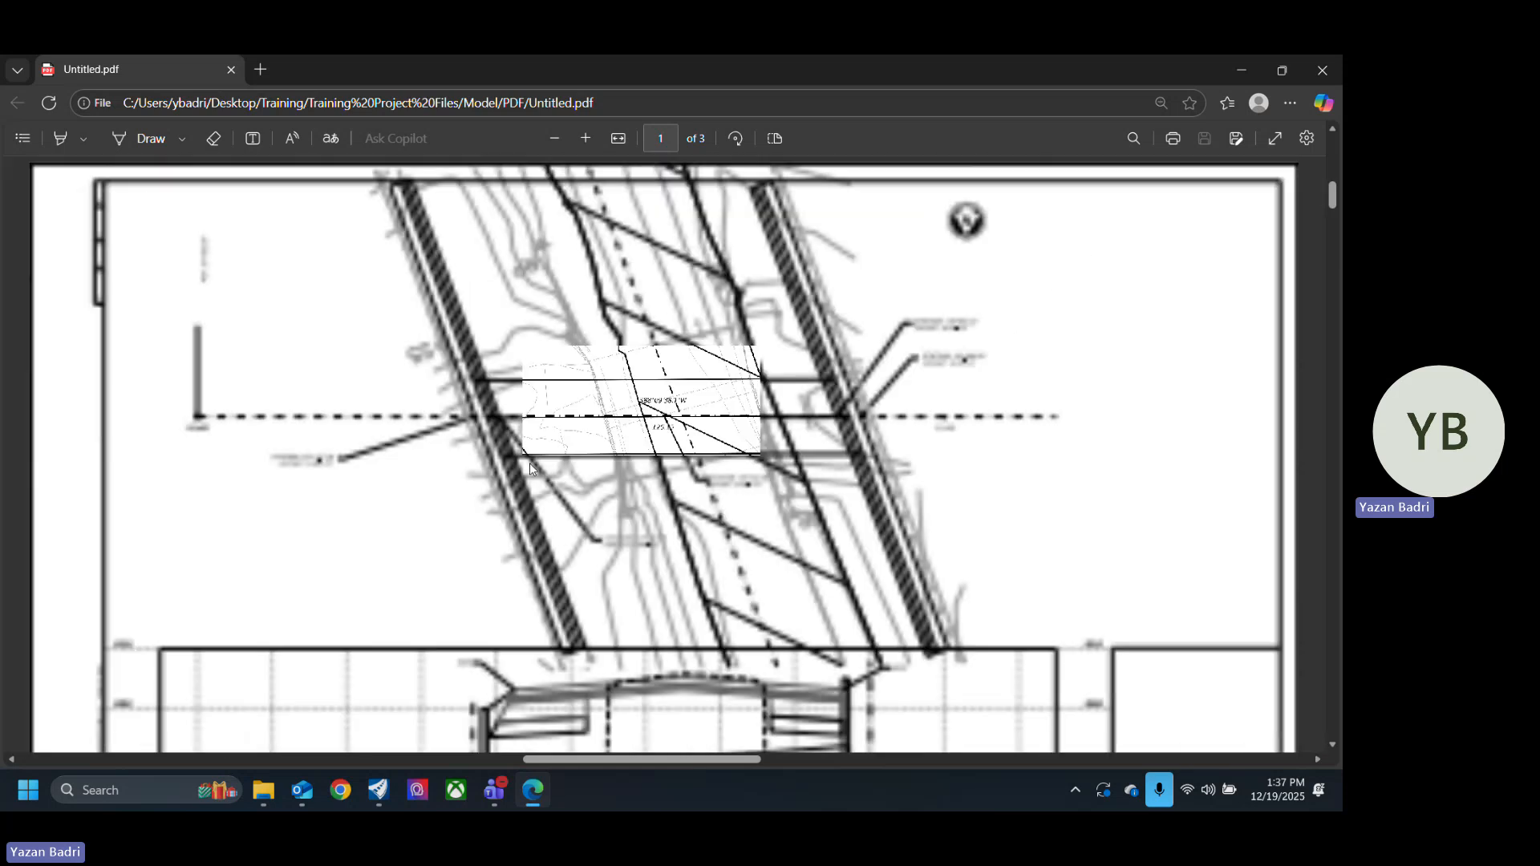
scroll(690, 461, down, 9)
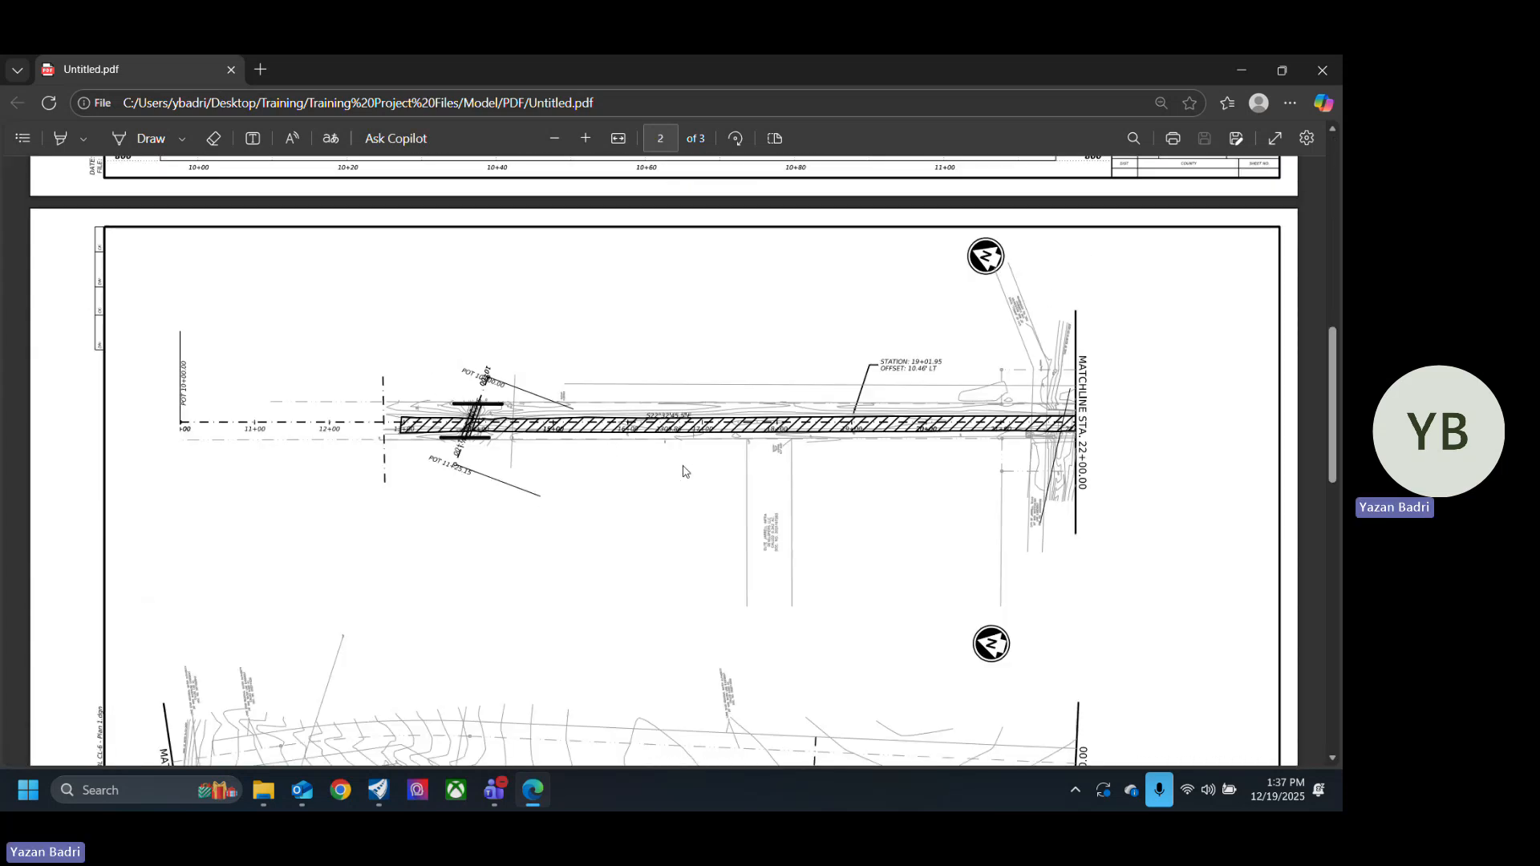
ctrl+scroll(467, 434, up, 6)
ctrl+scroll(455, 476, down, 8)
scroll(481, 473, up, 5)
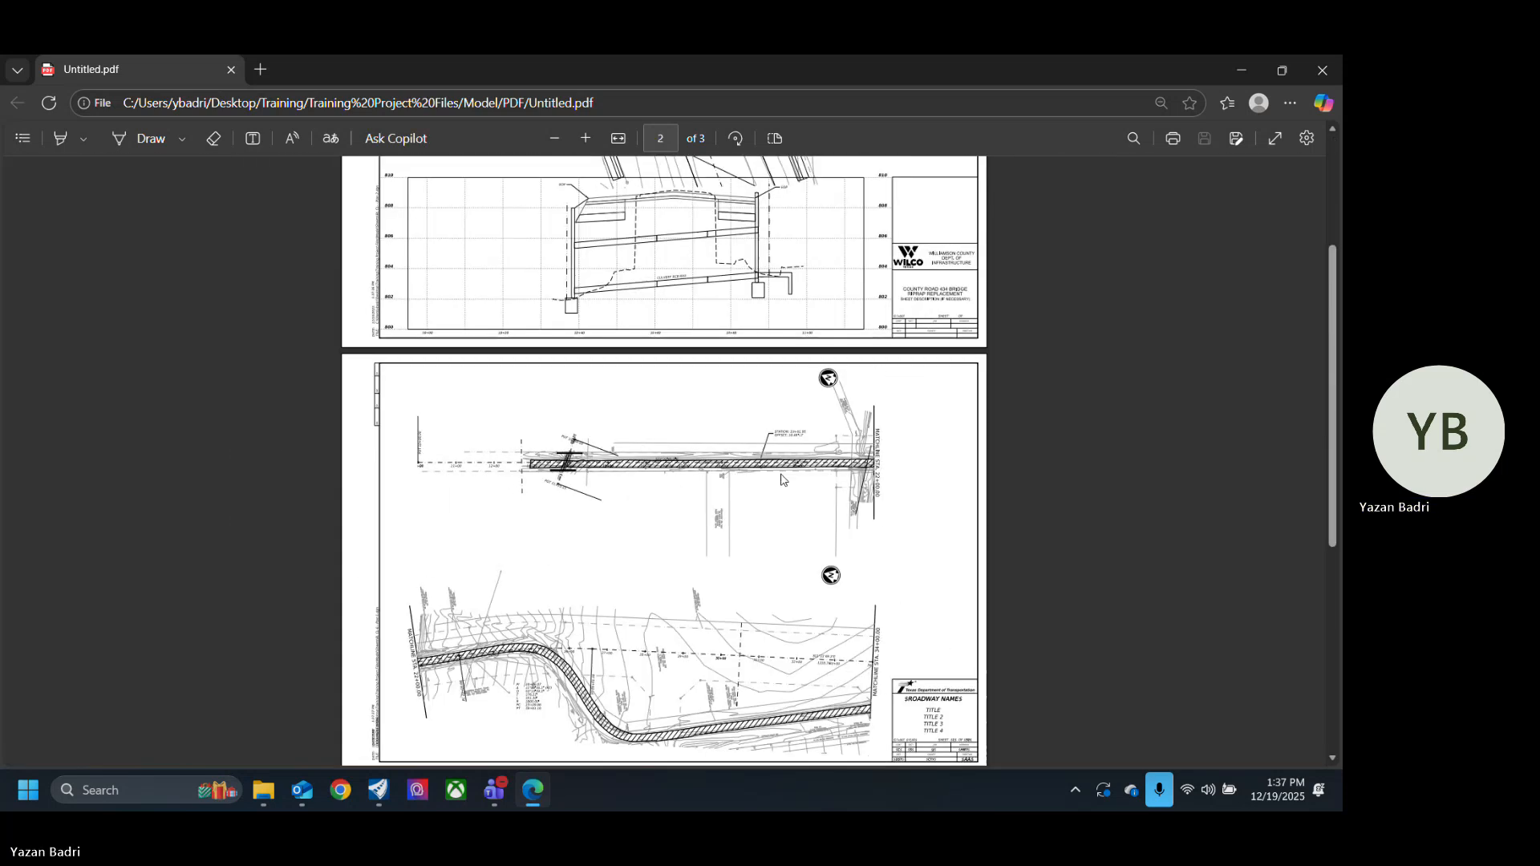
ctrl+scroll(647, 451, up, 6)
ctrl+scroll(647, 451, down, 8)
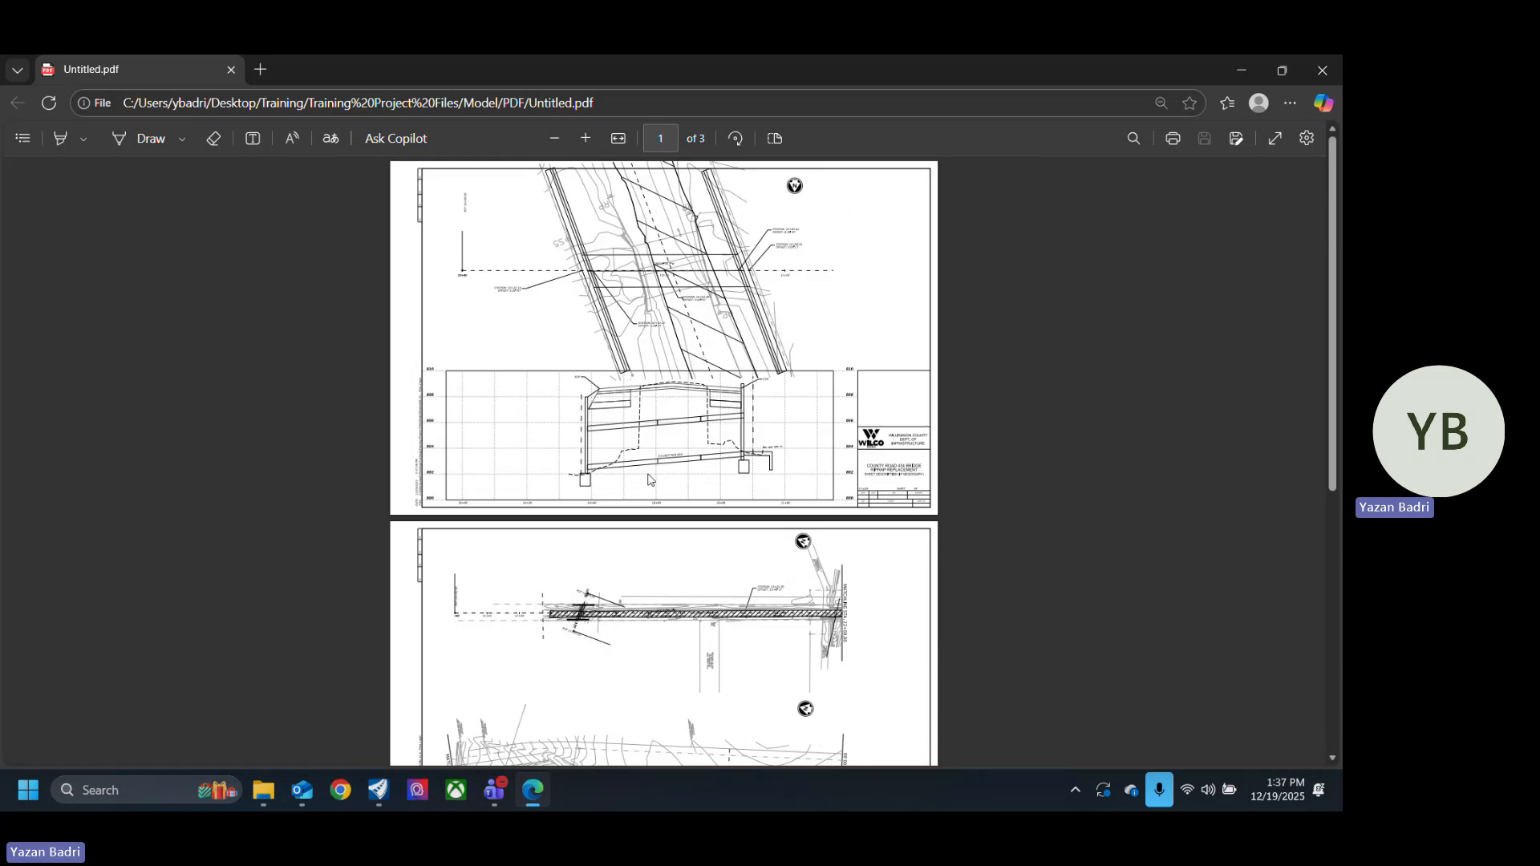
Step: Close the PDF and minimize Print Organizer, keeping the Untitled print set open
click(1323, 72)
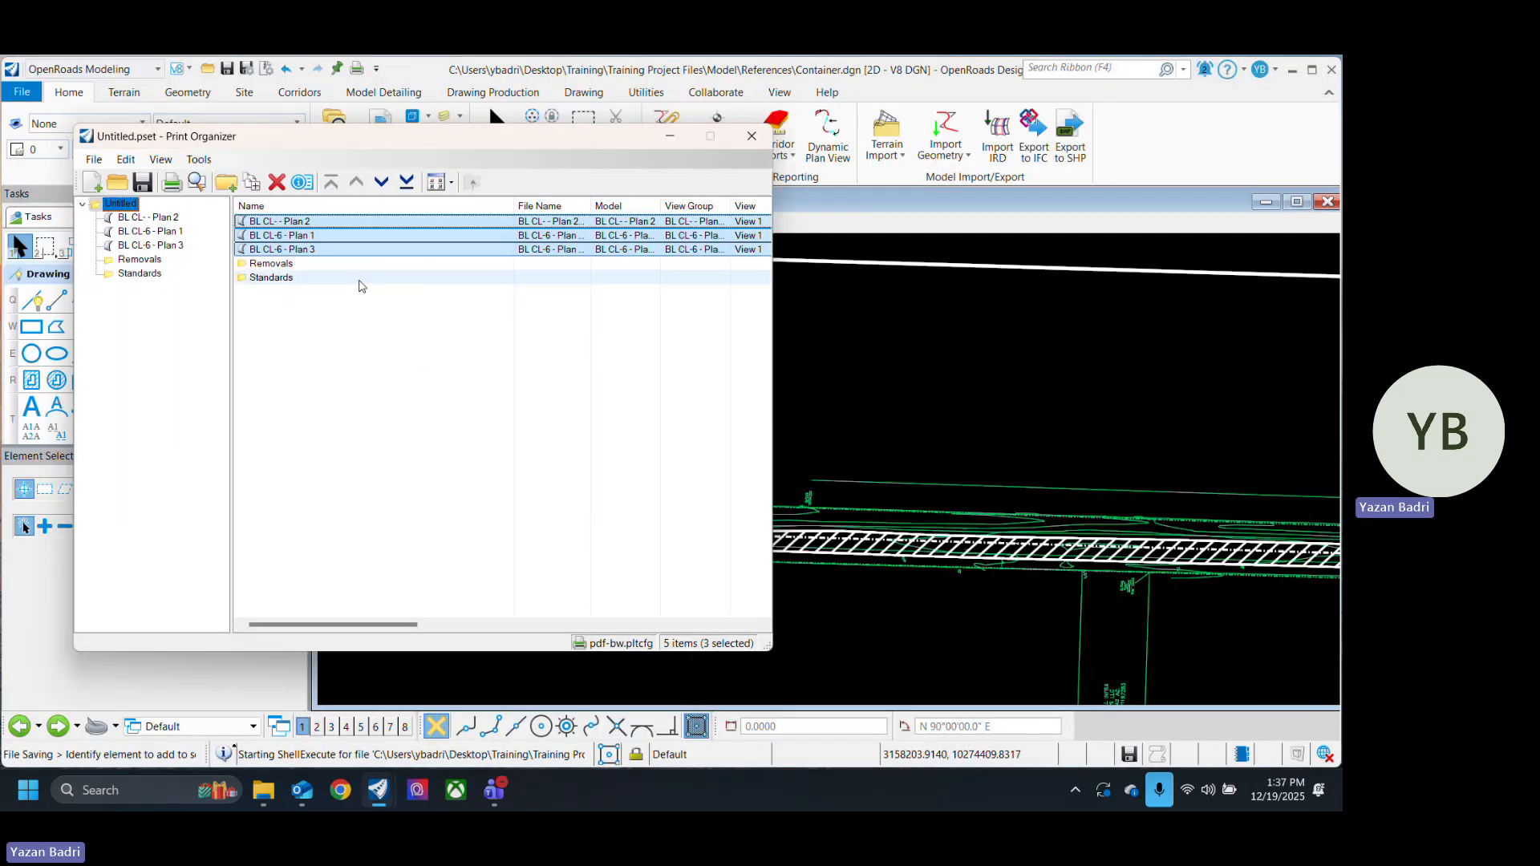
click(752, 136)
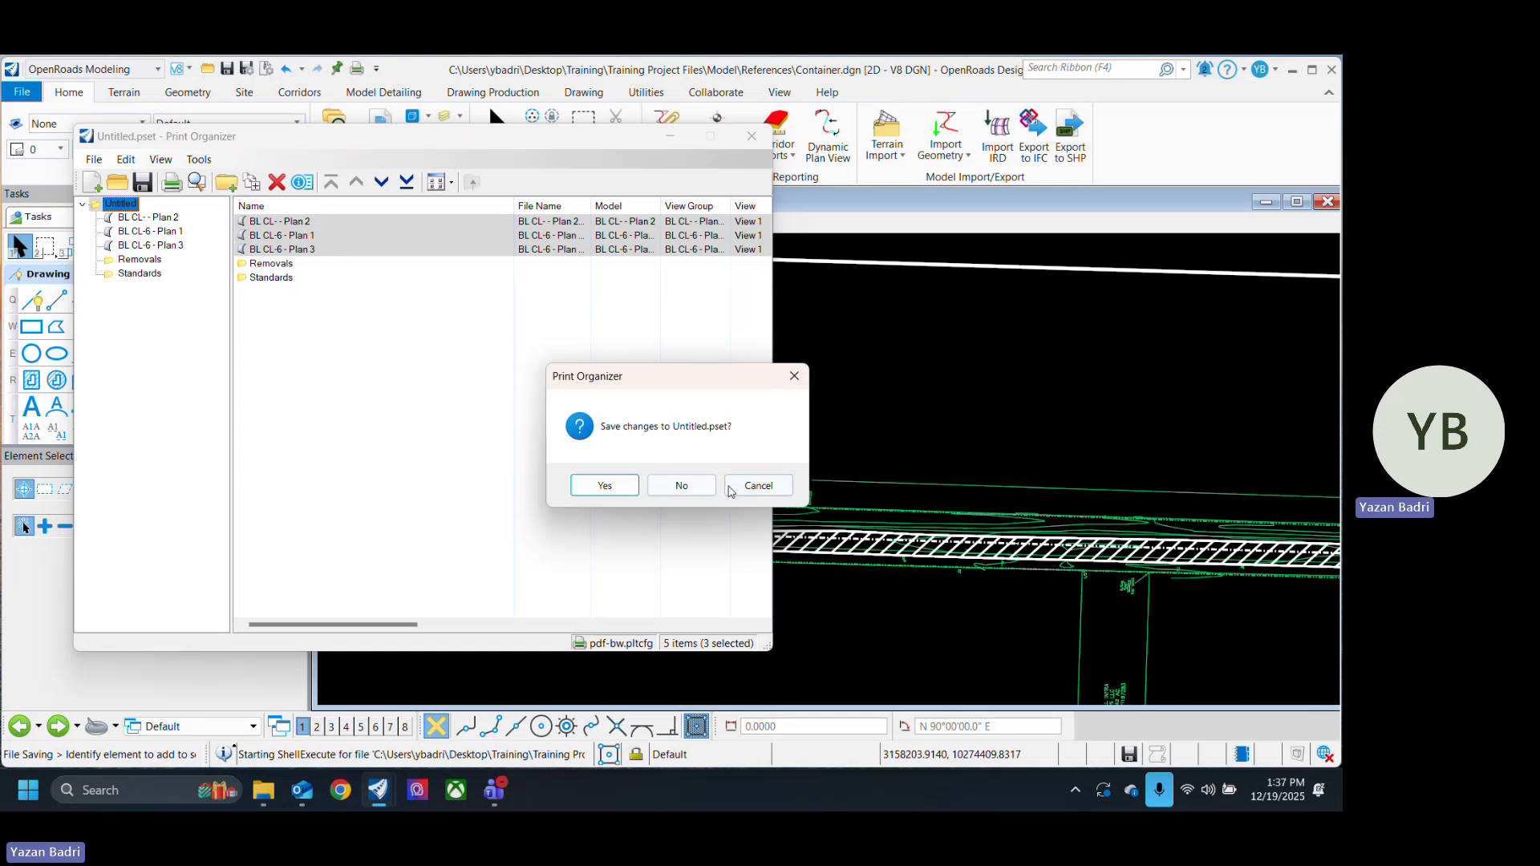
click(758, 485)
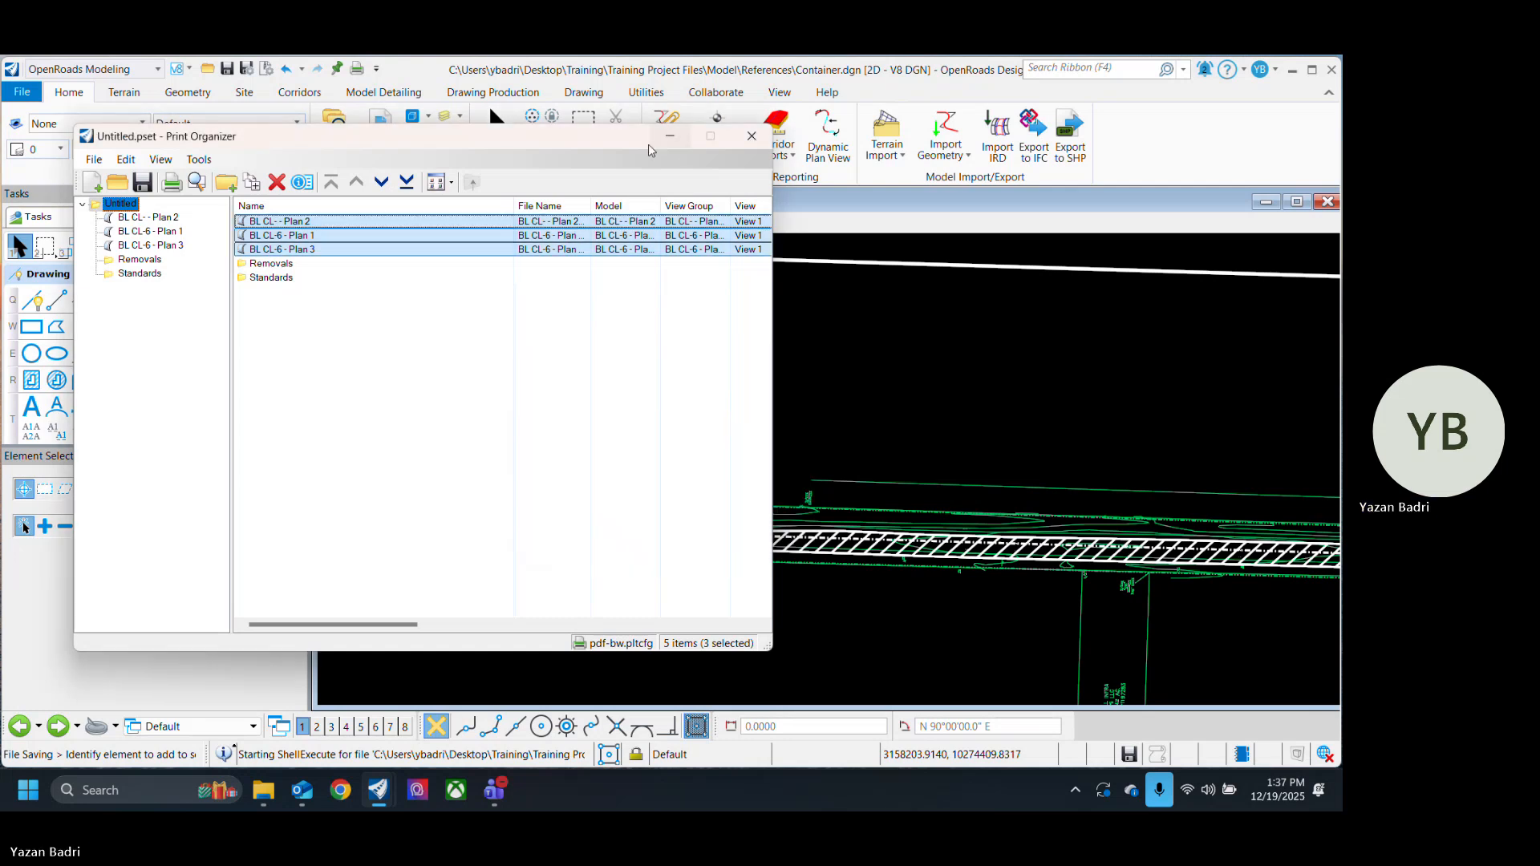
click(669, 137)
Step: Place a block fence around the plan area containing the bridge and straight roadway, and open the Print dialog for it
scroll(516, 365, down, 3)
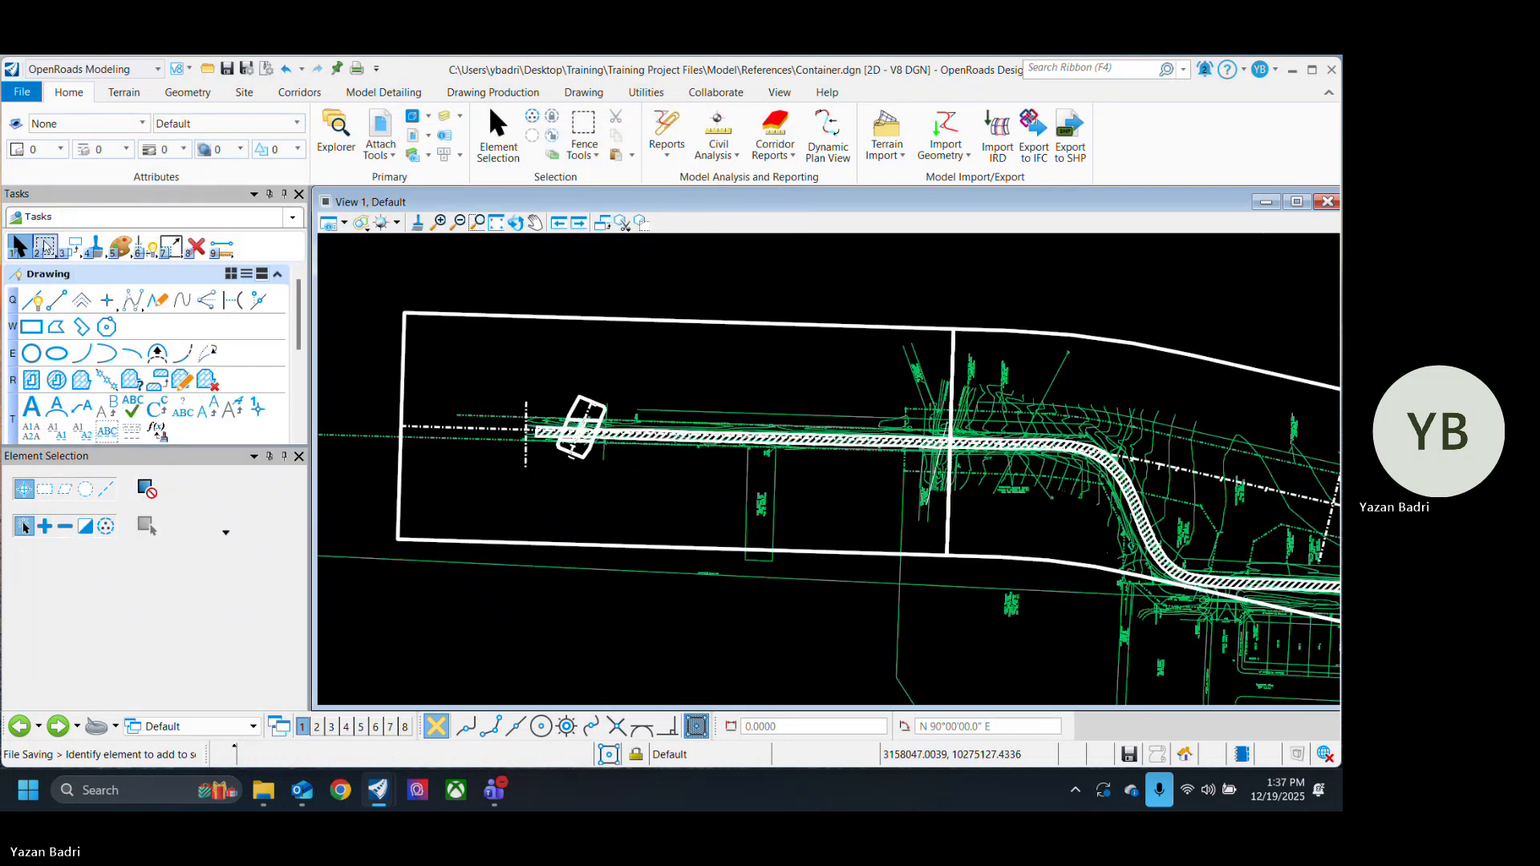
click(45, 246)
click(389, 289)
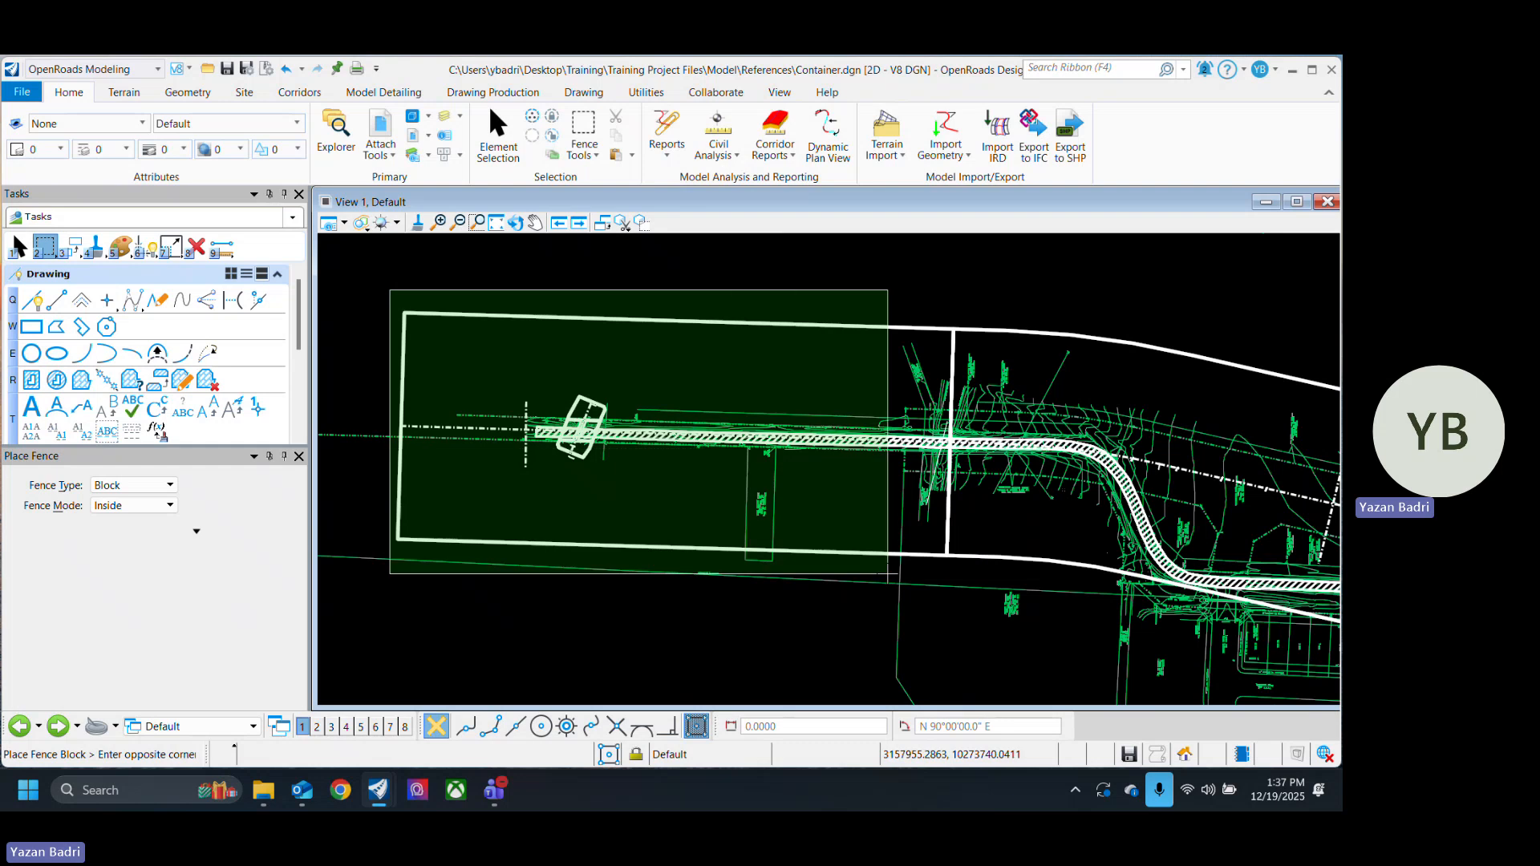
click(902, 613)
key(ctrl+p)
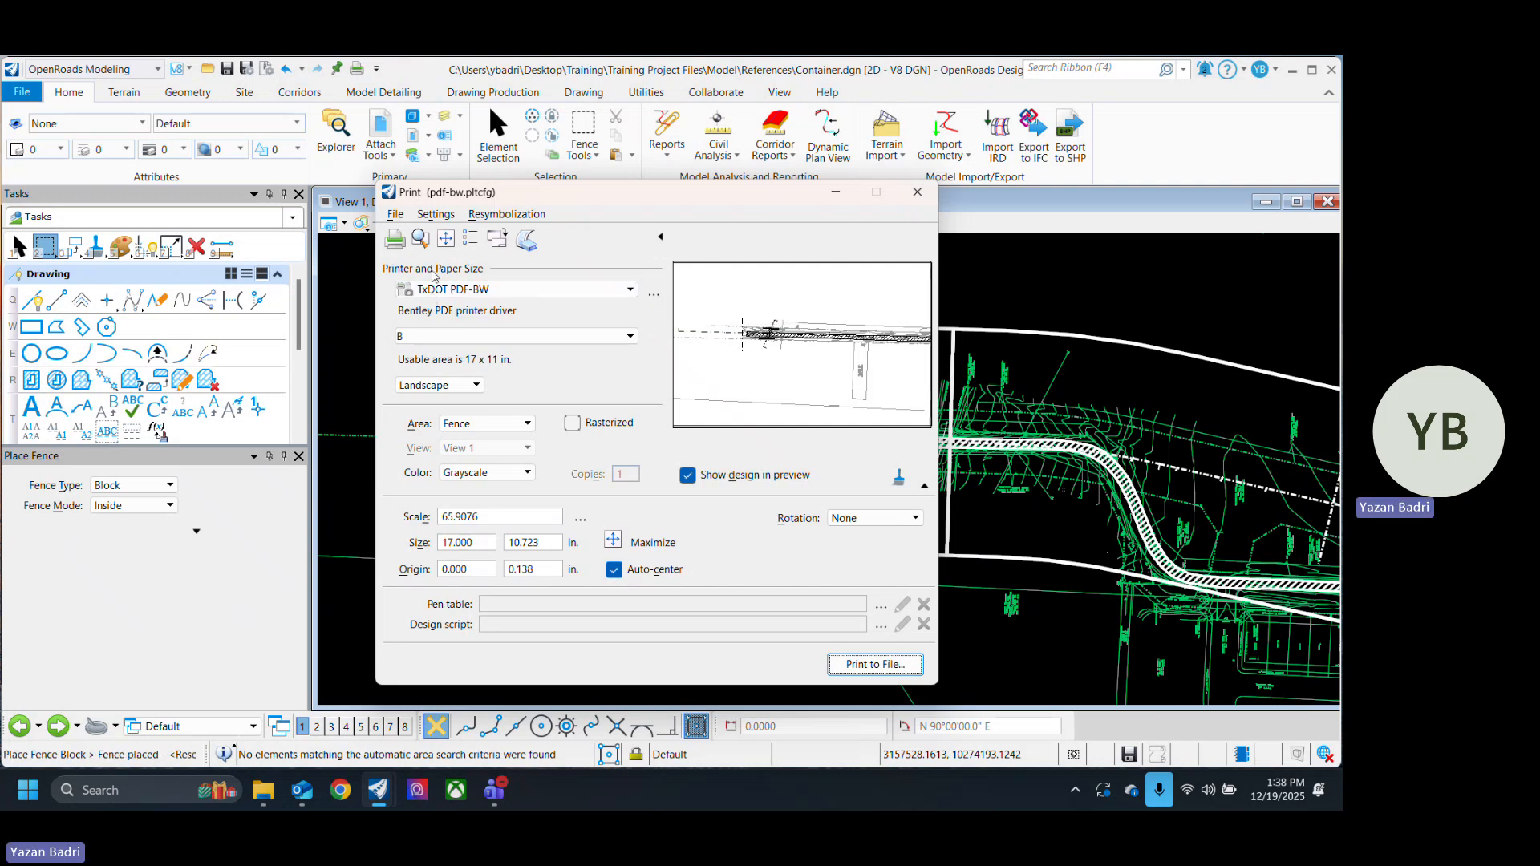
Step: Open the pdf-bw.pltcfg printer driver configuration for editing and examine which design colors its color maps print in gray
click(396, 216)
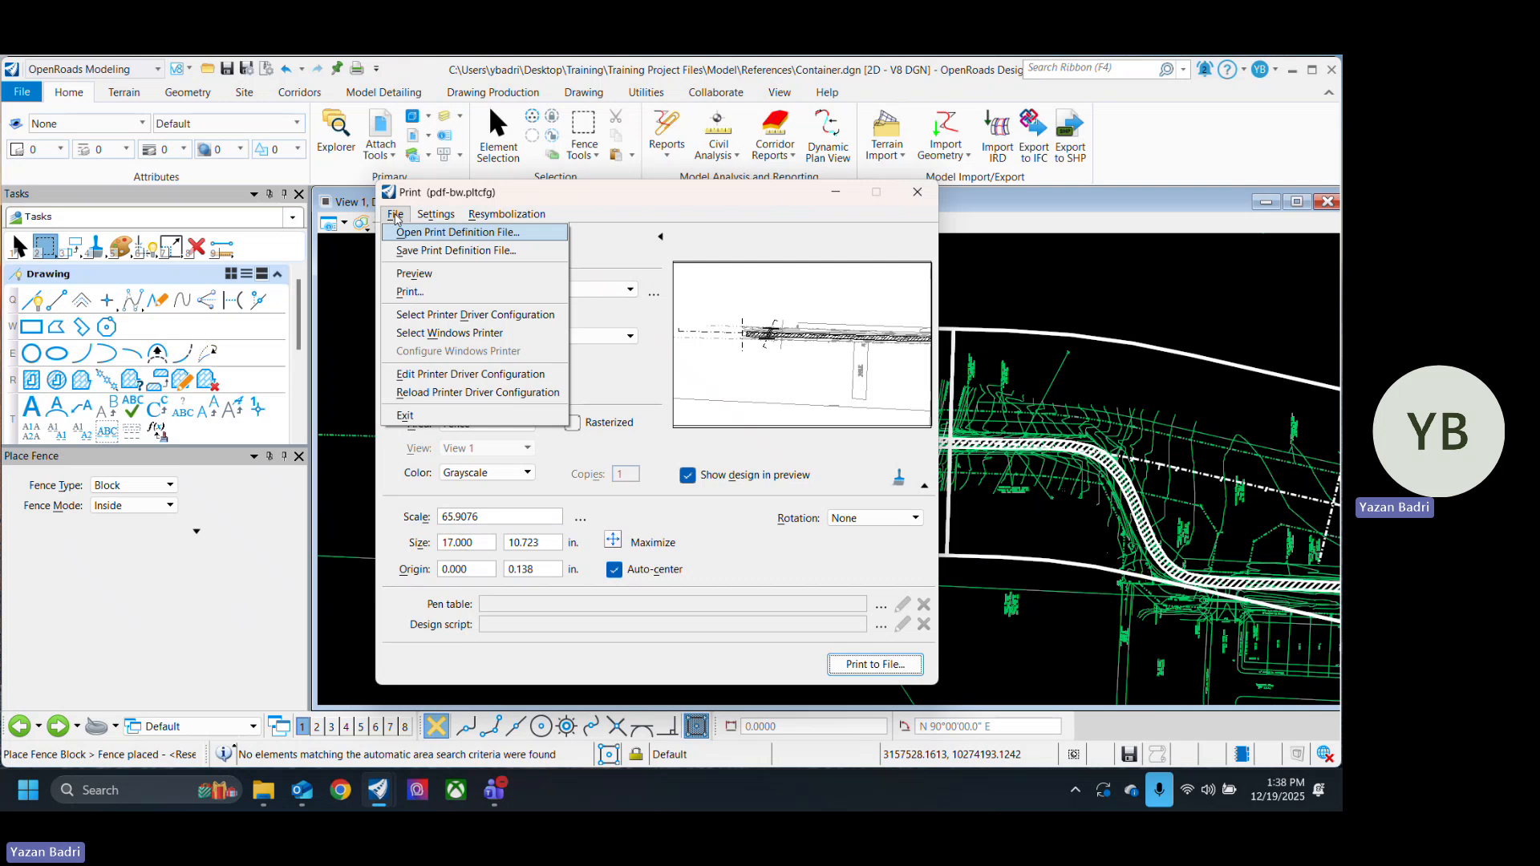
click(506, 392)
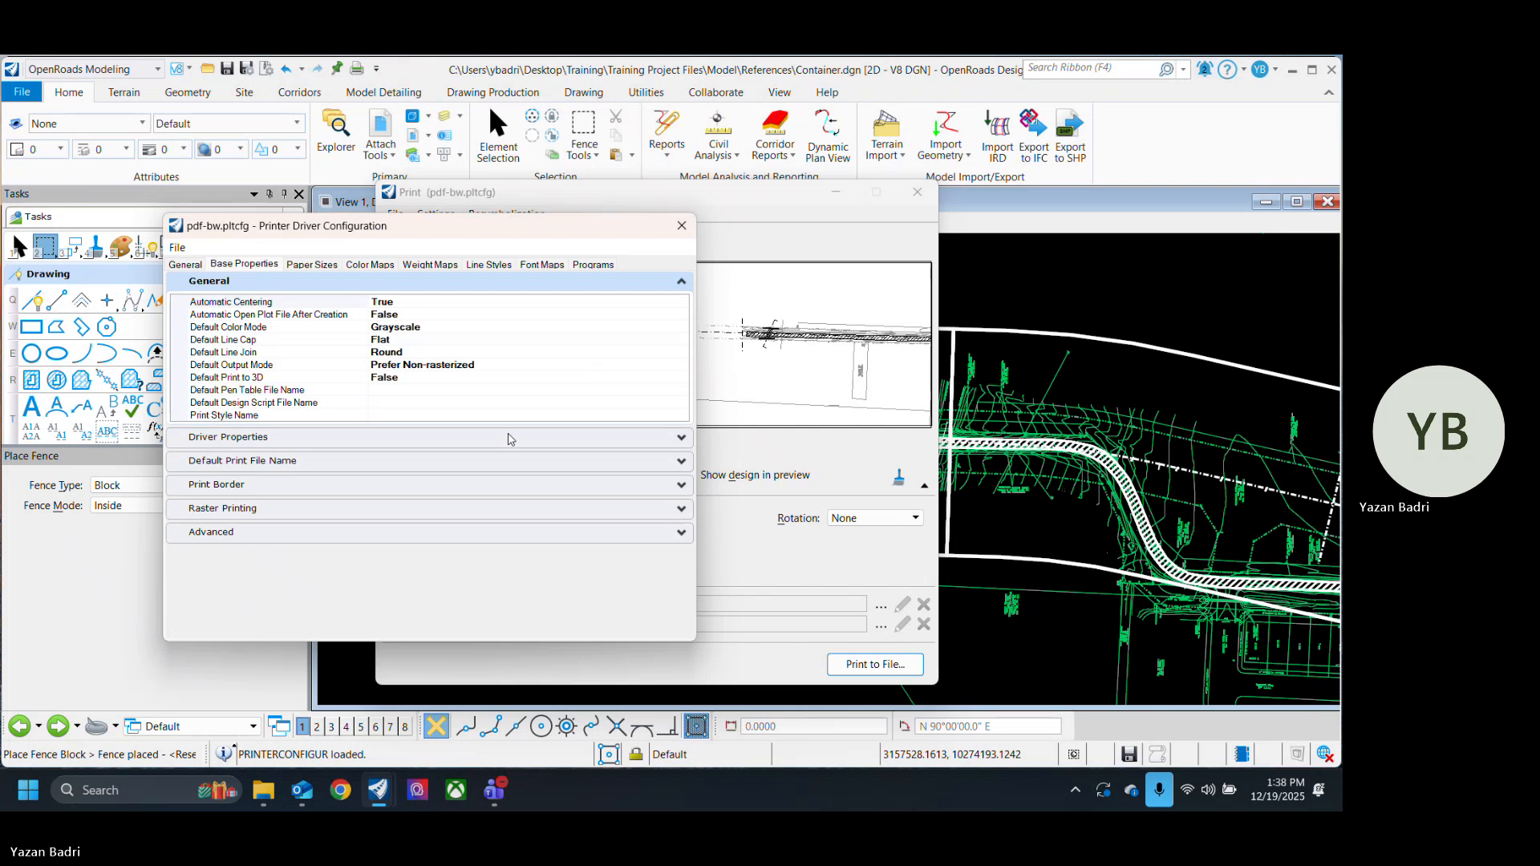
click(371, 264)
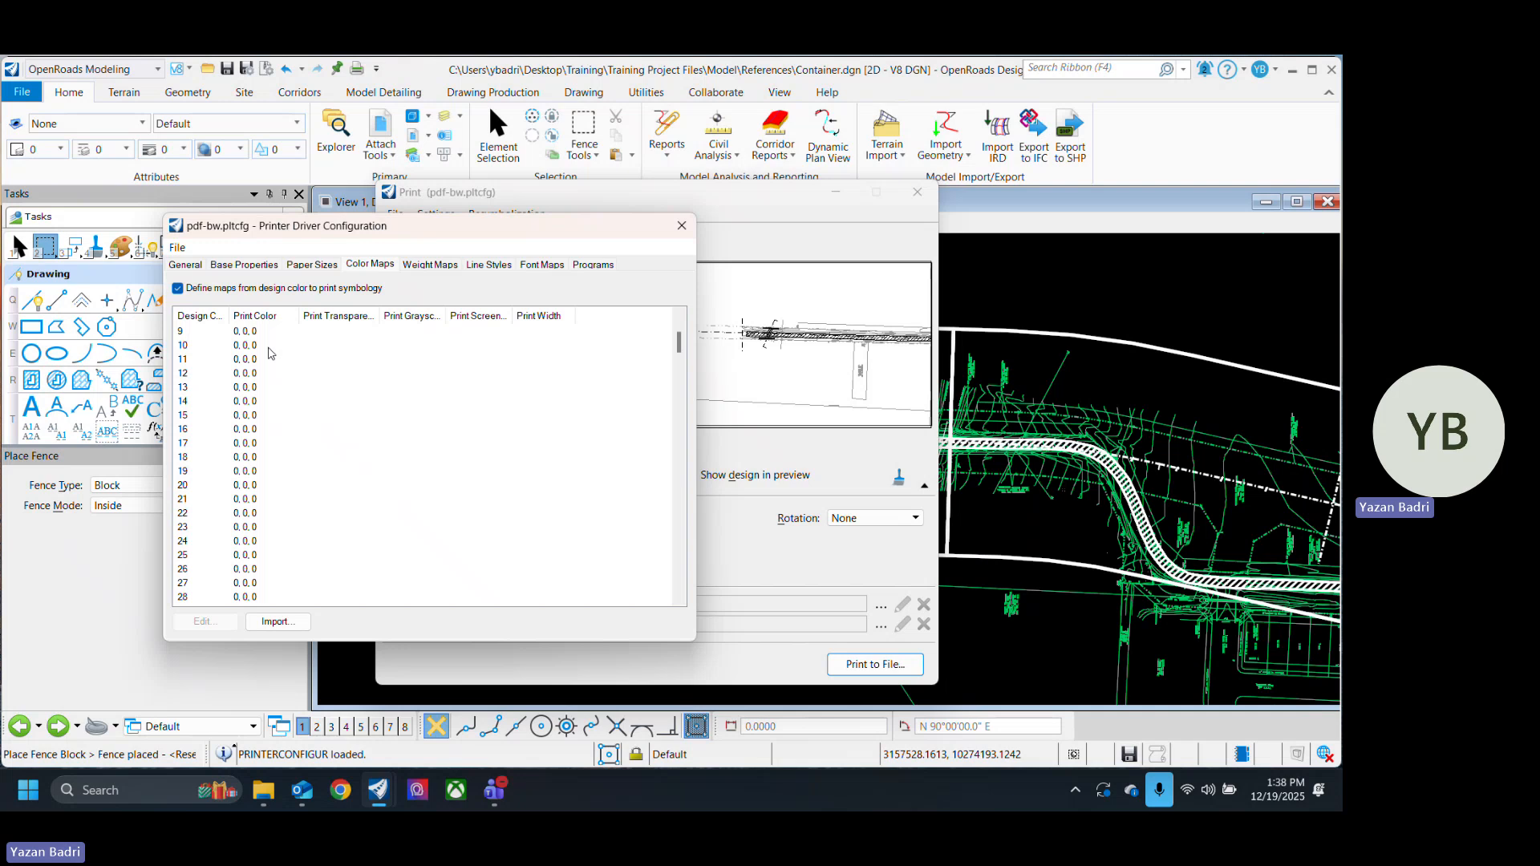
scroll(271, 353, down, 14)
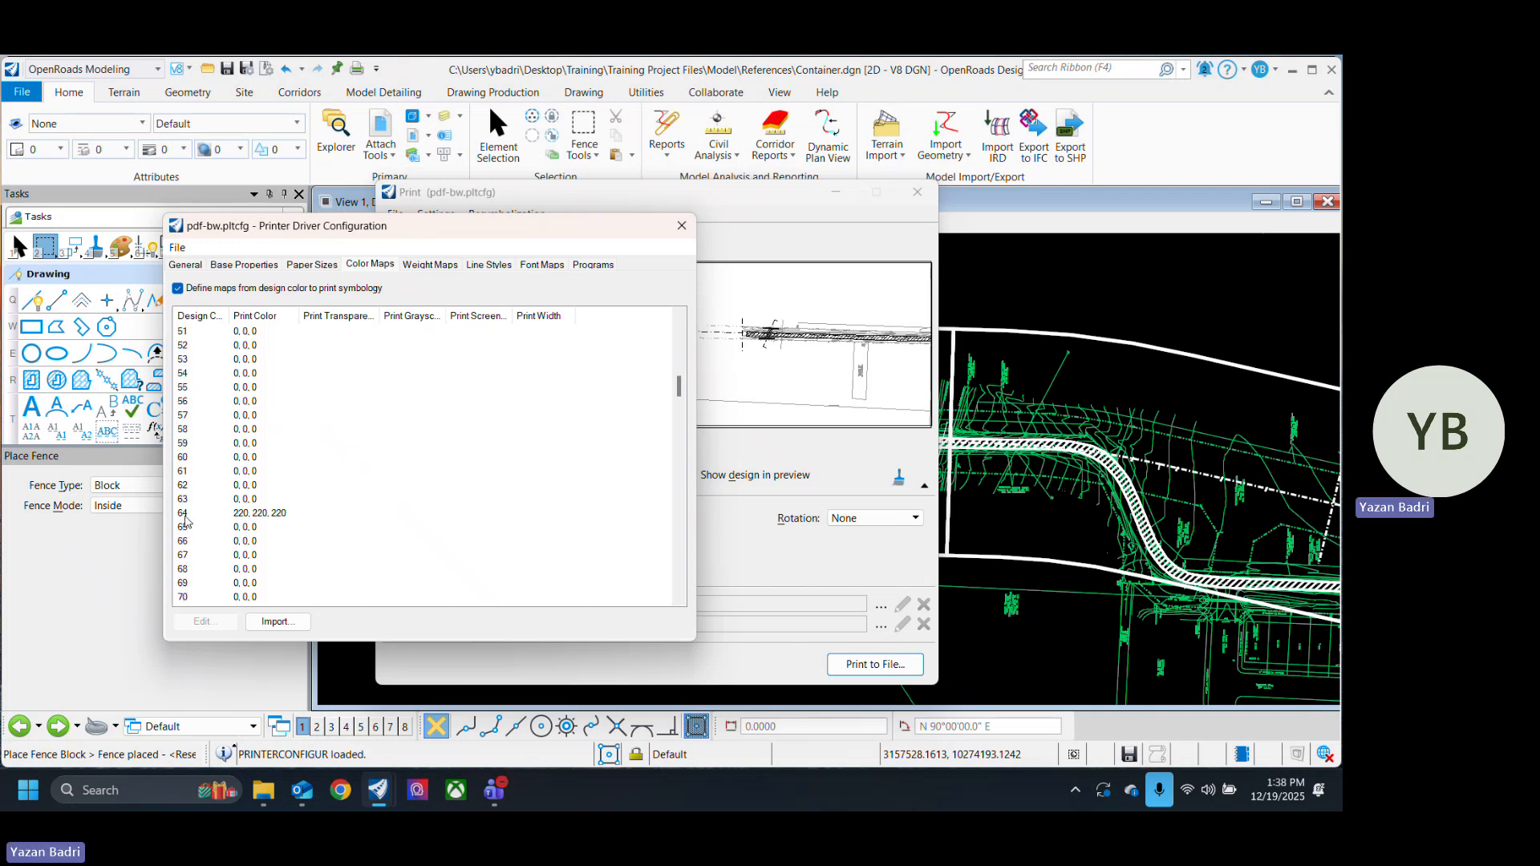
scroll(321, 498, down, 1)
scroll(337, 469, down, 2)
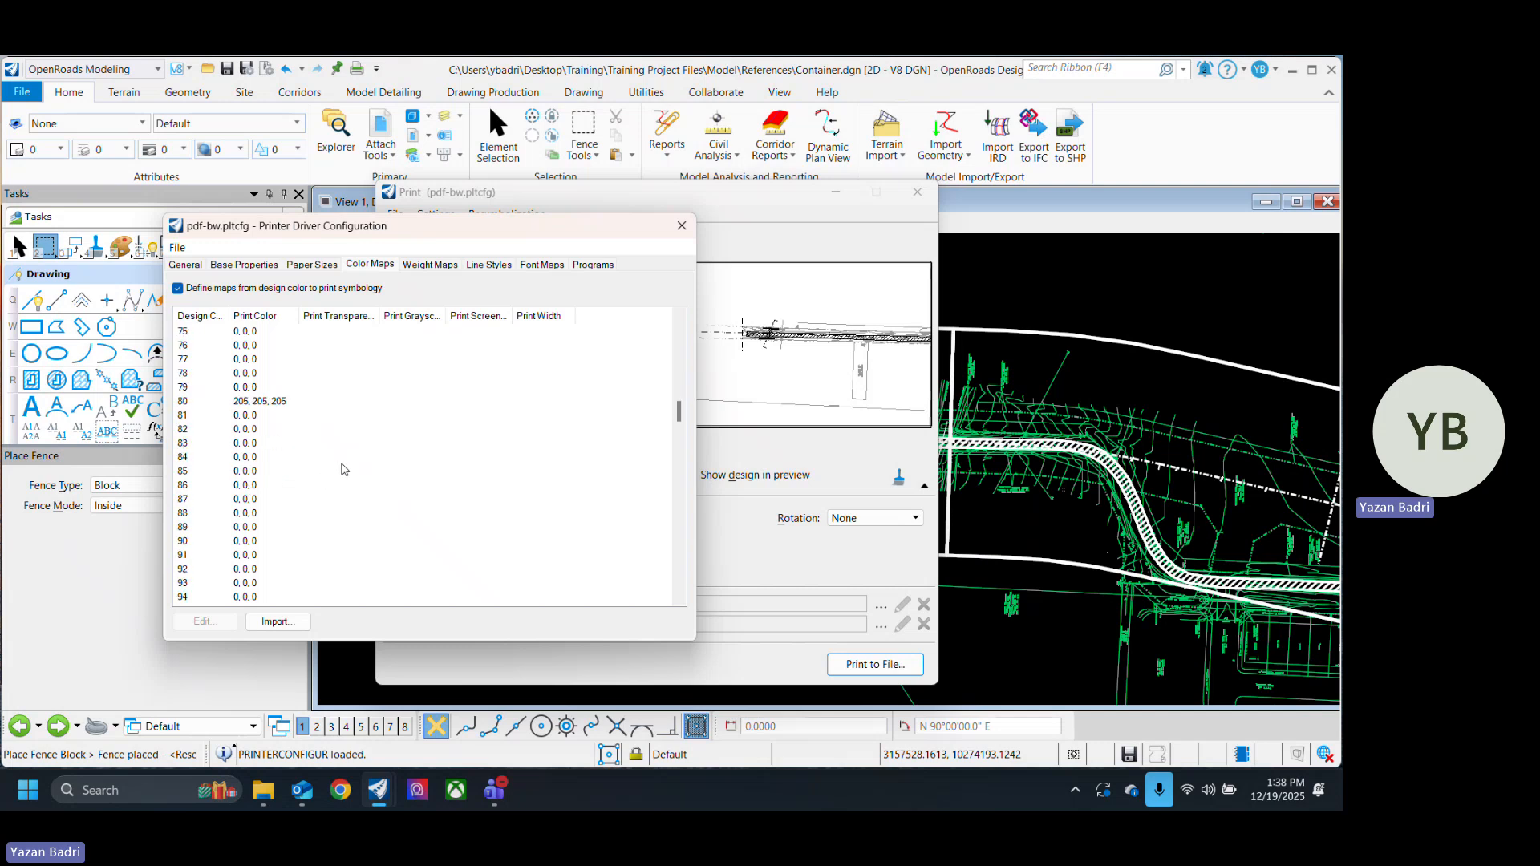
scroll(317, 475, down, 12)
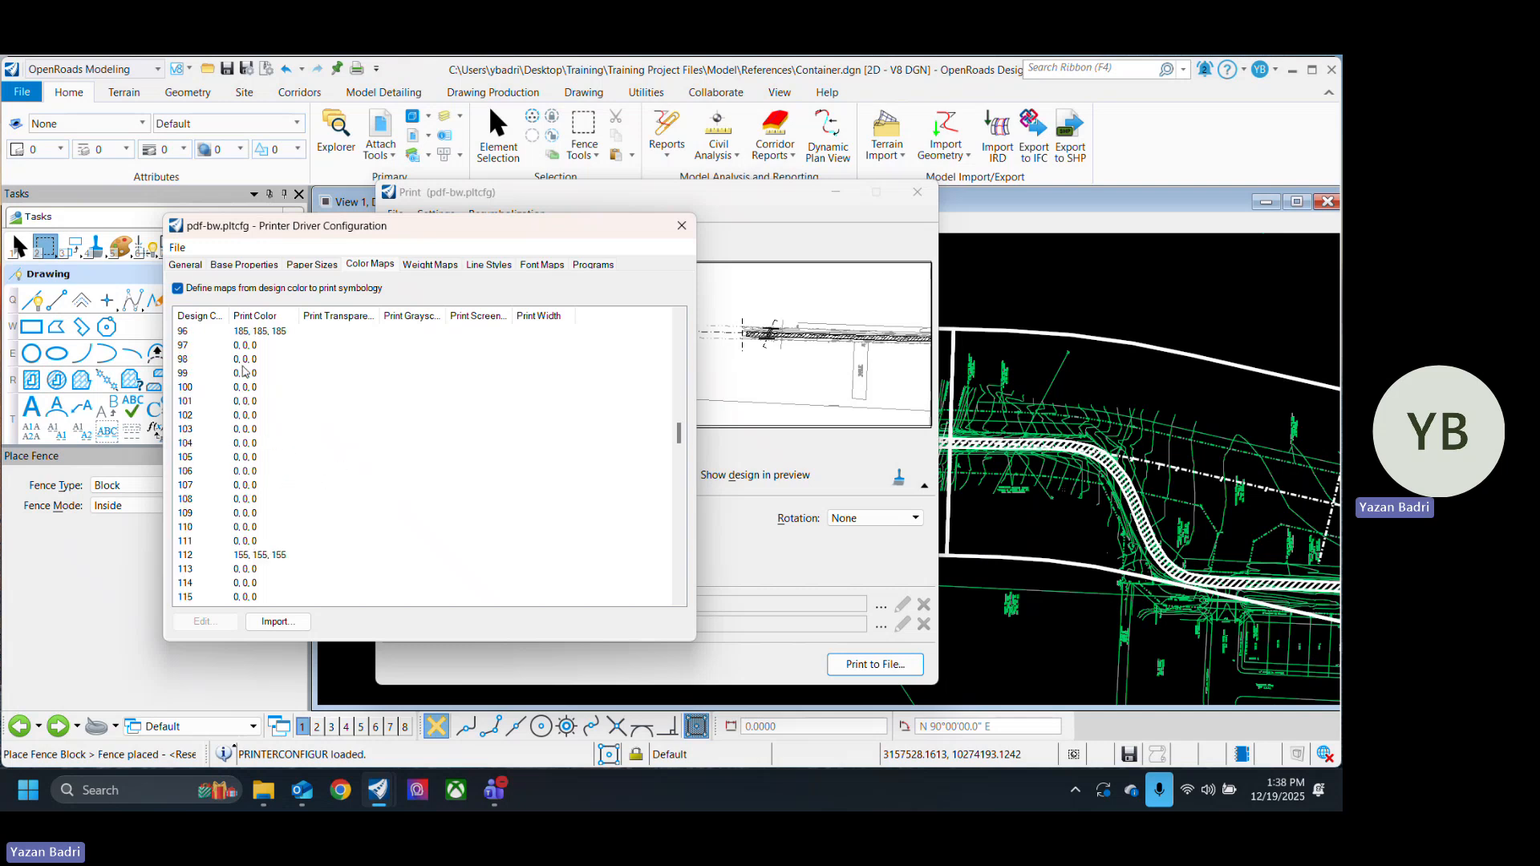
scroll(369, 553, down, 12)
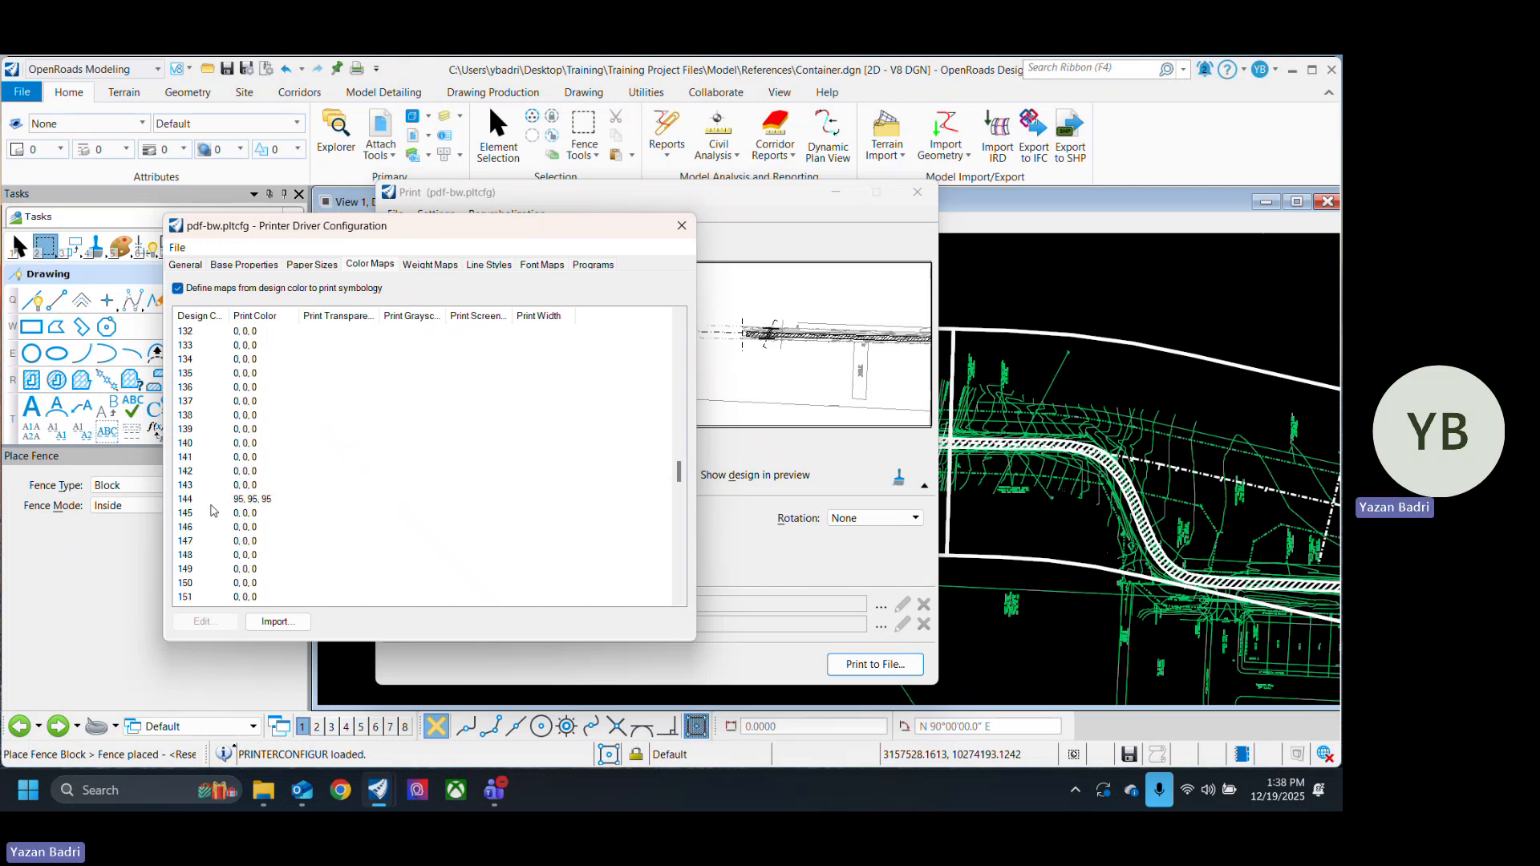
scroll(369, 520, down, 17)
scroll(371, 518, down, 14)
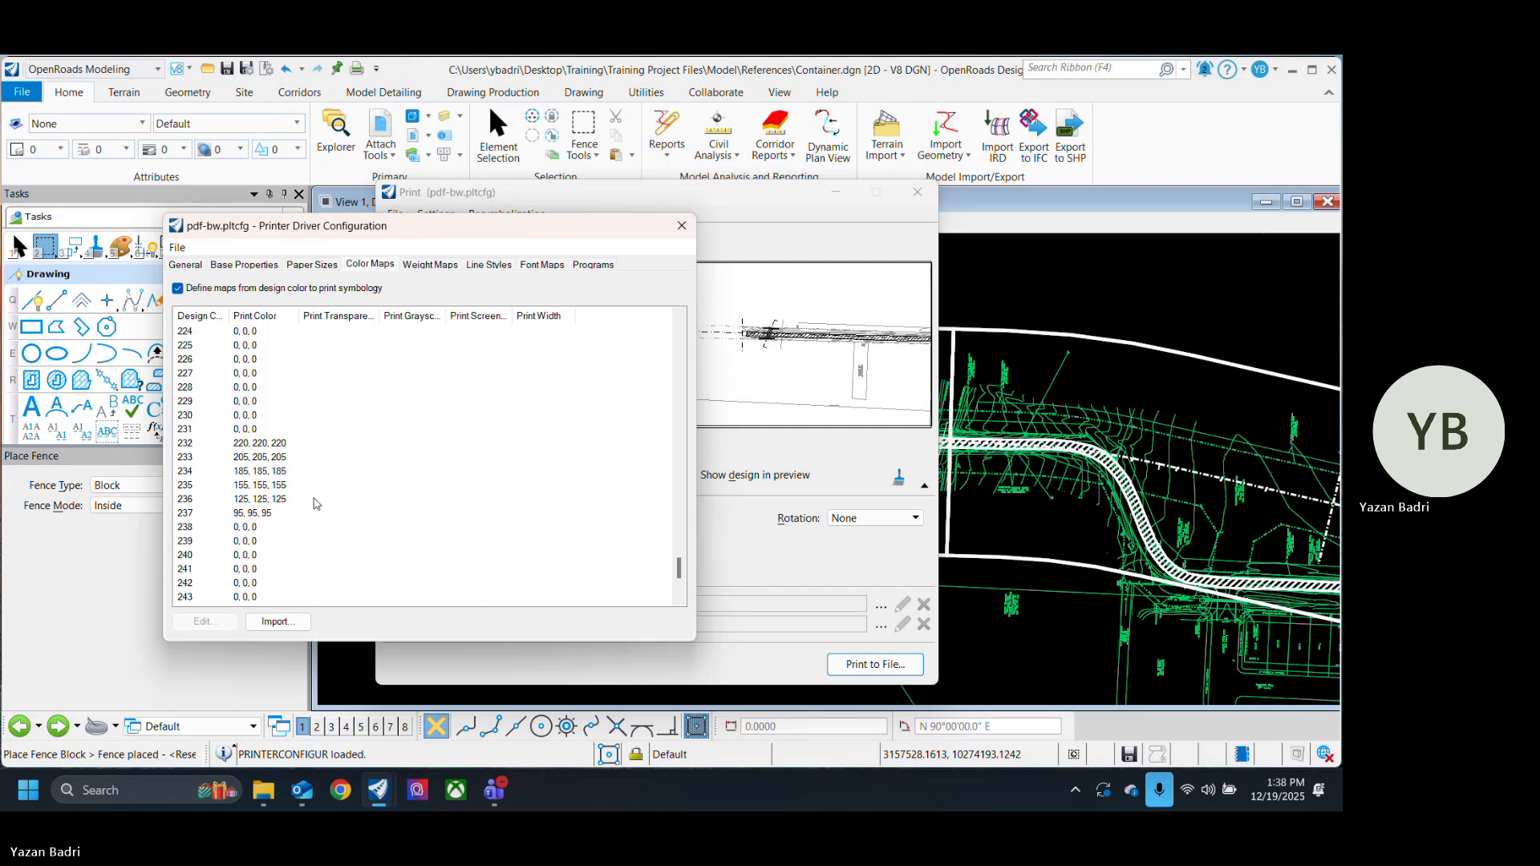
Step: Review the weight maps and line style patterns in pdf-bw.pltcfg and close the printer driver configuration
click(437, 268)
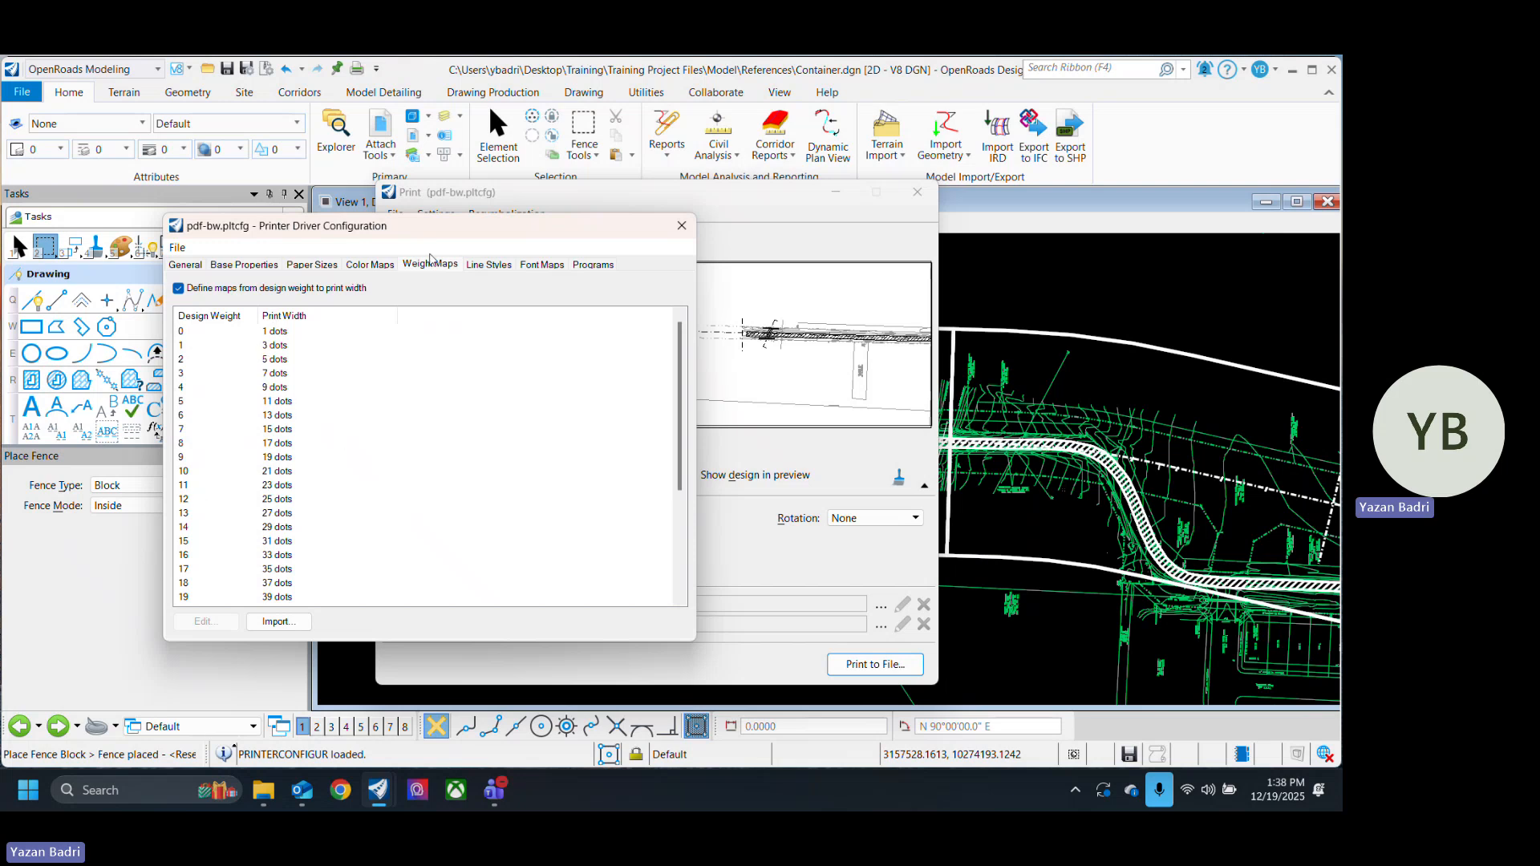
click(476, 270)
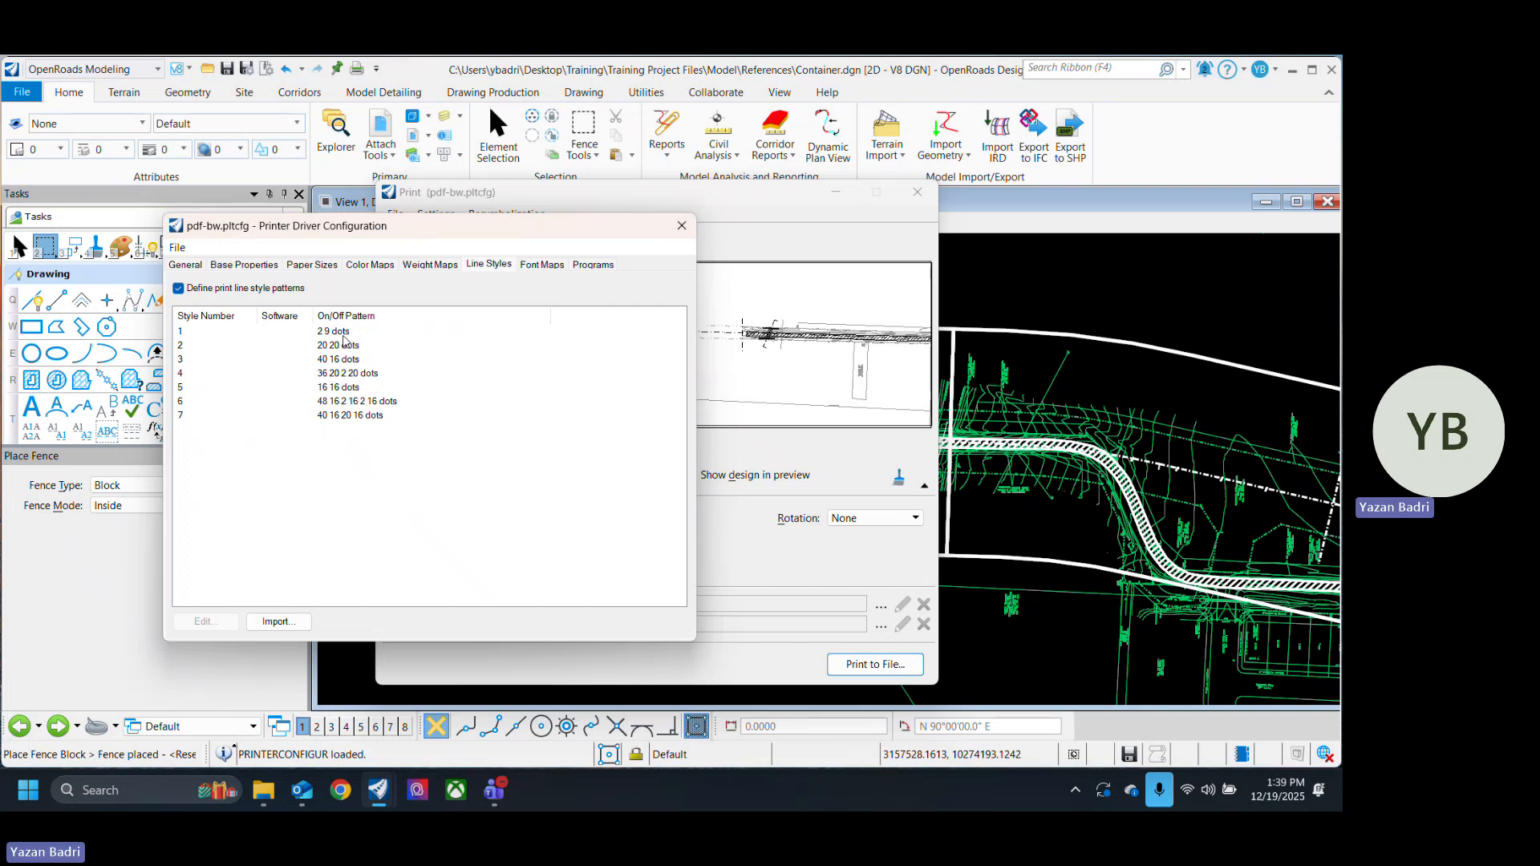
click(691, 235)
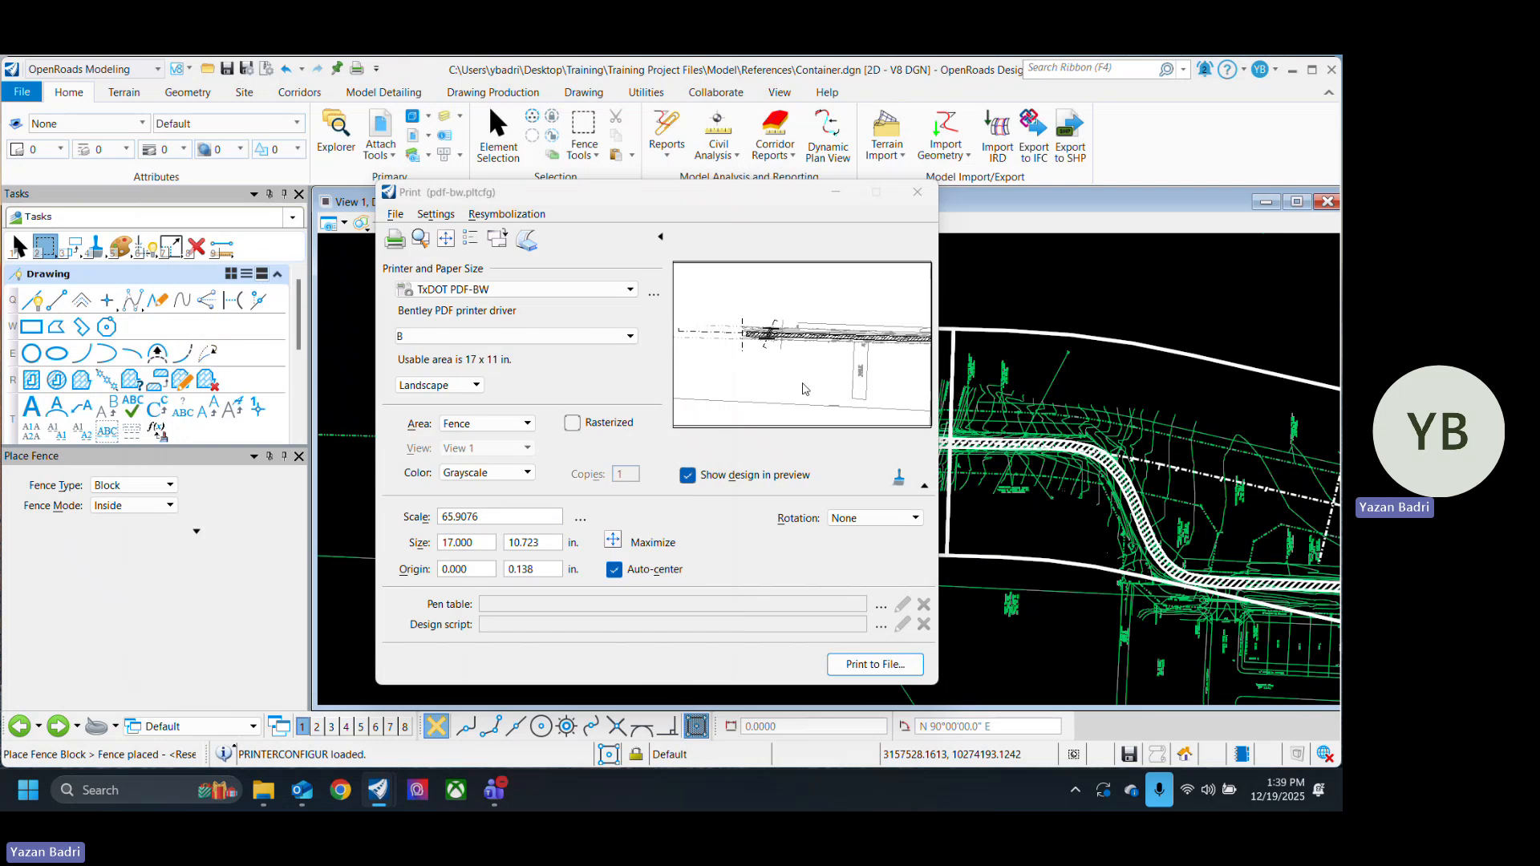
Step: Close the Print dialog and switch to Element Selection, clearing the block fence from the plan
click(918, 192)
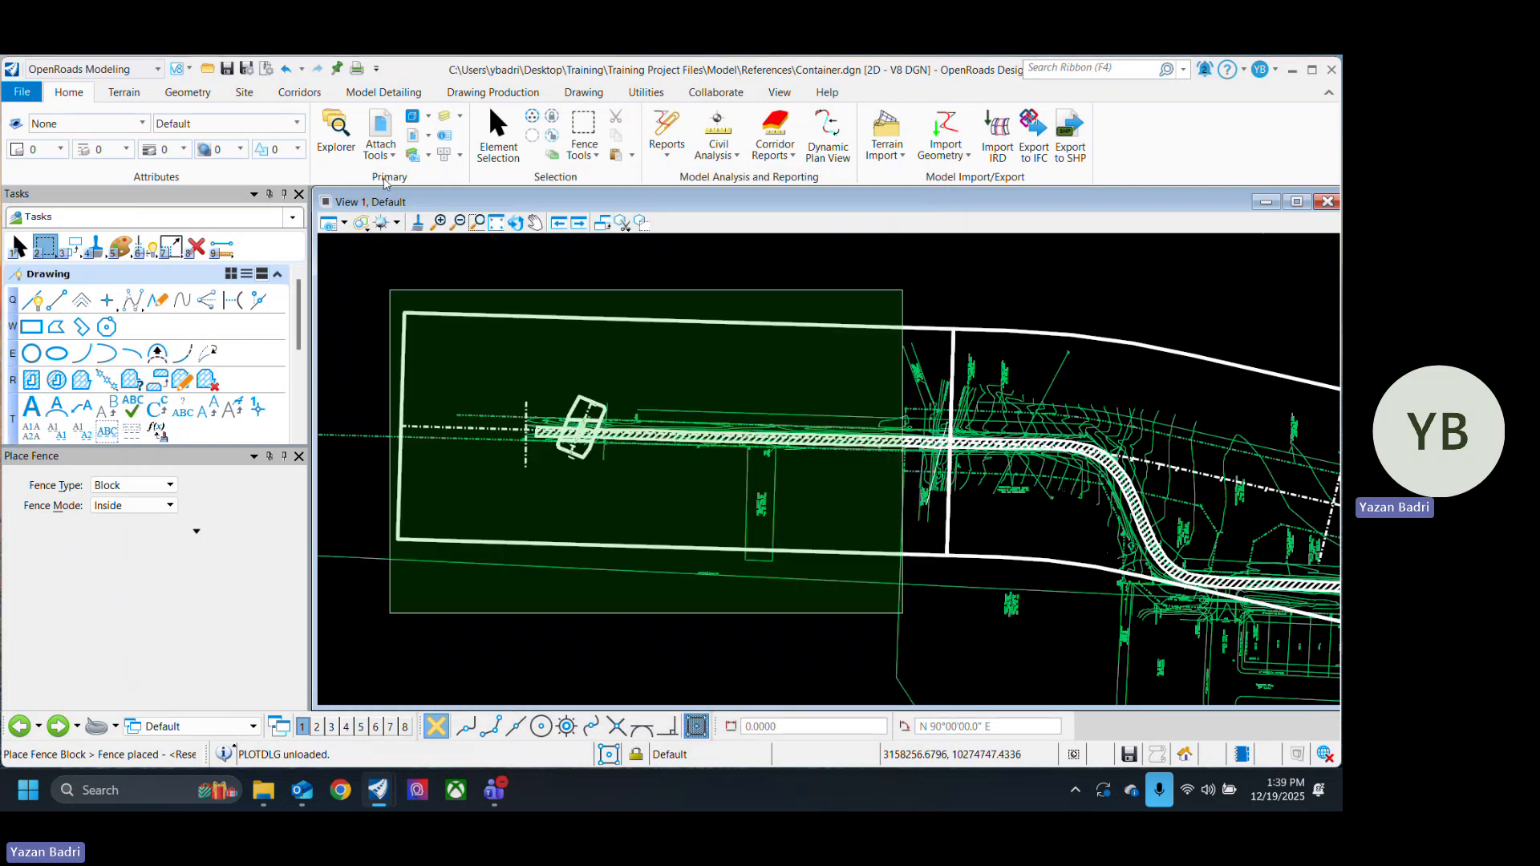
click(20, 247)
click(1058, 291)
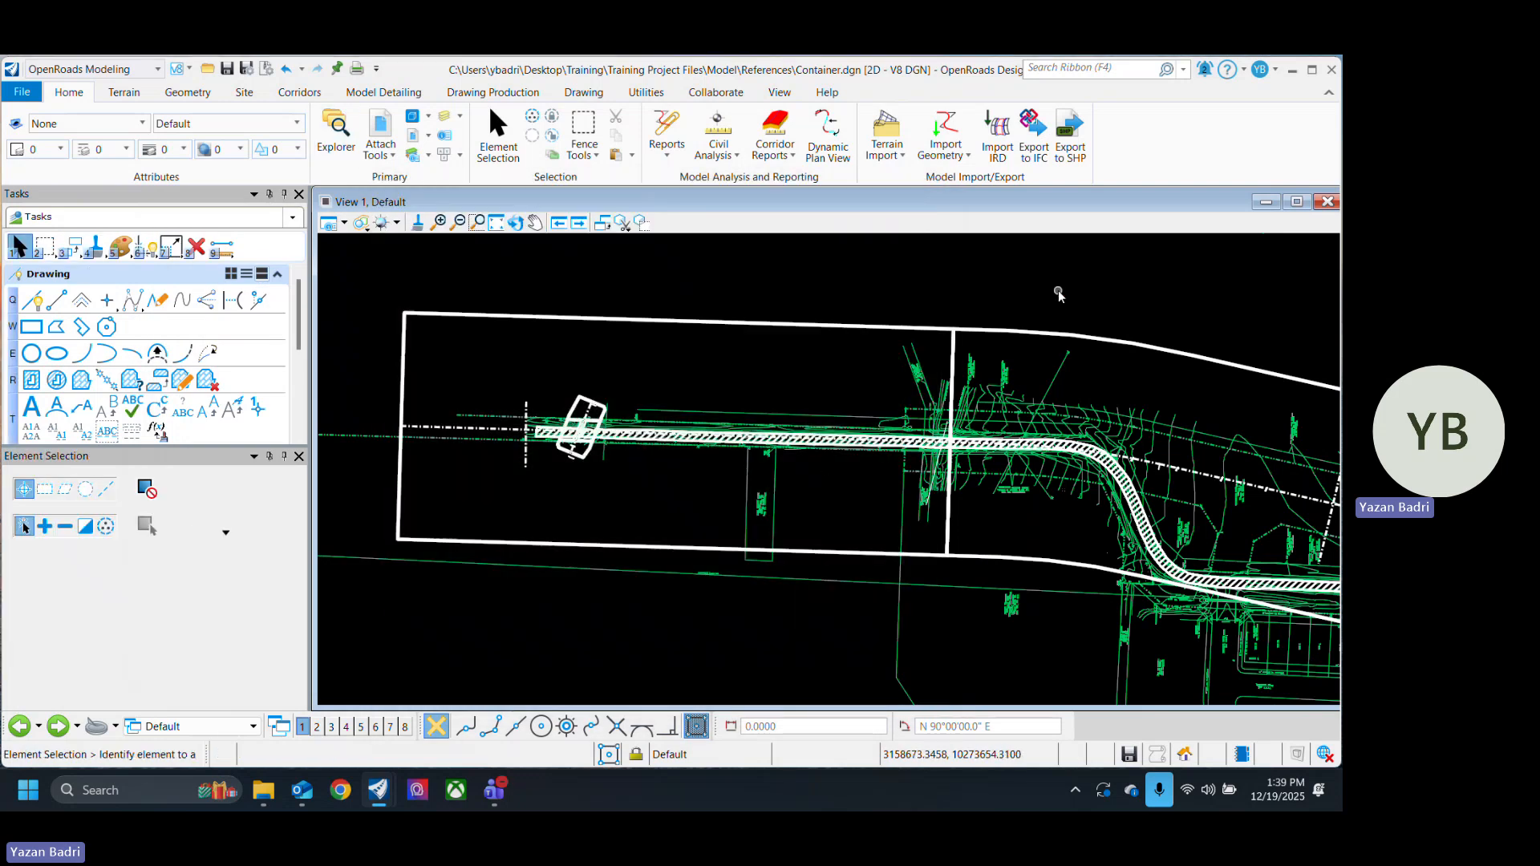
Step: Examine the green dash-dot line running beside the alignment ahead of the bridge and hatched roadway
scroll(679, 569, up, 3)
scroll(675, 561, down, 4)
scroll(674, 538, up, 8)
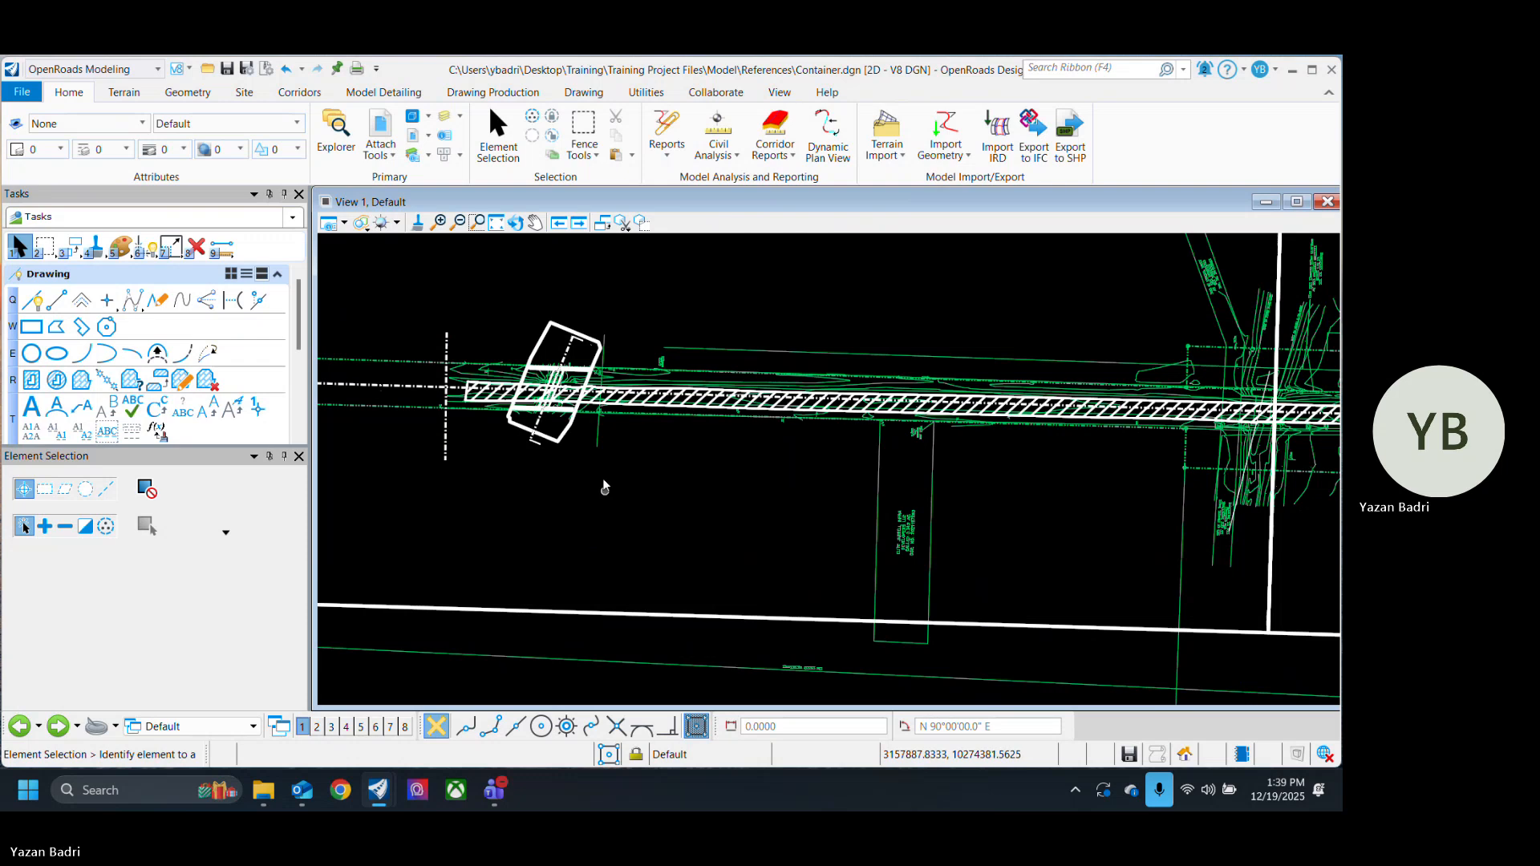
scroll(544, 446, up, 1)
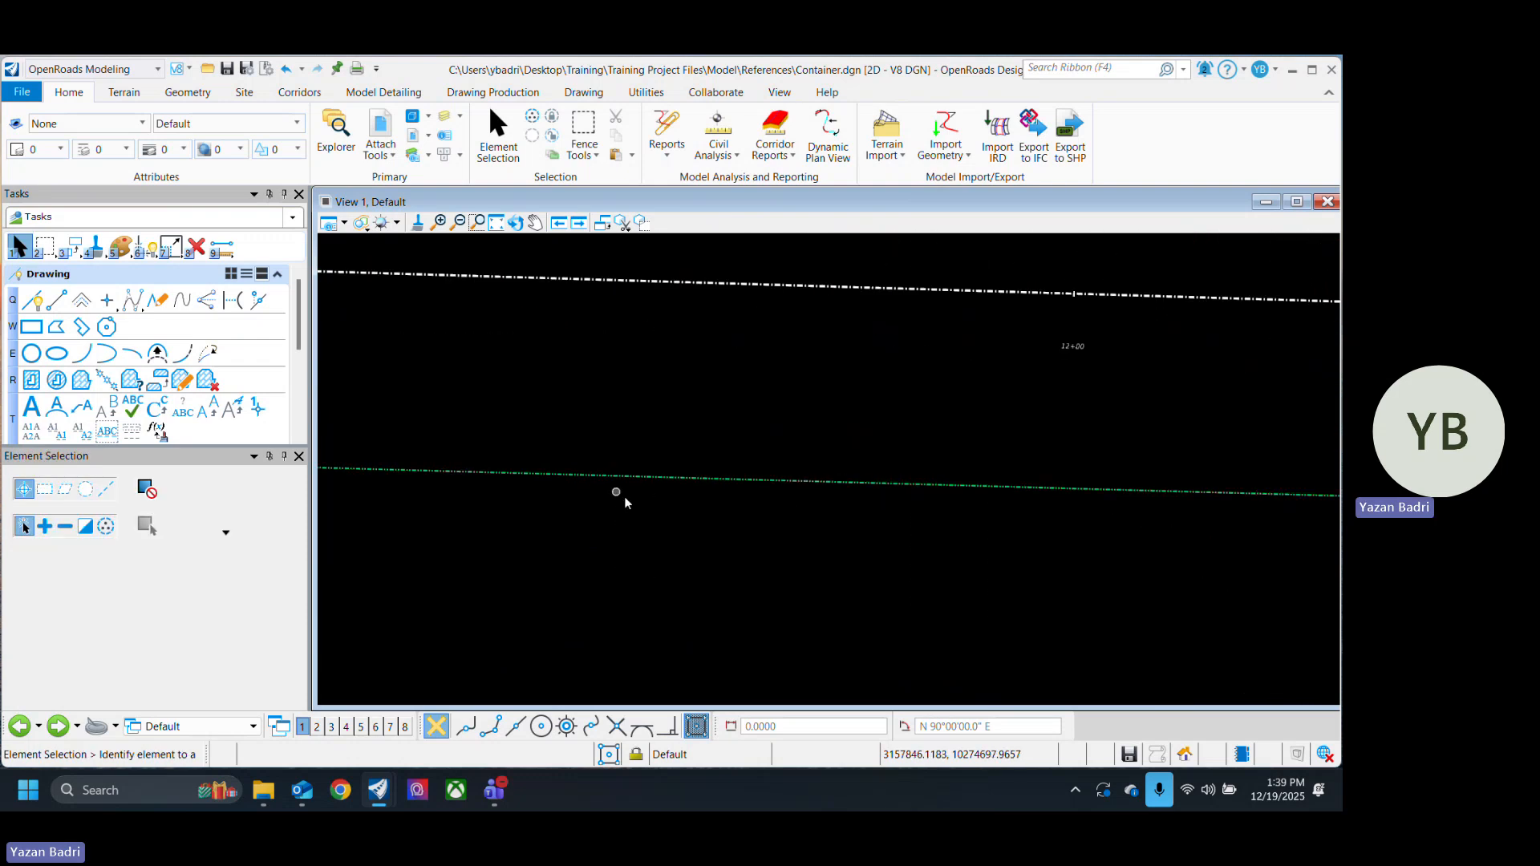
scroll(632, 524, down, 2)
scroll(585, 507, up, 2)
scroll(610, 512, up, 1)
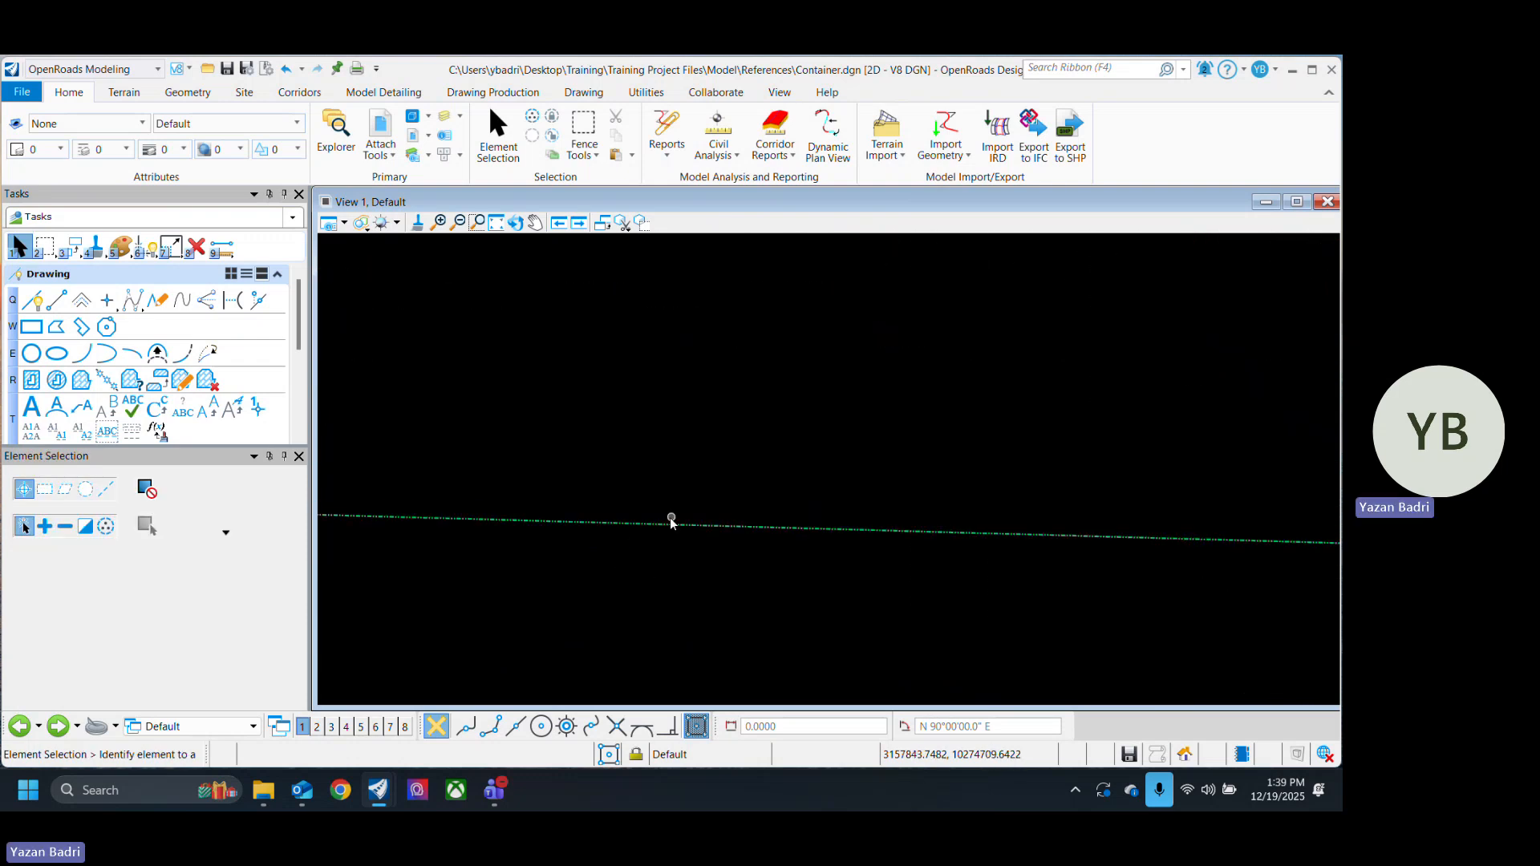
scroll(690, 542, down, 3)
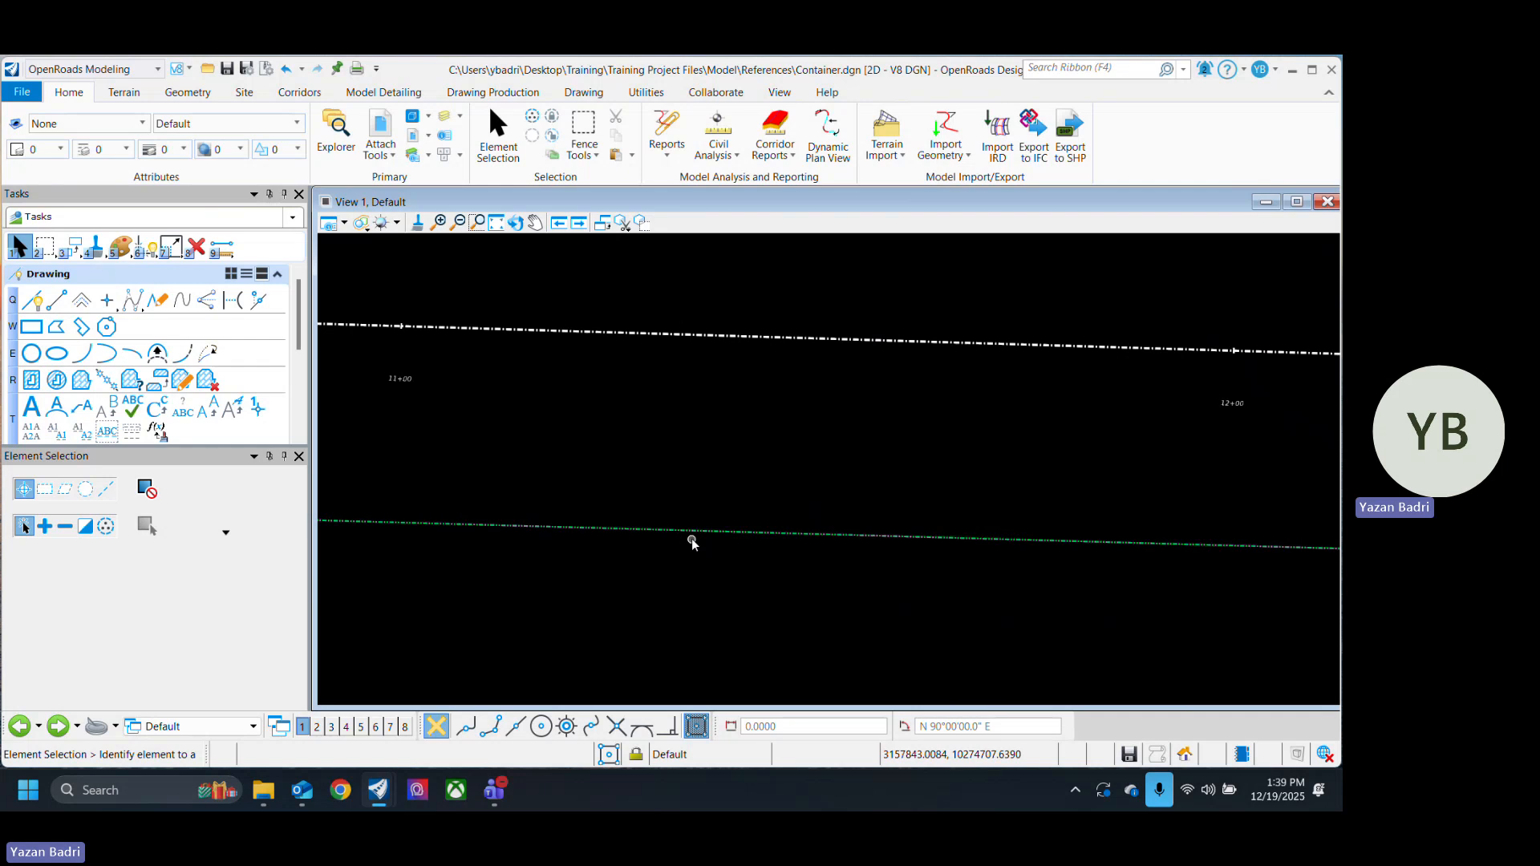
middle_drag(794, 571, 631, 544)
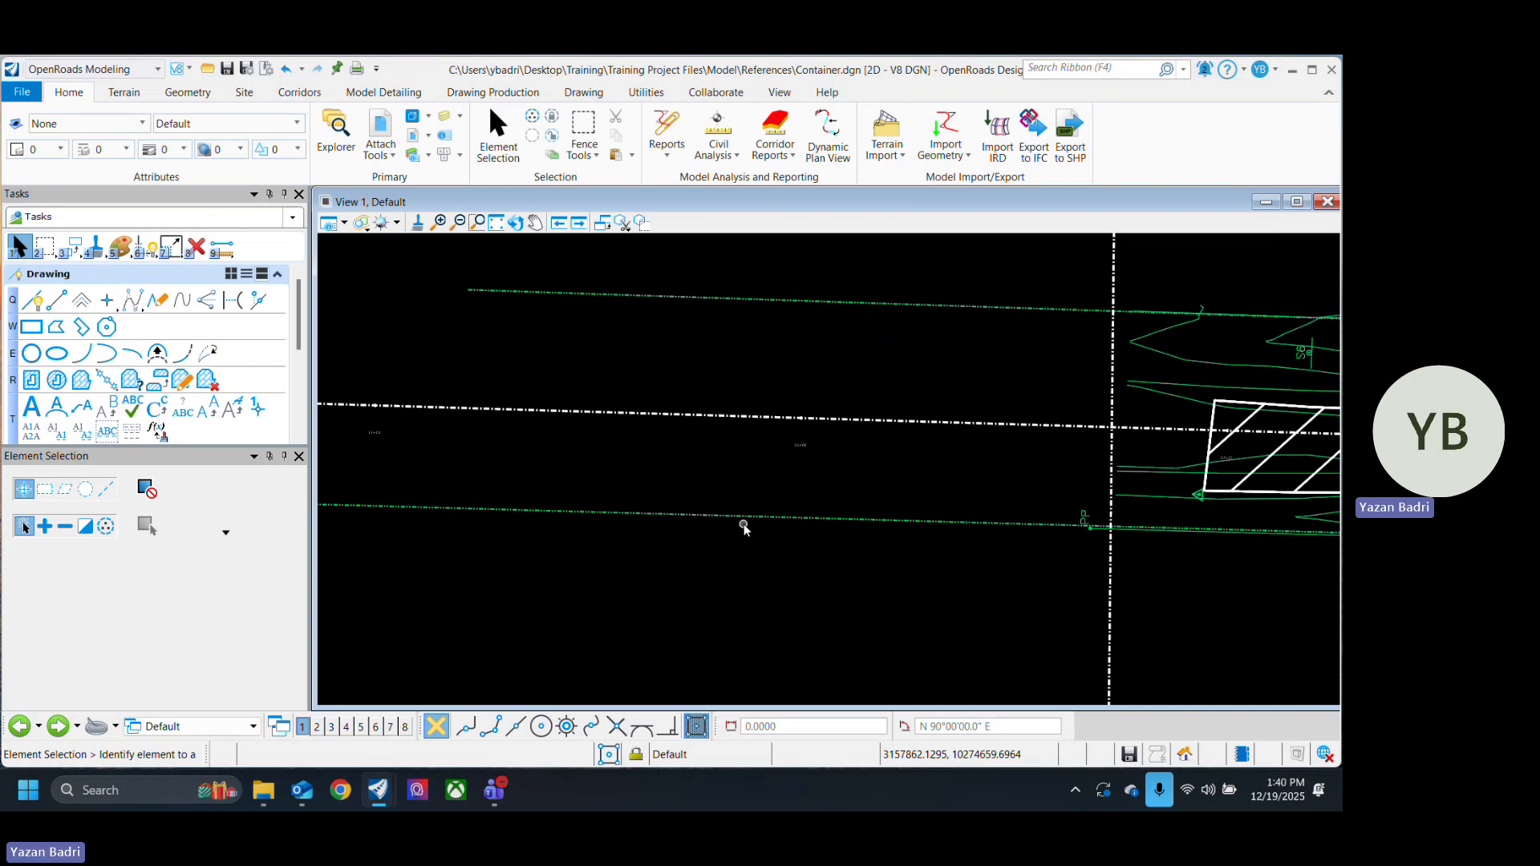
scroll(687, 524, up, 2)
scroll(717, 538, down, 2)
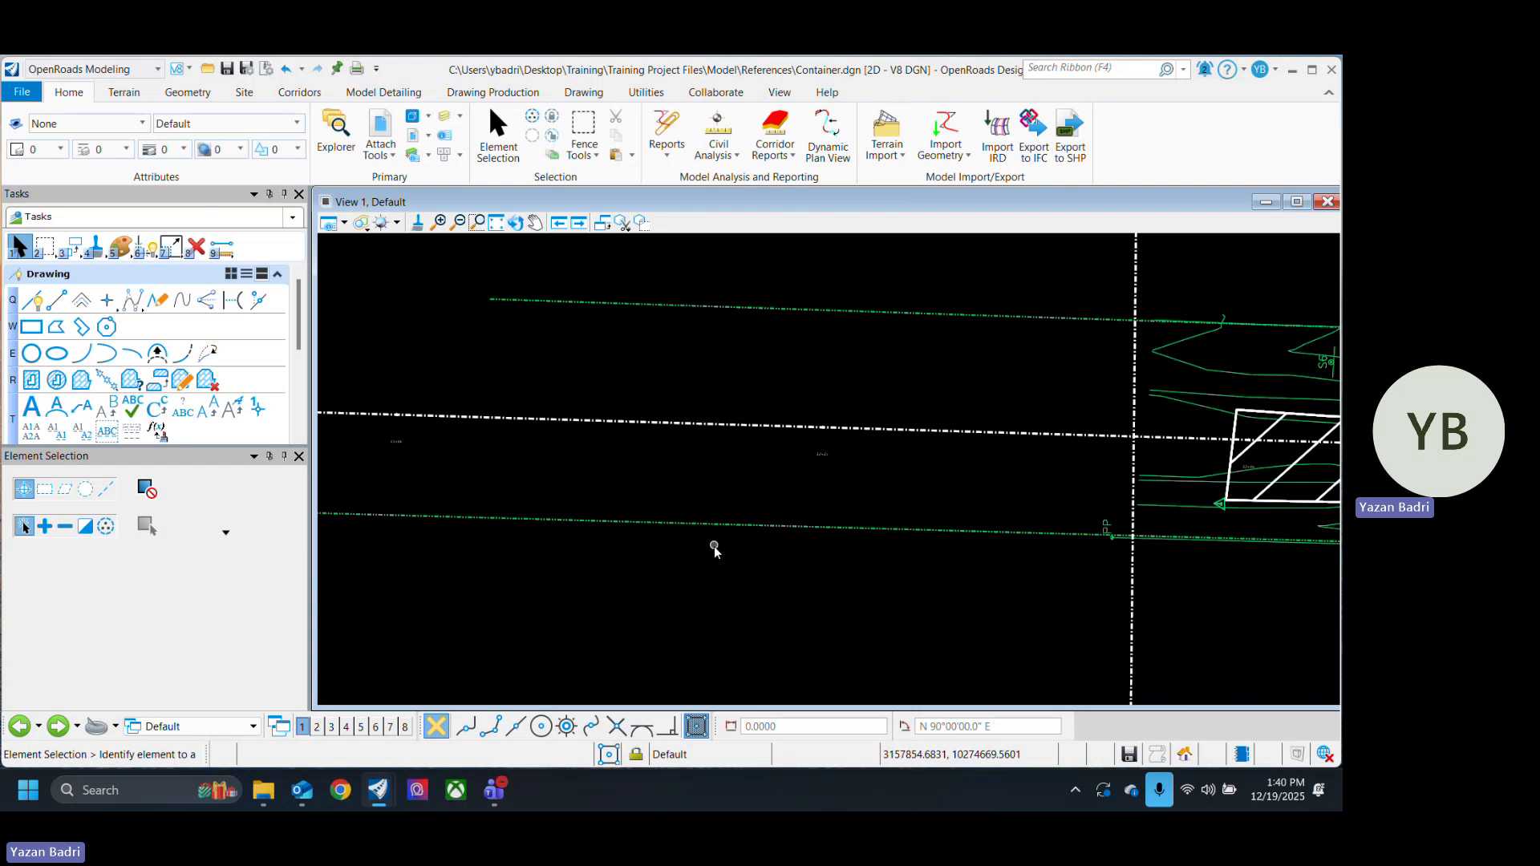
Step: Open the Untitled PDF from Desktop > Training > Training Project Files > Model > PDF in File Explorer
click(262, 796)
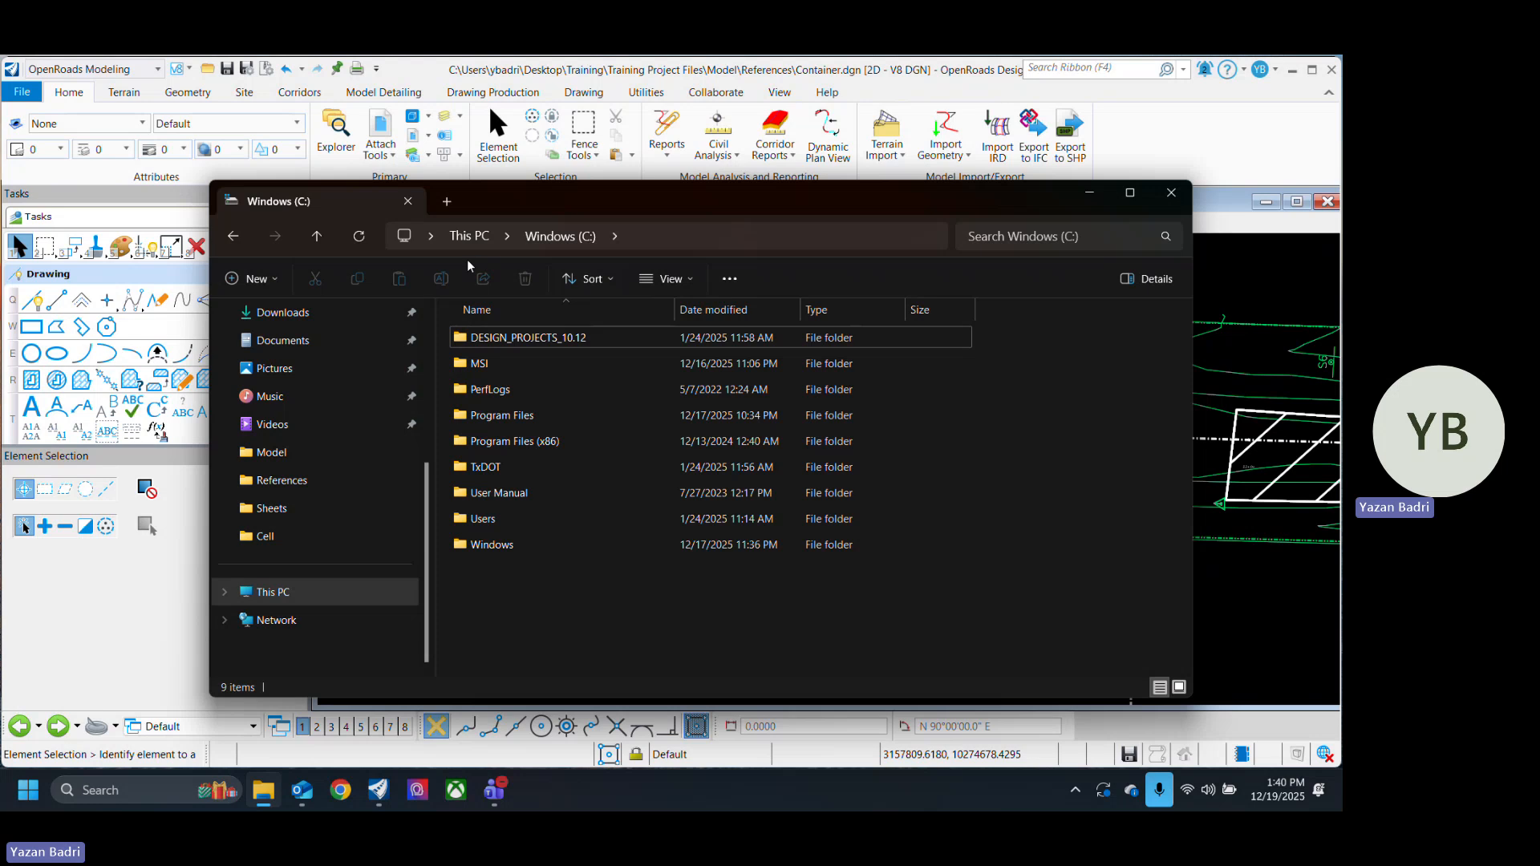
scroll(332, 499, up, 3)
click(333, 509)
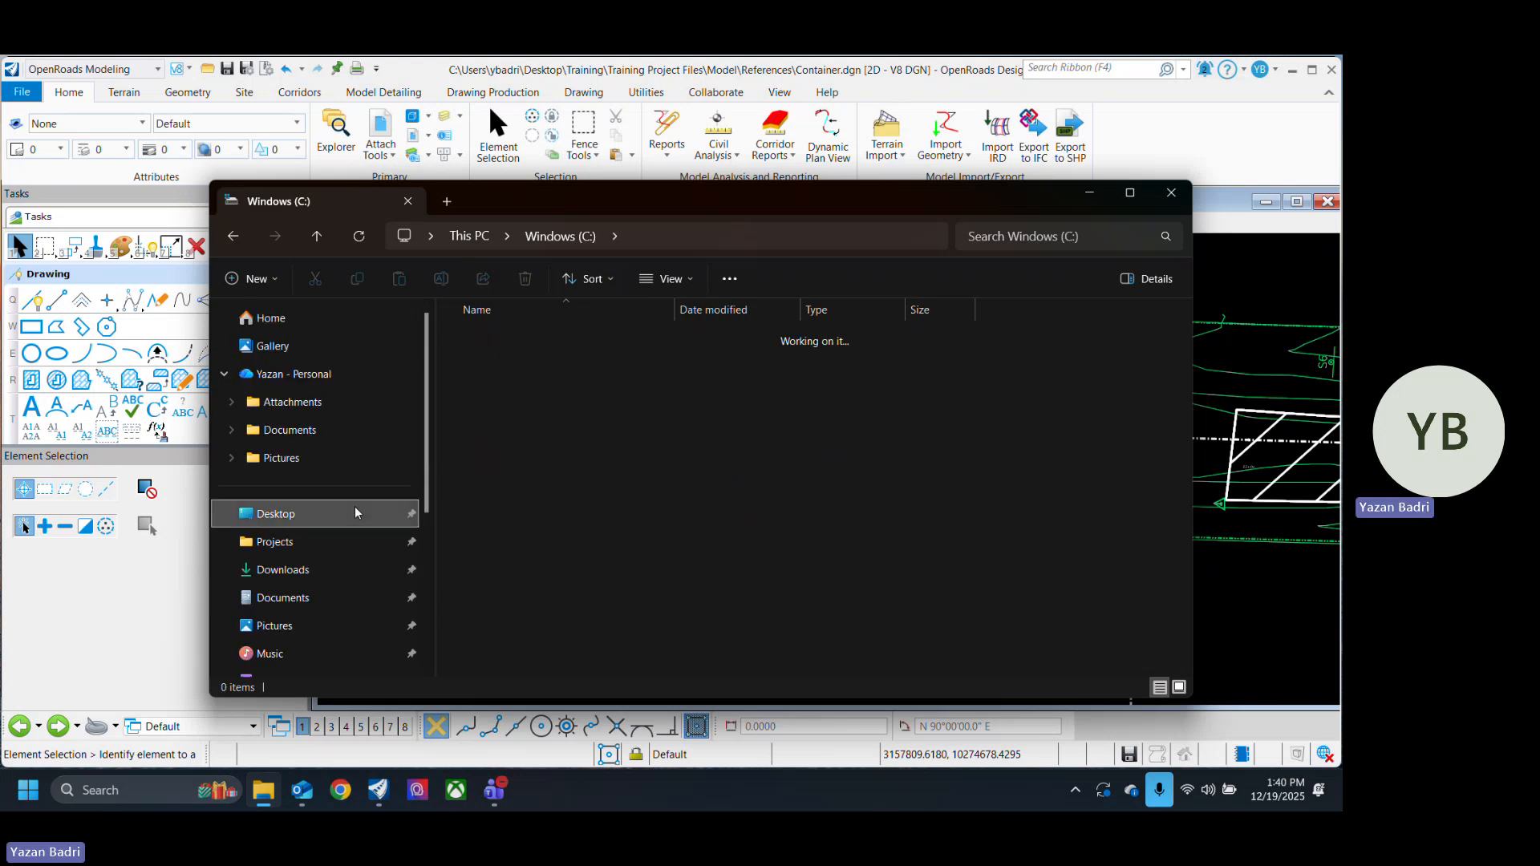
double_click(516, 364)
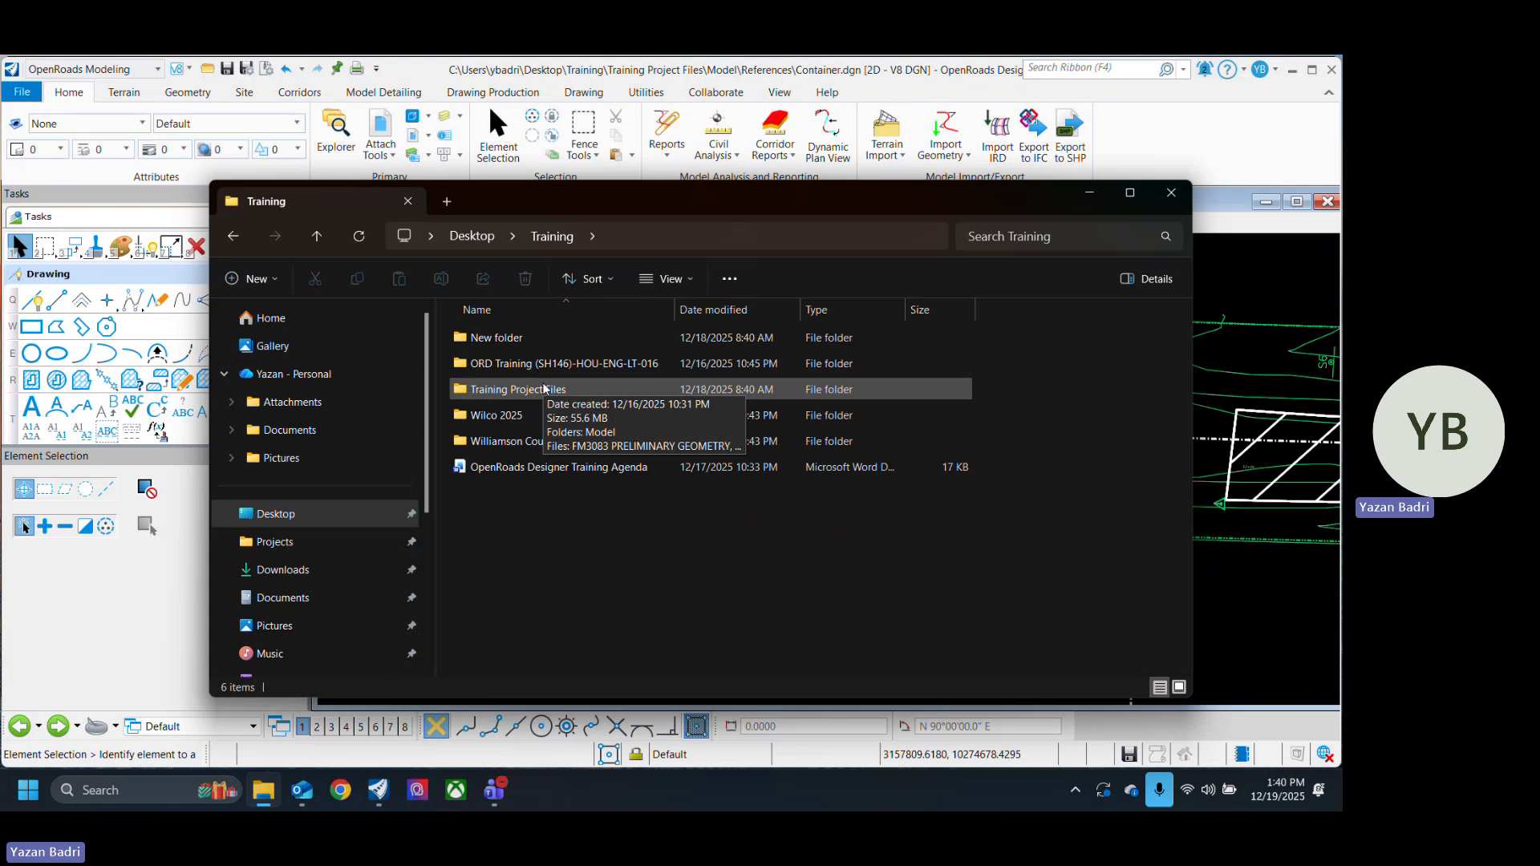
double_click(544, 390)
double_click(528, 341)
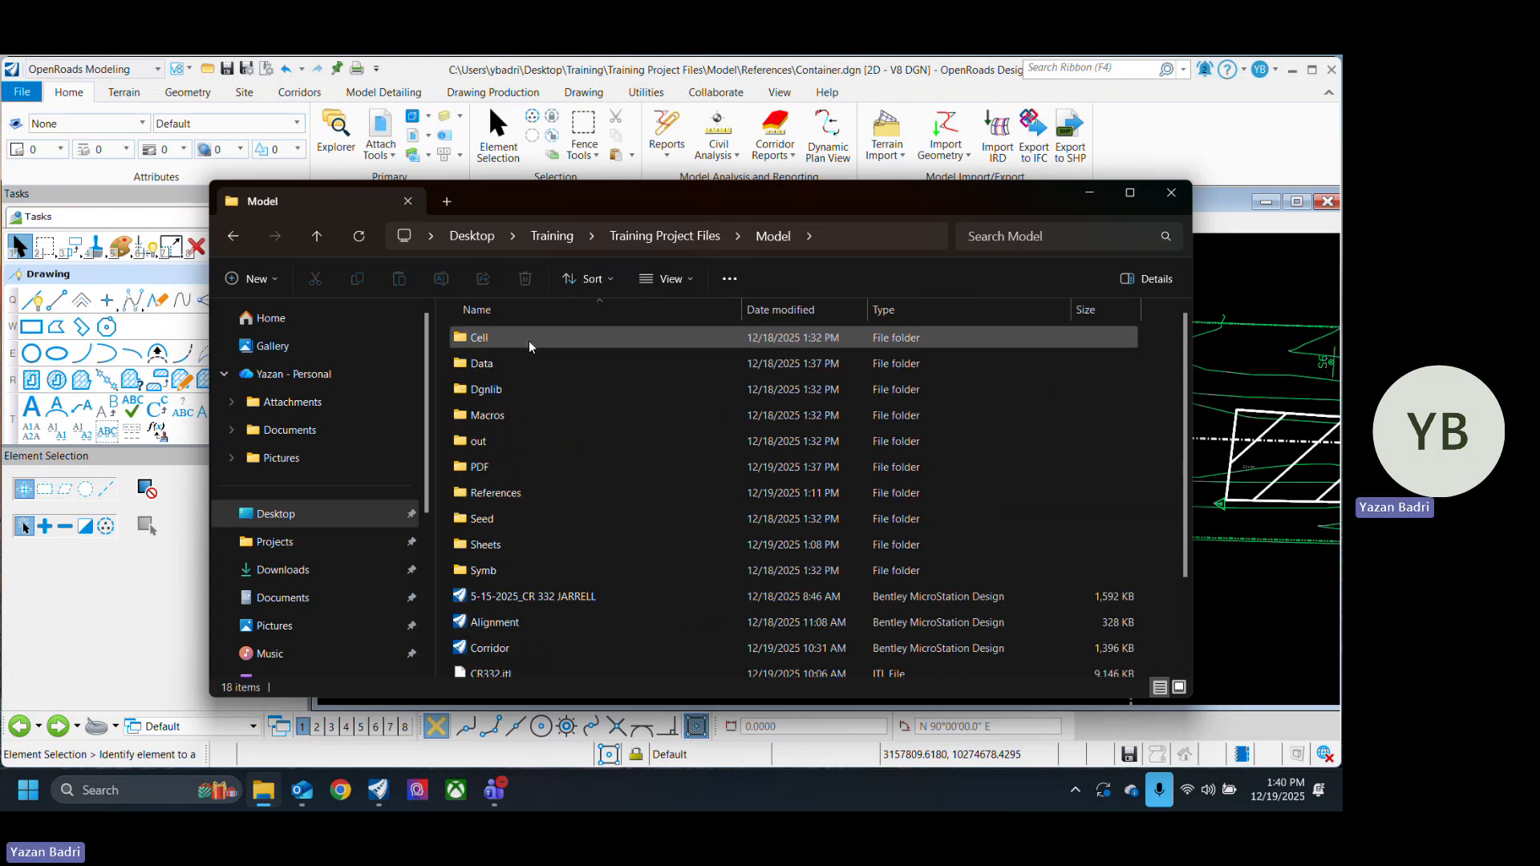
double_click(518, 466)
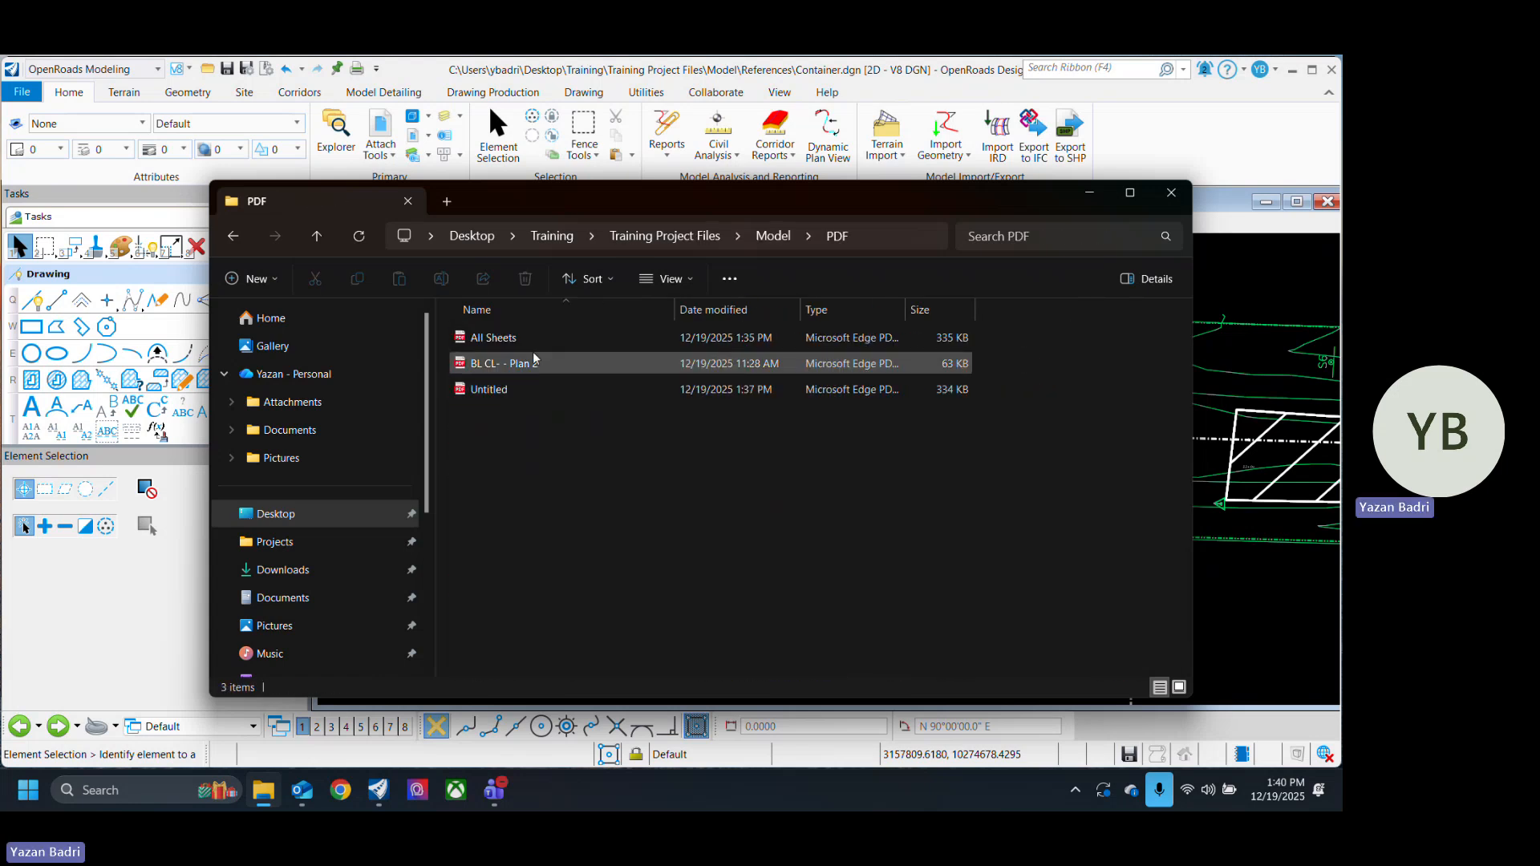
double_click(522, 389)
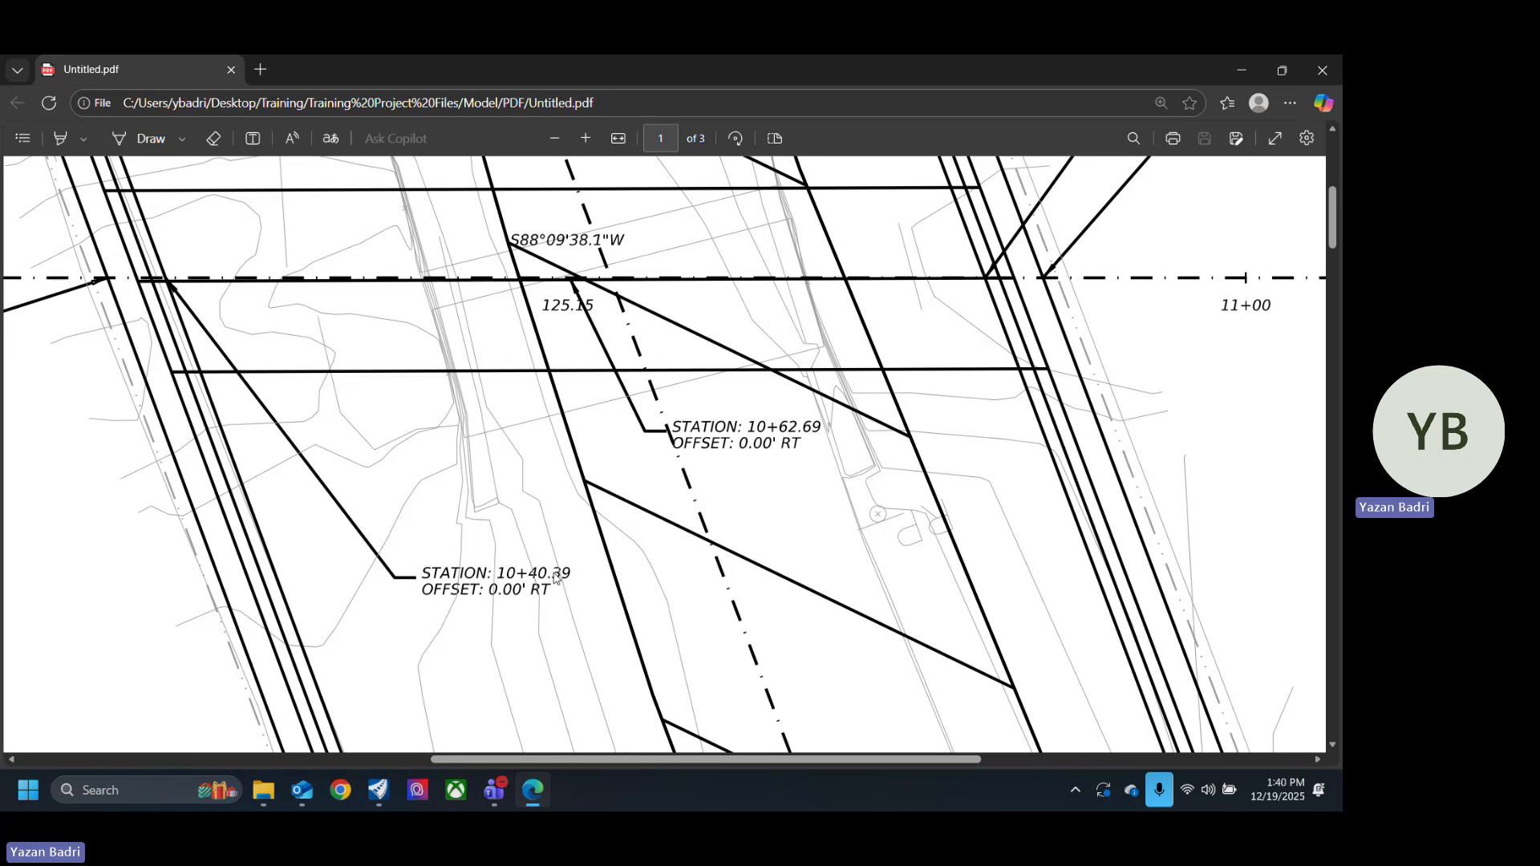
Step: Examine the dash-dot lines along both road edges on page 1, up close and at sheet scale
ctrl+scroll(219, 614, up, 5)
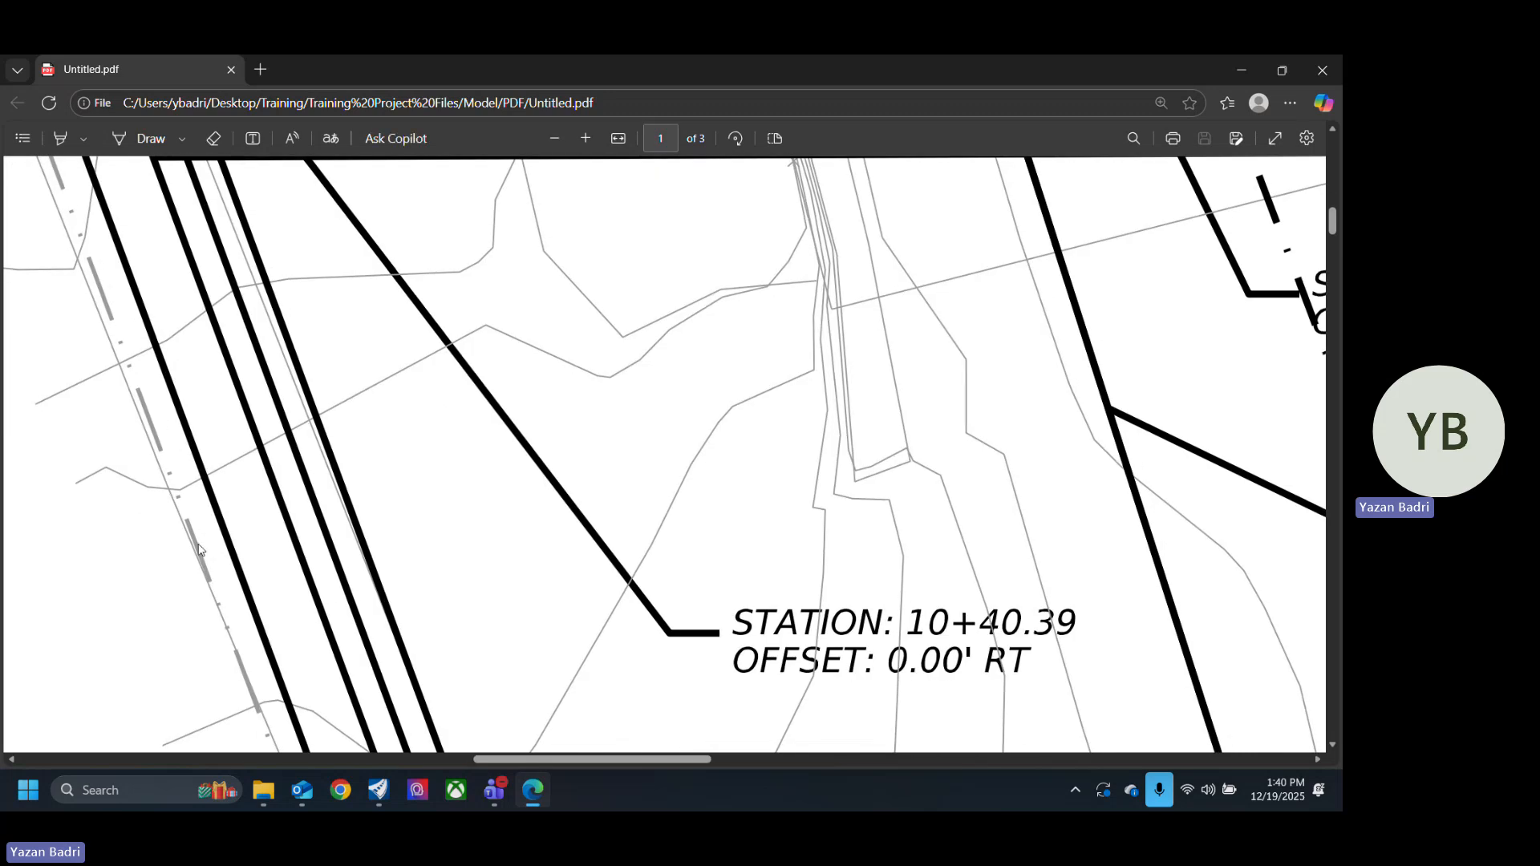
ctrl+scroll(594, 537, down, 5)
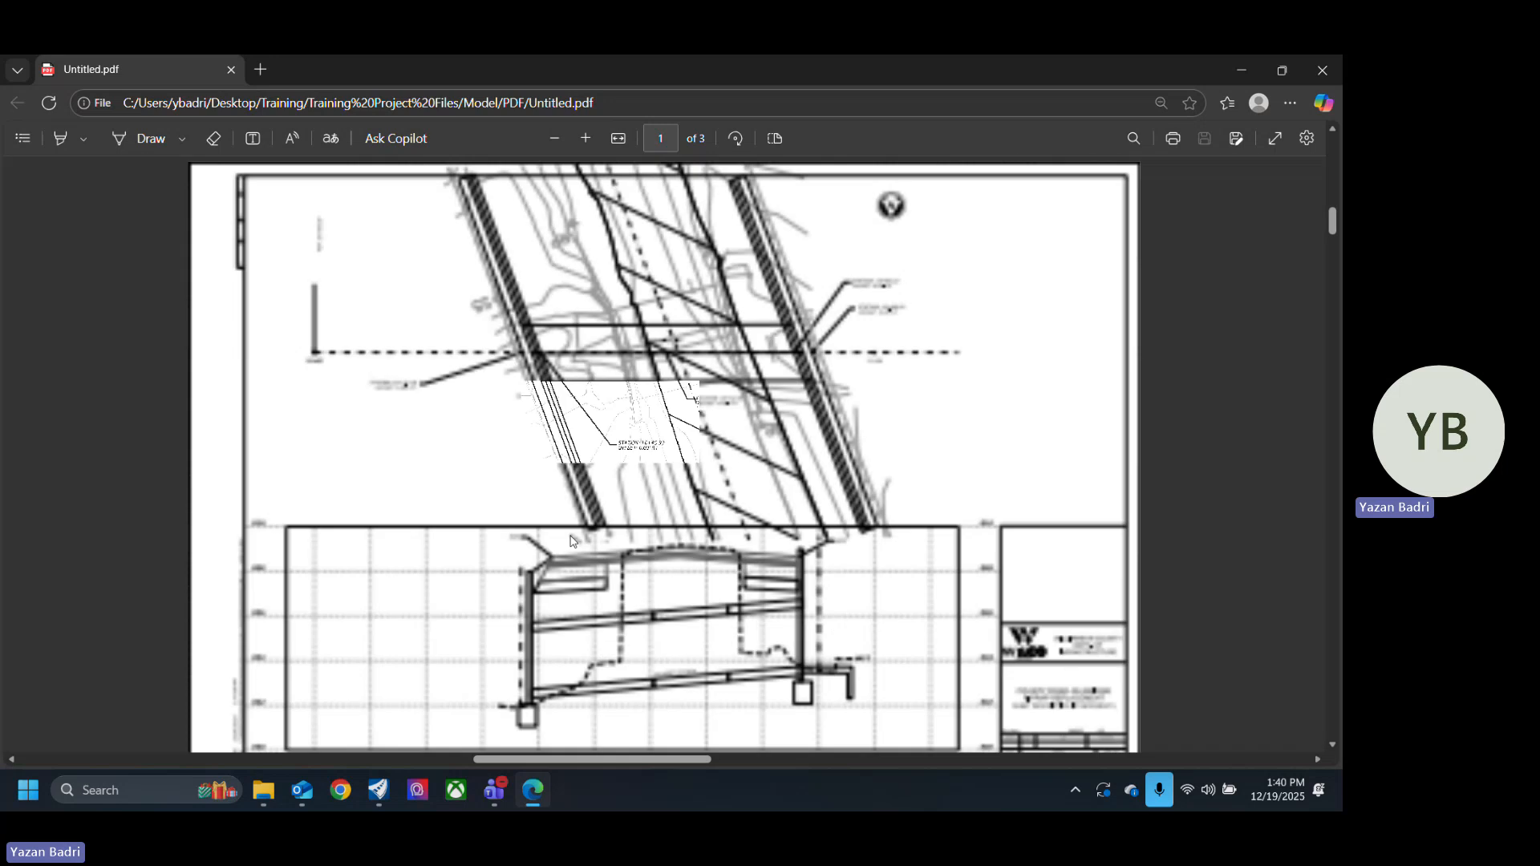
ctrl+scroll(918, 441, up, 5)
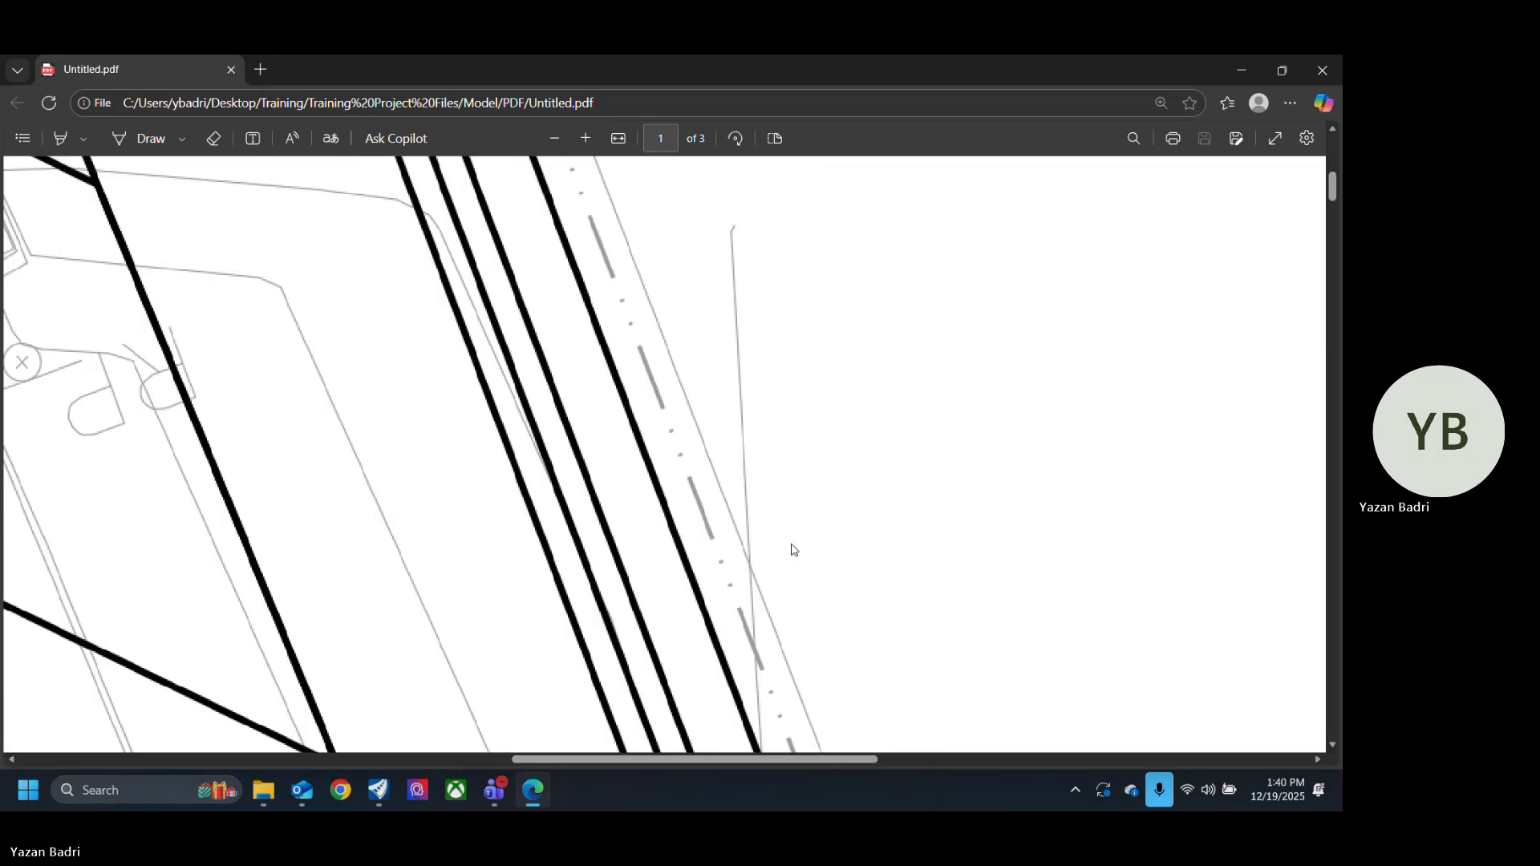
Step: Minimize the PDF window and close File Explorer to return to the plan view
click(1242, 80)
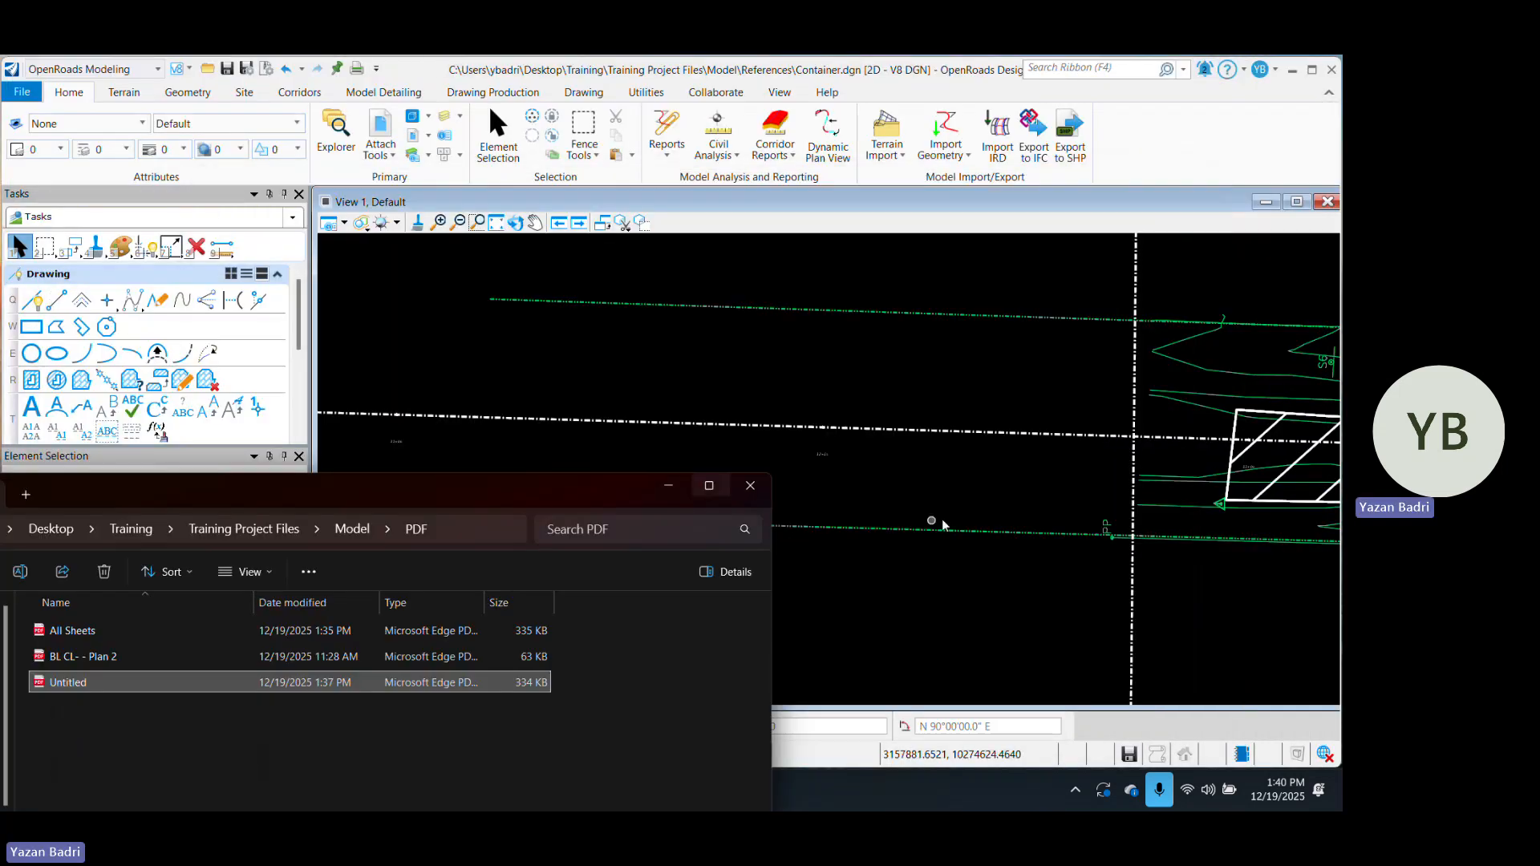
scroll(976, 546, down, 3)
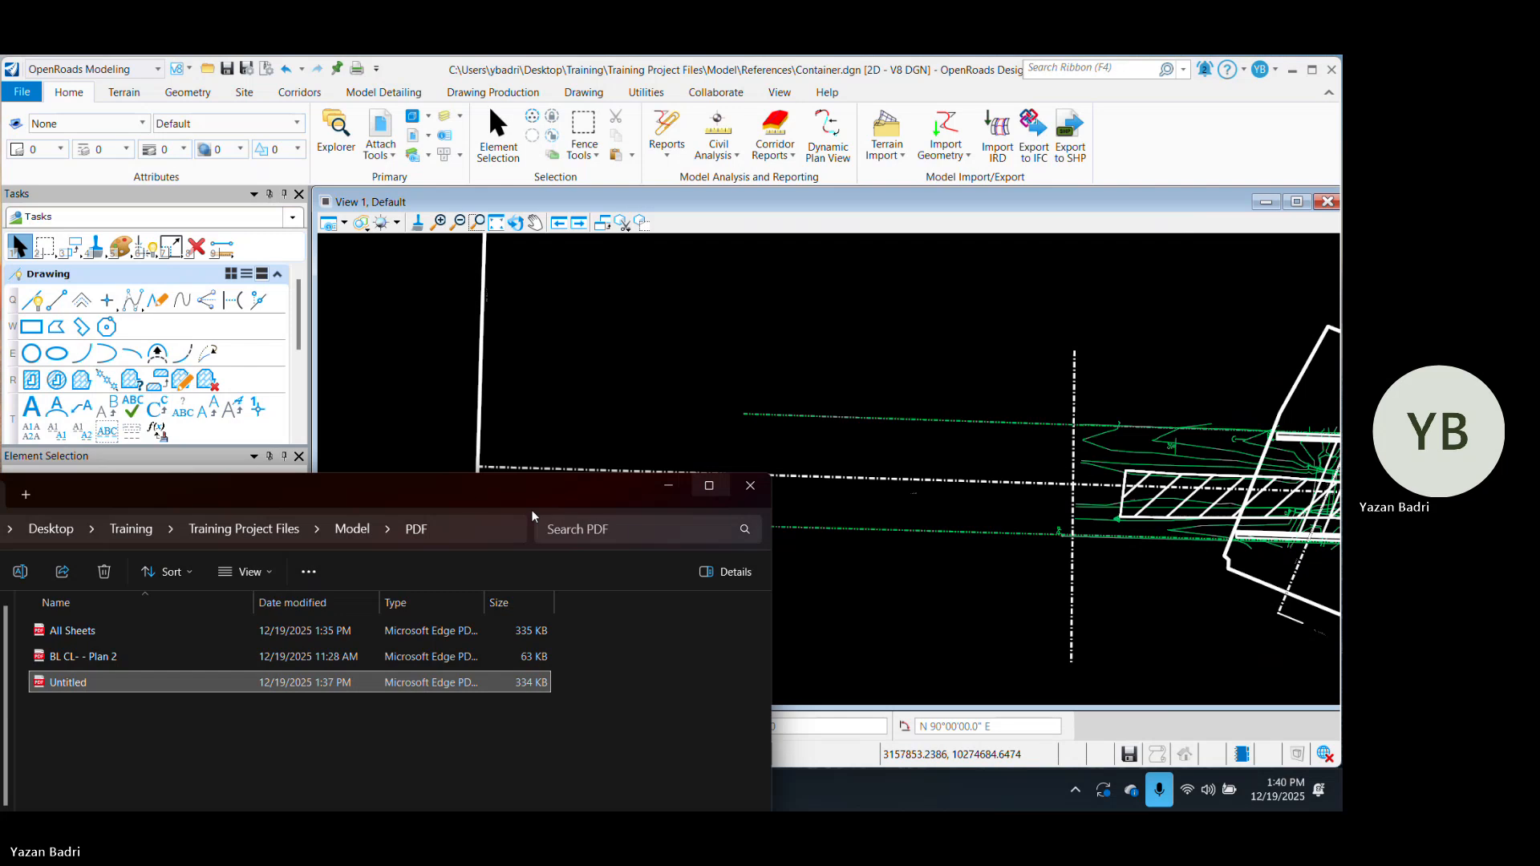
drag(531, 509, 867, 250)
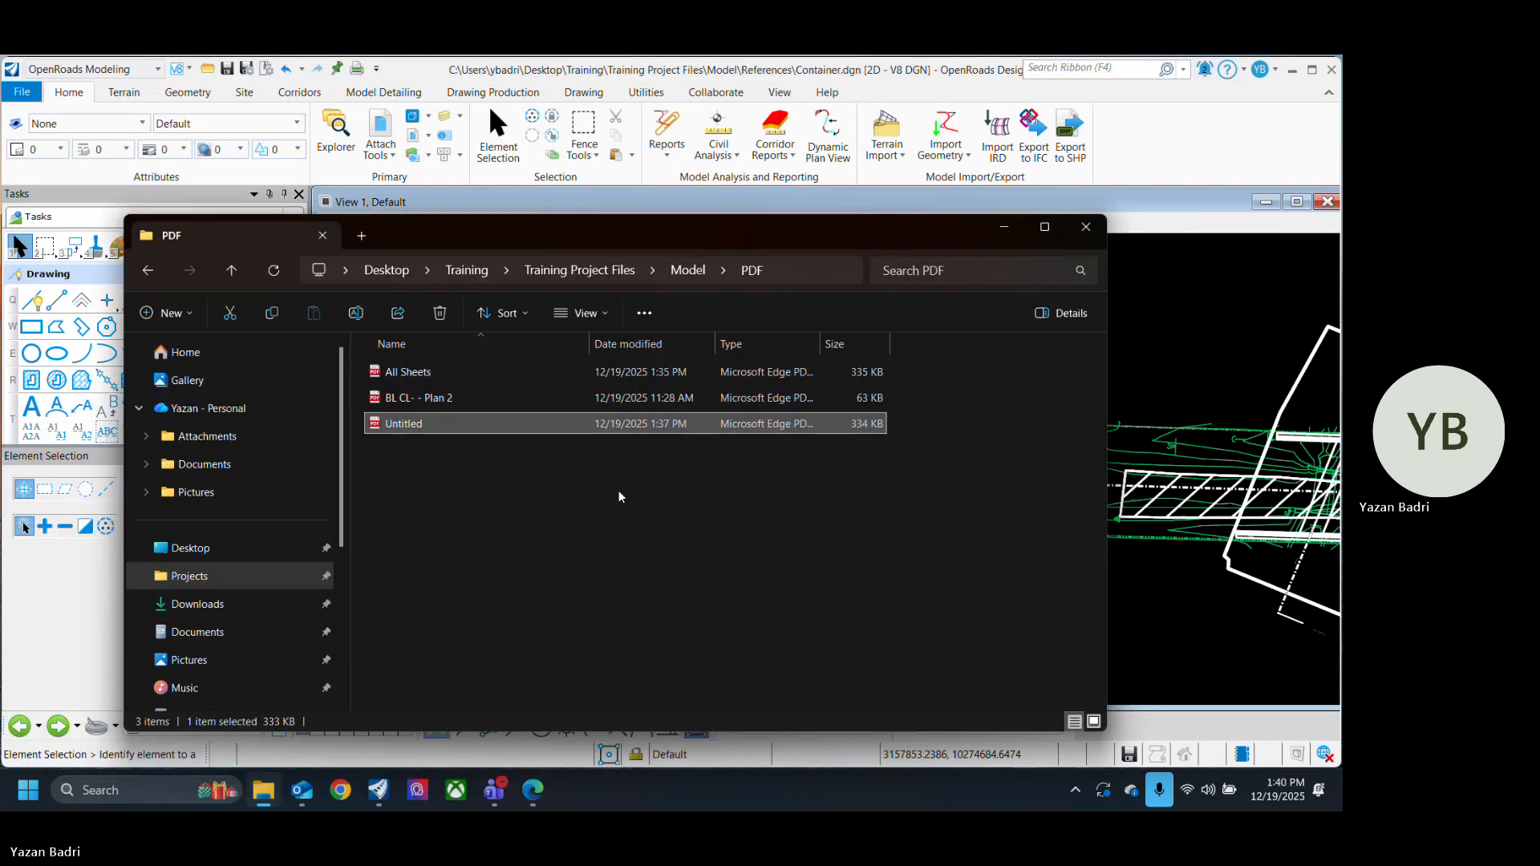
click(1086, 227)
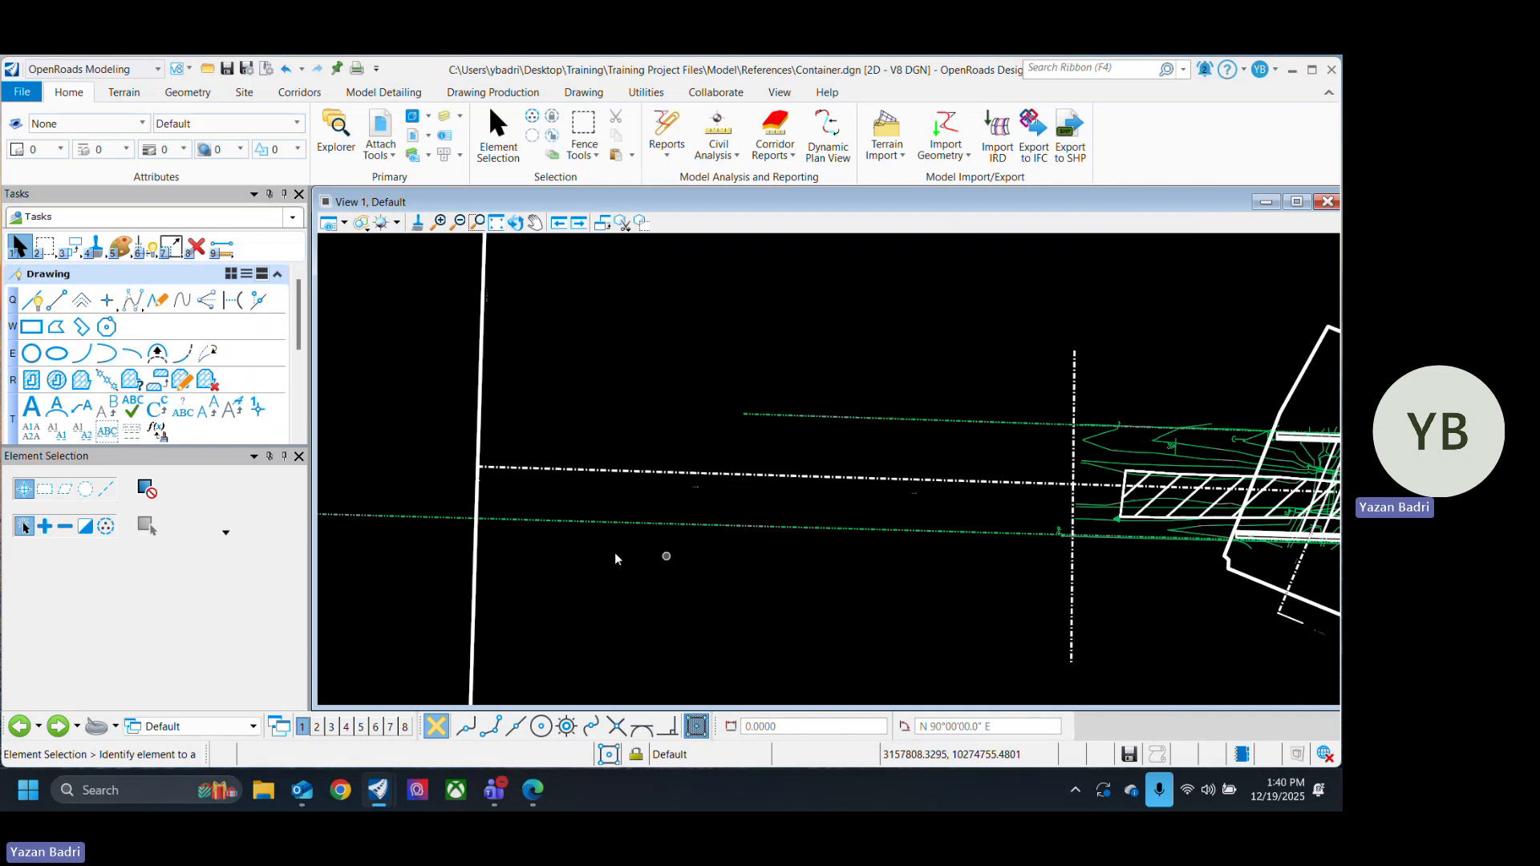
Step: Attach PlanPro8R_Border_Wilco.dgn from the References folder to Container.dgn using the Coincident World method
scroll(559, 553, down, 4)
scroll(888, 563, up, 2)
mouse_move(947, 596)
middle_down()
mouse_move(769, 595)
mouse_move(826, 631)
mouse_move(721, 554)
middle_up()
scroll(833, 559, down, 2)
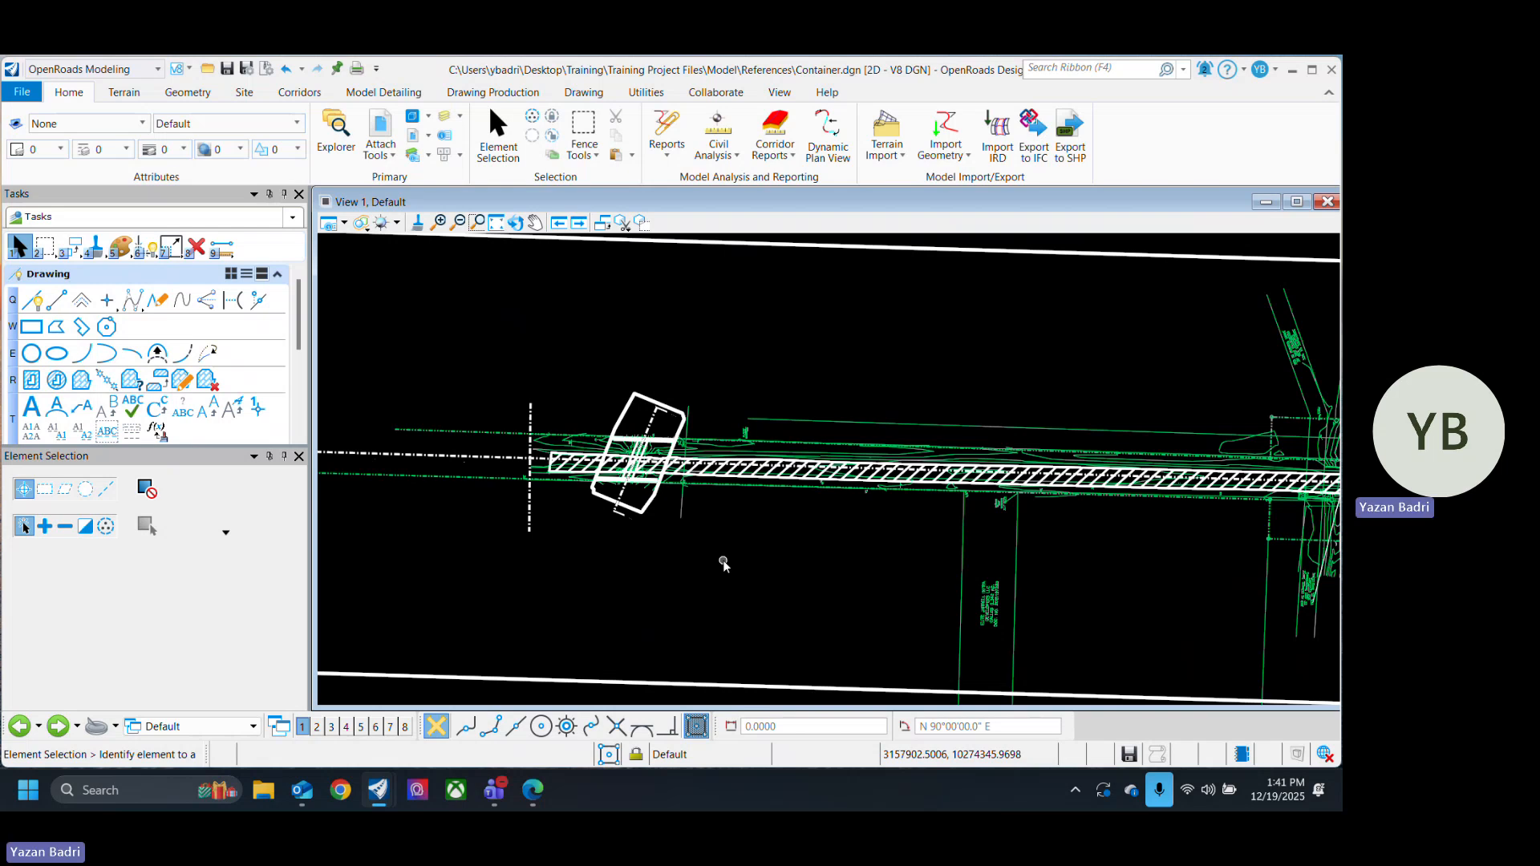
middle_drag(606, 546, 802, 565)
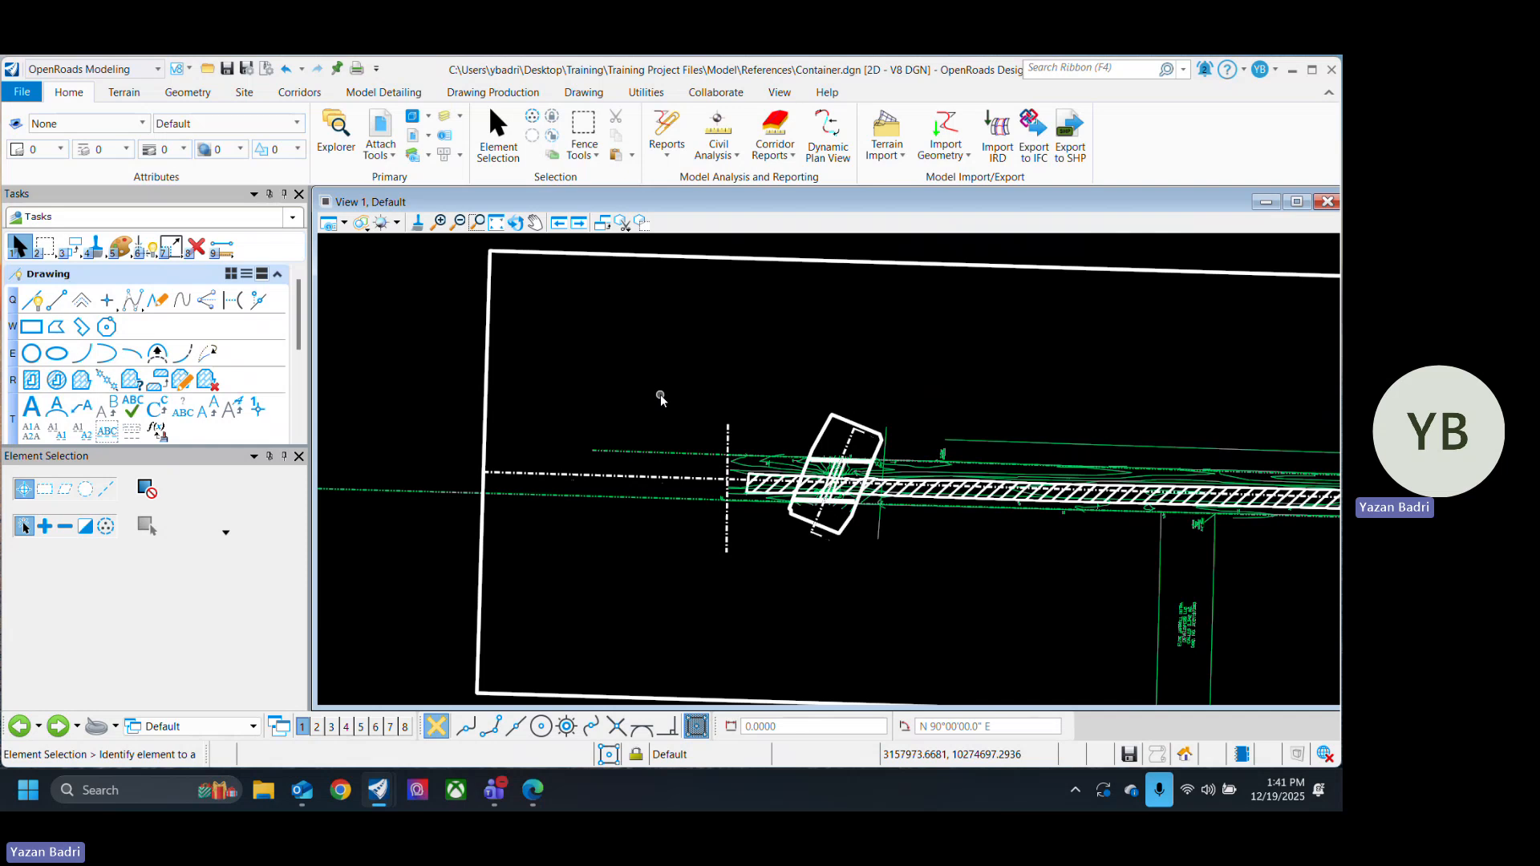
scroll(517, 491, down, 3)
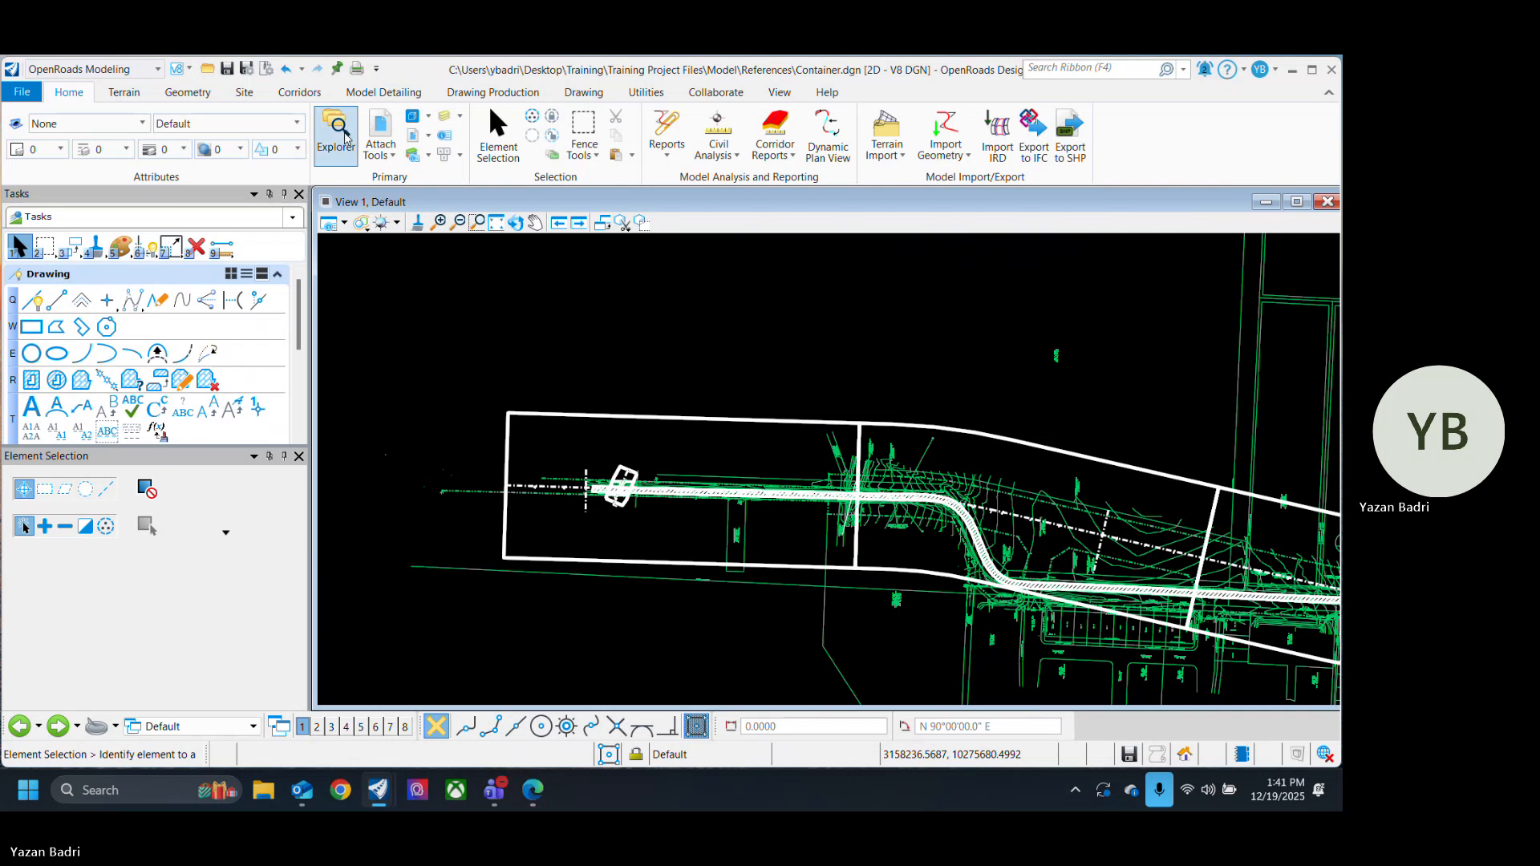
click(379, 128)
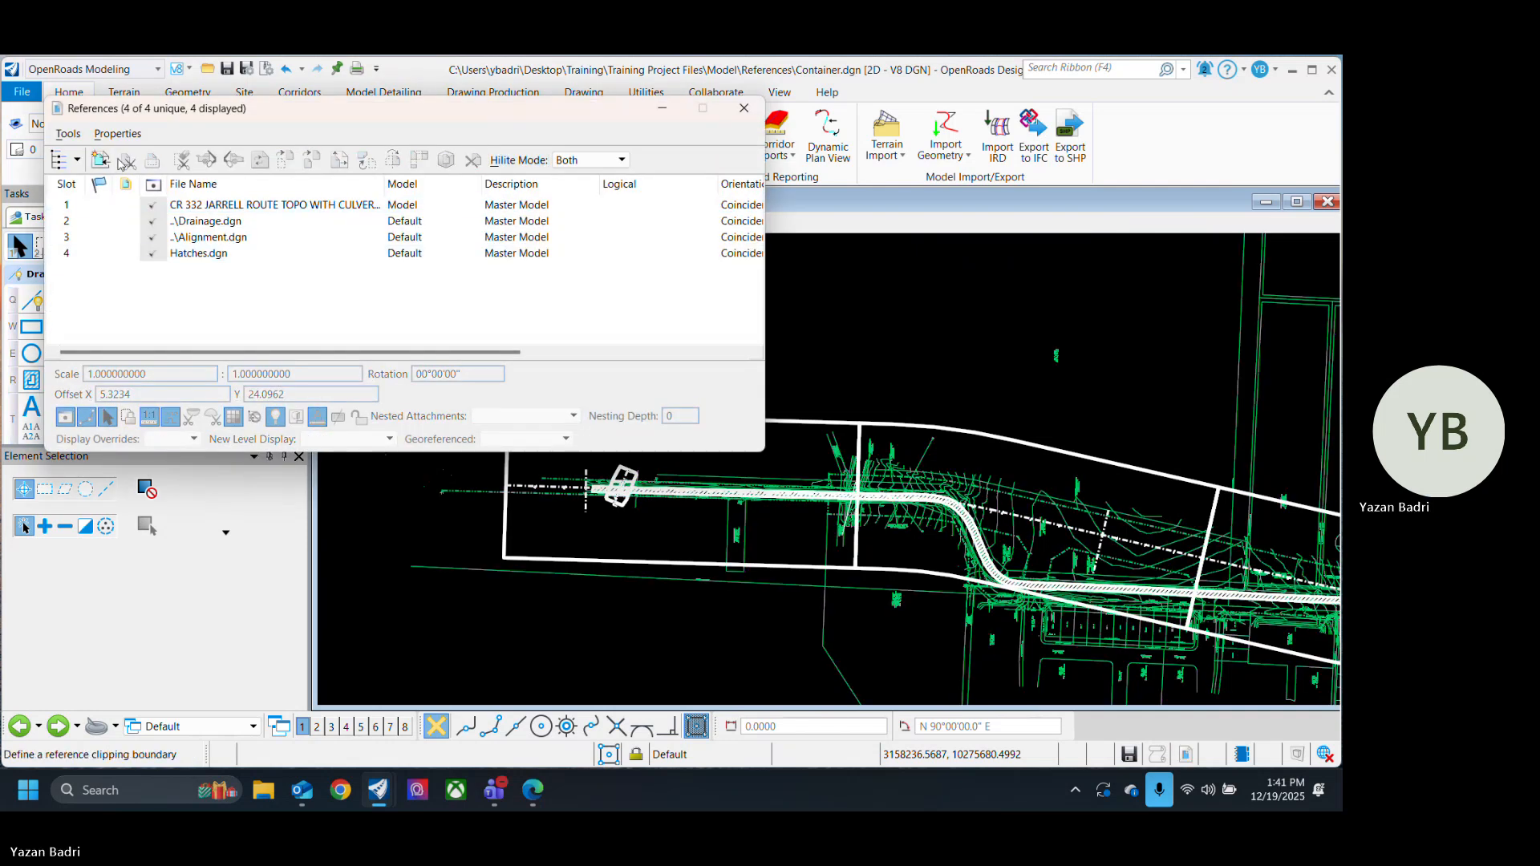
click(100, 158)
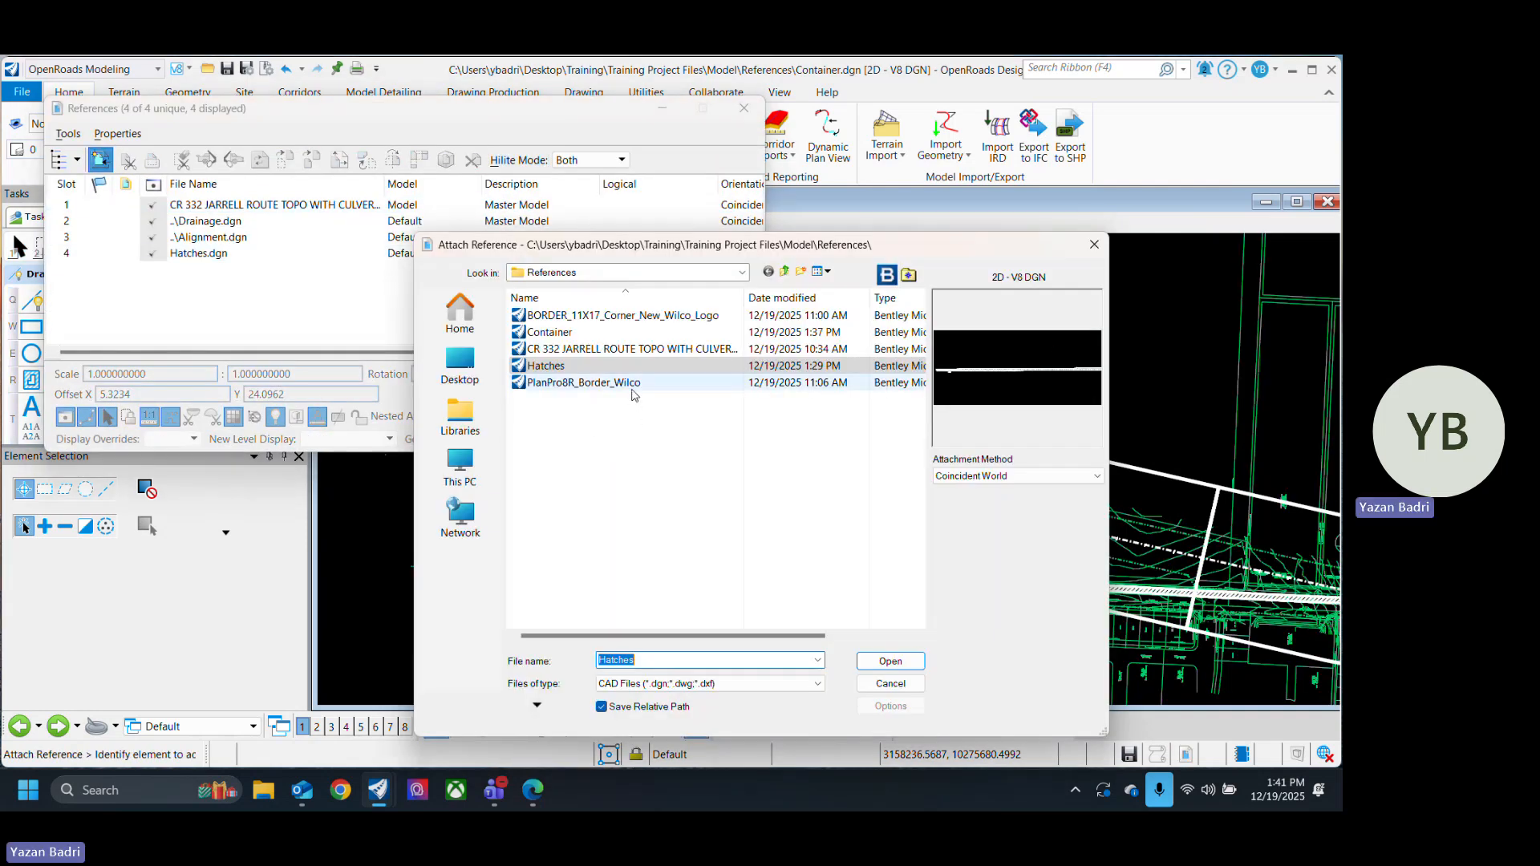
click(634, 383)
click(890, 661)
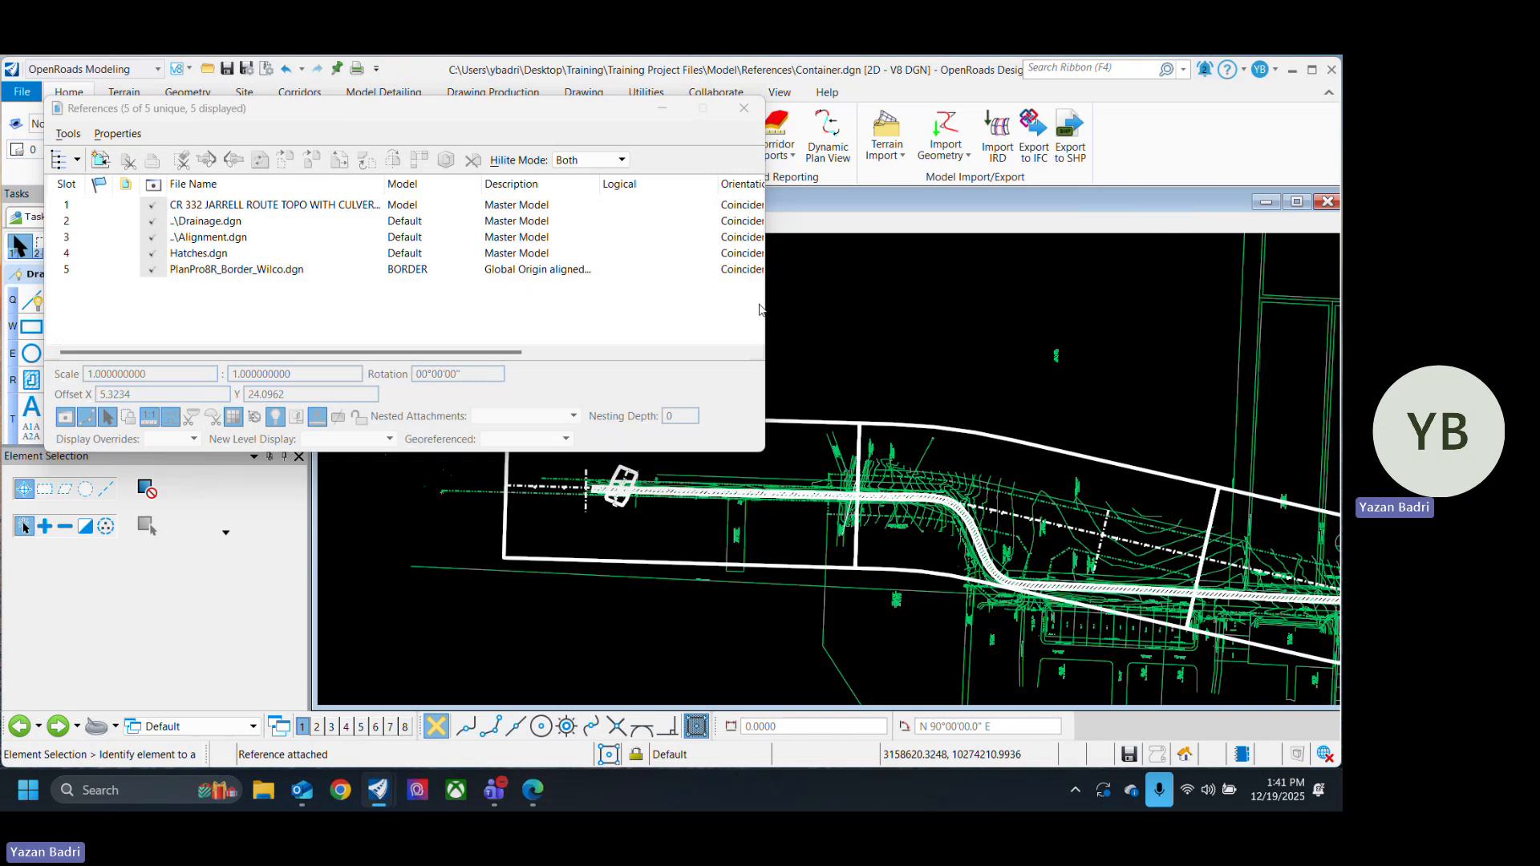
Step: Locate the attached PlanPro8R_Border_Wilco.dgn border relative to the plan linework and open its reference commands
double_click(302, 272)
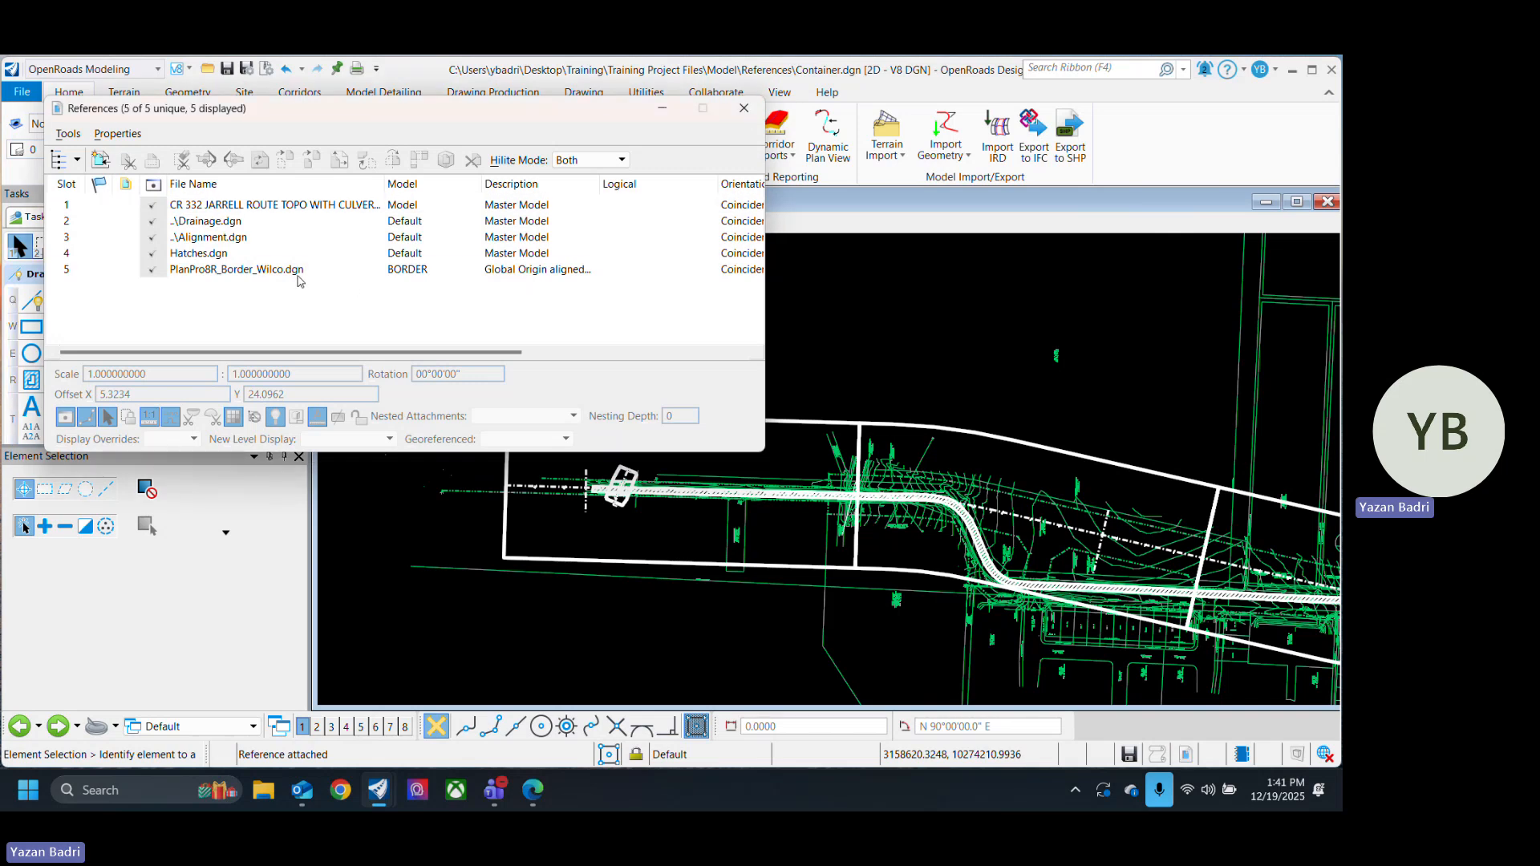
click(1114, 281)
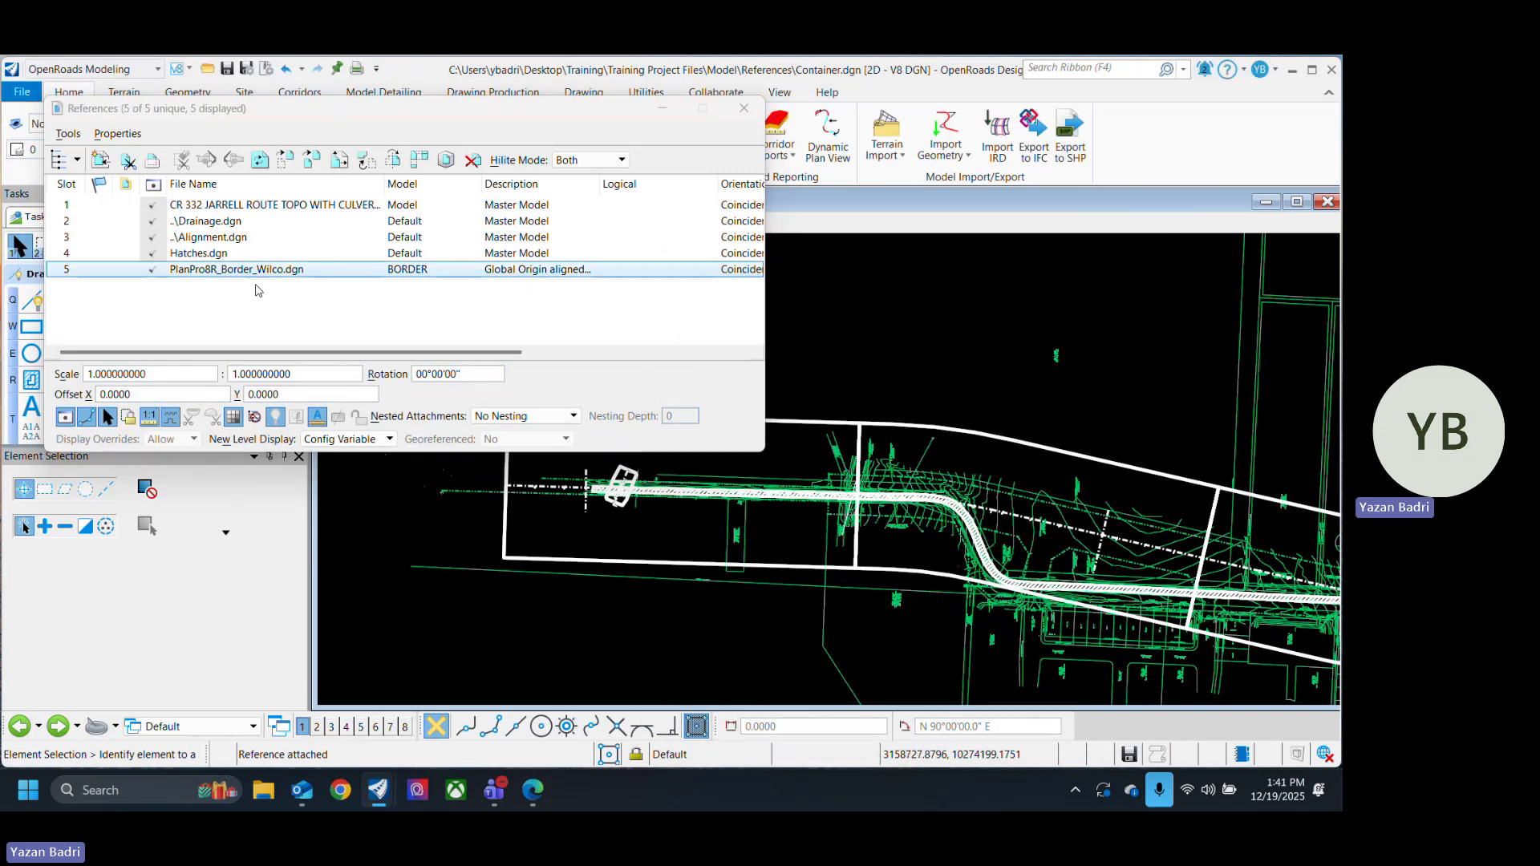
scroll(944, 507, down, 4)
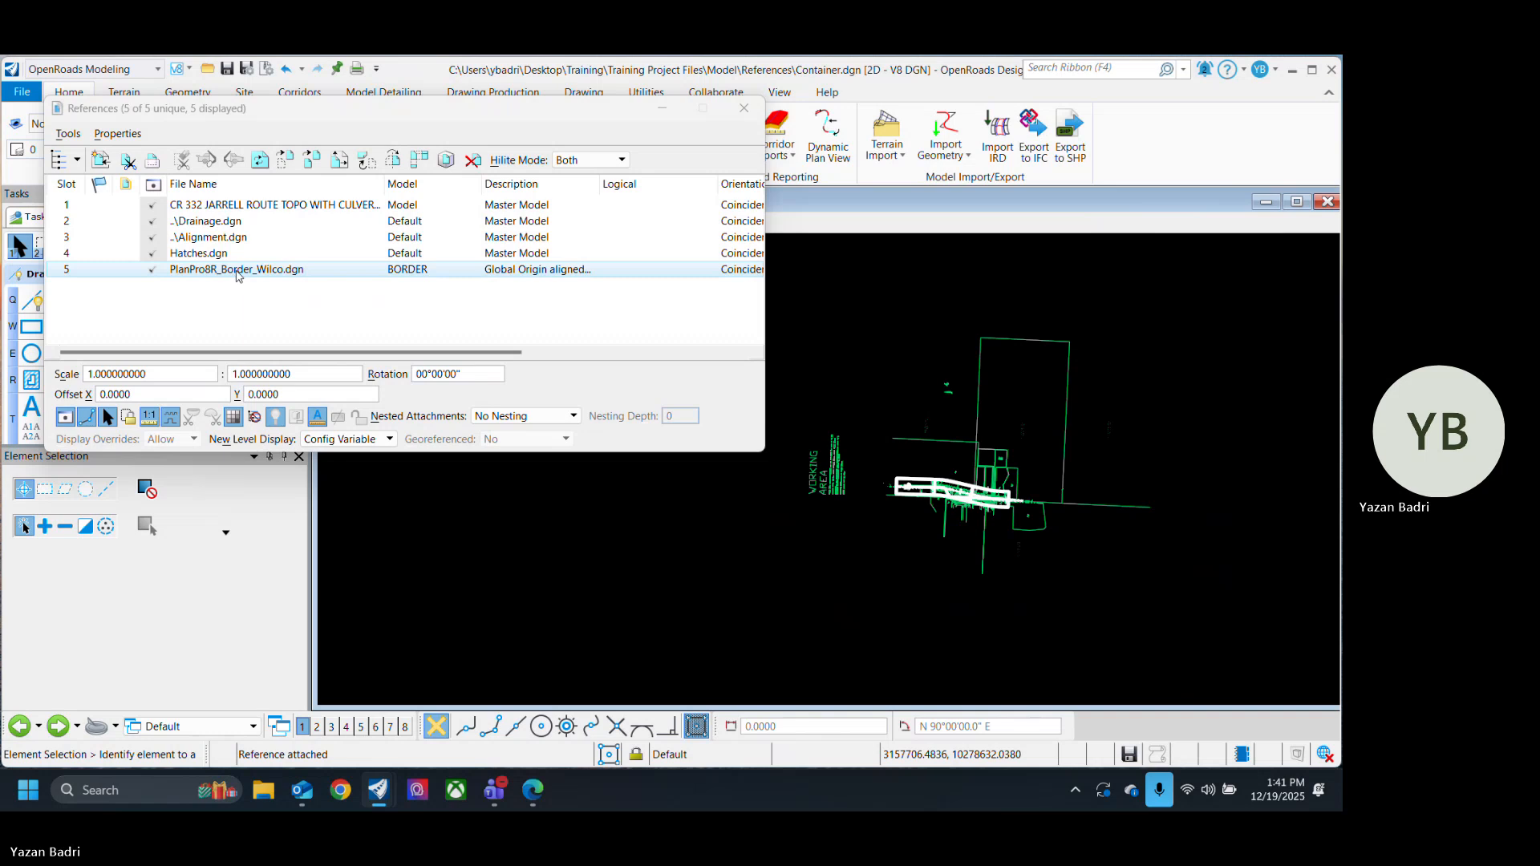
right_click(239, 276)
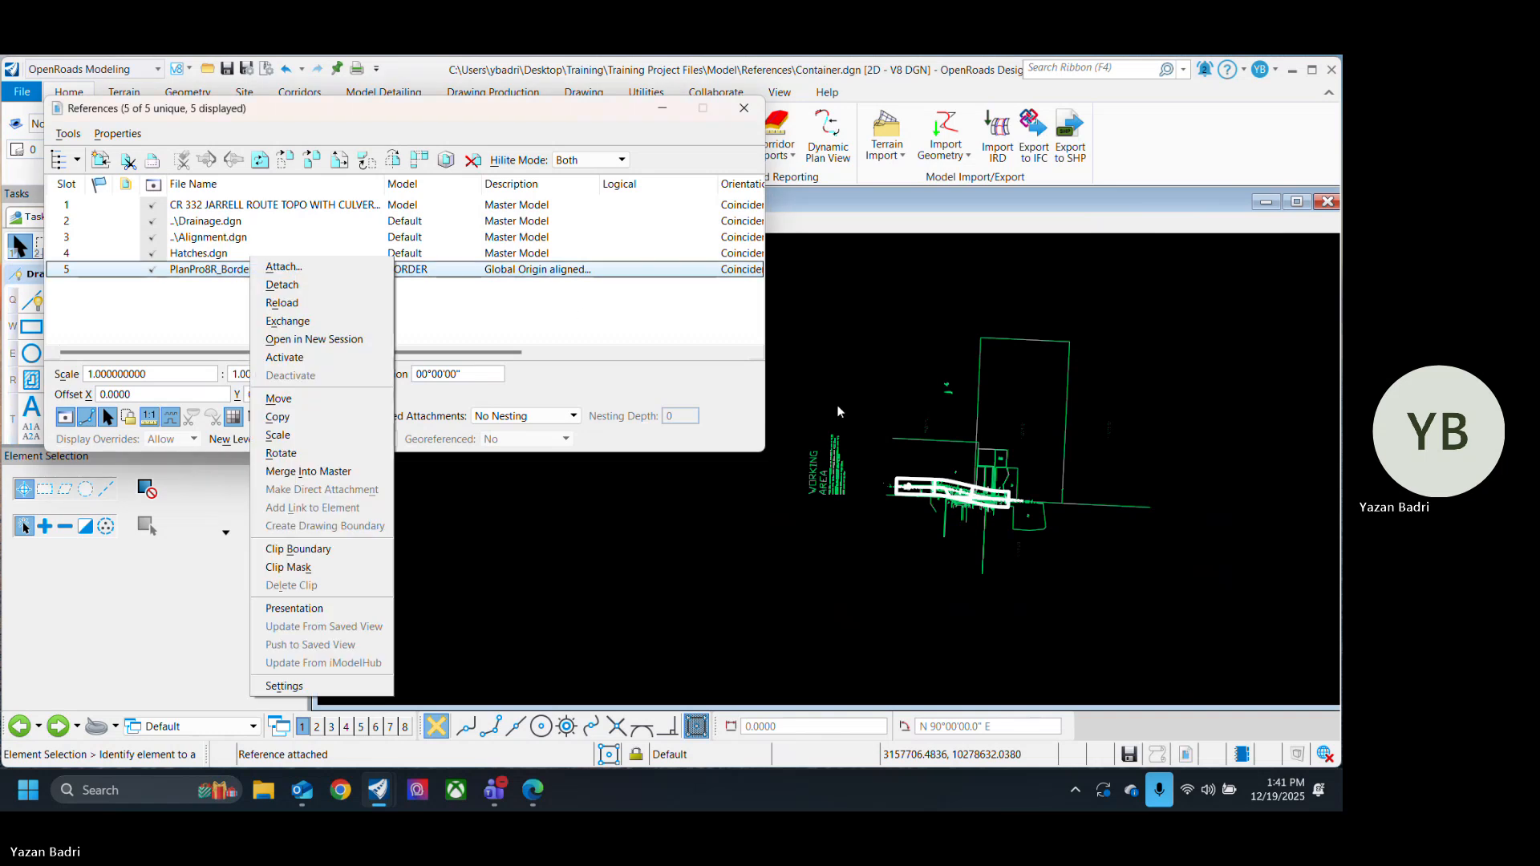
click(858, 553)
scroll(781, 559, down, 3)
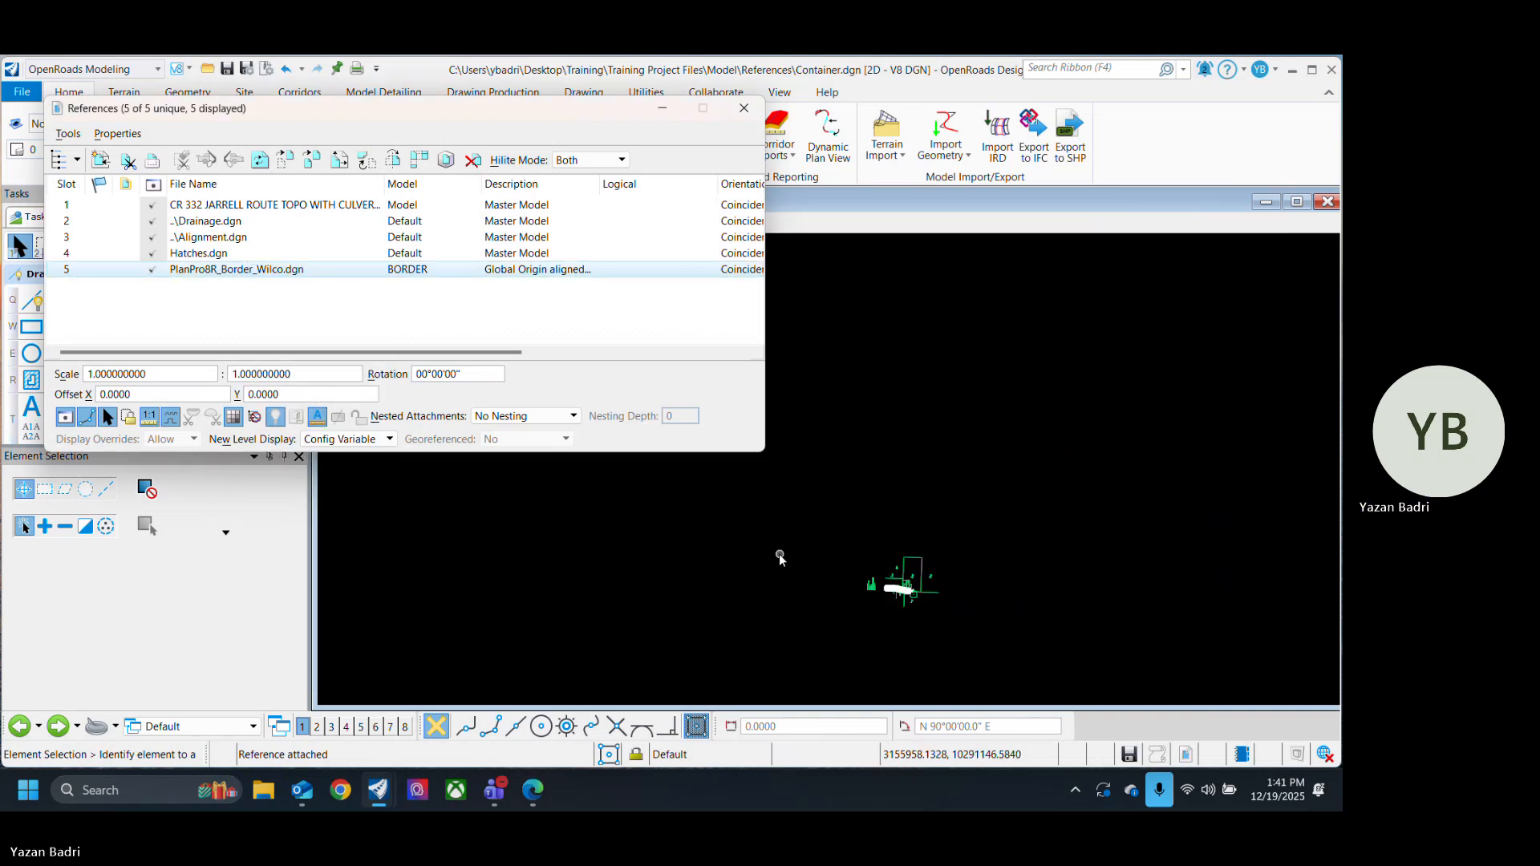
scroll(780, 559, down, 4)
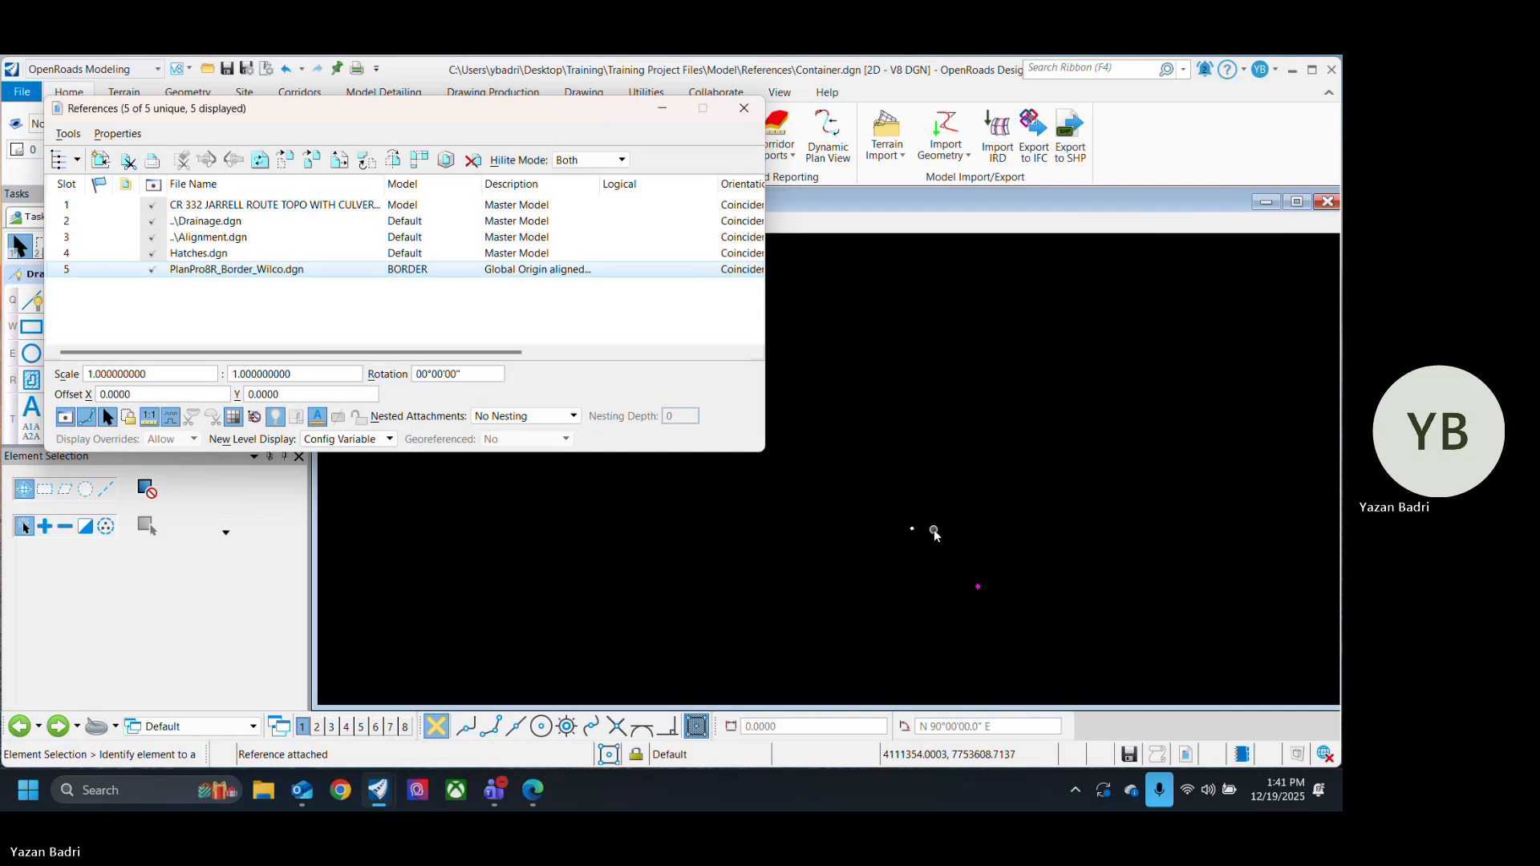
scroll(949, 552, up, 2)
right_click(244, 273)
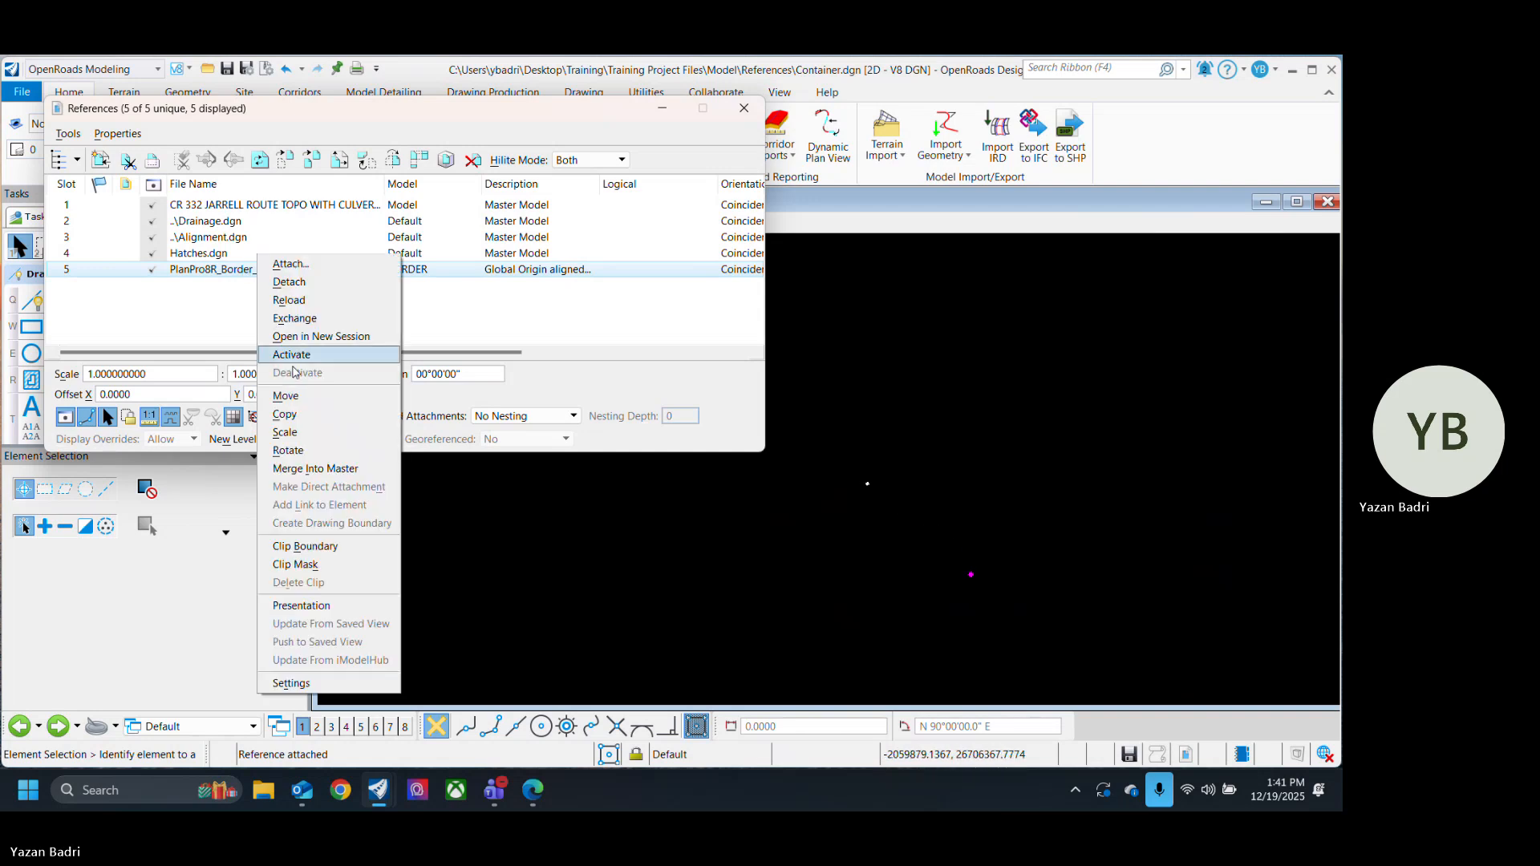
Step: Move the PlanPro8R_Border_Wilco.dgn reference to just outside the upper-left corner of the first roadway boundary
click(305, 399)
click(974, 569)
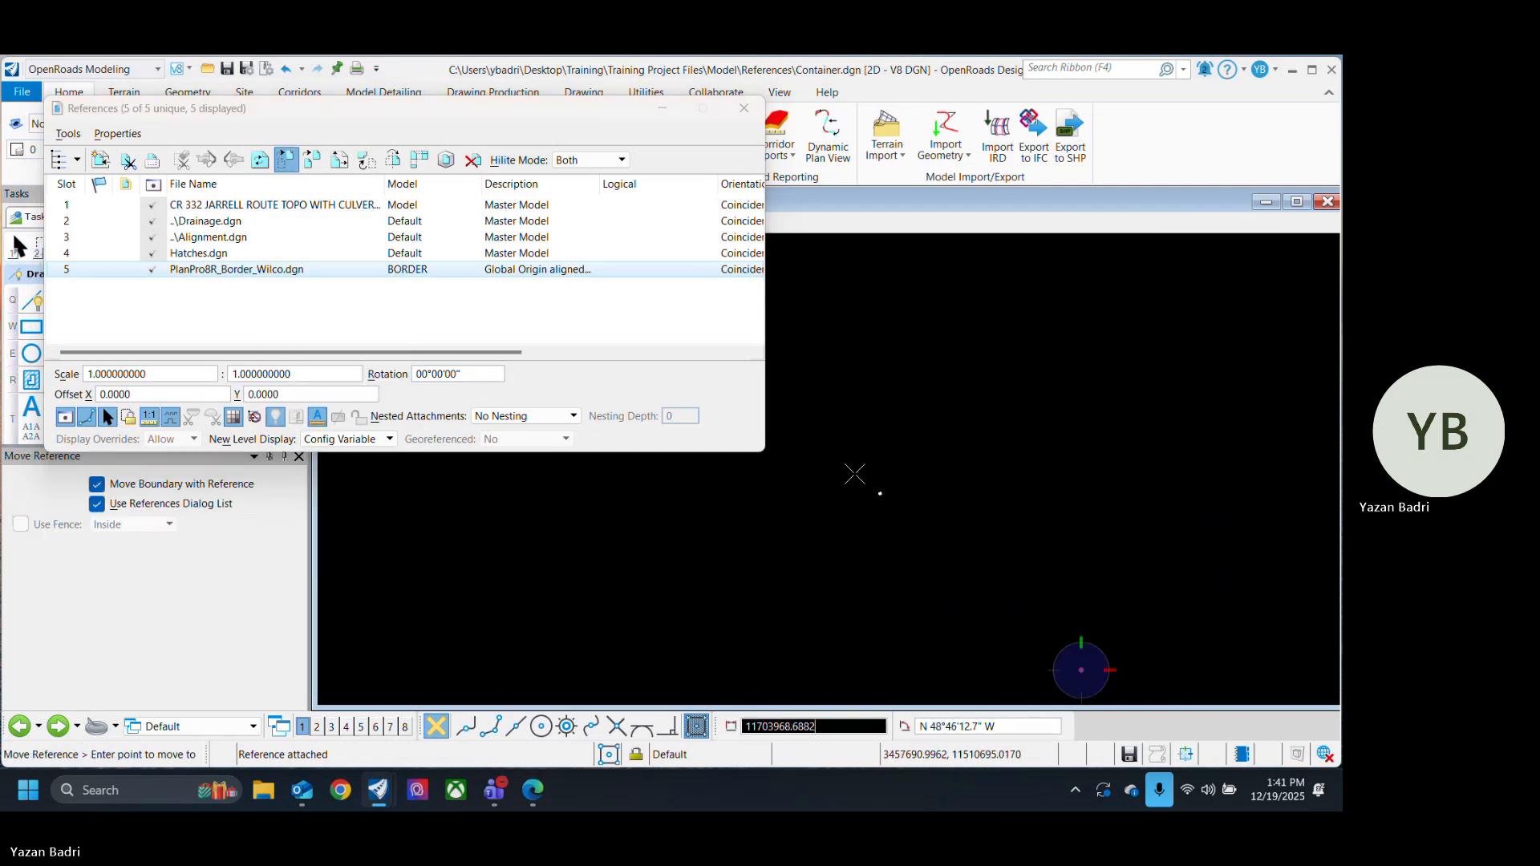
scroll(943, 549, up, 5)
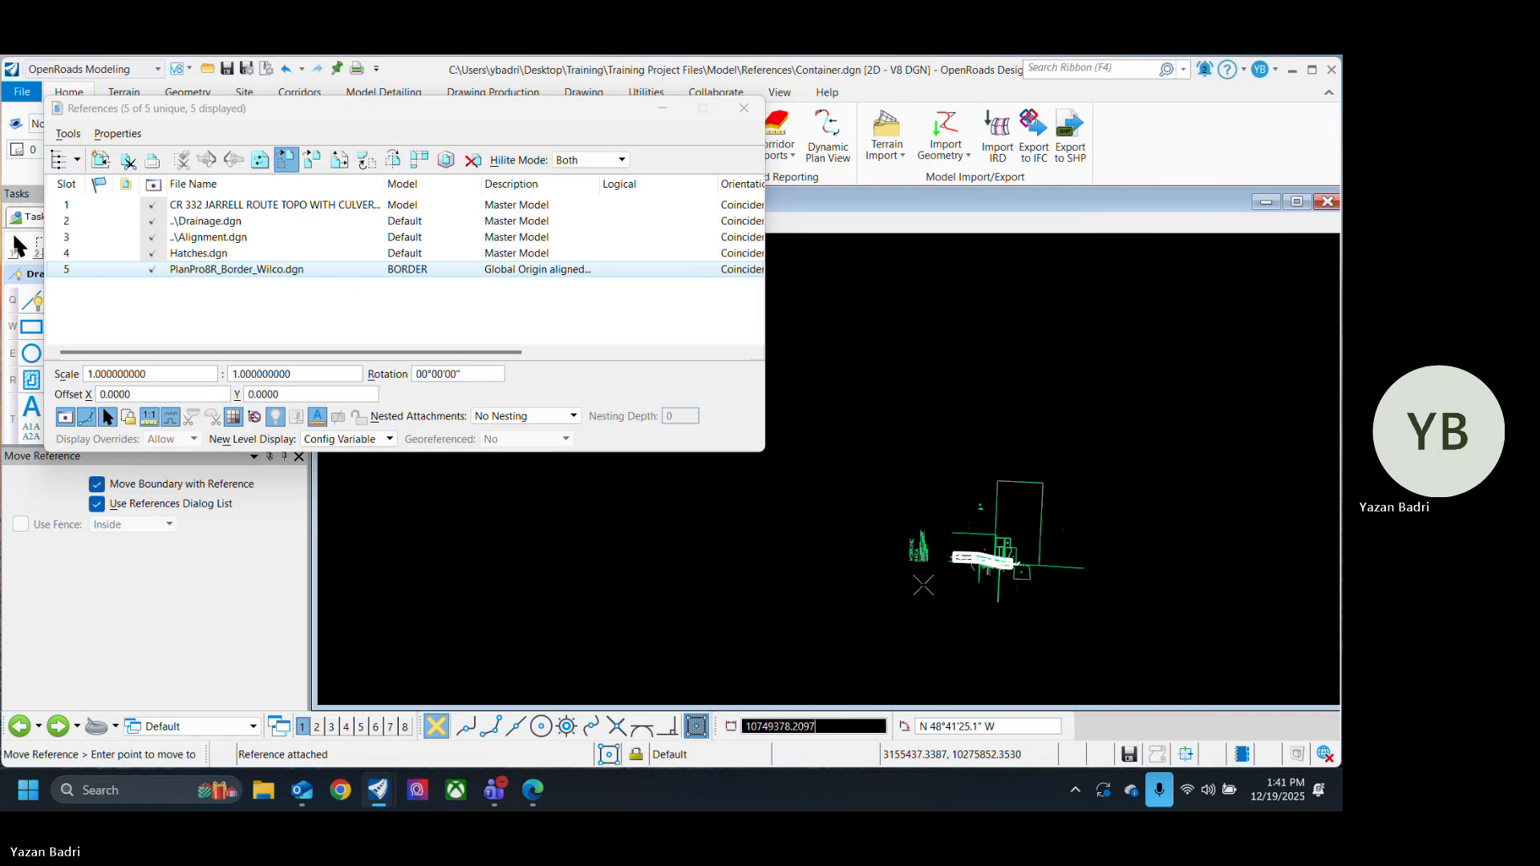
scroll(940, 546, down, 4)
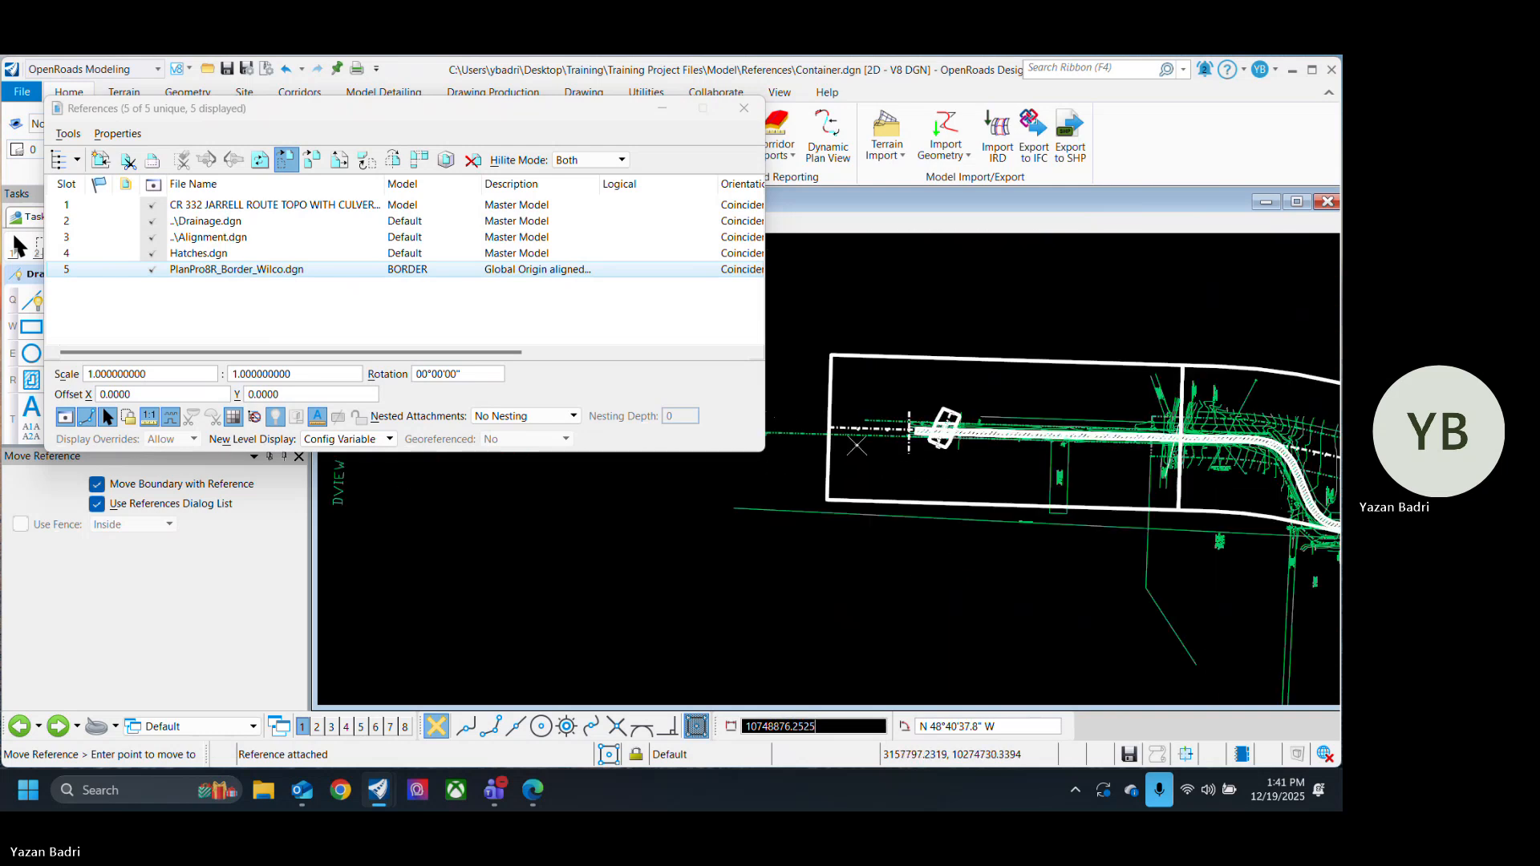
scroll(825, 337, up, 3)
click(838, 330)
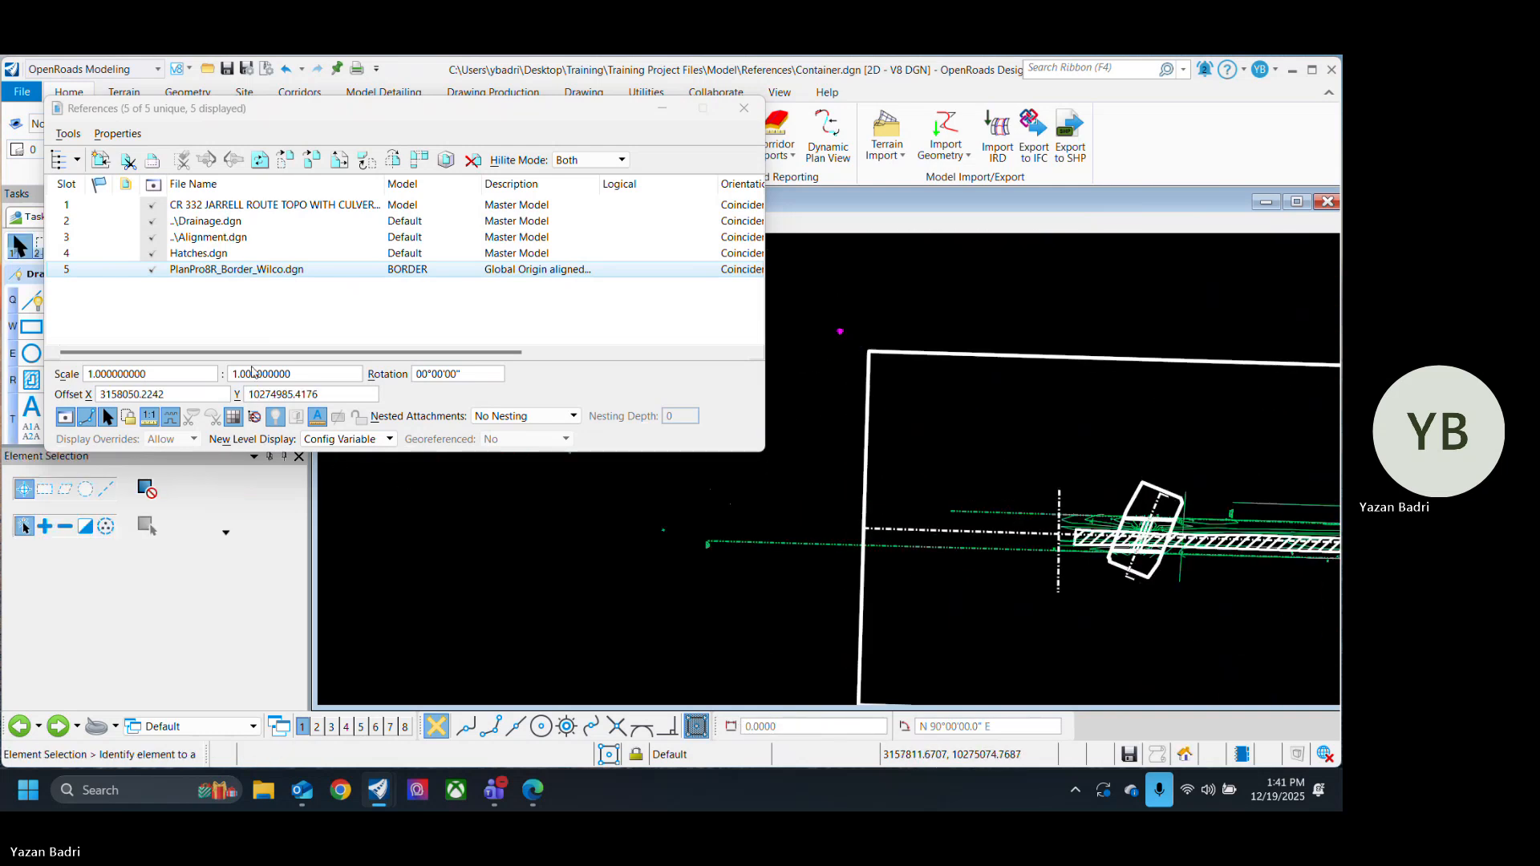
Step: Try to scale the border reference about its placement point using the Absolute Ratio method at 100:1
right_click(212, 277)
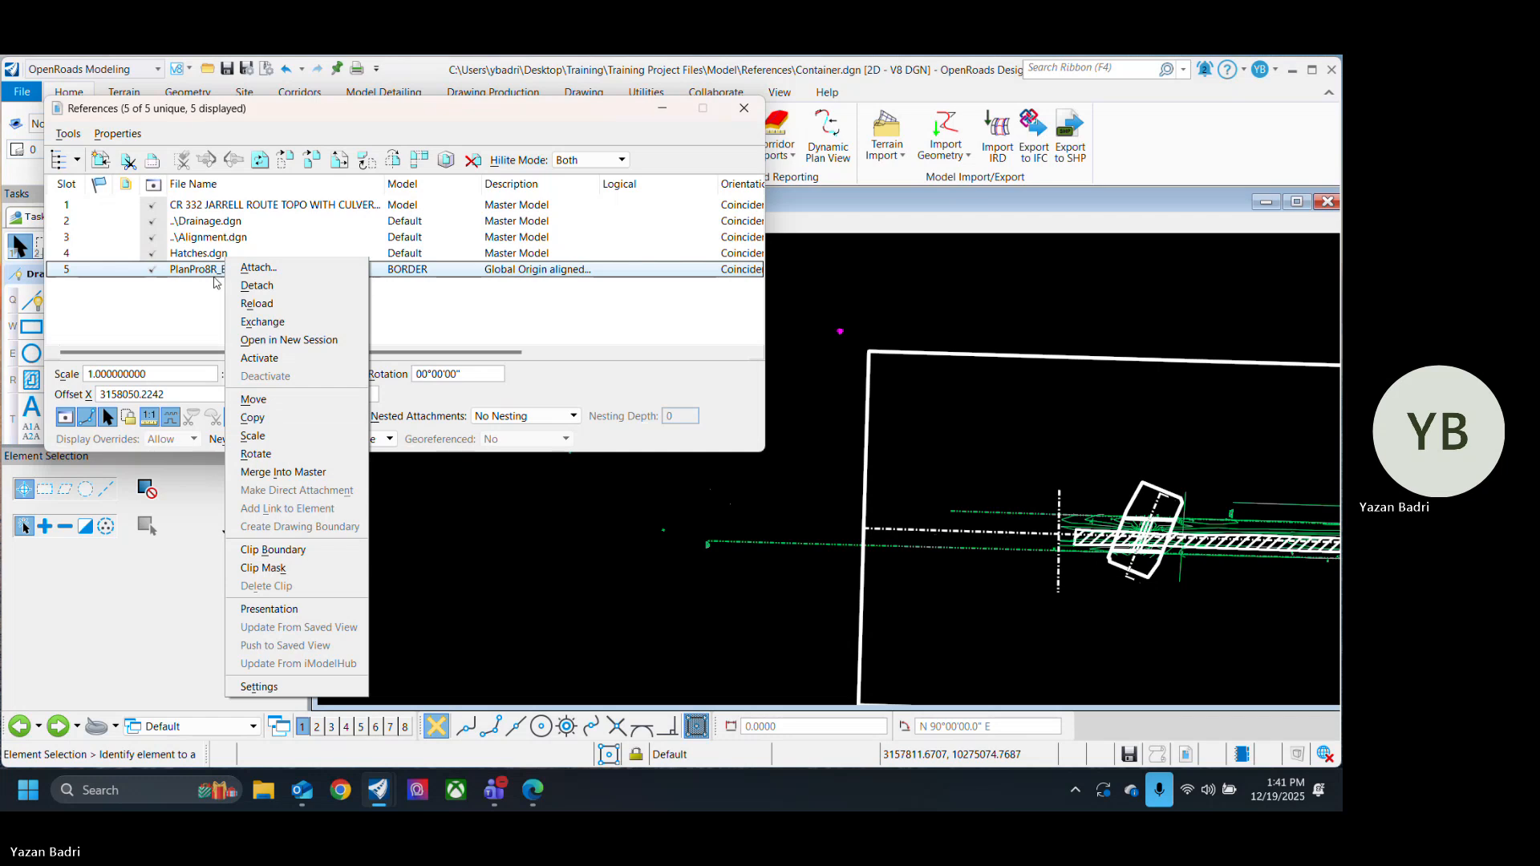
click(241, 440)
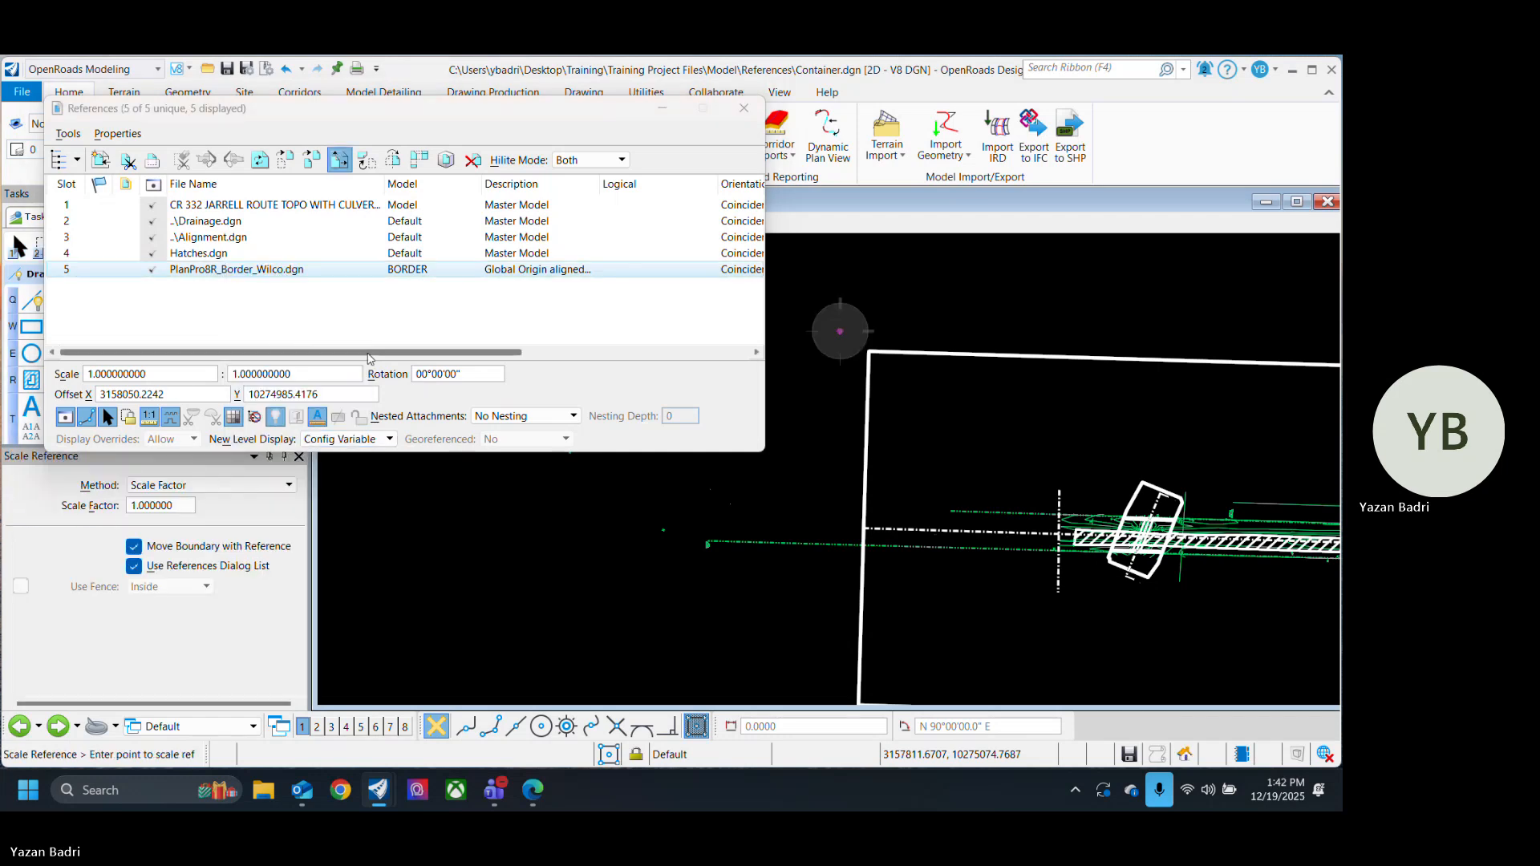
click(202, 486)
click(165, 511)
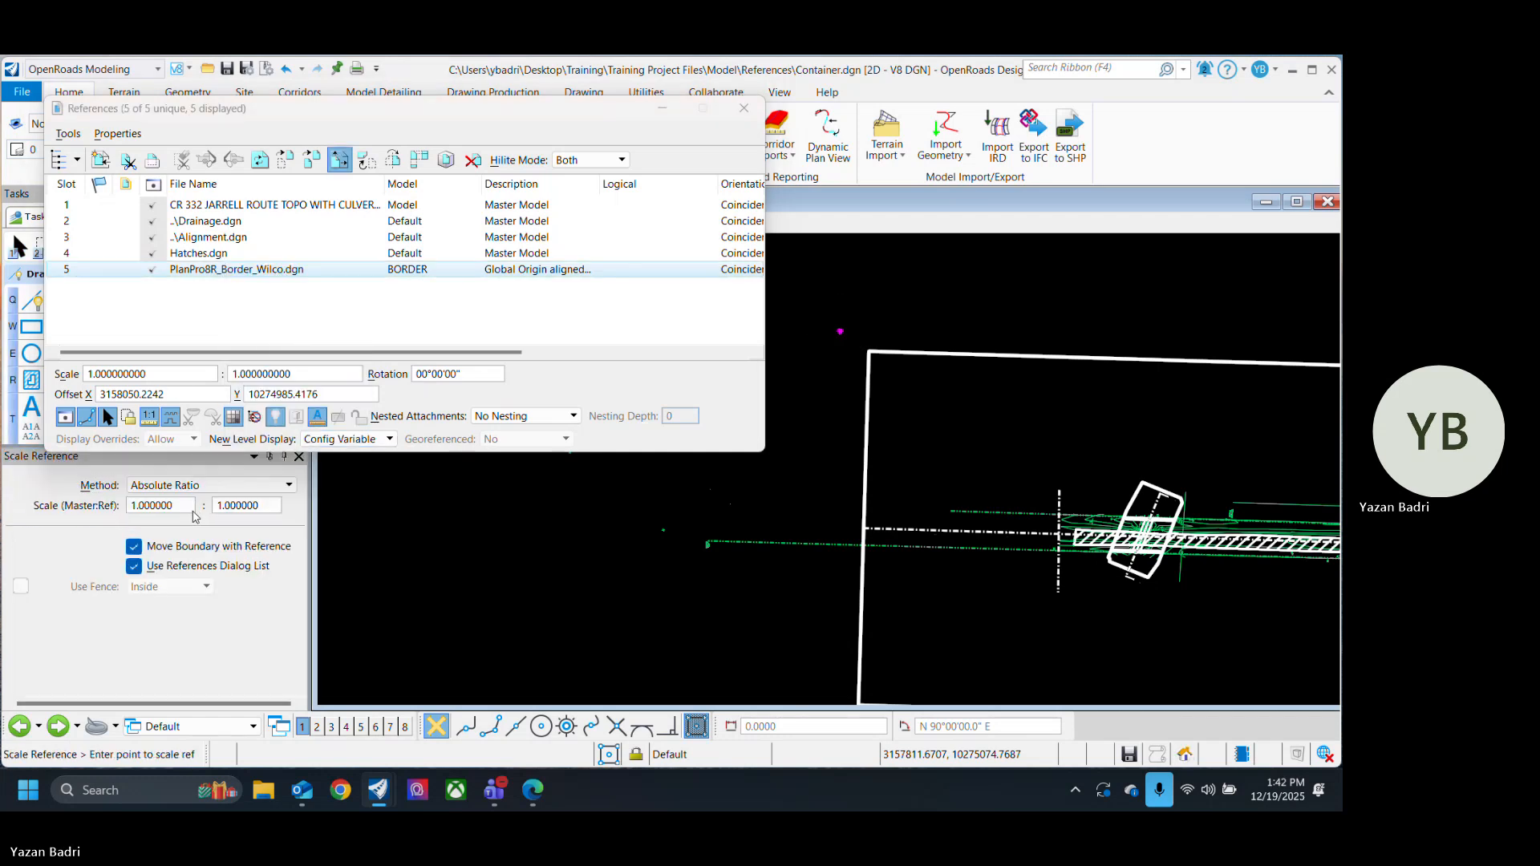
text(100)
key(Tab)
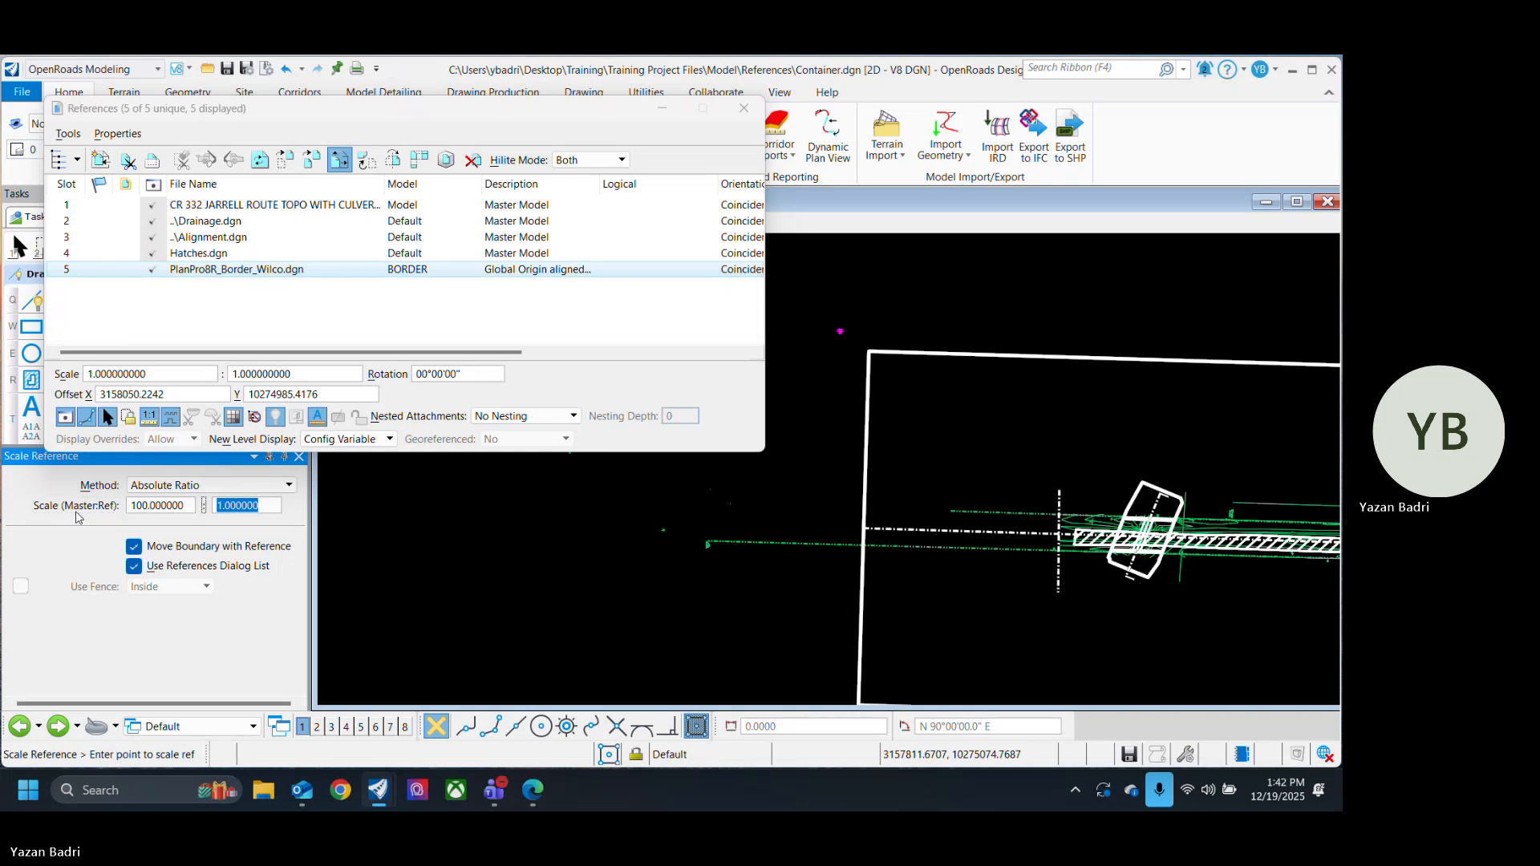
click(840, 330)
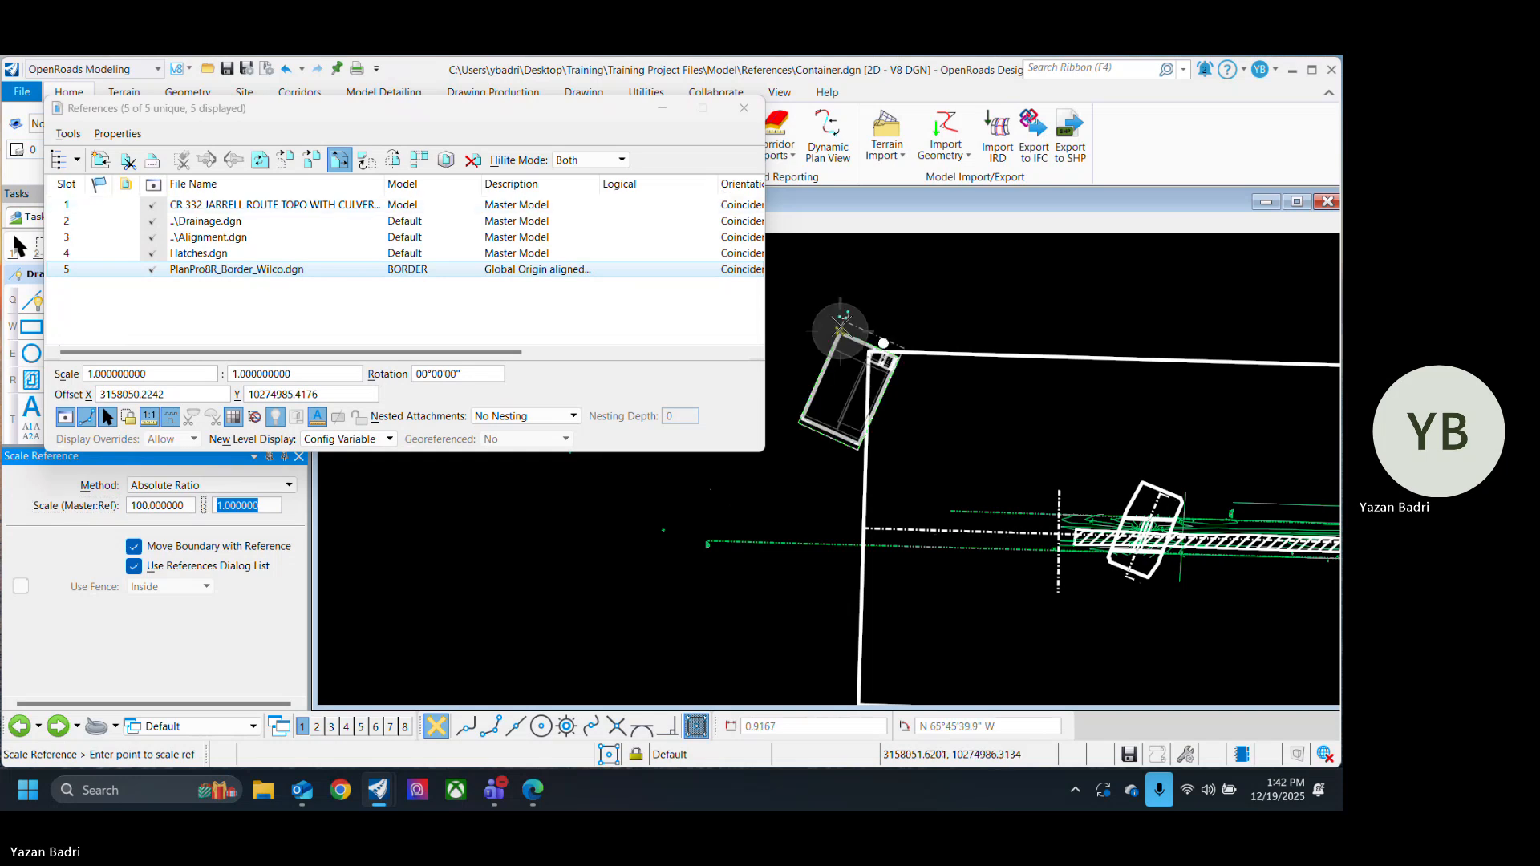
scroll(840, 330, up, 2)
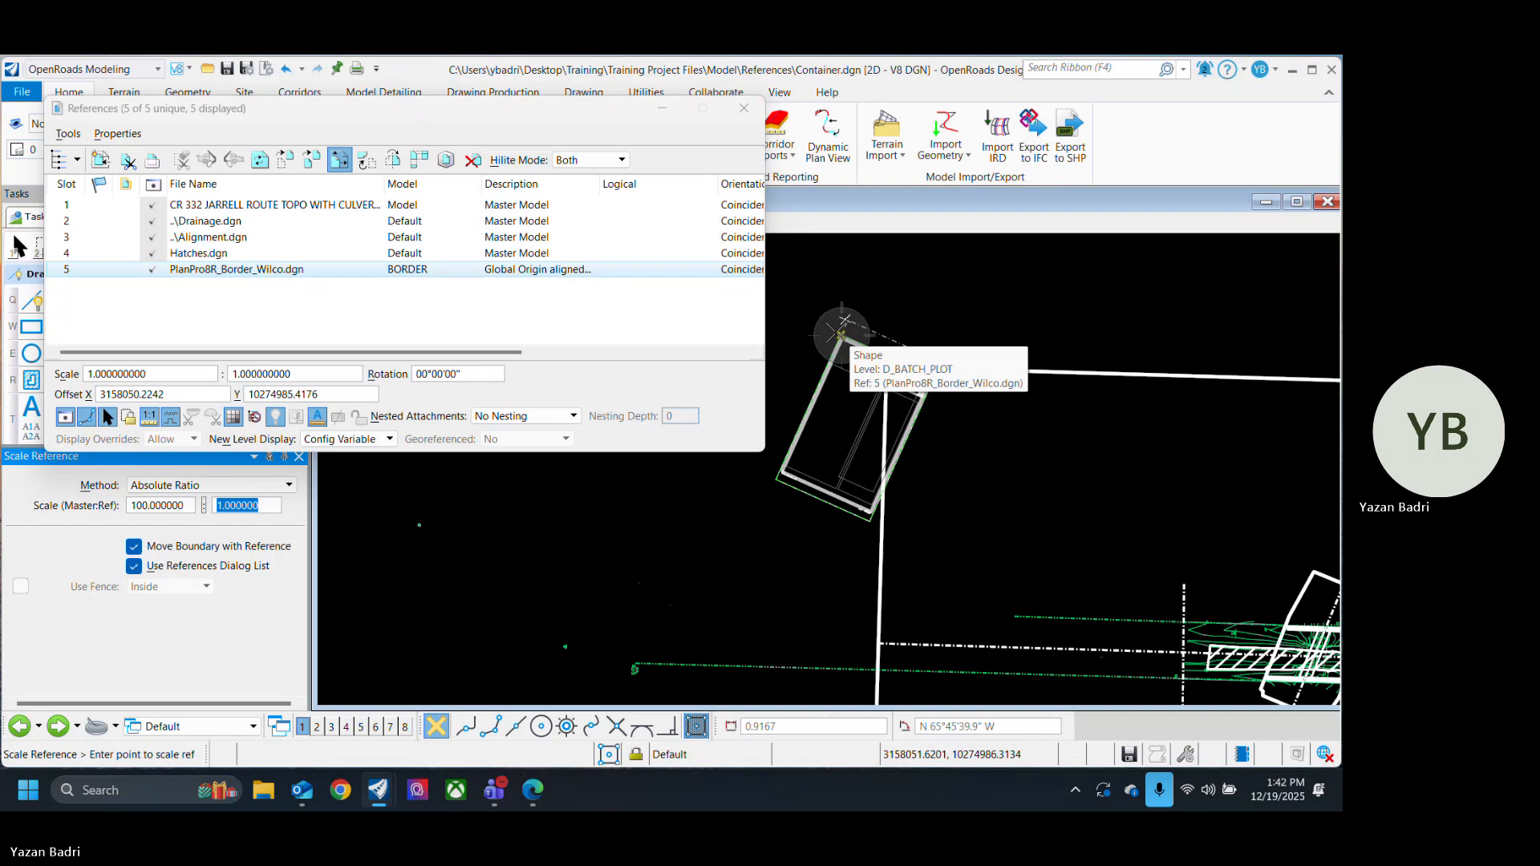
click(841, 334)
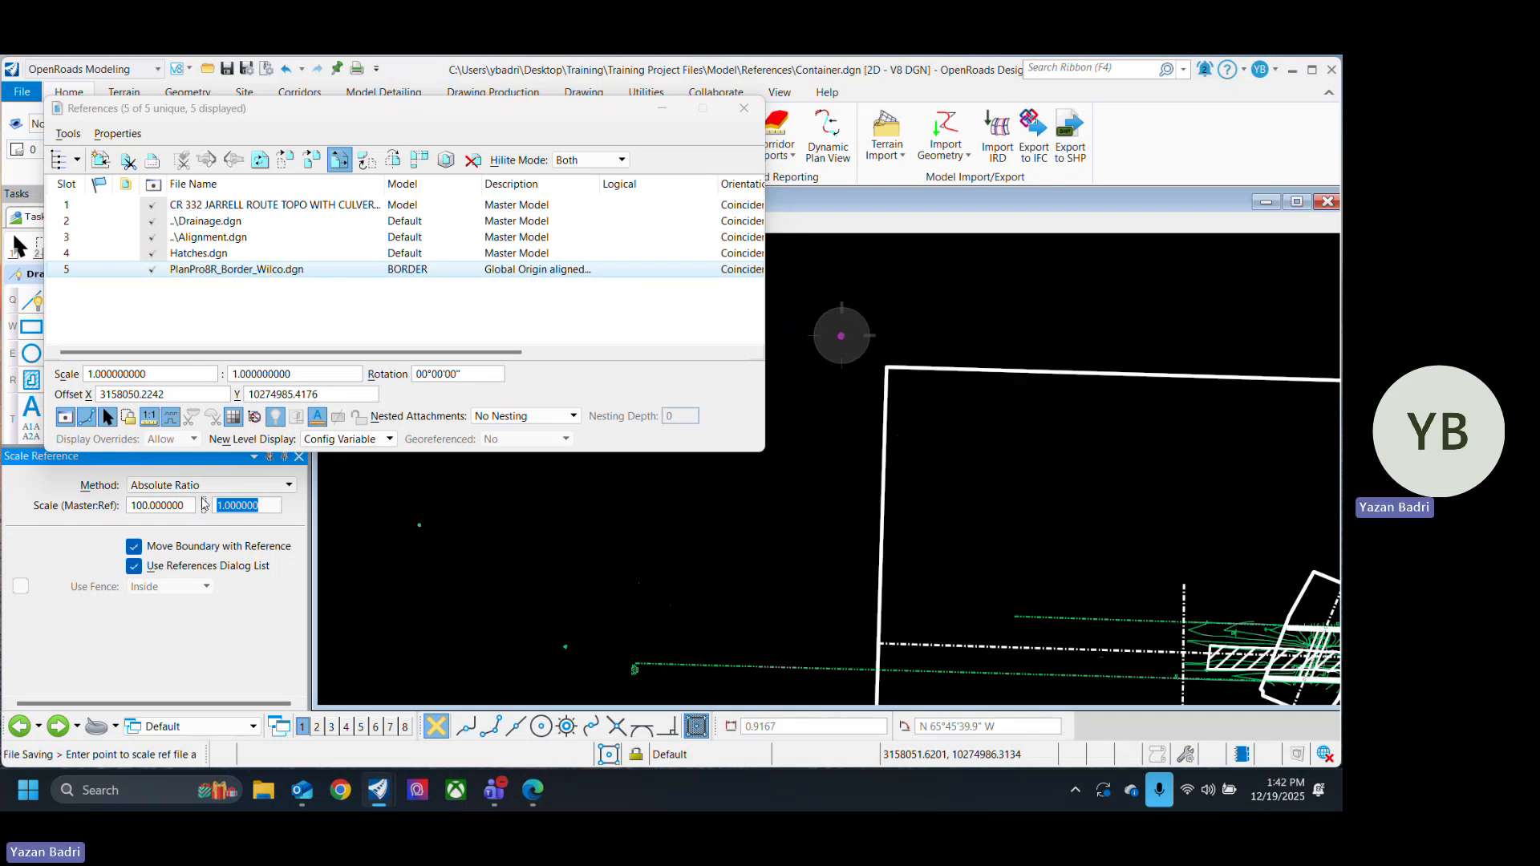
Step: Set the border reference's absolute scale ratio to 1200:1 and apply it at its placement point
drag(189, 507, 122, 512)
text(12)
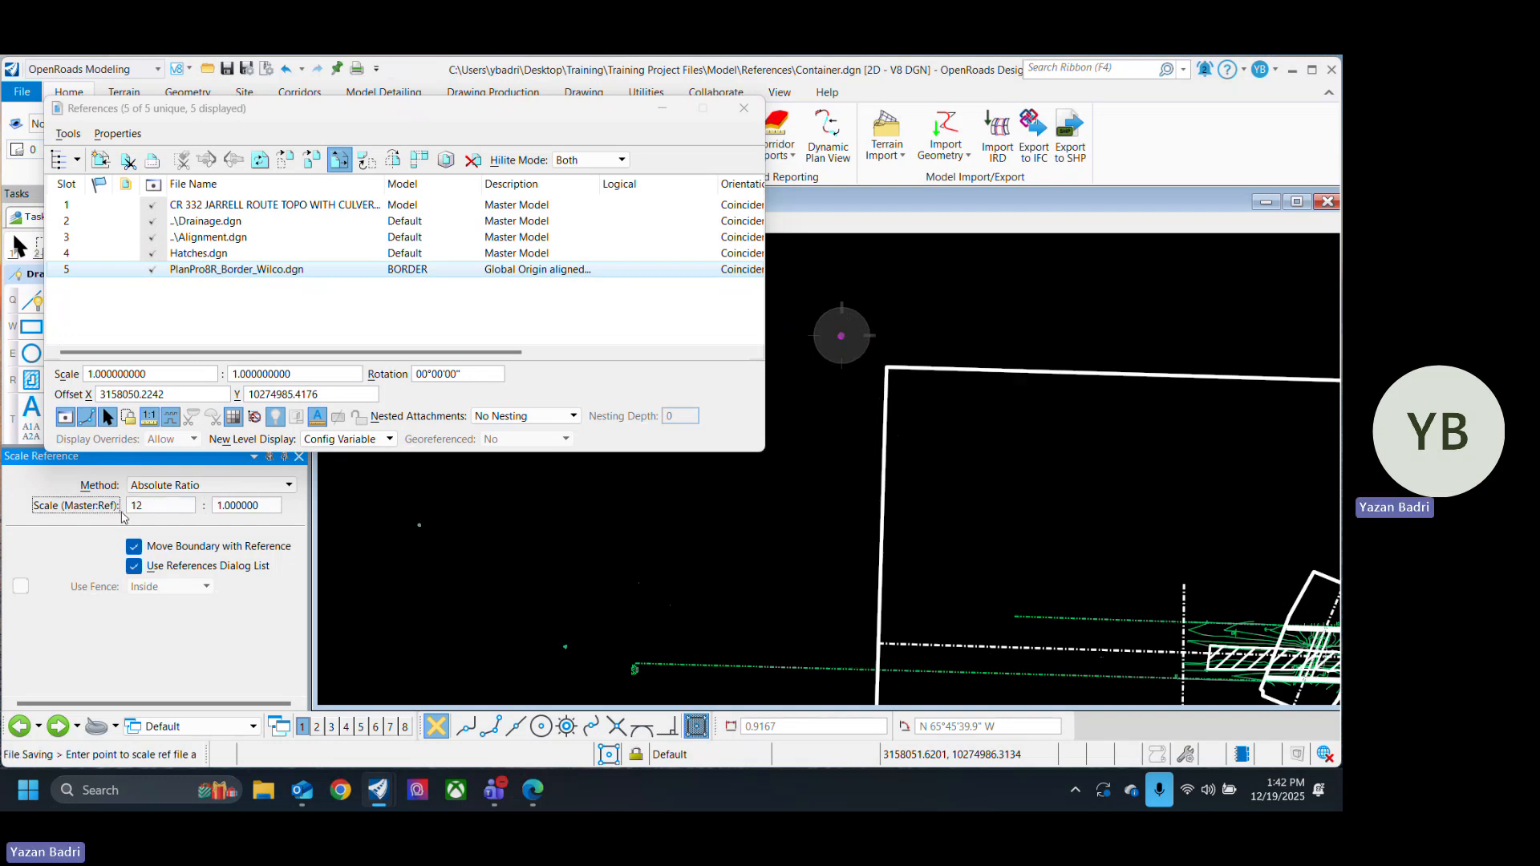
text(00)
key(Tab)
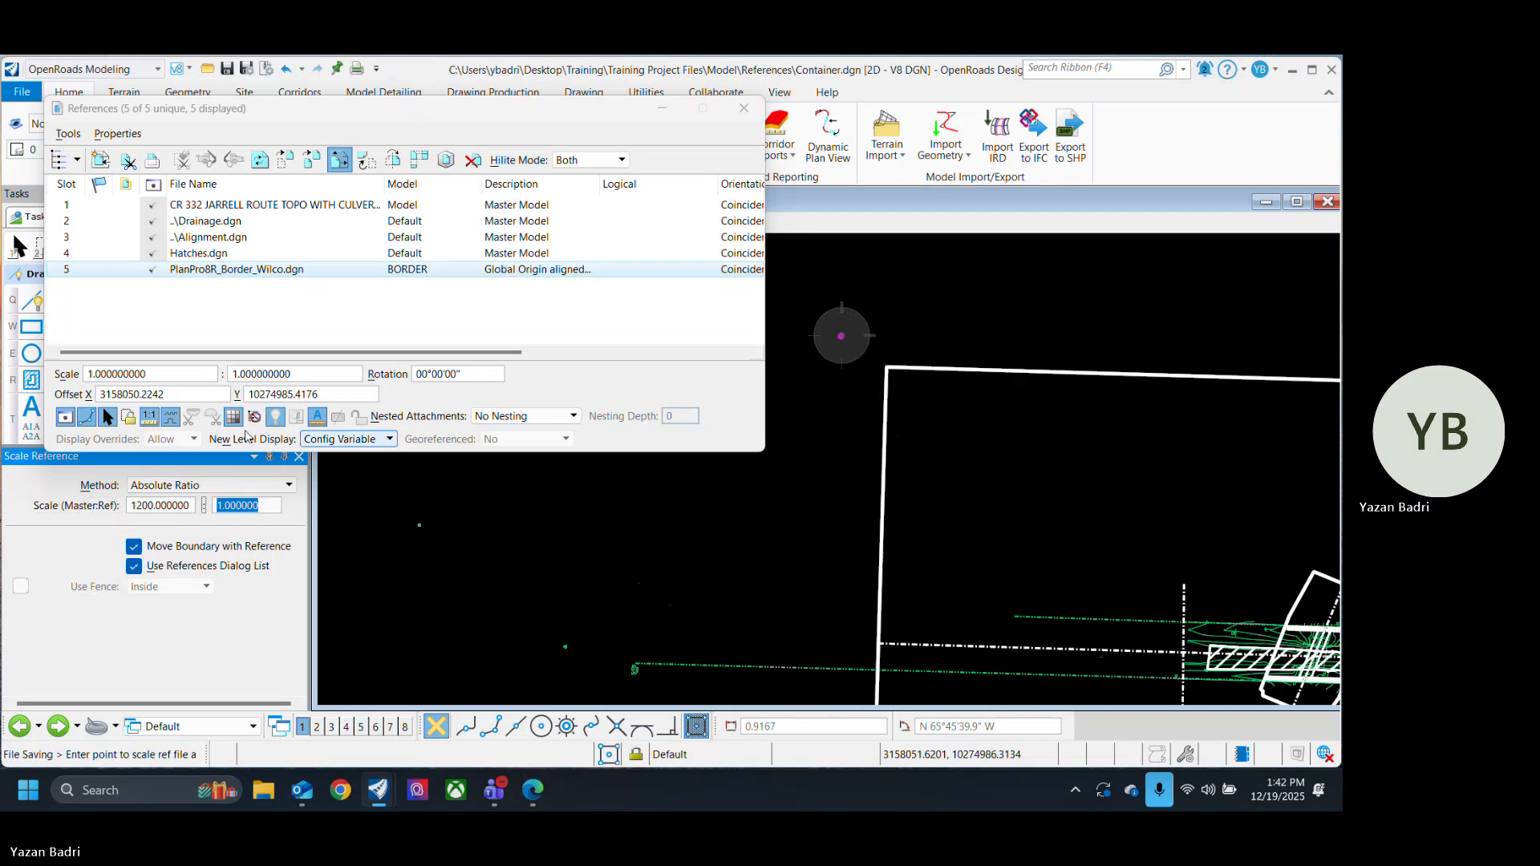
click(842, 332)
scroll(922, 450, down, 3)
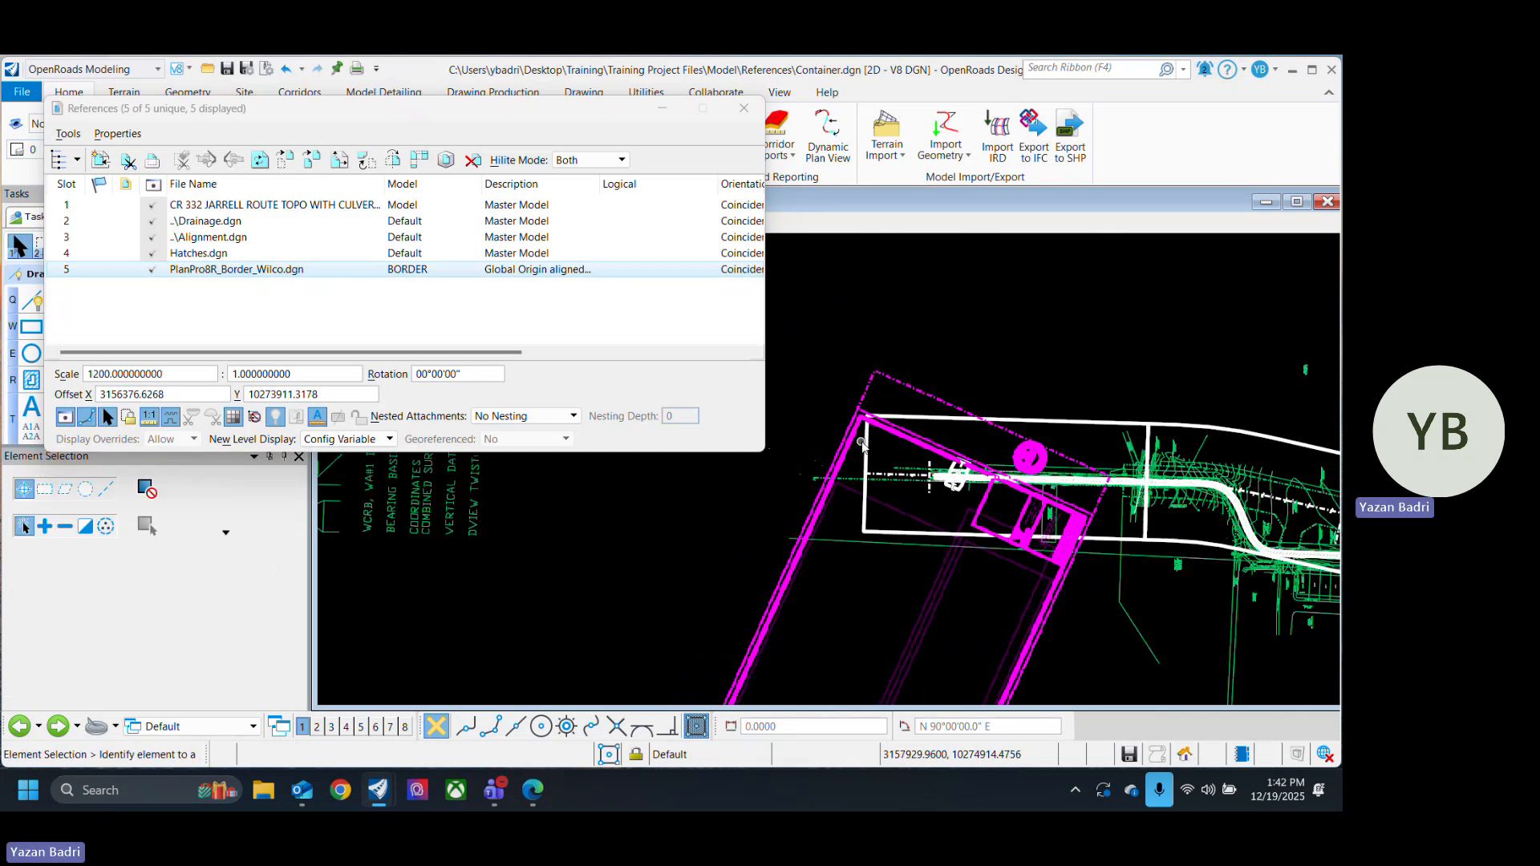
Step: Move the scaled border reference upward so it overlaps the first roadway boundary
right_click(285, 269)
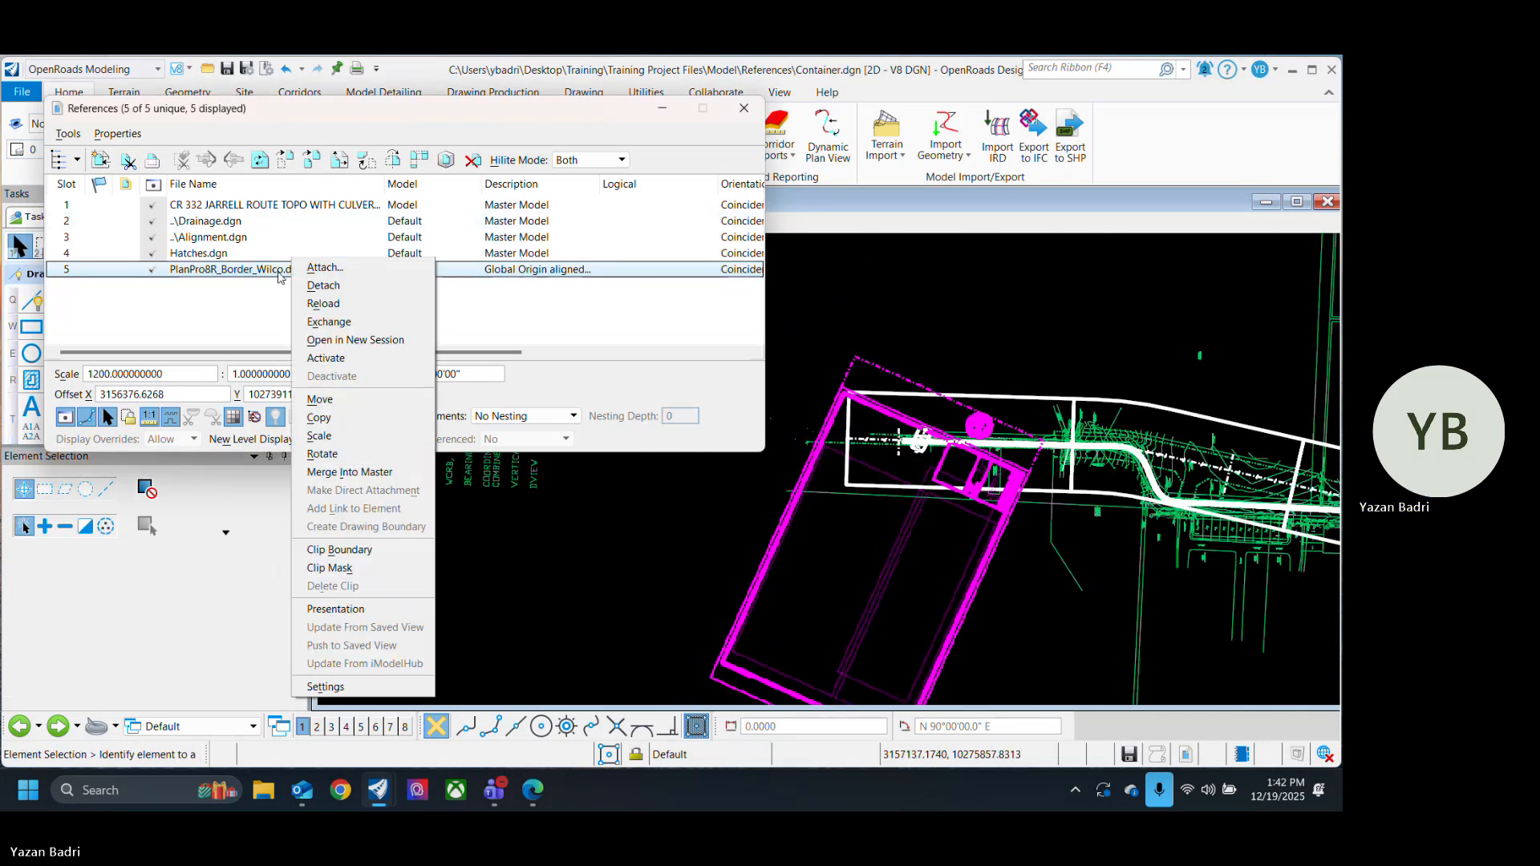
click(320, 400)
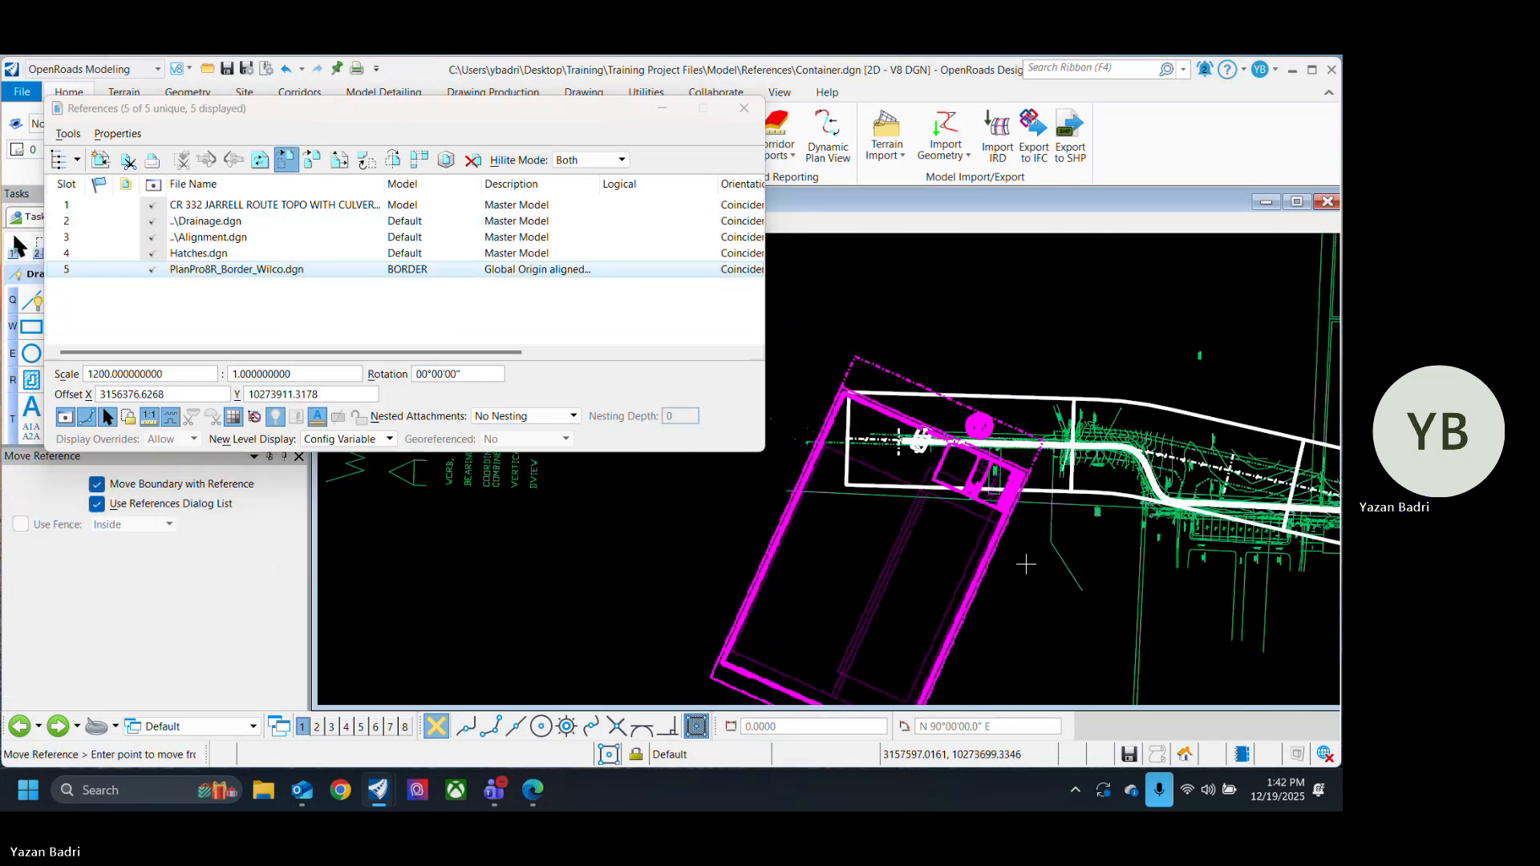
click(921, 631)
click(930, 502)
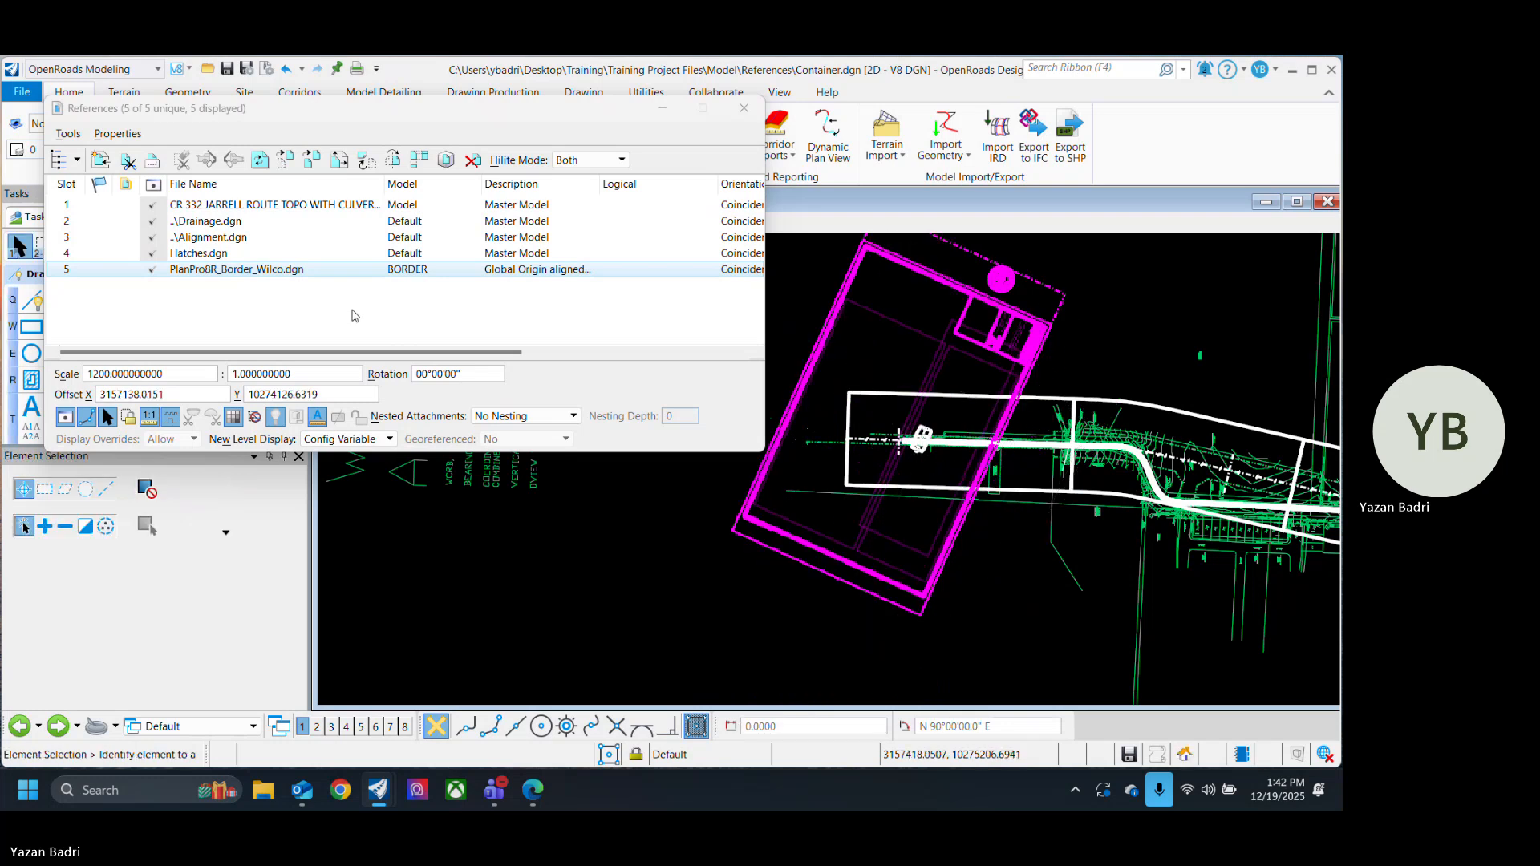
Step: Rotate the border reference with the By Points method about its outer lower-left corner, aligning its long side with the first roadway boundary
right_click(285, 272)
click(358, 451)
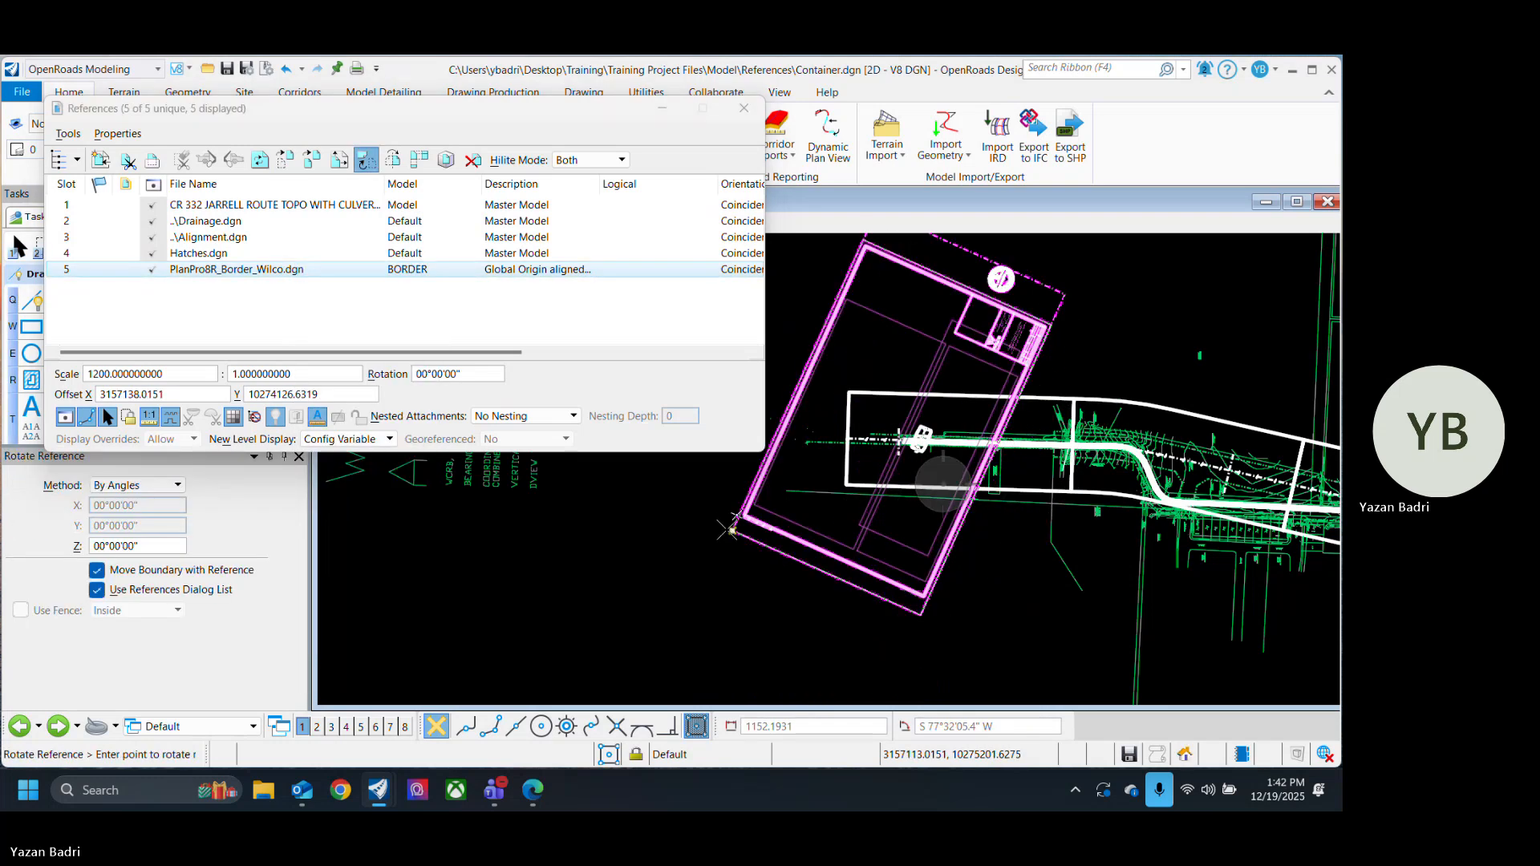
click(732, 529)
click(859, 252)
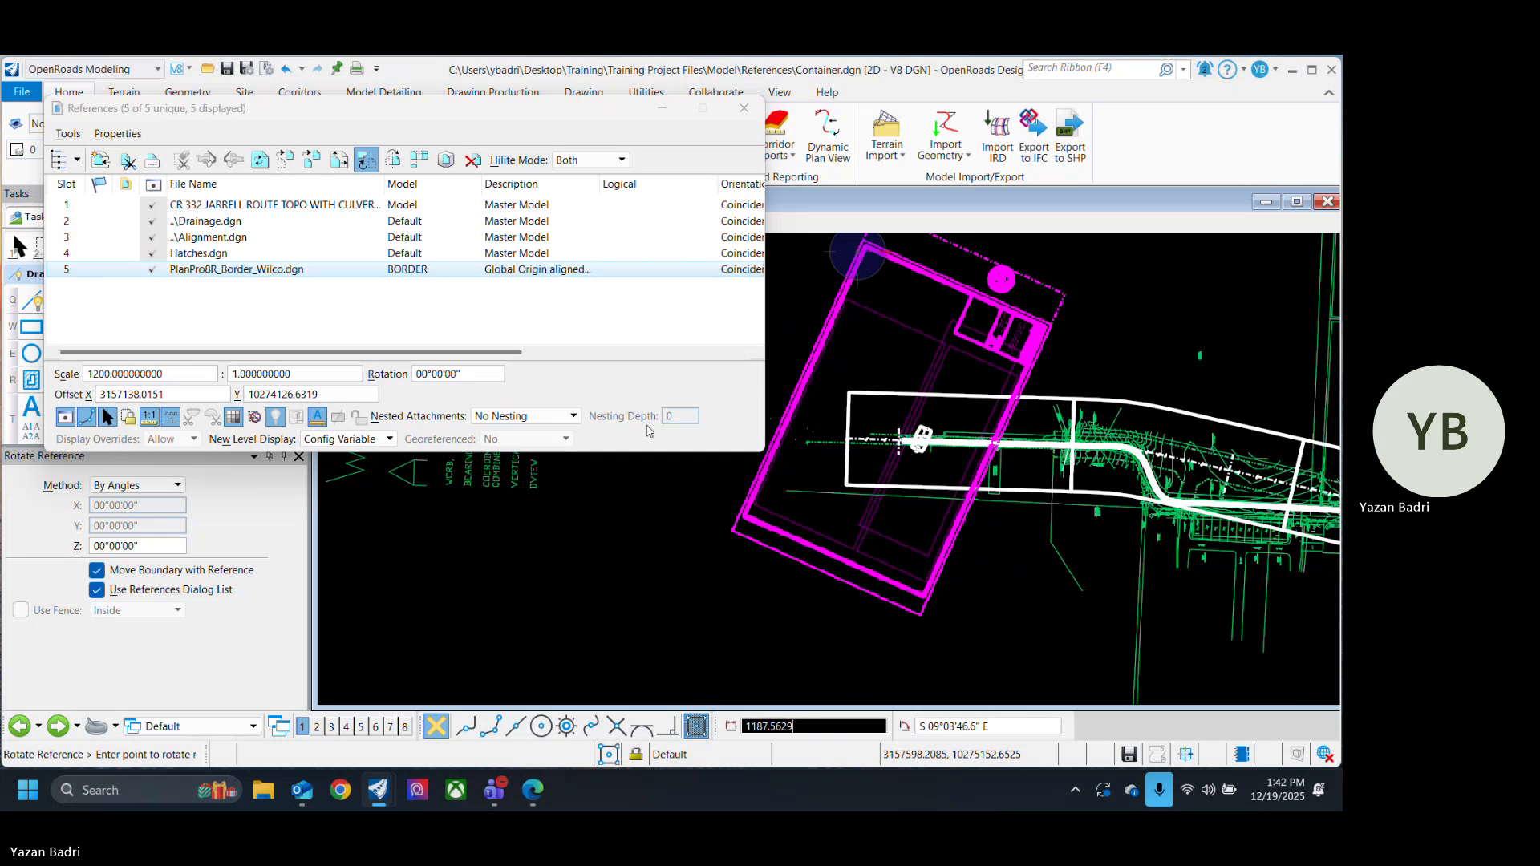
click(132, 485)
click(120, 501)
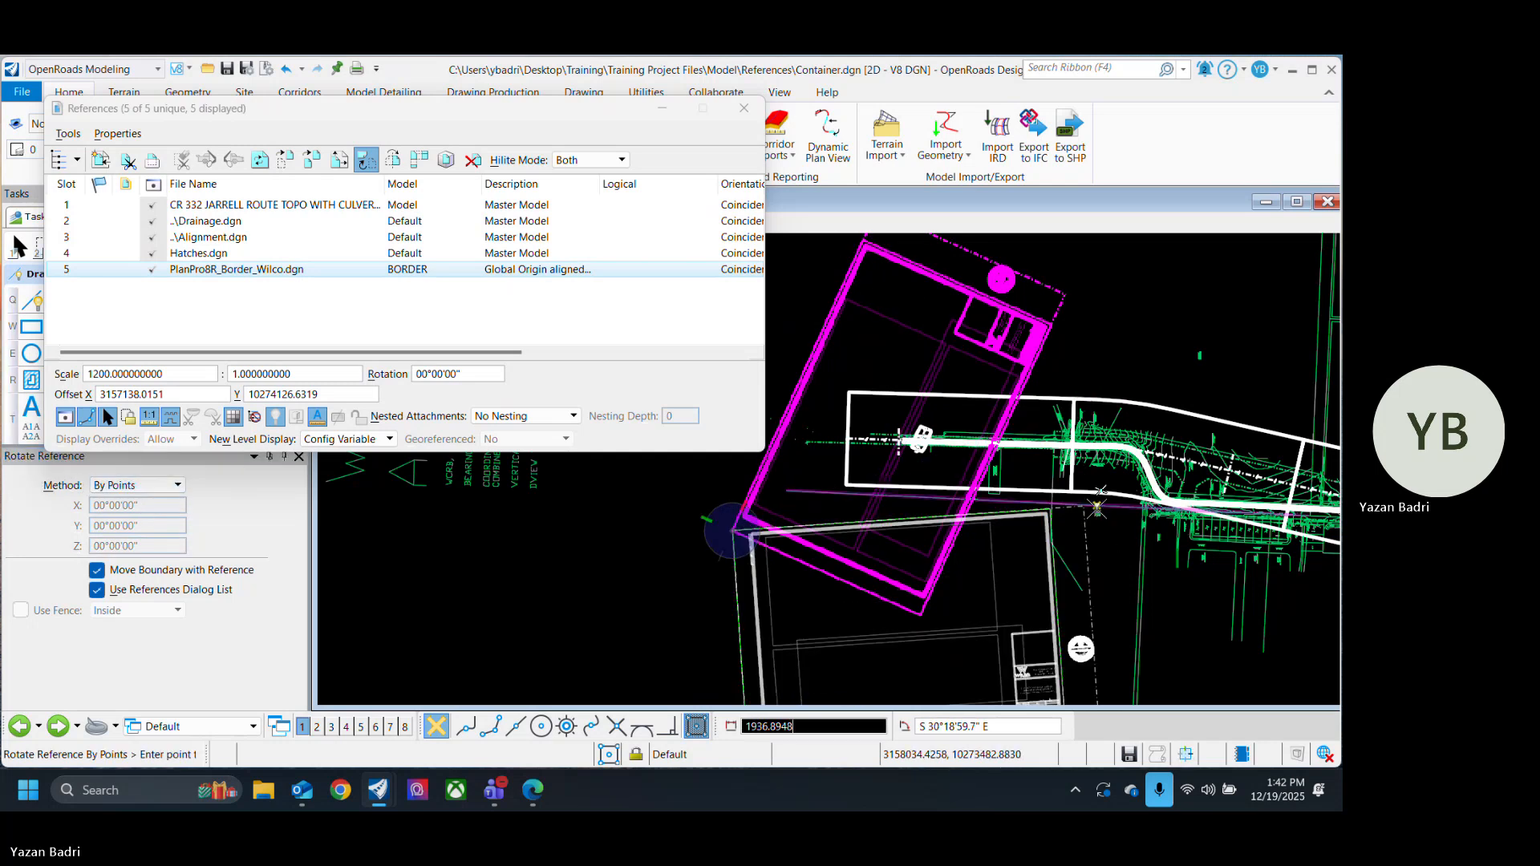
click(1091, 546)
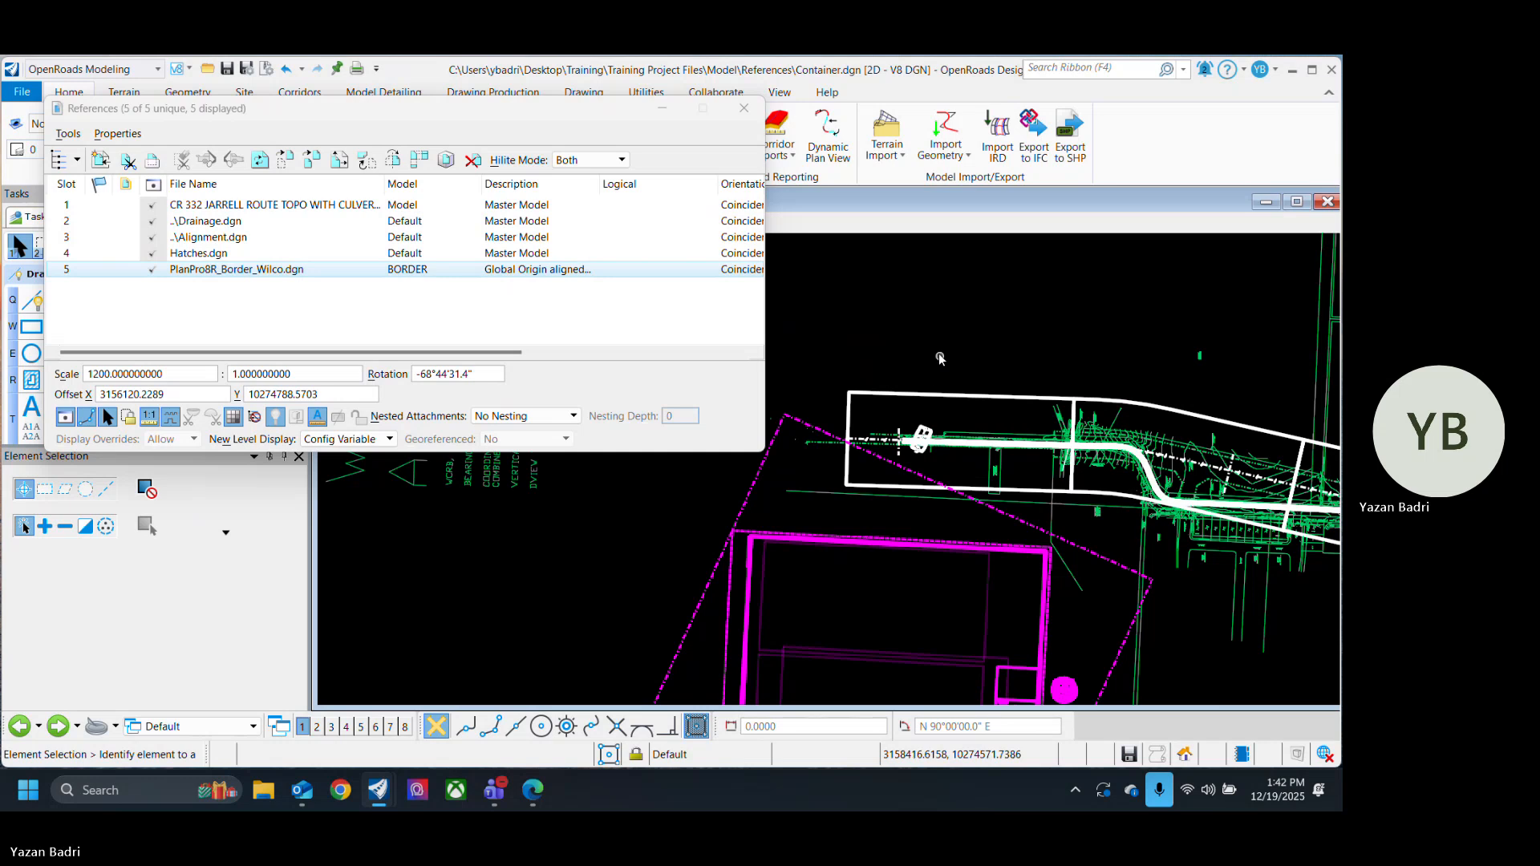
Step: Move the rotated border reference so its sheet frame encloses the first roadway boundary, and close the References dialog
scroll(939, 358, down, 4)
scroll(939, 435, up, 3)
right_click(231, 279)
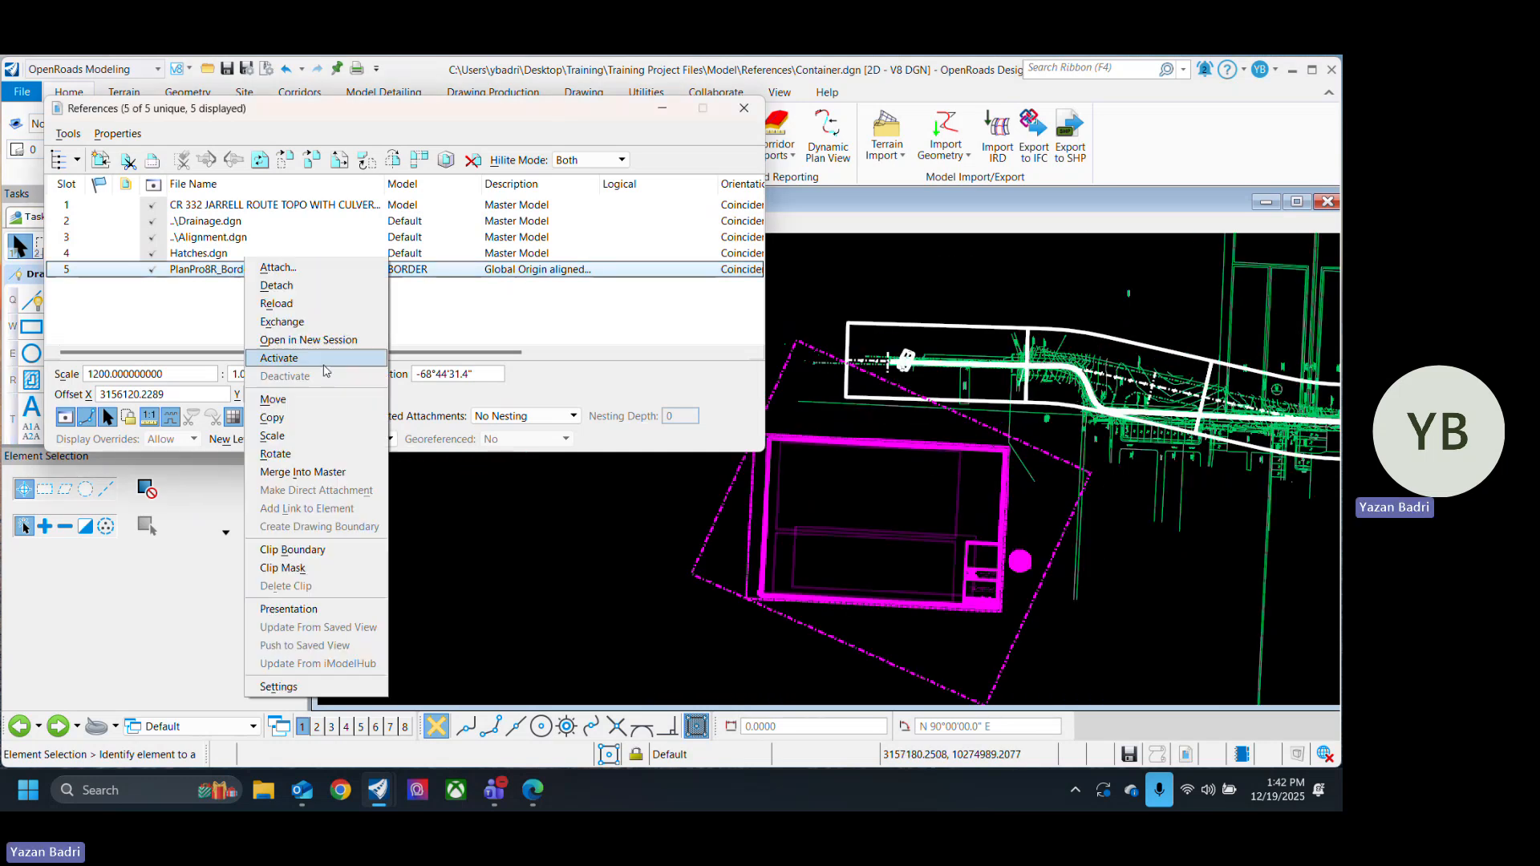
click(273, 400)
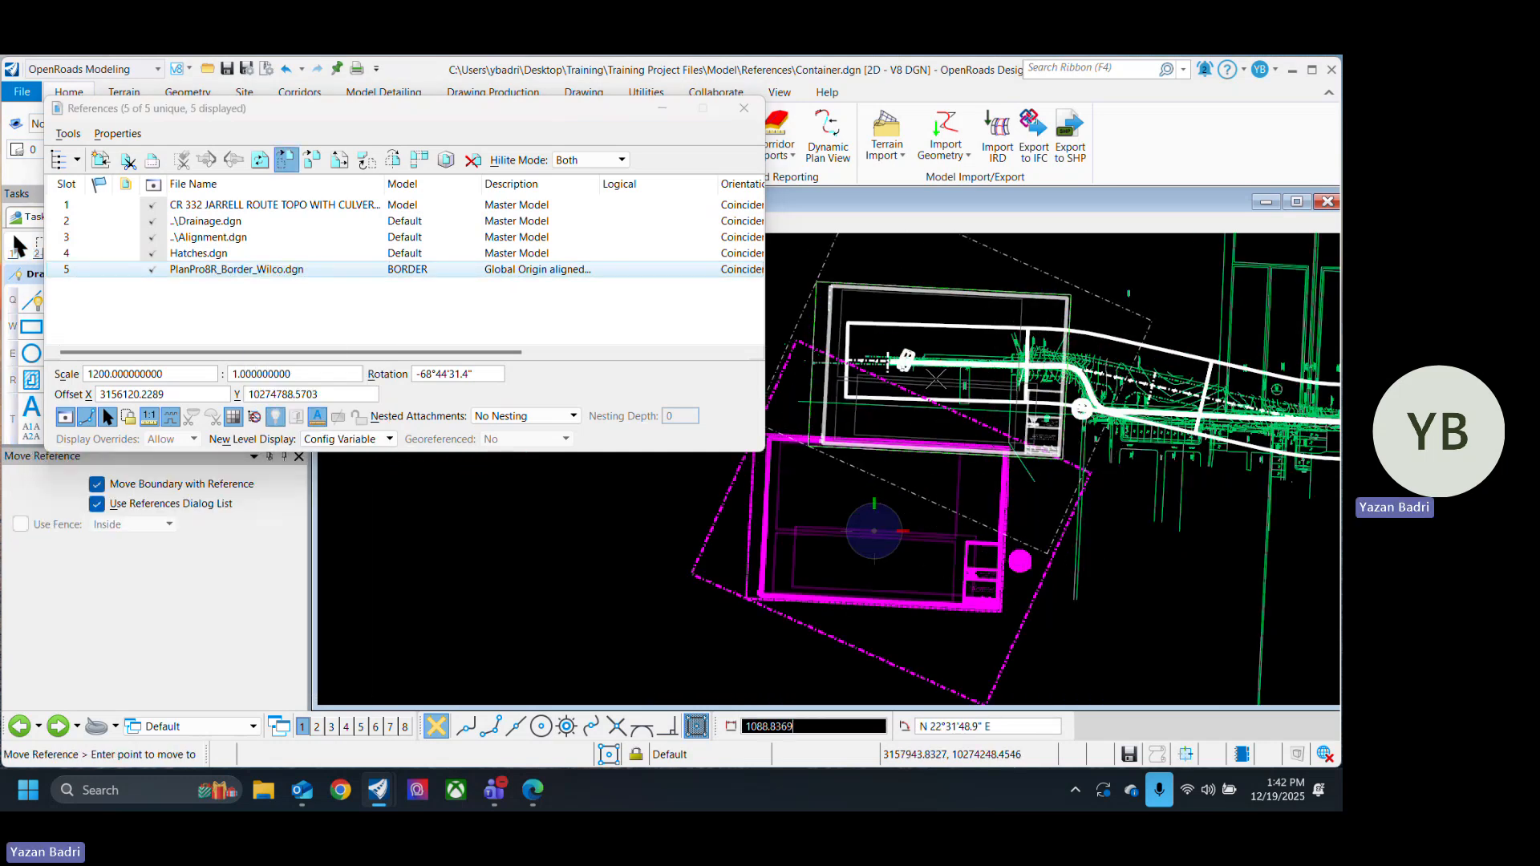
click(937, 377)
click(461, 318)
scroll(1024, 335, up, 3)
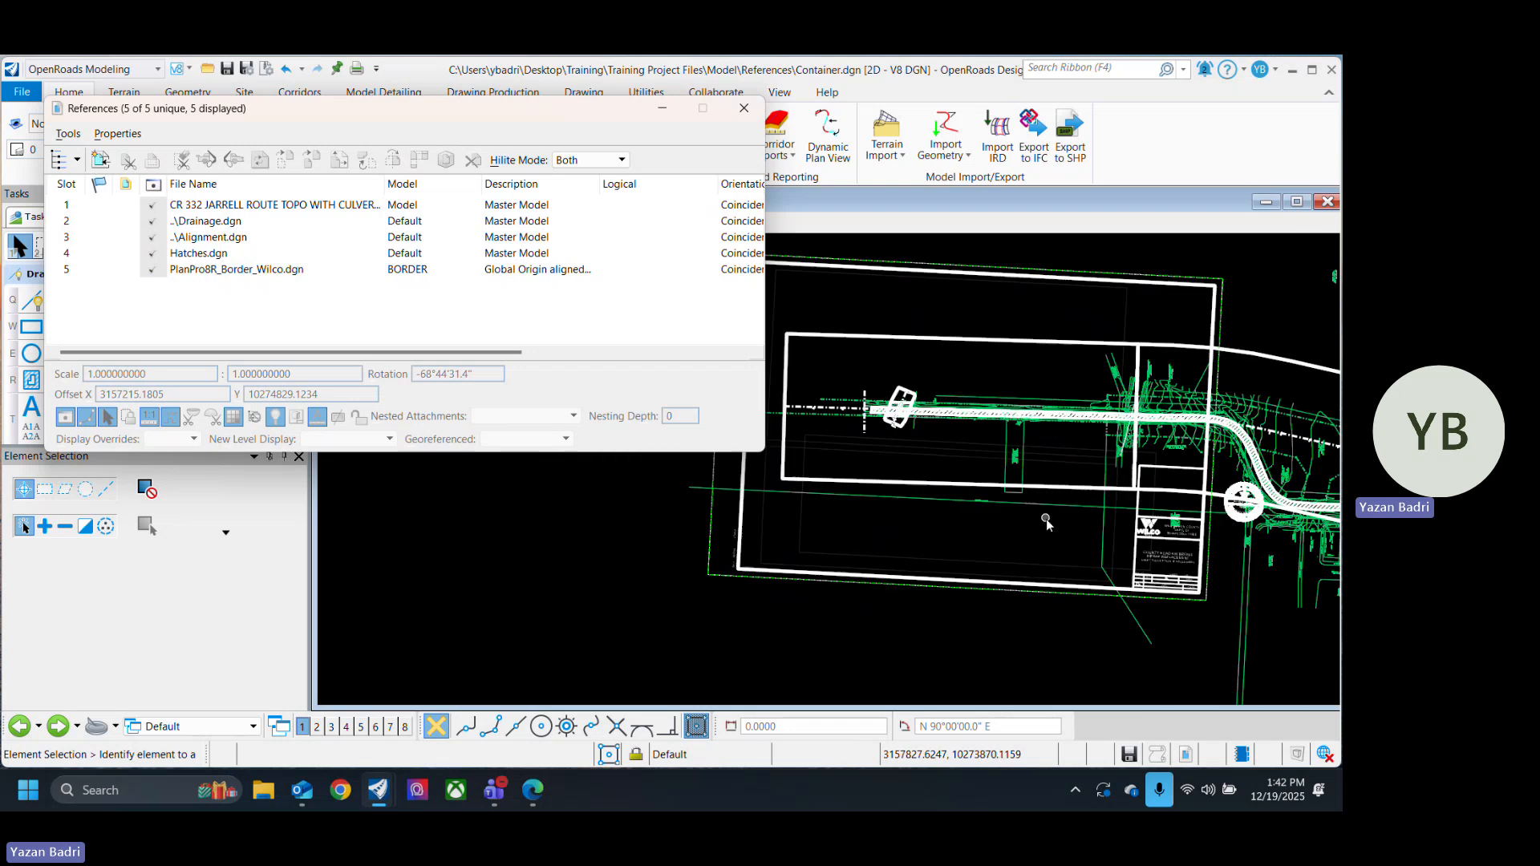
scroll(876, 609, down, 5)
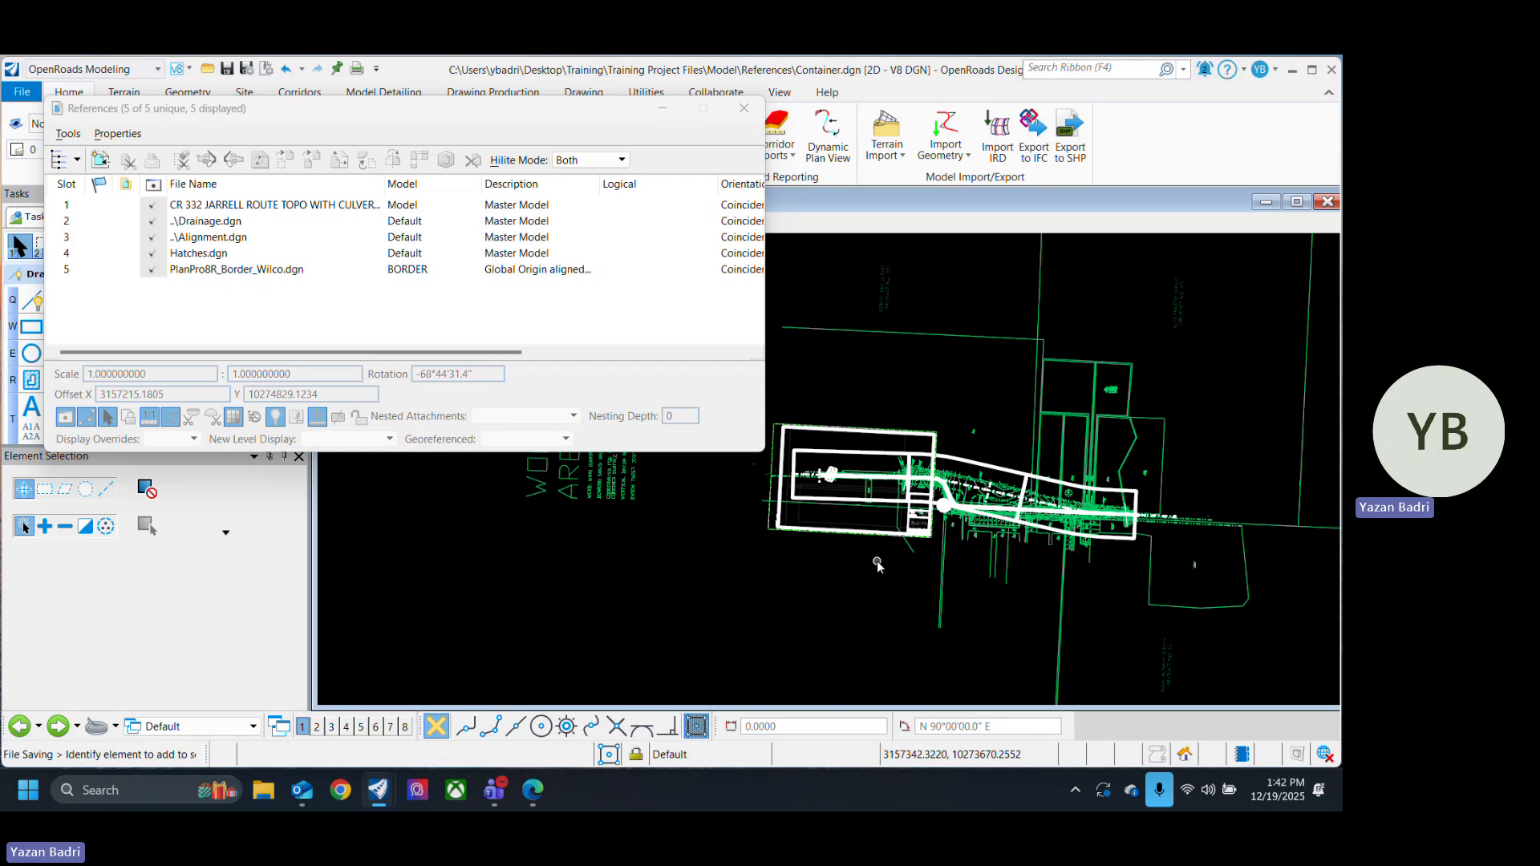
click(743, 116)
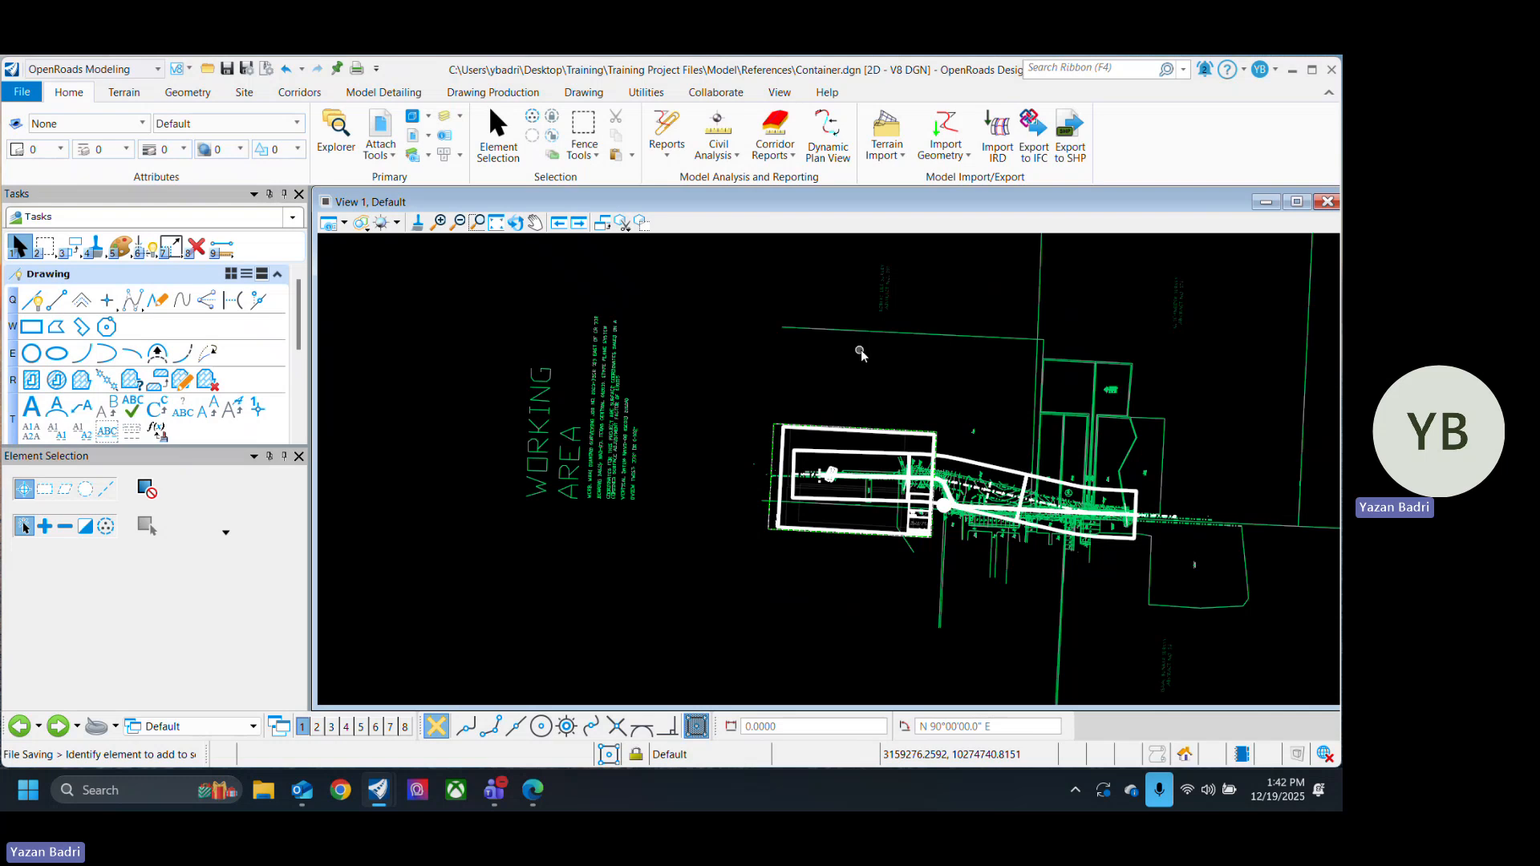
Step: Clip the CR 332 topo, Drainage, Alignment and Hatches references to the first roadway boundary inside the sheet border
scroll(860, 354, up, 2)
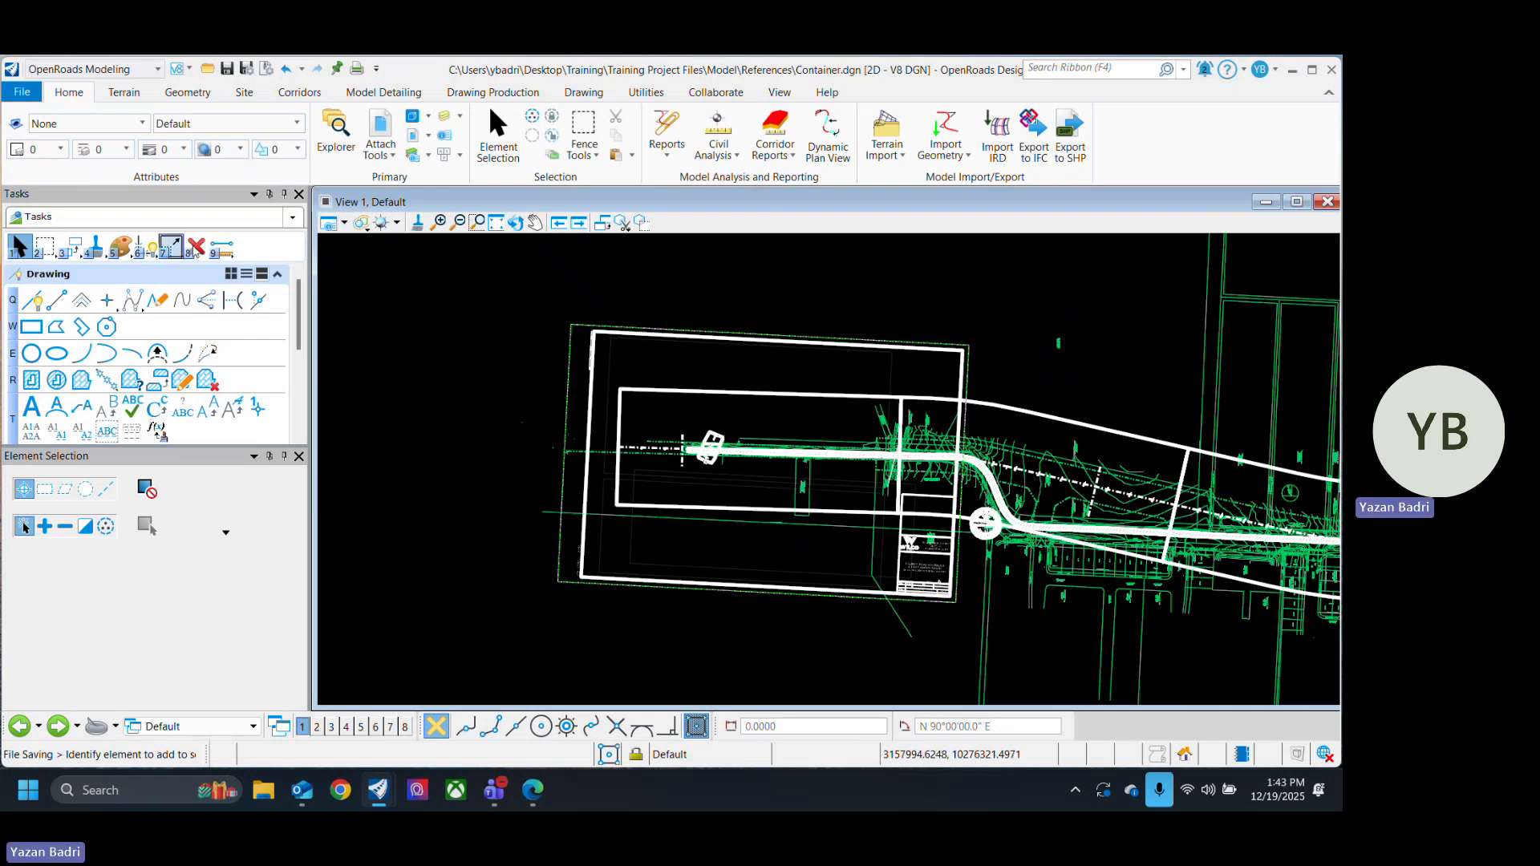
click(377, 131)
click(241, 270)
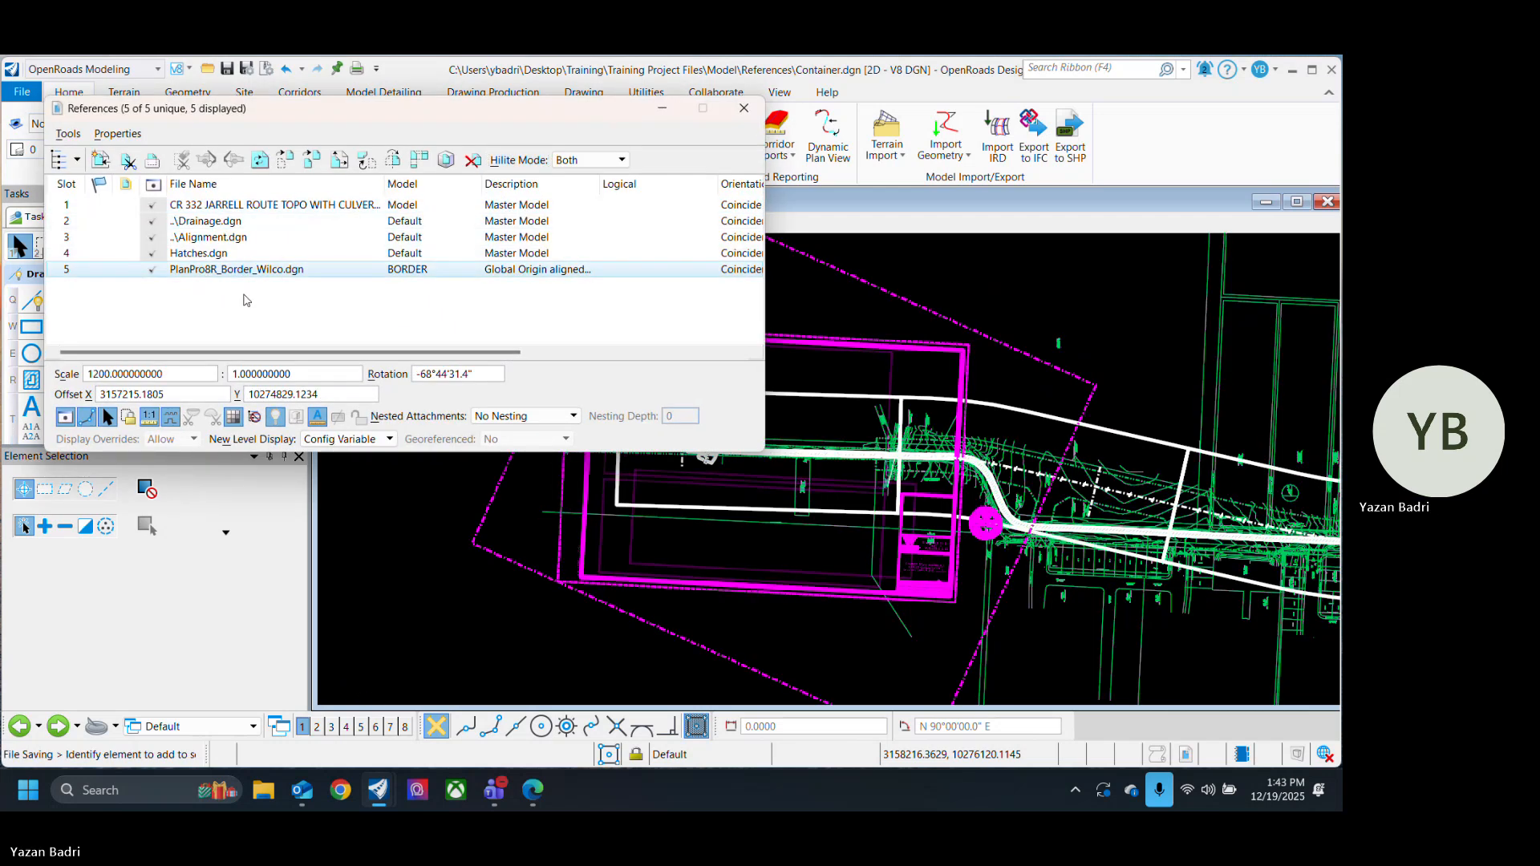
click(237, 253)
ctrl+click(240, 238)
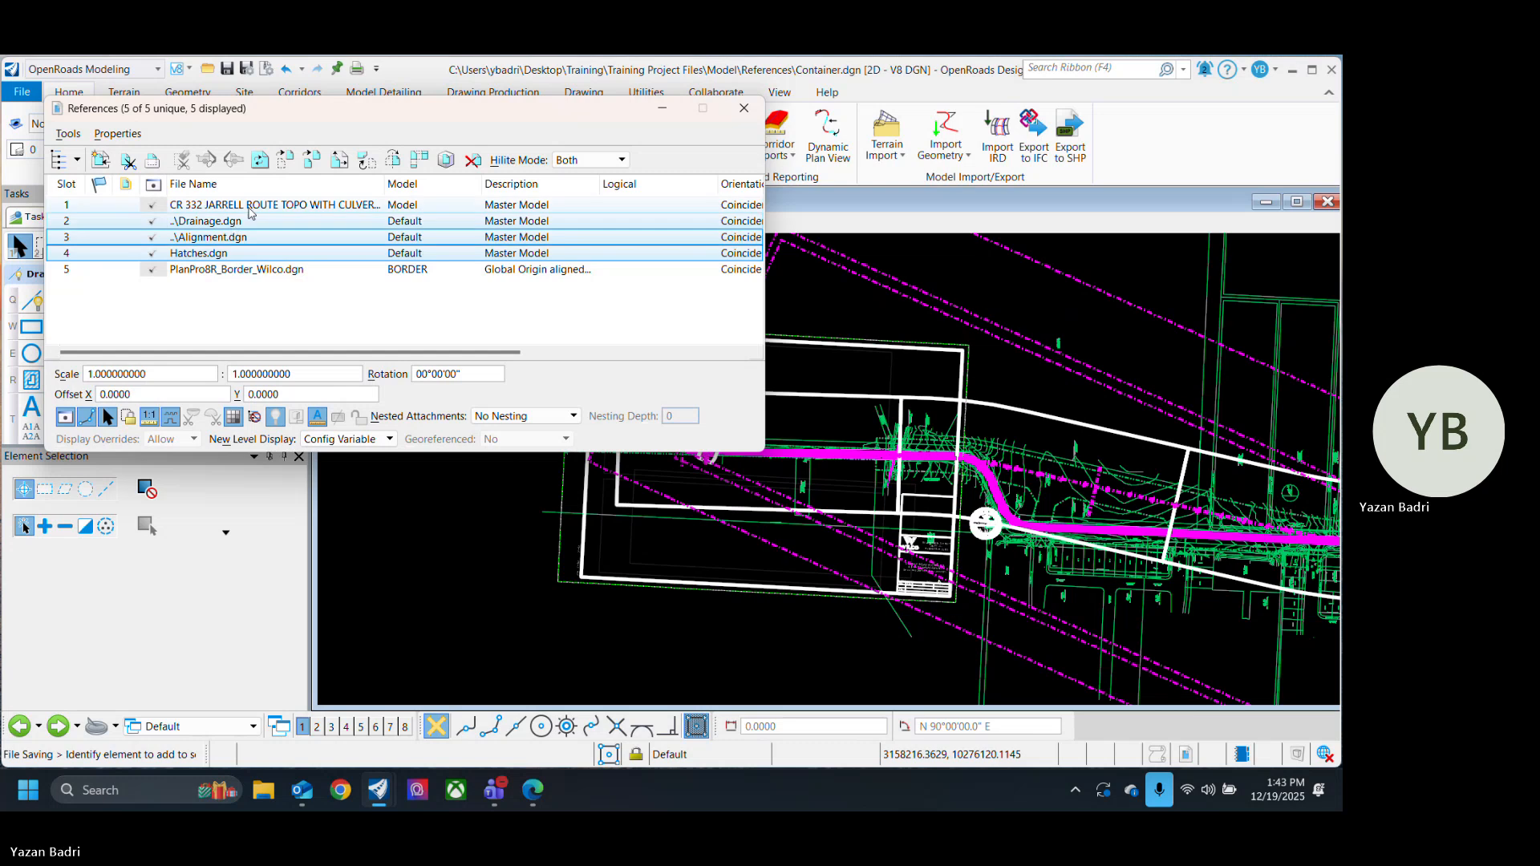
ctrl+click(250, 218)
right_click(264, 198)
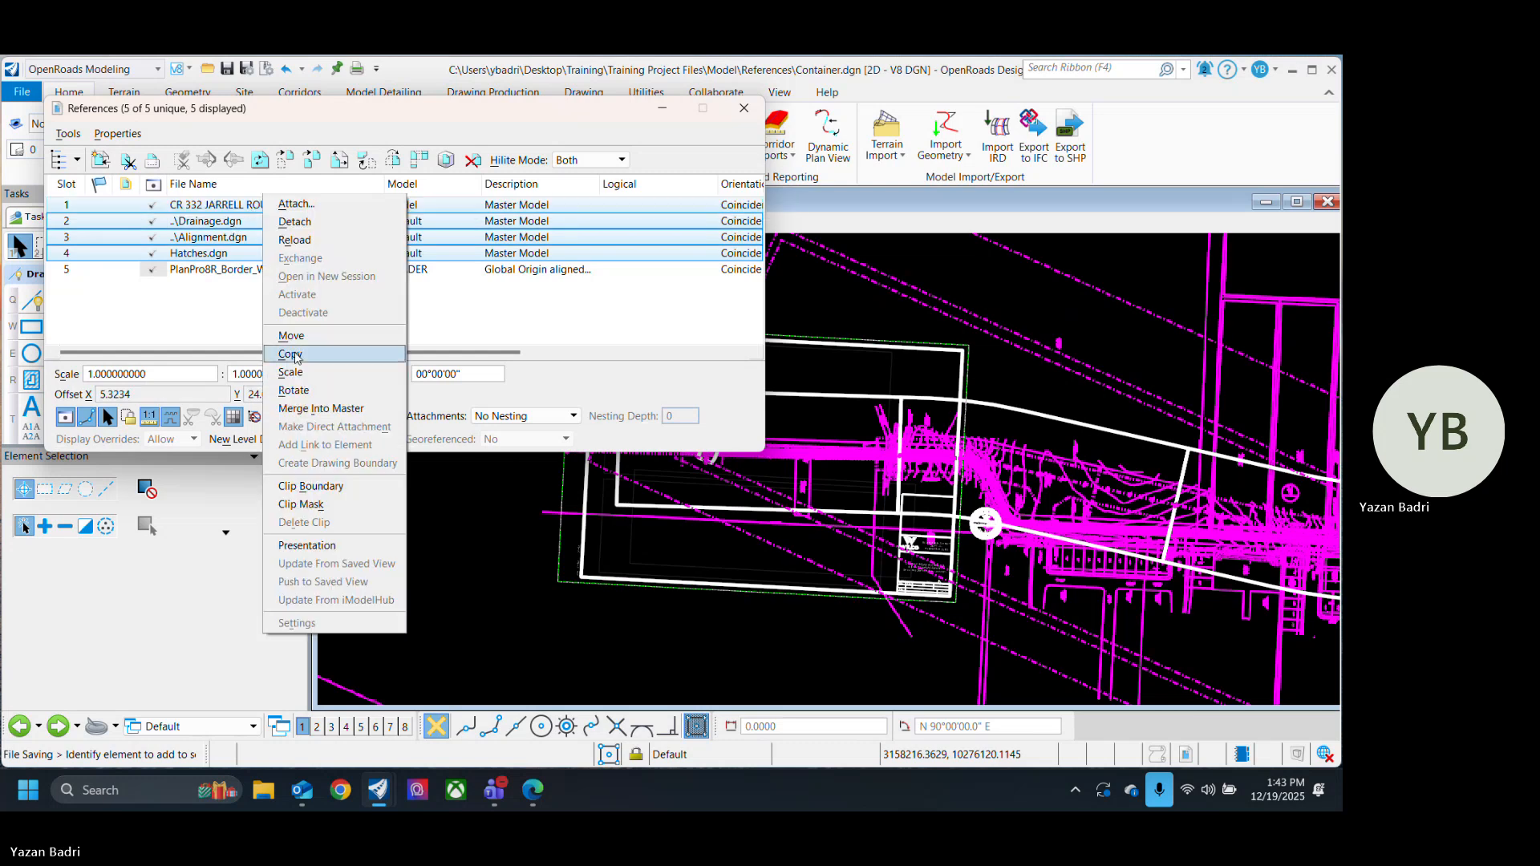
click(337, 487)
click(719, 507)
click(505, 308)
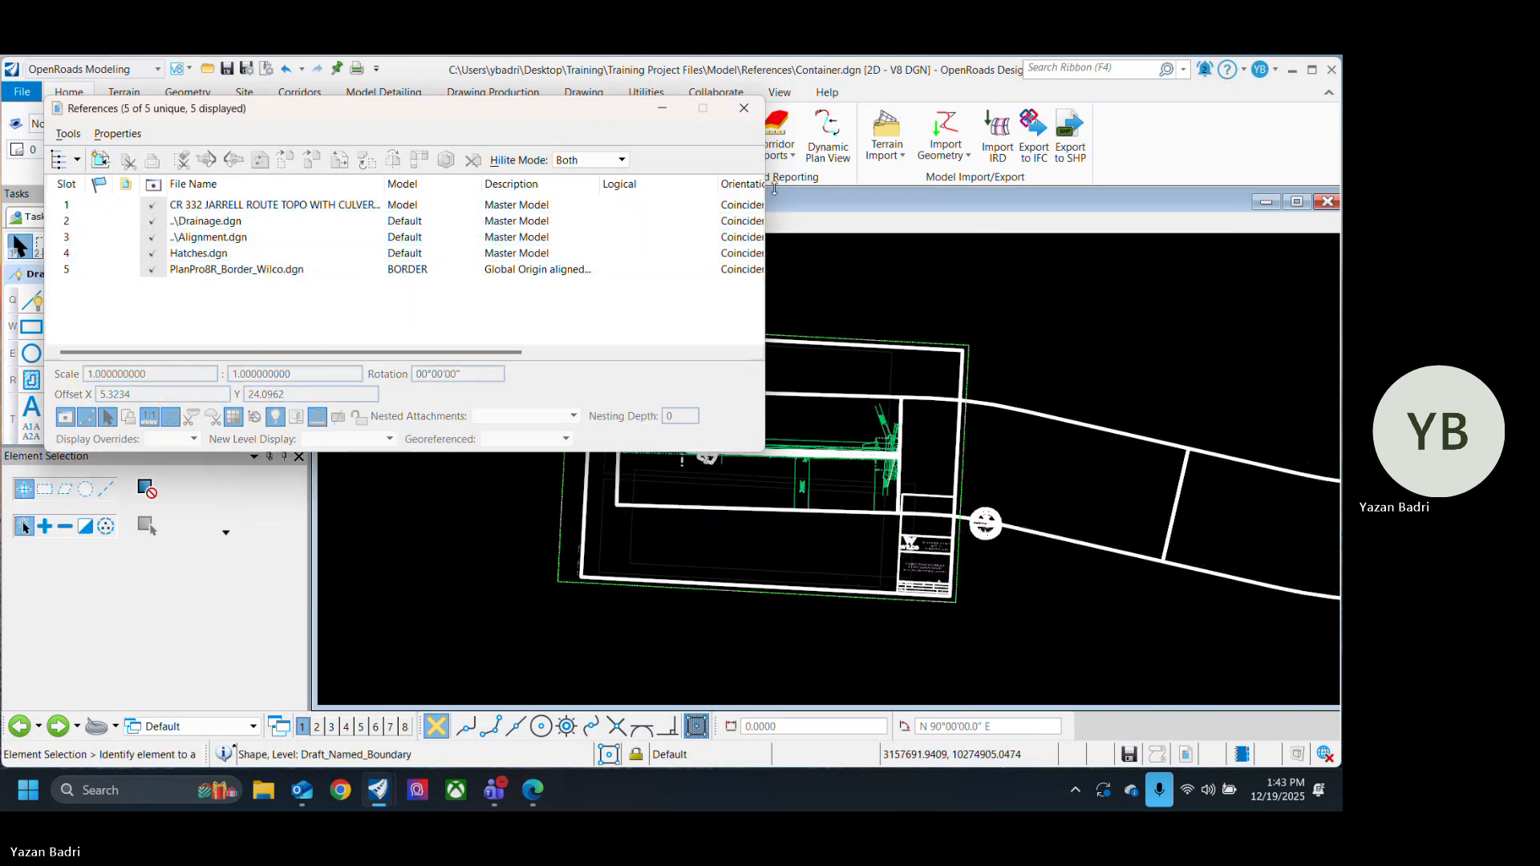
click(744, 107)
scroll(654, 518, up, 2)
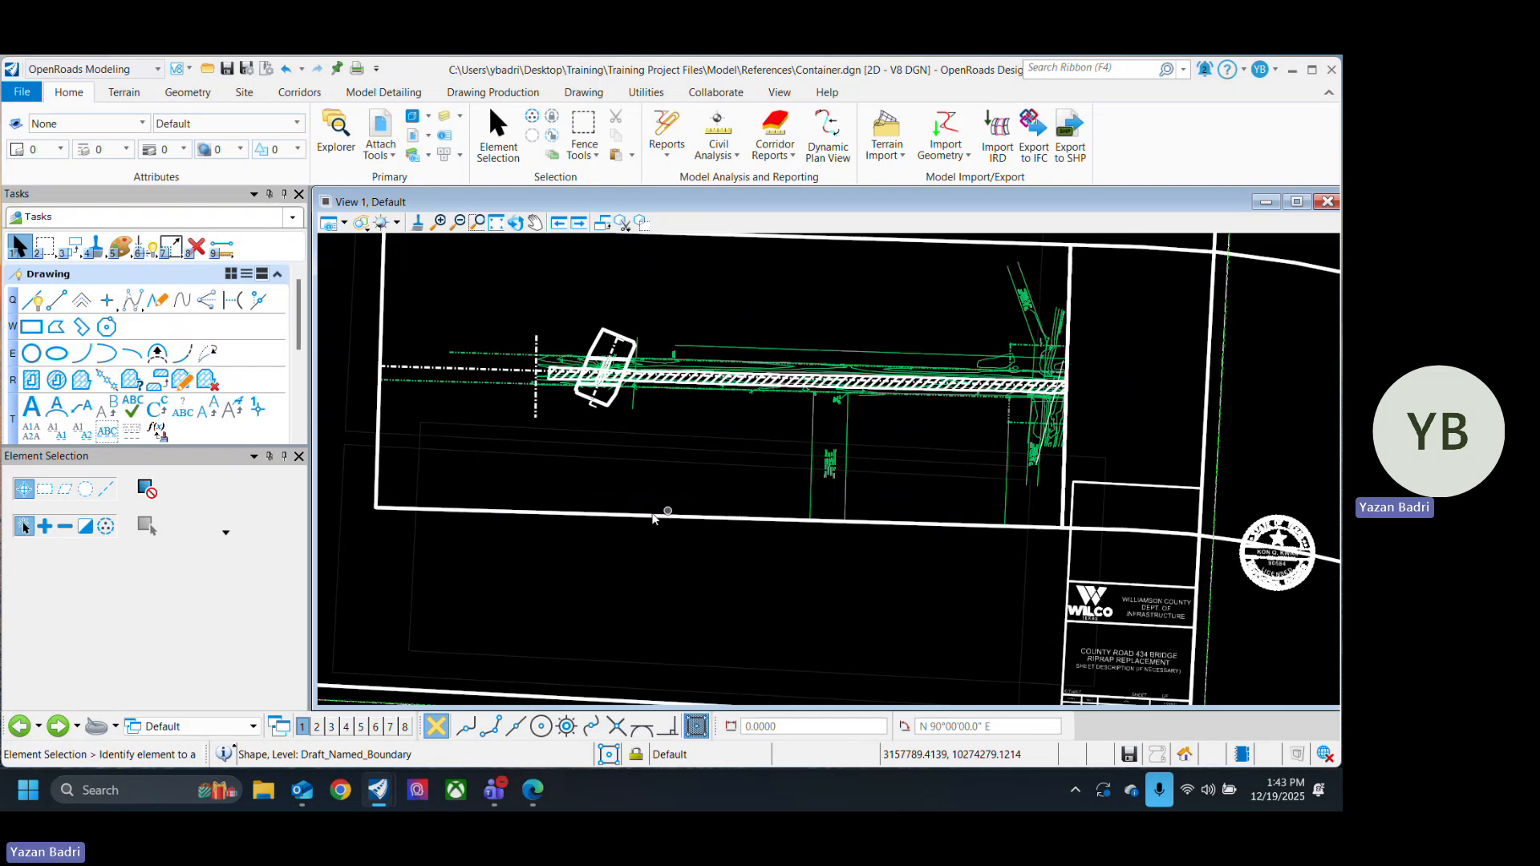
scroll(562, 538, down, 4)
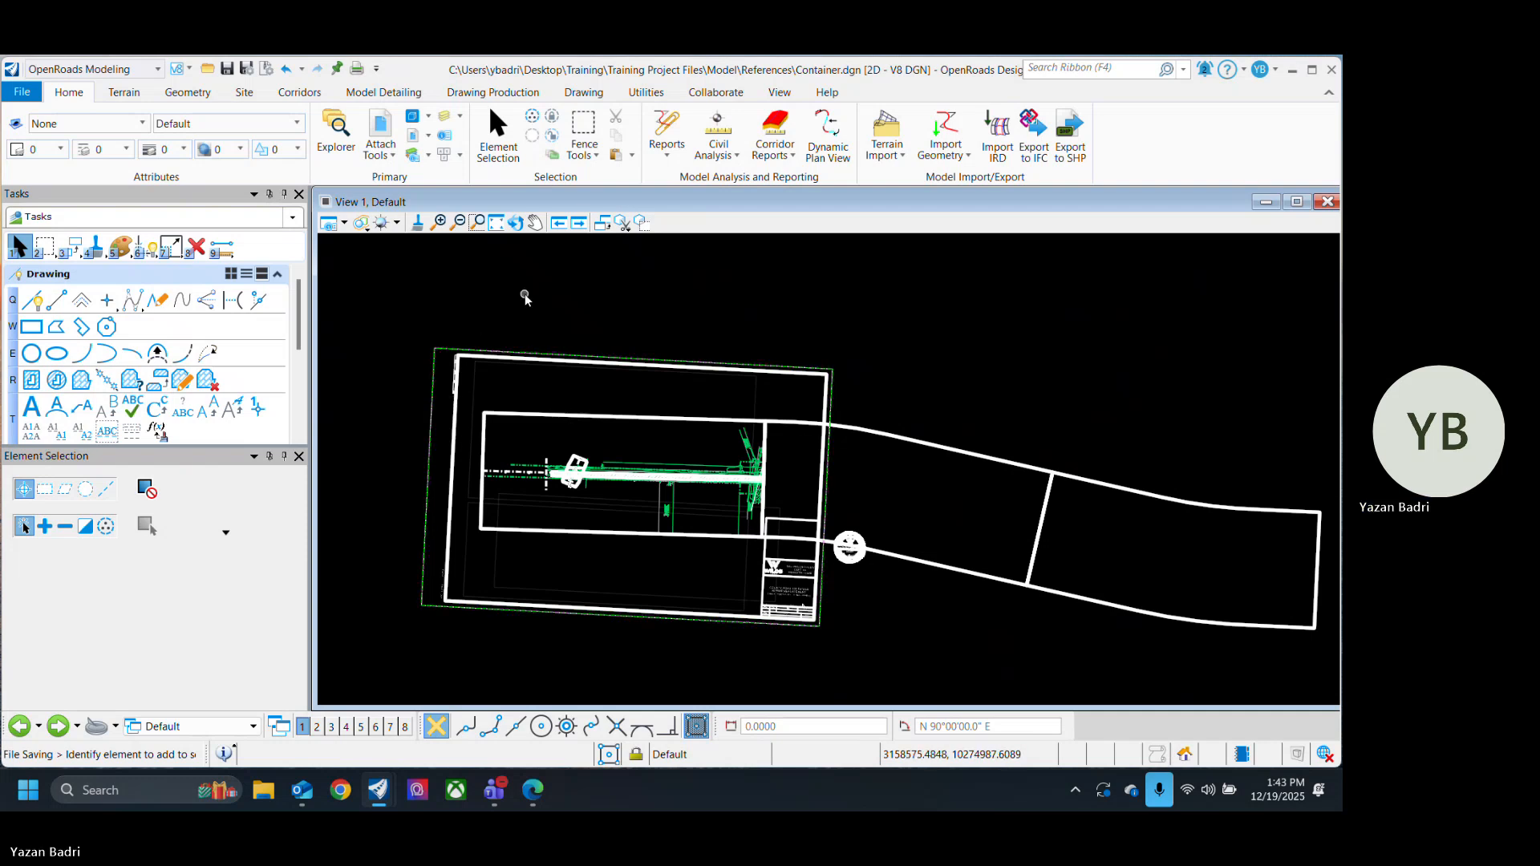
click(431, 424)
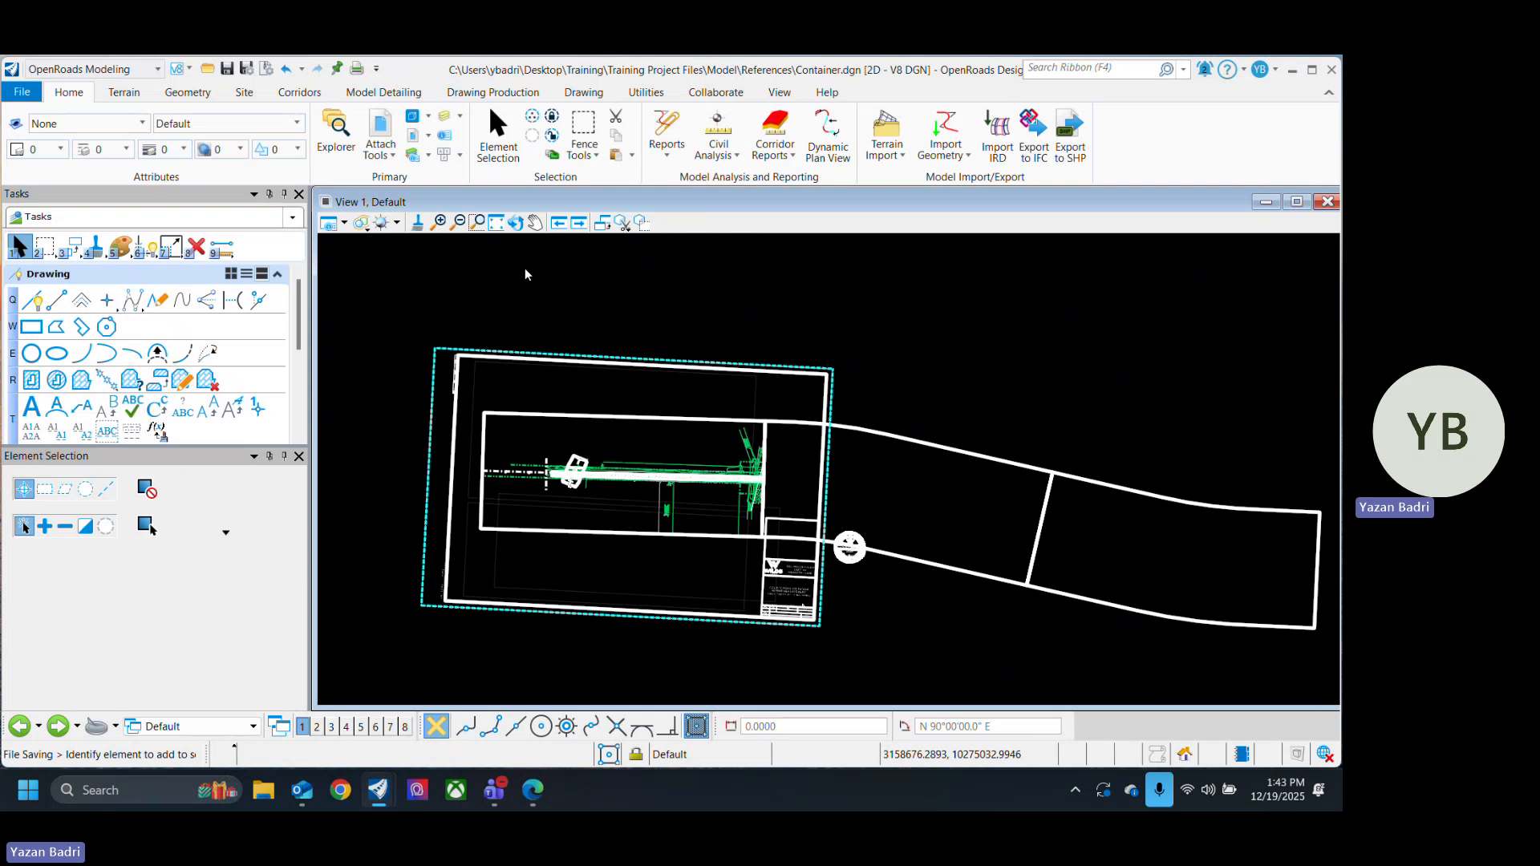
click(482, 313)
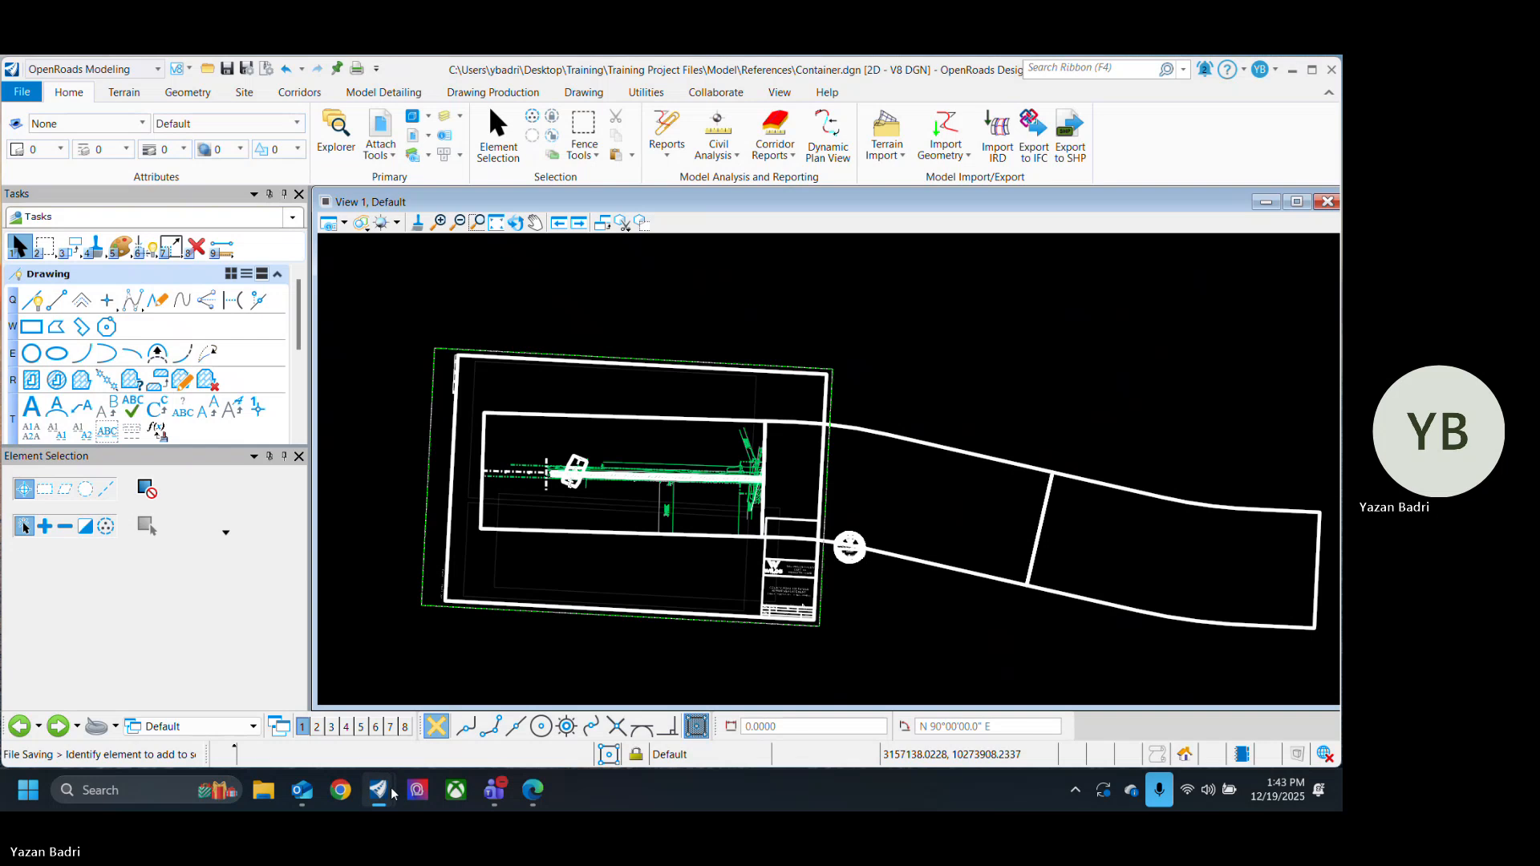
Step: Switch to the Print Organizer window
mouse_move(393, 794)
click(473, 650)
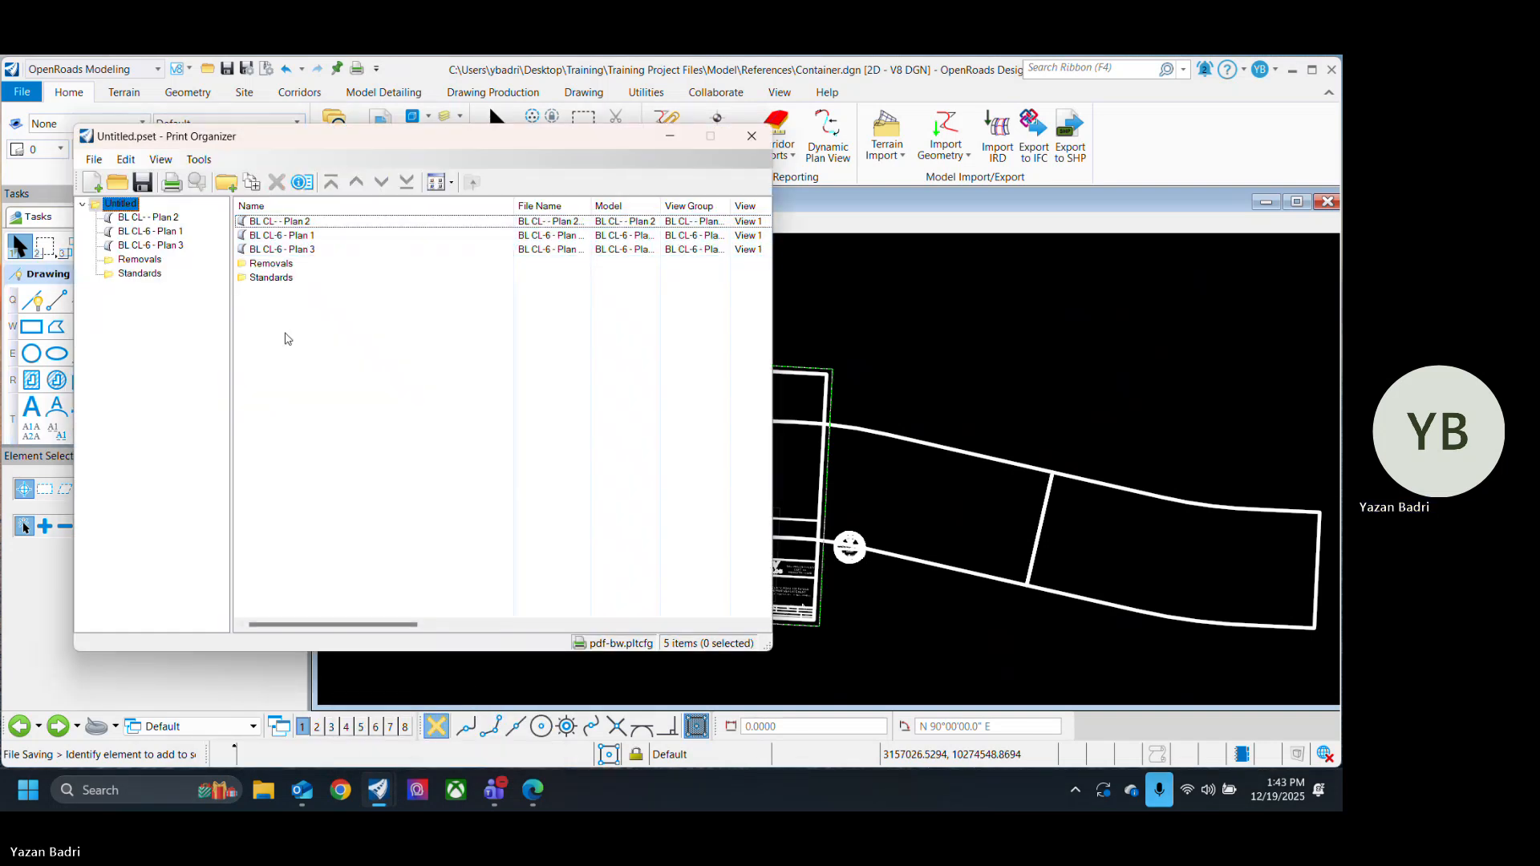
click(95, 185)
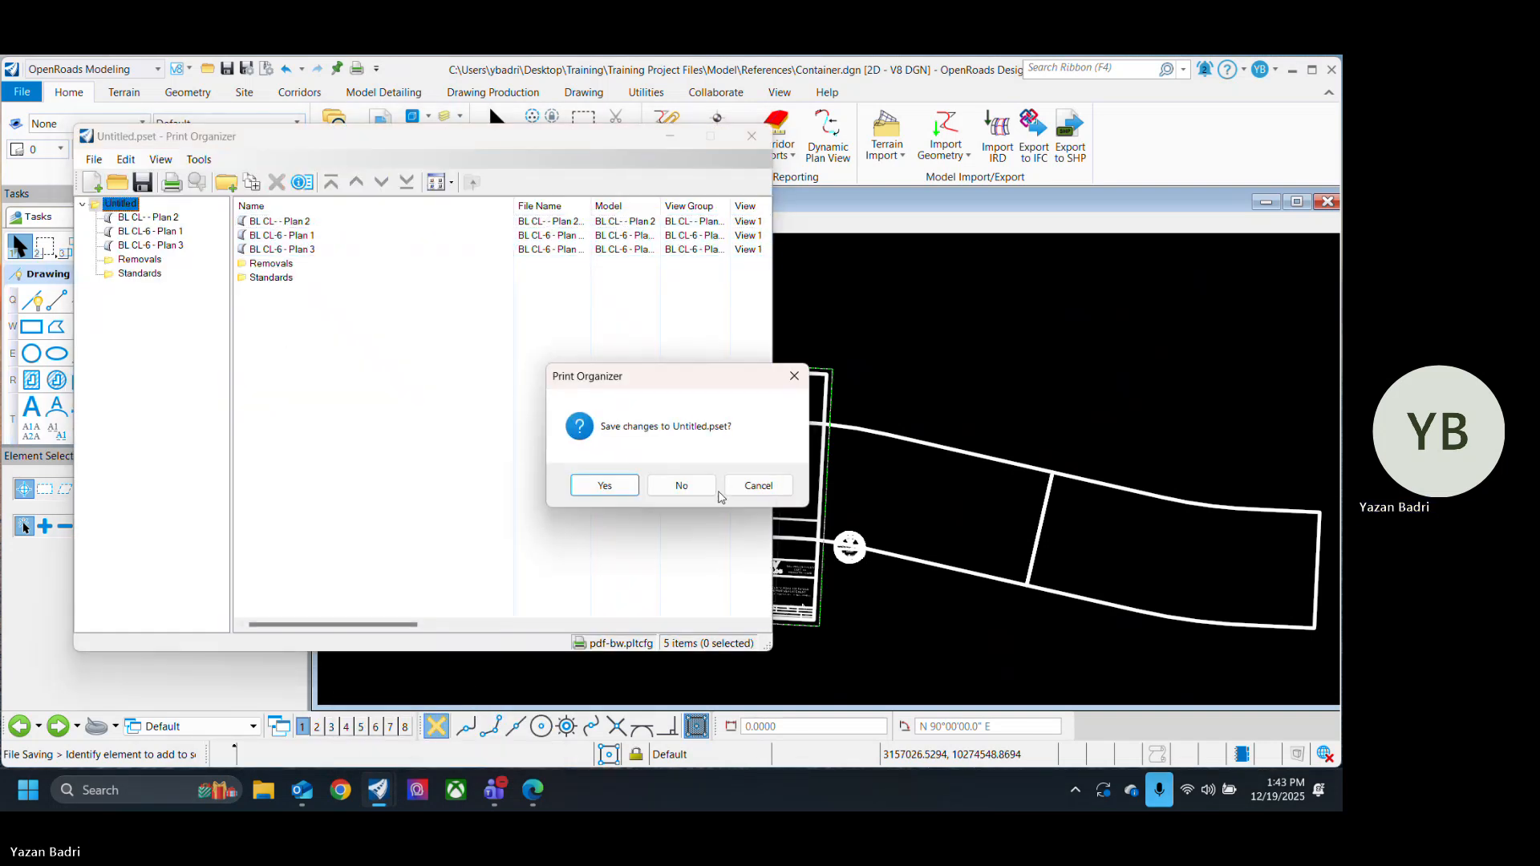
click(588, 490)
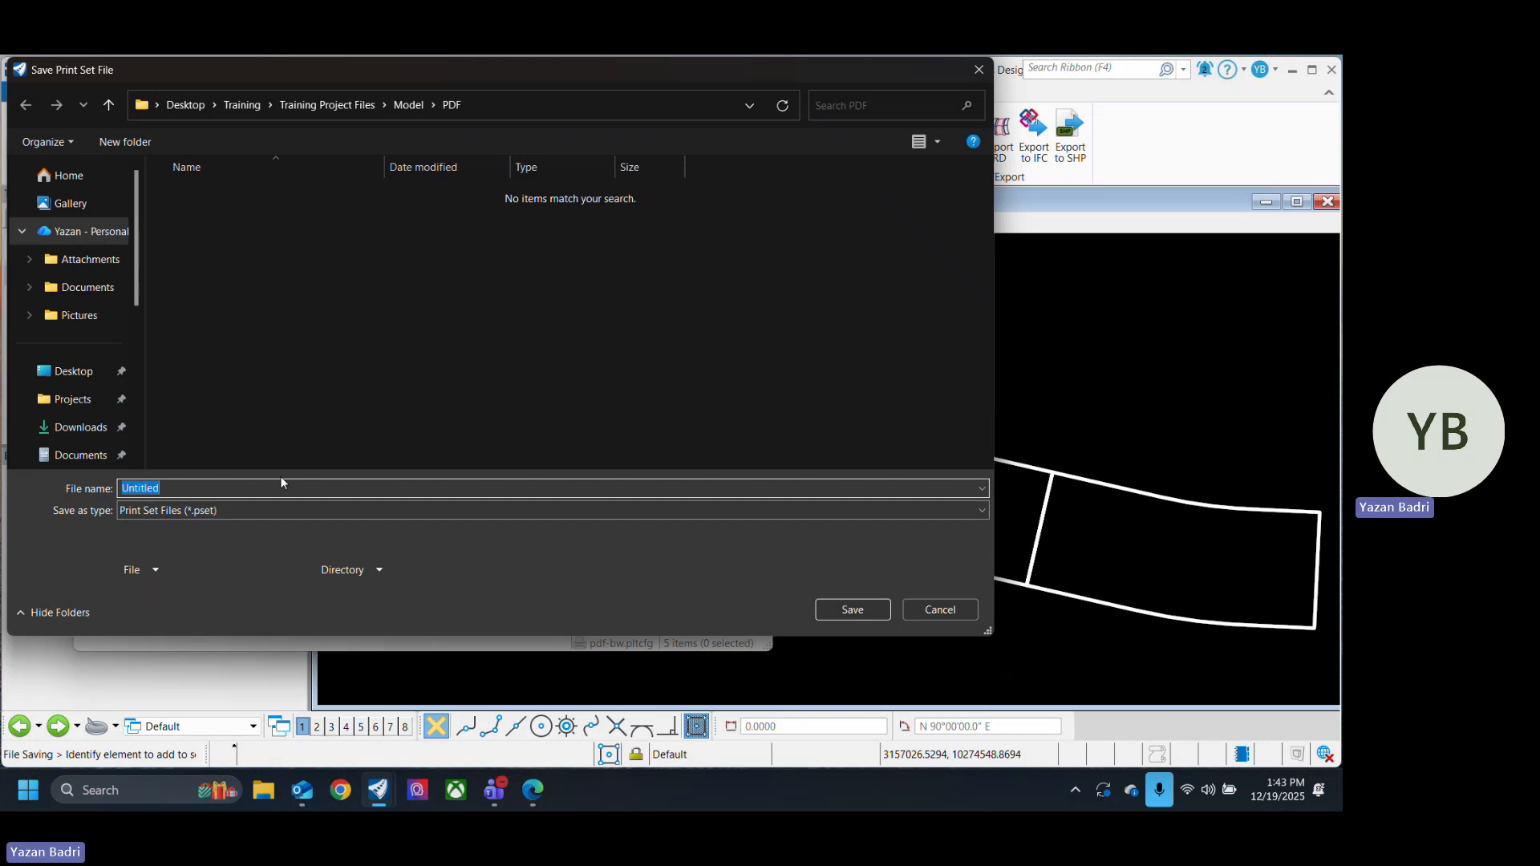
click(934, 608)
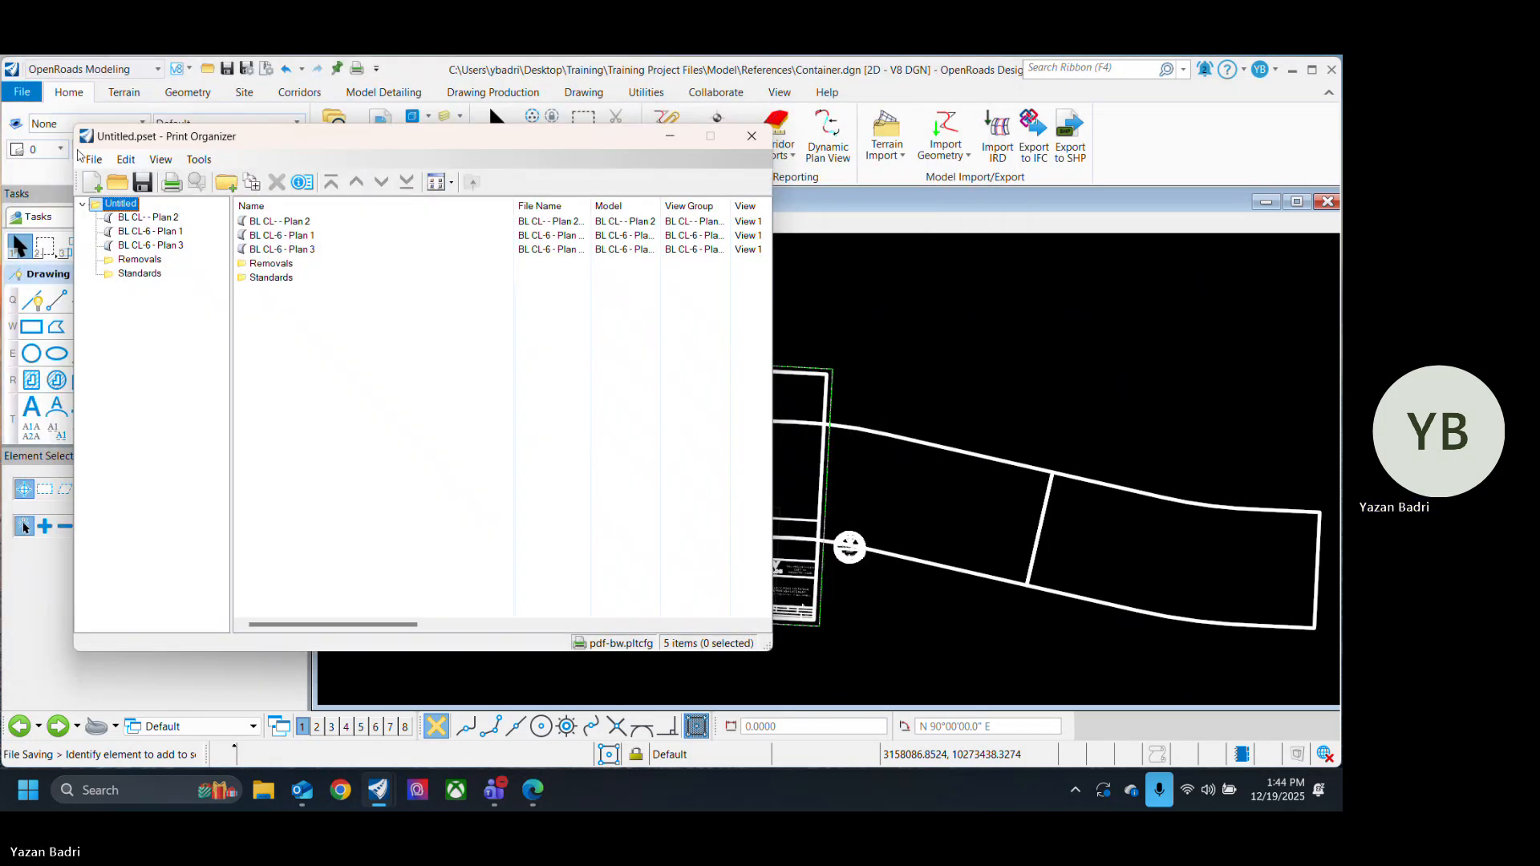
Step: Start a new empty print set, discarding the changes to the untitled print set
click(95, 185)
click(684, 485)
click(91, 185)
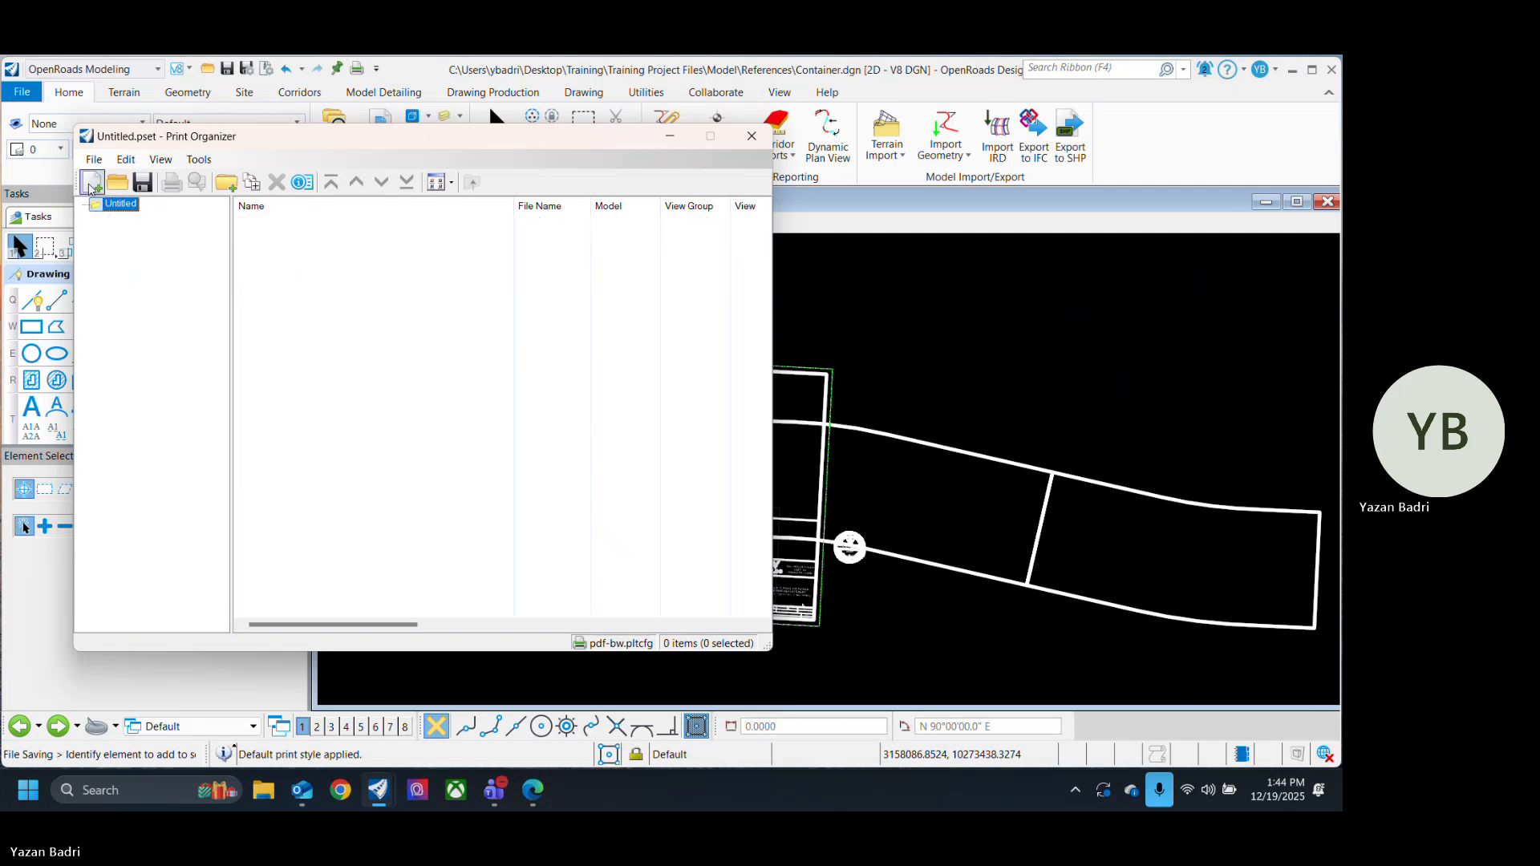
Step: Add the Container file from the References folder as the input file for new print definitions
click(252, 182)
click(590, 282)
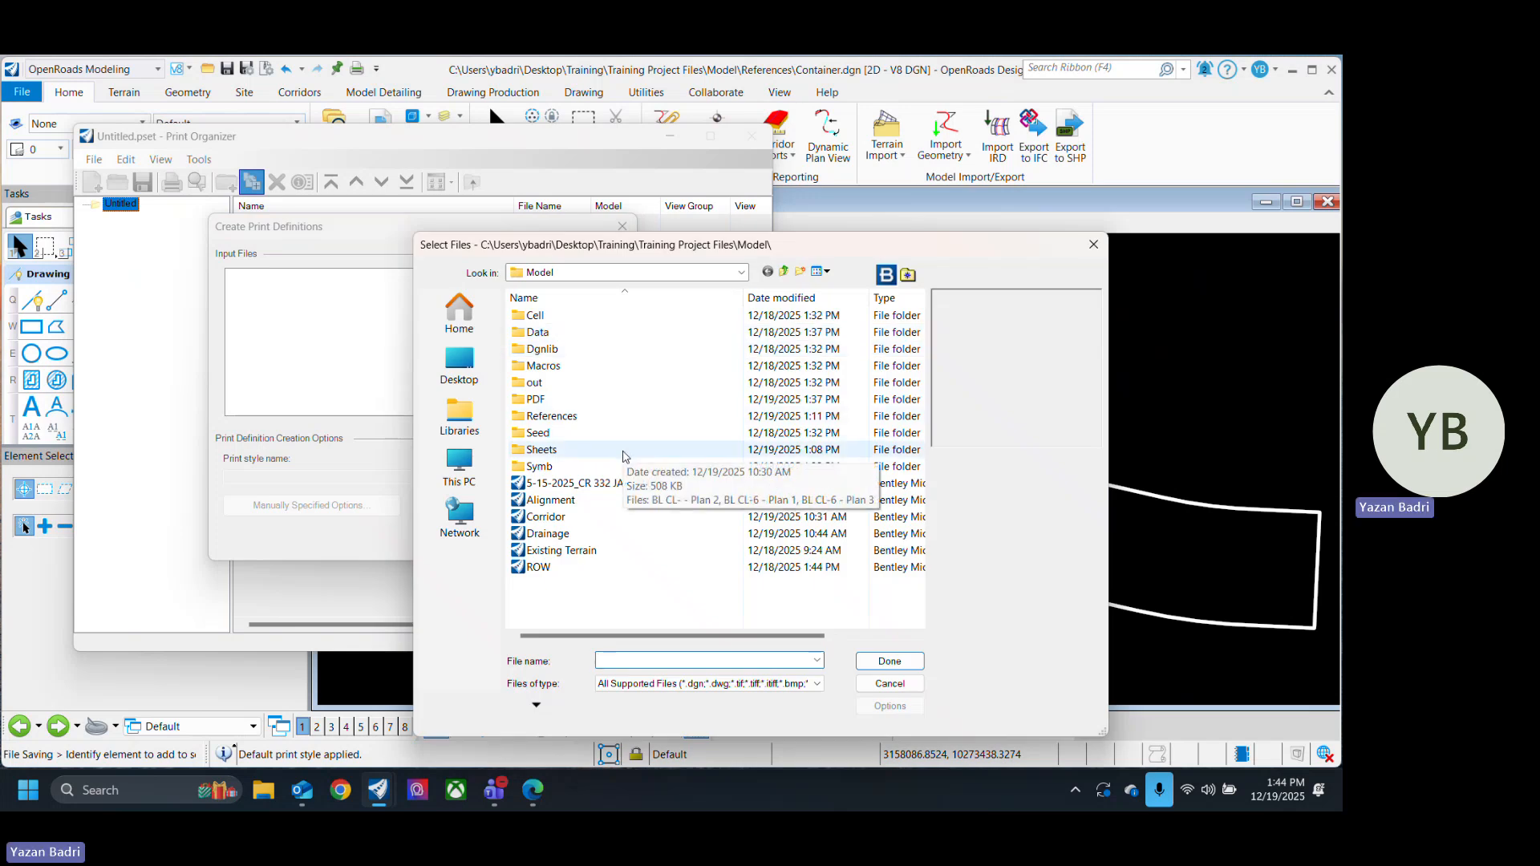
double_click(579, 415)
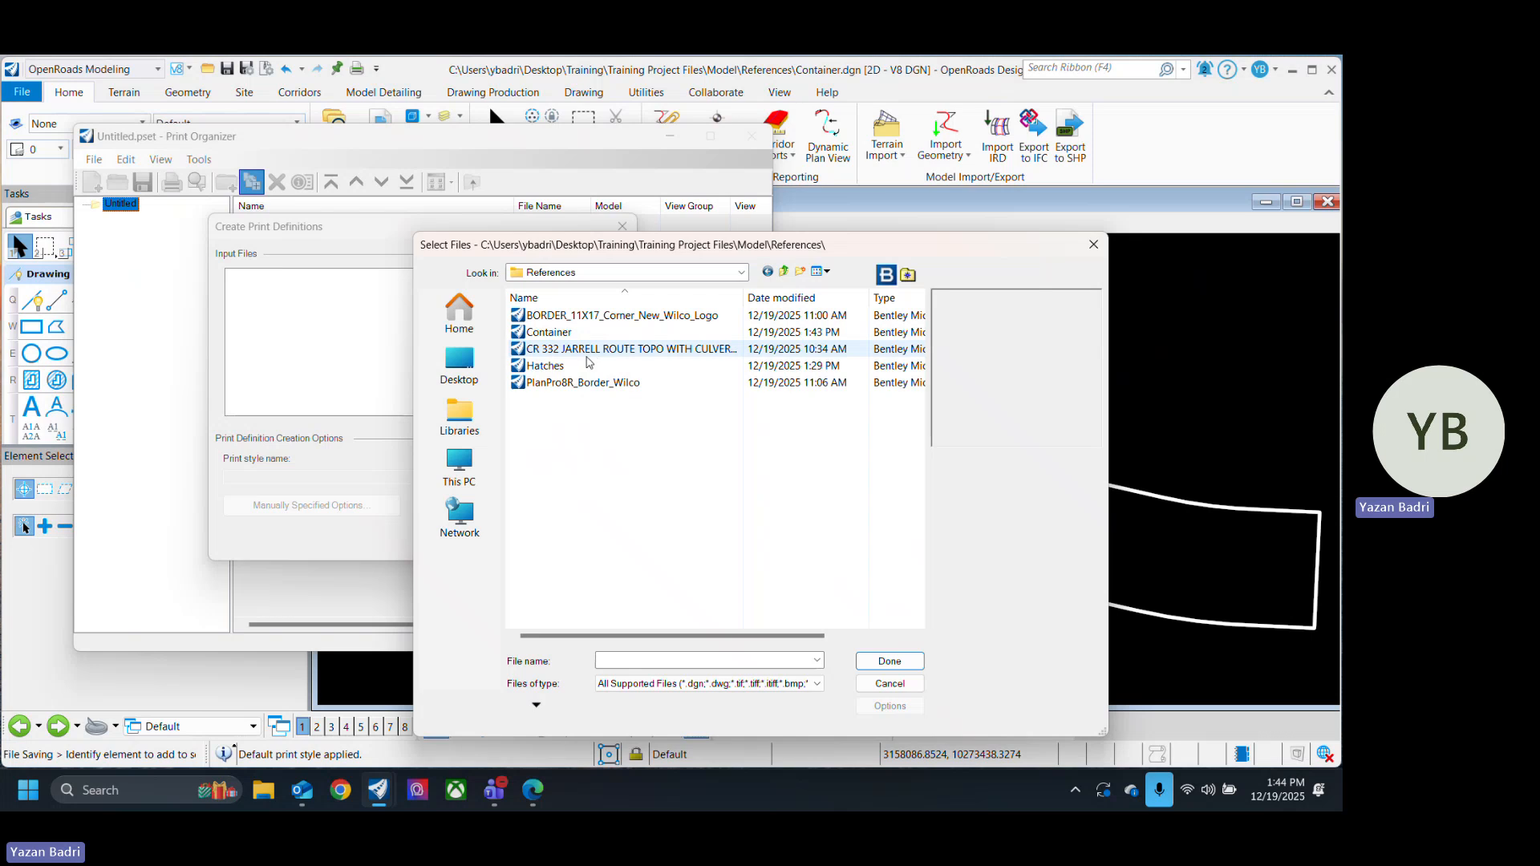
click(590, 335)
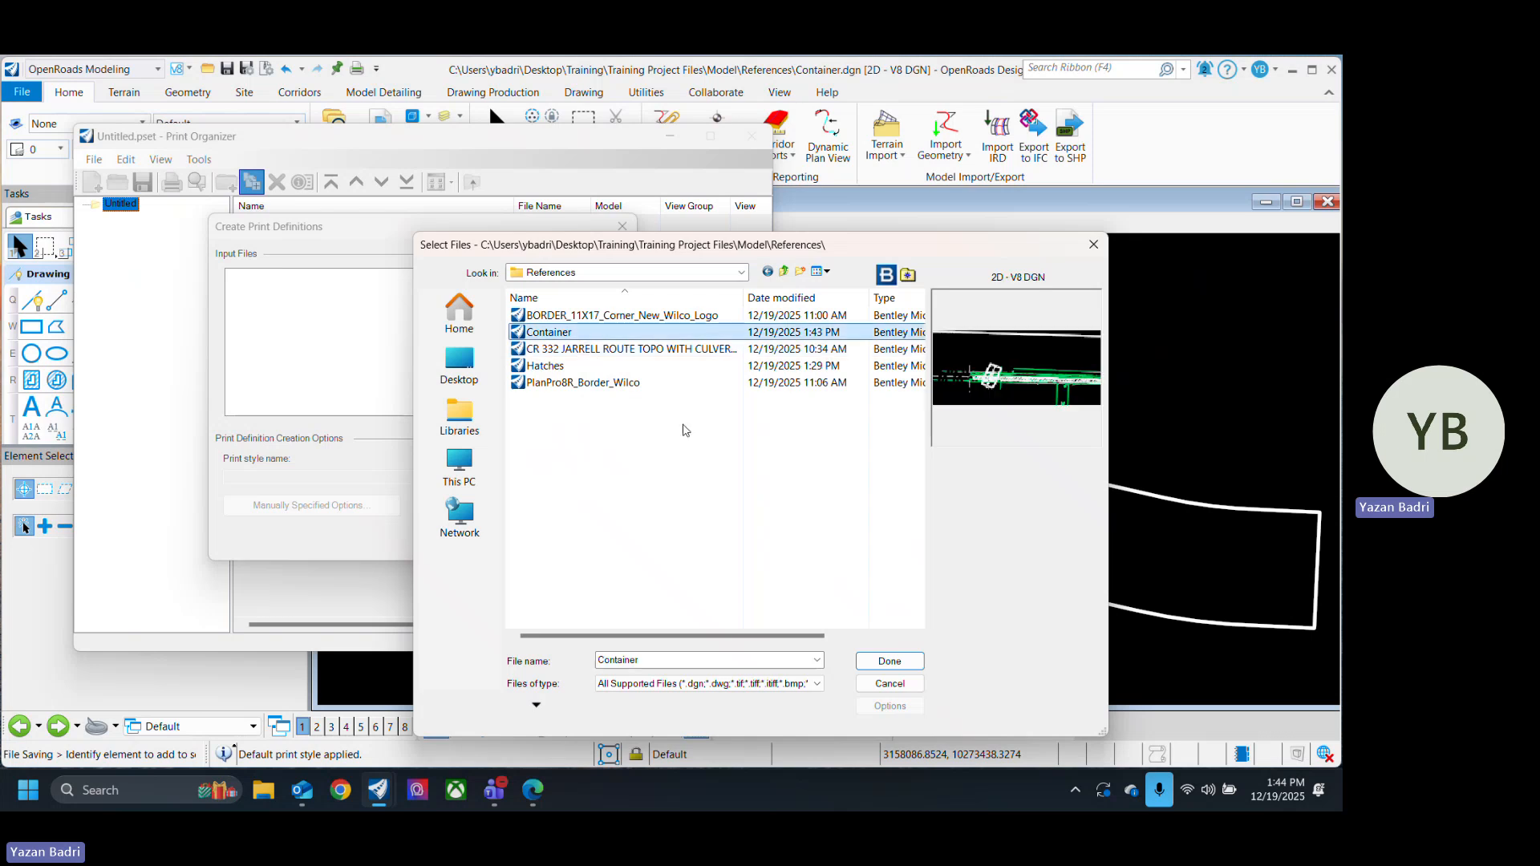
click(890, 662)
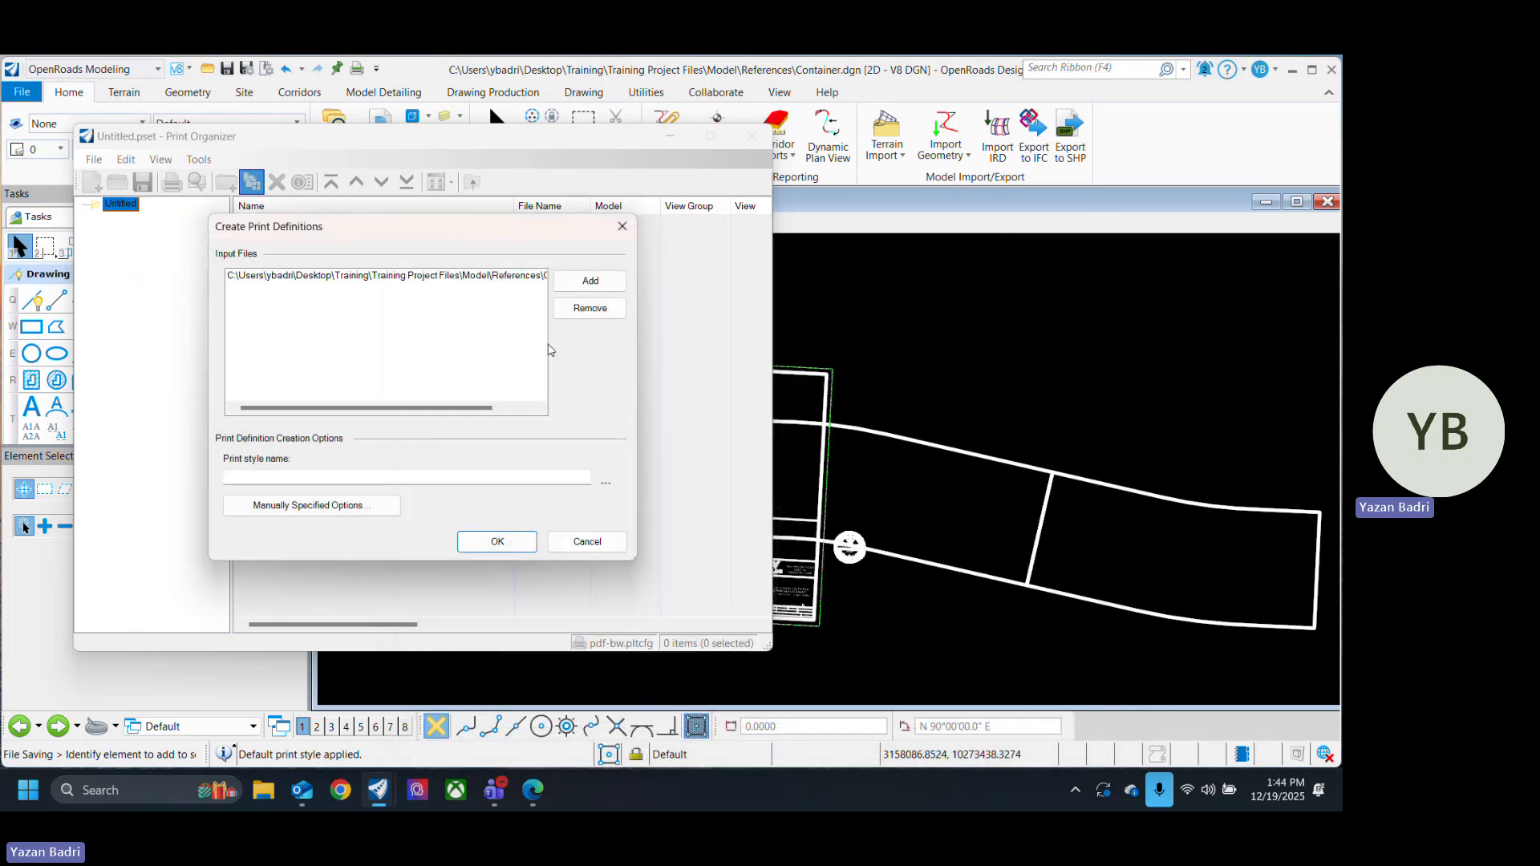
Step: Define the print fence from a shape on level D_BATCH_PLOT in the manually specified options
click(371, 506)
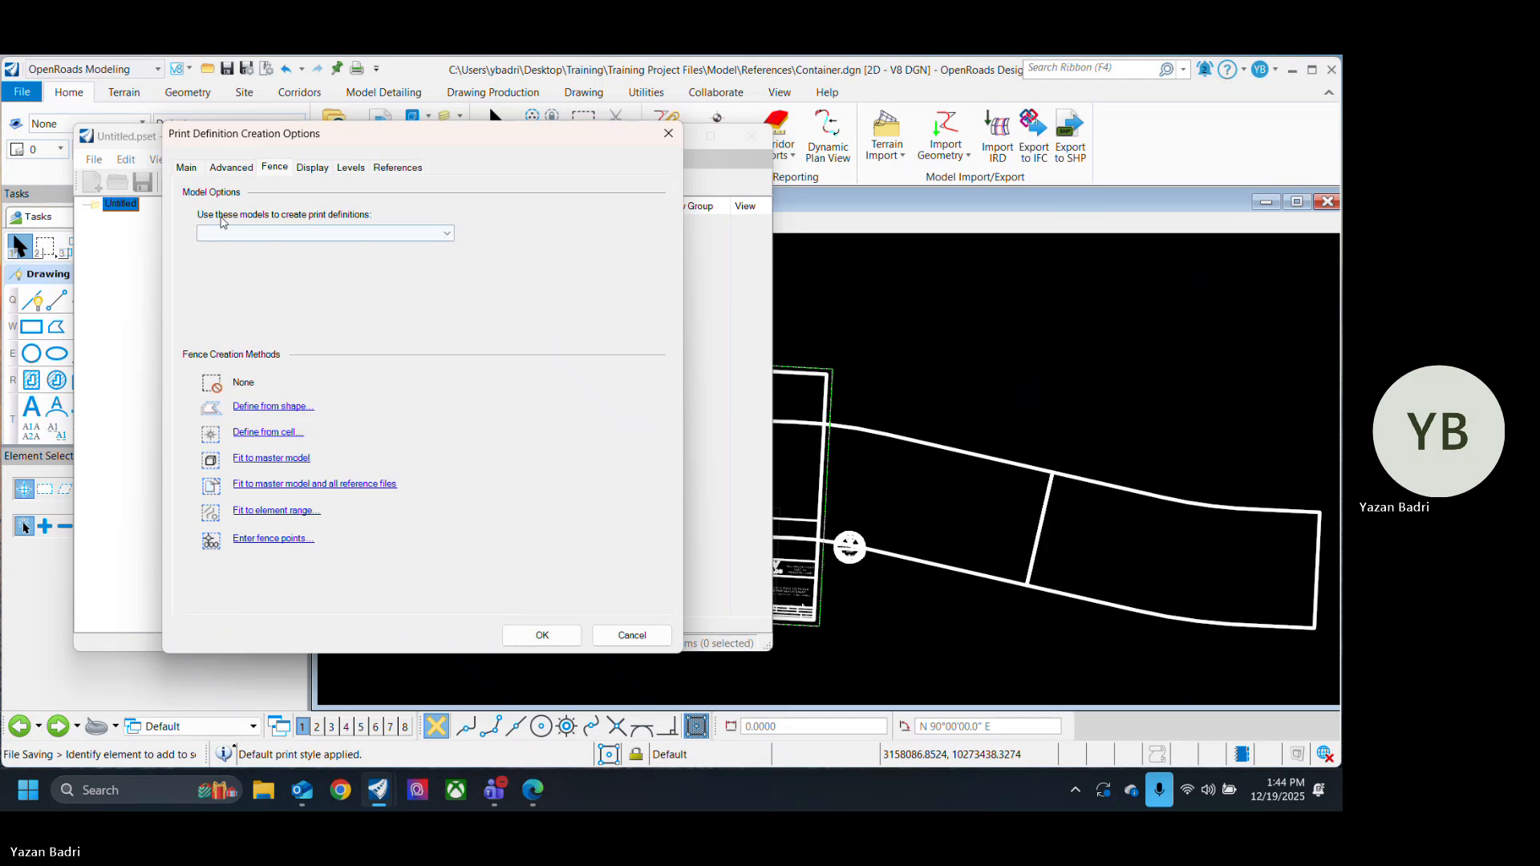
click(294, 408)
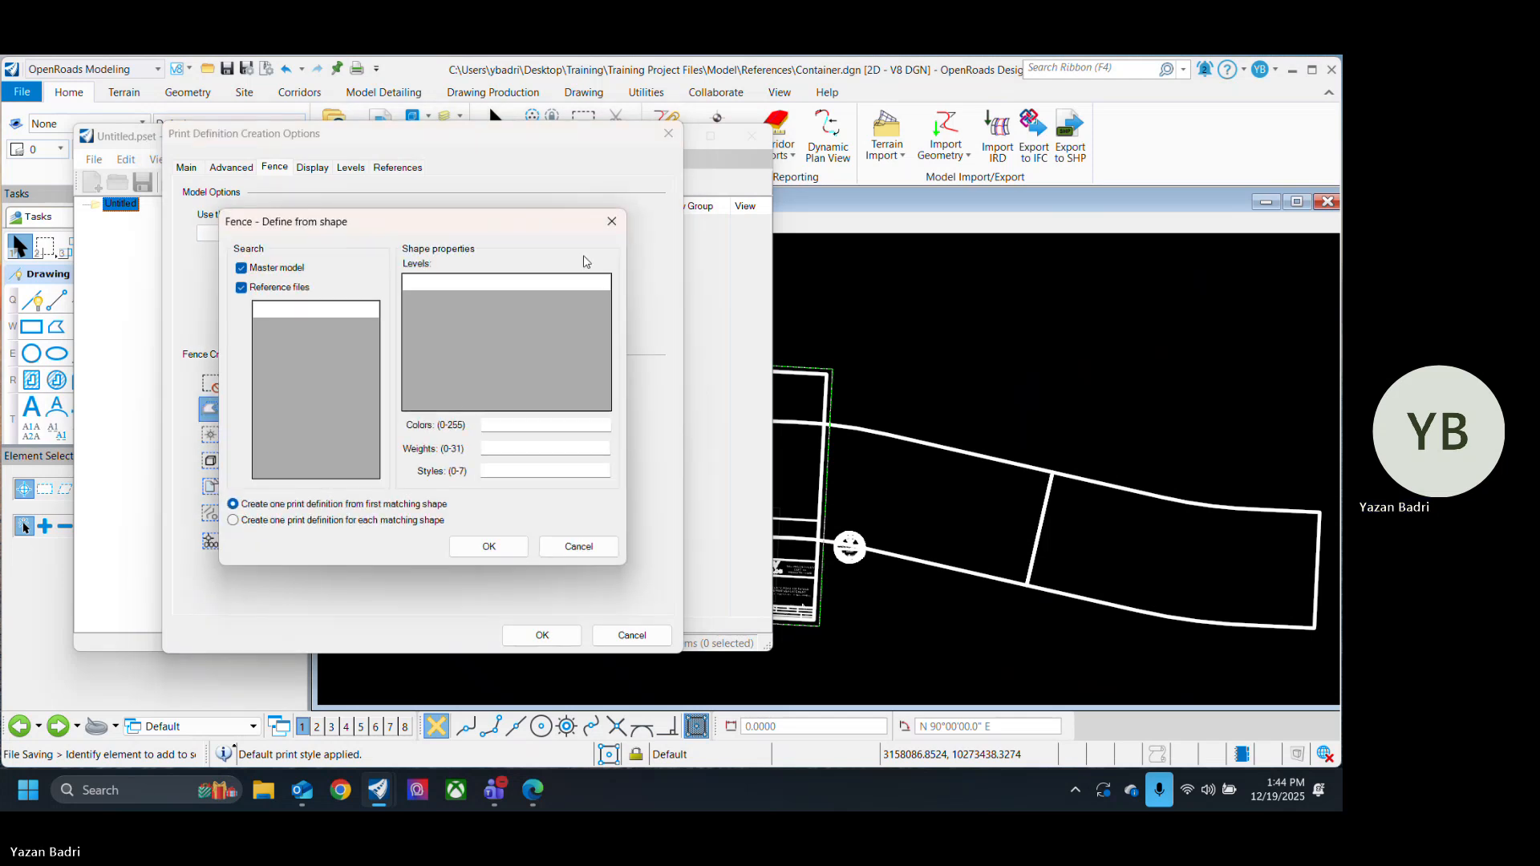
click(457, 286)
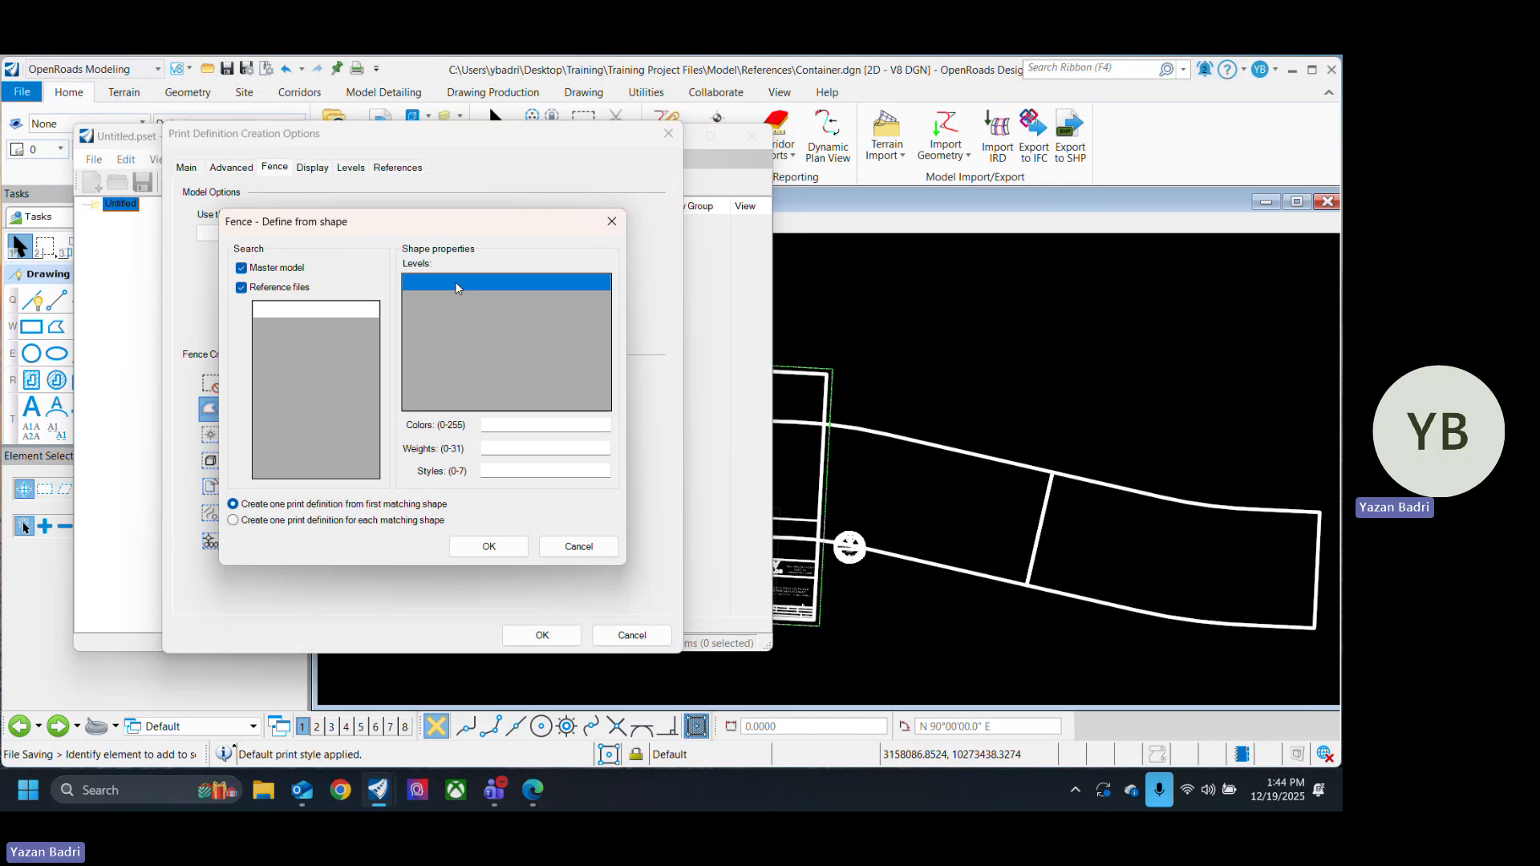
text(D)
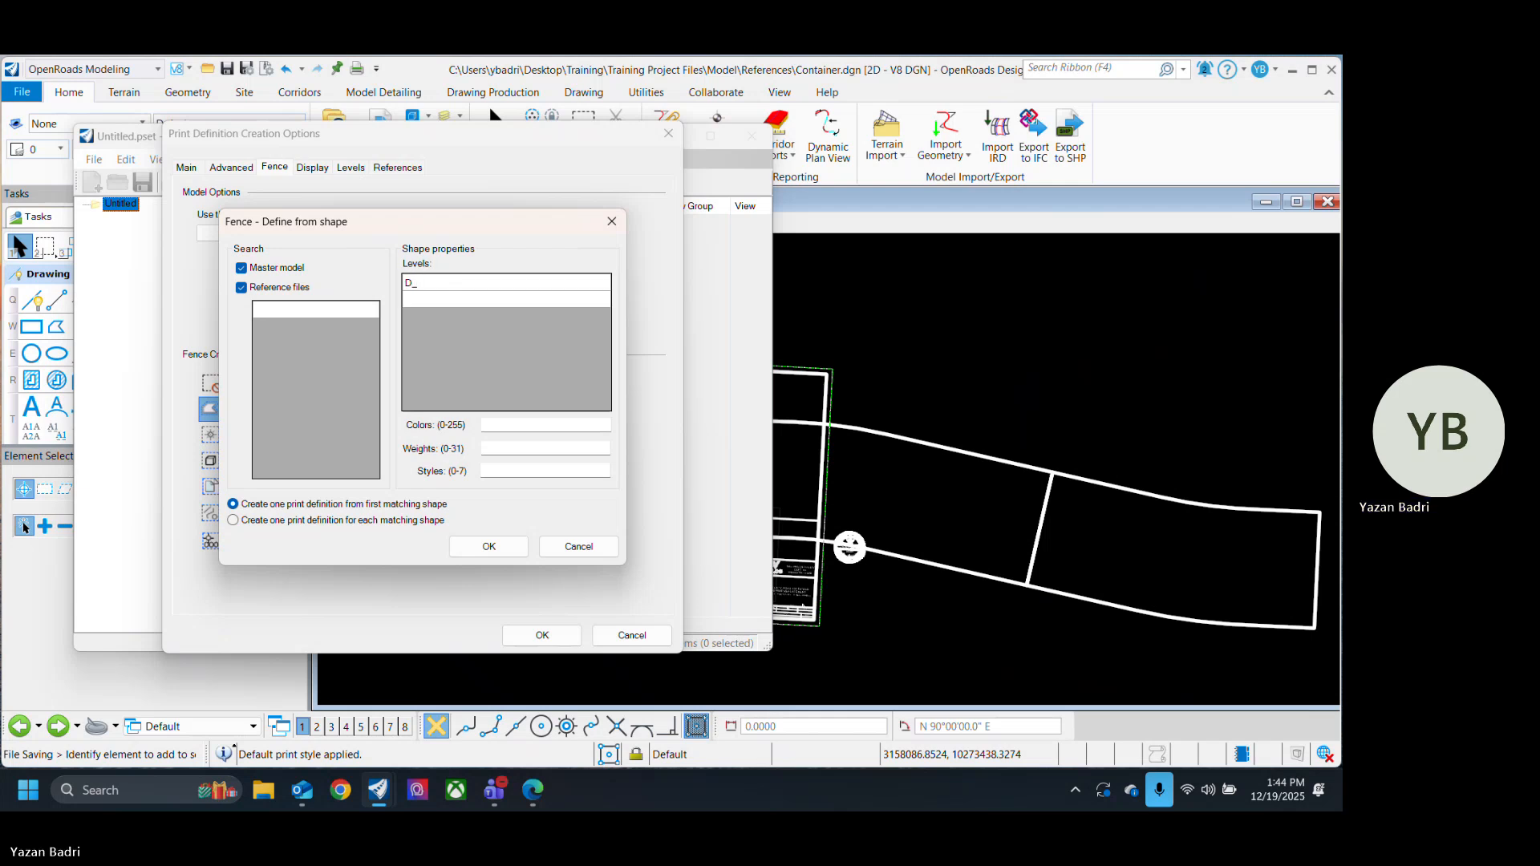
text(_BATCH_)
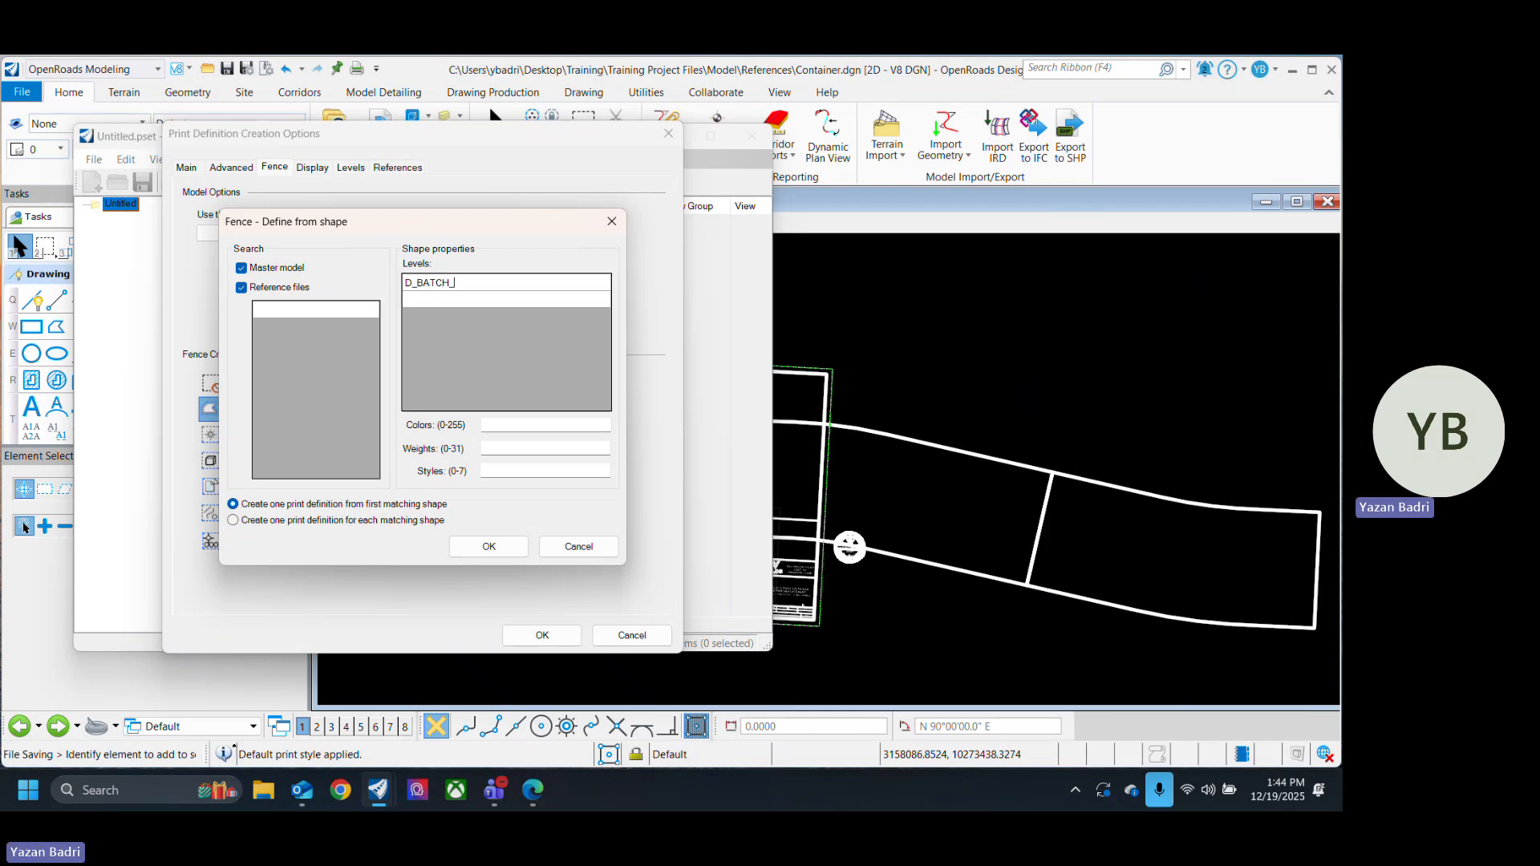
text(PLOT)
click(496, 551)
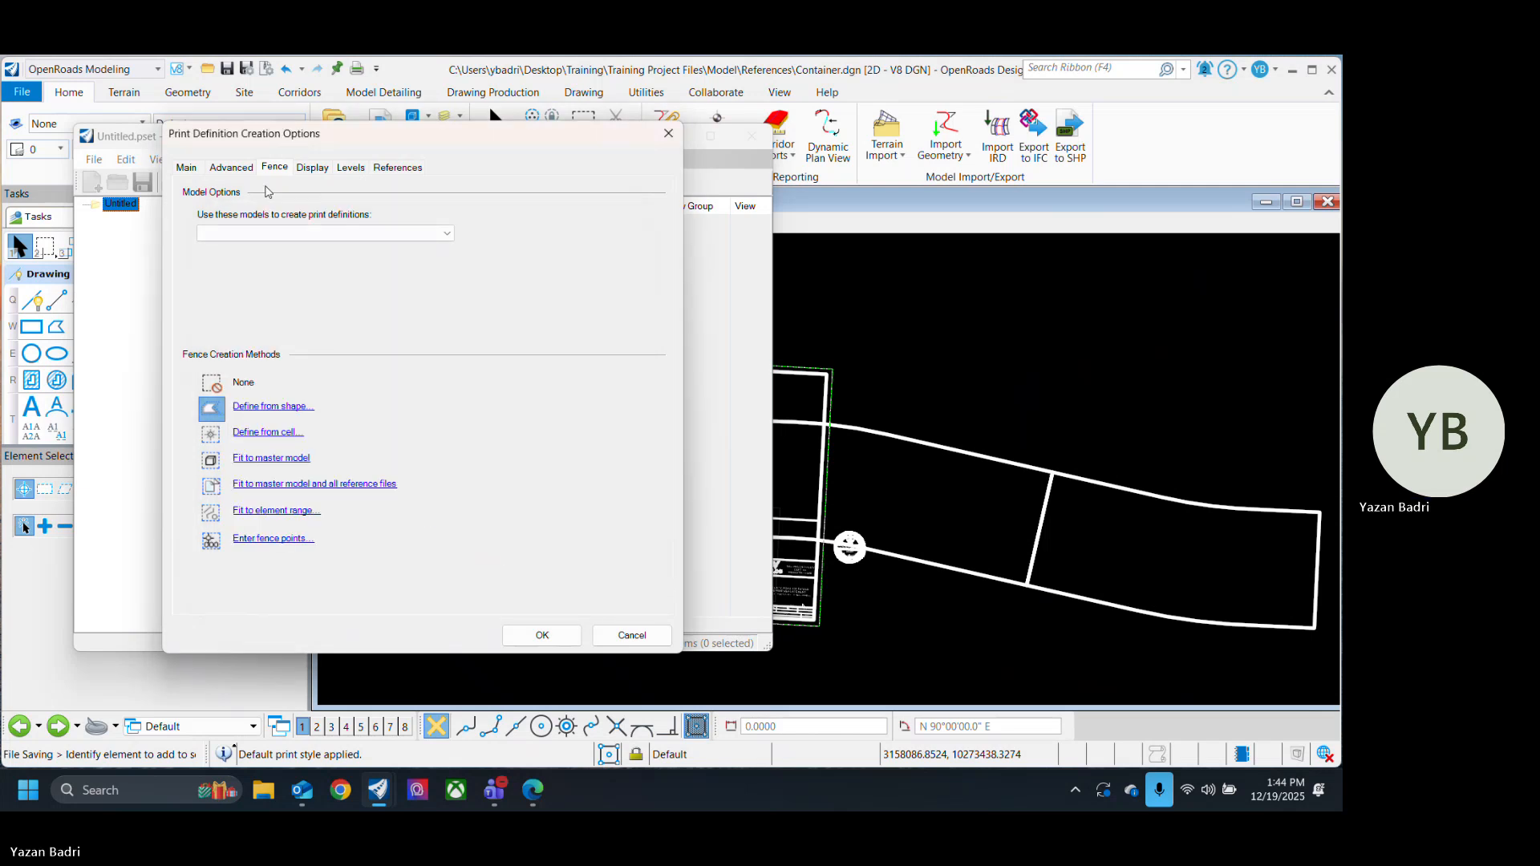
Step: Assign the TX_Pen pen table to the print definitions
click(189, 168)
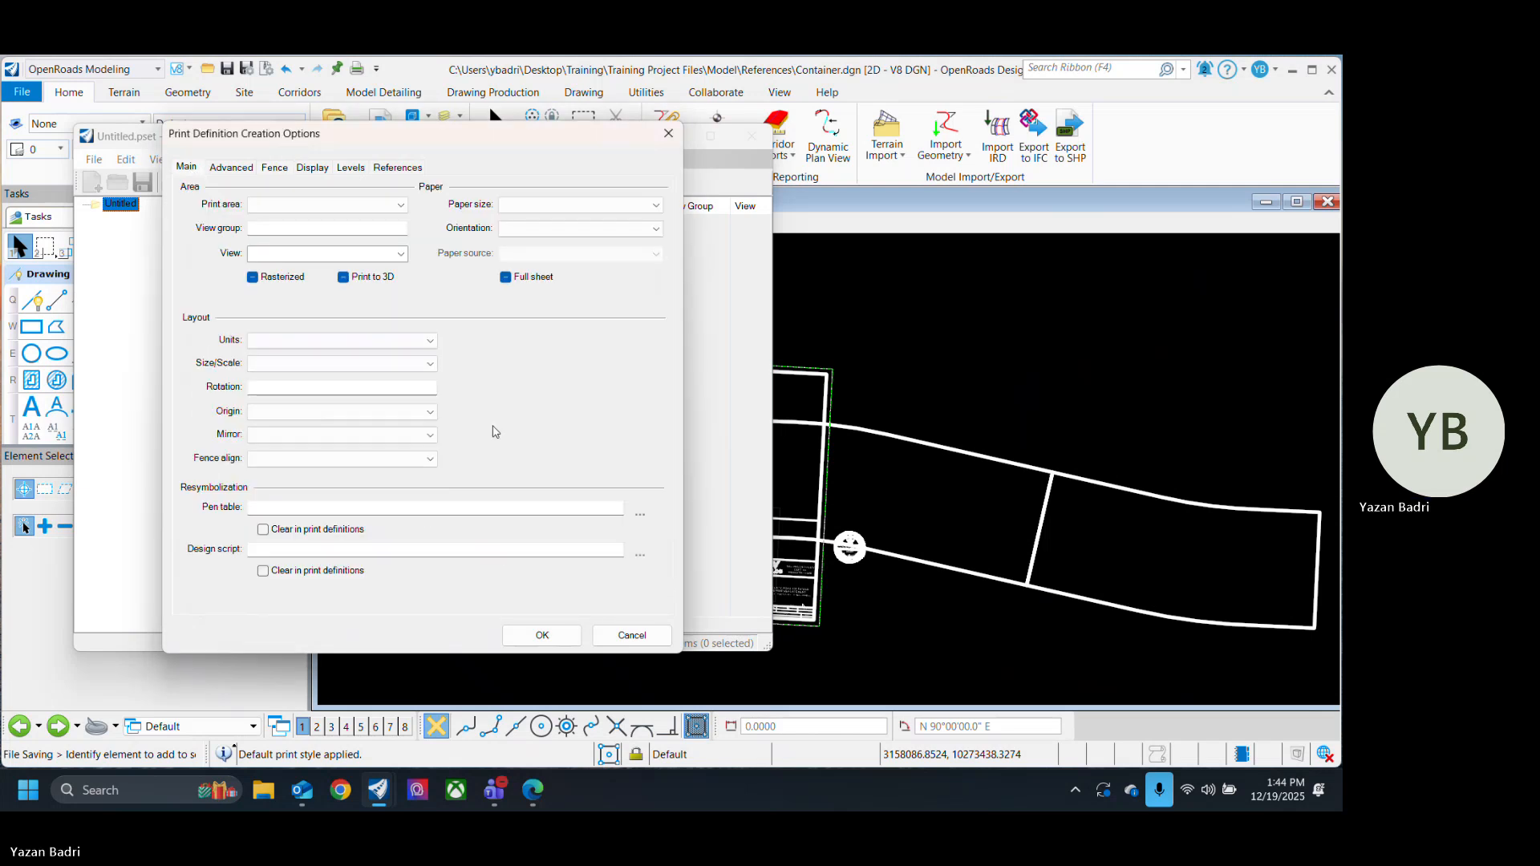
click(641, 514)
click(309, 197)
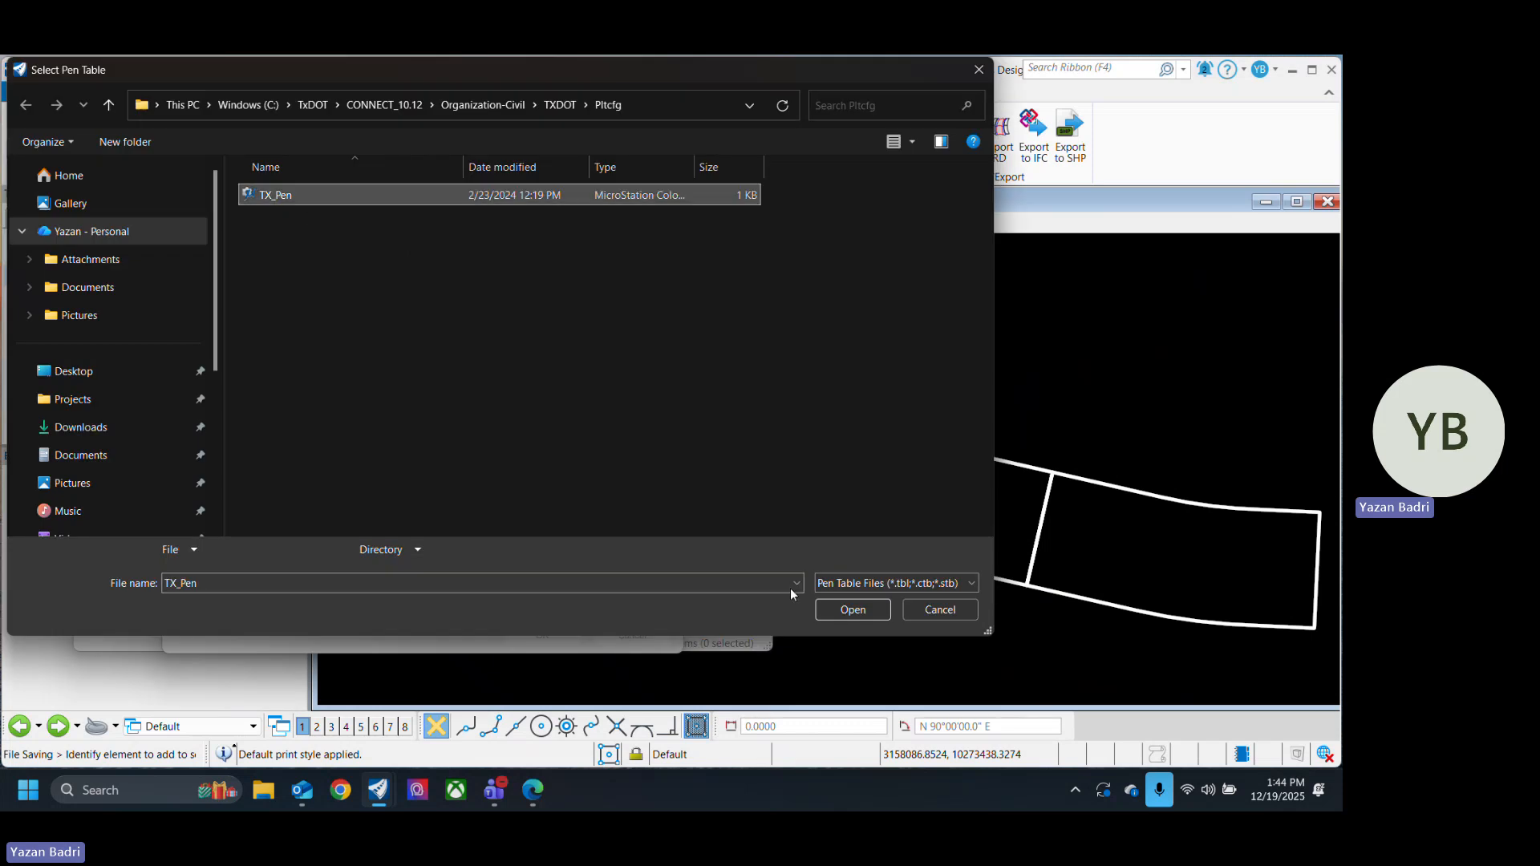
click(859, 618)
Step: Set the print layout to Maximize, with paper size B, Landscape orientation and Full sheet enabled
click(392, 364)
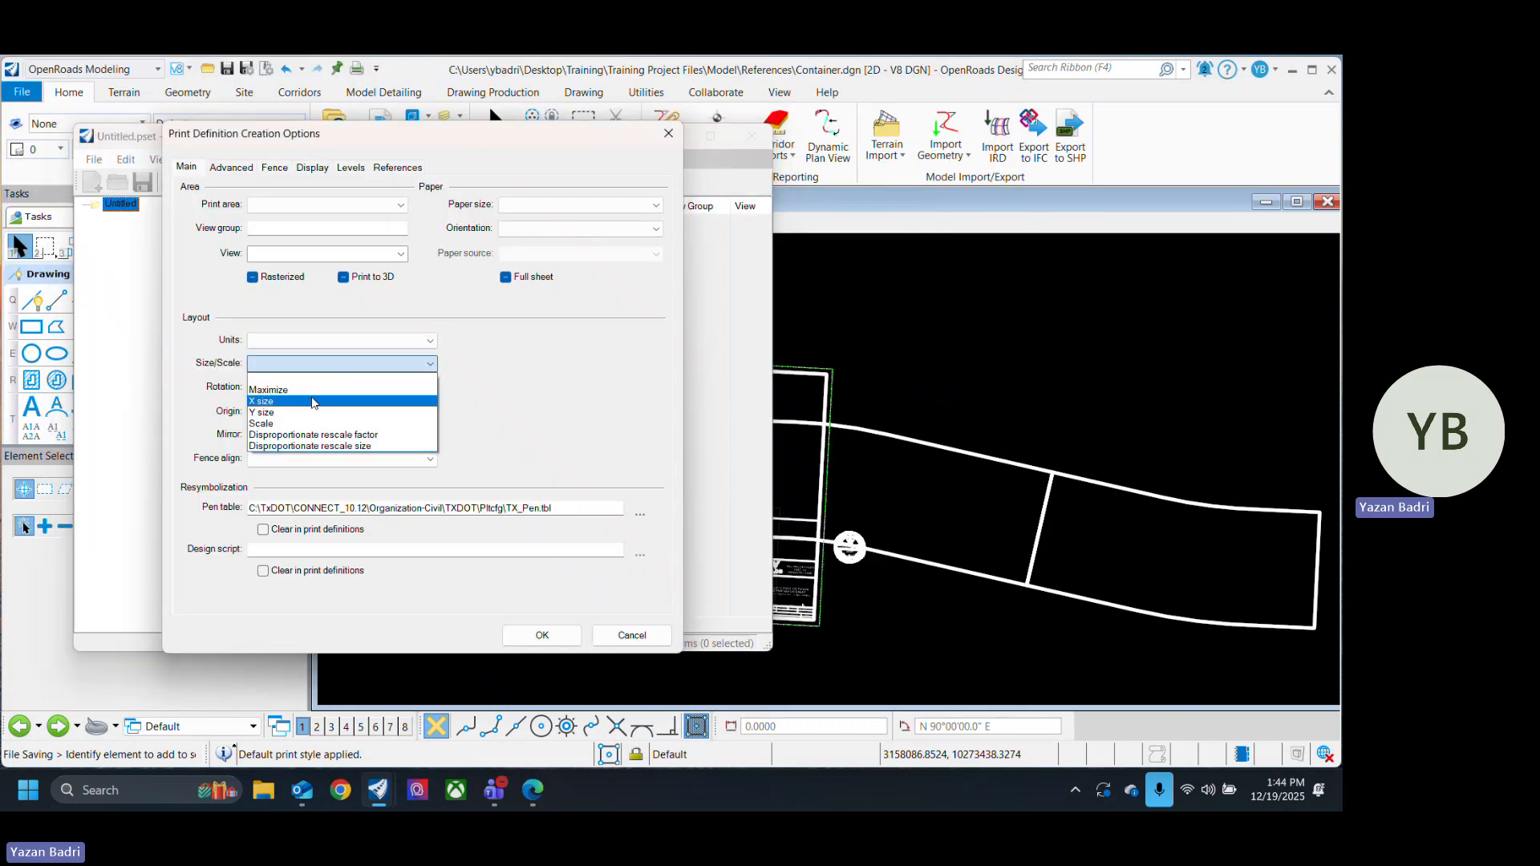
click(273, 390)
click(565, 205)
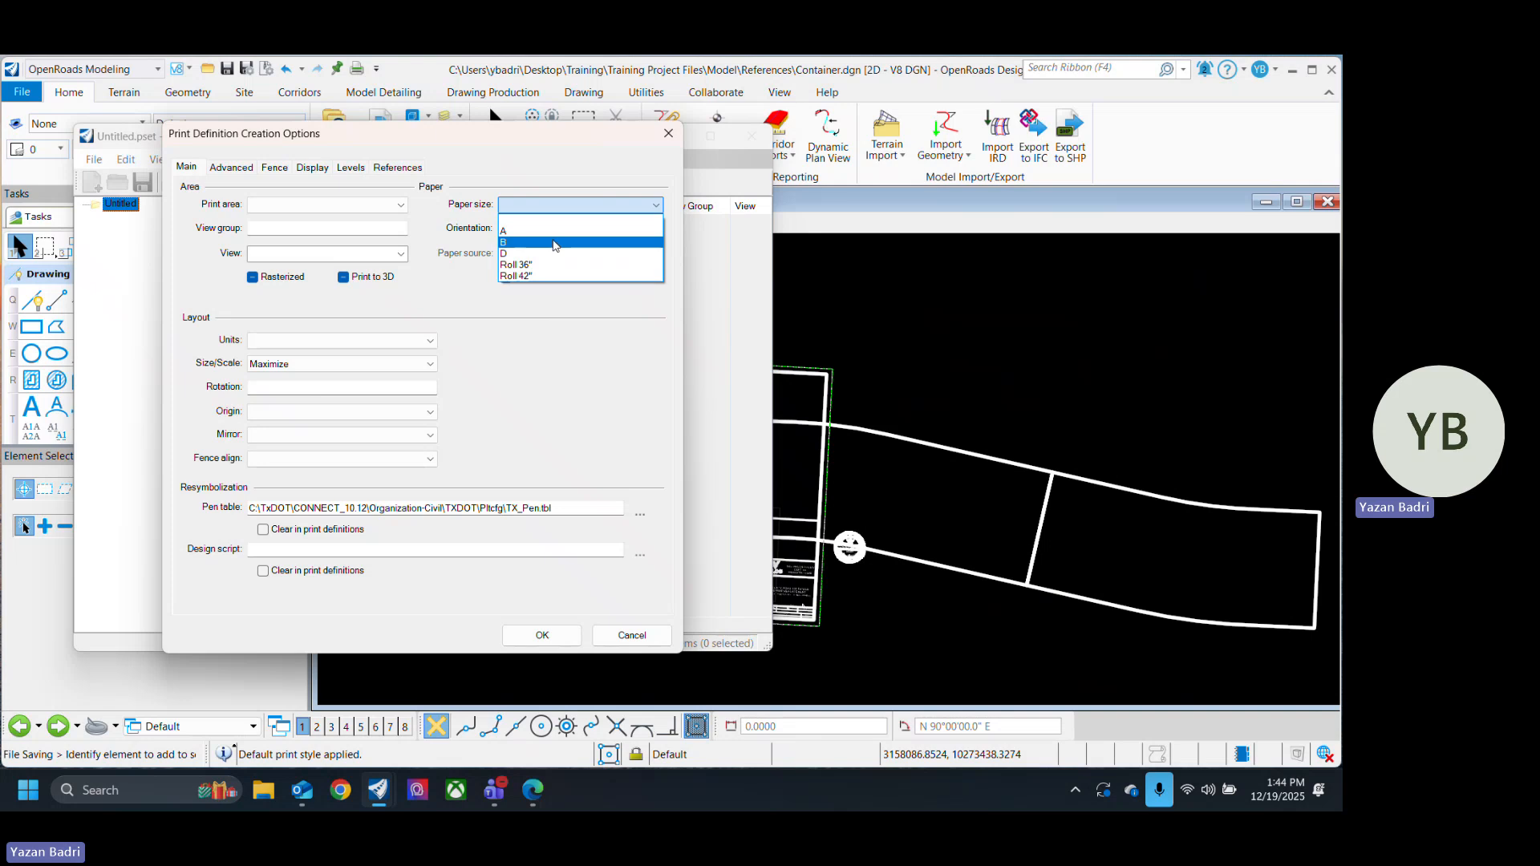
click(554, 242)
click(565, 229)
click(568, 254)
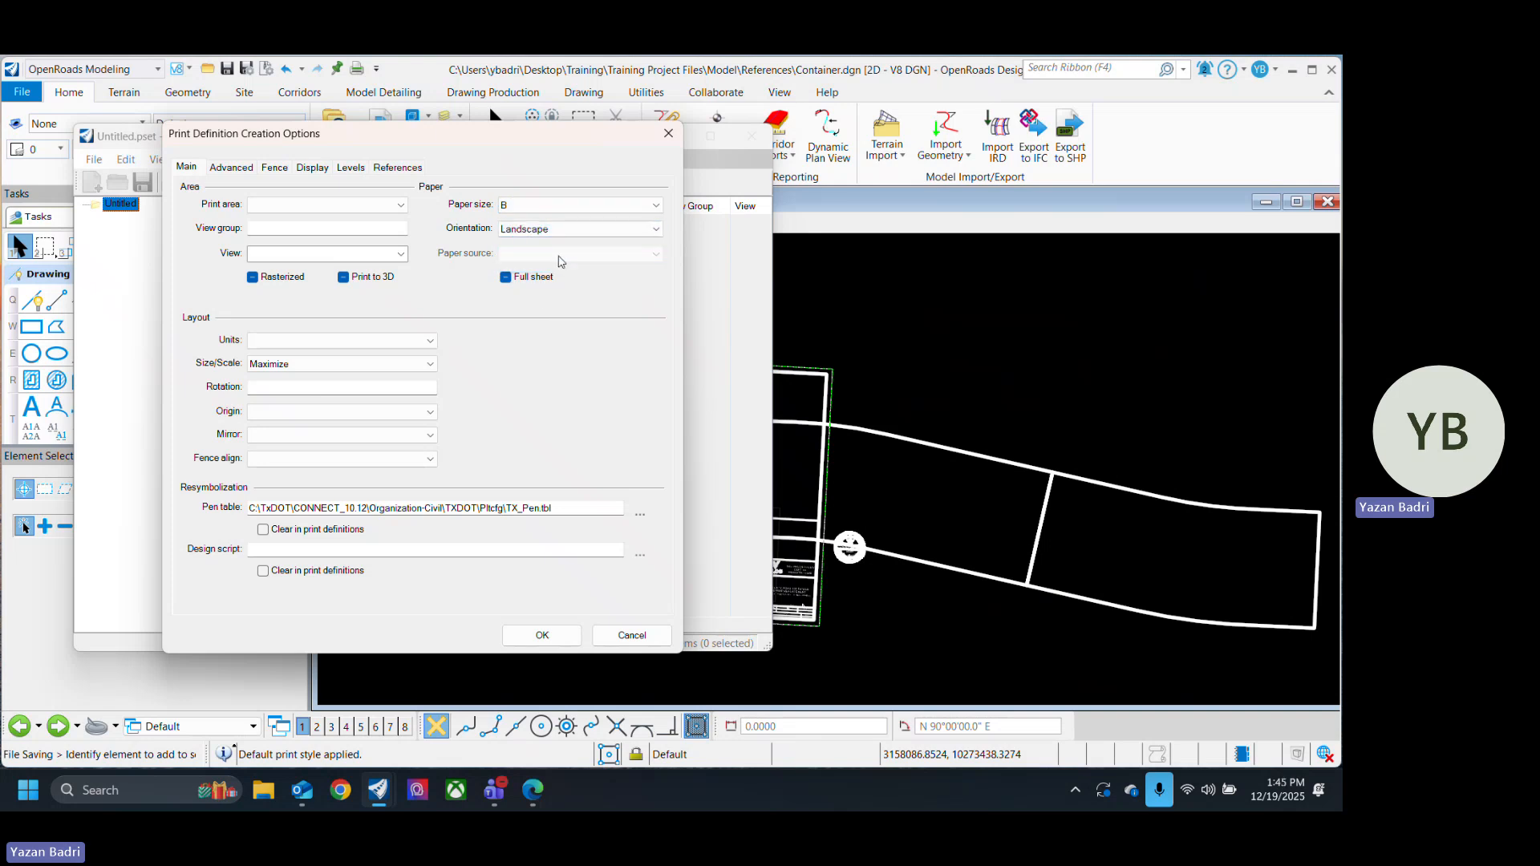
click(505, 278)
Step: Turn on Fill, Line styles, Line weights and Transparency for printing, and try to create the print definitions from Container
click(231, 167)
click(275, 167)
click(312, 167)
click(210, 343)
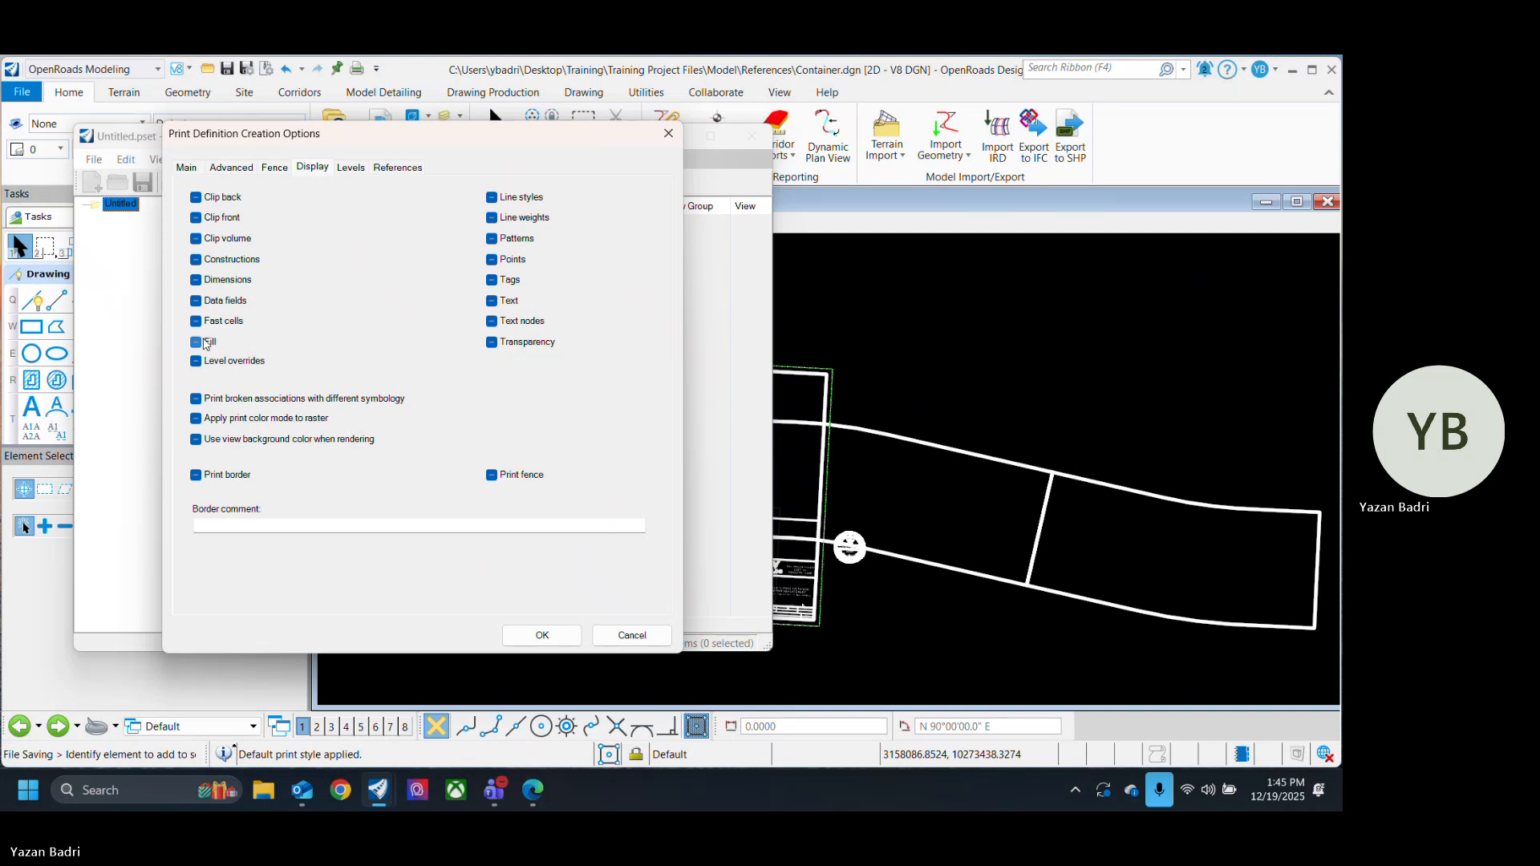
click(521, 199)
click(523, 219)
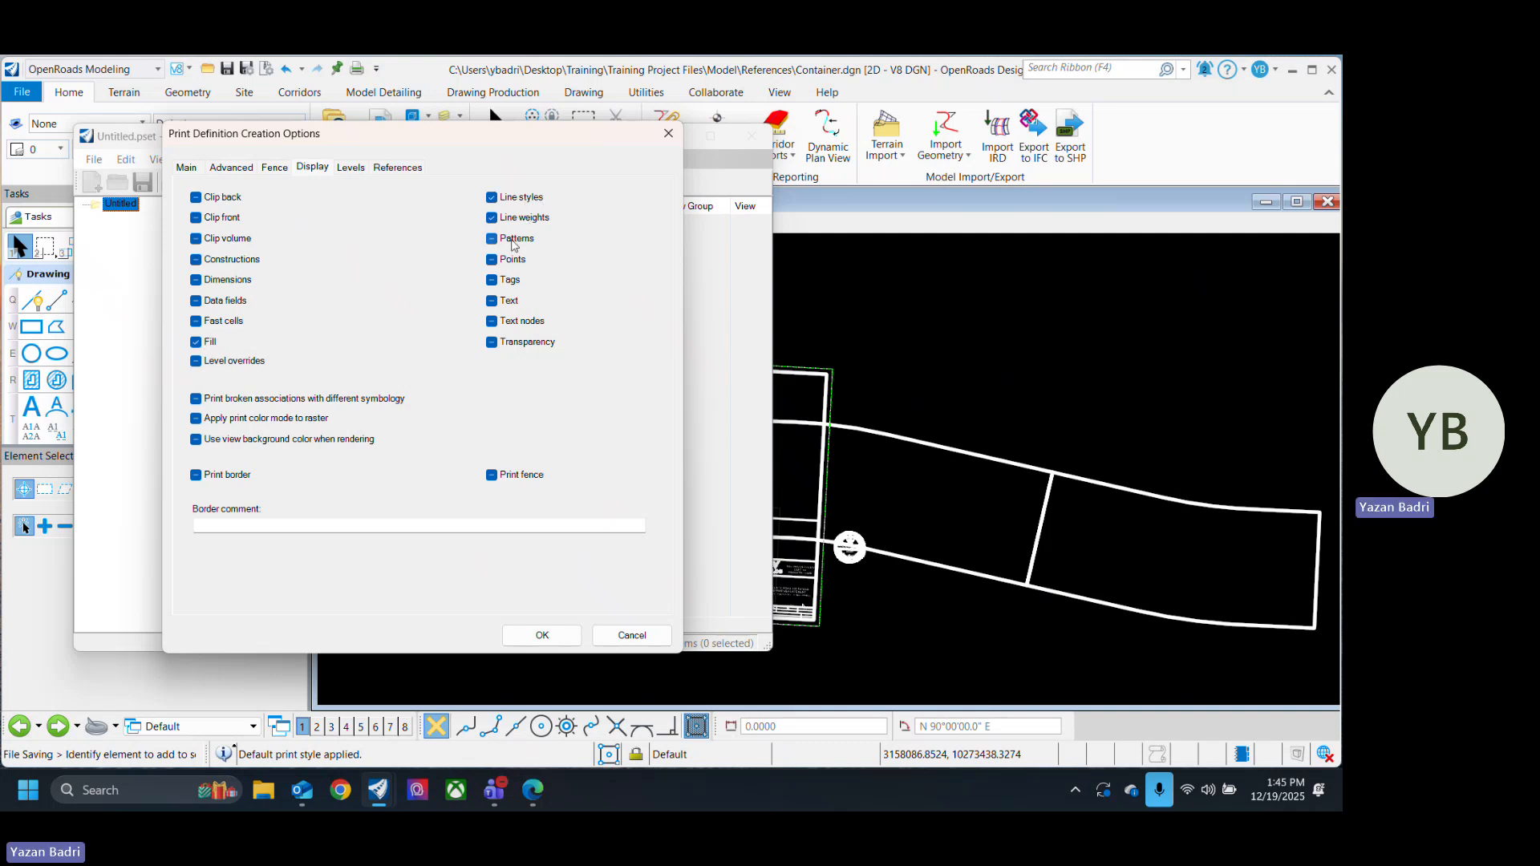
click(492, 342)
click(543, 635)
click(506, 541)
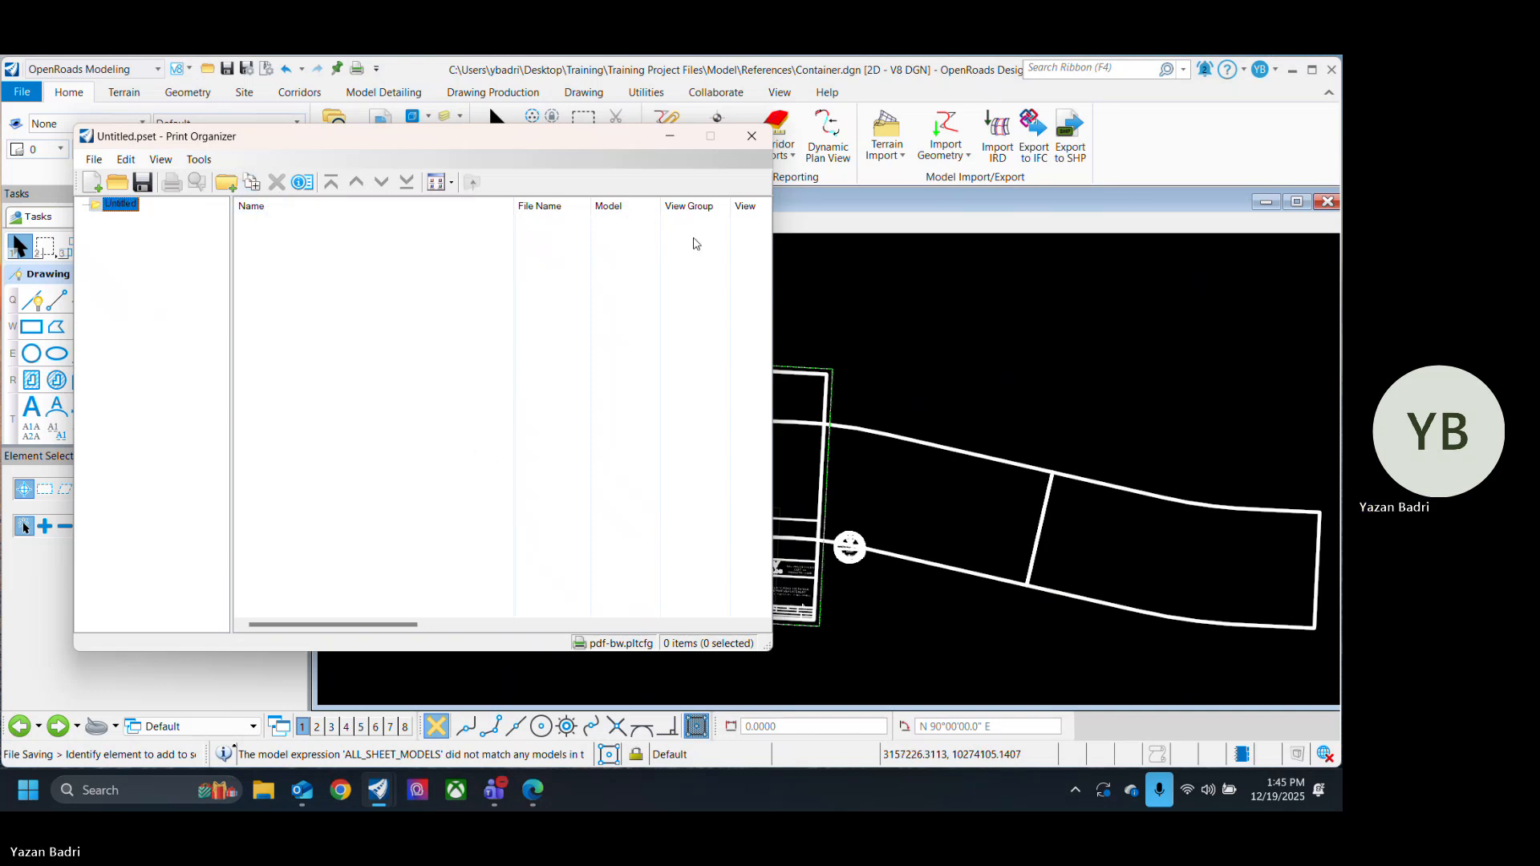
Step: Begin creating print definitions again, with the Container file from the References folder as input
click(881, 331)
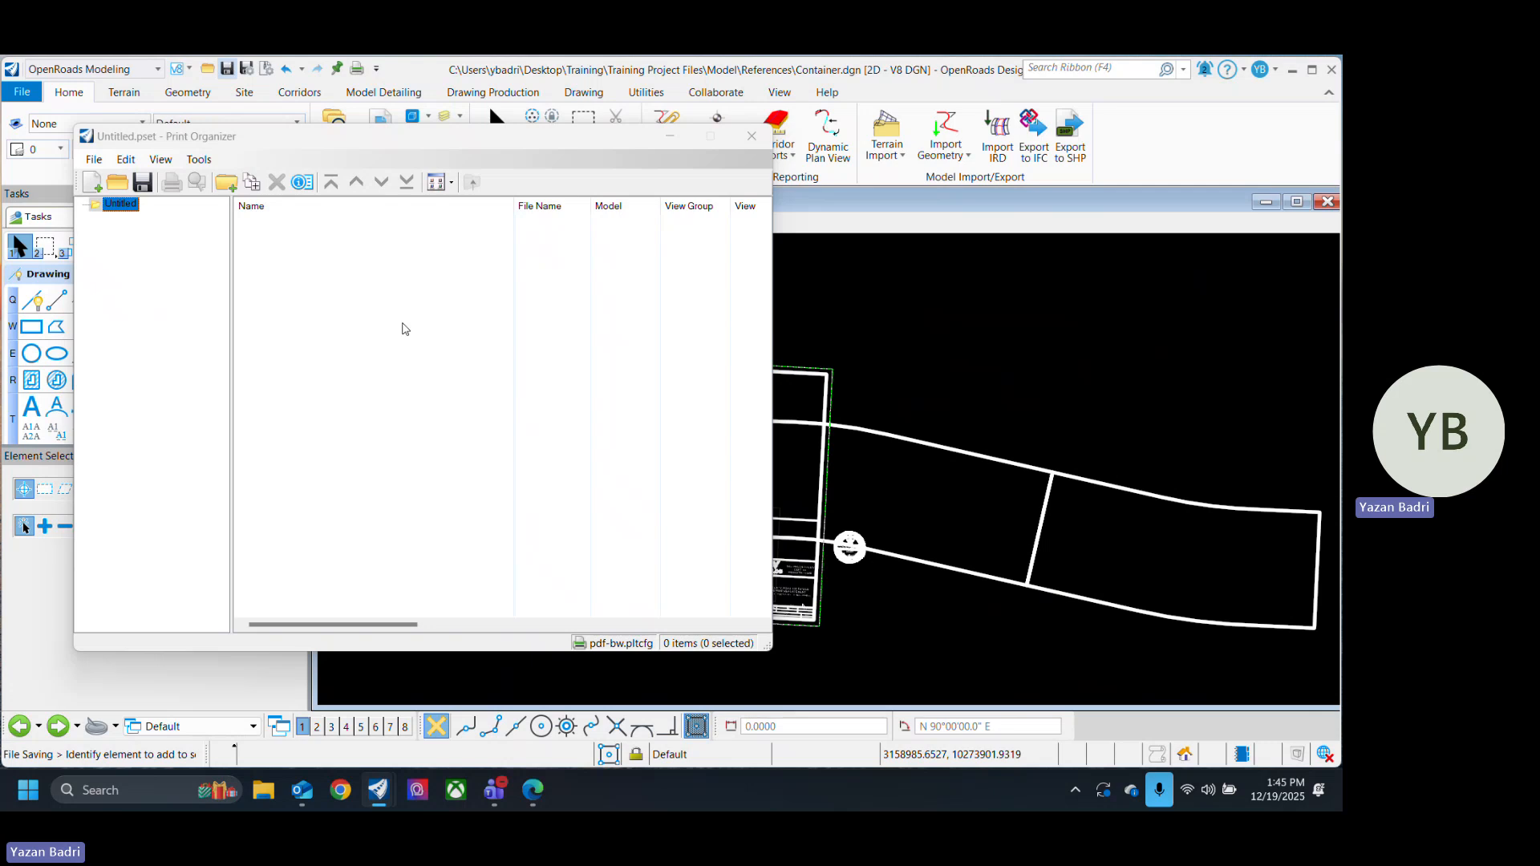
click(251, 182)
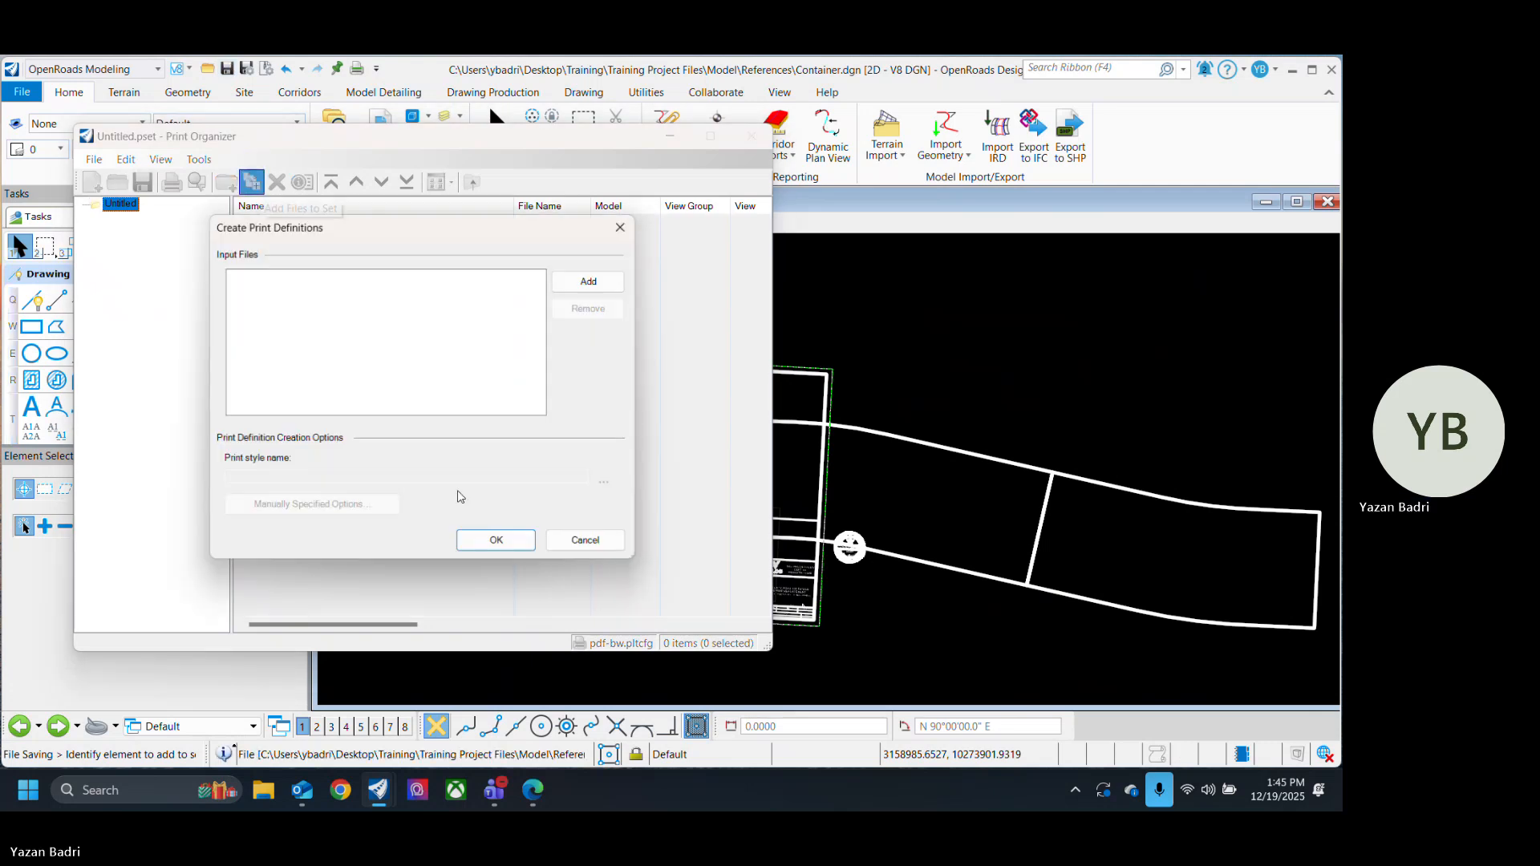
click(588, 282)
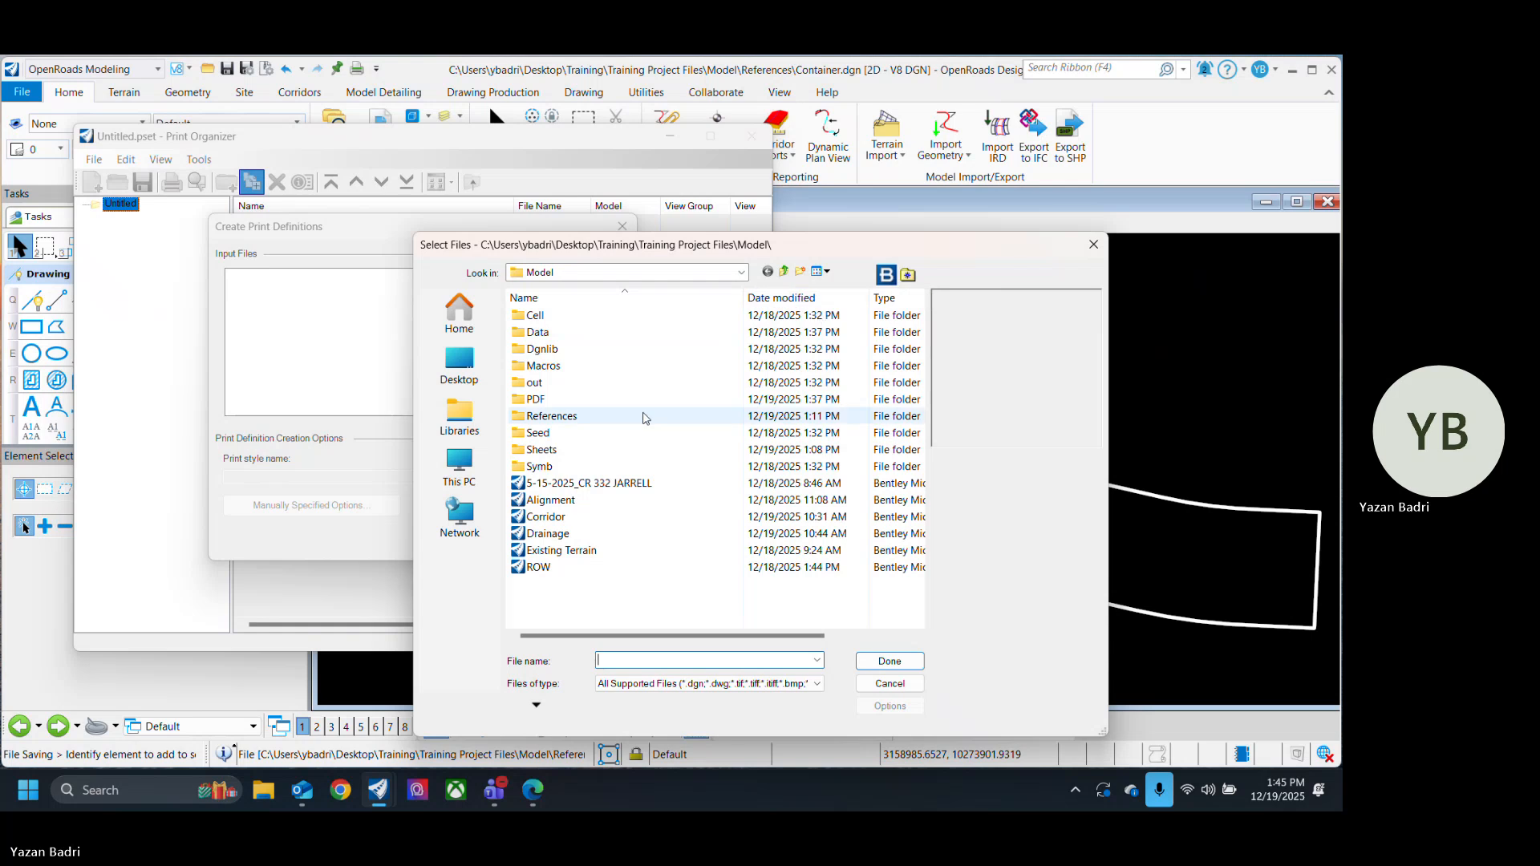
double_click(602, 417)
click(574, 332)
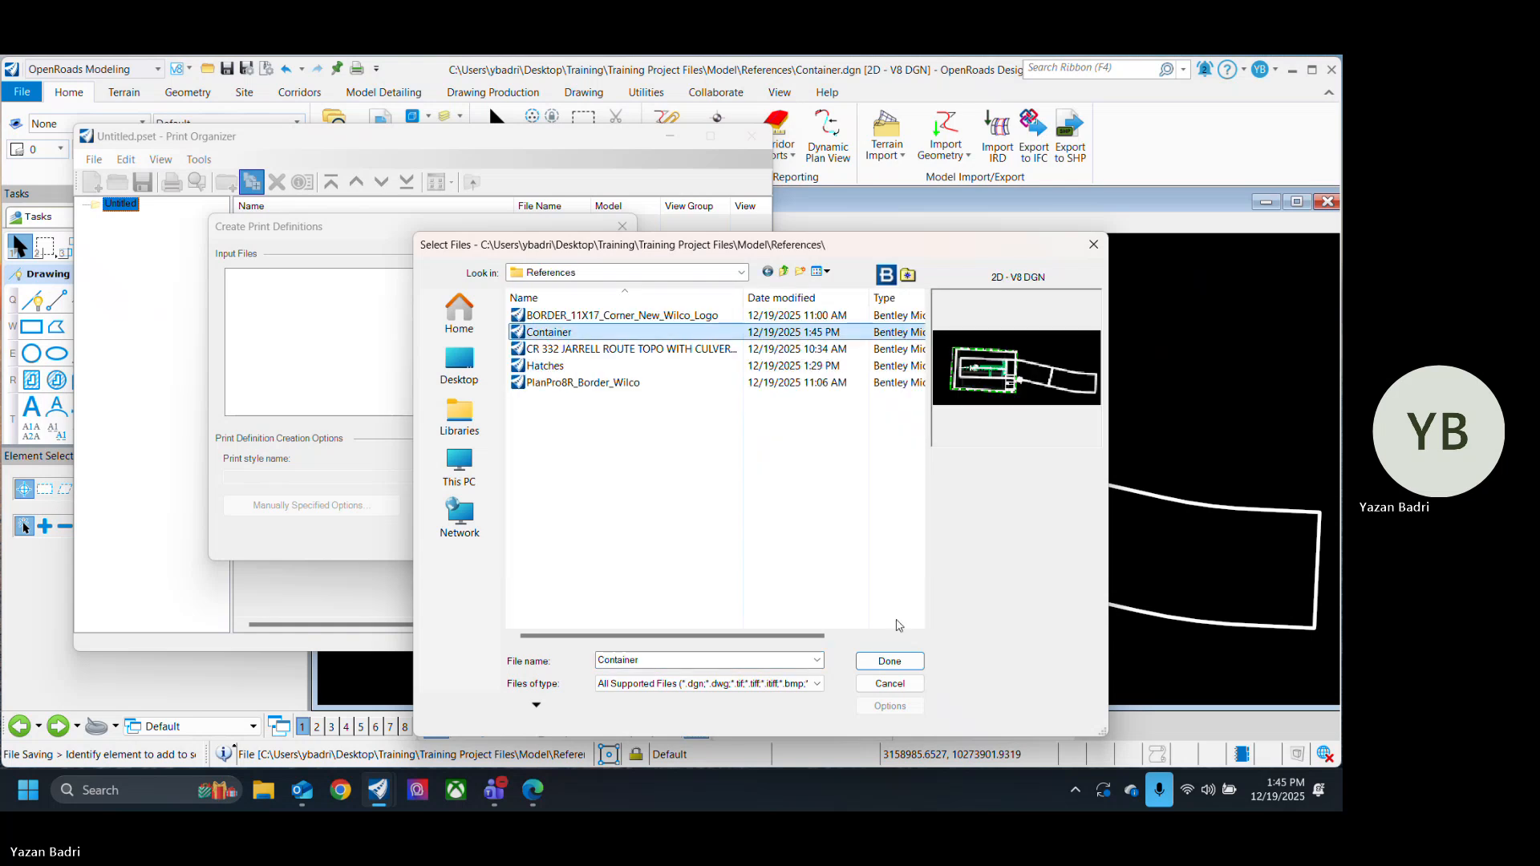
click(890, 661)
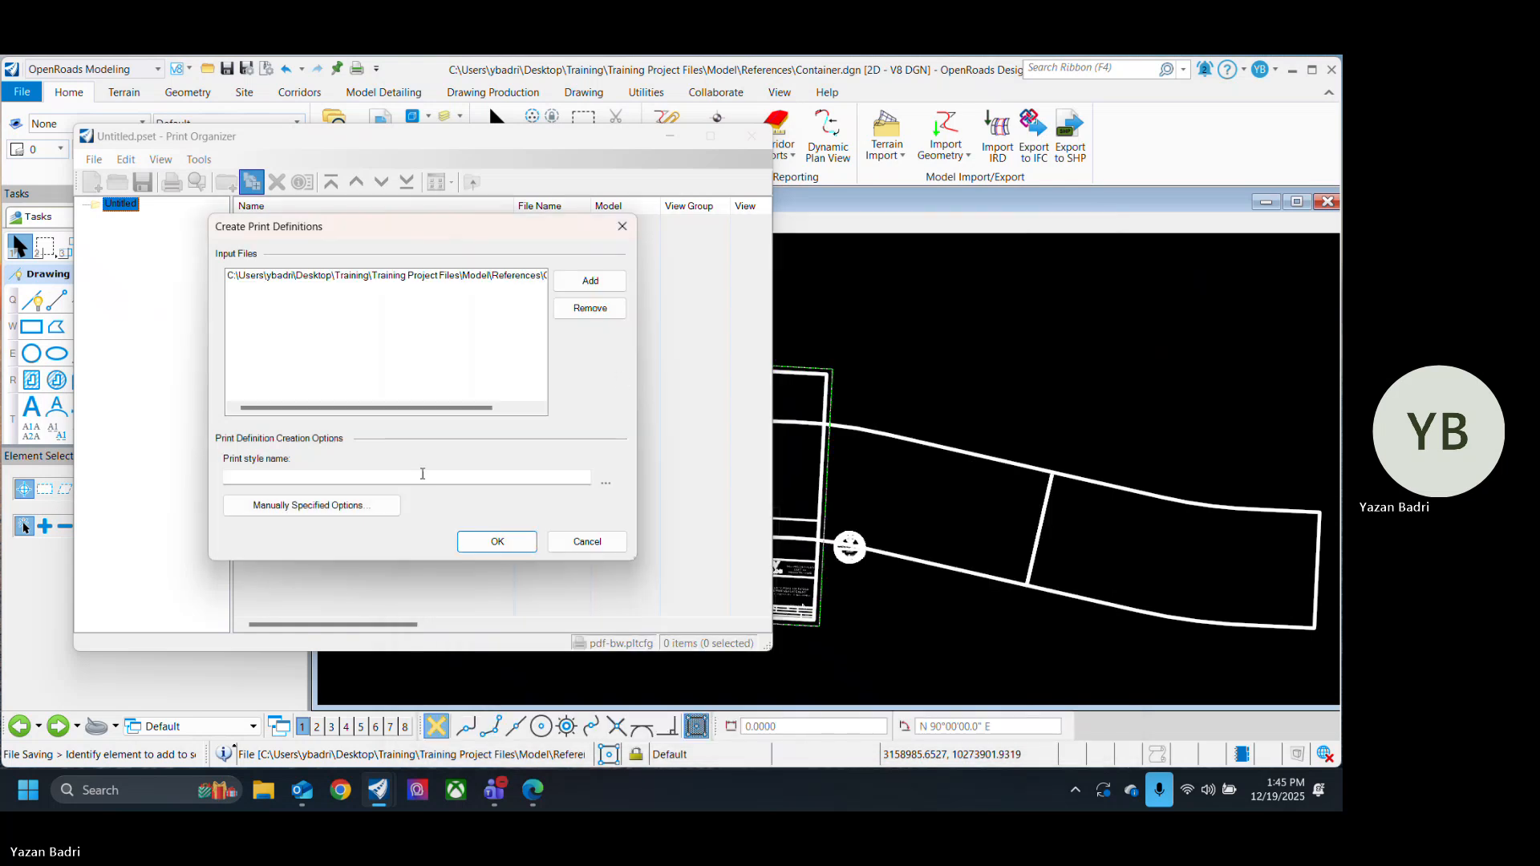
Step: Define the print fence from a shape on level D_BATCH_PLOT and use All models to create the print definitions
click(369, 514)
click(292, 408)
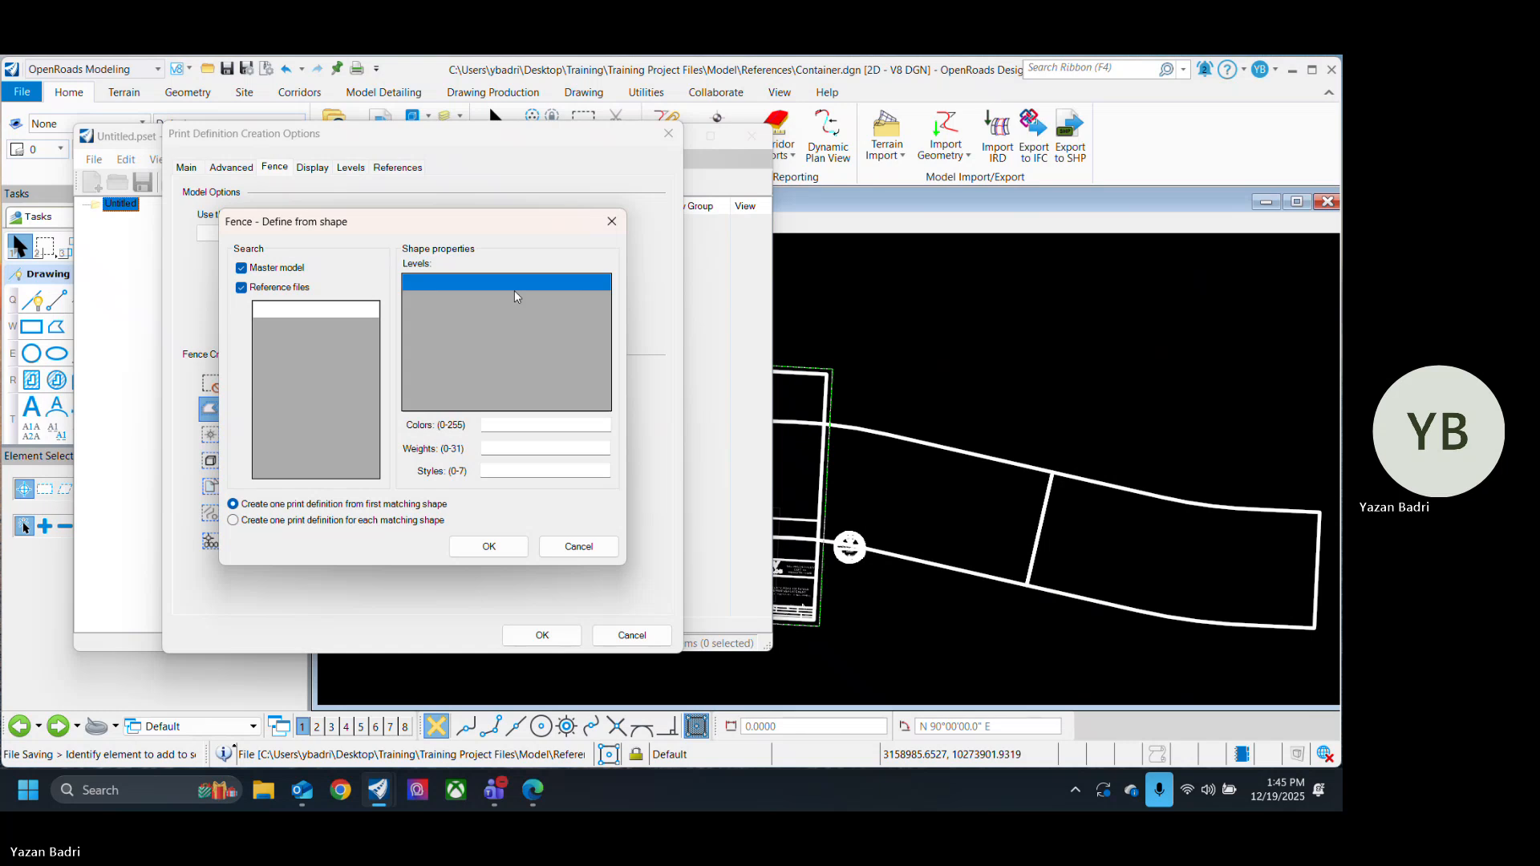
text(D_BATCH_PLOT)
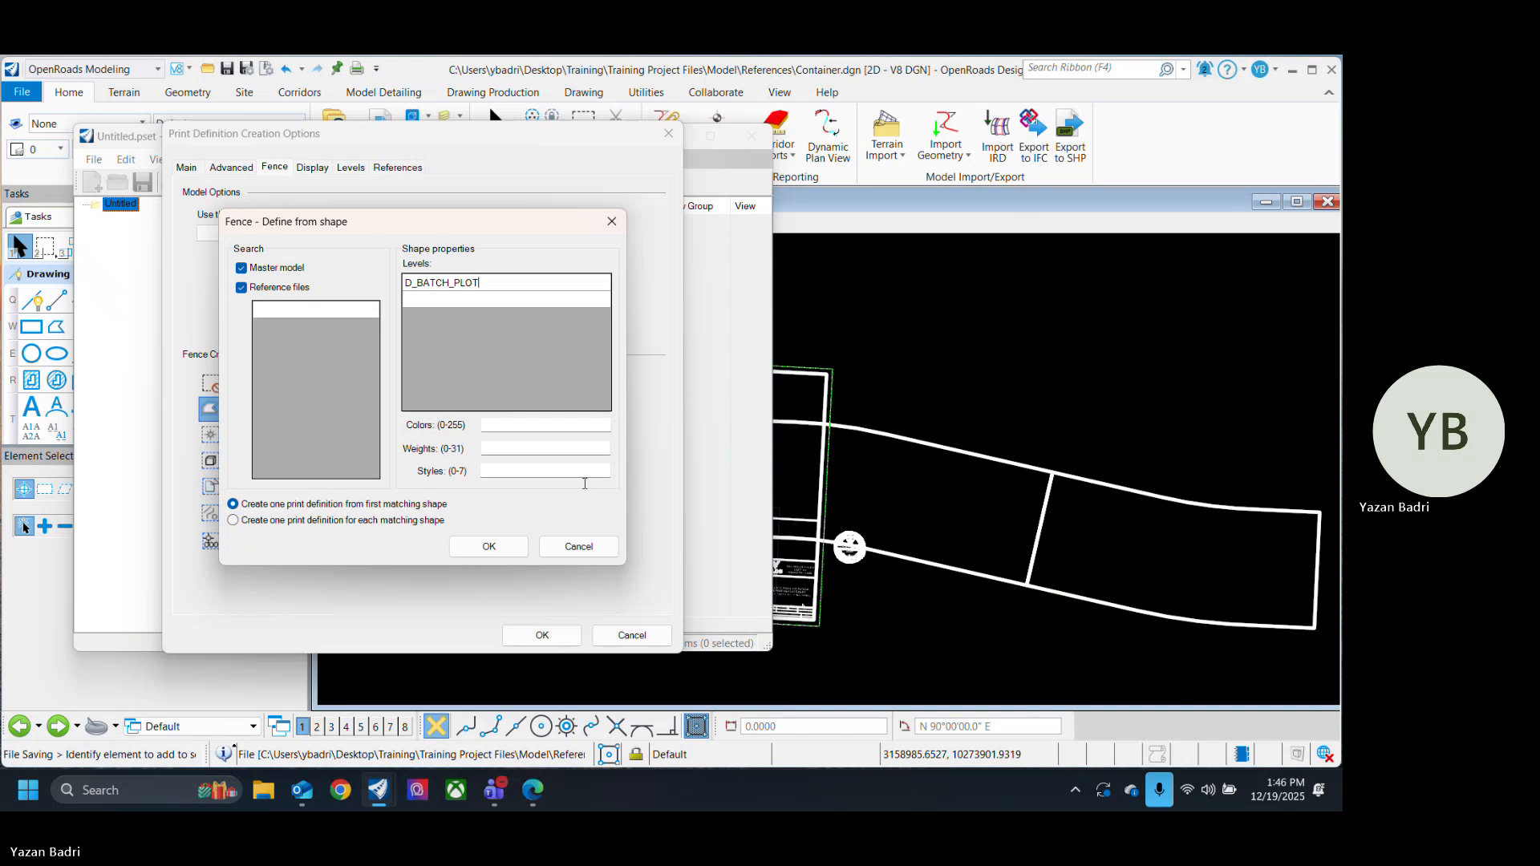
click(489, 547)
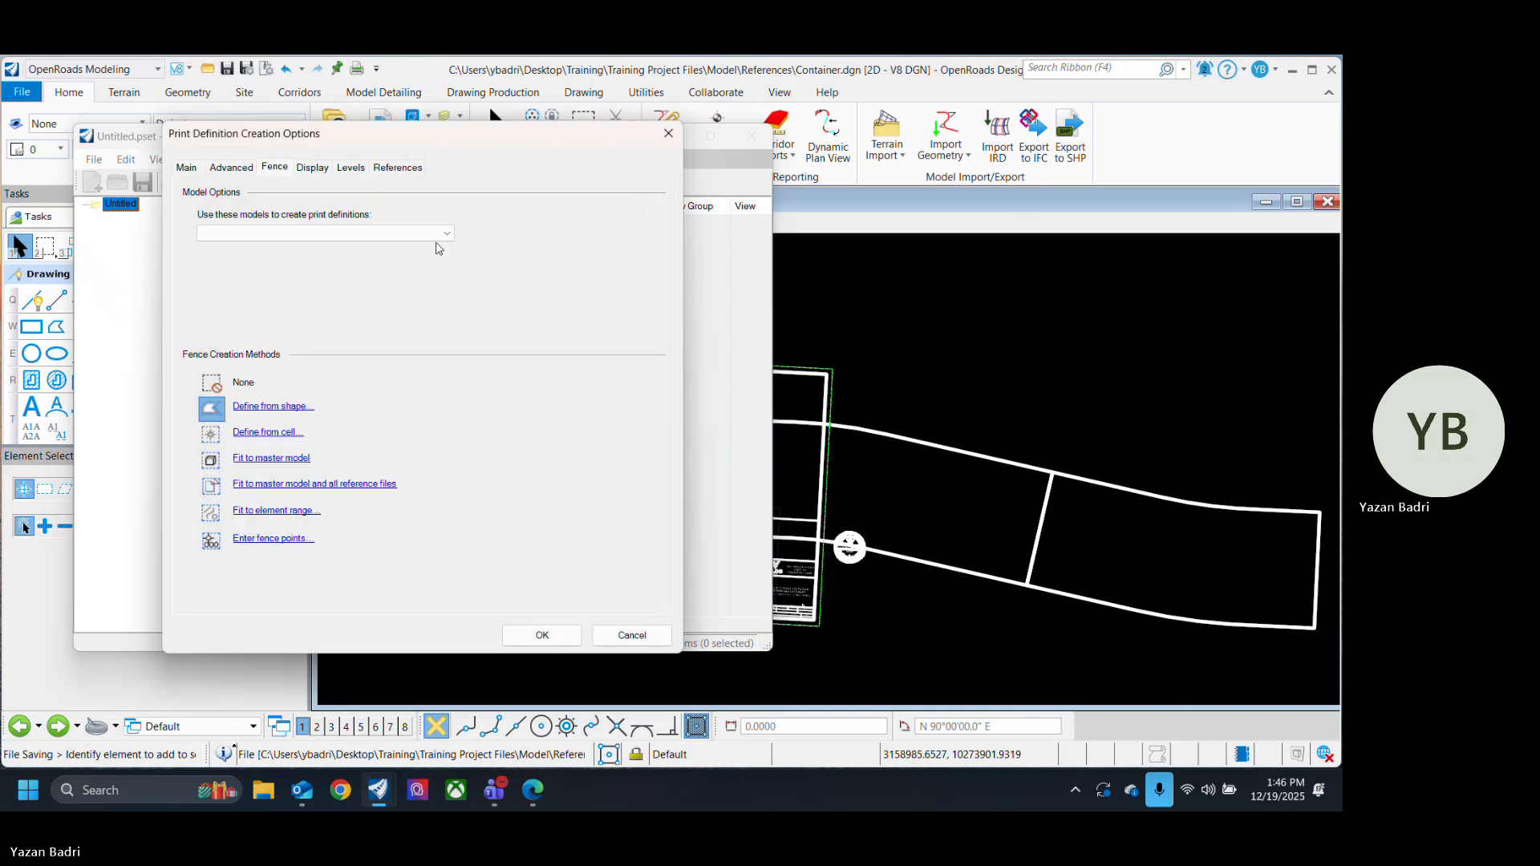
click(444, 233)
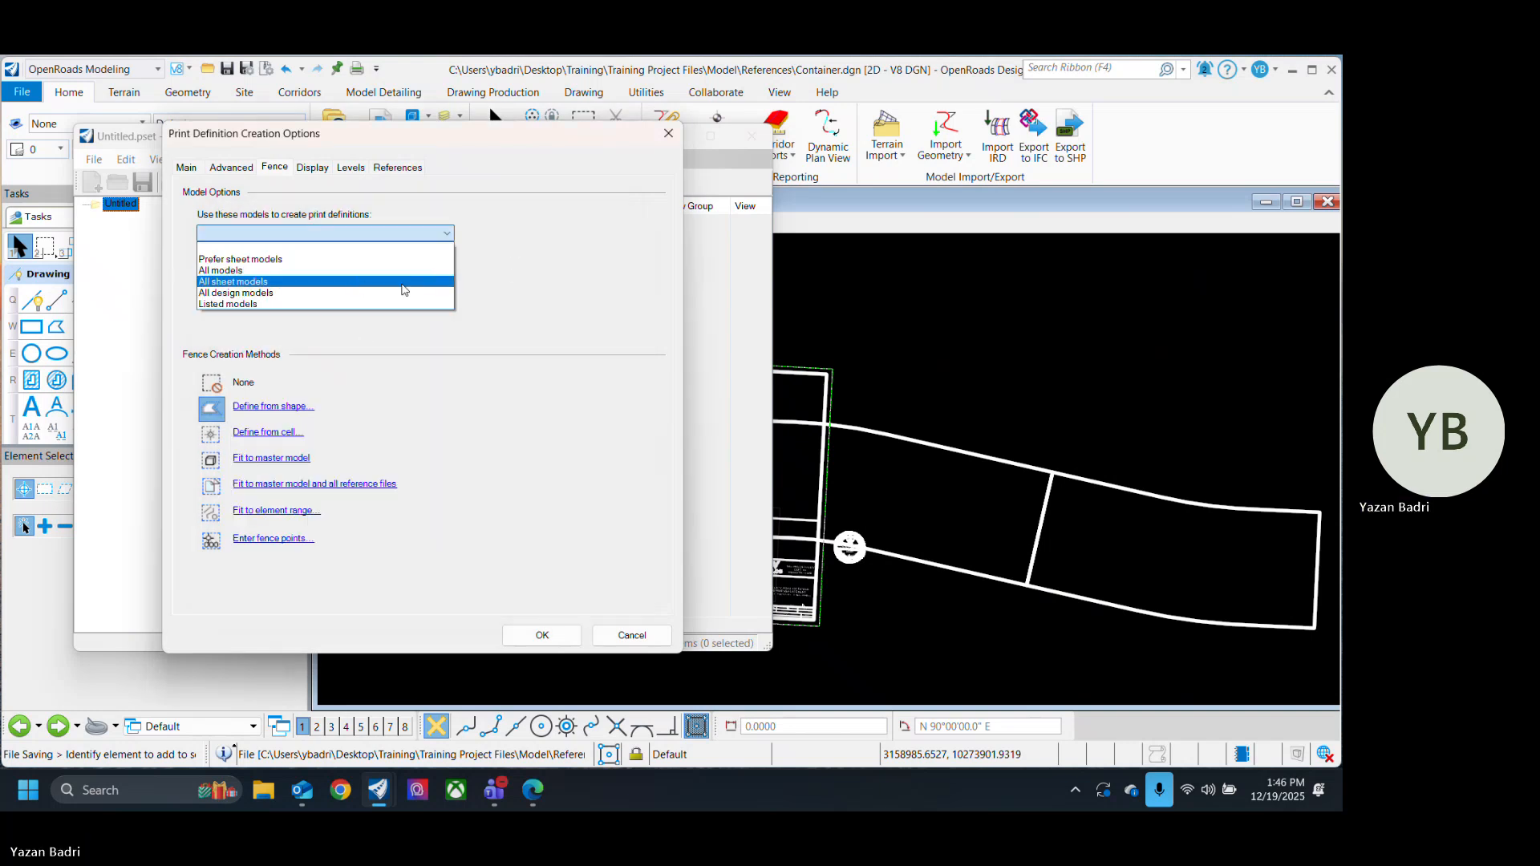
click(271, 274)
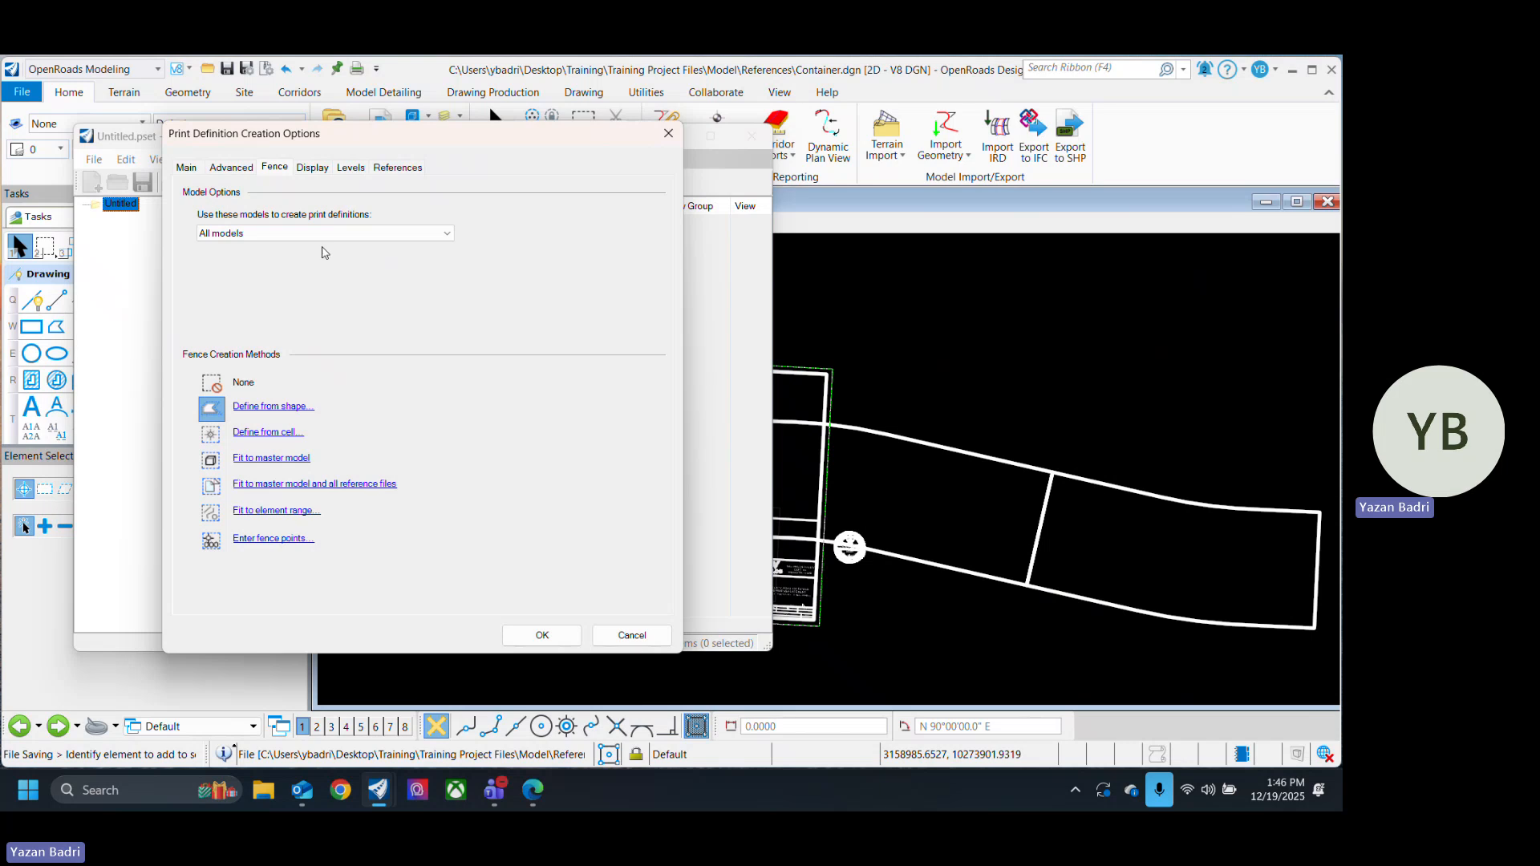
Step: Set the print definition's layout to Maximize, with paper size B and Landscape orientation
click(231, 169)
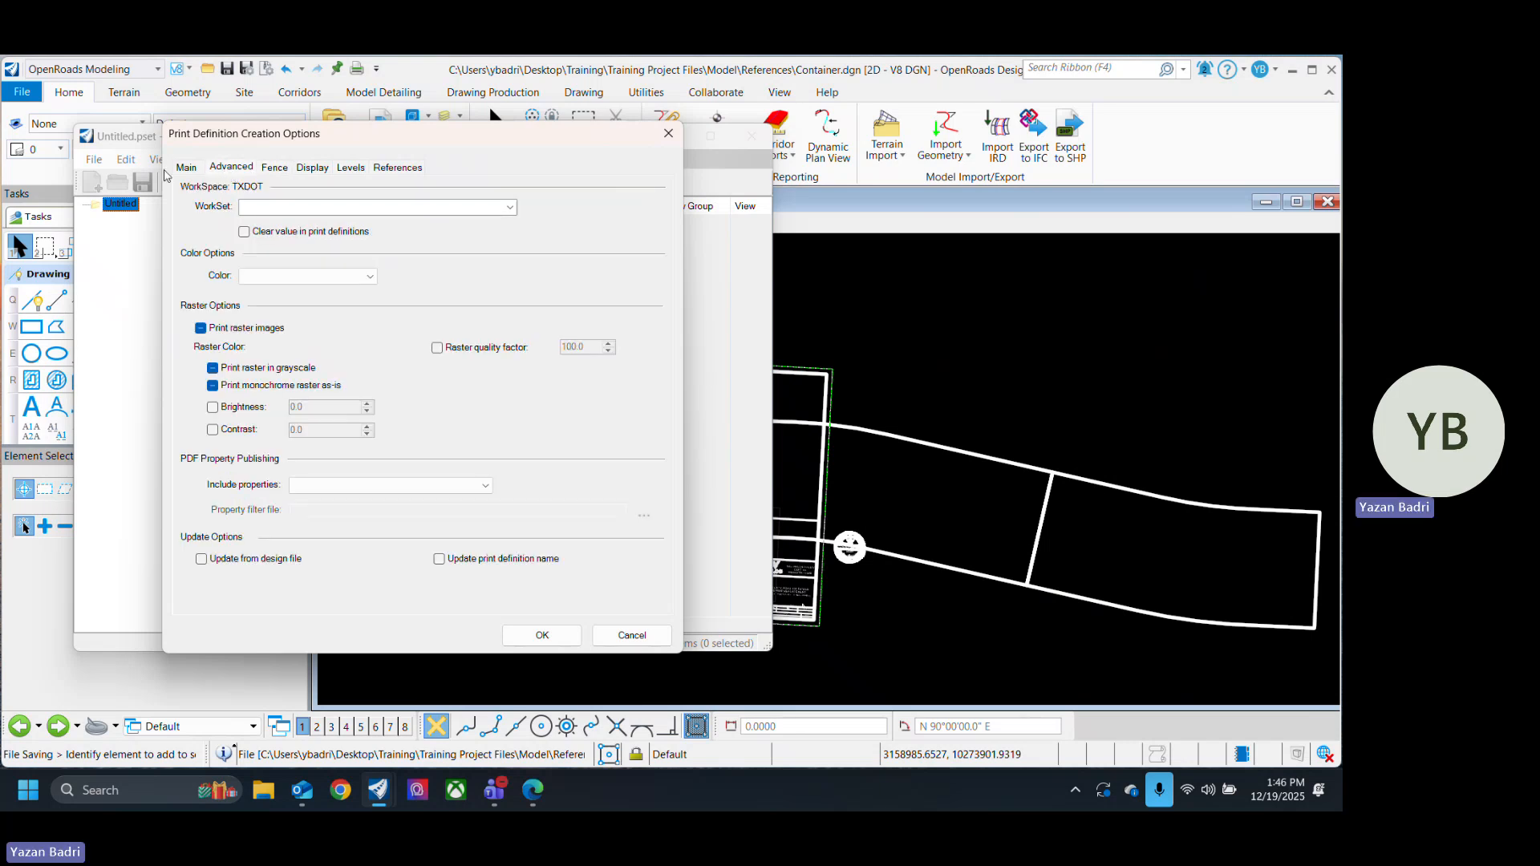
click(190, 167)
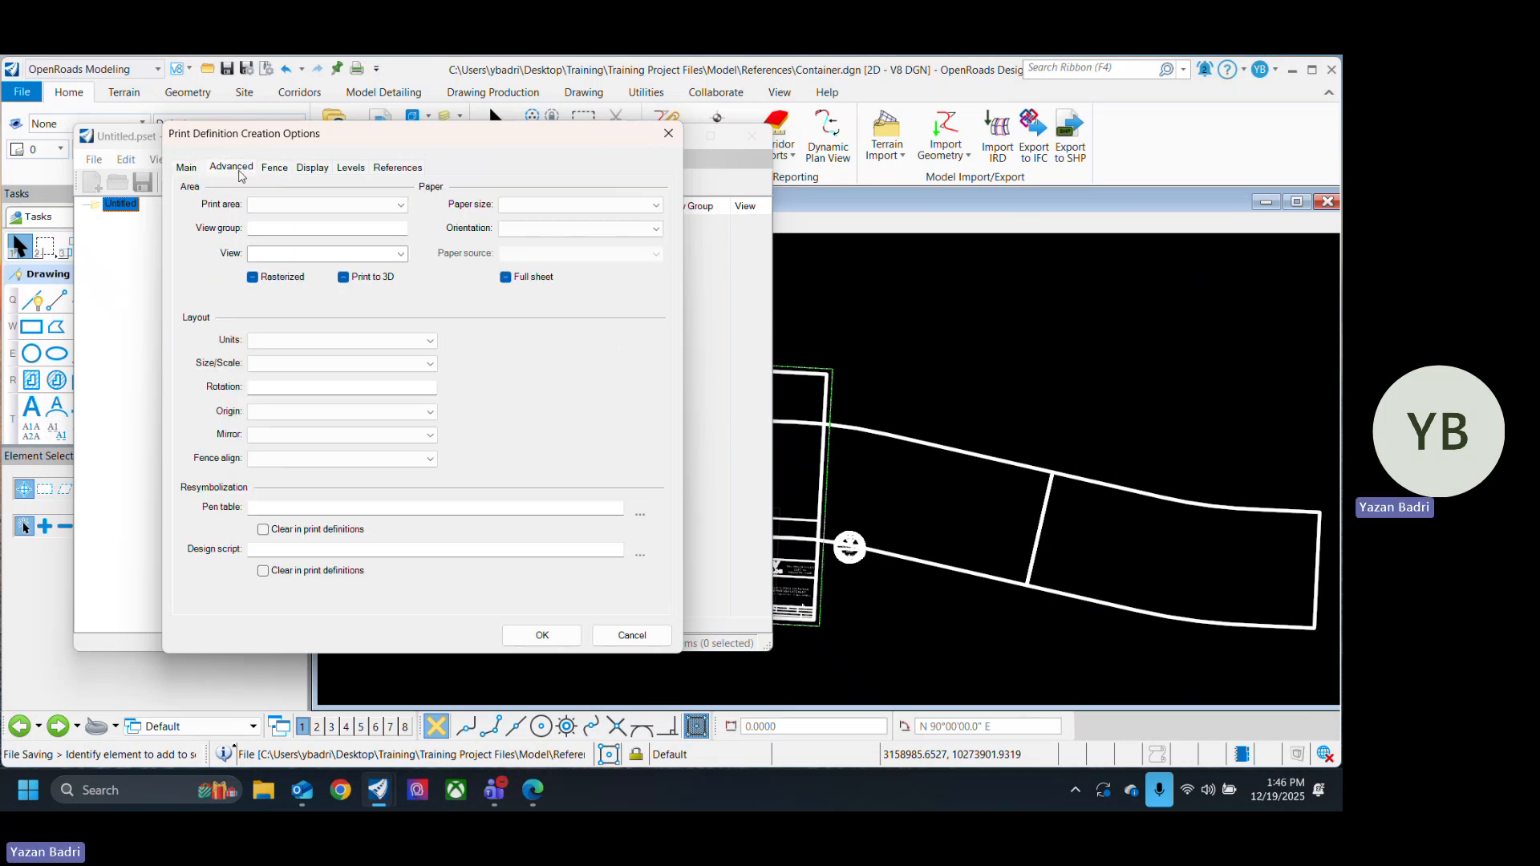
click(239, 172)
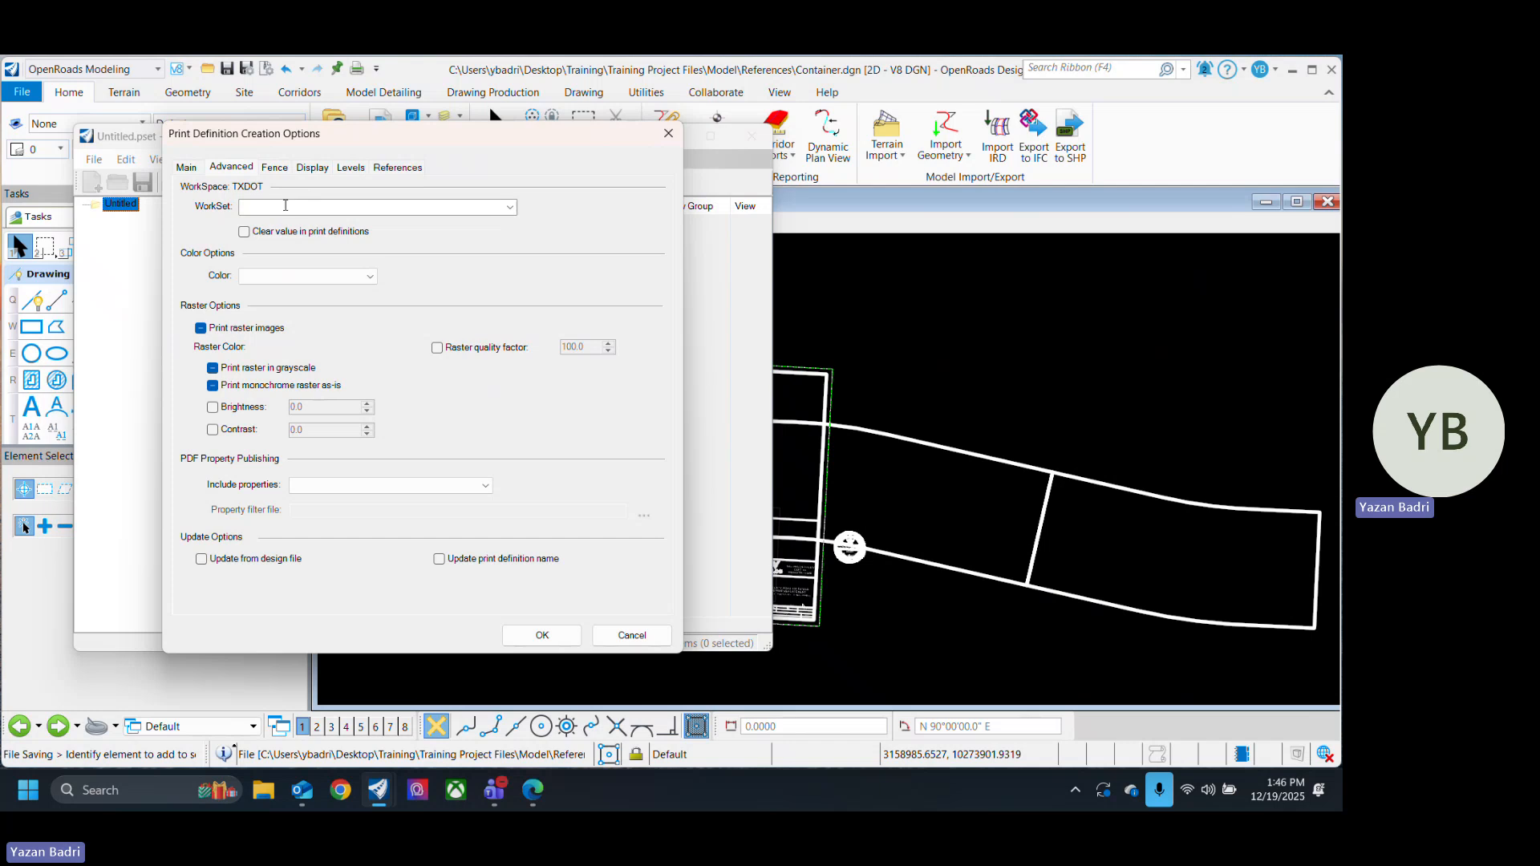
click(186, 167)
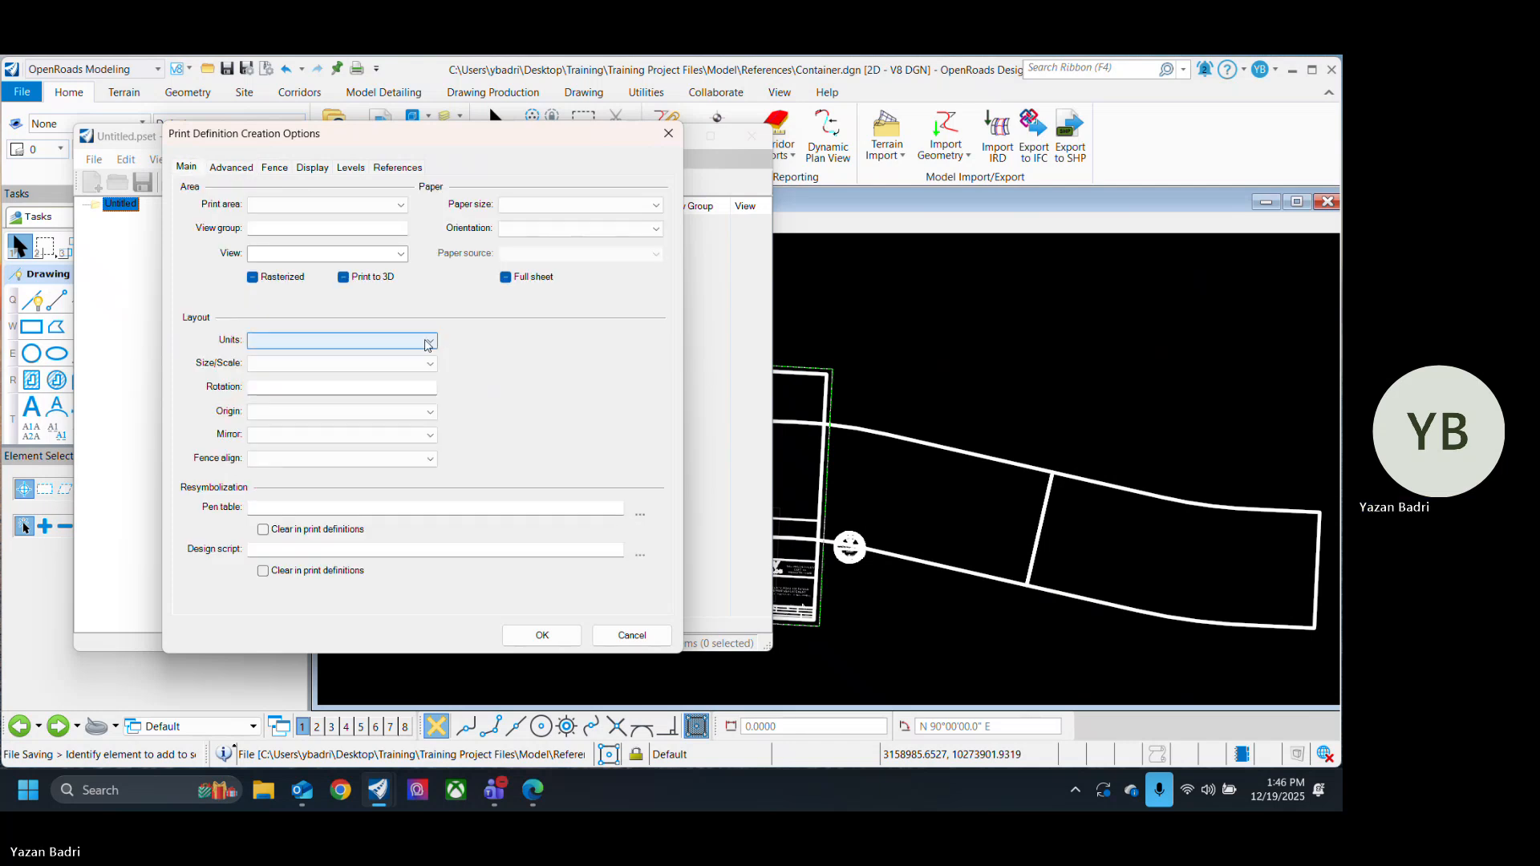
click(405, 364)
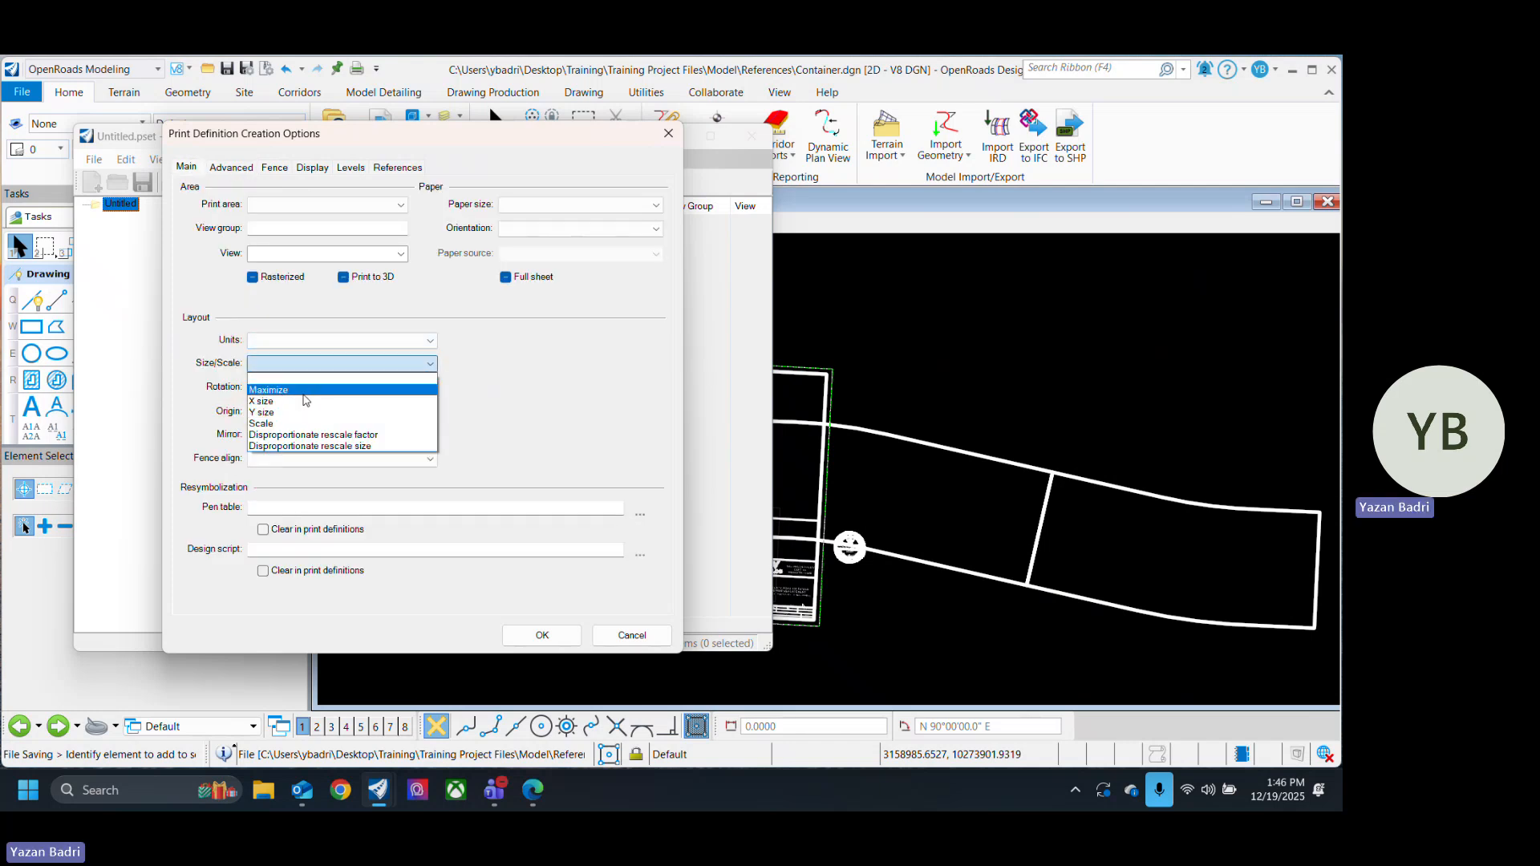
click(321, 385)
click(578, 205)
click(554, 241)
click(562, 229)
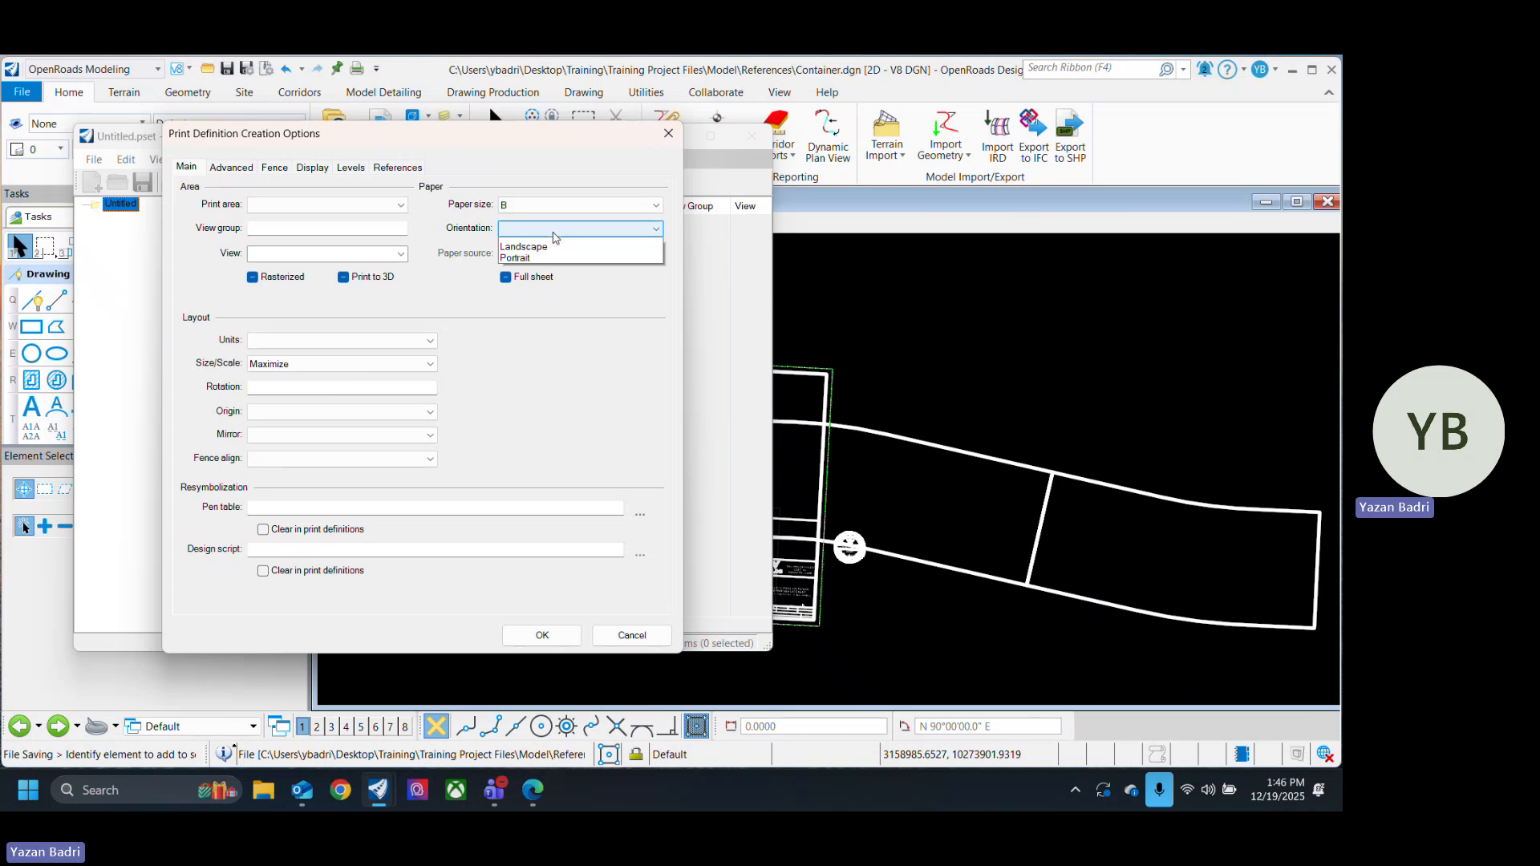
click(550, 257)
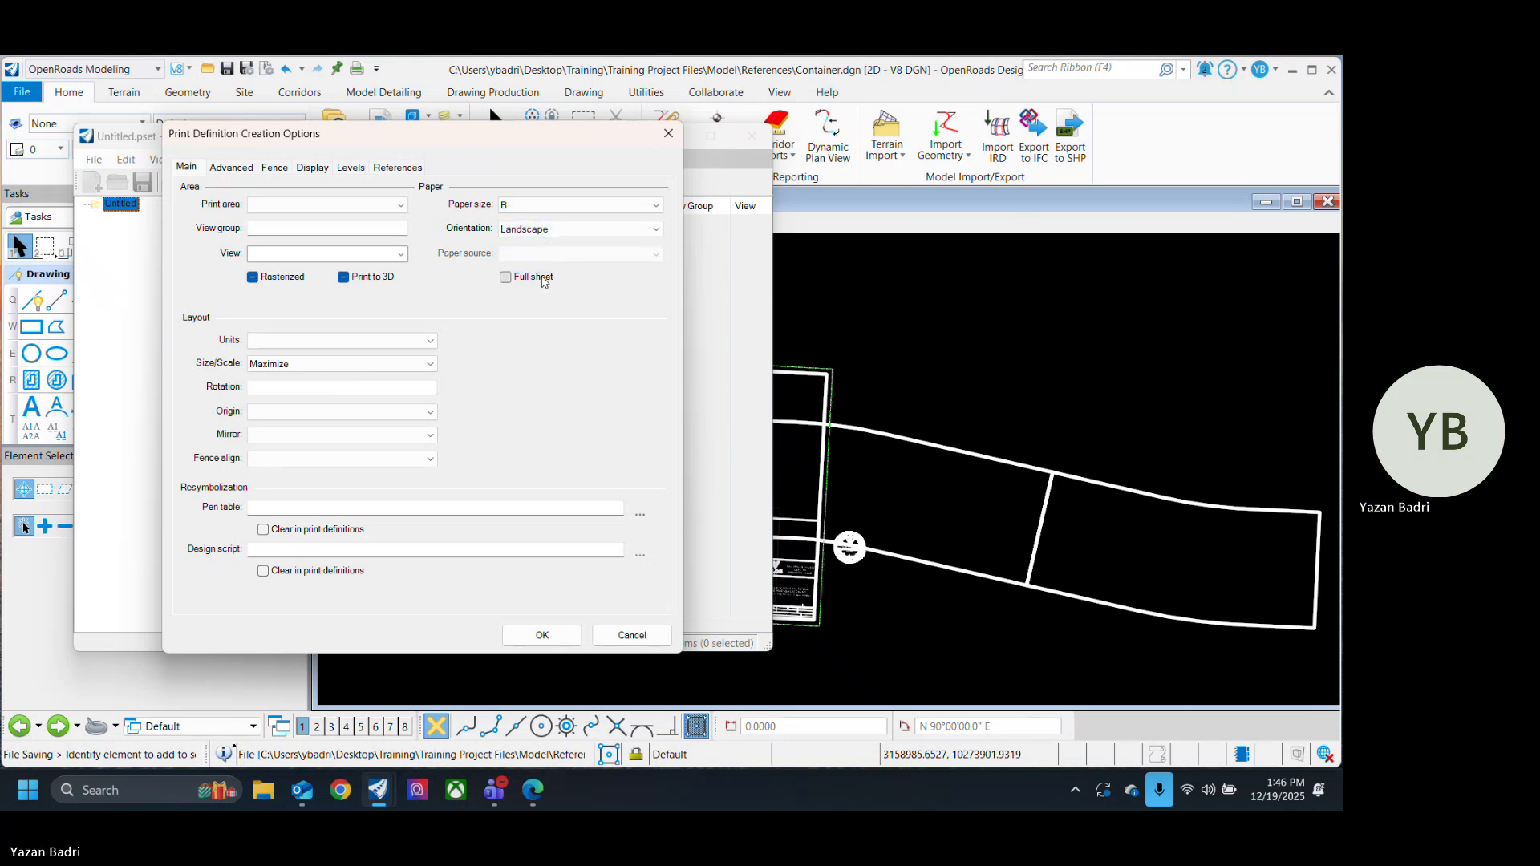
Step: Turn on Line styles, Line weights, Transparency and Fill for printing, and create the print definition from the Container file
click(323, 167)
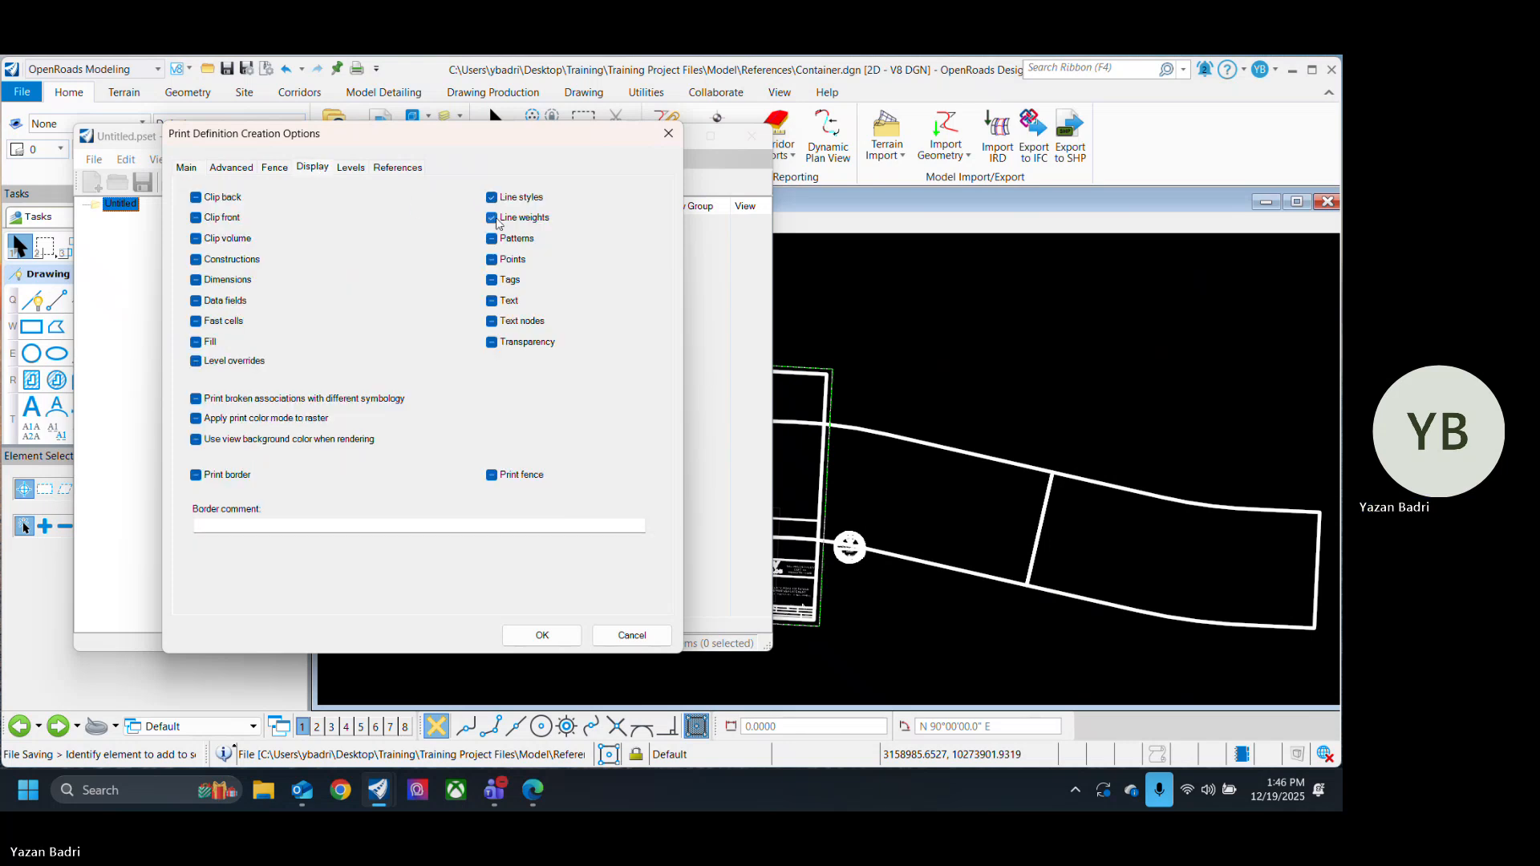
click(512, 345)
click(207, 344)
click(544, 636)
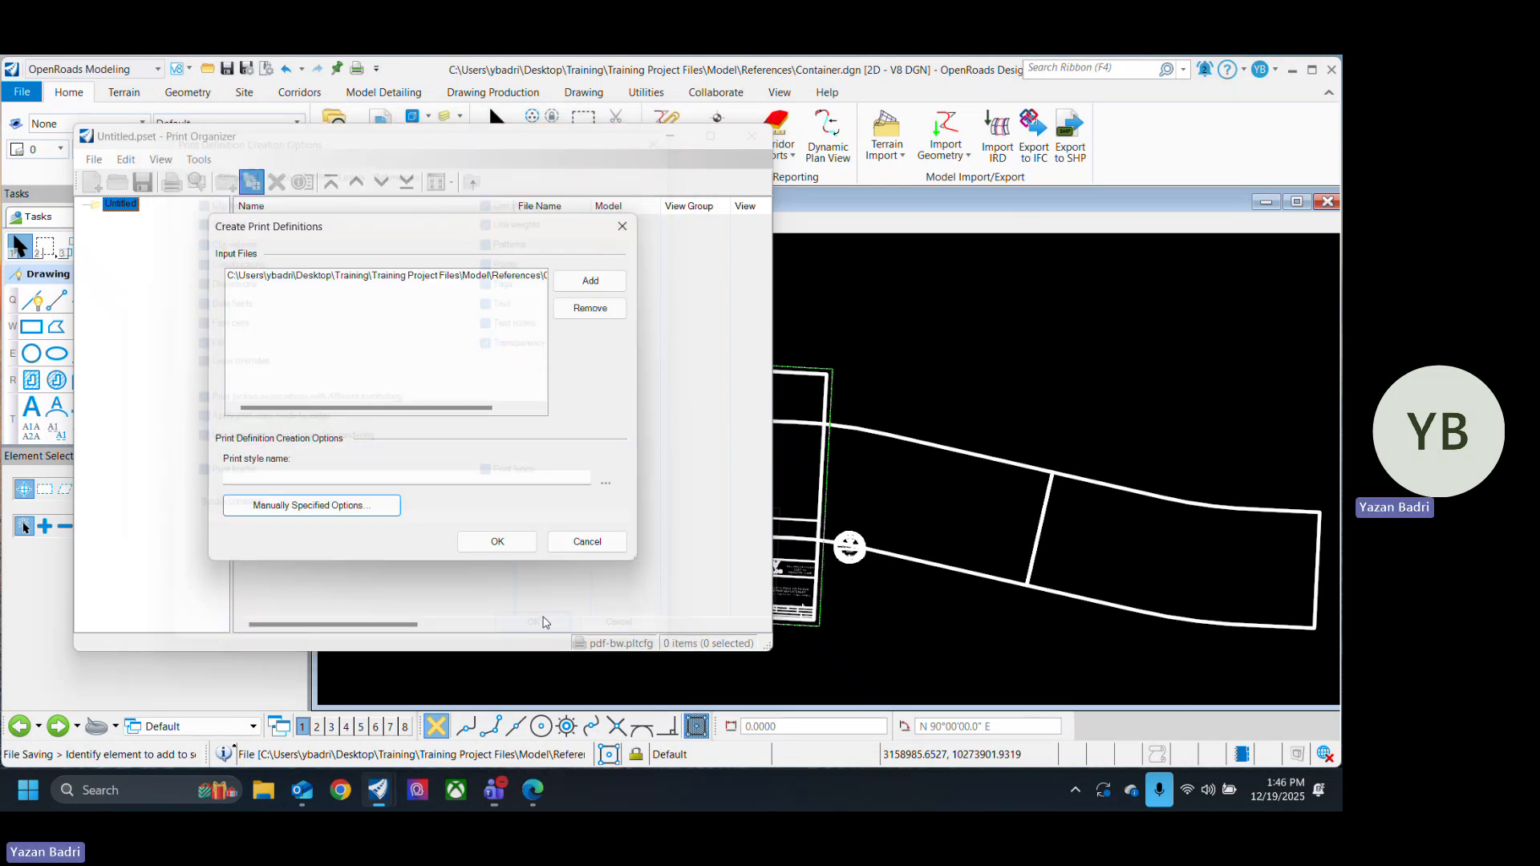
click(497, 542)
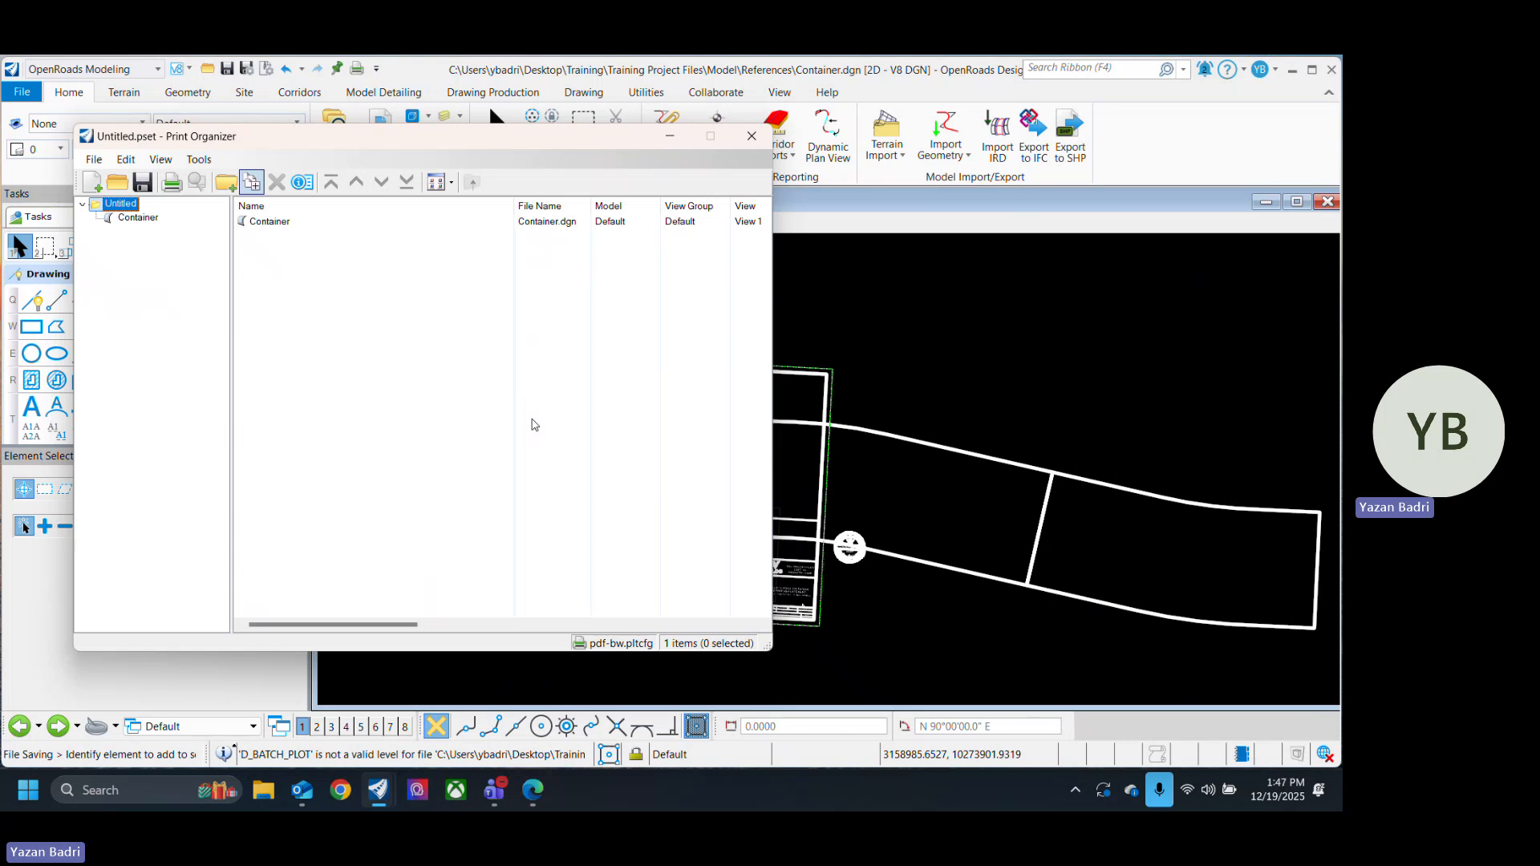
Step: Start printing the Container print definition and choose the PDF folder under Training Project Files\Model for the output file
click(285, 222)
right_click(288, 222)
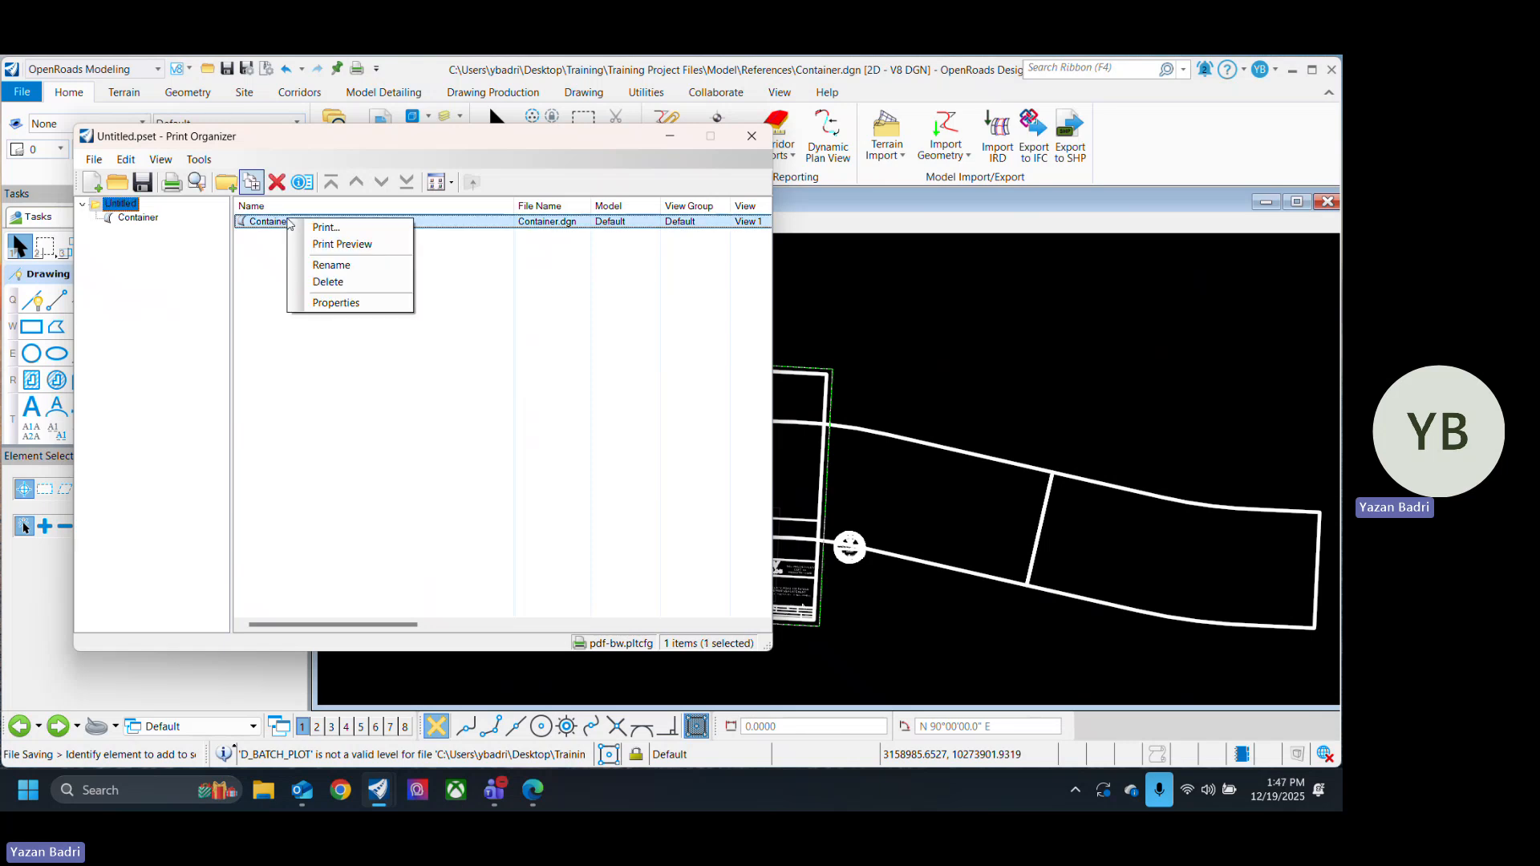
click(331, 231)
click(611, 462)
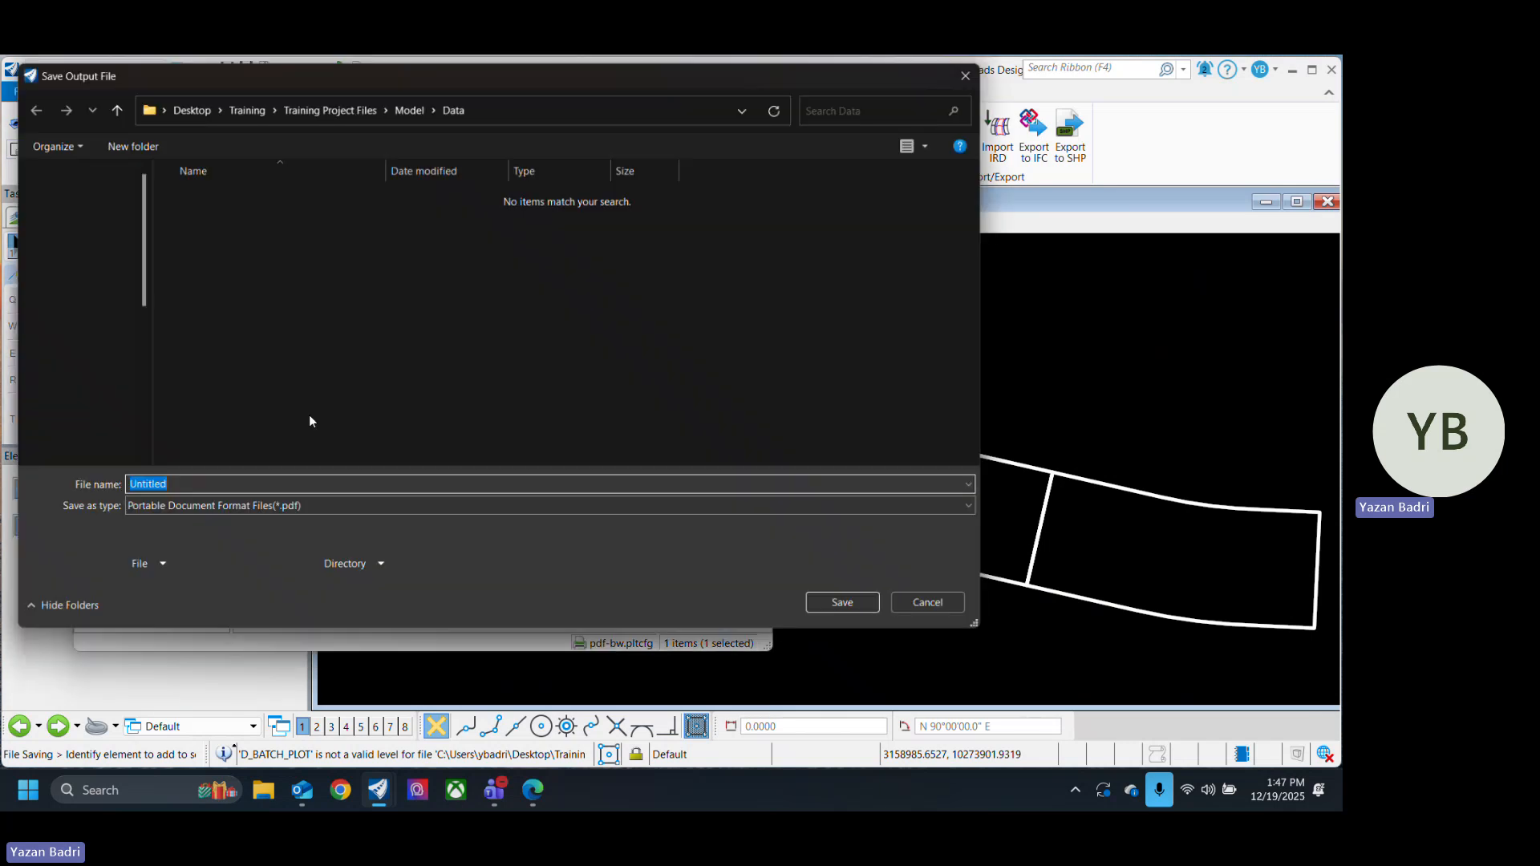
click(69, 365)
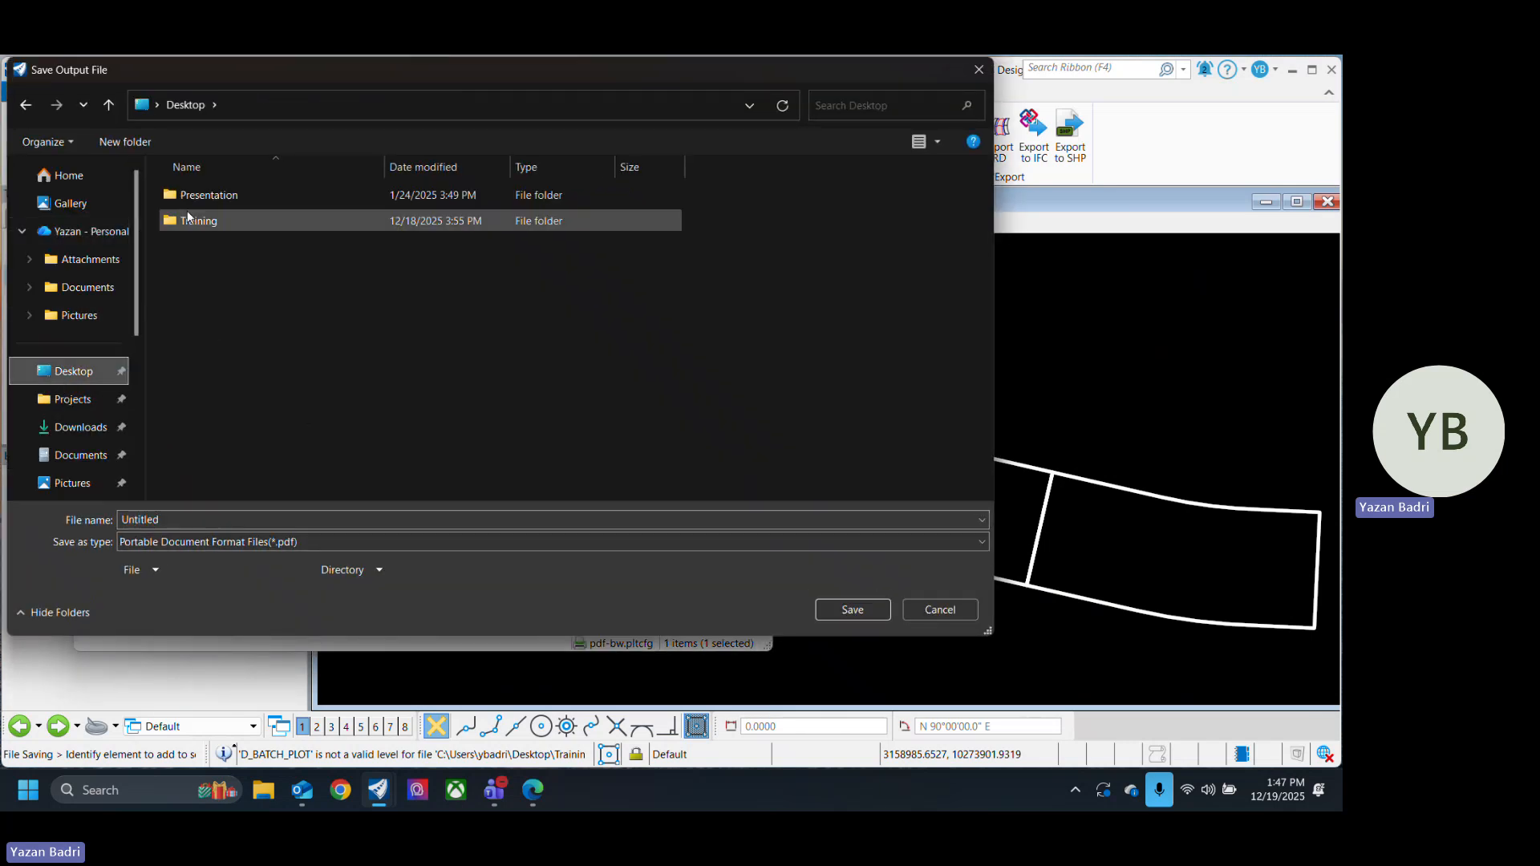
double_click(188, 219)
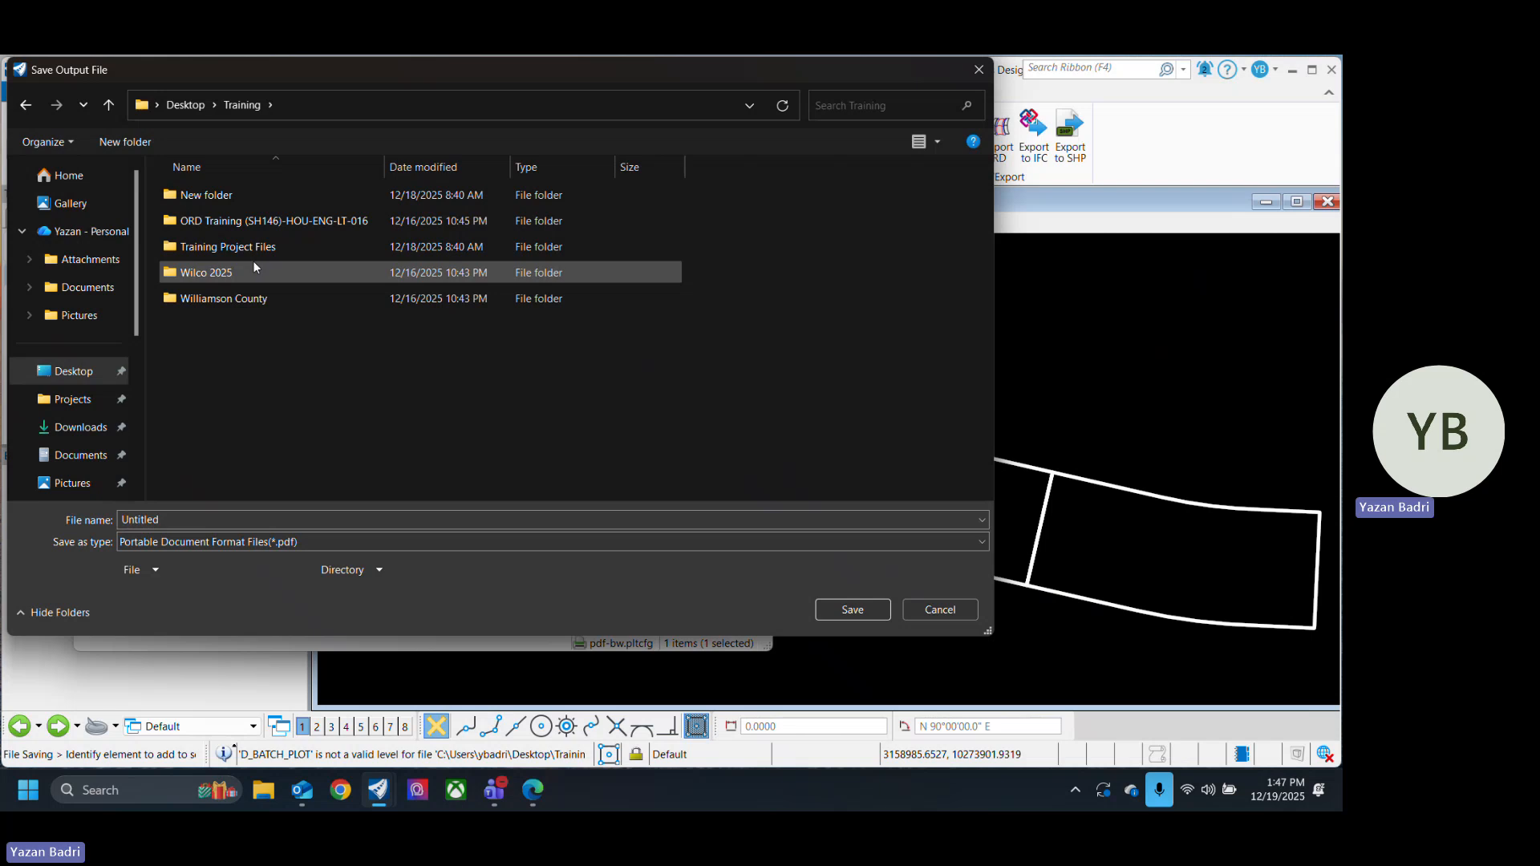
double_click(258, 249)
double_click(242, 202)
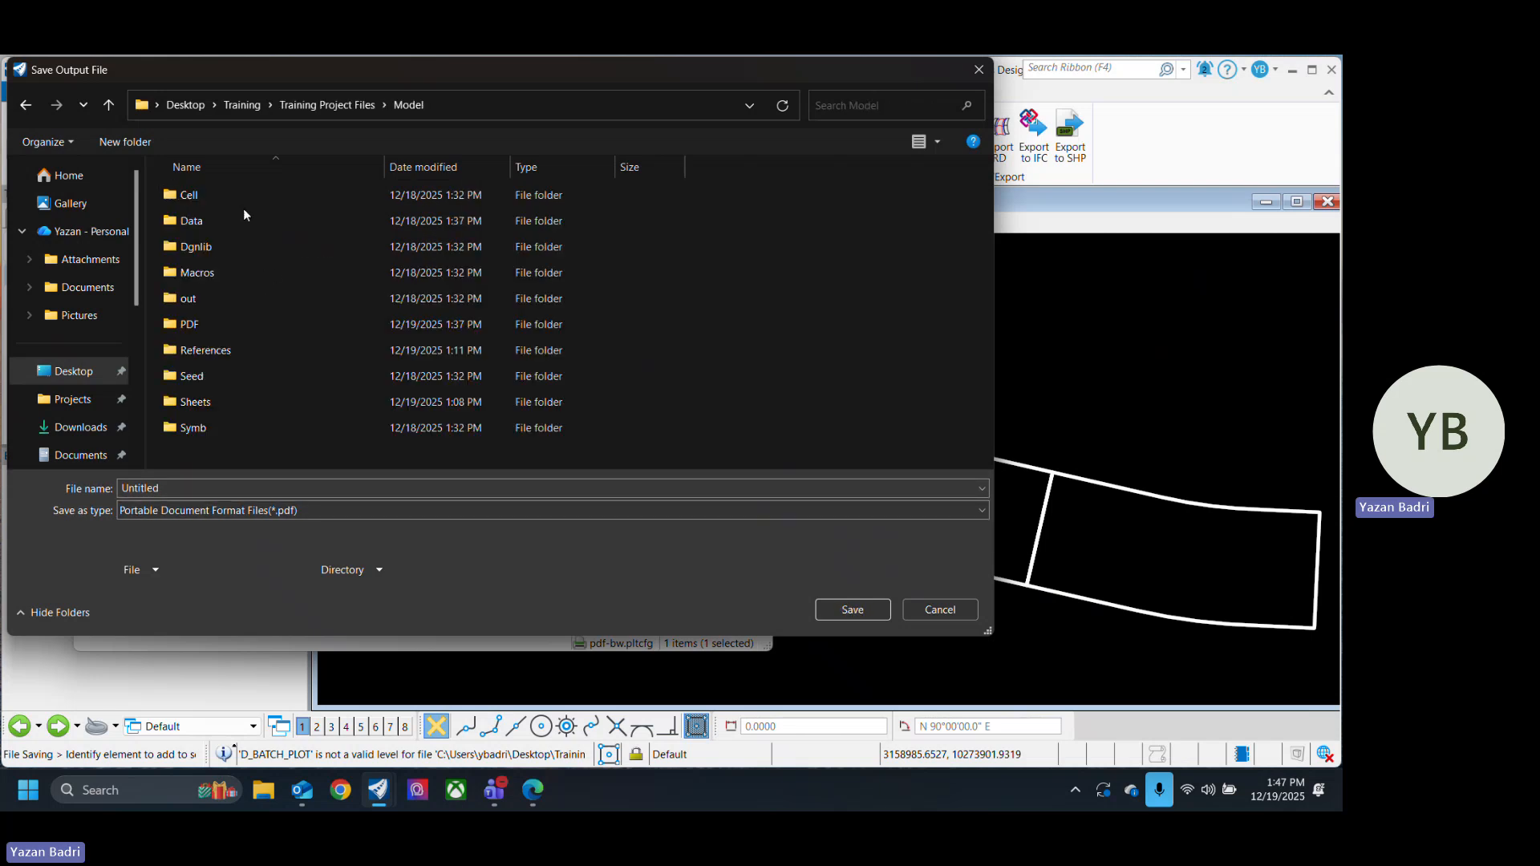
double_click(236, 322)
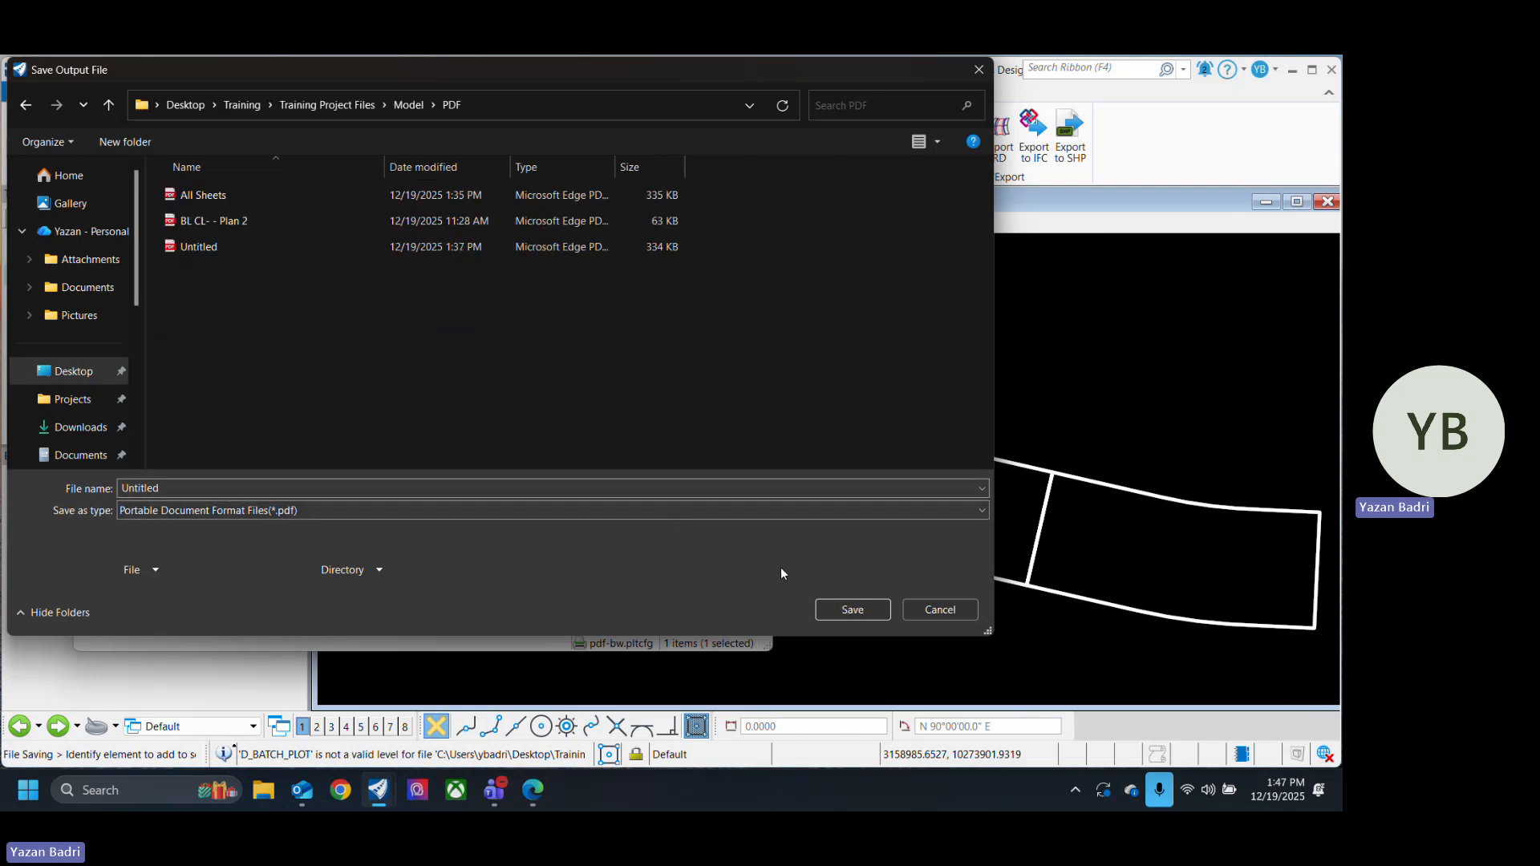
Step: Name the output file Untitled22 and print the Container definition to PDF
click(255, 488)
click(256, 488)
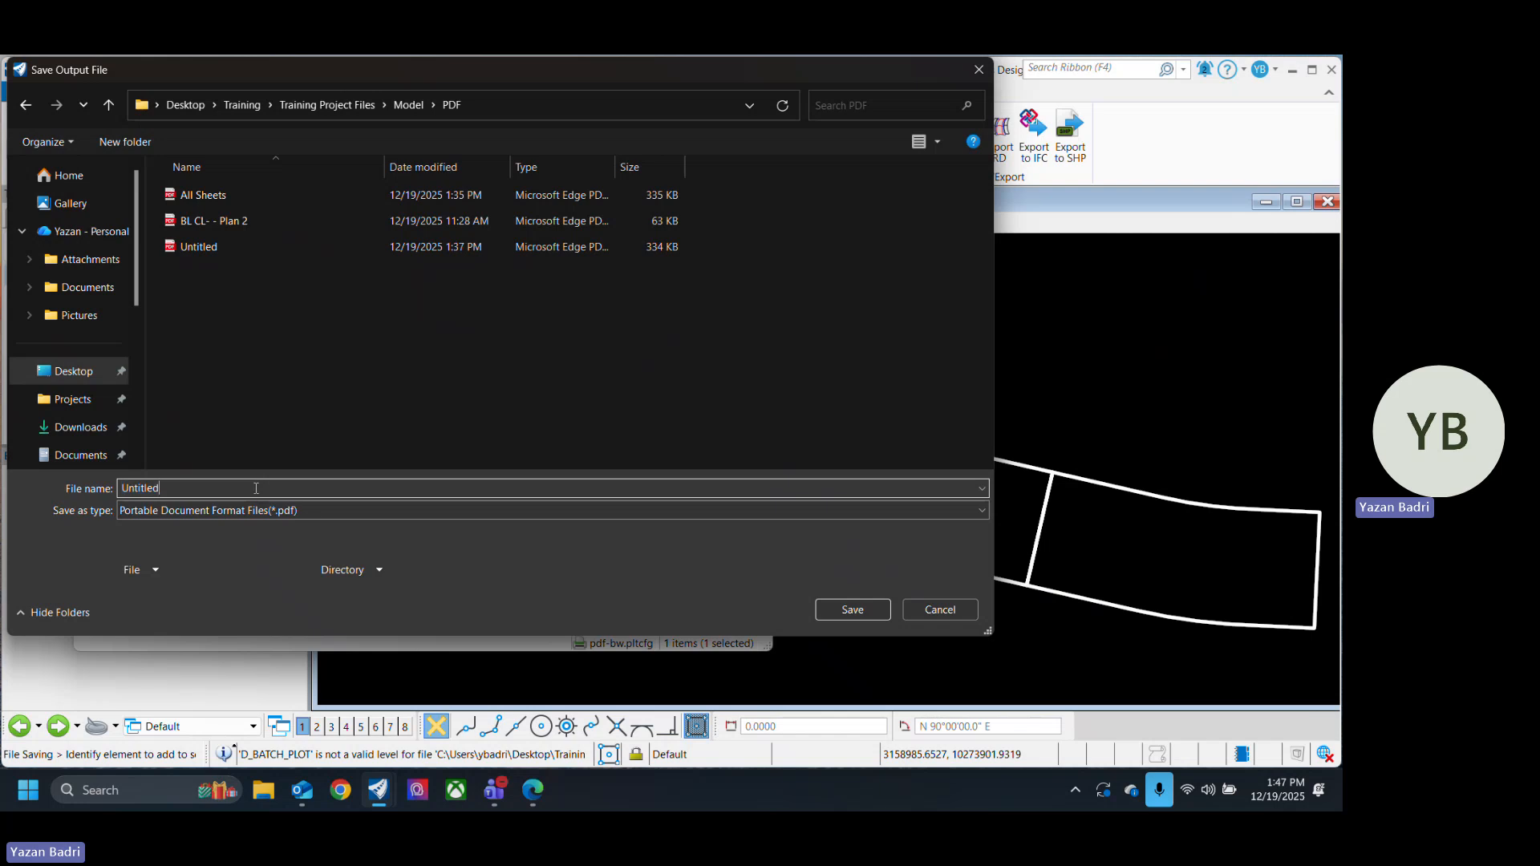
click(853, 609)
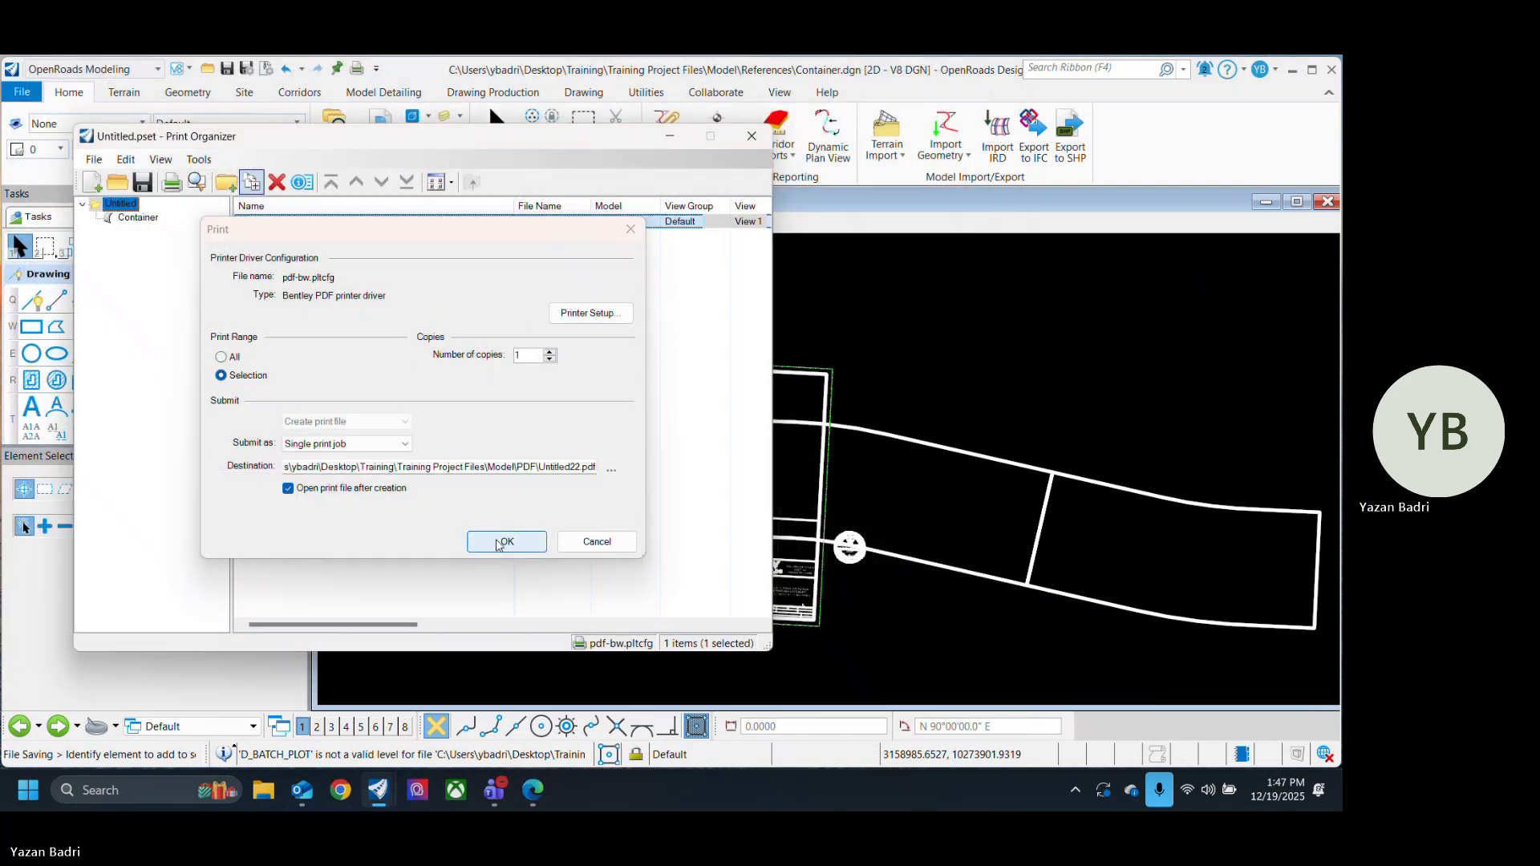
click(501, 543)
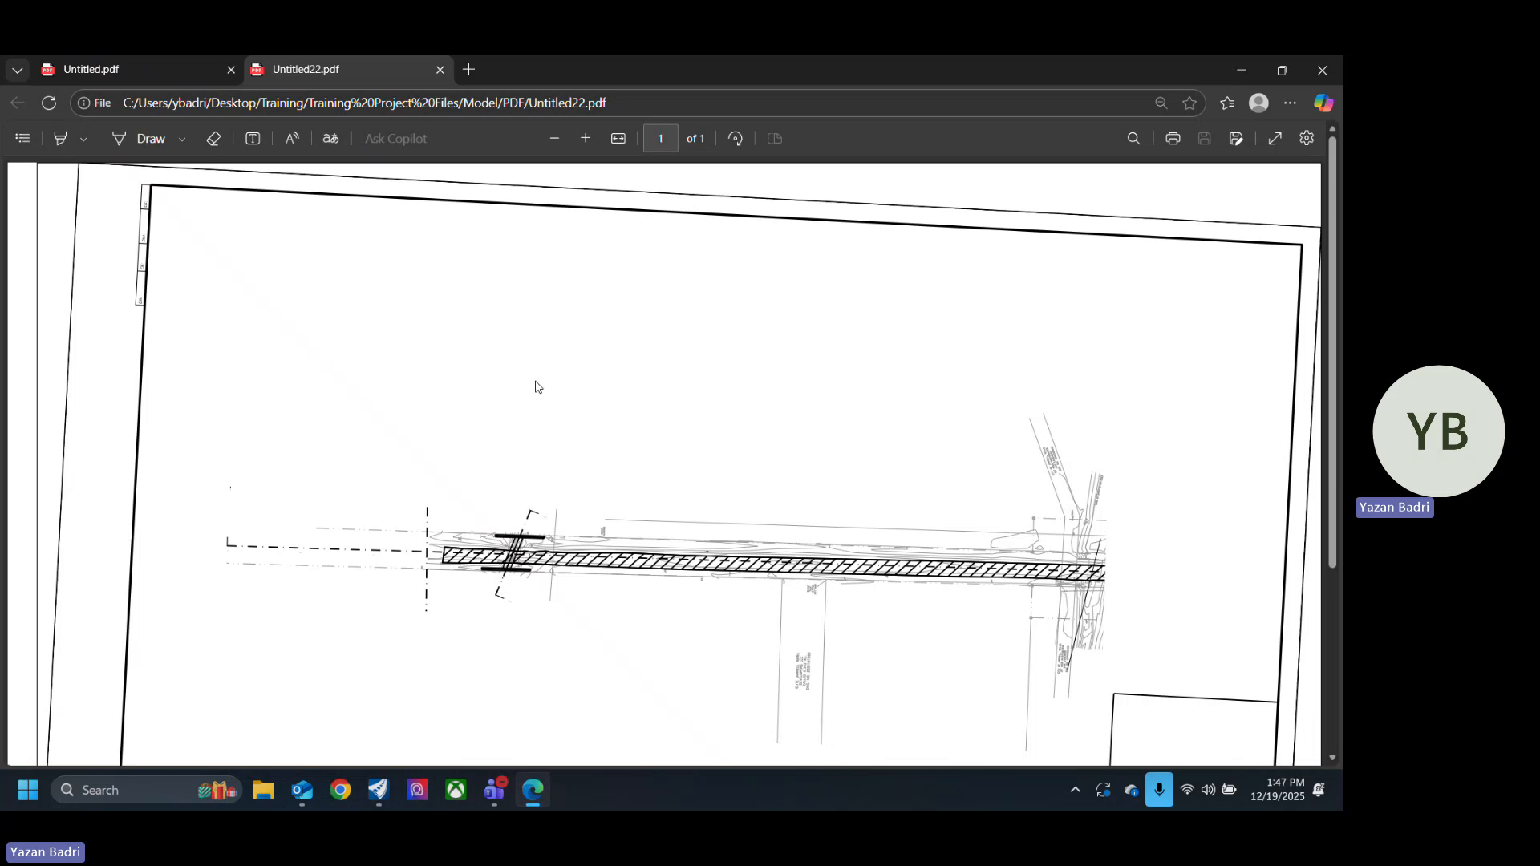
Step: Examine the printed sheet in Untitled22.pdf, checking the border's orientation on the page and the plan linework
ctrl+scroll(579, 314, down, 5)
ctrl+scroll(657, 358, up, 6)
ctrl+scroll(715, 544, down, 4)
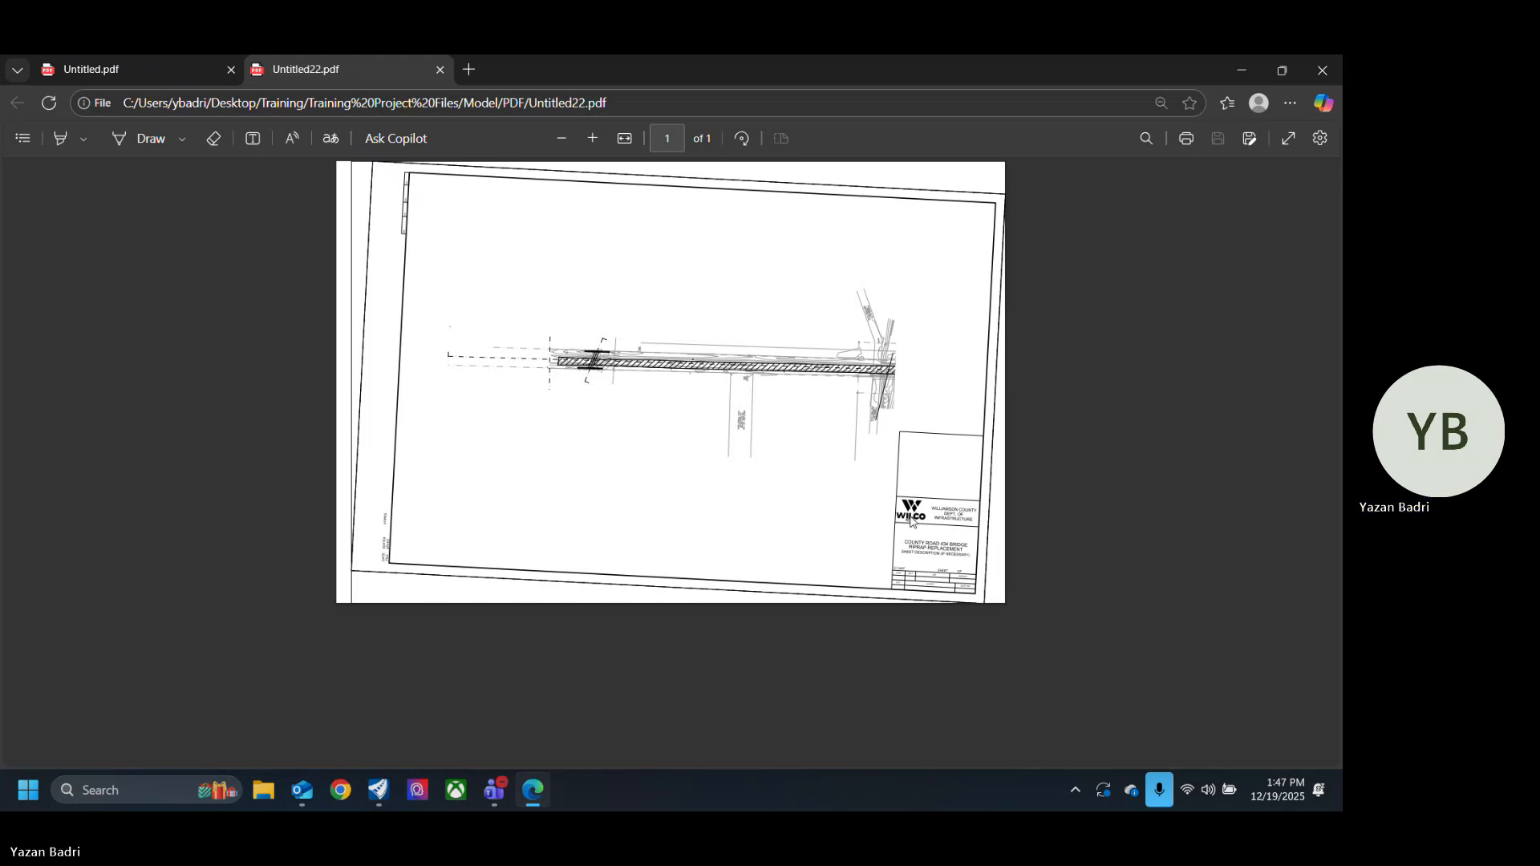
ctrl+scroll(912, 521, up, 5)
ctrl+scroll(740, 492, down, 5)
ctrl+scroll(781, 470, up, 4)
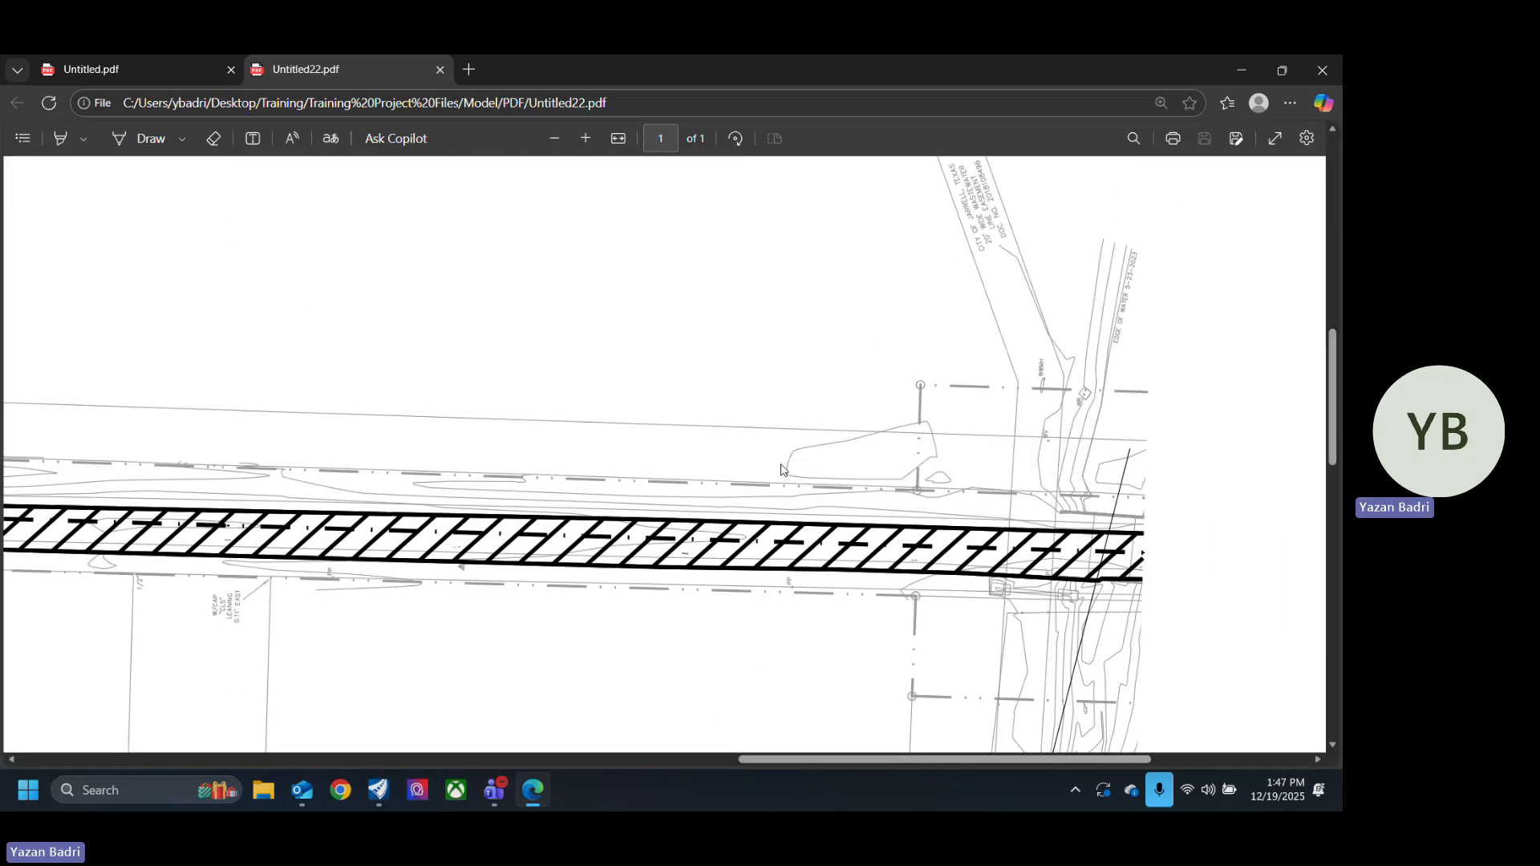
ctrl+scroll(782, 470, down, 6)
ctrl+scroll(672, 471, up, 2)
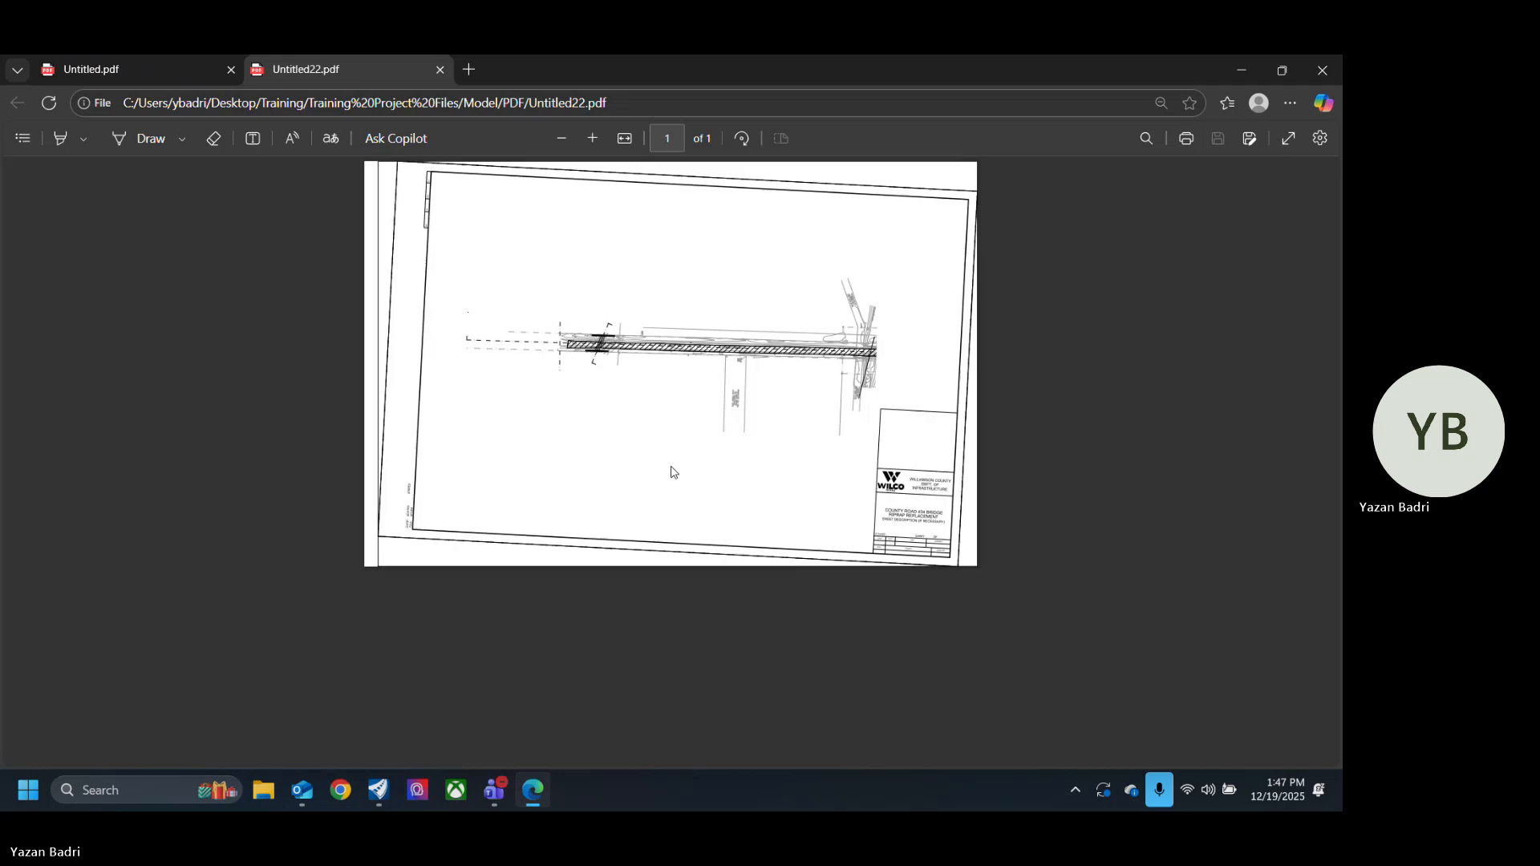
Step: Return to the Container drawing, rotate the view by 2 Points along the sheet border's upper edge, recentre the sheet and save the settings
click(1241, 74)
click(669, 136)
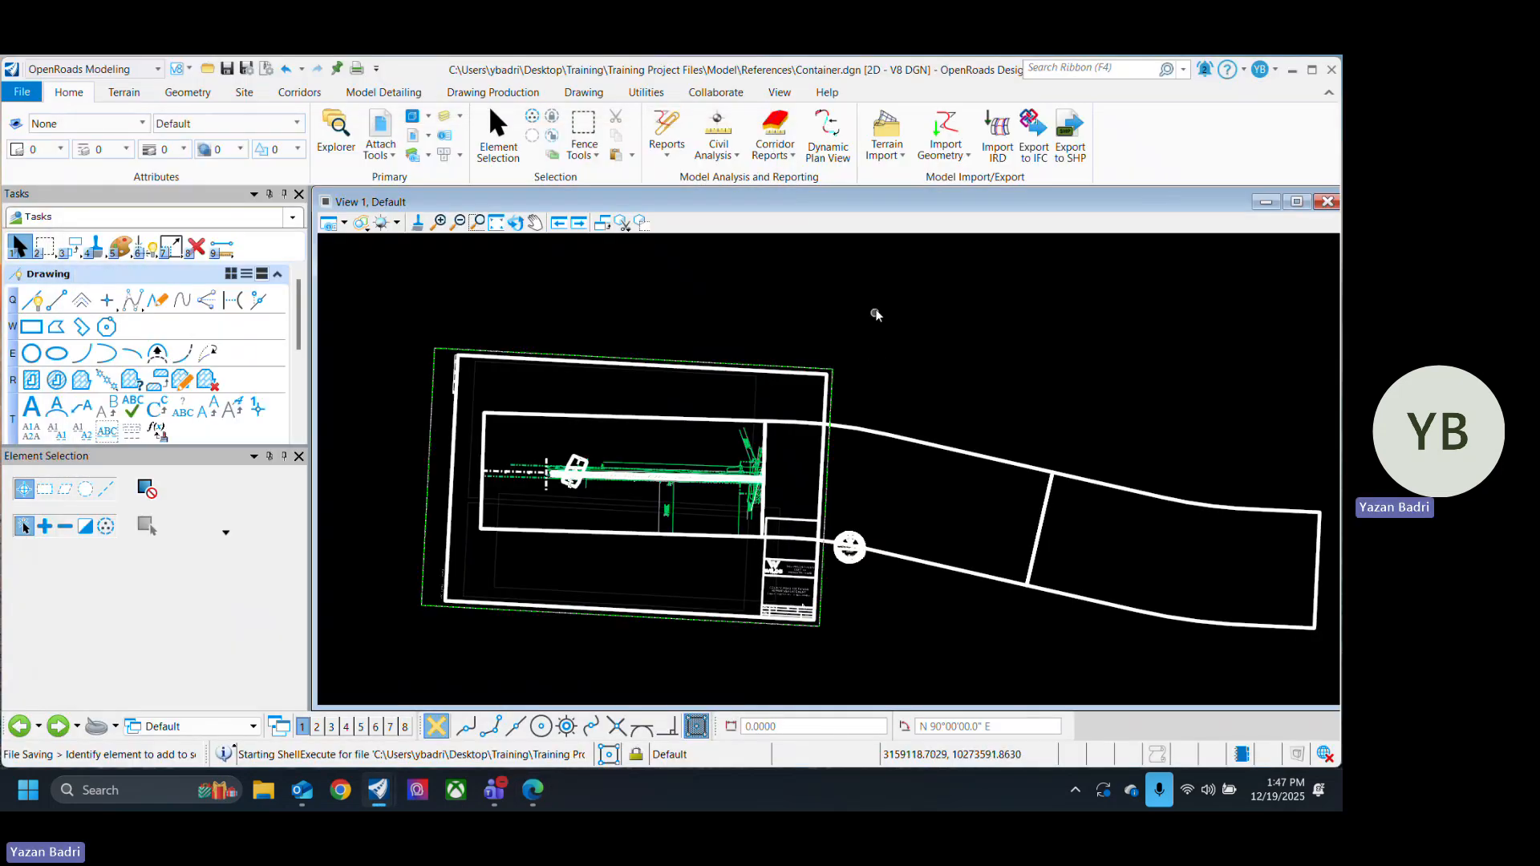
click(434, 348)
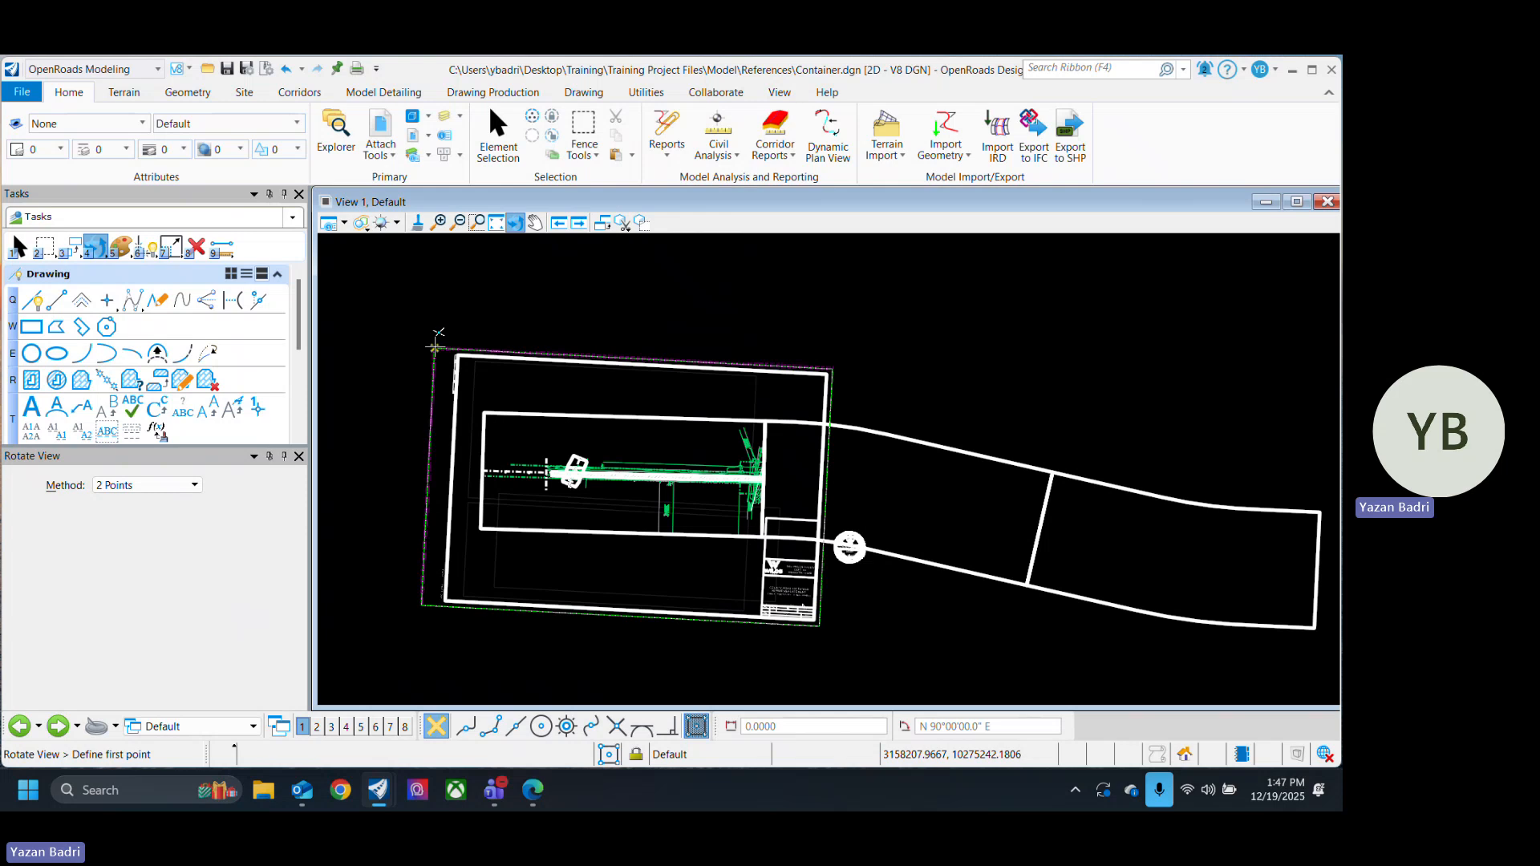
click(832, 369)
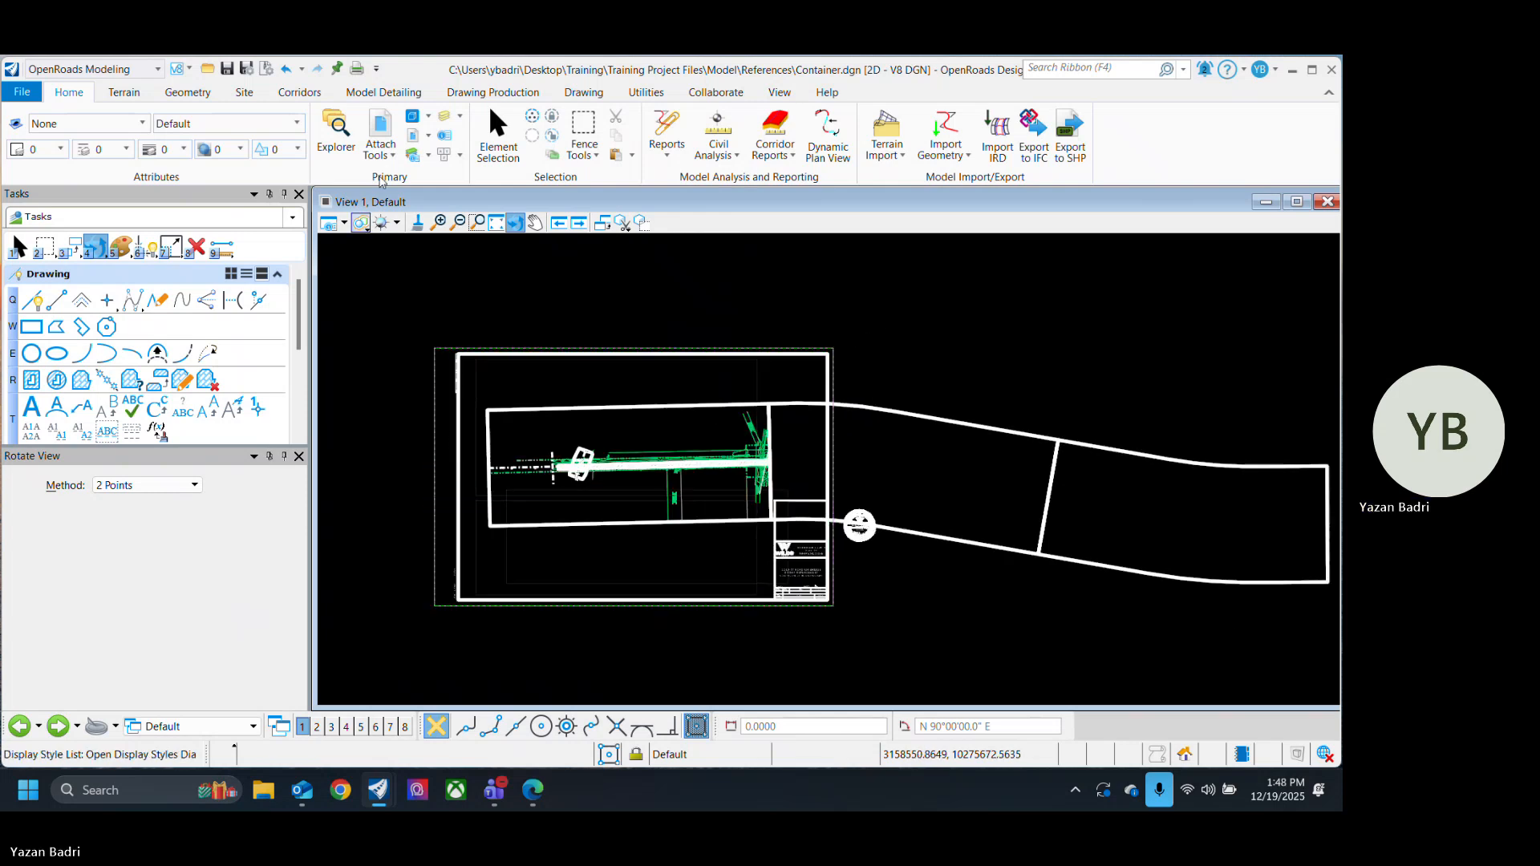
click(536, 222)
drag(628, 281, 659, 279)
key(Escape)
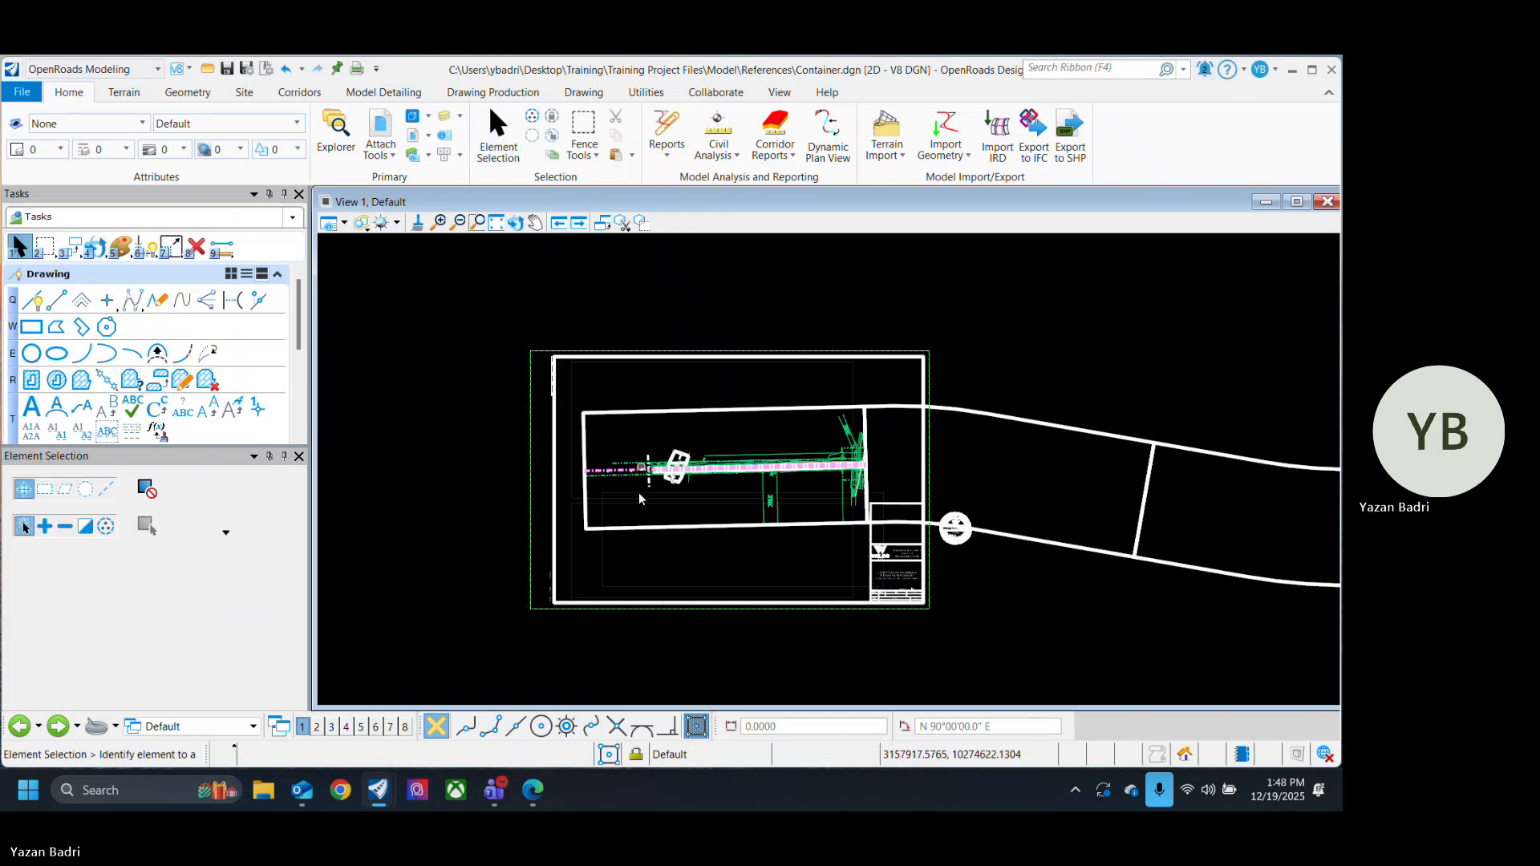
scroll(734, 565, up, 1)
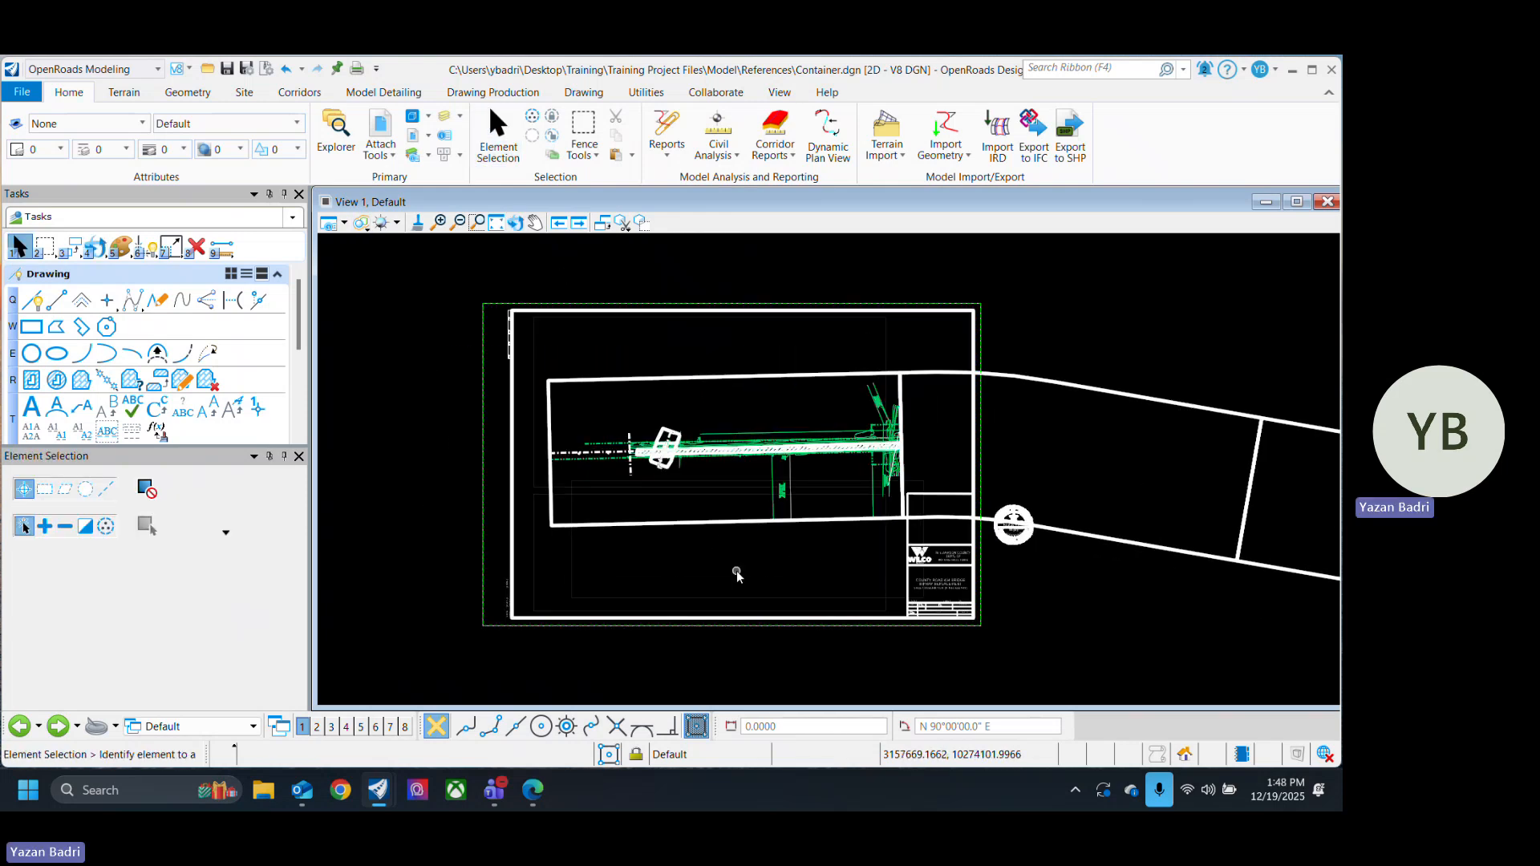
click(247, 69)
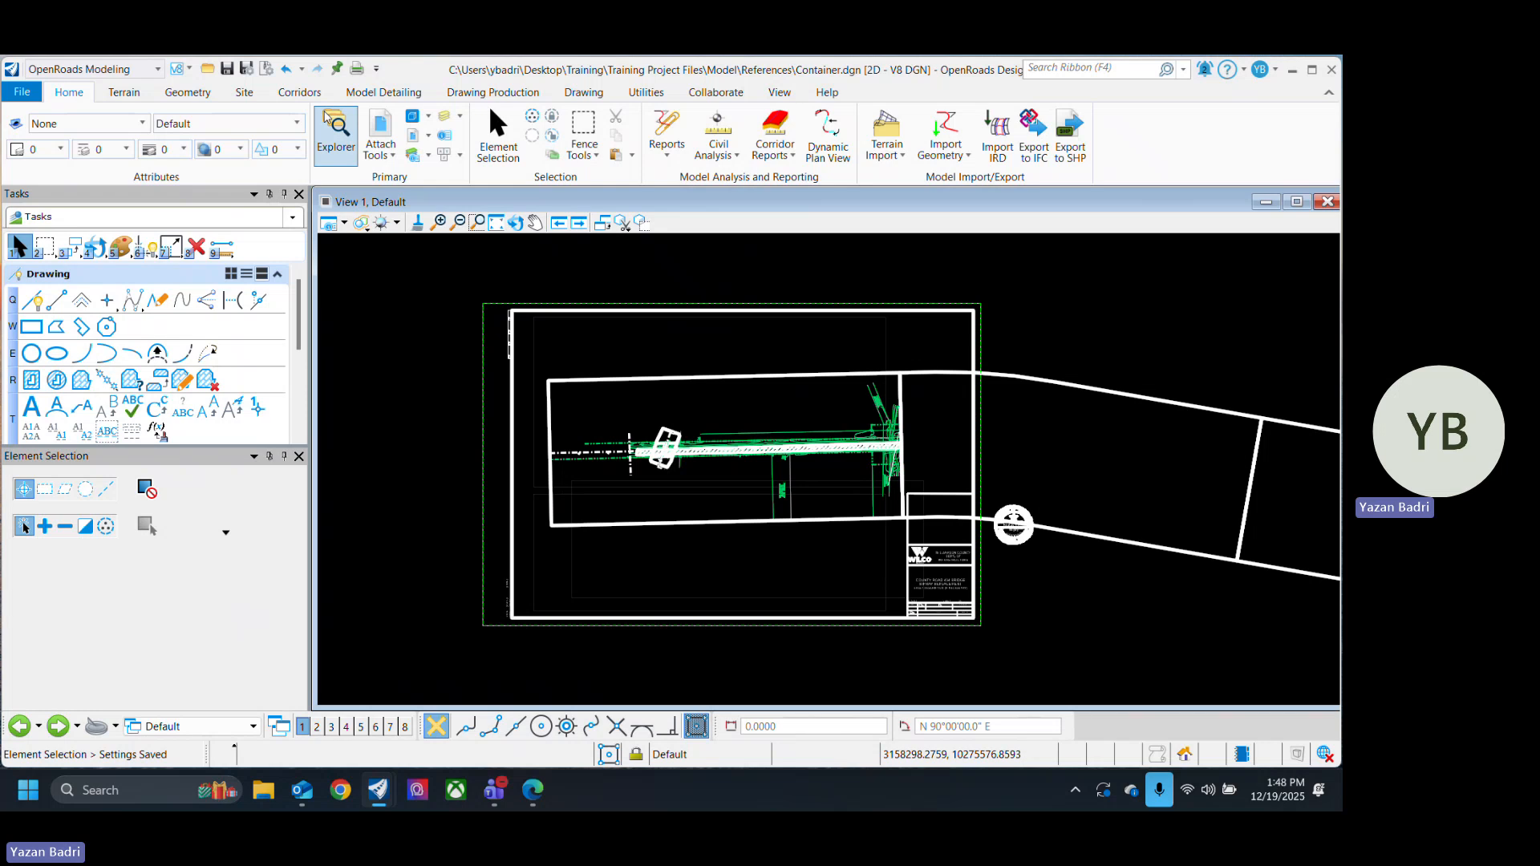
Step: Delete the existing Container print definition from the Print Organizer set
mouse_move(379, 790)
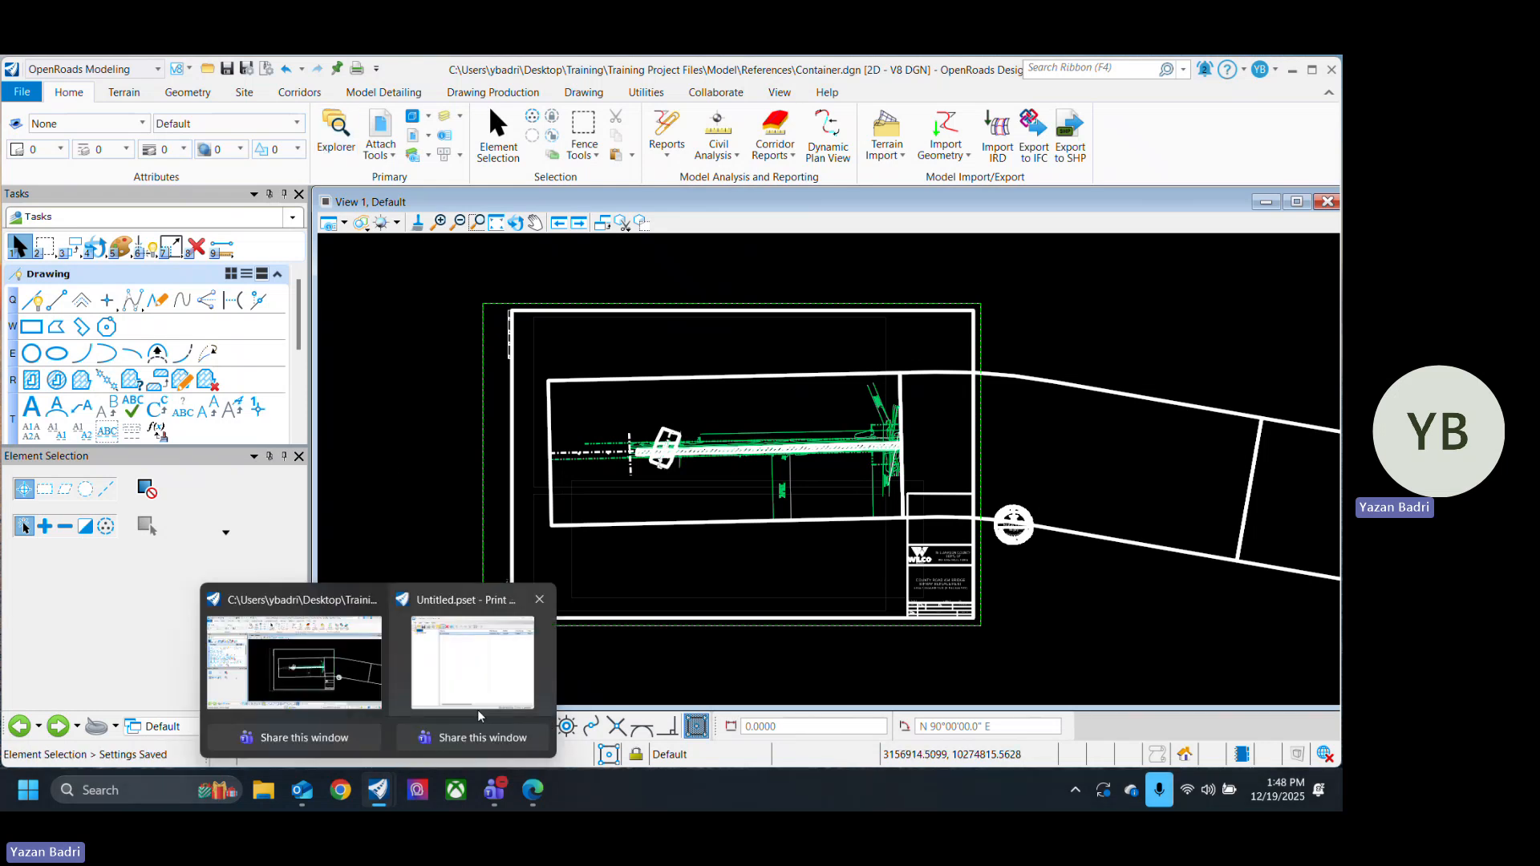
click(479, 716)
right_click(286, 223)
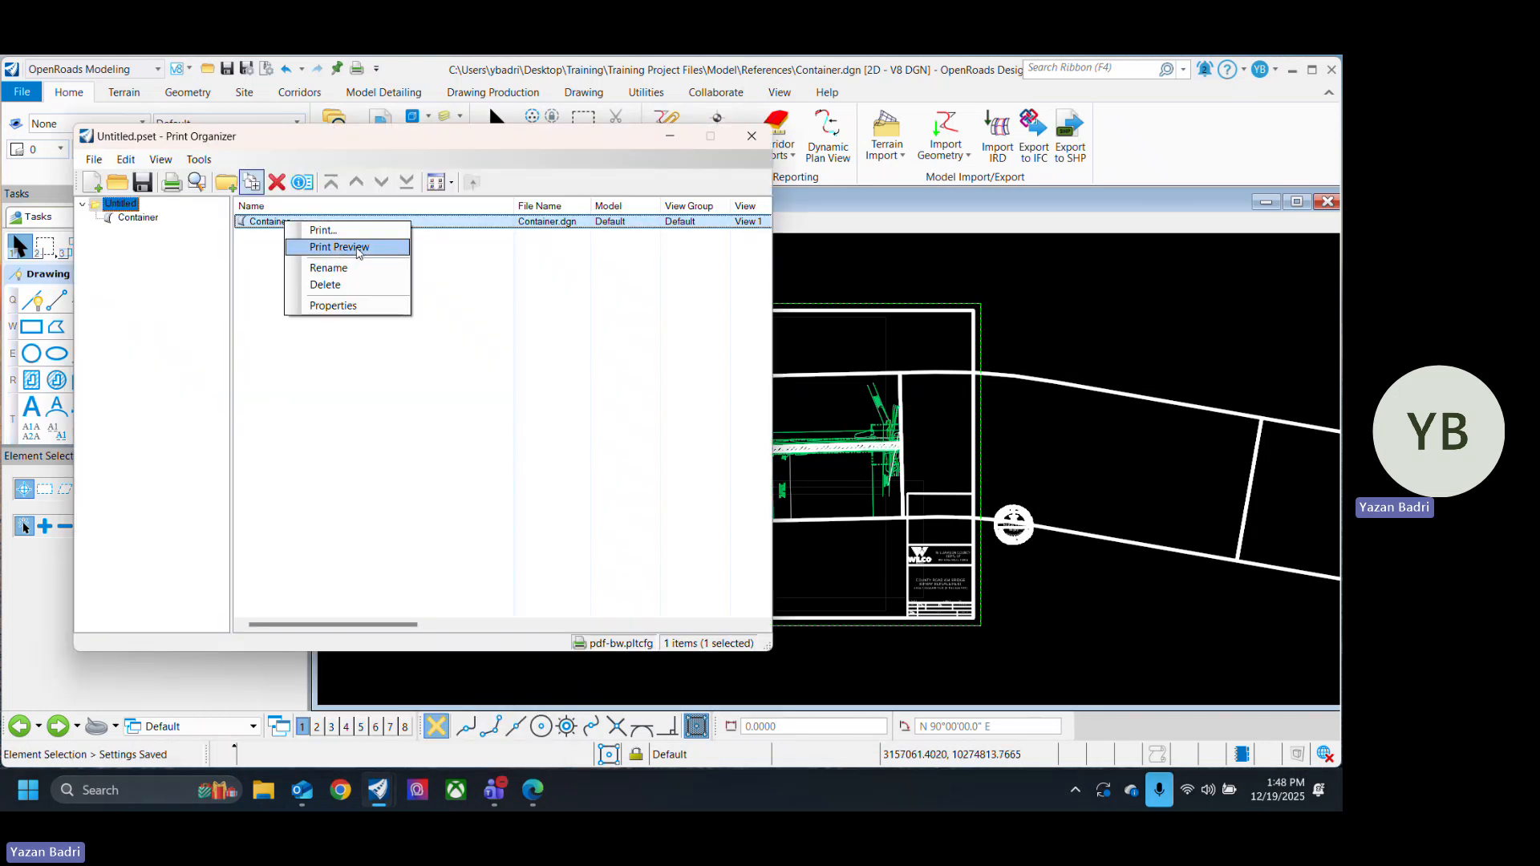
click(358, 285)
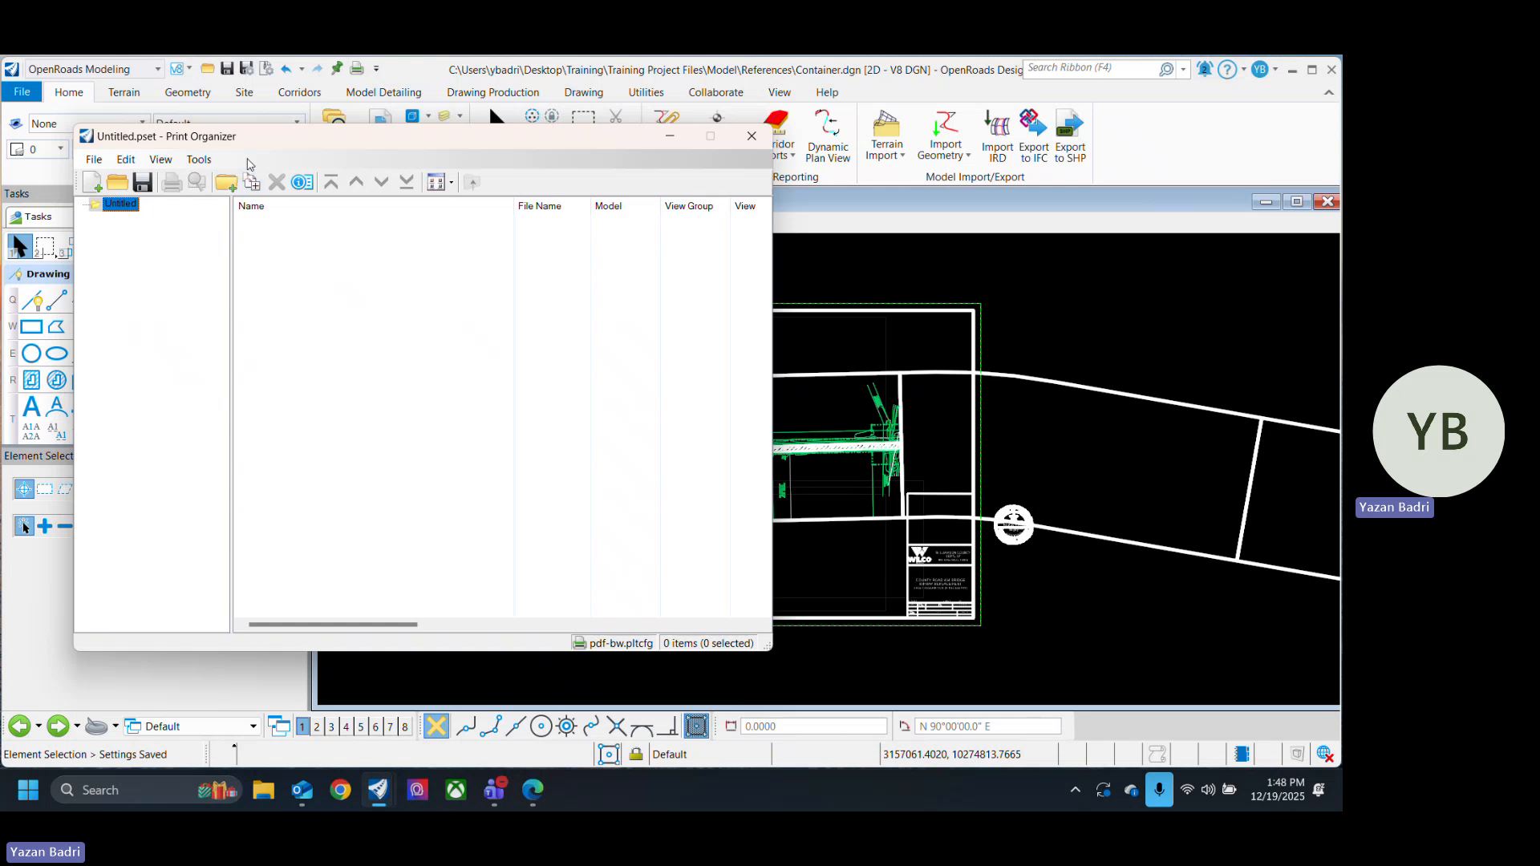
Step: Start creating new print definitions with the Container file from the References folder as input
click(251, 182)
click(594, 285)
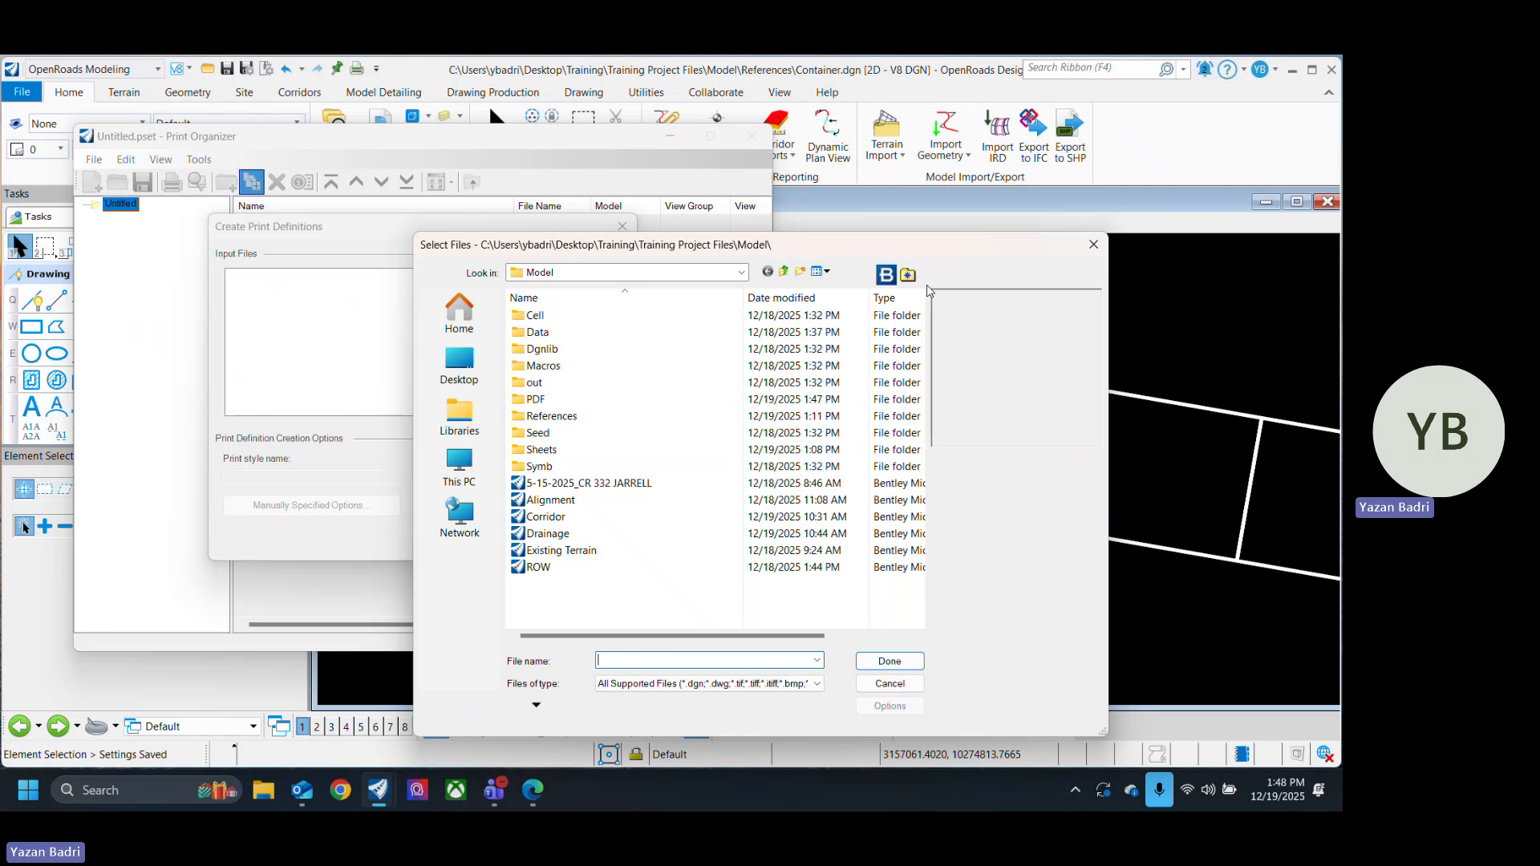
double_click(588, 421)
click(562, 332)
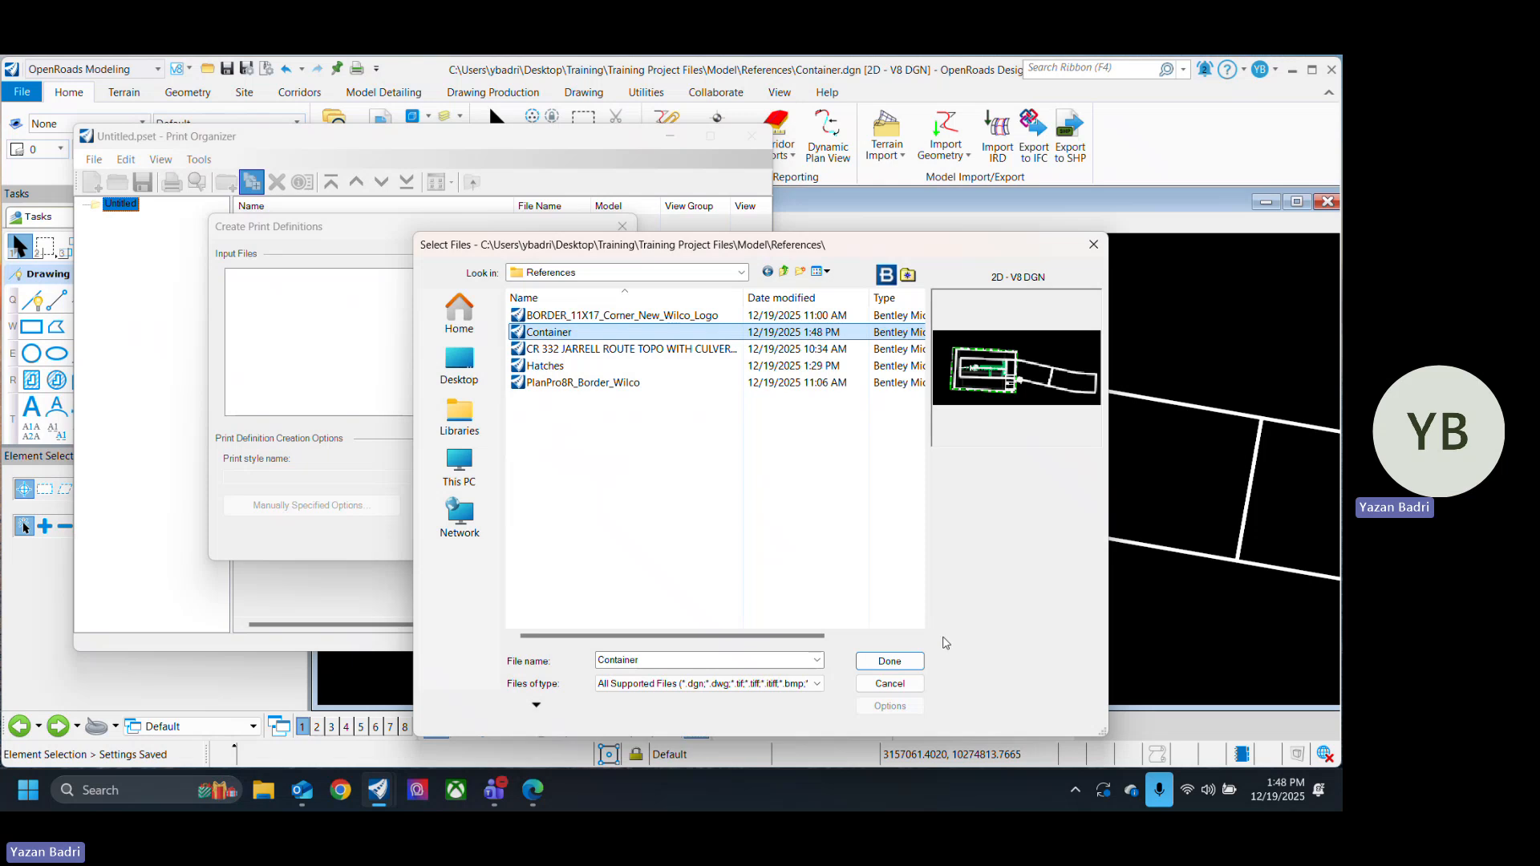
click(890, 661)
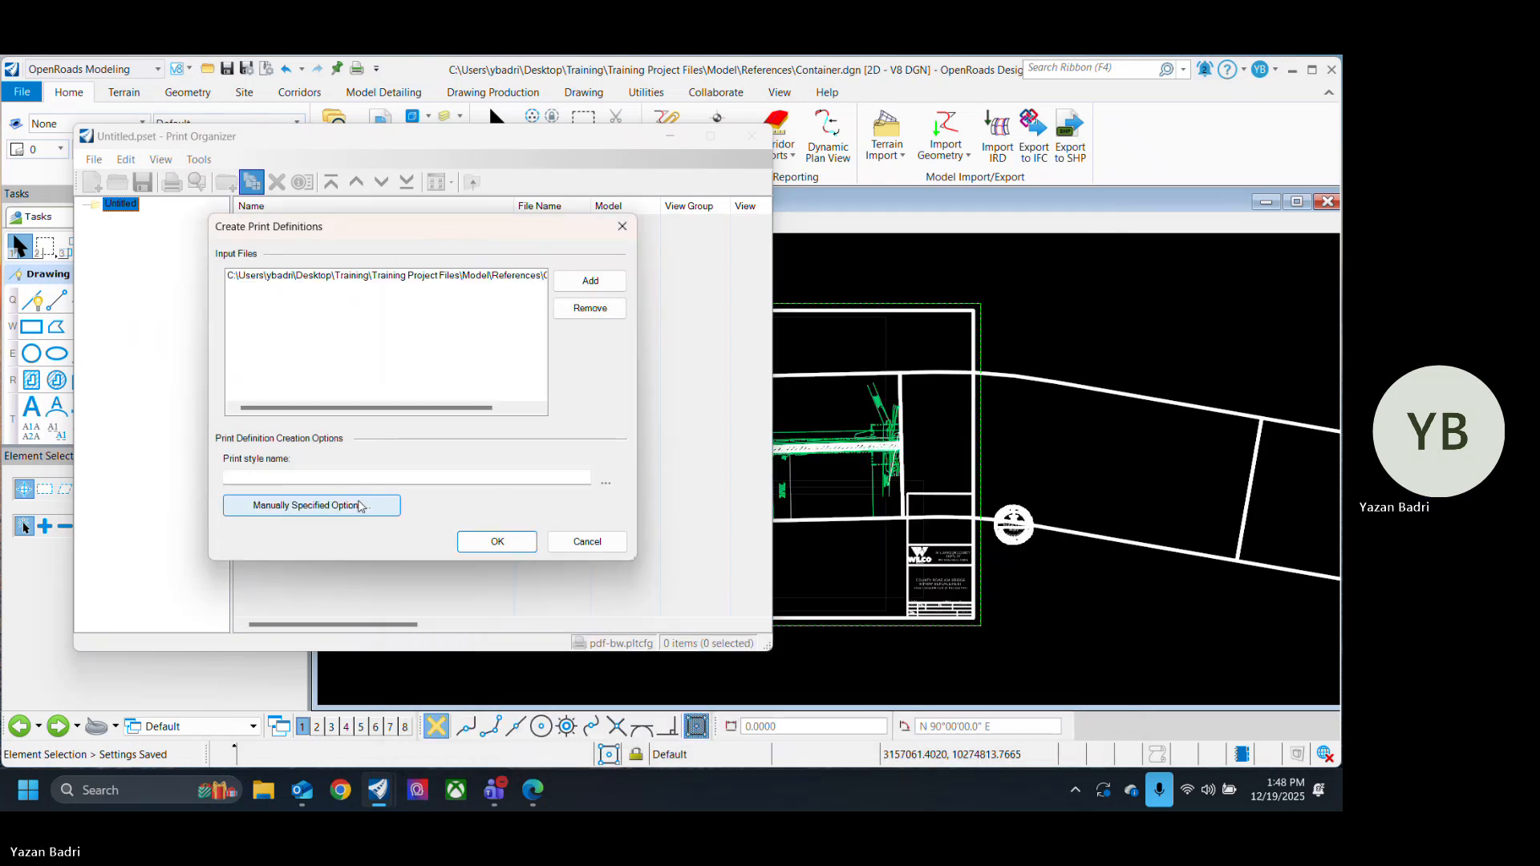
Step: Try defining the print definition's fence from a shape on the D_BATCH_PLOT level in the manually specified options
click(359, 507)
click(276, 408)
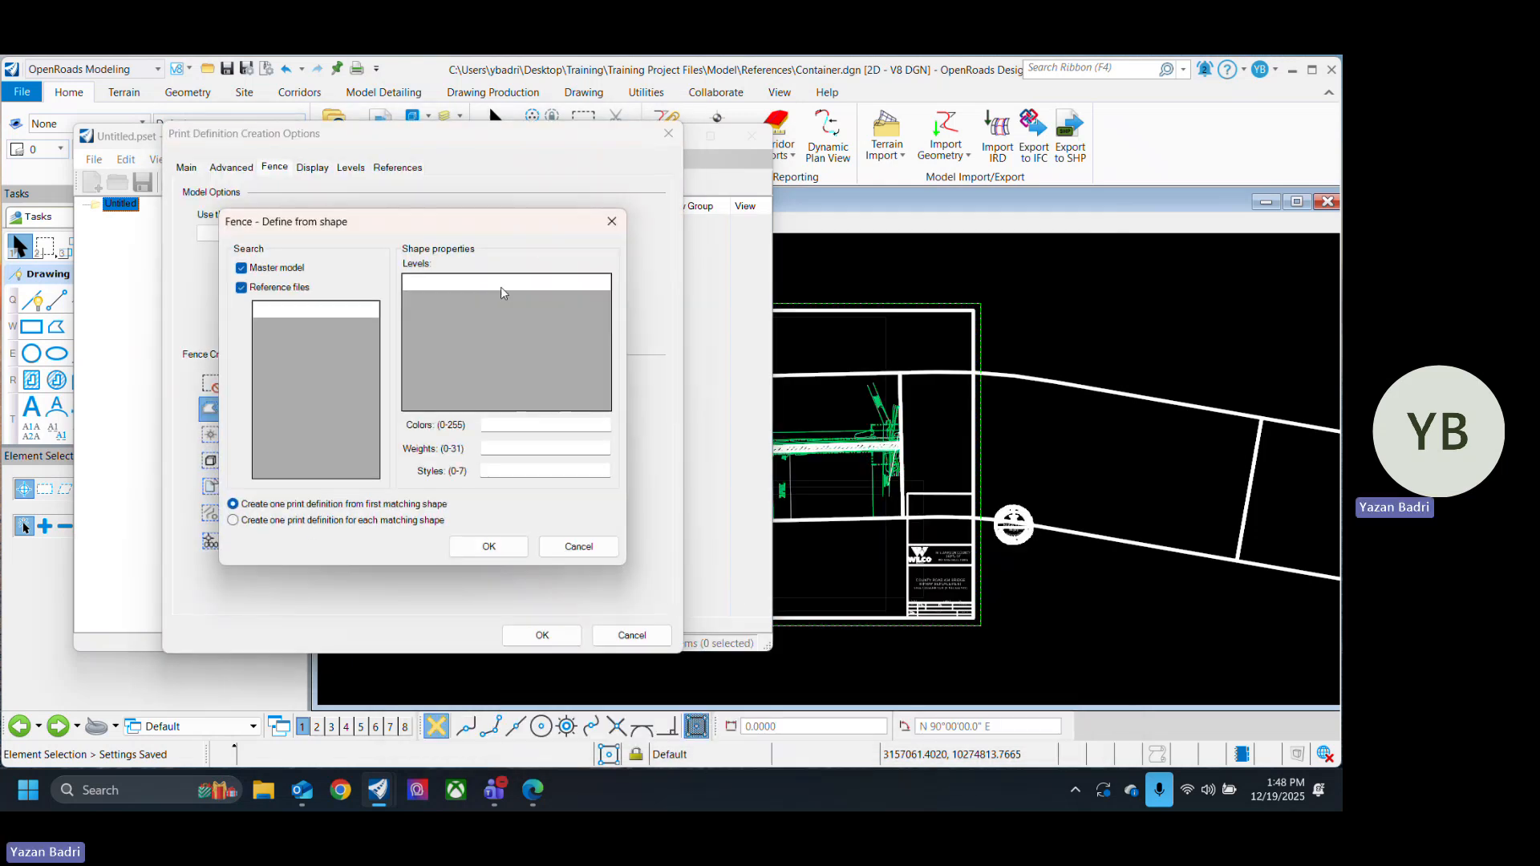
click(500, 287)
text(D_)
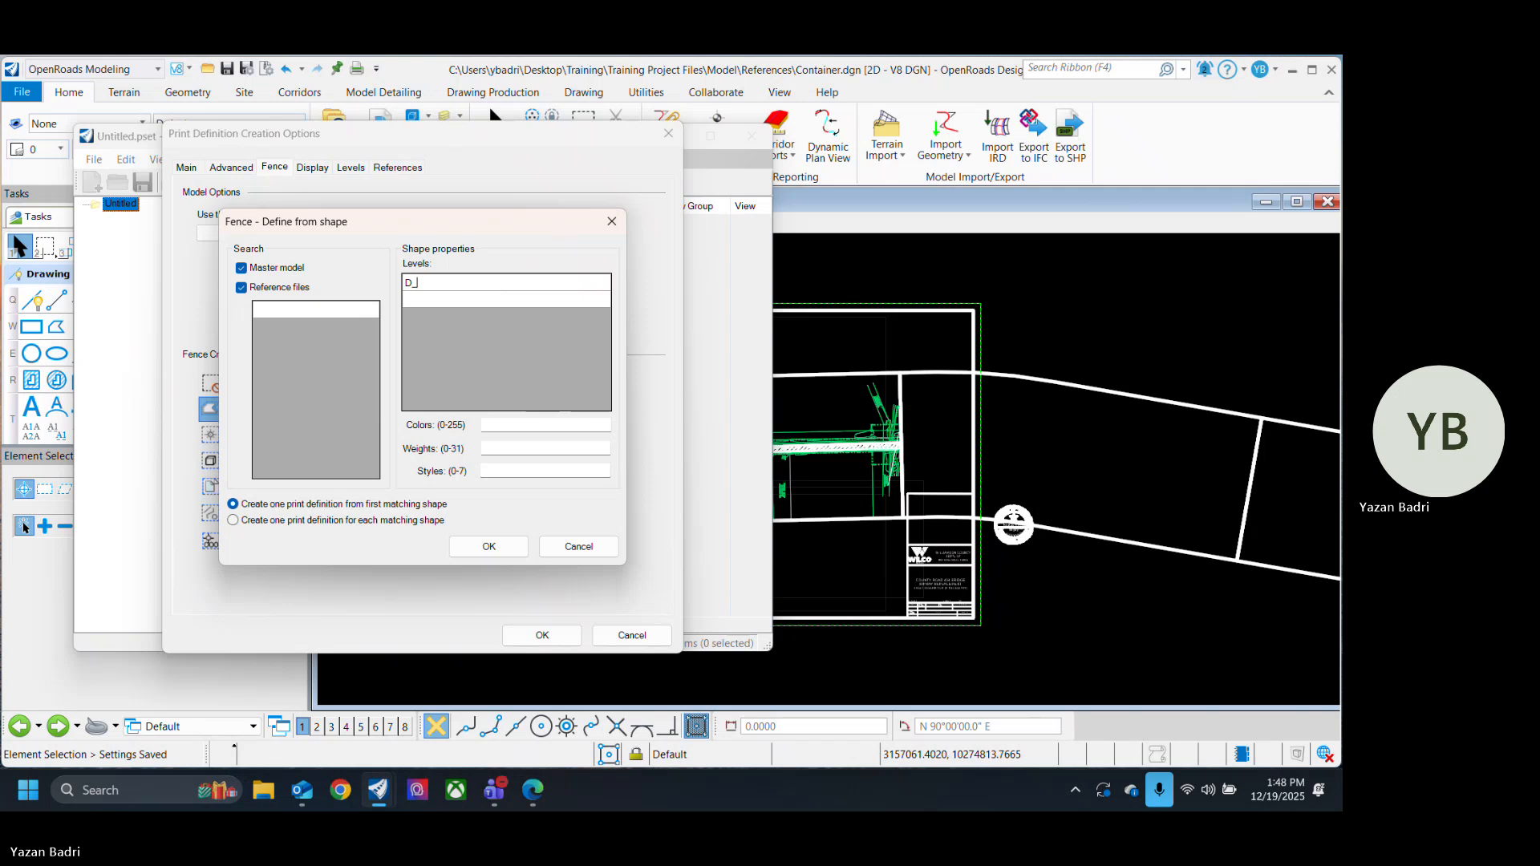
text(BATCH_PLOT)
click(489, 546)
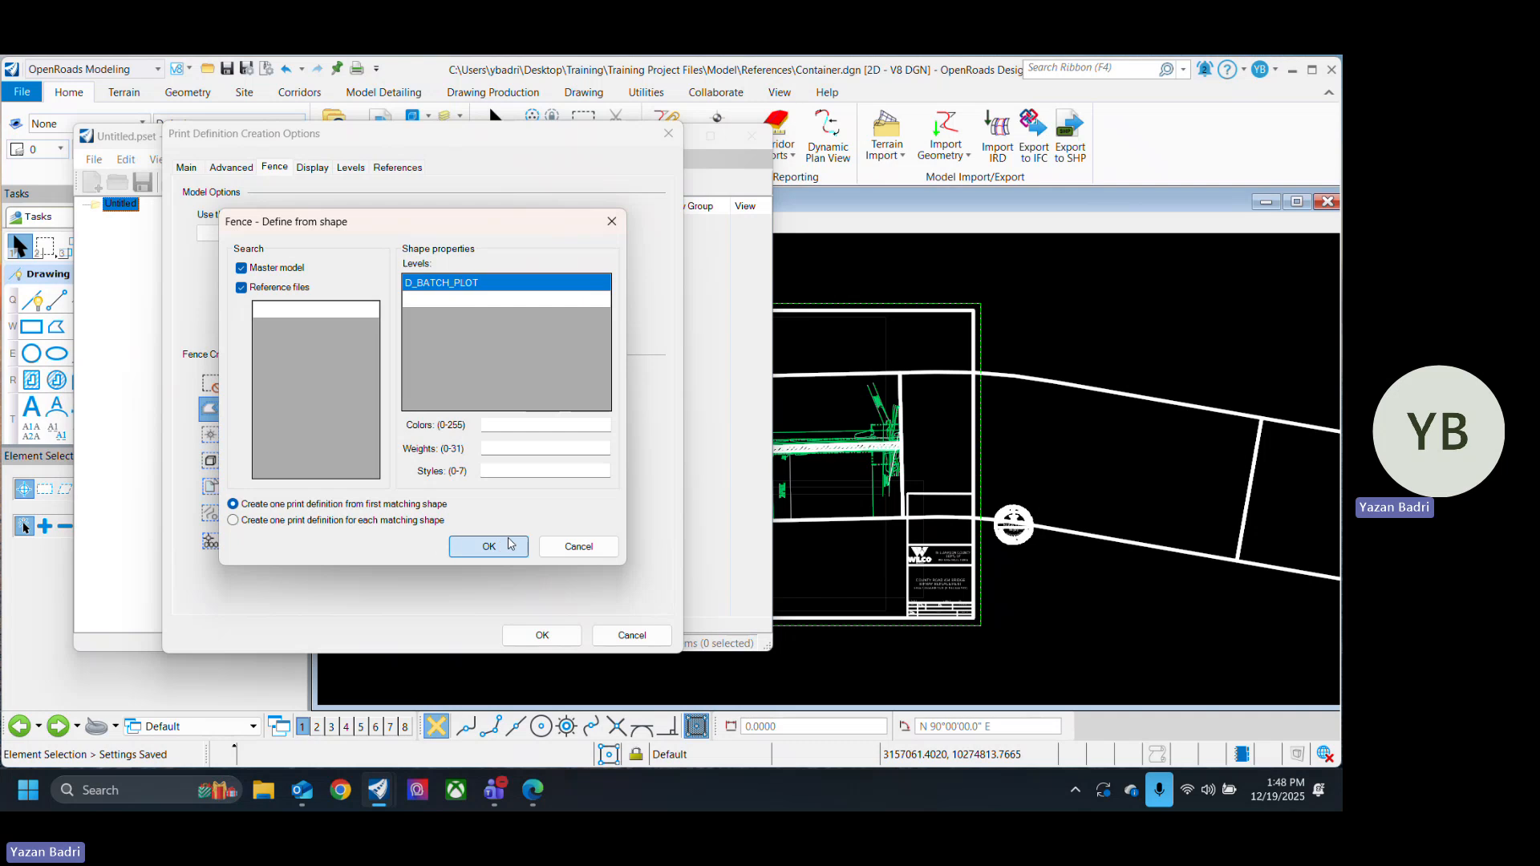
Step: Try to create the print definition on size B landscape paper with full sheet enabled and the size/scale set to Maximize
click(562, 205)
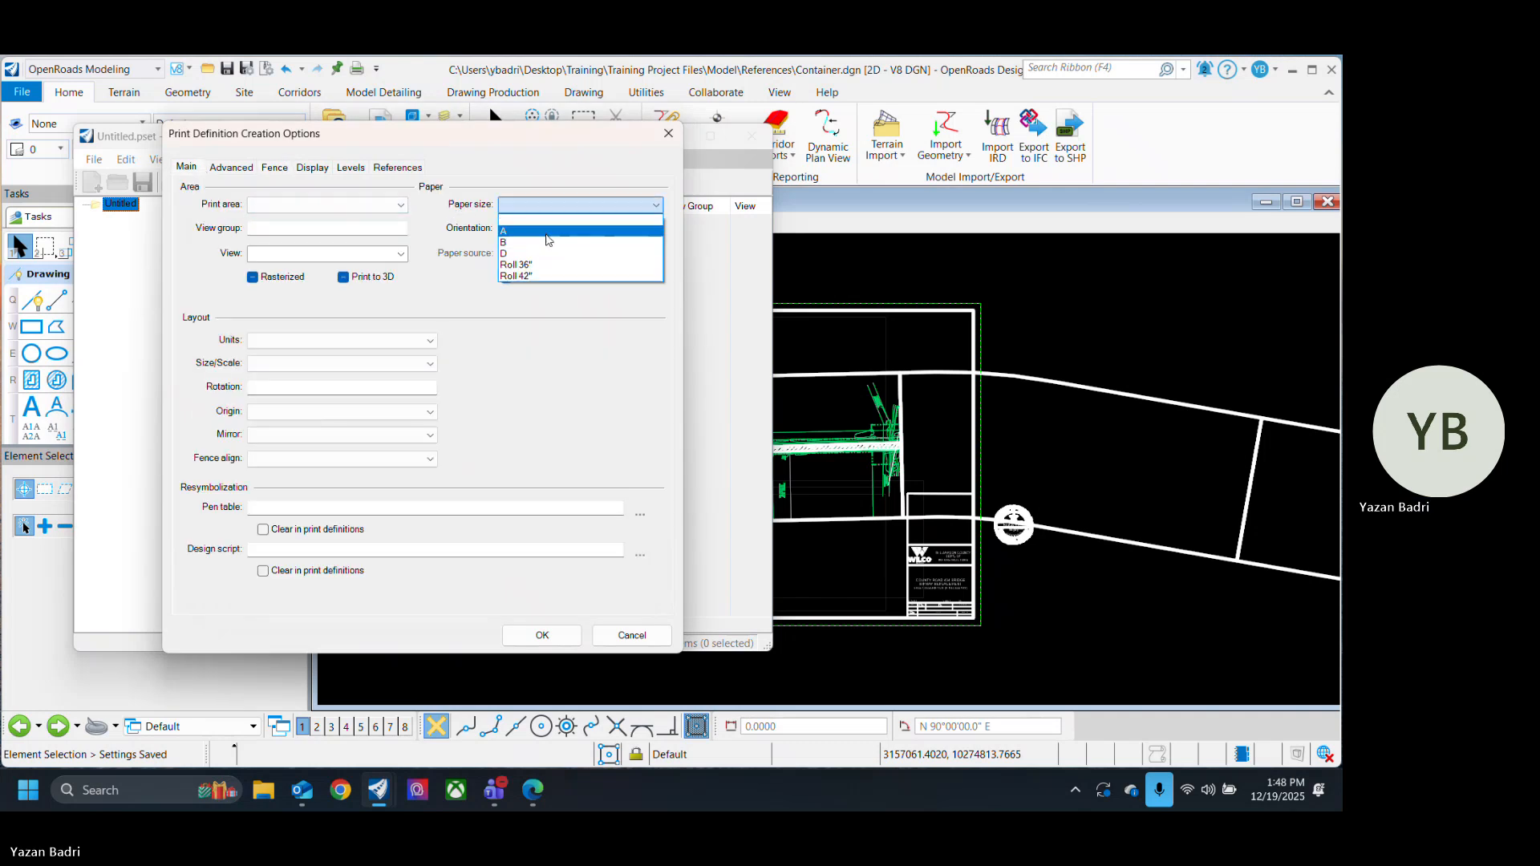
click(551, 243)
click(551, 229)
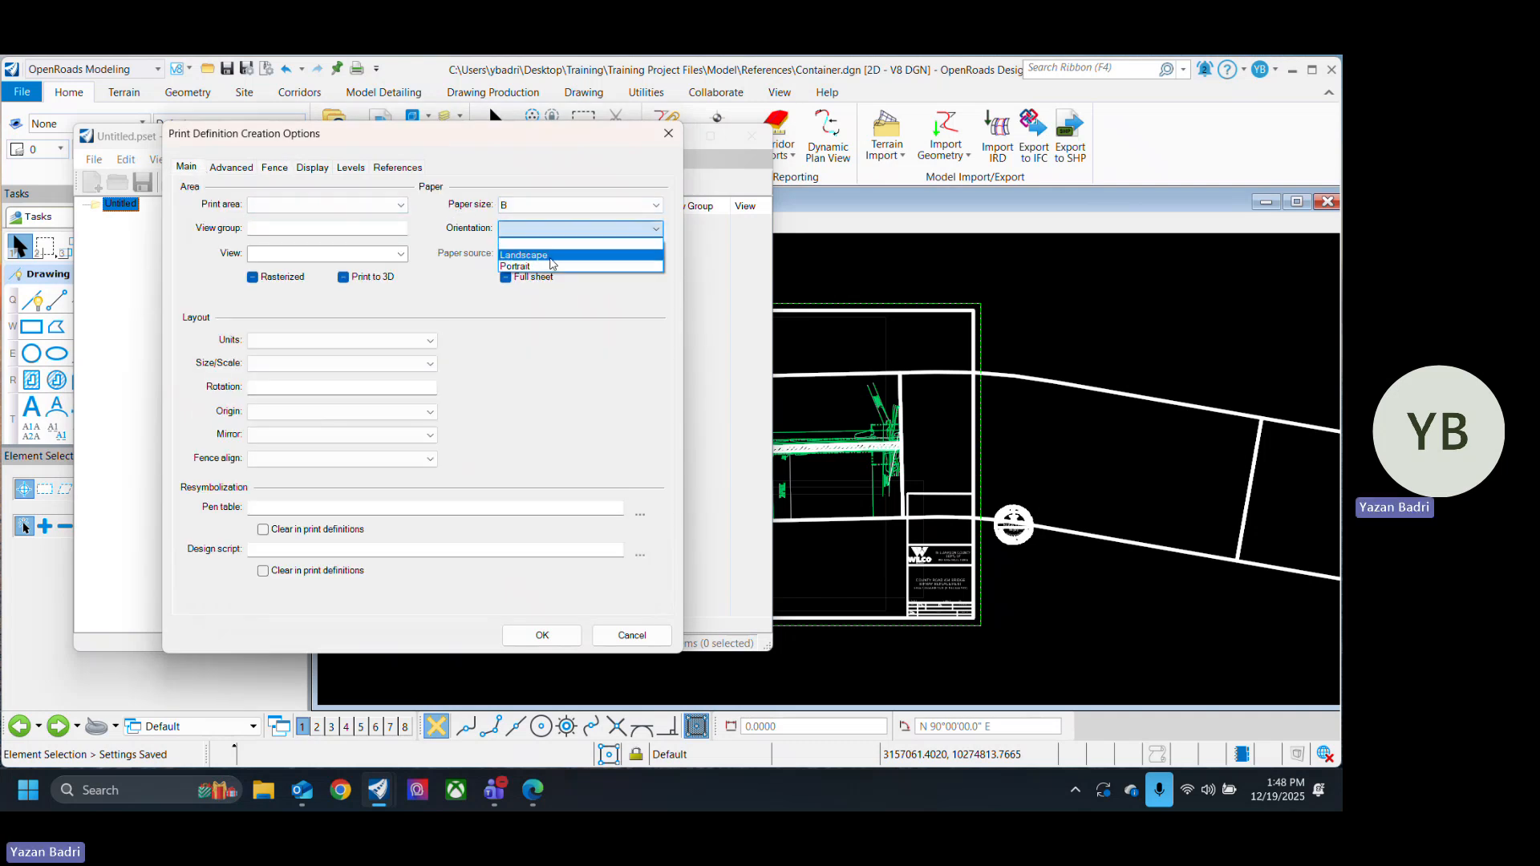
click(523, 271)
click(526, 278)
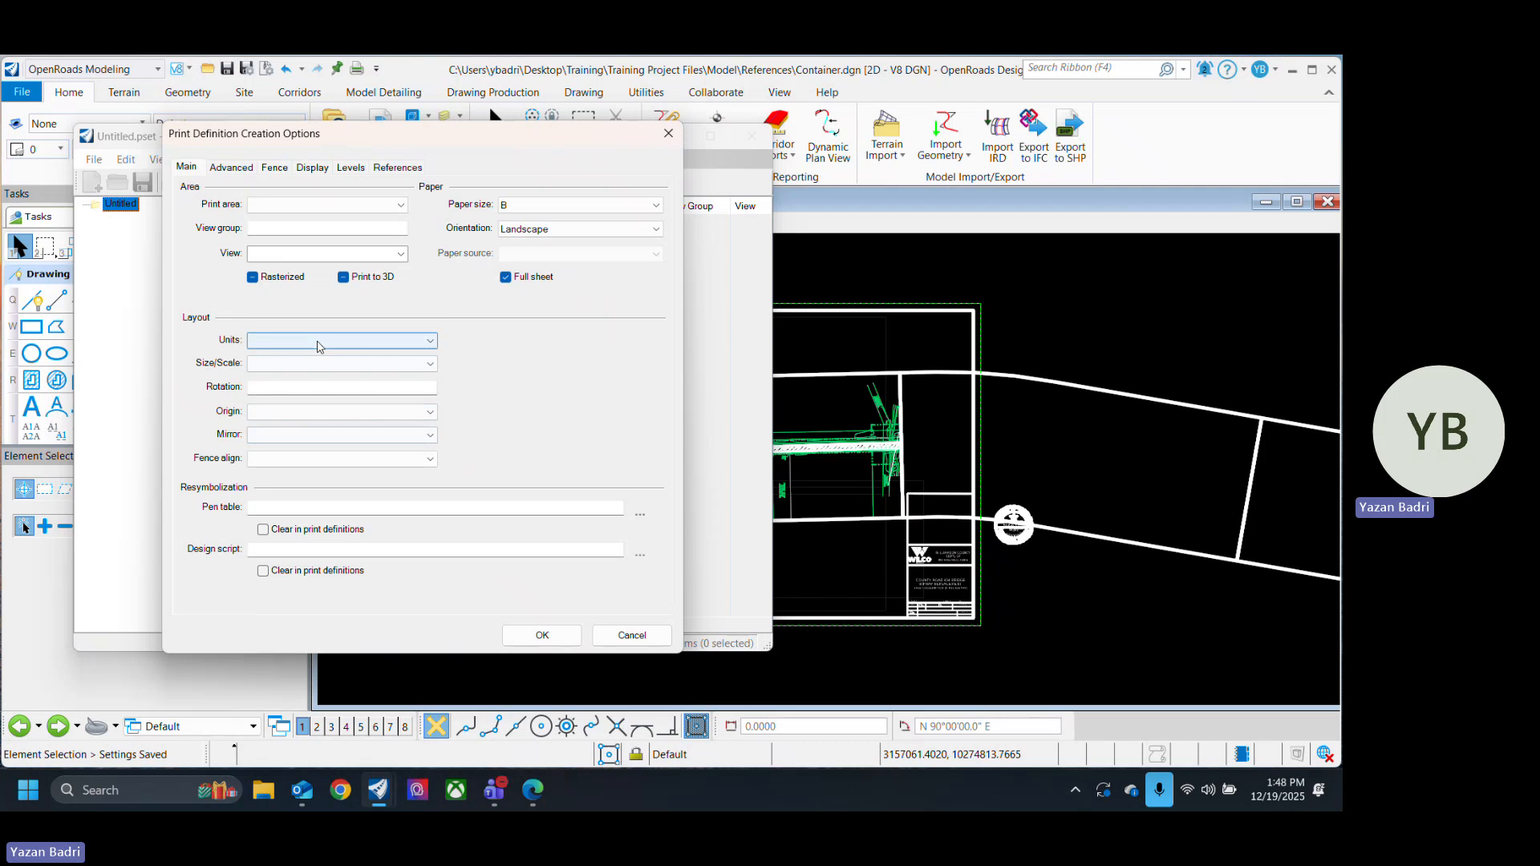
click(317, 366)
click(337, 377)
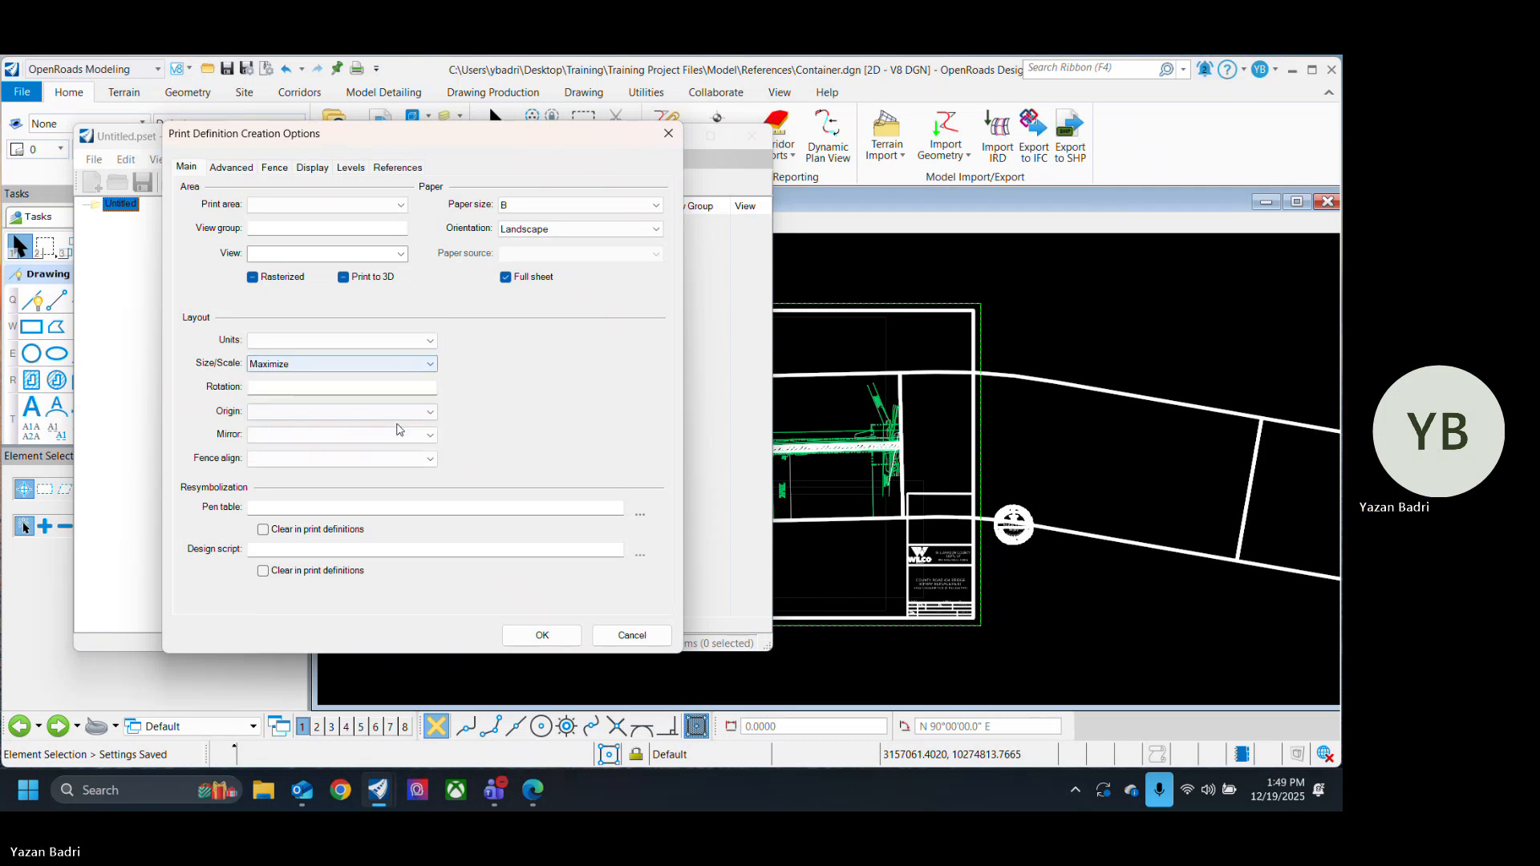
click(571, 637)
click(498, 542)
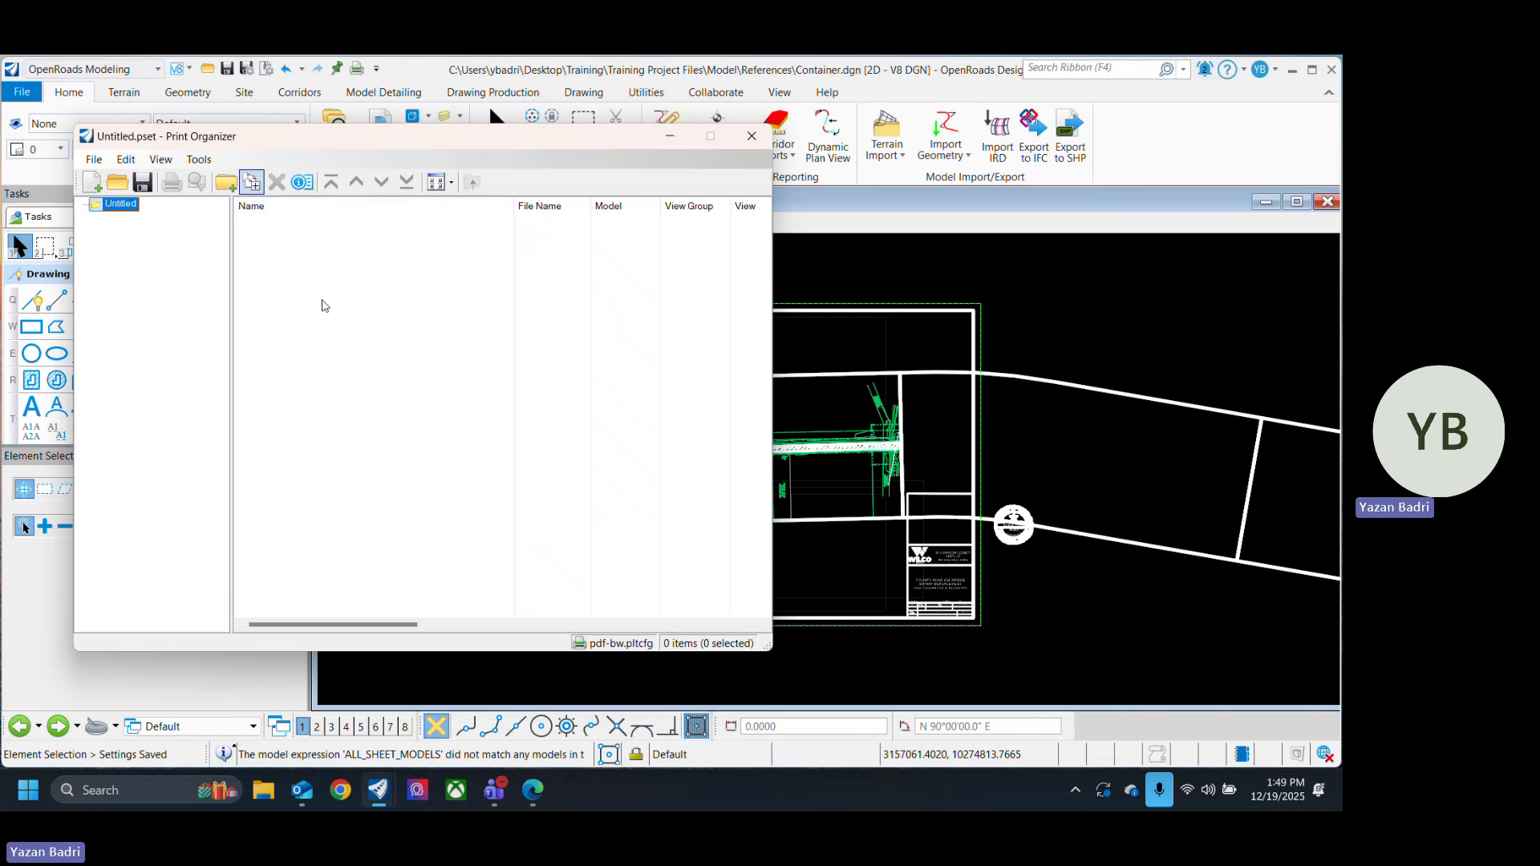
Step: Start a new set of print definitions again with the Container file from the References folder as input
click(251, 182)
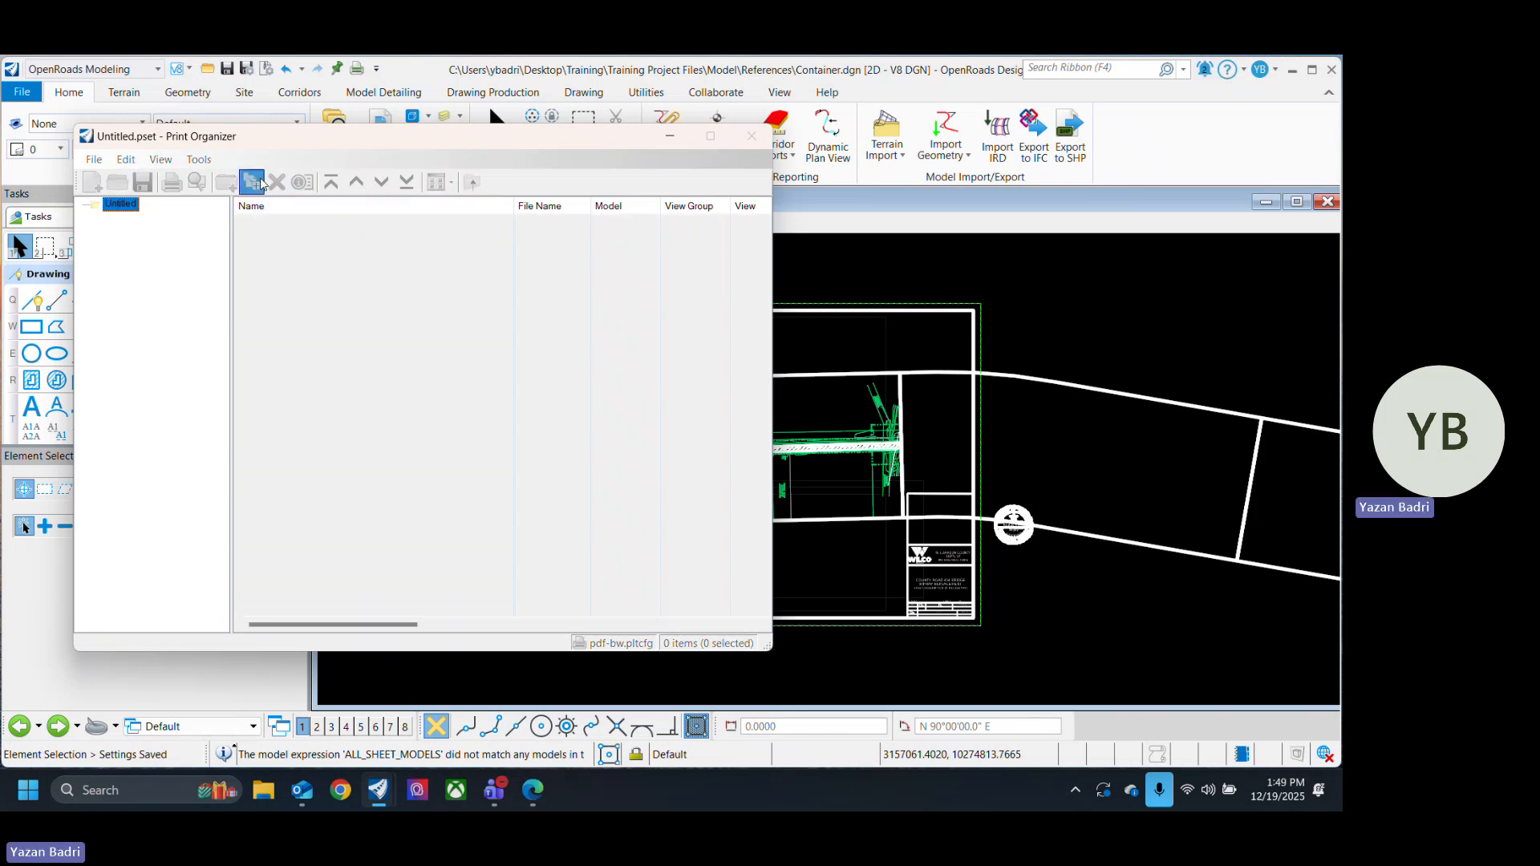
click(579, 282)
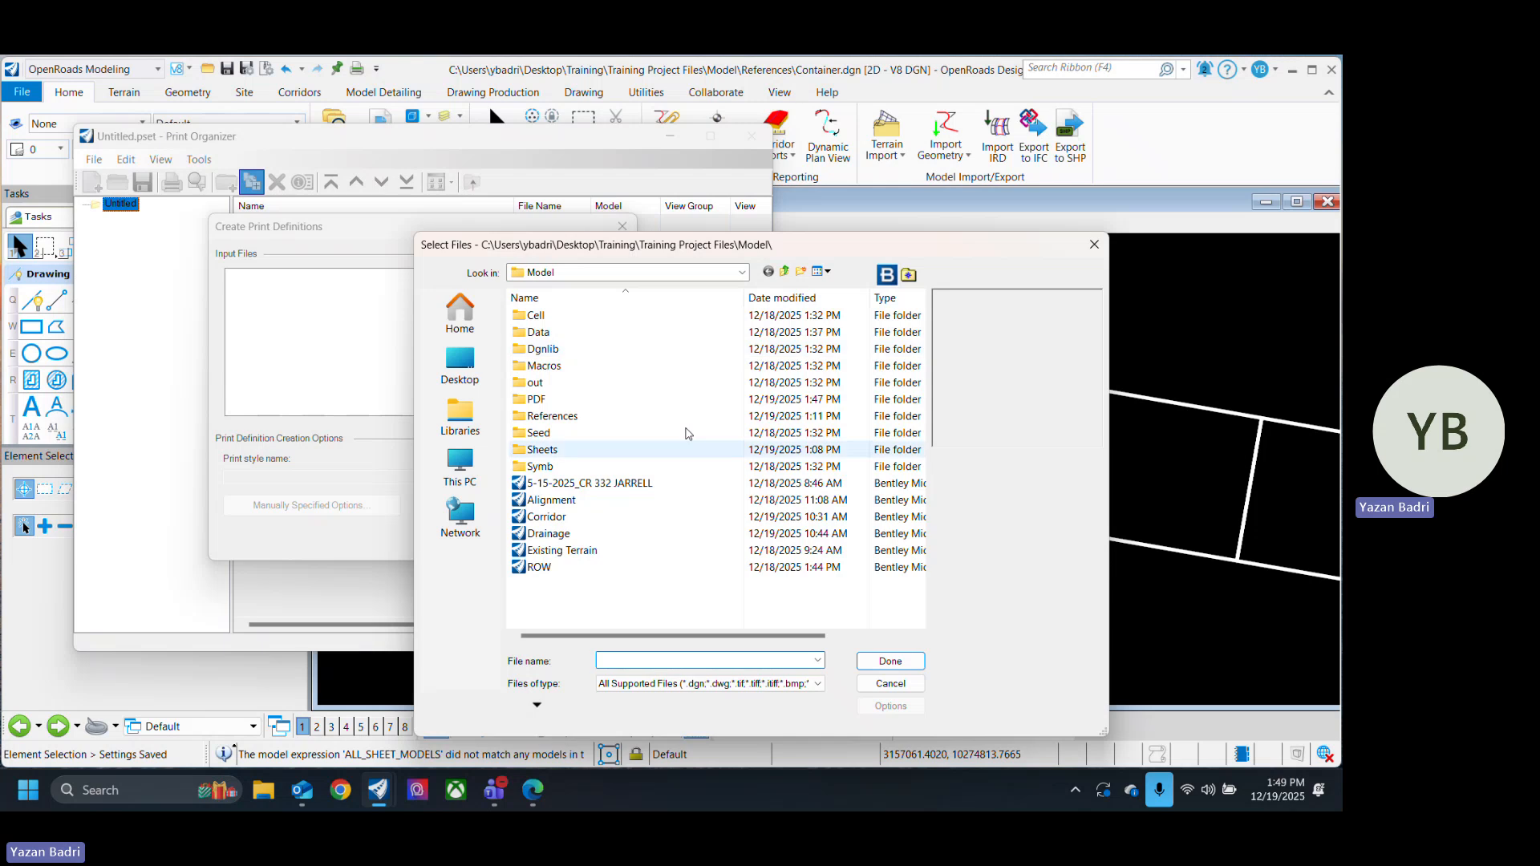
double_click(598, 423)
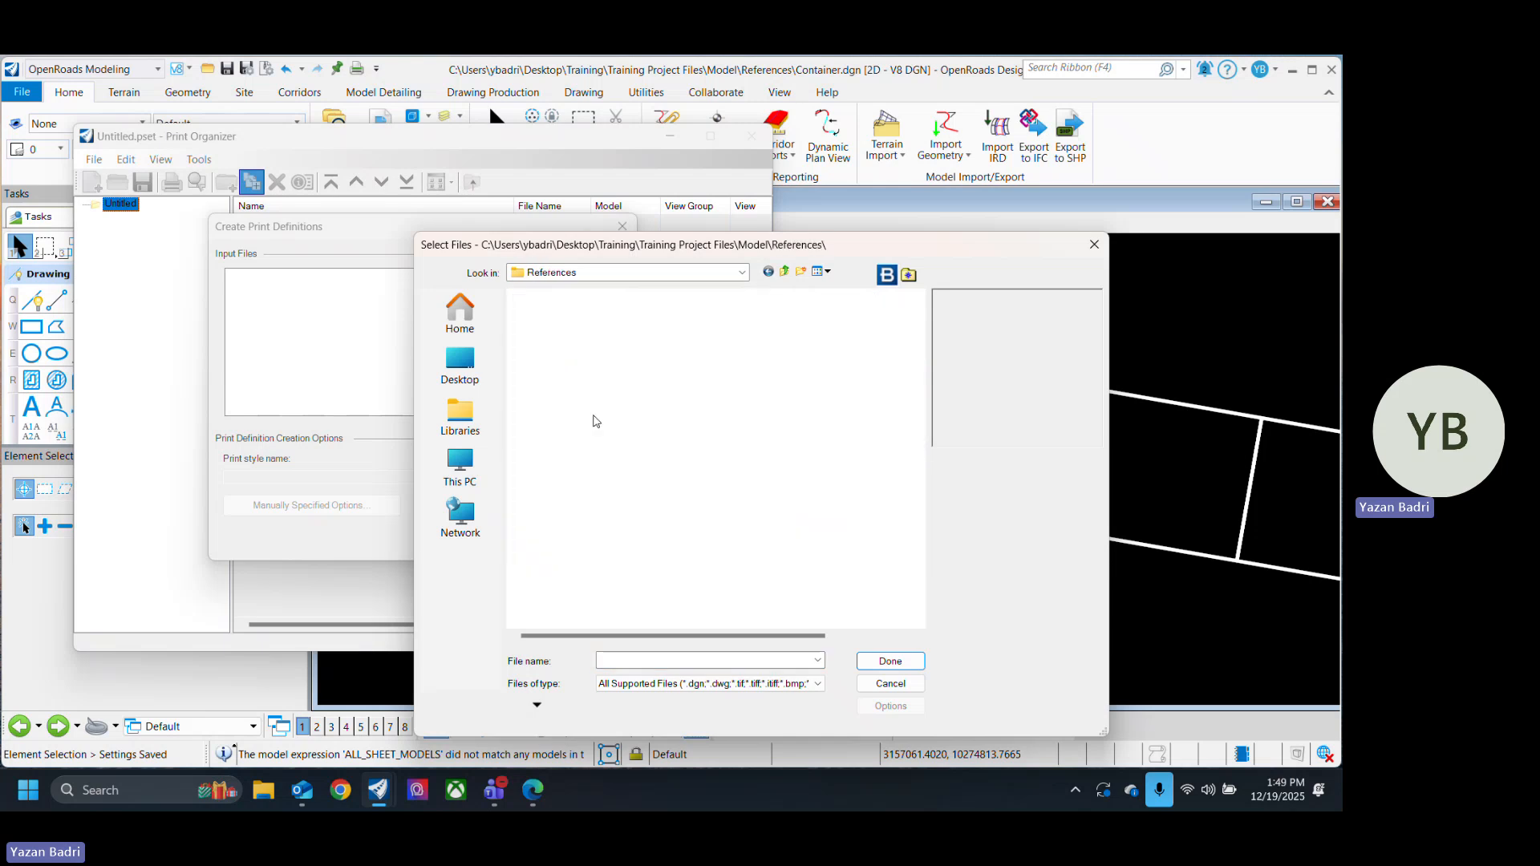
click(891, 661)
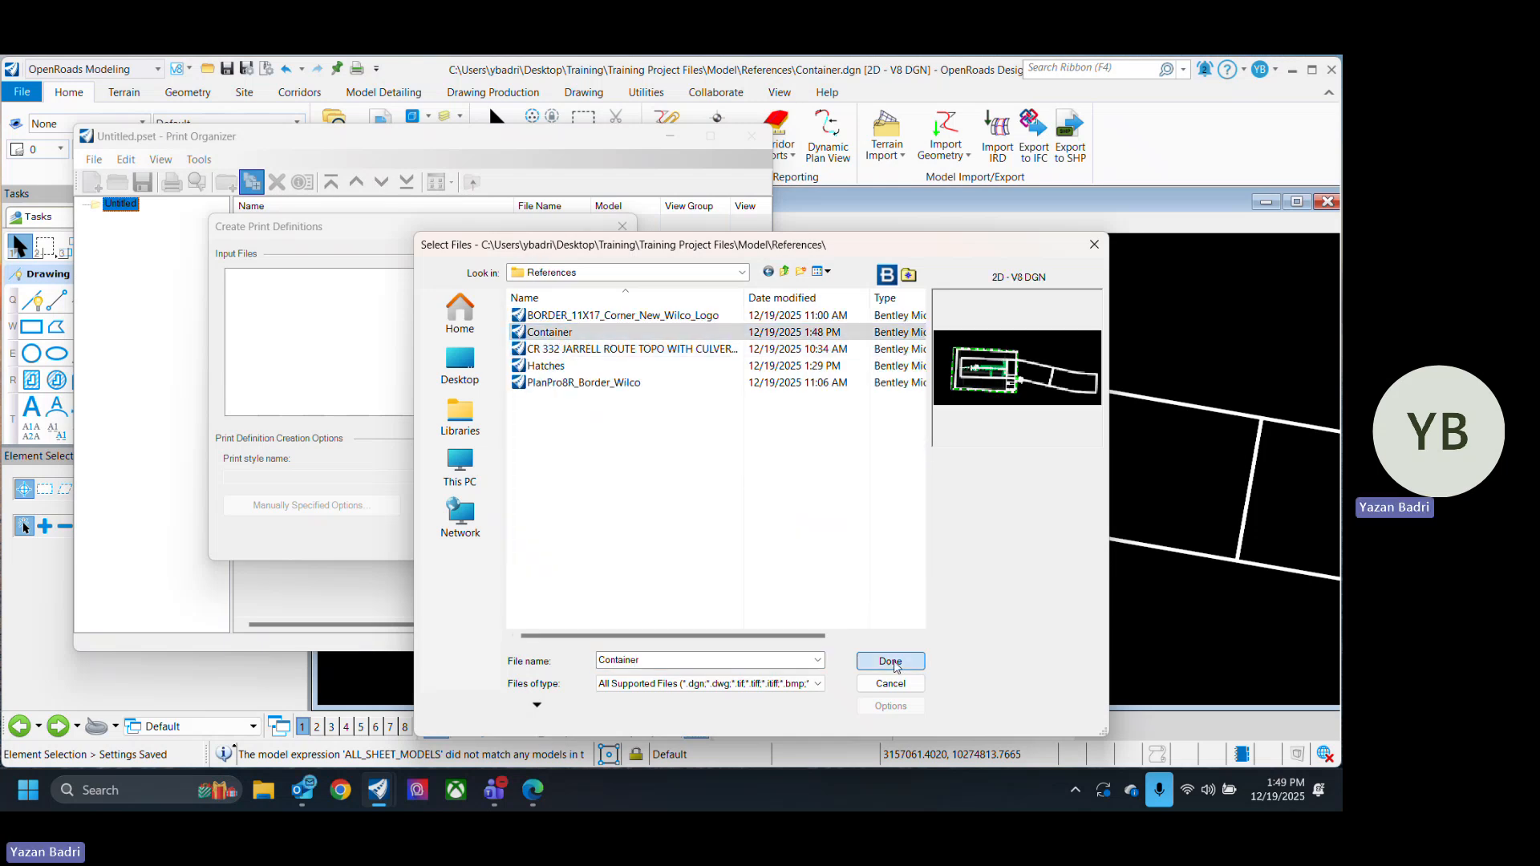
Step: Define the fence from a shape on the D_BATCH_PLOT level and use all models to create print definitions
click(375, 504)
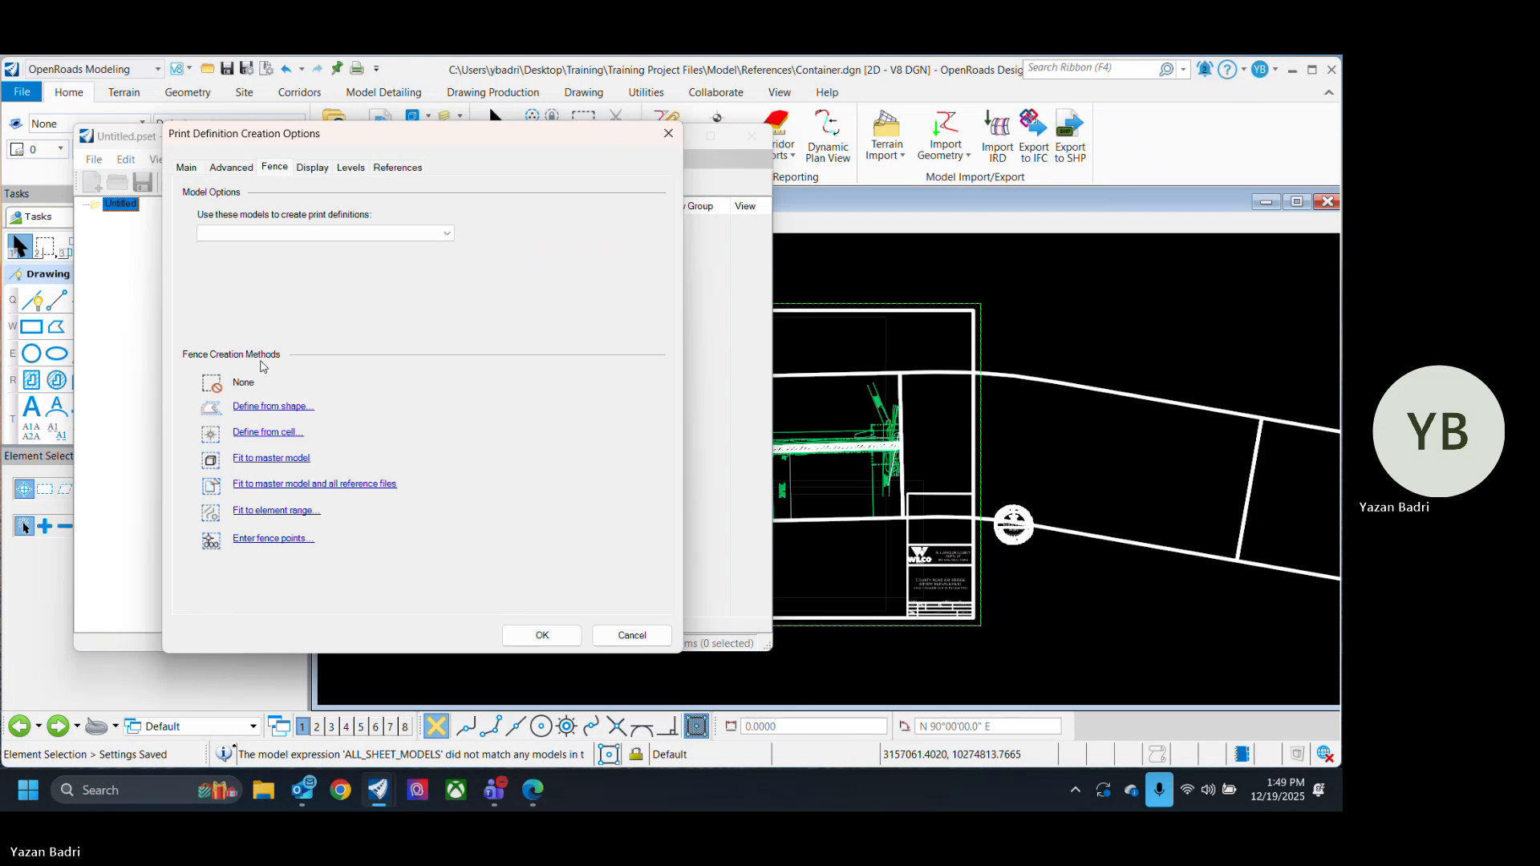
click(574, 283)
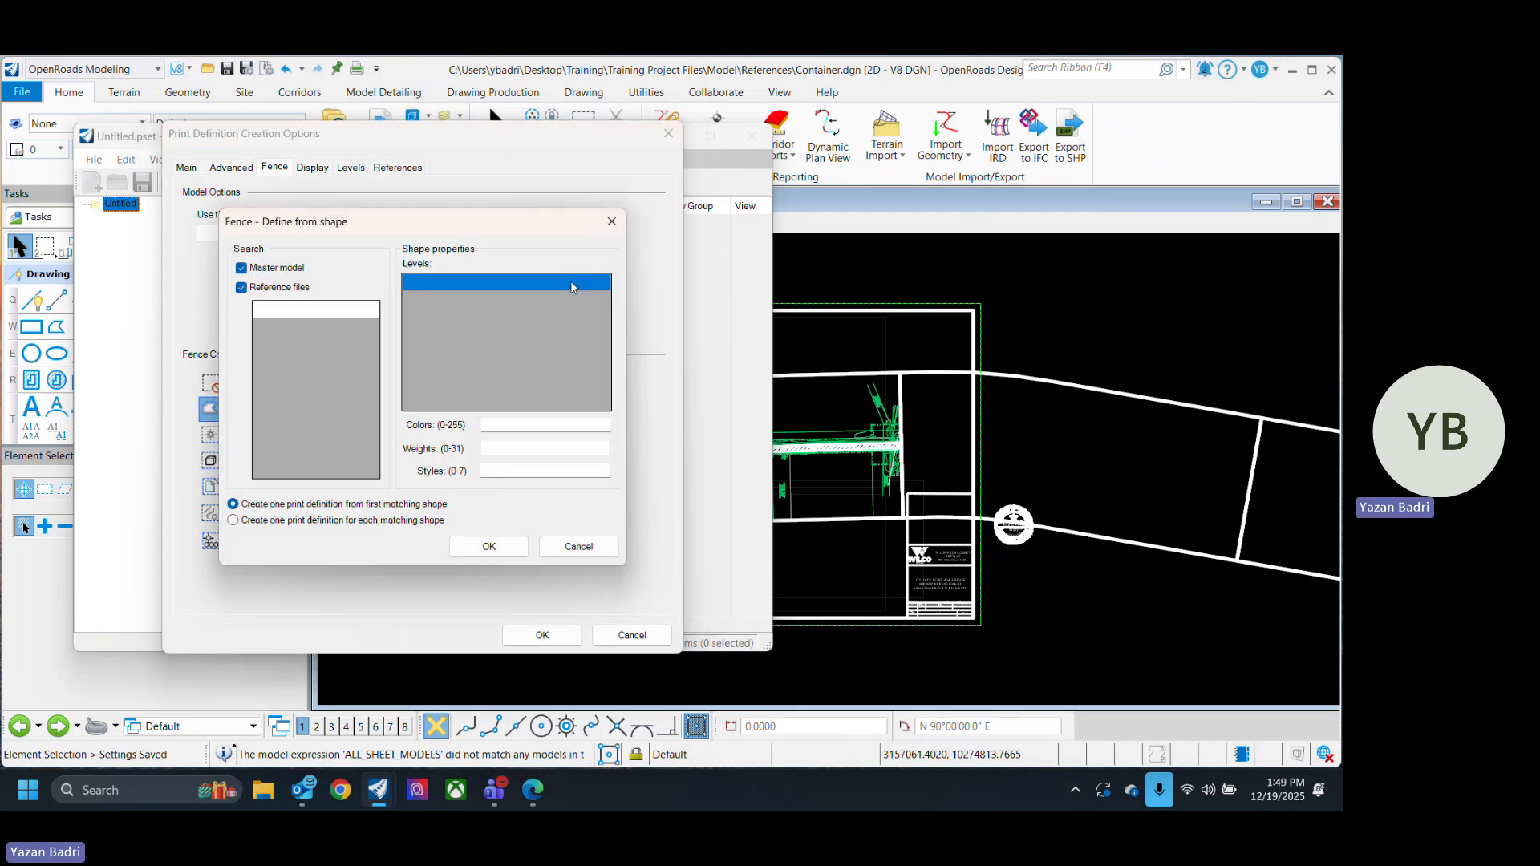
text(D)
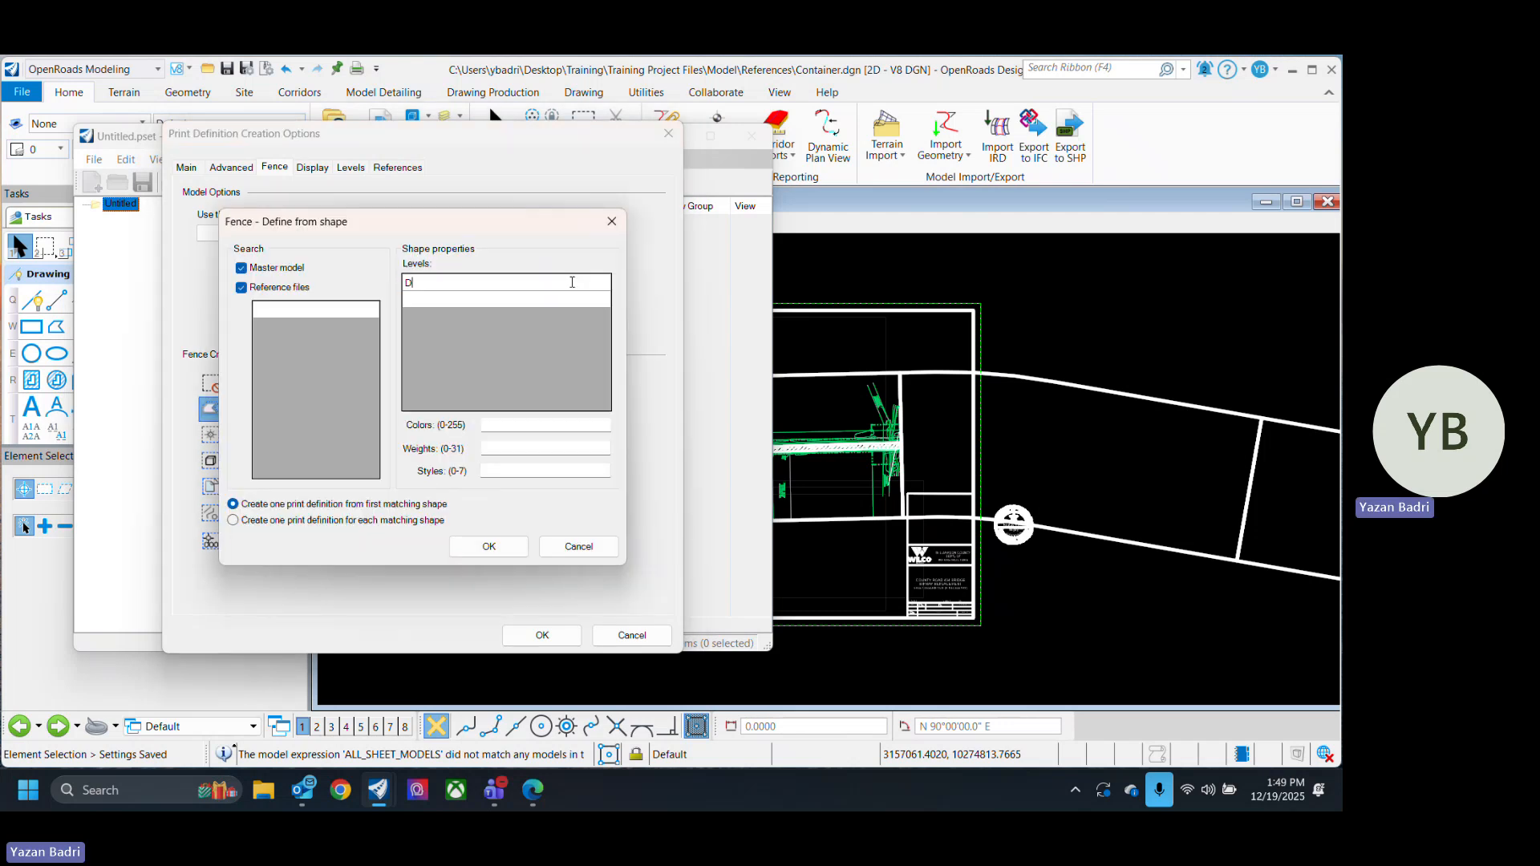
text(_BATCH)
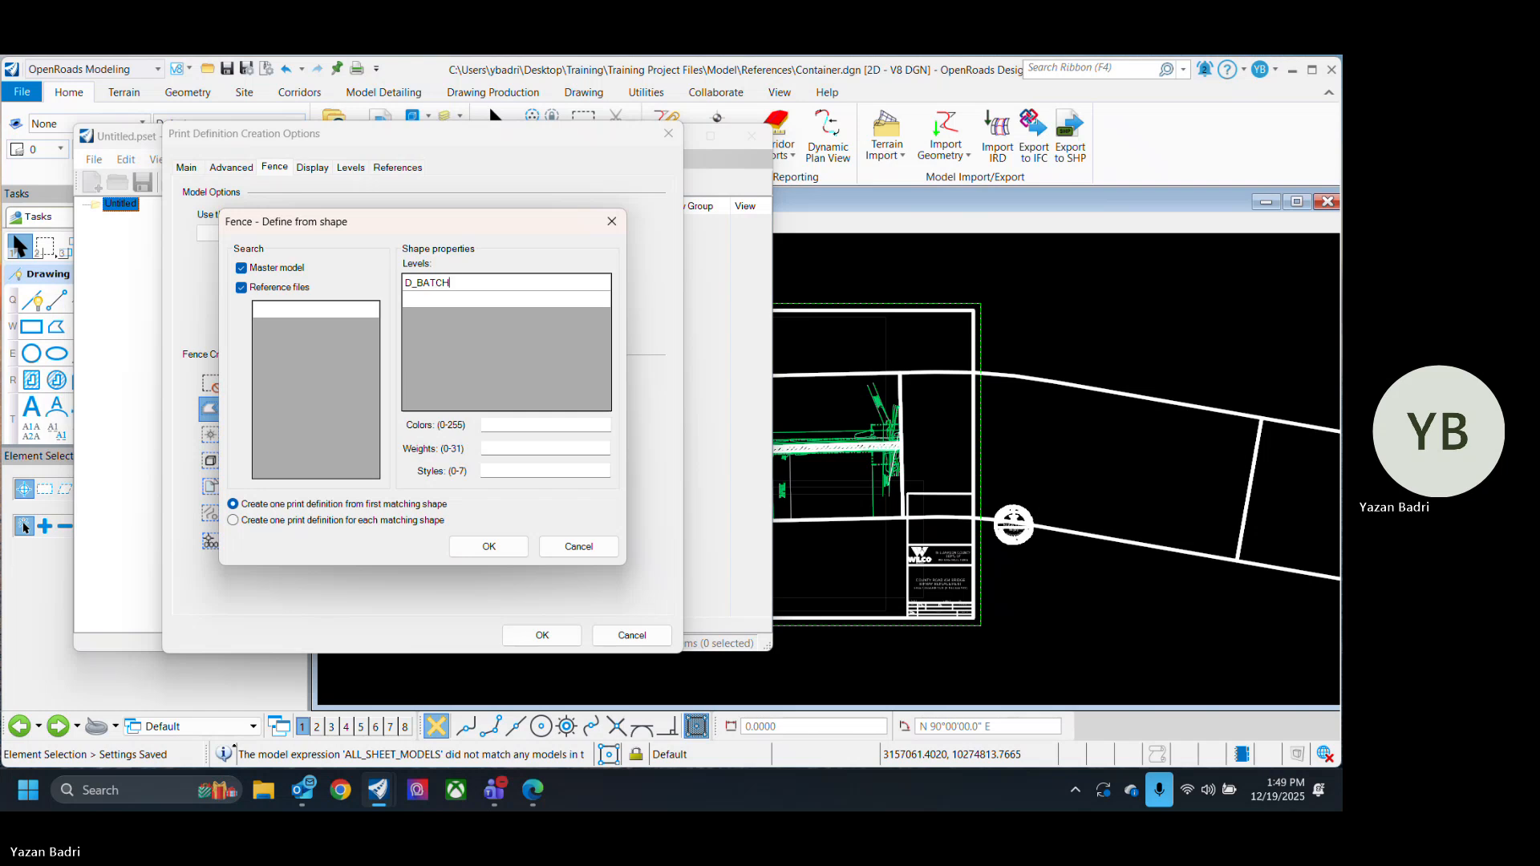
text(_PLOT)
click(488, 547)
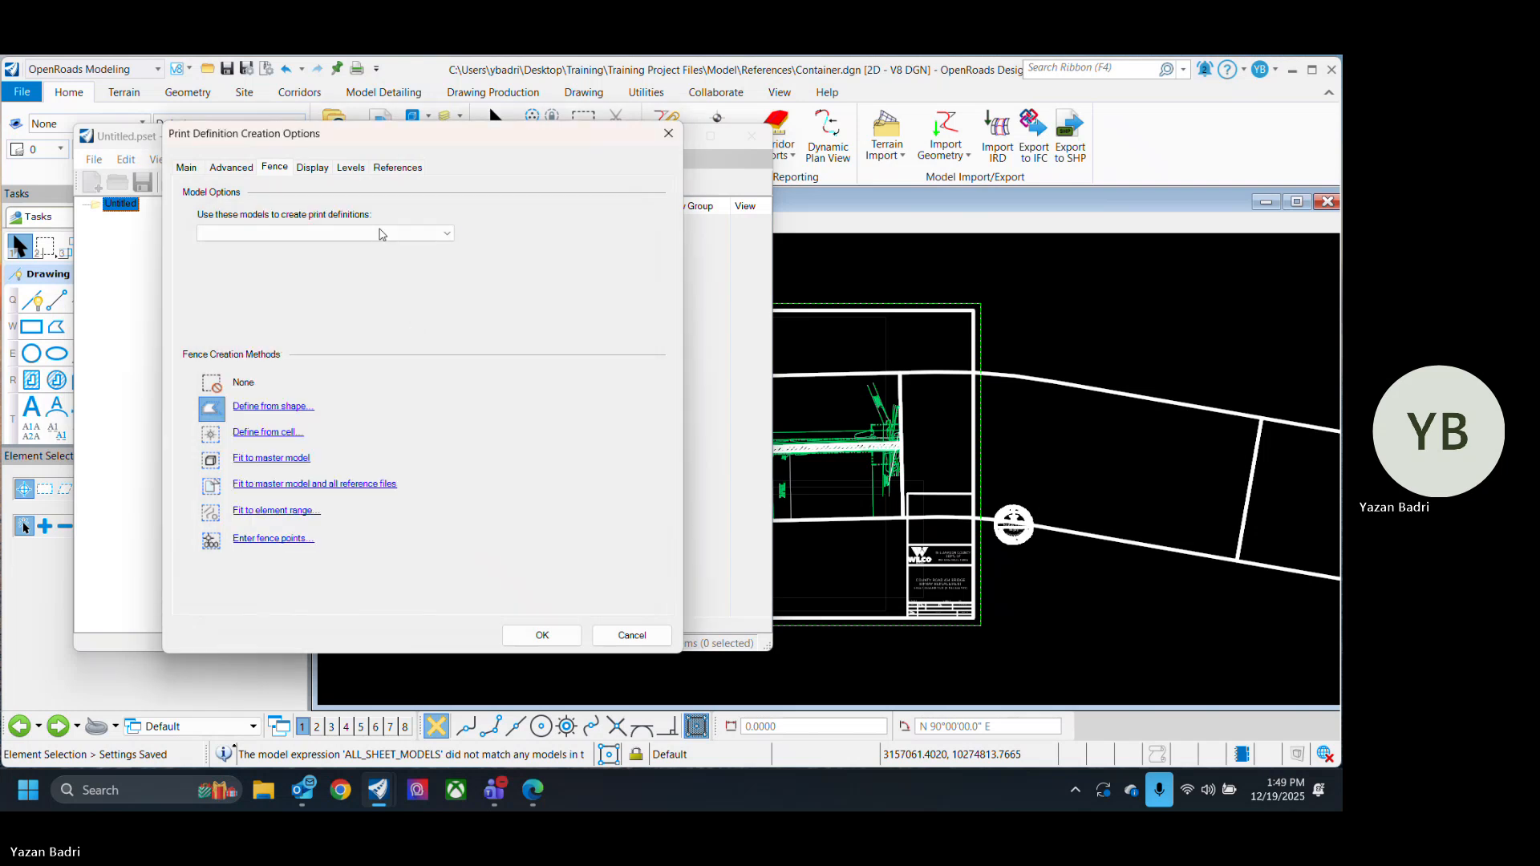
click(382, 234)
click(321, 270)
Step: Set the paper size to B with landscape orientation and choose the layout's size/scale option
click(196, 168)
click(561, 205)
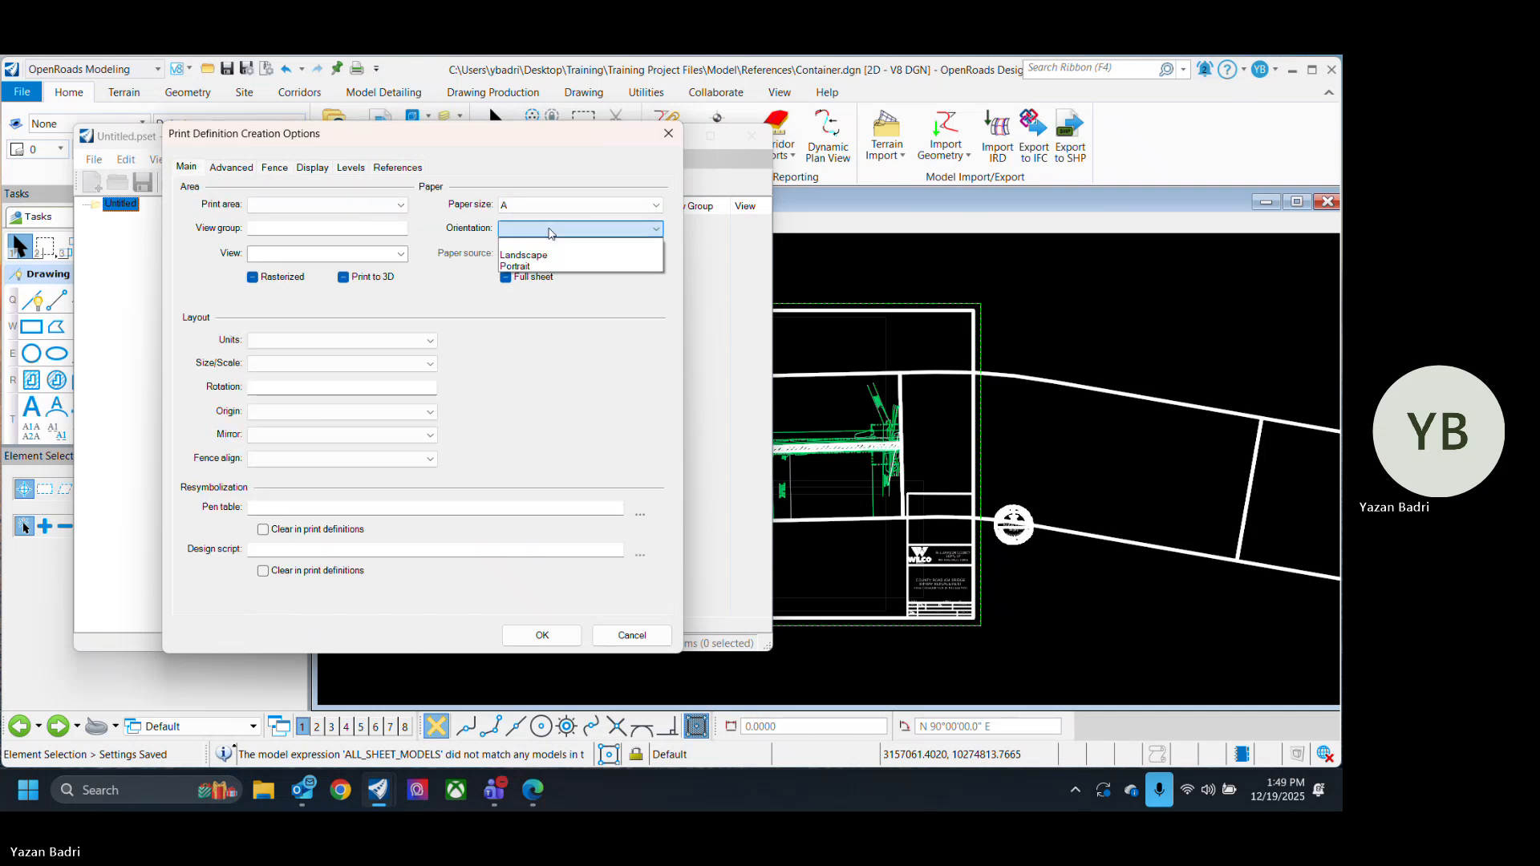
click(555, 217)
click(556, 206)
click(555, 228)
click(555, 229)
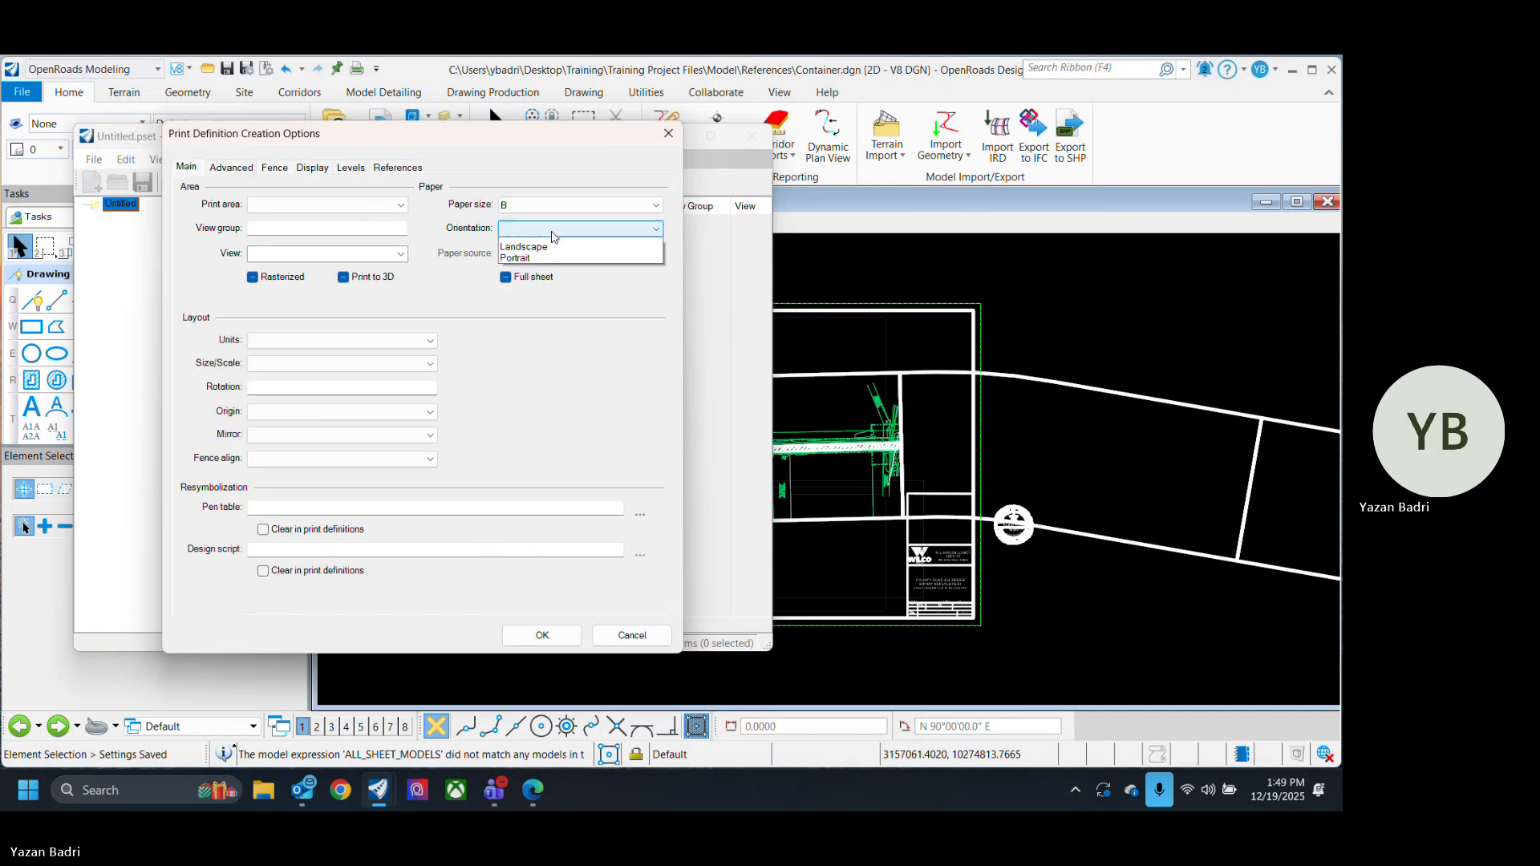
click(556, 241)
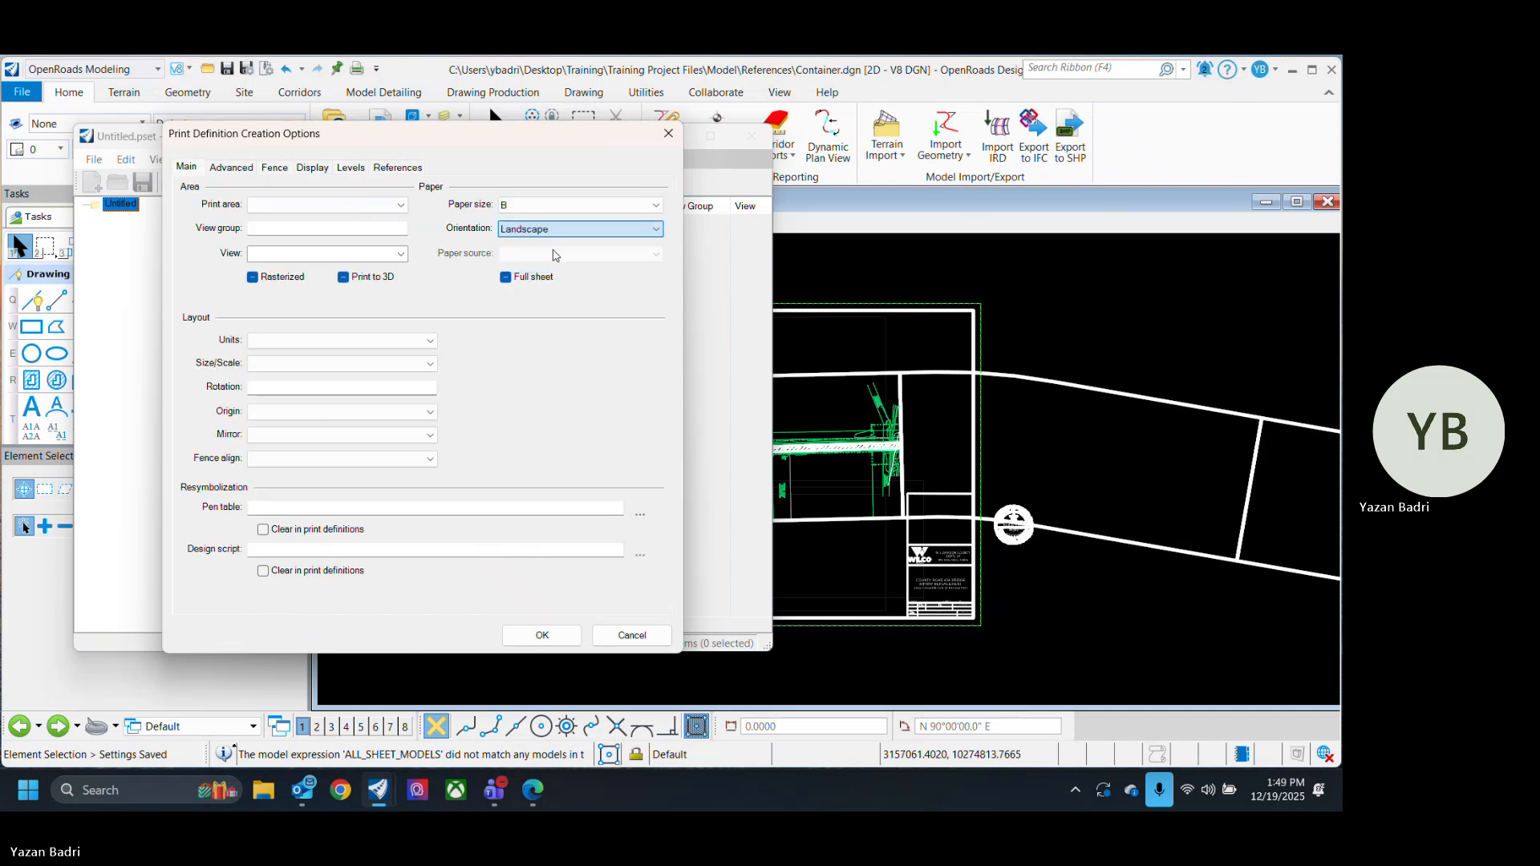
click(296, 365)
click(292, 390)
Step: Review the advanced and fence options, accept them and create the Container print definition
click(232, 168)
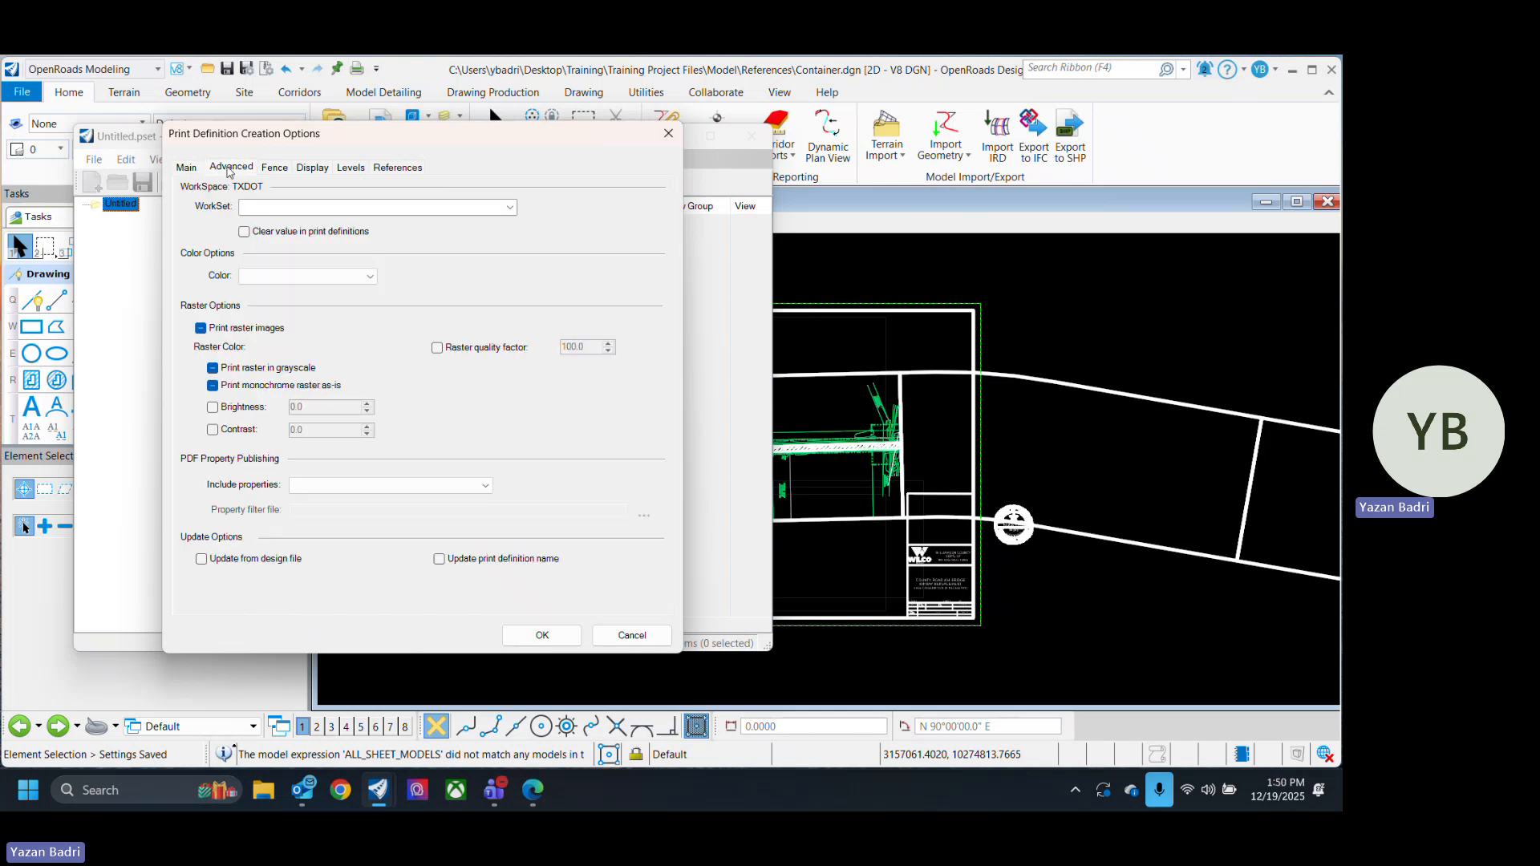
click(274, 167)
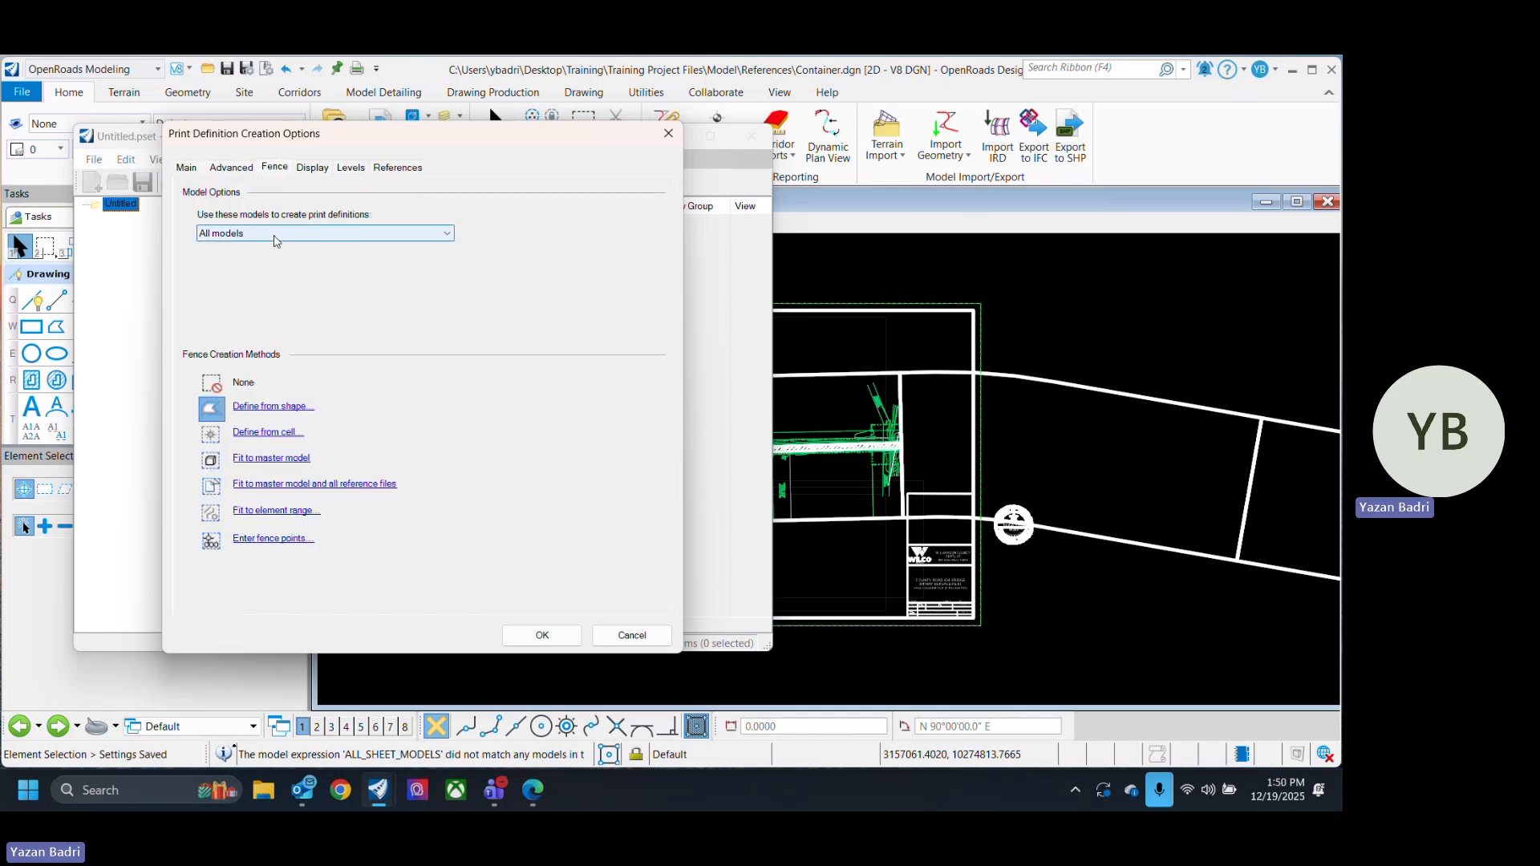
click(542, 635)
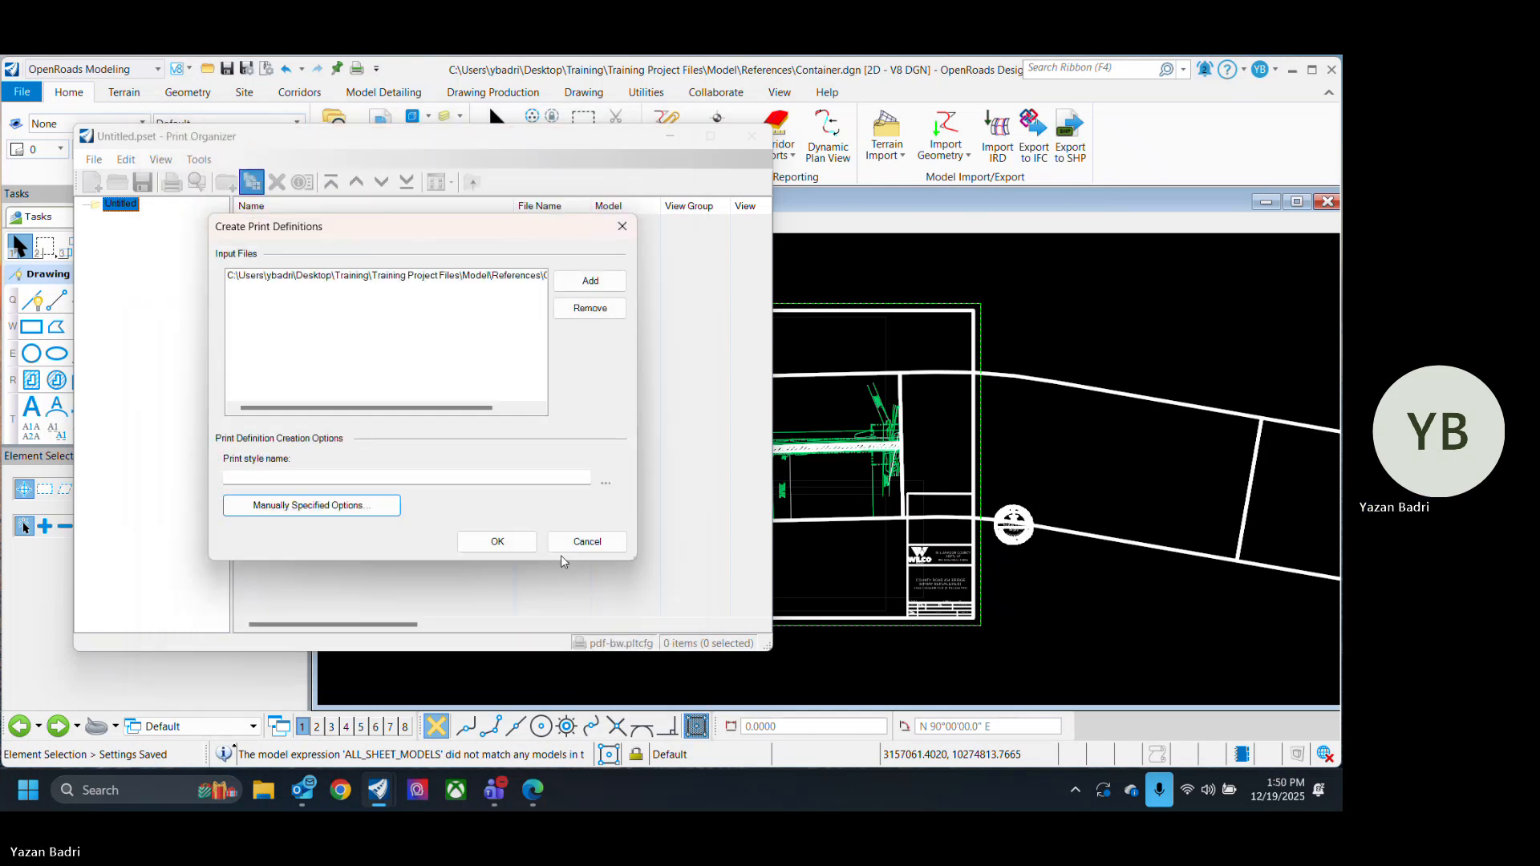
click(499, 538)
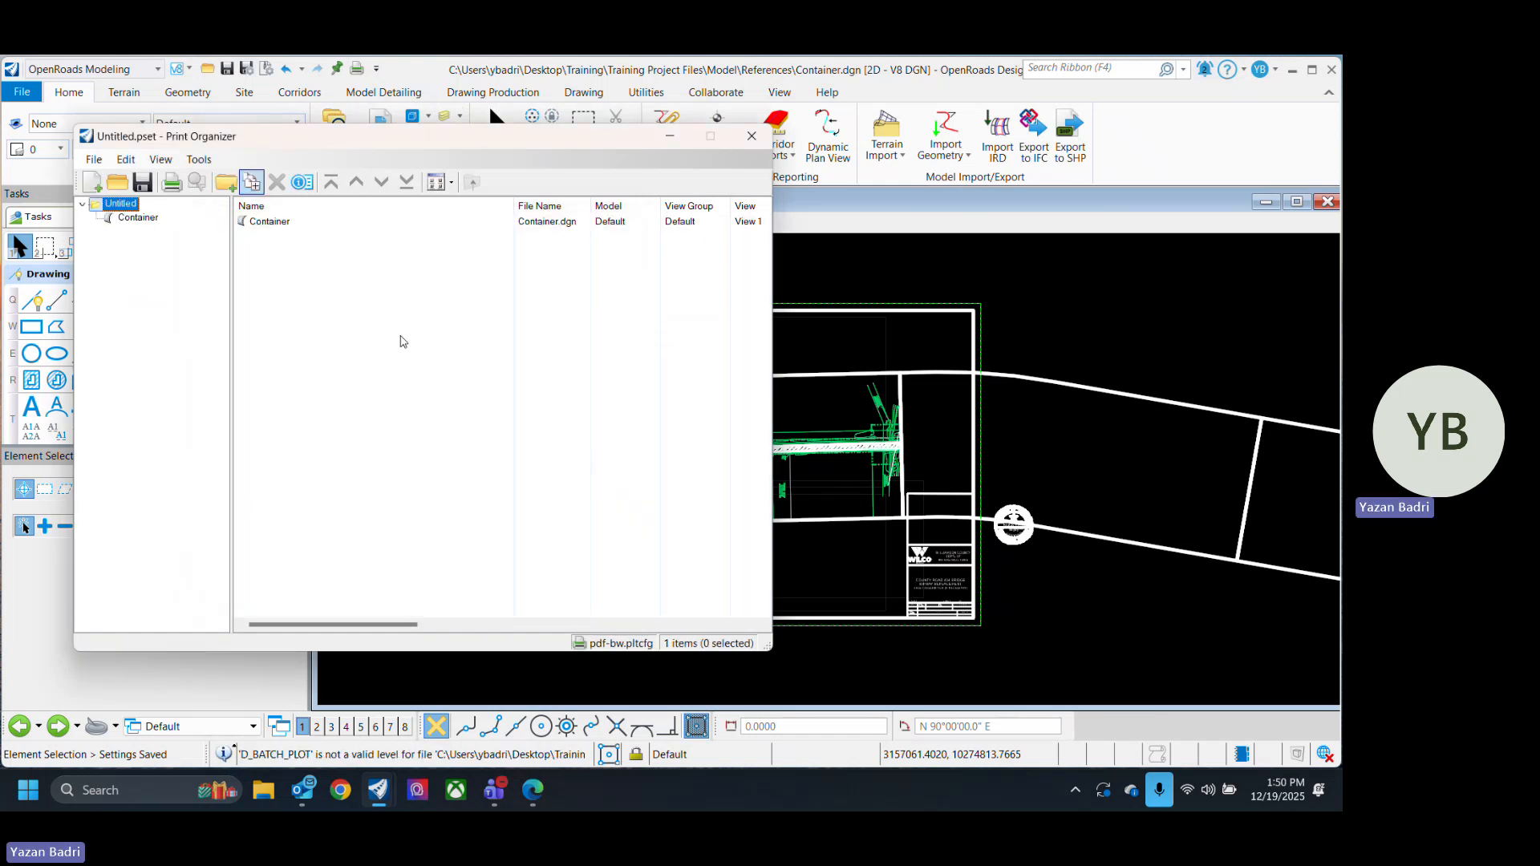
Step: Print the selected Container definition to a PDF named rere in the Model project's PDF folder
right_click(271, 225)
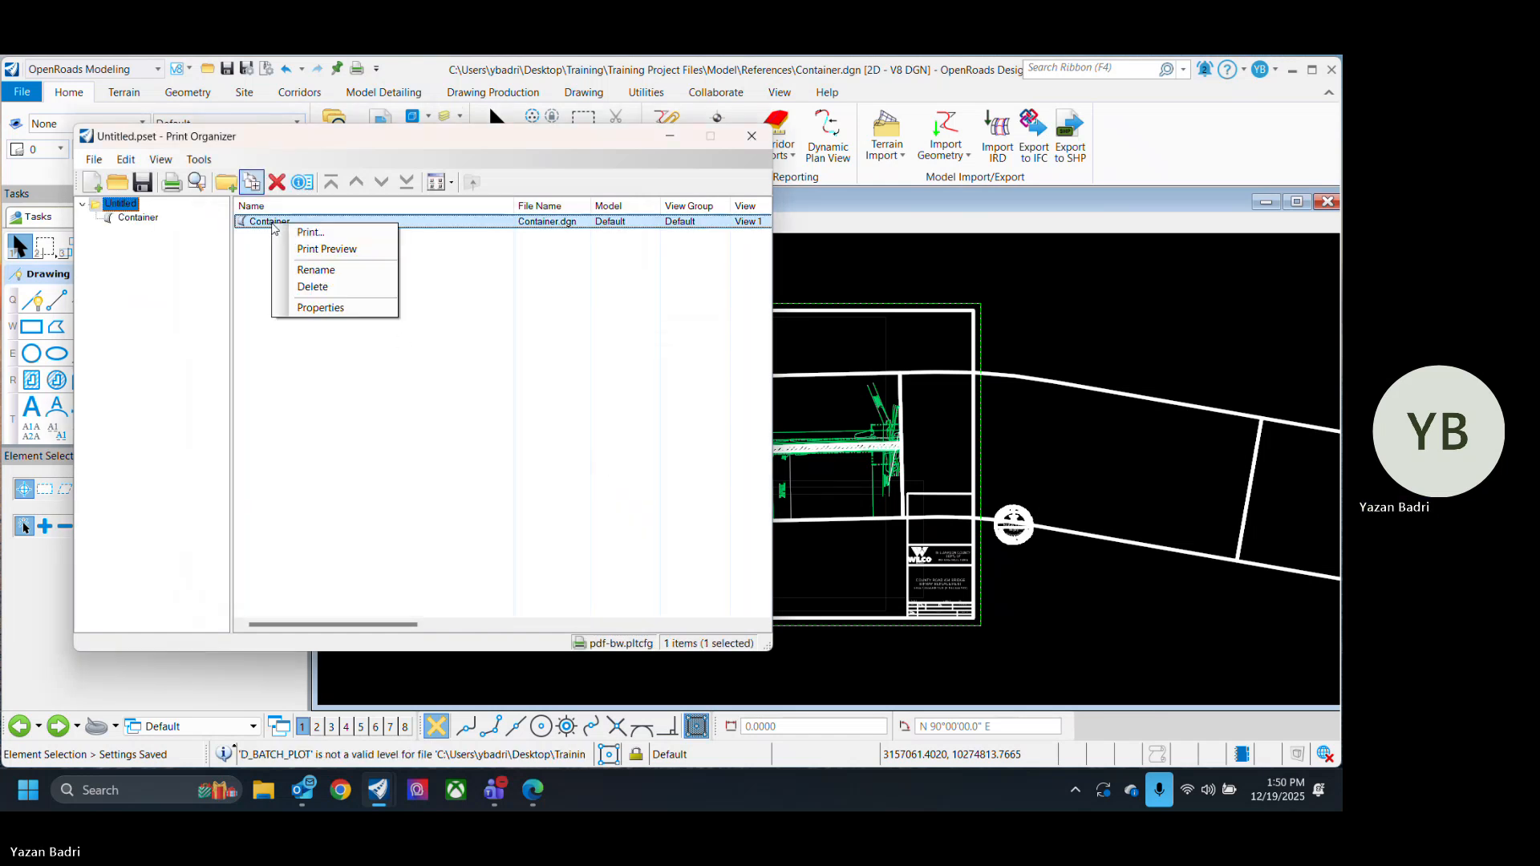
click(336, 235)
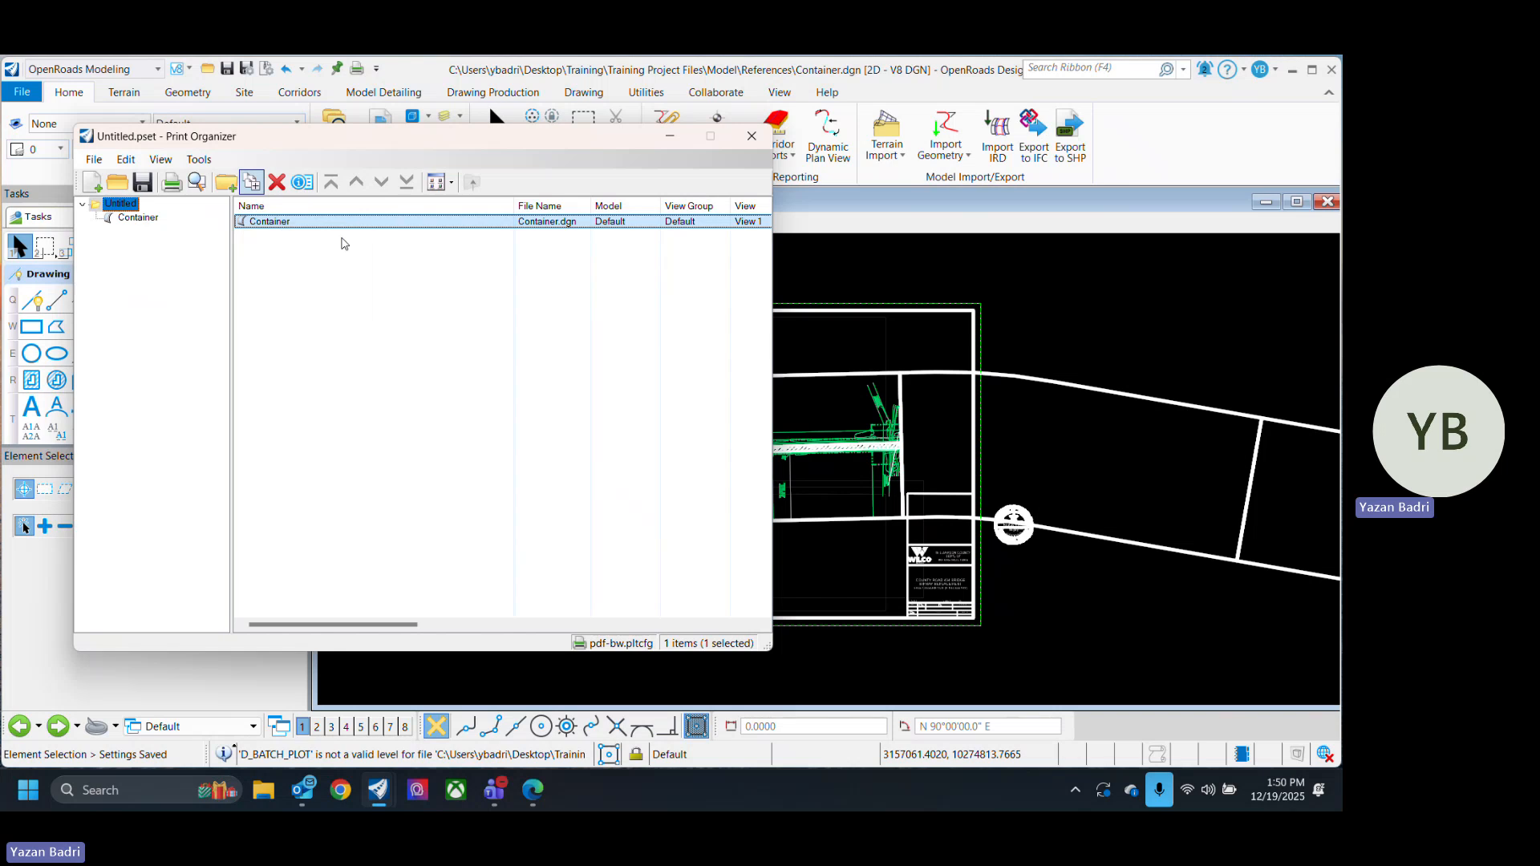
click(605, 465)
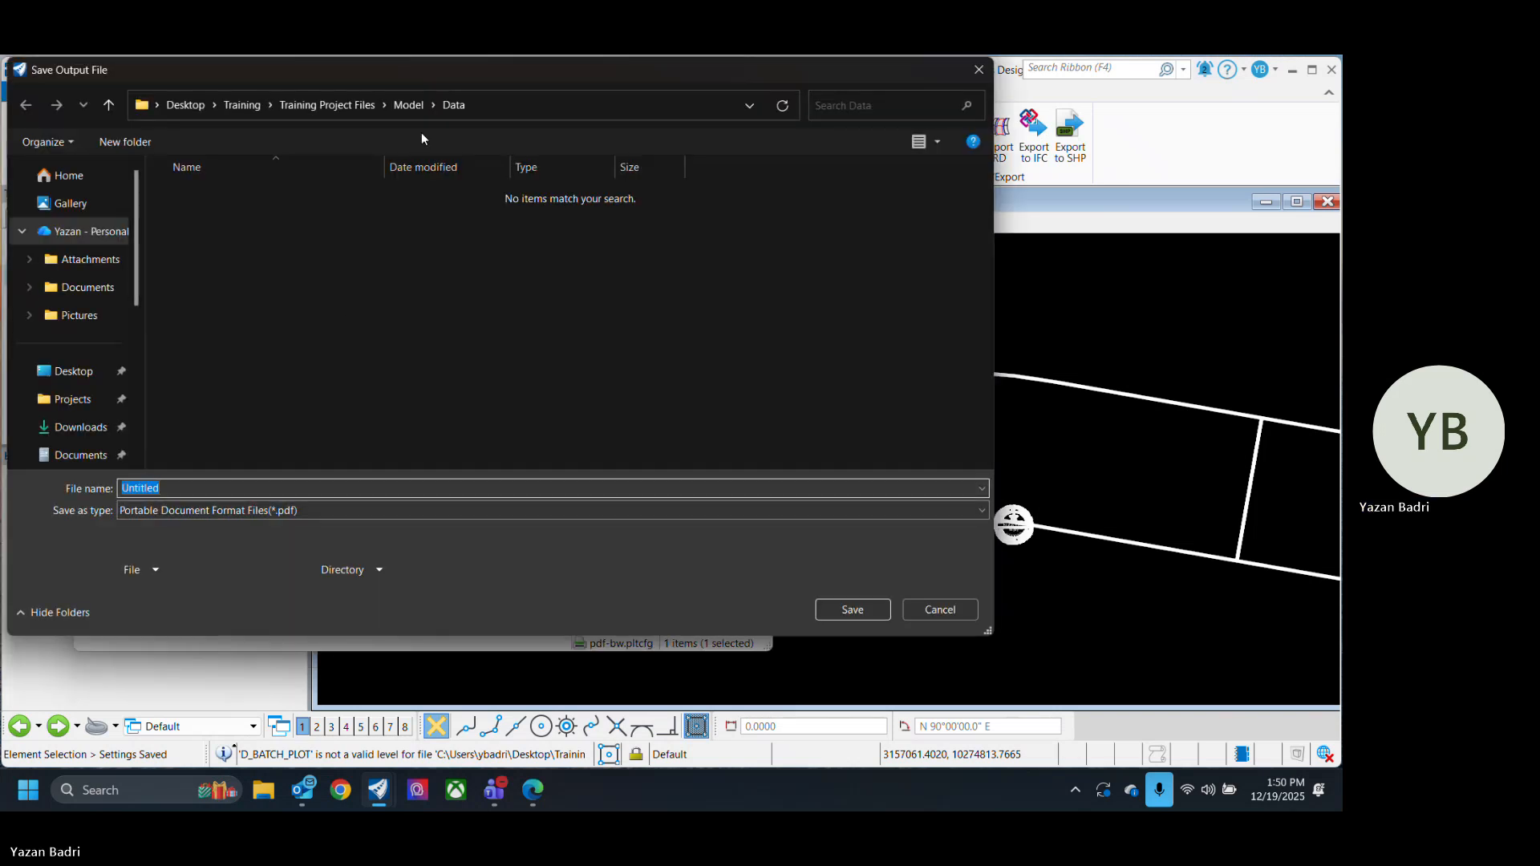
click(409, 105)
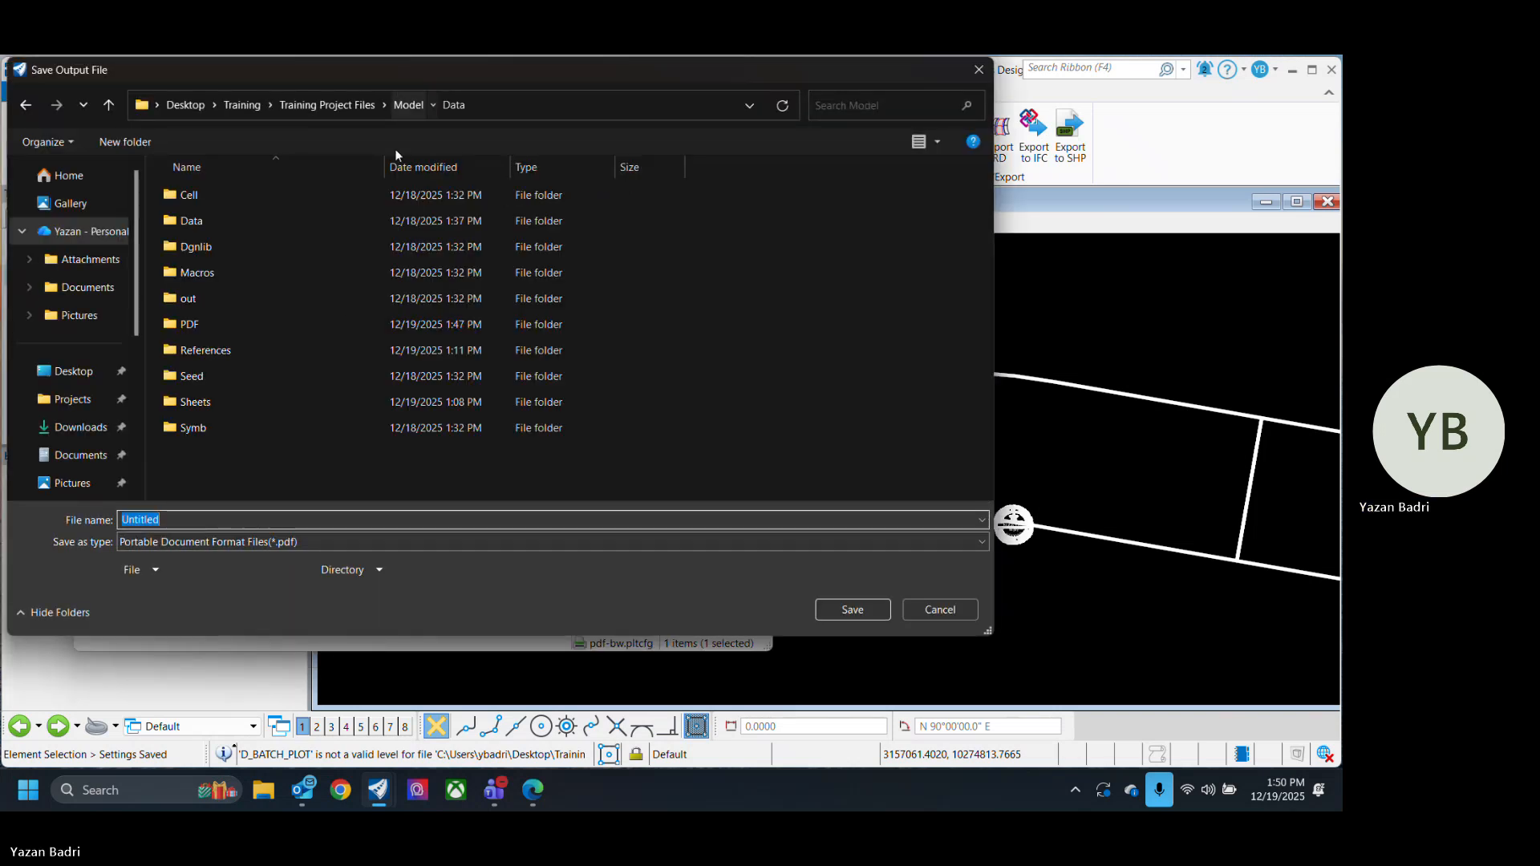
double_click(214, 321)
double_click(248, 491)
text(rere)
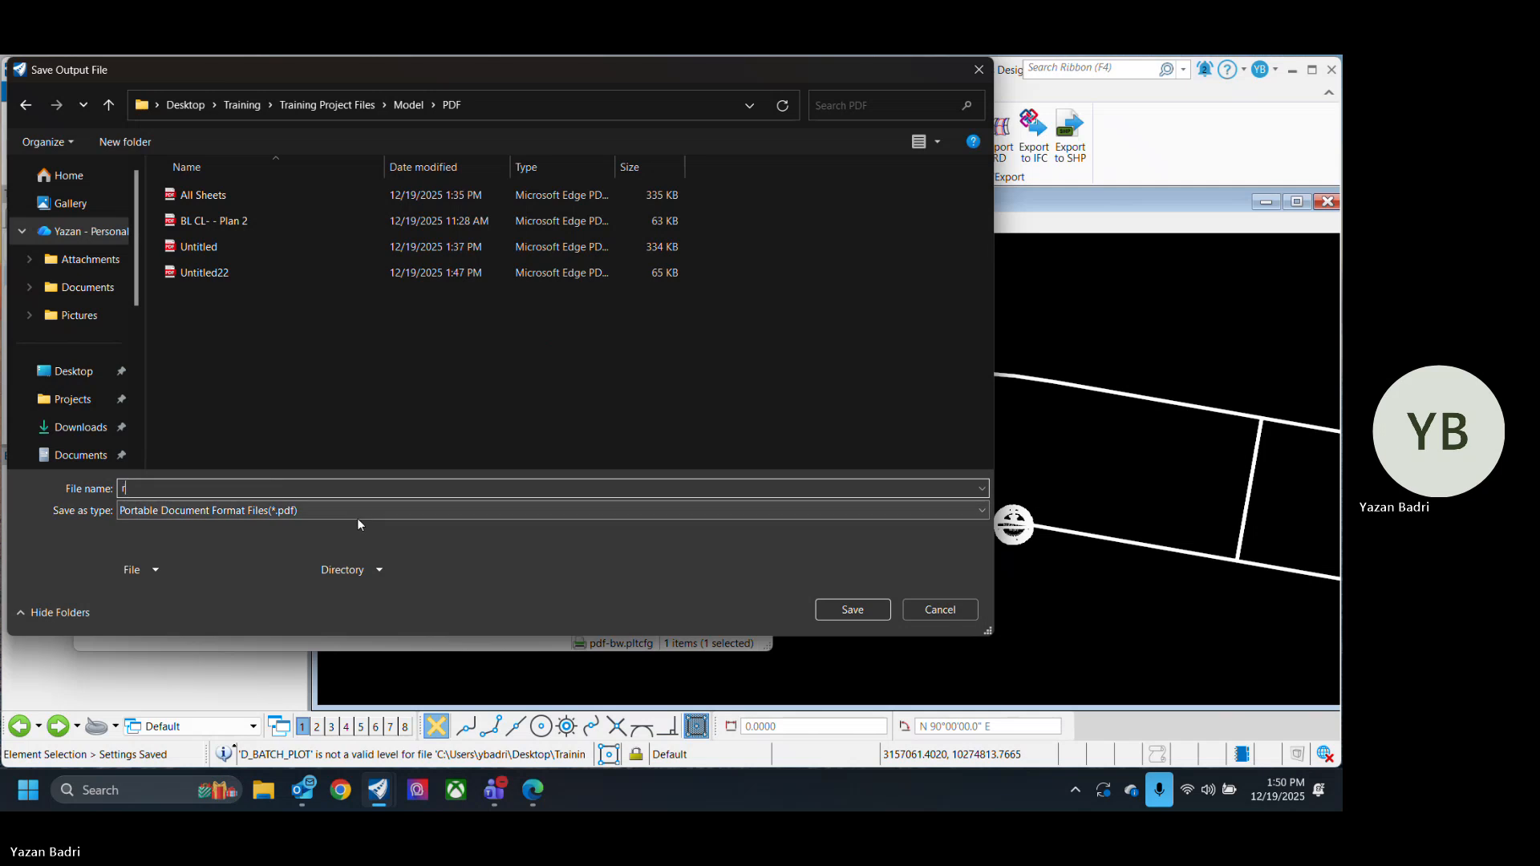
click(857, 611)
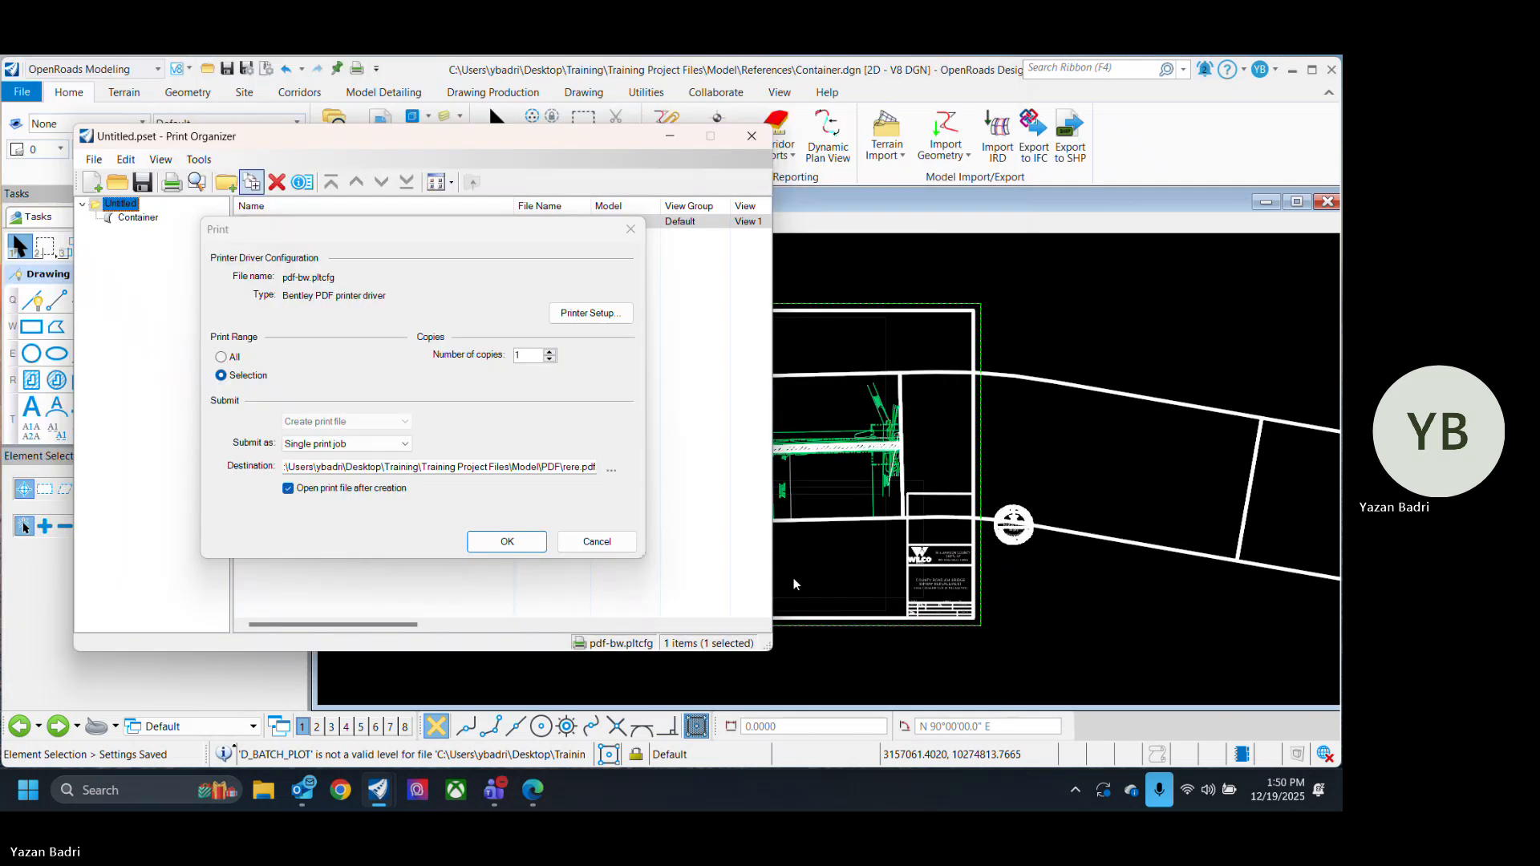
click(507, 542)
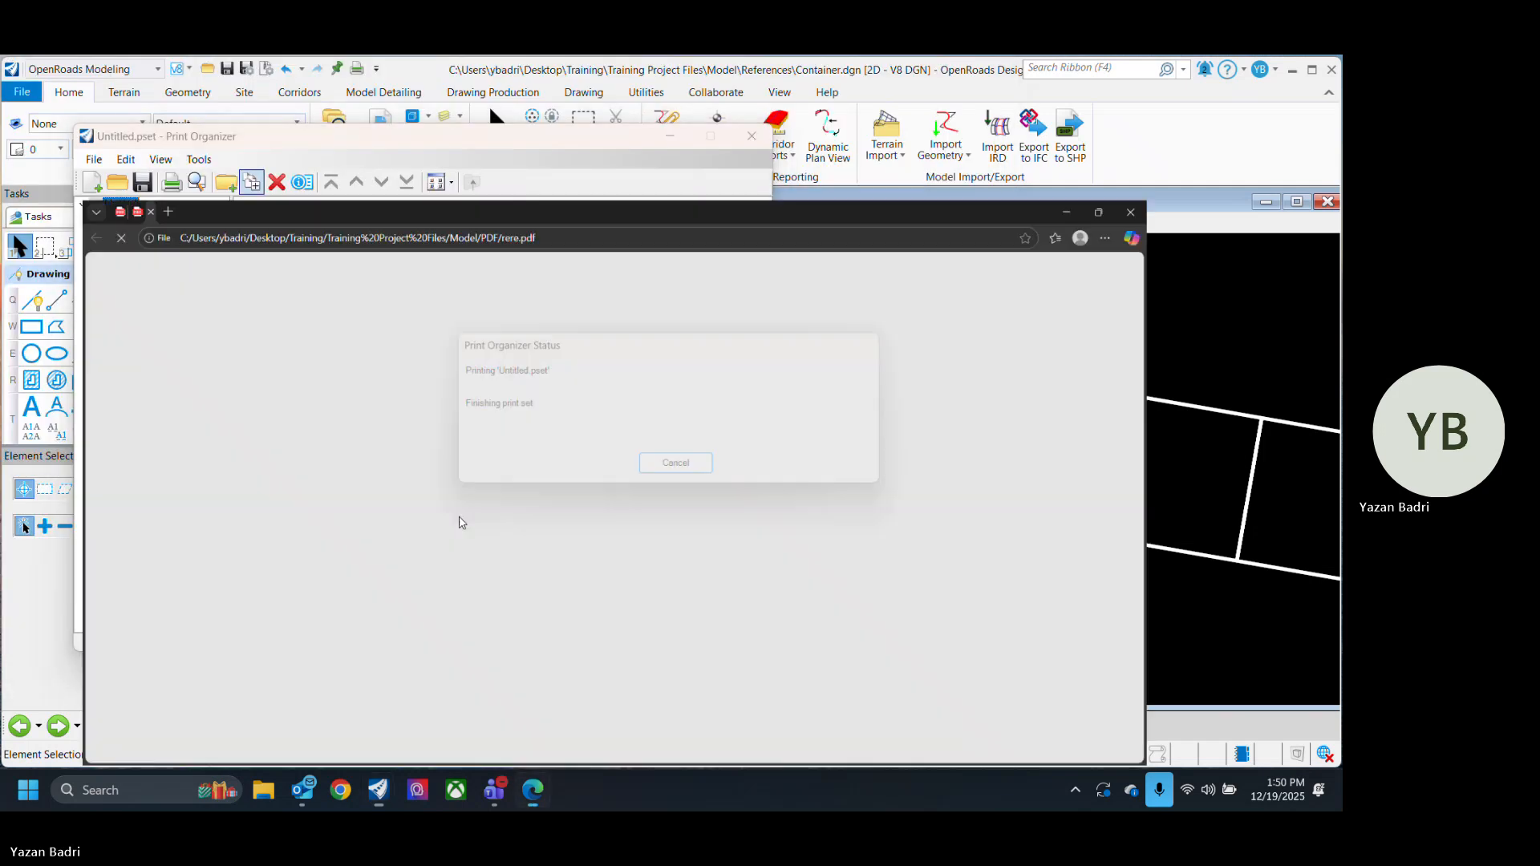
Step: Examine the printed sheet in rere.pdf, checking the border's alignment with the page, and close that PDF
scroll(753, 446, down, 3)
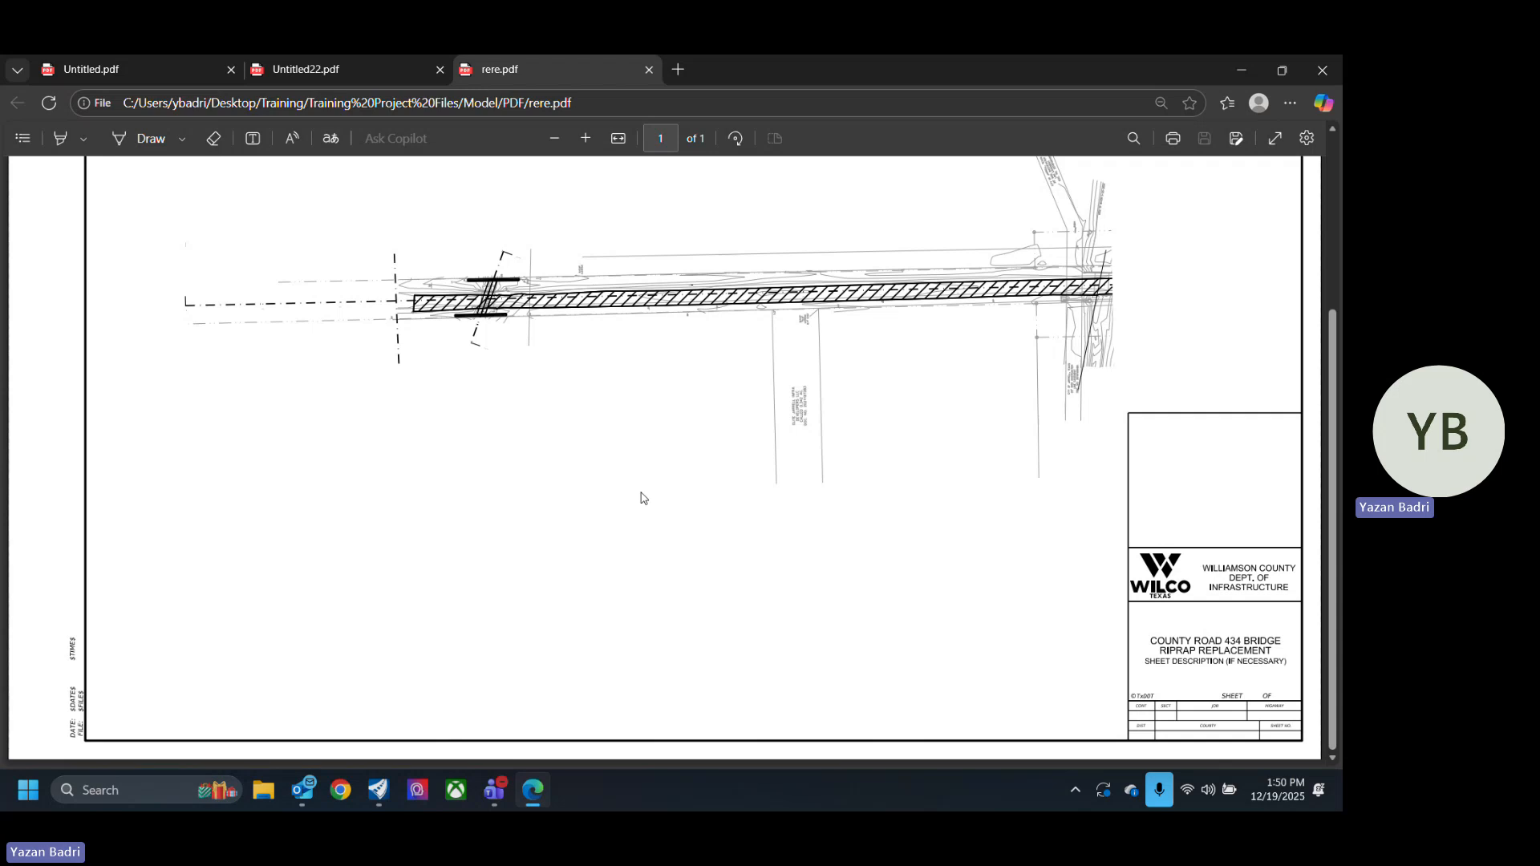
ctrl+scroll(640, 498, down, 3)
ctrl+scroll(775, 434, up, 2)
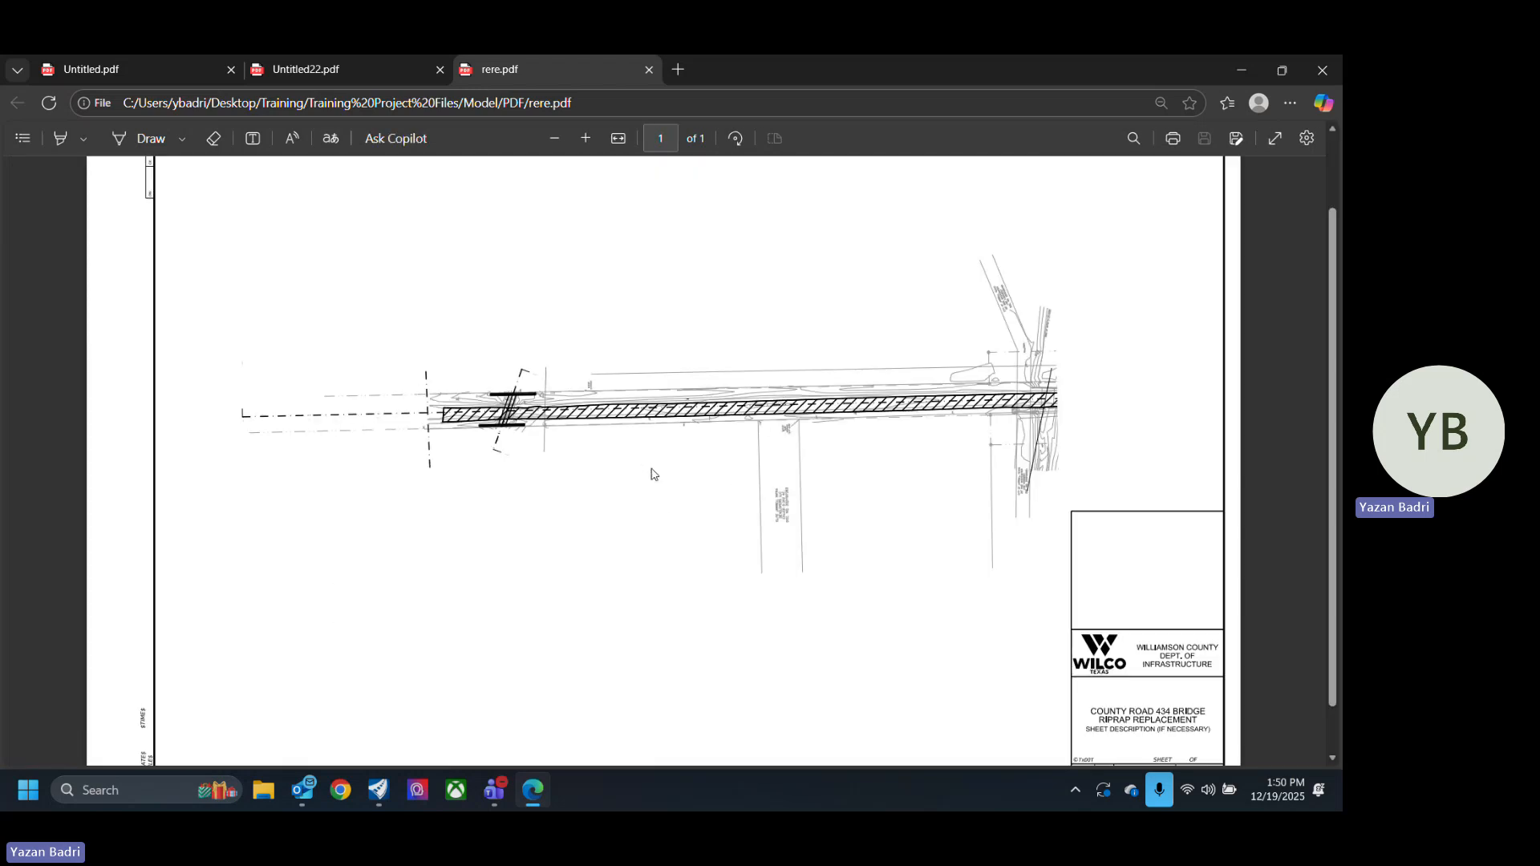
ctrl+scroll(649, 475, down, 1)
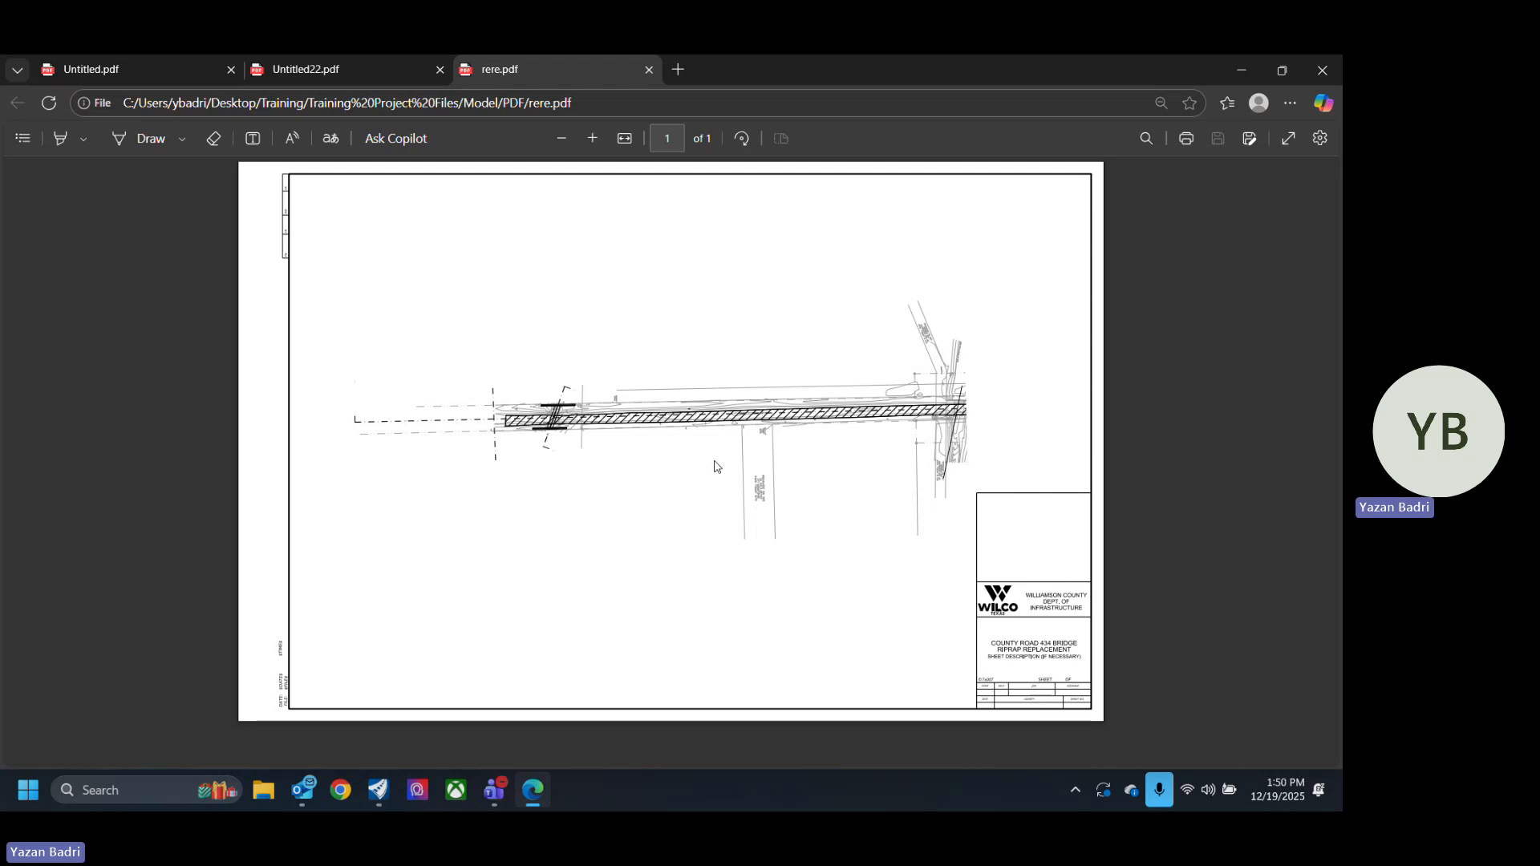
click(650, 71)
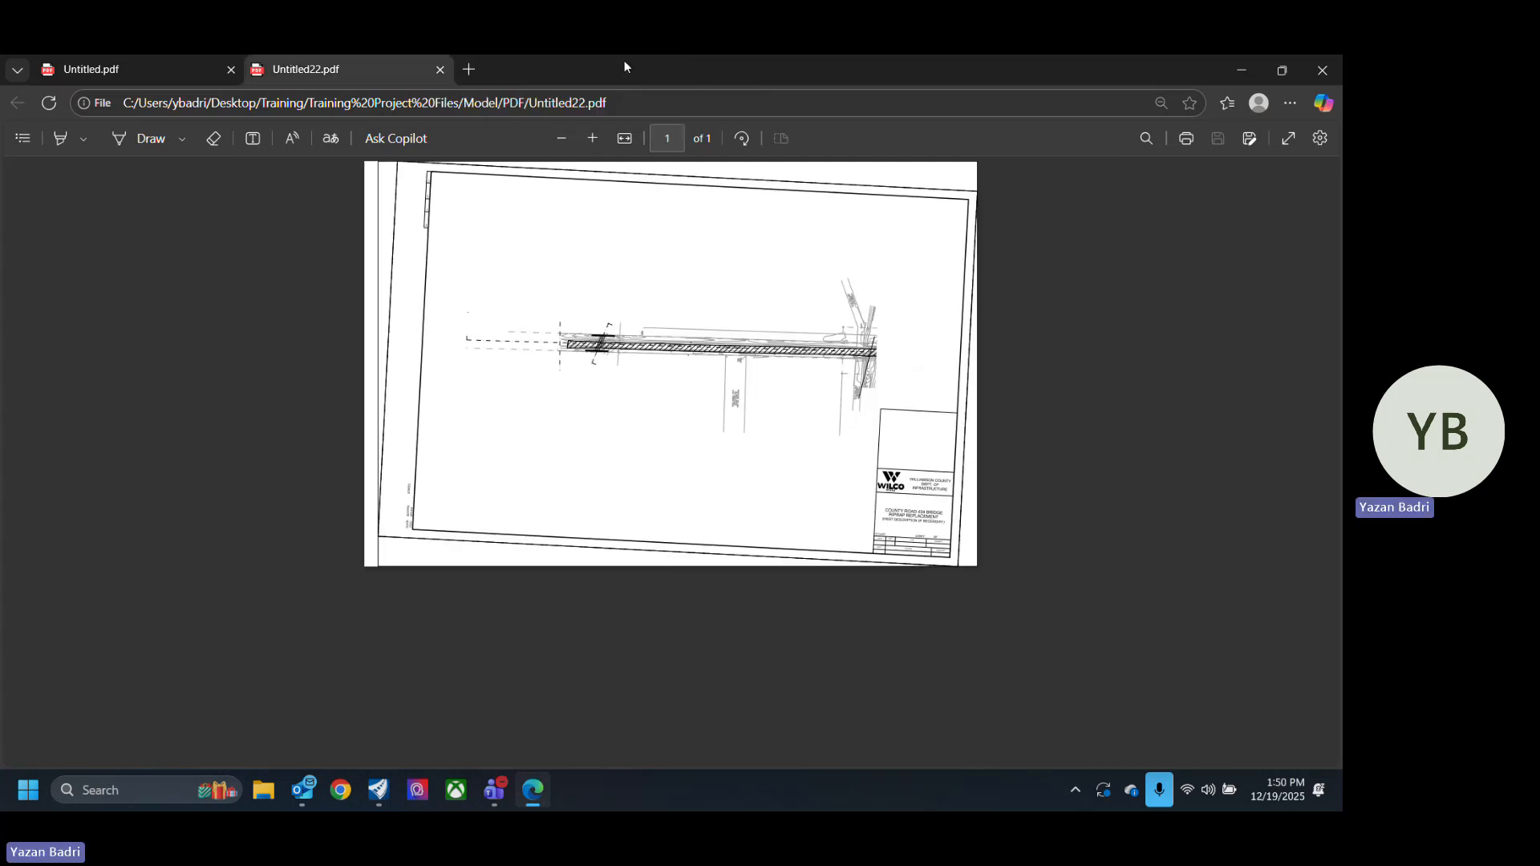
Step: Close the open PDFs and Print Organizer, returning to the Container.dgn sheet view
click(440, 71)
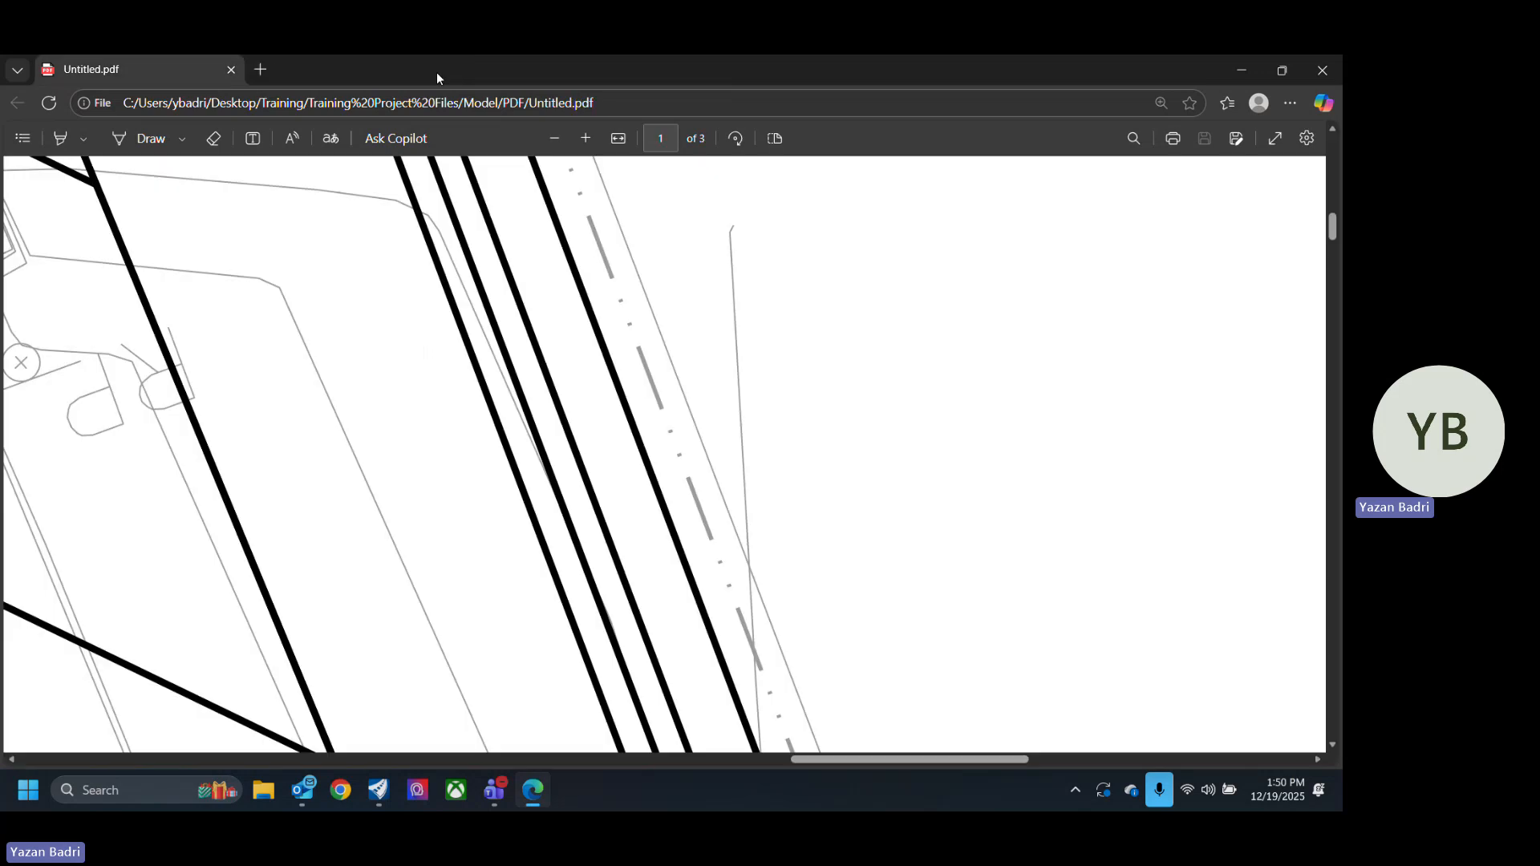
click(1334, 81)
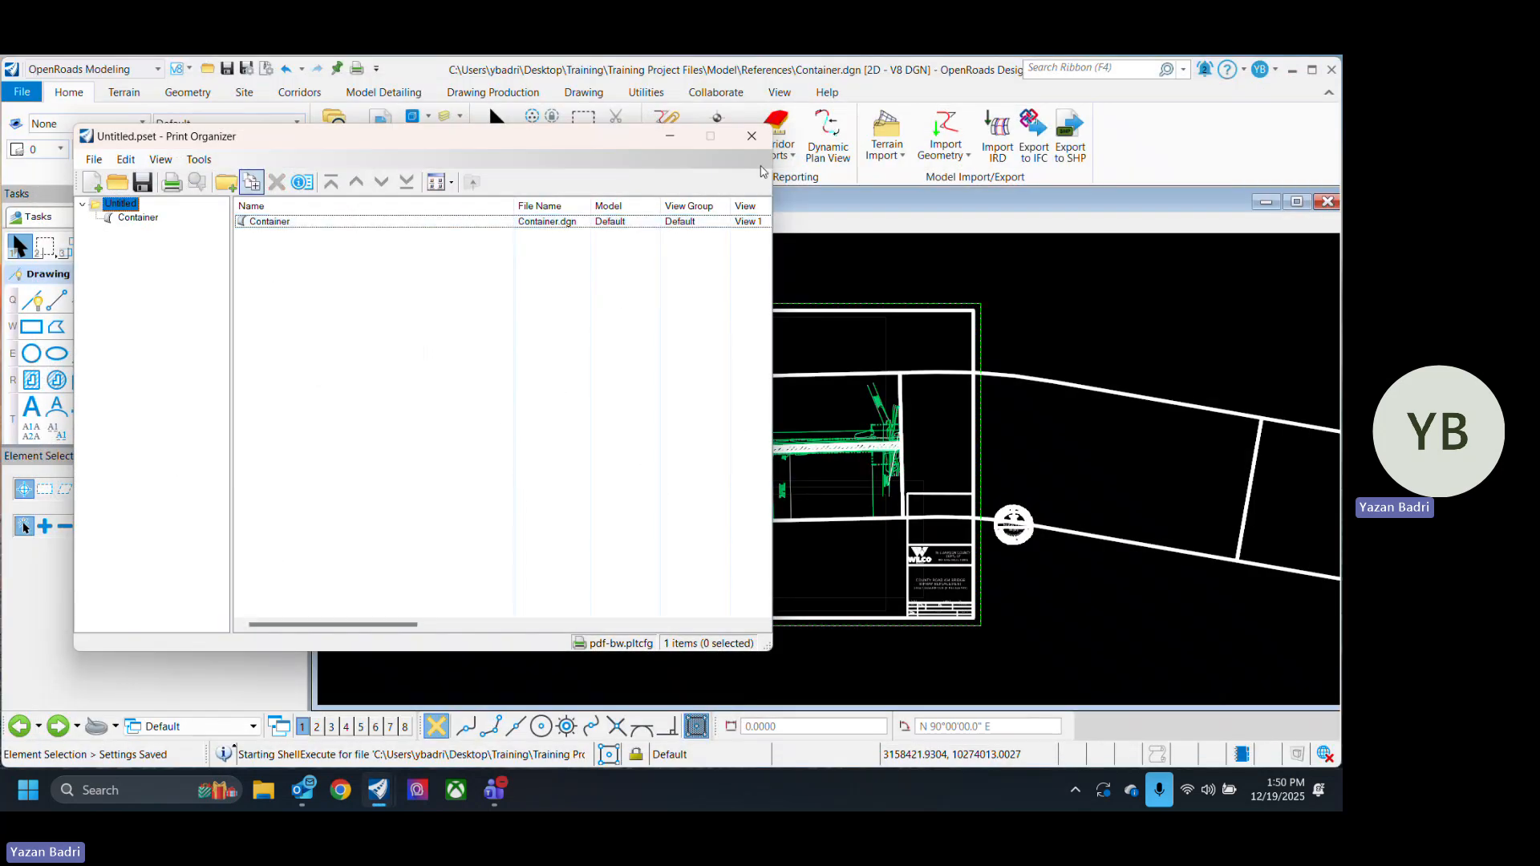
click(752, 135)
click(682, 482)
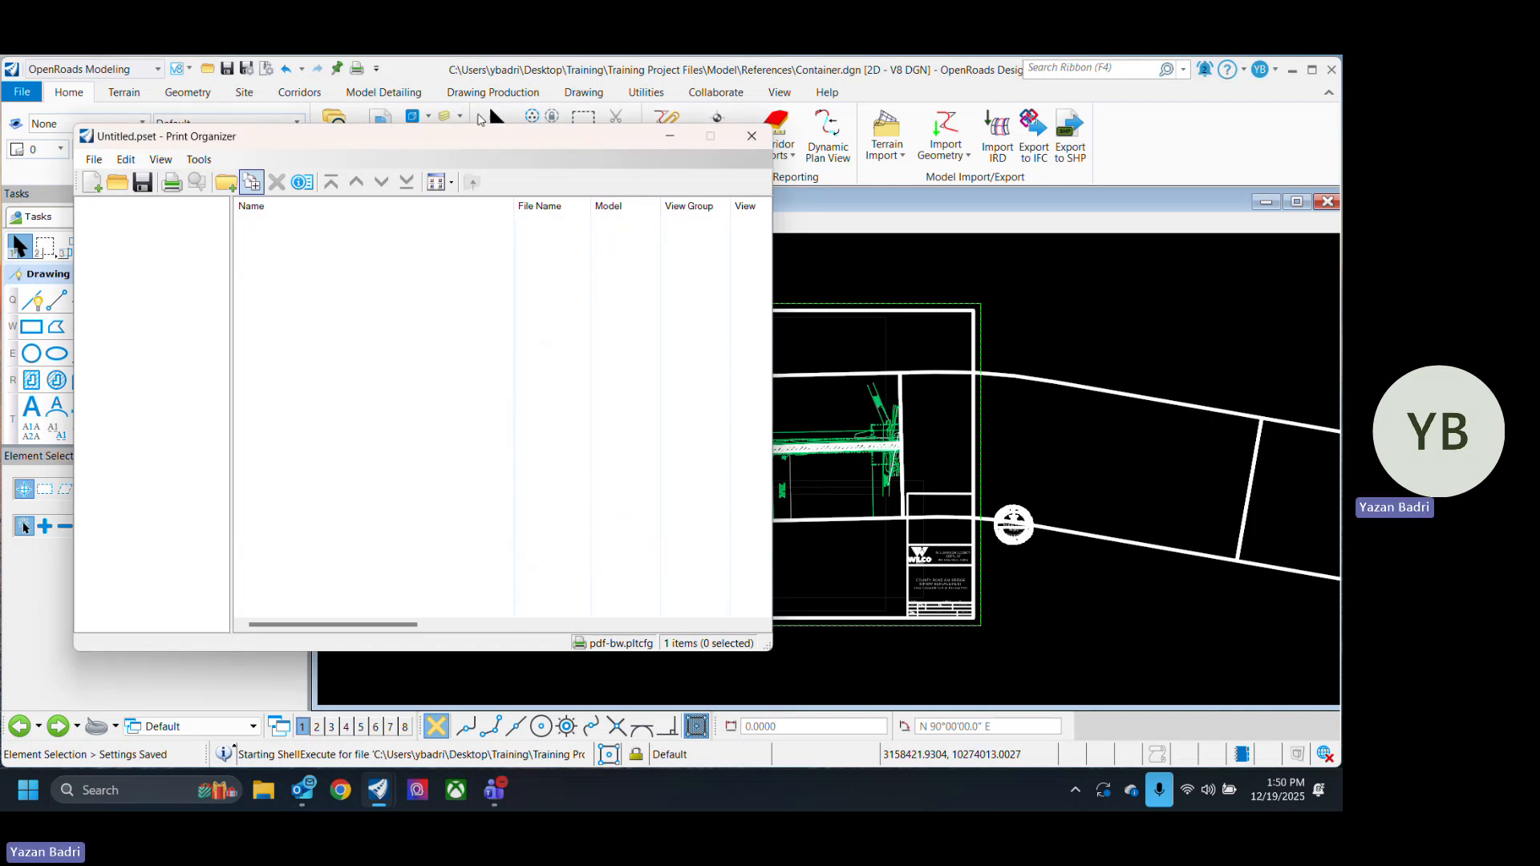
click(499, 119)
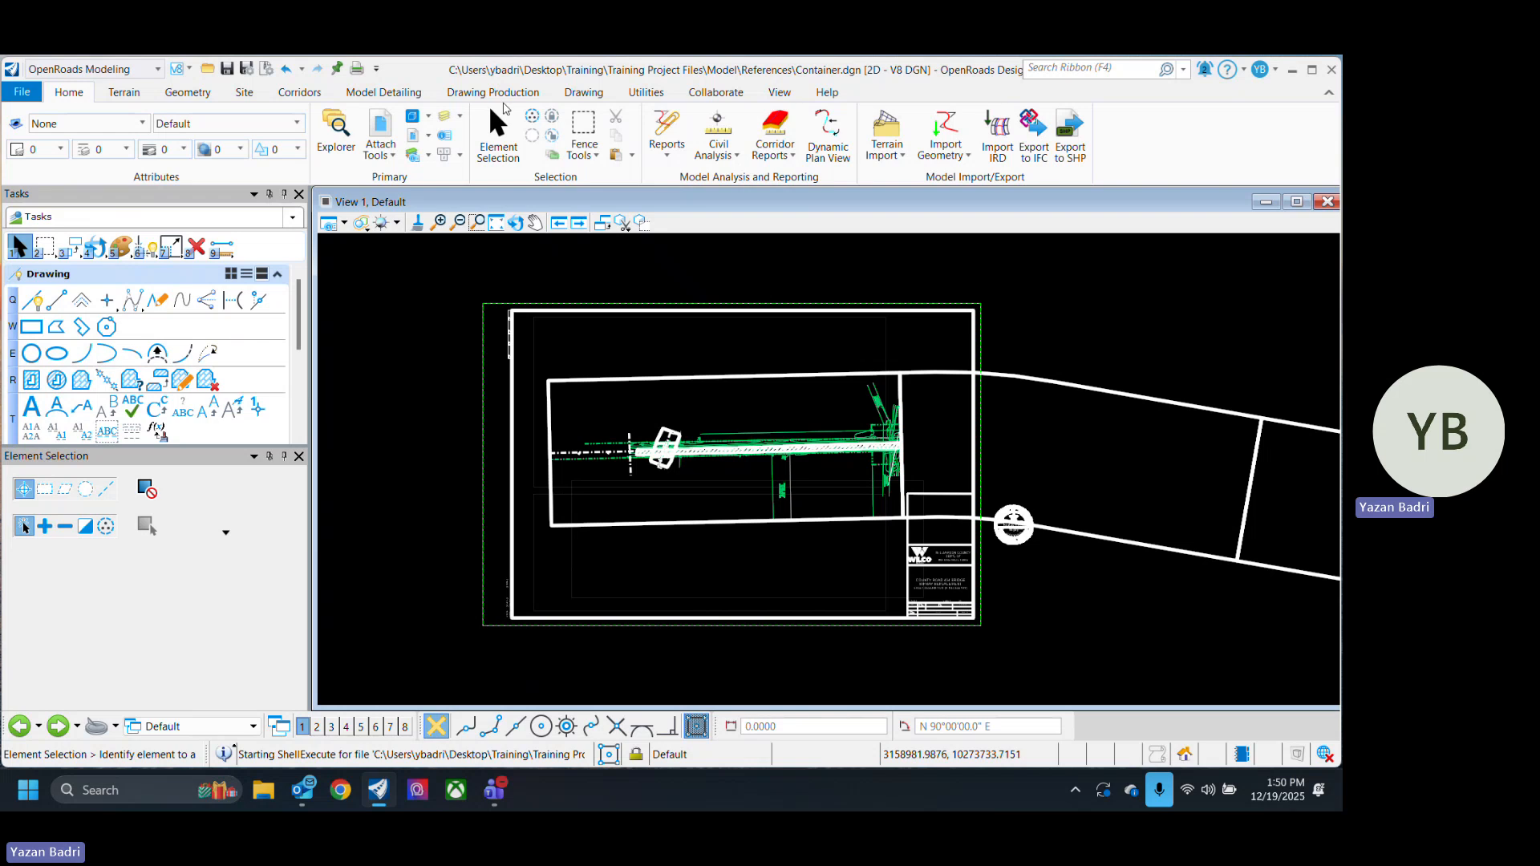
scroll(1051, 449, down, 3)
scroll(1038, 614, up, 2)
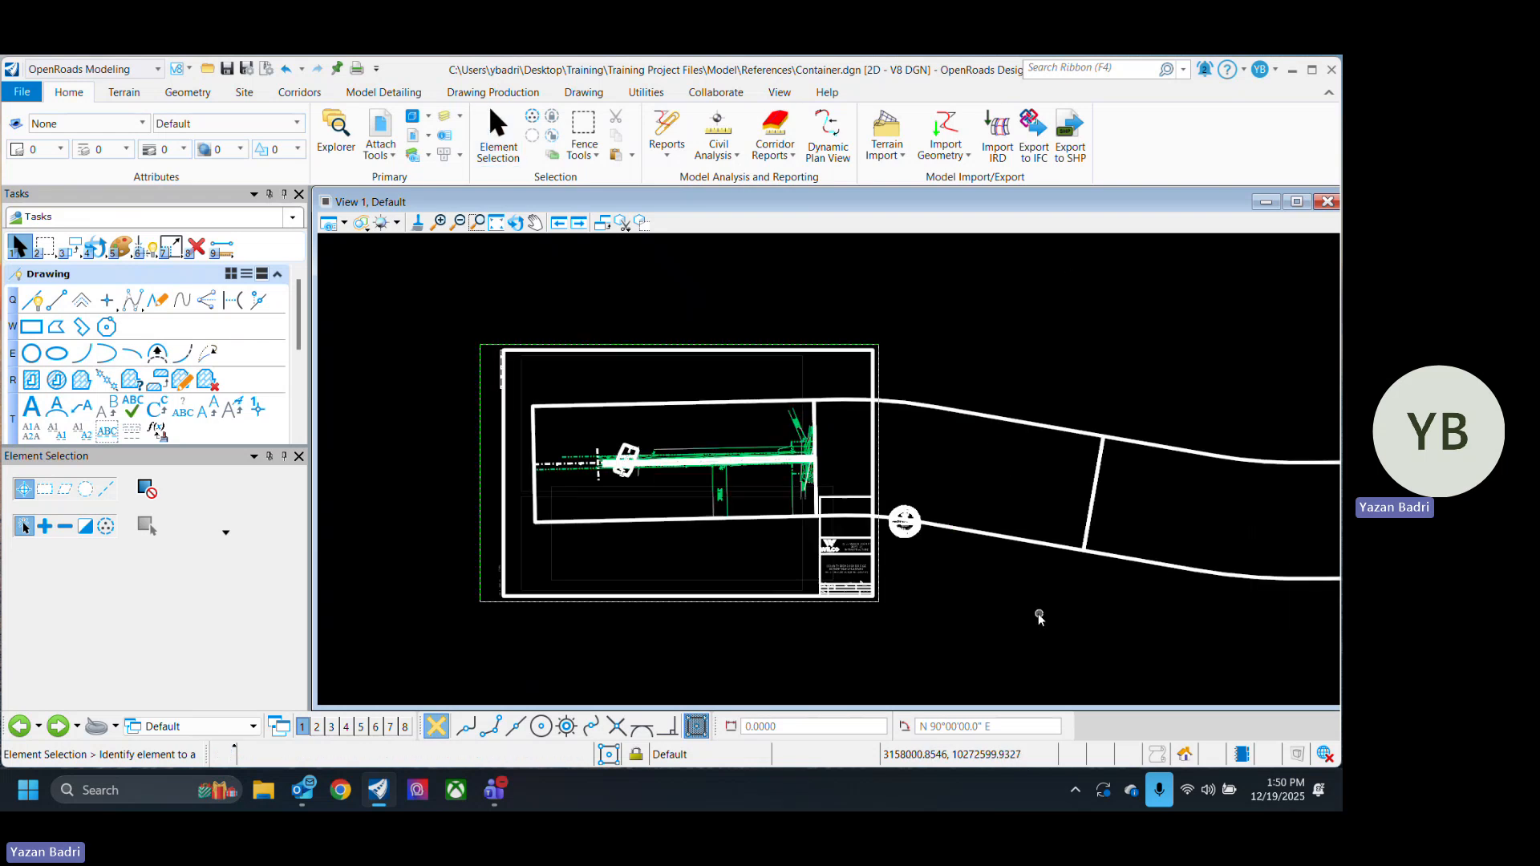
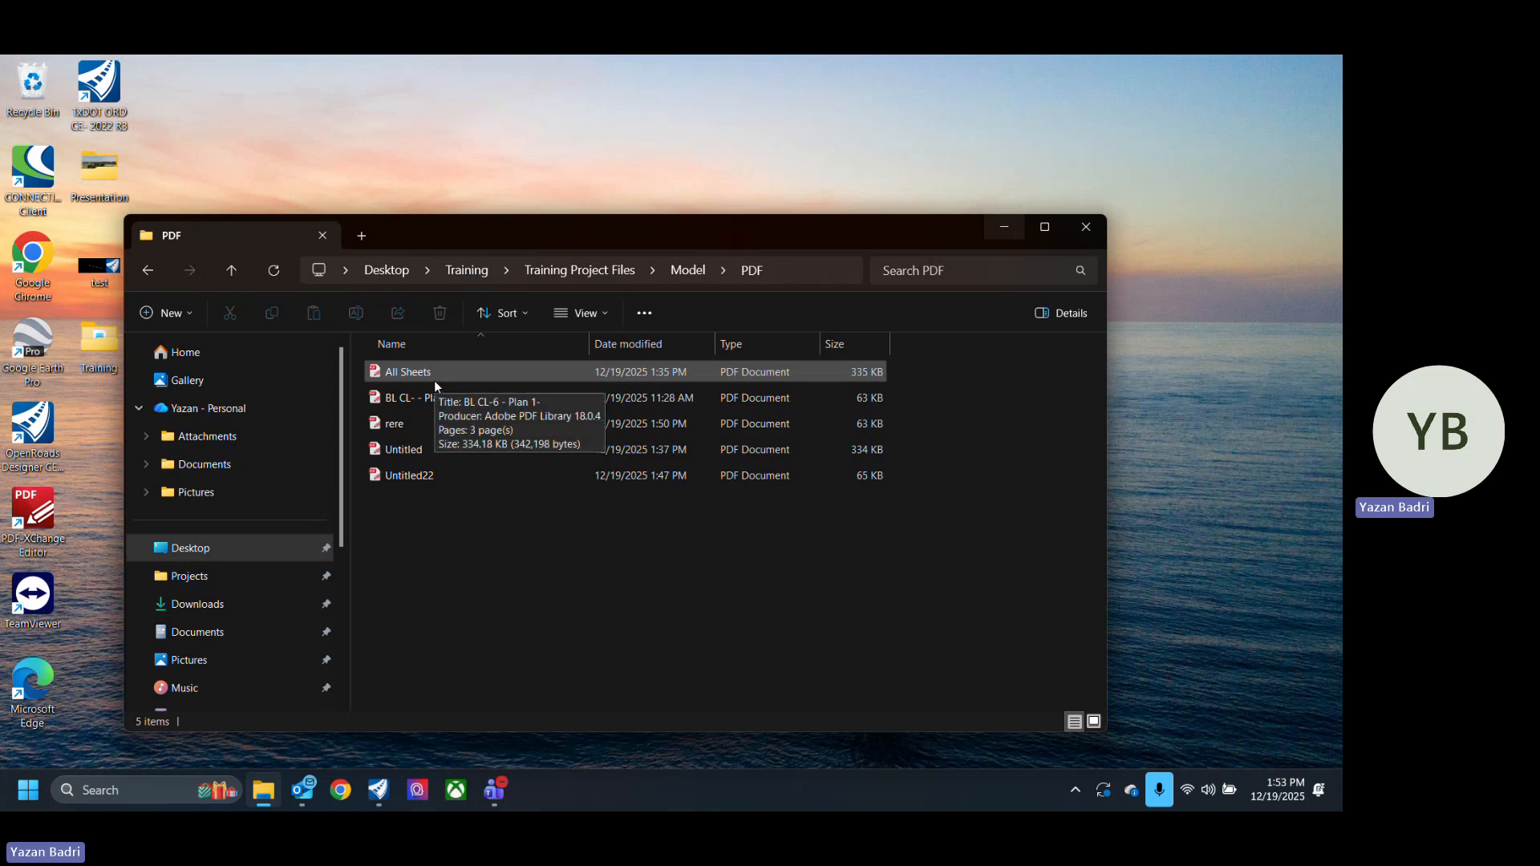
Step: Open All Sheets.pdf in PDF-XChange Editor and set a new header and footer's bottom margin to 26.6 pt
double_click(435, 380)
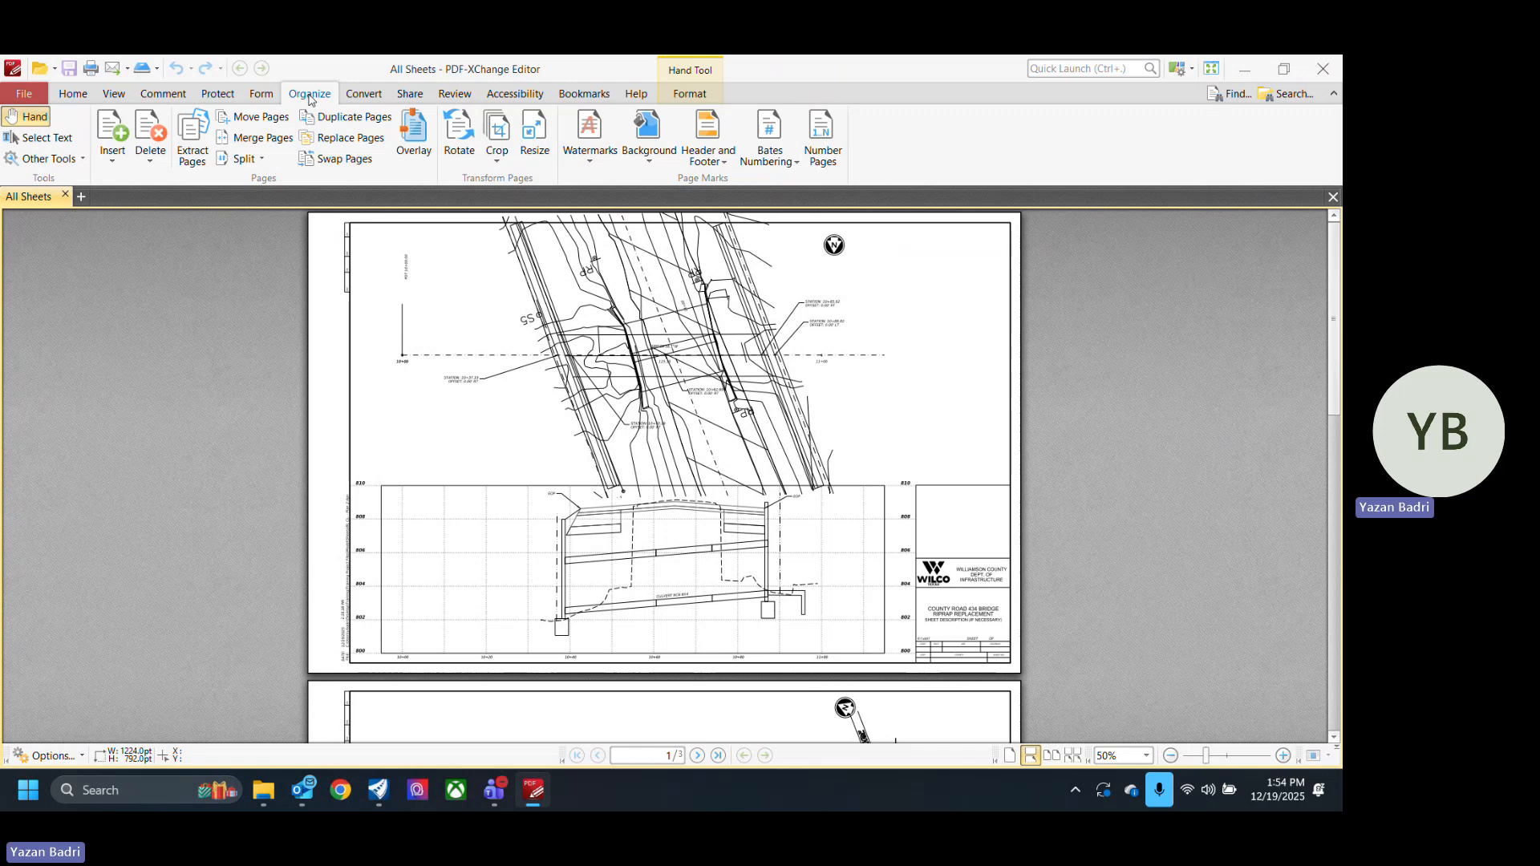
click(709, 140)
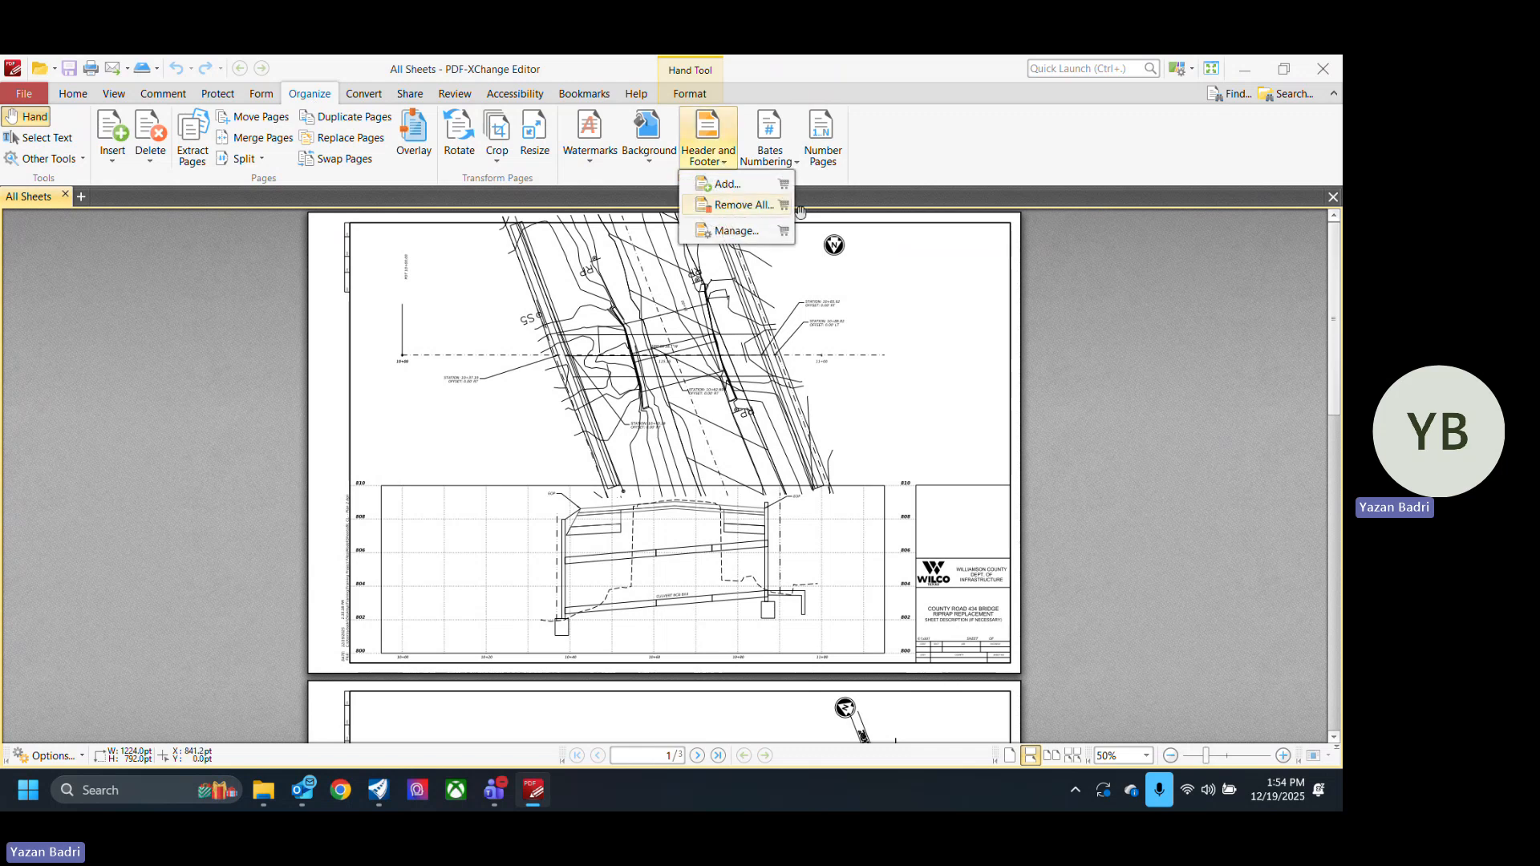
click(753, 185)
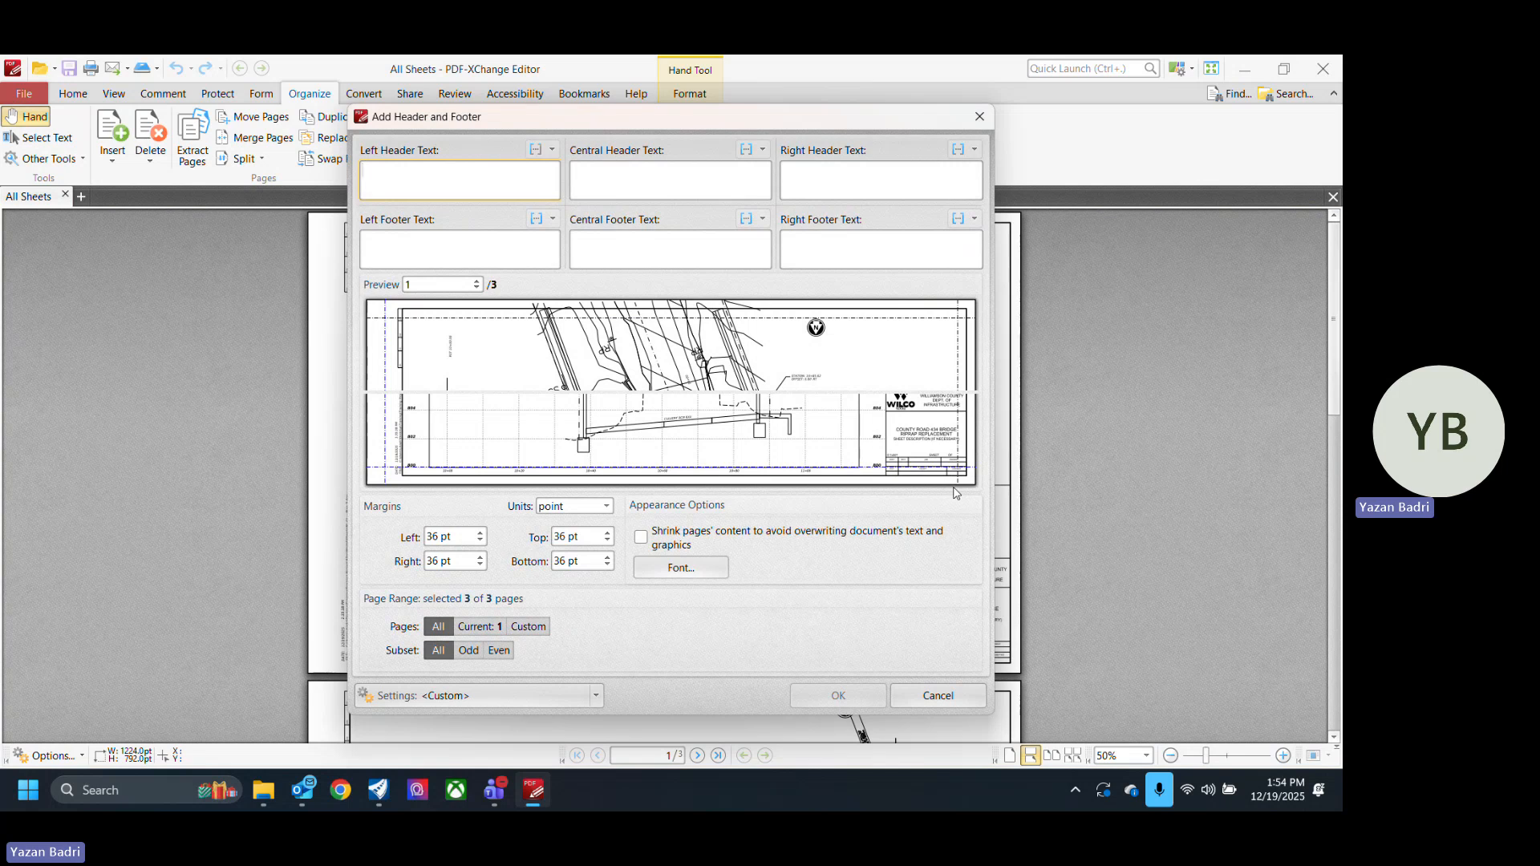
click(607, 566)
click(608, 566)
click(607, 565)
click(607, 565)
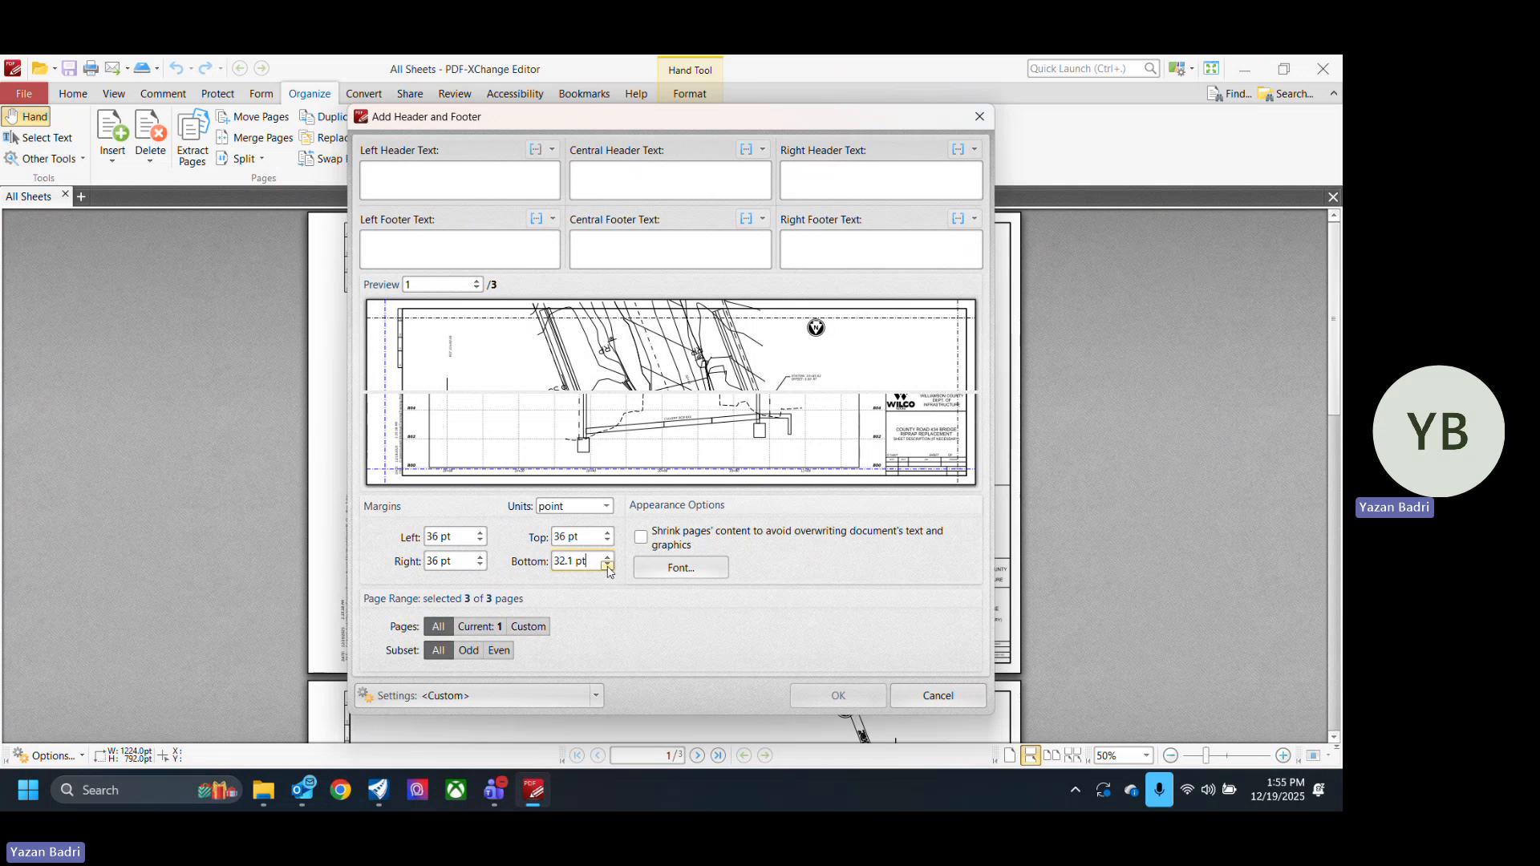
click(608, 566)
click(608, 566)
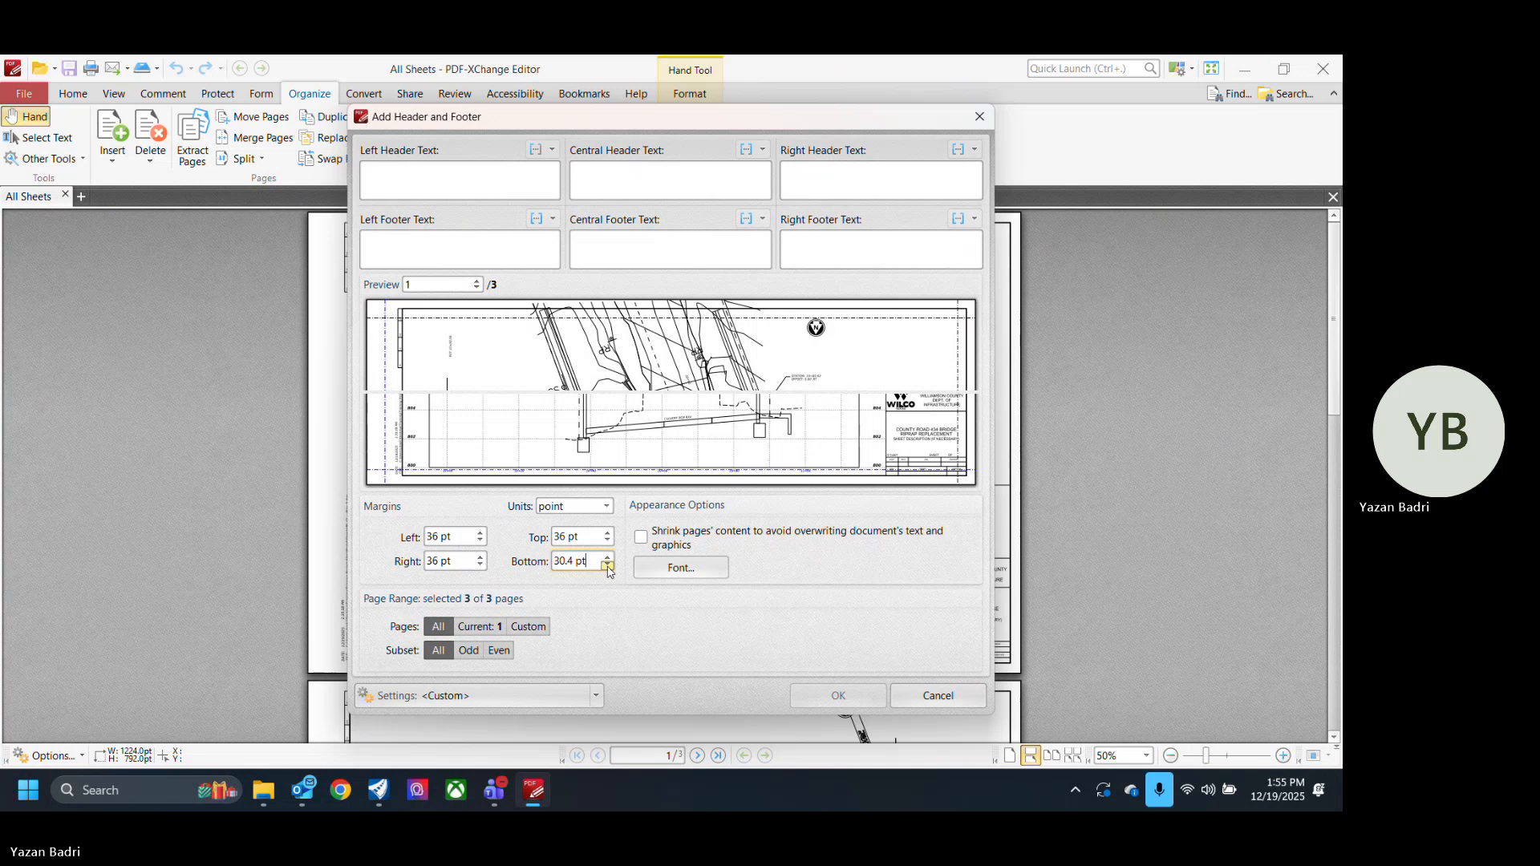
click(607, 566)
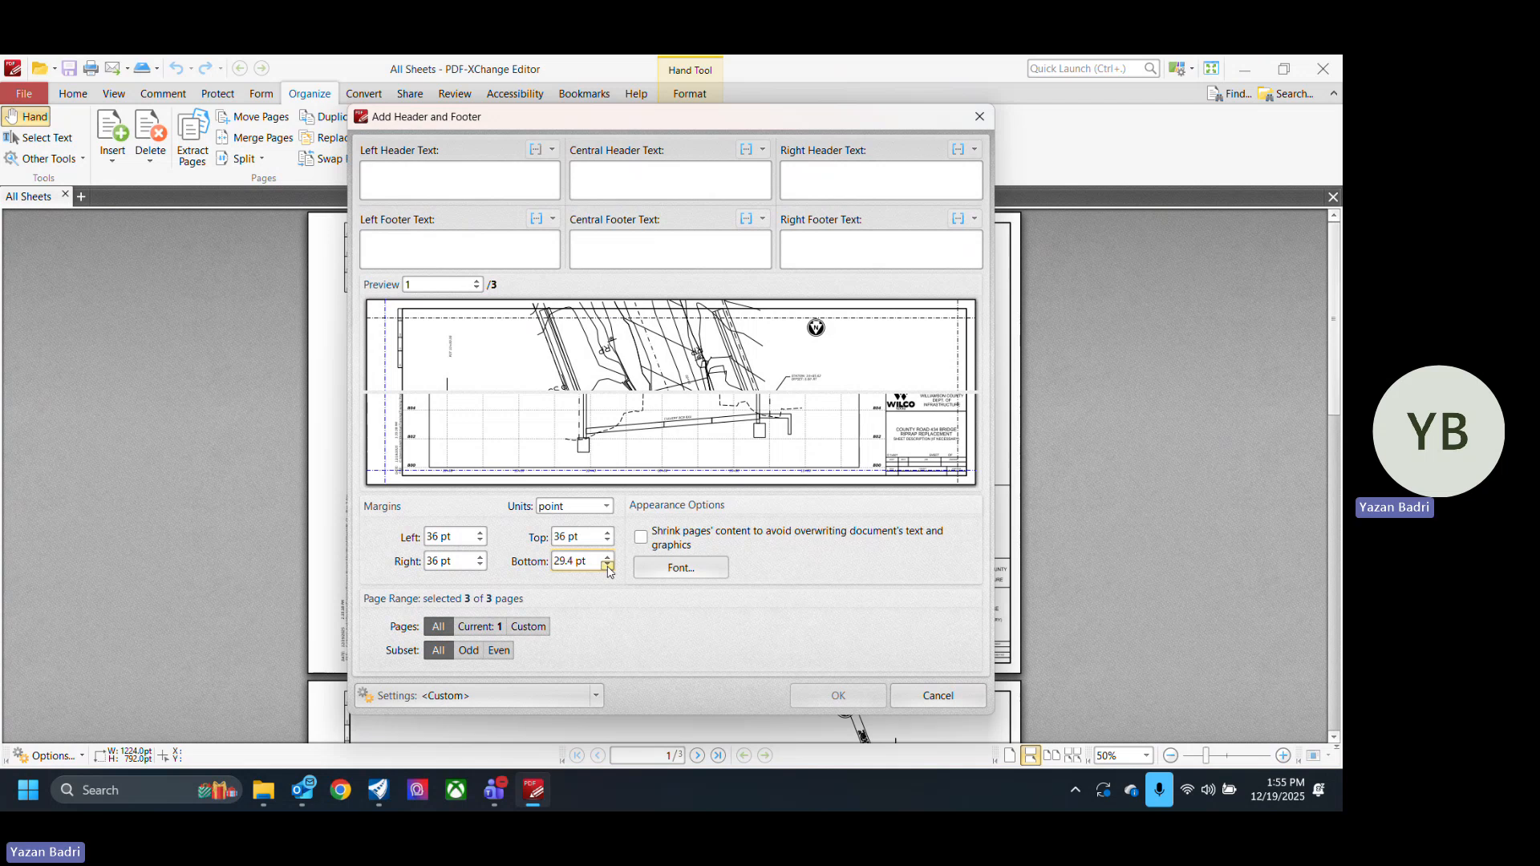
click(608, 565)
click(607, 566)
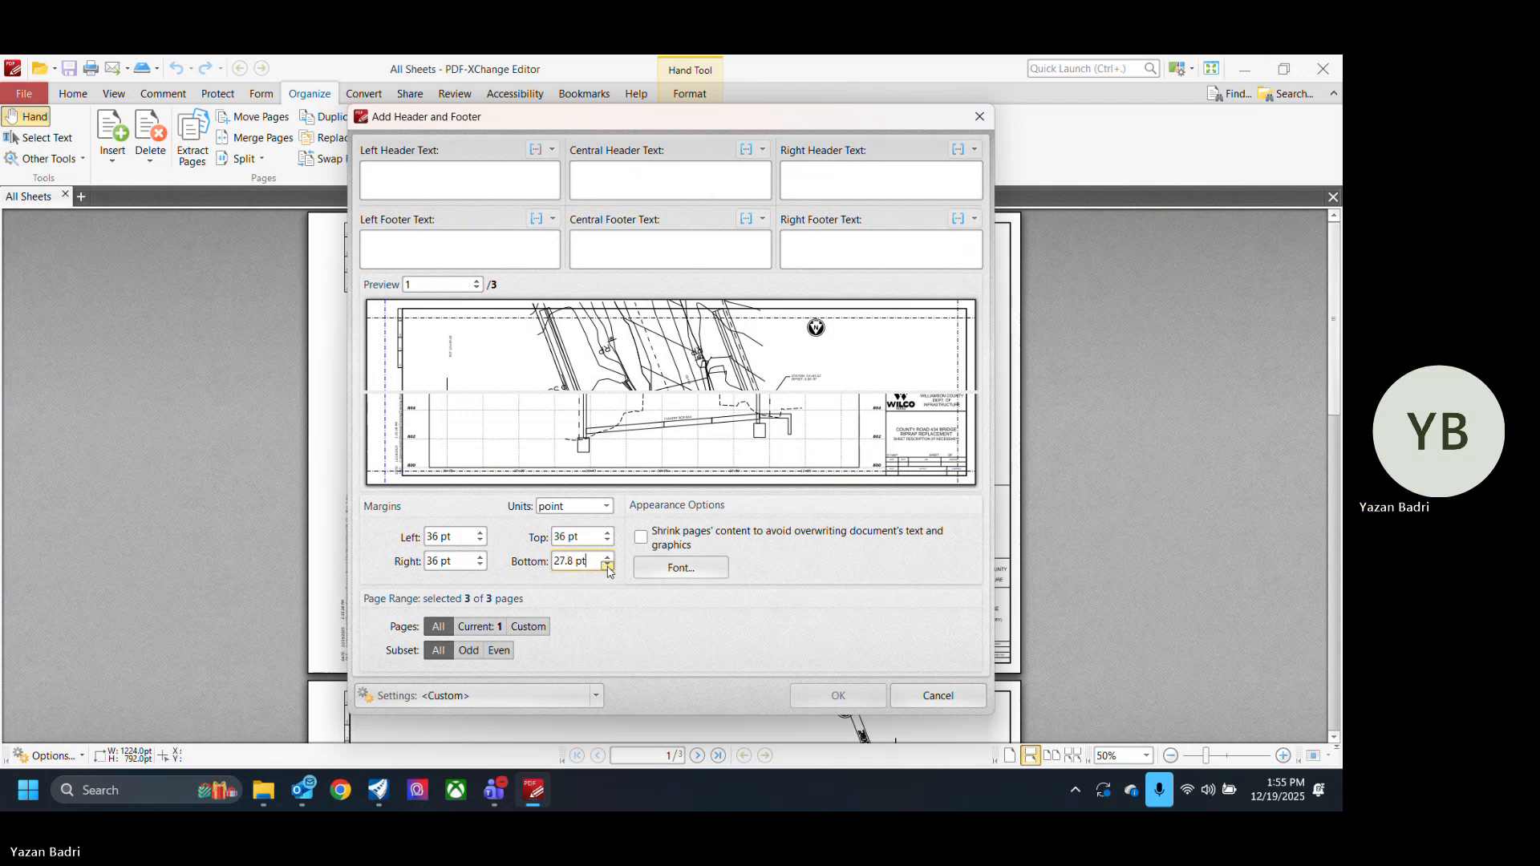
click(607, 566)
click(607, 566)
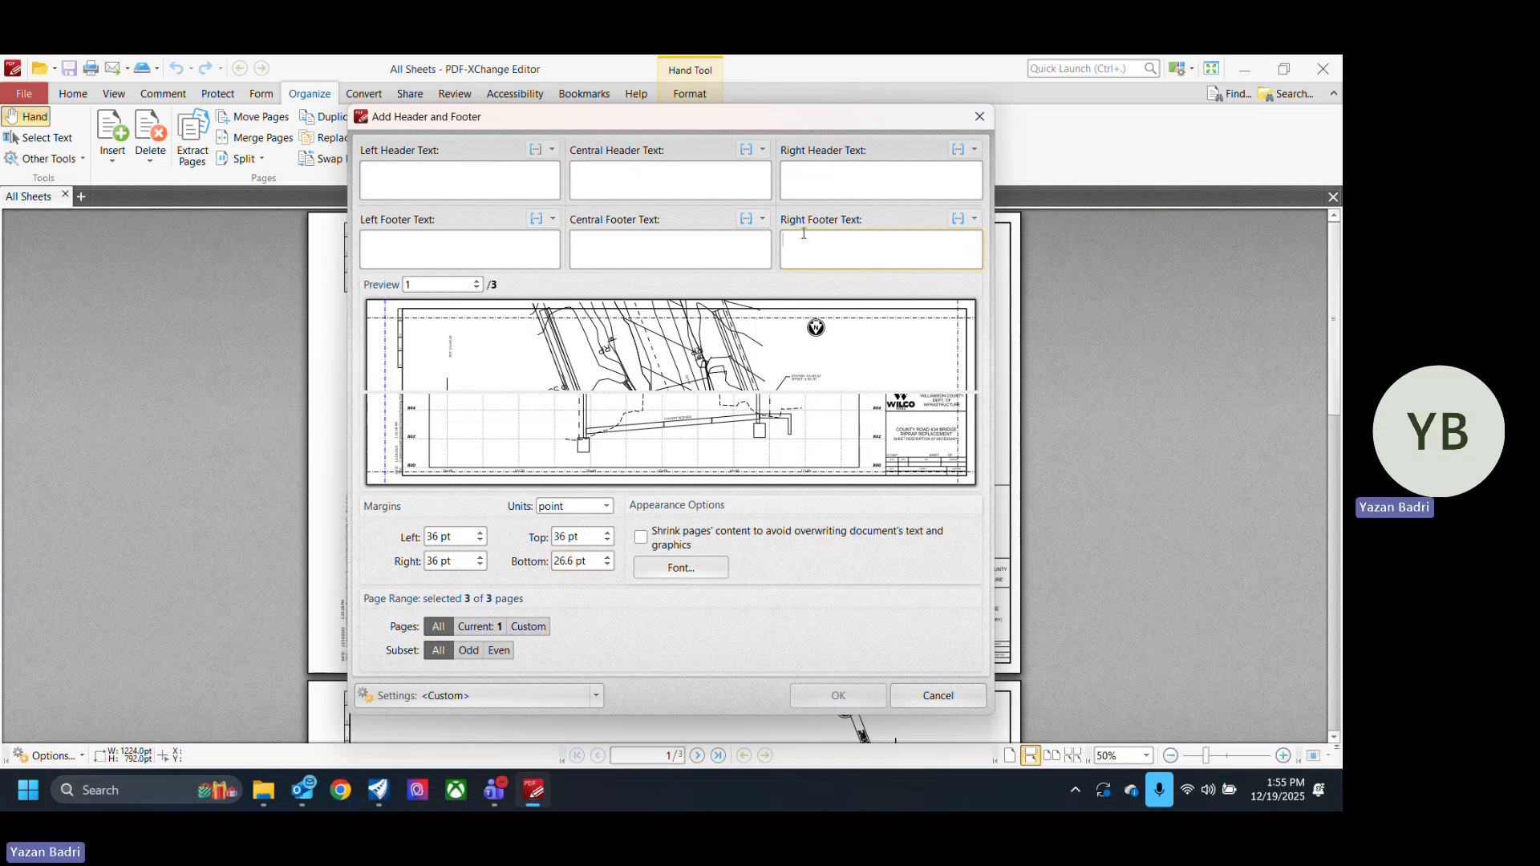
Step: Insert the page number macro as the right footer text on all pages and apply it in evaluation mode
click(967, 224)
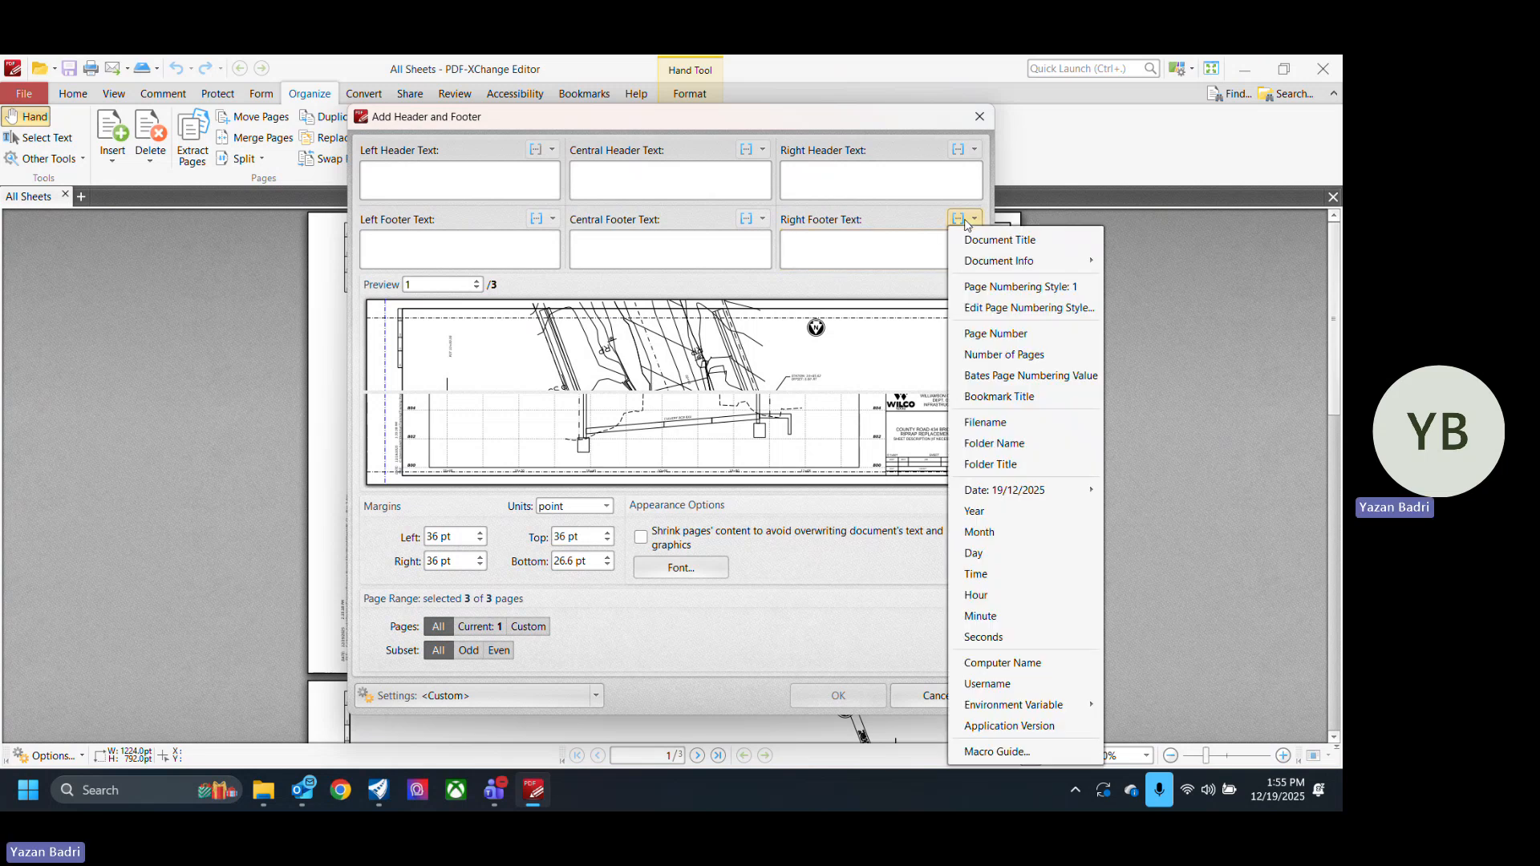
click(1017, 334)
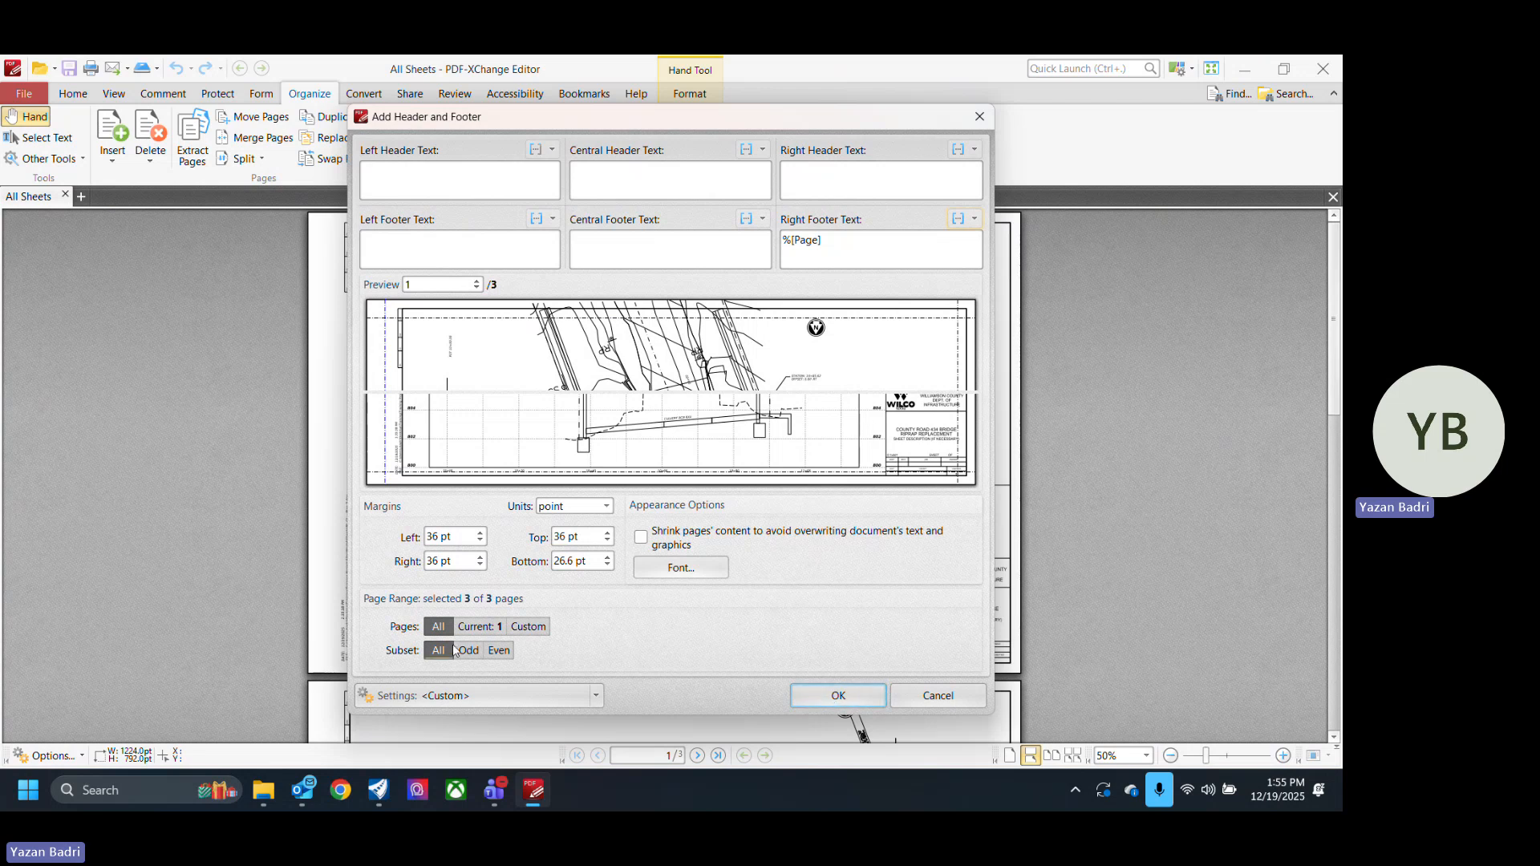
click(849, 700)
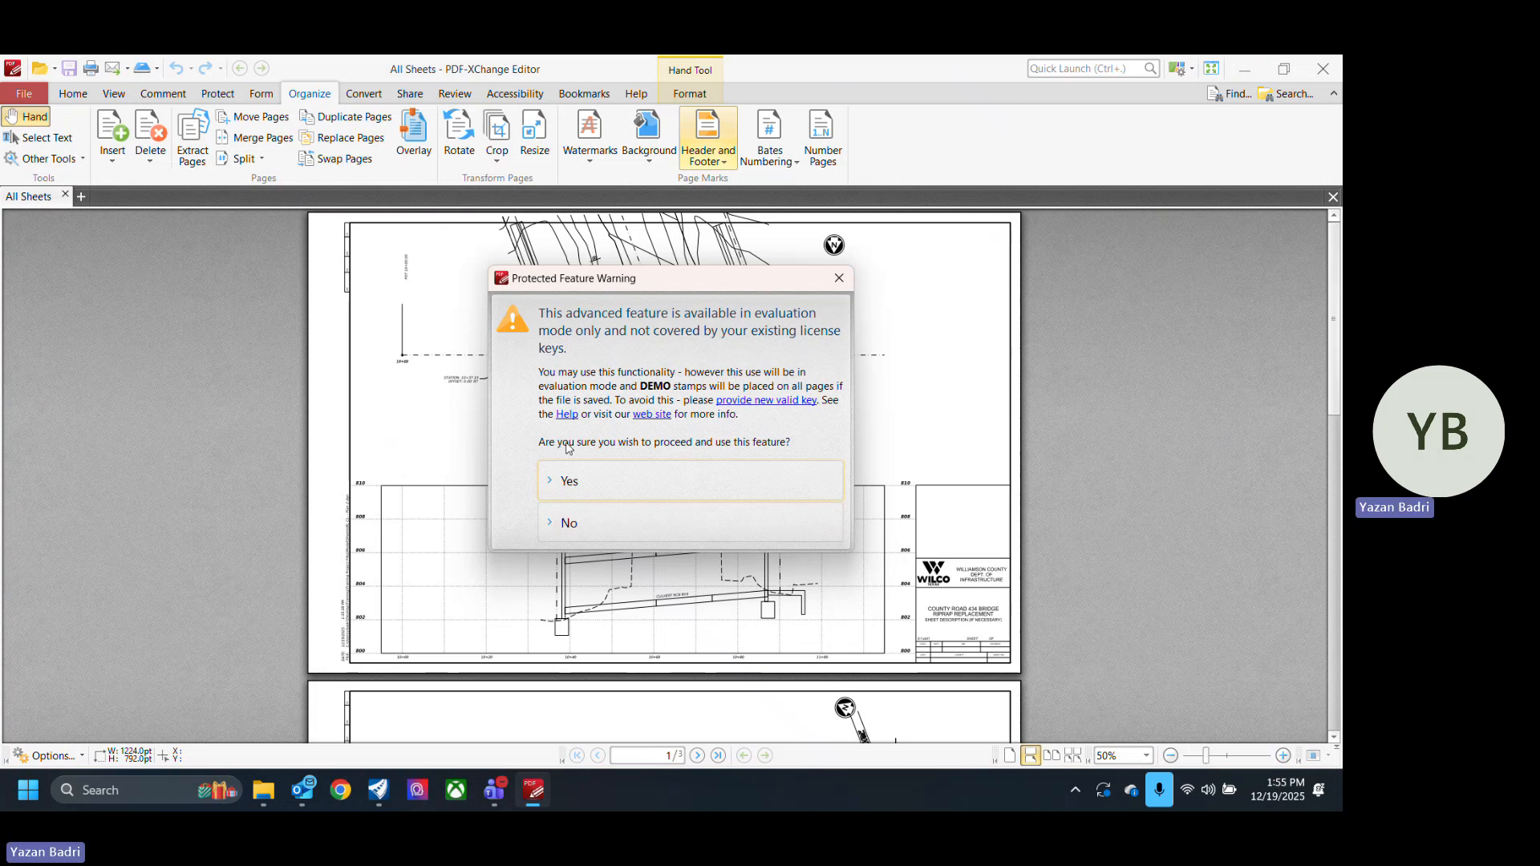
click(686, 489)
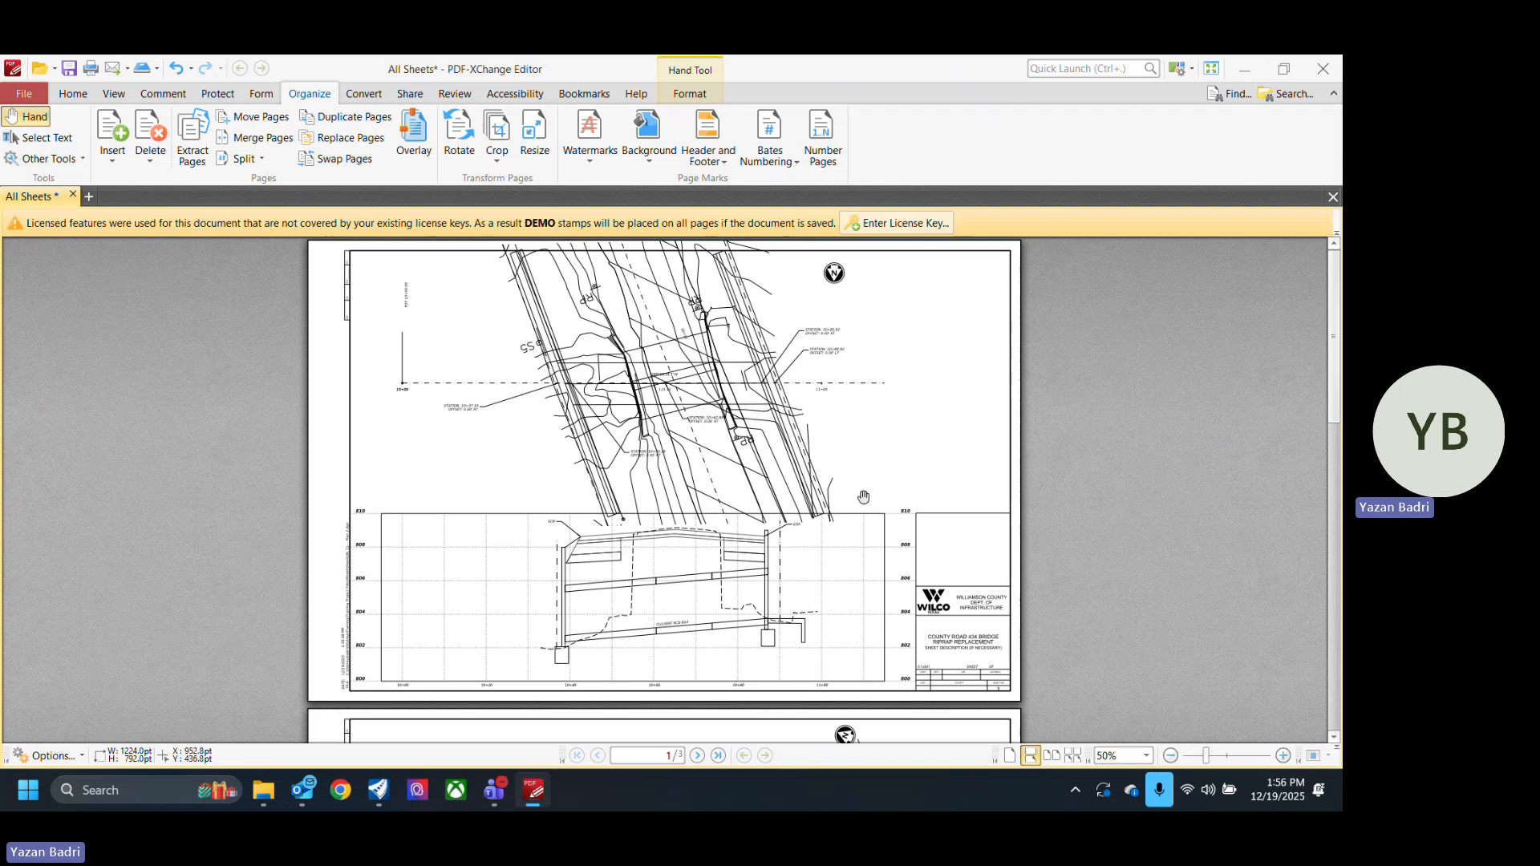
Step: Examine how the footer page number fits the SHEET NO. cell in the title block of each of the three sheets
scroll(810, 610, down, 1)
scroll(822, 668, up, 1)
ctrl+scroll(1075, 618, up, 3)
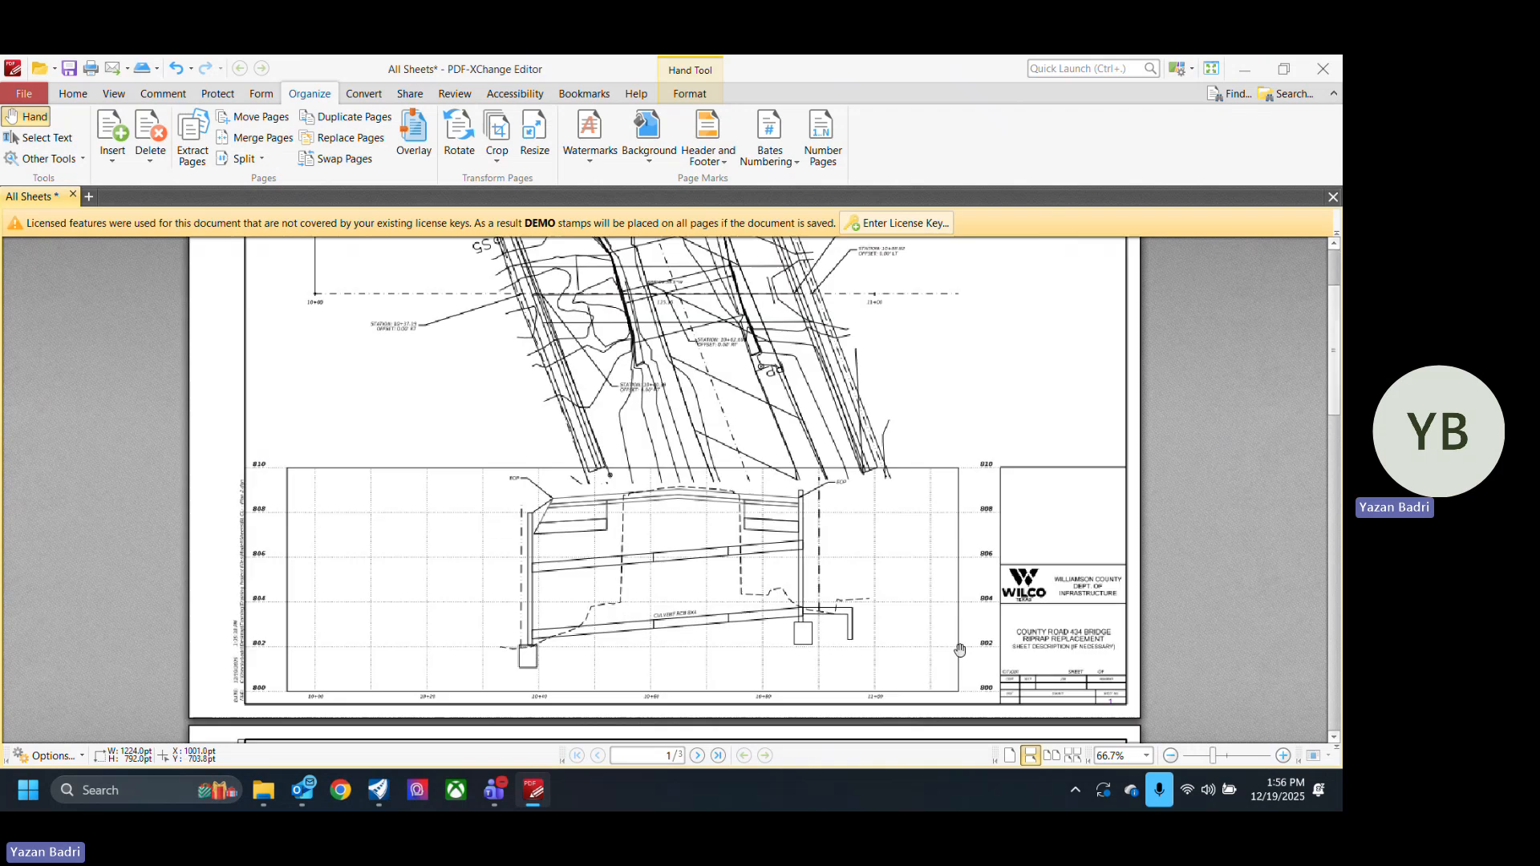
ctrl+scroll(1323, 587, up, 5)
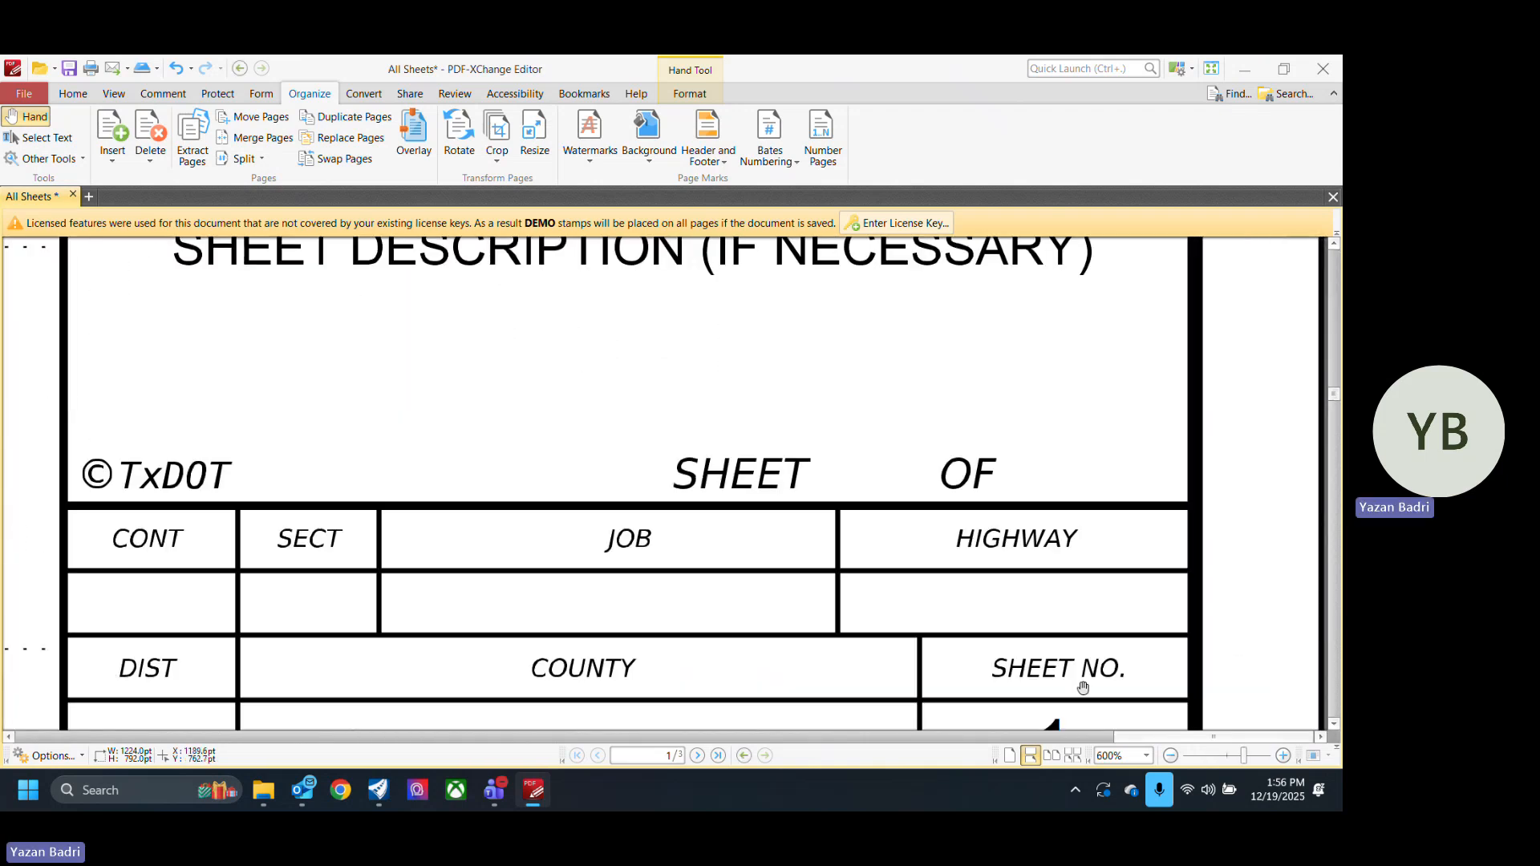
scroll(1080, 685, down, 5)
ctrl+scroll(984, 469, down, 5)
scroll(1003, 465, down, 12)
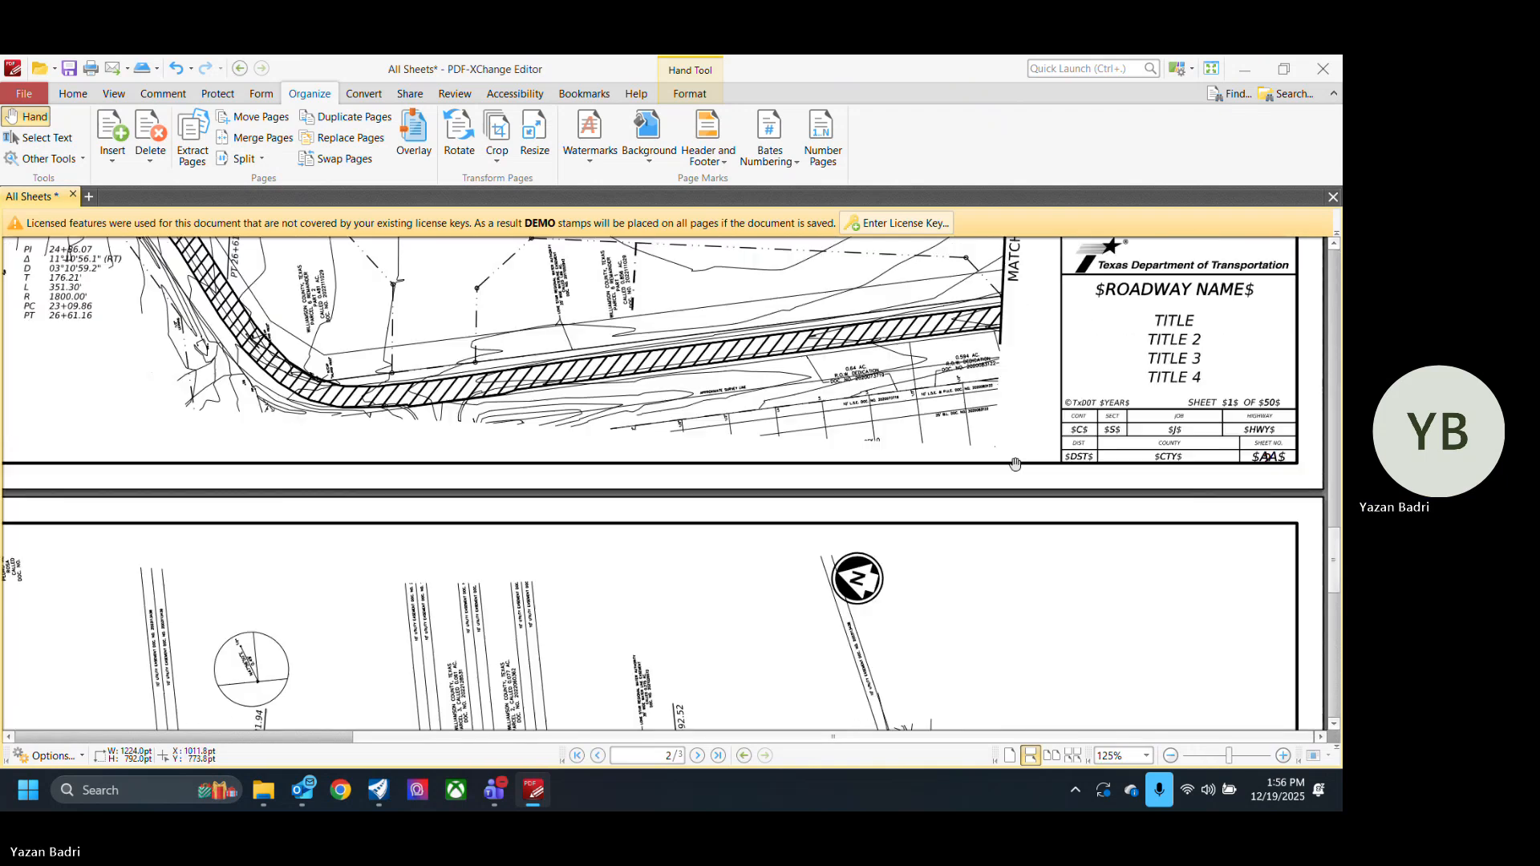
ctrl+scroll(1254, 423, up, 4)
drag(1171, 483, 993, 558)
ctrl+scroll(1185, 491, up, 2)
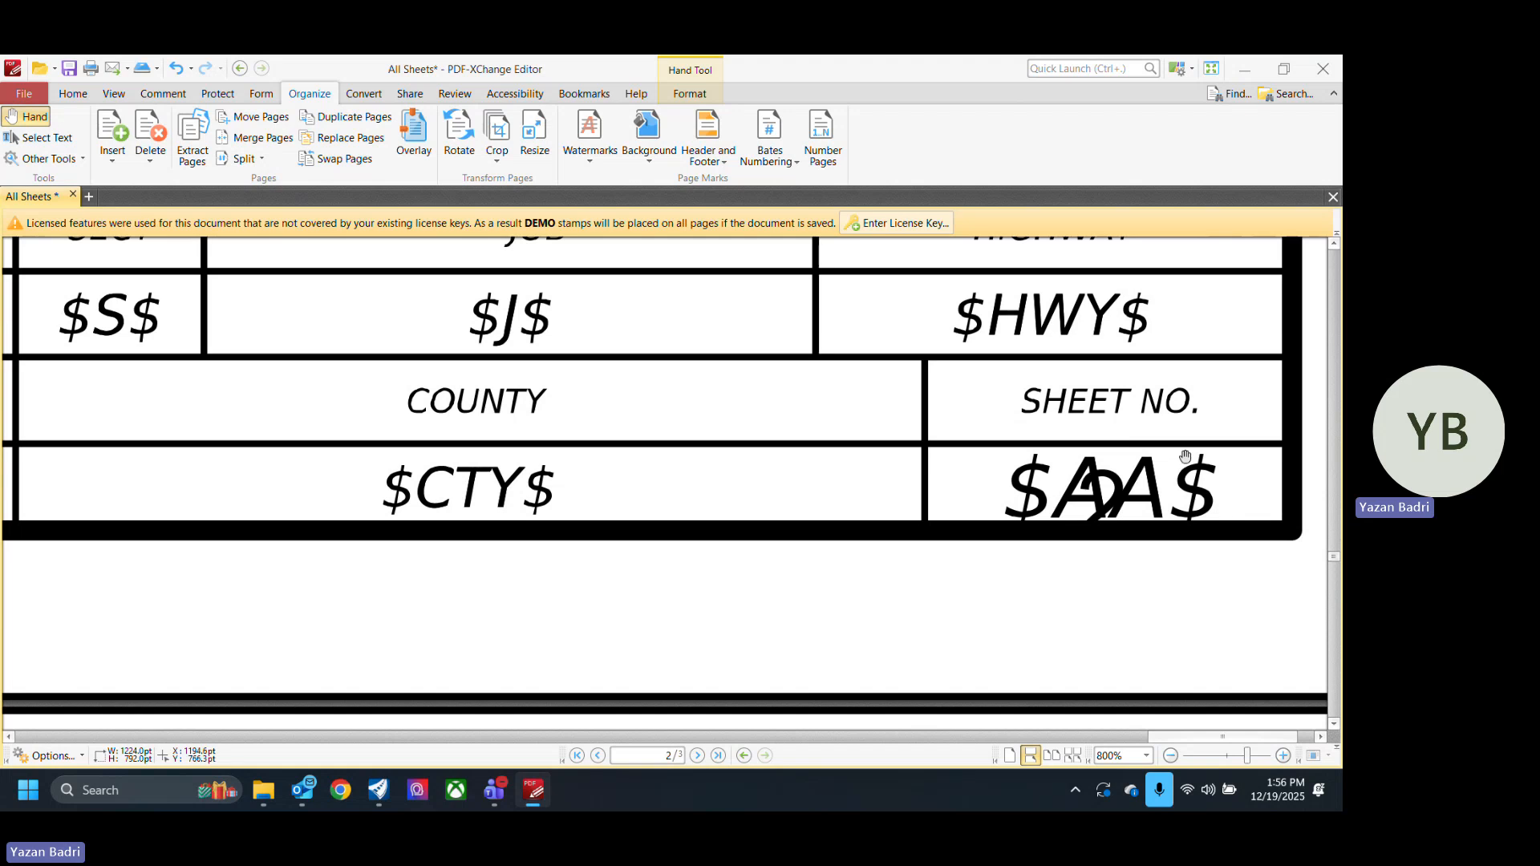
ctrl+scroll(931, 353, down, 4)
scroll(986, 491, down, 10)
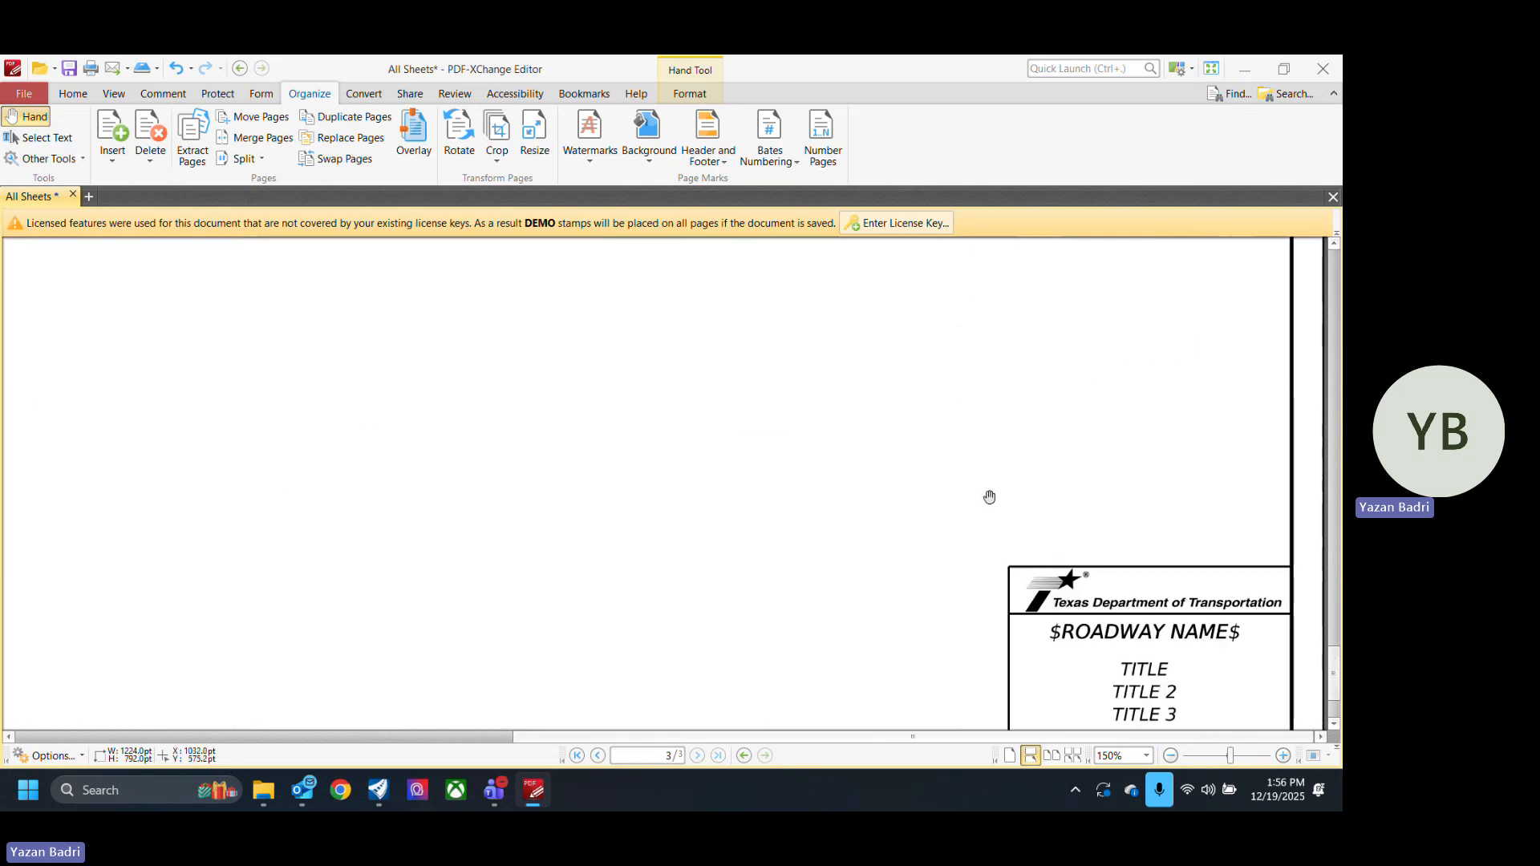
ctrl+scroll(1272, 489, up, 10)
ctrl+scroll(1093, 523, down, 12)
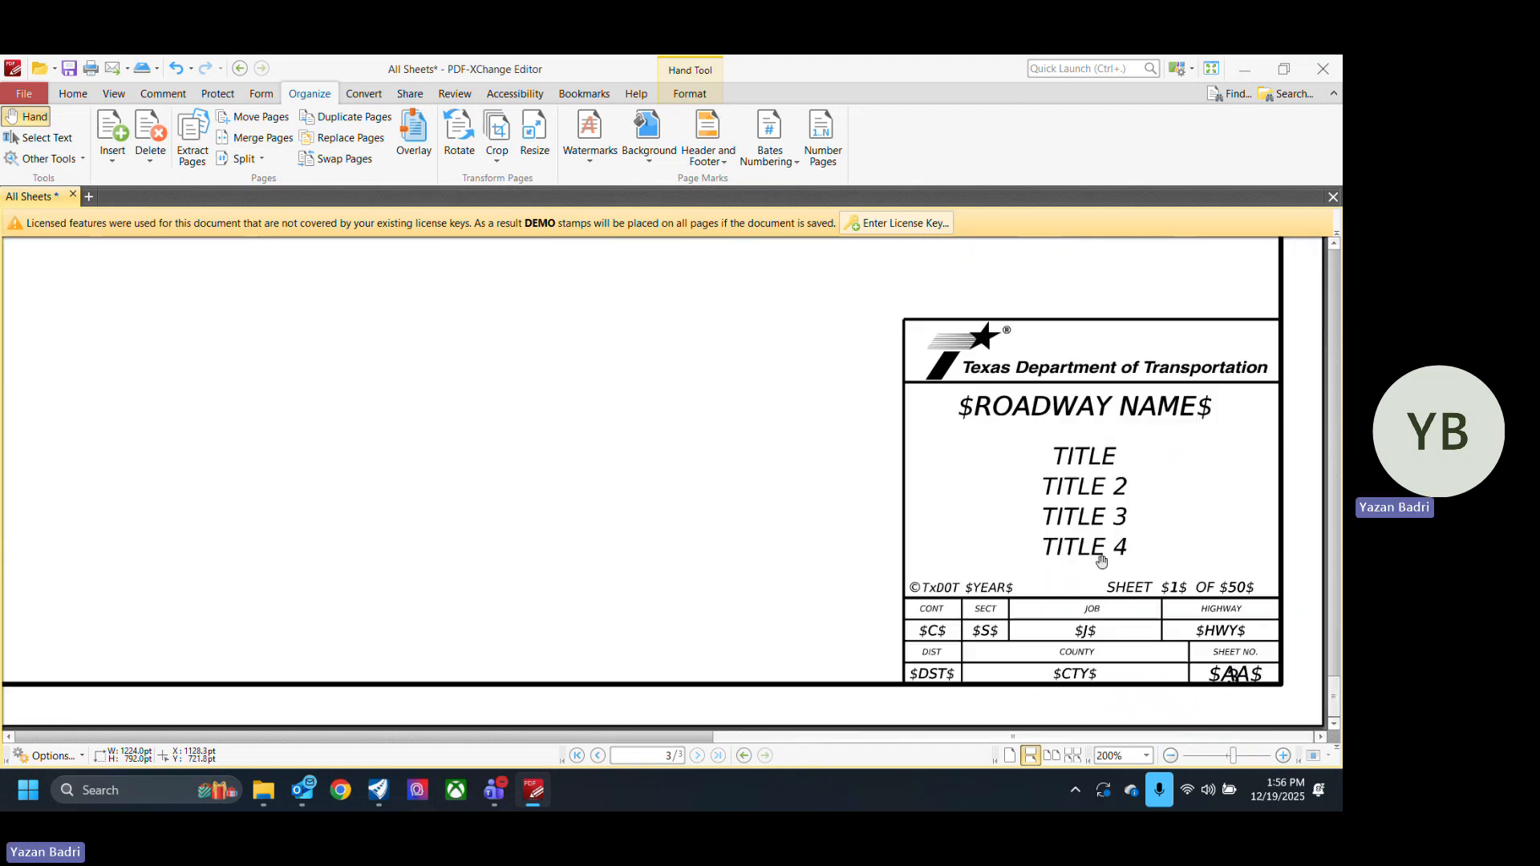
scroll(802, 521, up, 4)
scroll(811, 542, up, 1)
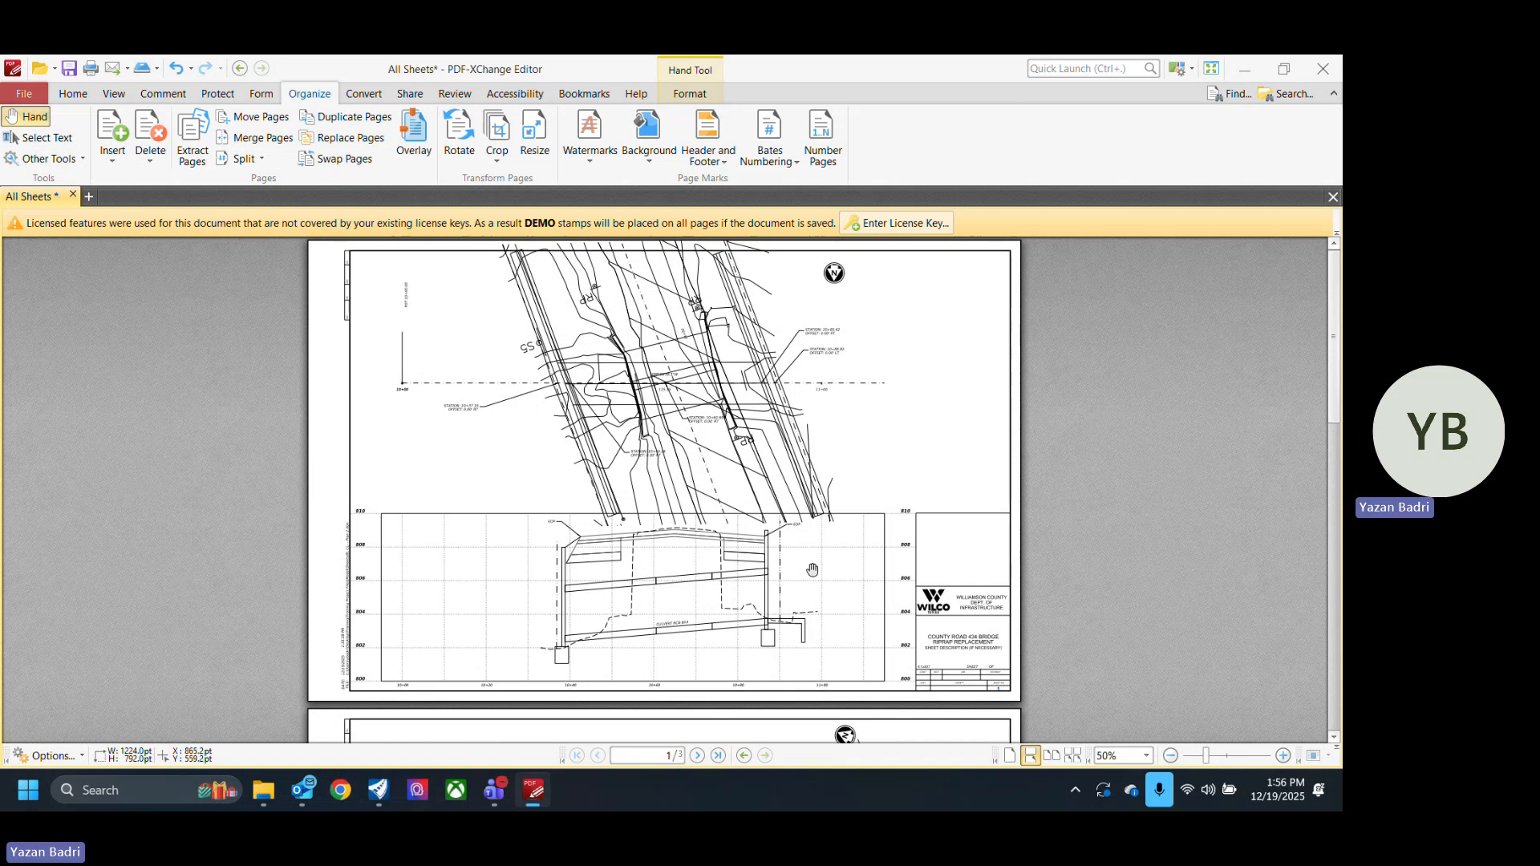
Step: Examine the date, time and file path text running along the border of the first sheet
ctrl+scroll(879, 605, up, 3)
drag(609, 476, 1316, 610)
drag(513, 550, 546, 389)
ctrl+scroll(316, 582, up, 4)
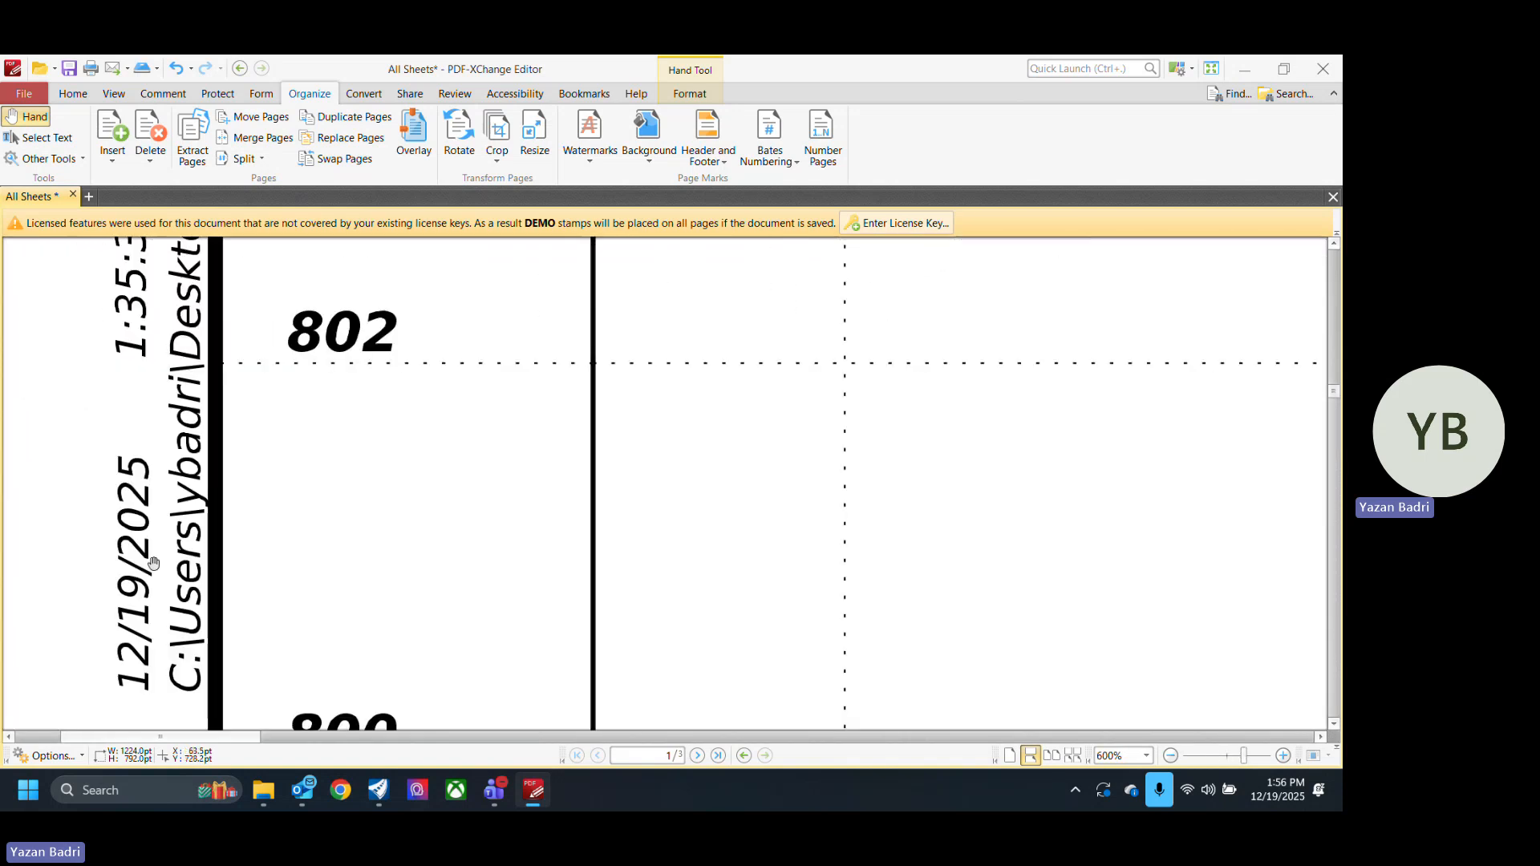
drag(235, 463, 387, 591)
ctrl+scroll(321, 513, down, 4)
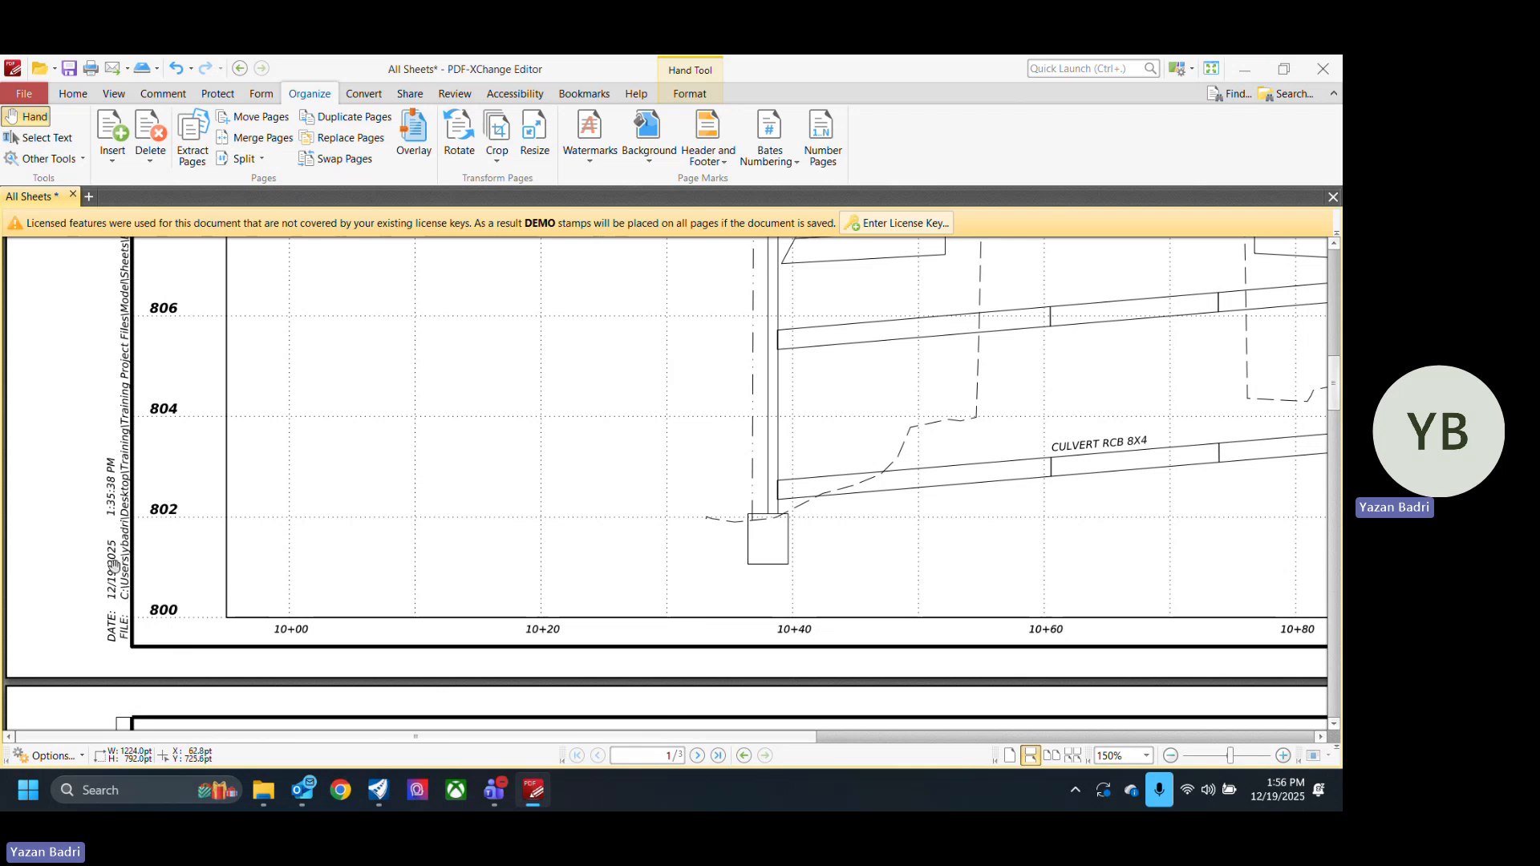
ctrl+scroll(114, 570, up, 5)
ctrl+scroll(125, 482, down, 4)
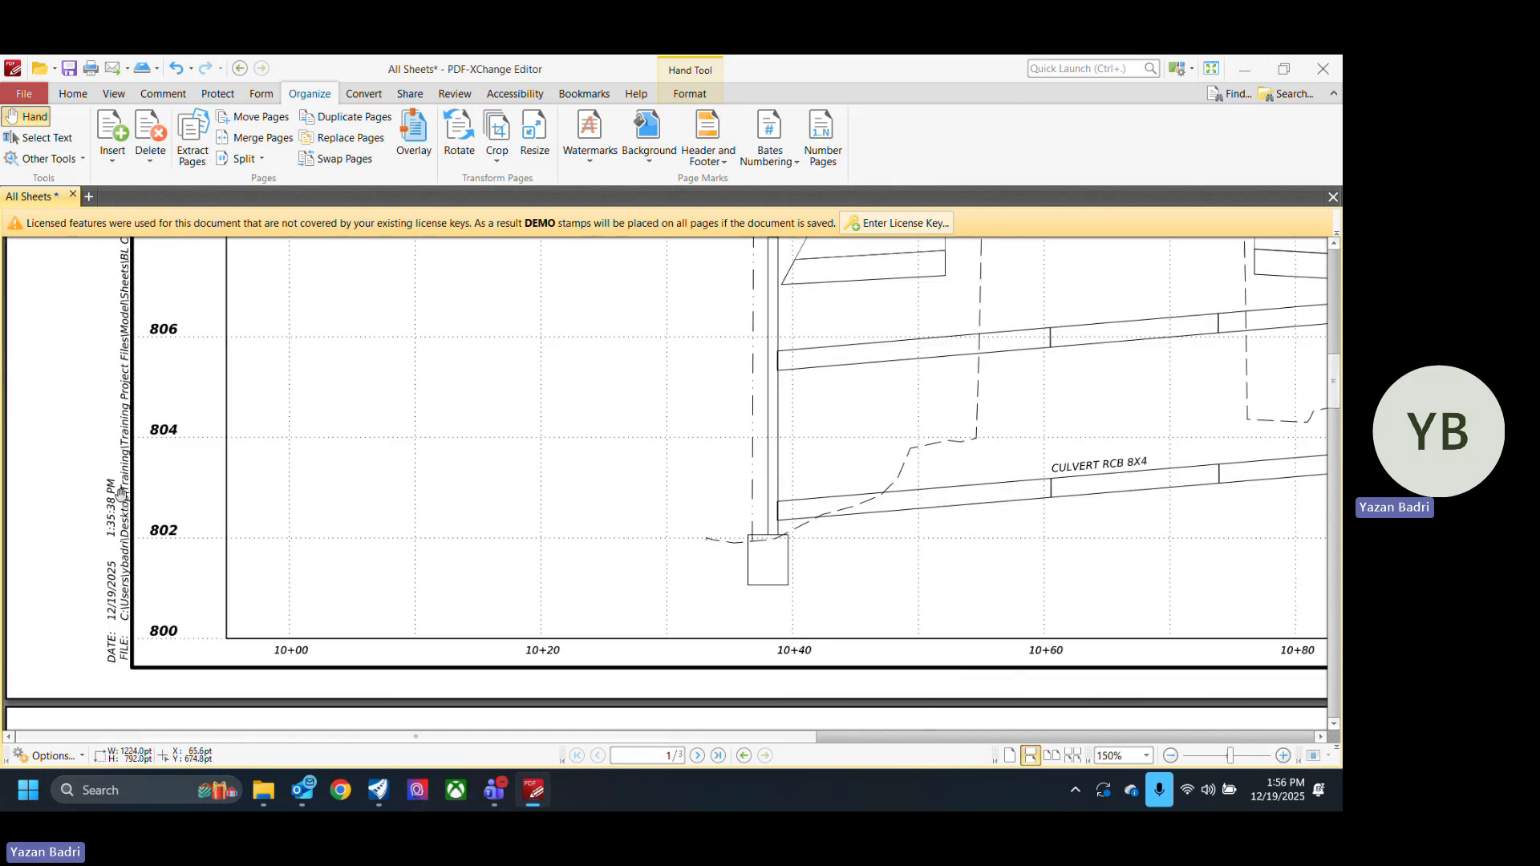
ctrl+scroll(138, 462, up, 3)
ctrl+scroll(143, 469, down, 4)
drag(701, 526, 337, 457)
ctrl+scroll(337, 458, down, 5)
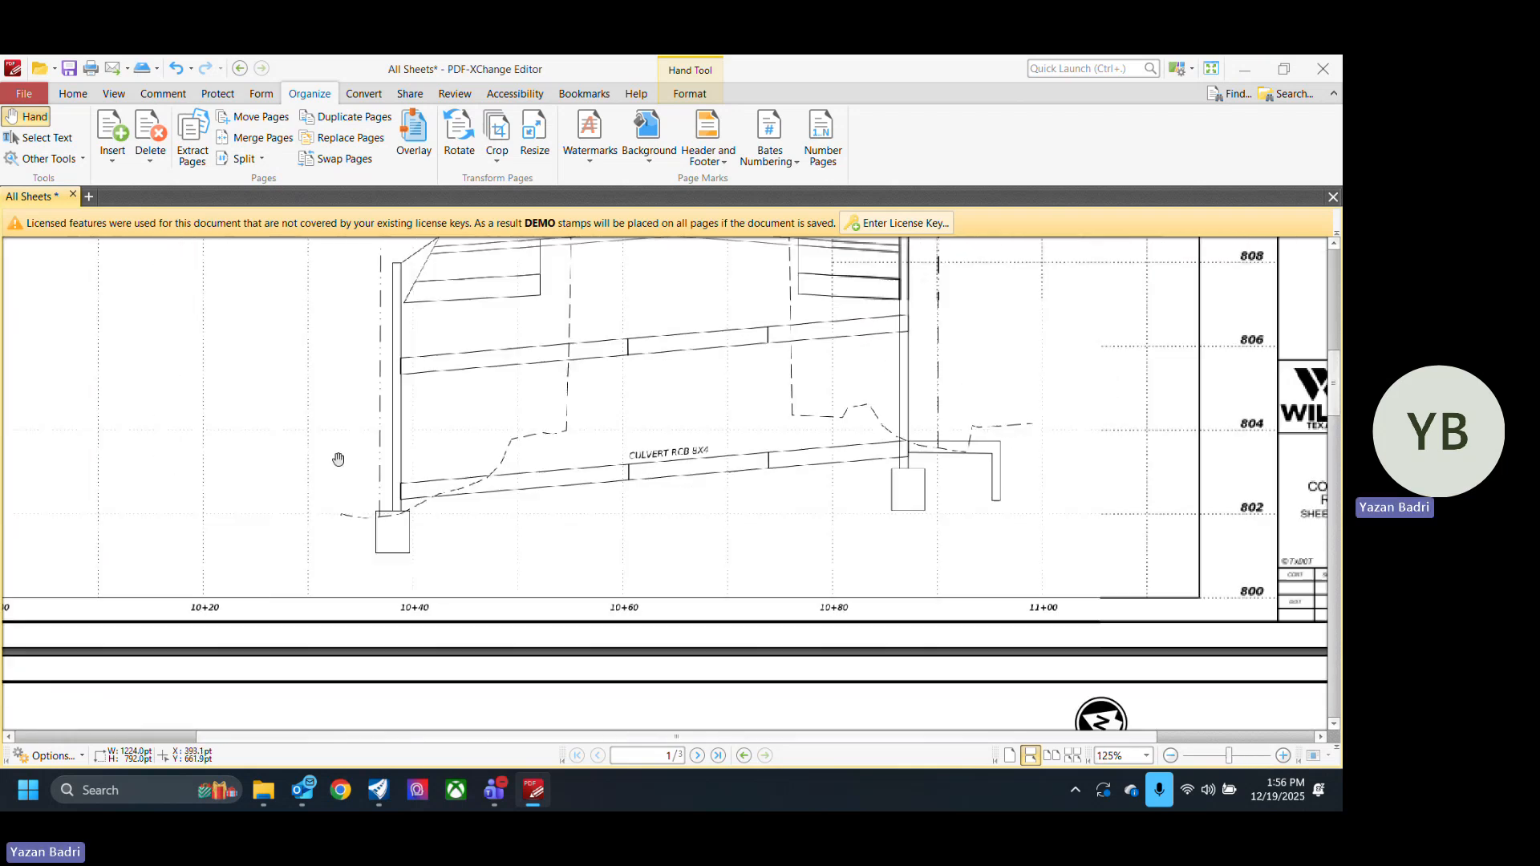
Step: Check the border text on the last sheet and review the layout of all three sheets
scroll(674, 504, down, 7)
scroll(696, 514, down, 2)
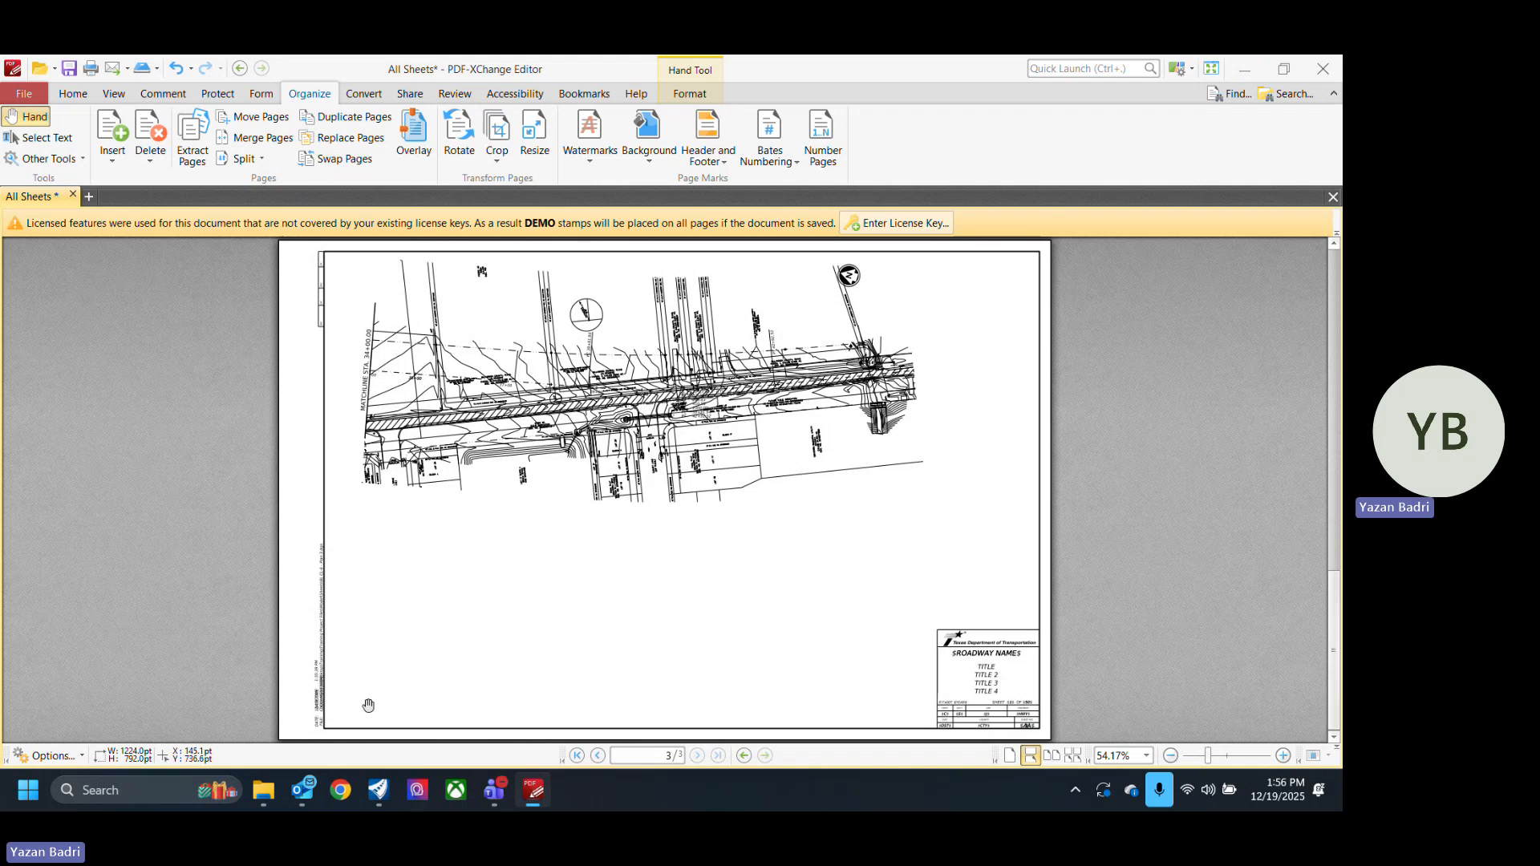
ctrl+scroll(353, 704, up, 4)
drag(207, 666, 804, 531)
ctrl+scroll(562, 557, down, 5)
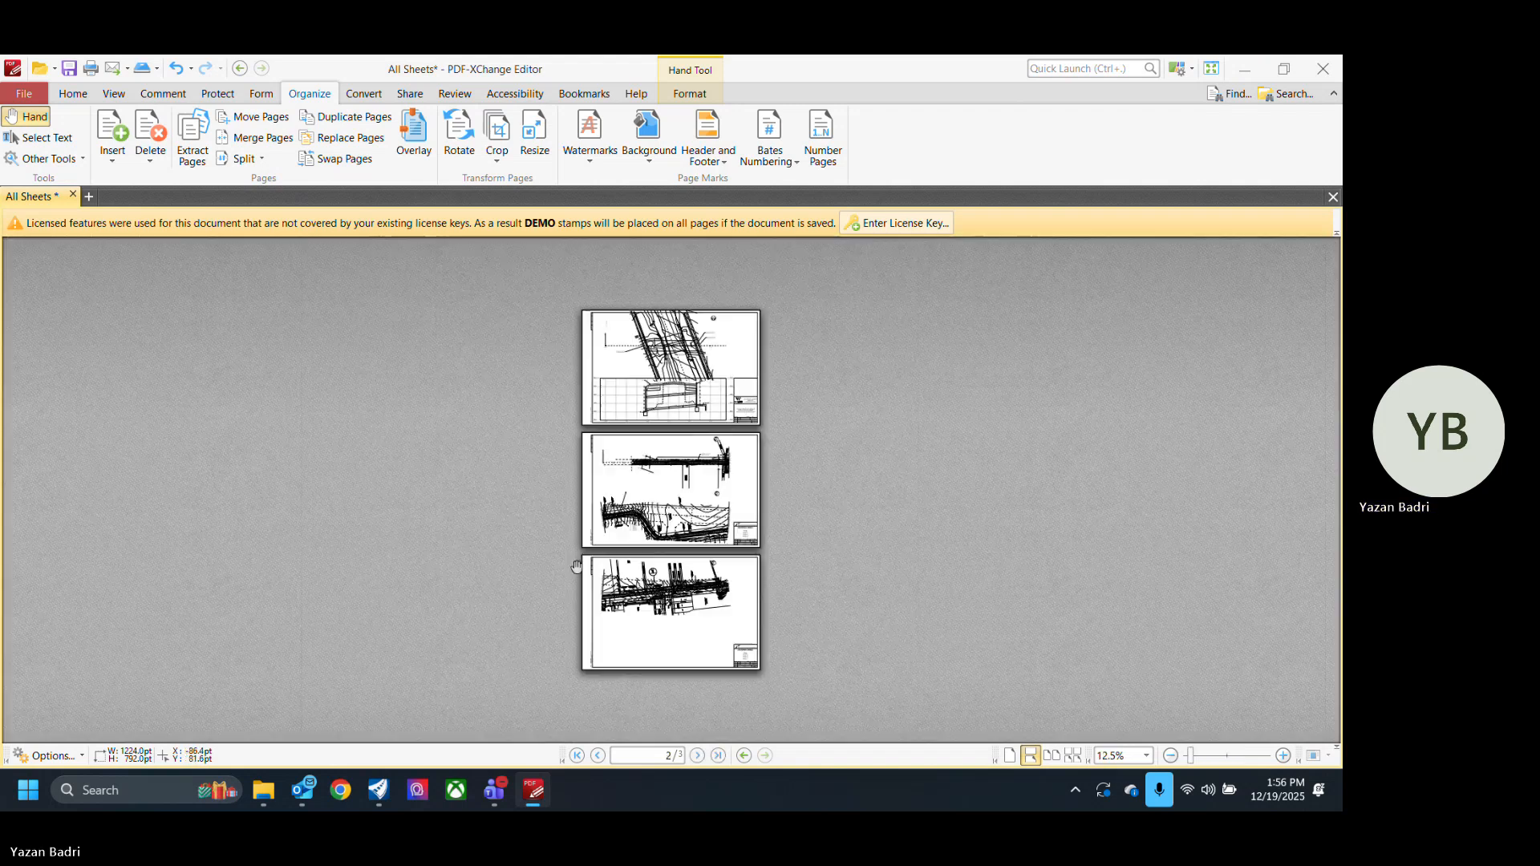
ctrl+scroll(747, 404, up, 5)
ctrl+scroll(747, 404, down, 4)
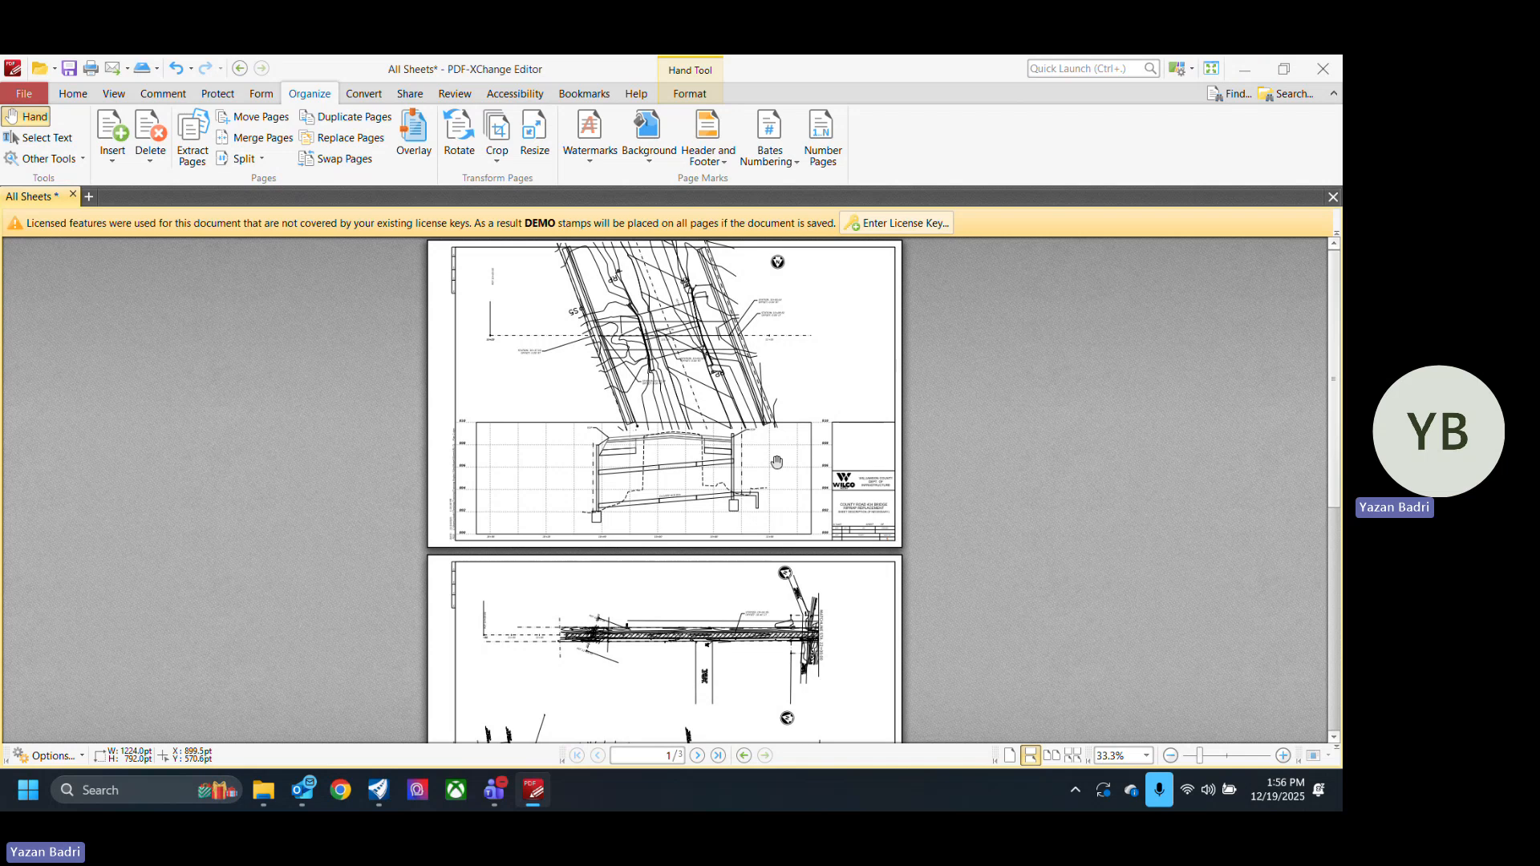
ctrl+scroll(777, 462, up, 3)
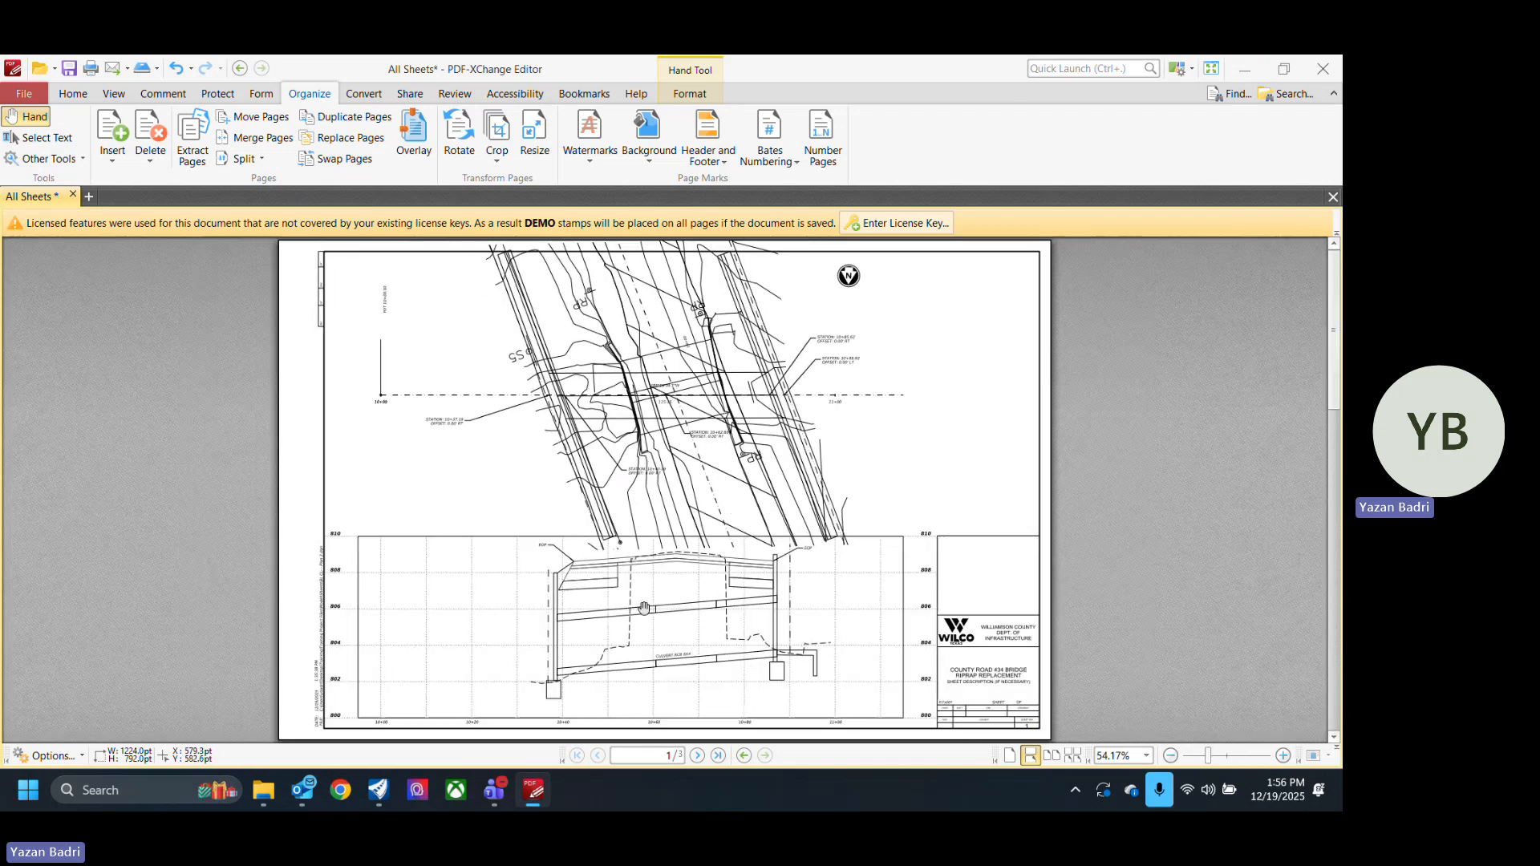
Step: Close All Sheets.pdf without saving the footer changes
click(1331, 73)
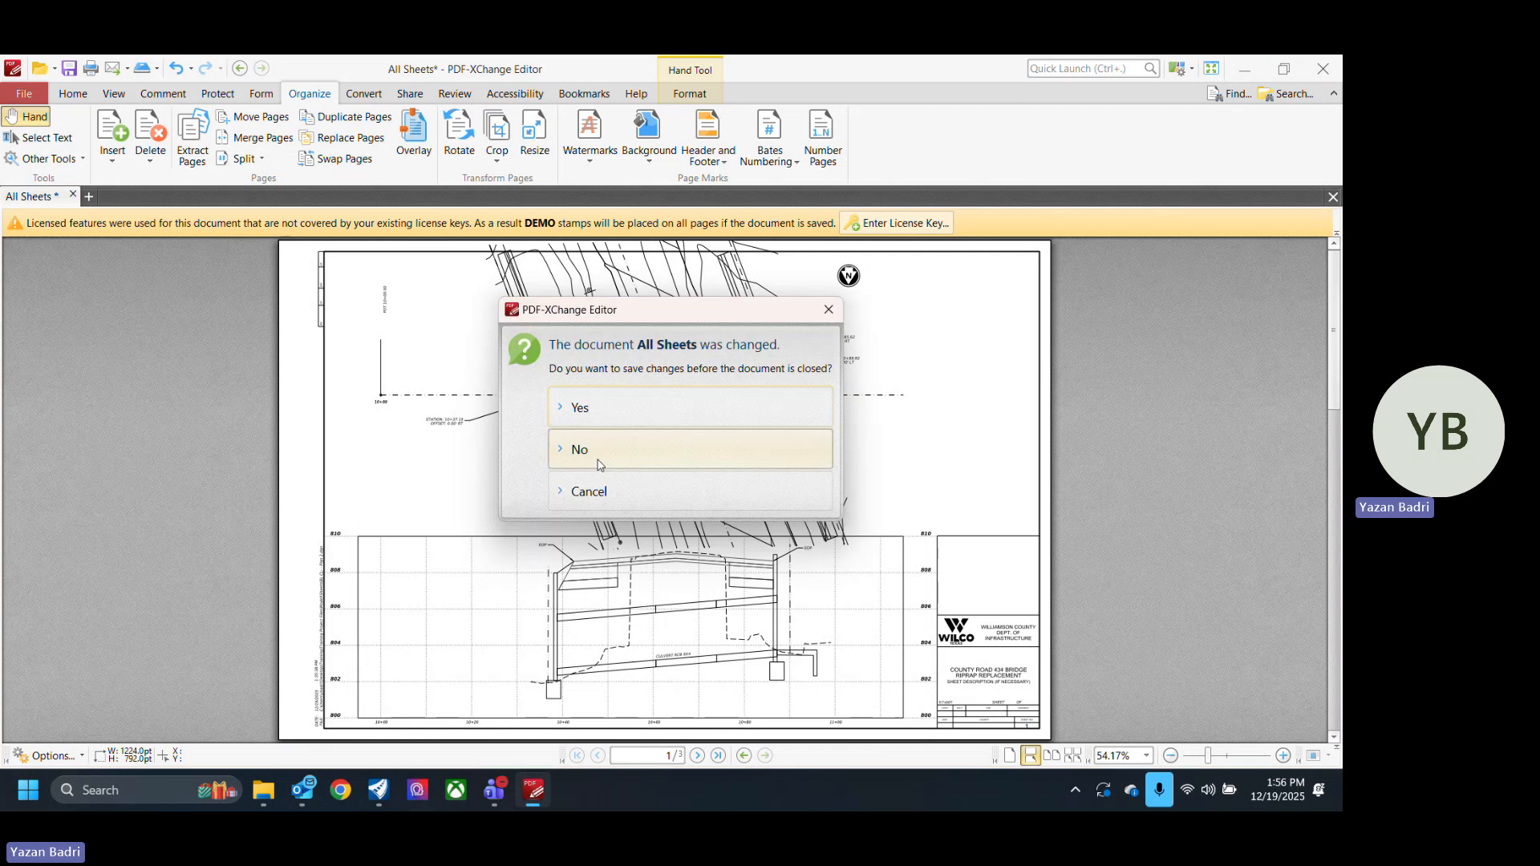
click(578, 447)
click(542, 551)
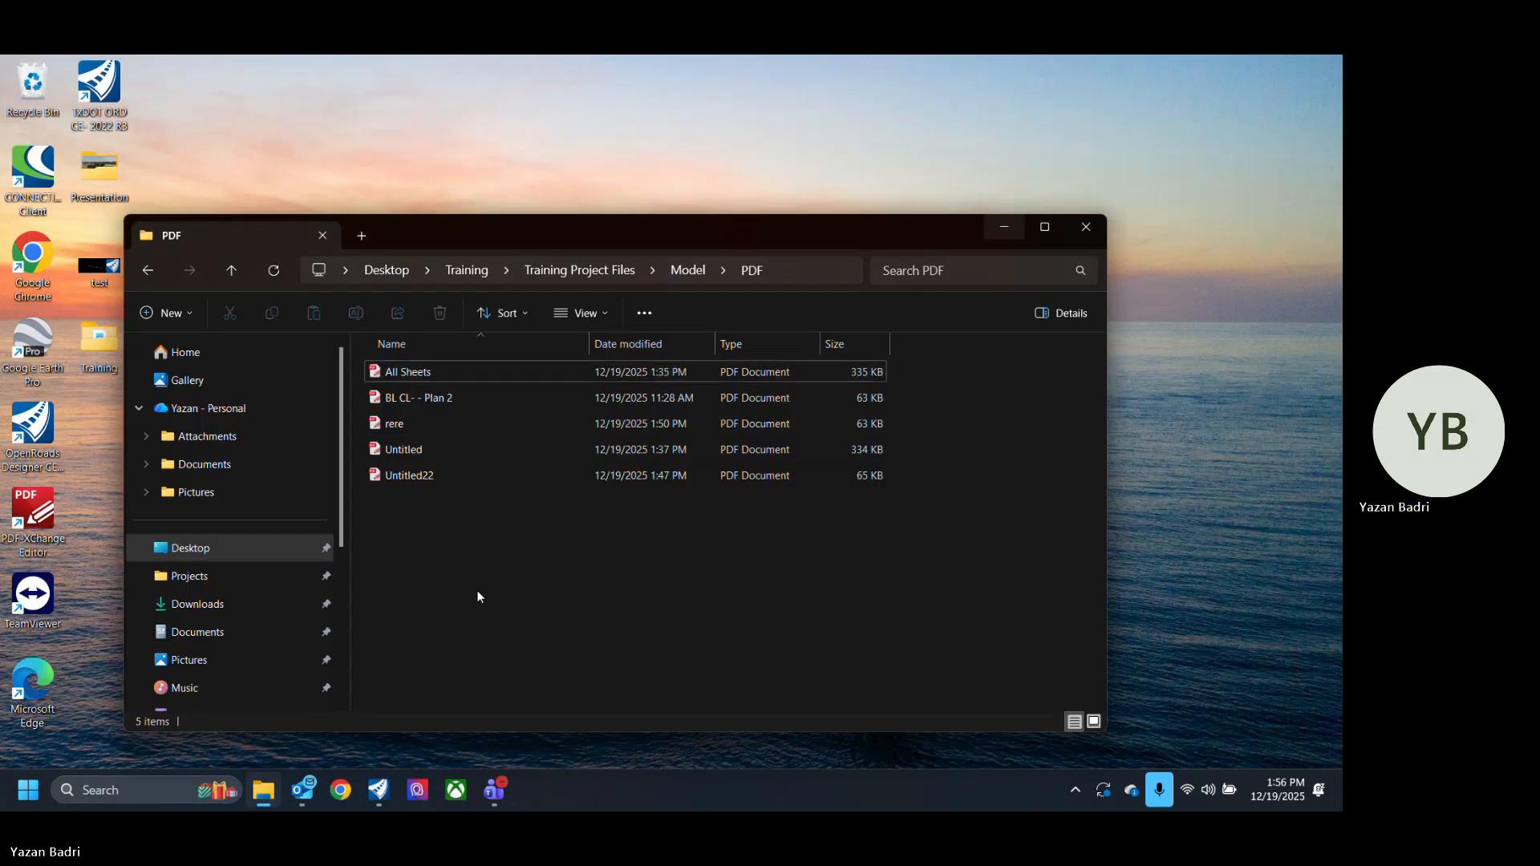
Step: Switch to OpenRoads Designer and open the BL CL-6 - Plan 1 file from the Model\Sheets folder
click(380, 792)
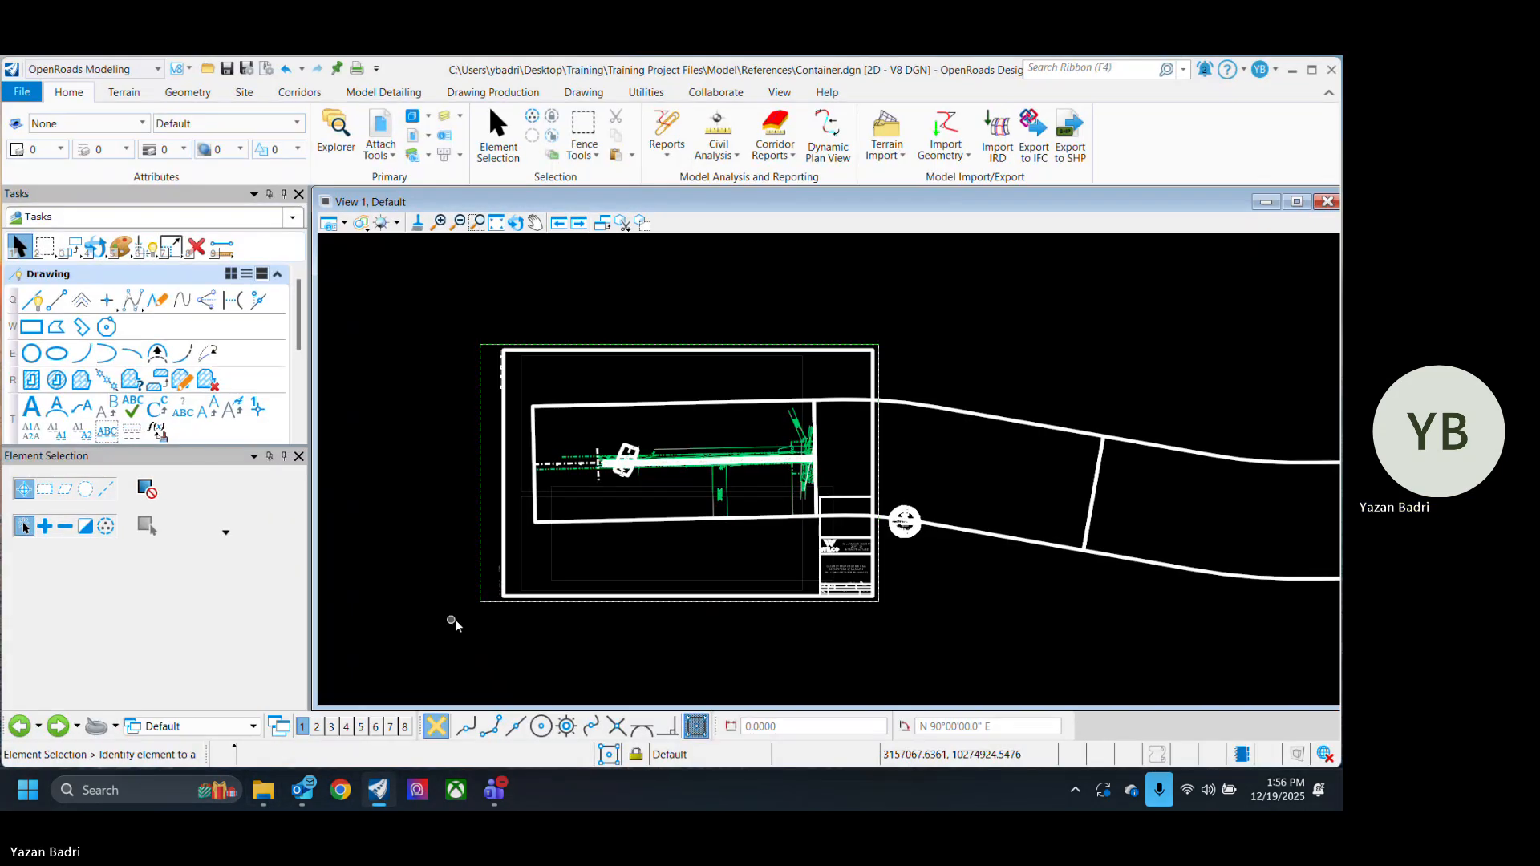
click(207, 69)
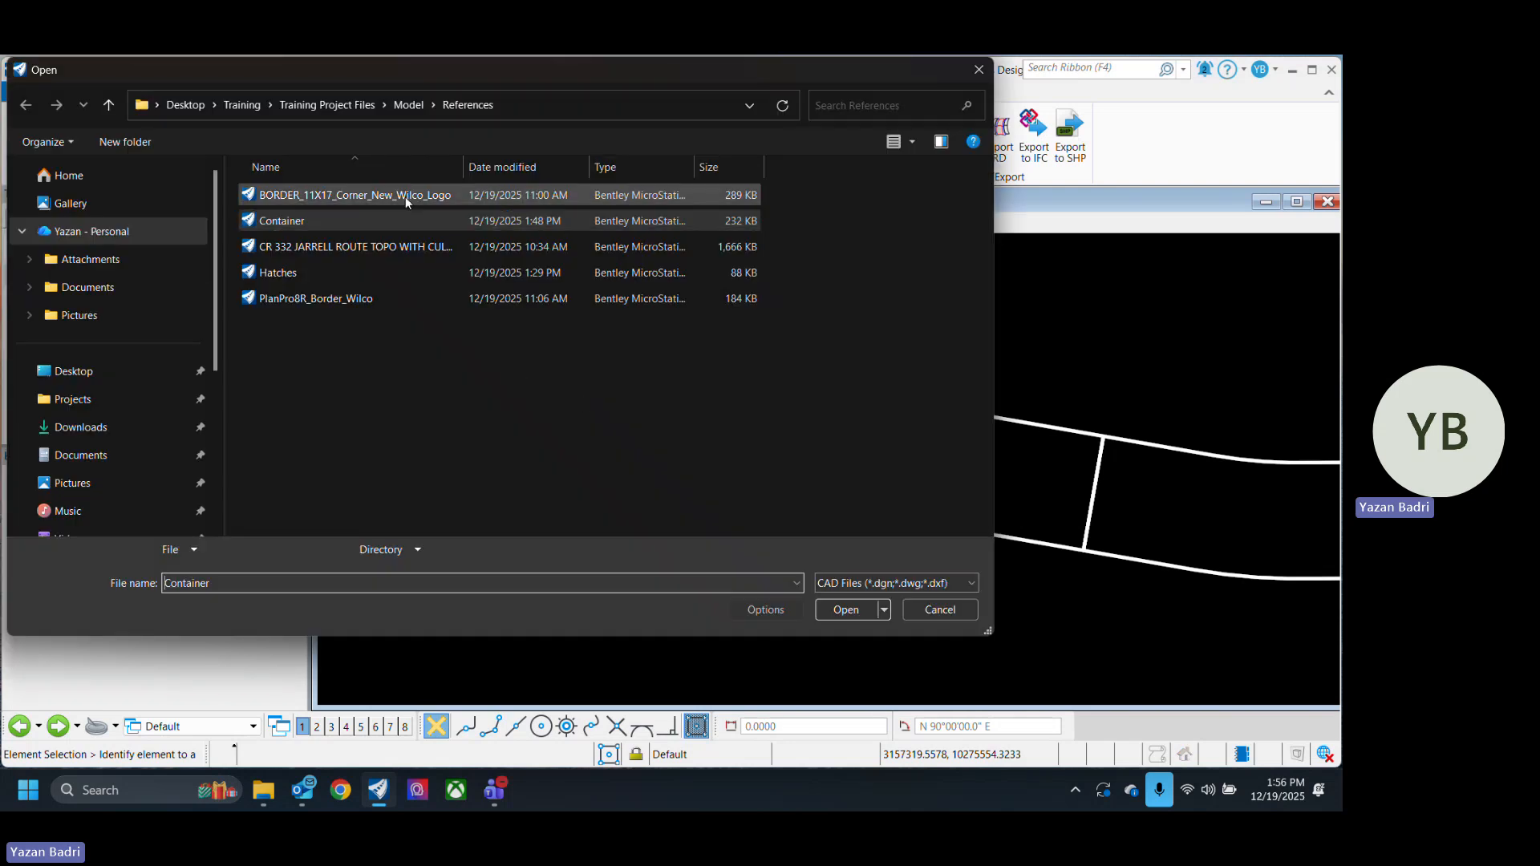
click(400, 105)
double_click(310, 399)
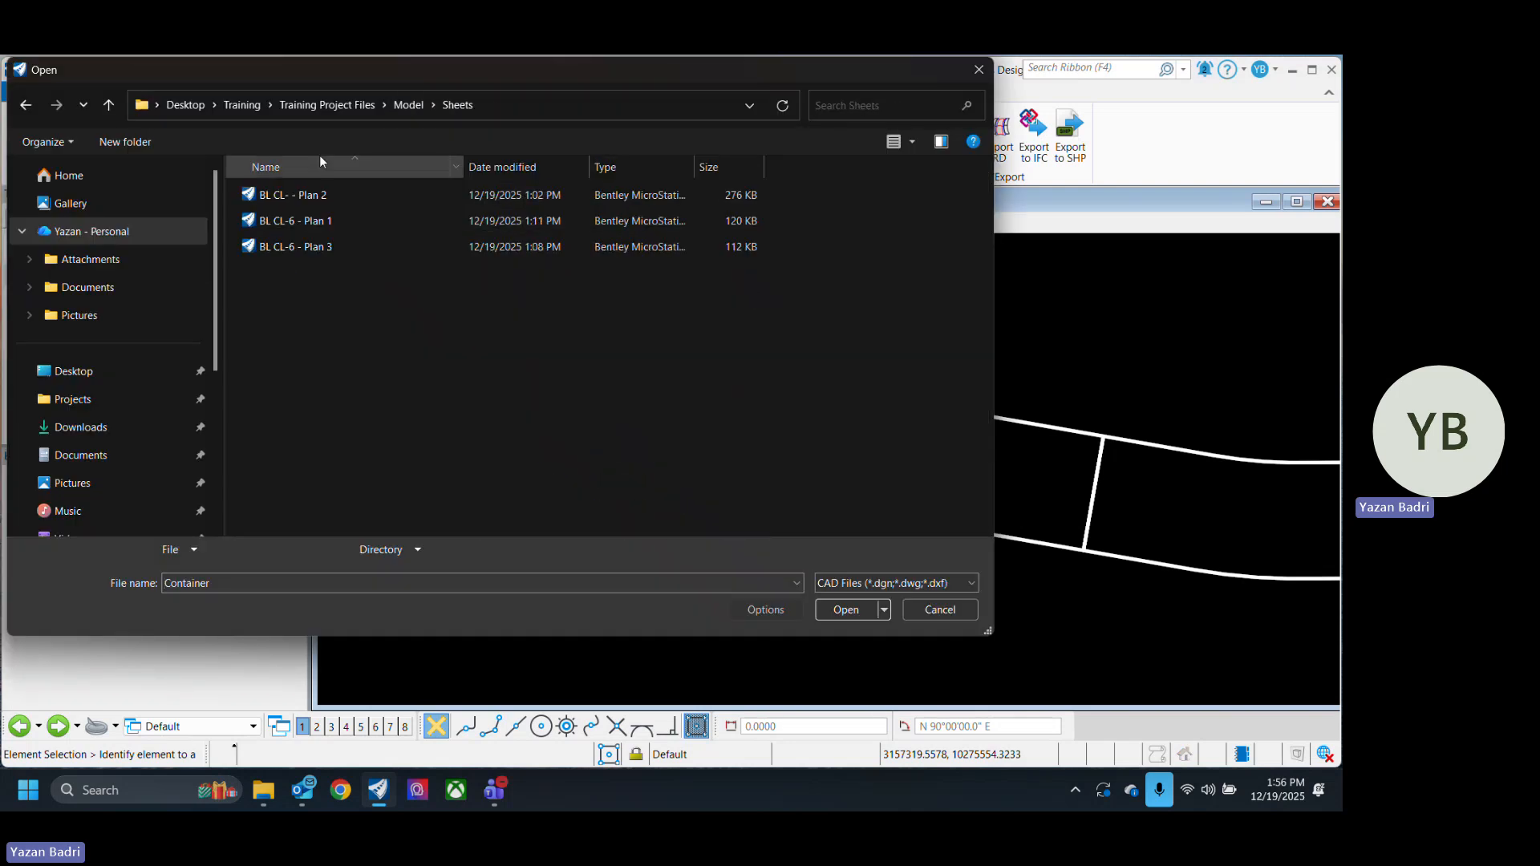
click(337, 197)
click(344, 221)
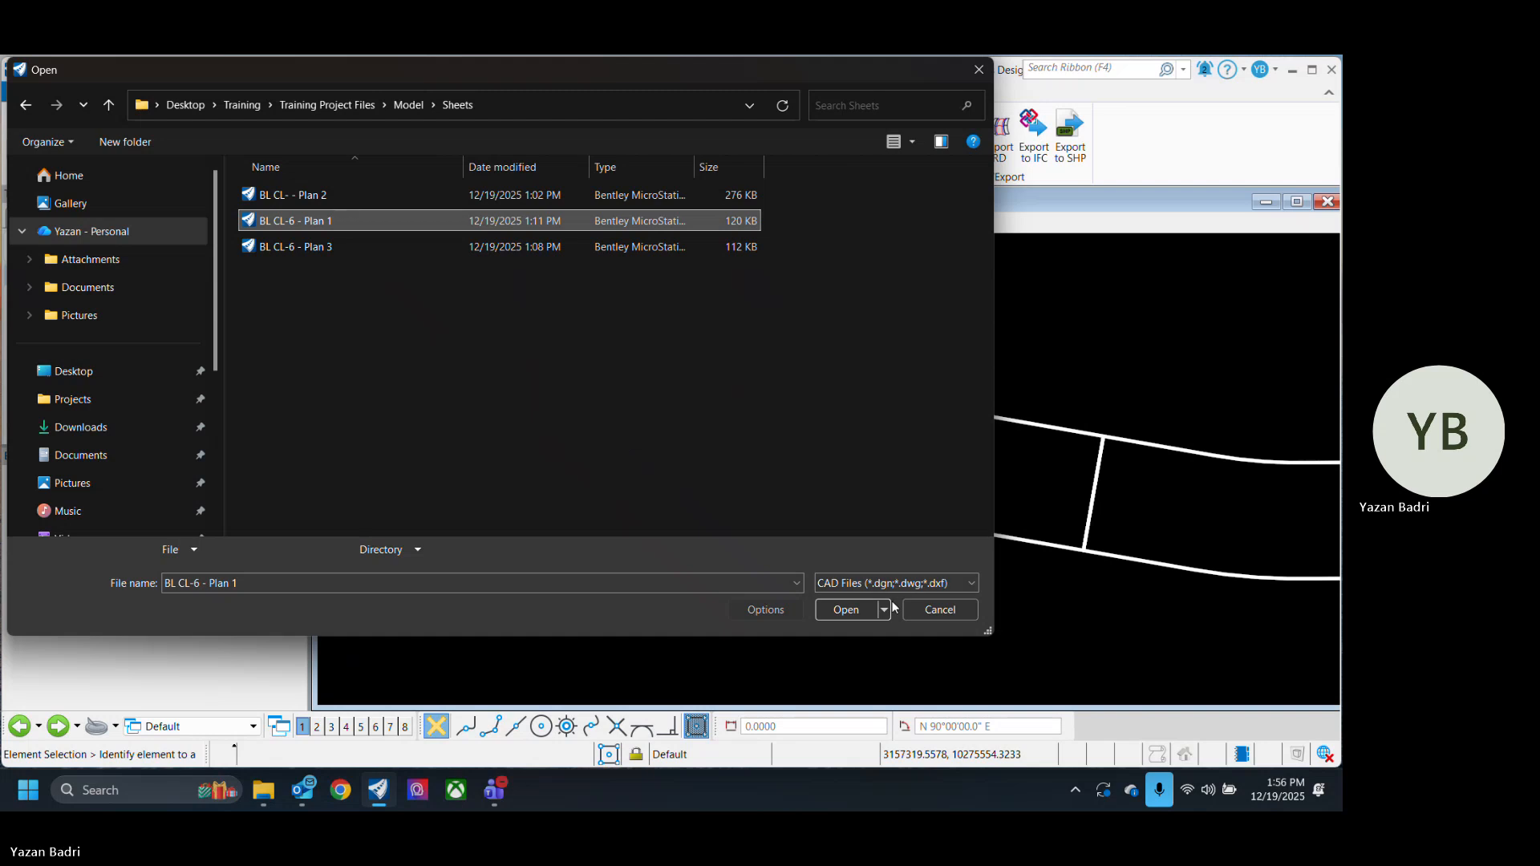
click(843, 611)
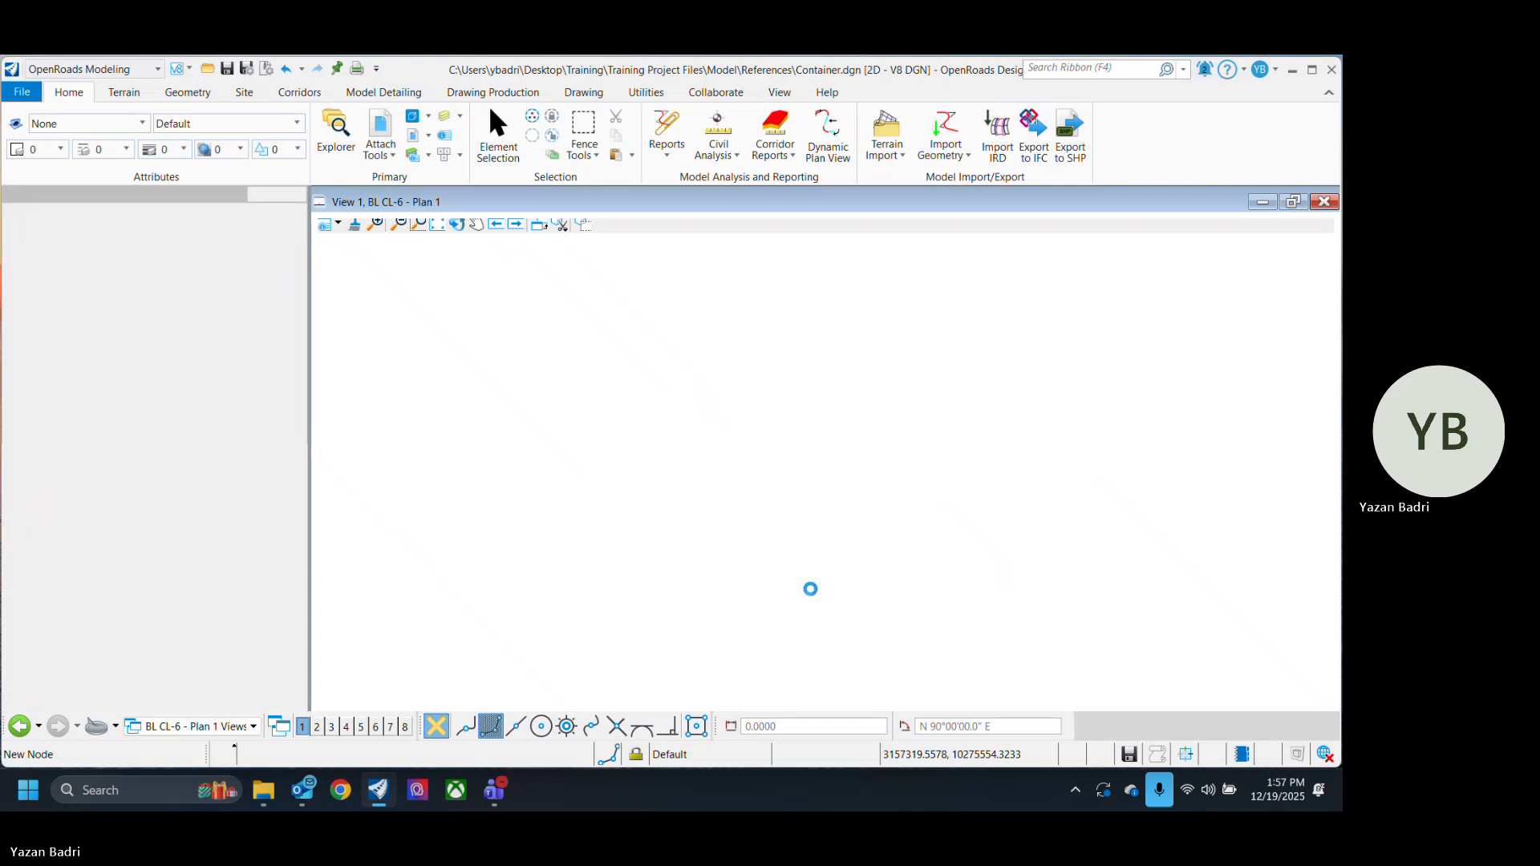
Step: Delete the title lines and the $ROADWAY NAME$ placeholder cell from the Plan 1 title block, and save the sheet
scroll(1146, 658, up, 6)
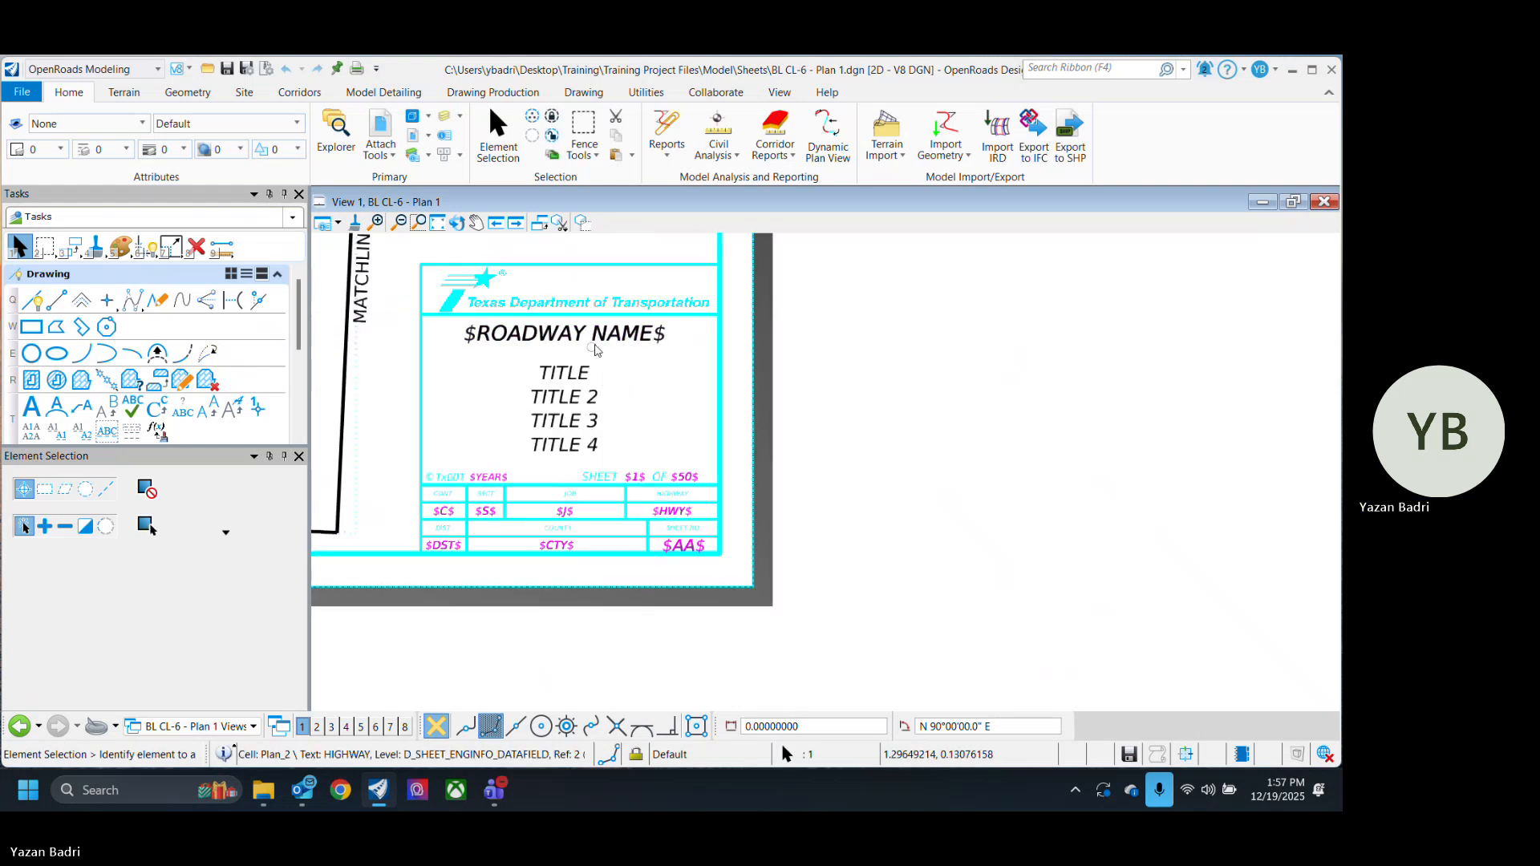
click(595, 341)
click(791, 429)
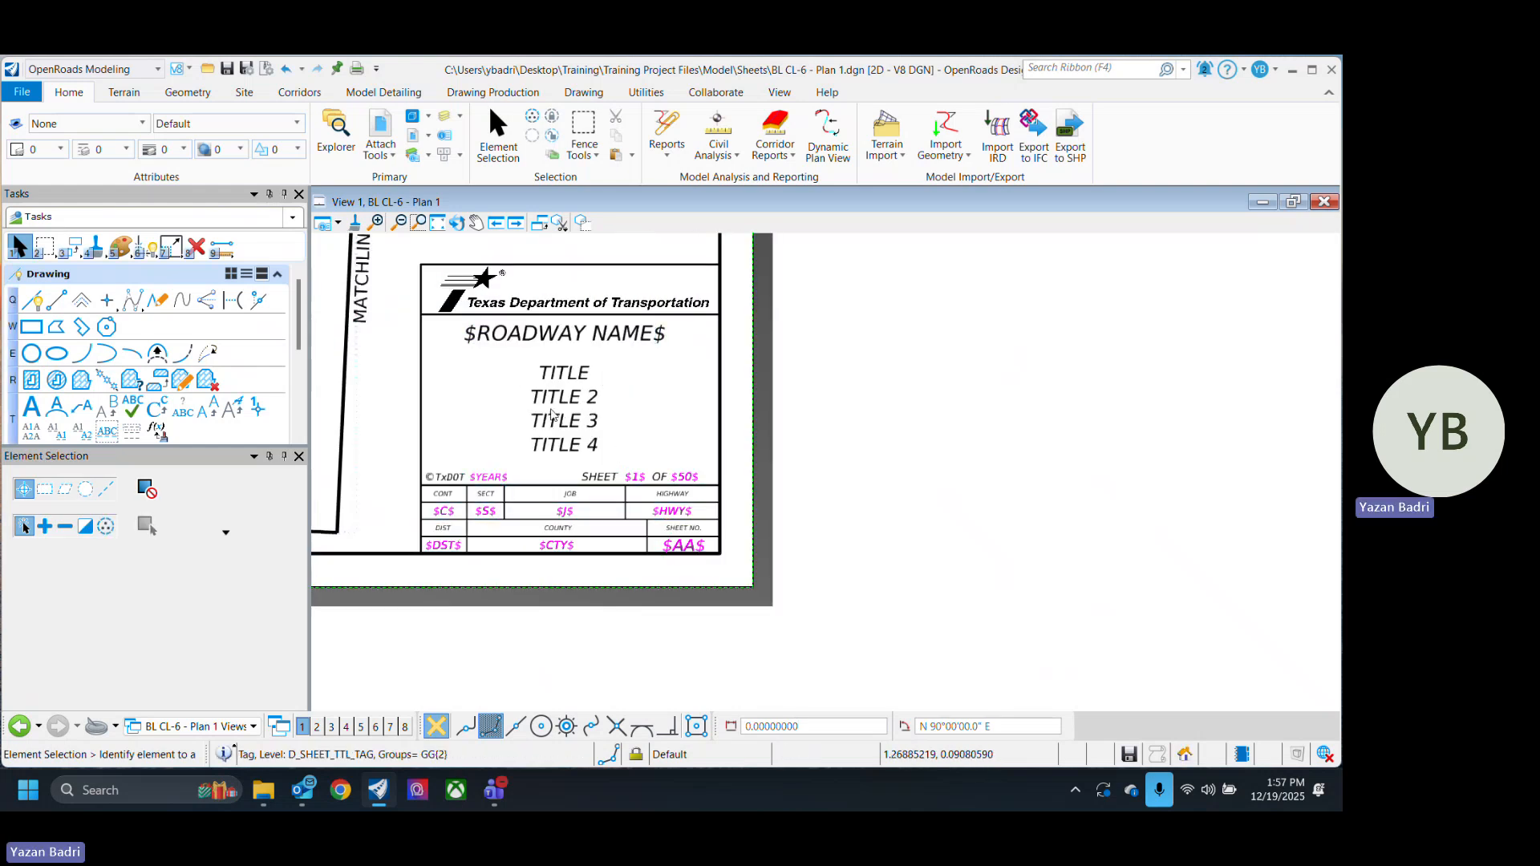
click(580, 391)
key(Delete)
click(589, 378)
click(632, 342)
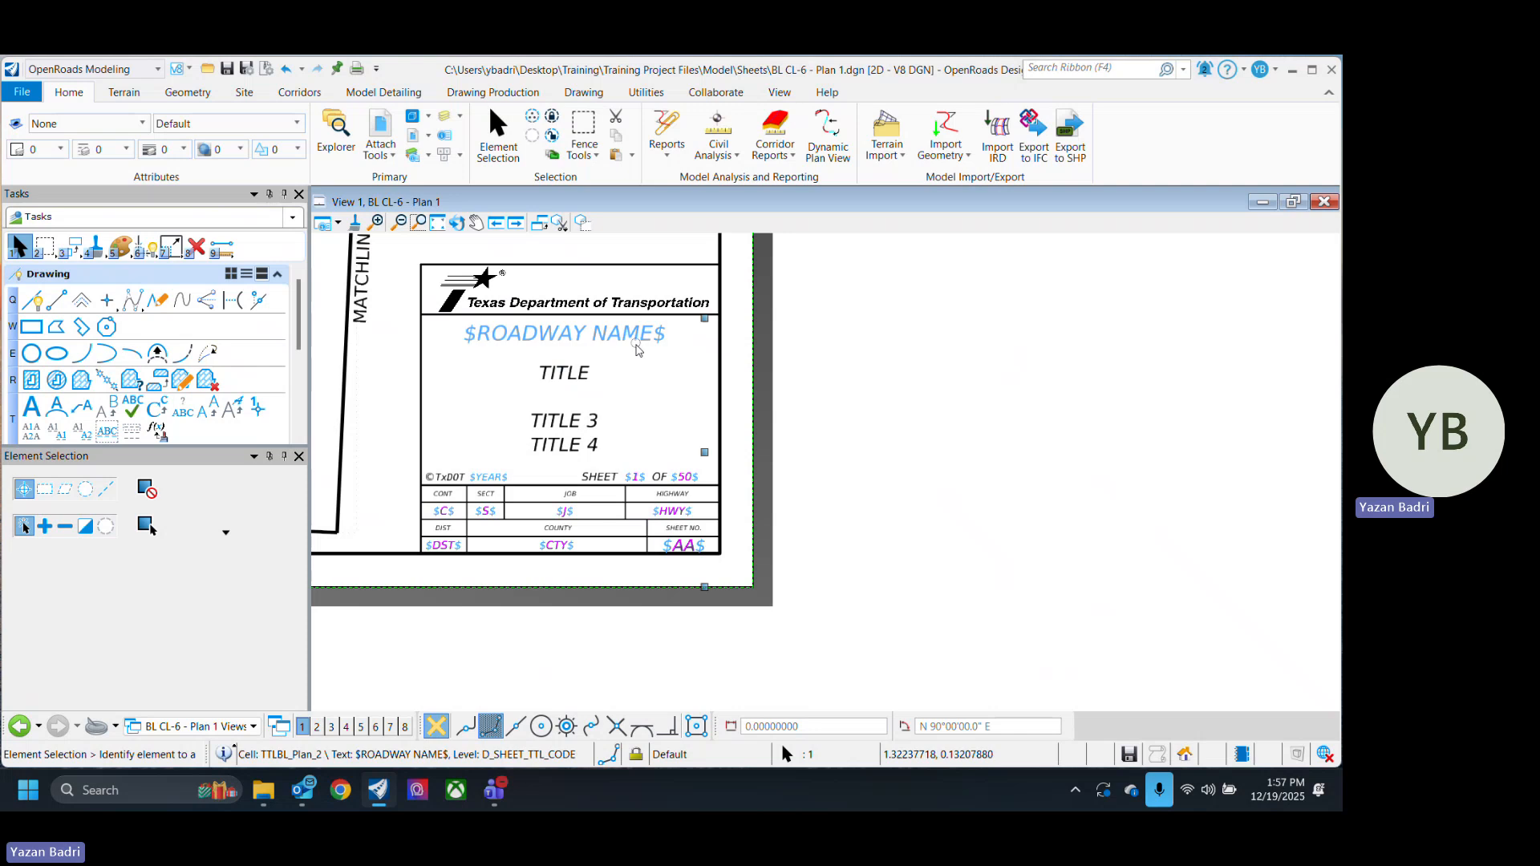
key(Delete)
scroll(660, 542, up, 2)
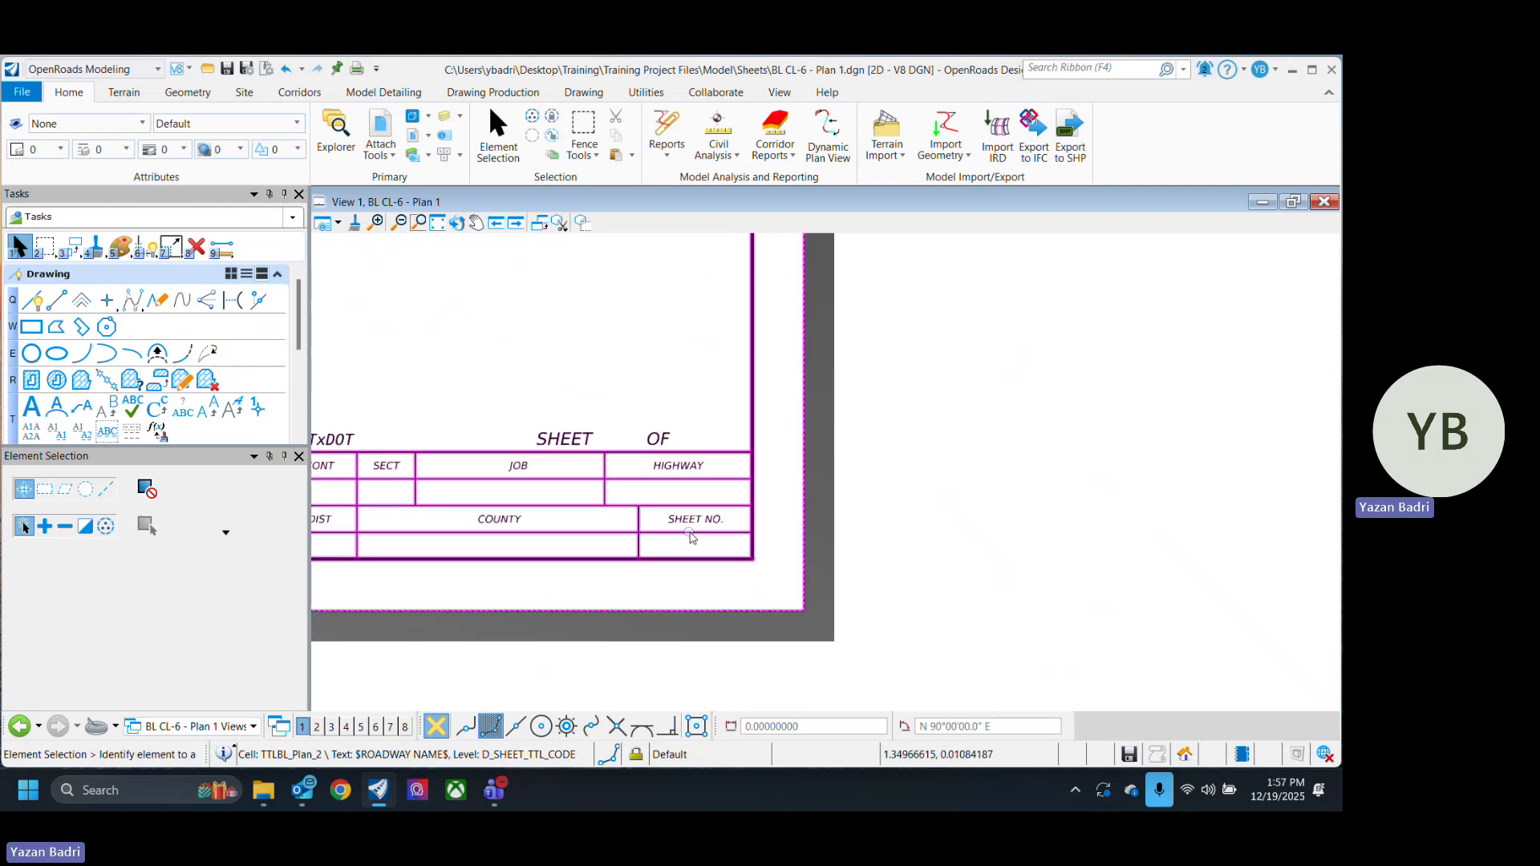
scroll(690, 544, up, 2)
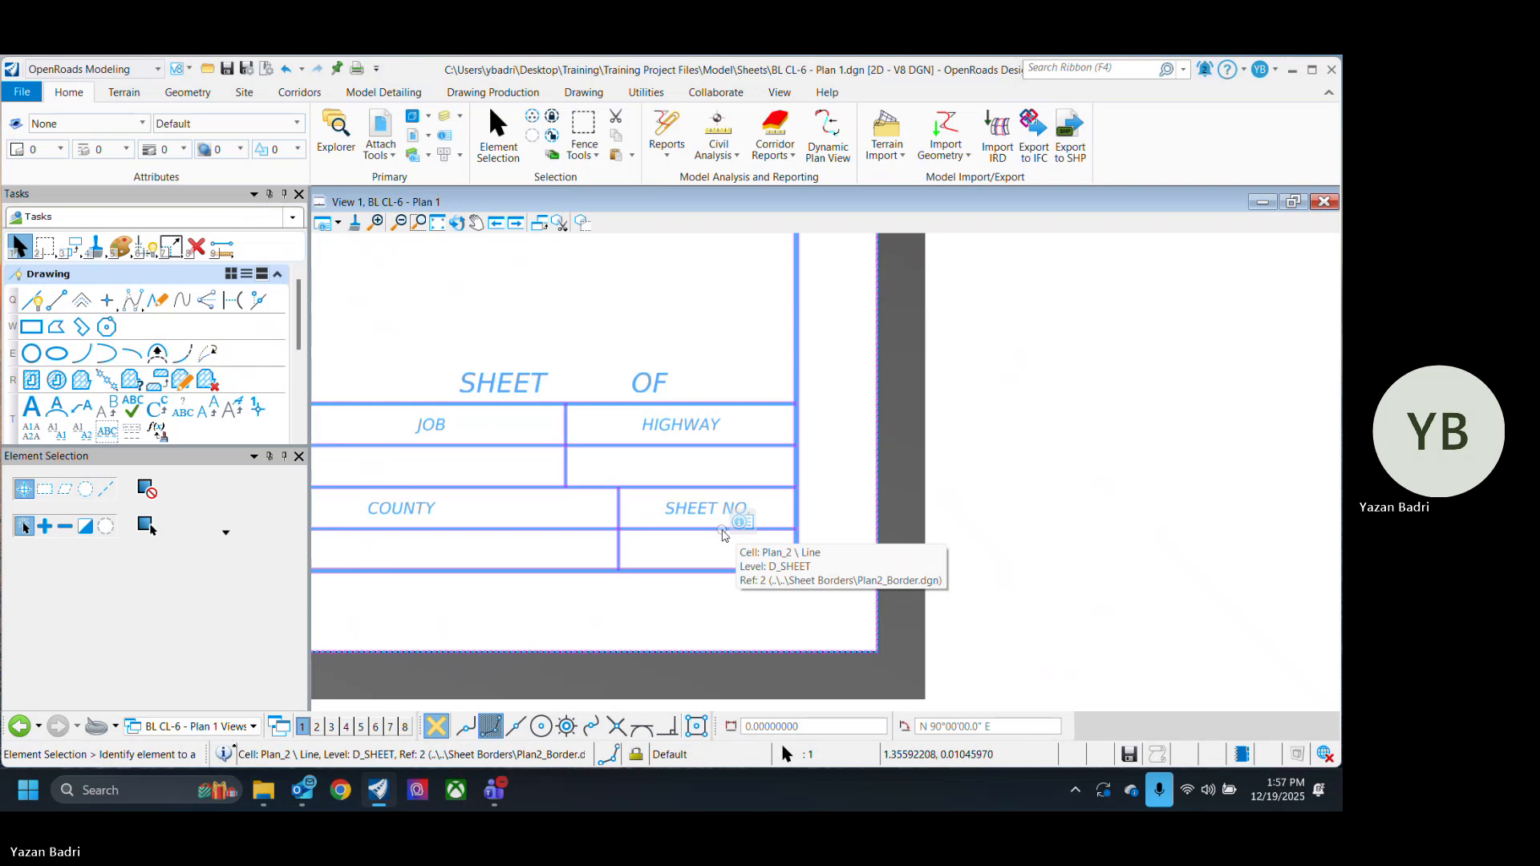
key(ctrl+s)
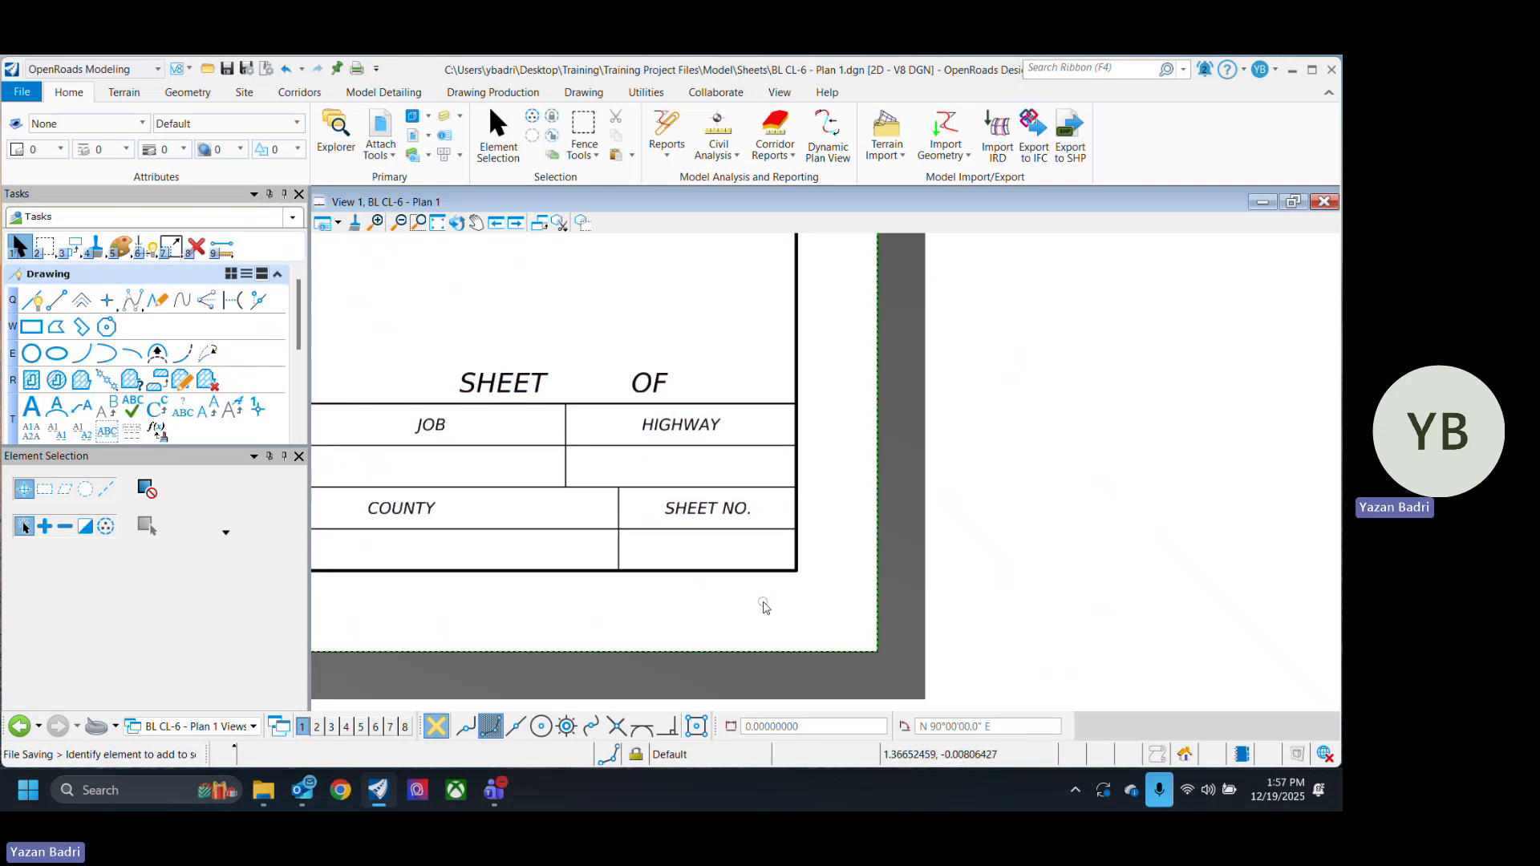
Step: Exchange to the referenced Plan2_Border.dgn, using the active WorkSpace TXDOT and WorkSet CR332
right_click(724, 514)
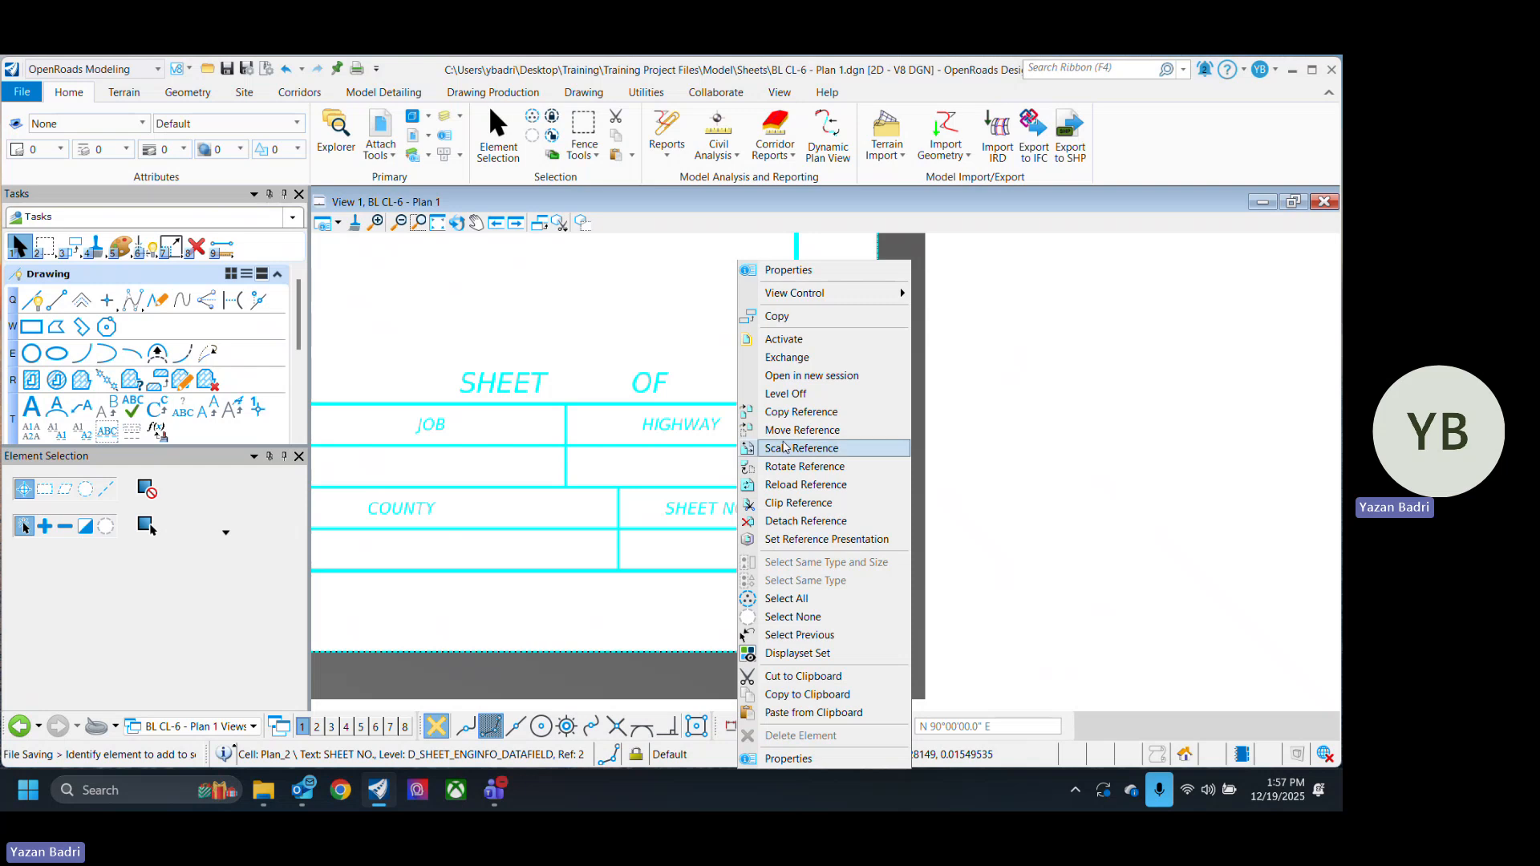
click(821, 359)
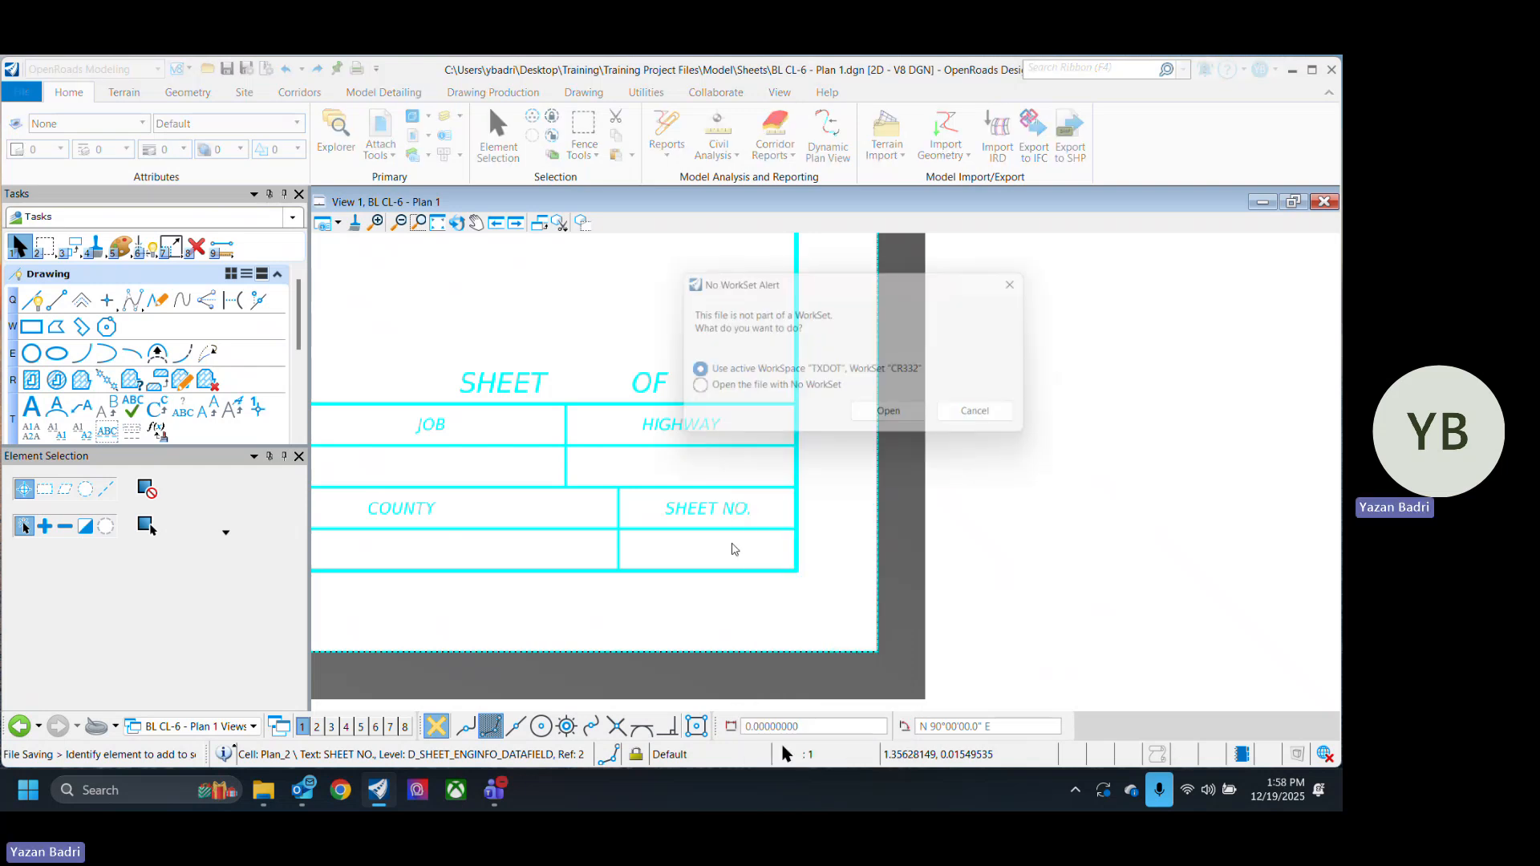
click(912, 420)
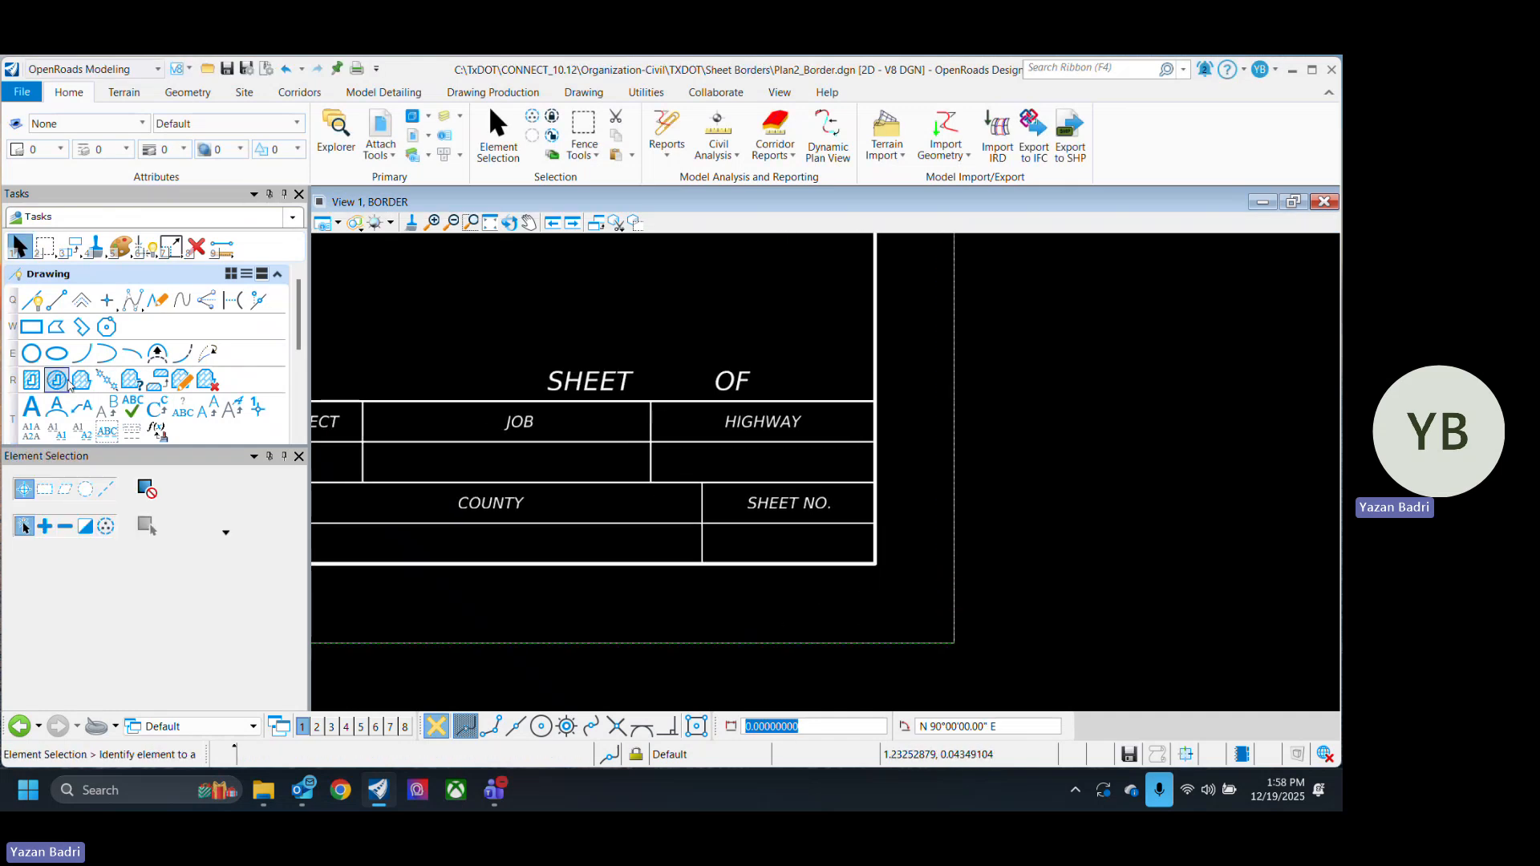
Step: Start placing new text in the border file with the content $PG$
click(32, 407)
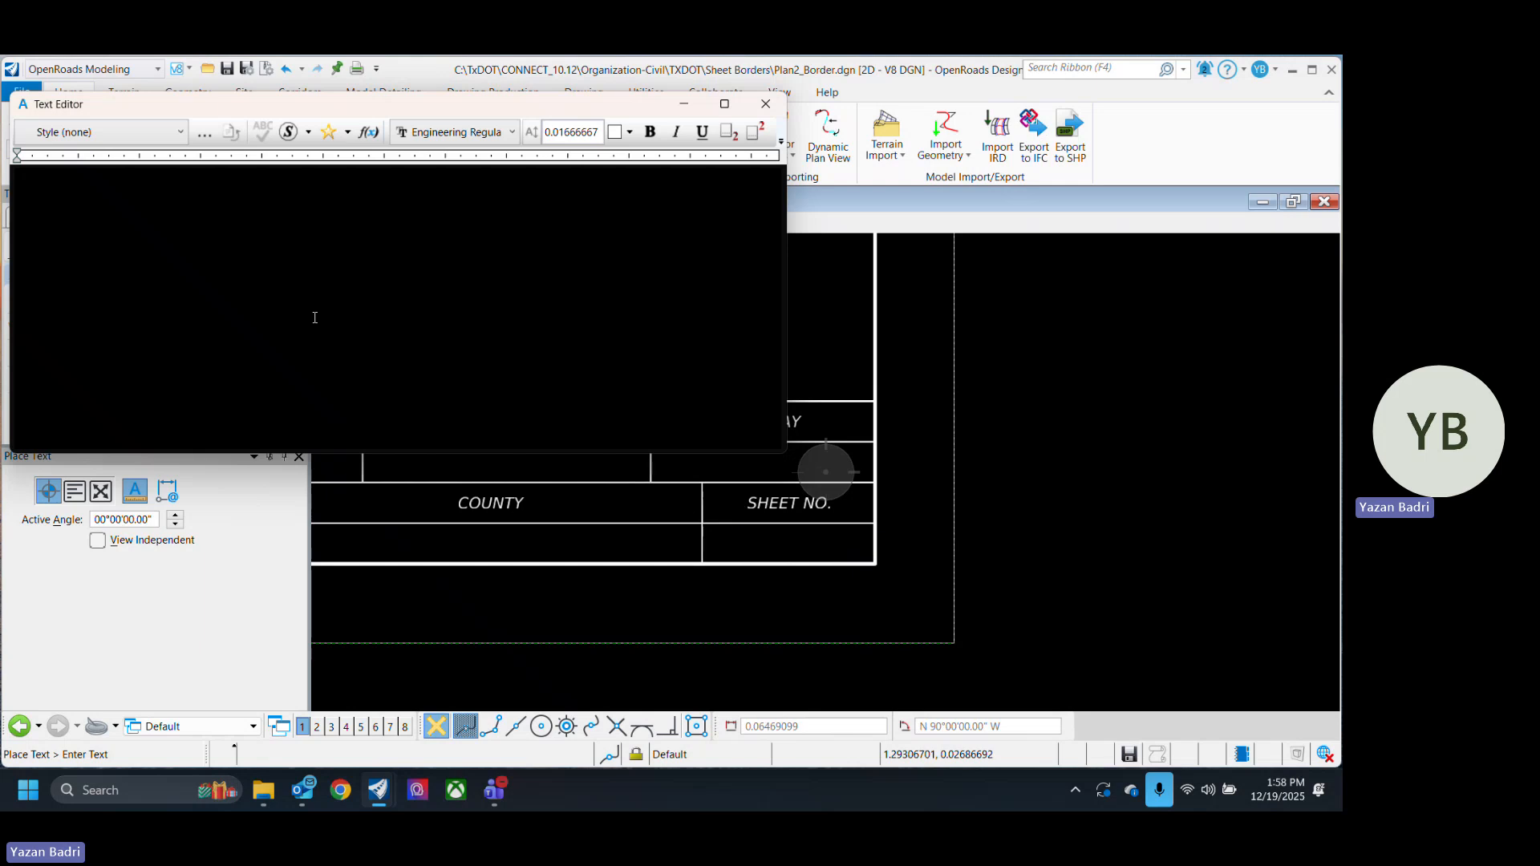
text(@)
key(BackSpace)
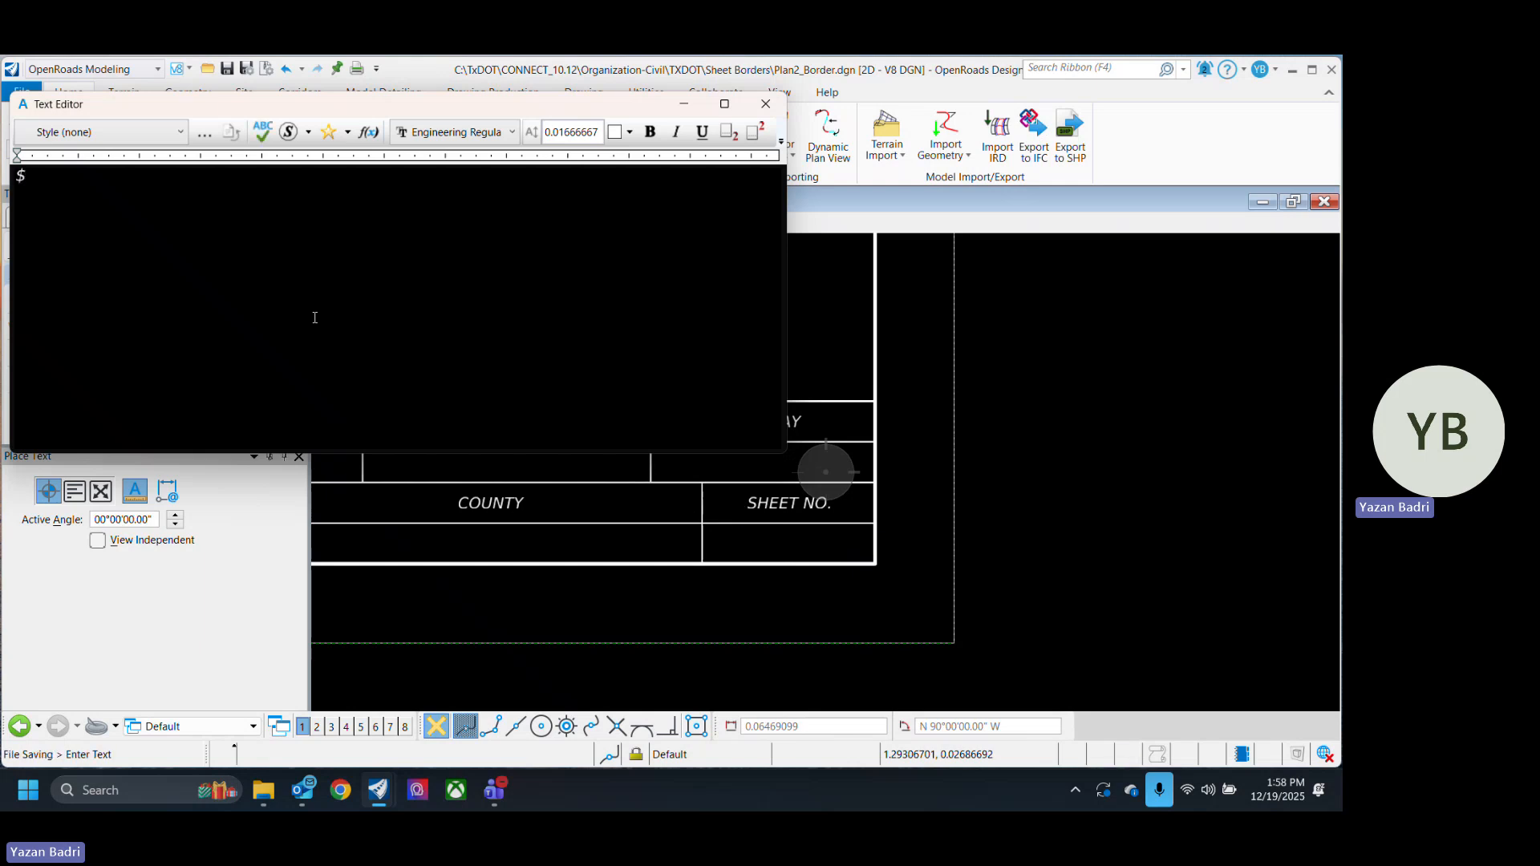
text($pg$)
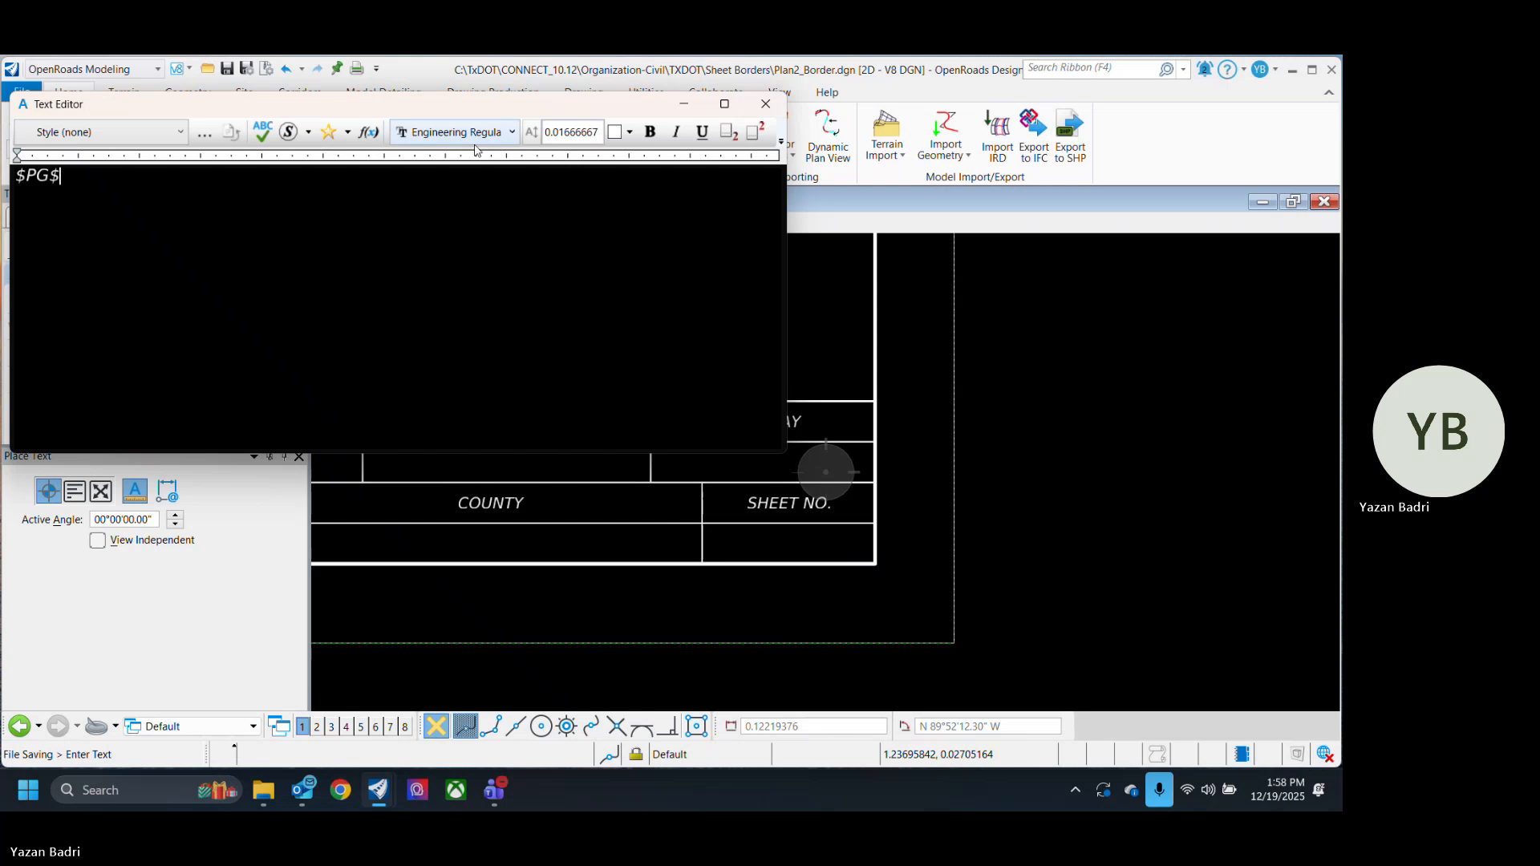
Step: Set the text height of the $PG$ text to 0.06
double_click(569, 132)
double_click(562, 130)
click(568, 133)
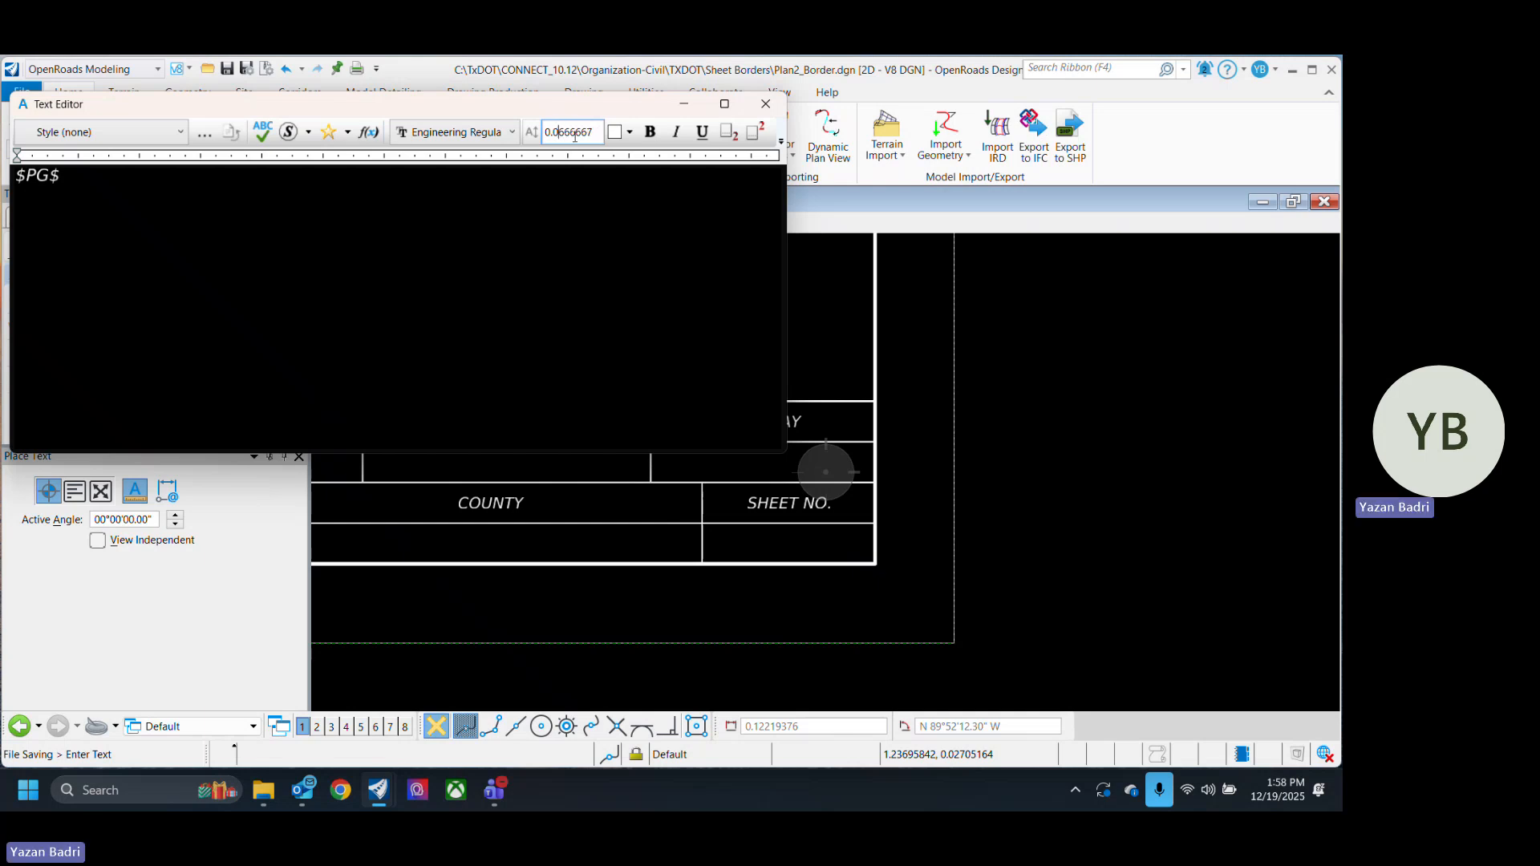
key(BackSpace)
drag(569, 132, 600, 143)
key(BackSpace)
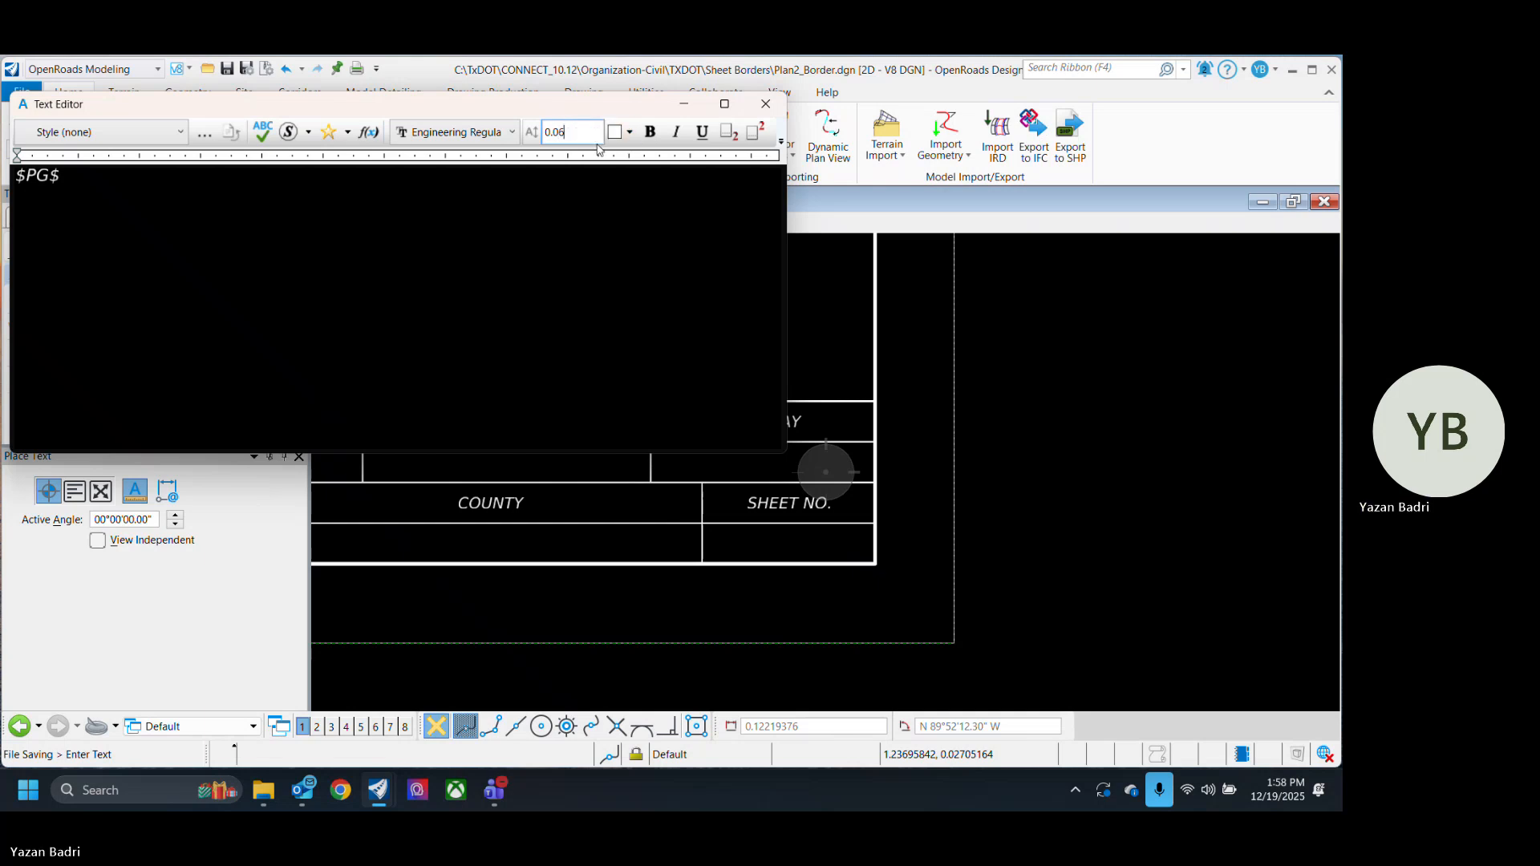
key(Return)
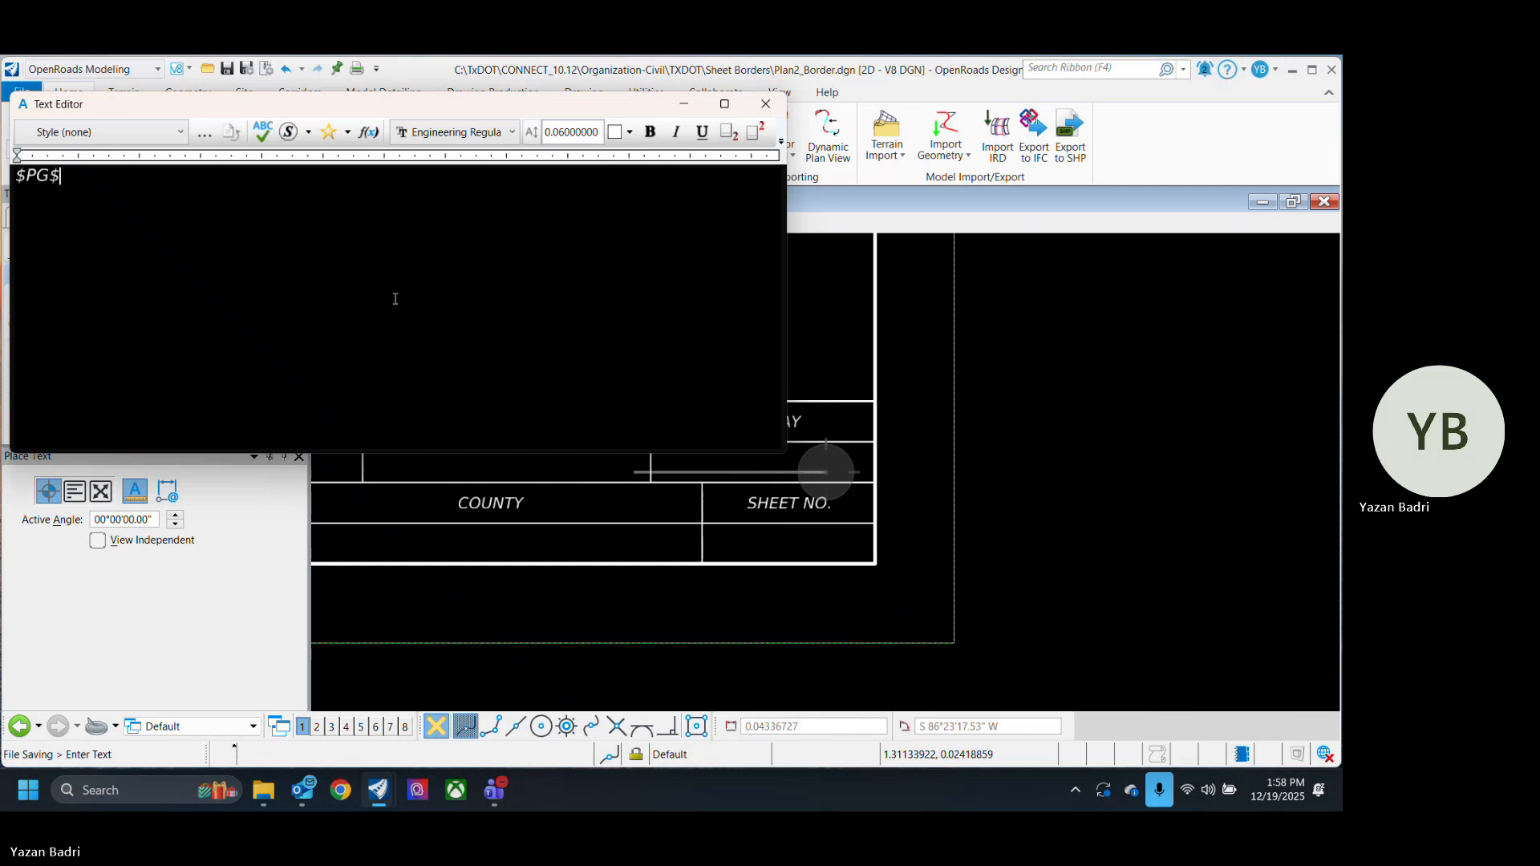
Step: Place the $PG$ text just below the title block, outside the sheet border, and finish text placement
key(ctrl+a)
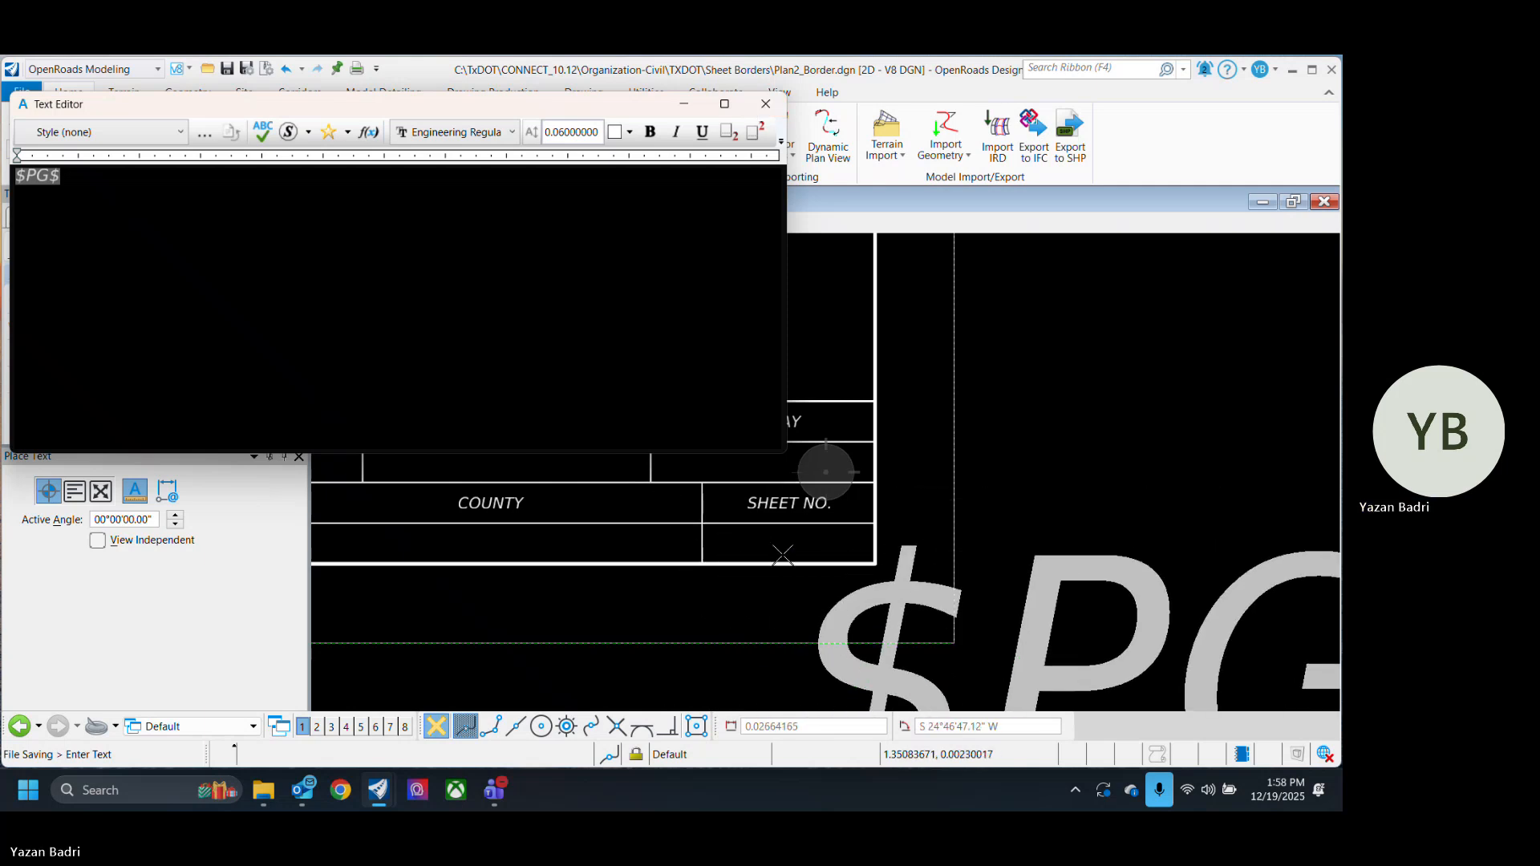
click(135, 491)
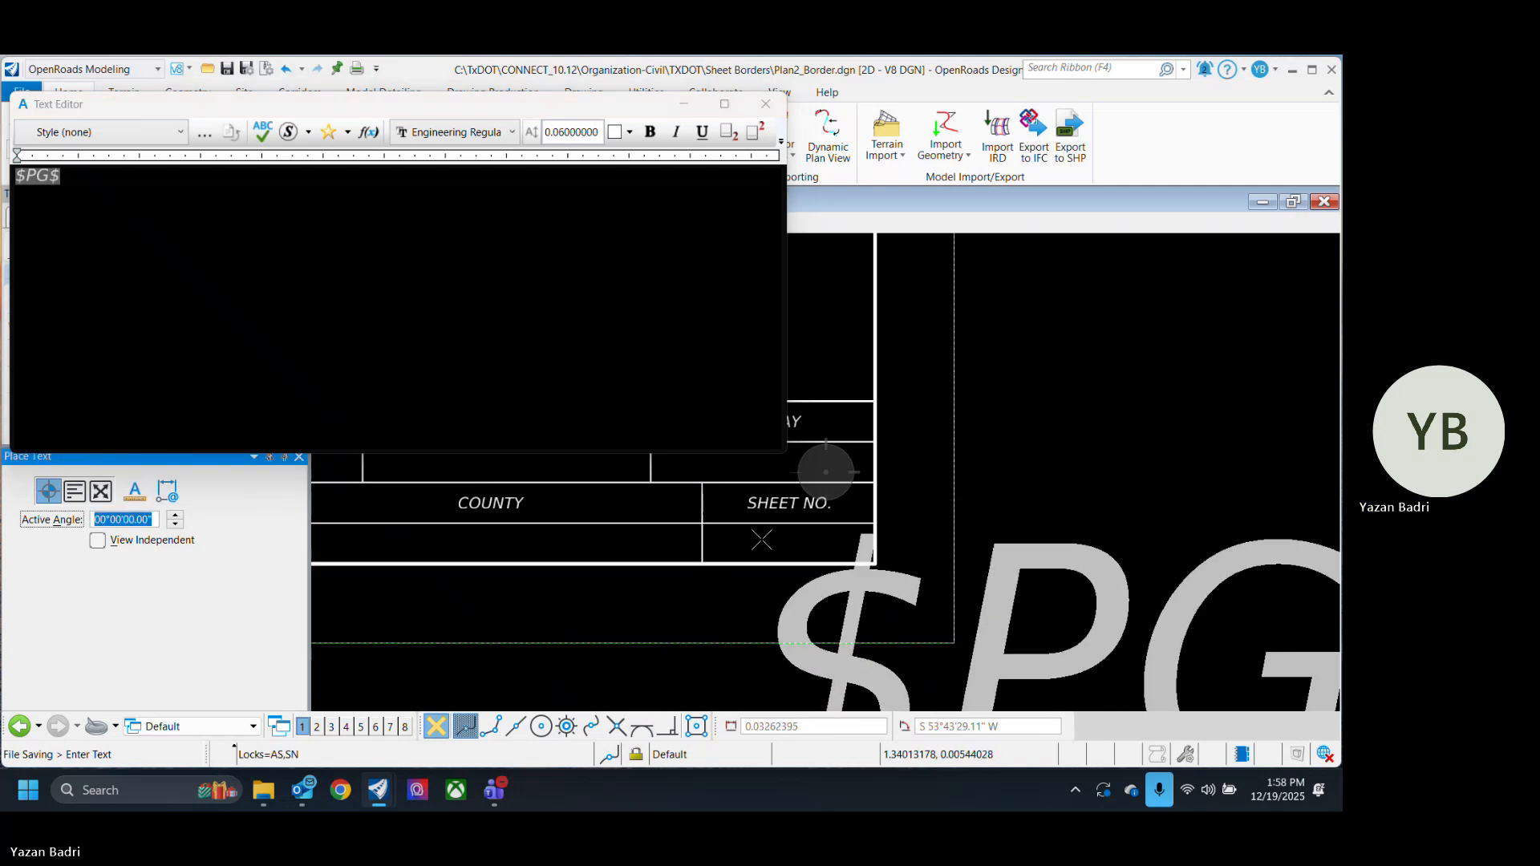
scroll(802, 494, down, 4)
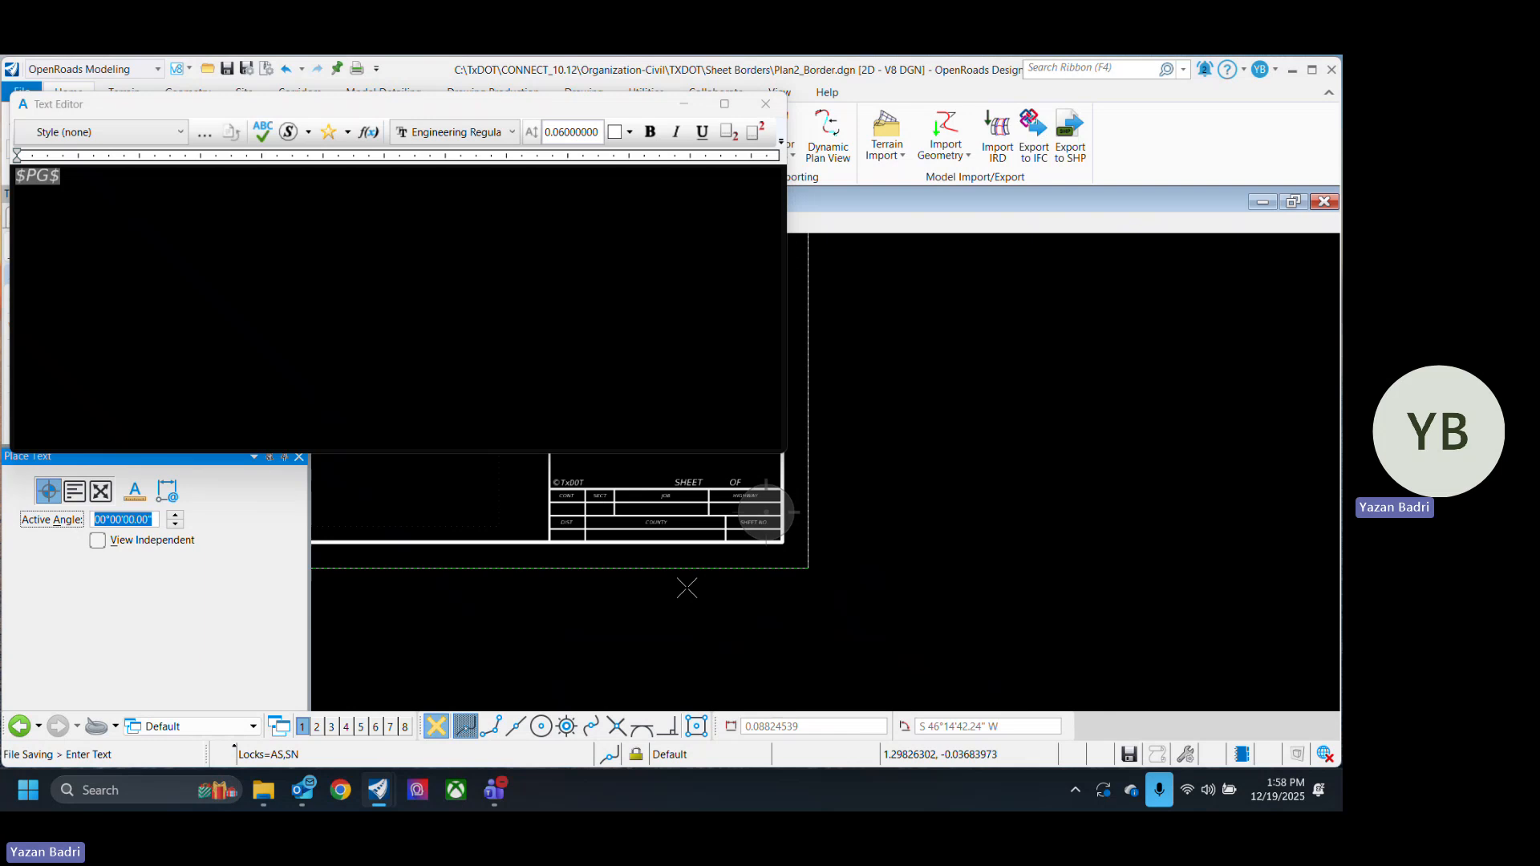
click(687, 589)
click(765, 103)
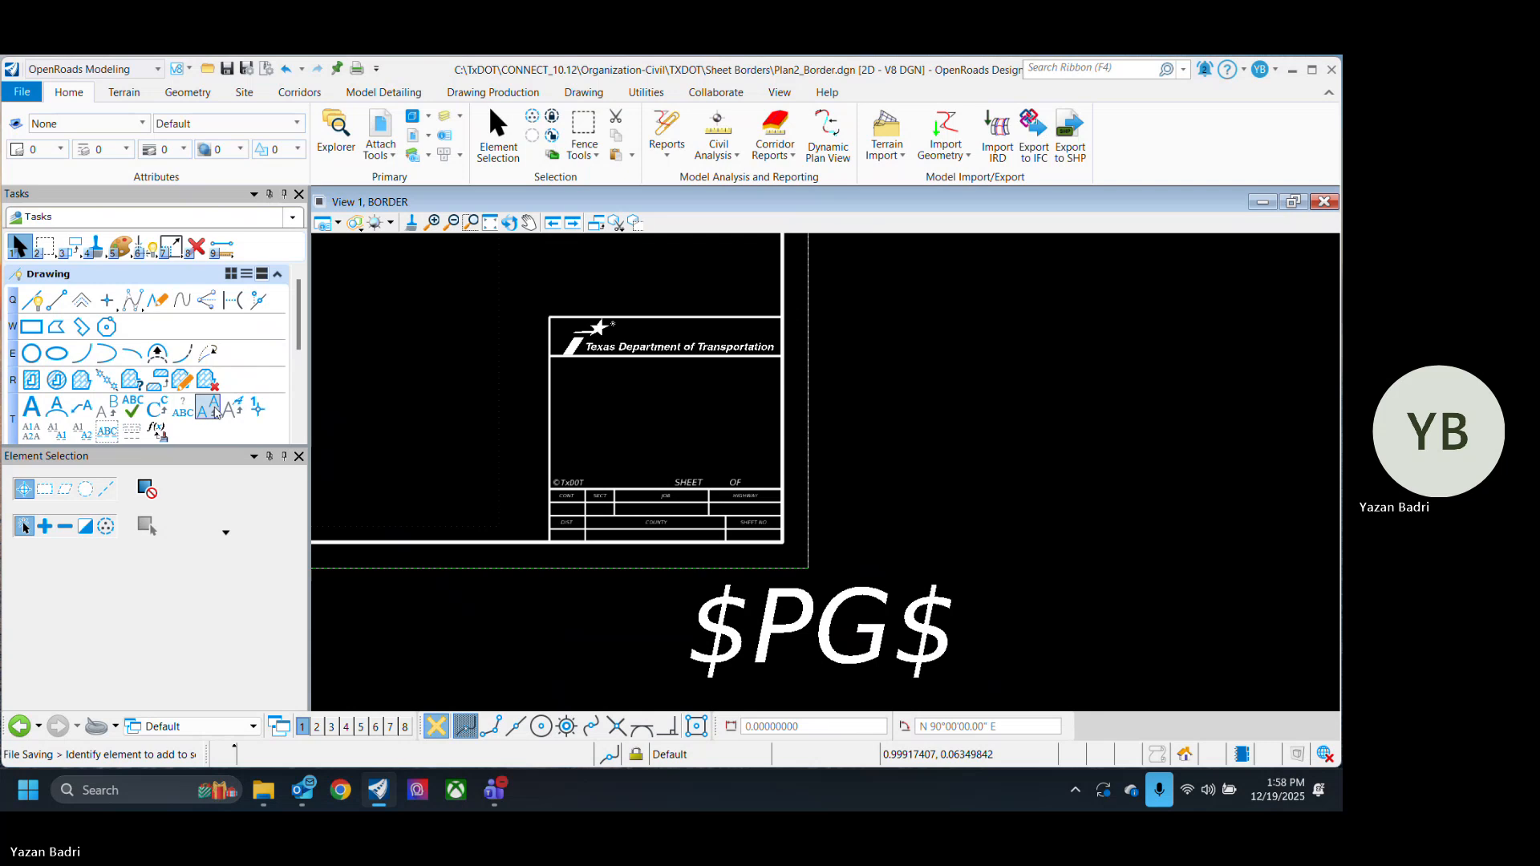
Step: Try to match the text attributes of the SHEET NO. label in the title block
click(208, 408)
scroll(738, 535, up, 3)
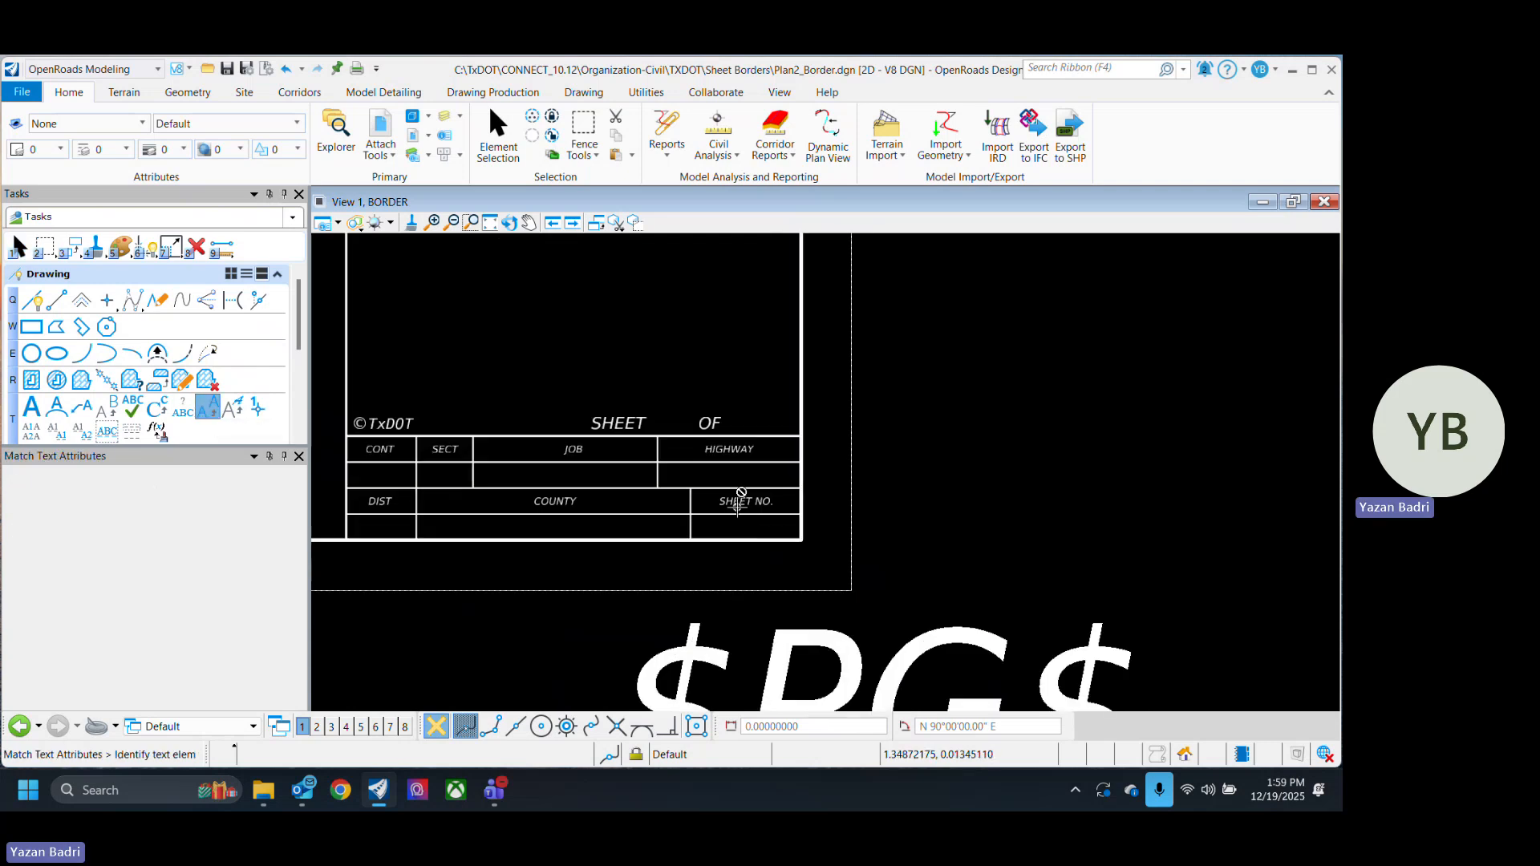
click(497, 133)
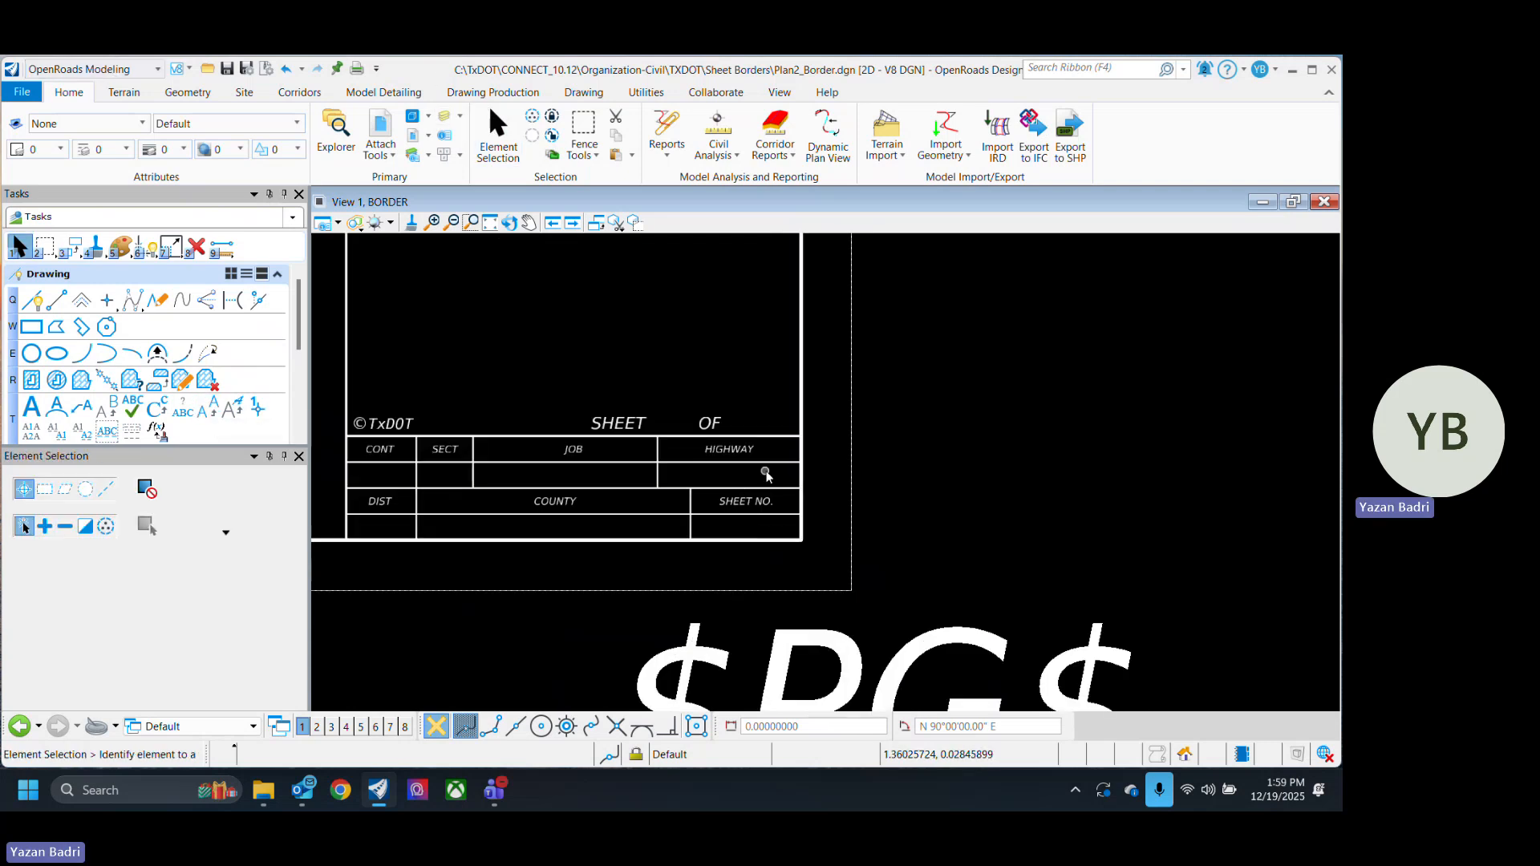
scroll(751, 488, up, 2)
click(746, 512)
scroll(874, 531, down, 10)
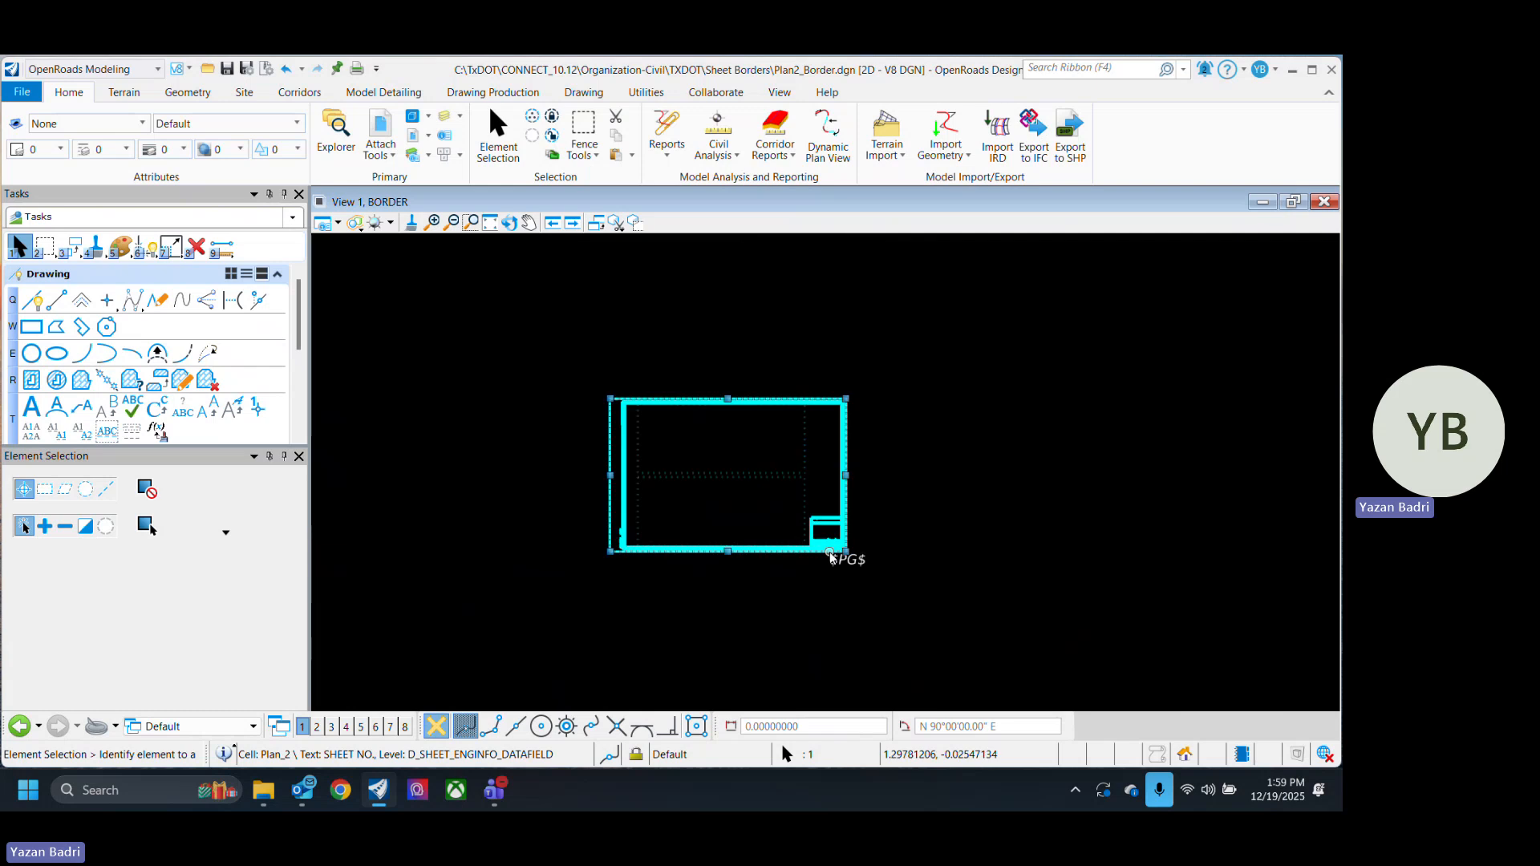
scroll(846, 558, up, 8)
scroll(835, 546, down, 6)
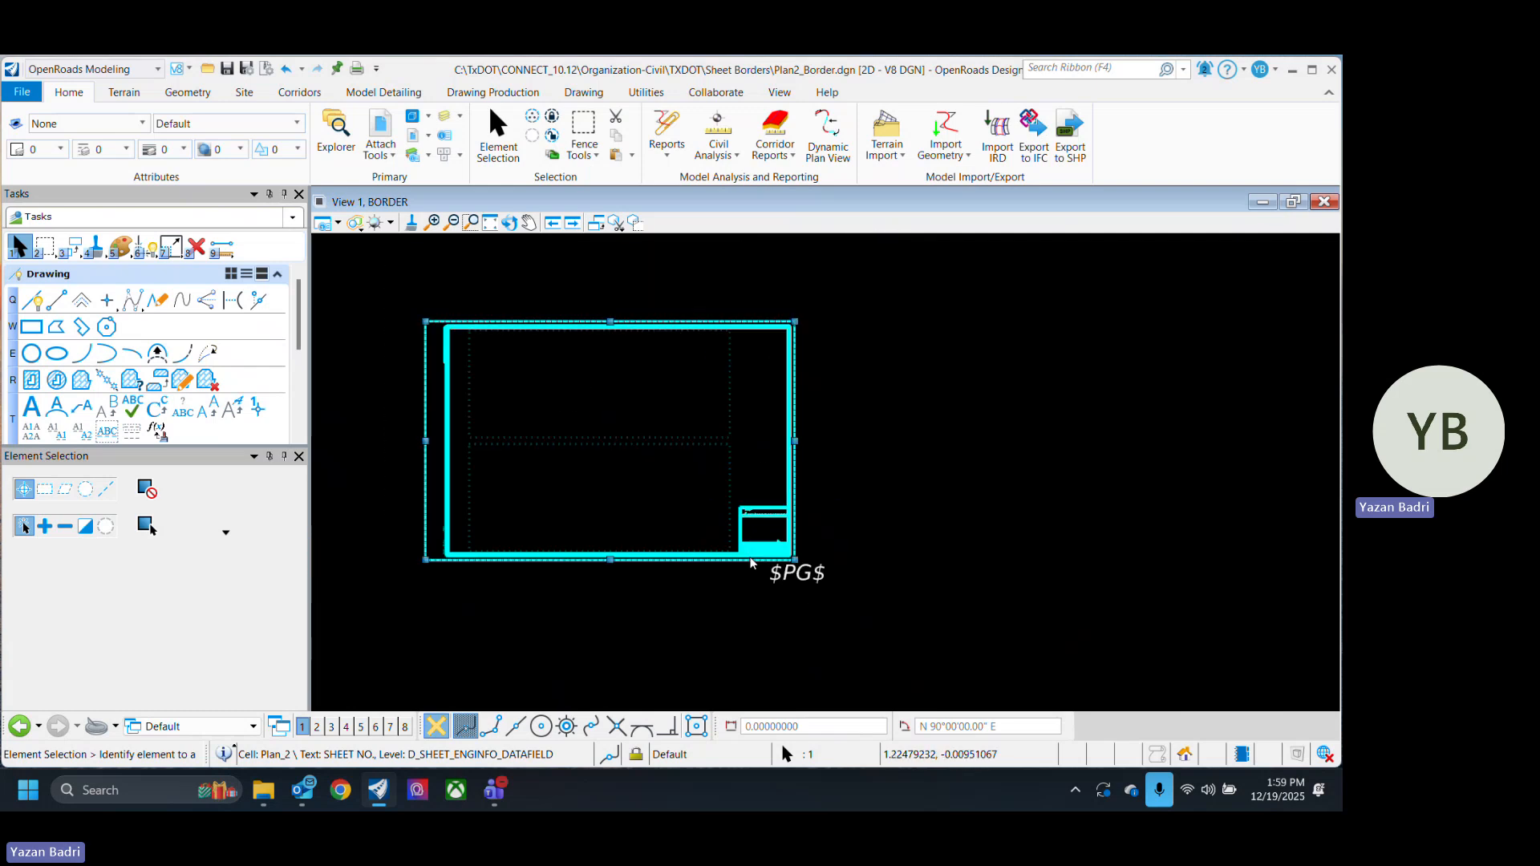
click(862, 538)
scroll(863, 546, up, 2)
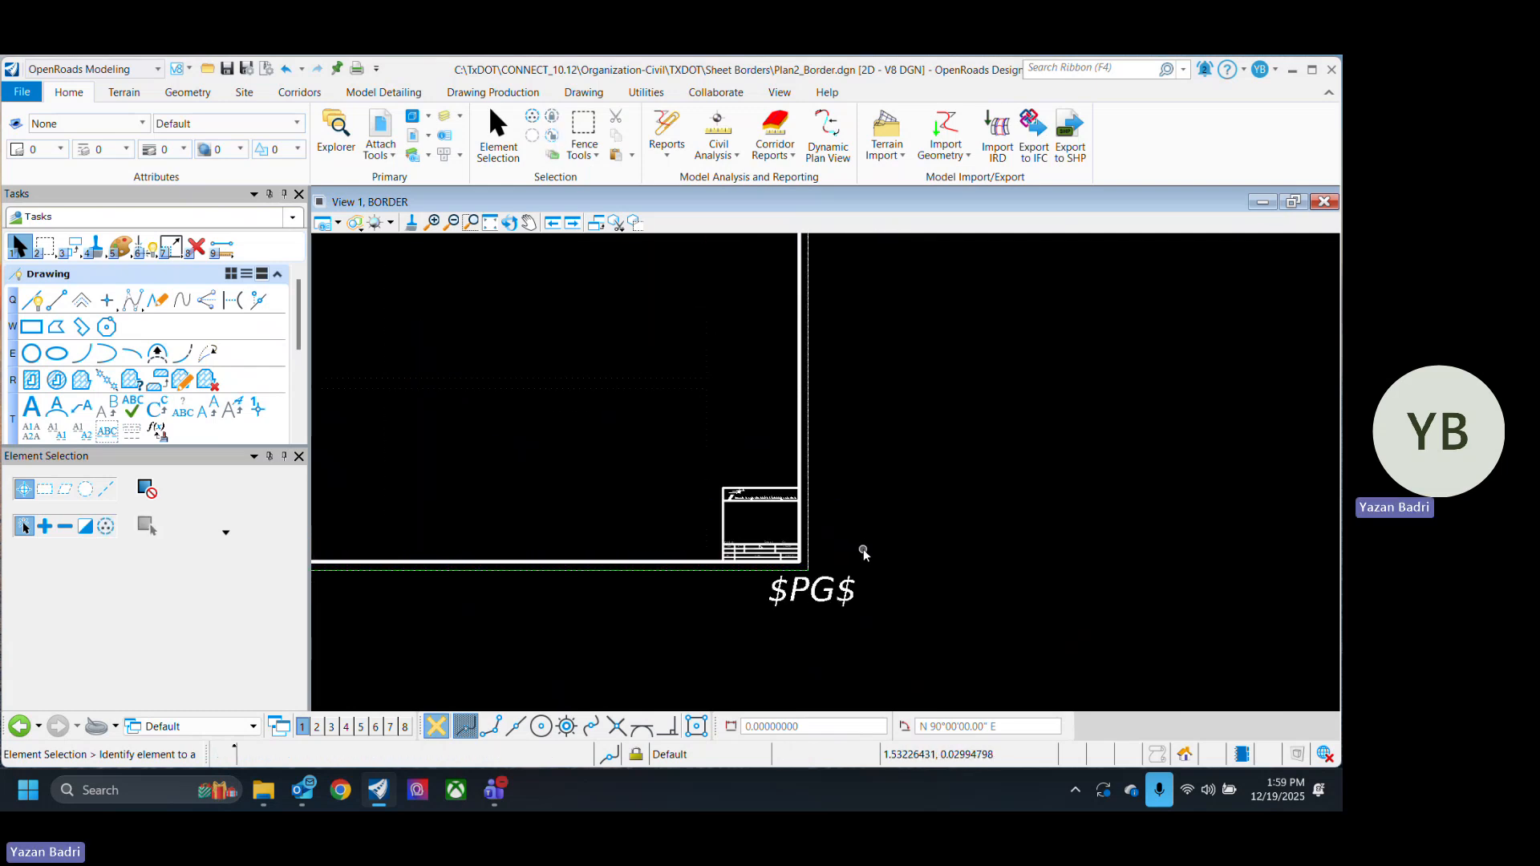
Step: Delete the $PG$ text below the border and save the border file
click(819, 589)
key(Delete)
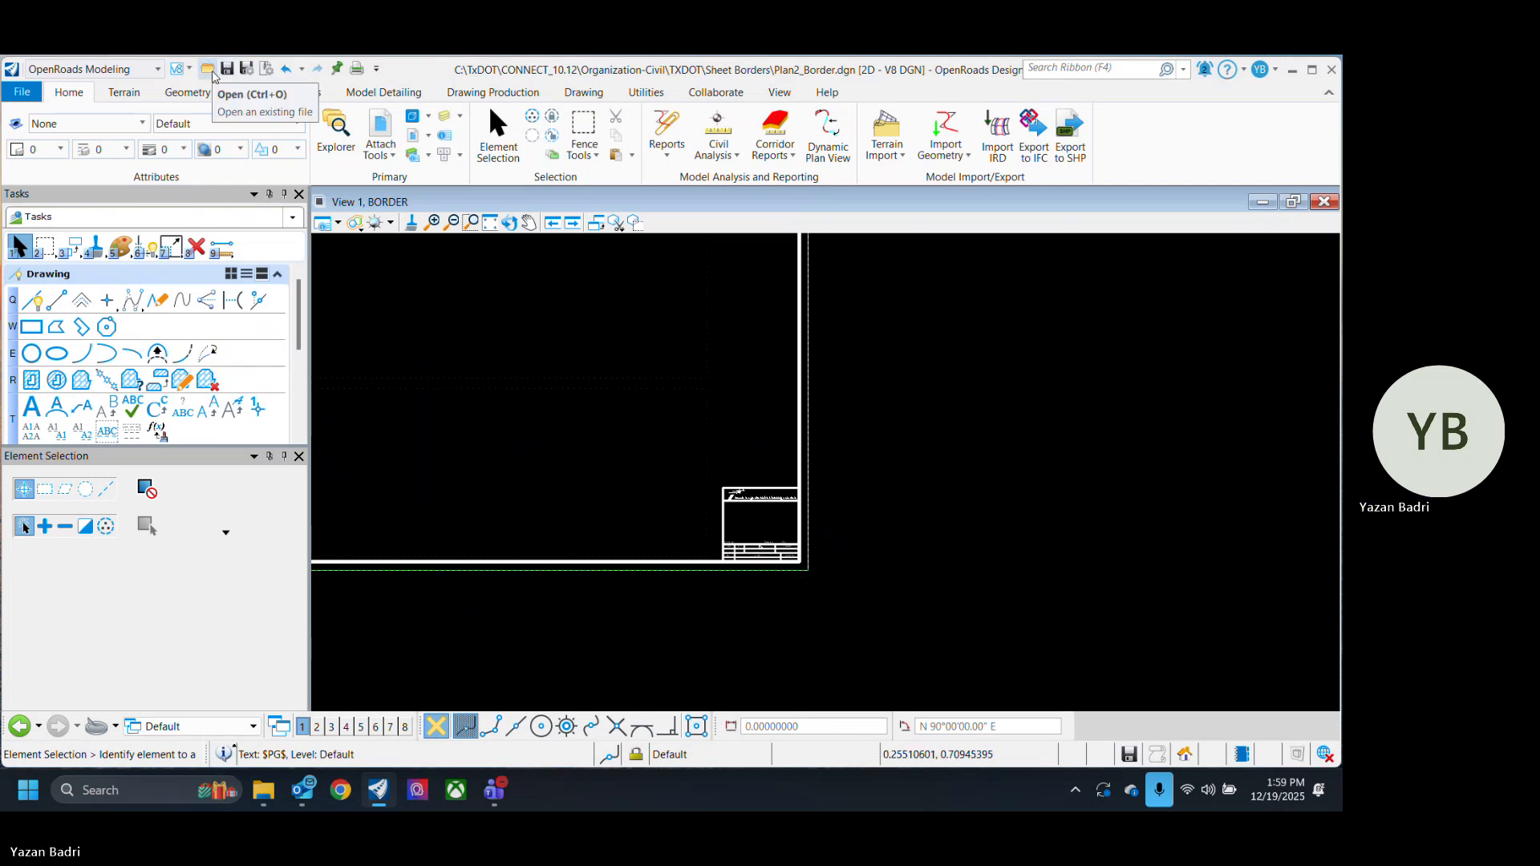
key(ctrl+s)
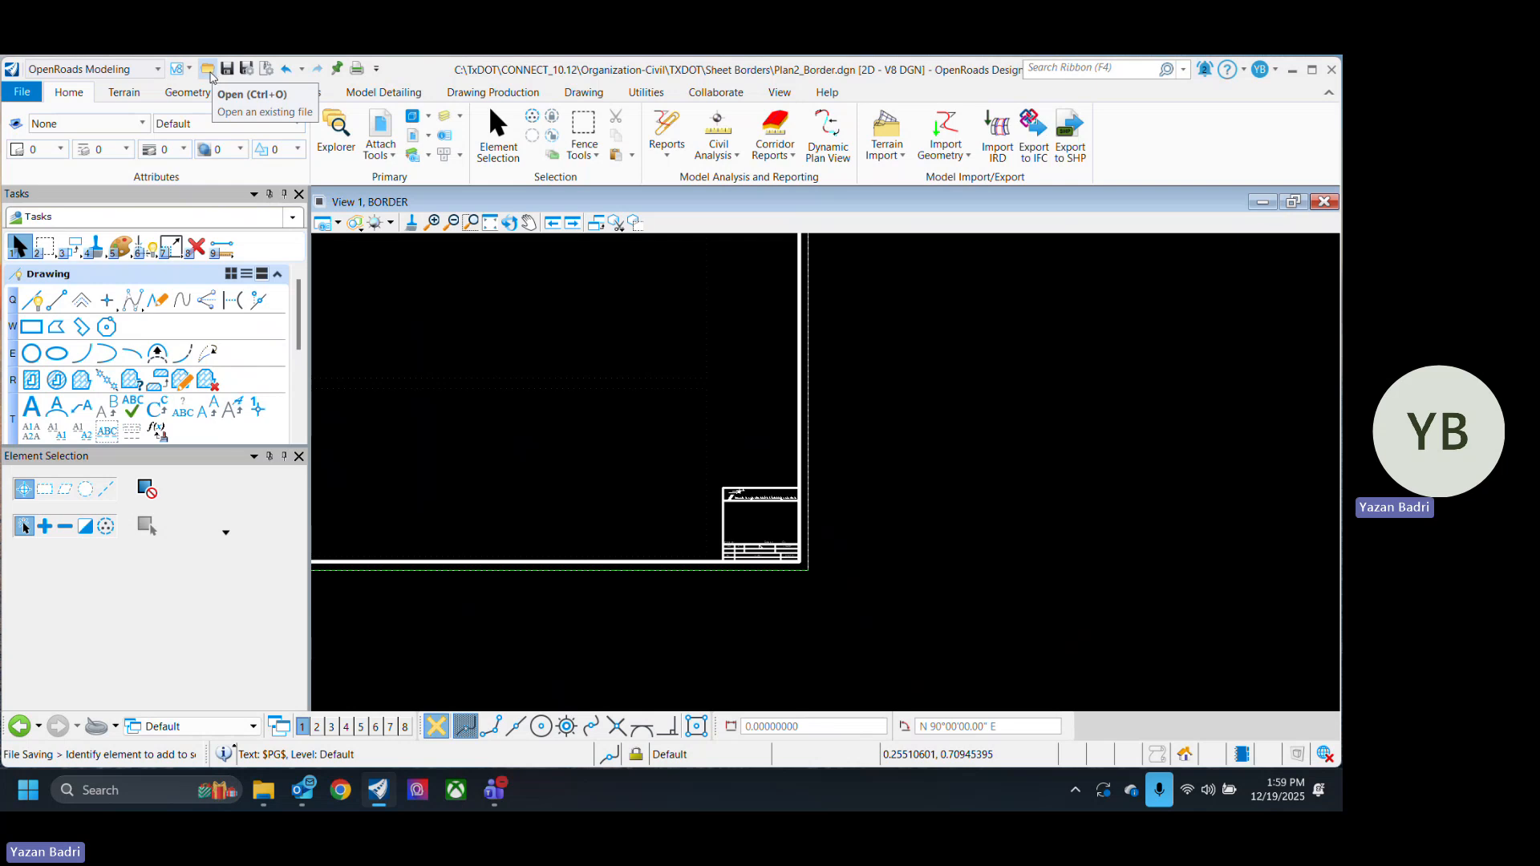
Step: Return from the border file to the BL CL-6 - Plan 1 [Drawing] model of BL CL-6 - Plan 1.dgn
scroll(923, 582, up, 3)
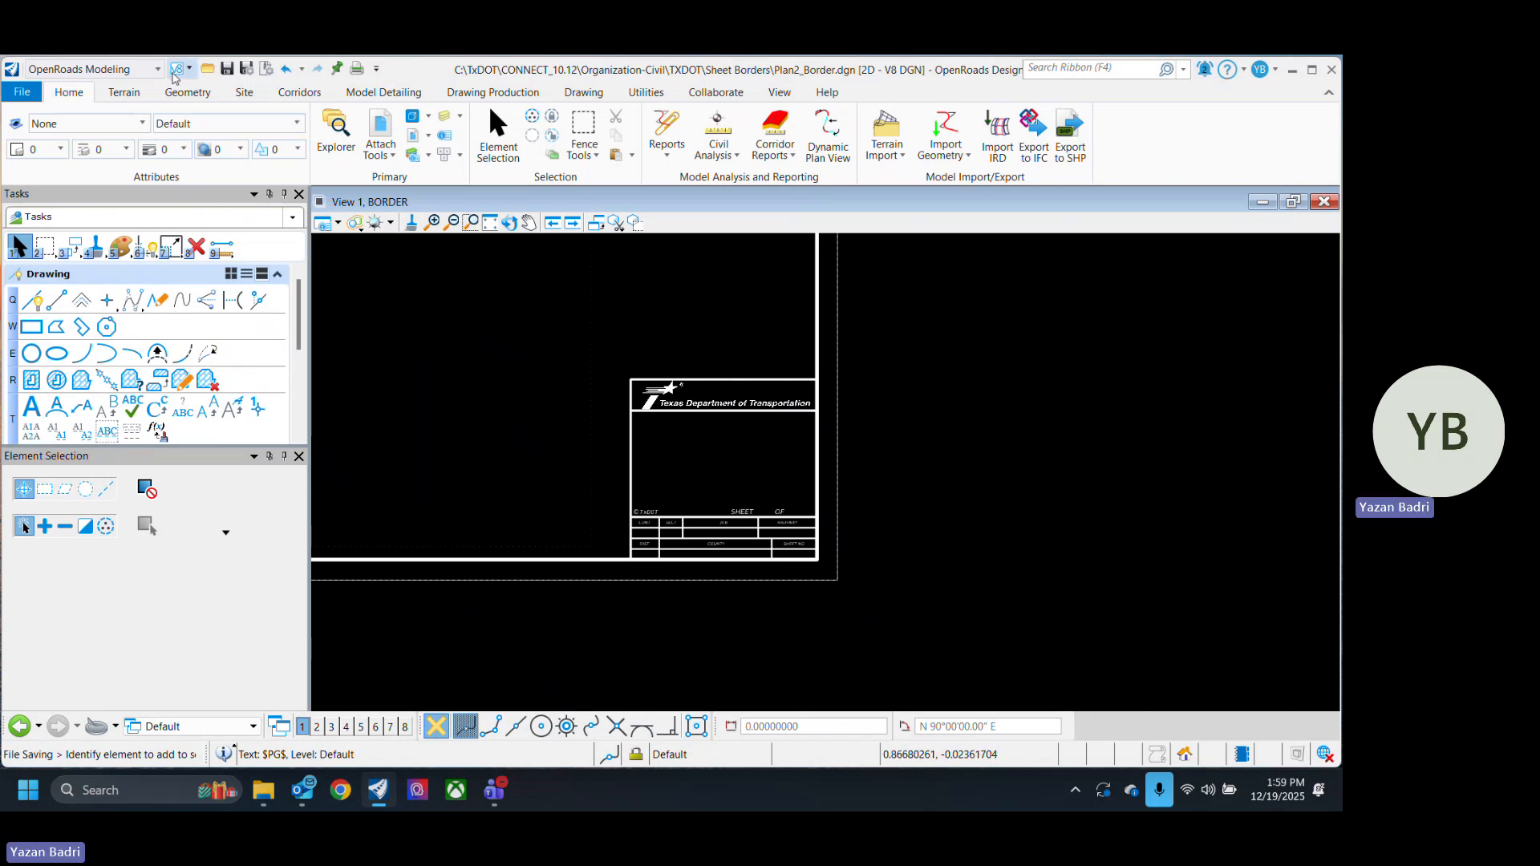
click(210, 70)
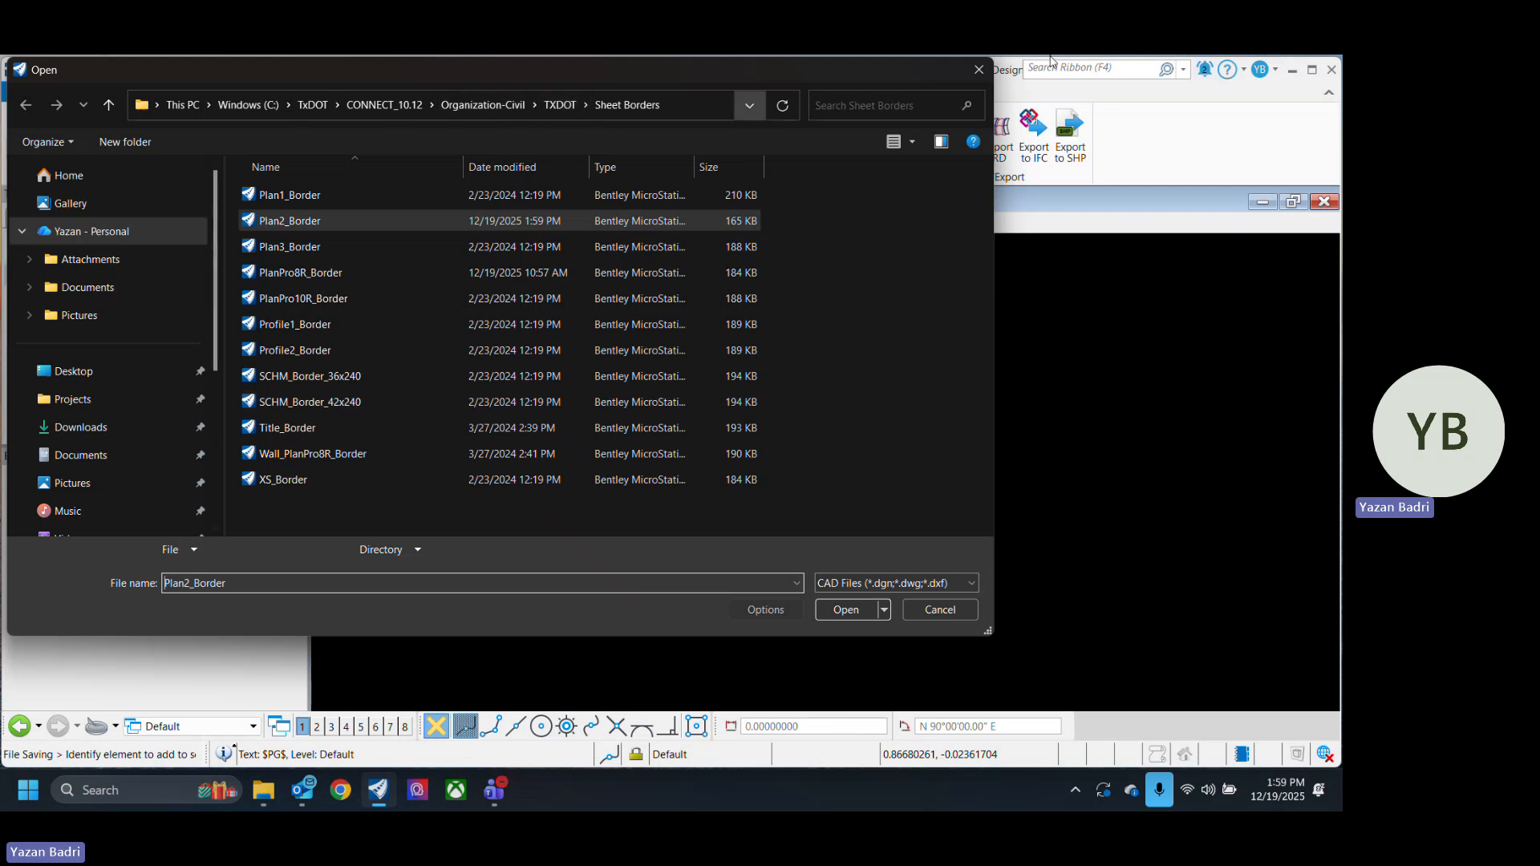
click(980, 69)
click(39, 727)
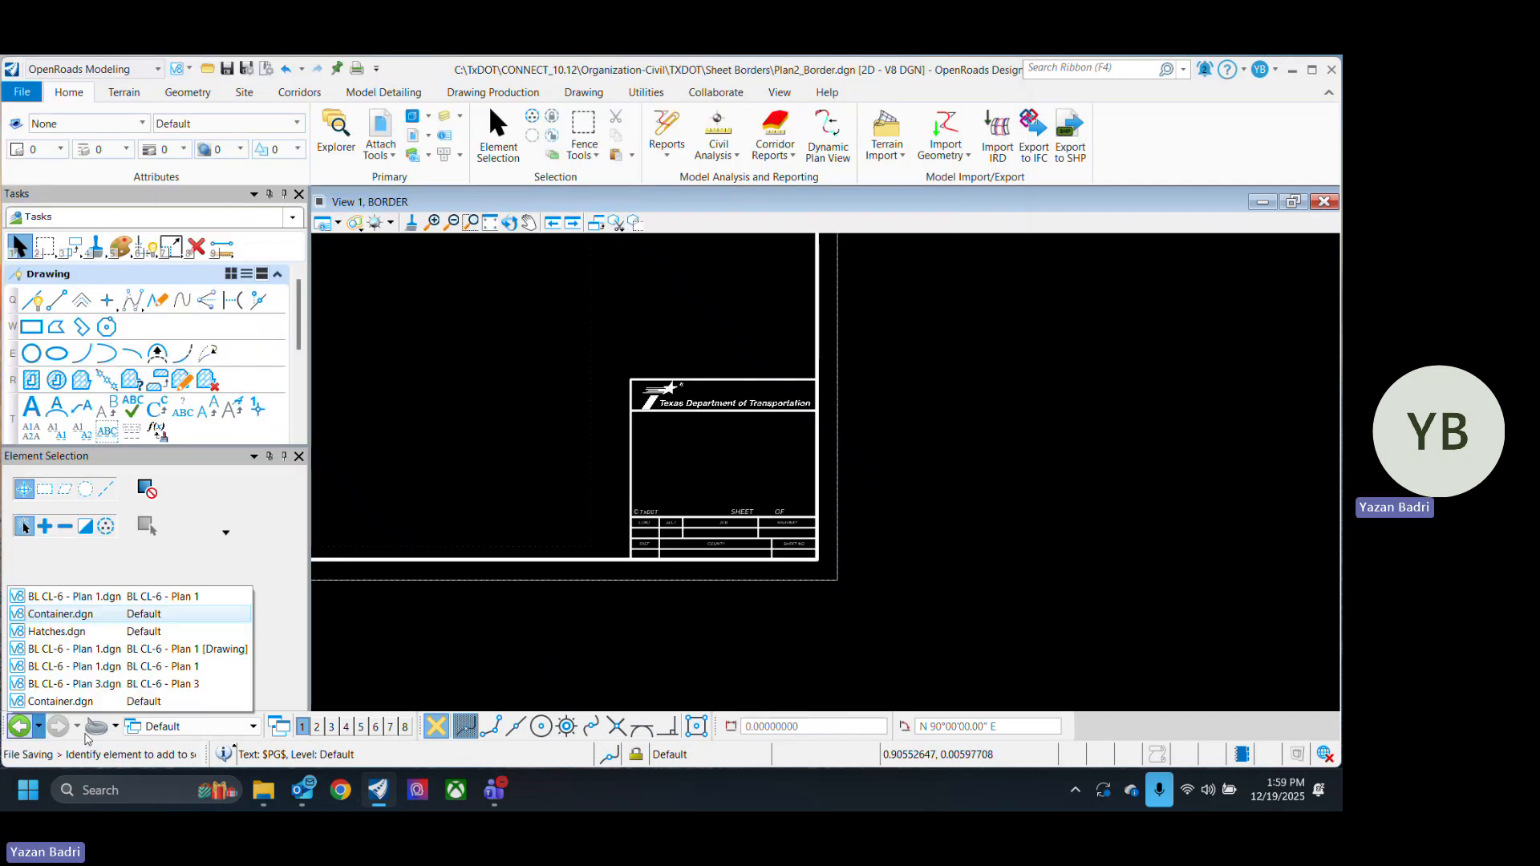
click(210, 650)
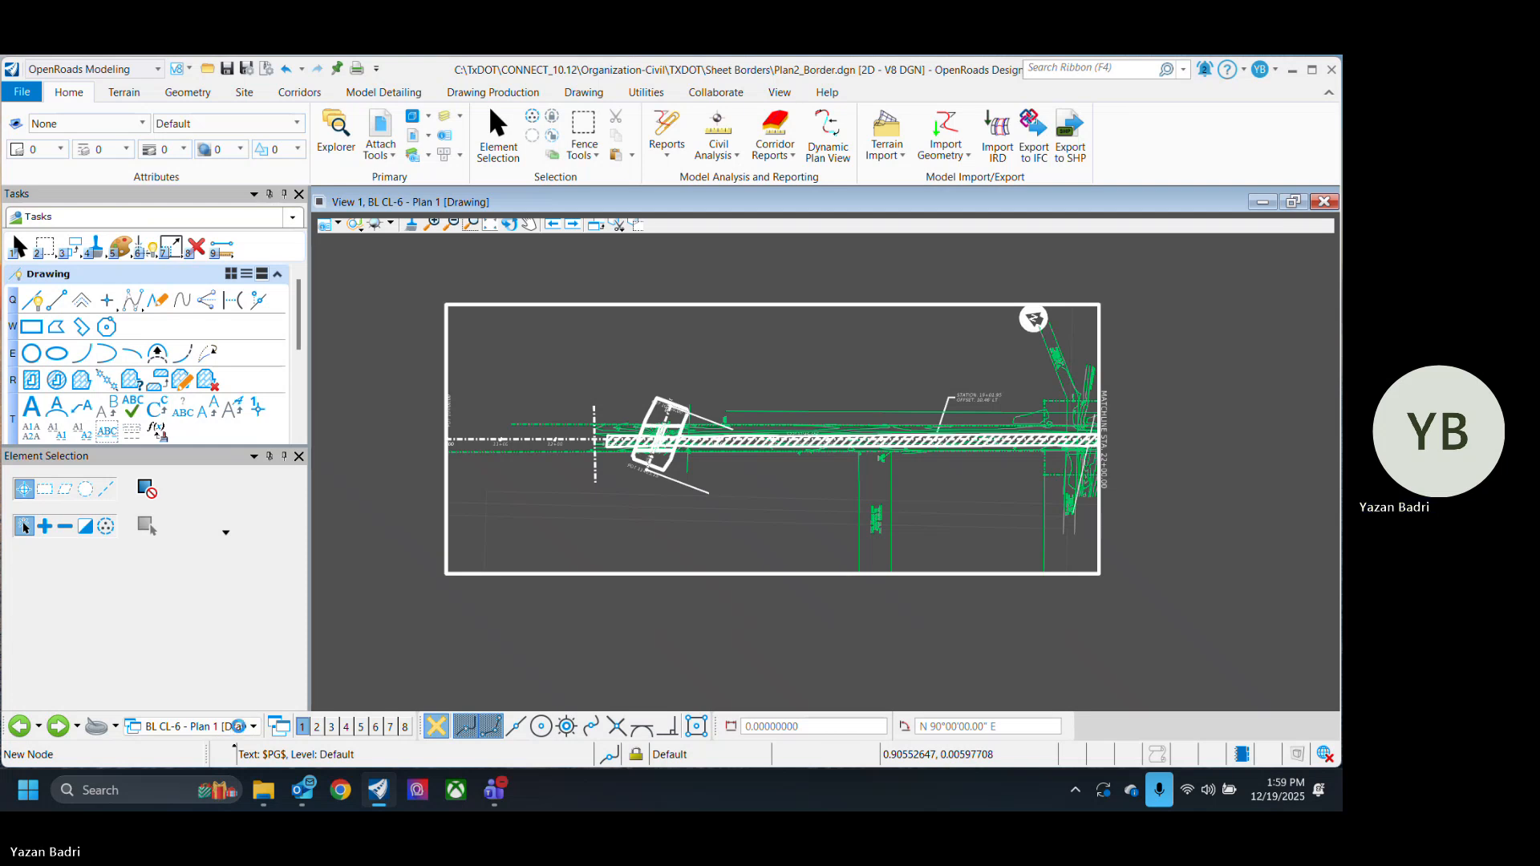
Step: Switch from the drawing model to the BL CL-6 - Plan 1 sheet model
click(211, 727)
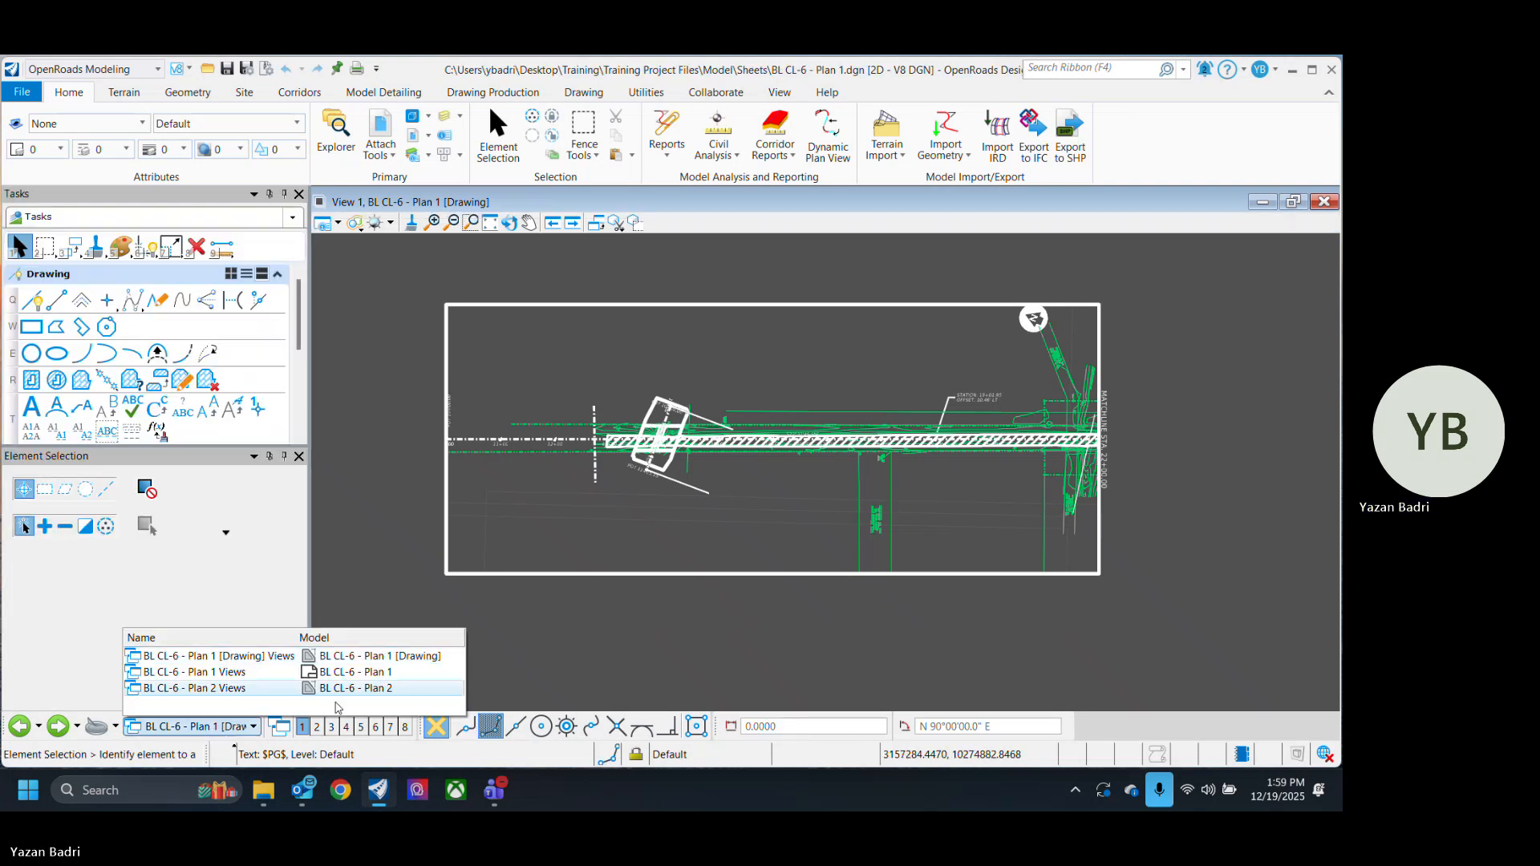
click(403, 672)
scroll(824, 545, up, 1)
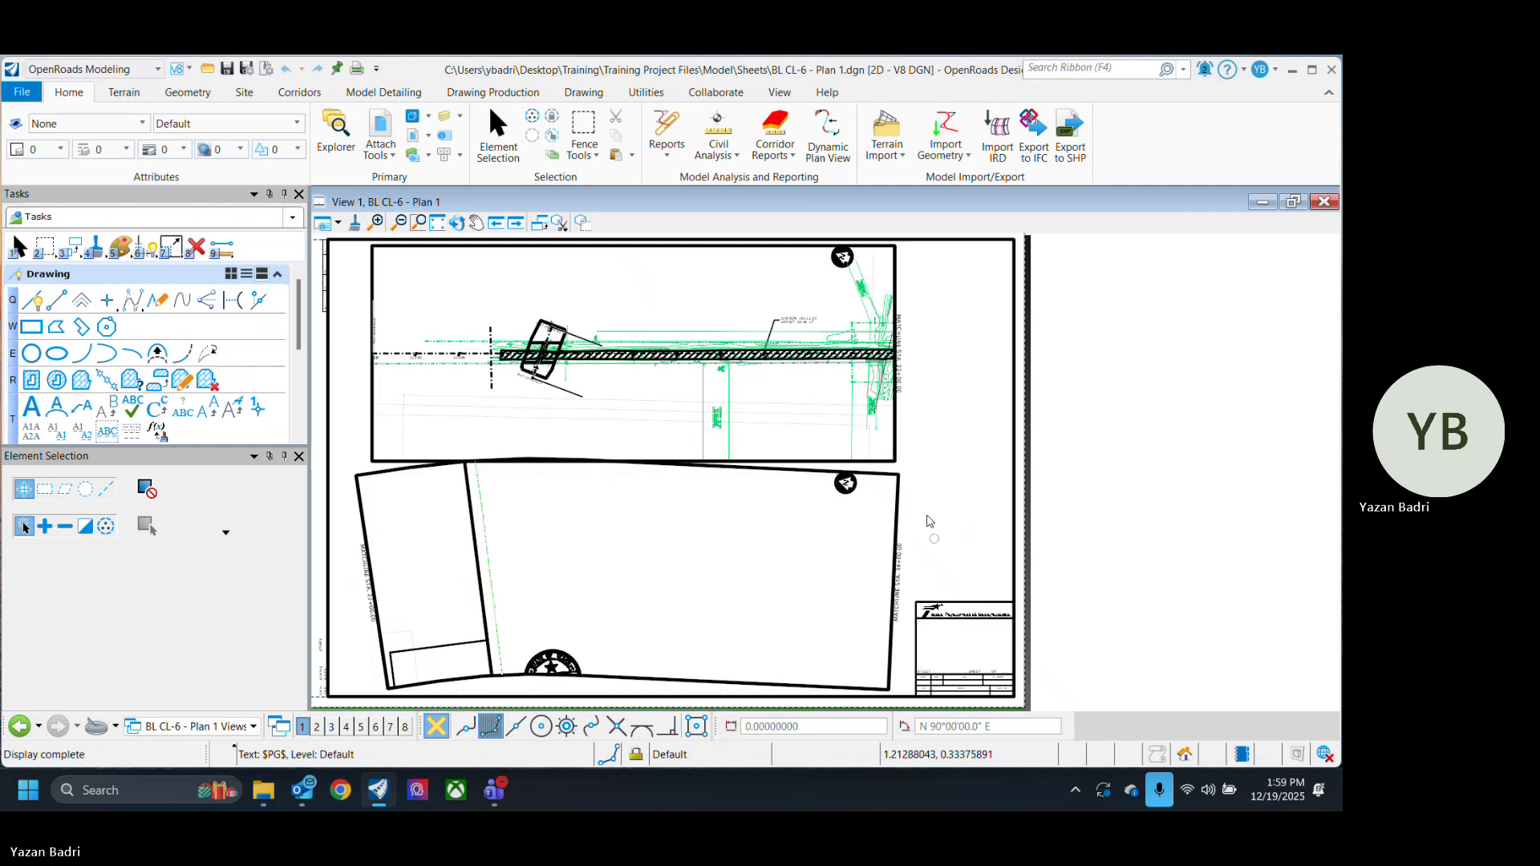
Step: Open the attachment properties of the sheet's Plan2_Border.dgn reference and start browsing for a replacement file
click(413, 135)
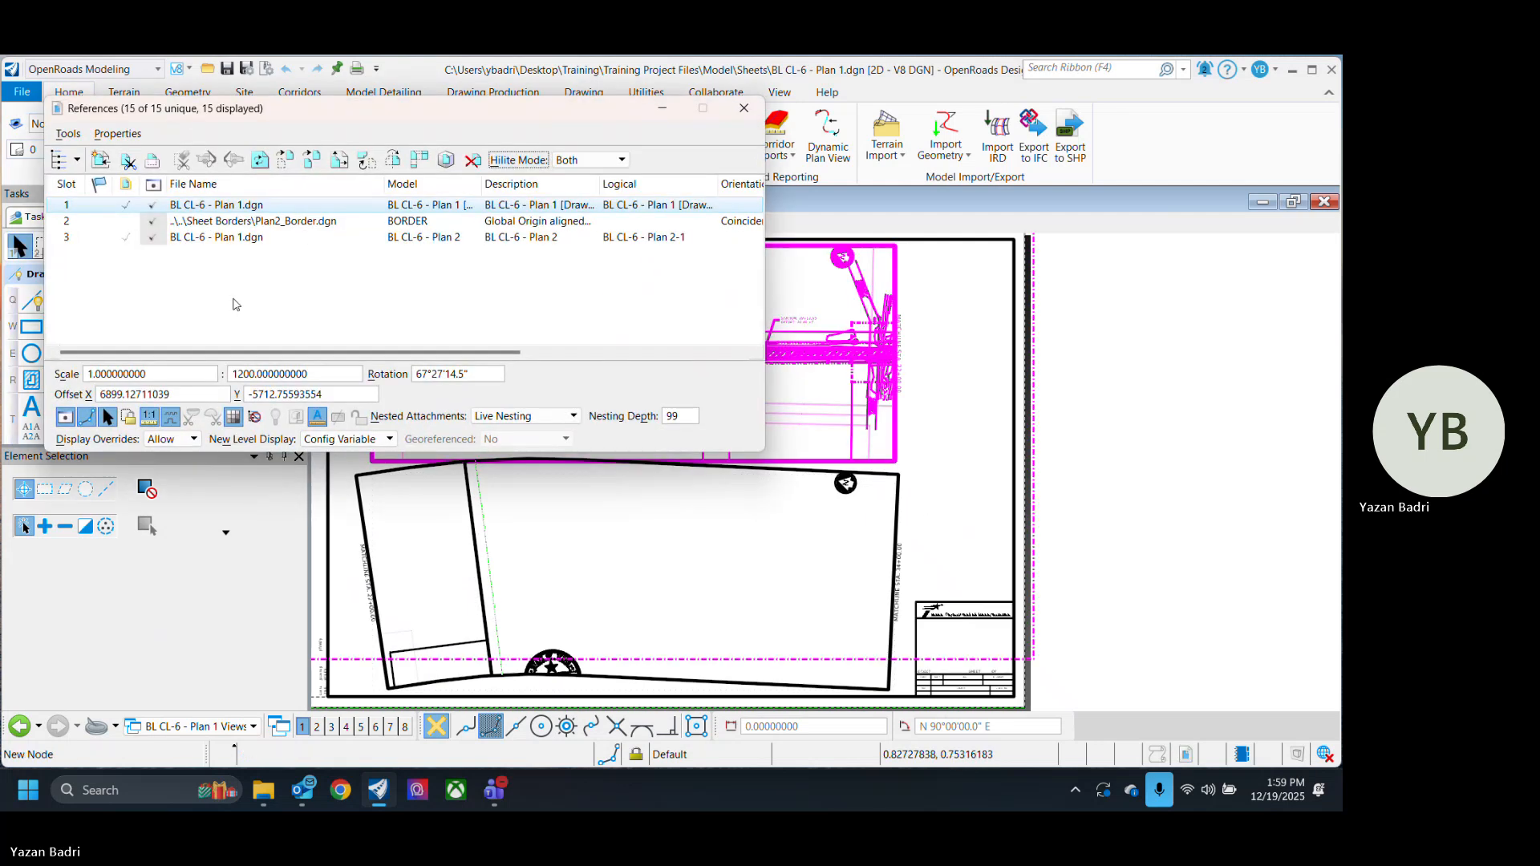
click(234, 304)
click(186, 206)
click(213, 222)
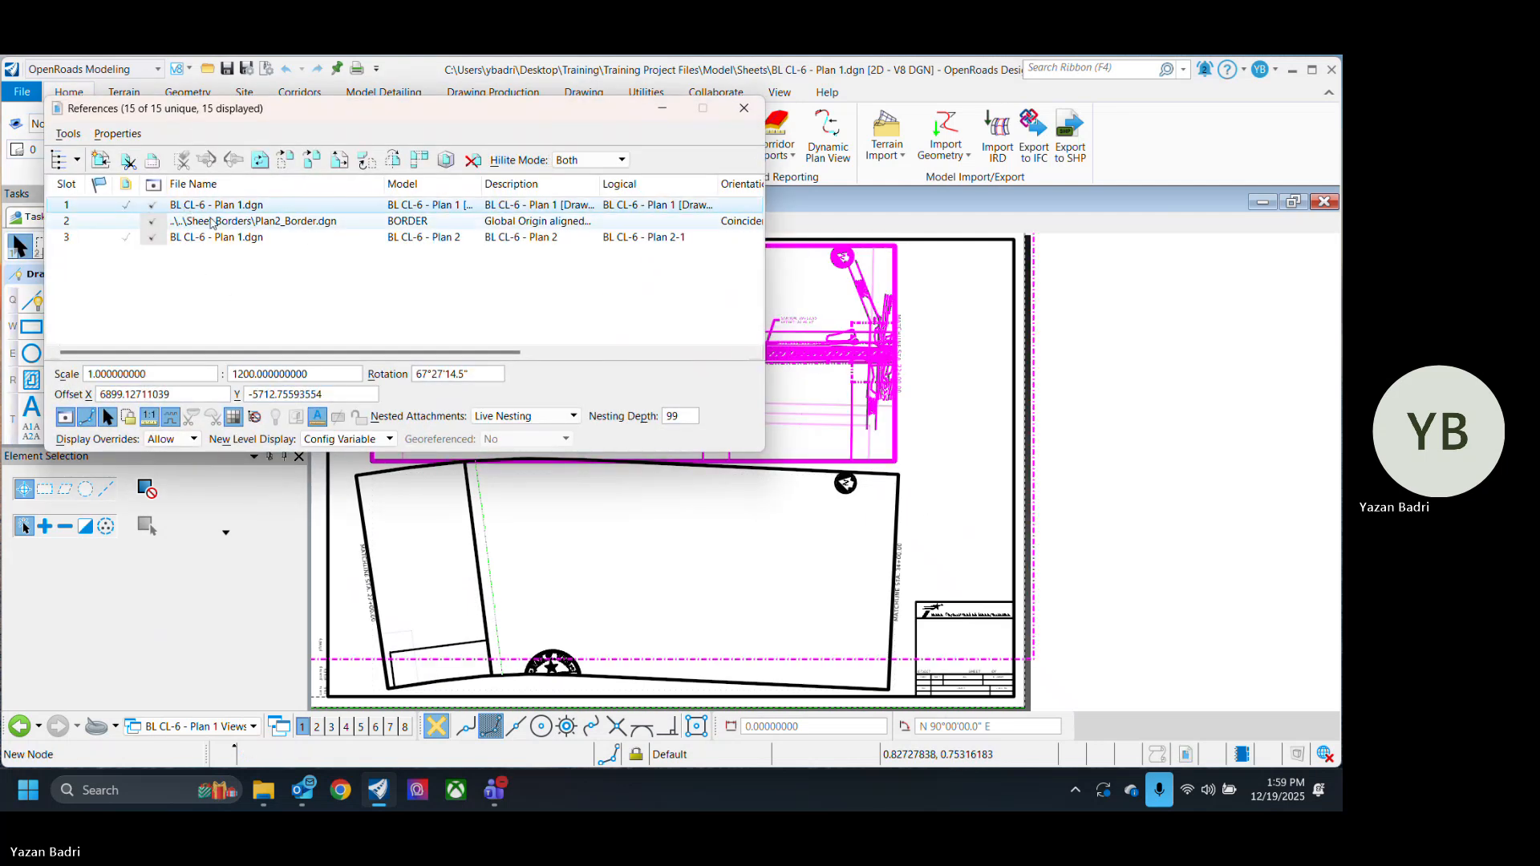
double_click(212, 222)
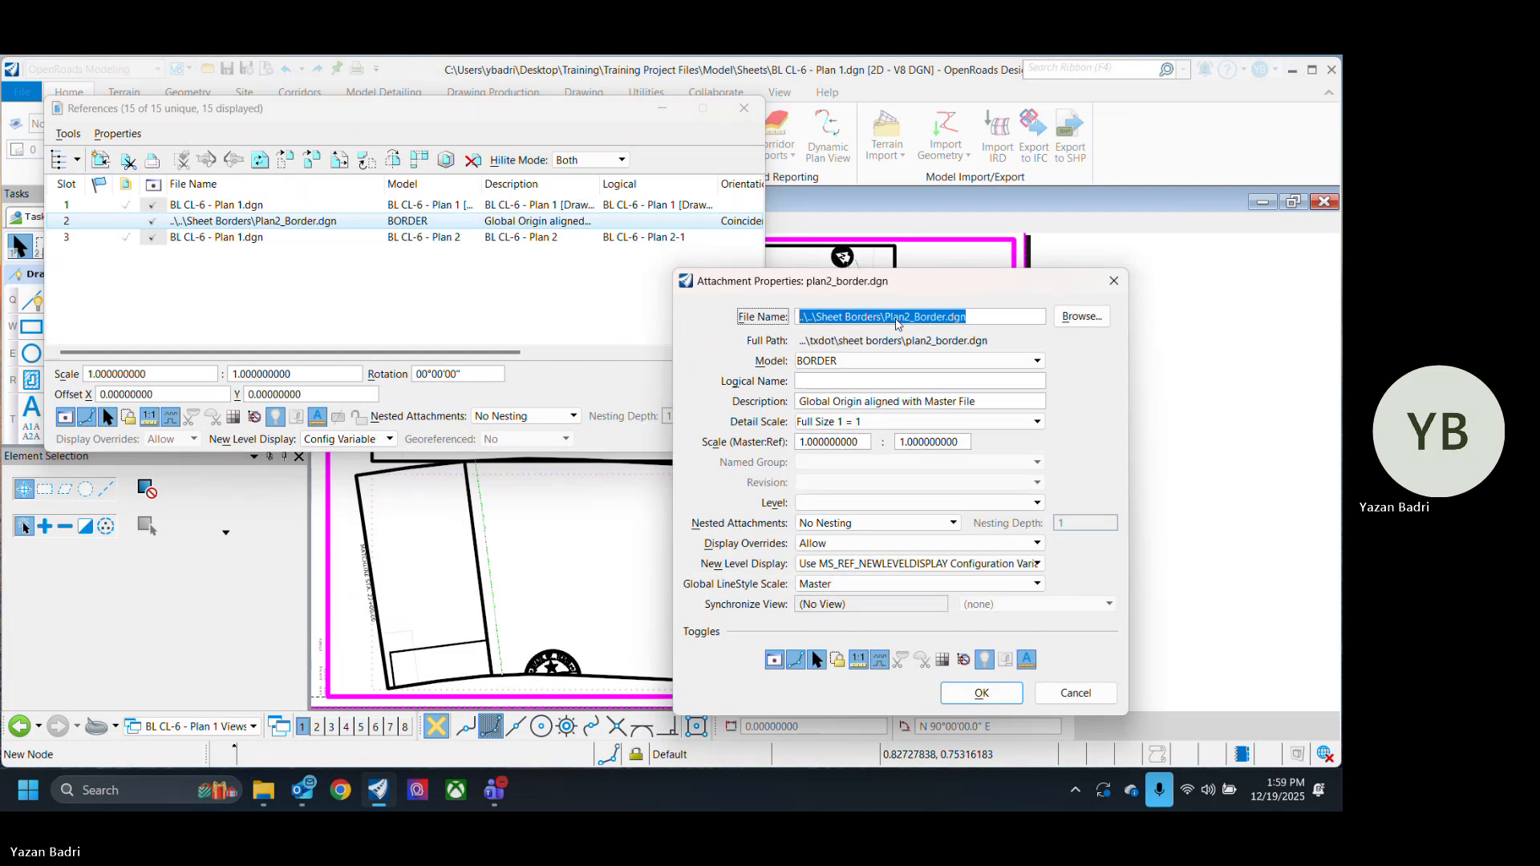
click(1080, 316)
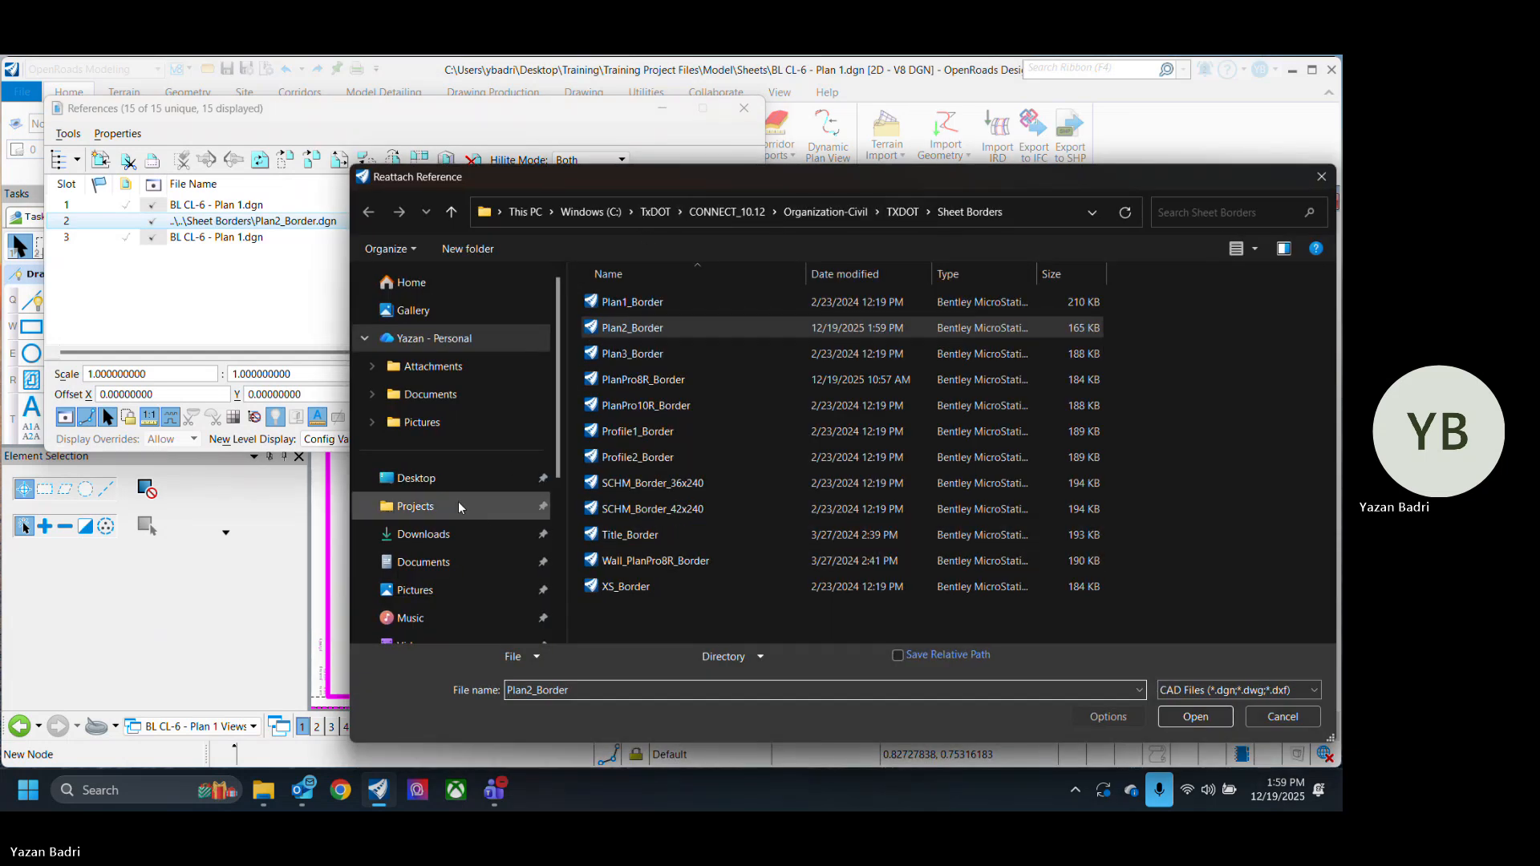
Step: Reattach the Plan 1 border reference to PlanPro8R_Border_Wilco from the Training Project Files Model\References folder and close the reference list
click(464, 483)
double_click(640, 330)
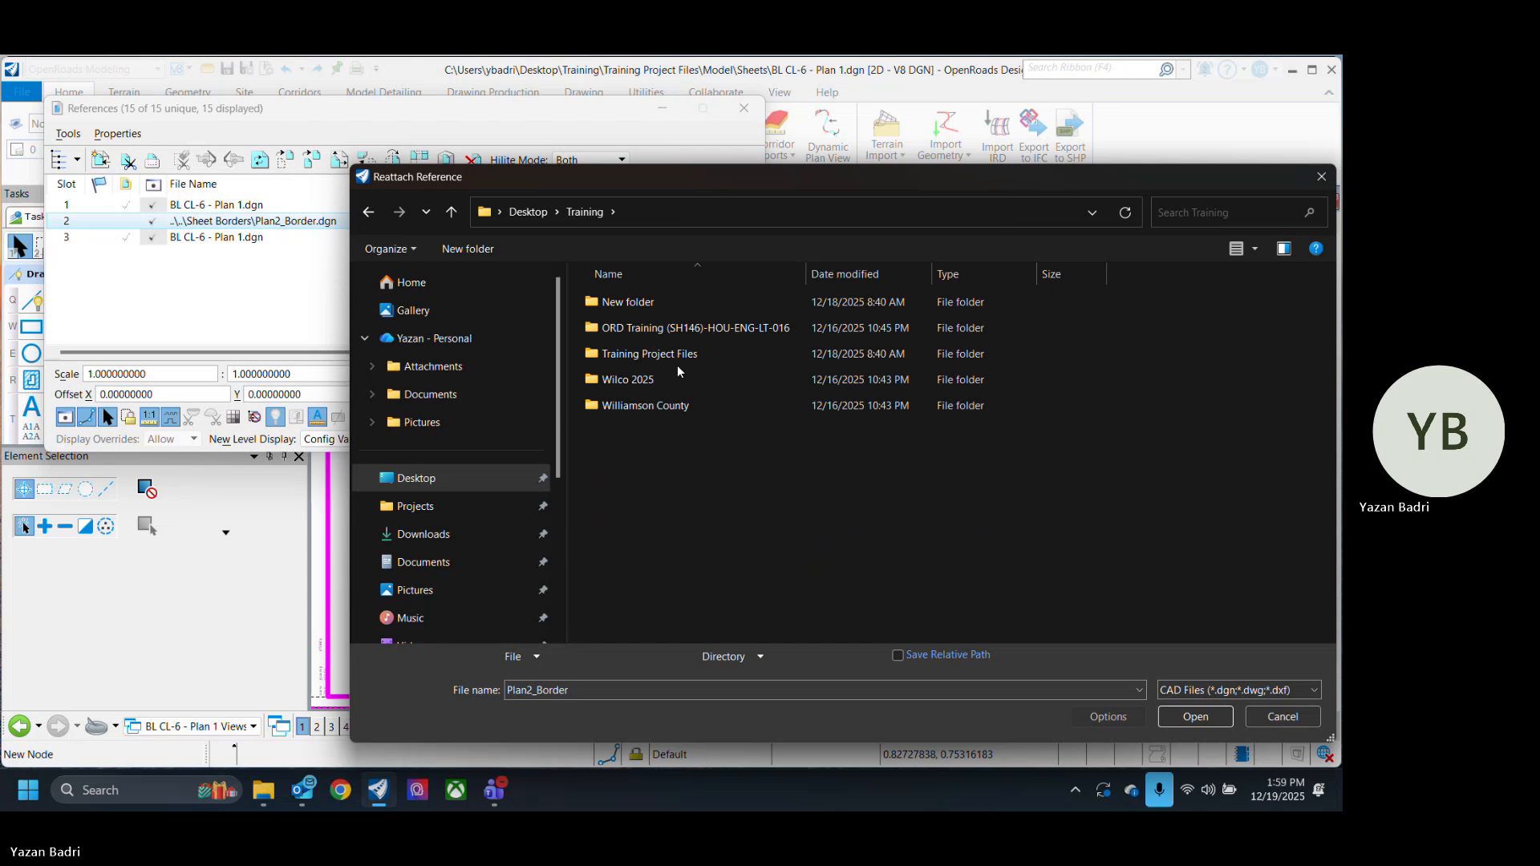
double_click(676, 358)
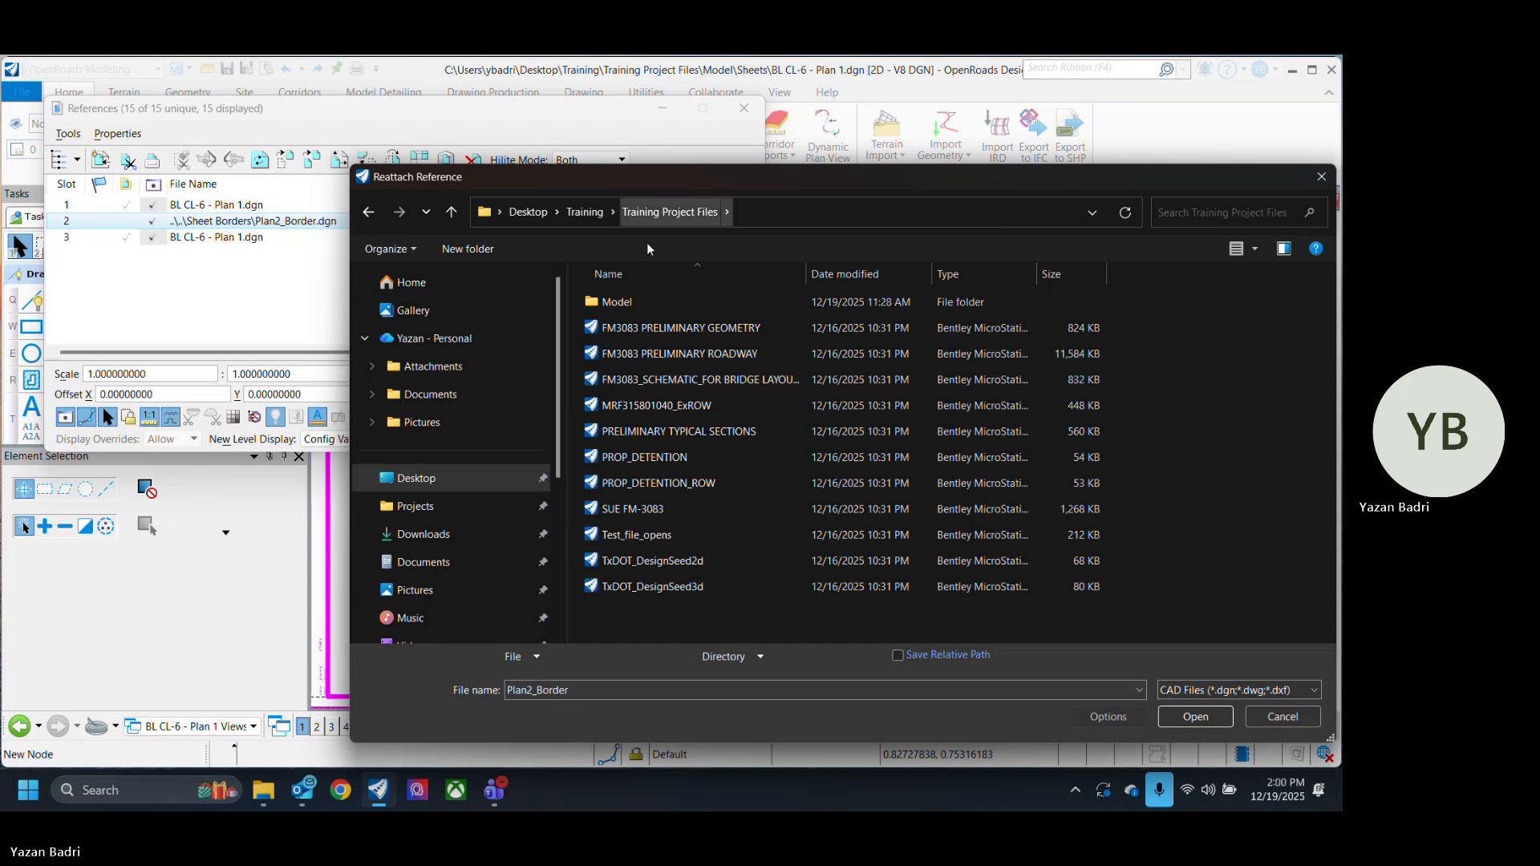
double_click(651, 305)
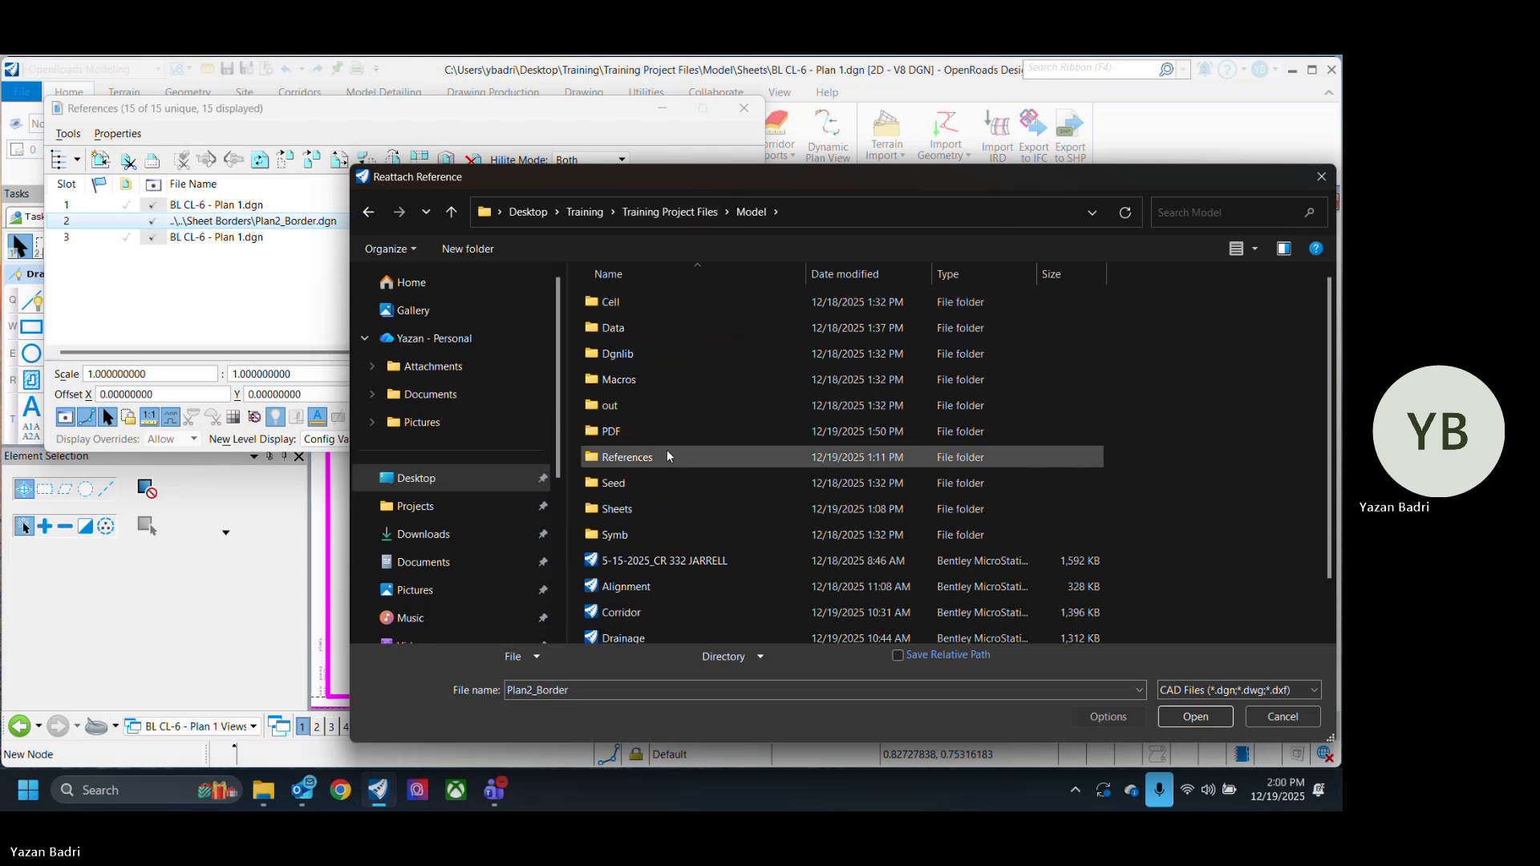
double_click(666, 453)
click(699, 404)
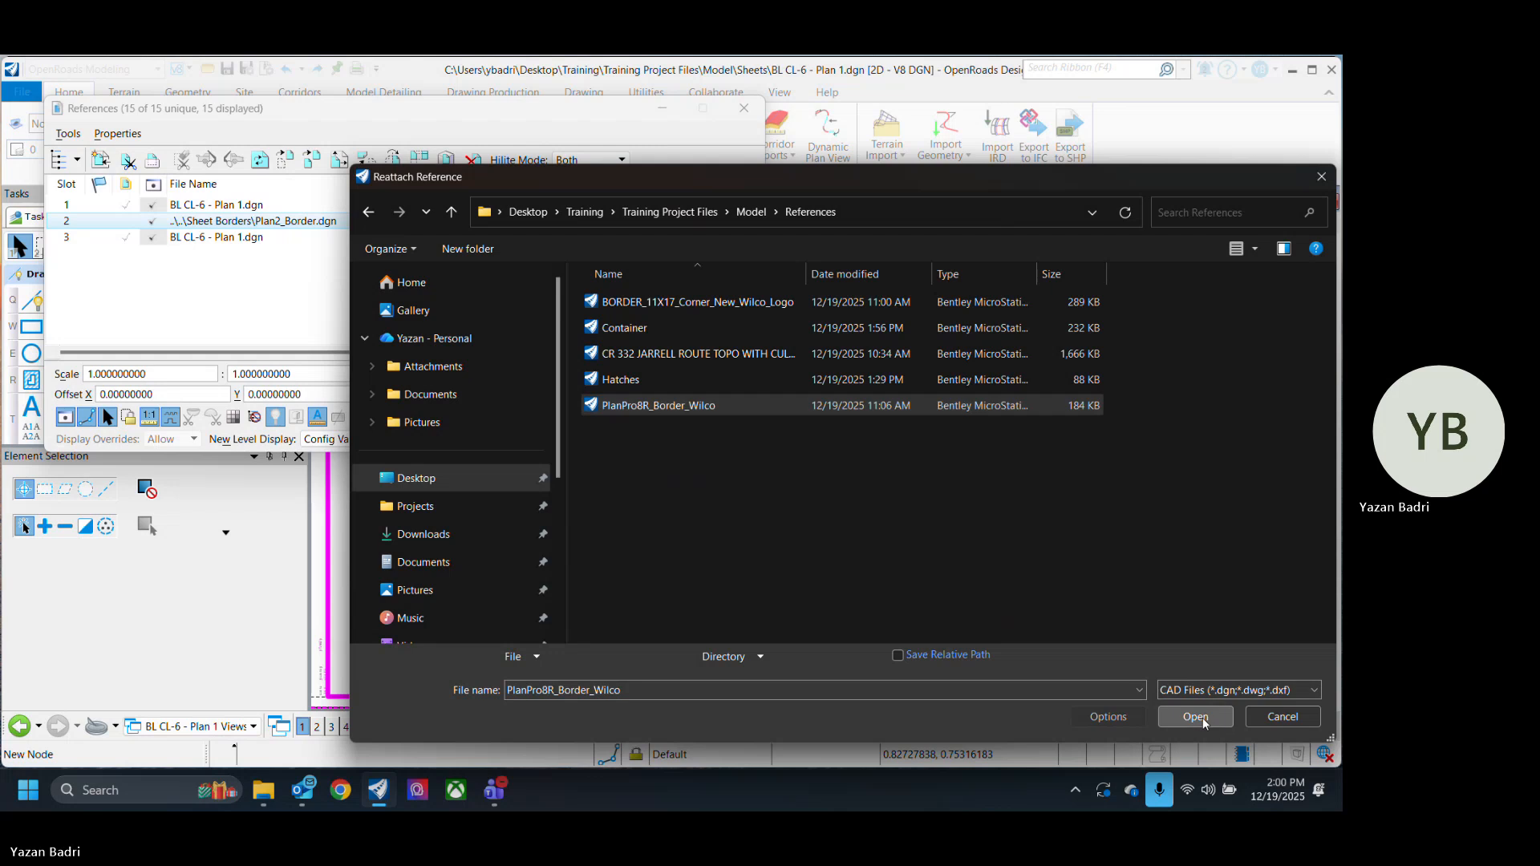
click(1196, 716)
click(983, 695)
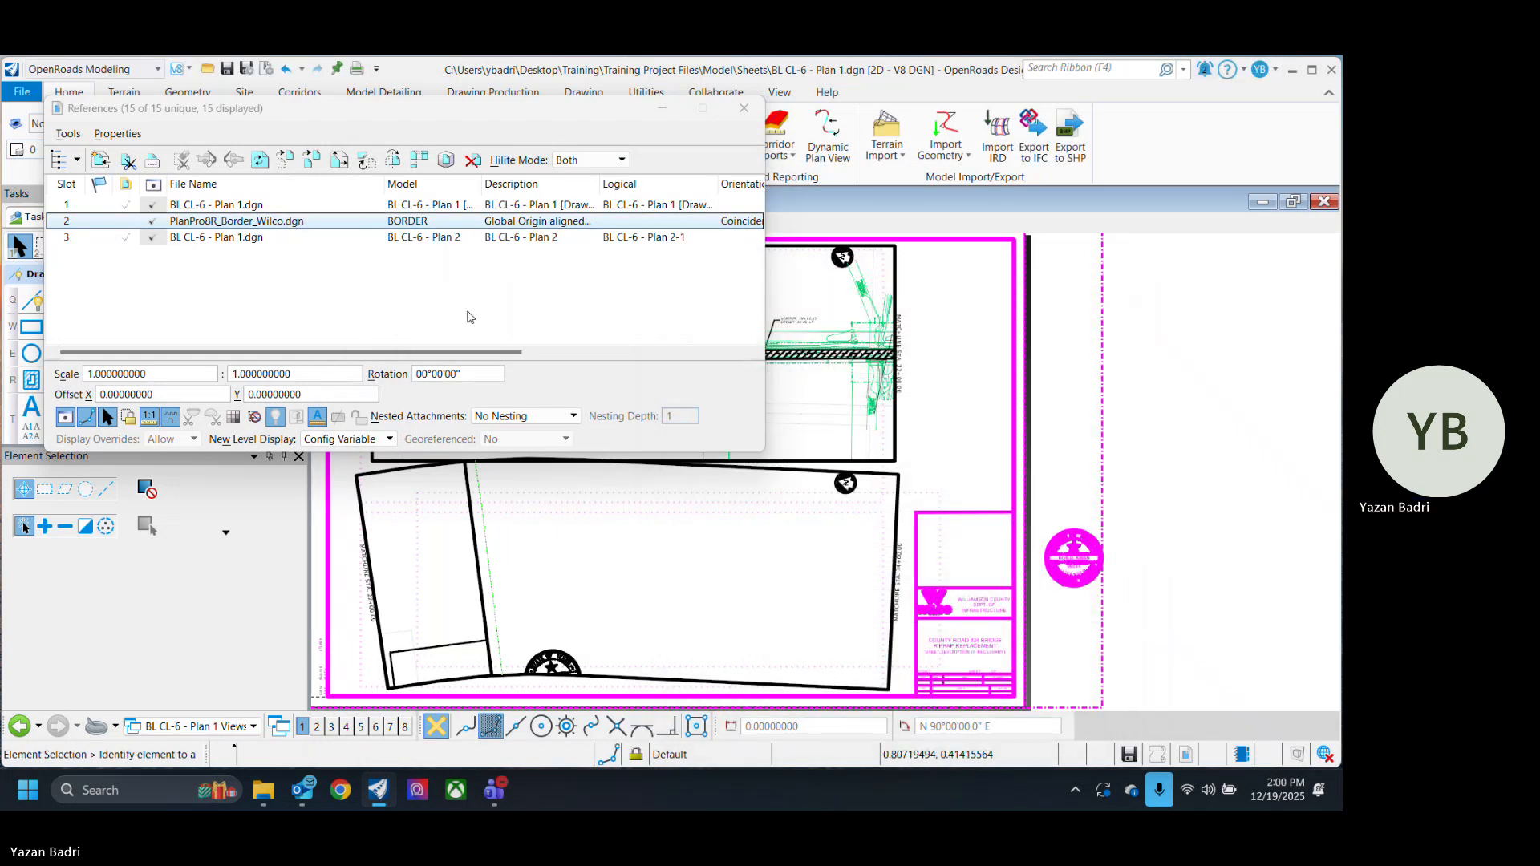
click(360, 283)
click(739, 109)
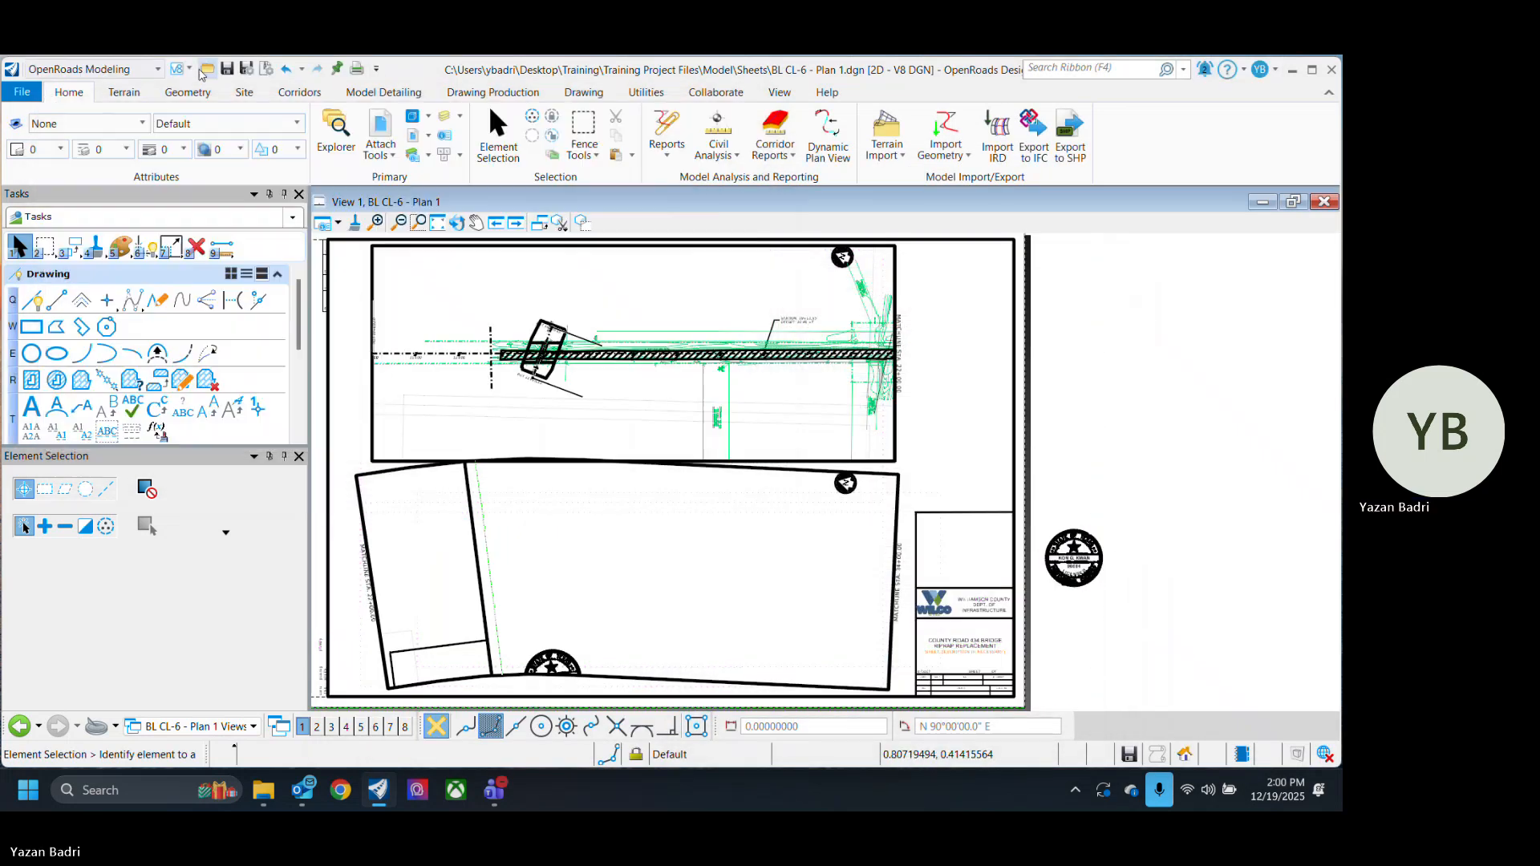
Step: Save the Plan 1 sheet file and open BL CL-6 - Plan 3 from the Sheets folder
click(227, 69)
click(207, 69)
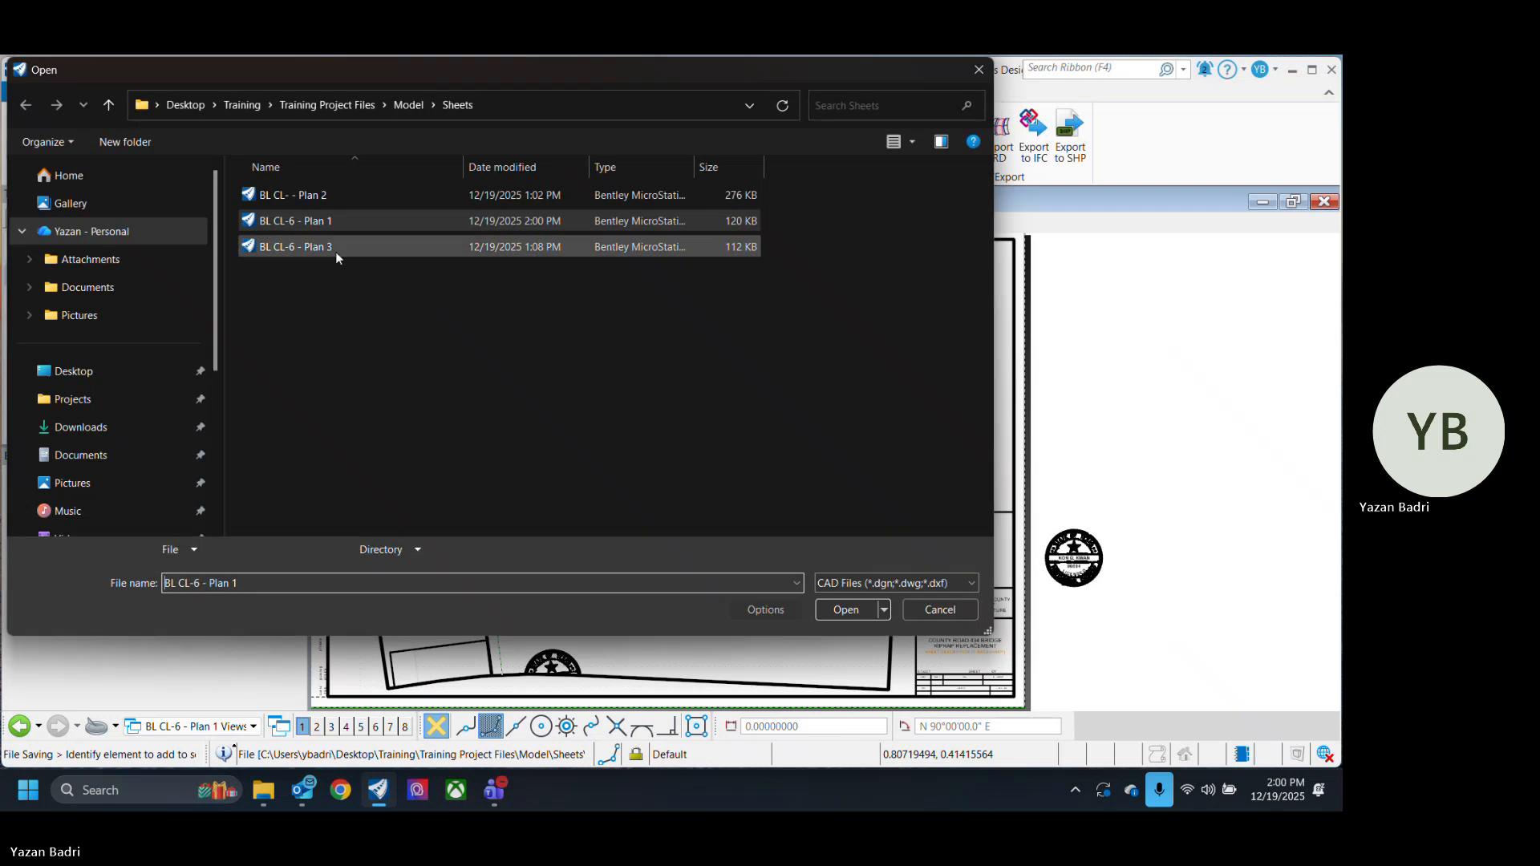
click(336, 248)
click(843, 612)
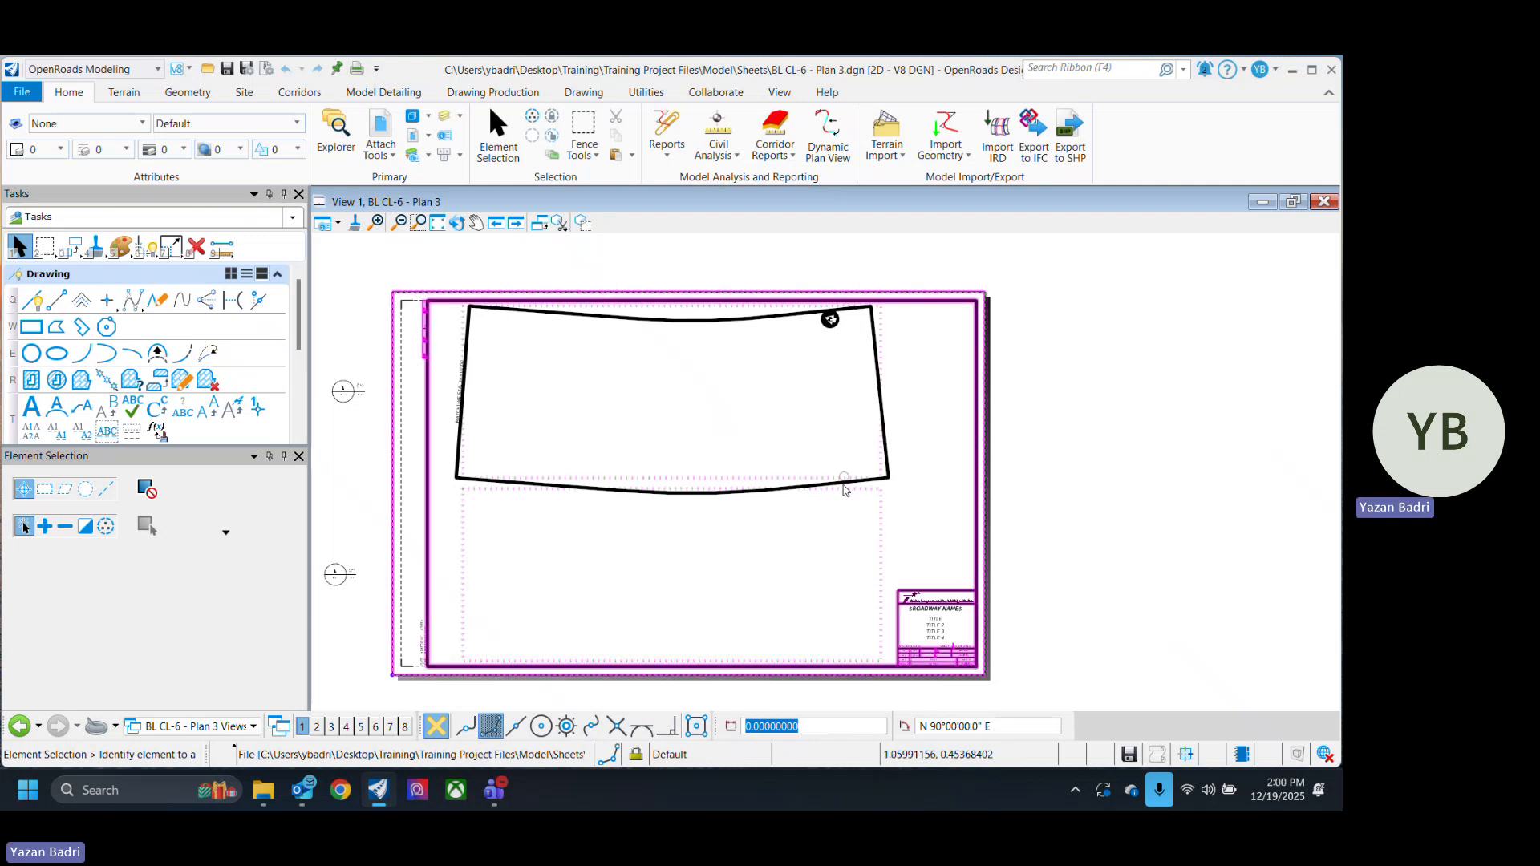
Step: Delete the roadway name and title placeholder texts from the Plan 3 title block and save the file
scroll(834, 555, up, 3)
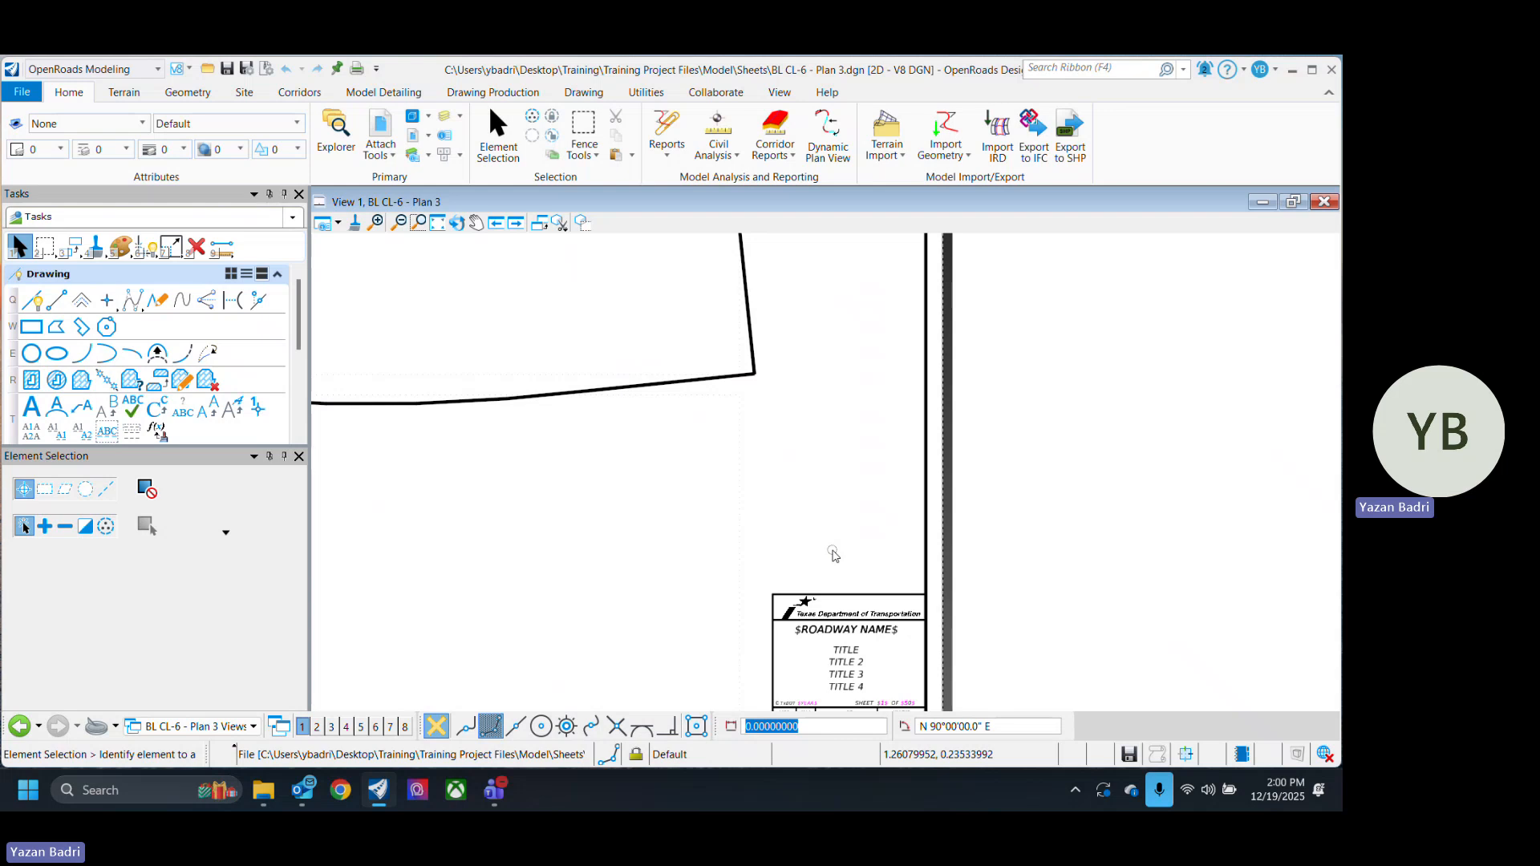
scroll(834, 555, up, 2)
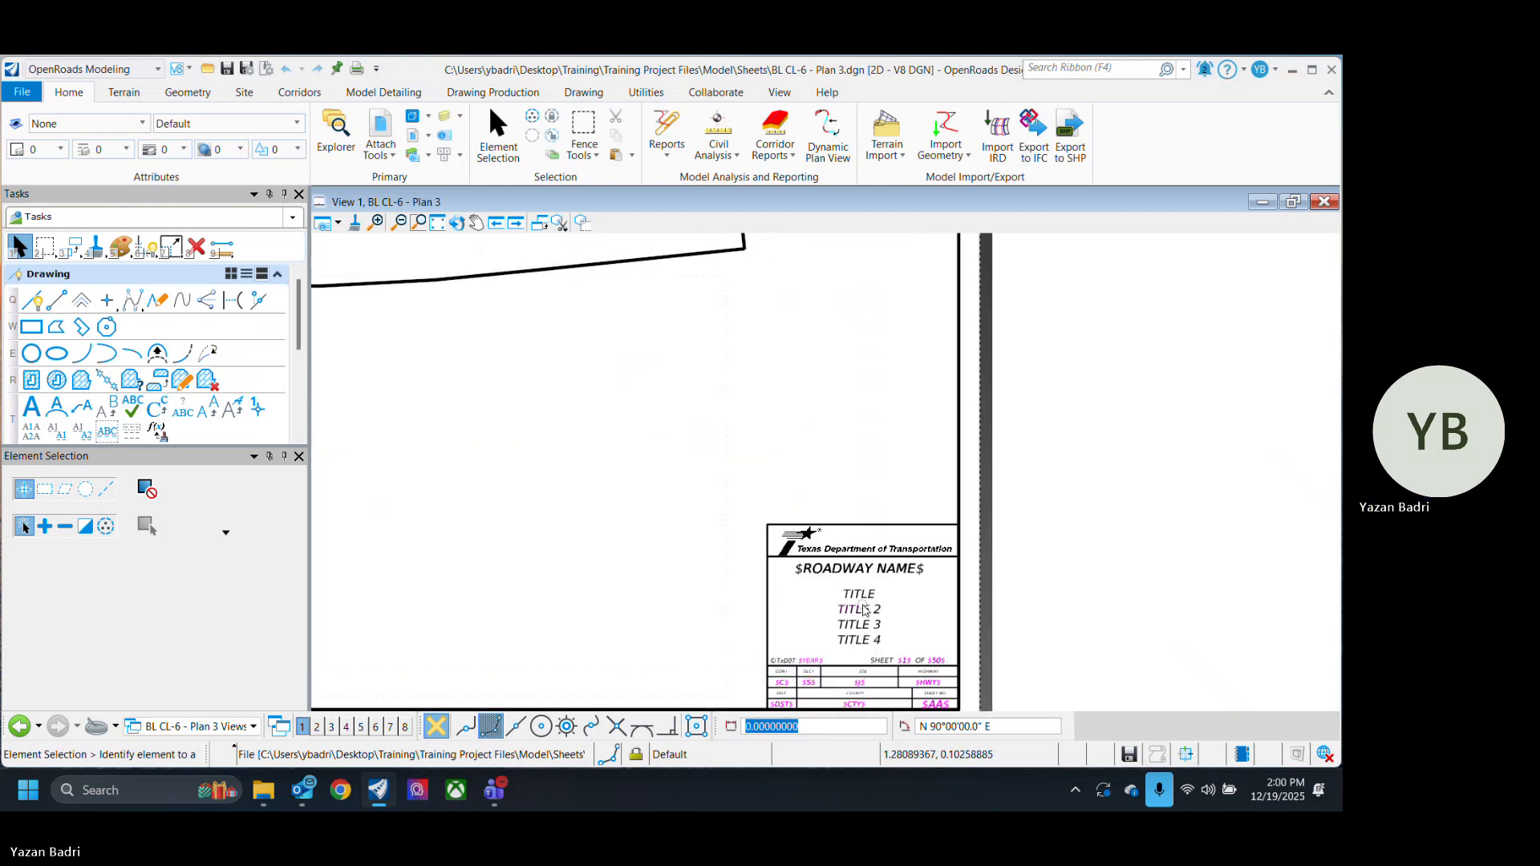
key(Delete)
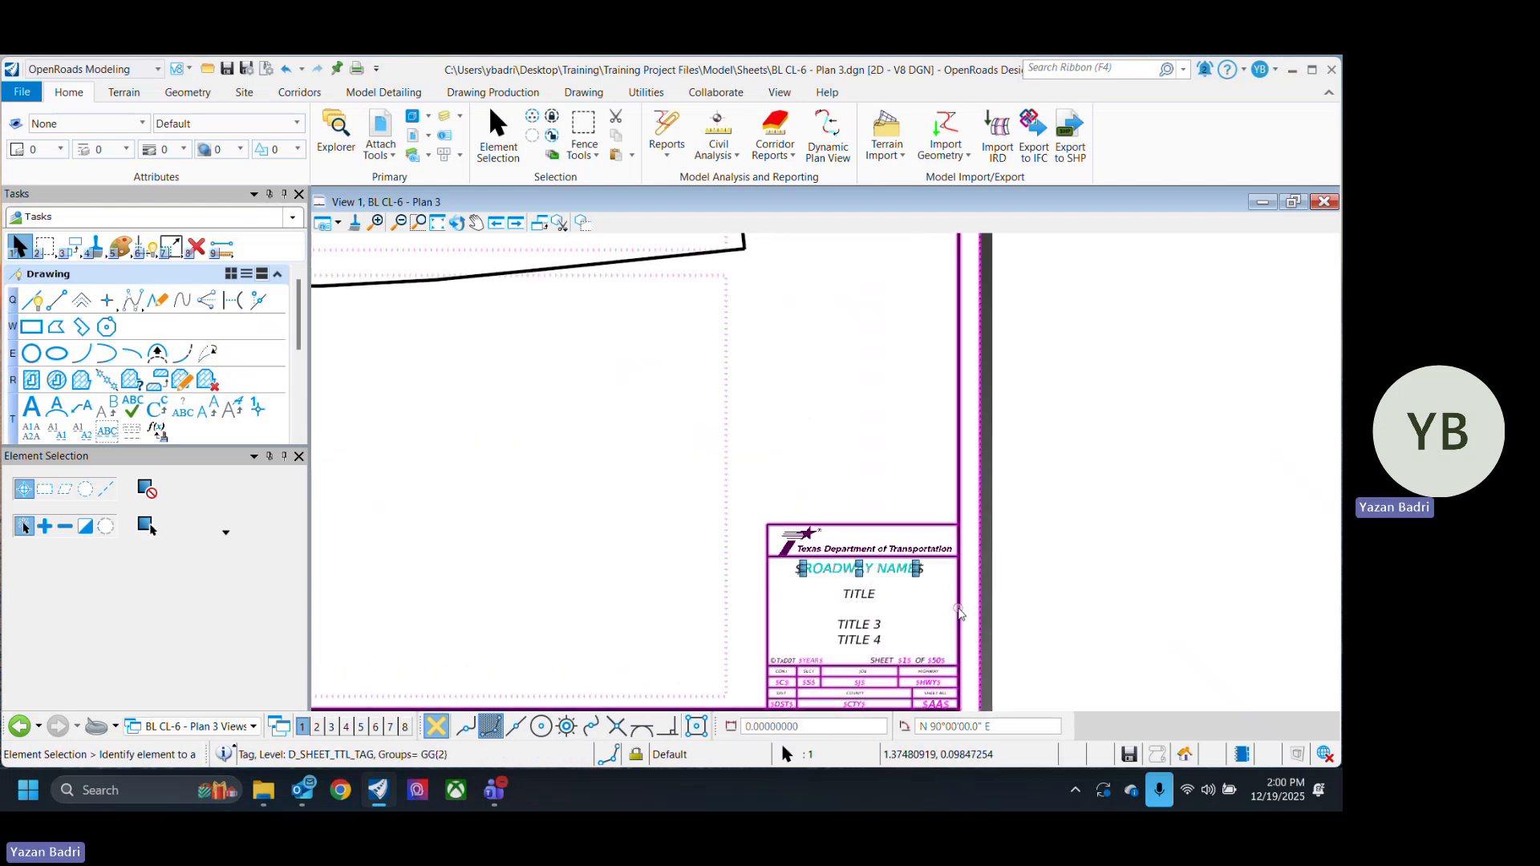
click(867, 596)
click(873, 570)
key(Delete)
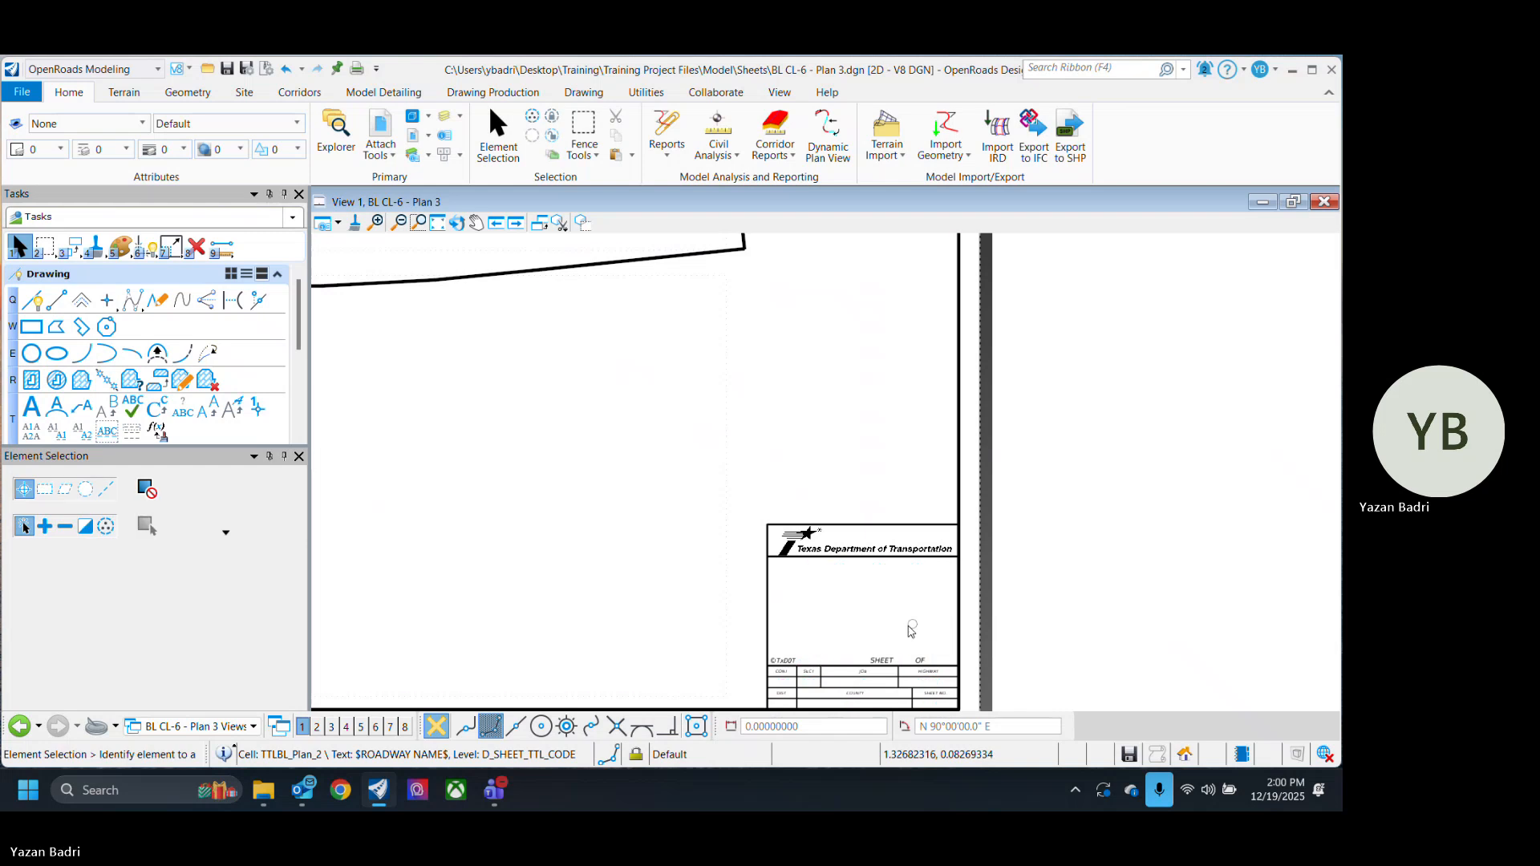
scroll(959, 640, down, 4)
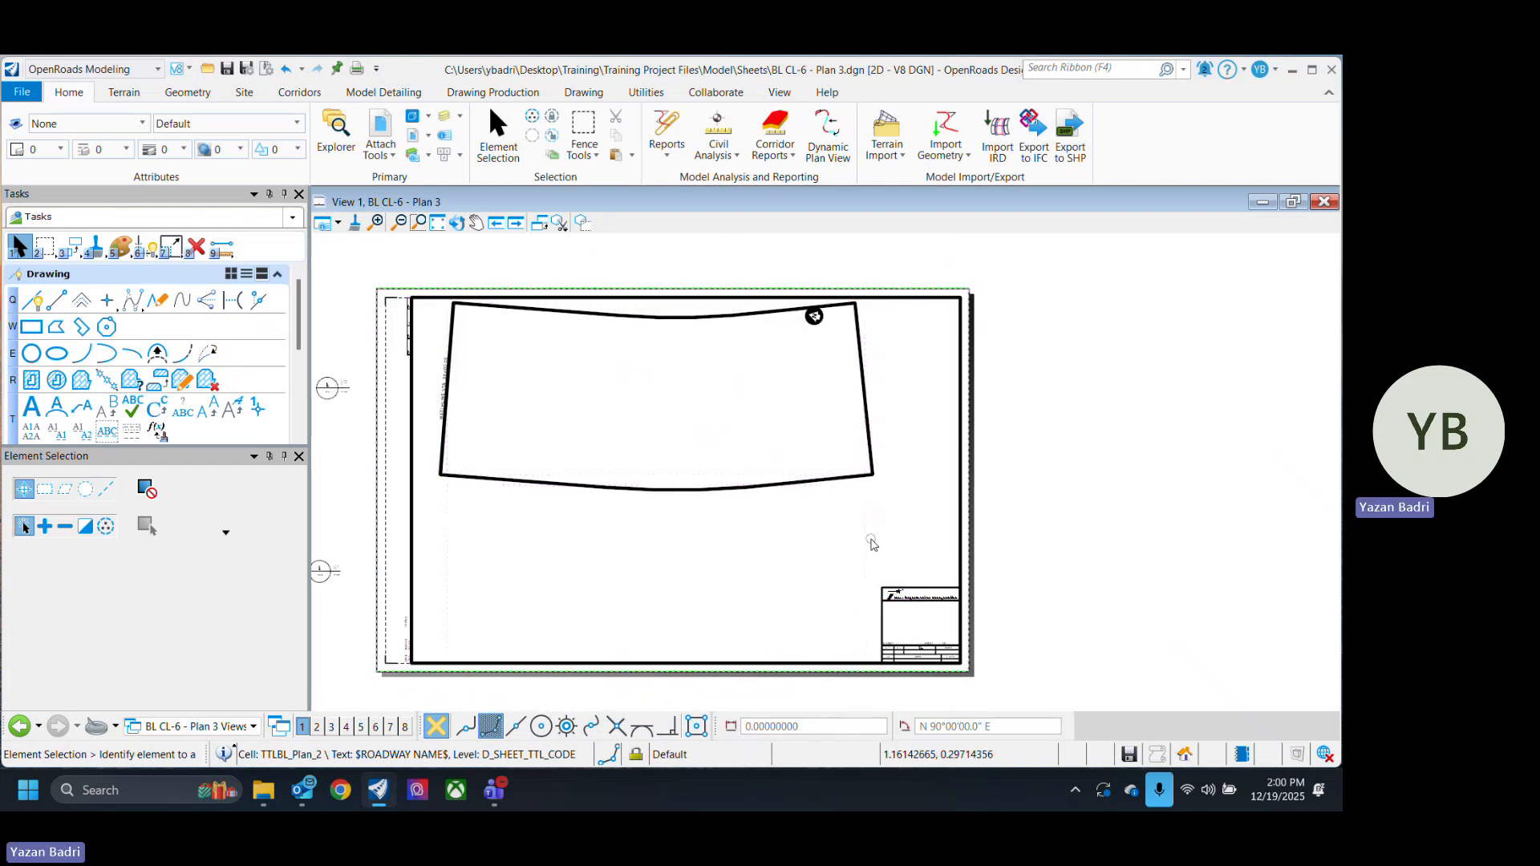
key(ctrl+s)
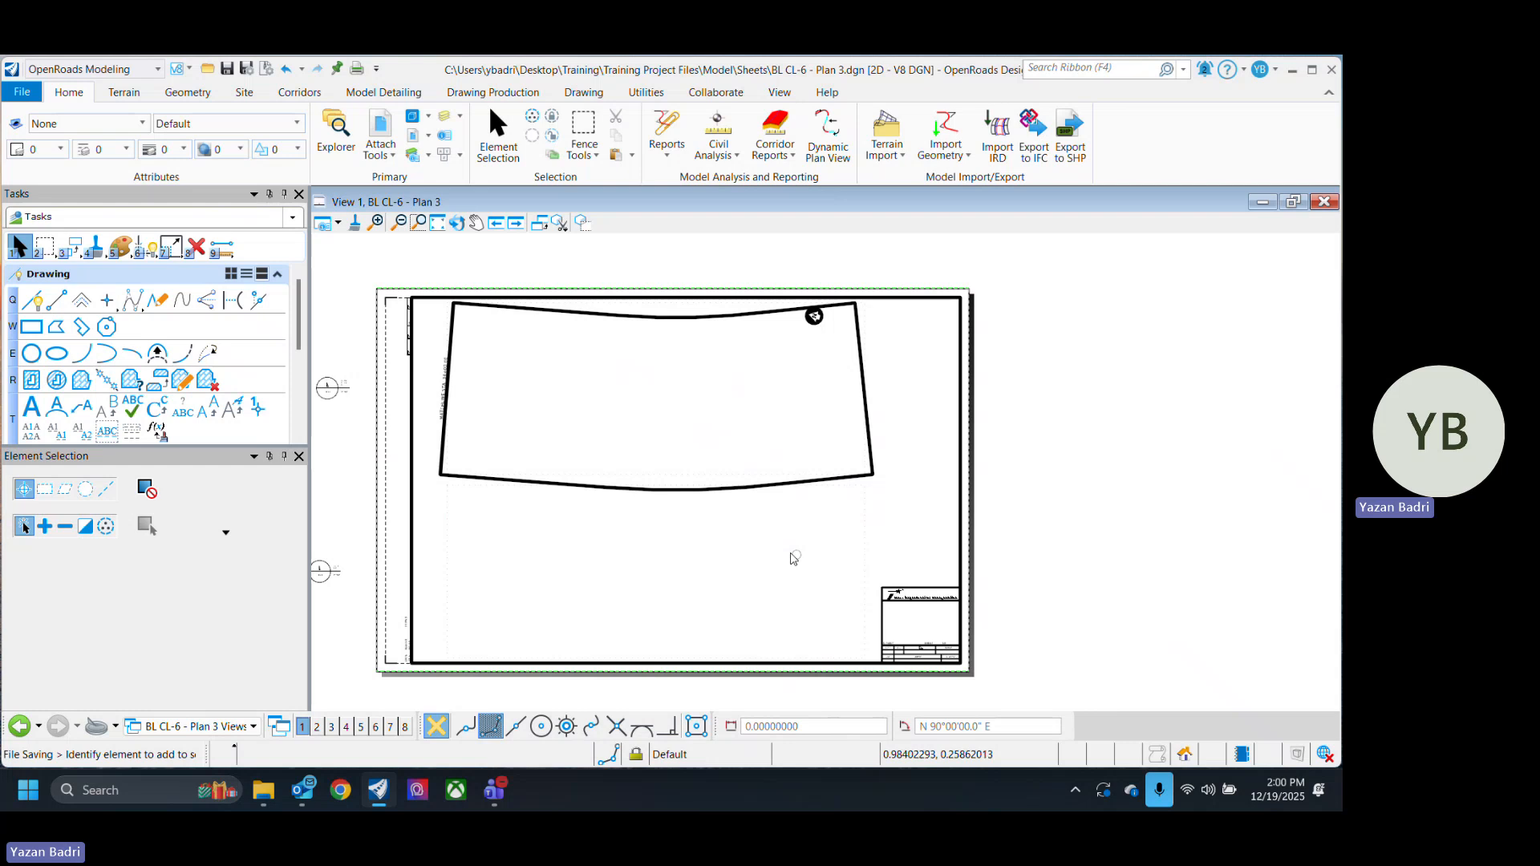
Step: Open the attachment properties of Plan 3's Plan2_Border.dgn reference and start browsing for a replacement border
click(381, 124)
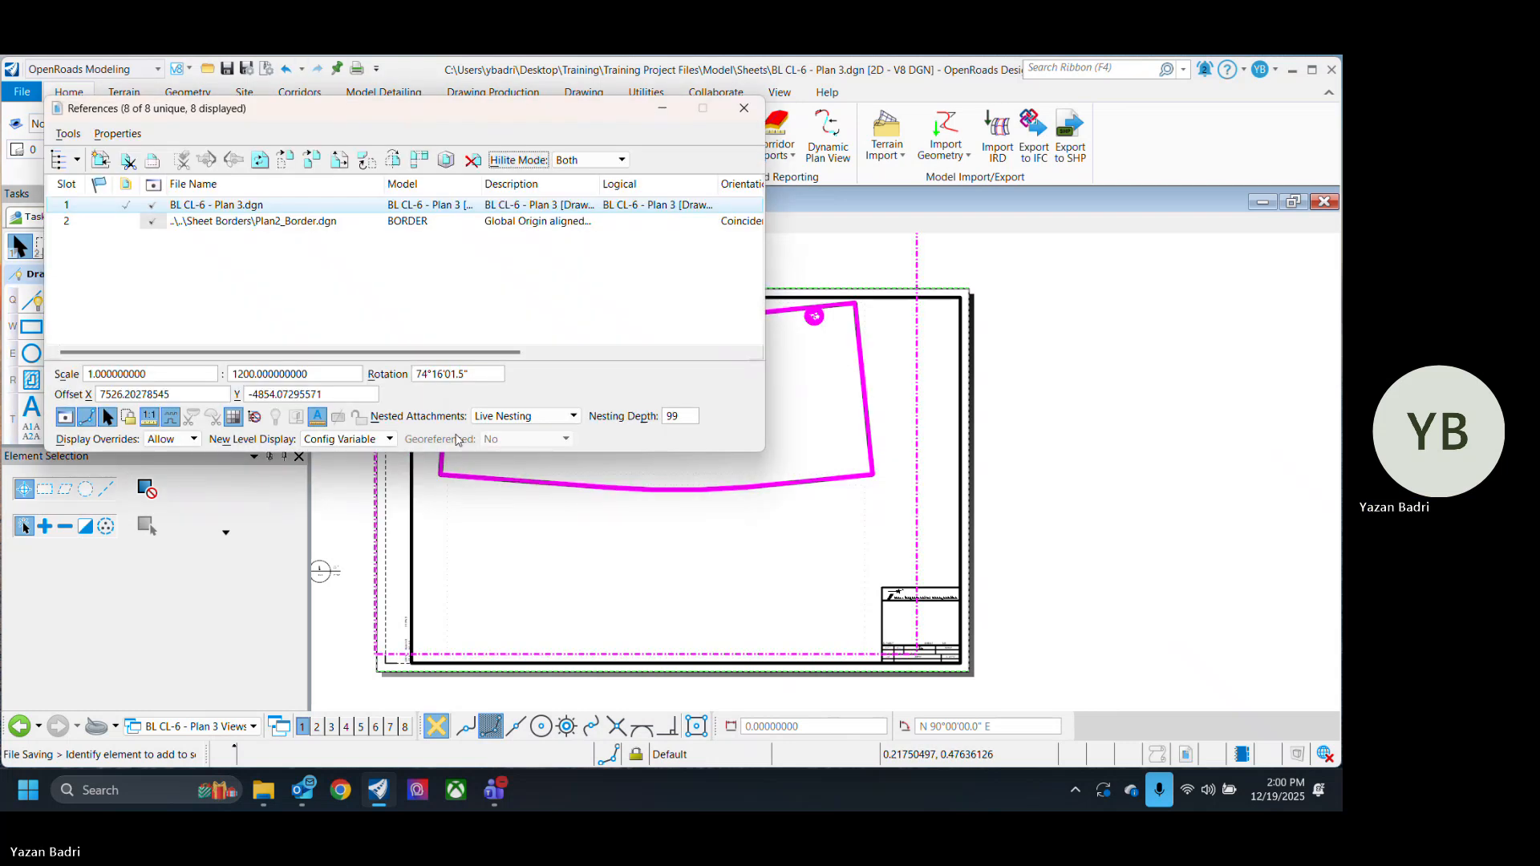
click(285, 223)
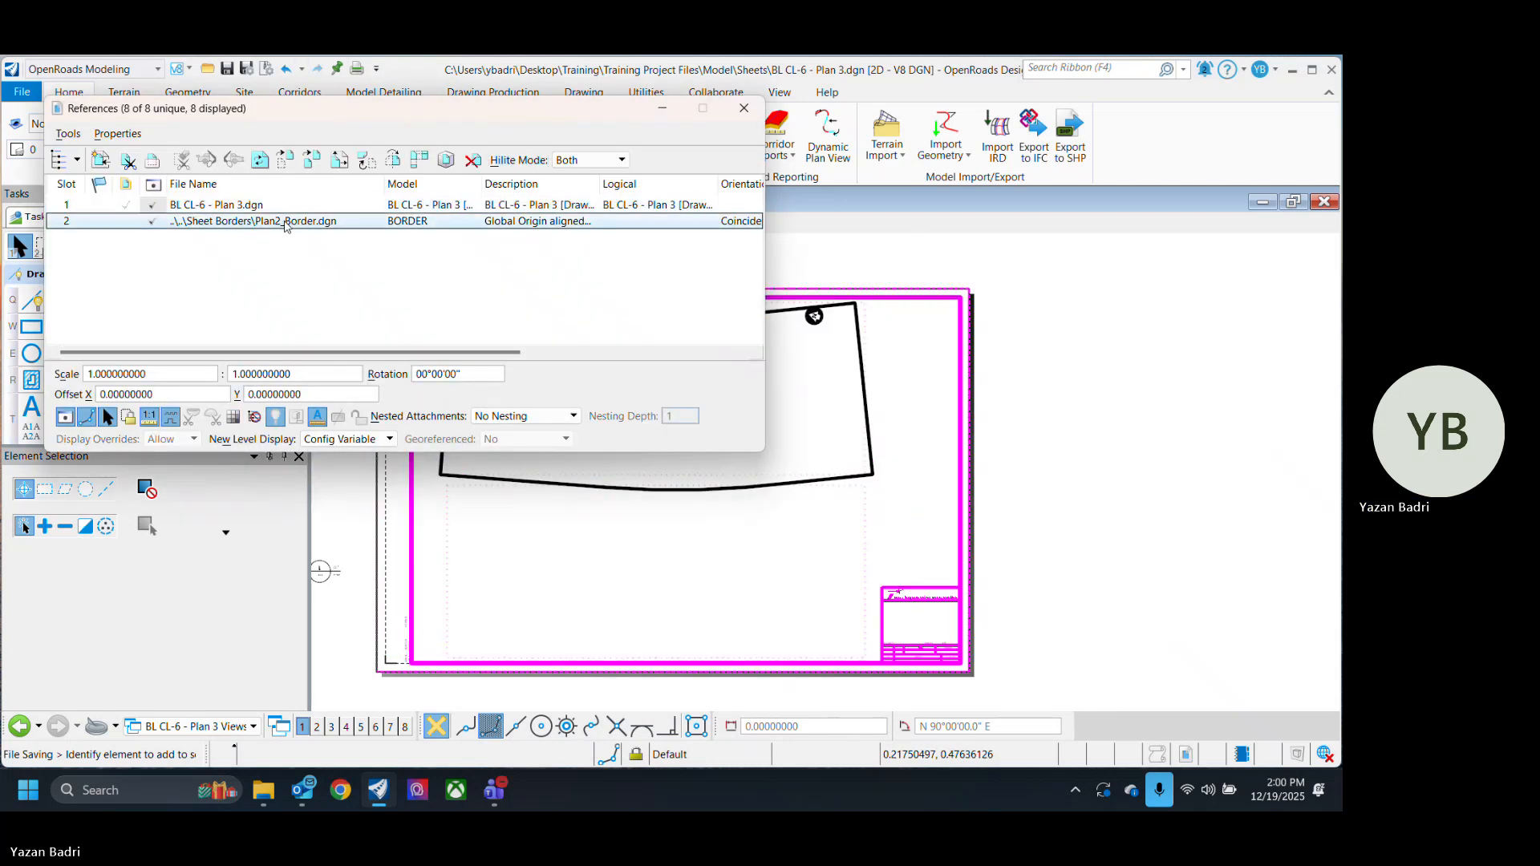
double_click(285, 223)
click(1081, 316)
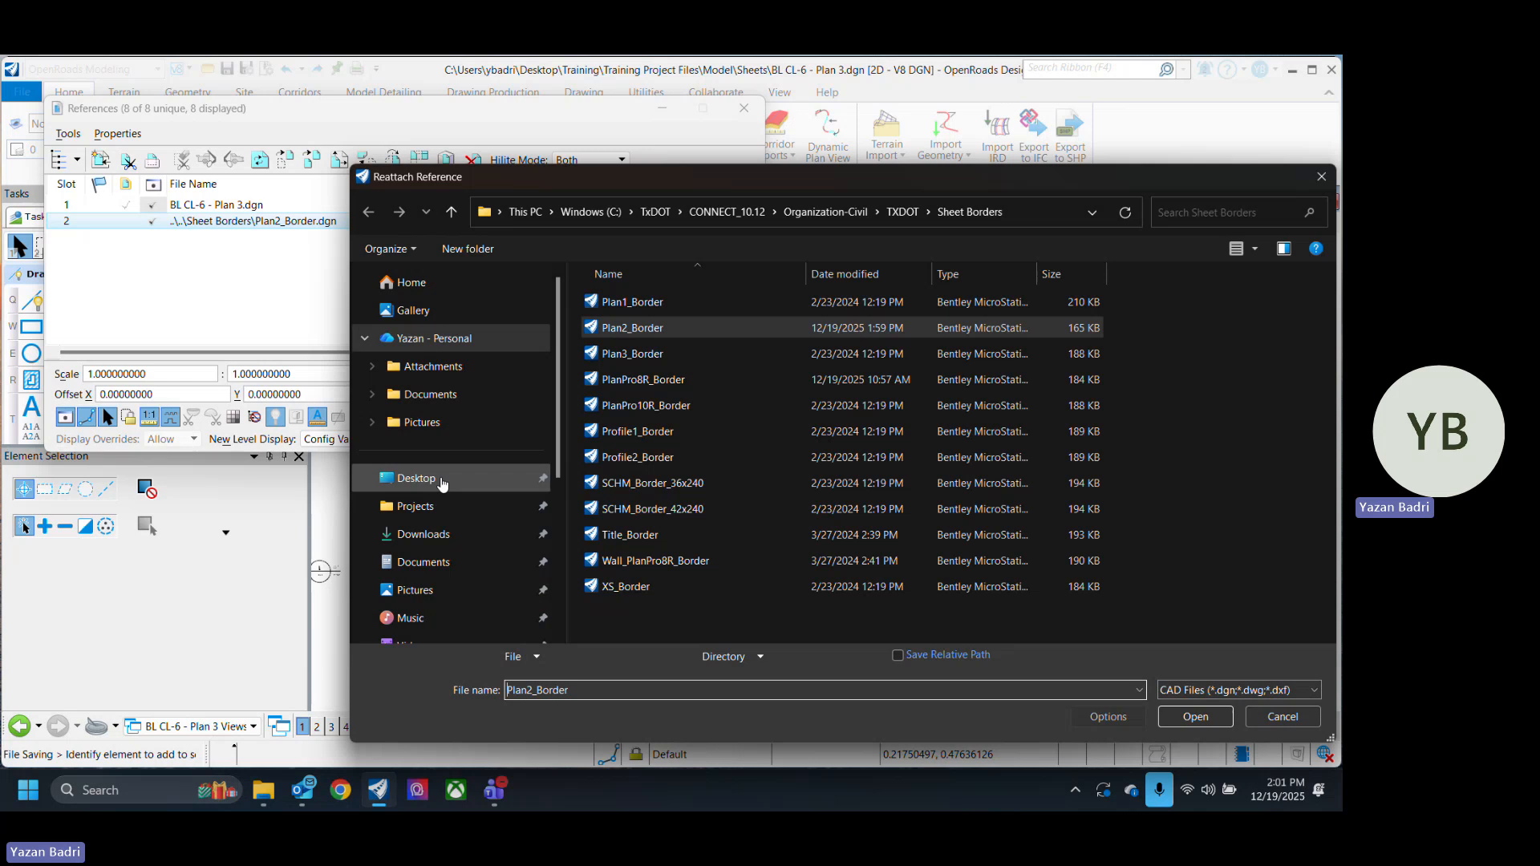
Step: Reattach the Plan 3 border reference to PlanPro8R_Border_Wilco from the project's Model\References folder and close the reference list
click(416, 479)
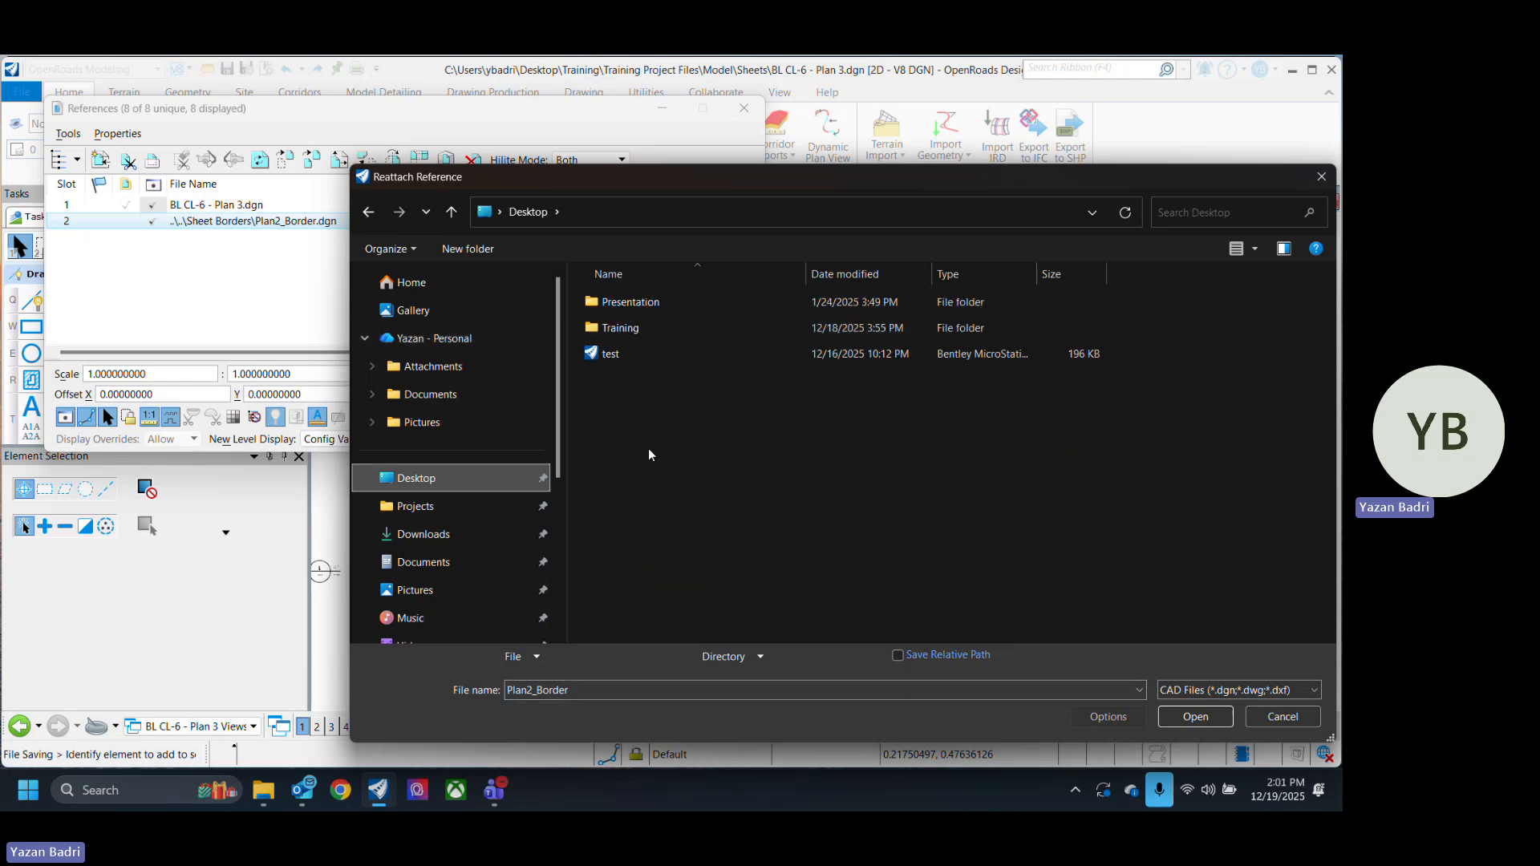
click(451, 508)
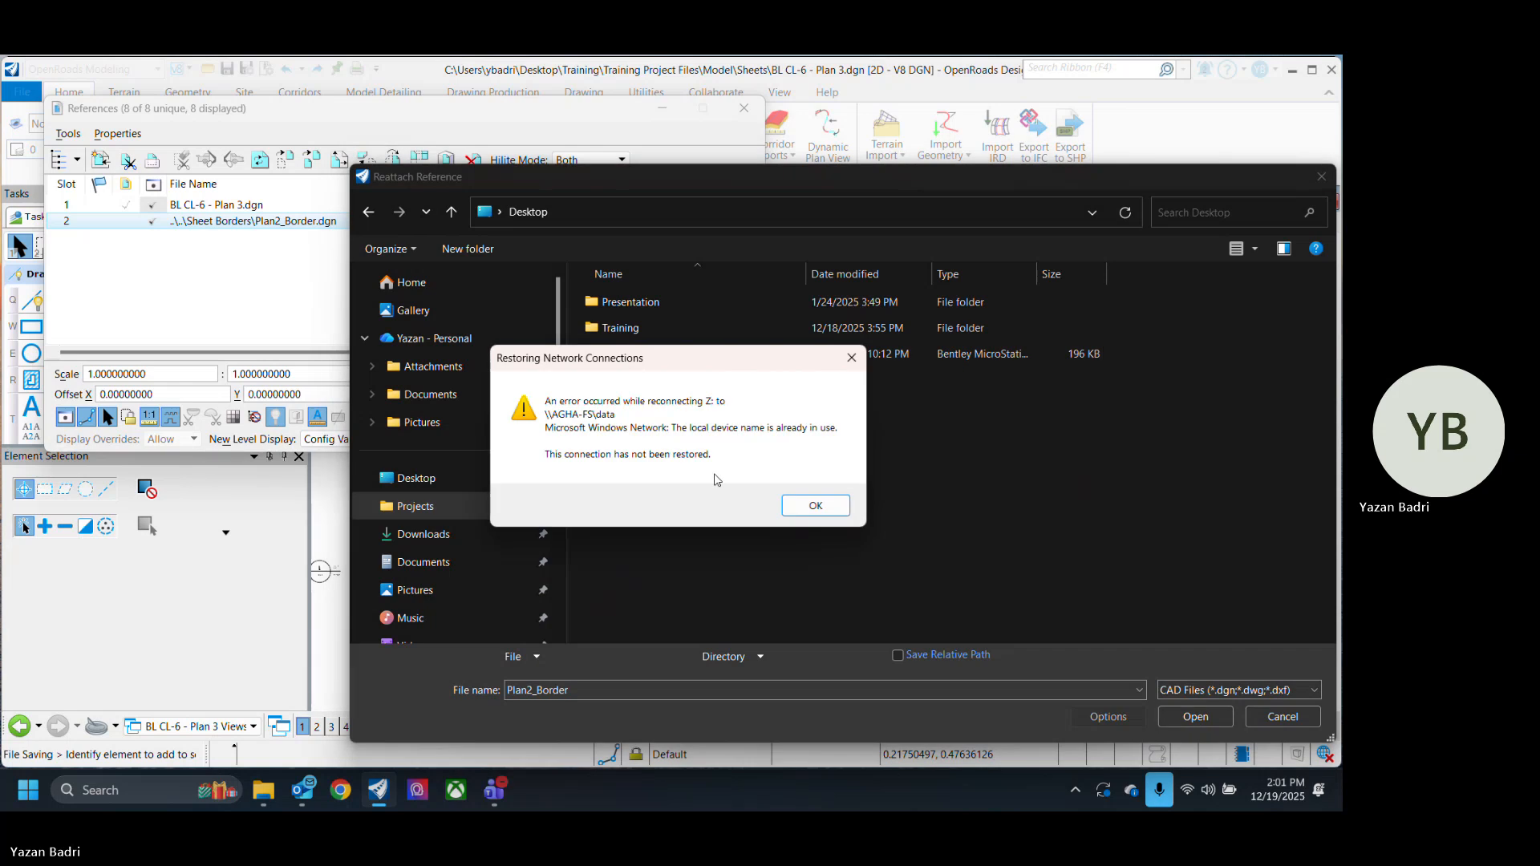
click(815, 504)
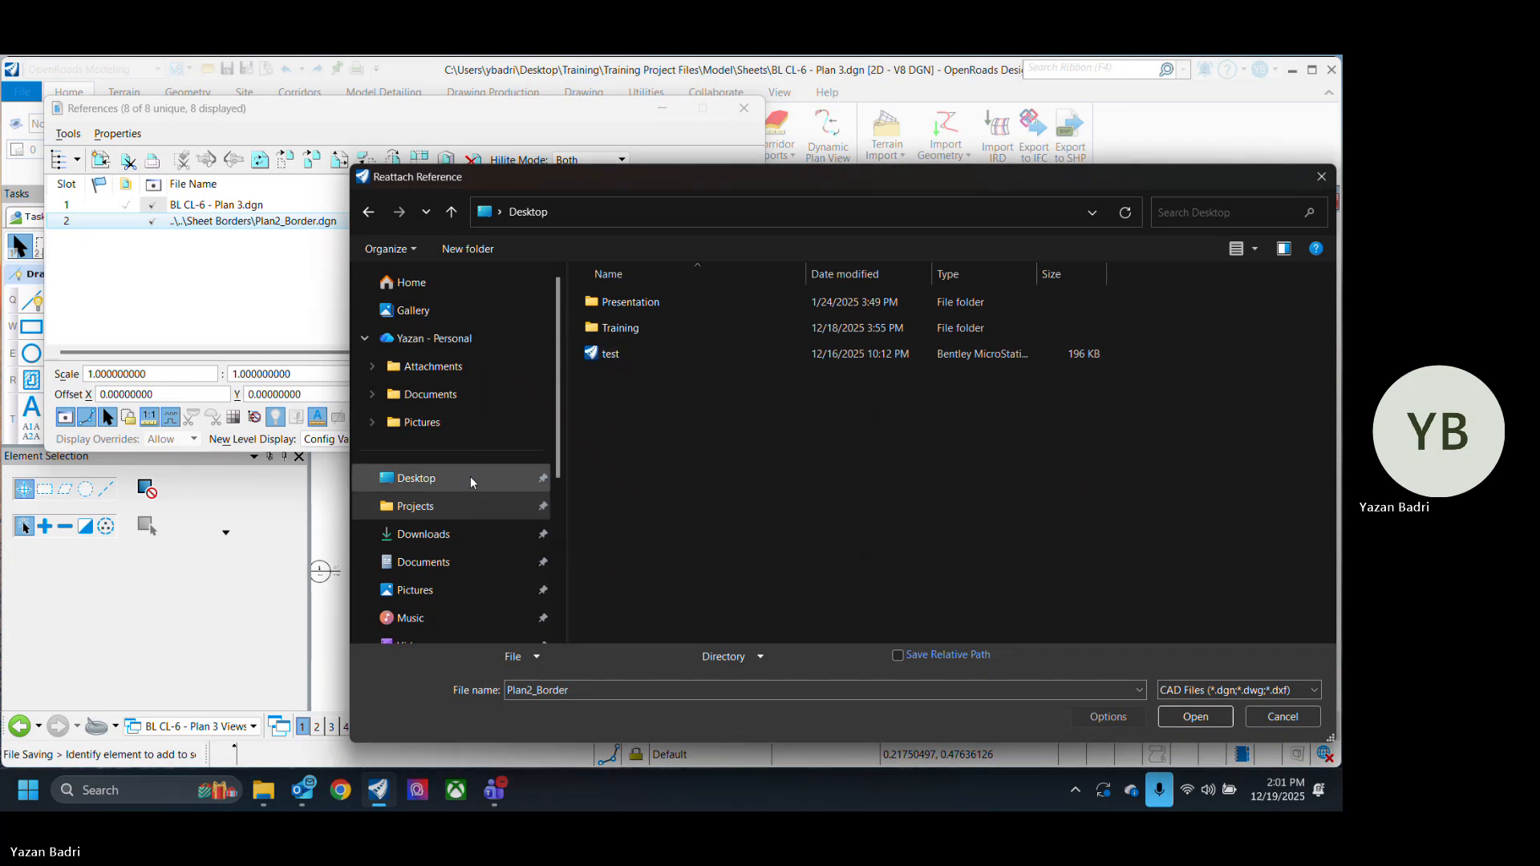
double_click(628, 328)
double_click(656, 354)
double_click(643, 299)
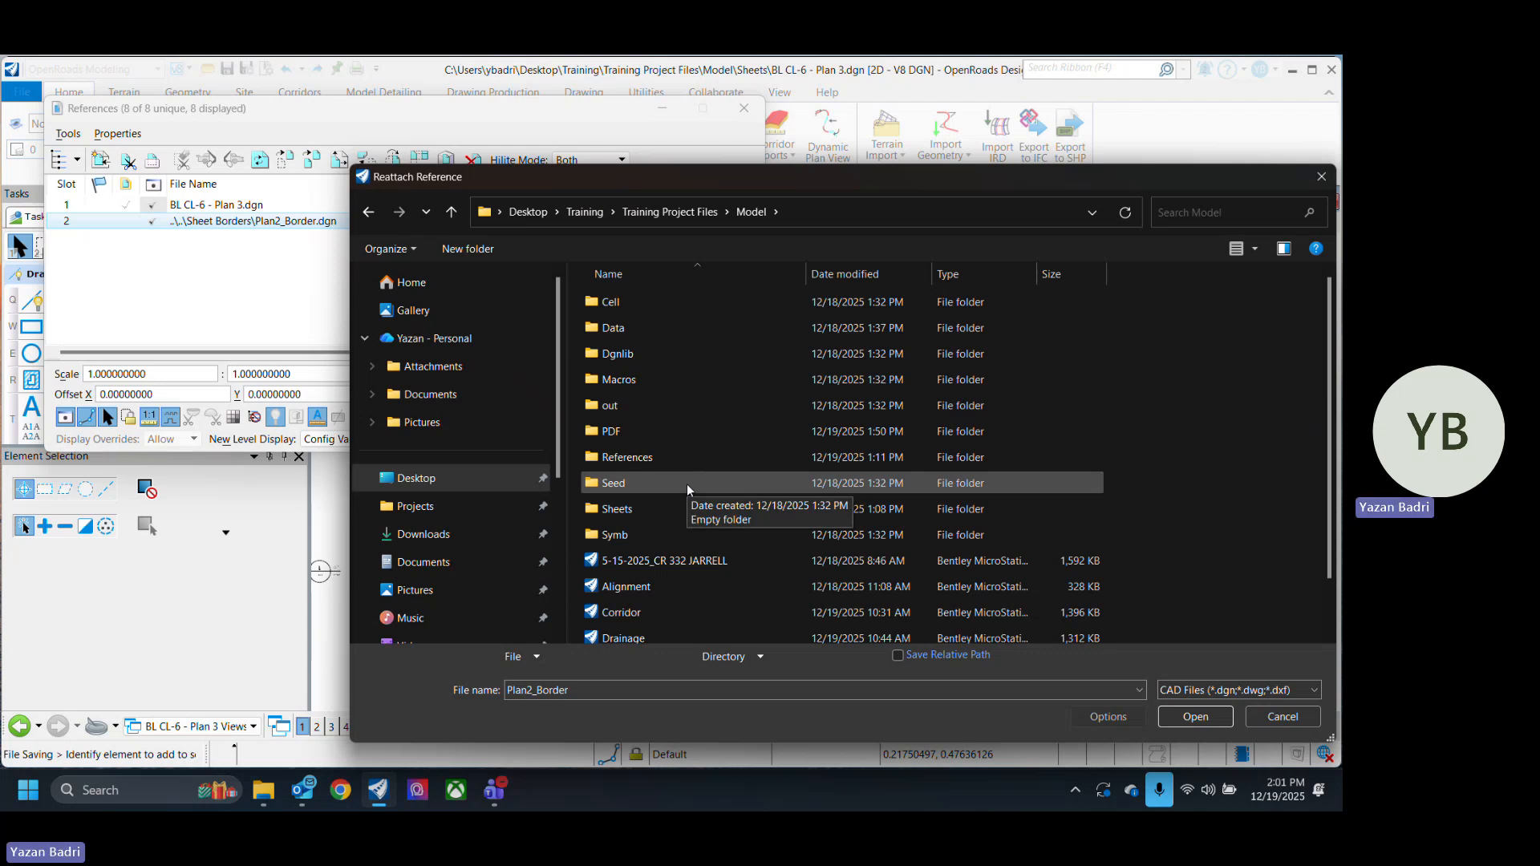
double_click(647, 459)
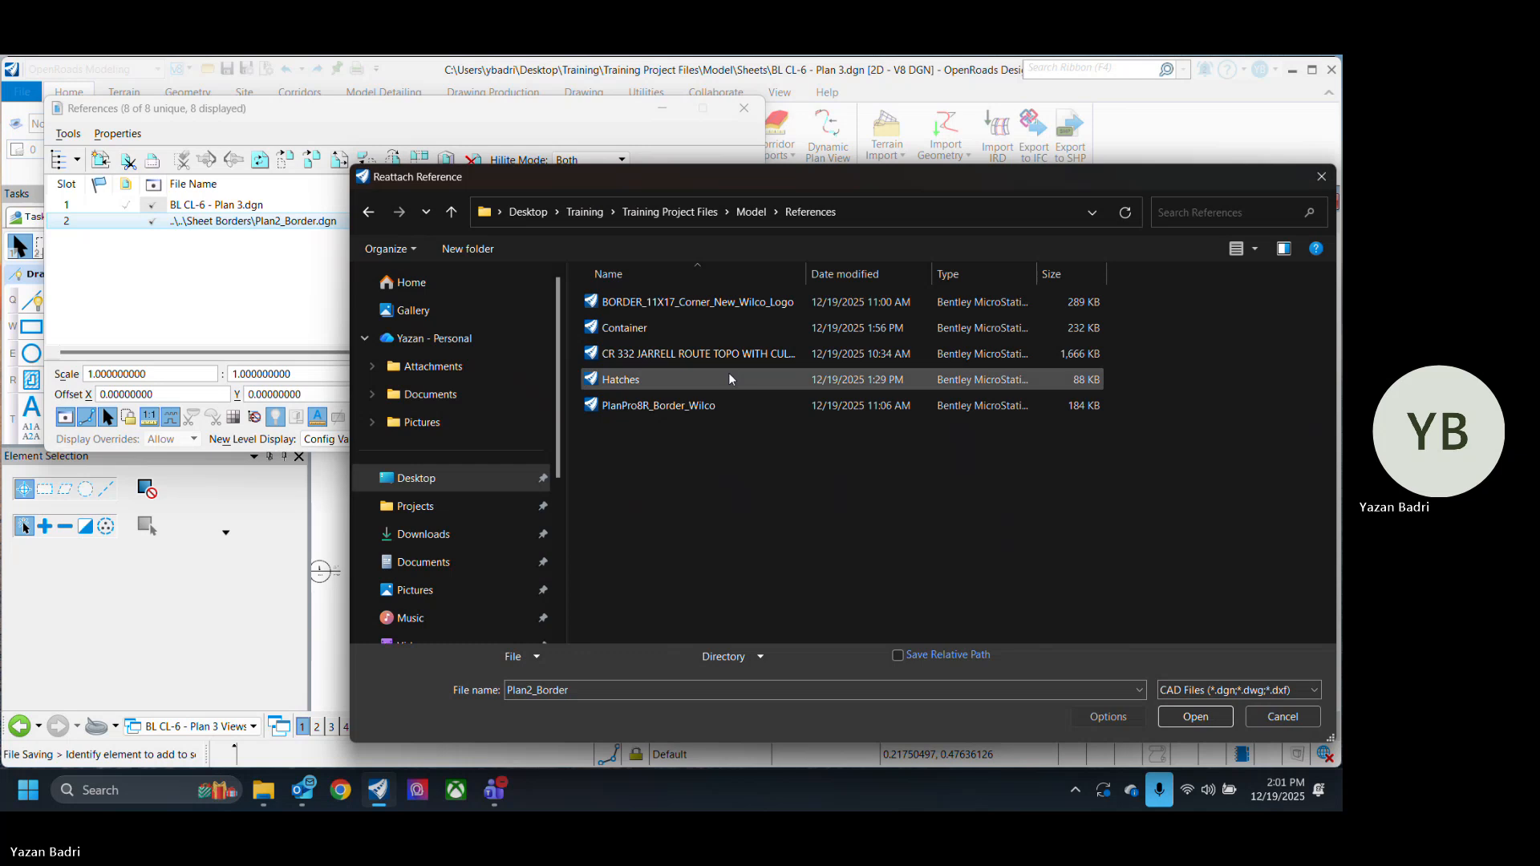
click(718, 412)
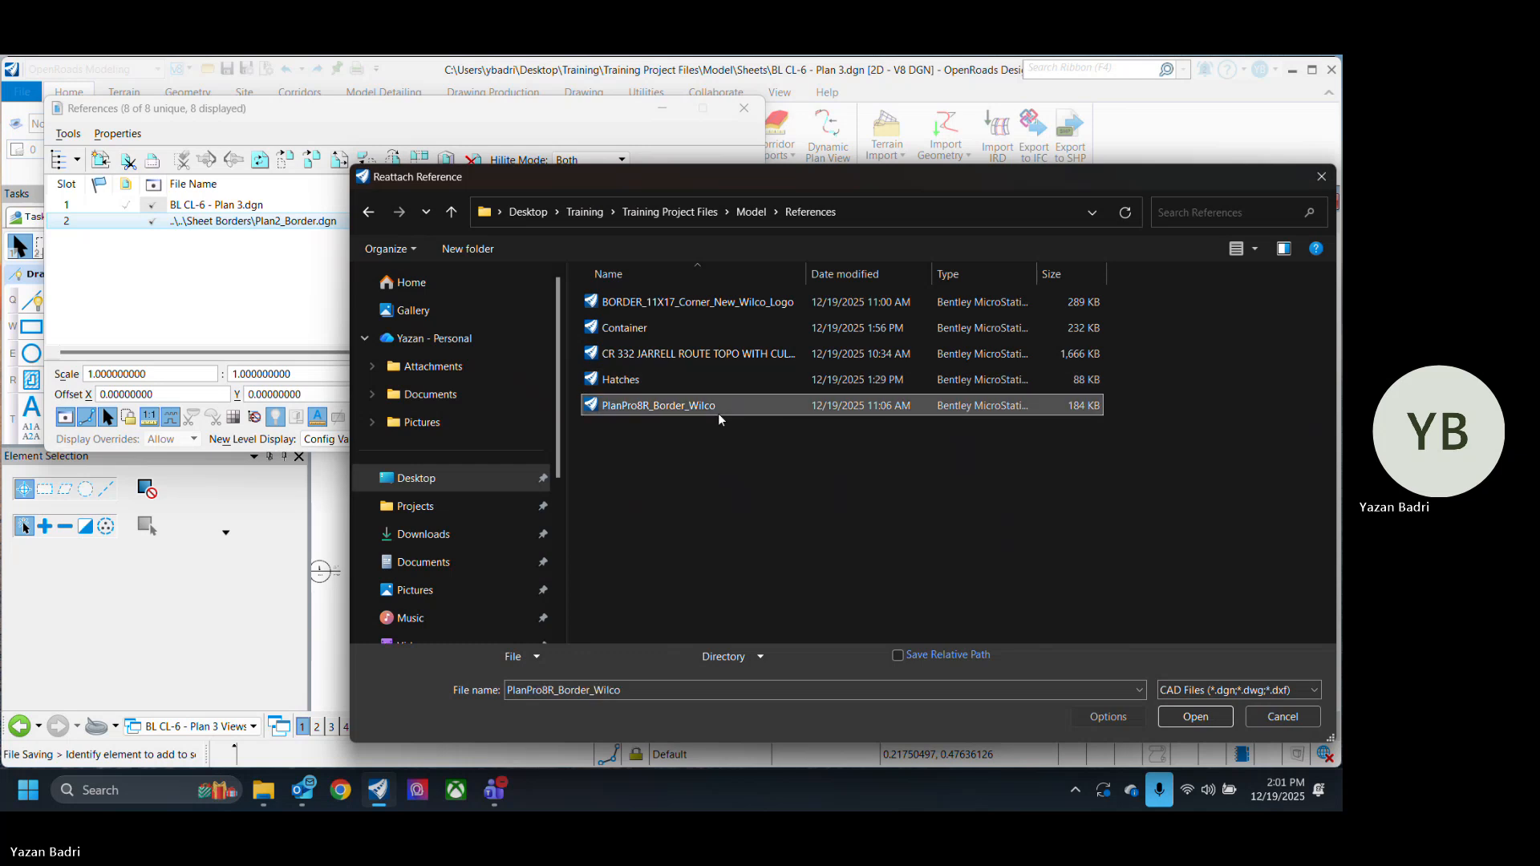
click(1196, 718)
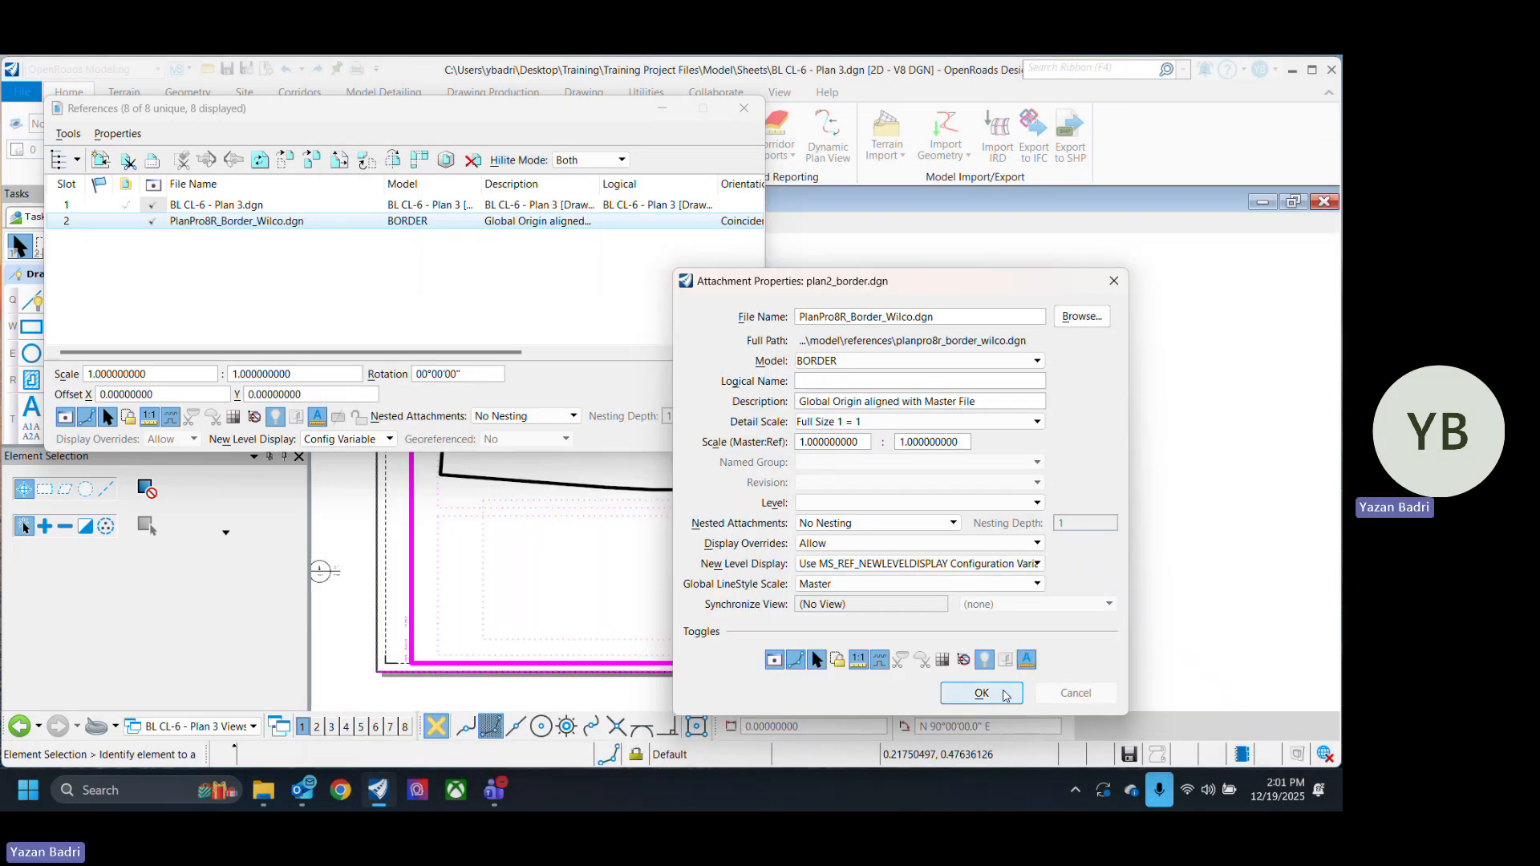
click(981, 693)
click(402, 299)
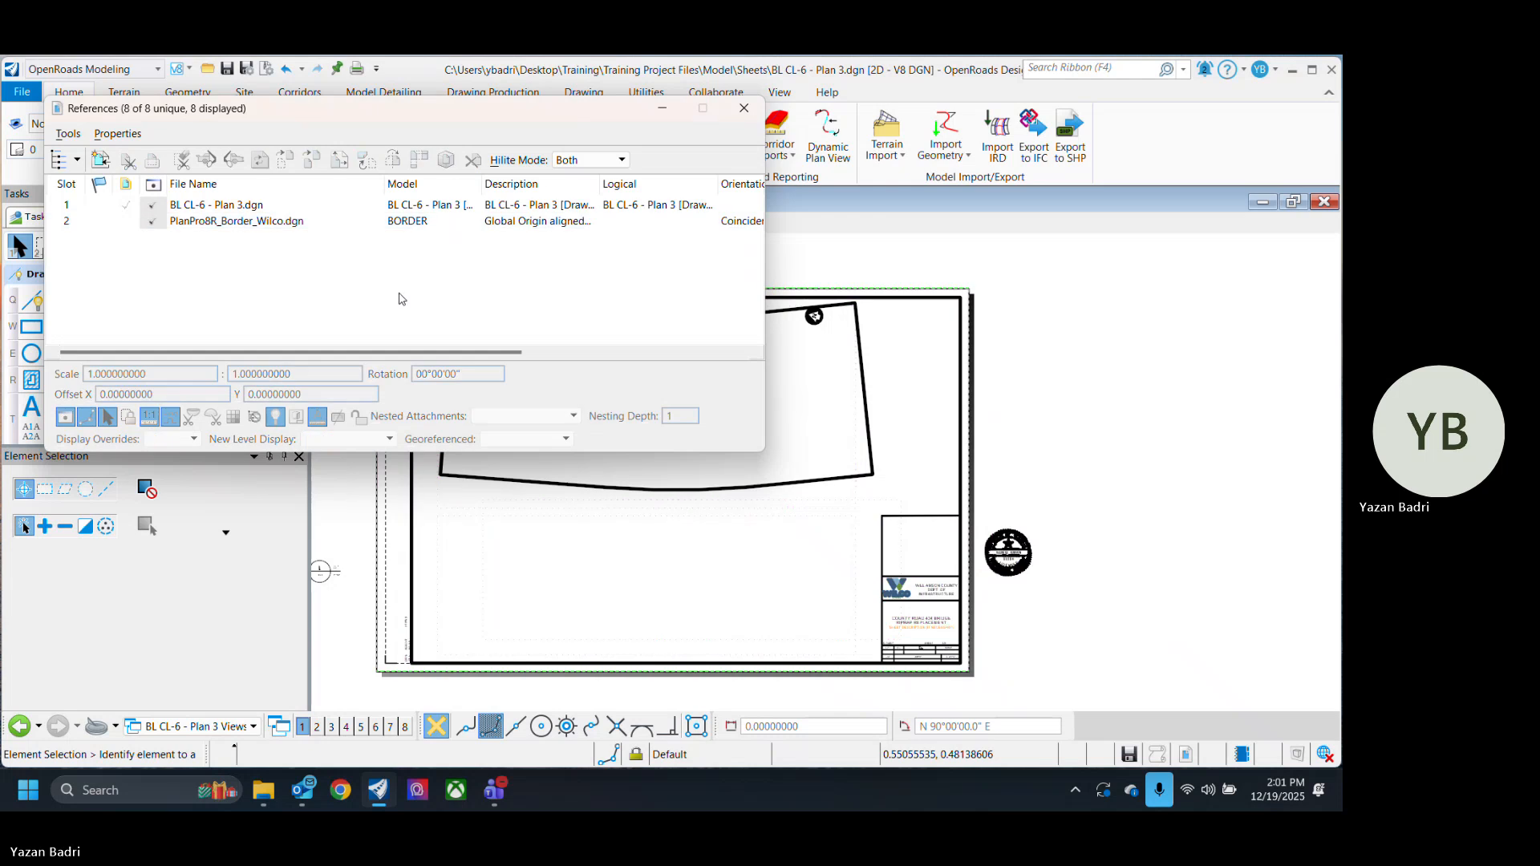
click(745, 108)
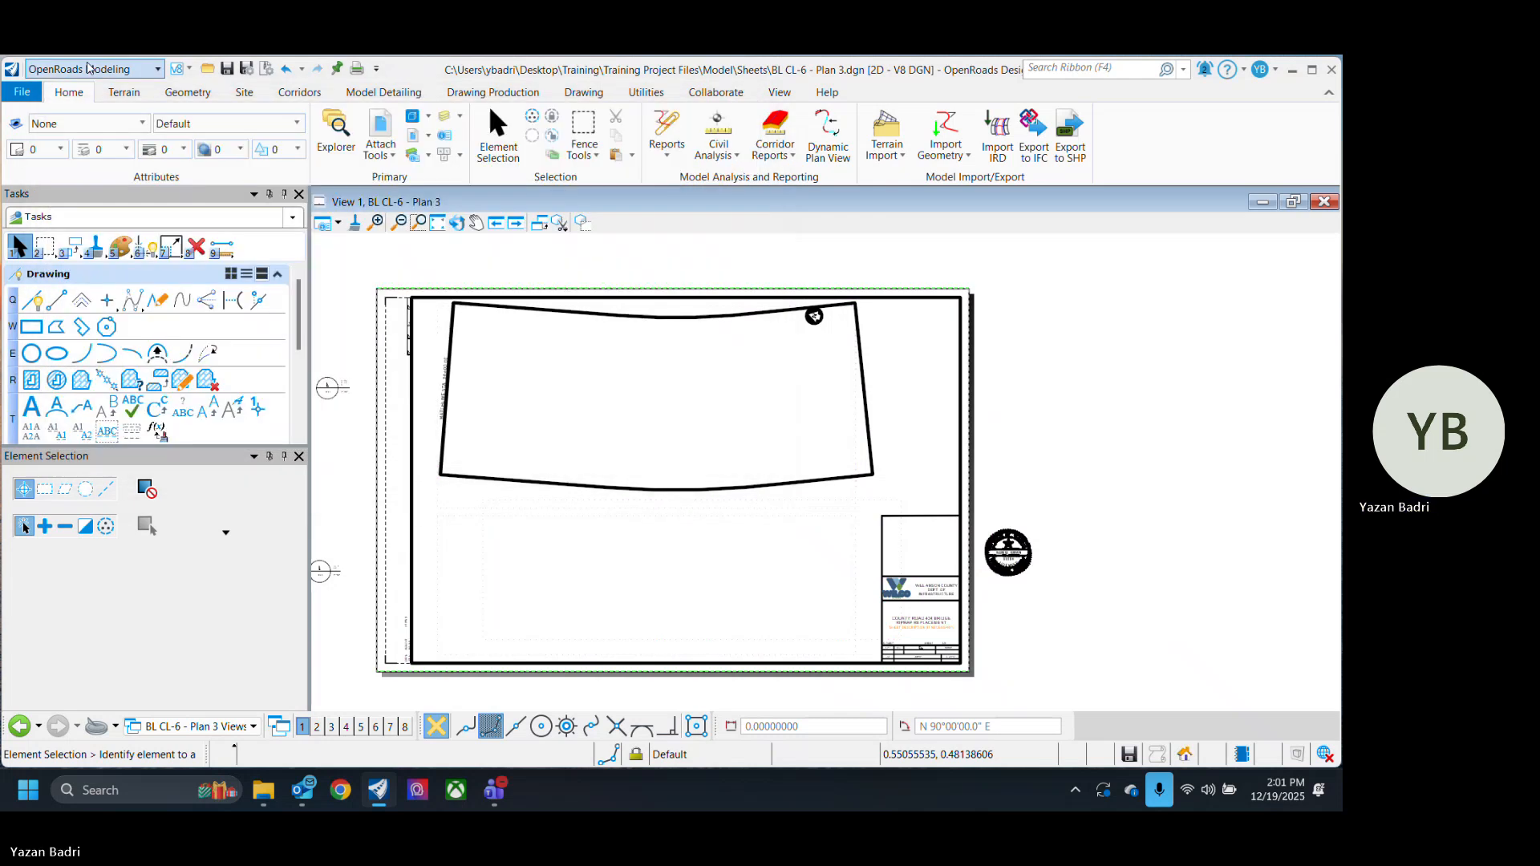
Step: Open BL CL- - Plan 2 from the Sheets folder and examine its title block
click(207, 69)
click(304, 197)
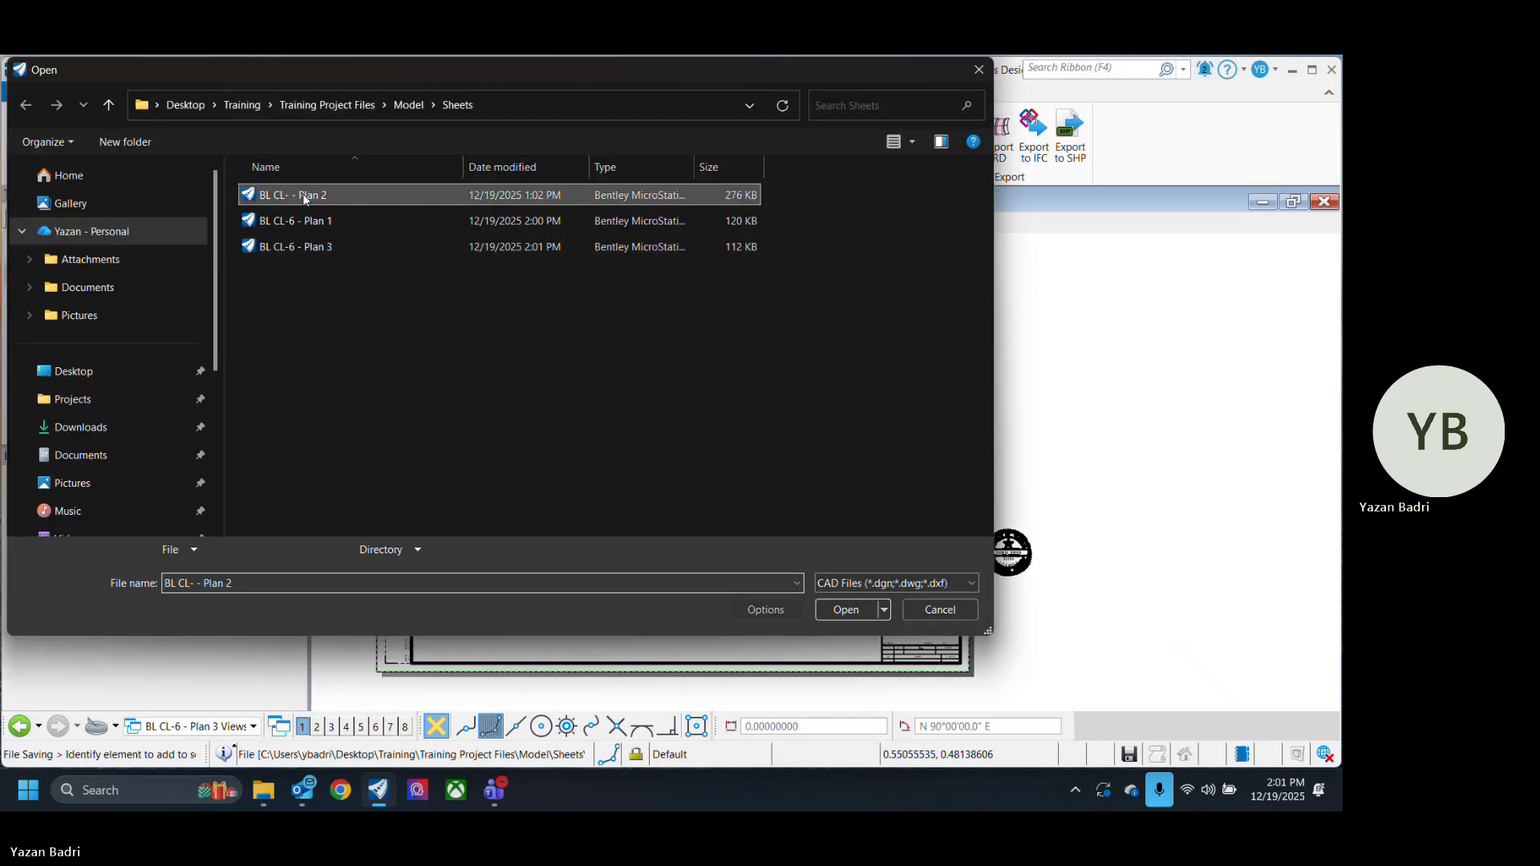
click(848, 609)
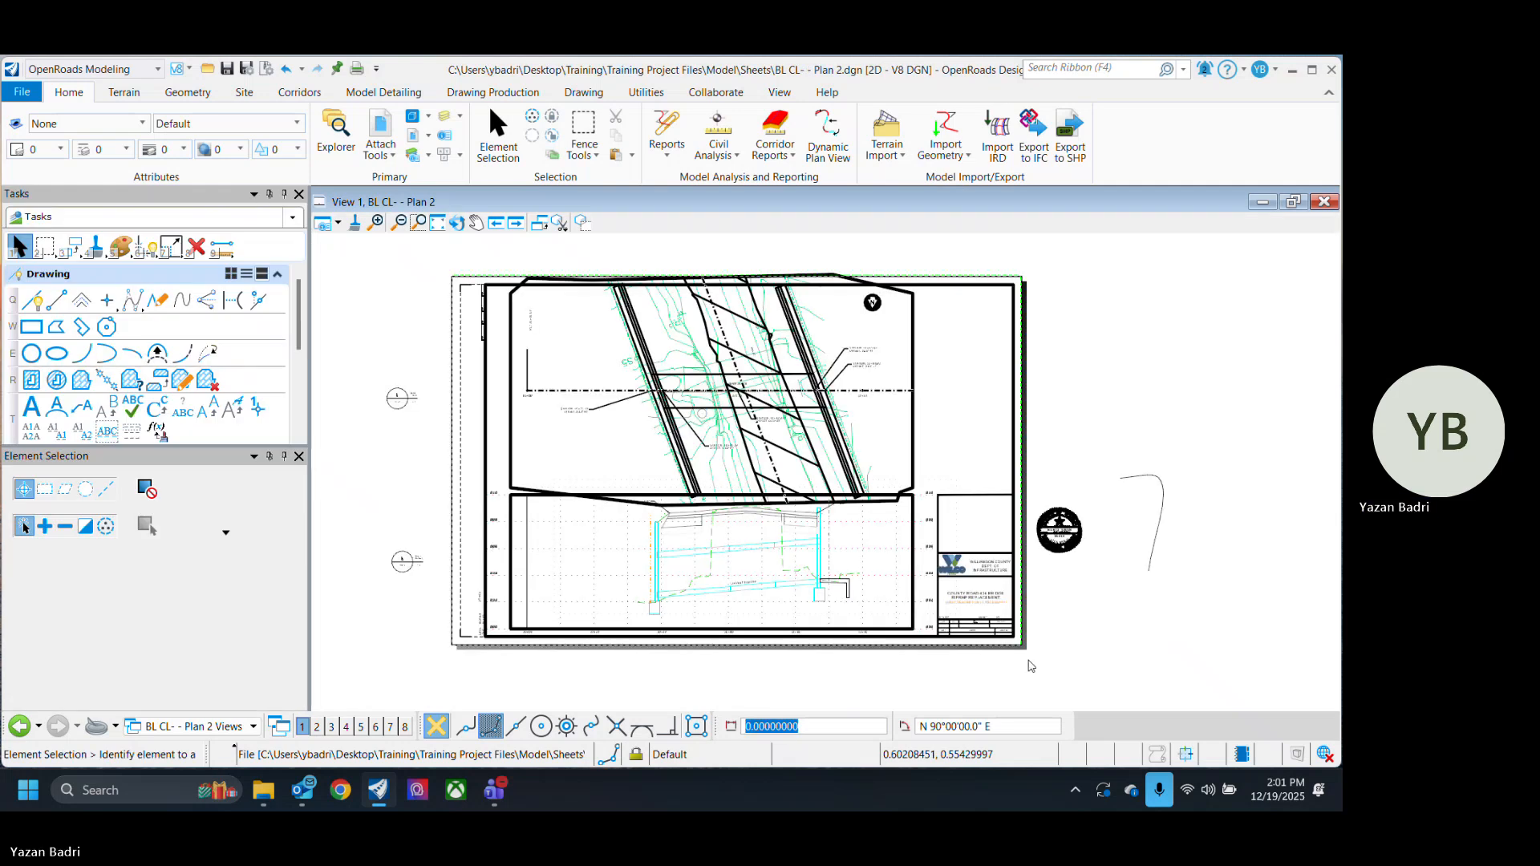
scroll(1065, 638, up, 5)
middle_drag(1065, 637, 828, 498)
scroll(830, 499, down, 2)
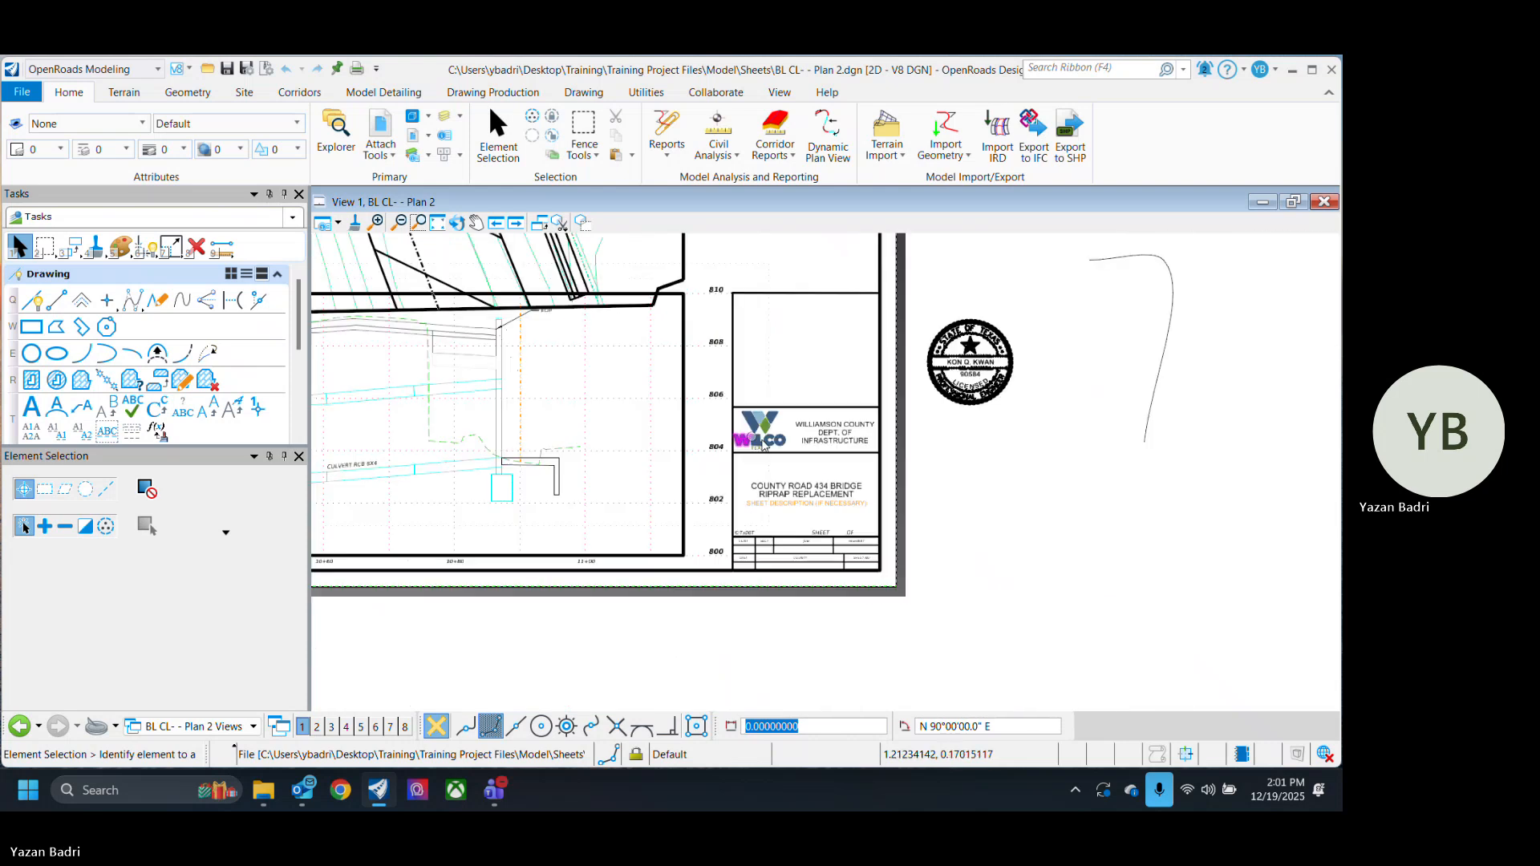
Step: Open the referenced PlanPro8R_Border_Wilco.dgn by exchanging to it from the SHEET NO. text in Plan 2's title block
scroll(842, 583, up, 3)
scroll(842, 583, up, 4)
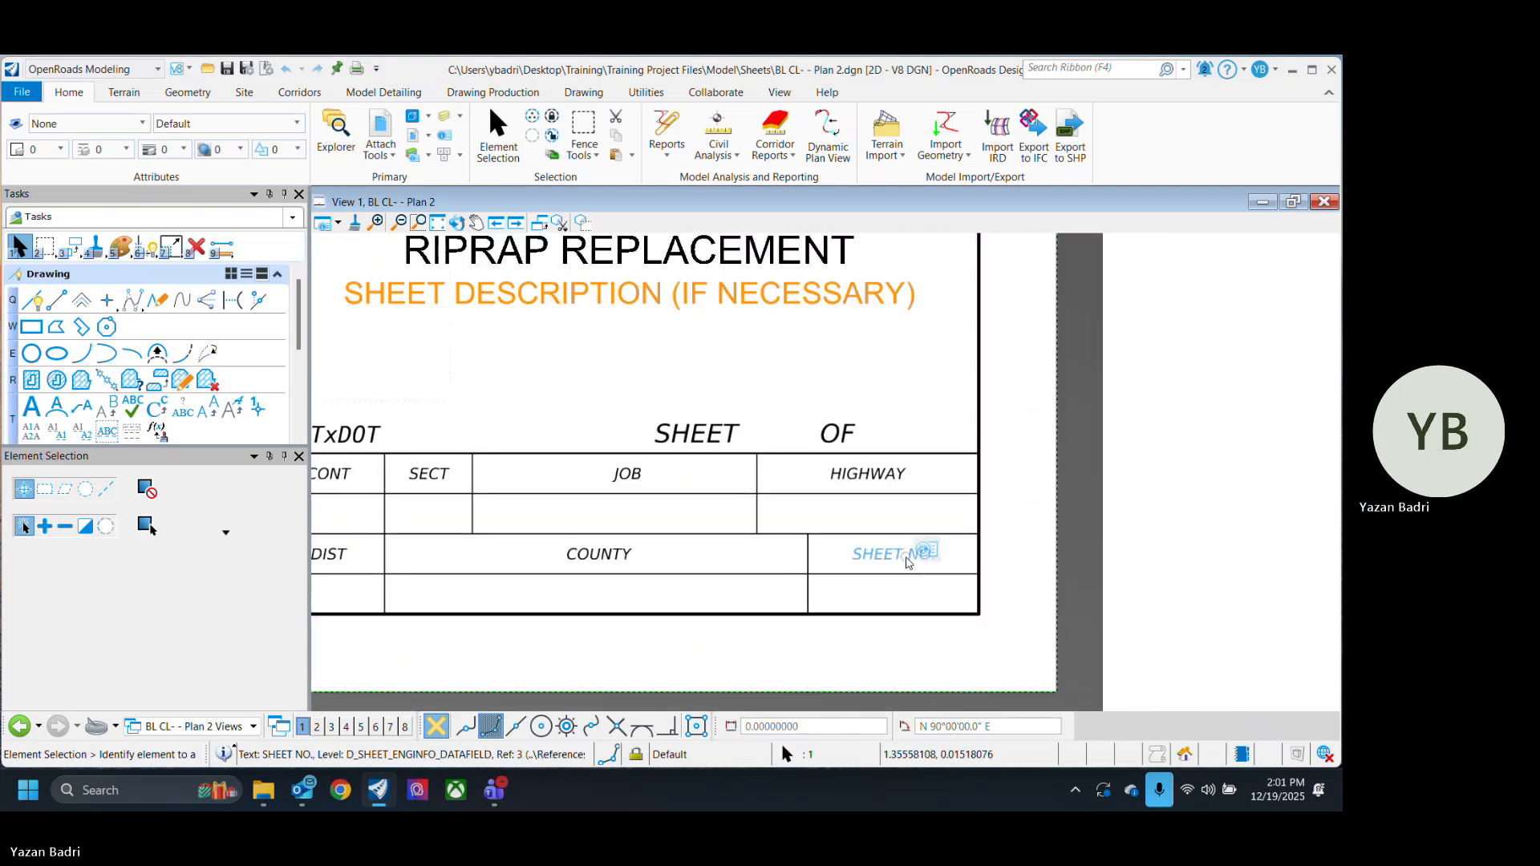
right_click(910, 564)
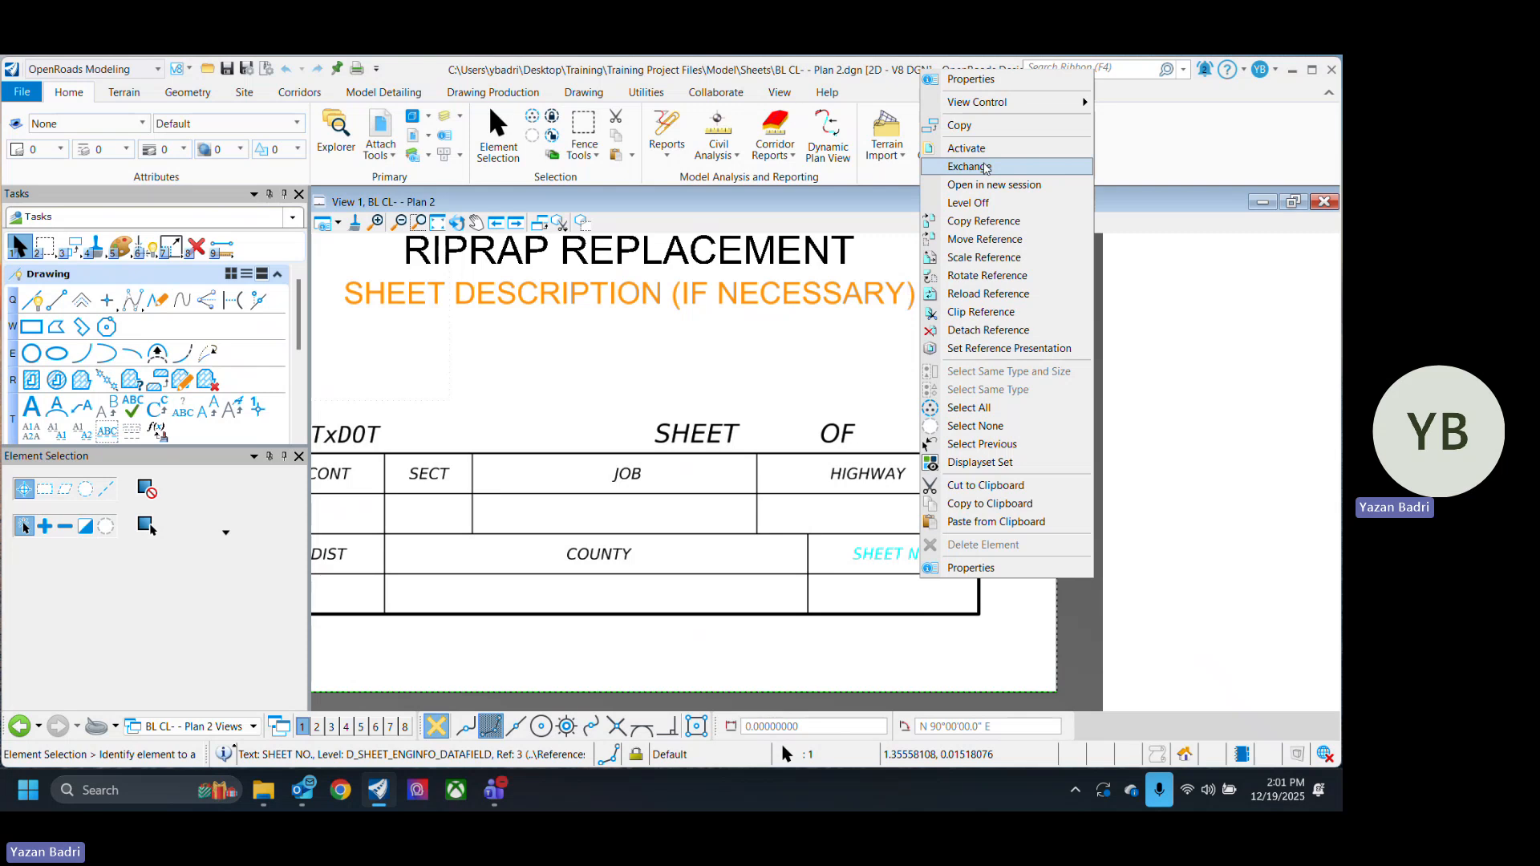
click(986, 167)
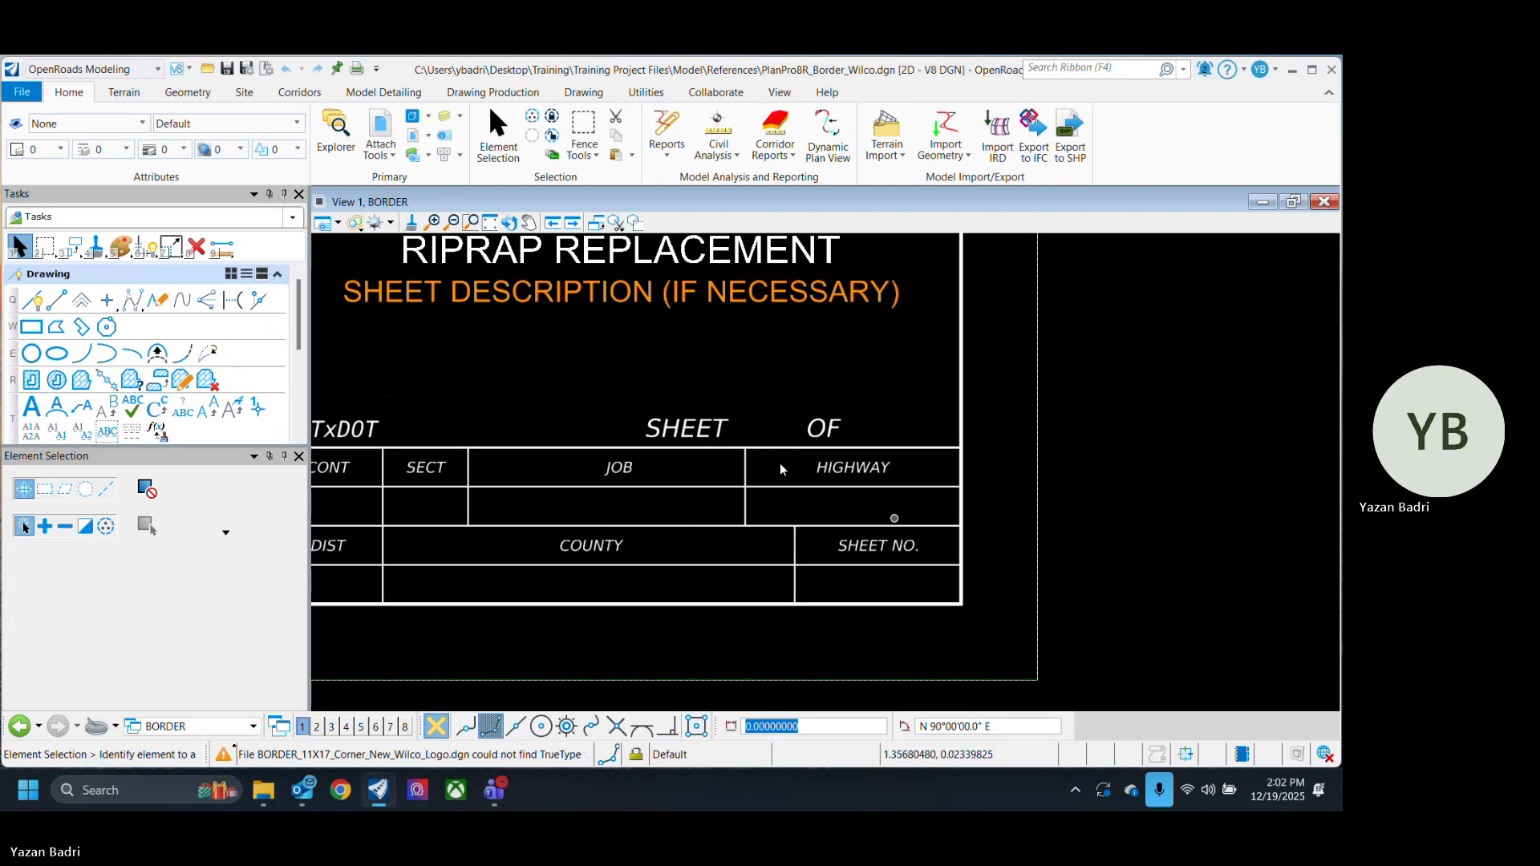
Step: Copy the SHEET text of the border's title block into the empty cell below the SHEET NO. label
scroll(717, 435, down, 2)
click(717, 435)
text(31)
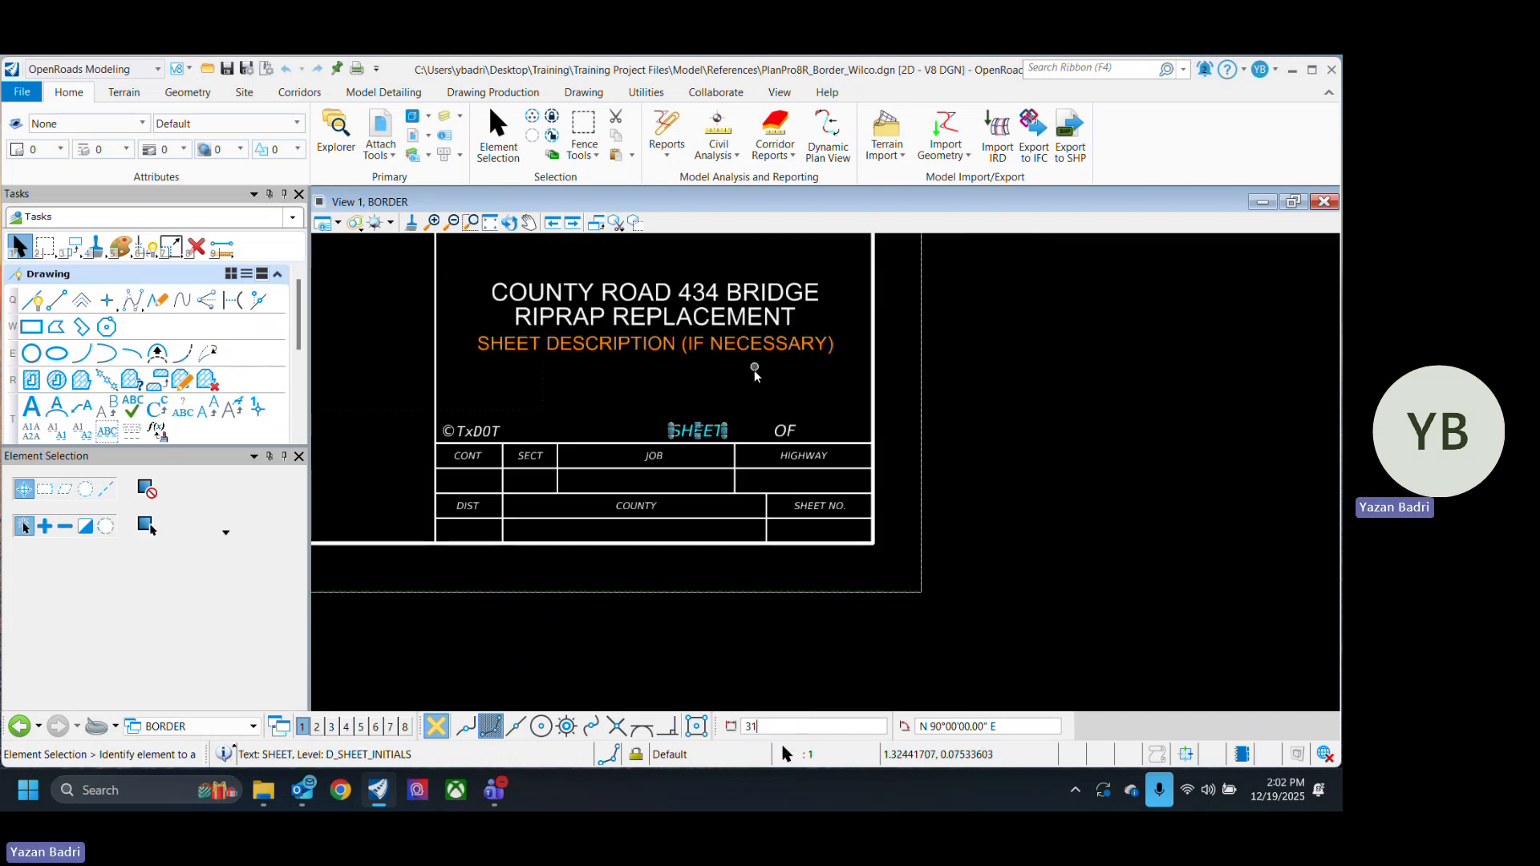
right_click(736, 406)
click(759, 422)
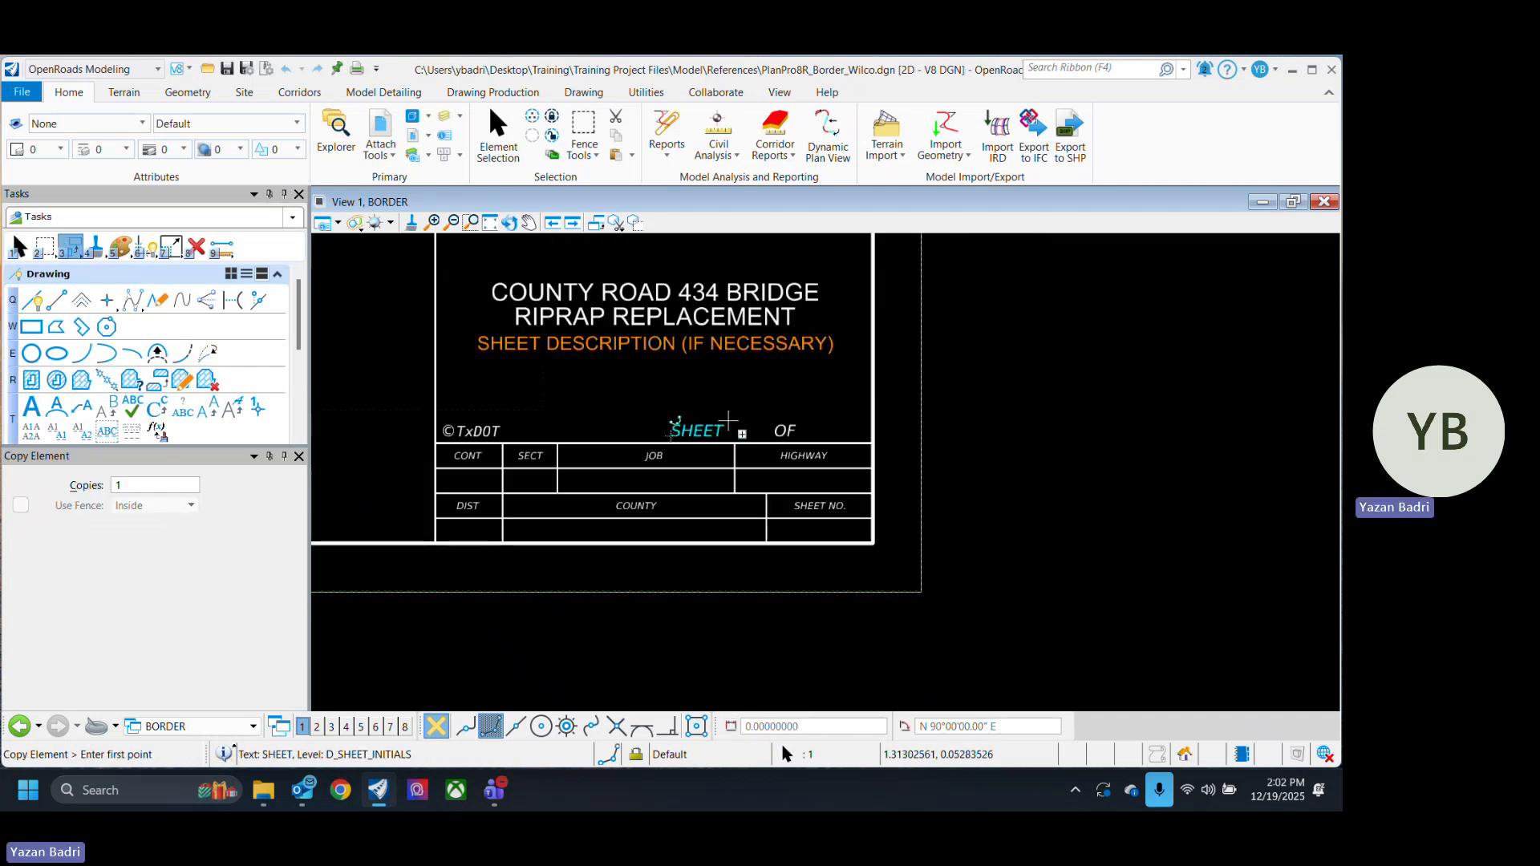
click(726, 428)
scroll(855, 529, up, 4)
click(888, 524)
right_click(888, 524)
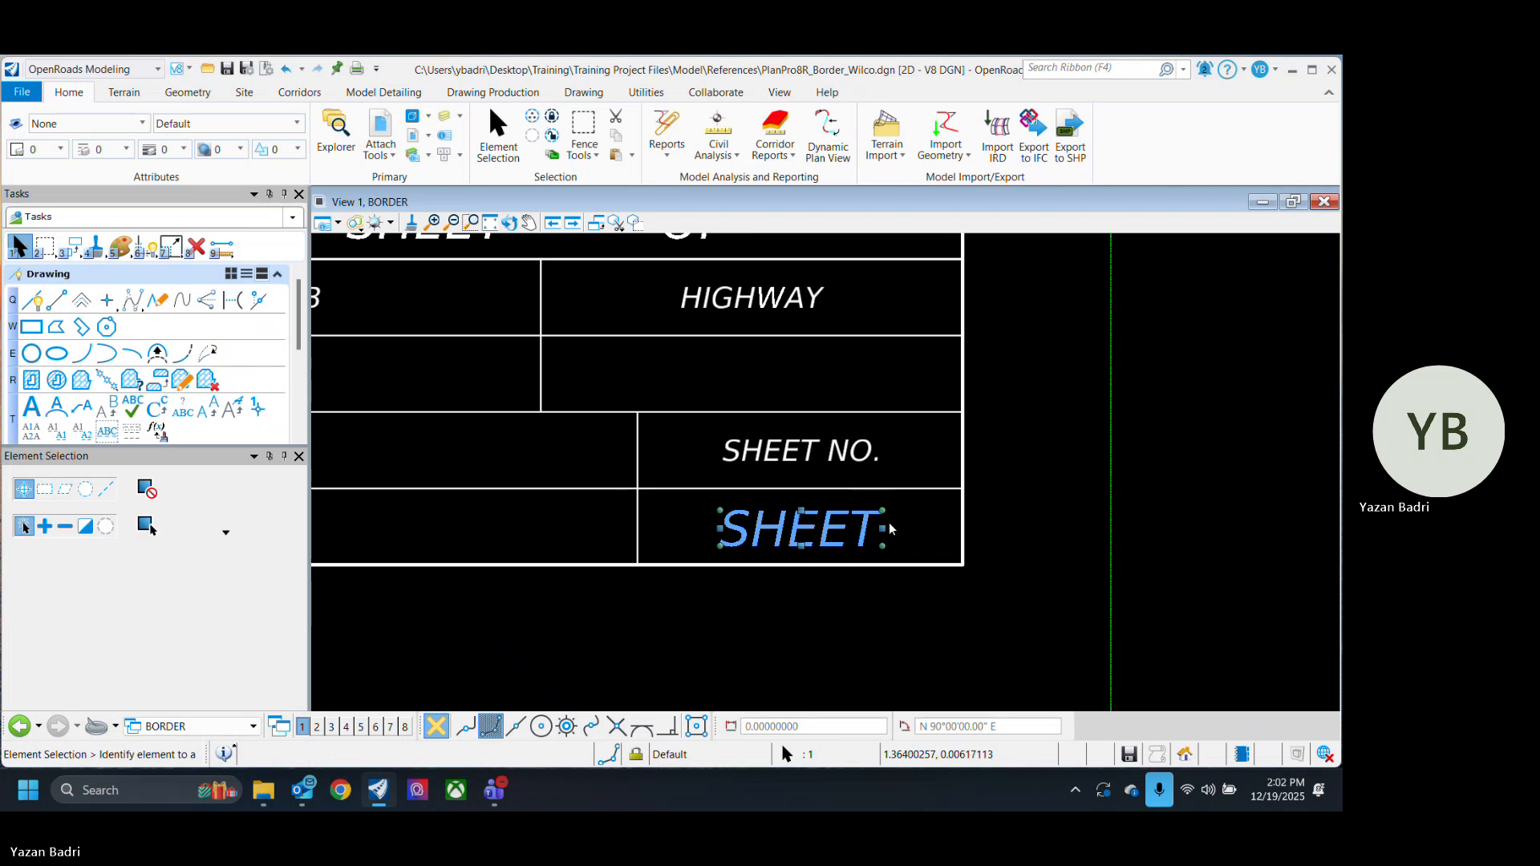
Step: Change the copied text below SHEET NO. to the page number placeholder $PG$ and save the border file
double_click(831, 525)
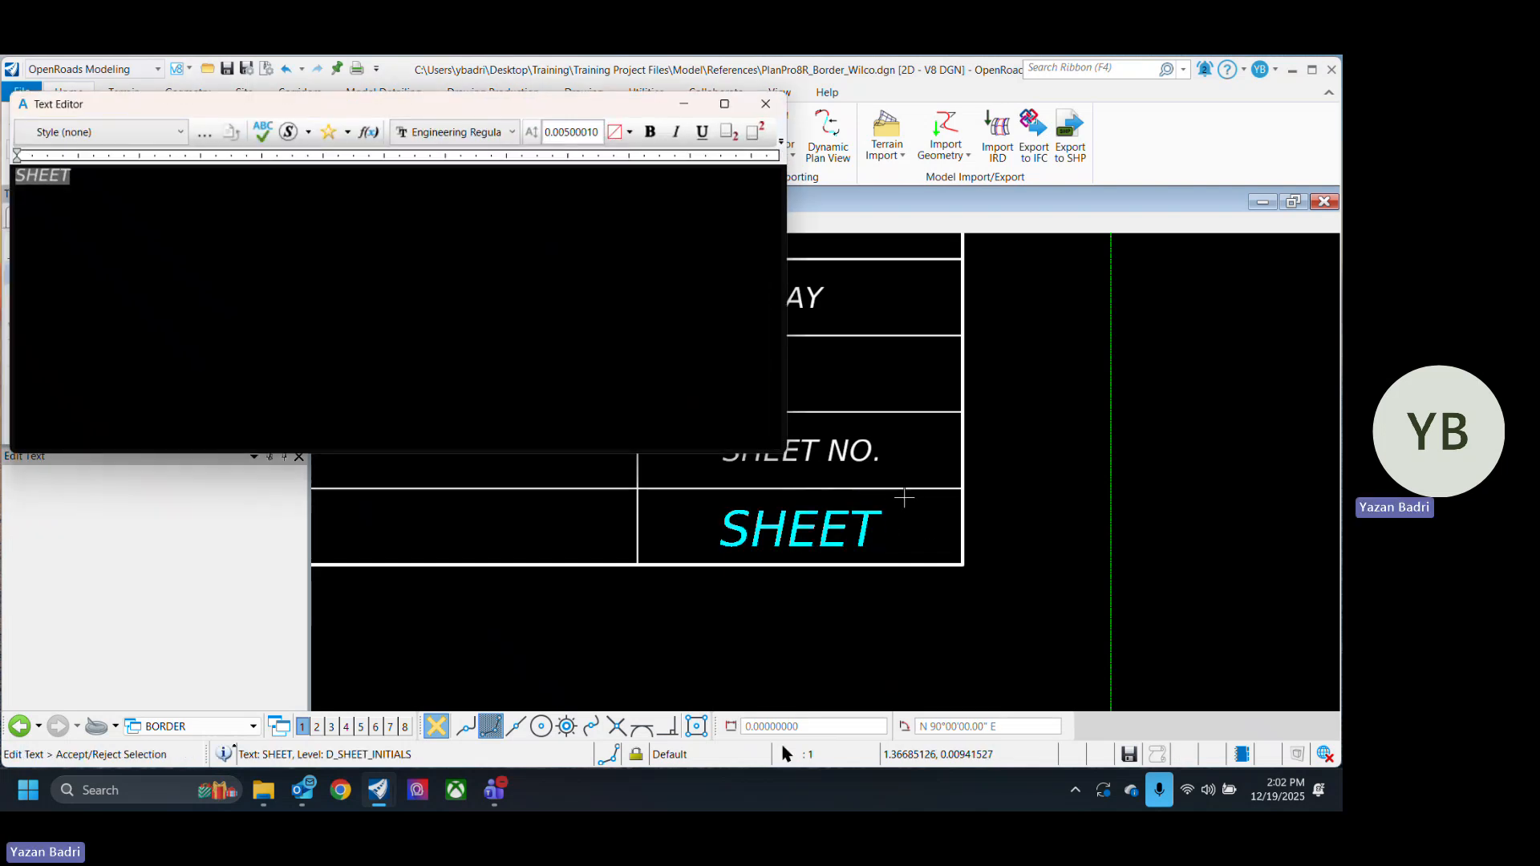
text($PG$)
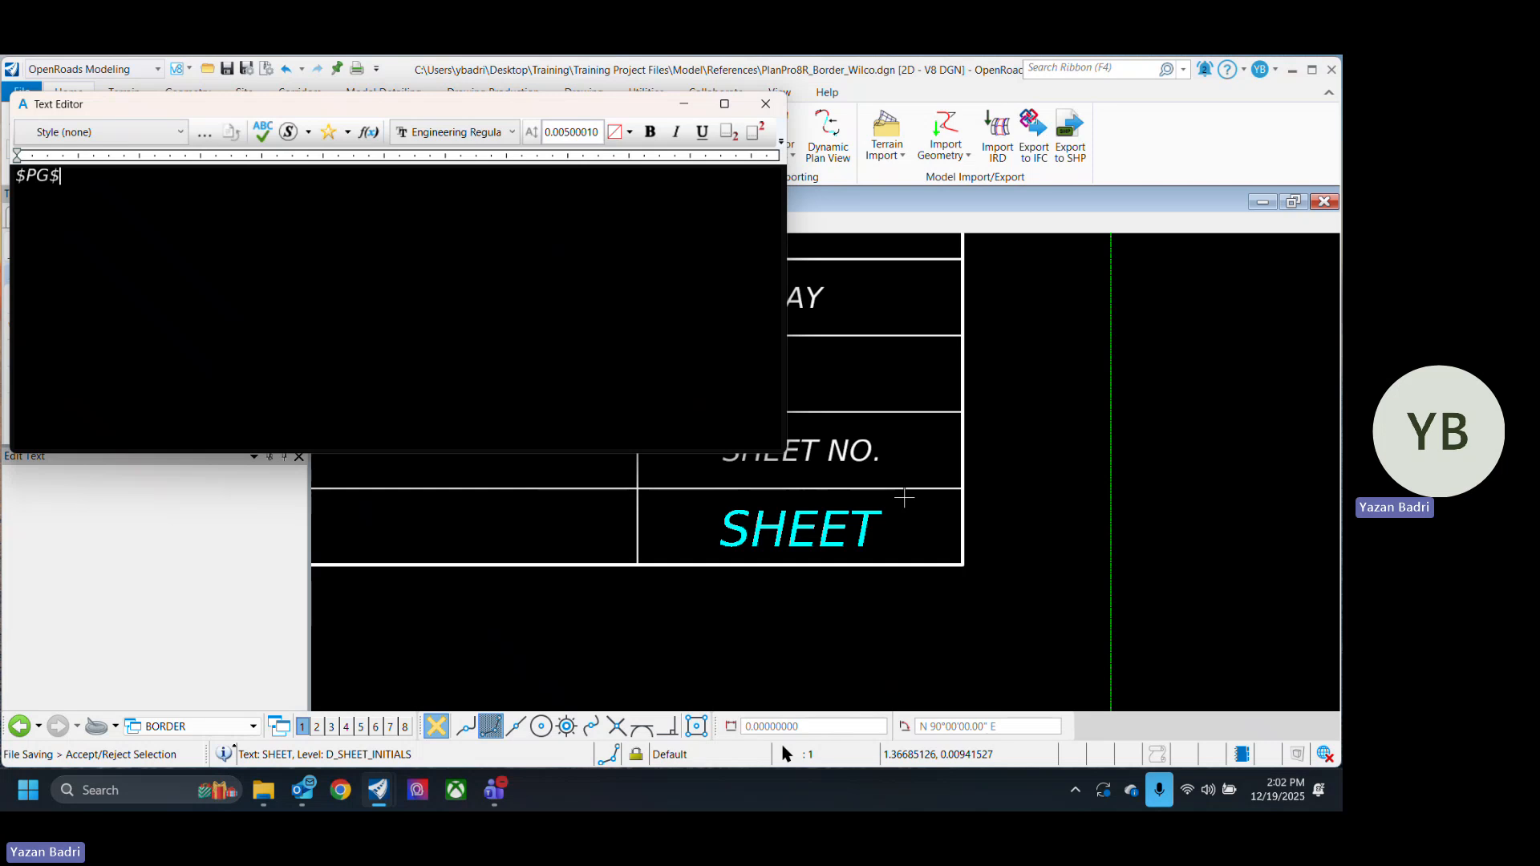
click(1014, 623)
scroll(1014, 623, down, 3)
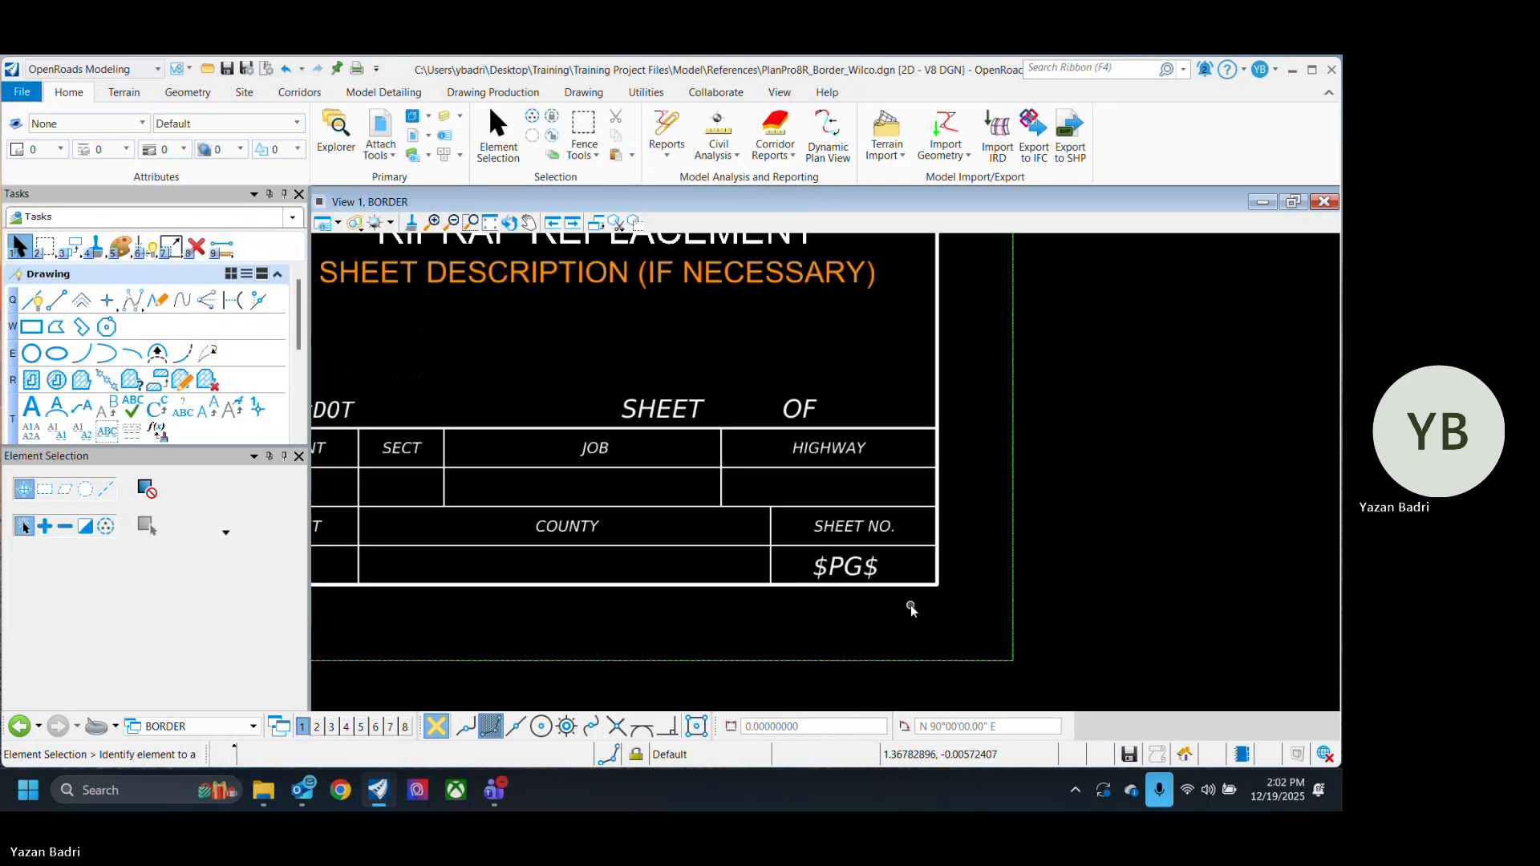
scroll(912, 610, down, 3)
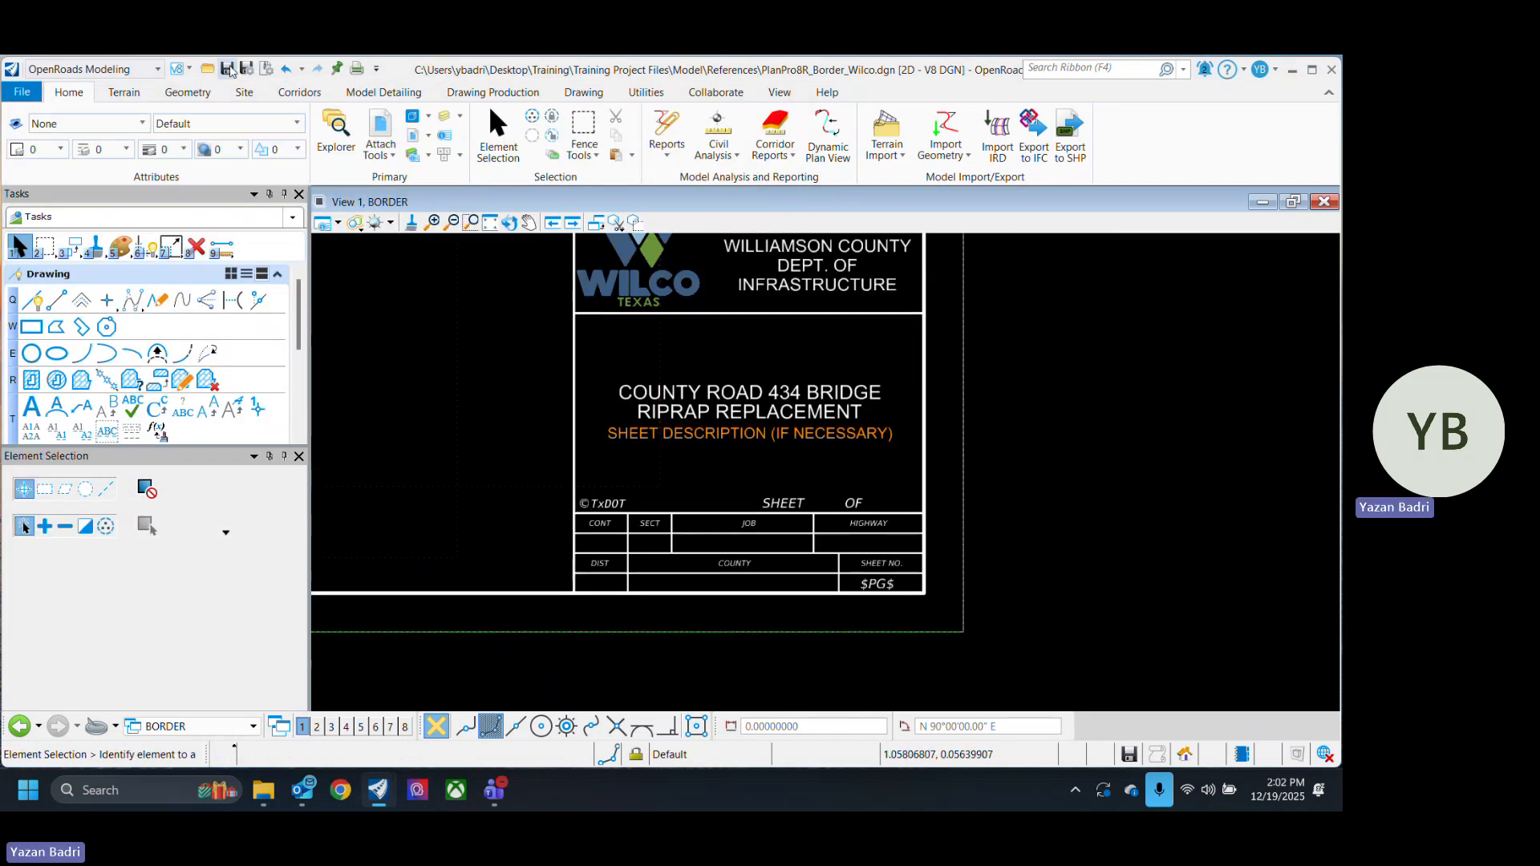
click(229, 70)
Step: Open Container.dgn from the Model\References folder and highlight its attached references to identify the border attachment
click(207, 69)
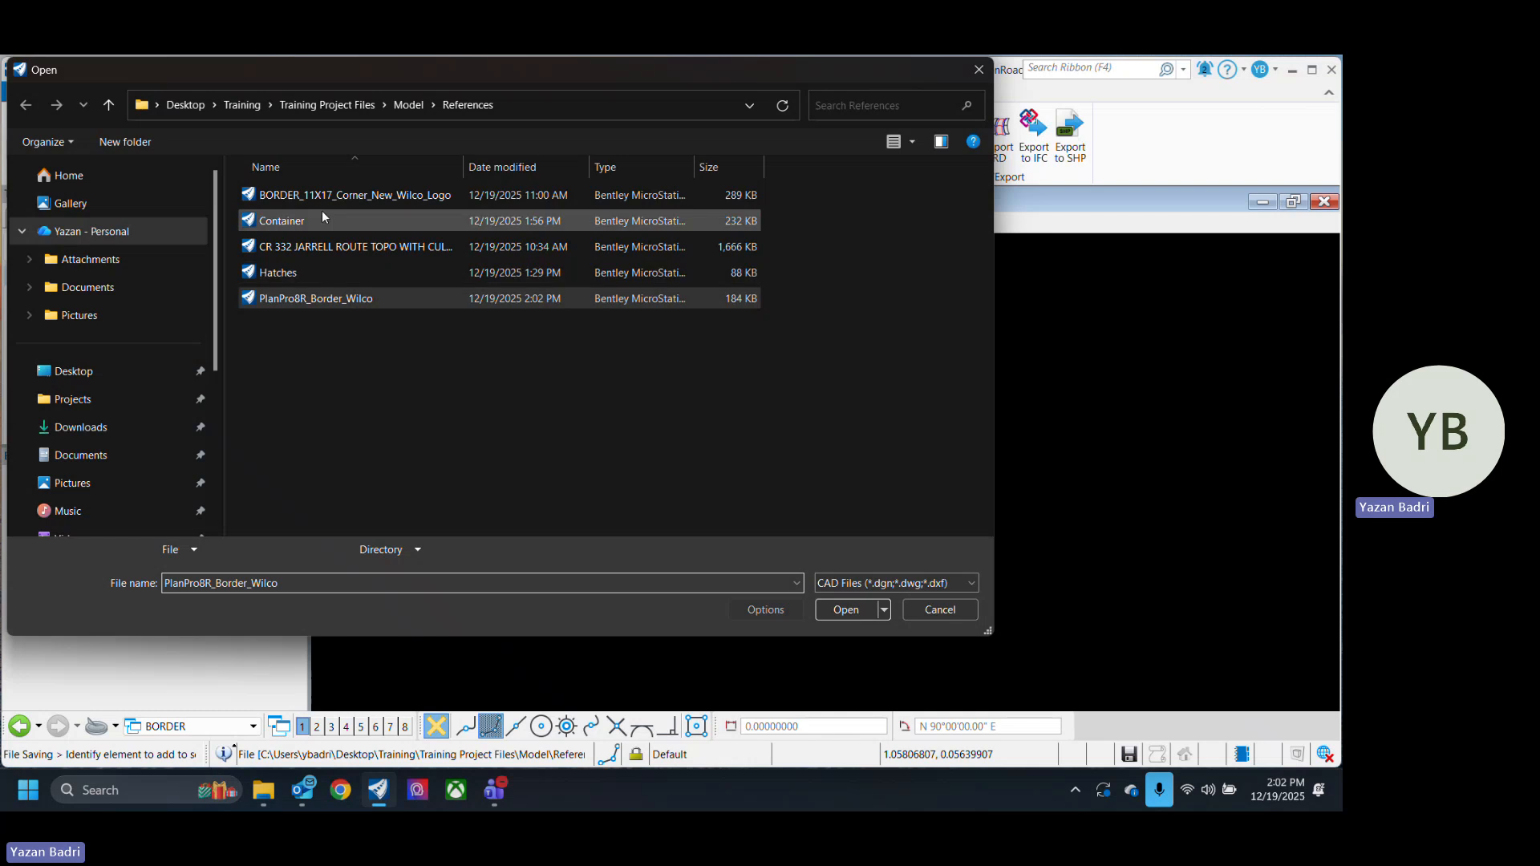
click(323, 218)
click(838, 610)
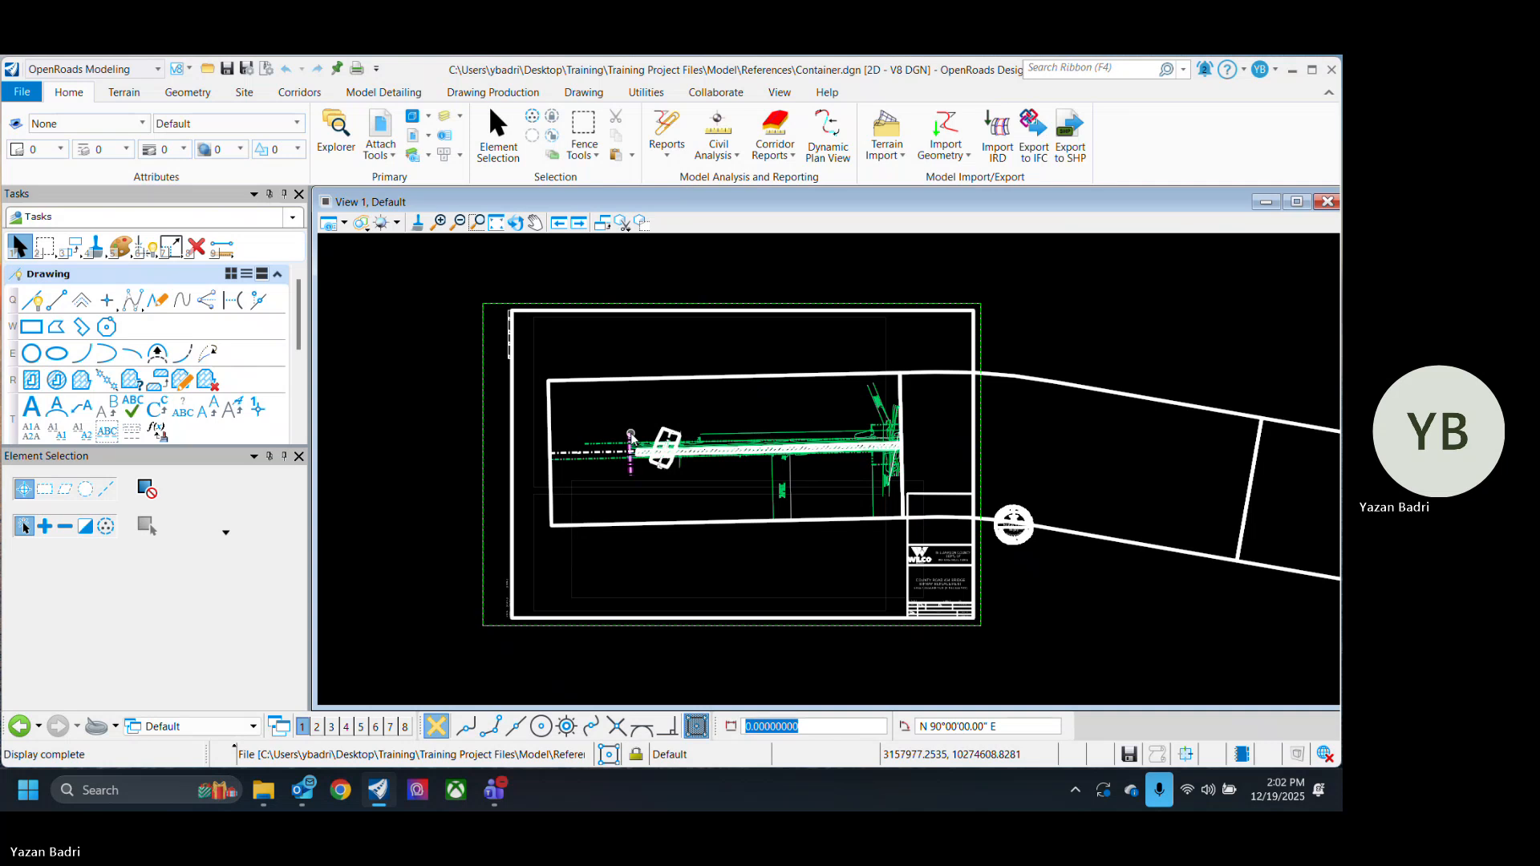
click(381, 132)
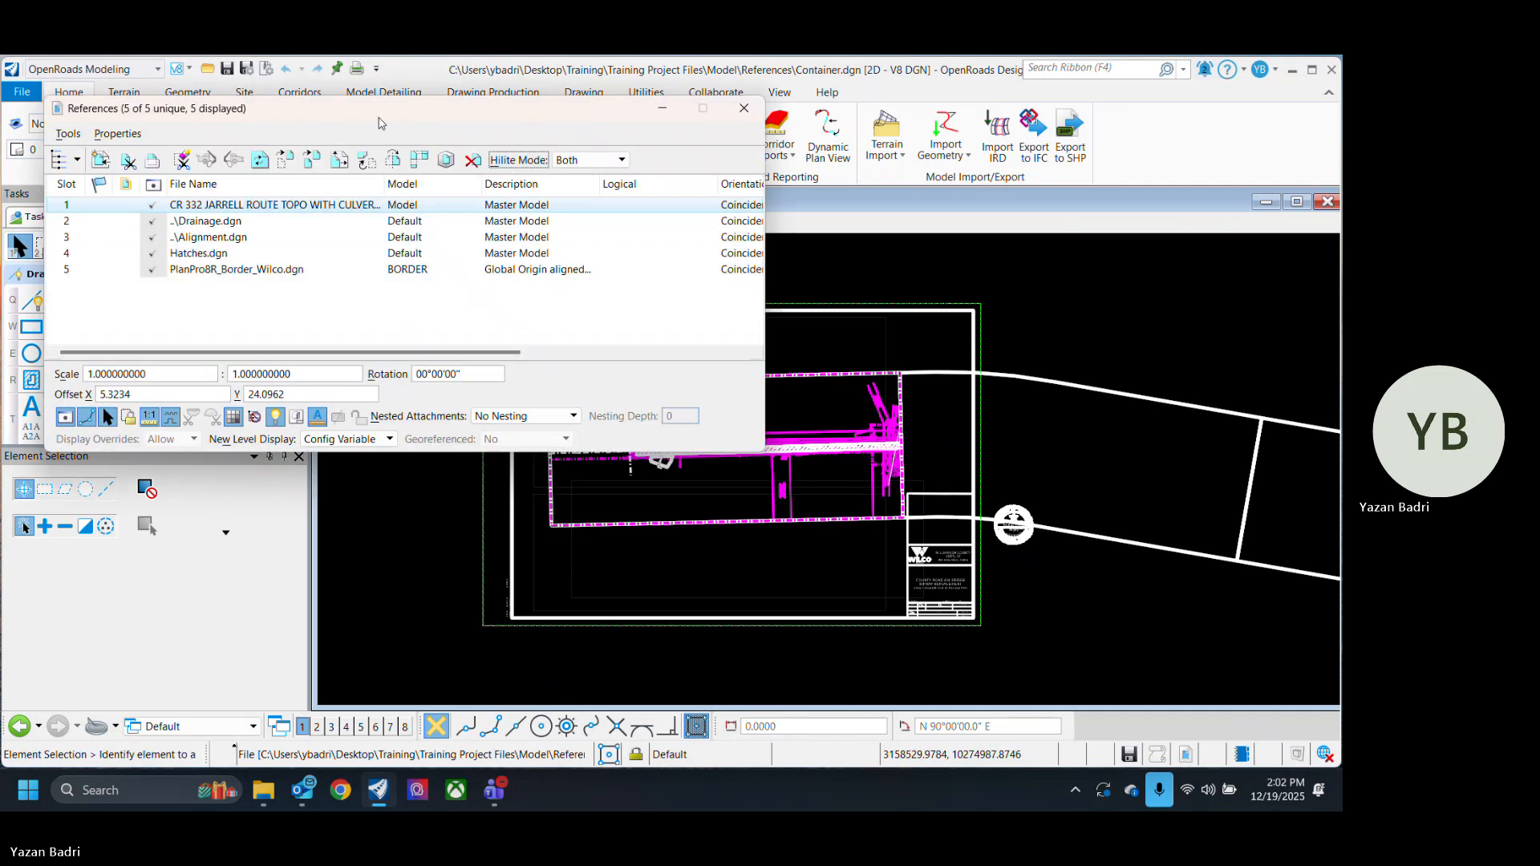
click(241, 237)
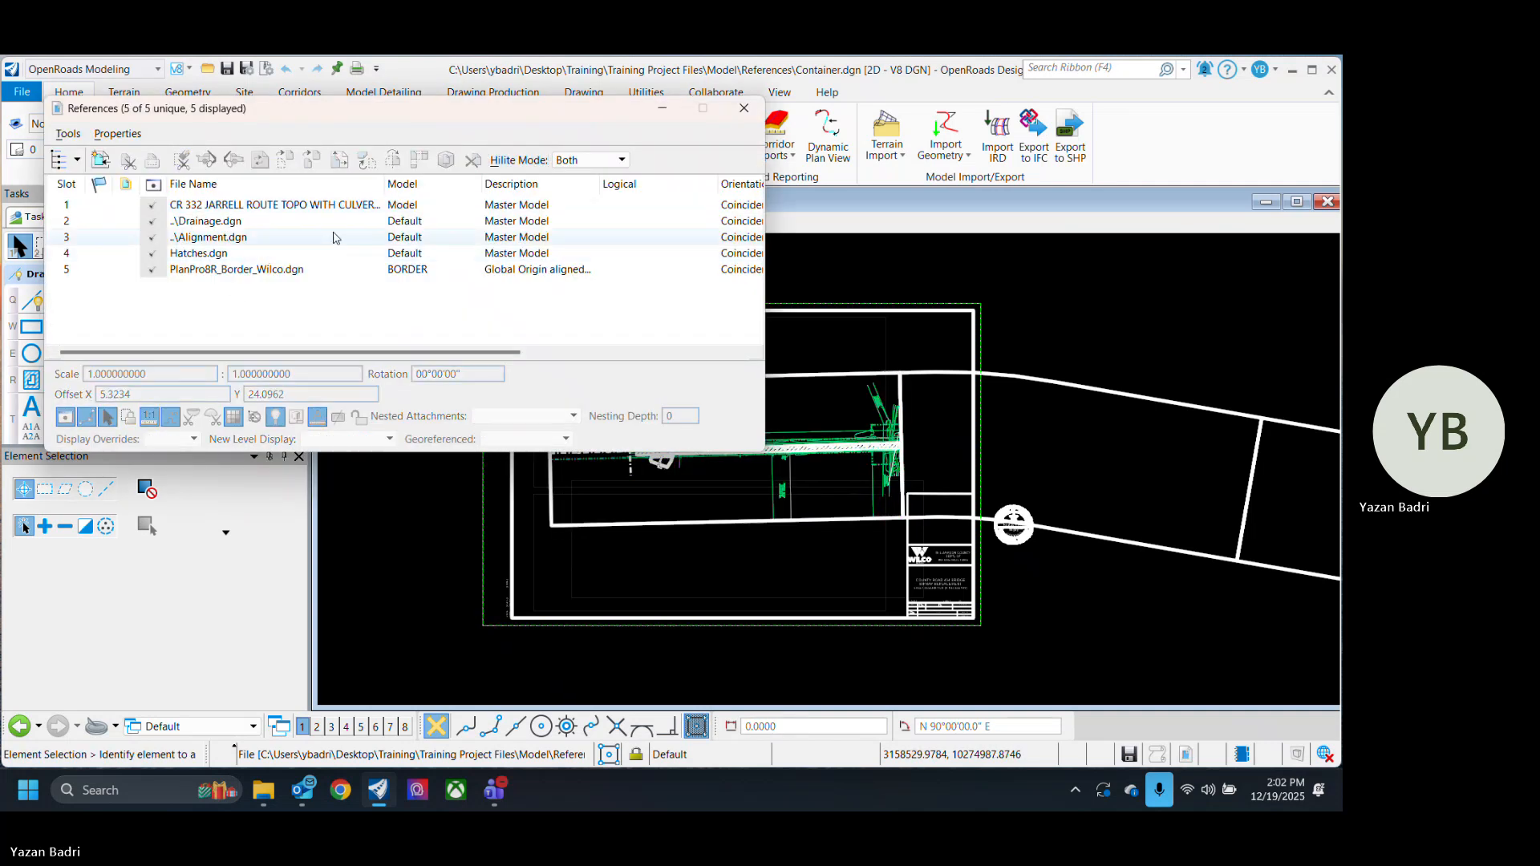
click(252, 254)
click(245, 270)
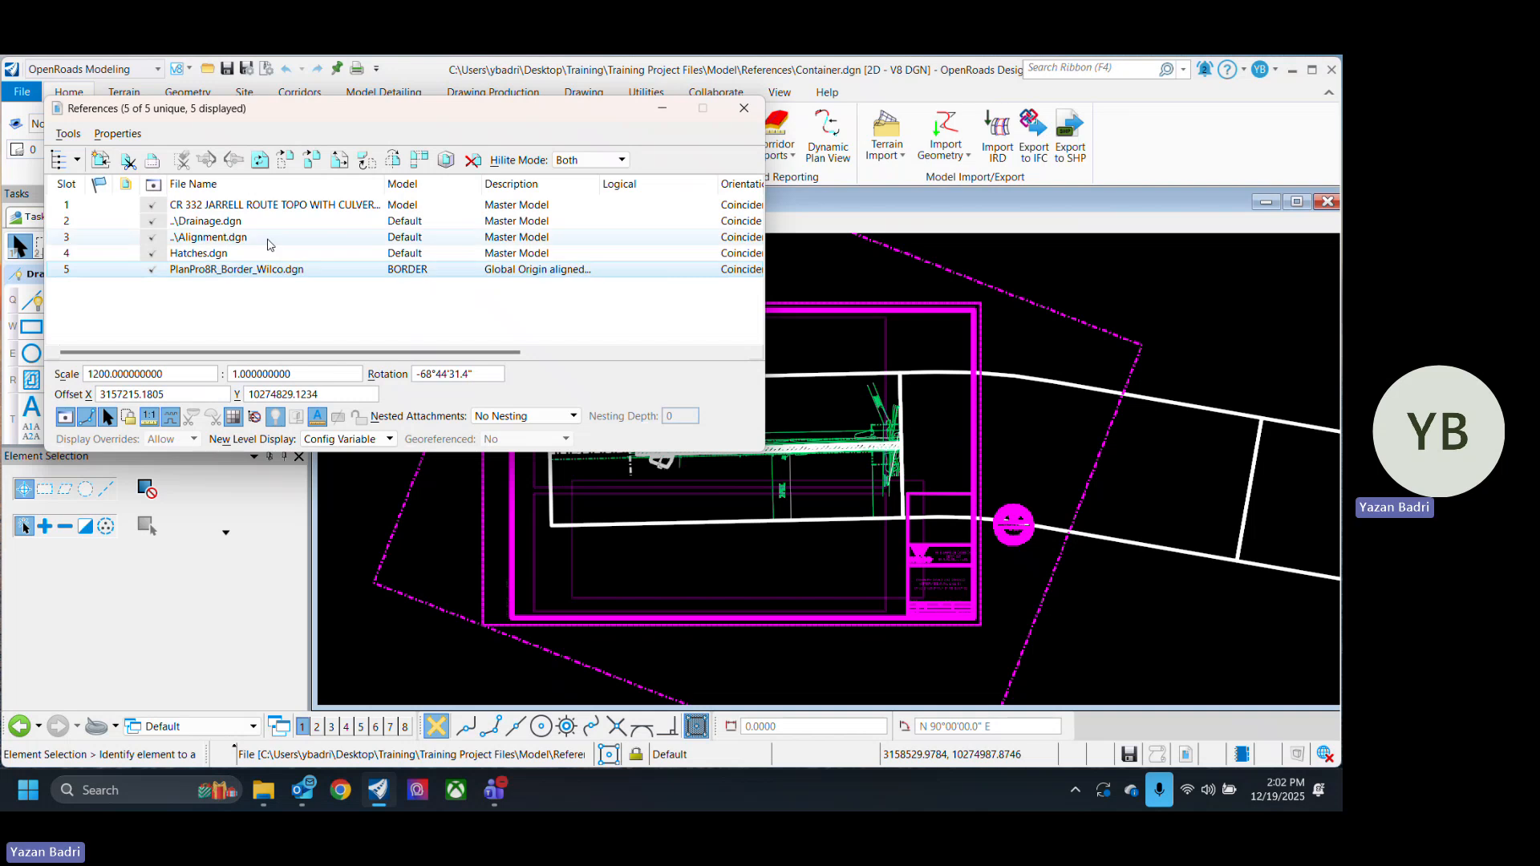
click(231, 207)
shift+click(249, 253)
right_click(260, 229)
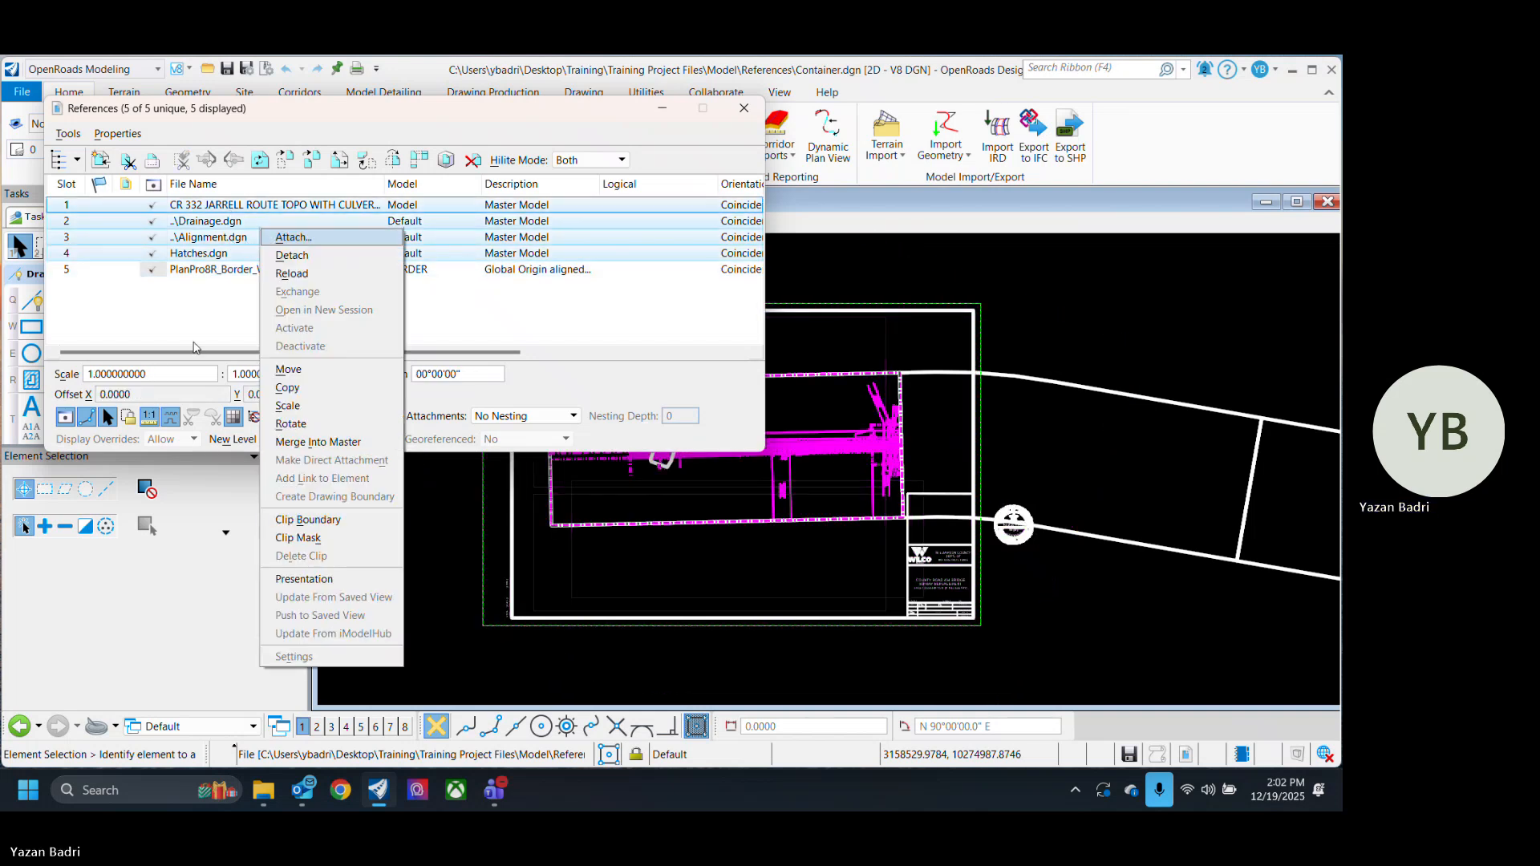
click(197, 348)
Step: Delete the clip boundaries from the Hatches.dgn and Alignment.dgn references in the container file
click(219, 254)
right_click(232, 239)
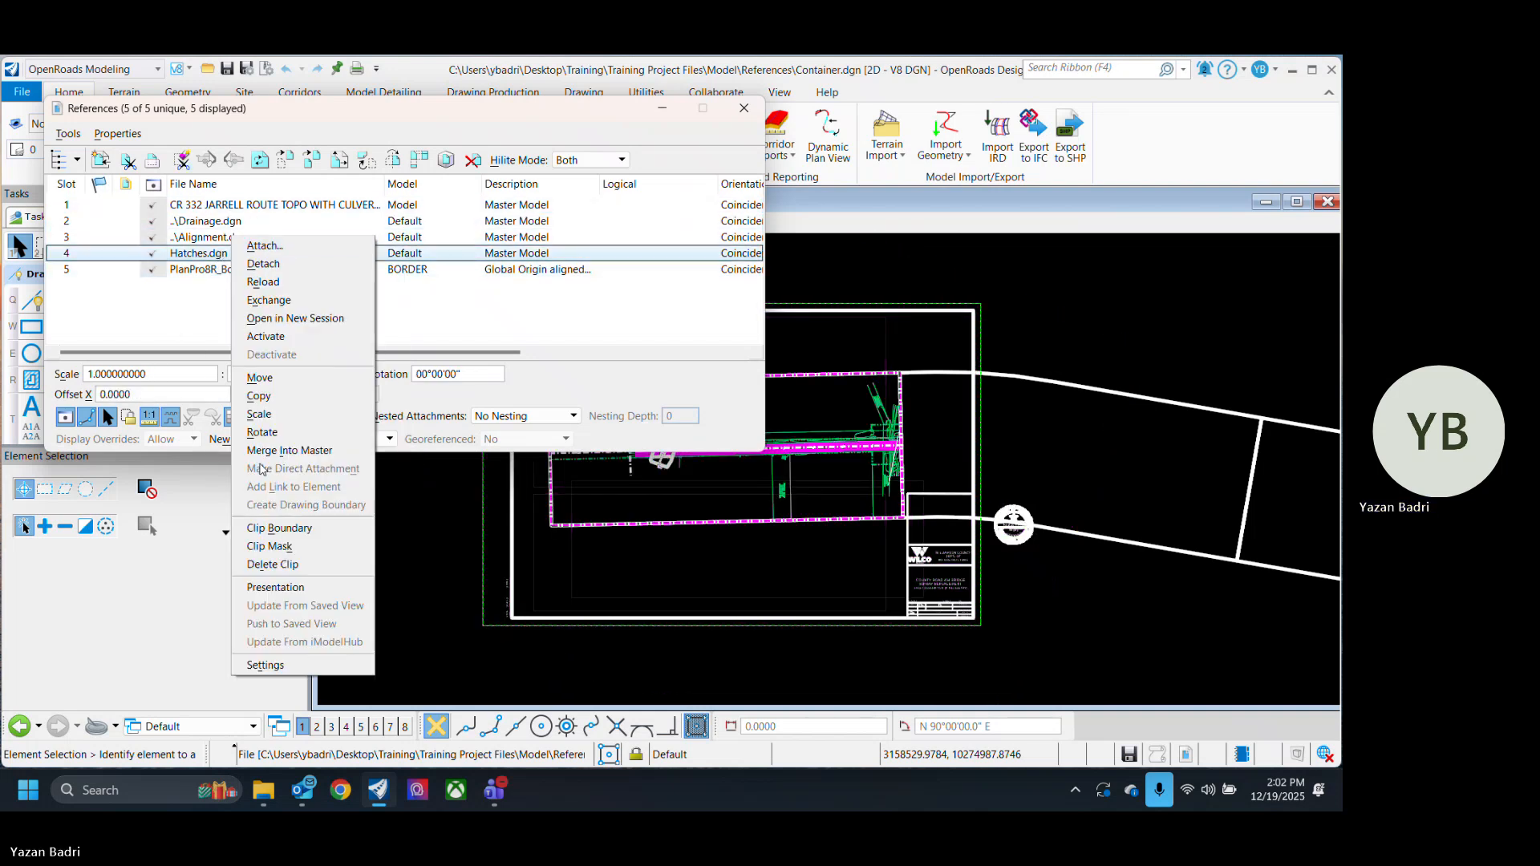
click(311, 566)
click(213, 237)
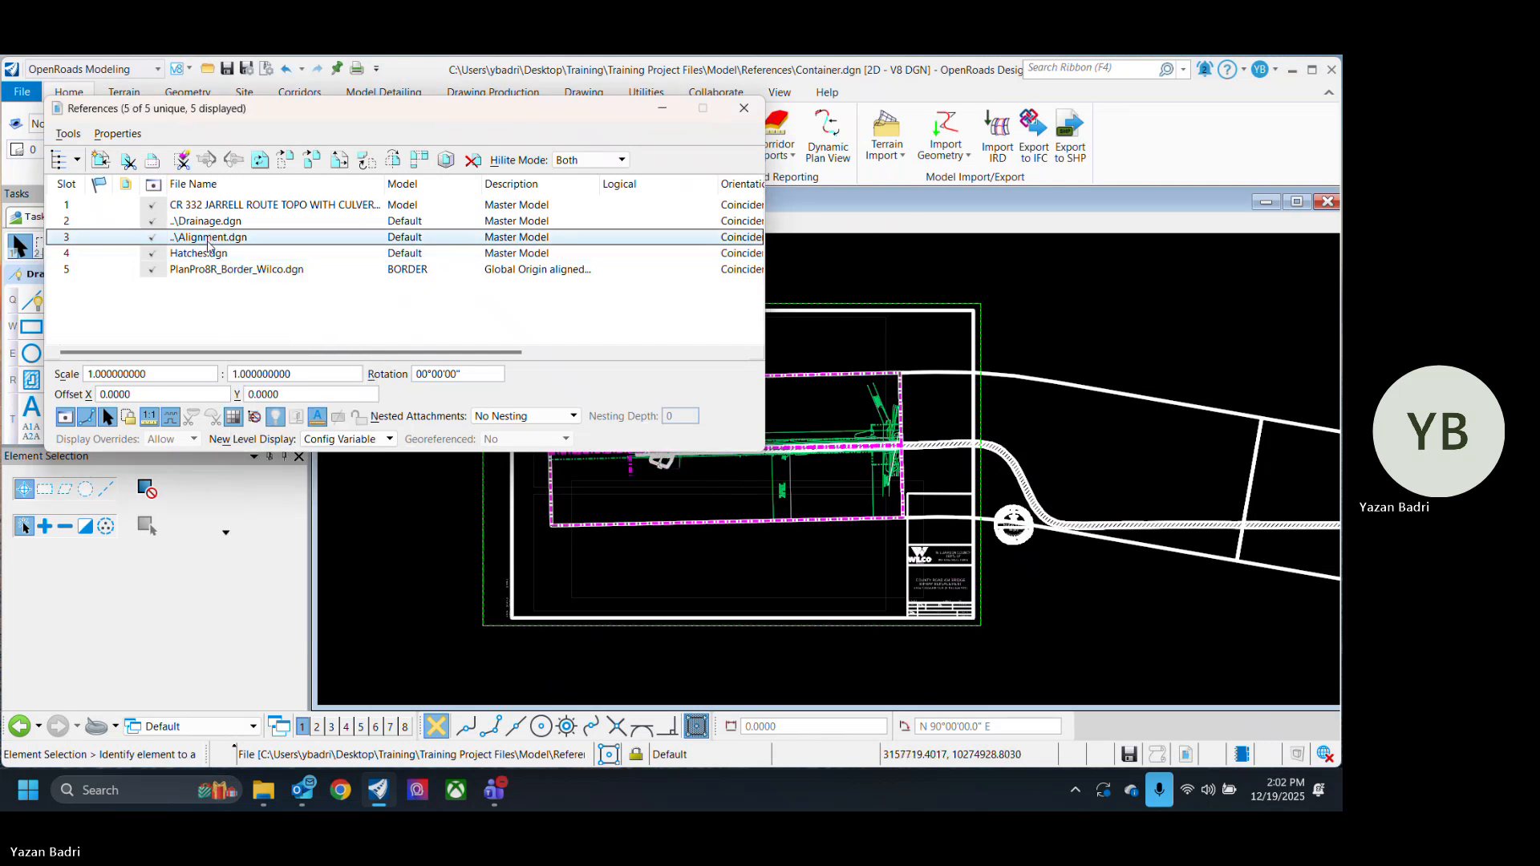
right_click(215, 238)
click(305, 566)
click(604, 574)
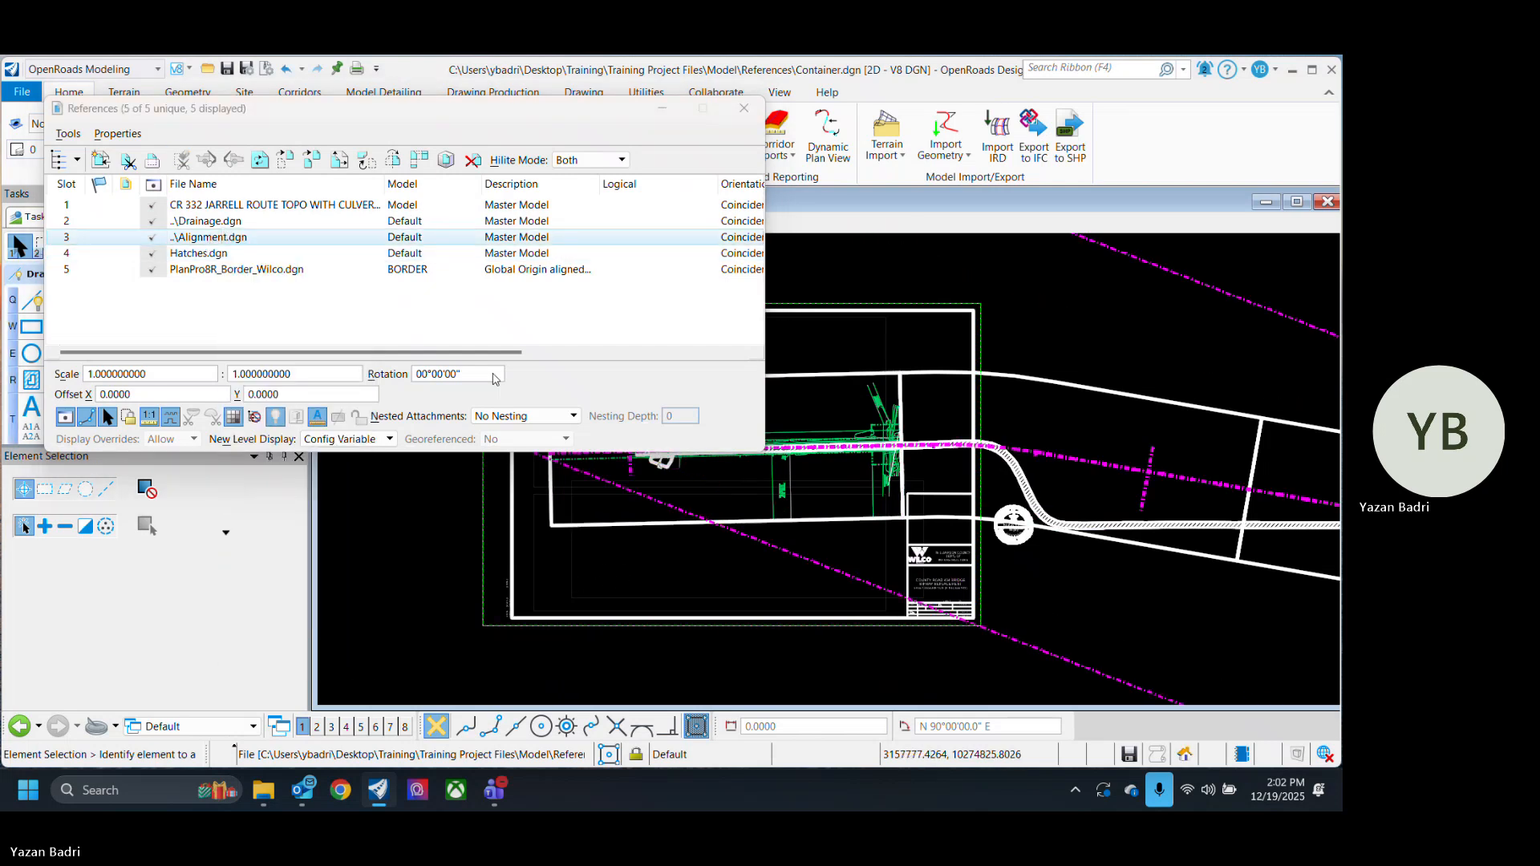
Step: Delete the clip boundaries from the Drainage.dgn and CR 332 JARRELL ROUTE TOPO references
click(232, 224)
right_click(232, 227)
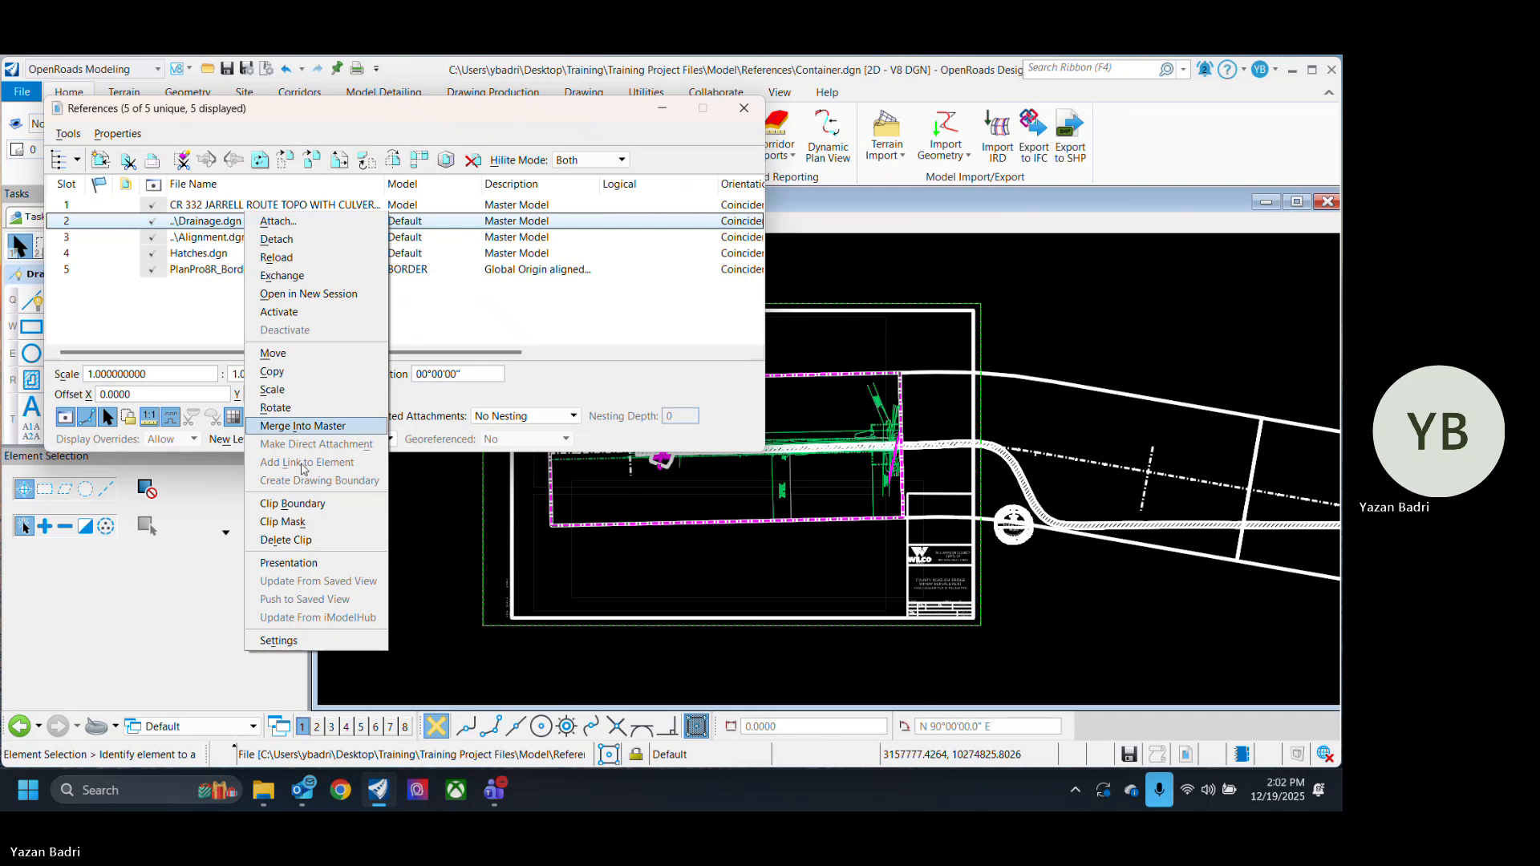
click(317, 540)
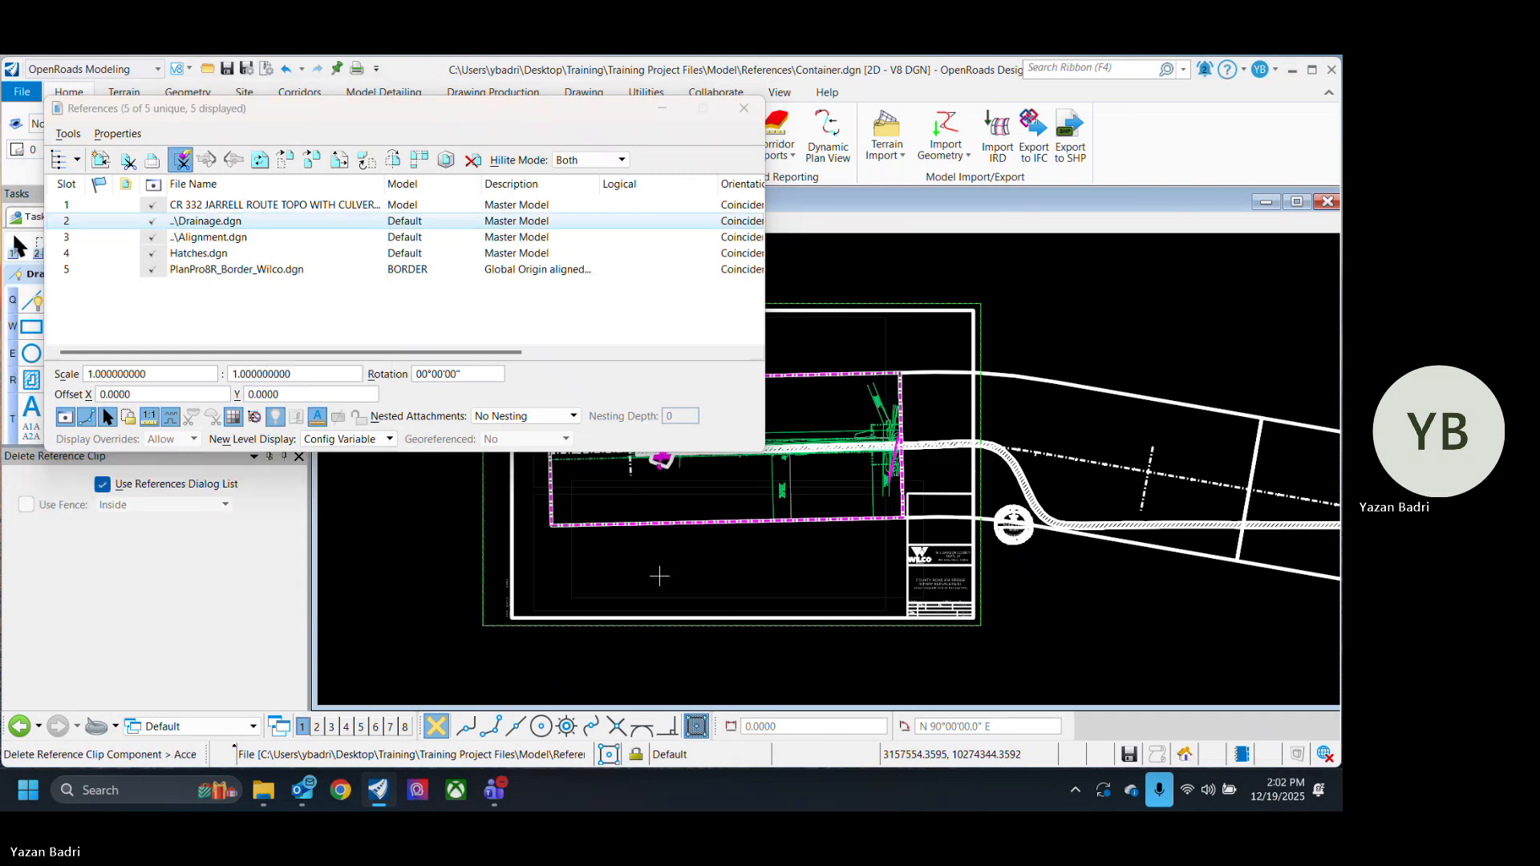
click(283, 205)
right_click(285, 203)
click(327, 522)
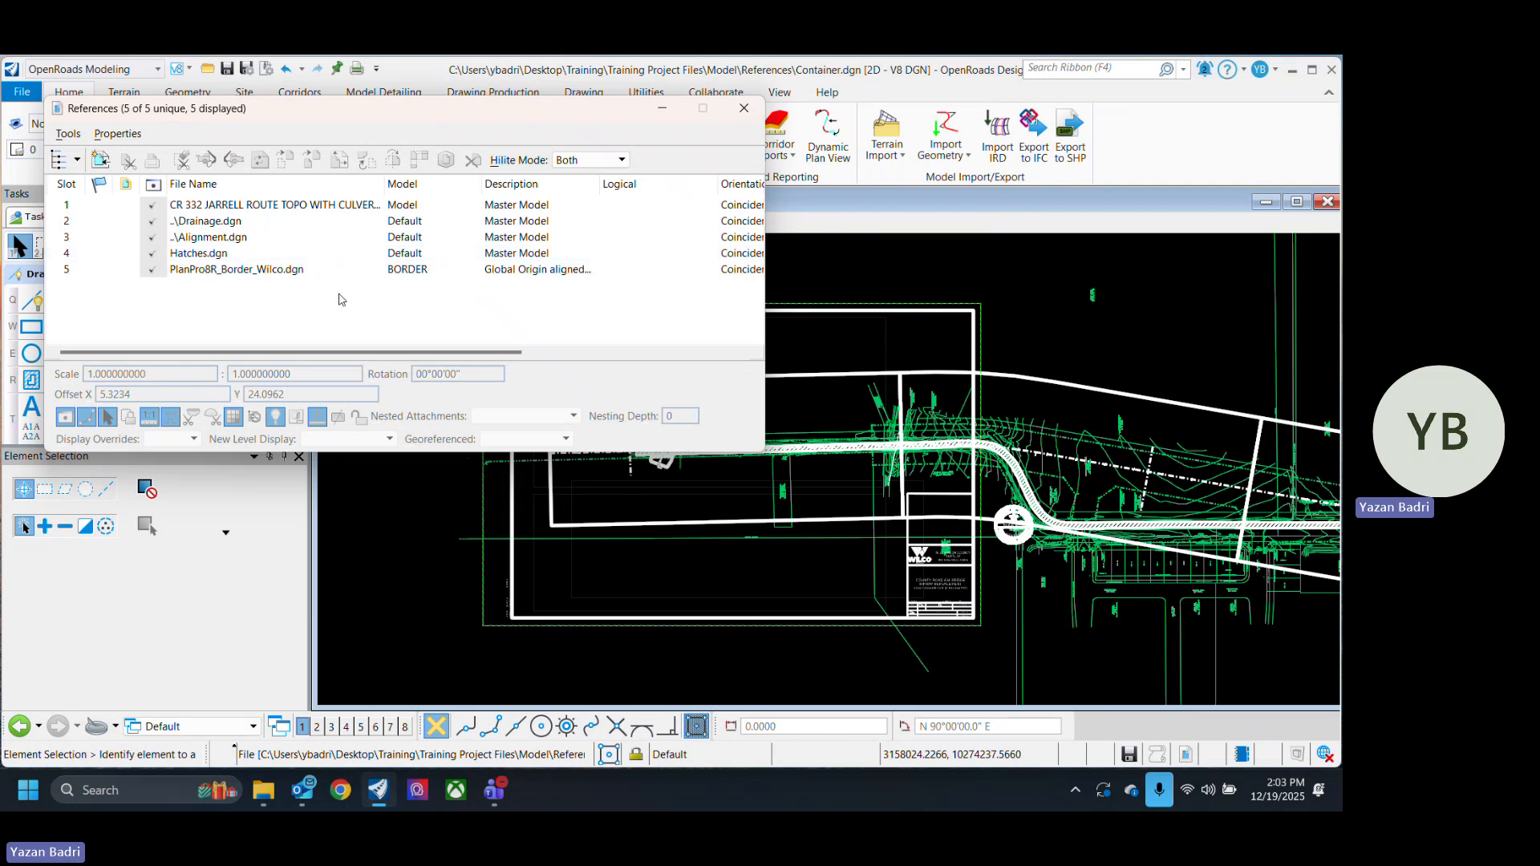
Step: Detach the PlanPro8R_Border_Wilco.dgn reference from the container, close the reference list and save the file
click(293, 272)
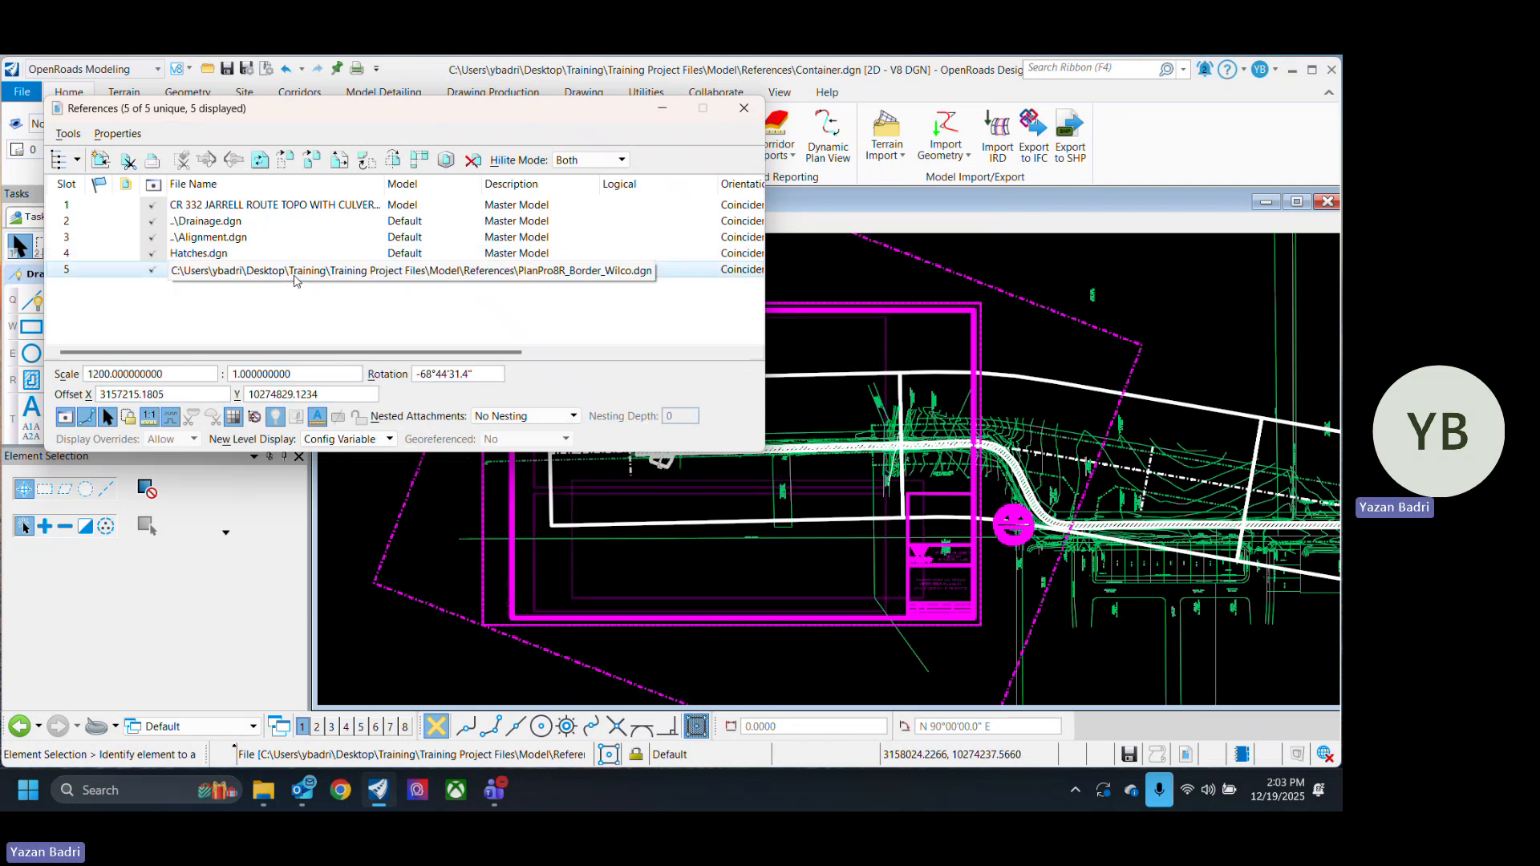
right_click(295, 277)
click(375, 299)
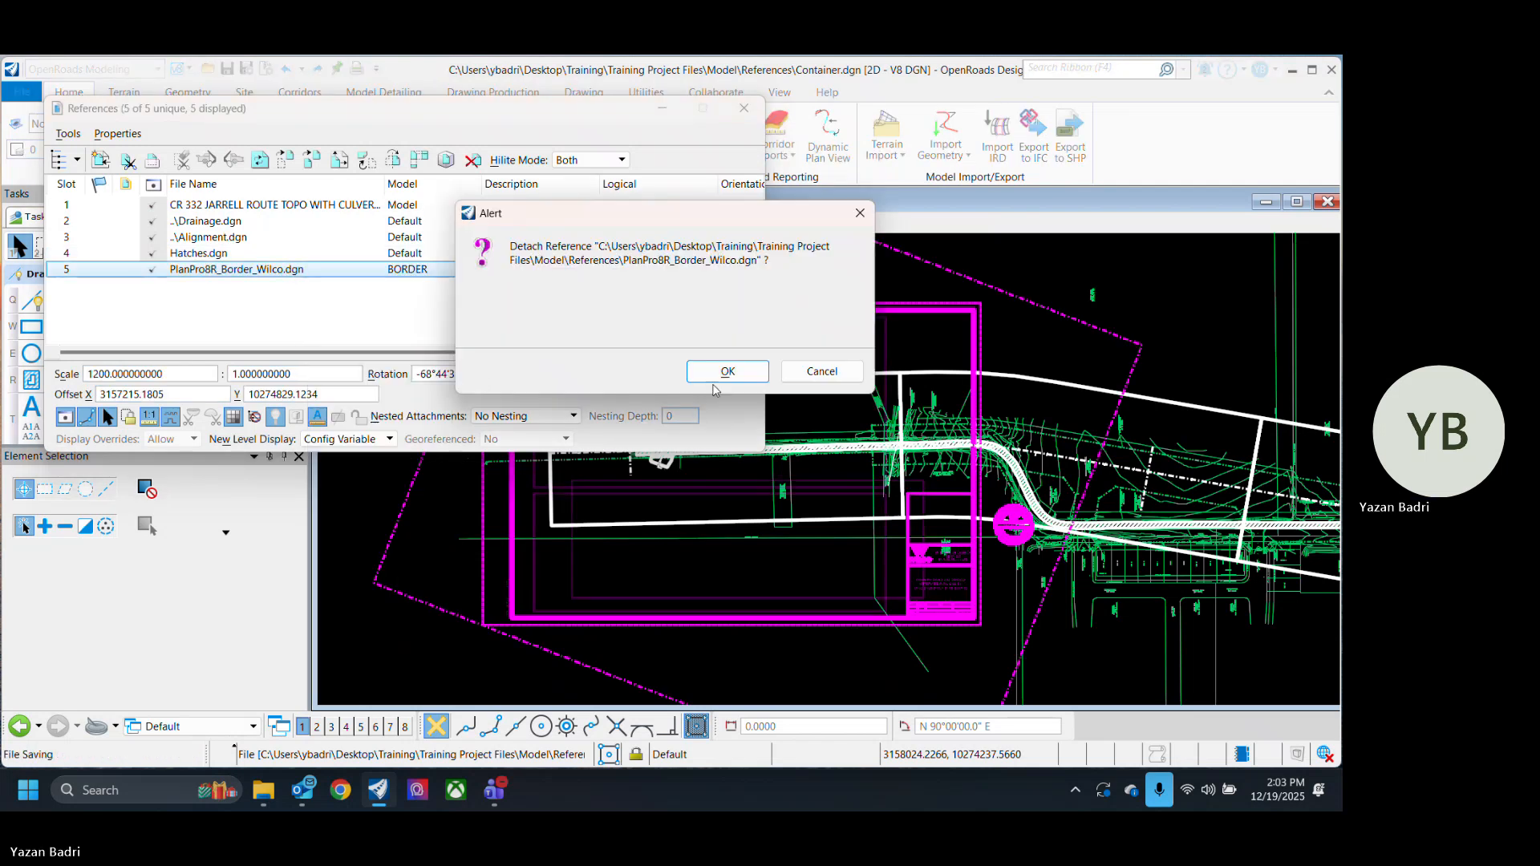
click(722, 373)
click(745, 108)
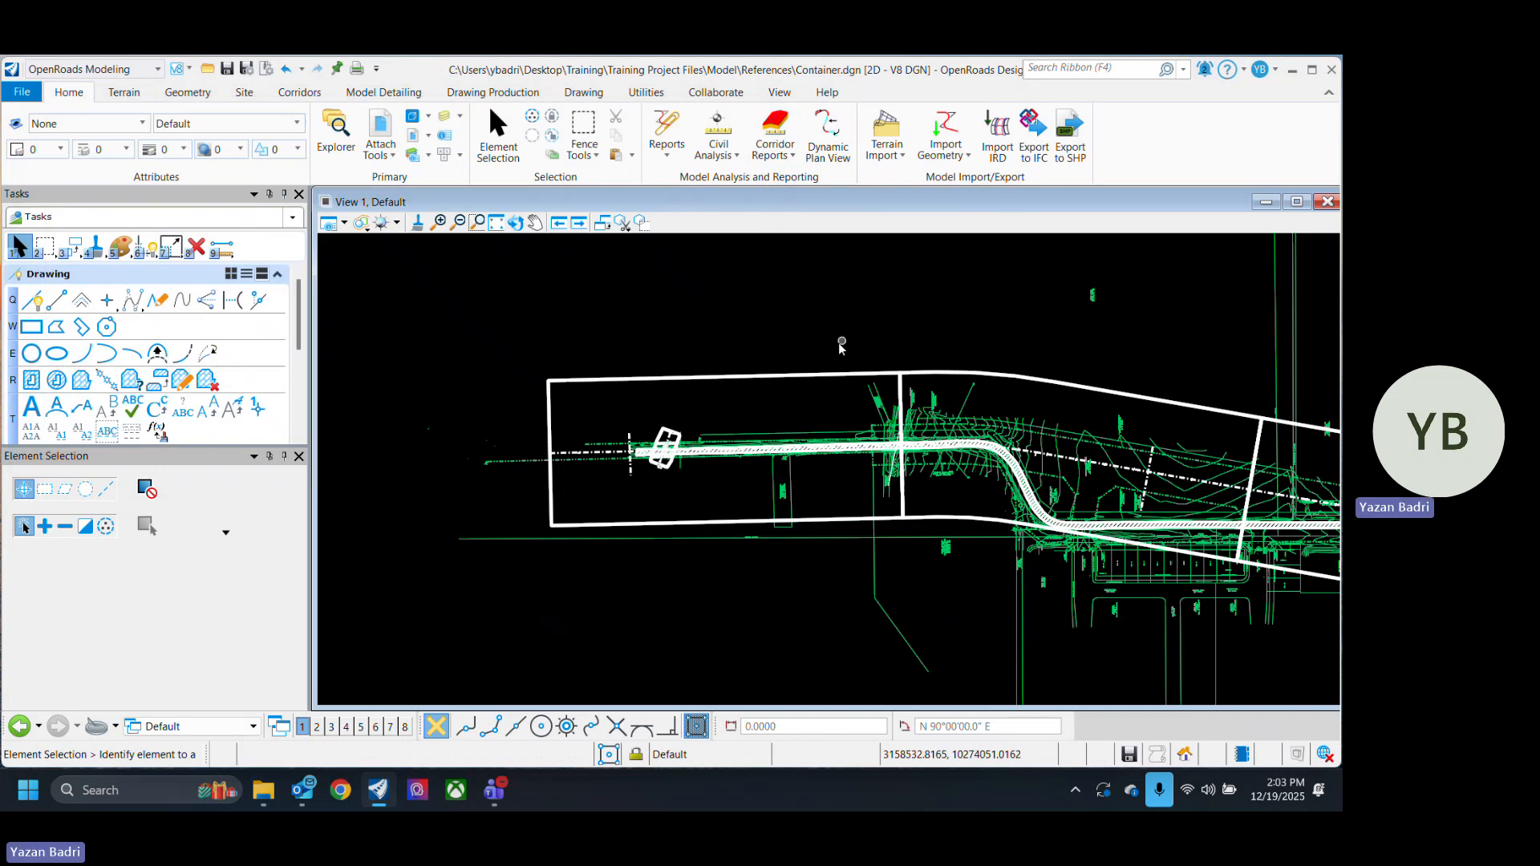
scroll(351, 466, down, 3)
scroll(522, 566, up, 2)
middle_drag(531, 528, 579, 547)
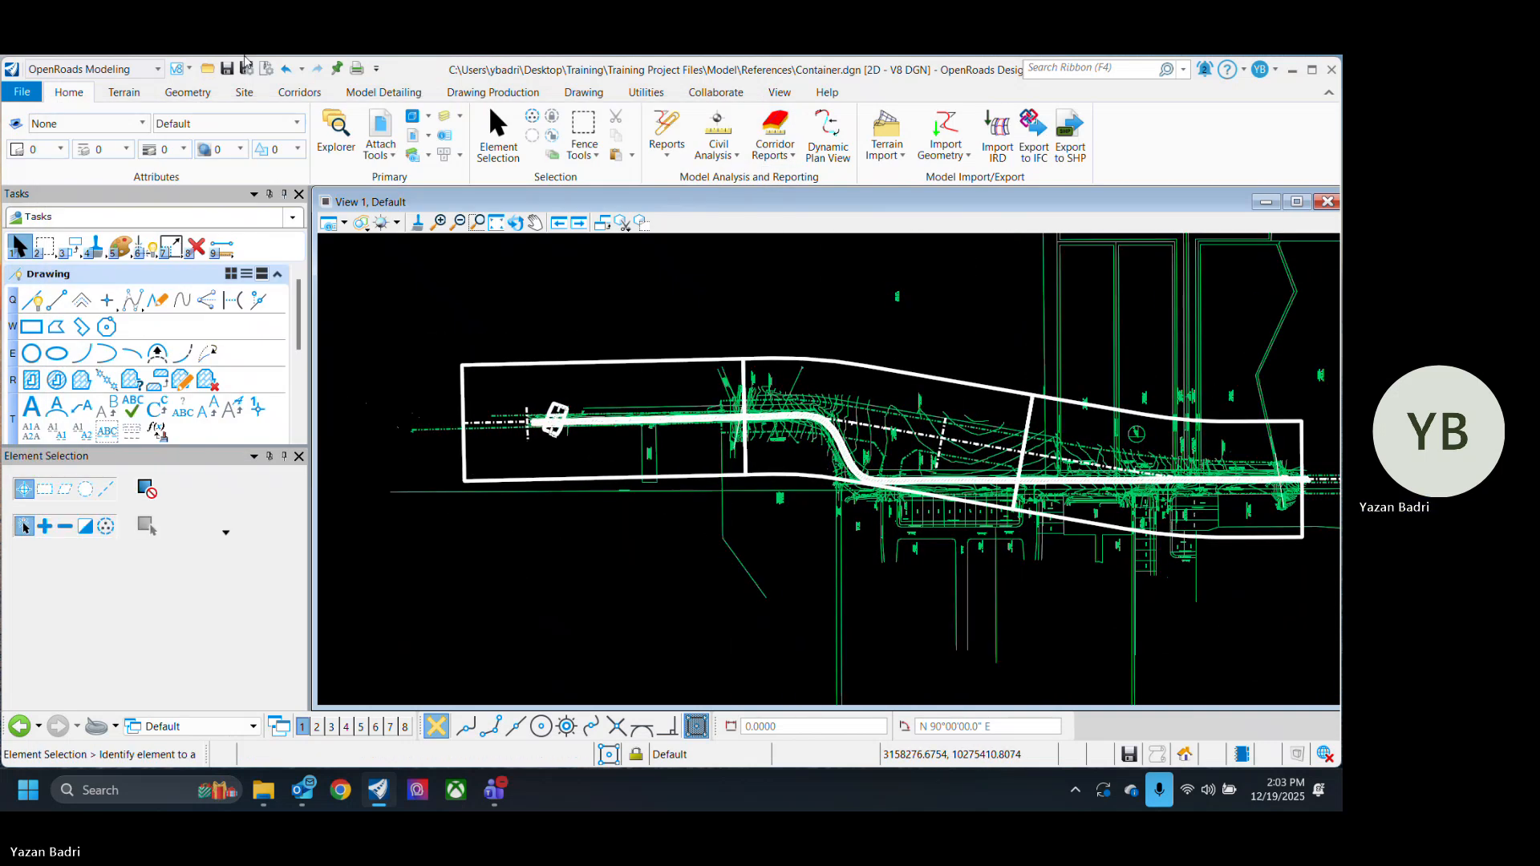
click(227, 68)
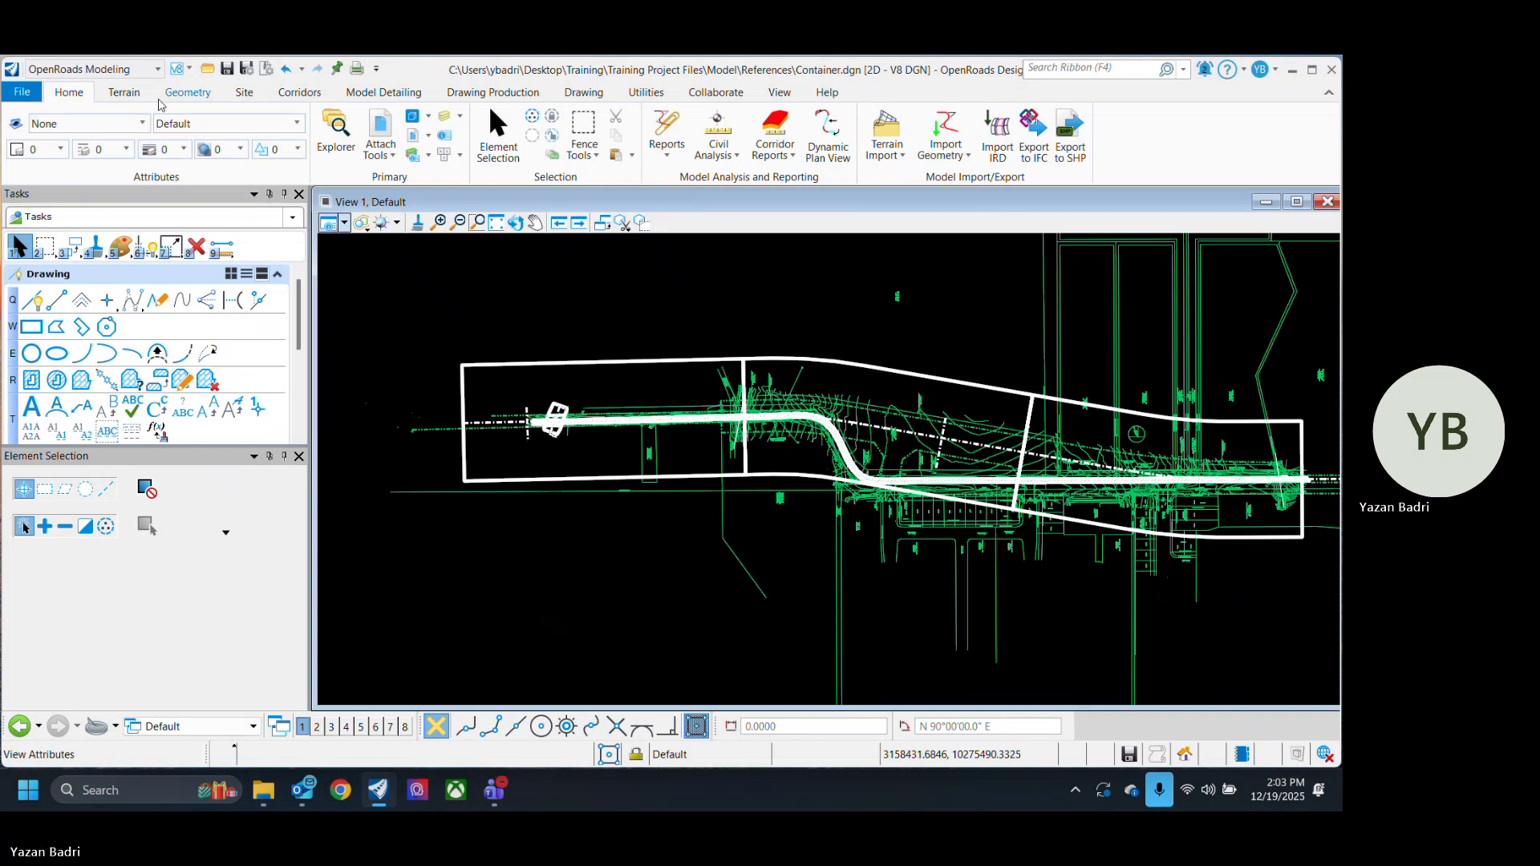
Step: Open the Print Organizer for printing multiple files
click(379, 790)
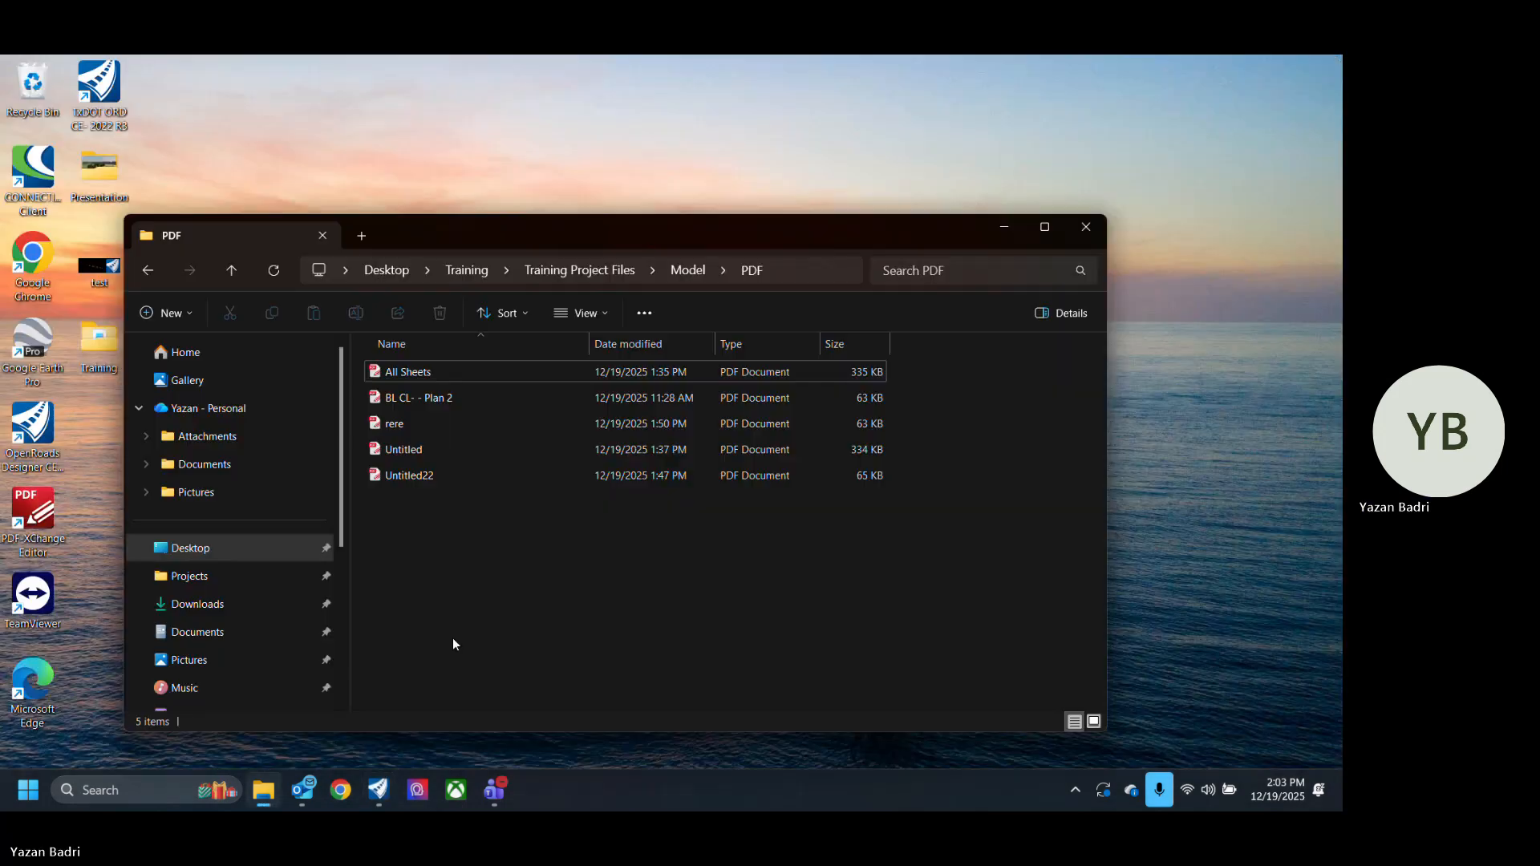
click(380, 791)
click(17, 90)
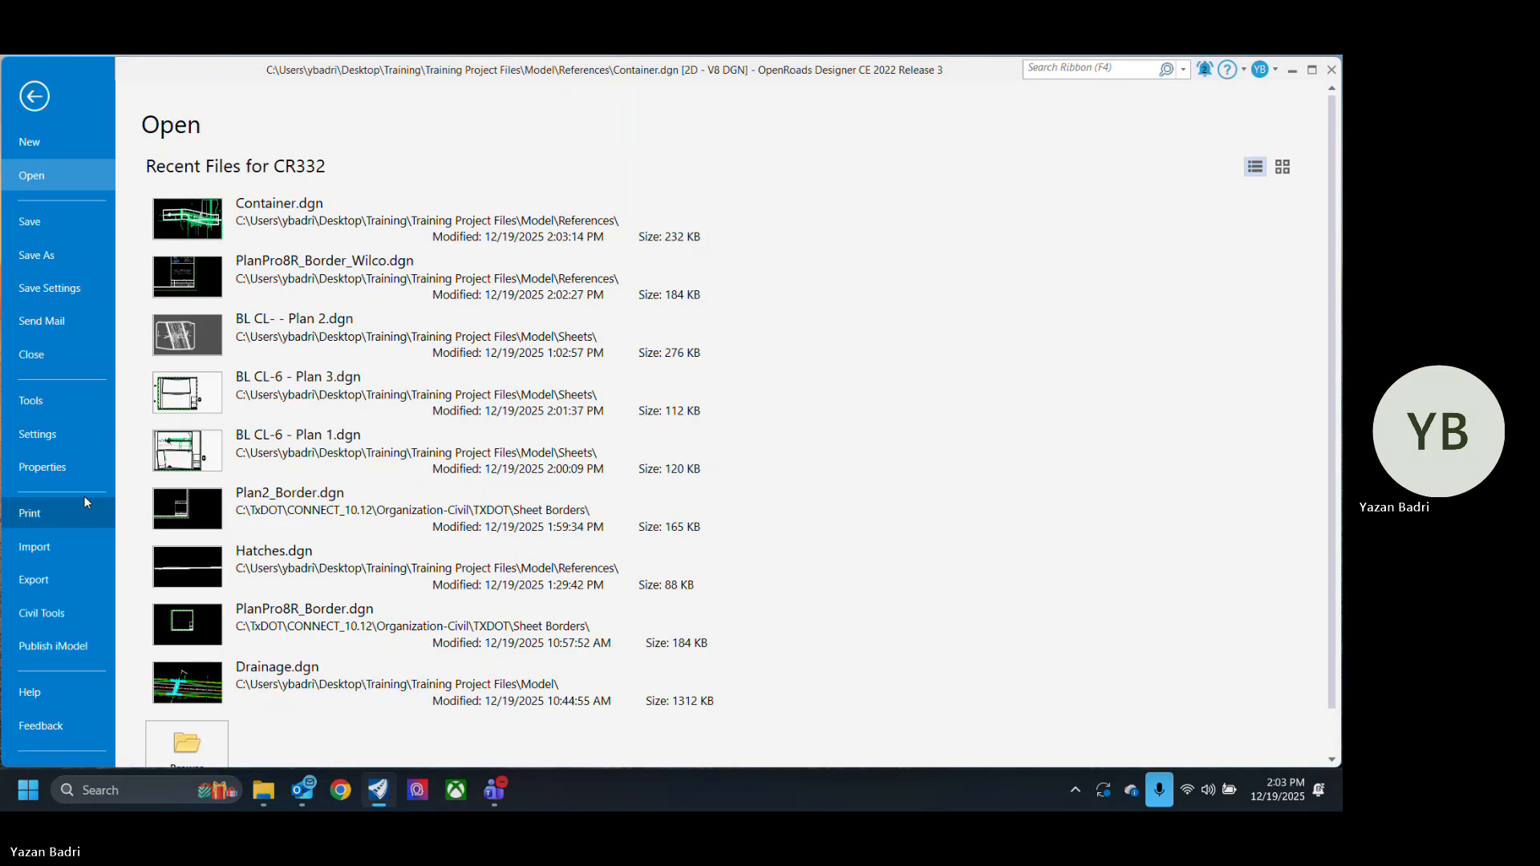
click(65, 515)
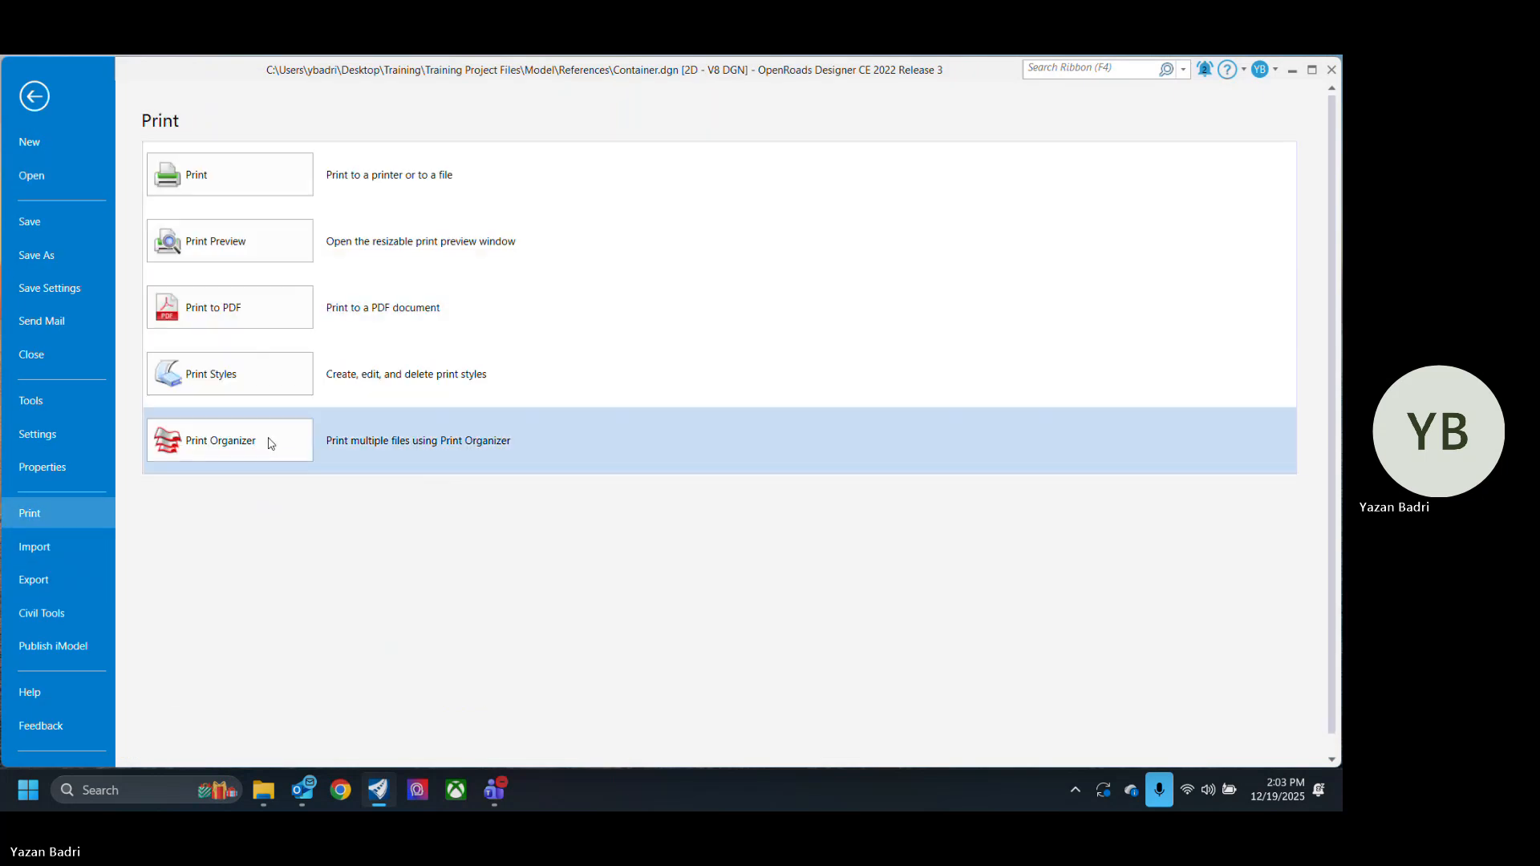
click(270, 444)
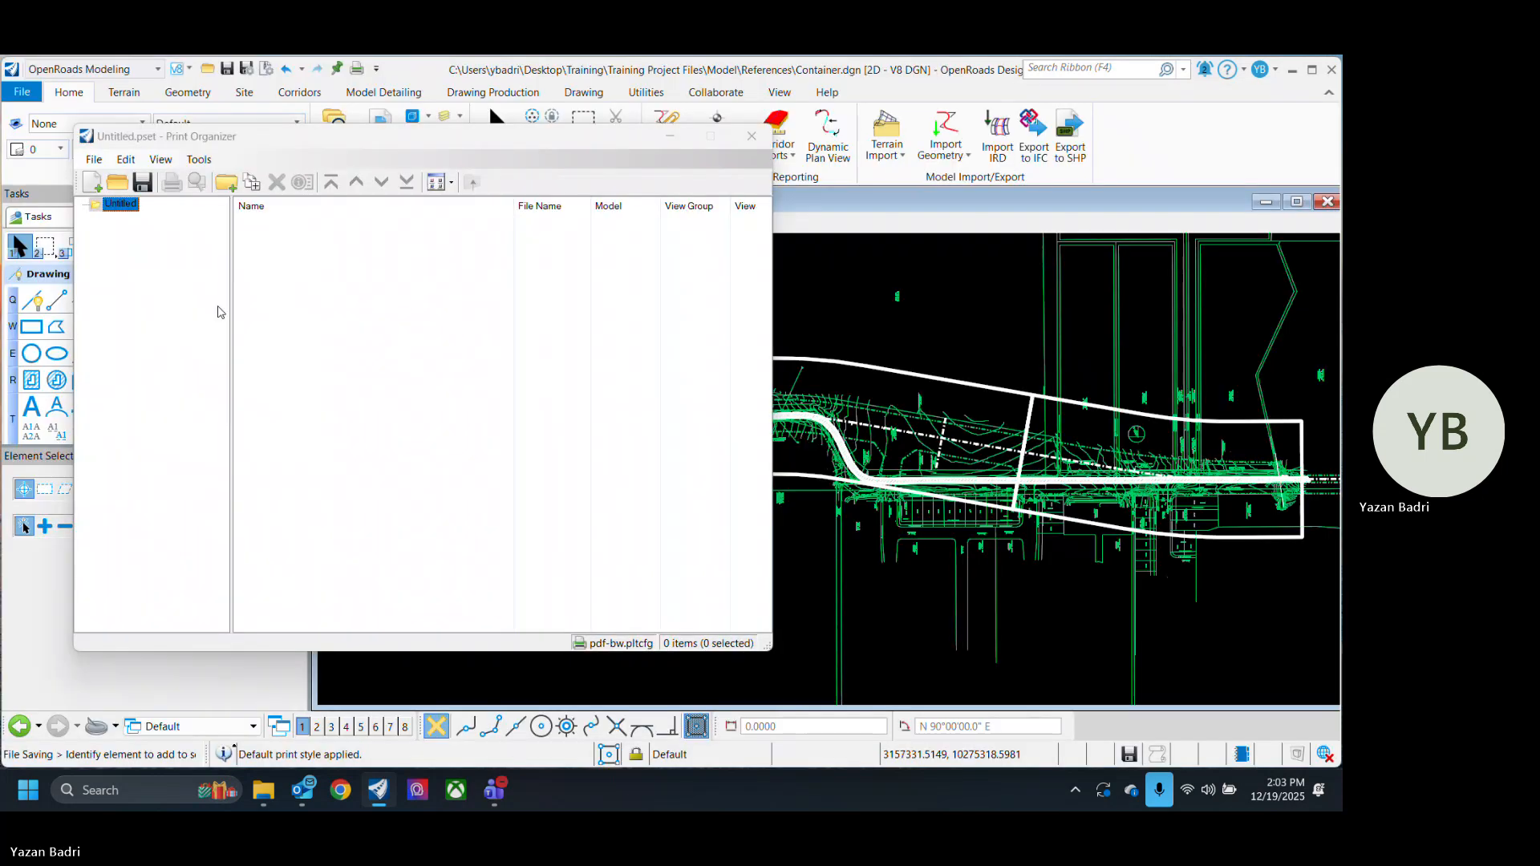
Step: Add the Plan 1, Plan 2 and Plan 3 files from the Sheets folder as input files for new print definitions
click(251, 182)
click(590, 281)
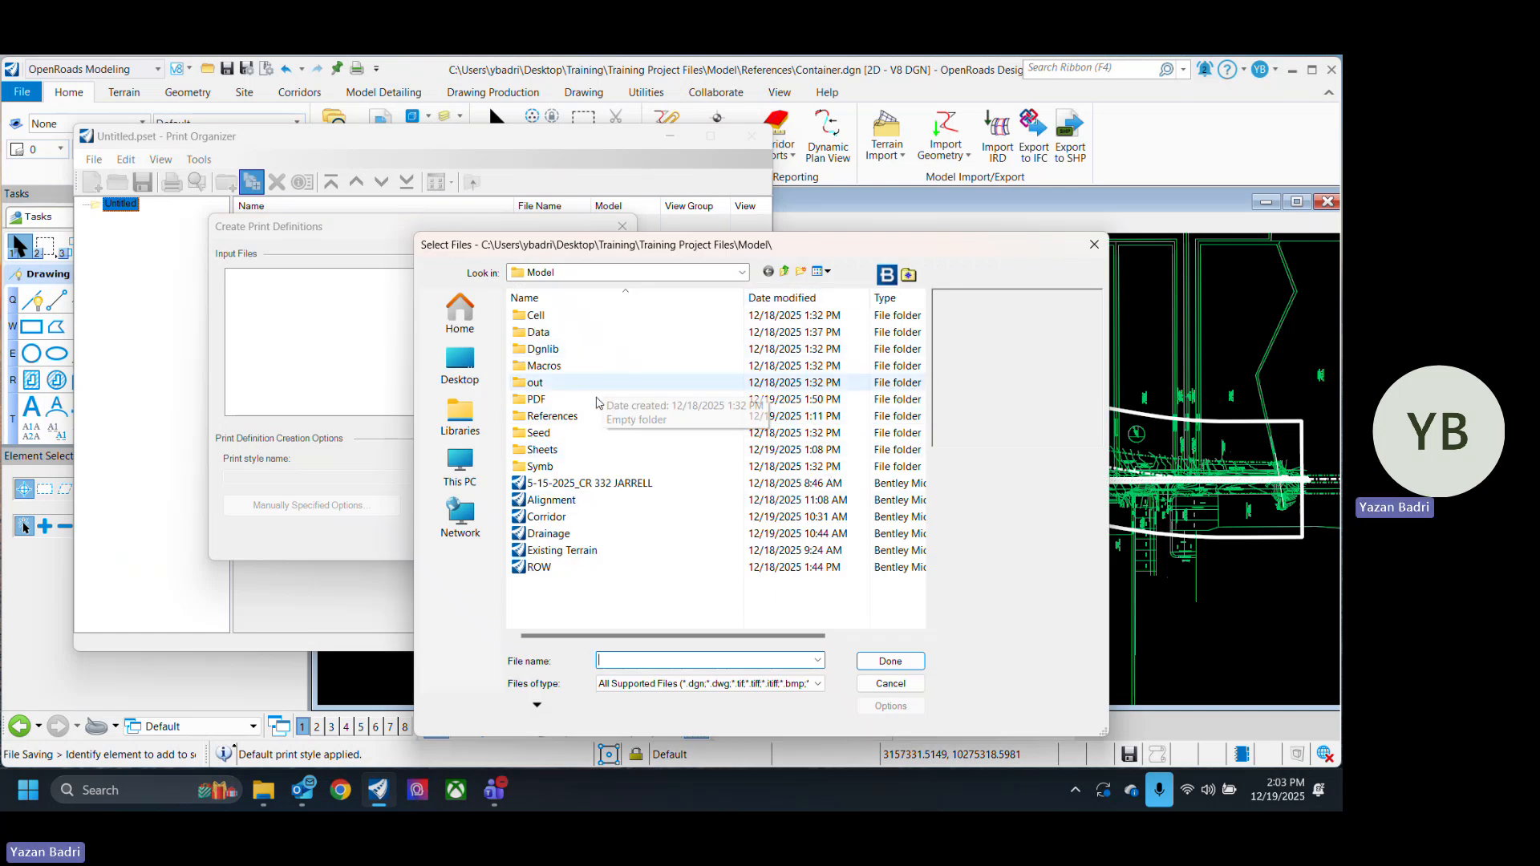
double_click(542, 450)
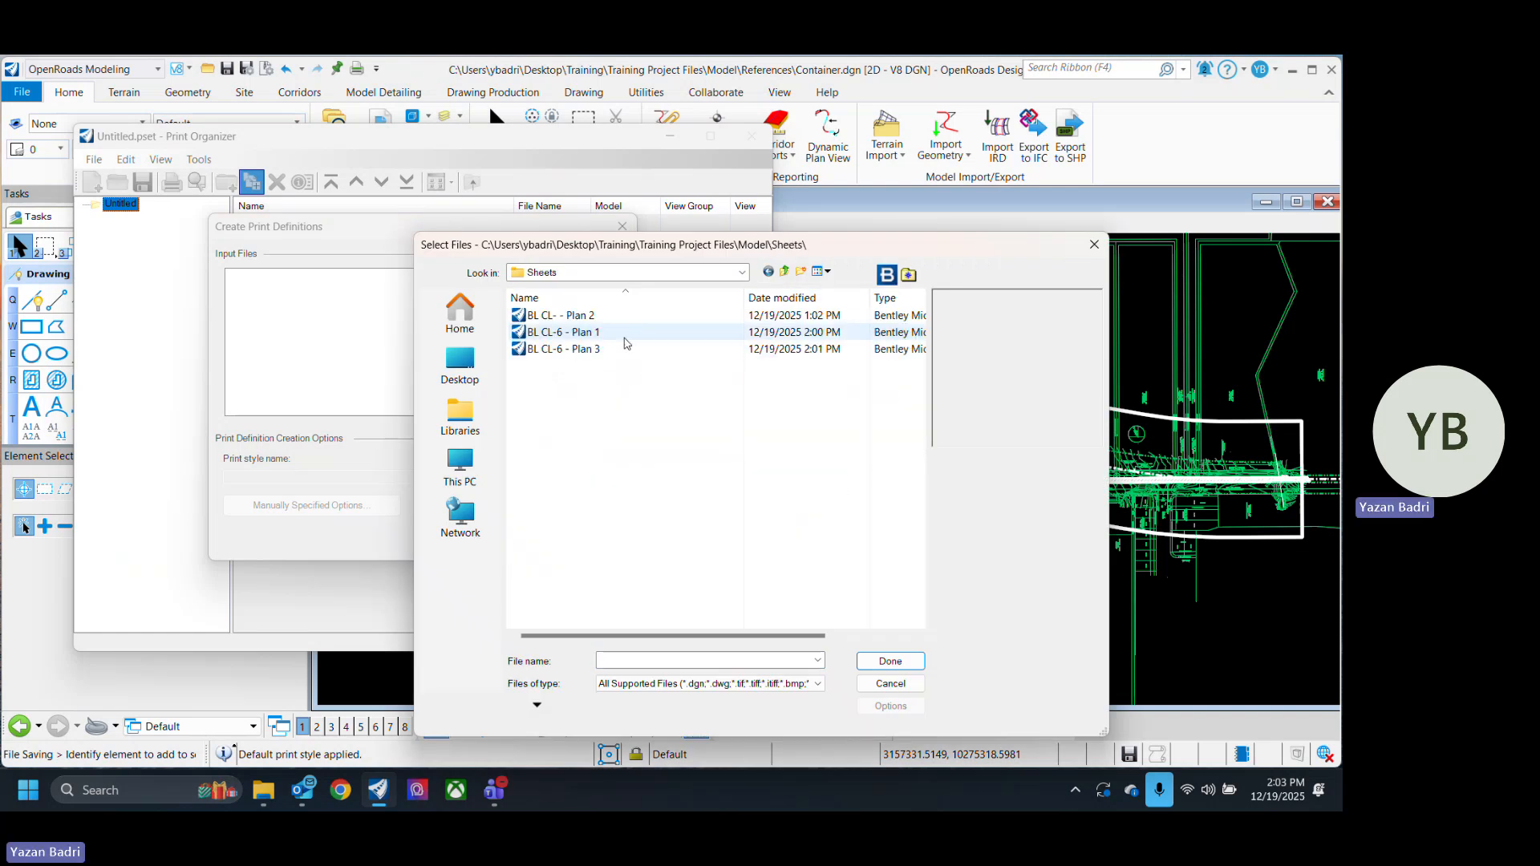
shift+click(614, 354)
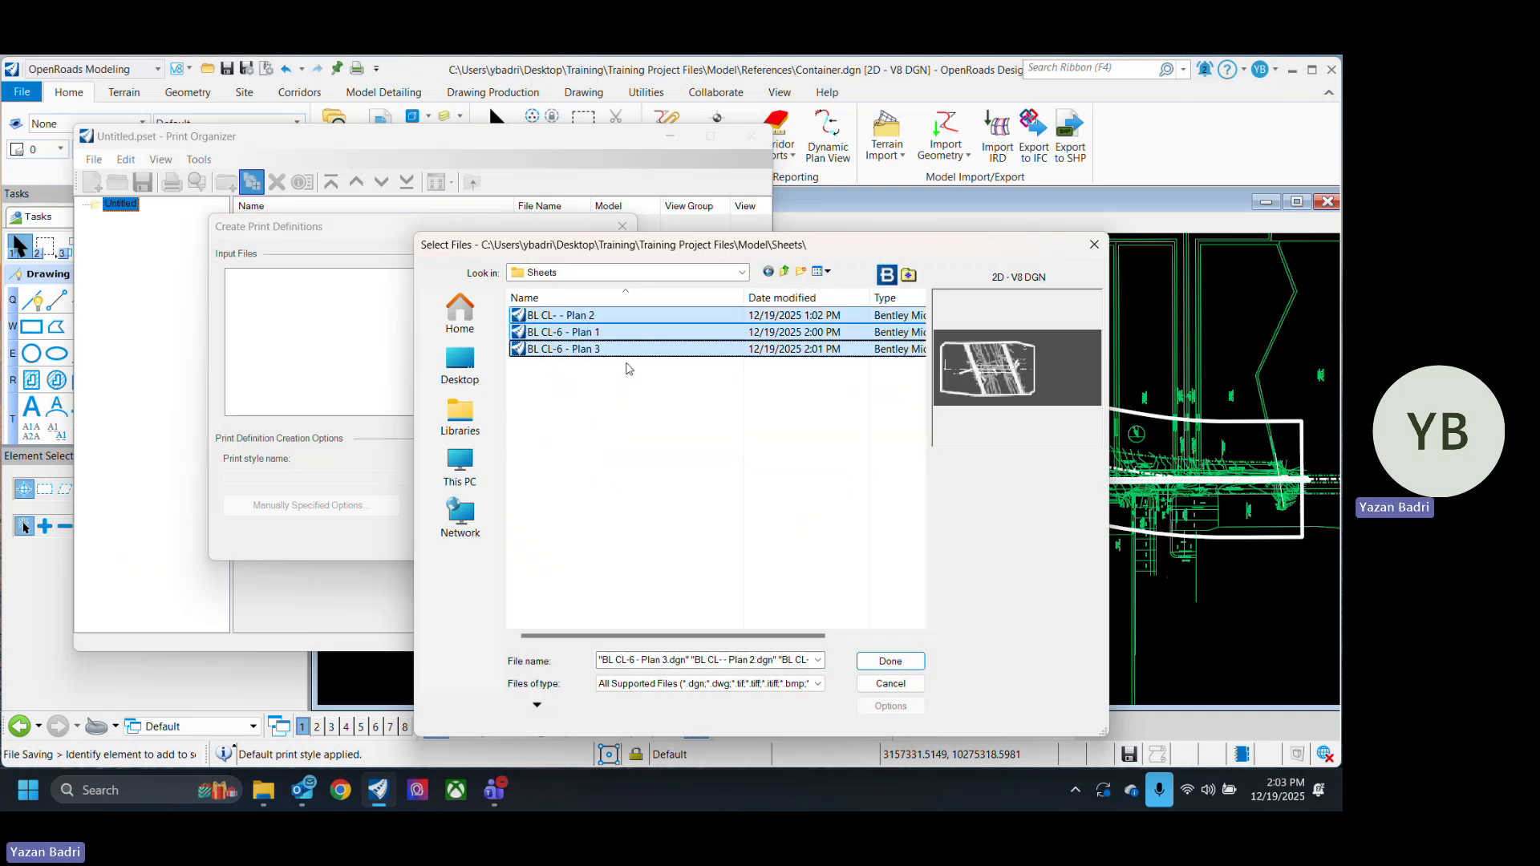
click(891, 661)
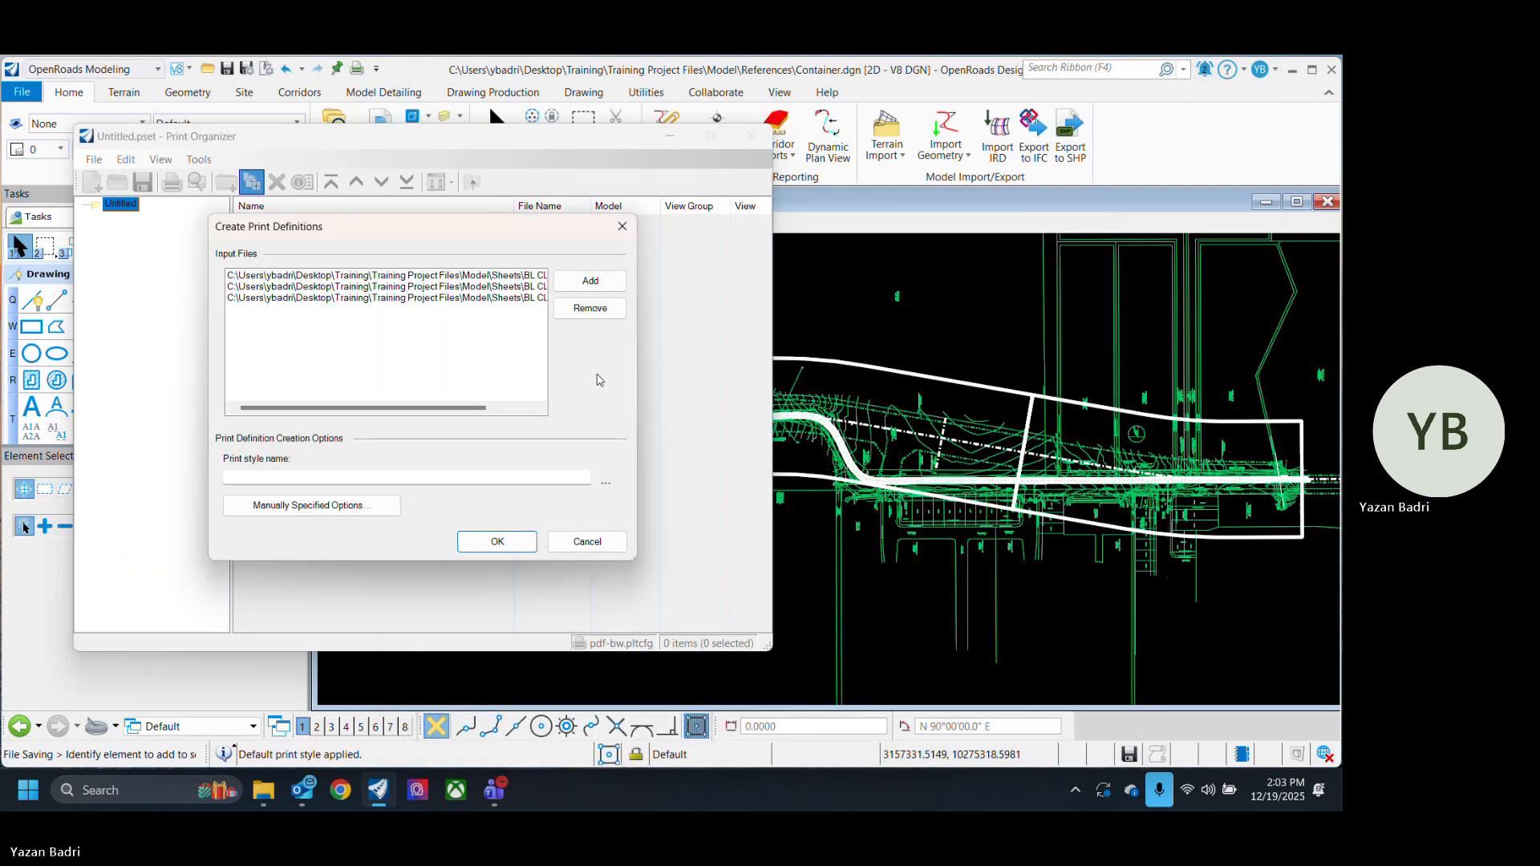
Step: Delete the newly created print definitions and add Plan 1, Plan 2 and Plan 3 from the Sheets folder again as input files
click(499, 543)
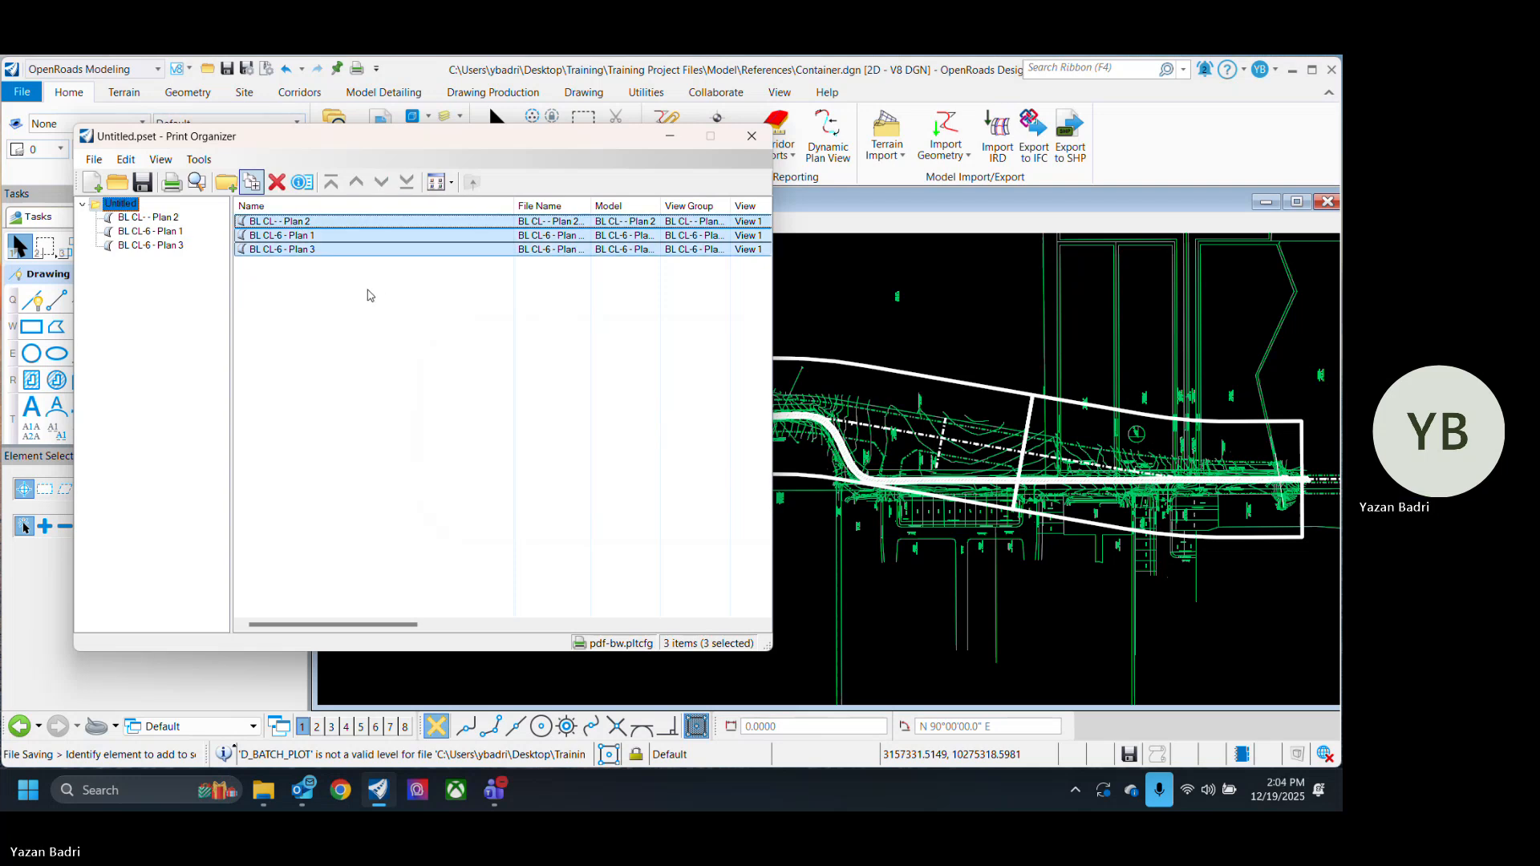
key(Delete)
click(253, 181)
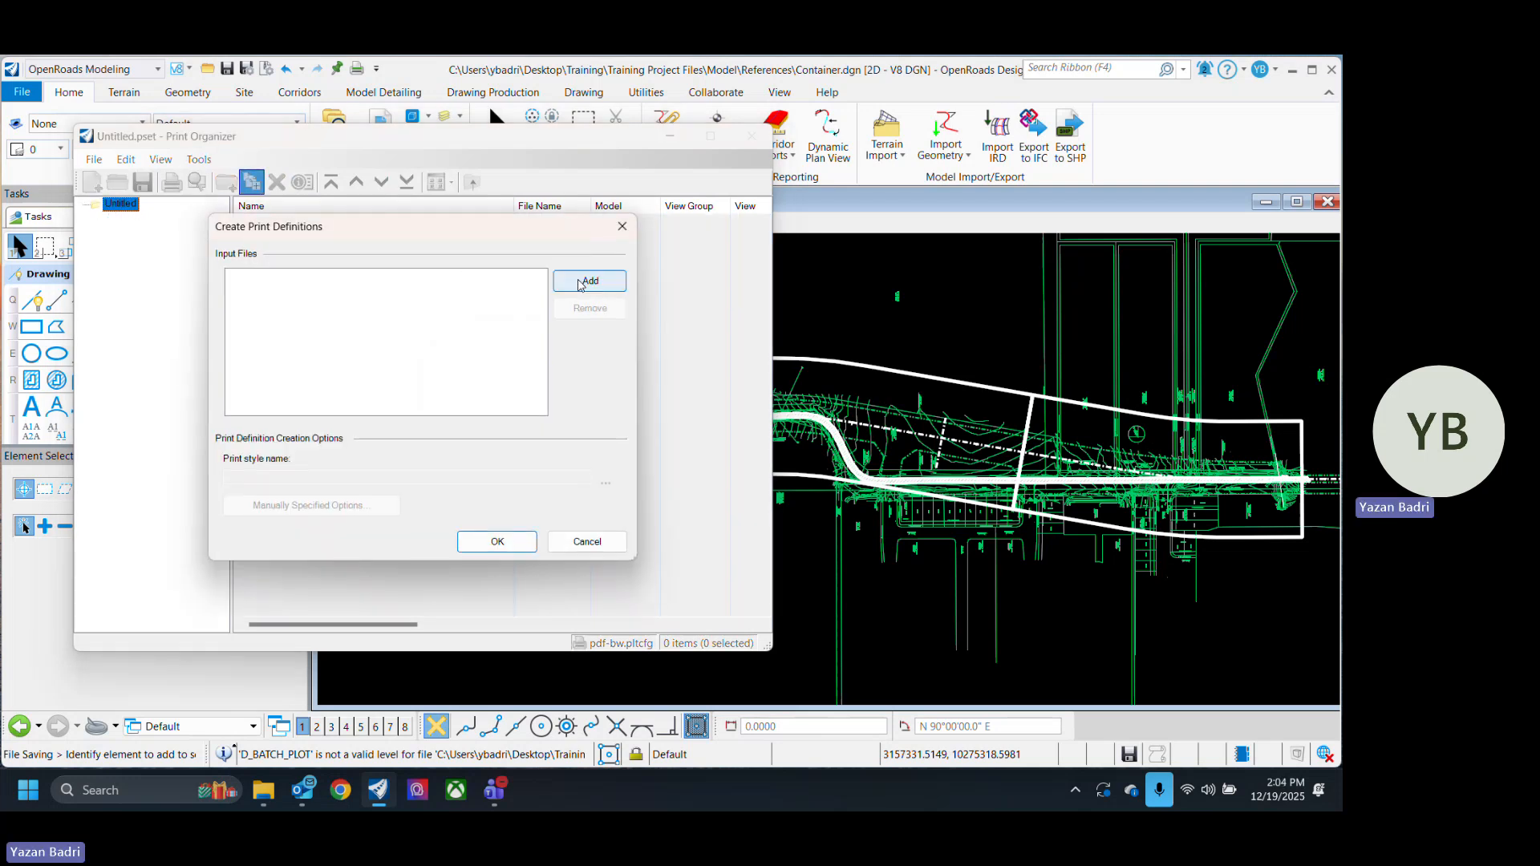
click(590, 281)
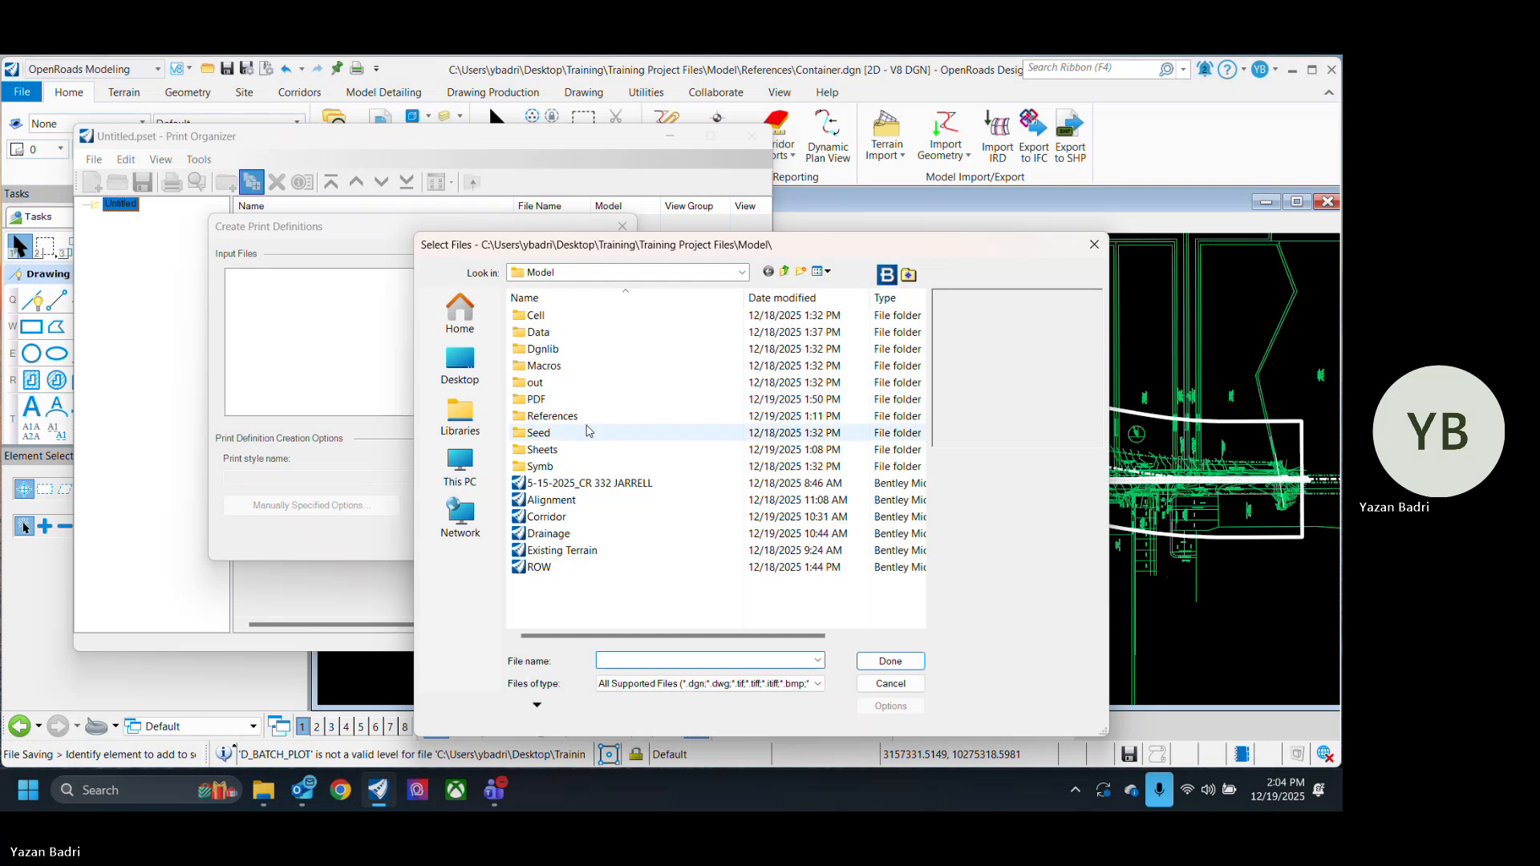
double_click(553, 449)
click(562, 314)
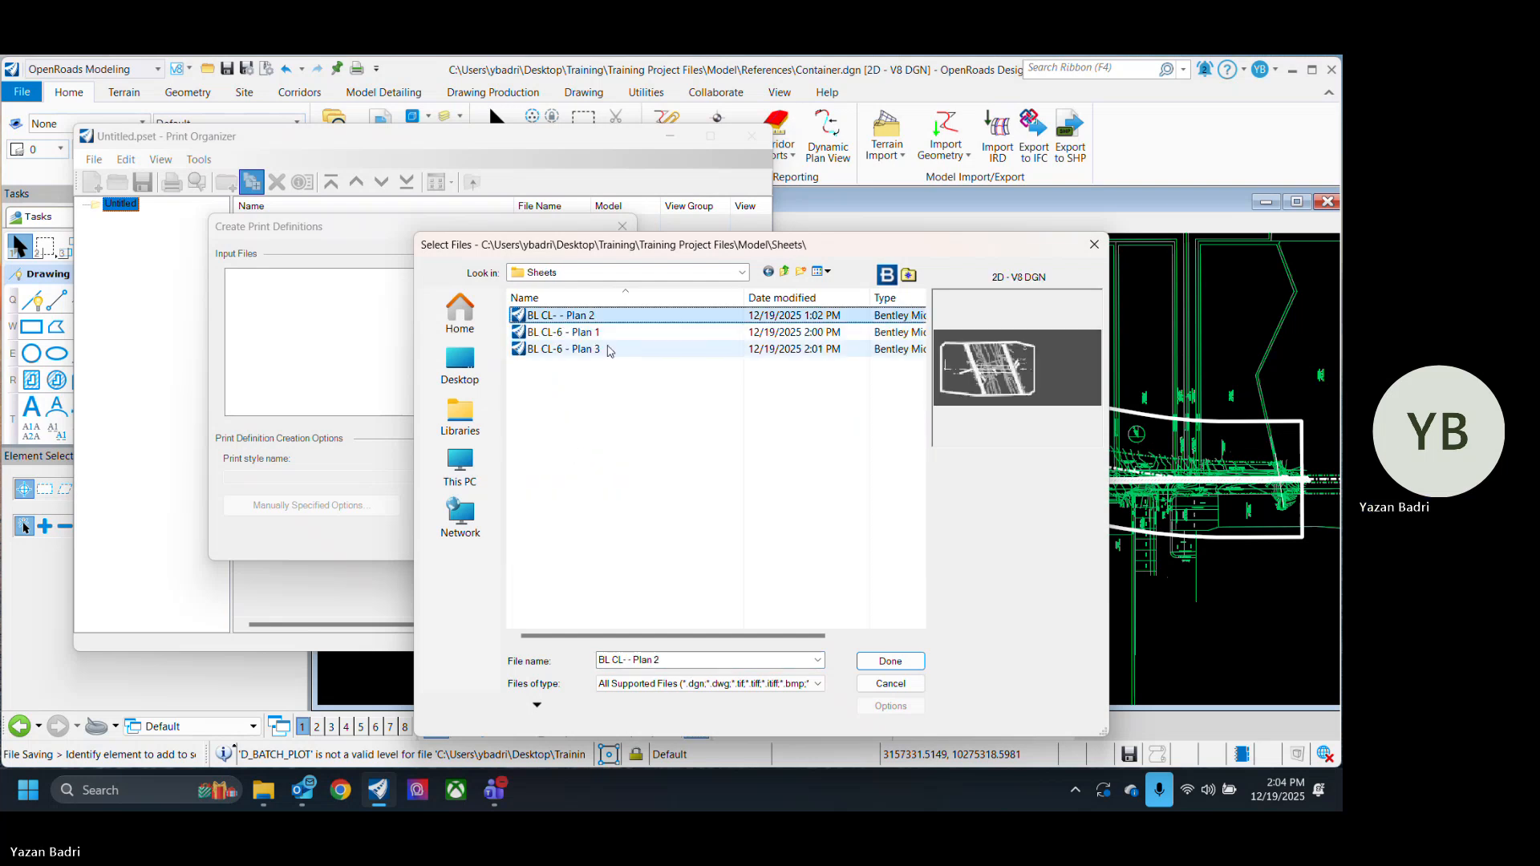
shift+click(561, 349)
click(884, 660)
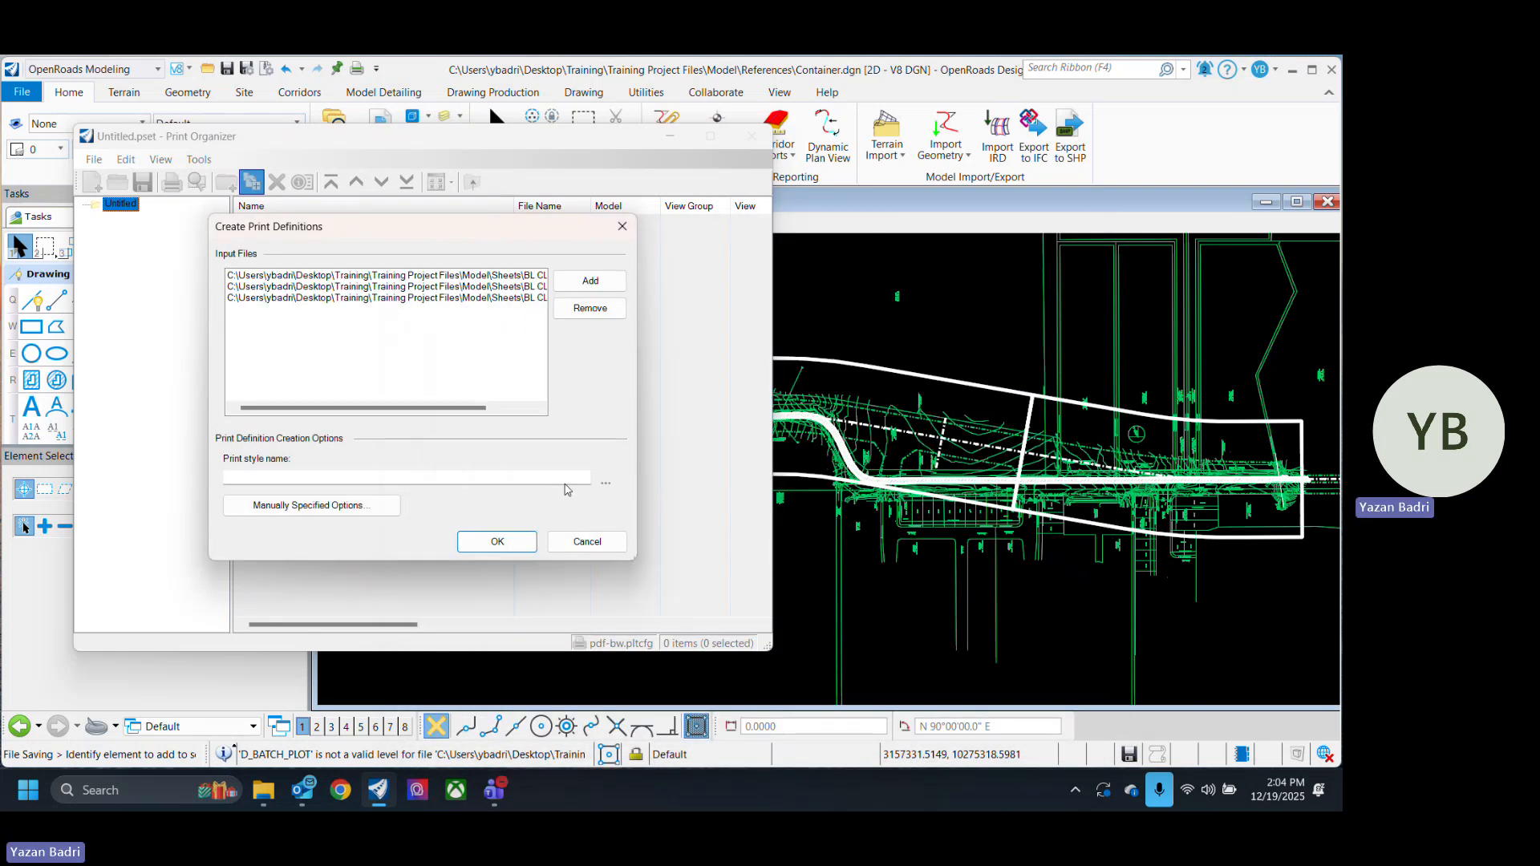
Step: Assign the TX_Pen pen table in the manually specified creation options and create the three print definitions
click(392, 507)
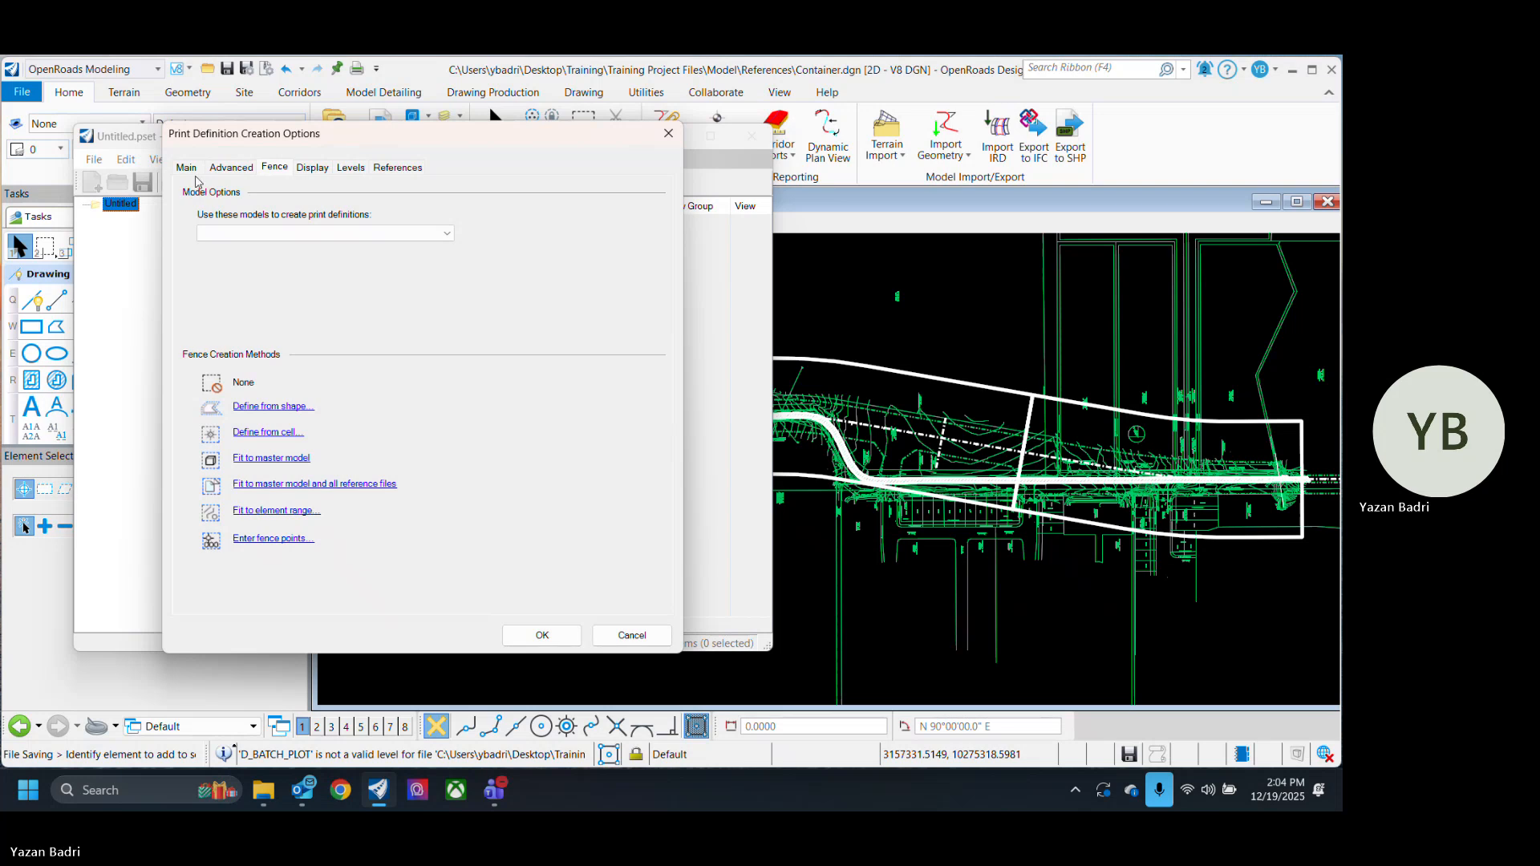
click(189, 168)
click(641, 507)
click(353, 198)
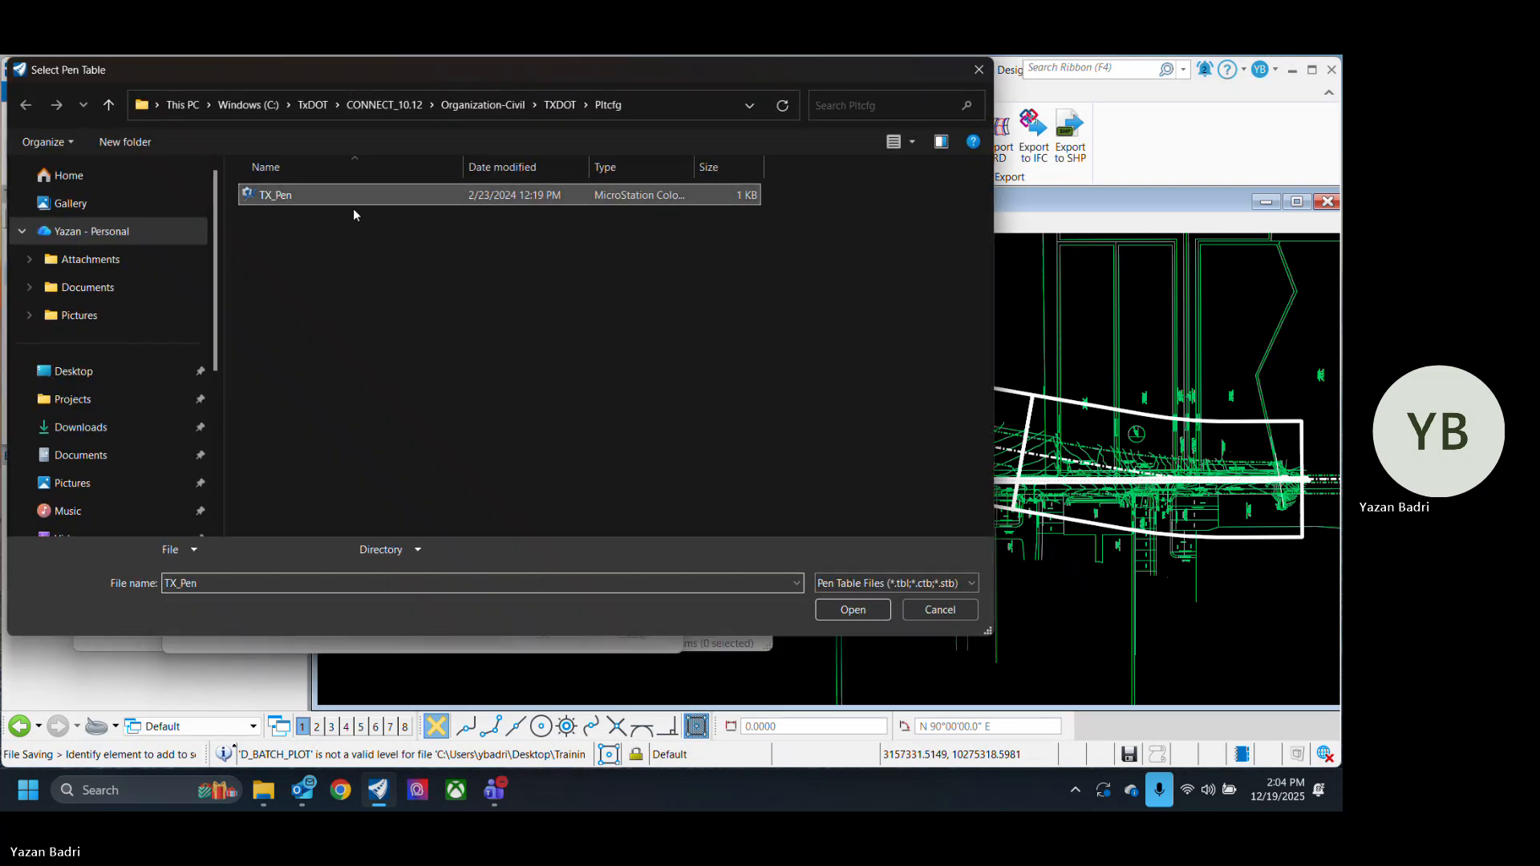
click(854, 610)
click(558, 640)
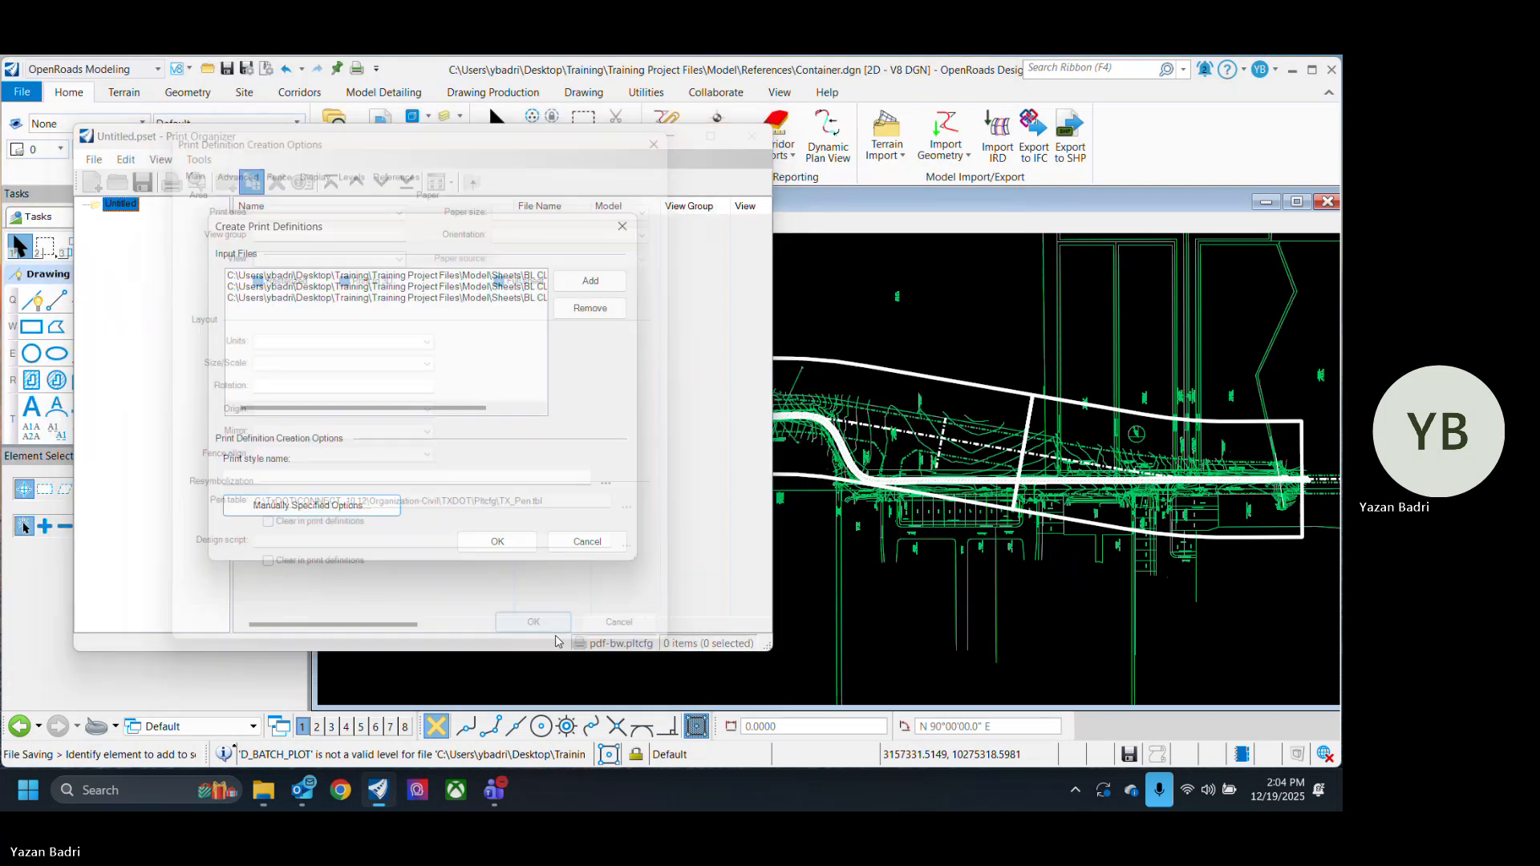
click(498, 541)
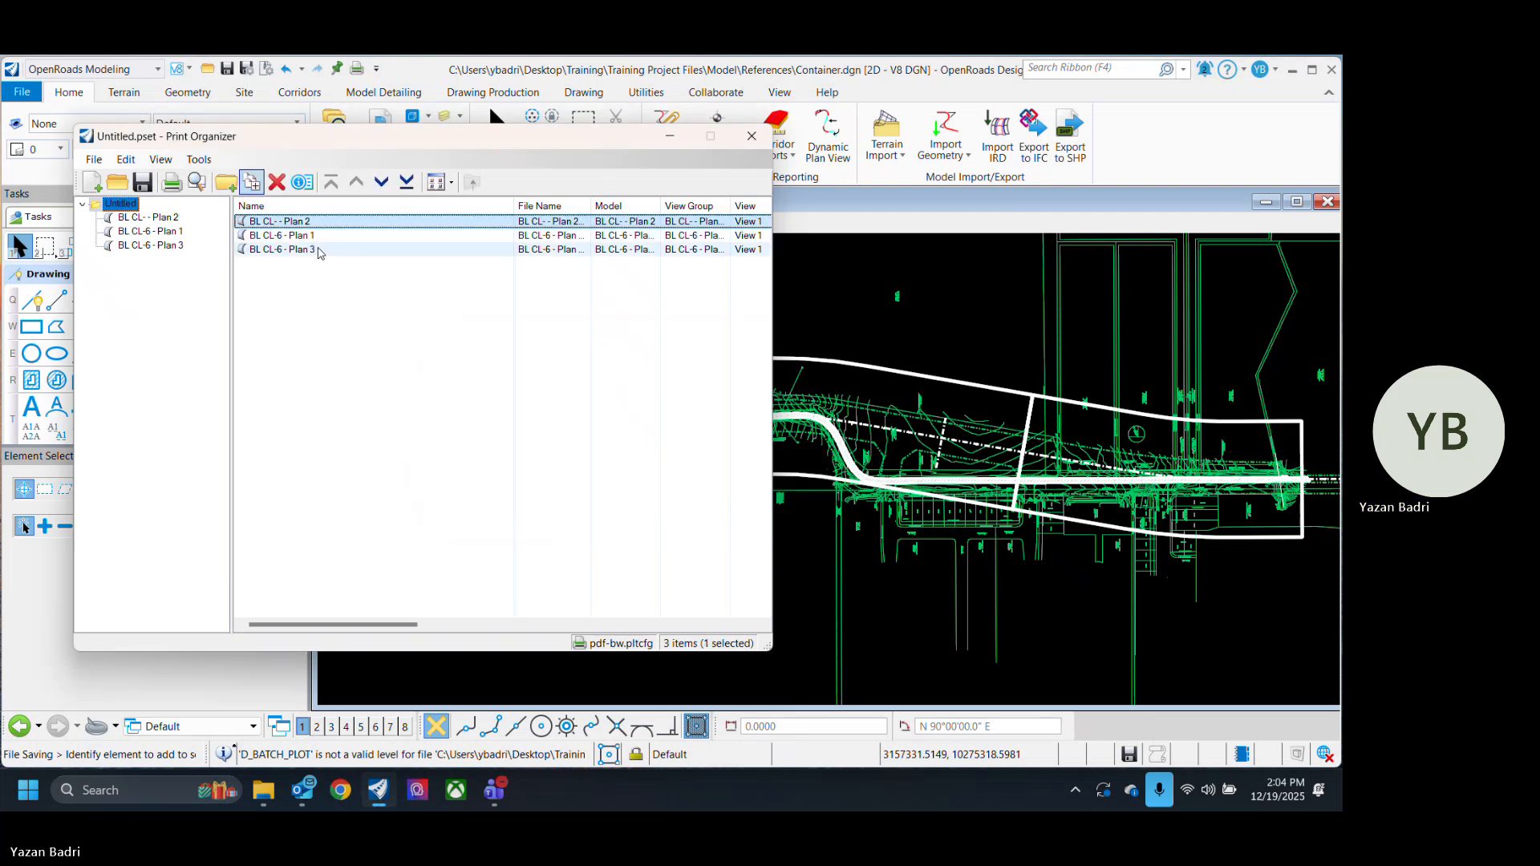
Step: Print all three definitions as a single print job to Untitled.pdf on the Desktop, opening the print file after creation
shift+click(315, 248)
right_click(318, 218)
click(353, 227)
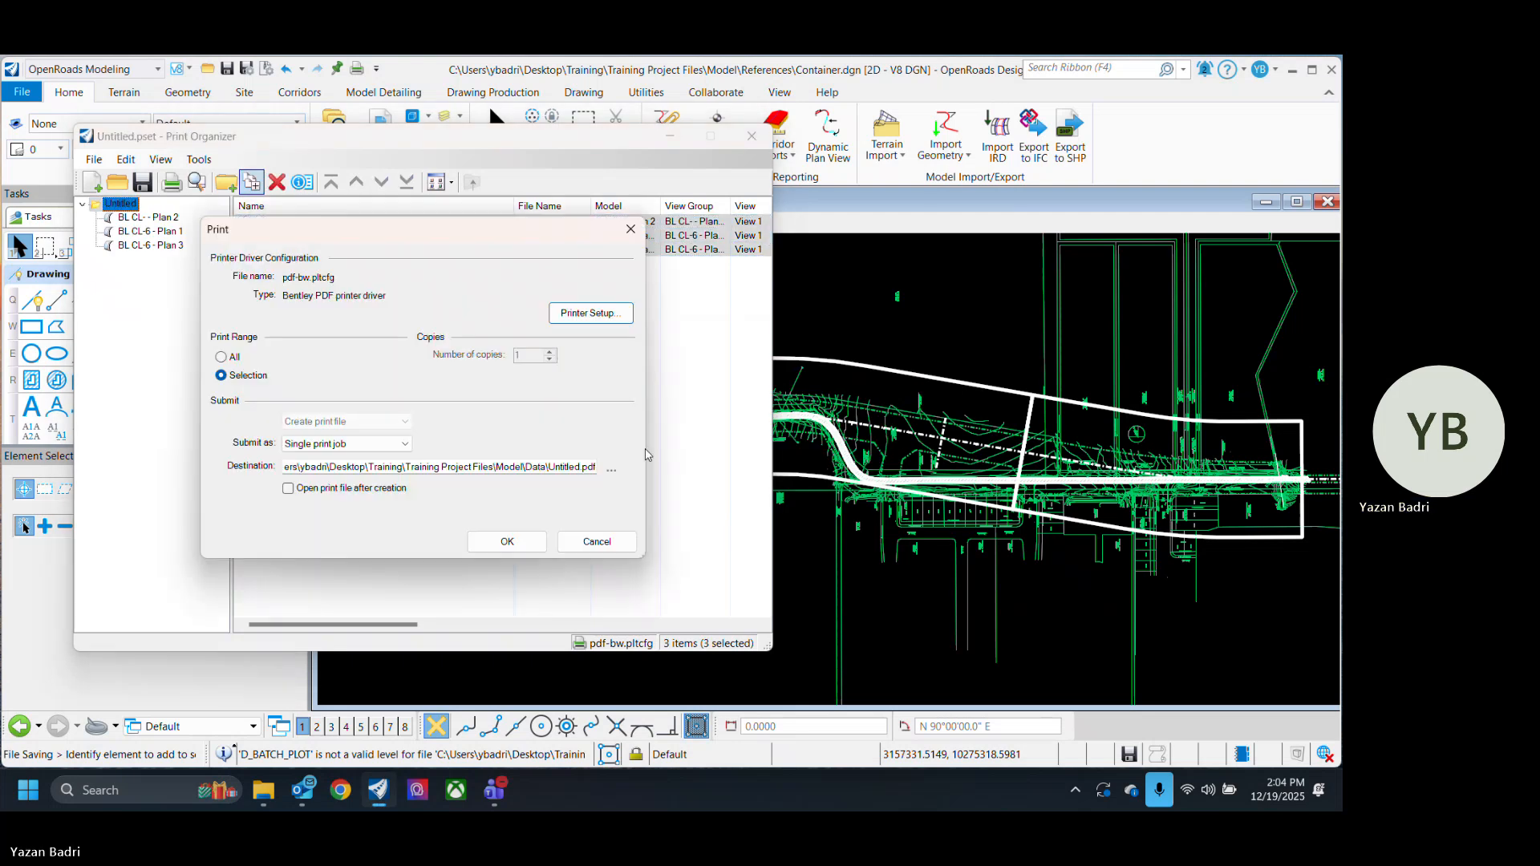
click(613, 467)
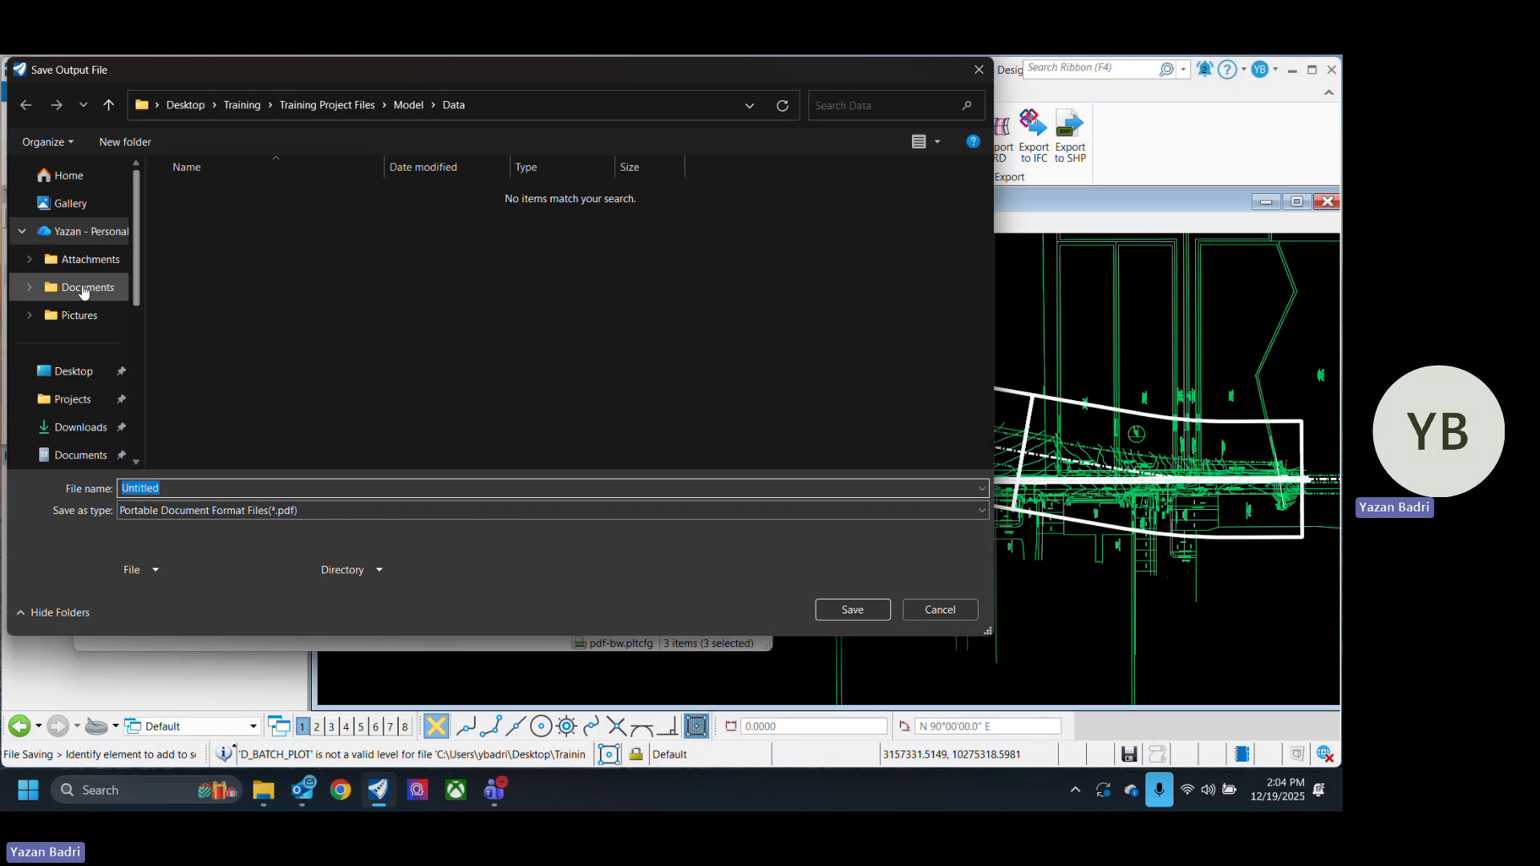
click(74, 371)
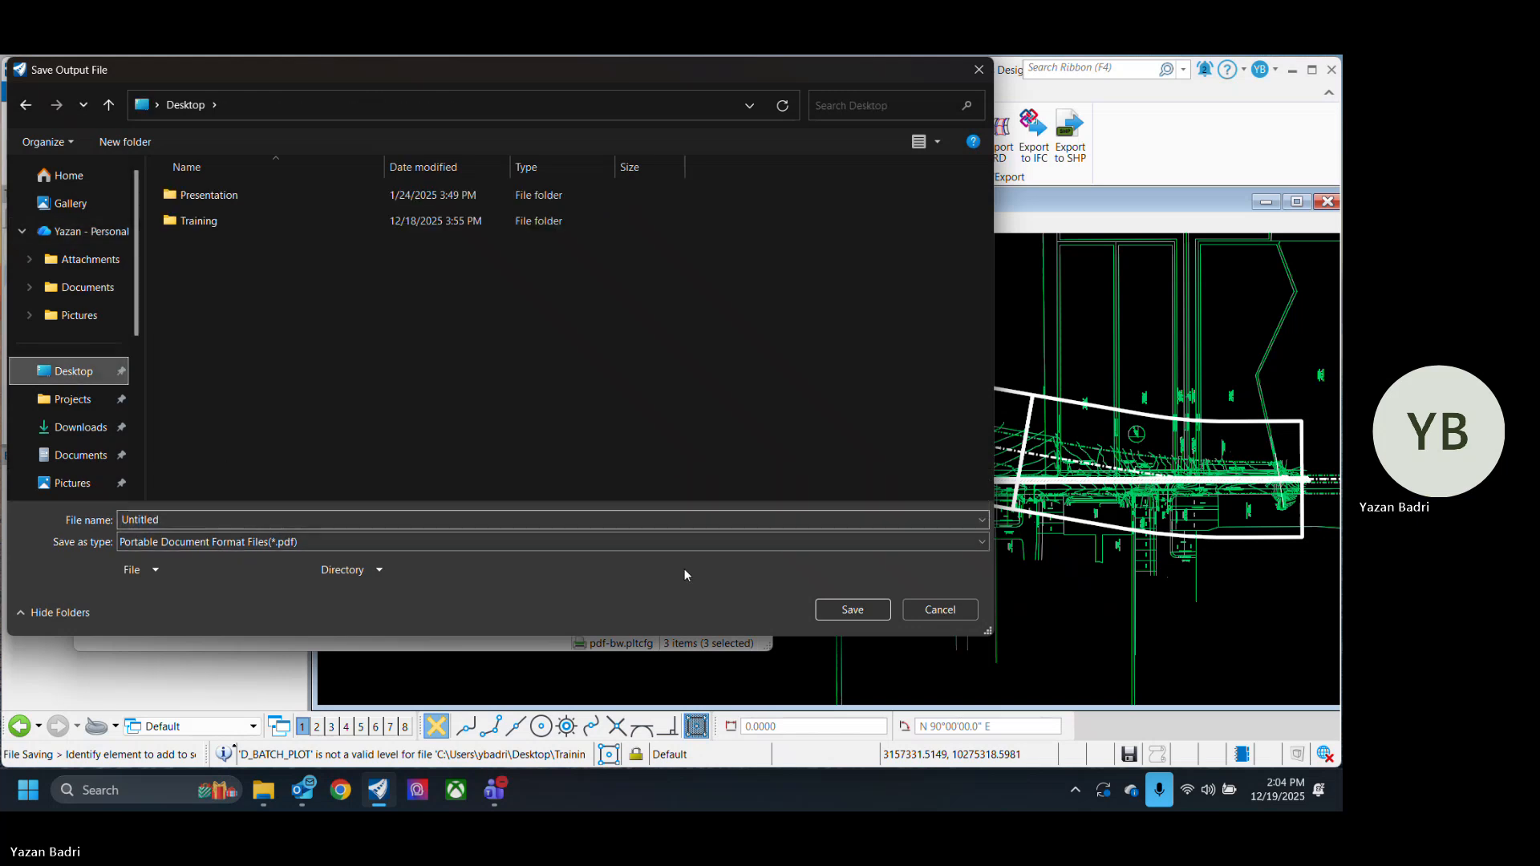
click(853, 610)
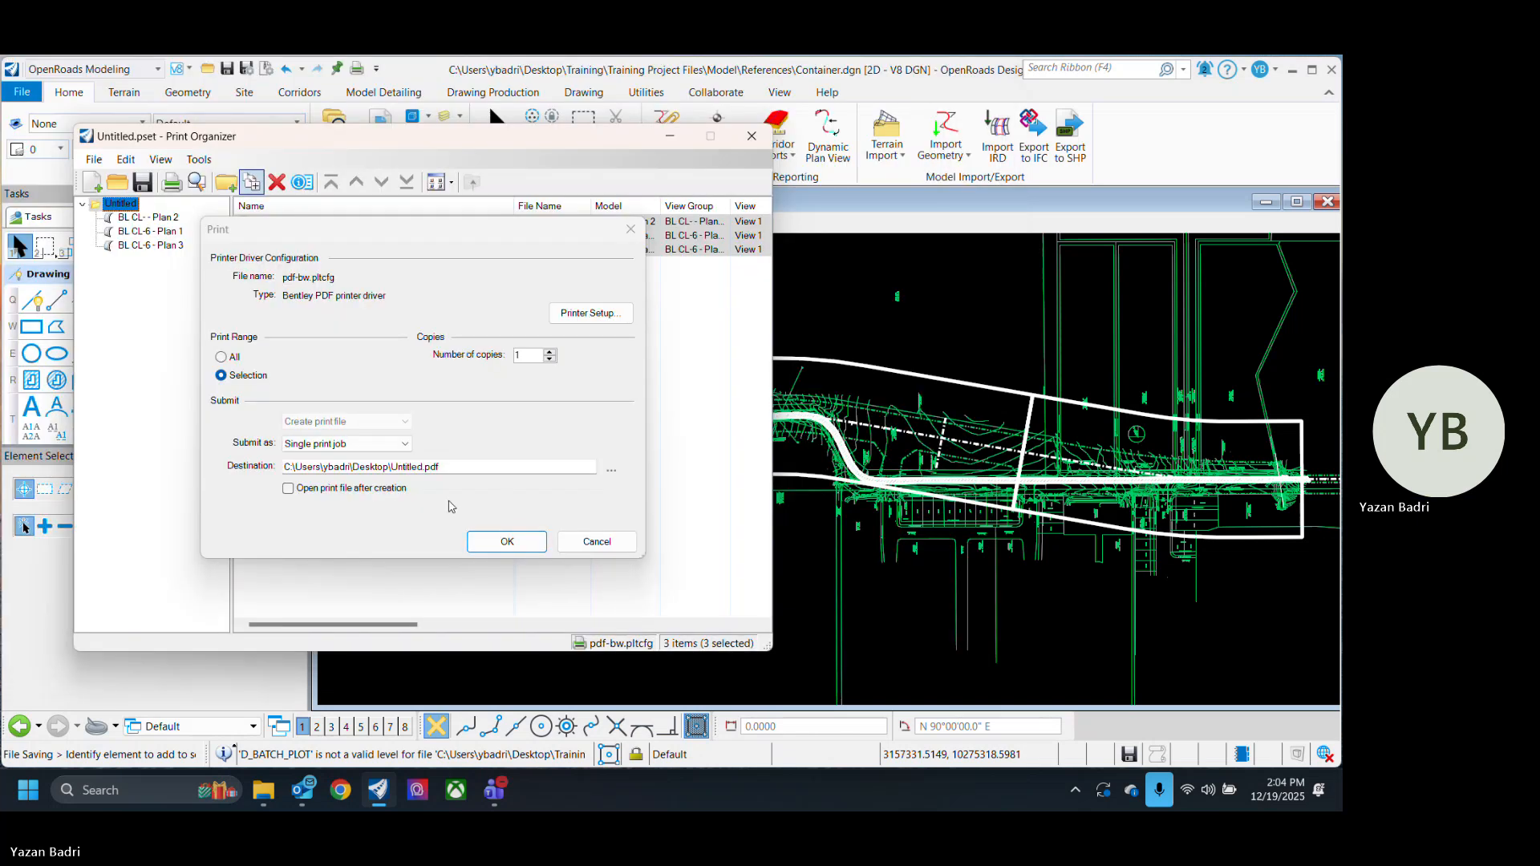
click(288, 488)
click(507, 542)
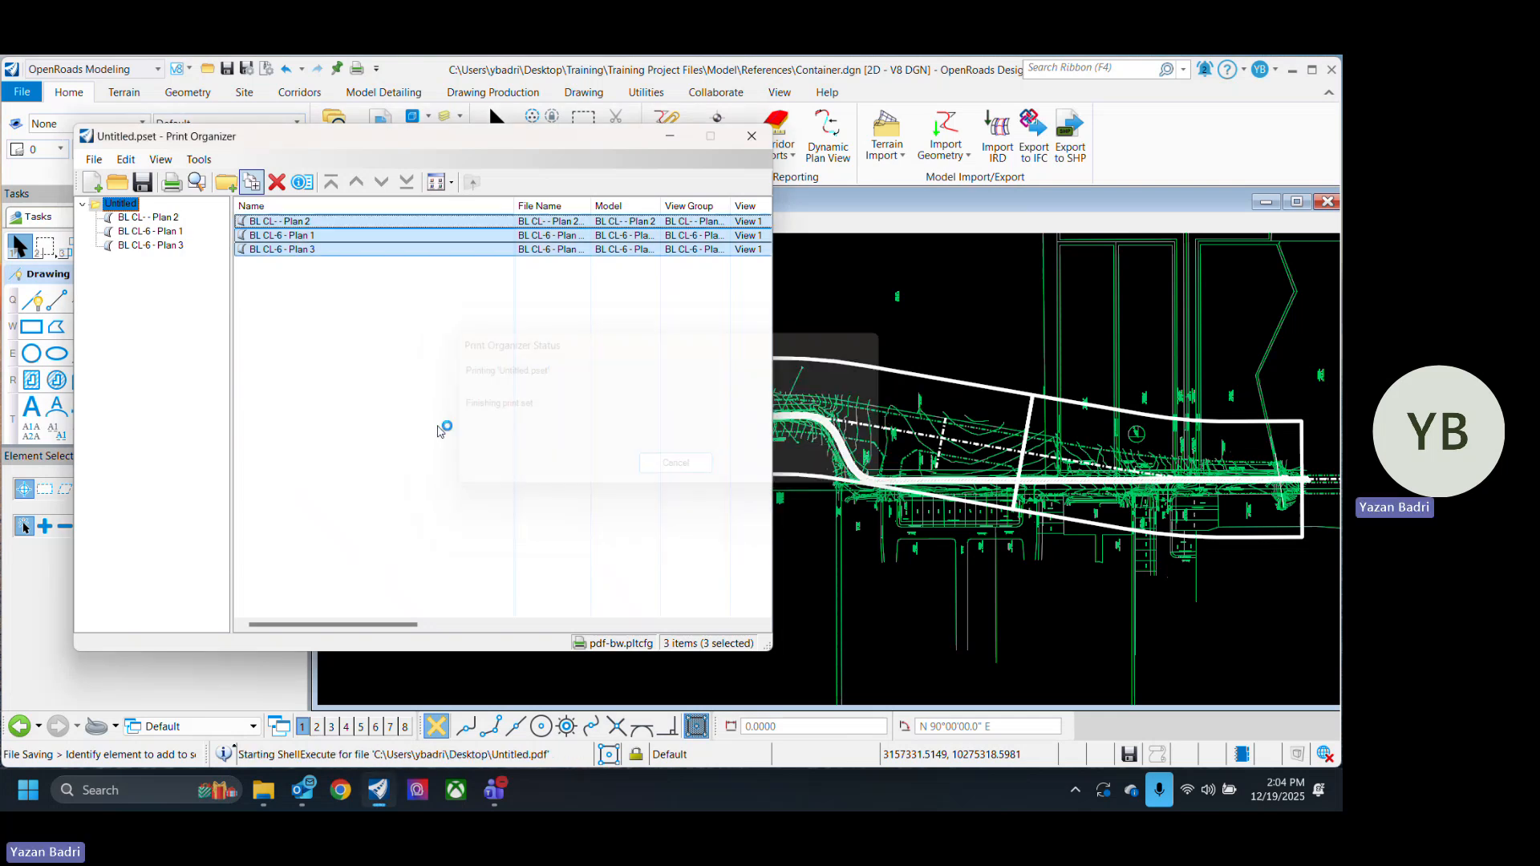
Step: Examine the sheet number field in the title block of each page of the printed PDF, then close it
ctrl+scroll(872, 544, up, 4)
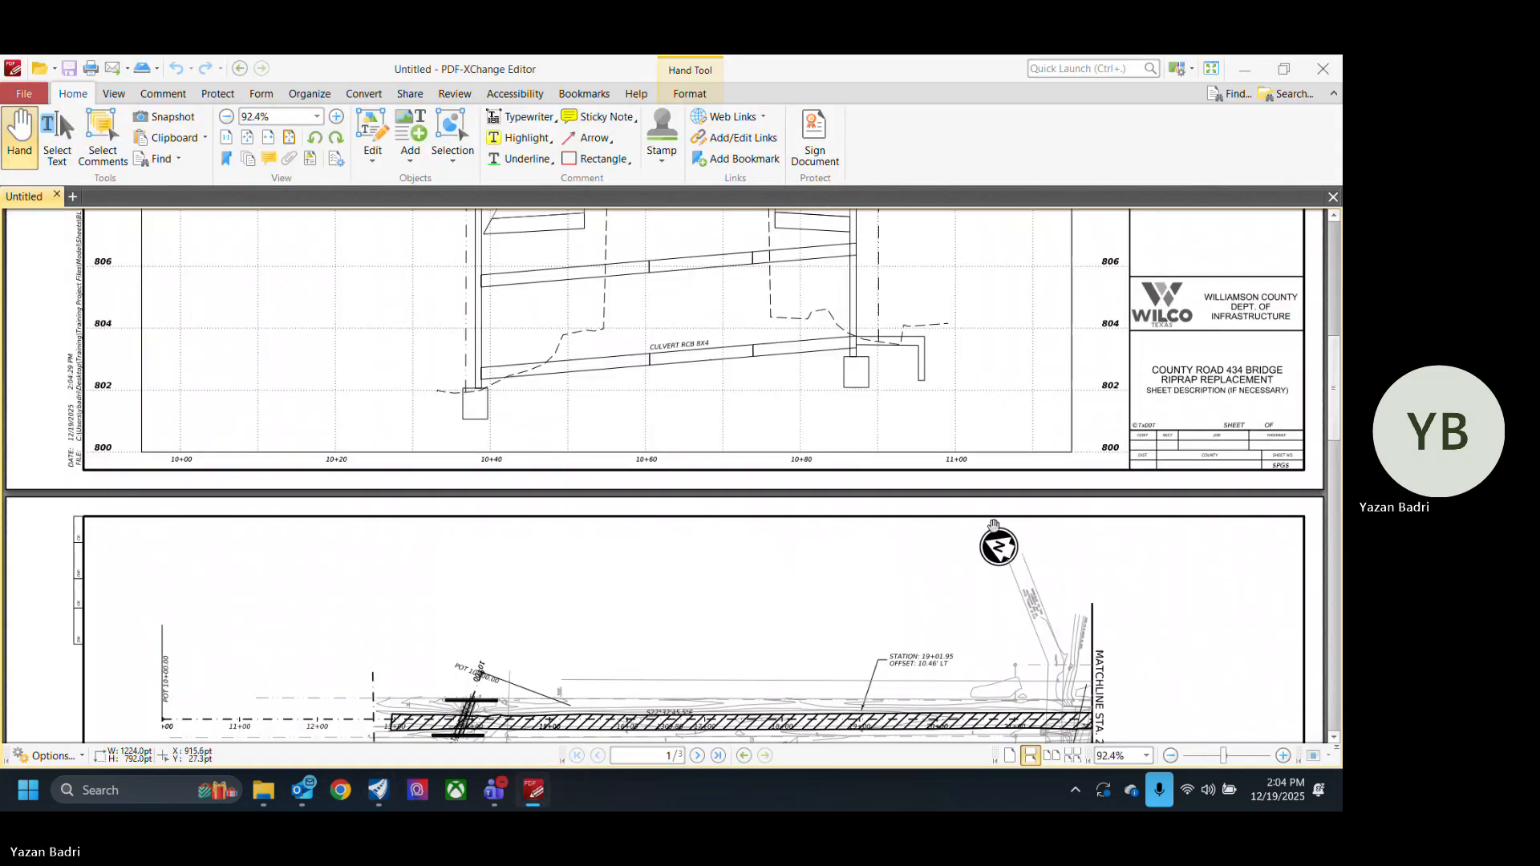
drag(995, 527, 1110, 567)
ctrl+scroll(1265, 509, up, 5)
ctrl+scroll(1211, 499, down, 4)
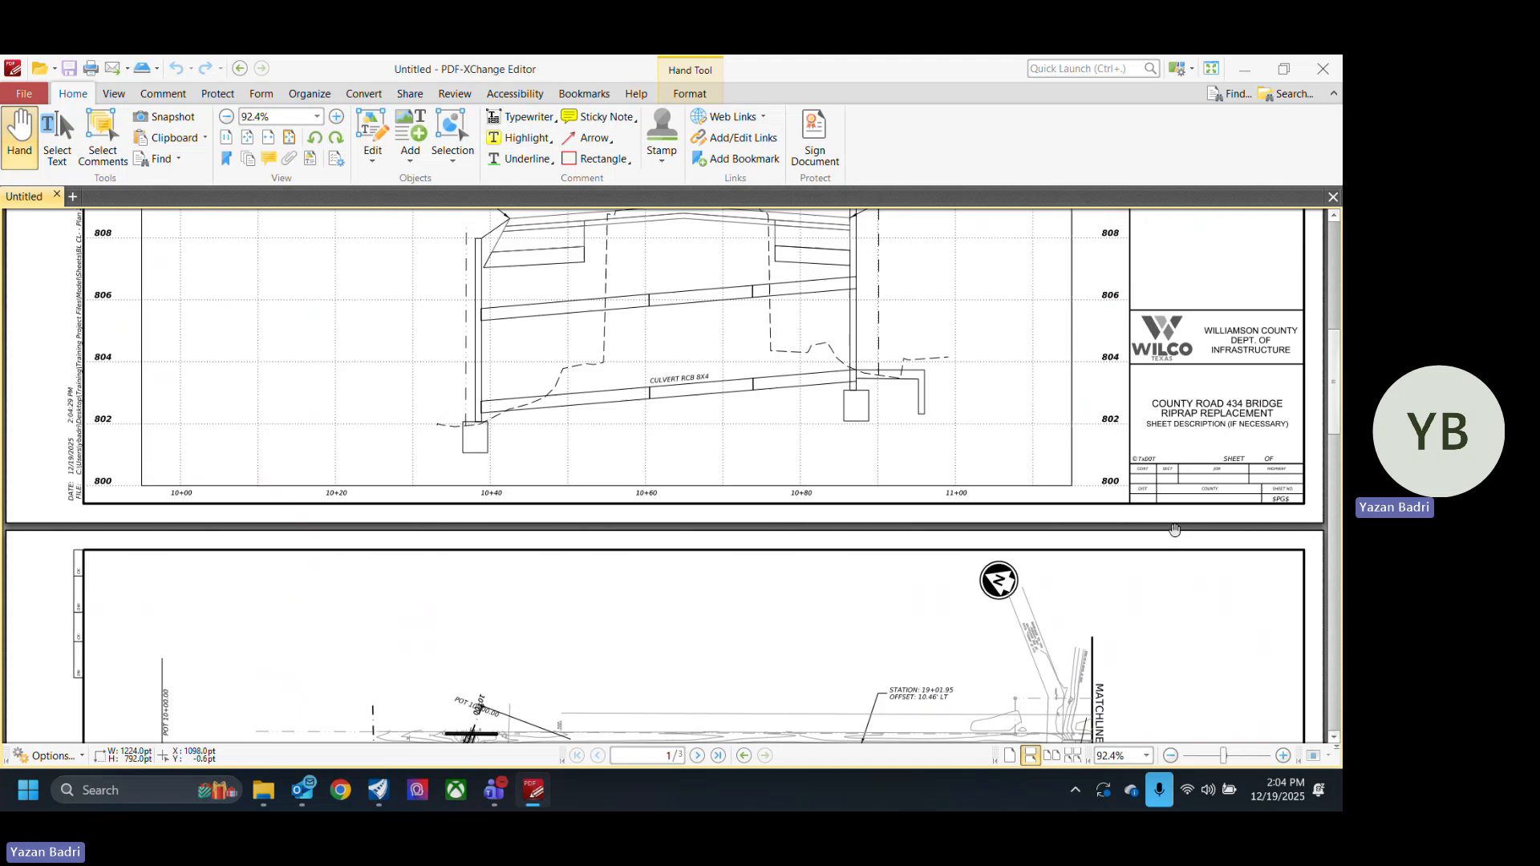
ctrl+scroll(165, 461, up, 4)
ctrl+scroll(189, 450, down, 4)
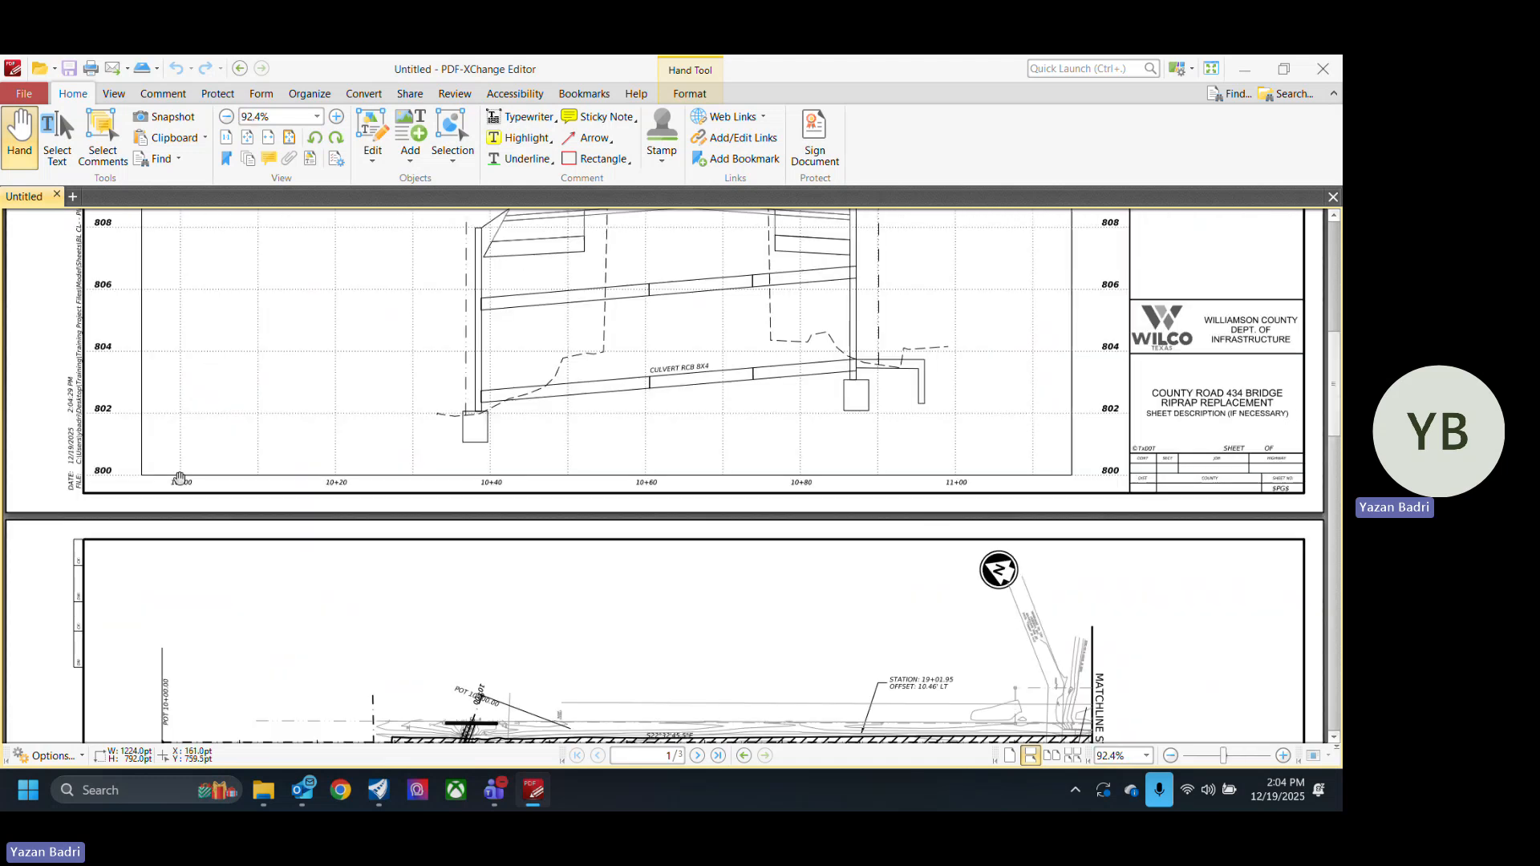
scroll(1071, 554, down, 1)
ctrl+scroll(1288, 480, up, 6)
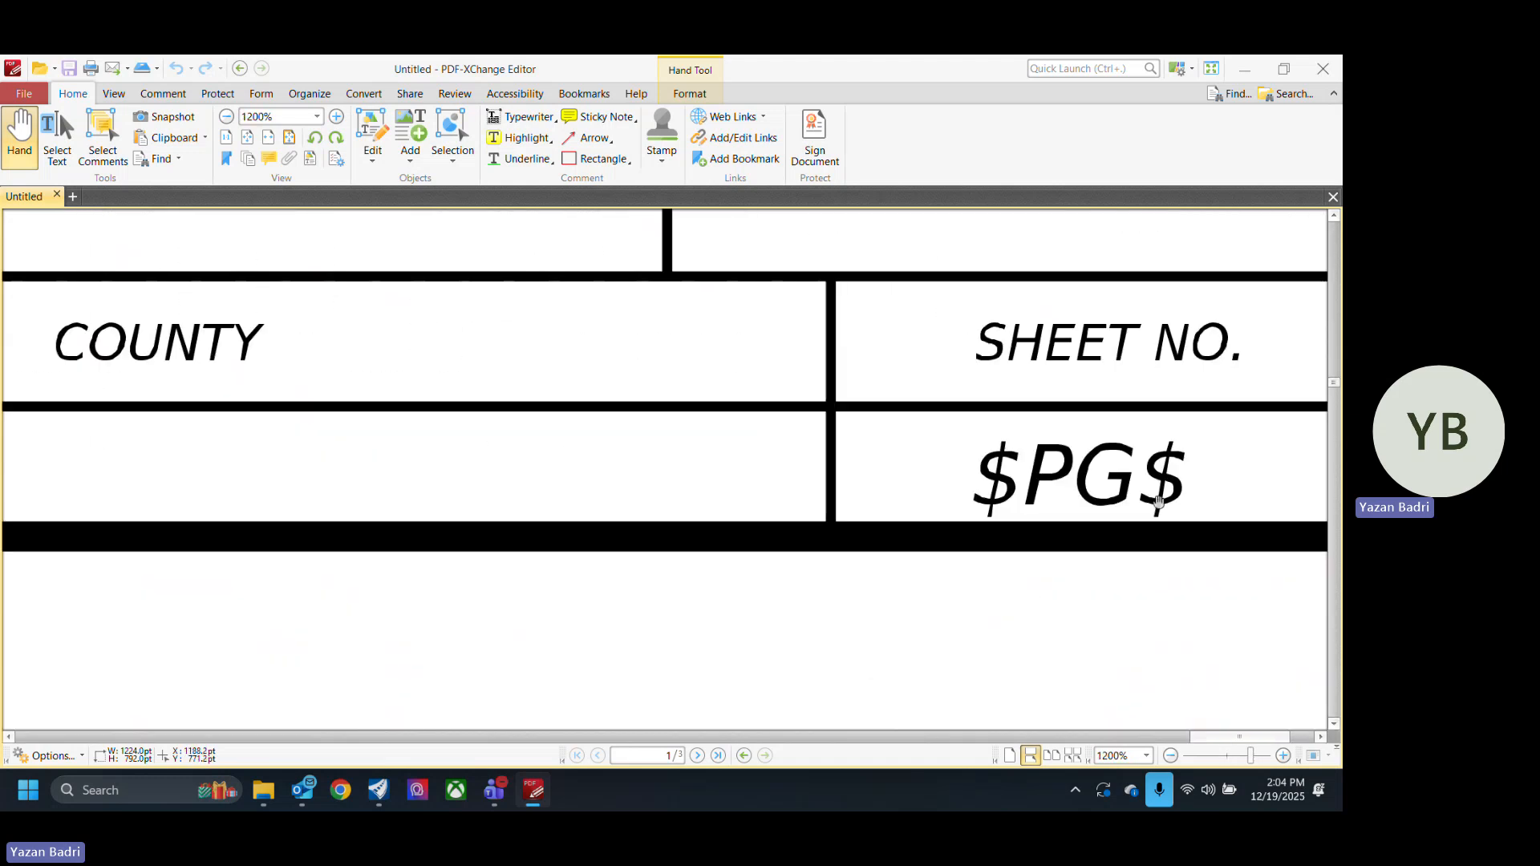
ctrl+scroll(1071, 484, down, 6)
scroll(928, 455, down, 7)
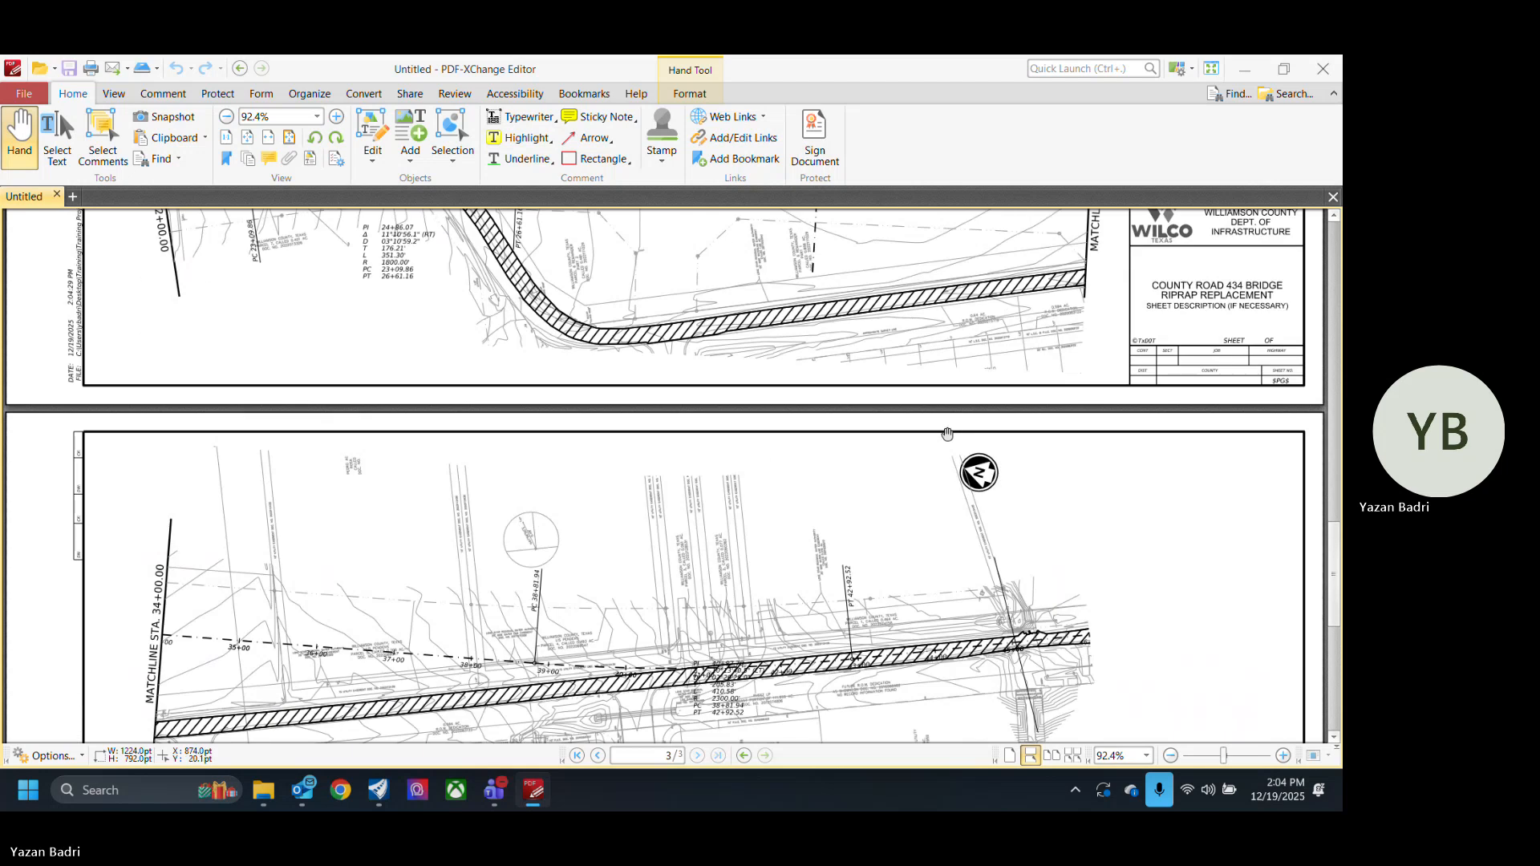
scroll(922, 477, up, 7)
scroll(955, 478, down, 9)
scroll(974, 469, down, 5)
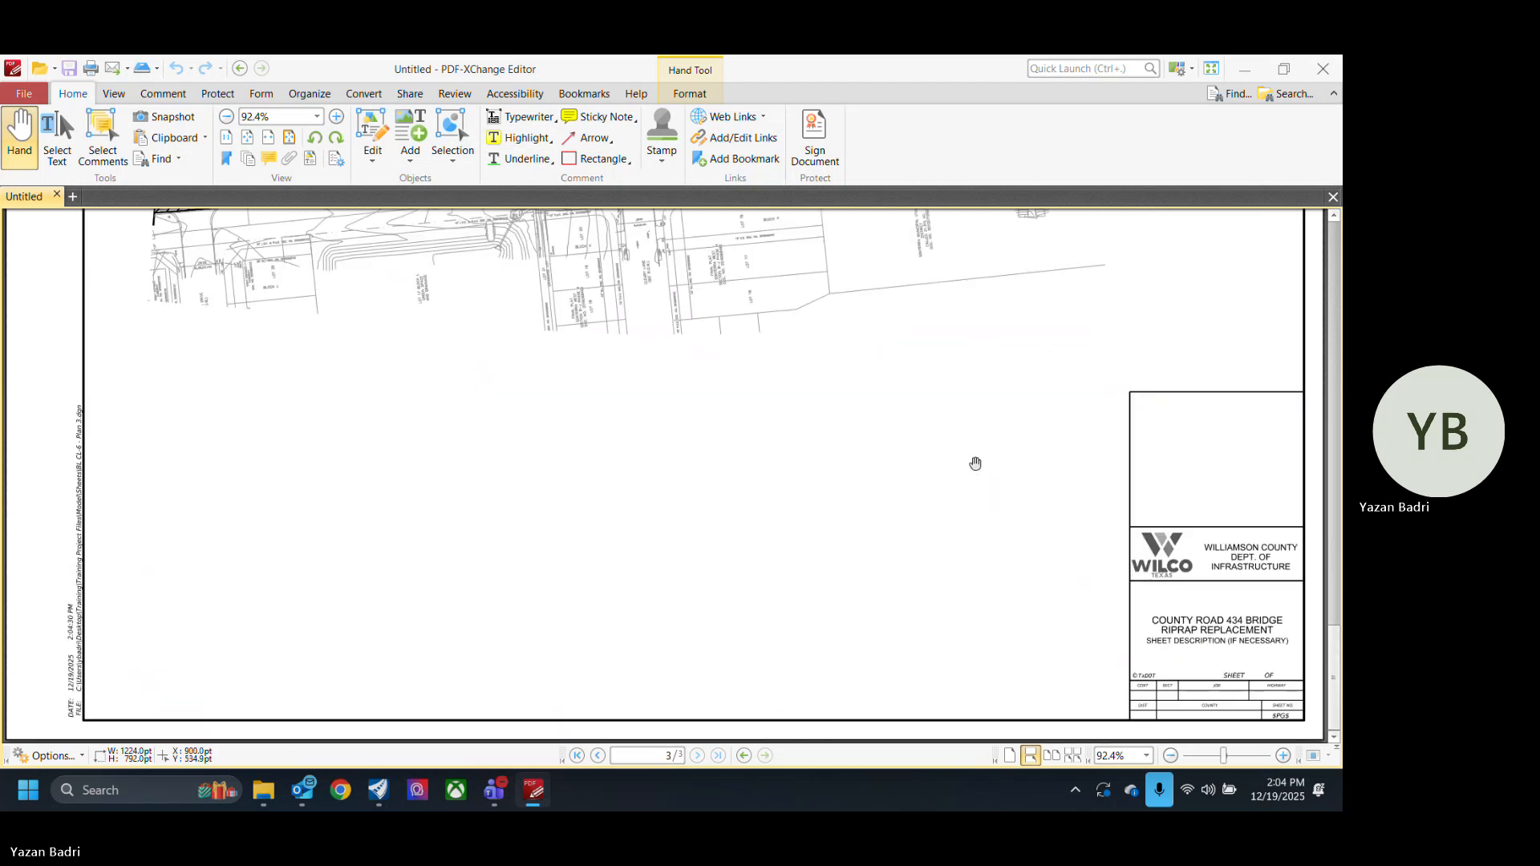
click(1324, 68)
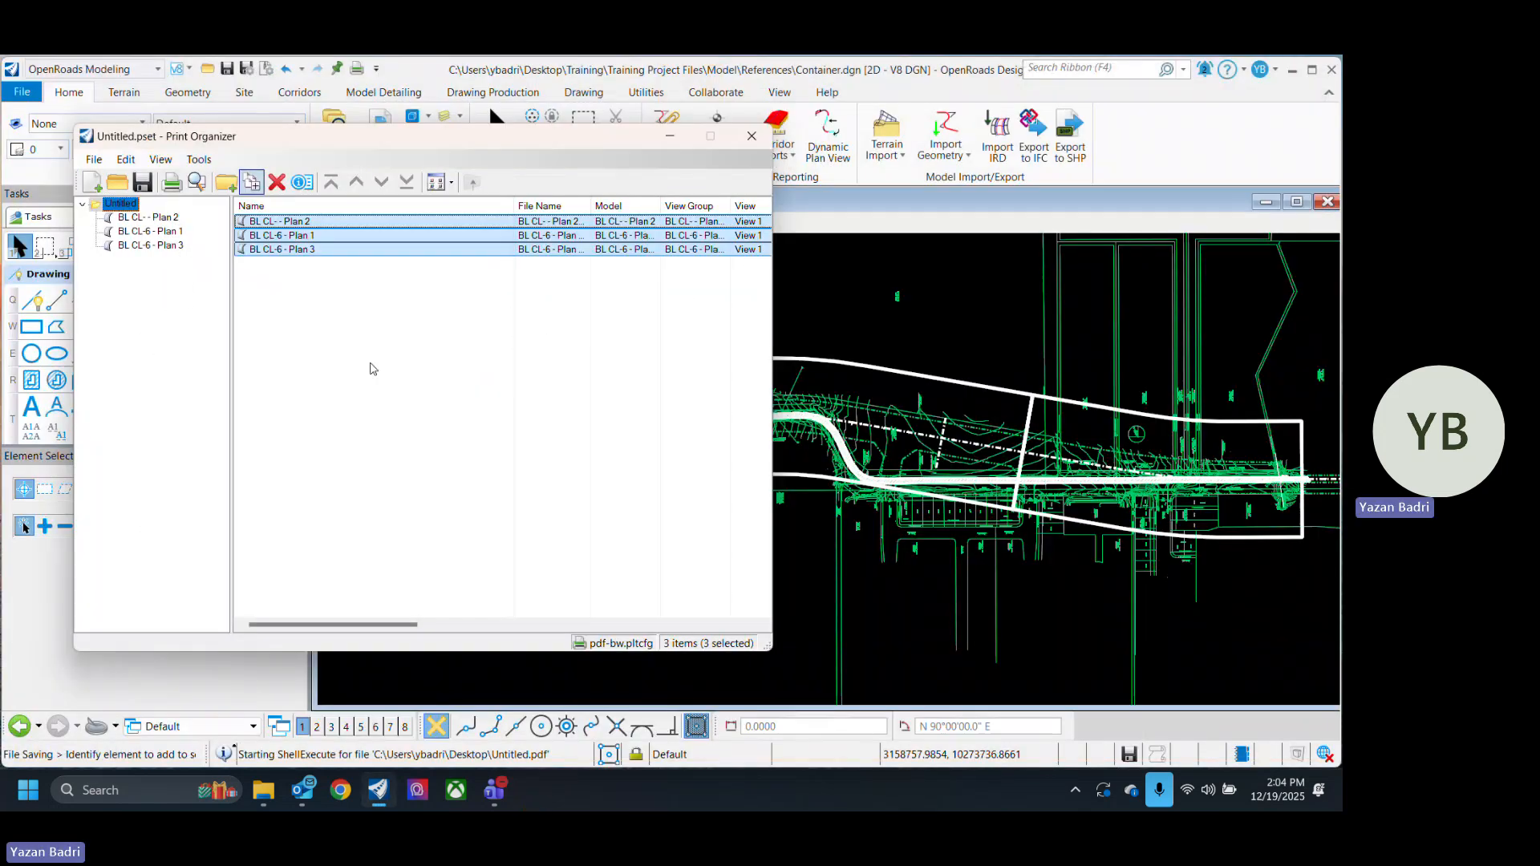
click(371, 370)
Step: Switch to File Explorer and open the Pltcfg folder under C:\TxDOT\CONNECT_10.12\Organization-Civil\TXDOT
click(263, 793)
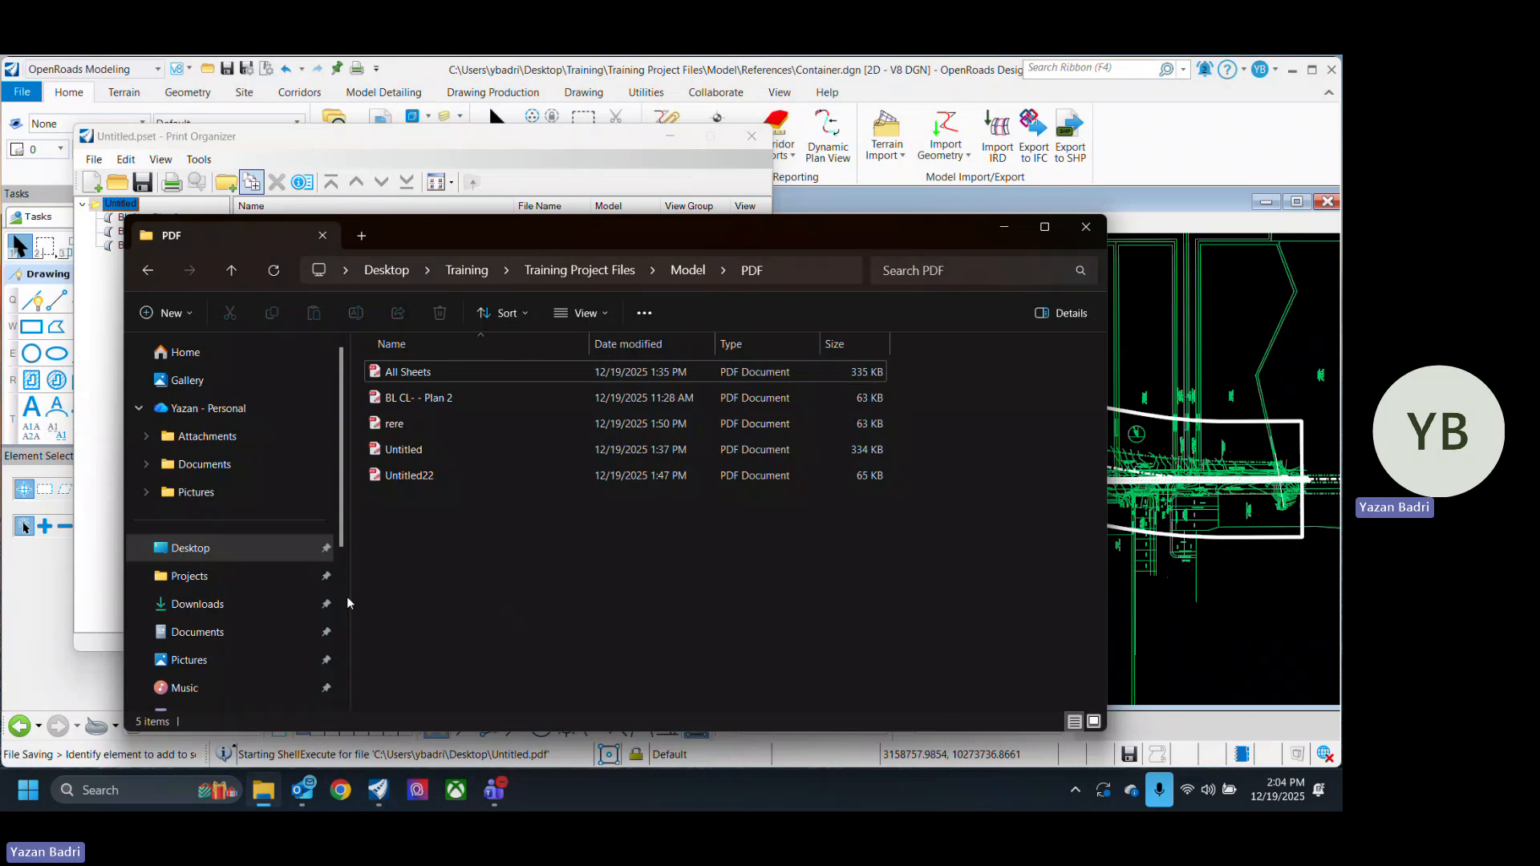
scroll(305, 602, down, 3)
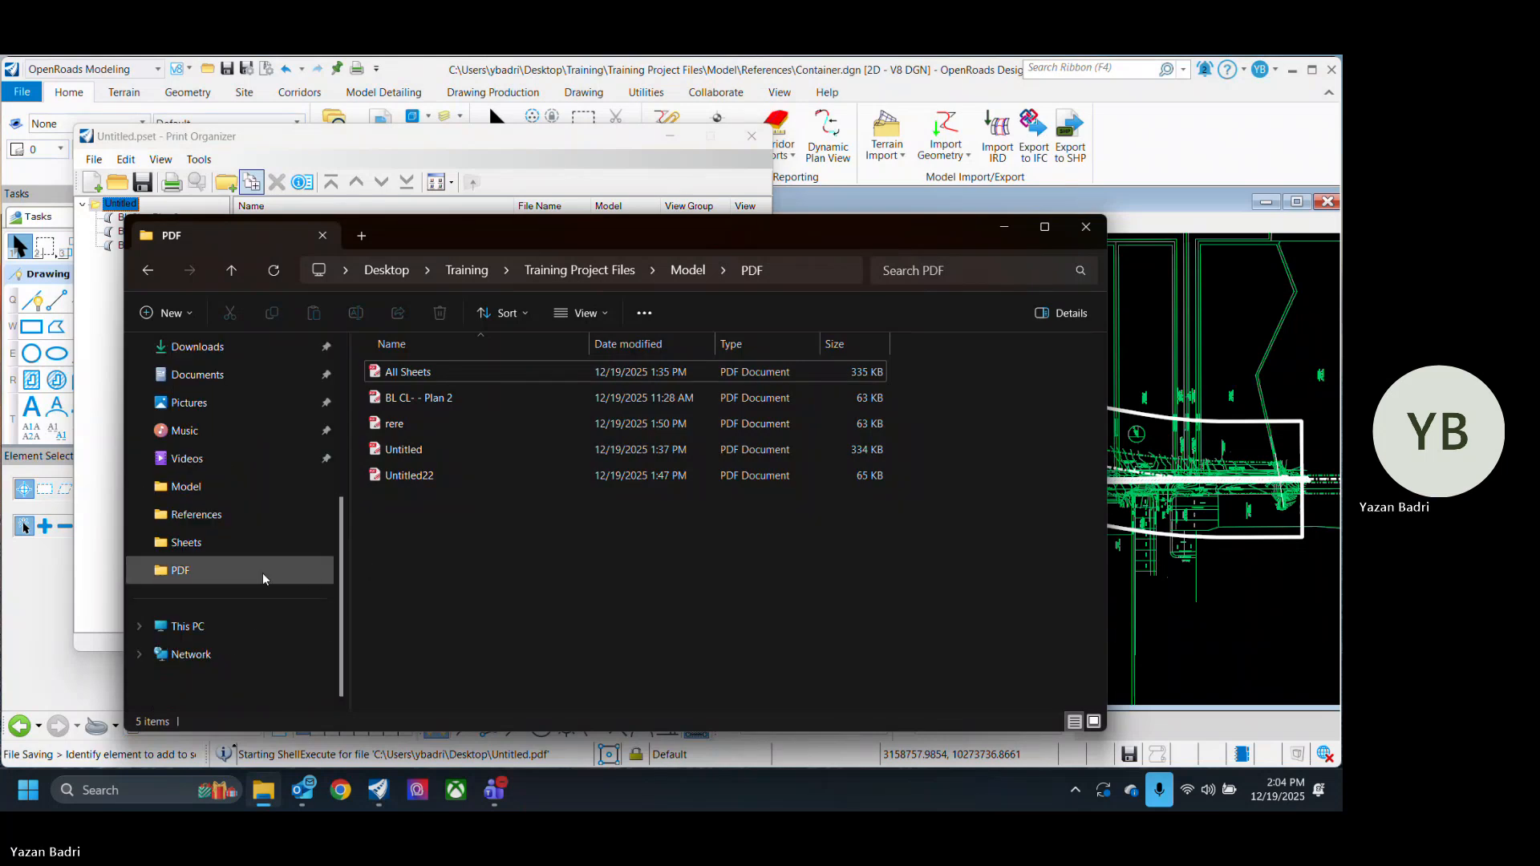
click(218, 634)
double_click(465, 394)
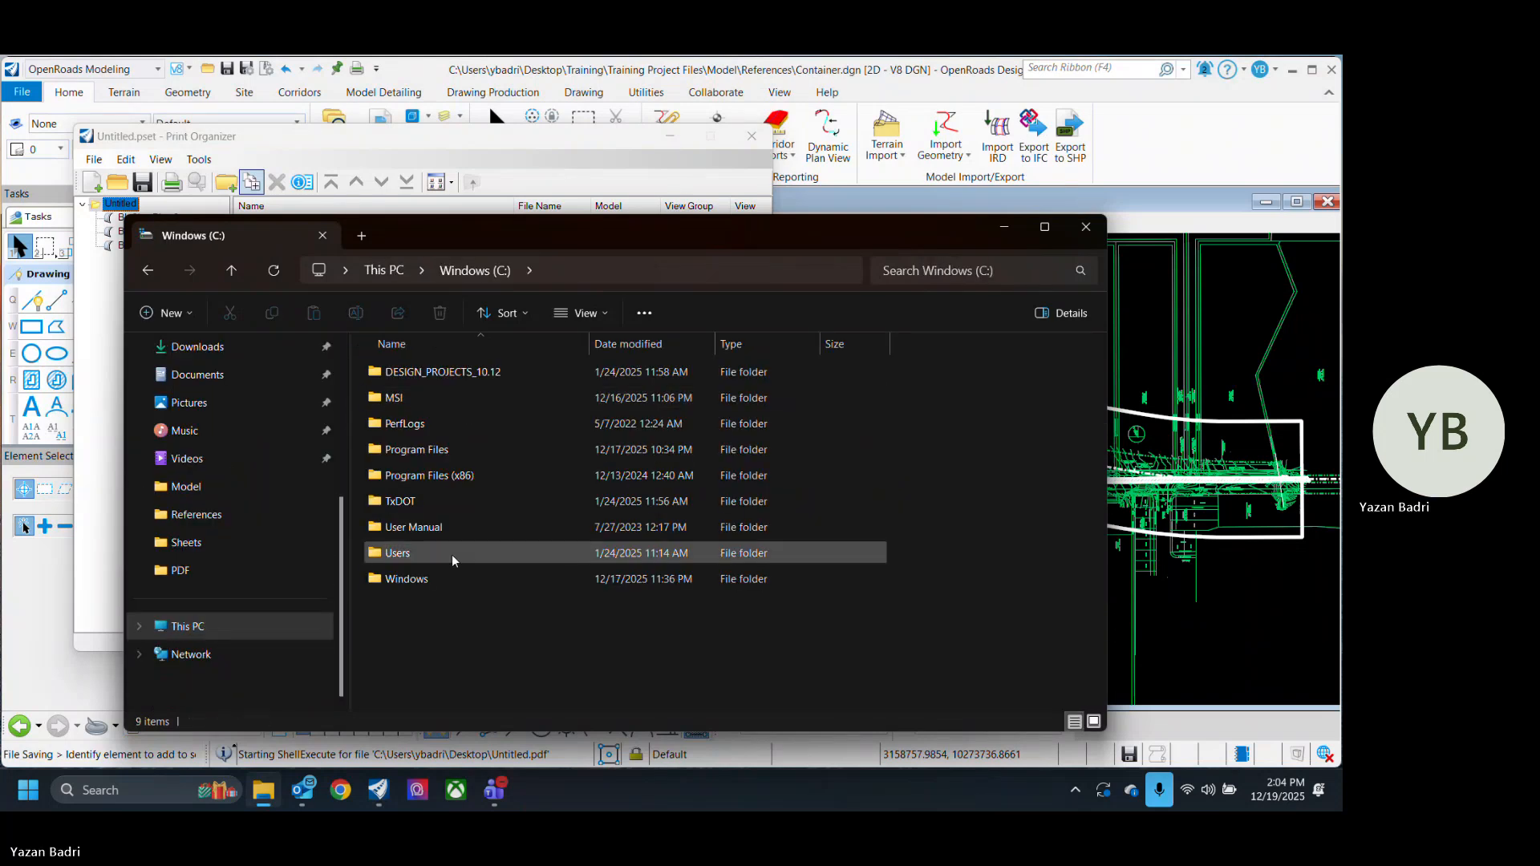
double_click(435, 502)
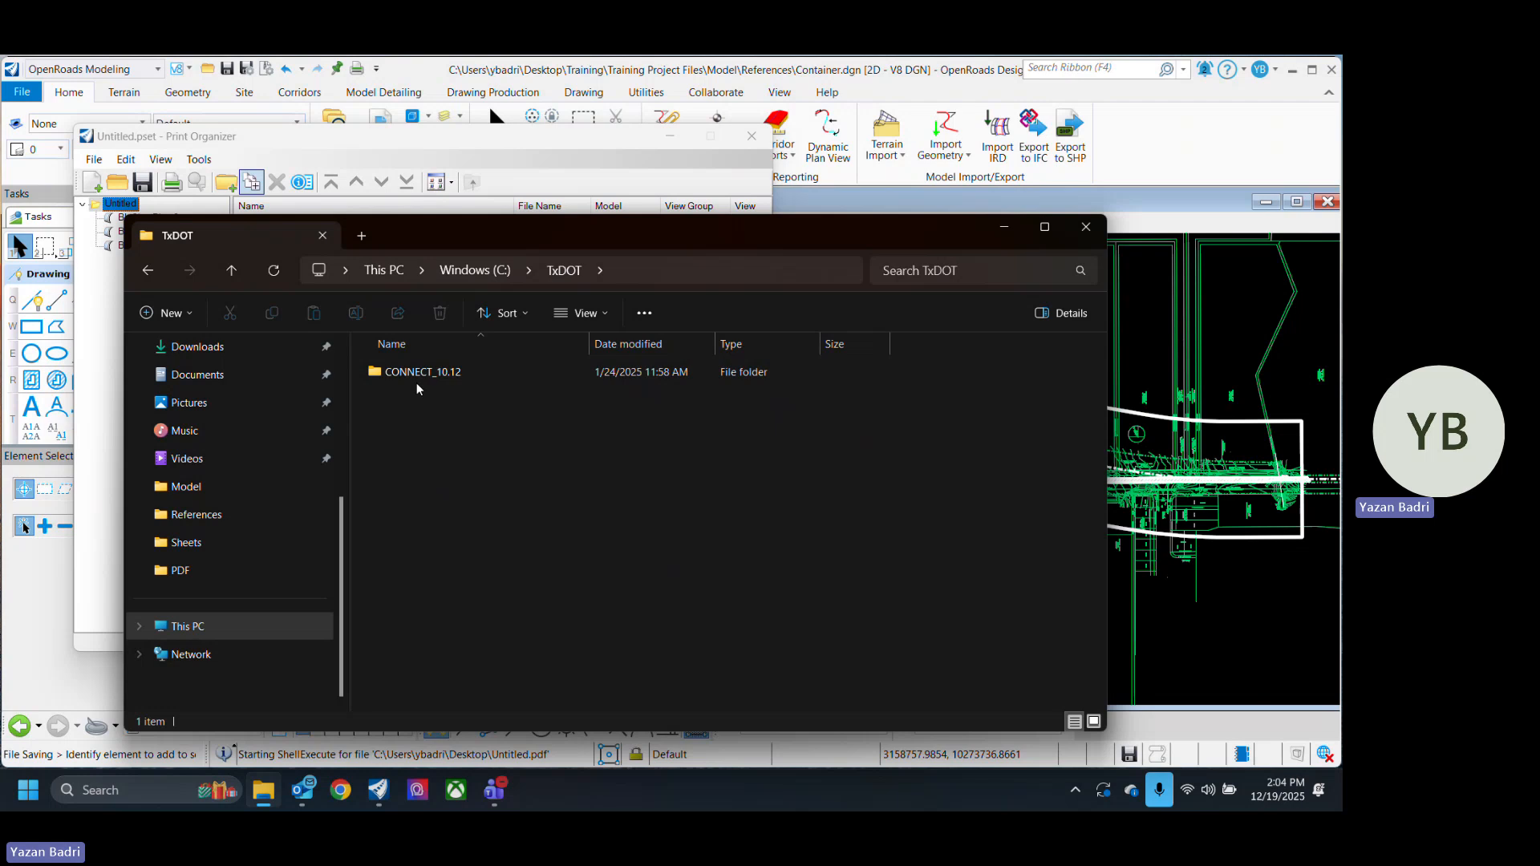
double_click(419, 372)
double_click(444, 378)
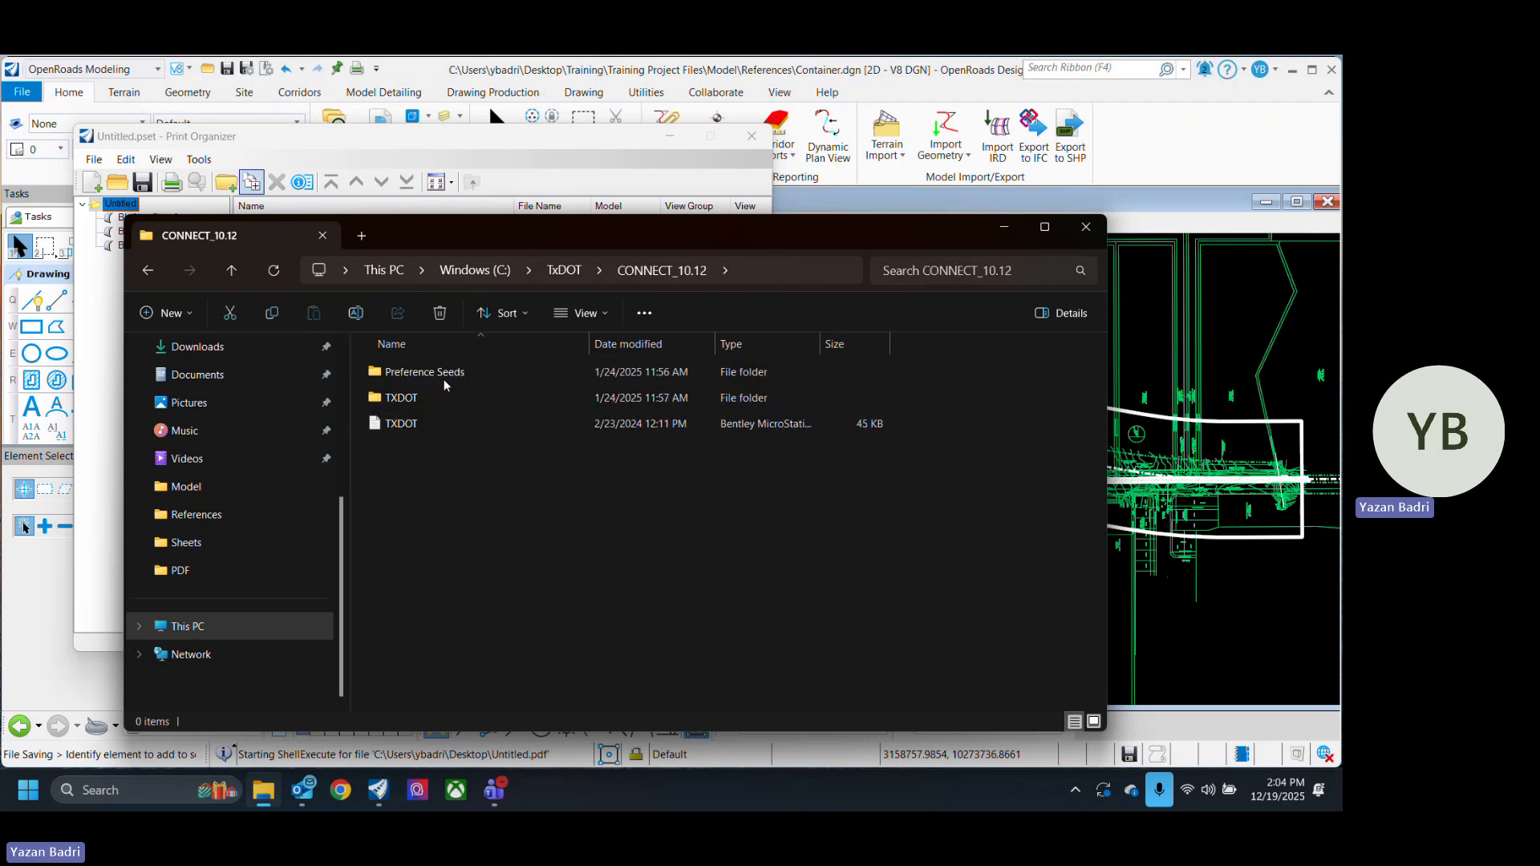
double_click(439, 395)
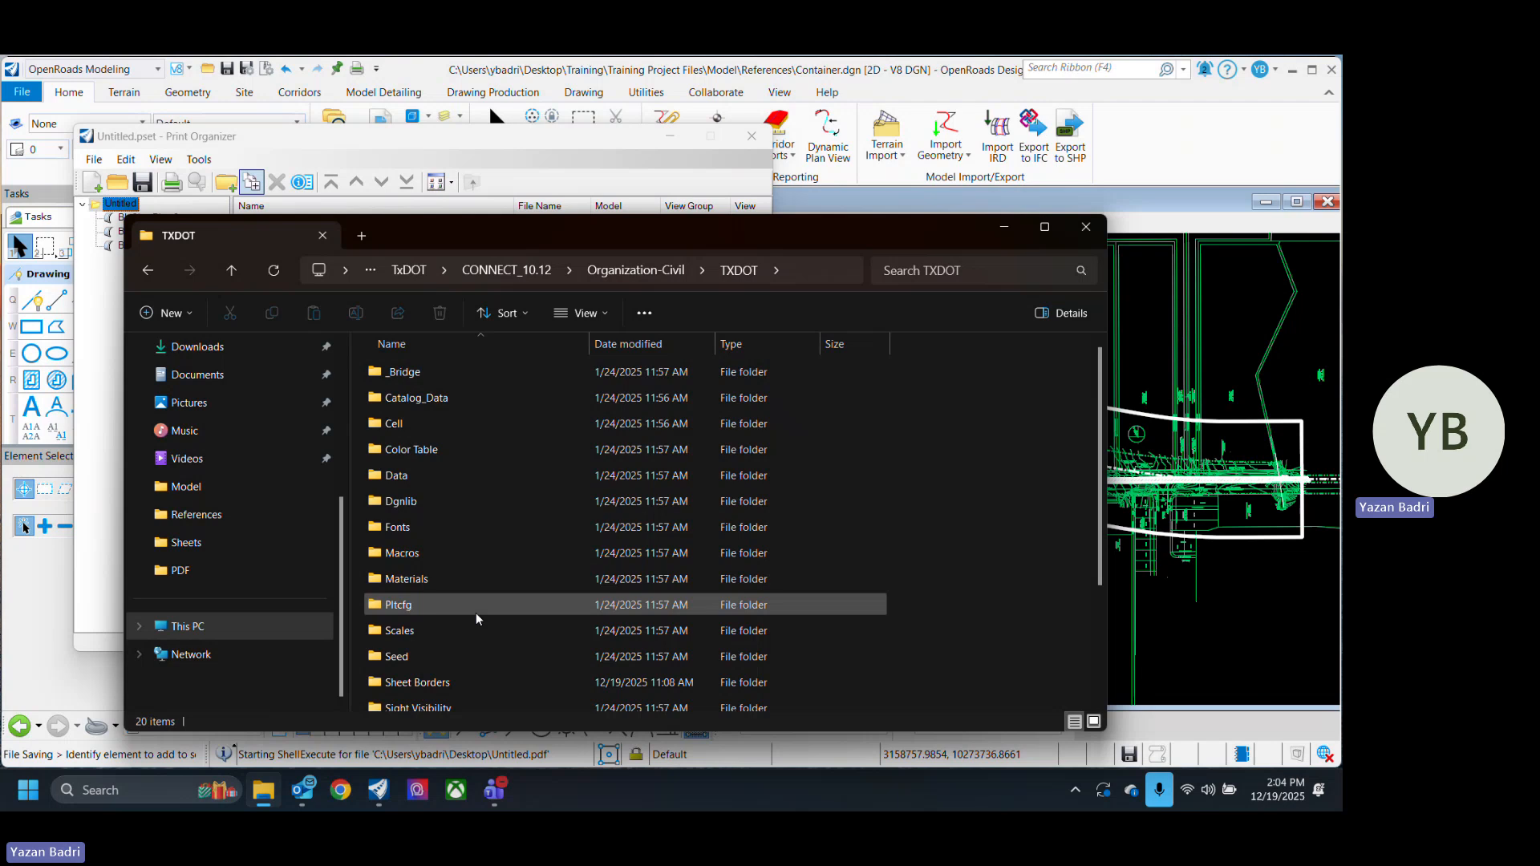
scroll(475, 613, down, 2)
double_click(431, 441)
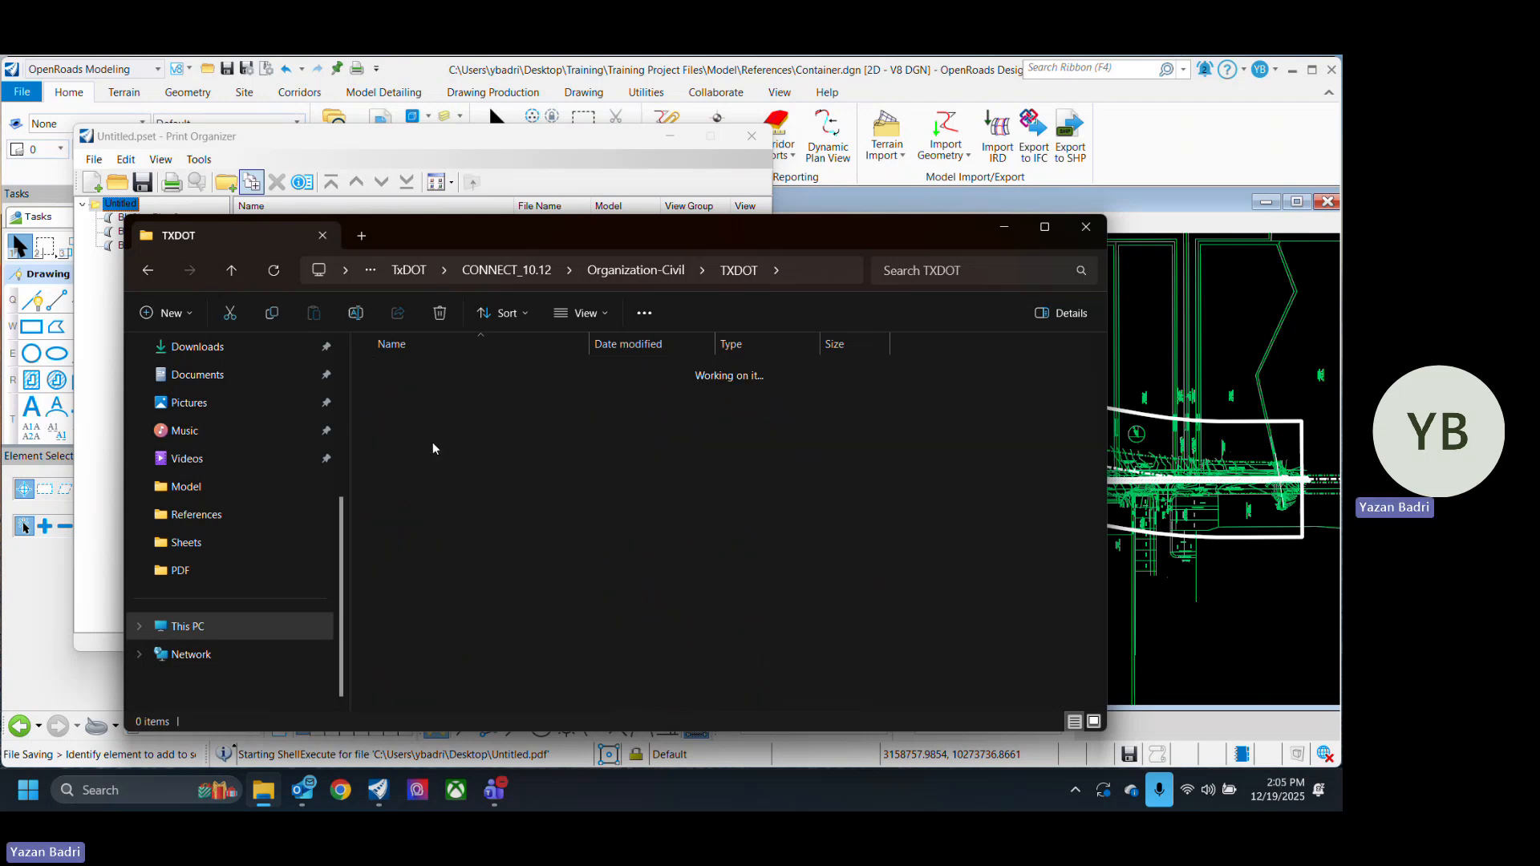
Step: Open the TX_Pen pen table file in Notepad for editing and dismiss the autosave notice
click(449, 423)
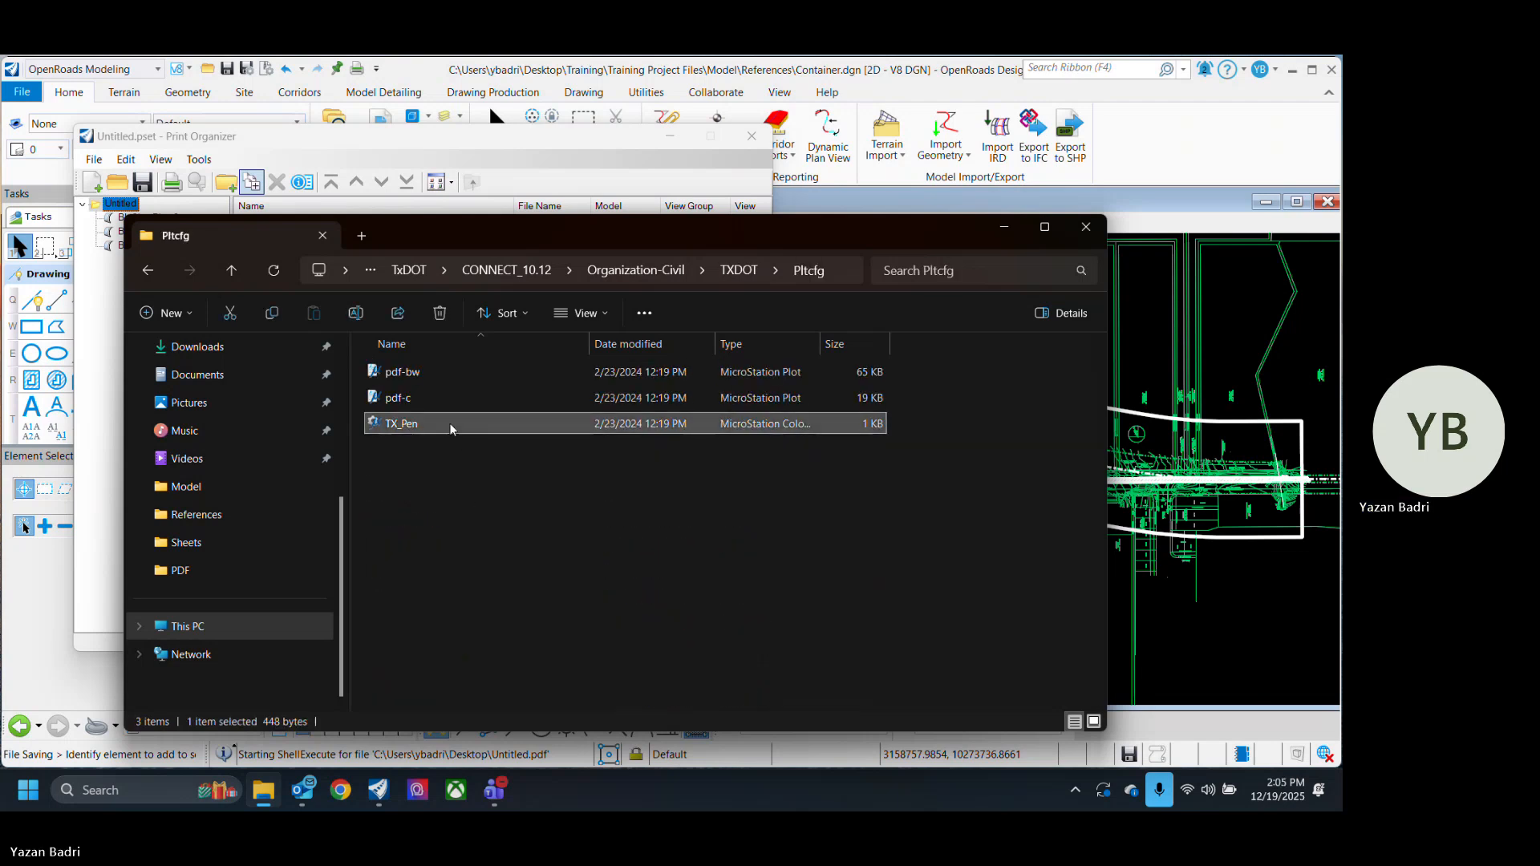
right_click(450, 429)
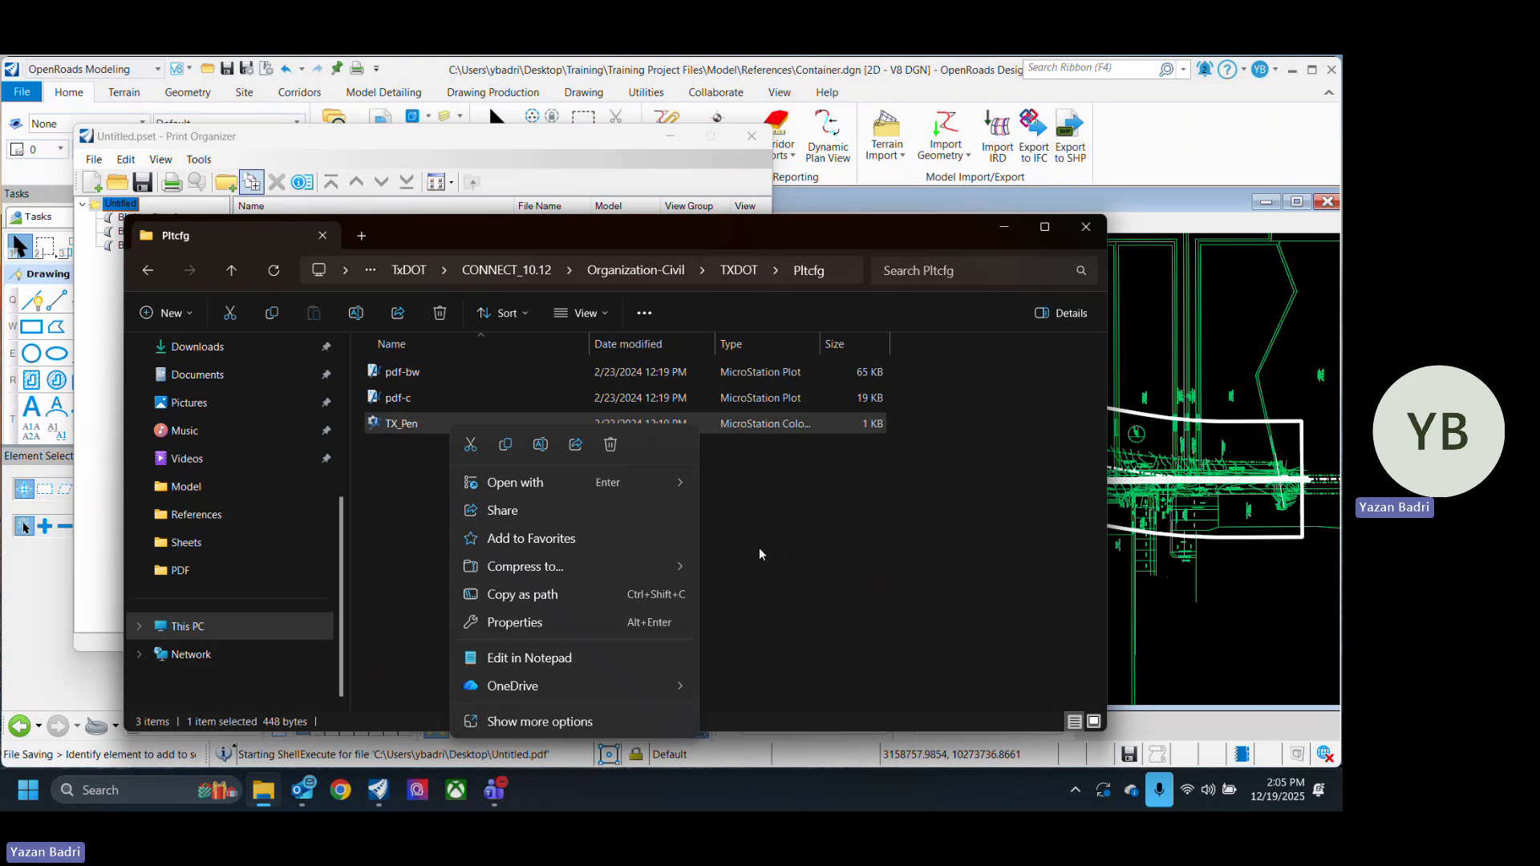
click(571, 722)
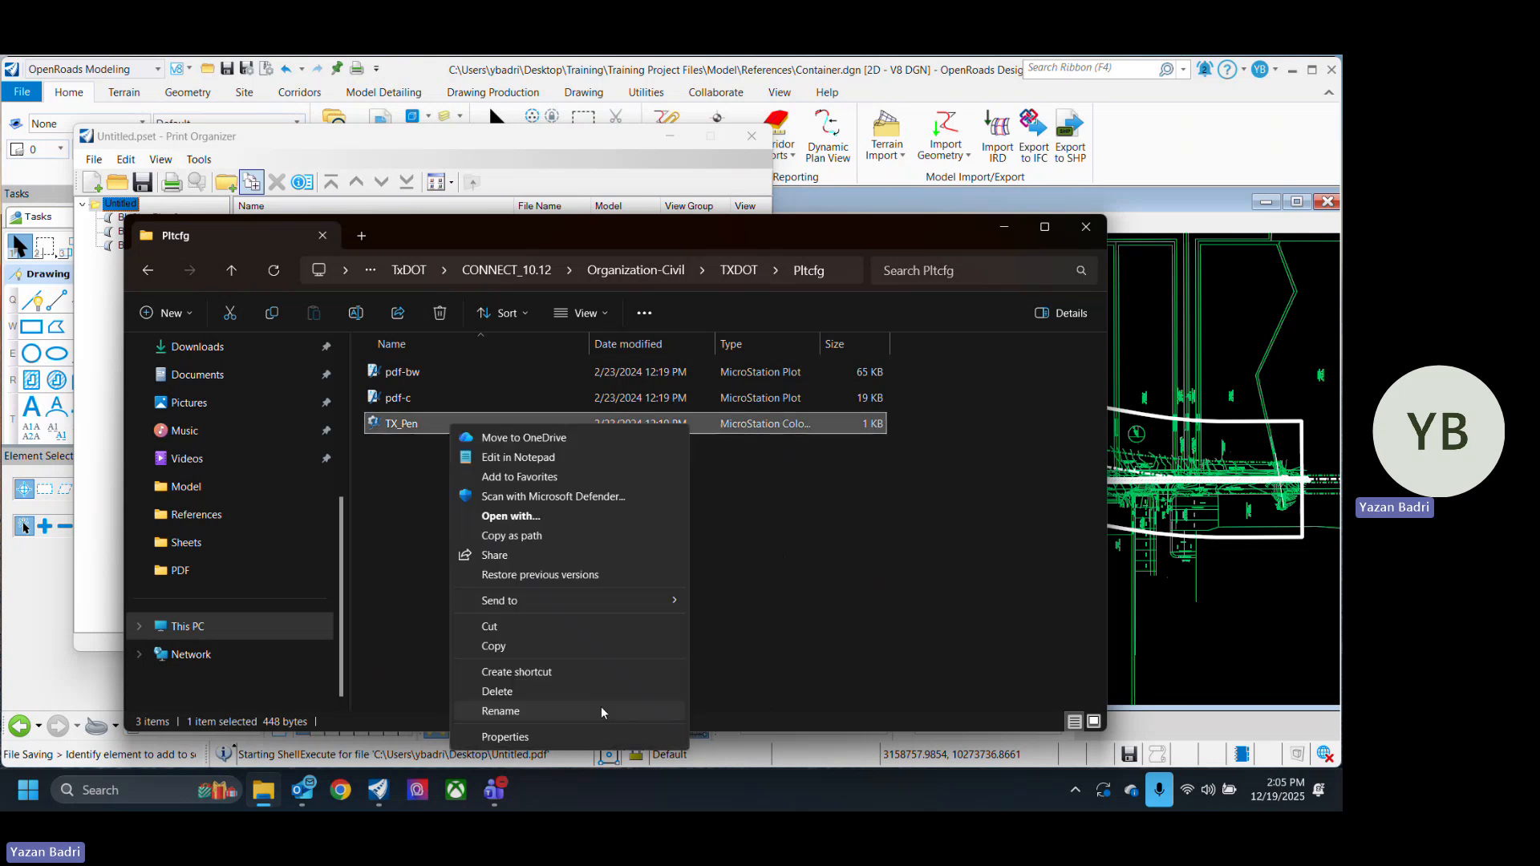
click(565, 458)
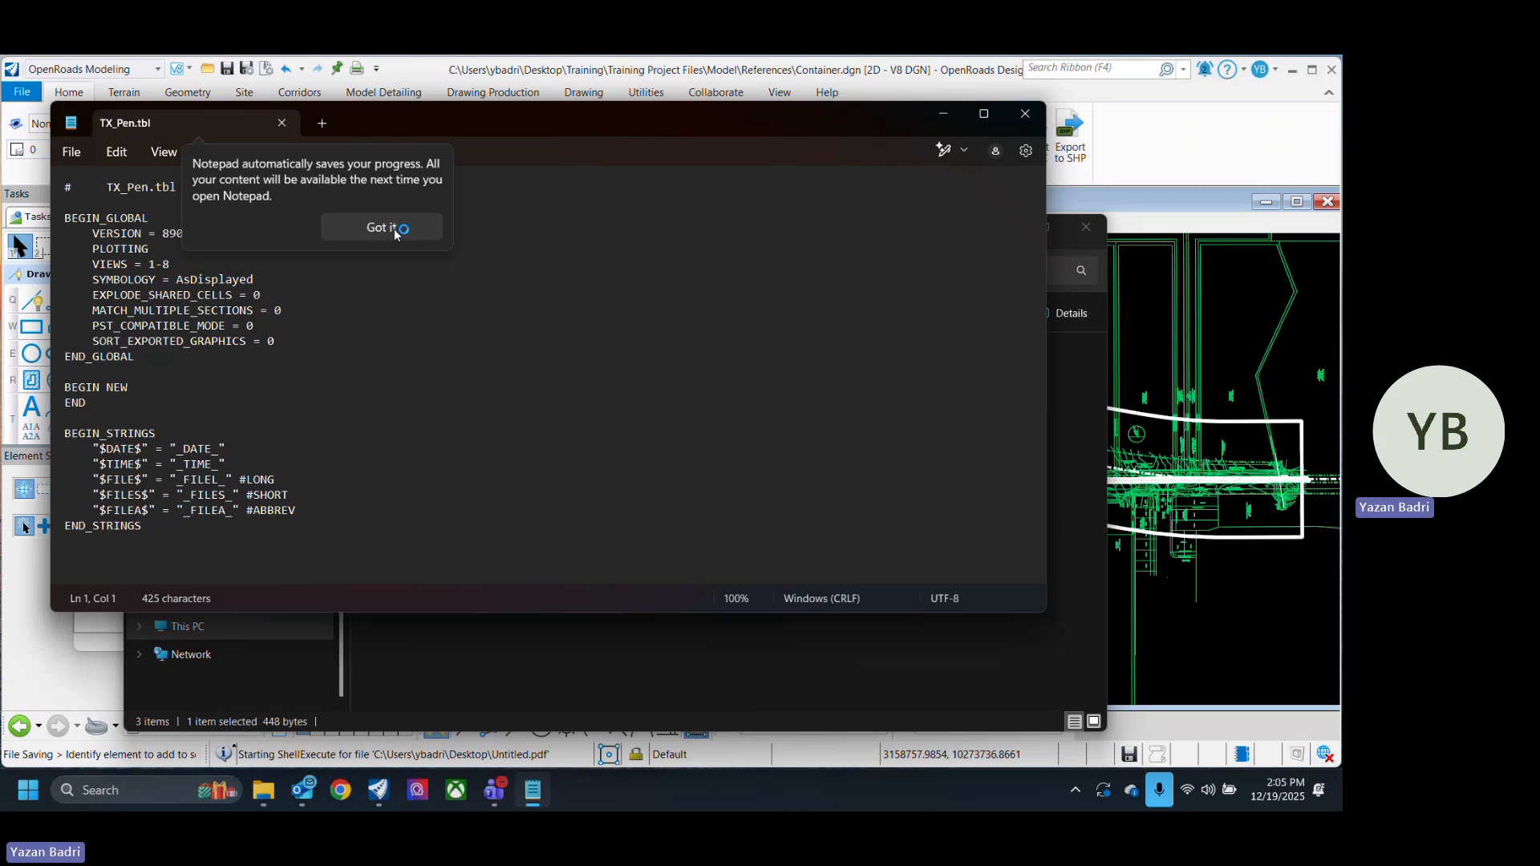
click(382, 228)
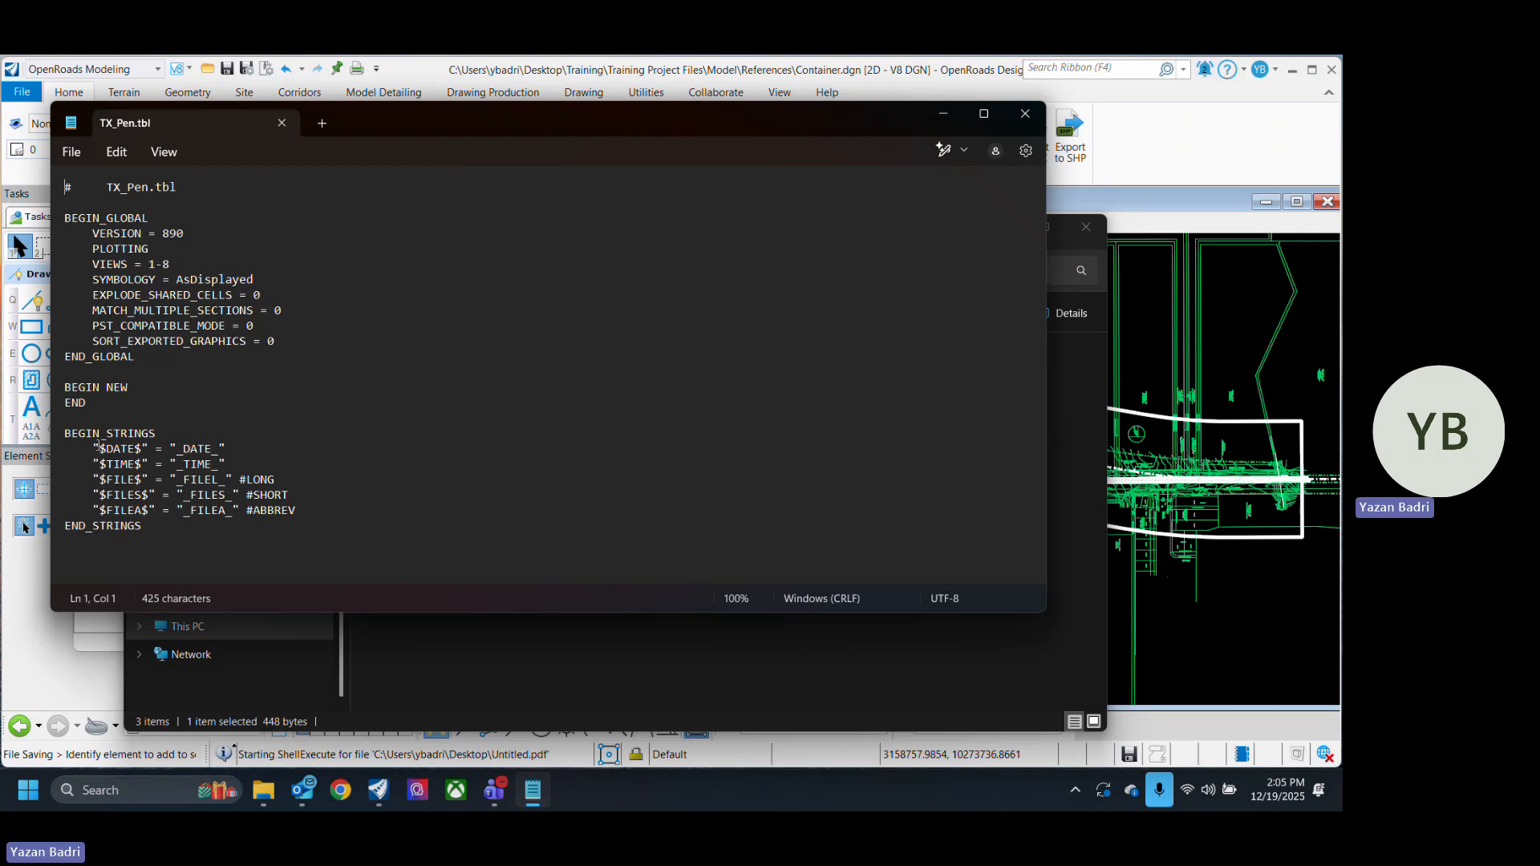
Step: Review the placeholder substitutions in the BEGIN_STRINGS section of TX_Pen.tbl, with the text enlarged
drag(101, 446, 296, 510)
click(108, 474)
drag(170, 449, 226, 449)
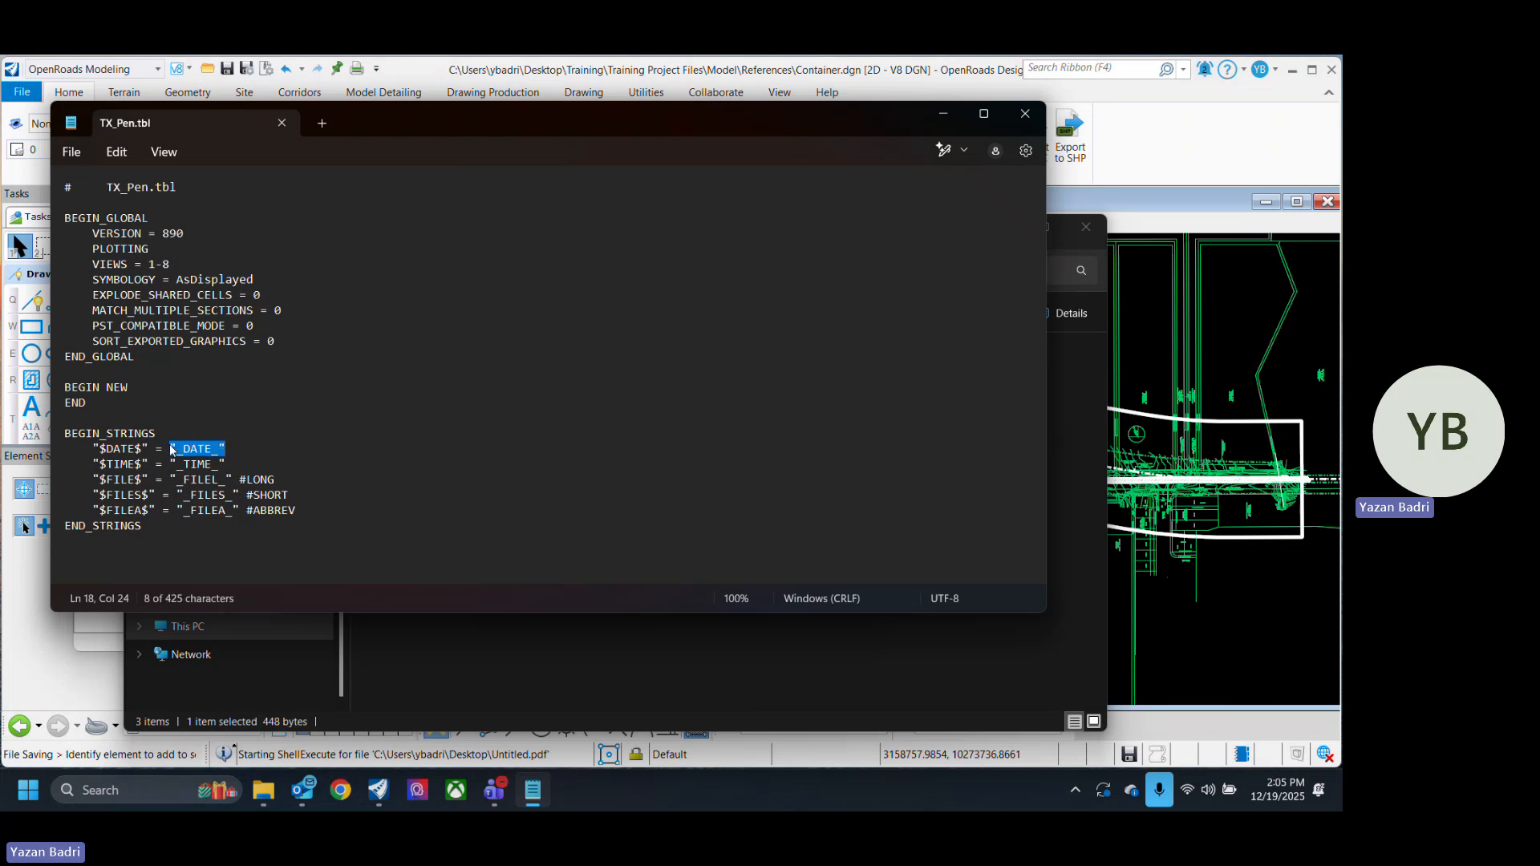
ctrl+scroll(75, 475, up, 2)
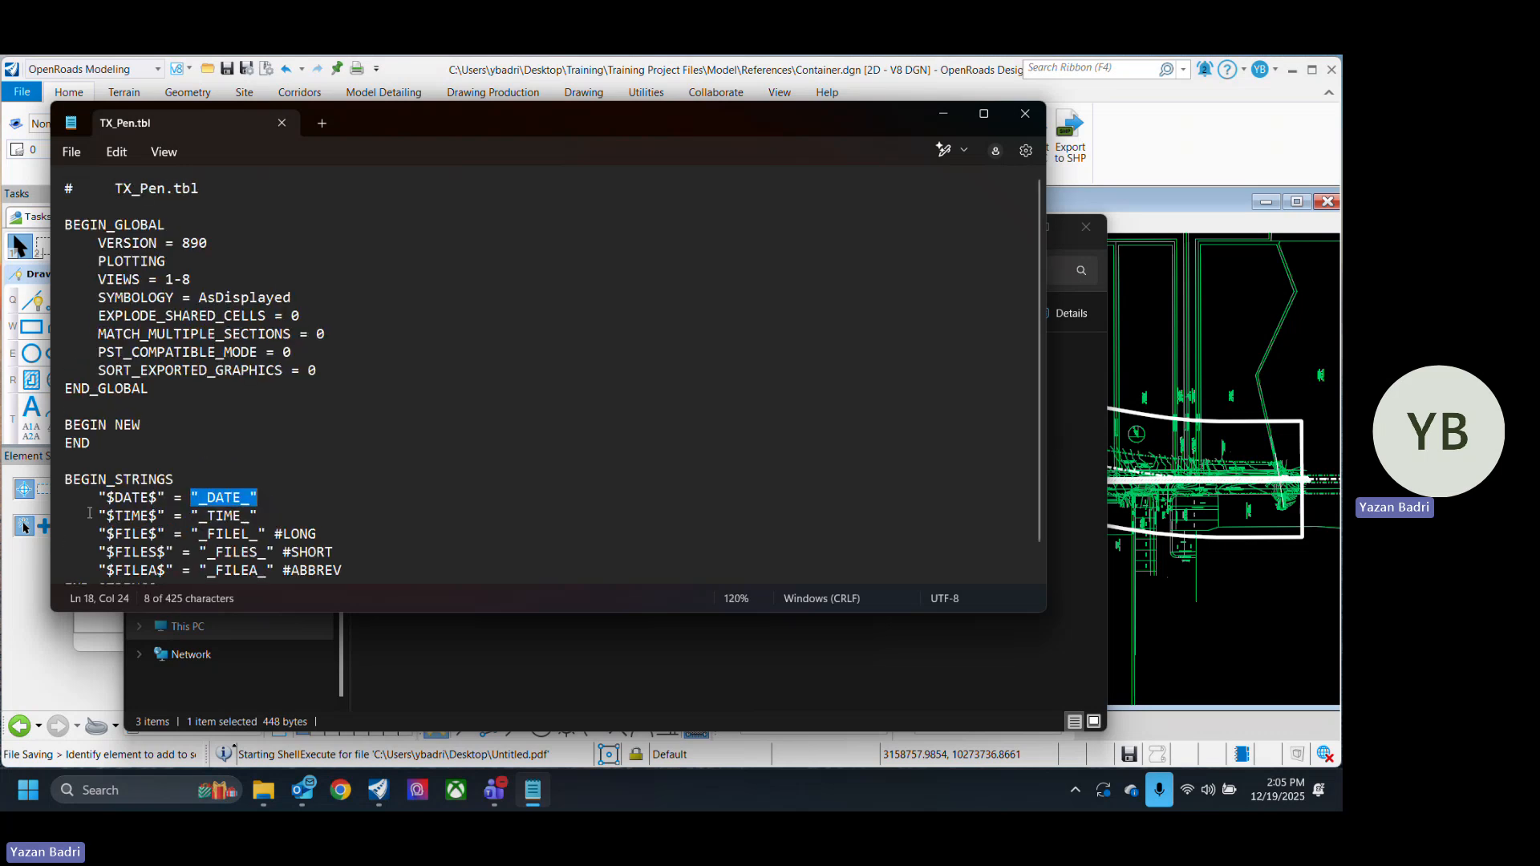
Step: Examine the replacement strings for the date, time and file placeholders in TX_Pen.tbl, then close the file
ctrl+scroll(89, 512, up, 4)
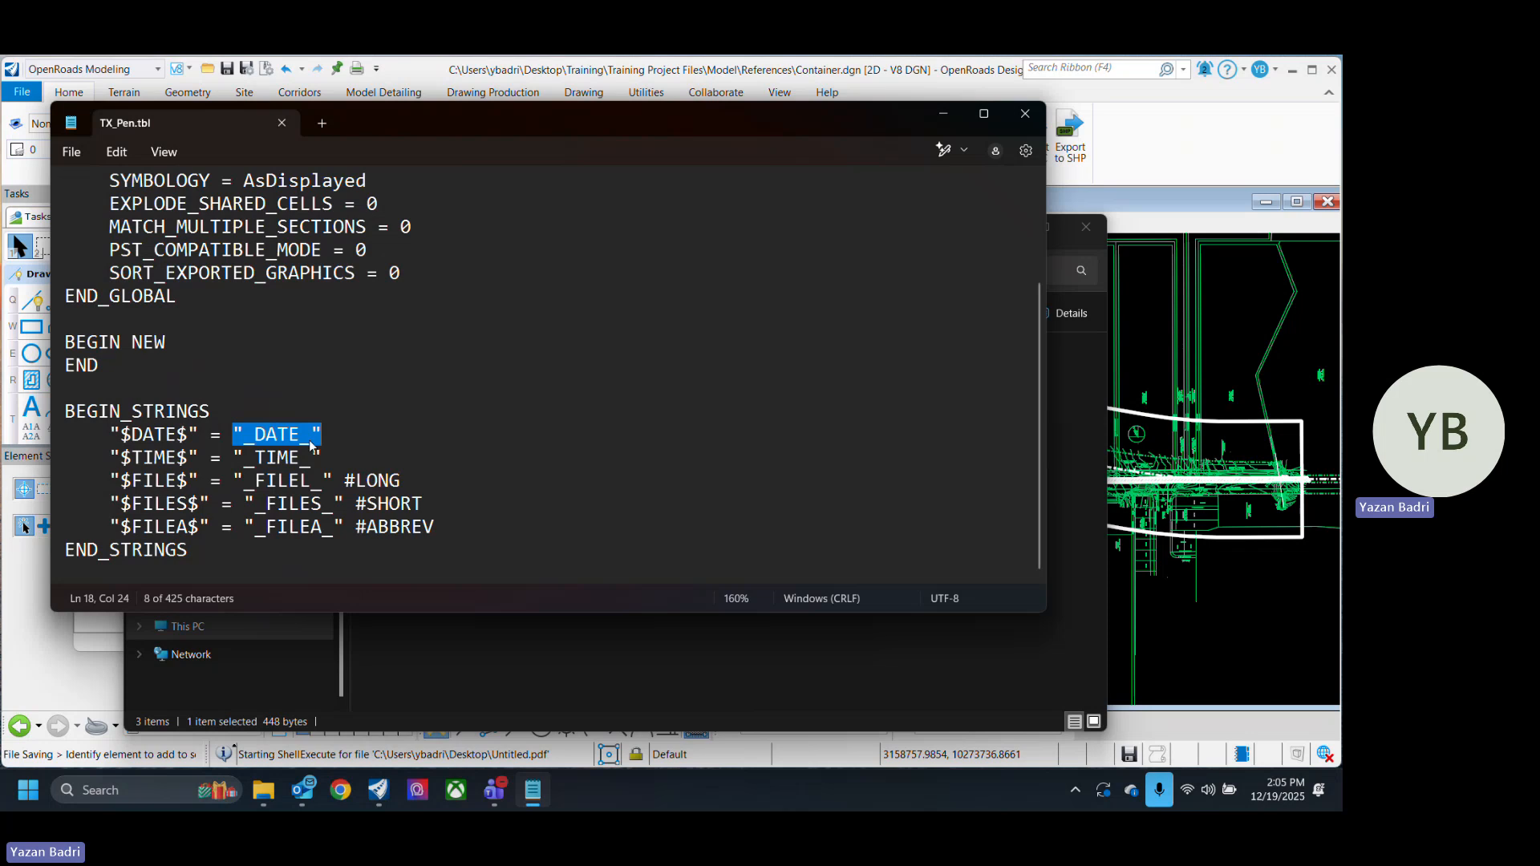
drag(333, 454, 232, 459)
click(455, 523)
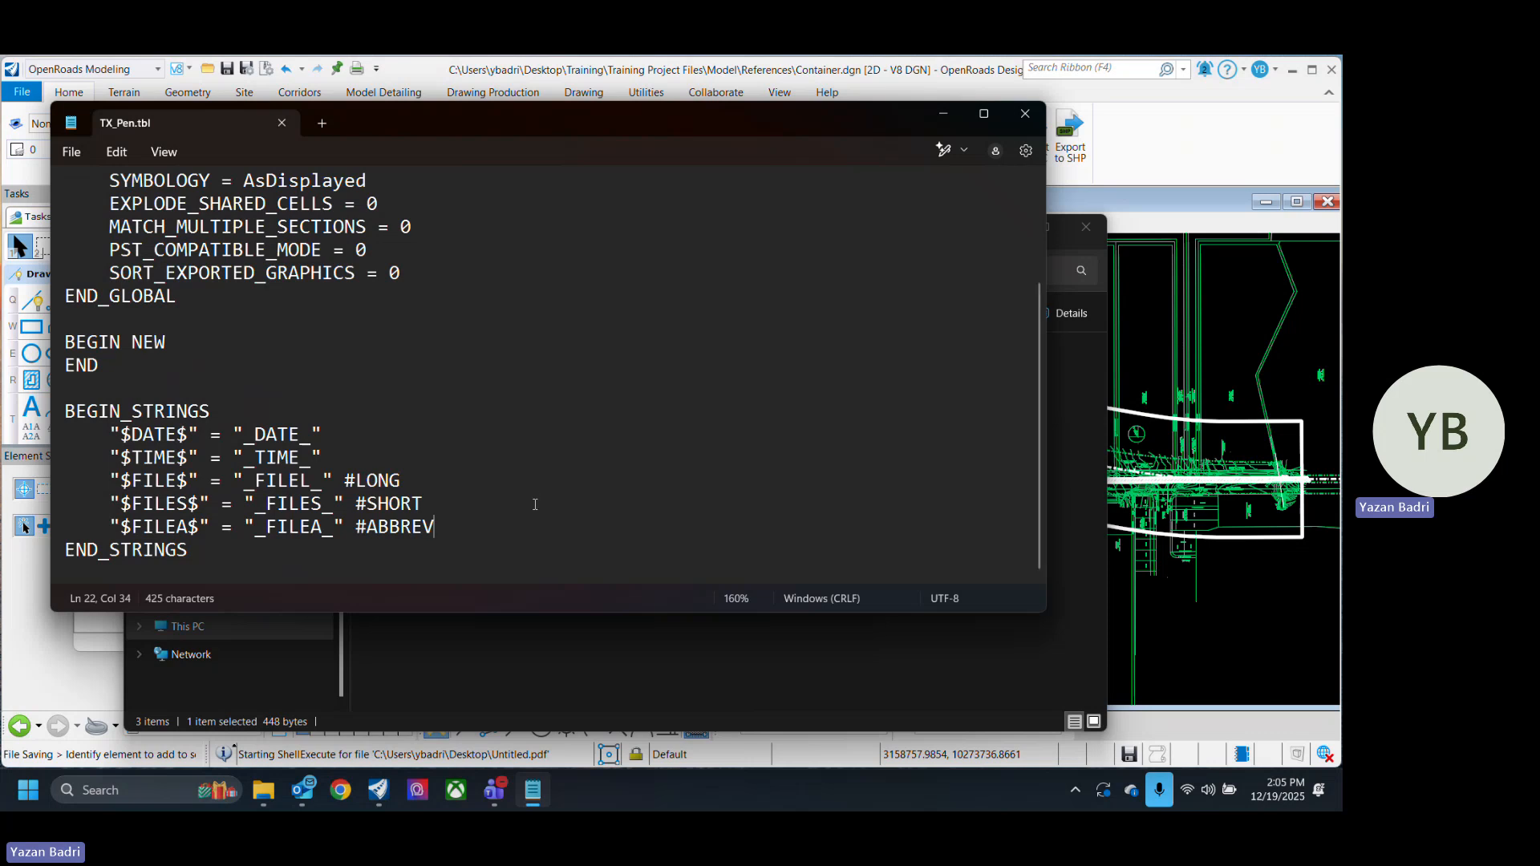
ctrl+scroll(439, 482, down, 3)
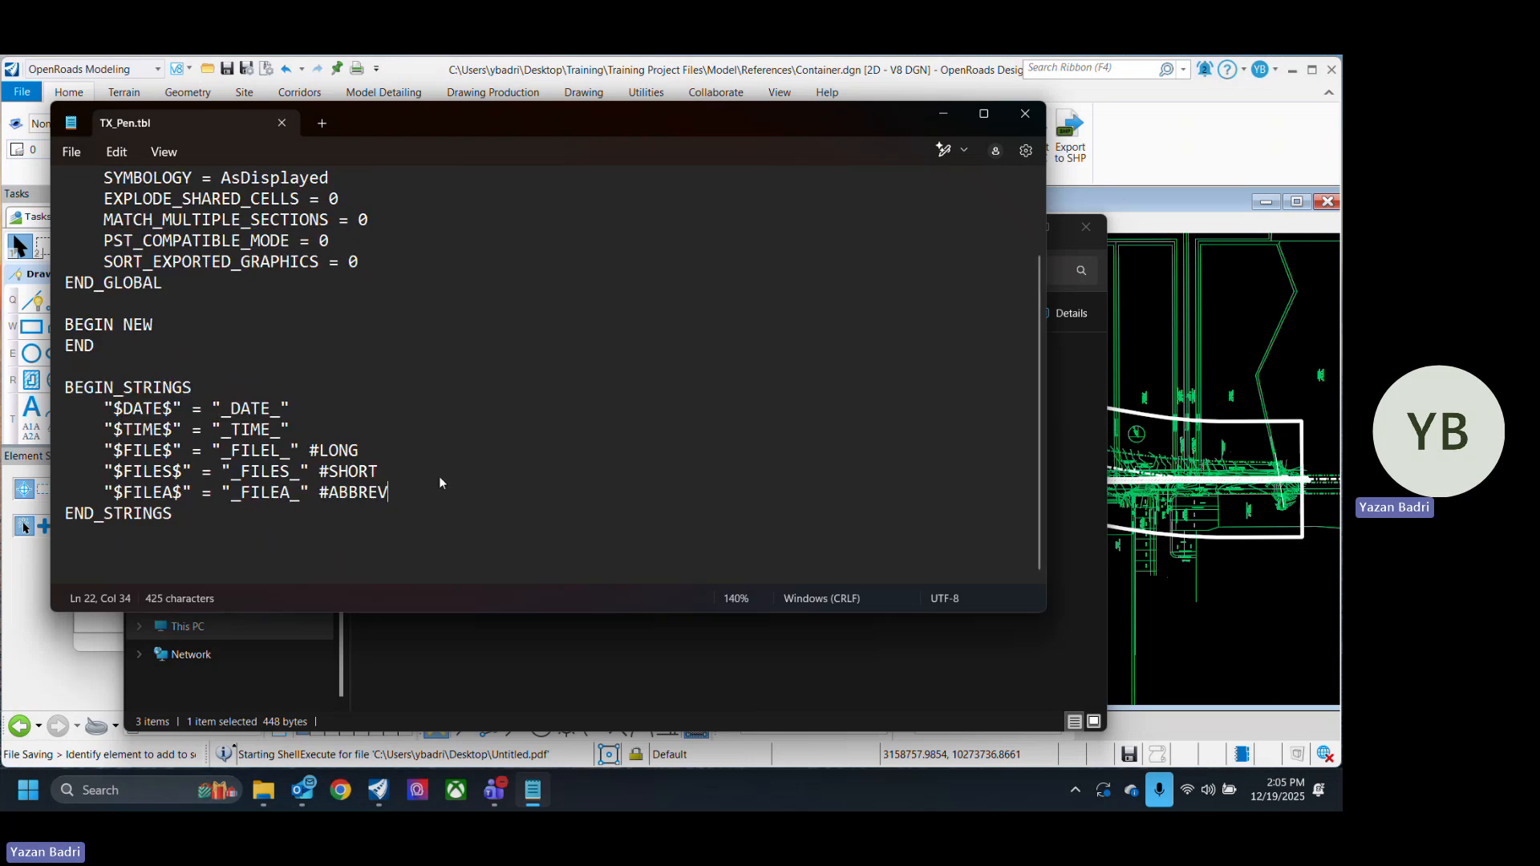
click(1032, 121)
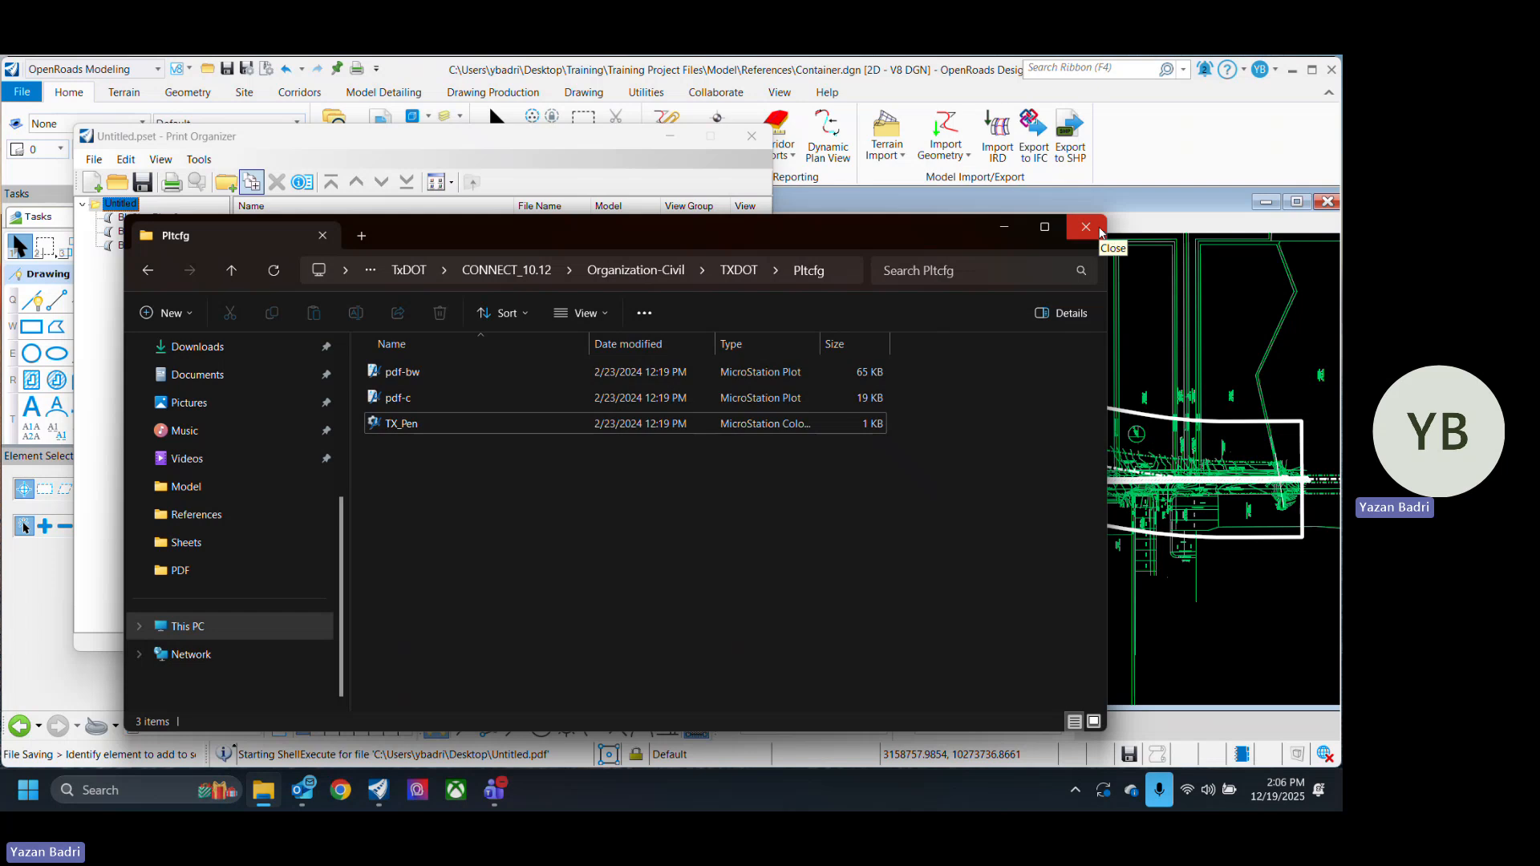
Step: Close the Pltcfg folder window and Print Organizer to return to the Container.dgn model view
click(1086, 228)
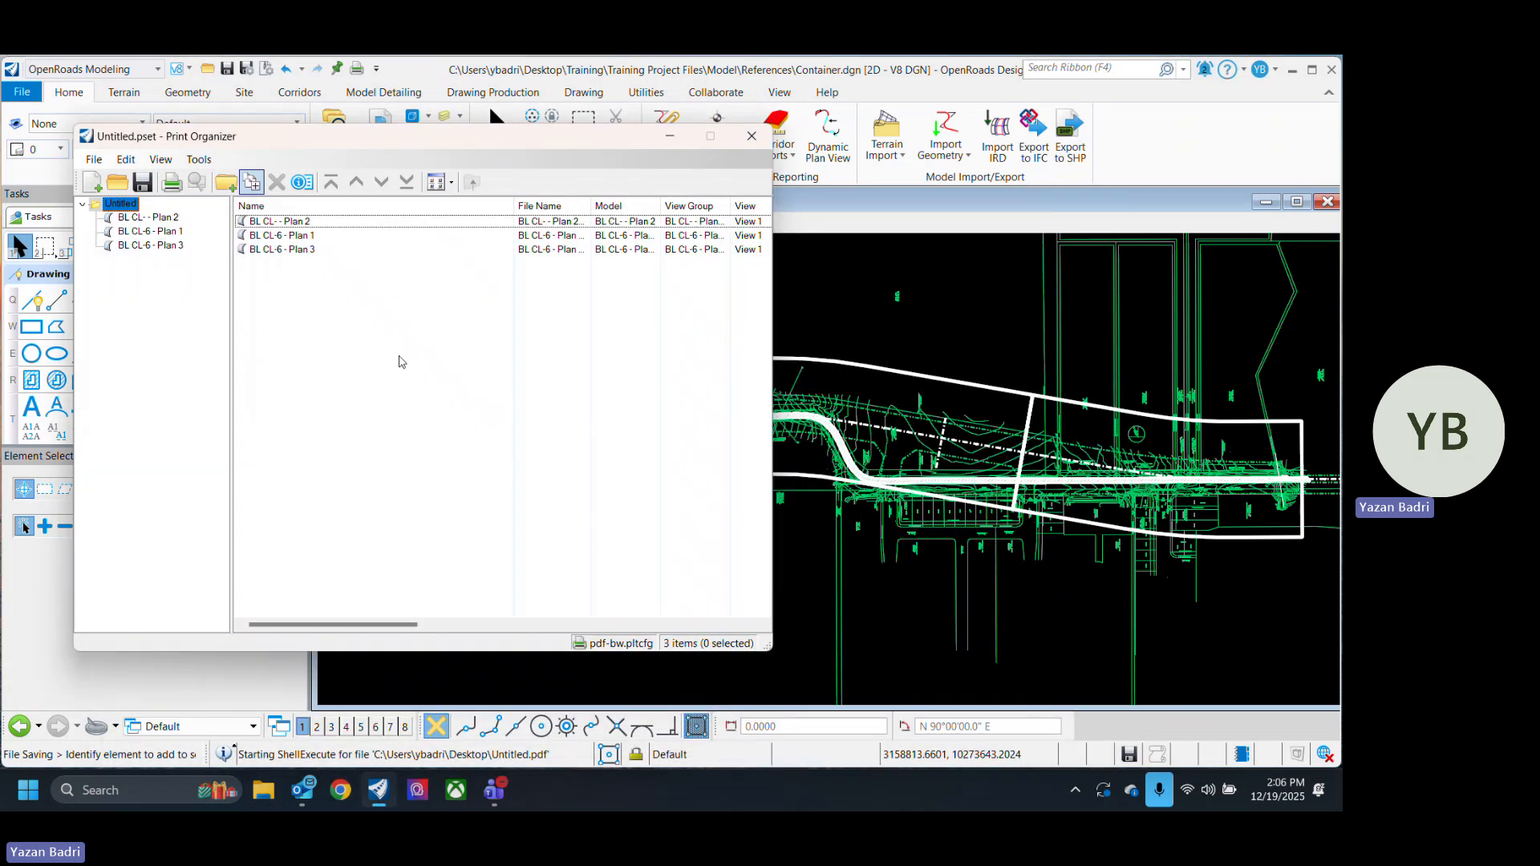
click(751, 136)
click(681, 485)
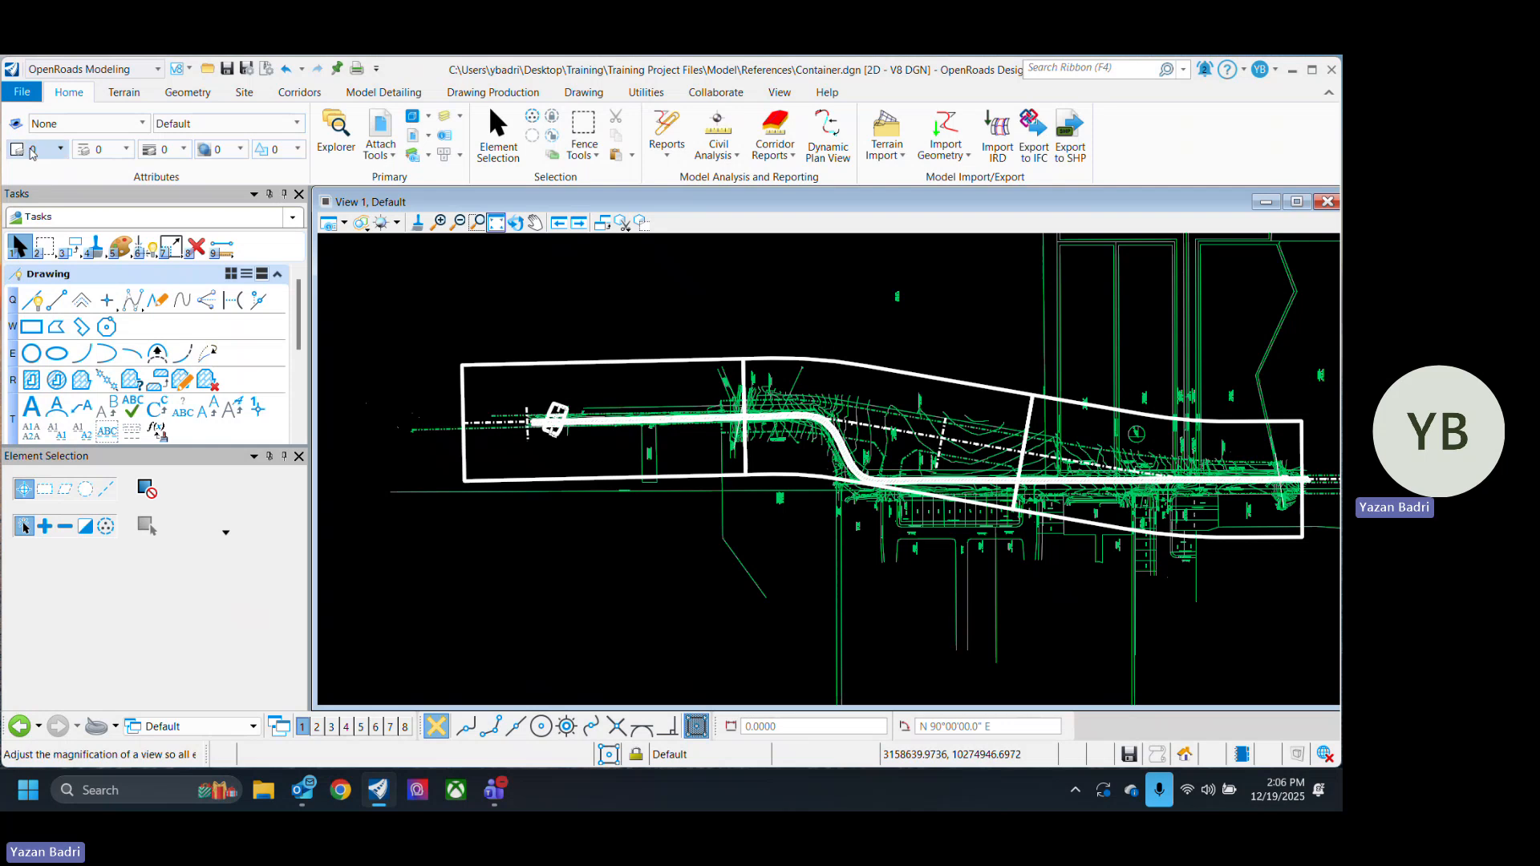
Step: Place a block fence around the westernmost plan sheet boundary and open the Print dialog
click(48, 253)
click(409, 329)
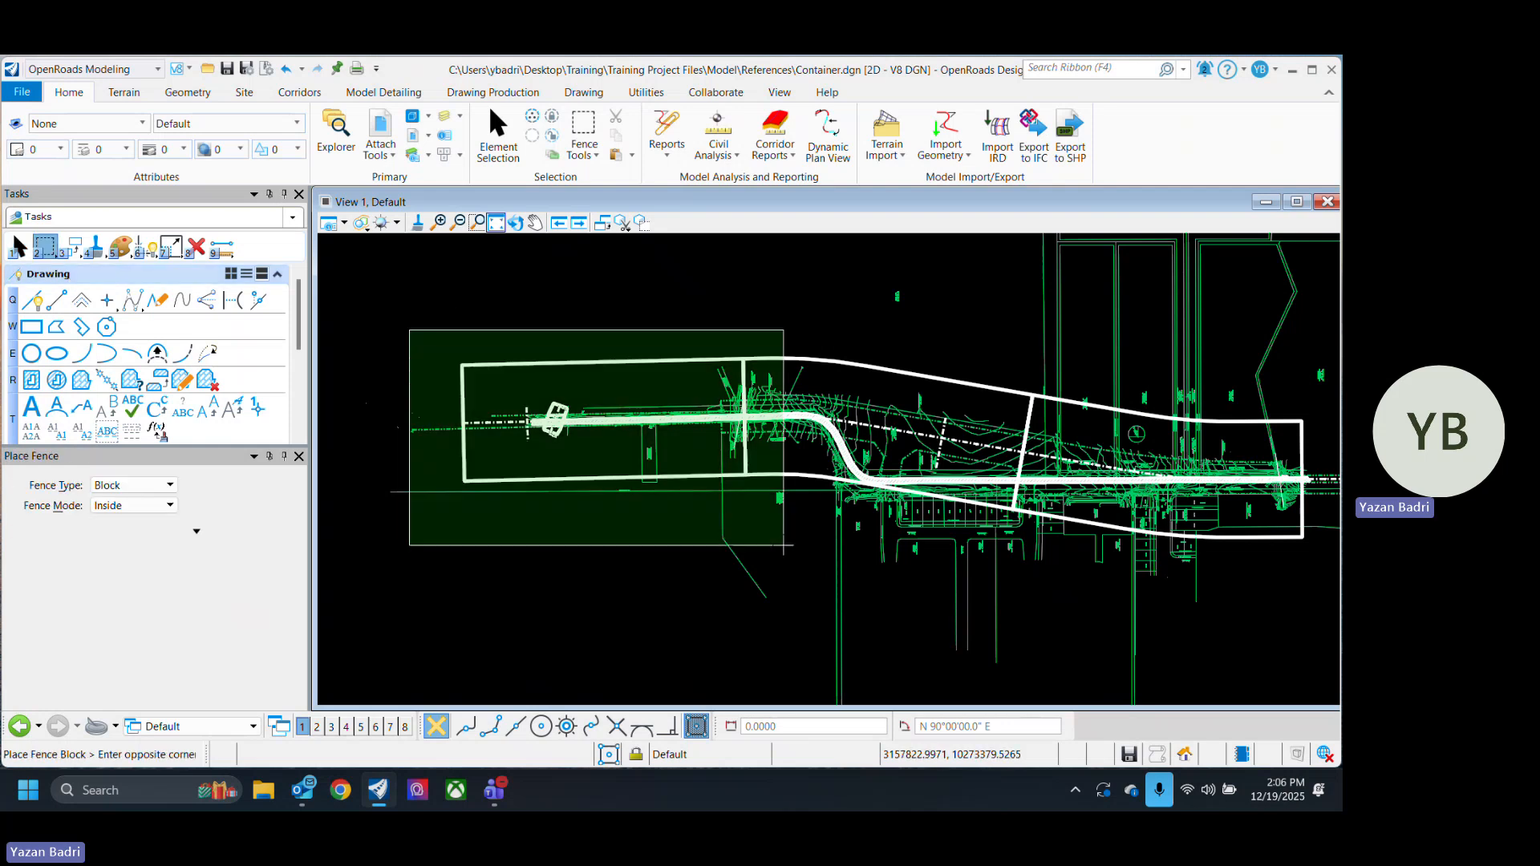
click(805, 543)
key(ctrl+p)
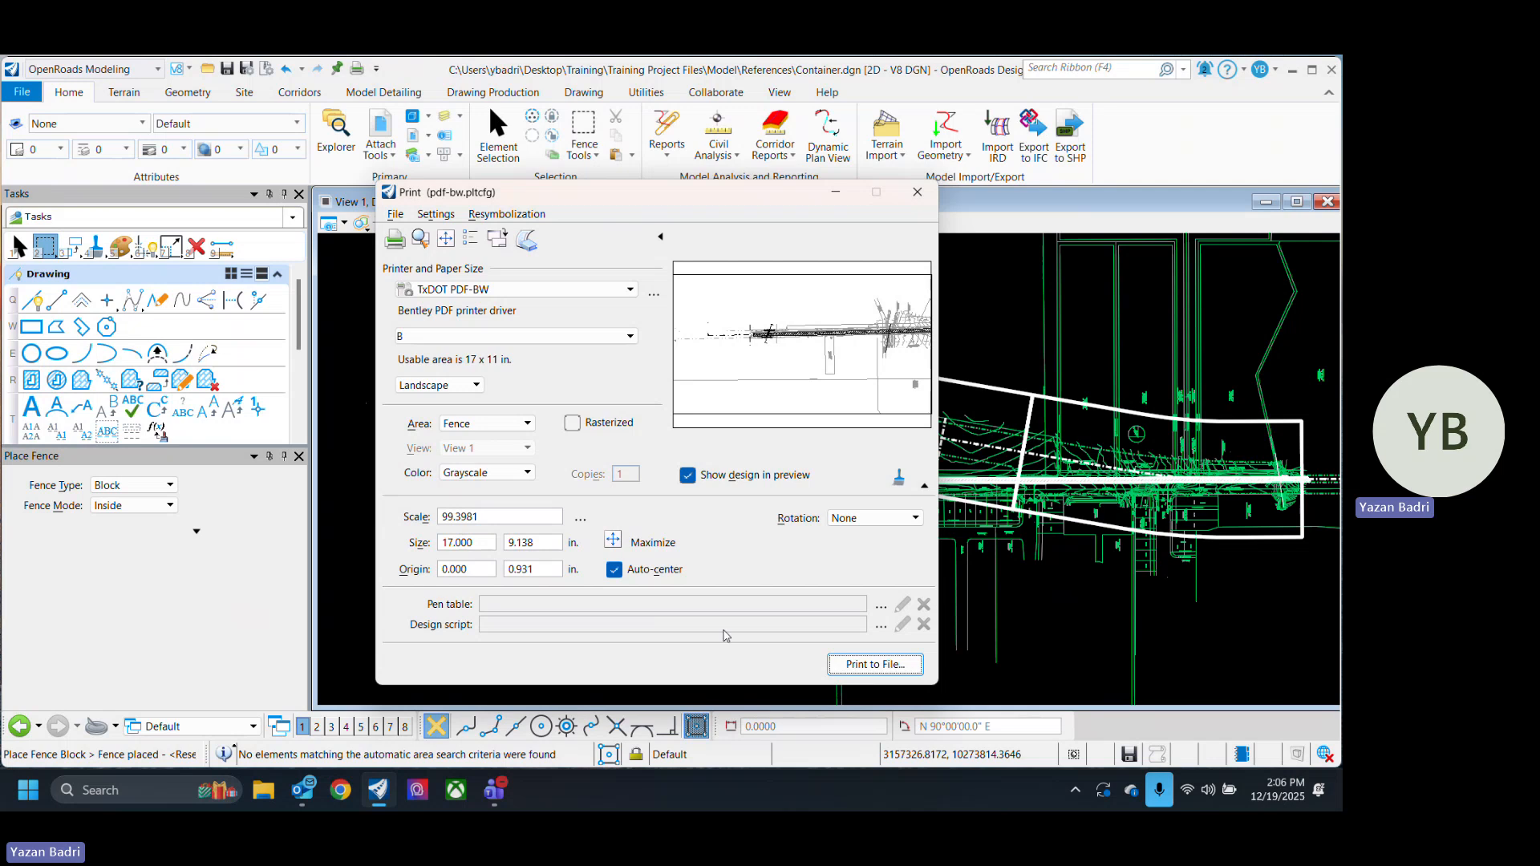
Step: Attach the TX_Pen pen table from the Pltcfg folder to the print and open its text substitutions for editing
click(881, 605)
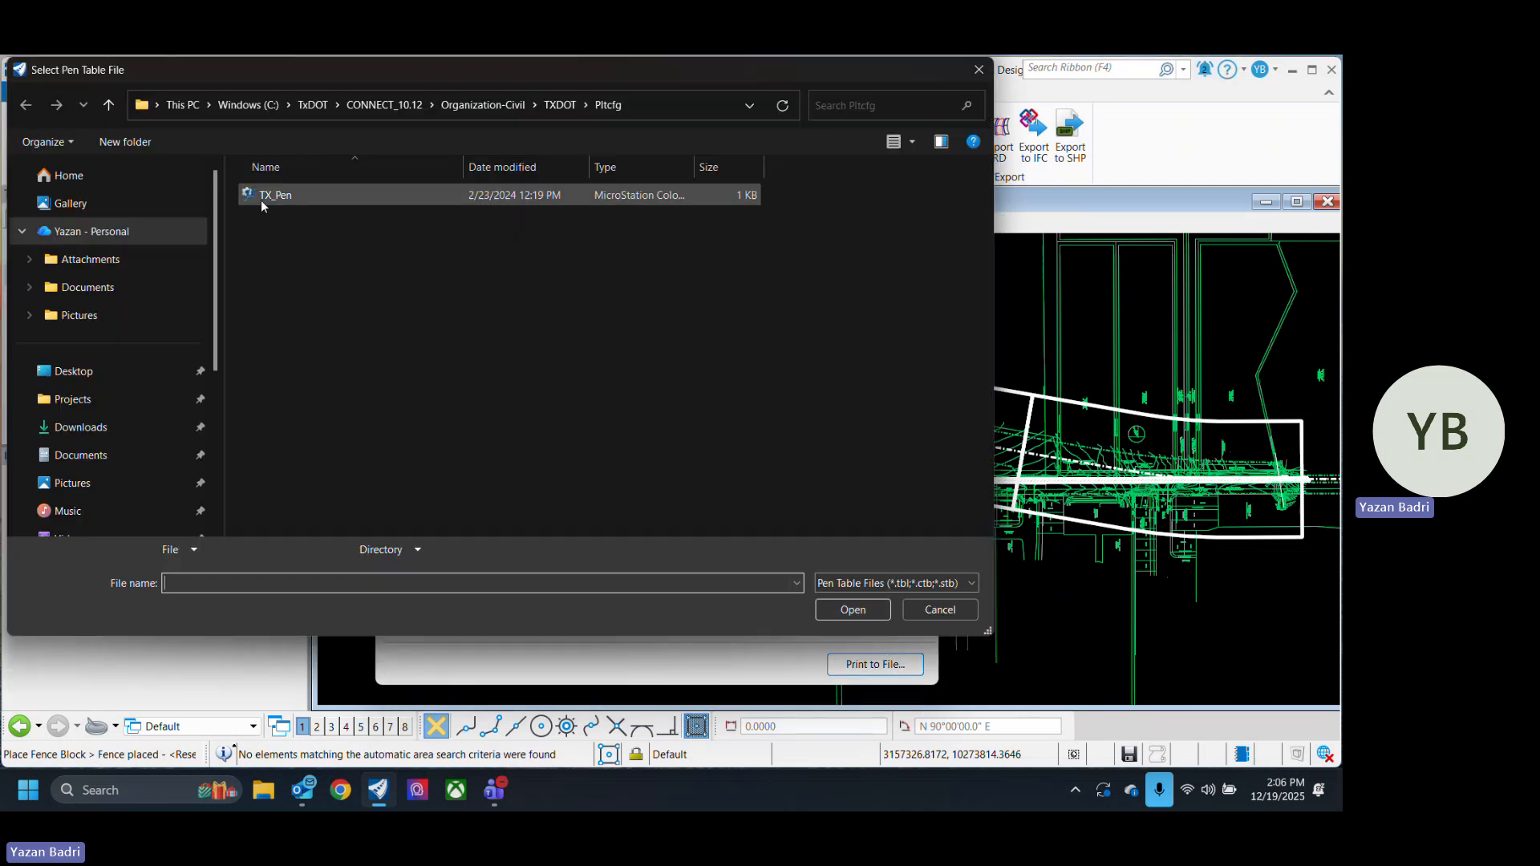
click(312, 202)
click(846, 607)
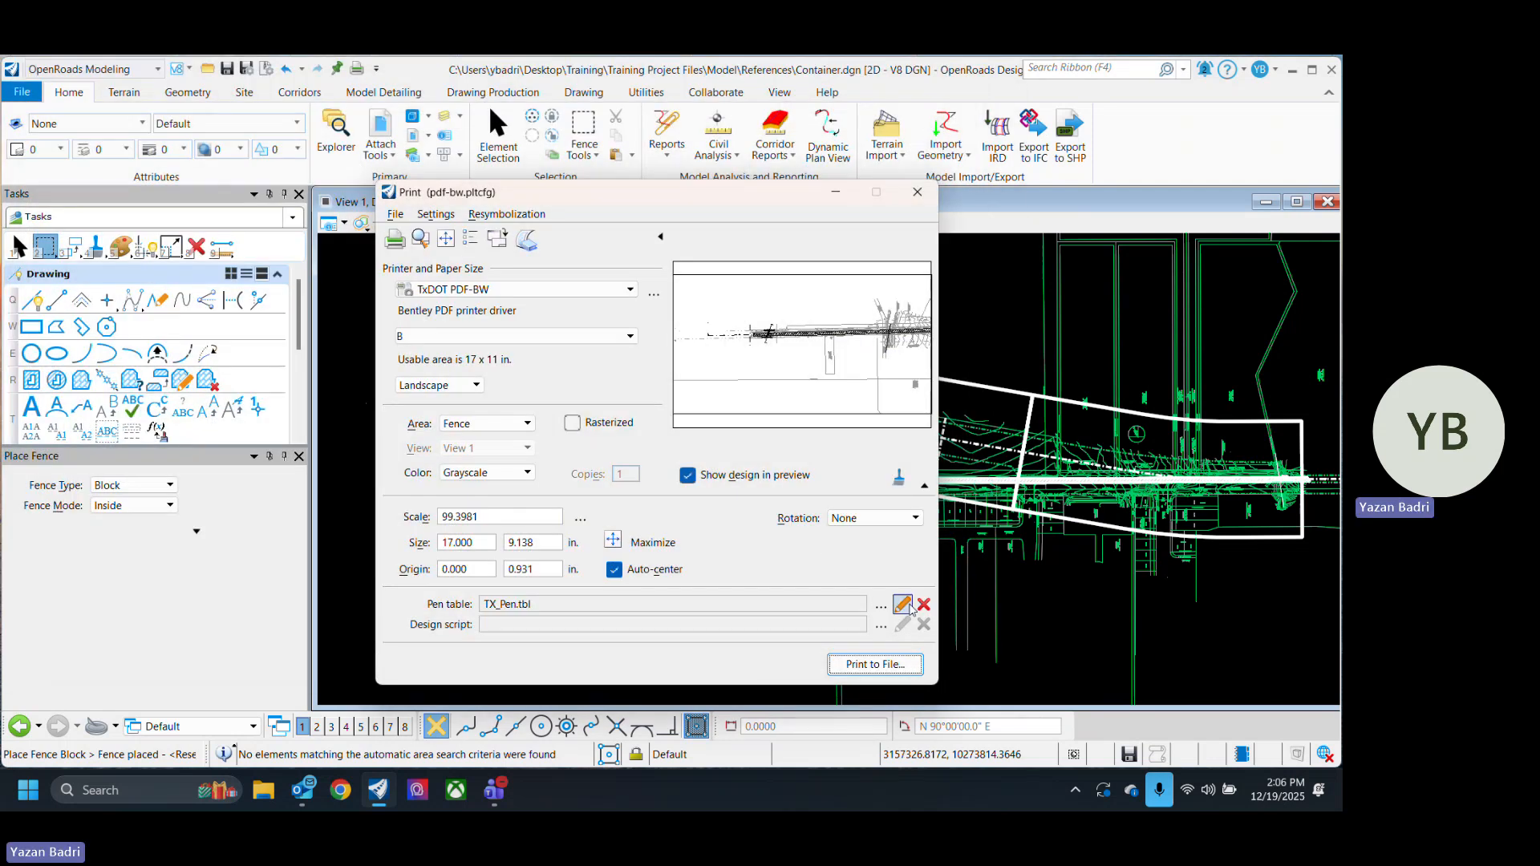
click(903, 604)
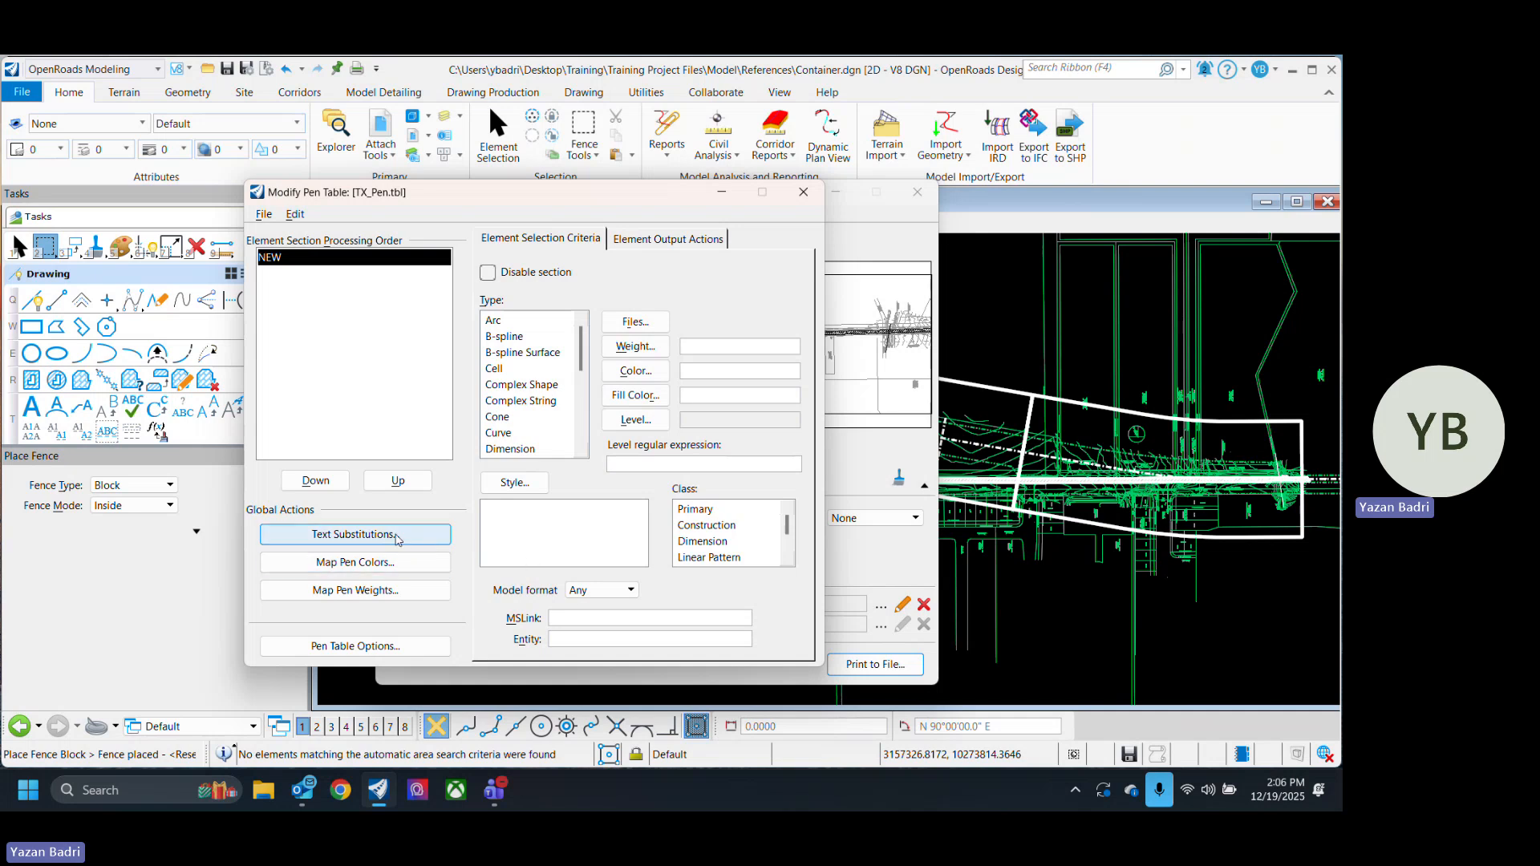
click(429, 543)
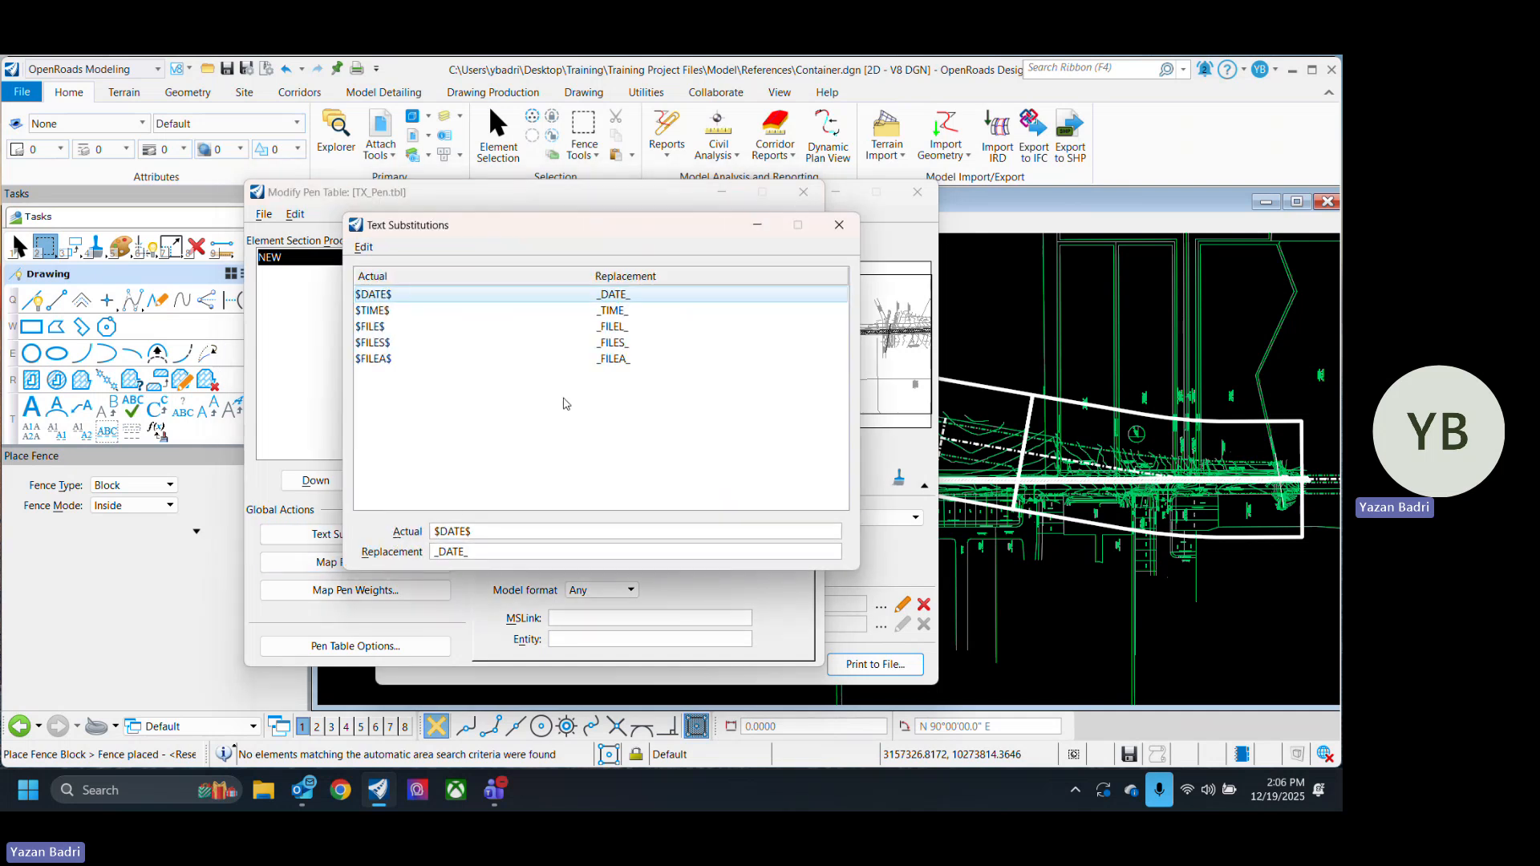
Step: Insert a blank new text substitution, plus the print set item Print Definition Number within Set
click(363, 247)
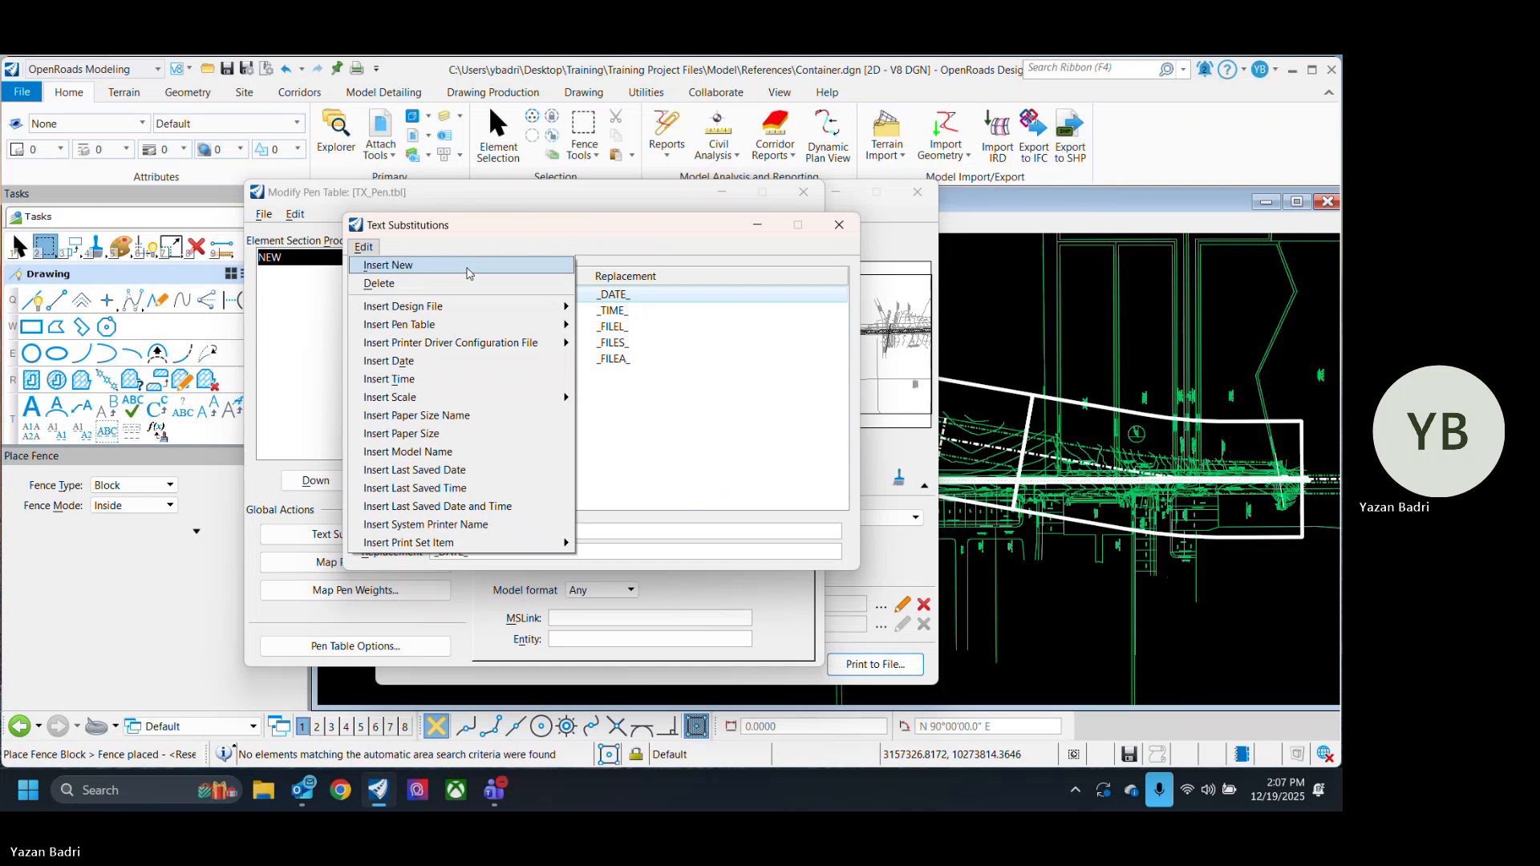
click(470, 266)
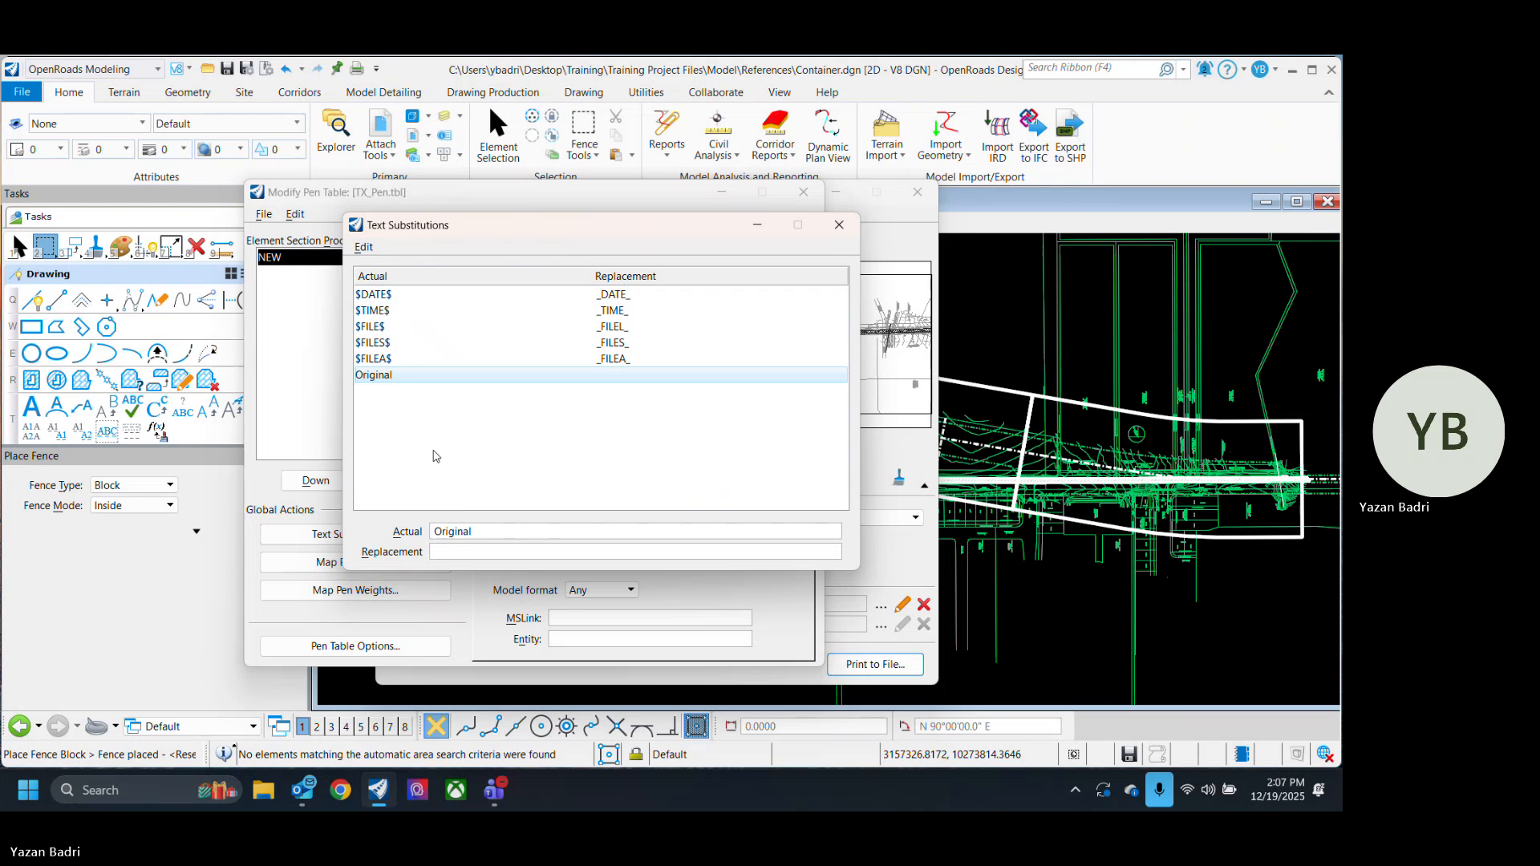
click(364, 246)
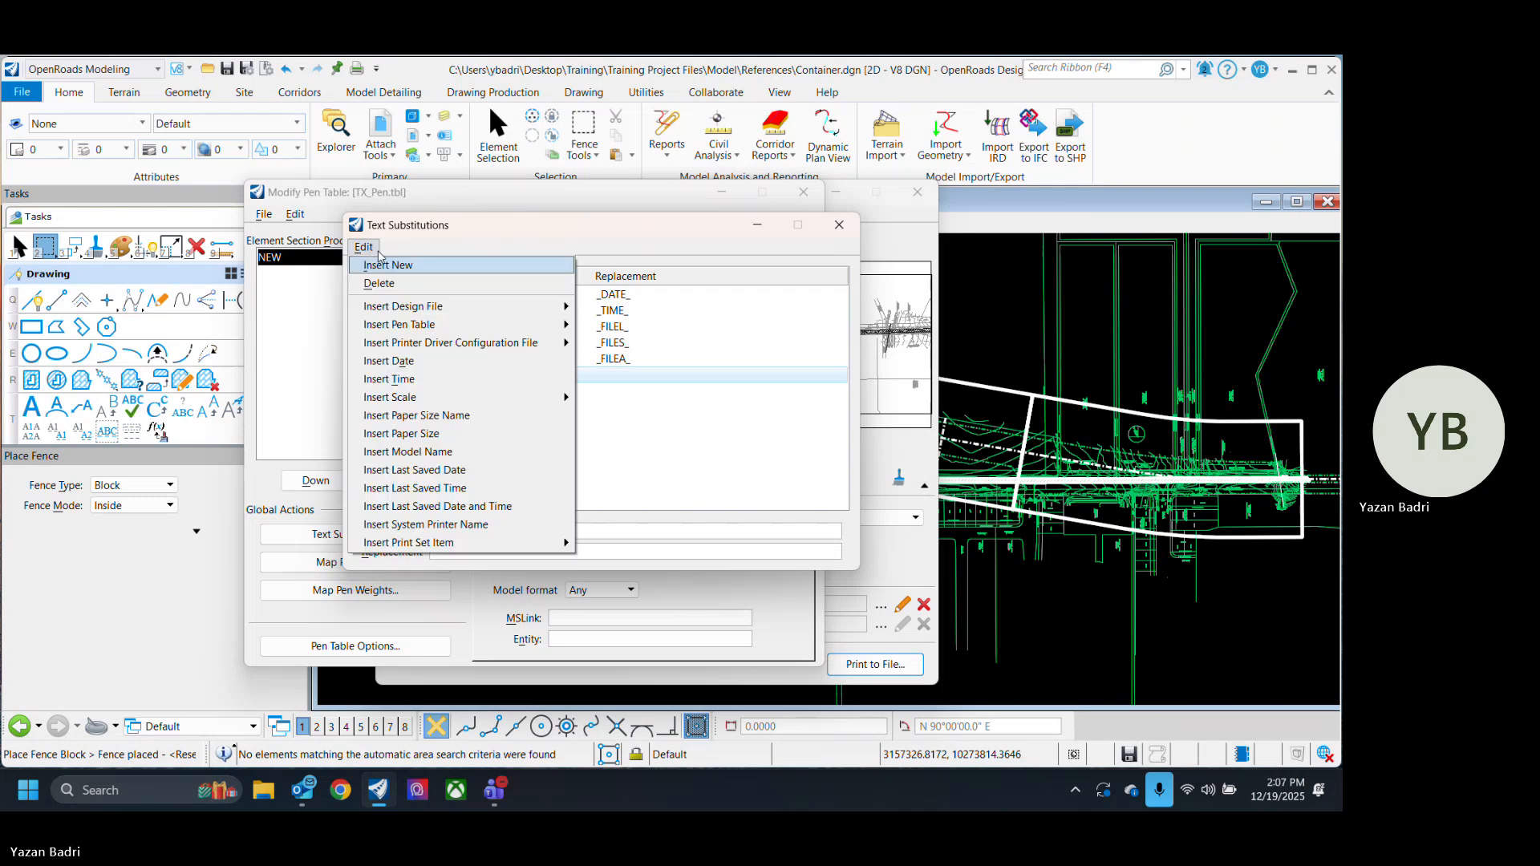
mouse_move(559, 323)
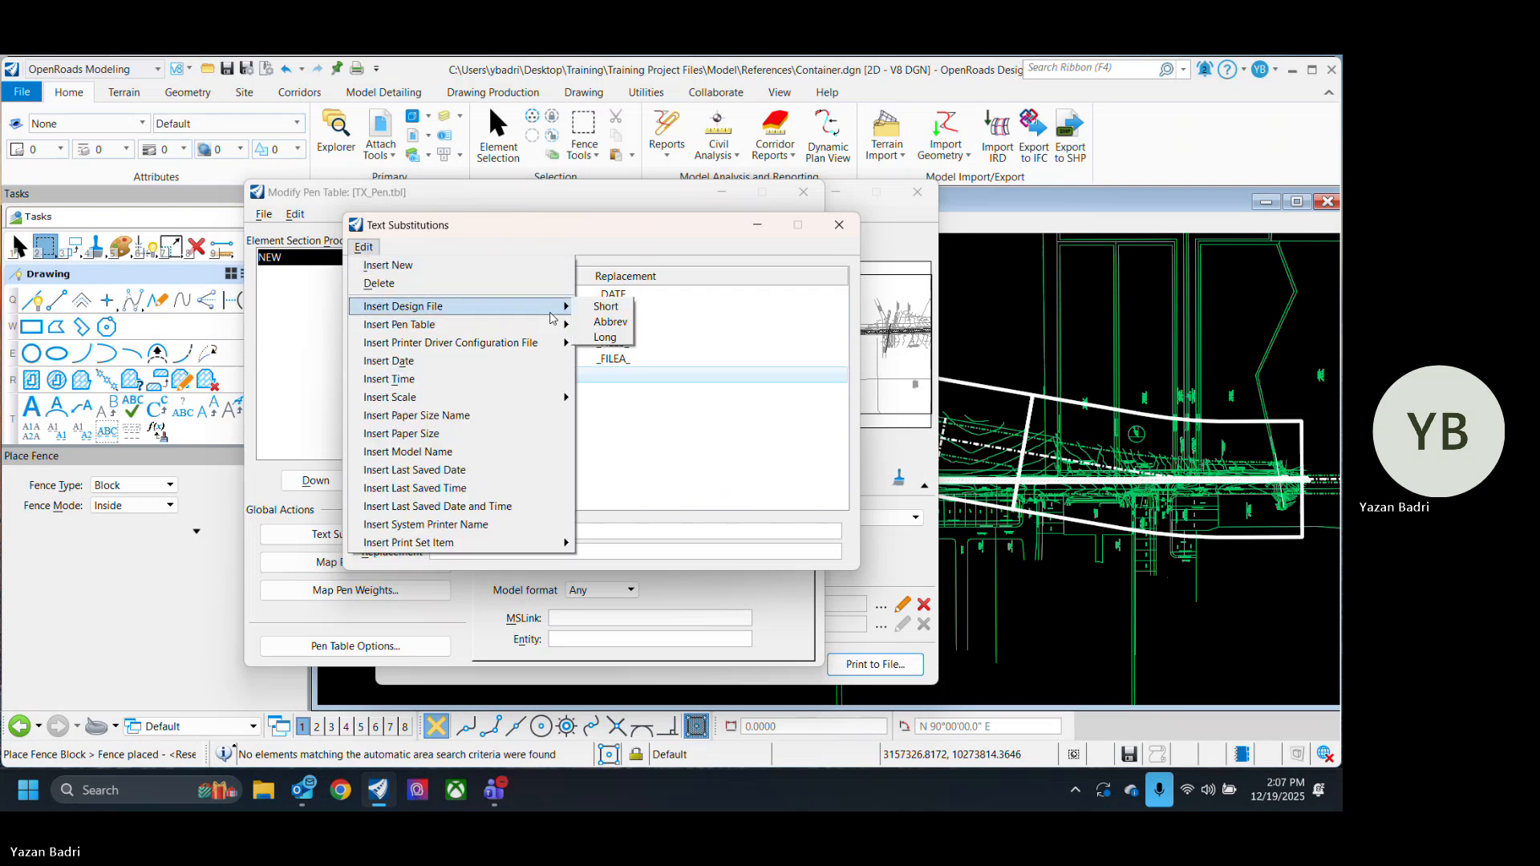
mouse_move(552, 351)
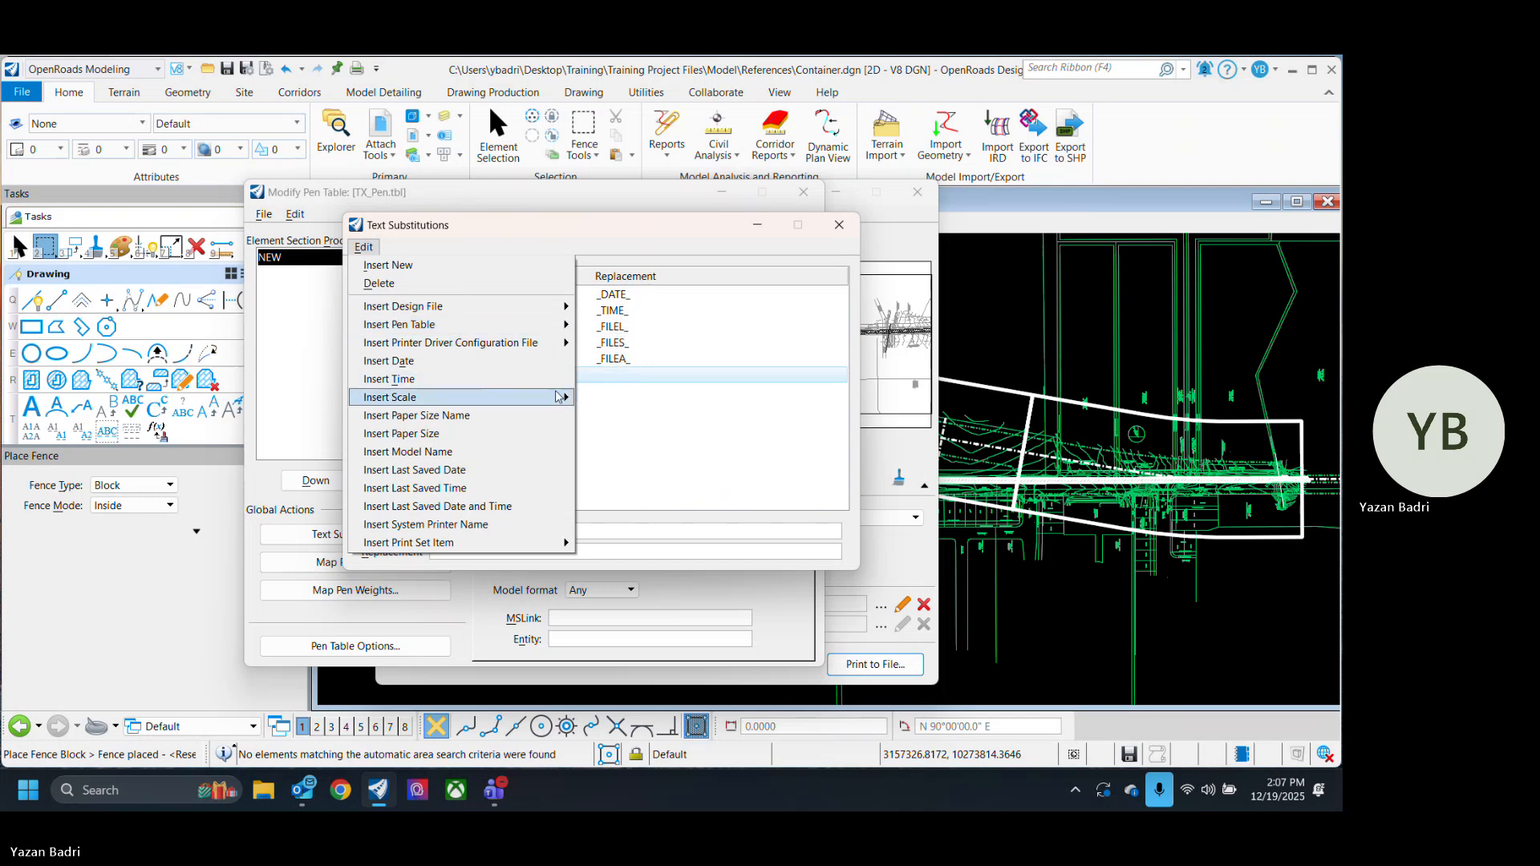
mouse_move(554, 404)
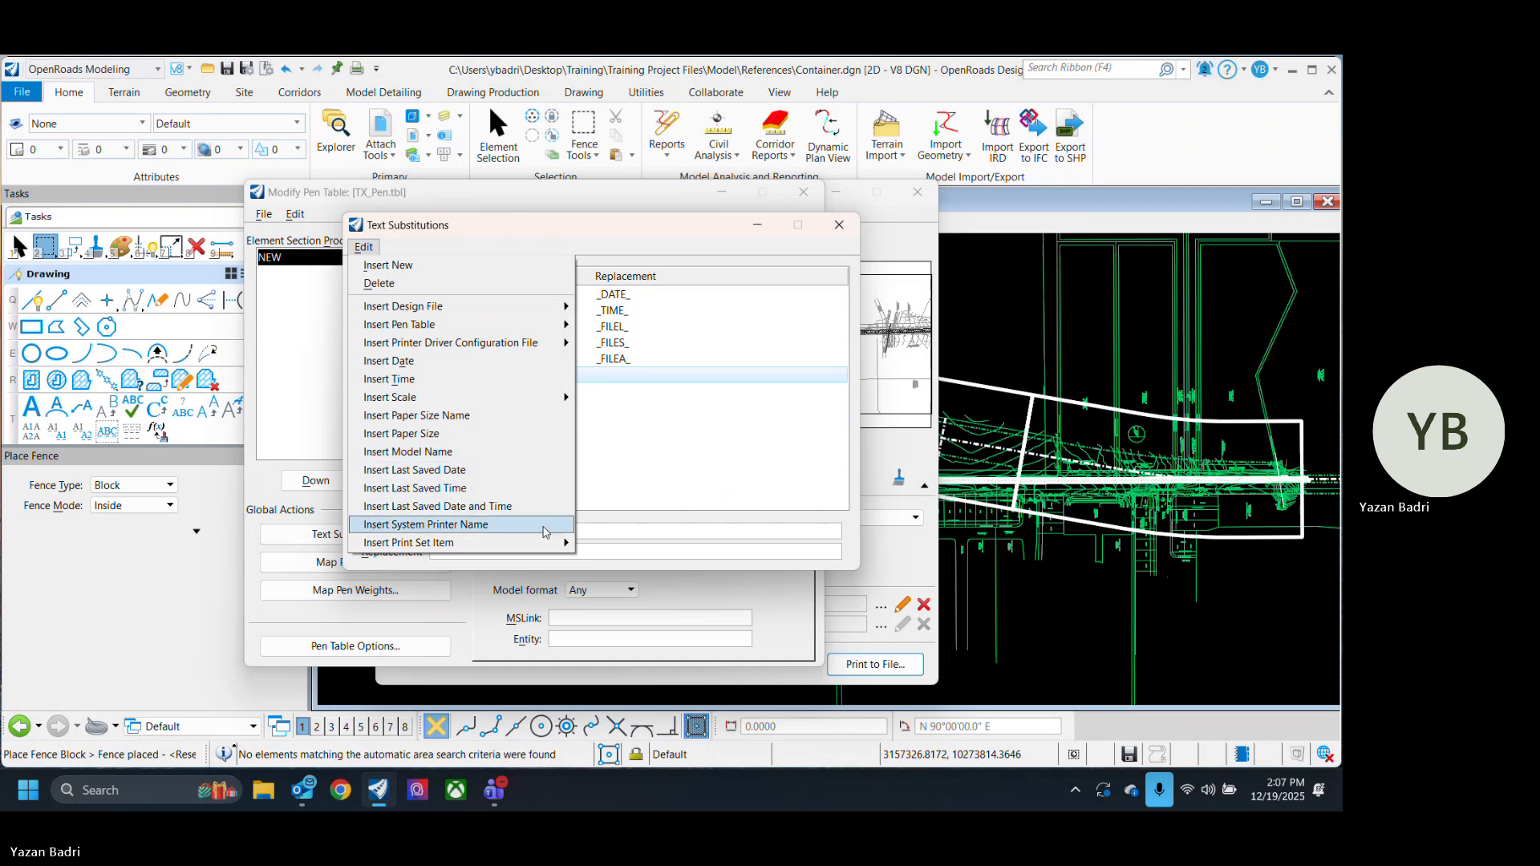
mouse_move(554, 545)
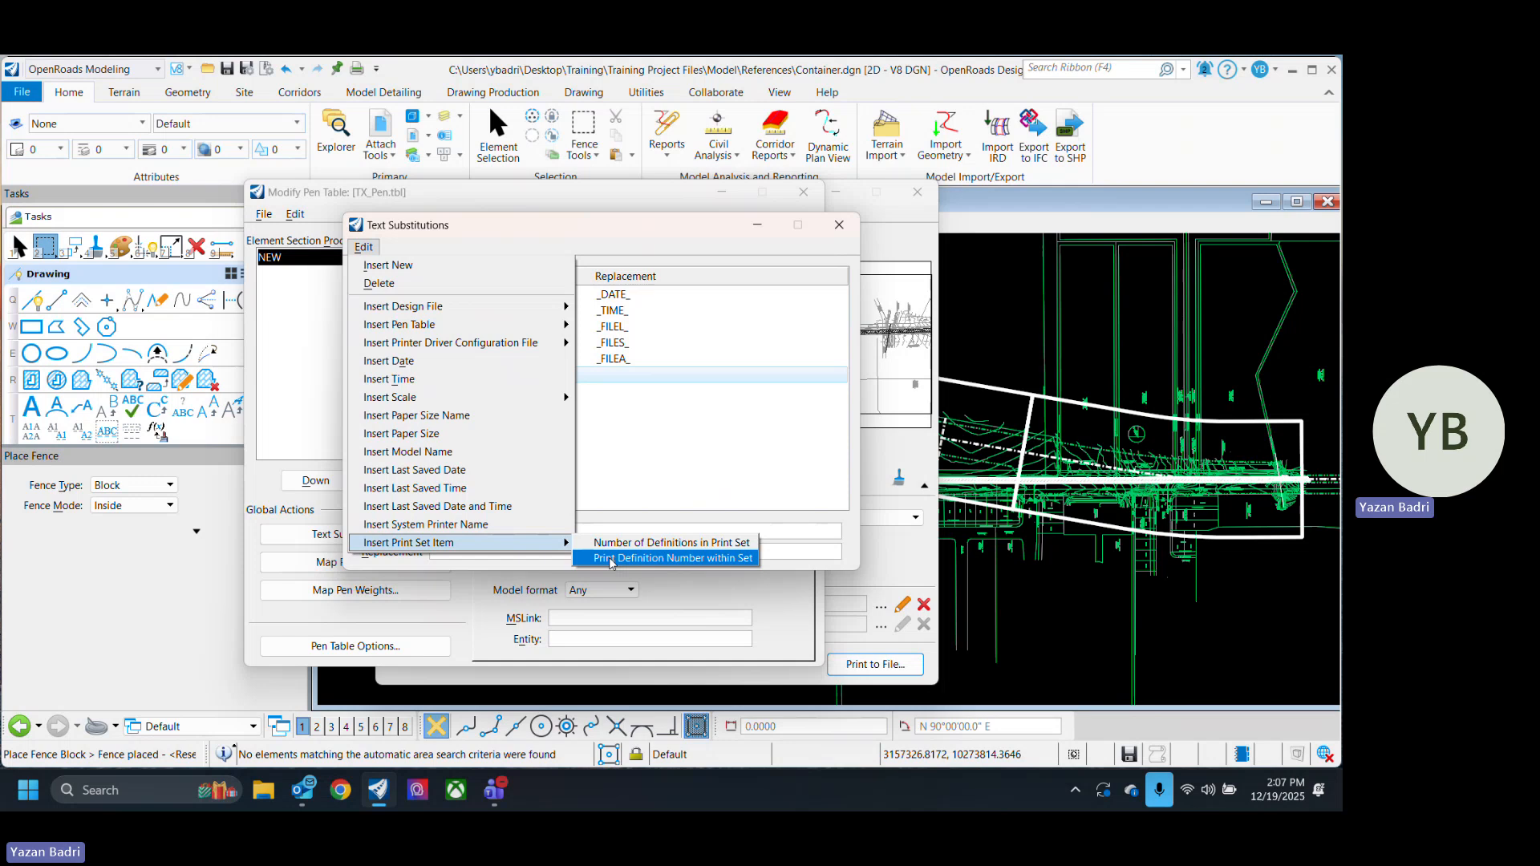
click(642, 558)
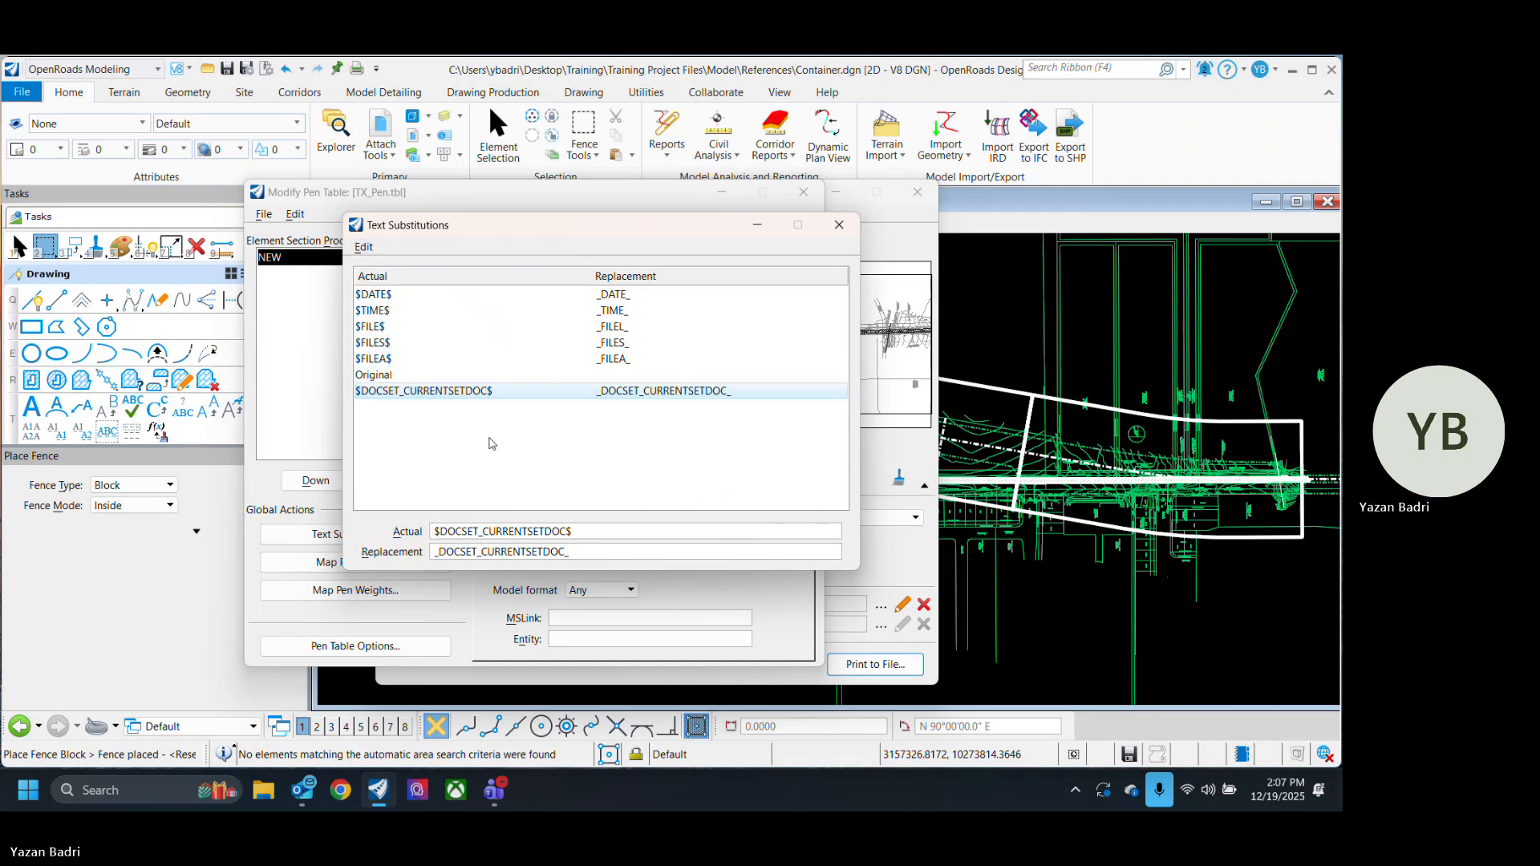
Step: Set the actual text of the _DOCSET_CURRENTSETDOC_ substitution to $PG$
click(420, 376)
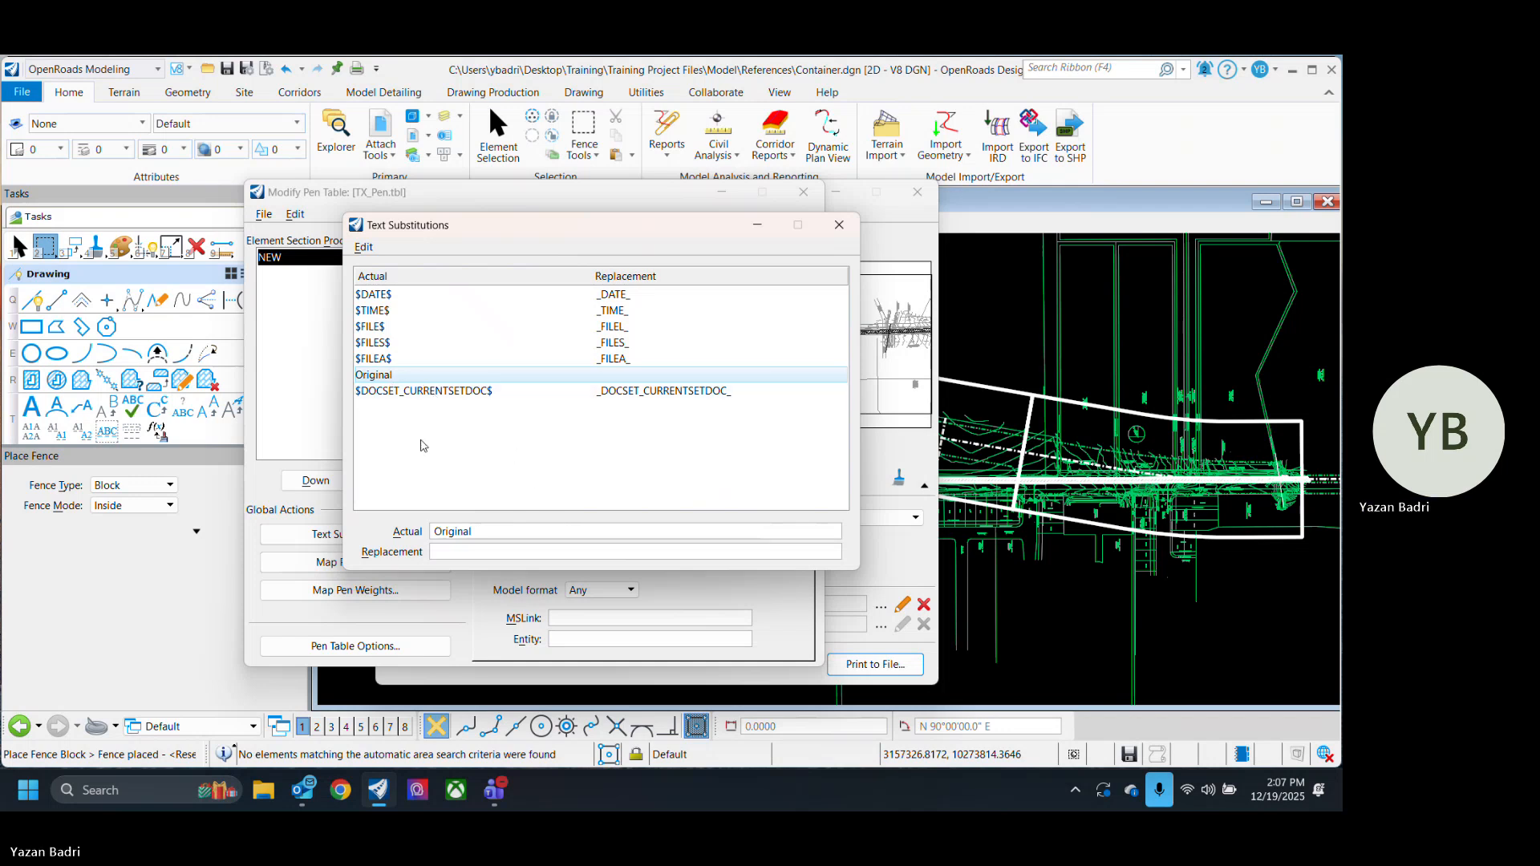
click(396, 392)
click(376, 377)
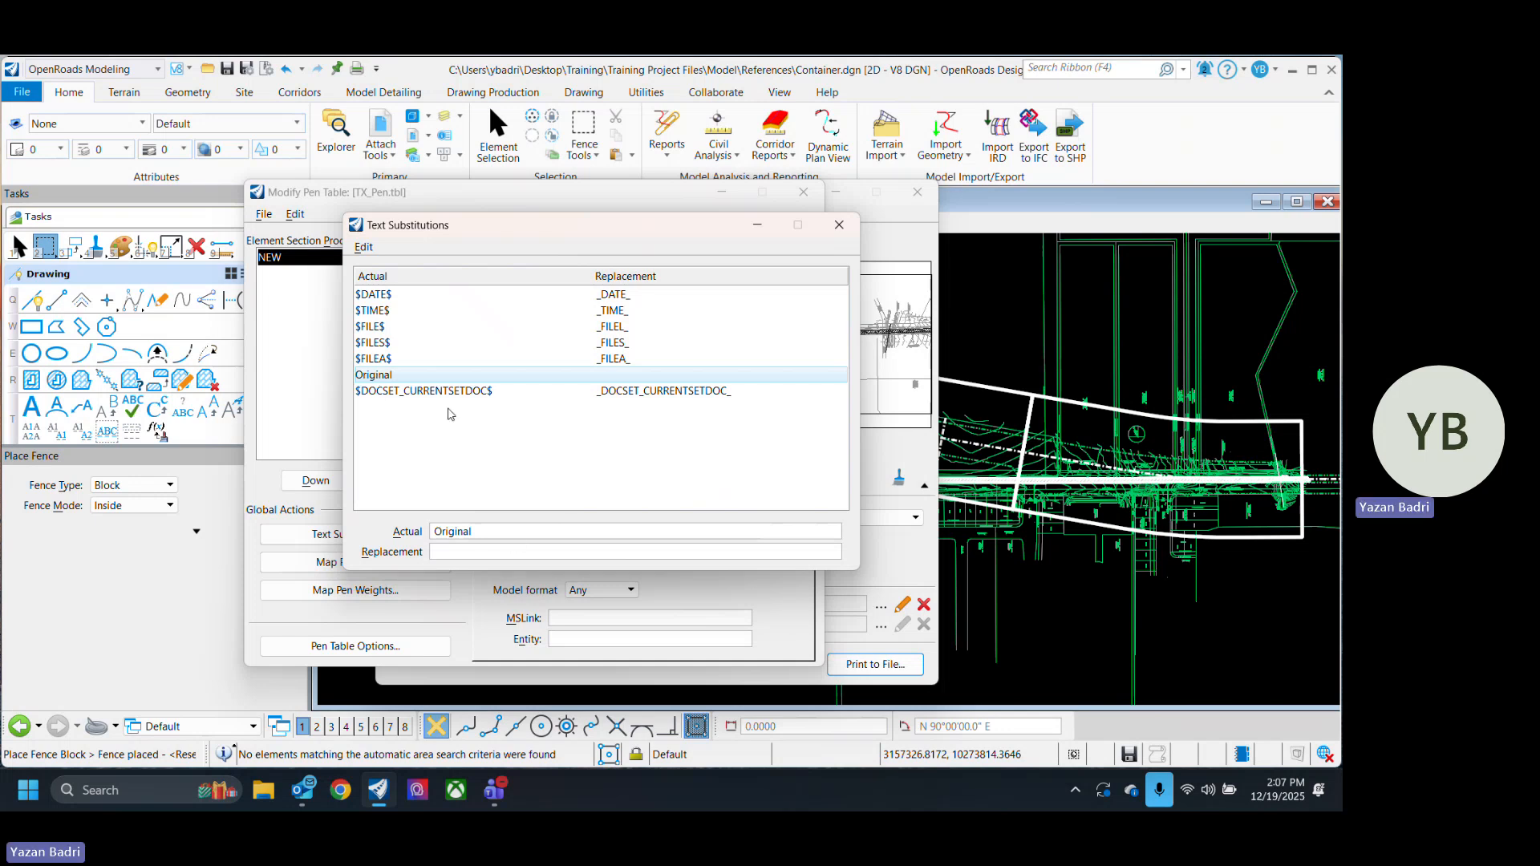
click(464, 392)
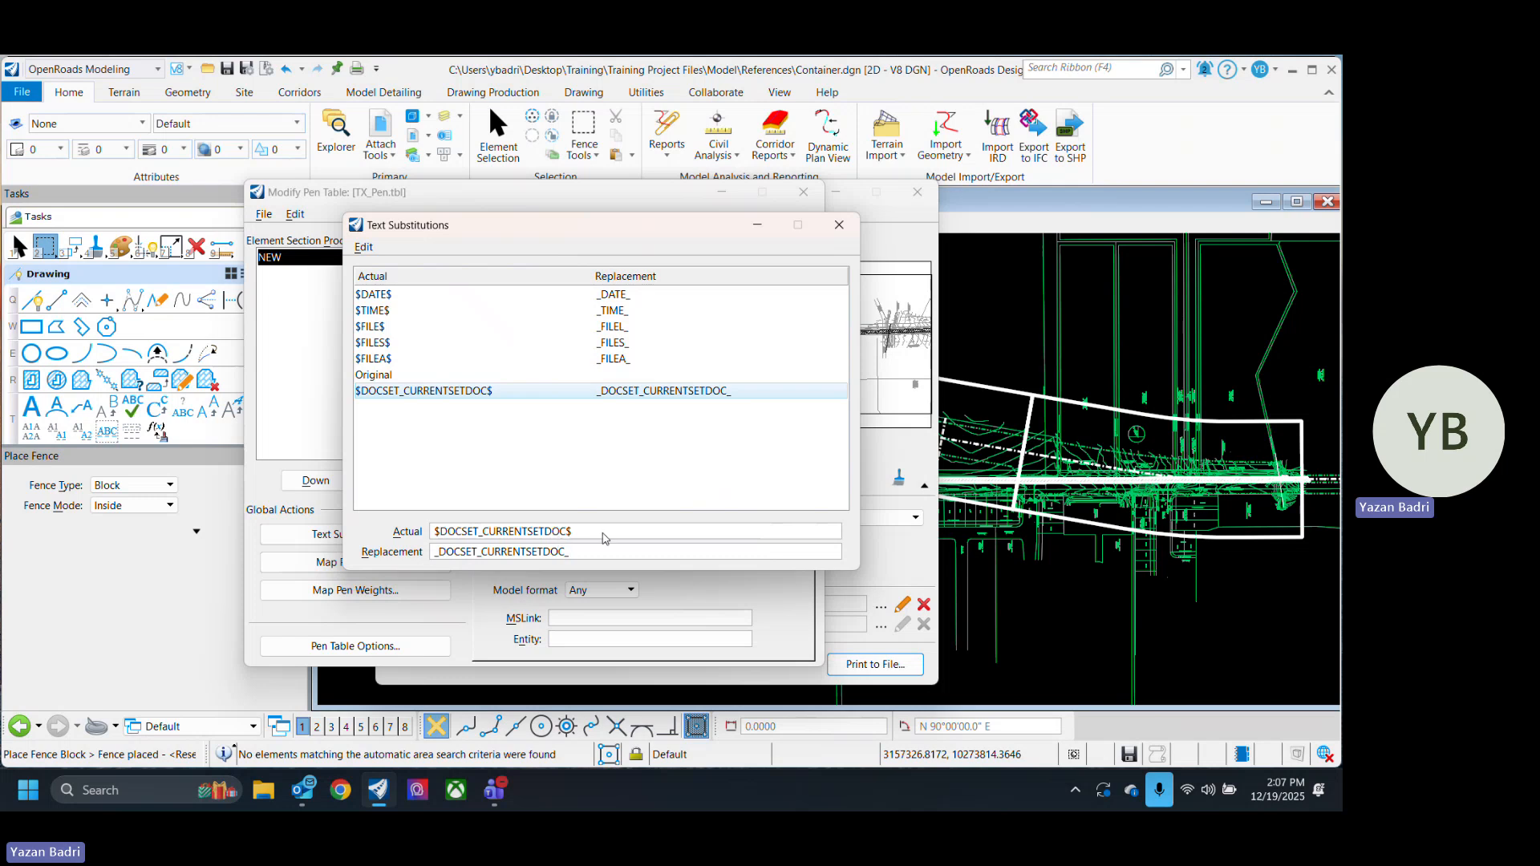
drag(567, 532, 446, 538)
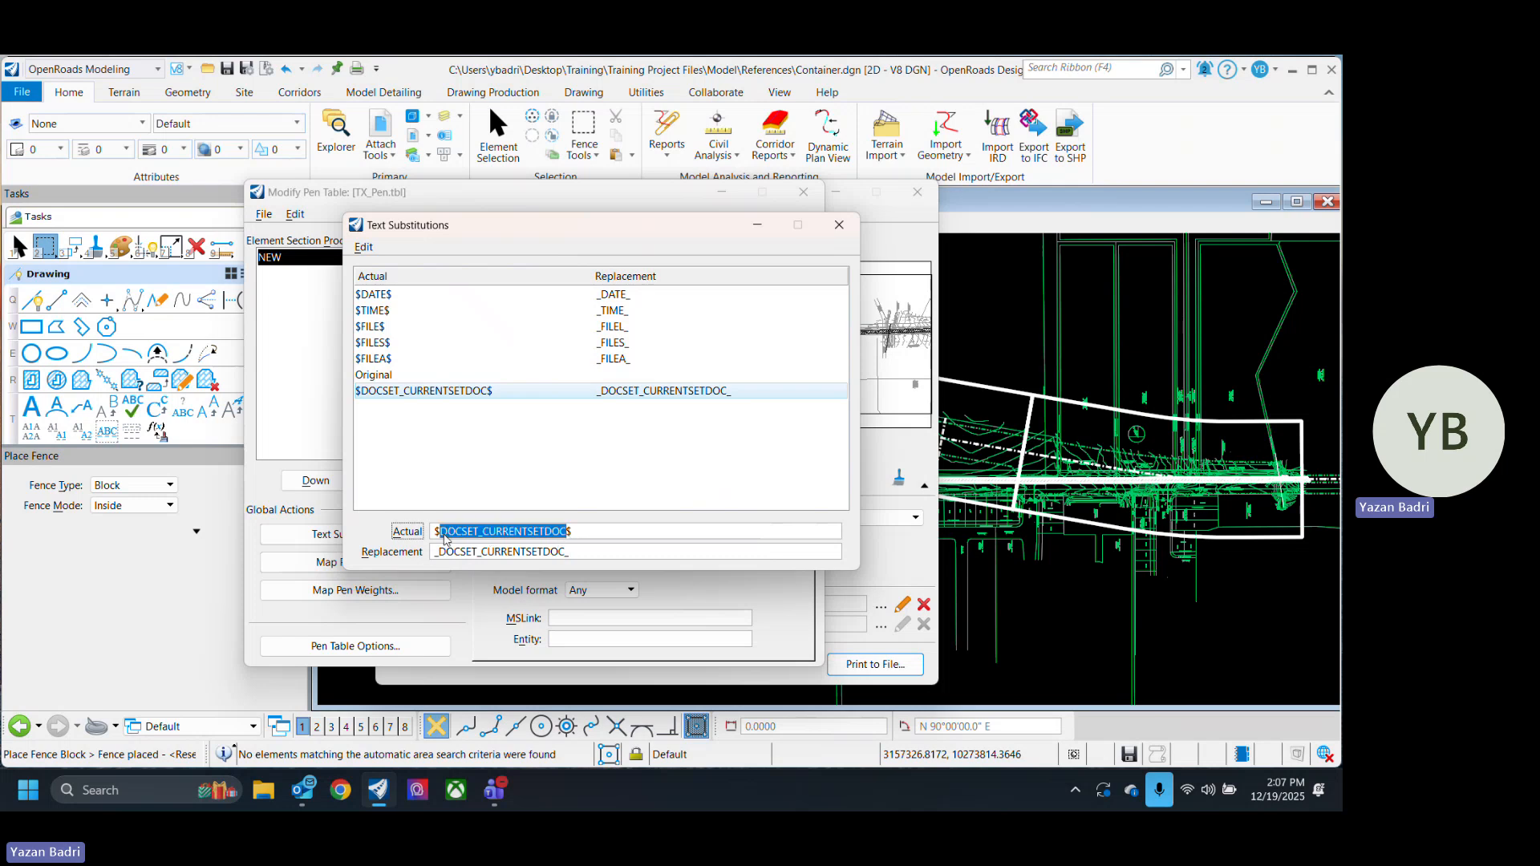
key(BackSpace)
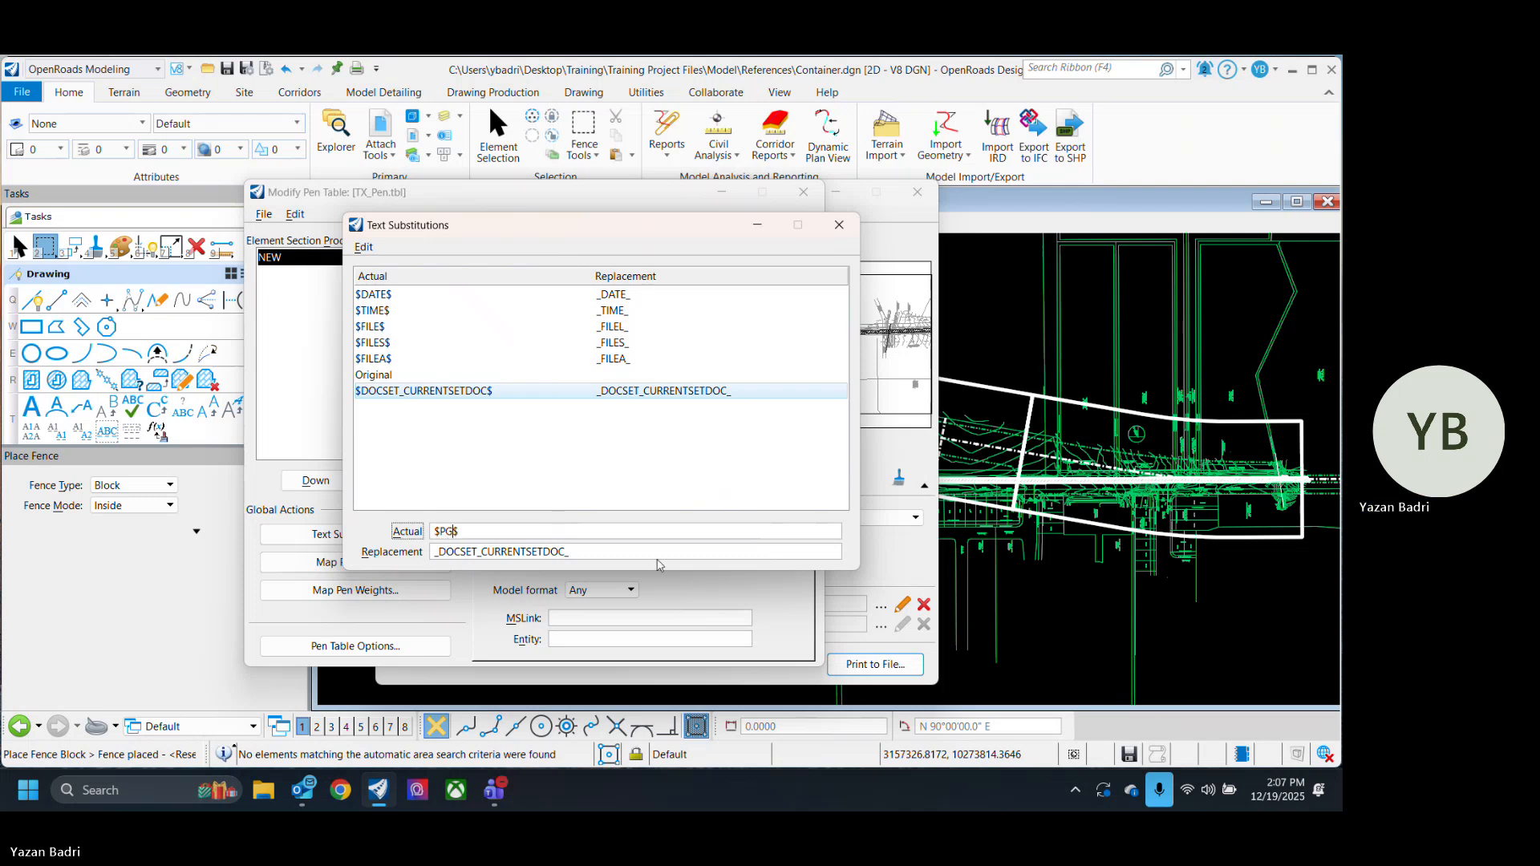
key(Tab)
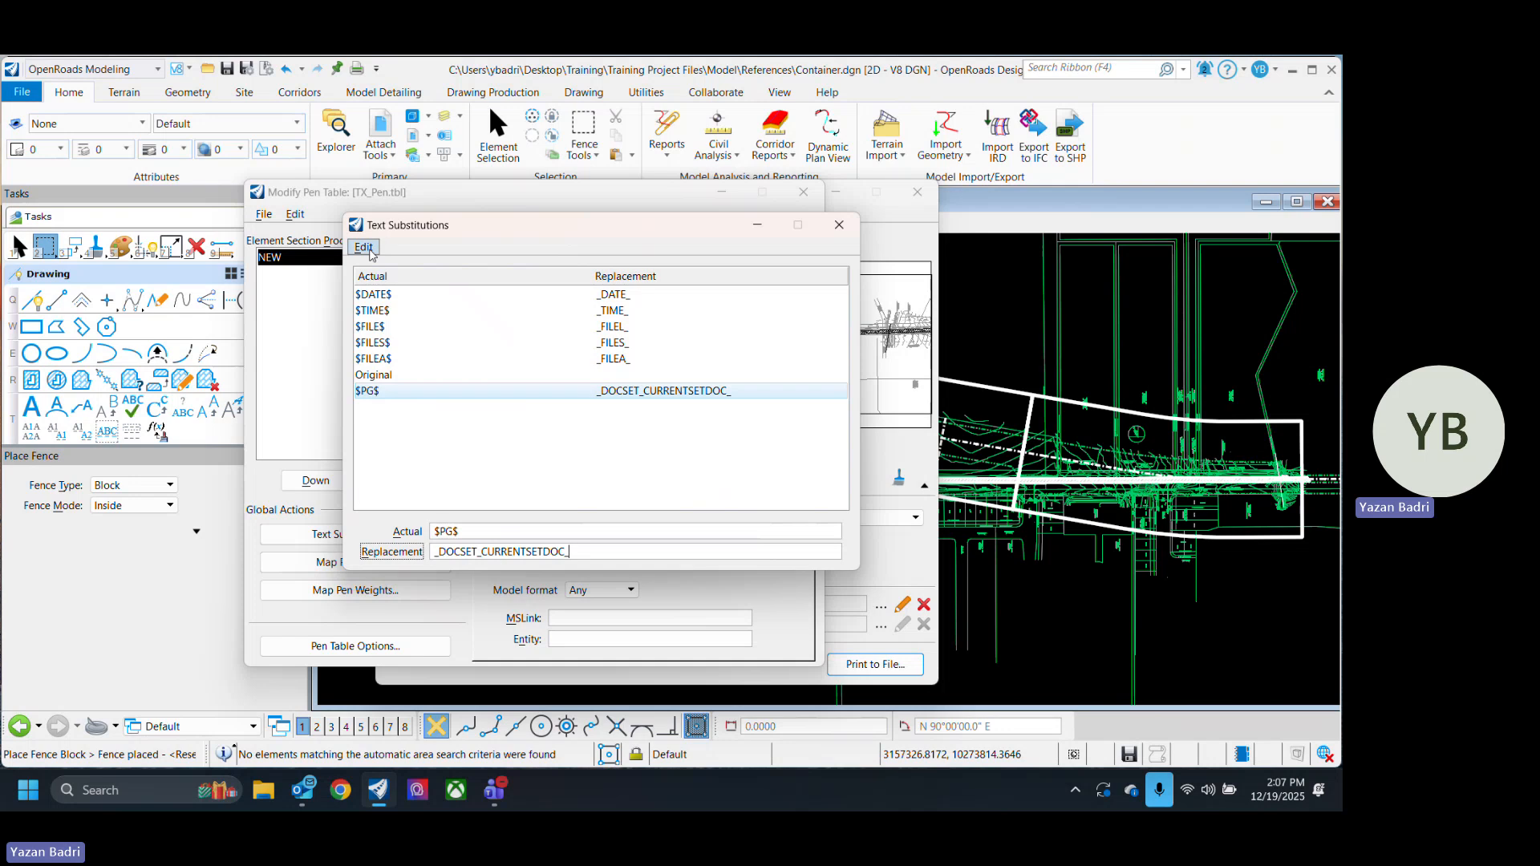
click(367, 247)
click(607, 250)
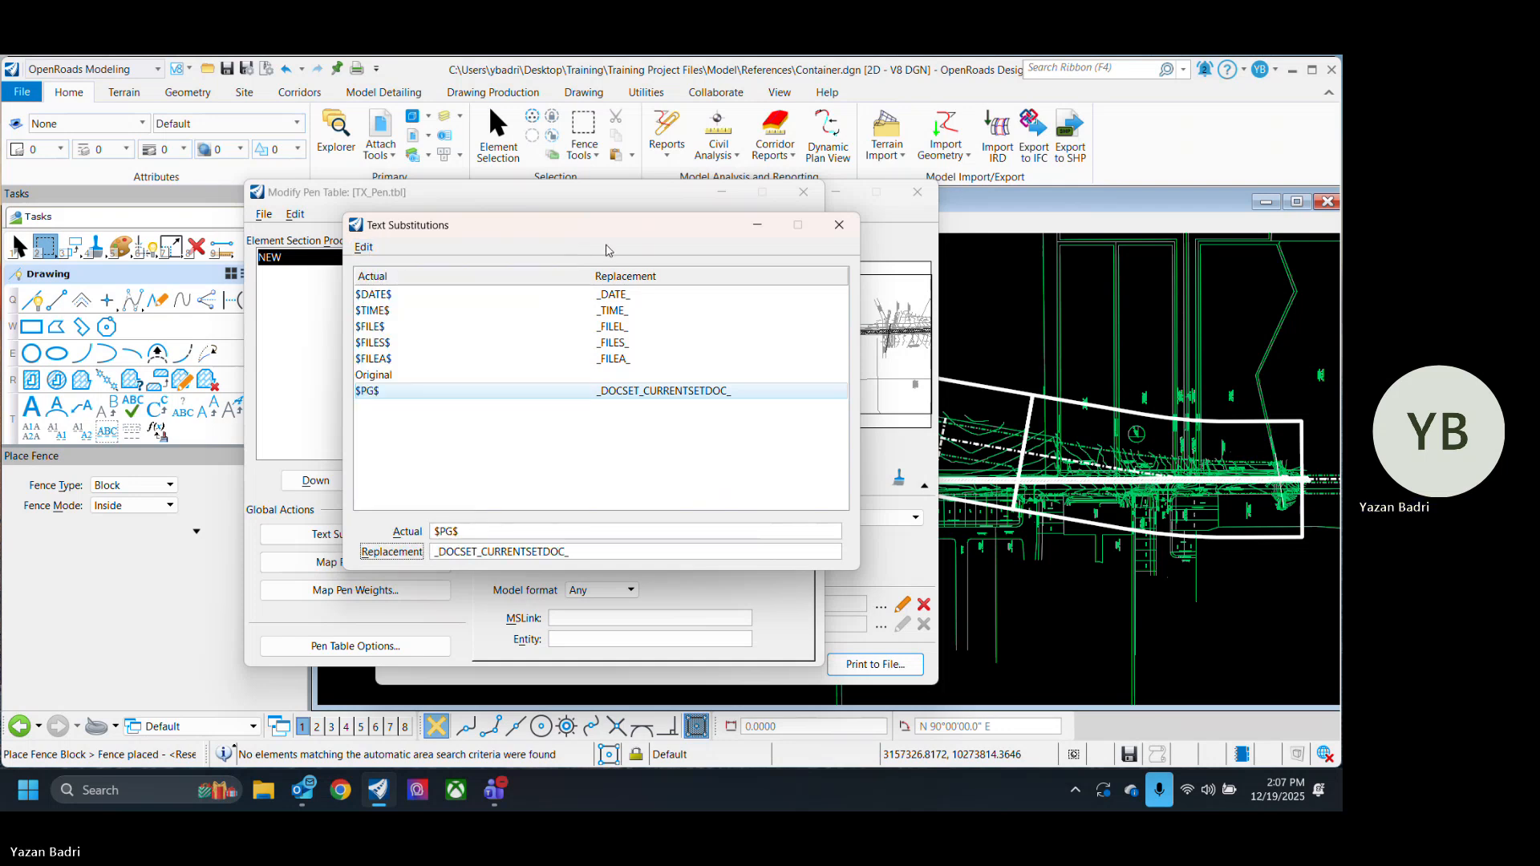
Step: Close the text substitutions, save the TX_Pen pen table and exit its editor
click(840, 224)
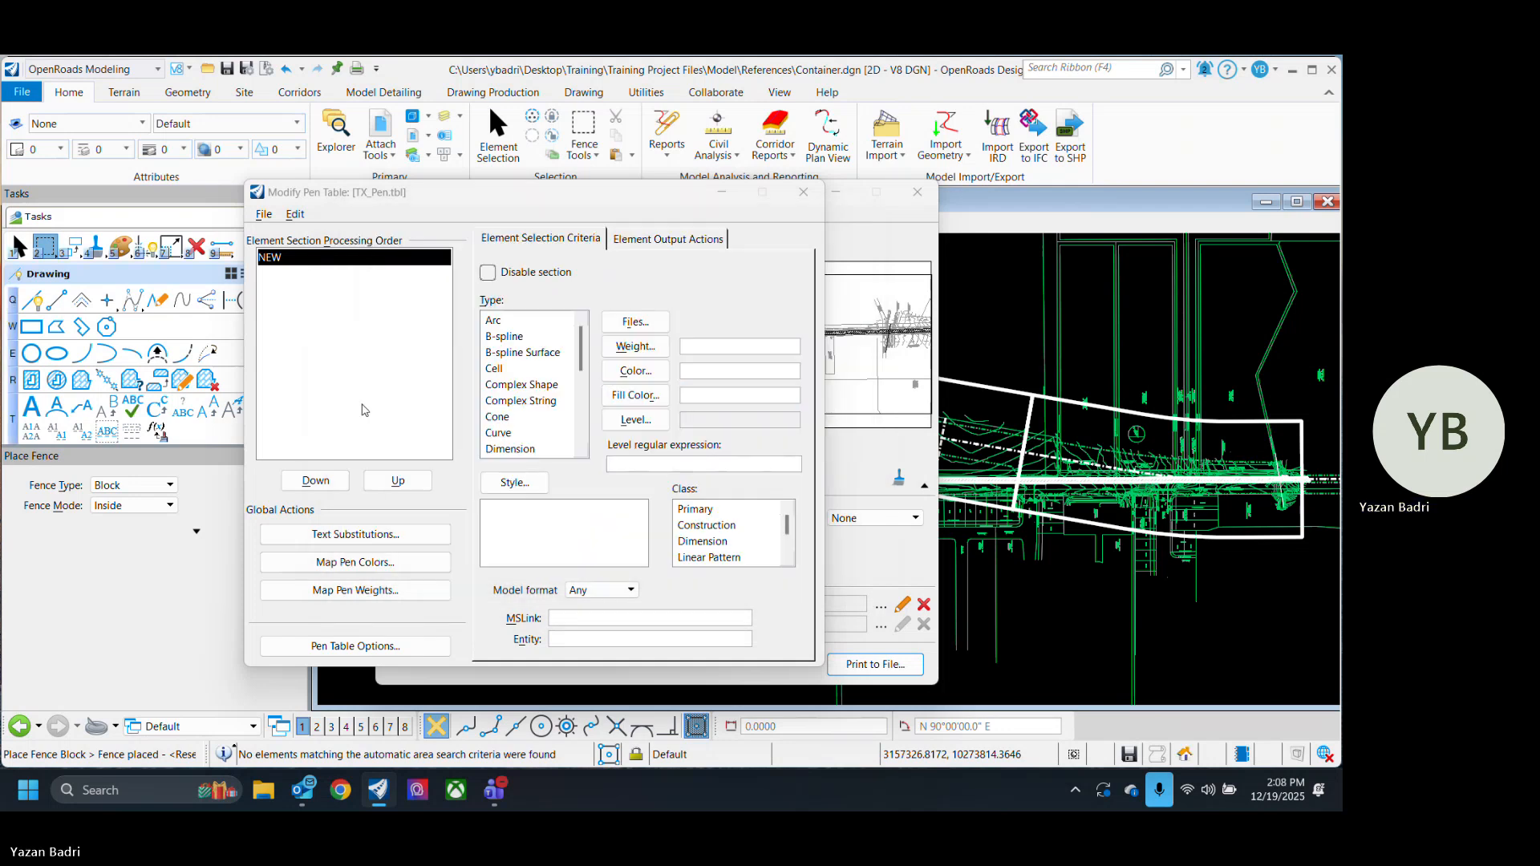
click(263, 215)
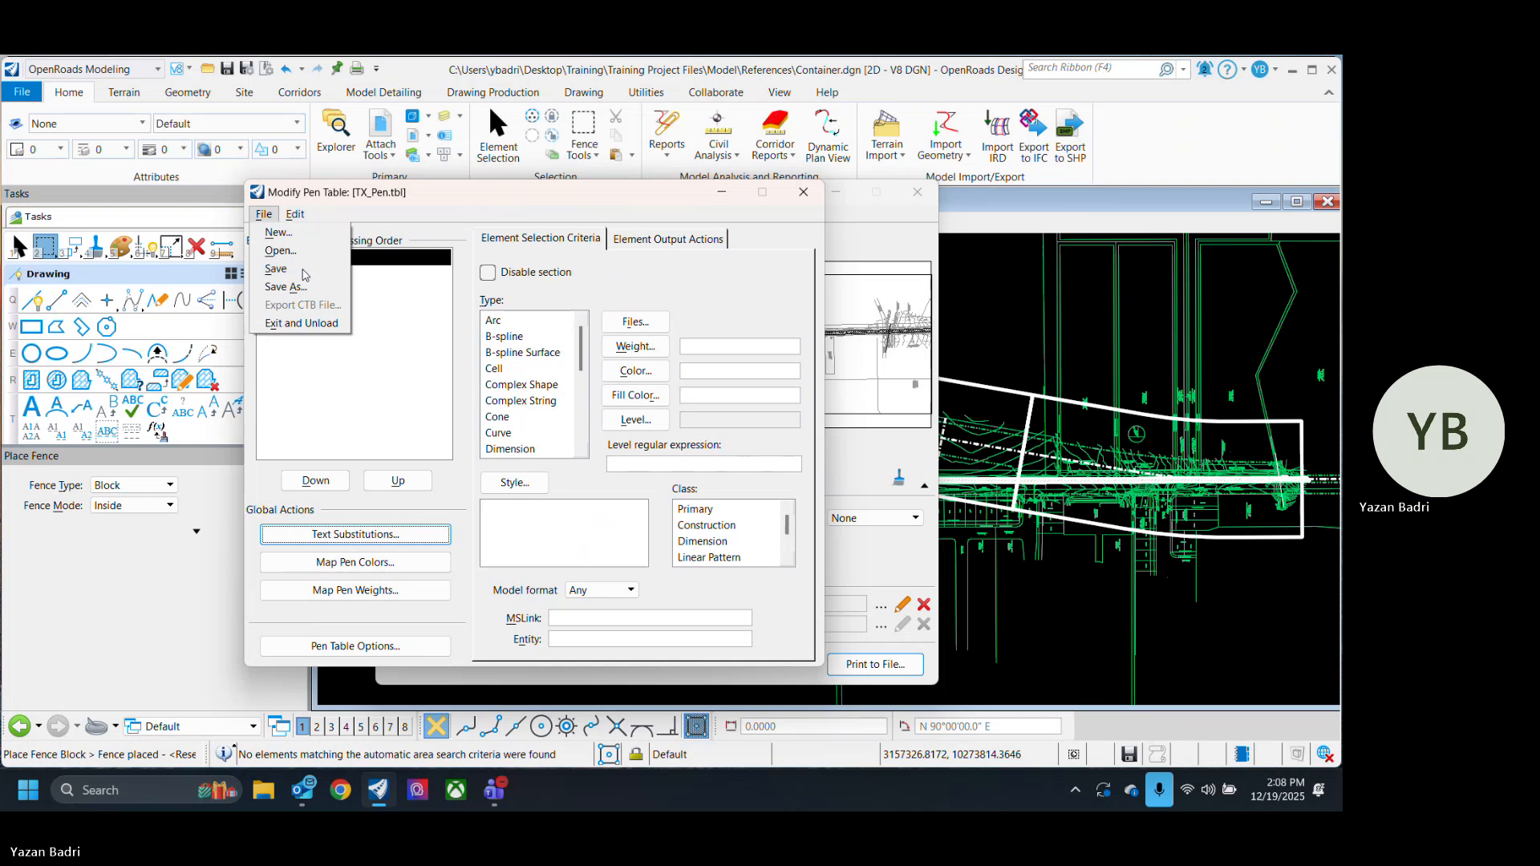
click(302, 270)
click(803, 192)
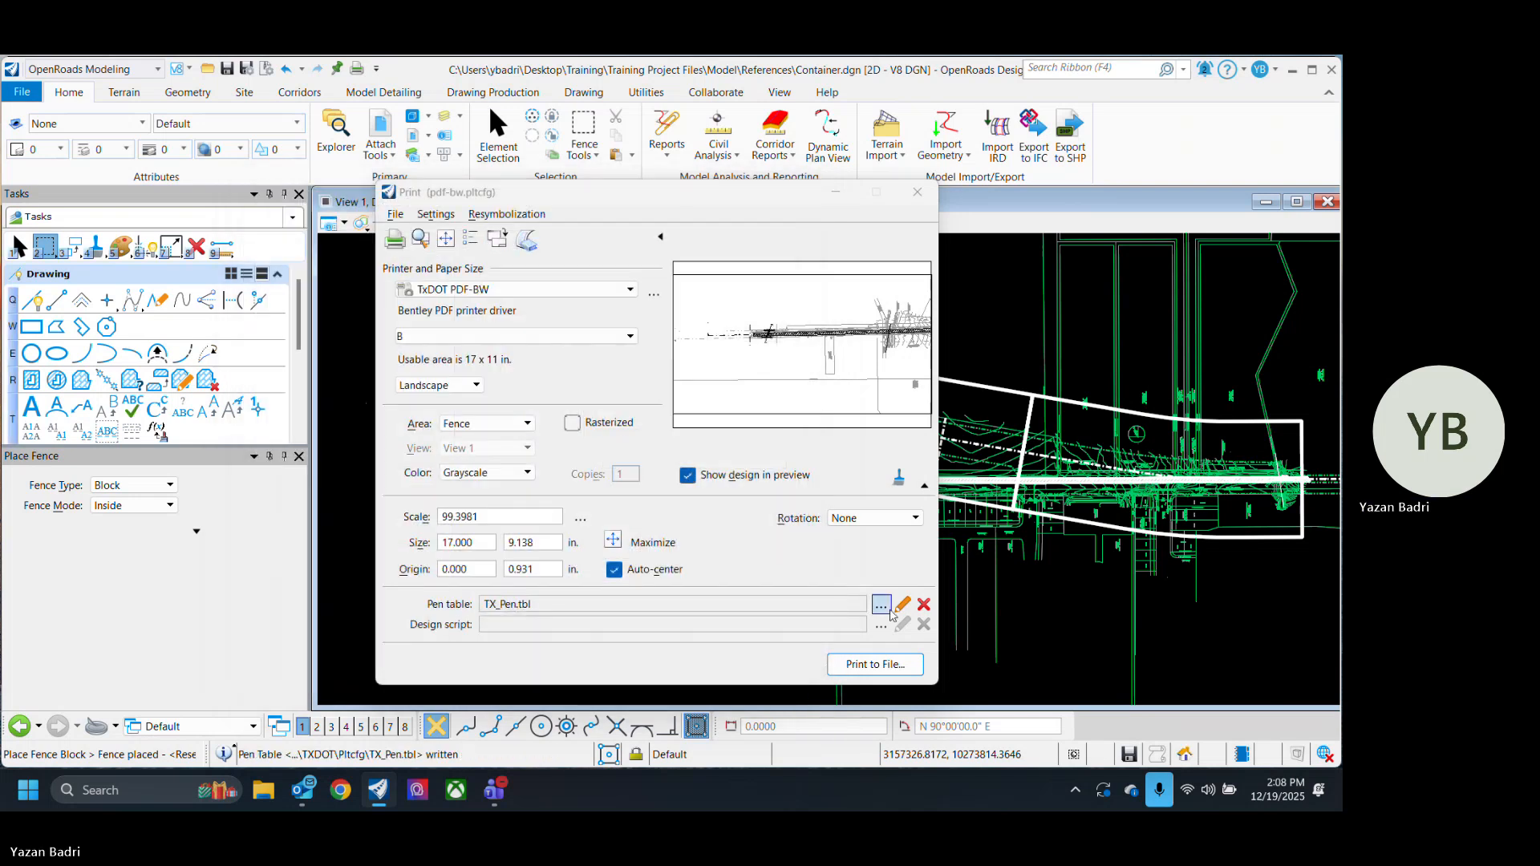
Step: Reopen the TX_Pen text substitutions to check the $PG$ entry, then close the pen table editor and the Print dialog
click(902, 604)
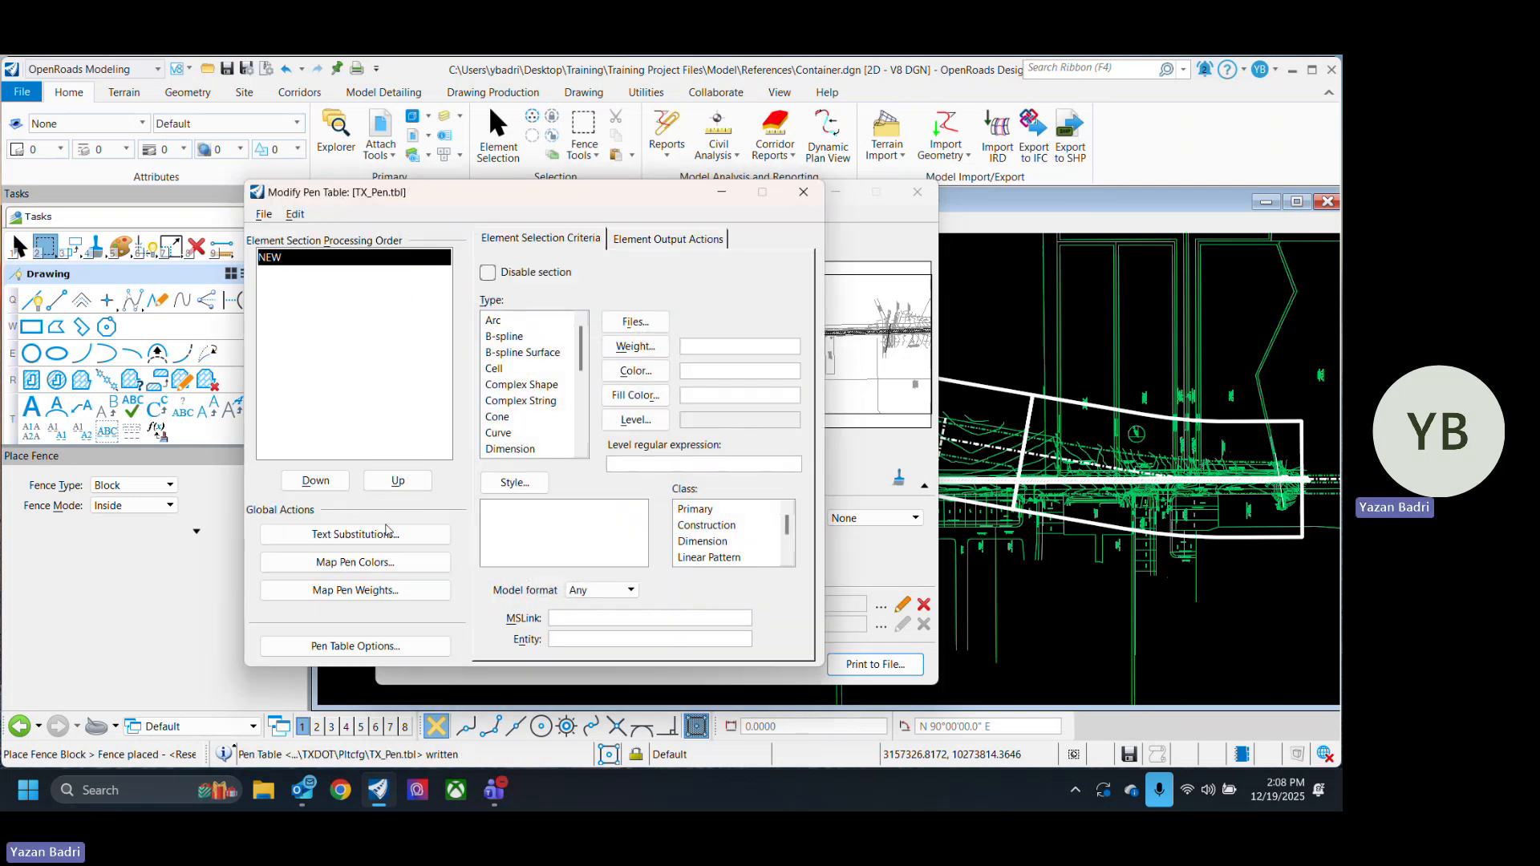
click(393, 535)
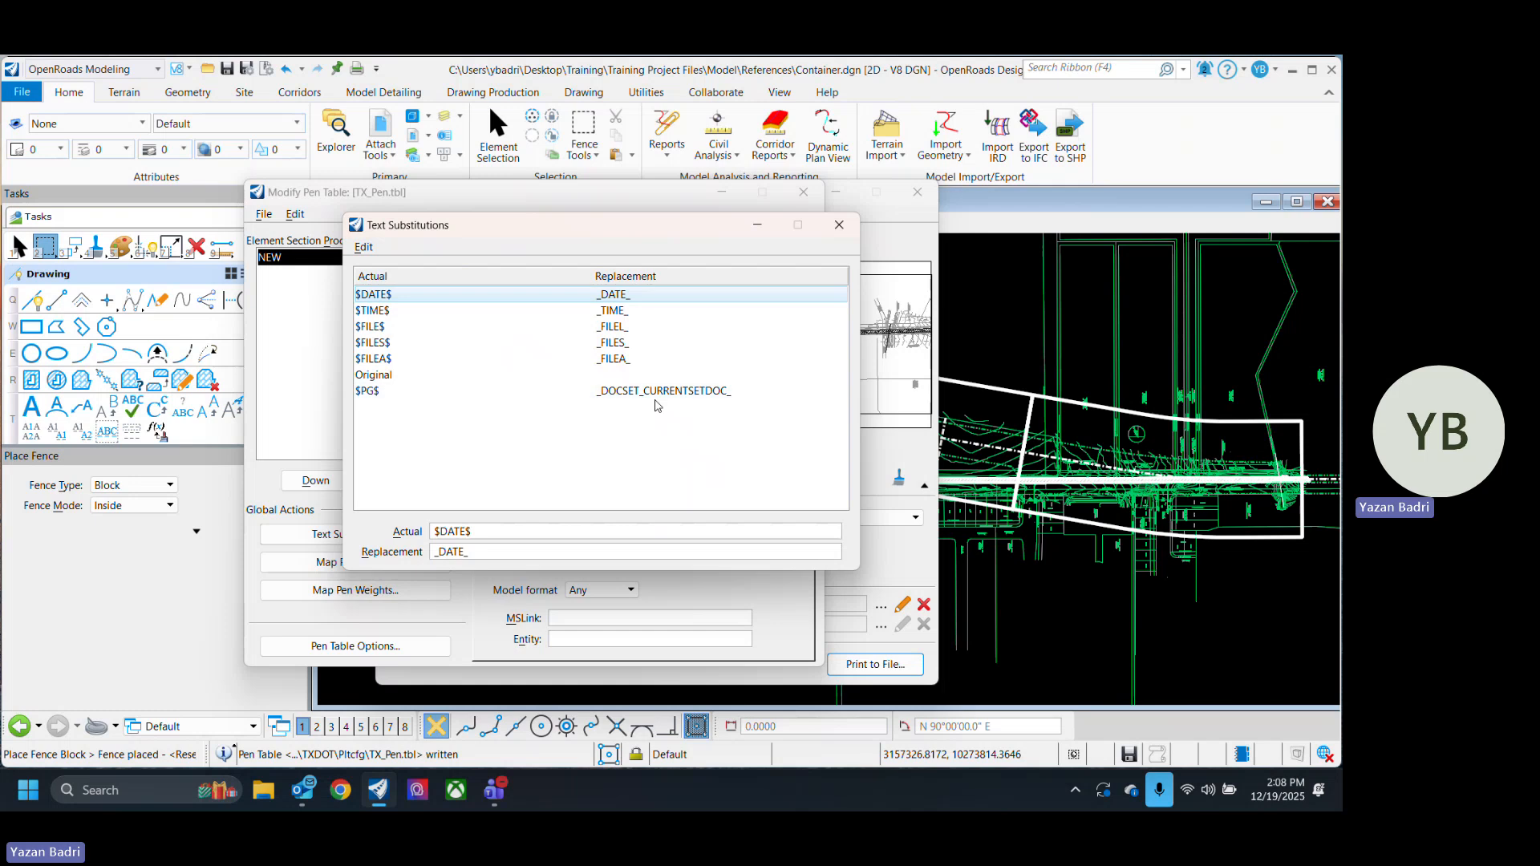
click(840, 225)
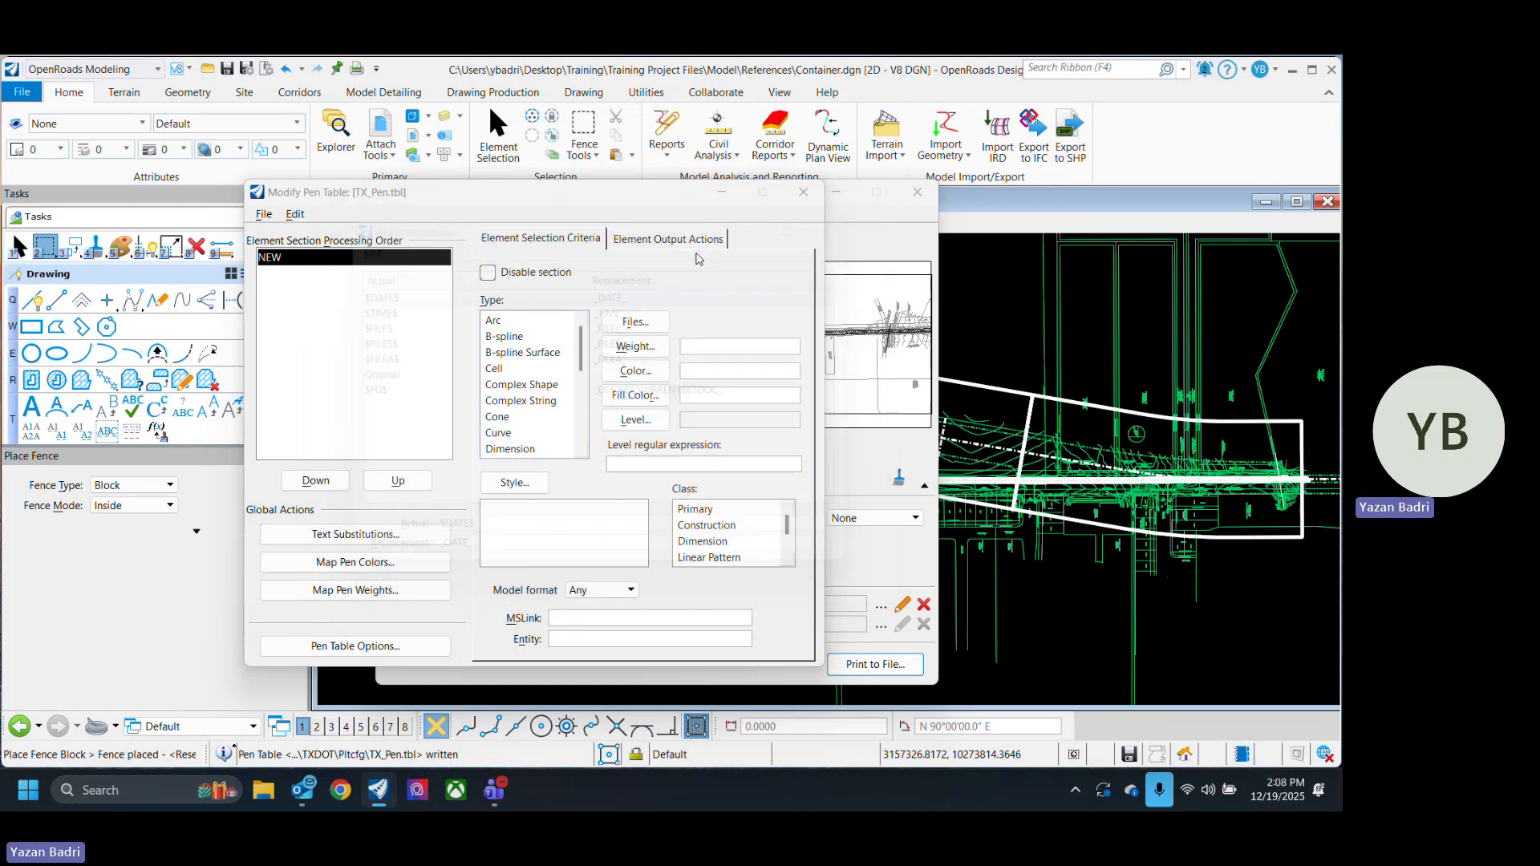
click(804, 193)
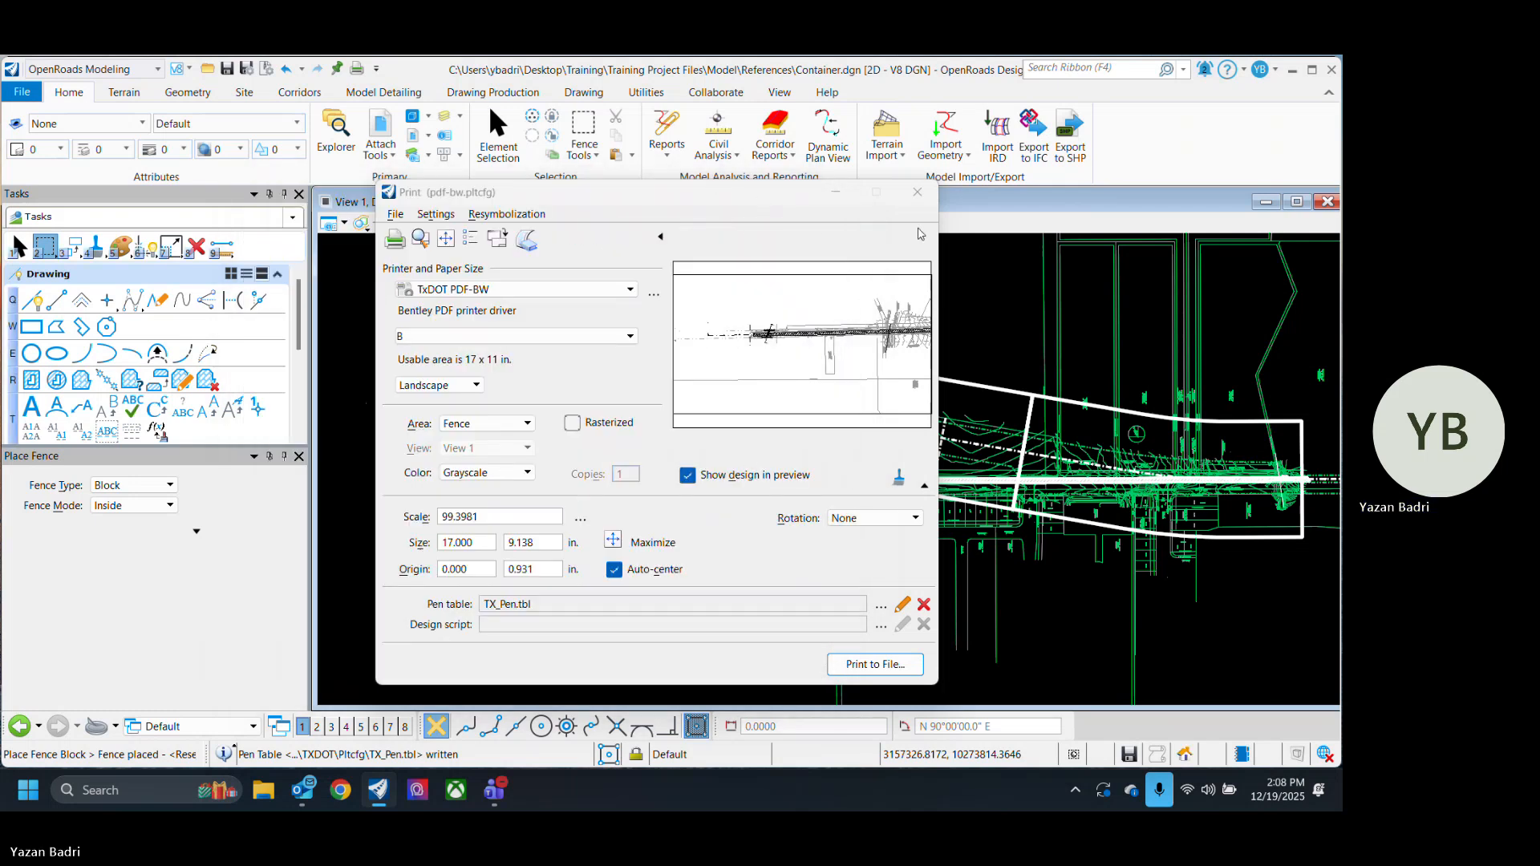
click(917, 193)
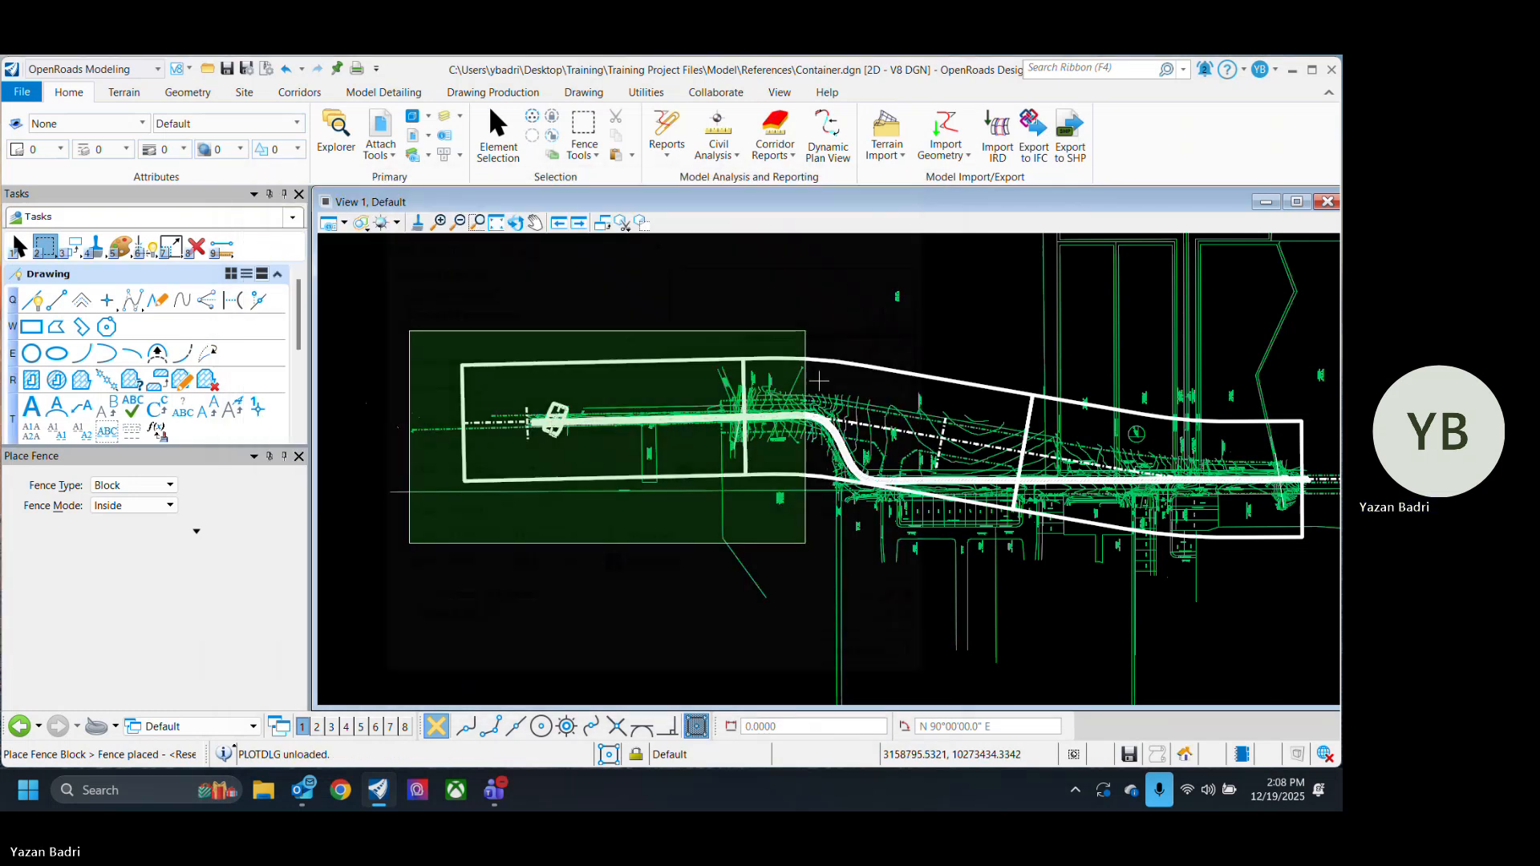
Step: Leave the fence placement for element selection and open Print Organizer
click(20, 247)
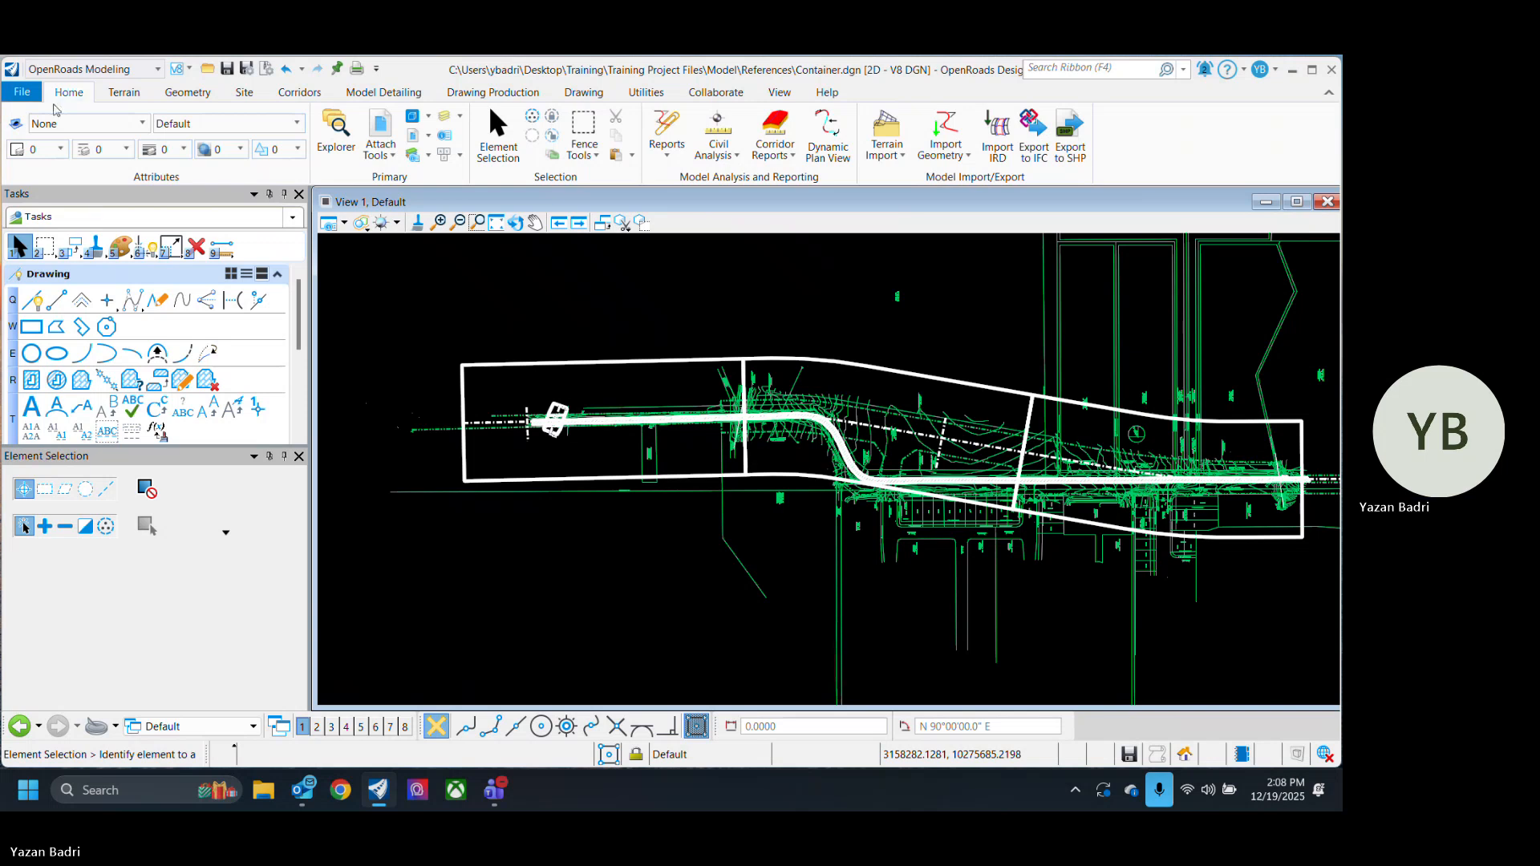
click(21, 93)
click(30, 513)
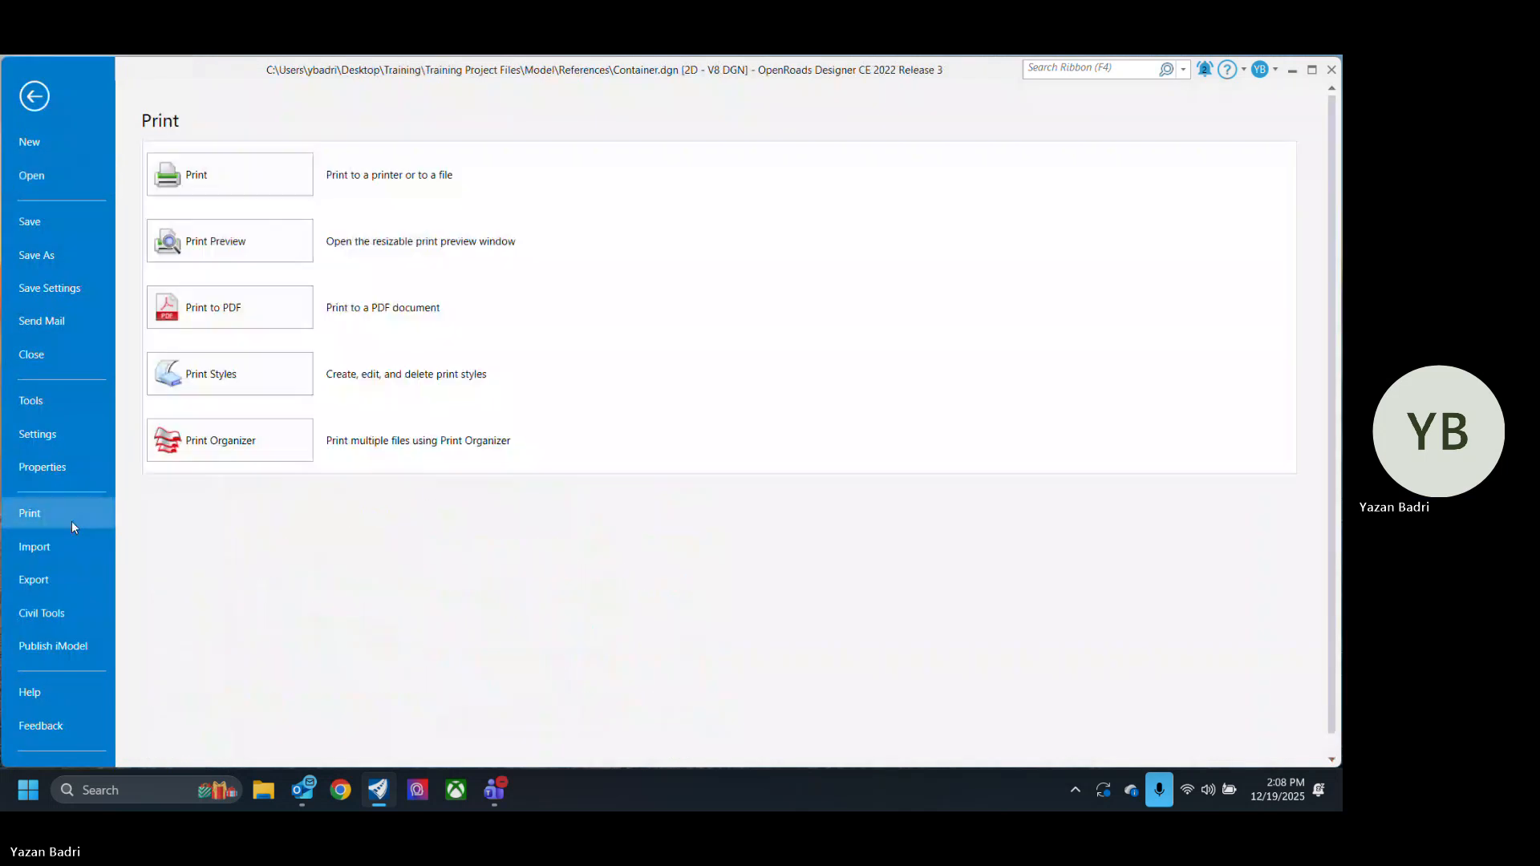
click(233, 438)
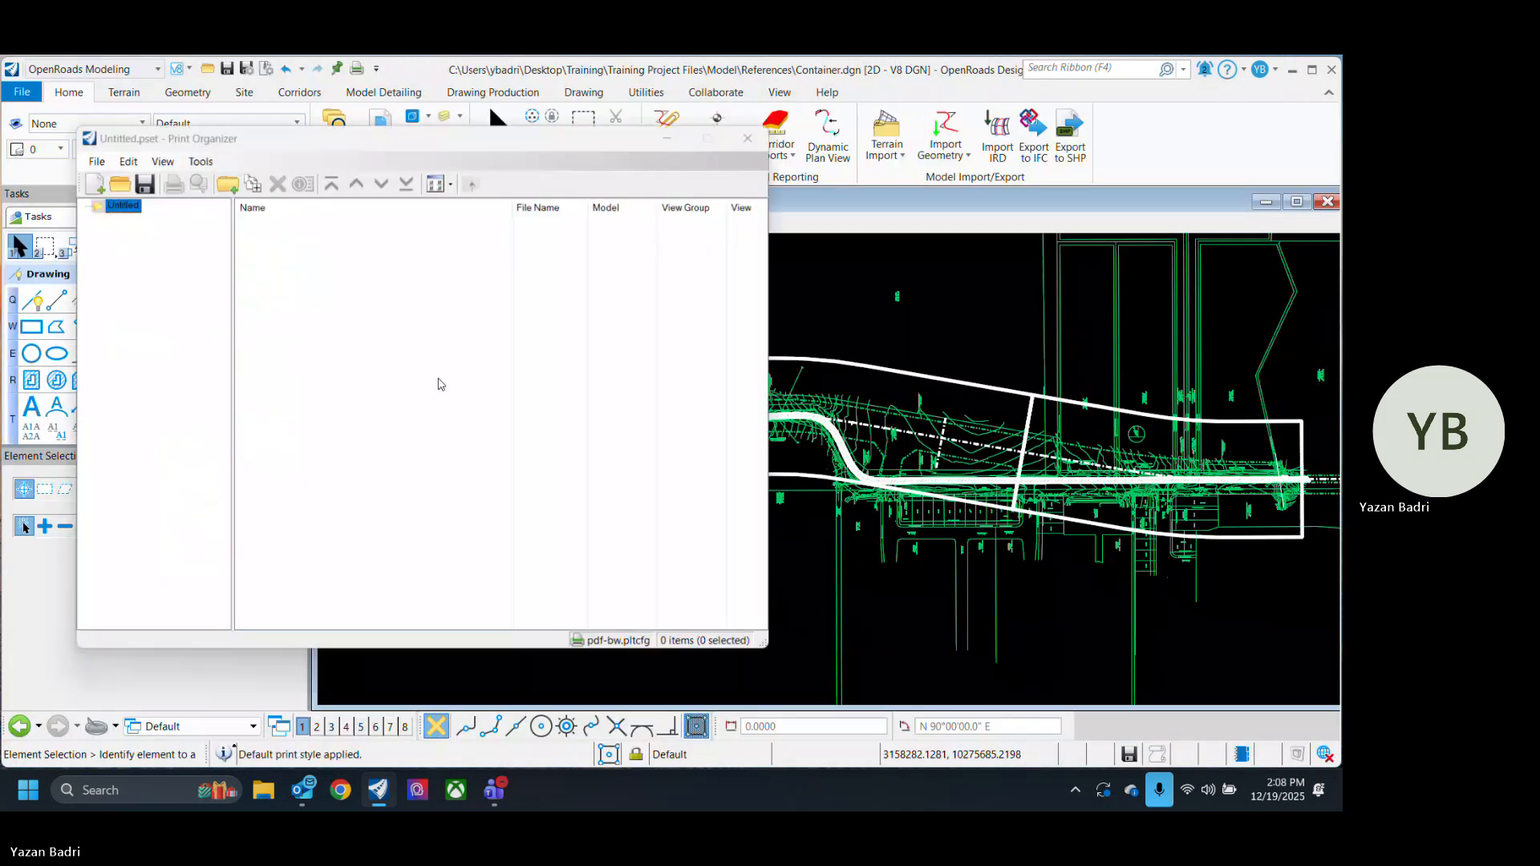
Step: Start new print definitions with the sheet files BL CL- - Plan 2, BL CL-6 - Plan 1 and BL CL-6 - Plan 3 from the Sheets folder
click(251, 183)
click(590, 279)
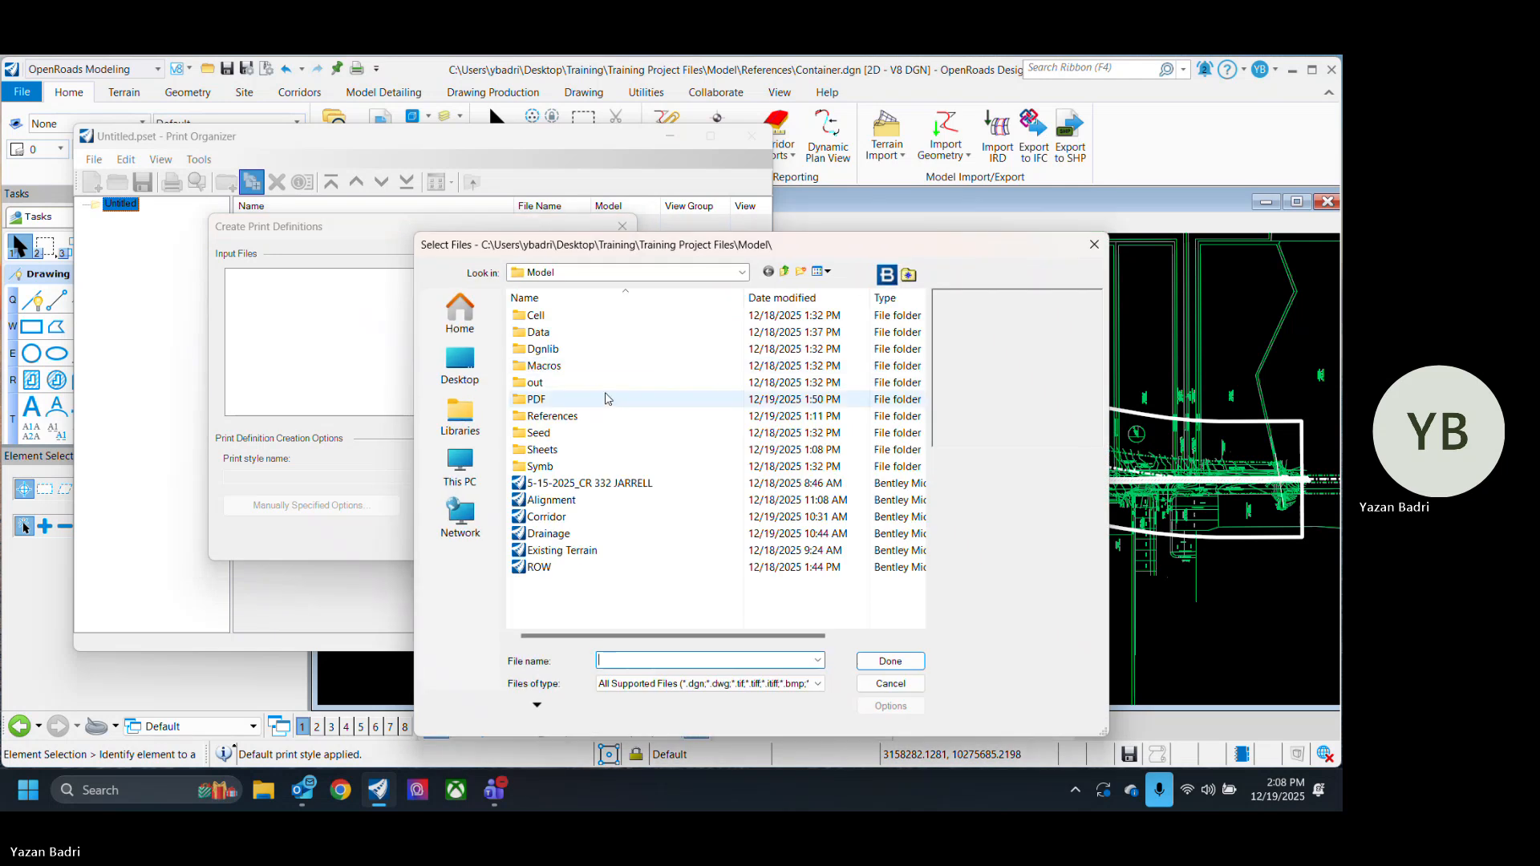
double_click(553, 450)
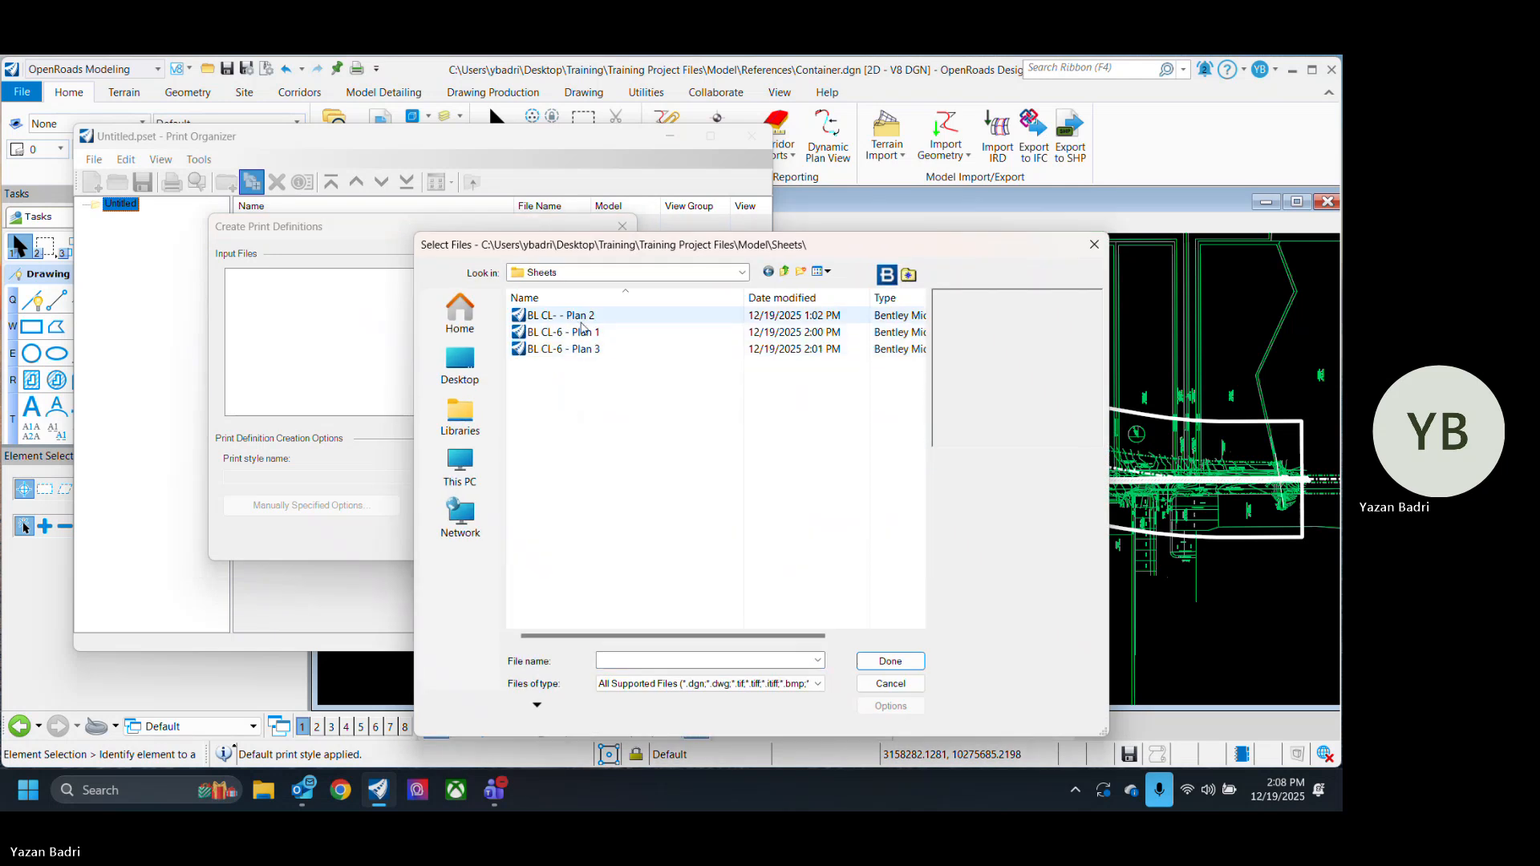
click(562, 316)
shift+click(562, 349)
click(891, 661)
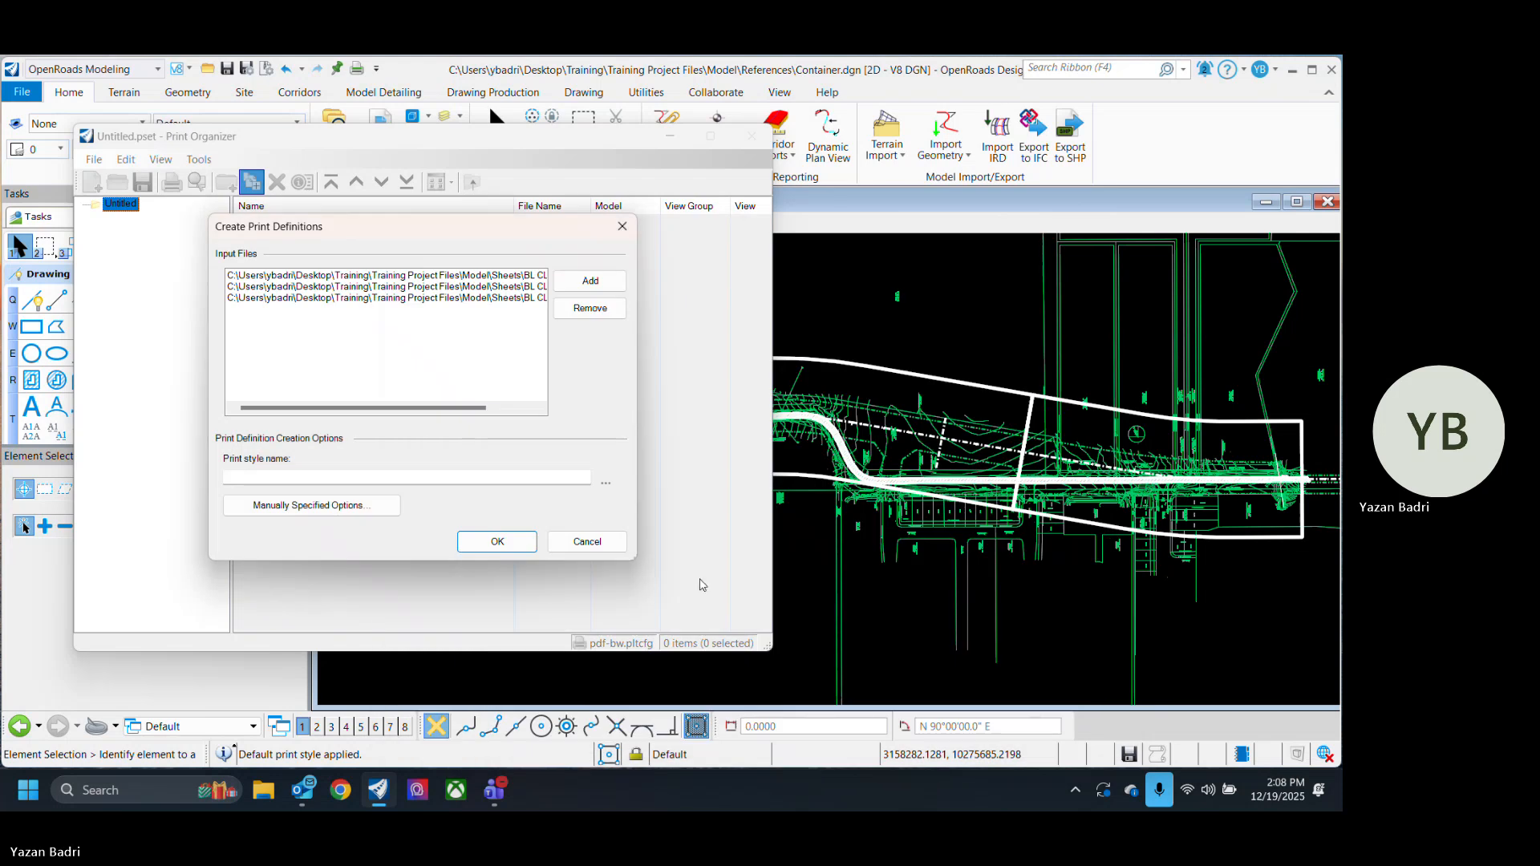
Step: Assign the TX_Pen pen table through the manually specified options, without a print style, and create the print definitions
click(606, 483)
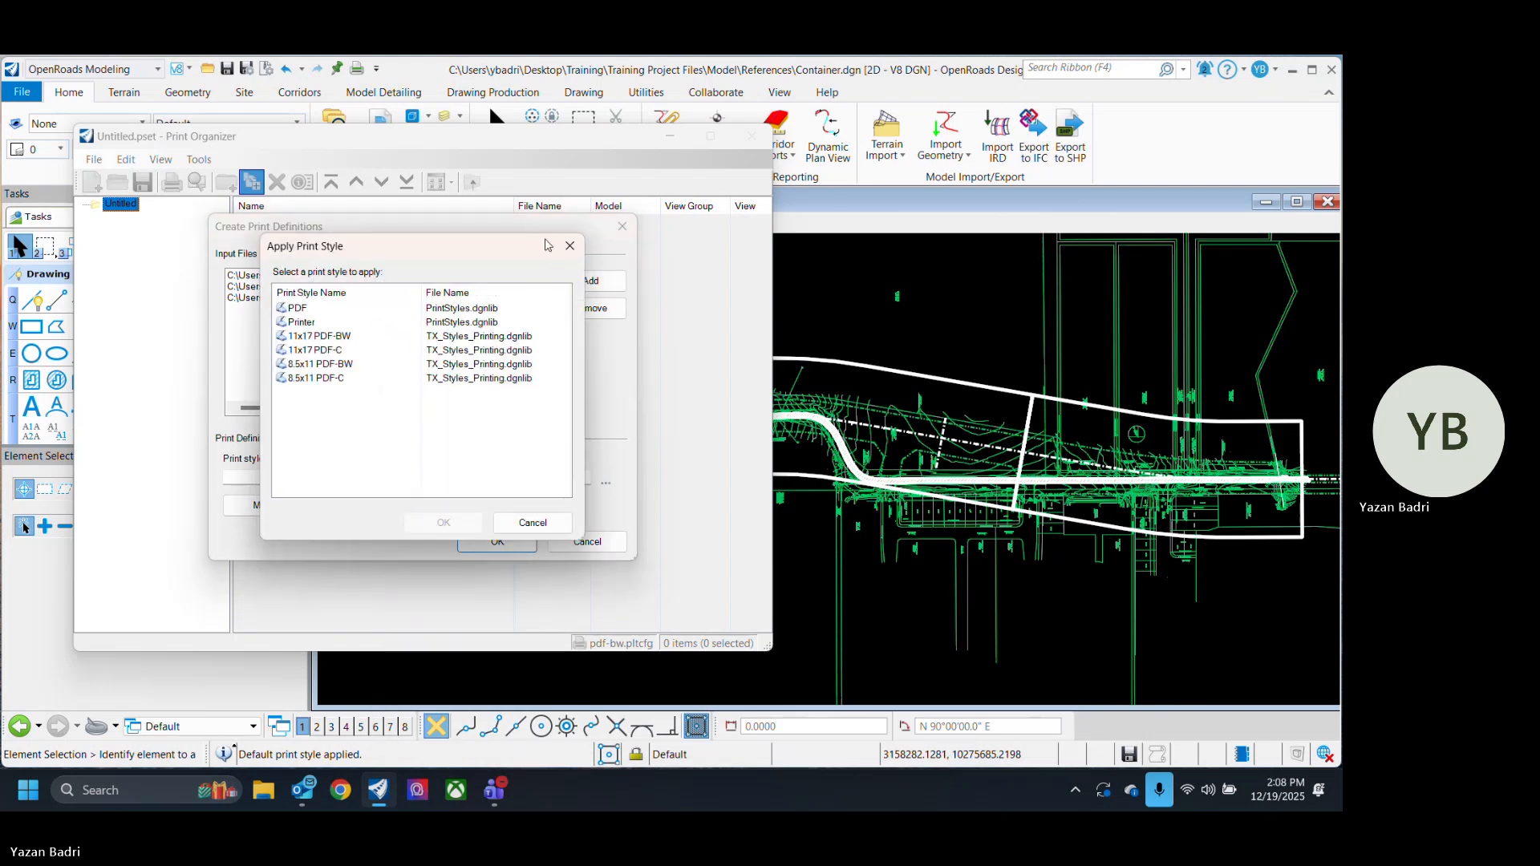
click(570, 246)
click(368, 511)
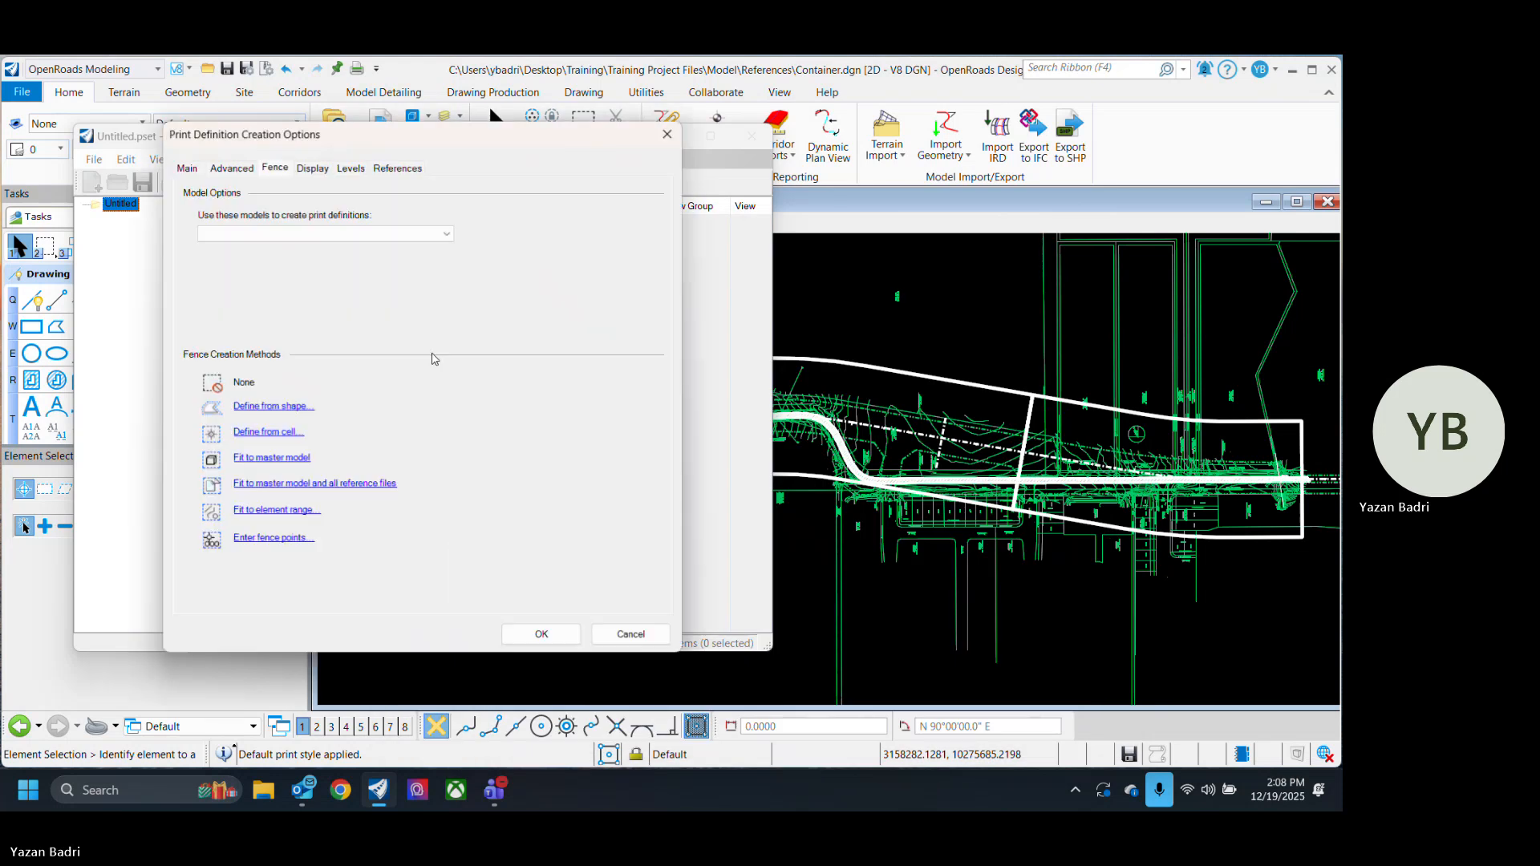
click(192, 174)
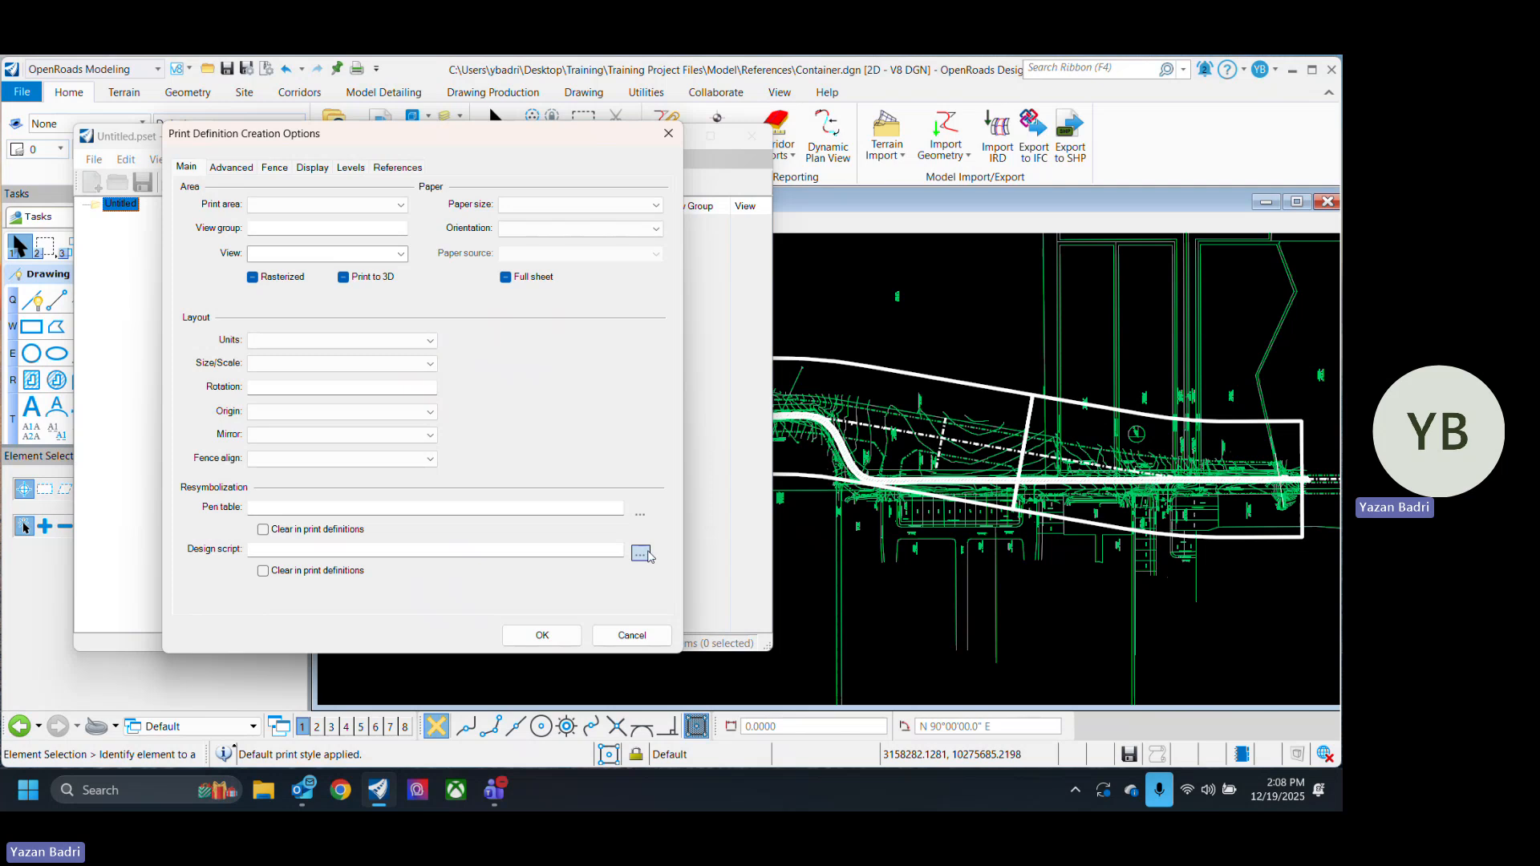
click(648, 532)
click(312, 197)
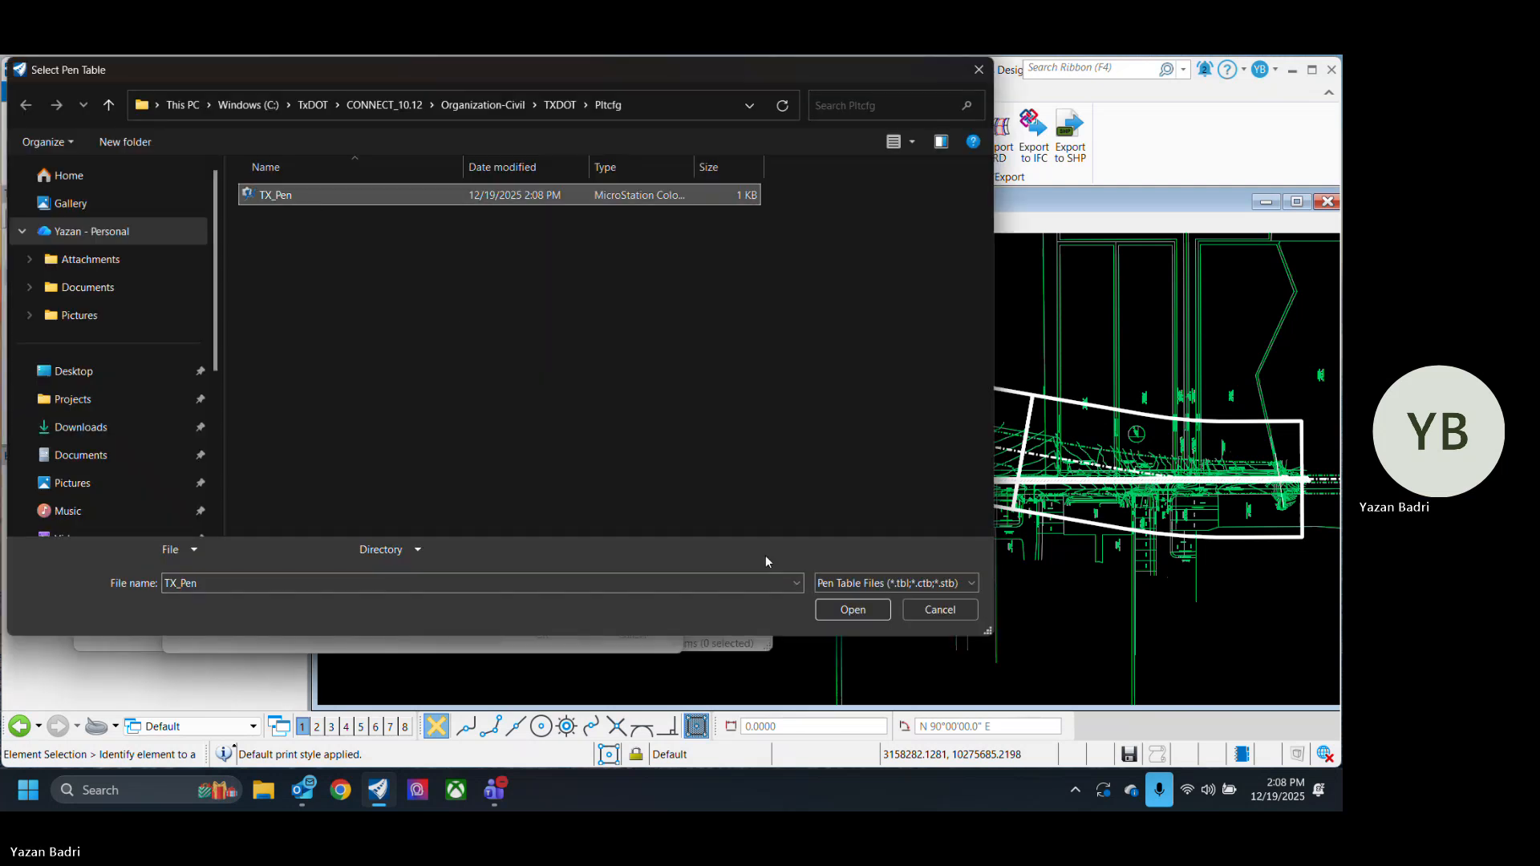
click(853, 608)
click(541, 632)
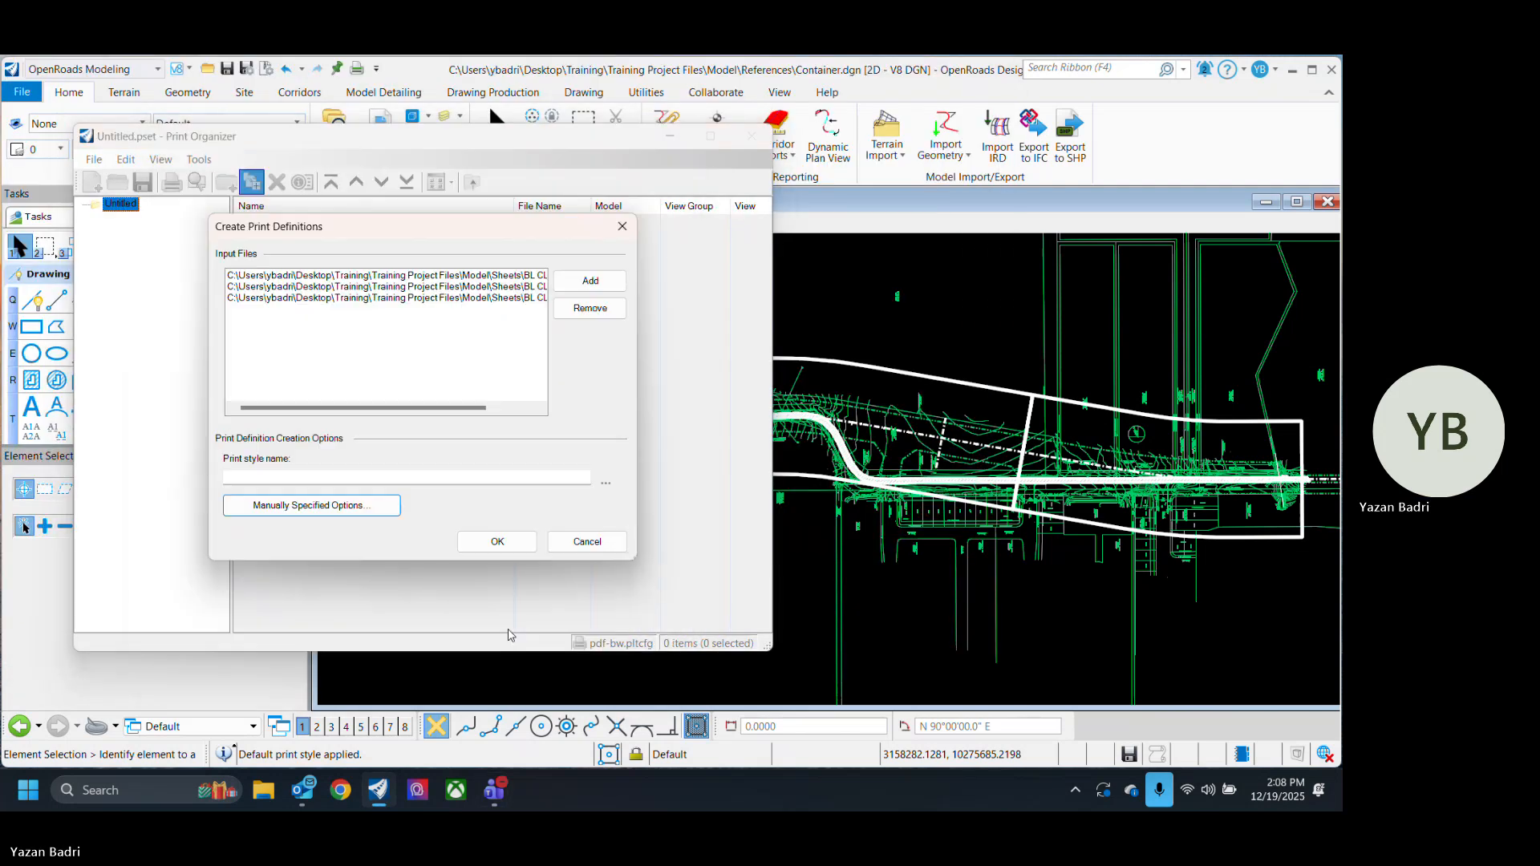
click(498, 542)
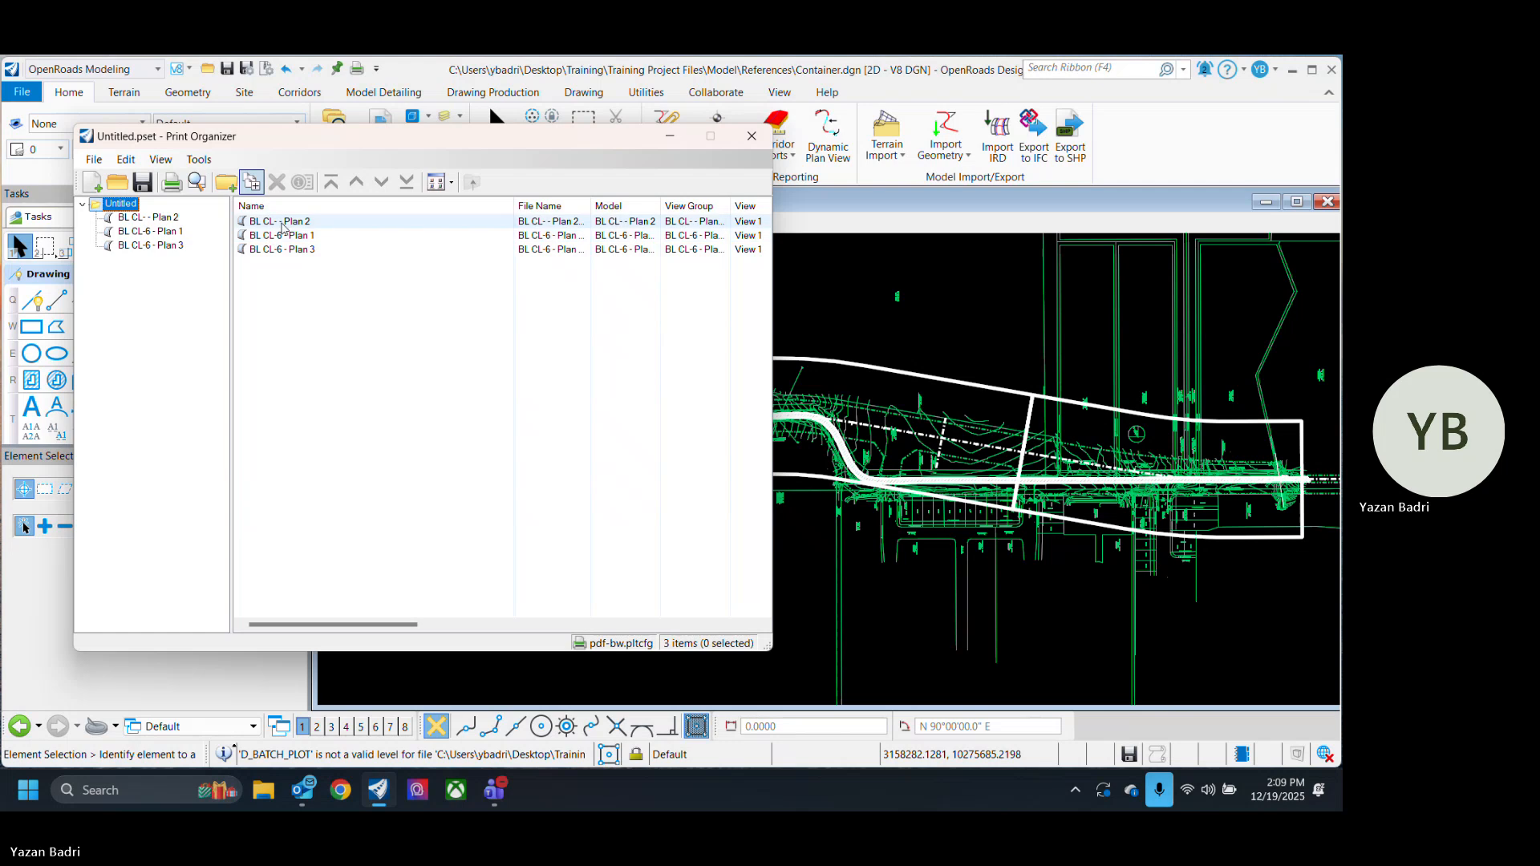
Step: Print all three sheet definitions to one PDF named Untitled2 on the Desktop
click(281, 223)
shift+click(312, 251)
right_click(303, 226)
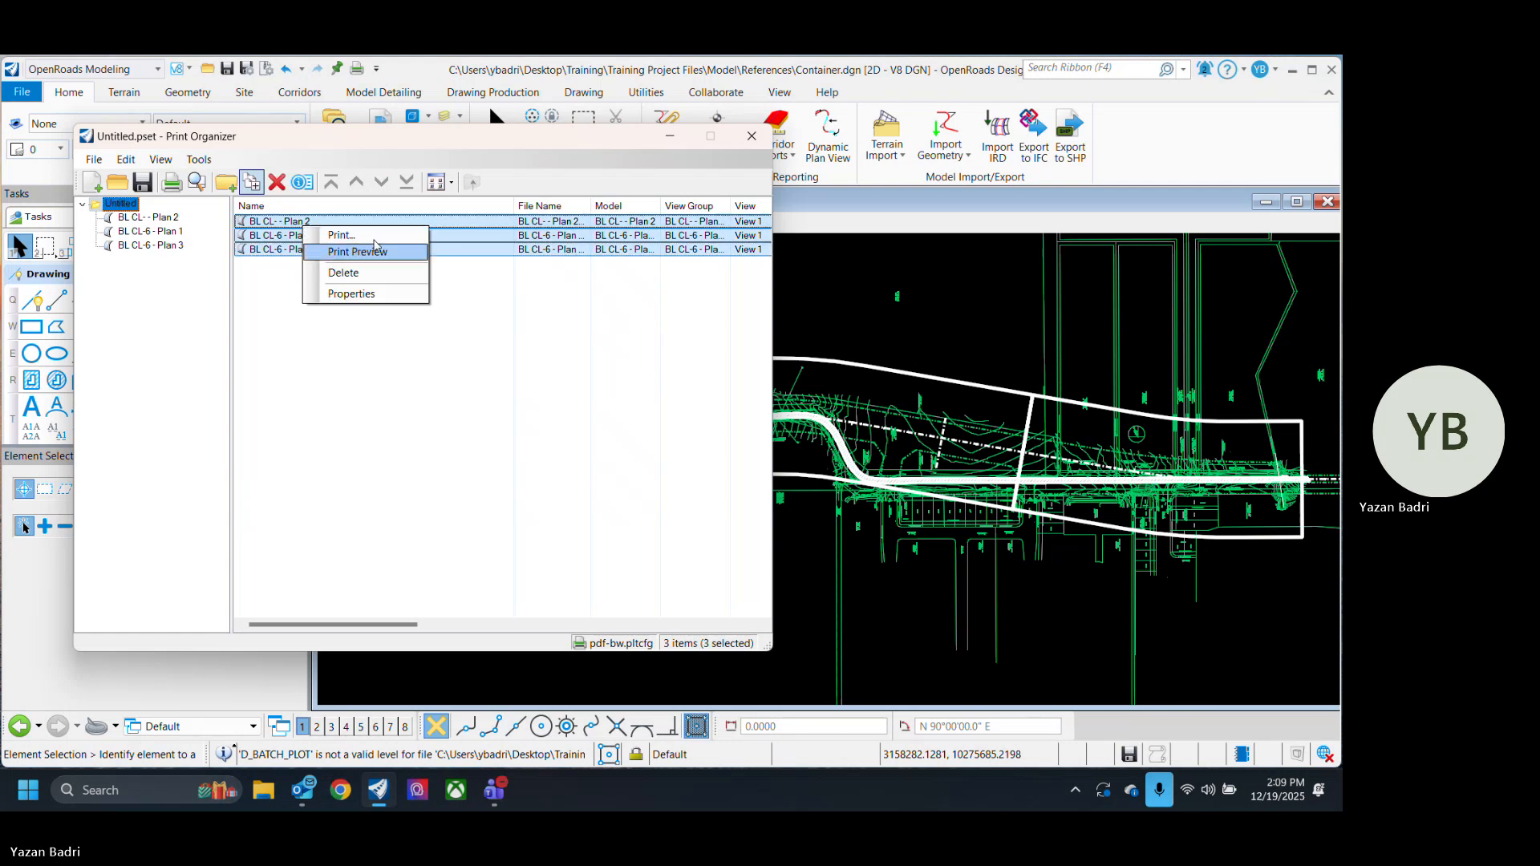
click(345, 235)
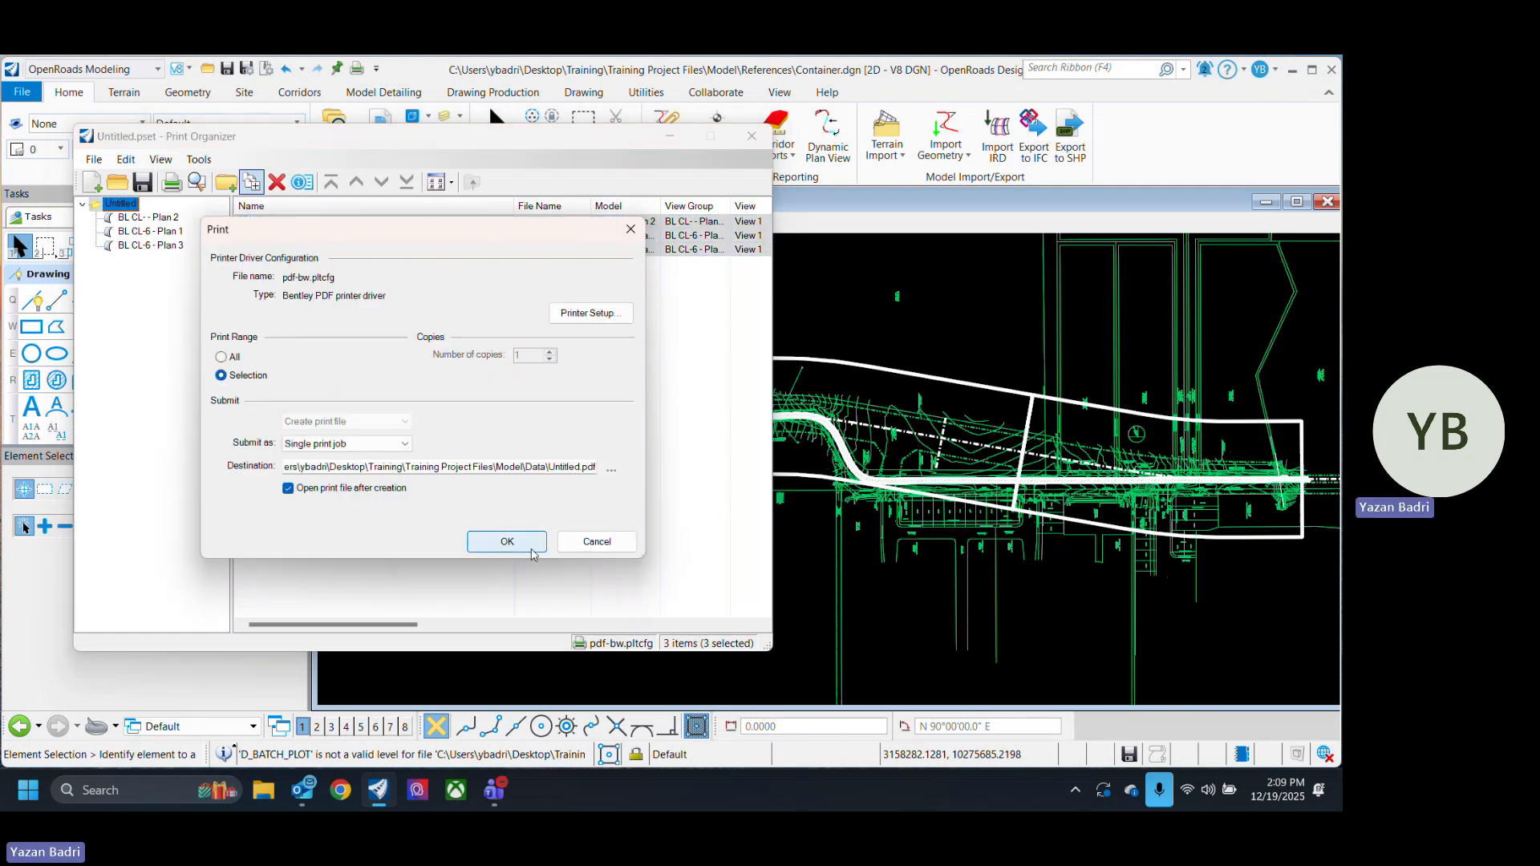
click(532, 550)
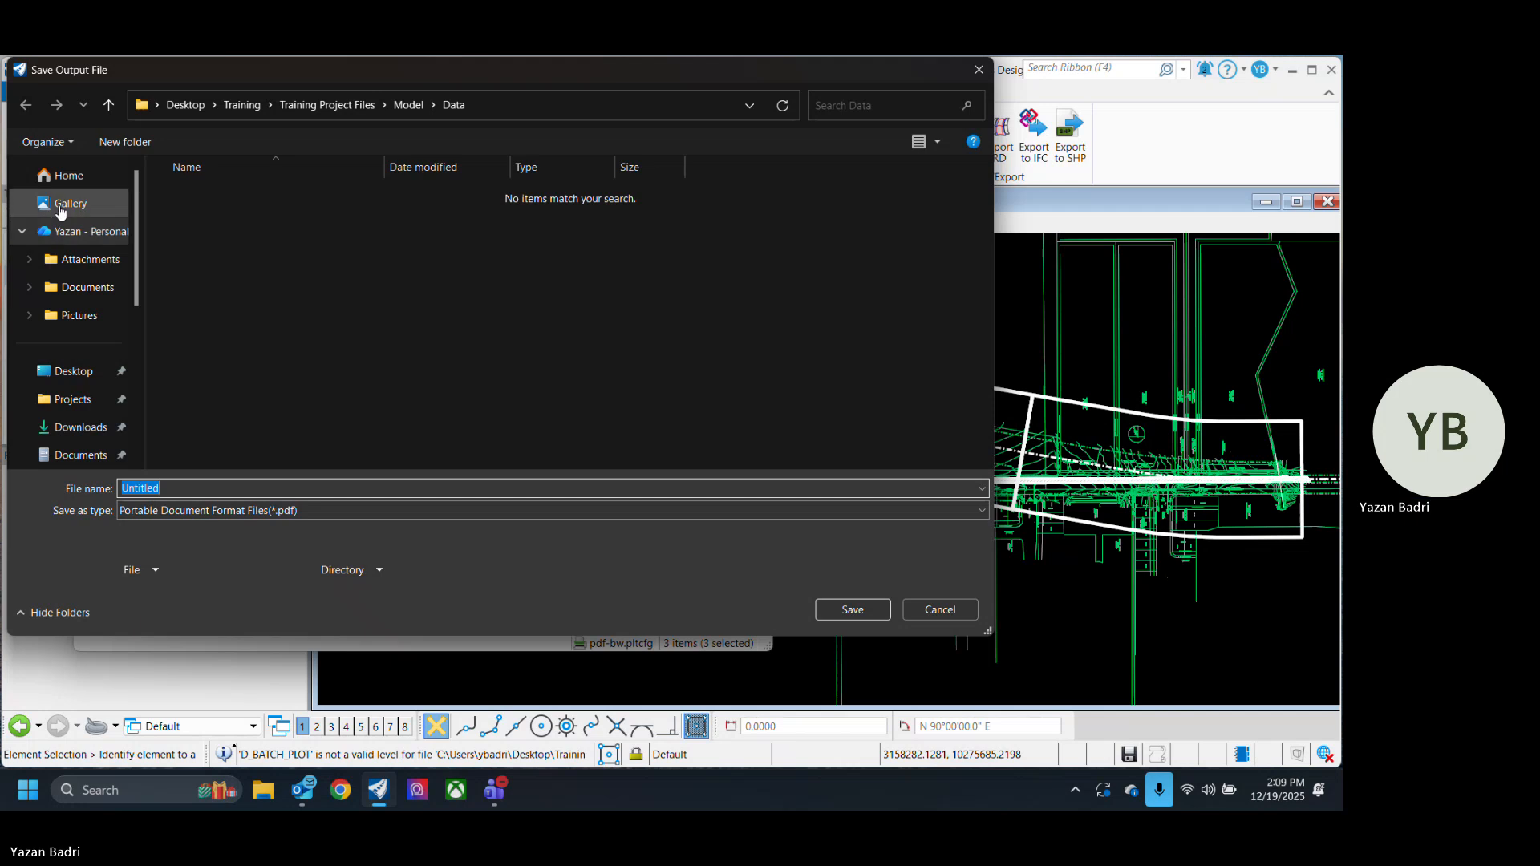
click(73, 370)
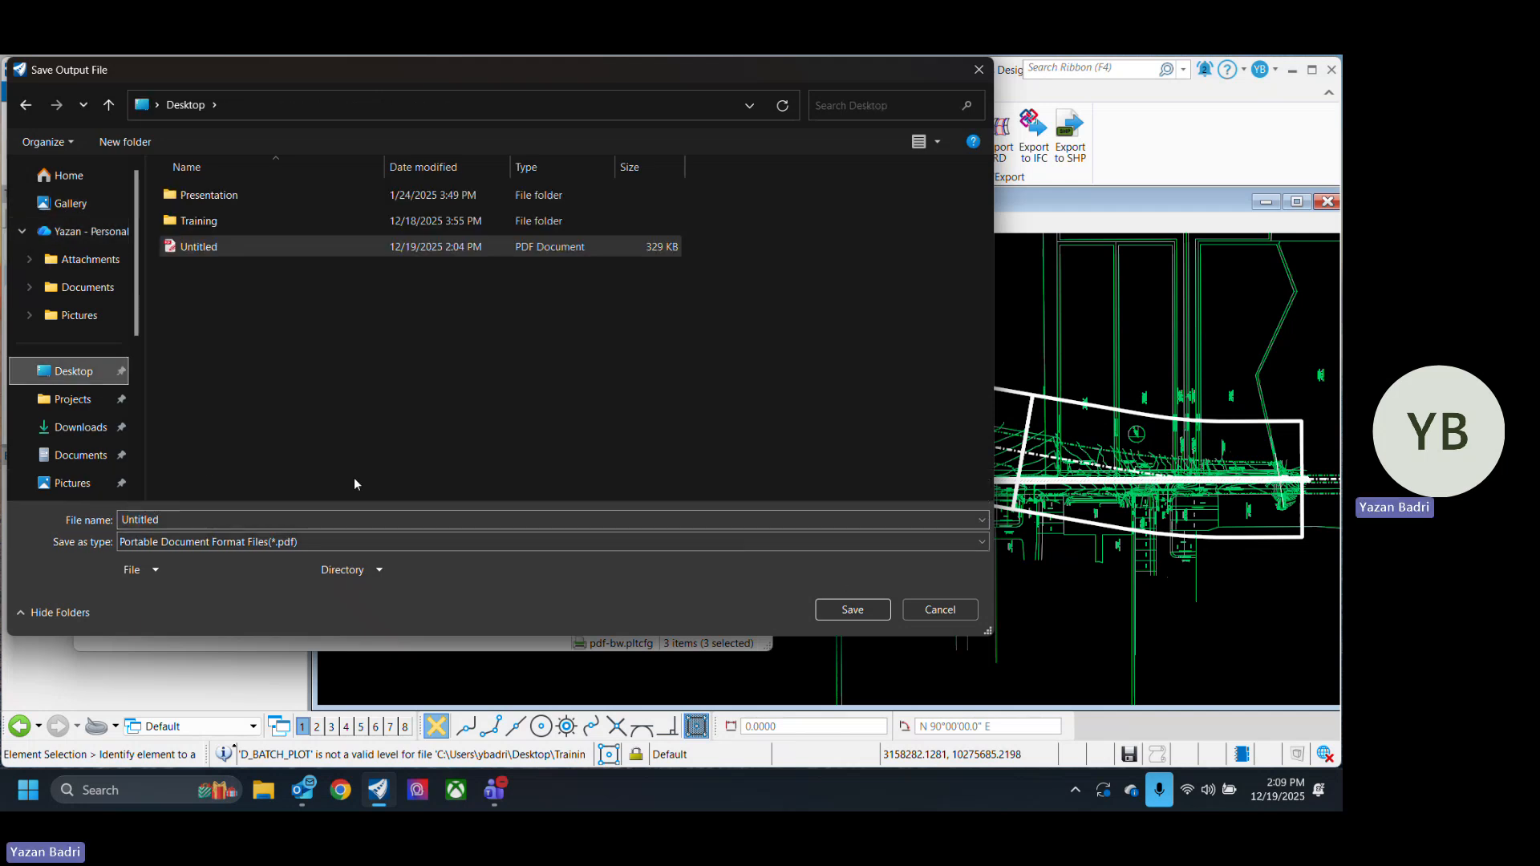
click(345, 519)
click(345, 520)
text(2)
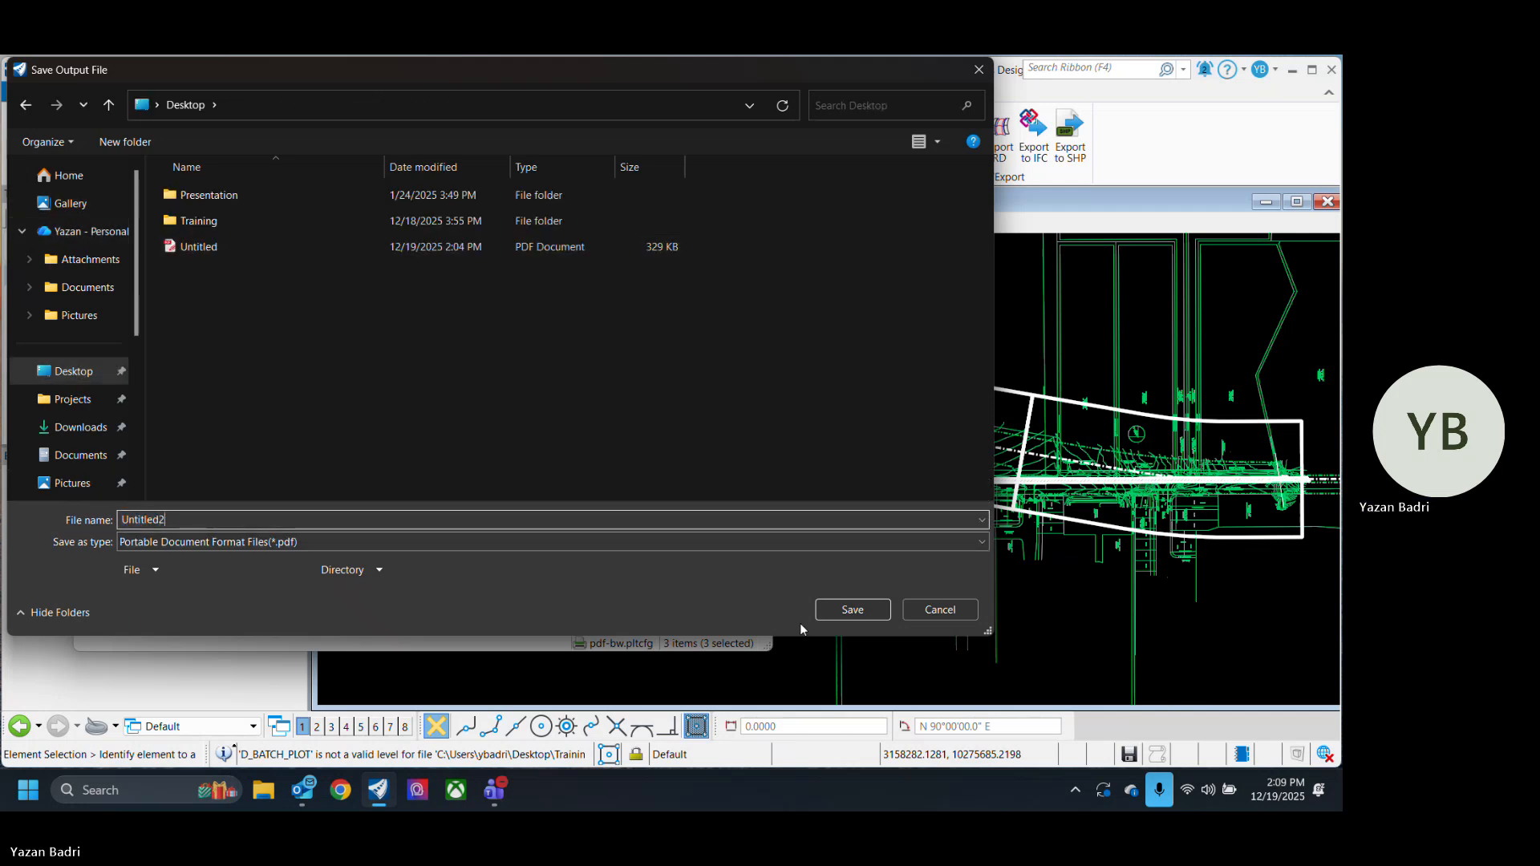
click(852, 610)
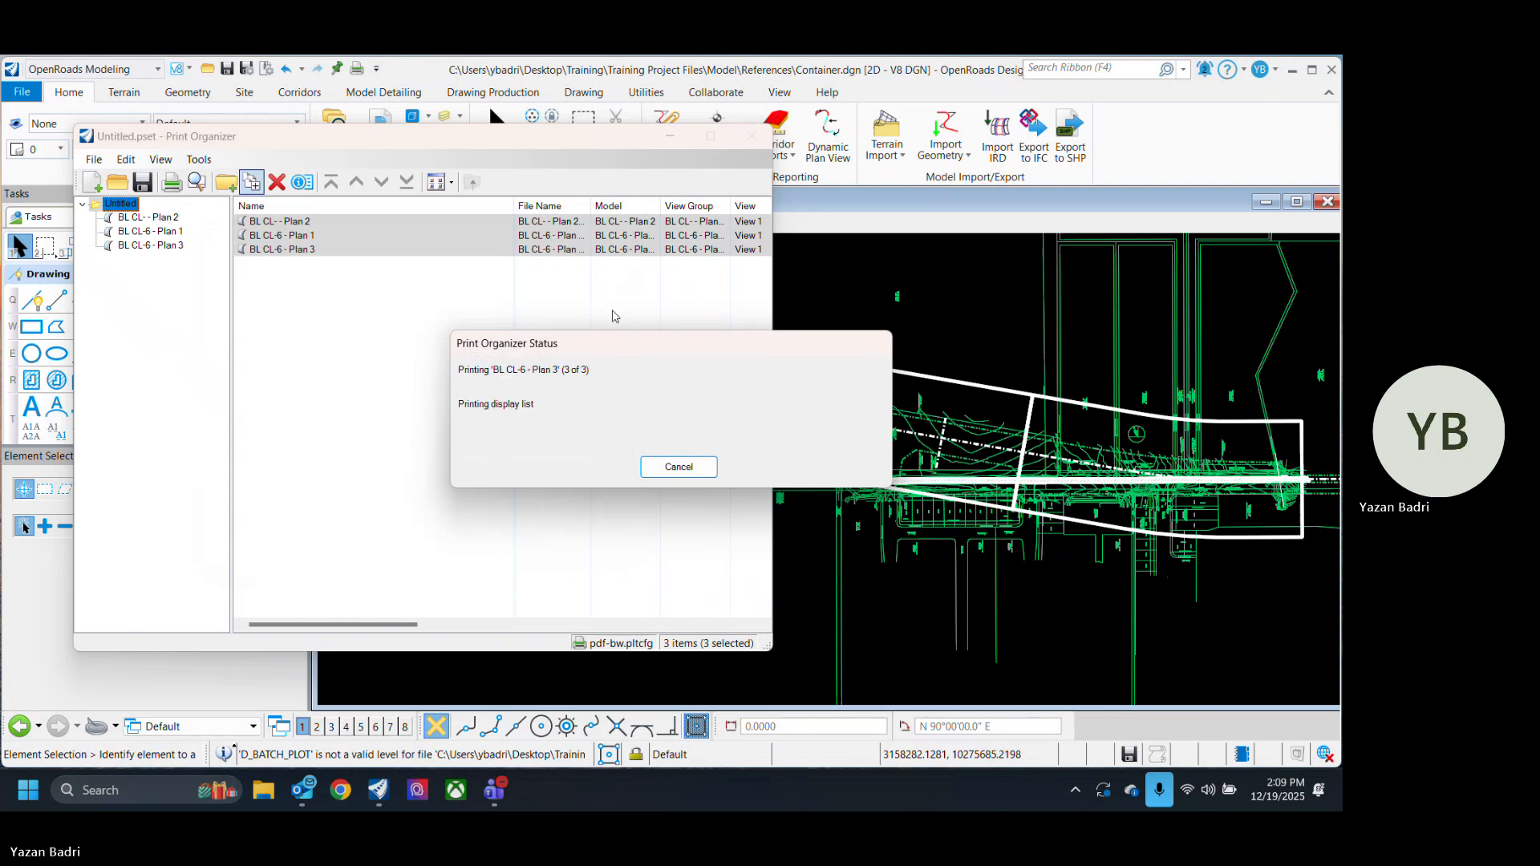
Step: Examine the sheet number in the title block on each page of the Untitled2 PDF, then close the PDF viewer
ctrl+scroll(921, 461, down, 2)
ctrl+scroll(976, 661, up, 2)
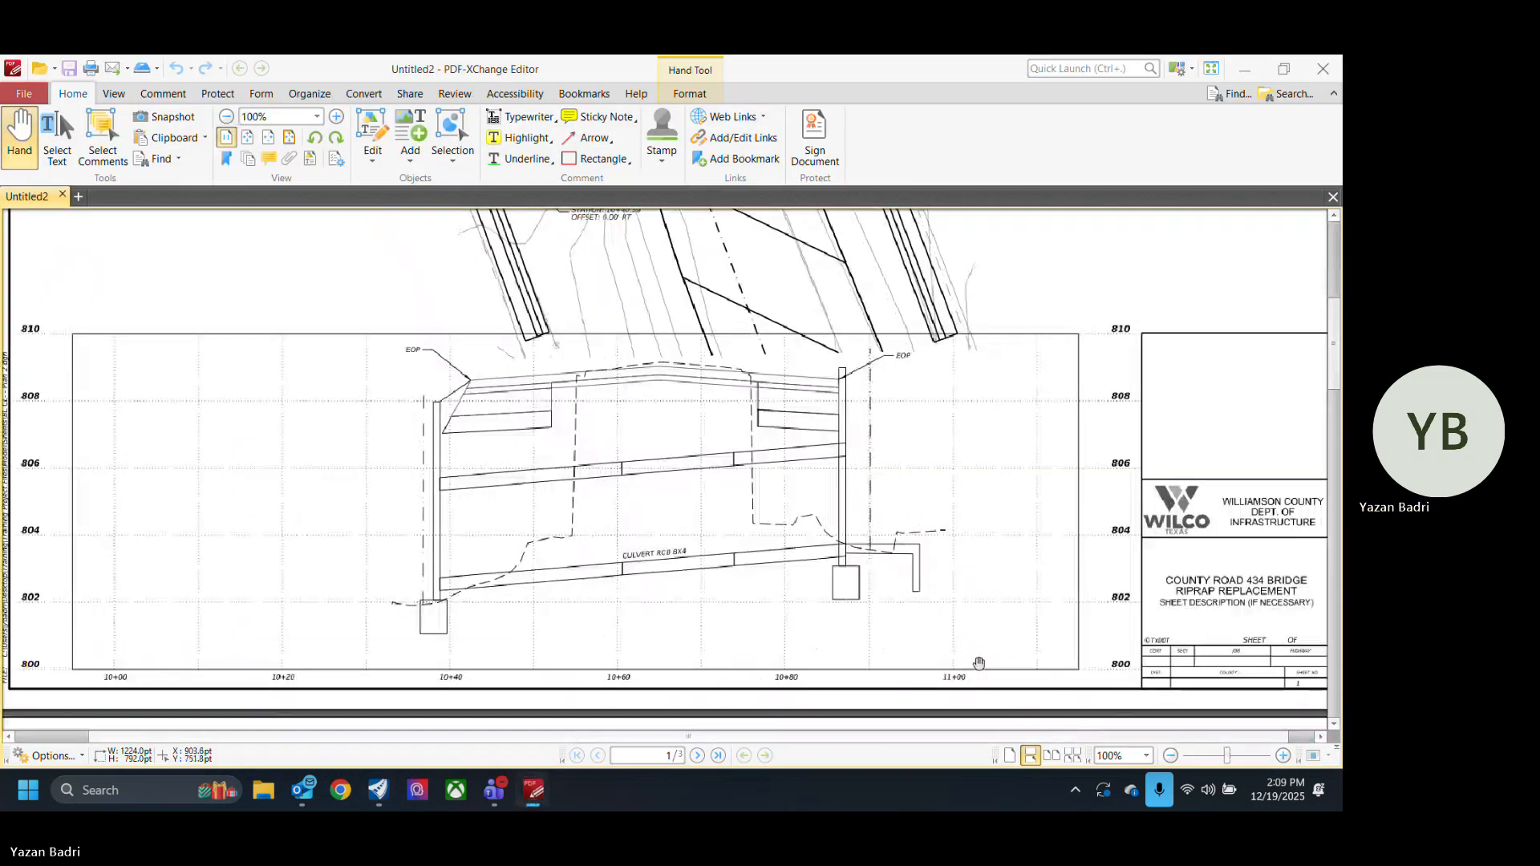
drag(934, 675, 905, 608)
ctrl+scroll(1289, 618, up, 7)
ctrl+scroll(856, 413, down, 6)
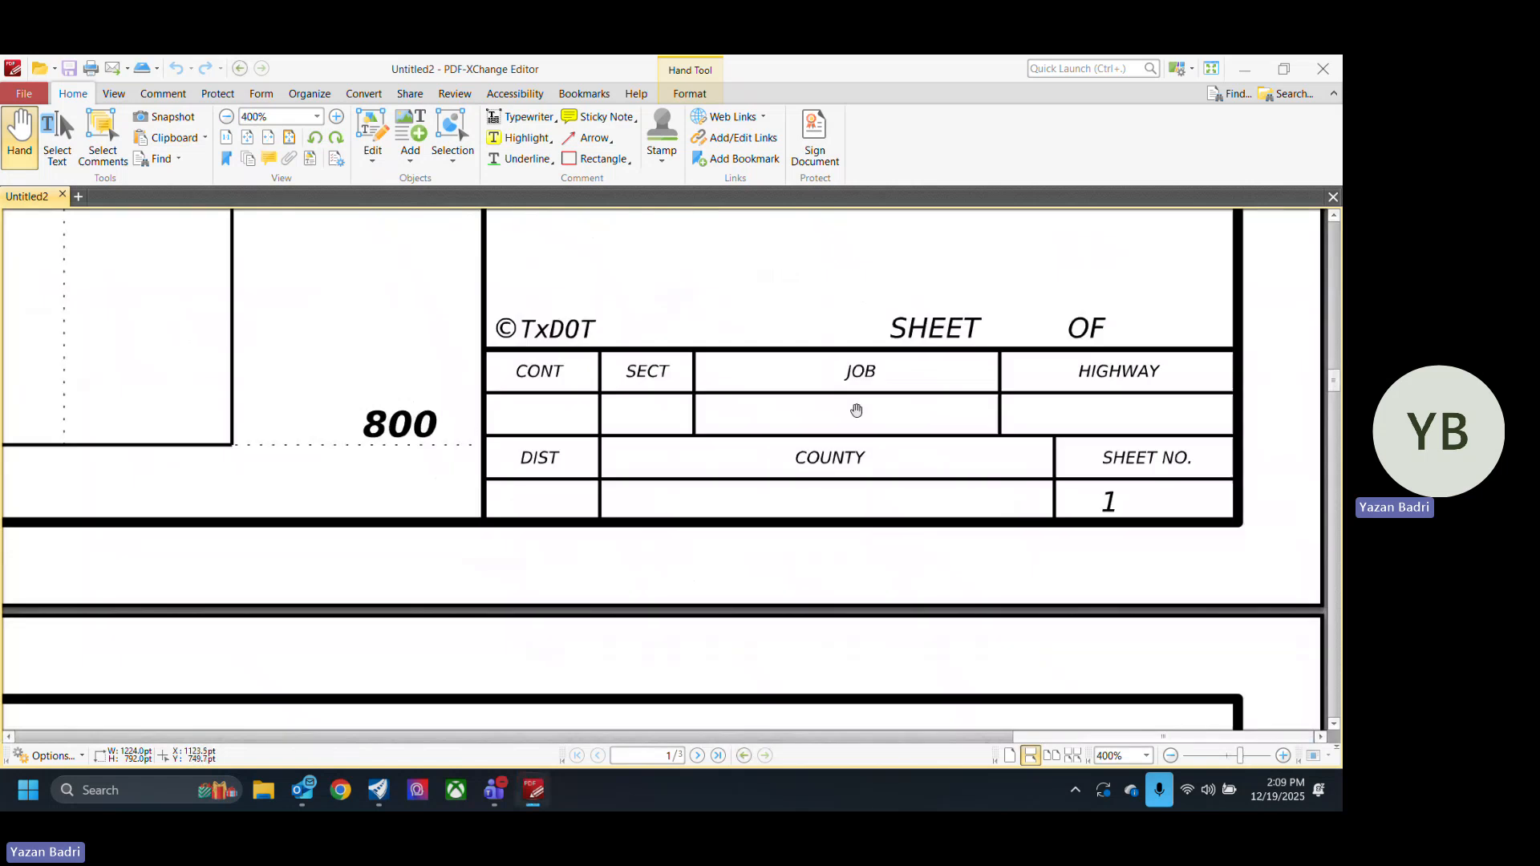
scroll(975, 442, down, 4)
scroll(975, 442, down, 5)
ctrl+scroll(1212, 428, up, 6)
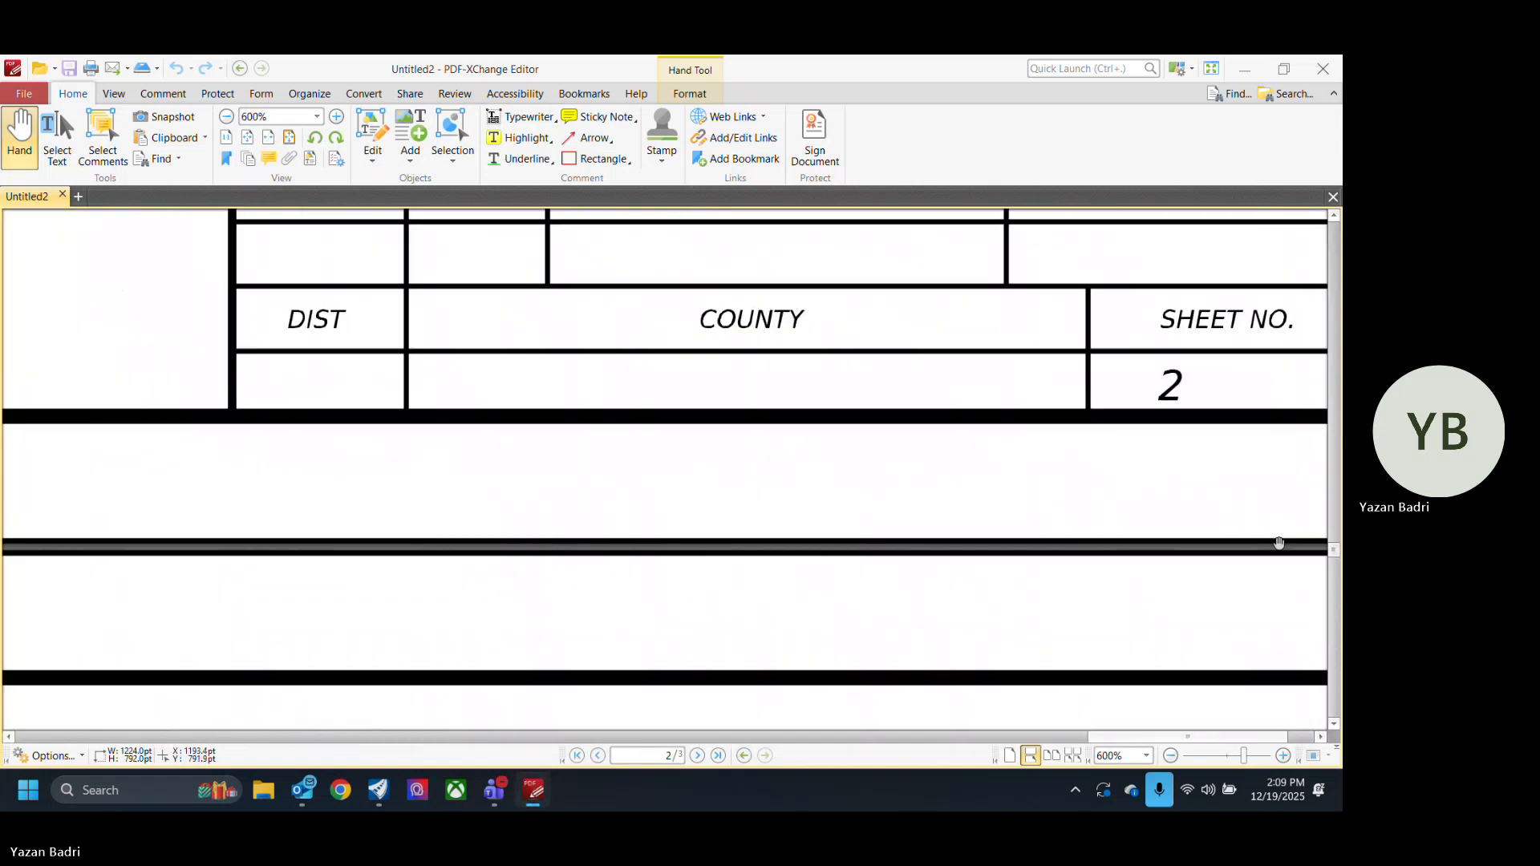
ctrl+scroll(1212, 427, down, 6)
scroll(980, 417, down, 8)
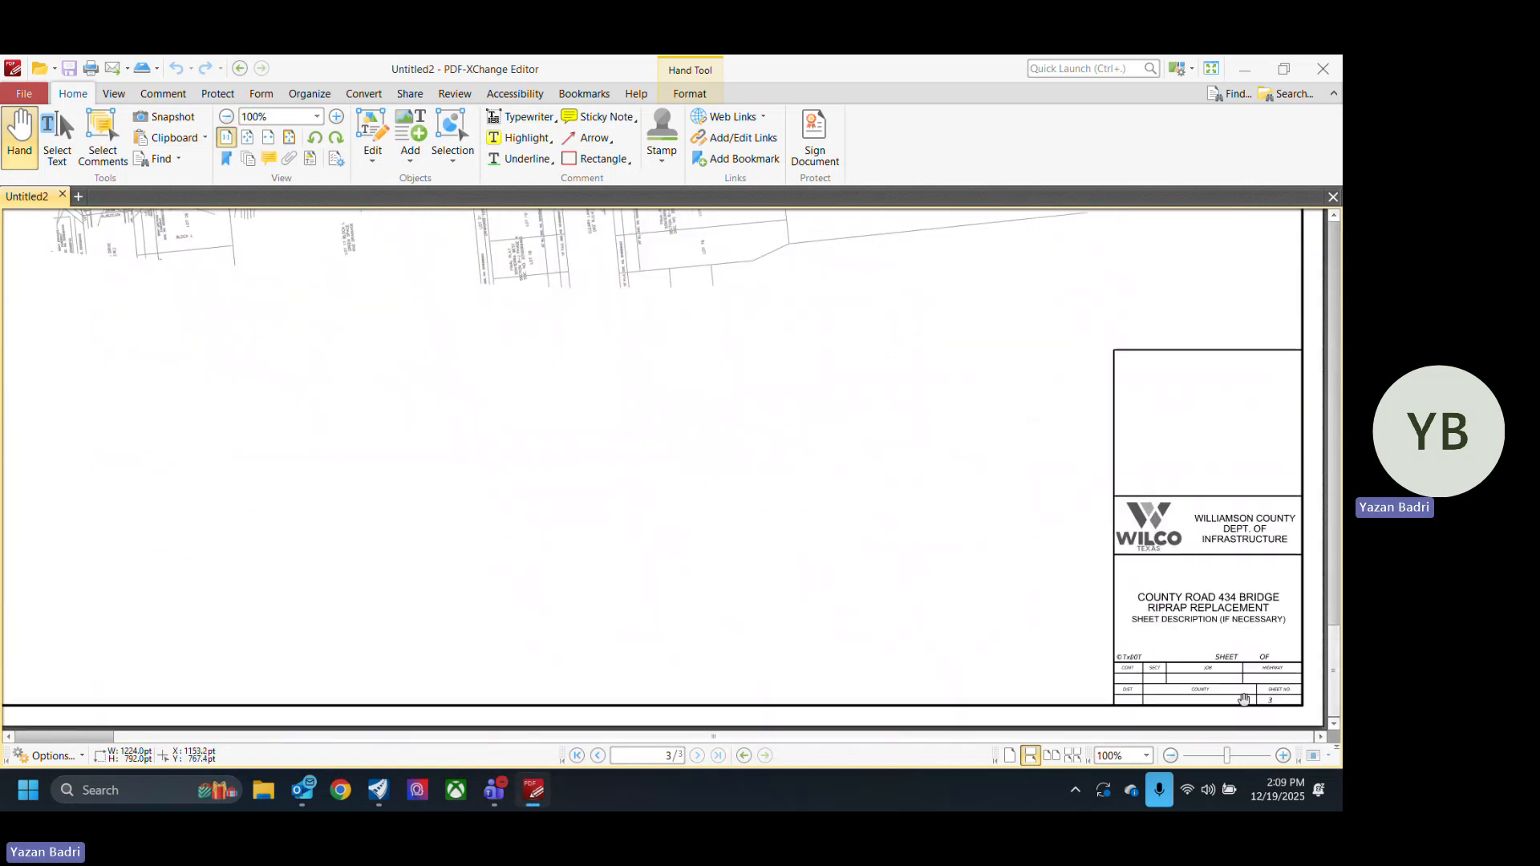
ctrl+scroll(1065, 601, up, 6)
ctrl+scroll(1107, 581, down, 7)
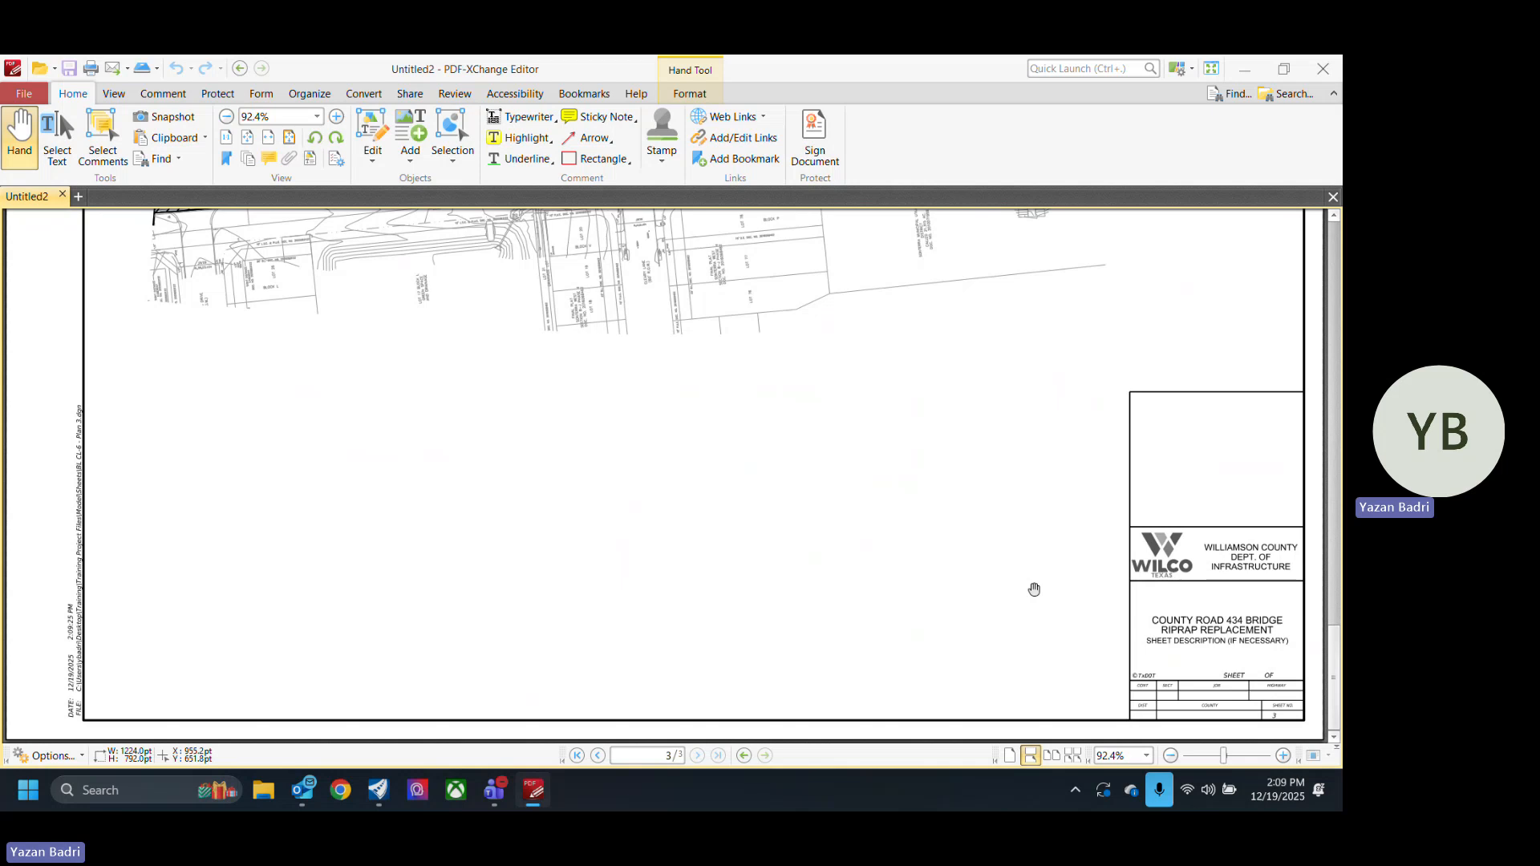
ctrl+scroll(659, 294, up, 3)
drag(697, 413, 688, 591)
ctrl+scroll(688, 592, down, 3)
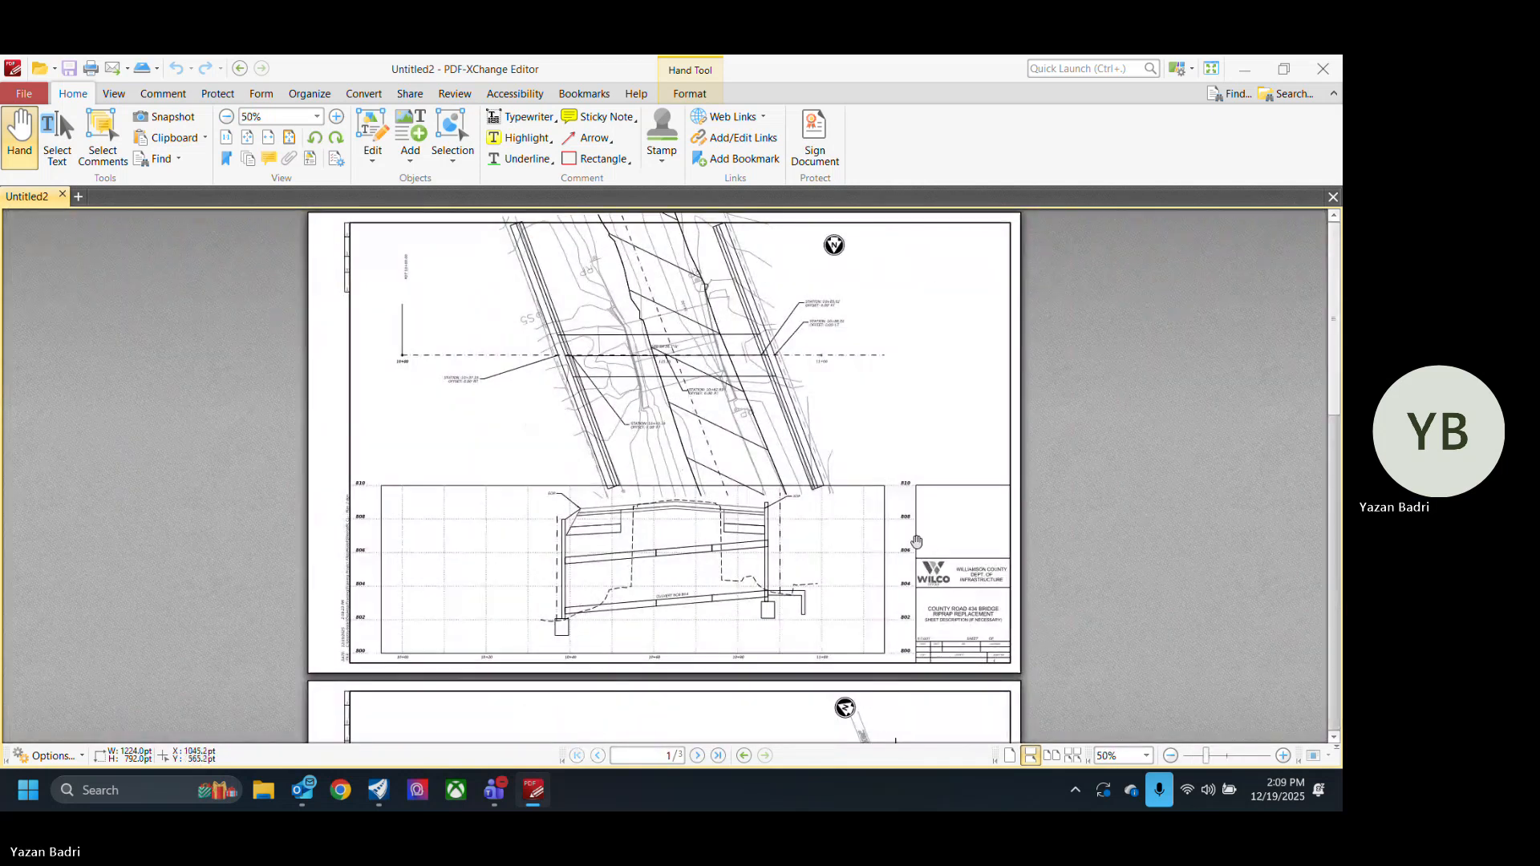
click(1323, 69)
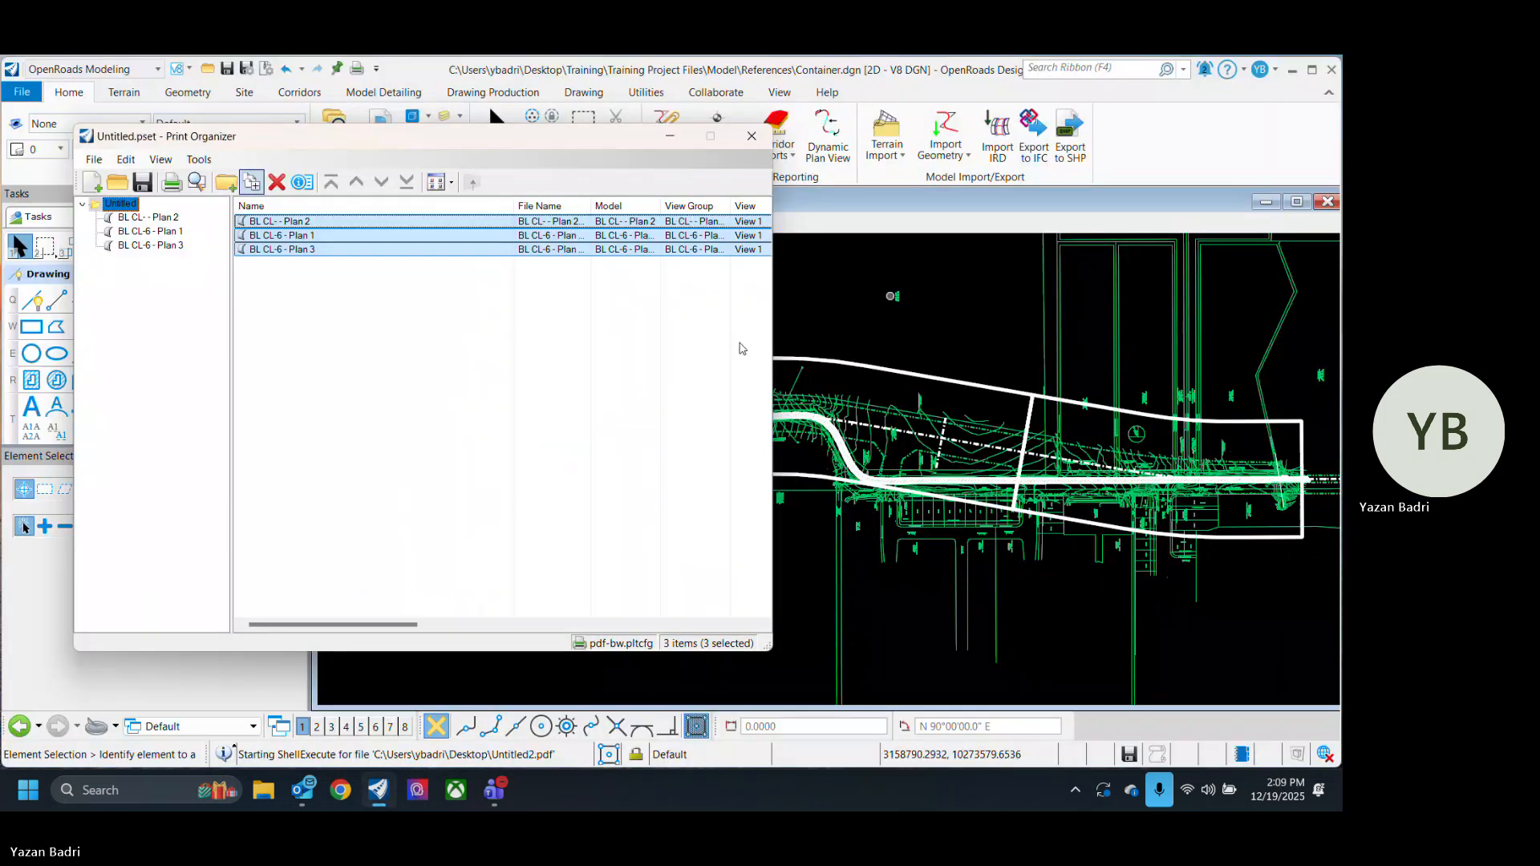
Step: Deselect the print definitions and close Print Organizer
click(433, 337)
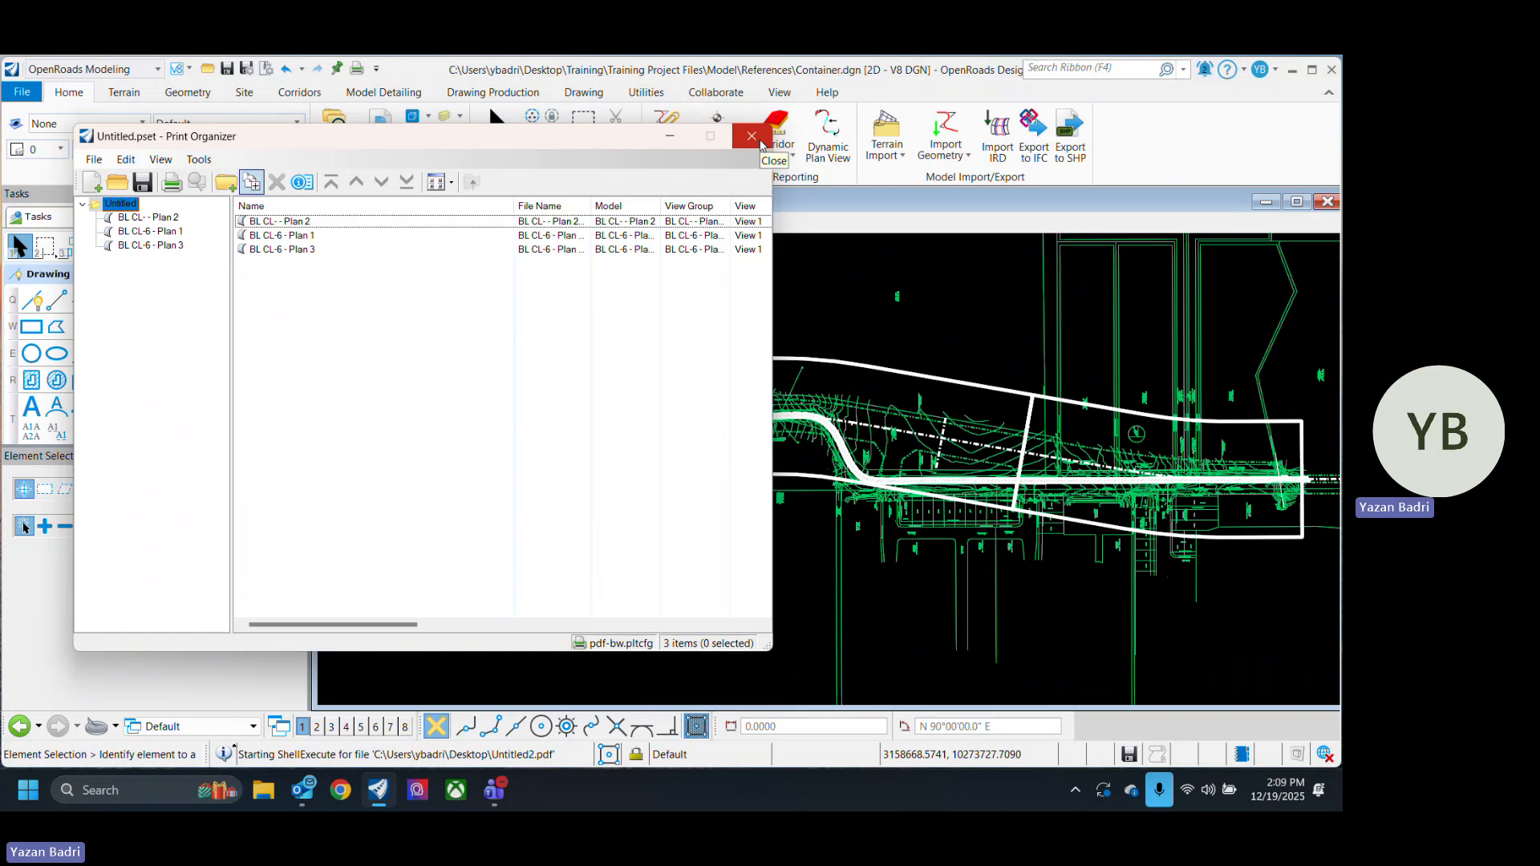
click(752, 136)
click(674, 487)
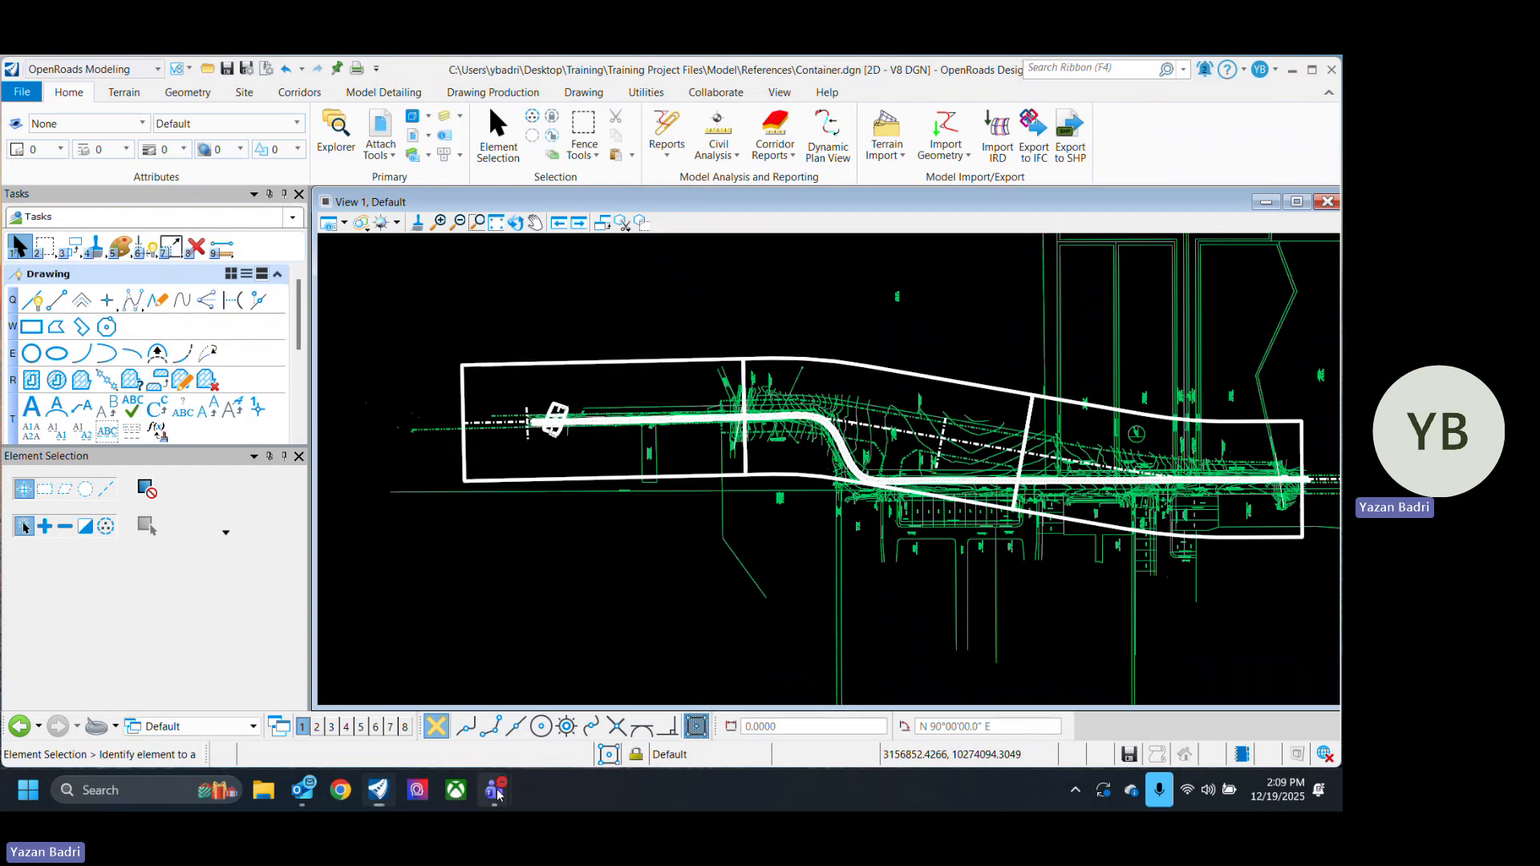
mouse_move(494, 790)
click(482, 710)
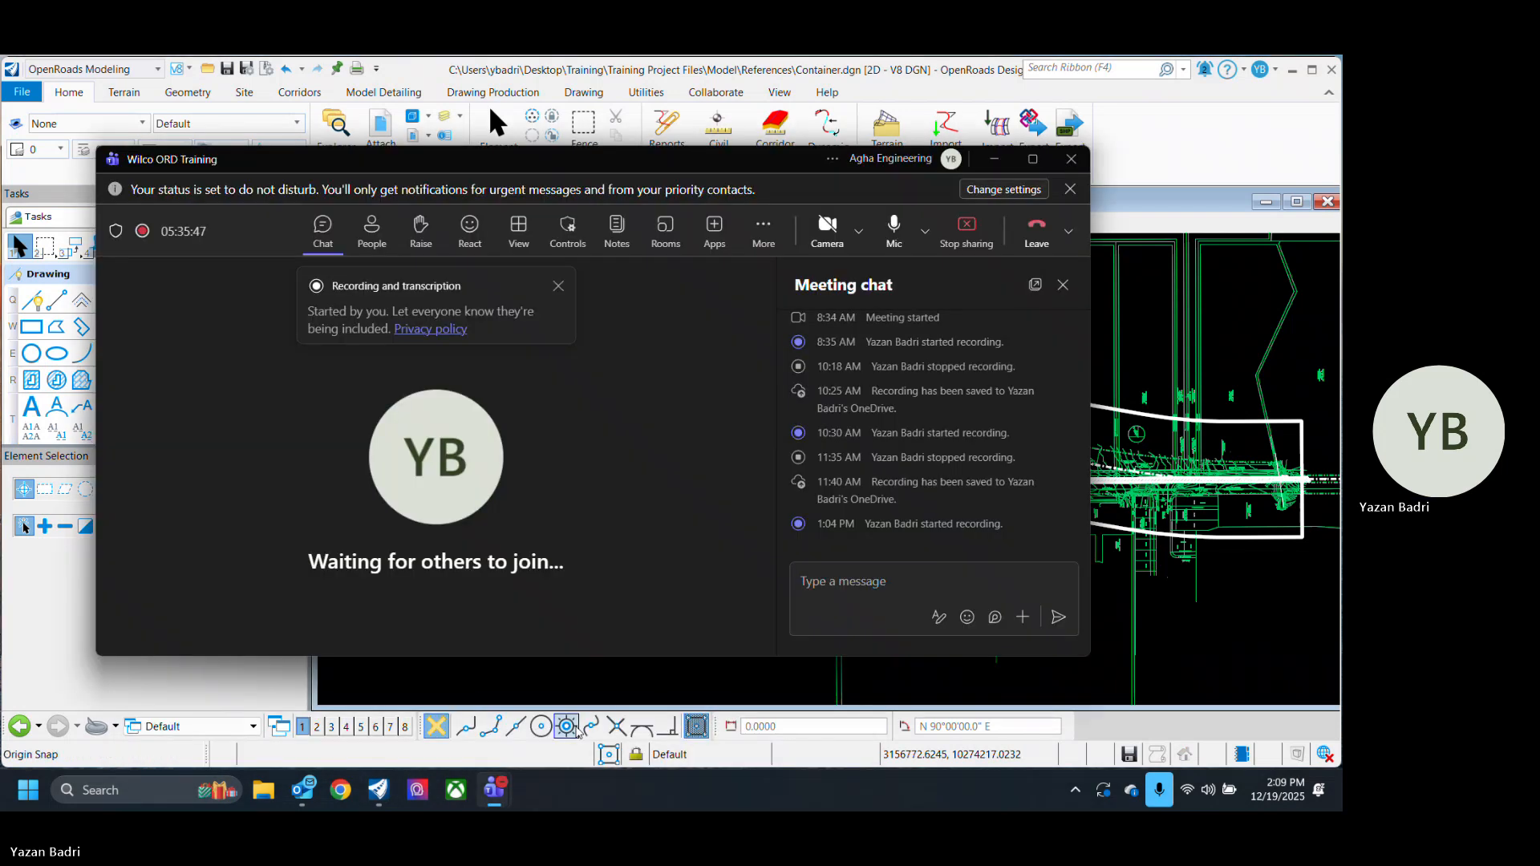
click(764, 229)
mouse_move(838, 279)
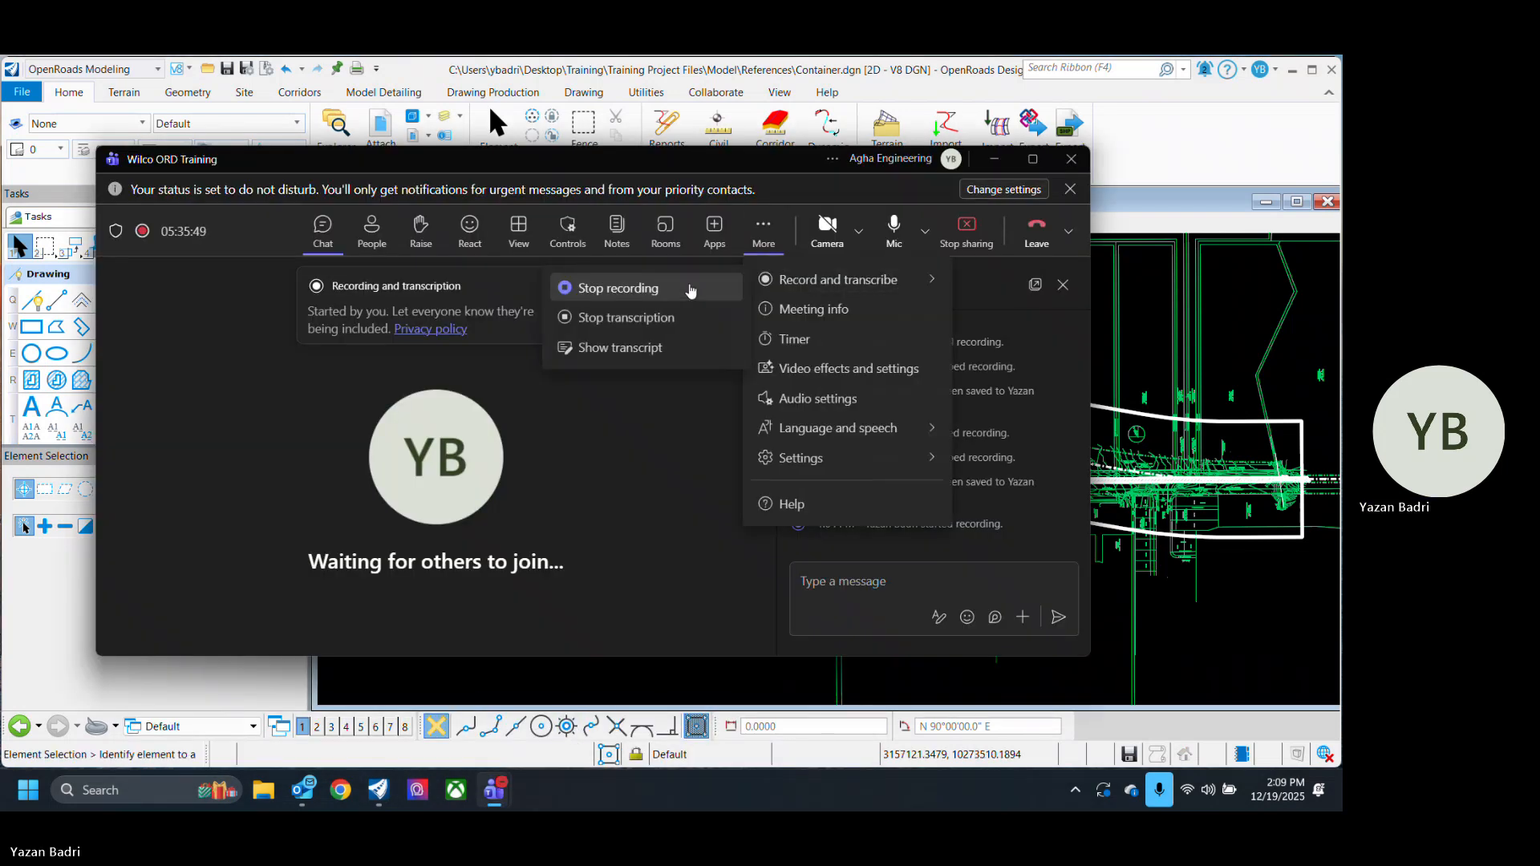